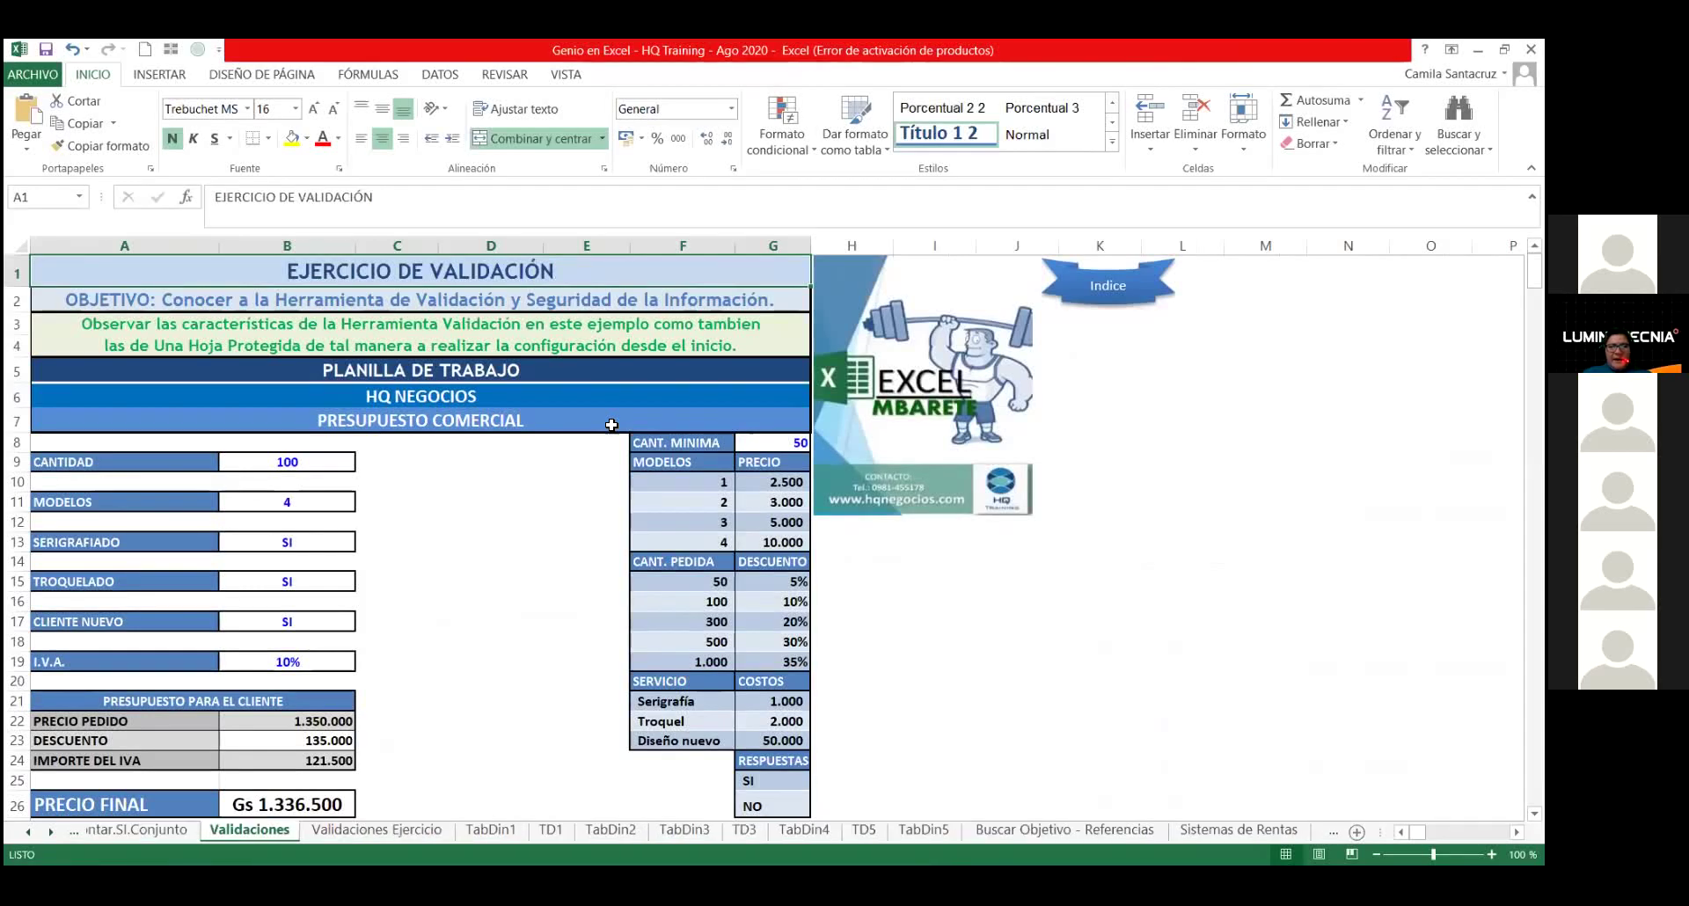
Step: Step back through the worksheets to BUSCARV 1 and select a cell beside the sales table
key(ctrl+Page_Up)
key(ctrl+Page_Up)
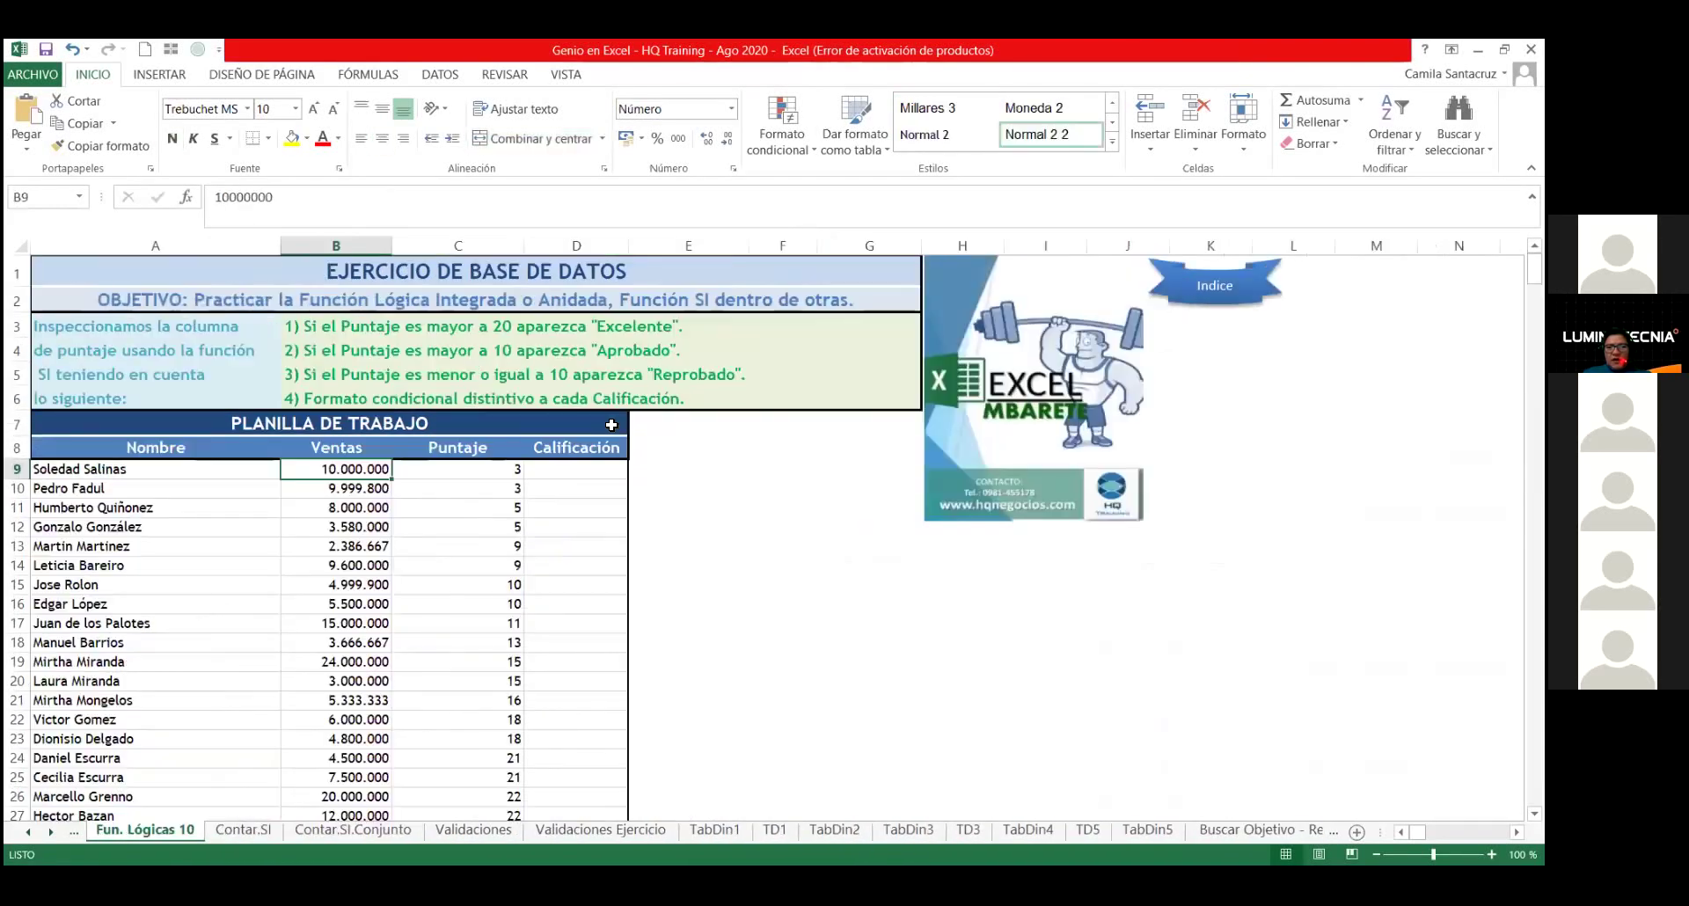
key(ctrl+Page_Up)
key(ctrl+Page_Up)
key(ctrl+Page_Up)
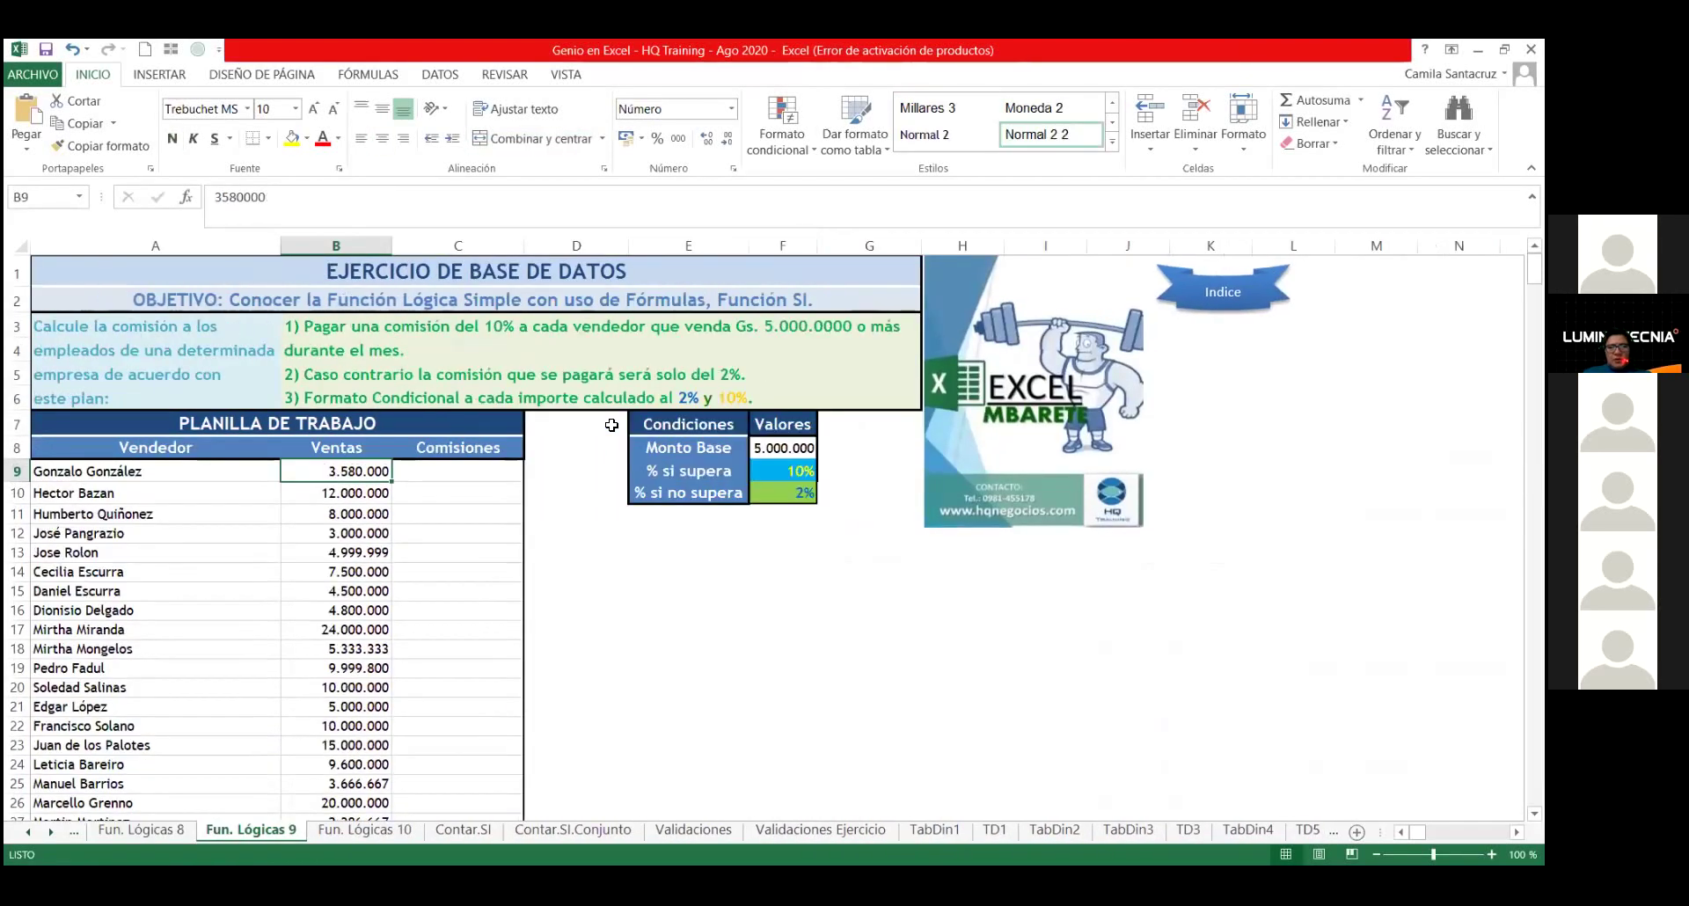
key(ctrl+Page_Up)
key(ctrl+Page_Up)
key(ctrl+Page_Up)
key(ctrl+Page_Up)
key(ctrl+Page_Up)
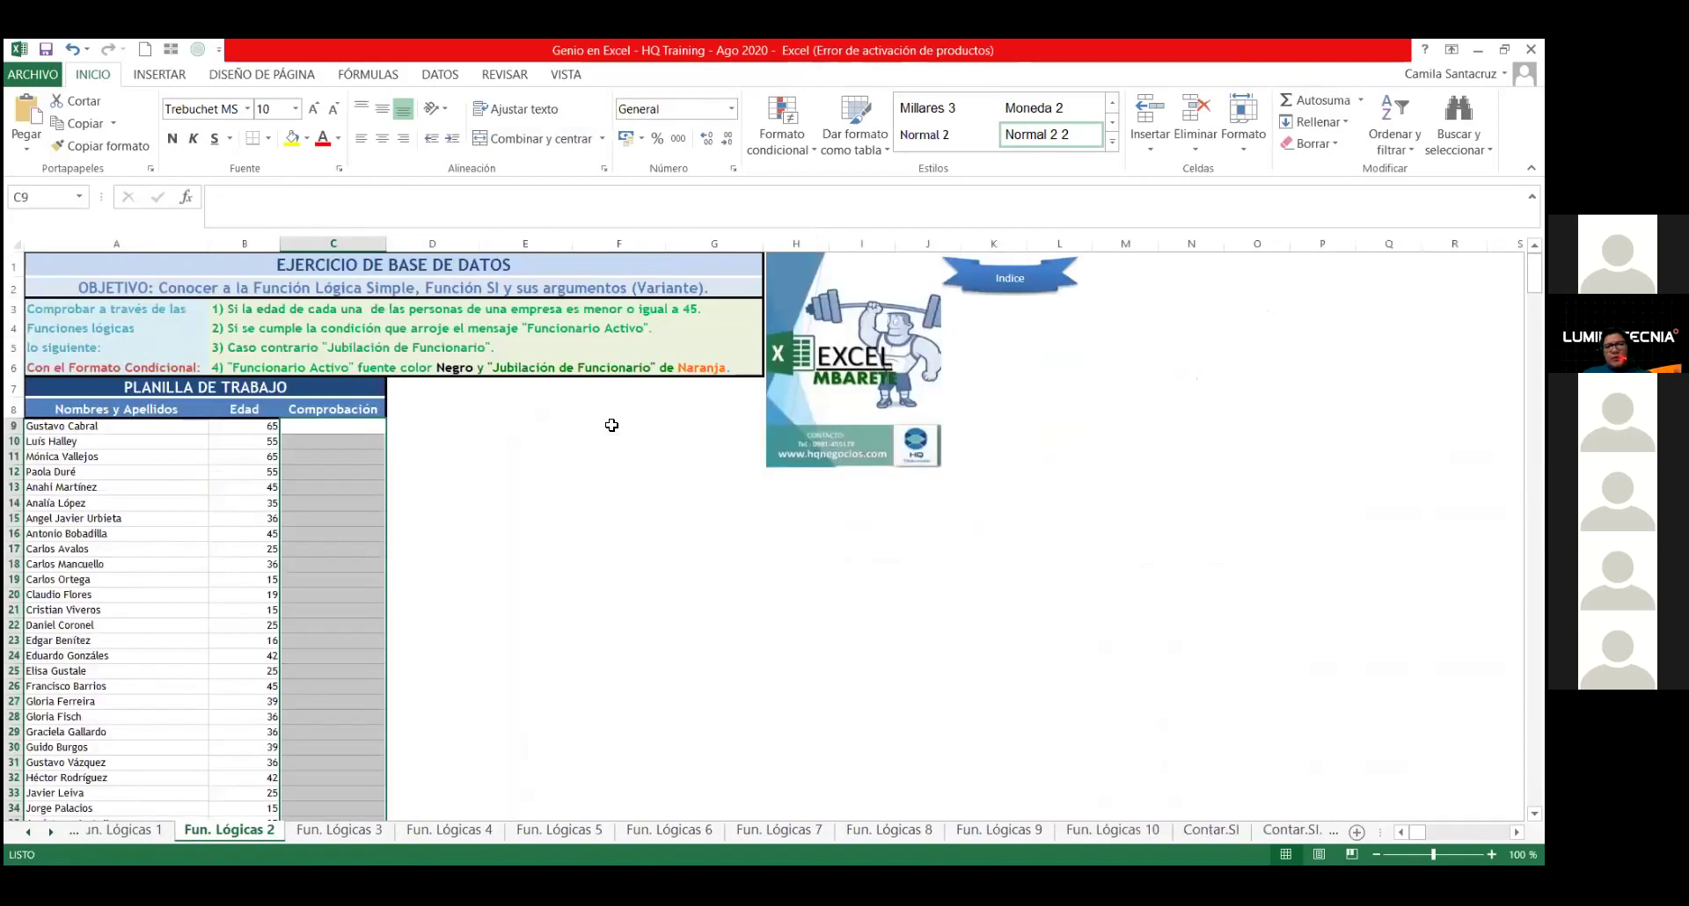
key(ctrl+Page_Up)
key(ctrl+Page_Up)
key(ctrl+Page_Up)
key(ctrl+Page_Up)
key(ctrl+Page_Up)
key(ctrl+Page_Up)
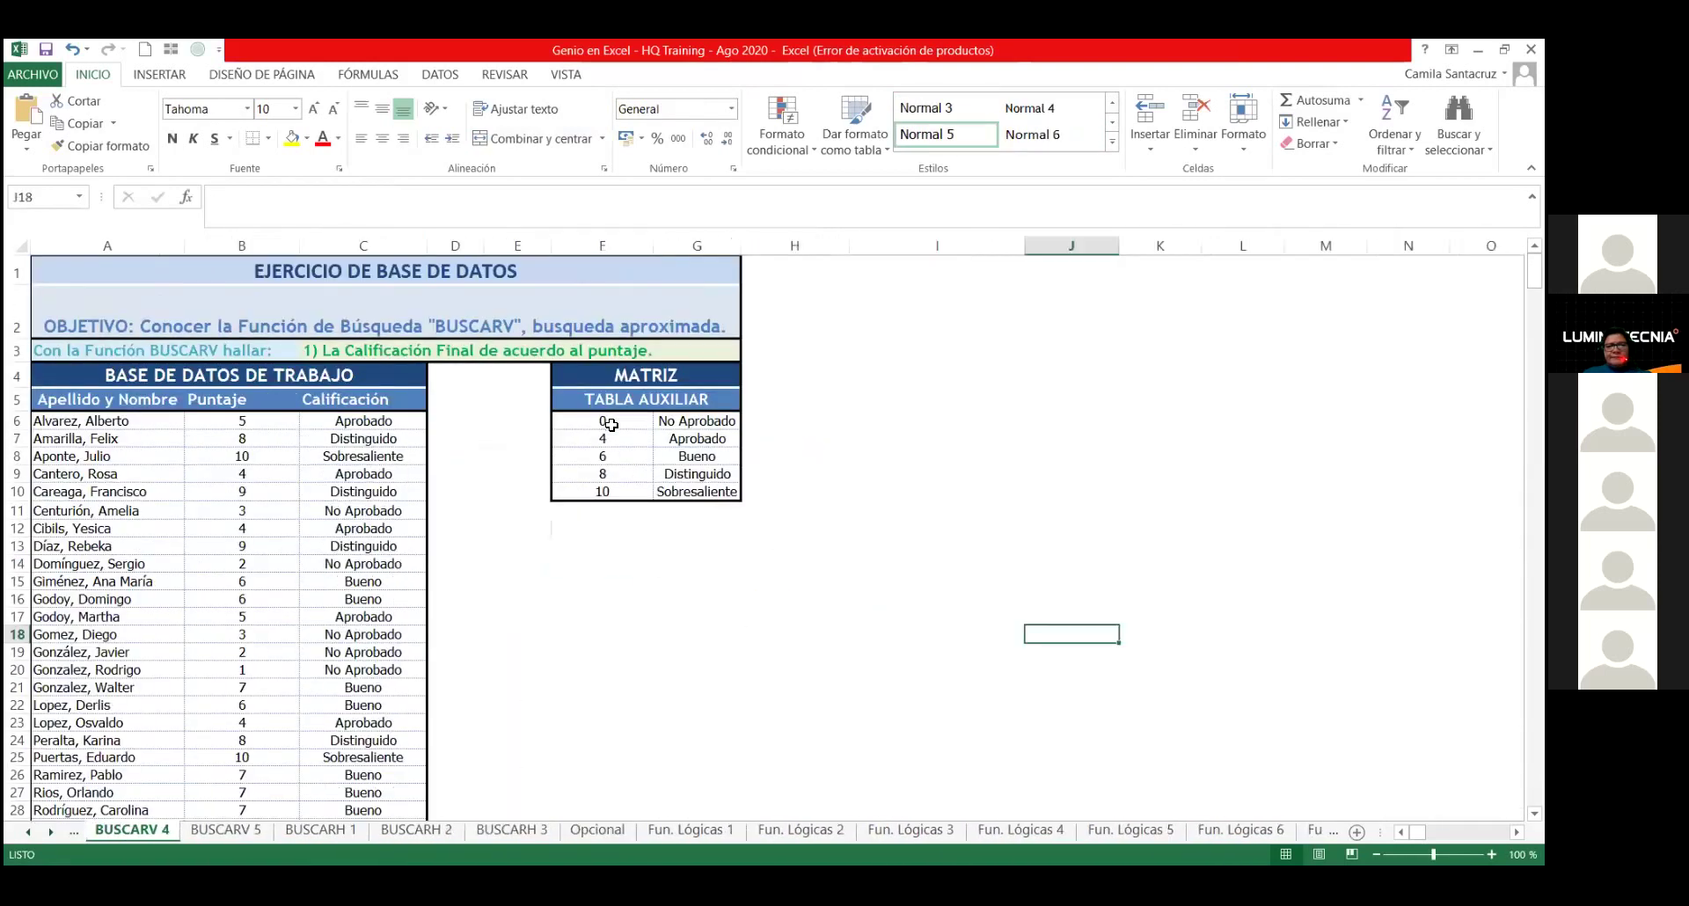
key(ctrl+Page_Up)
key(ctrl+Page_Up)
key(ctrl+Page_Up)
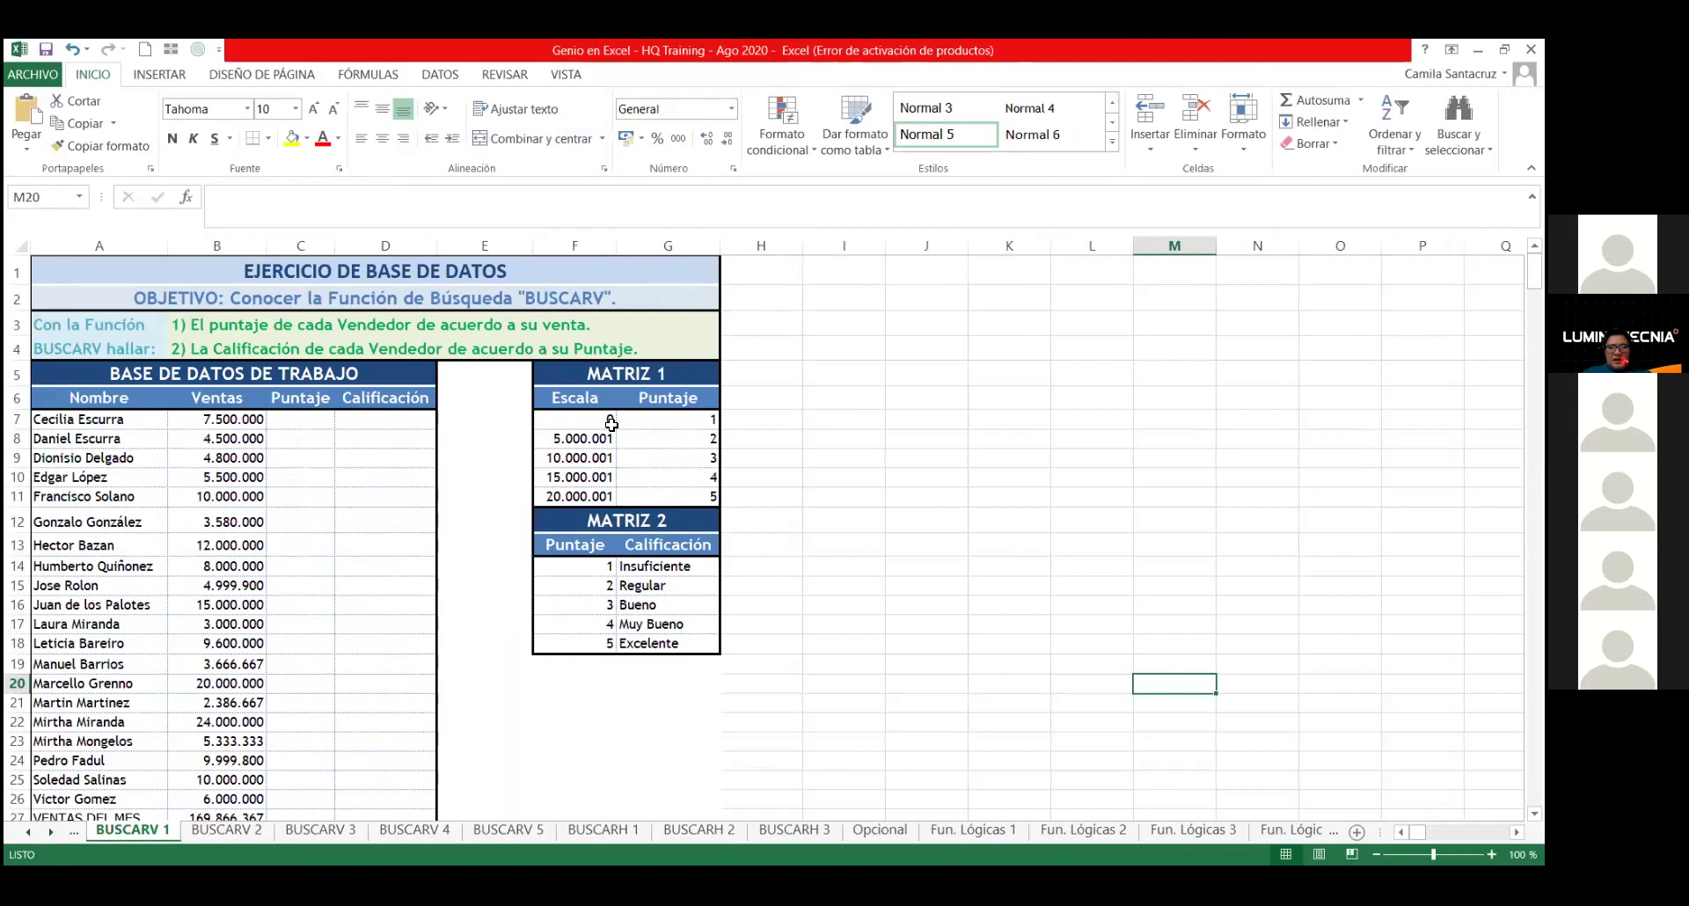
click(472, 489)
key(Up)
key(Up)
key(Up)
key(Up)
key(Left)
key(Left)
key(Left)
key(Right)
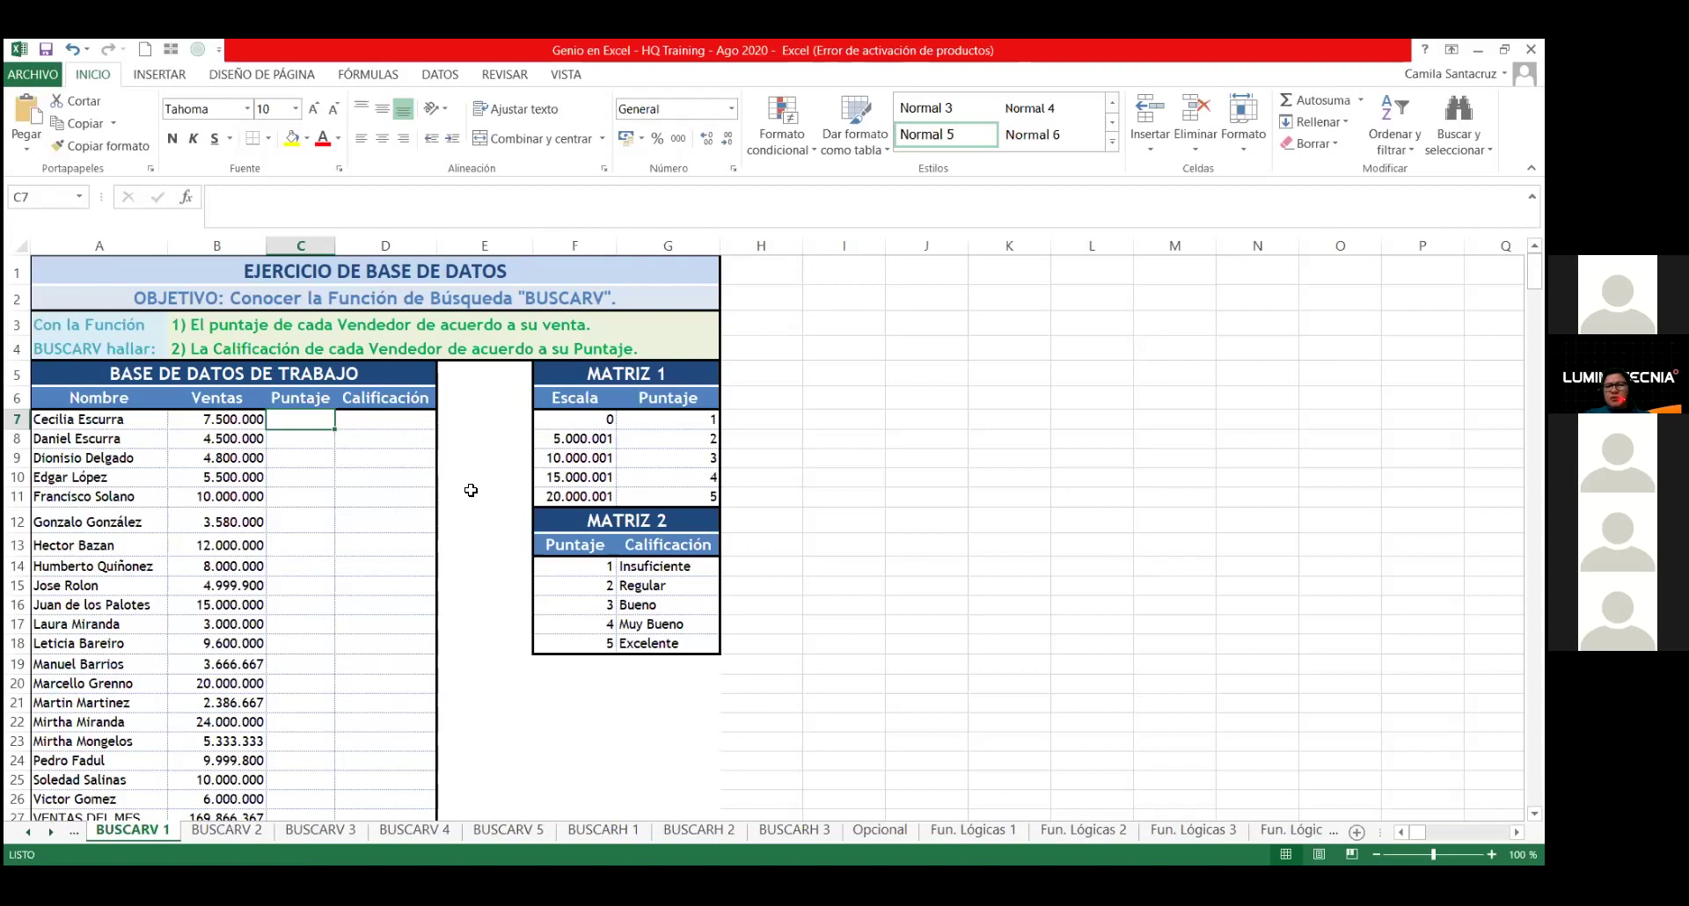
key(Right)
key(Right)
key(Right)
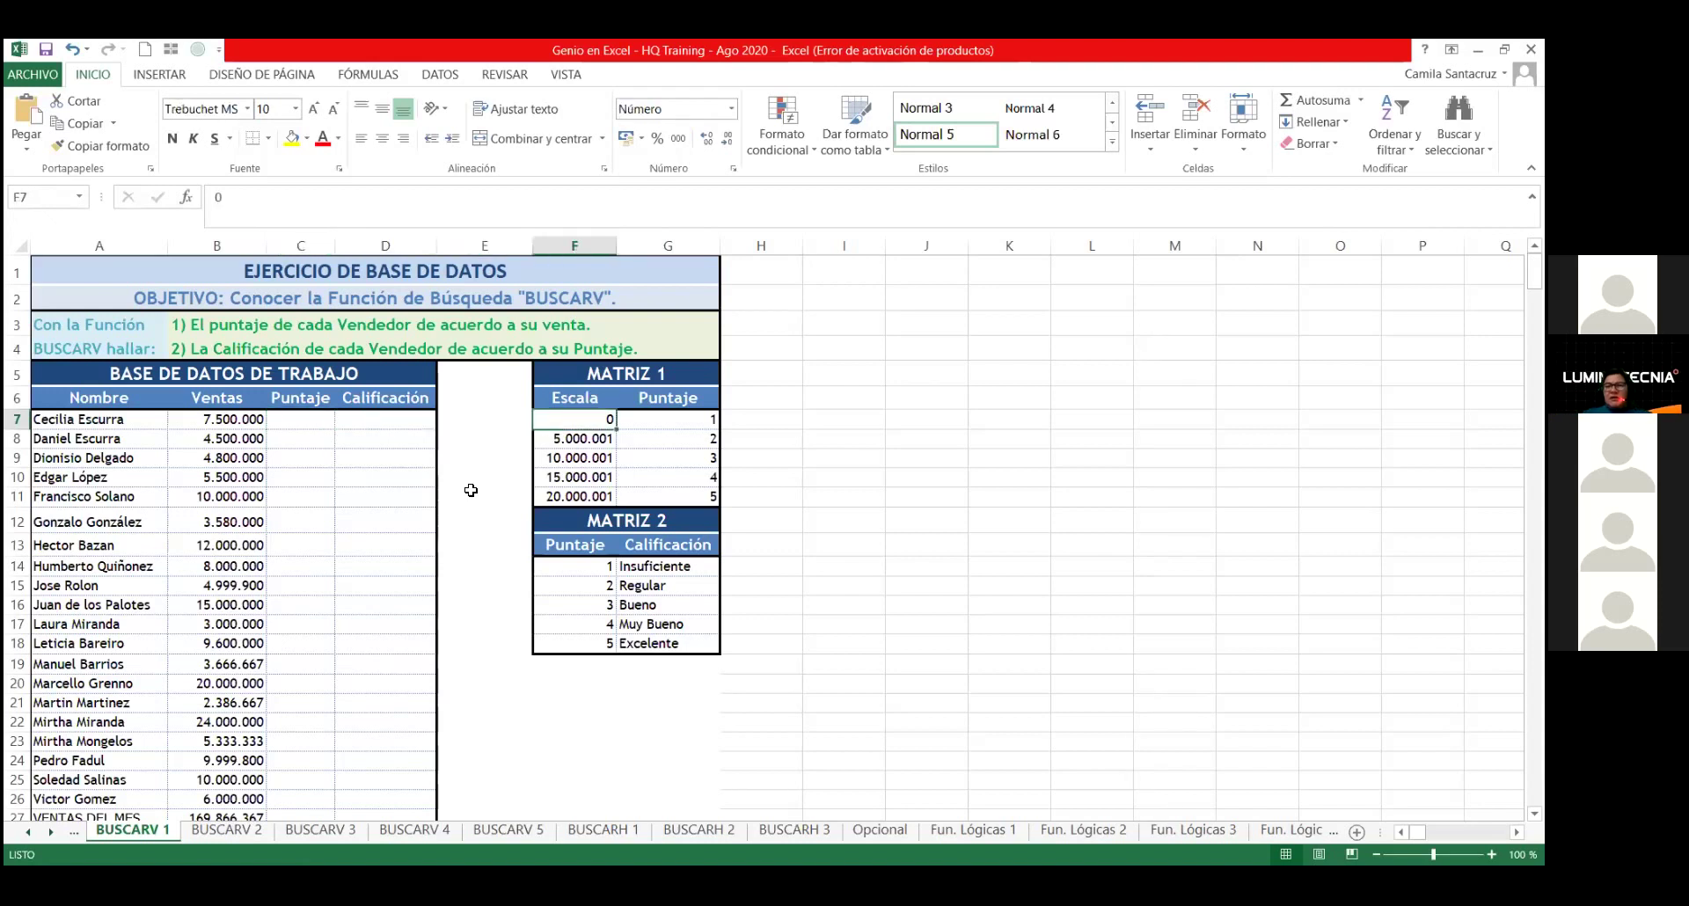
key(Right)
key(Left)
key(Left)
key(Left)
key(Left)
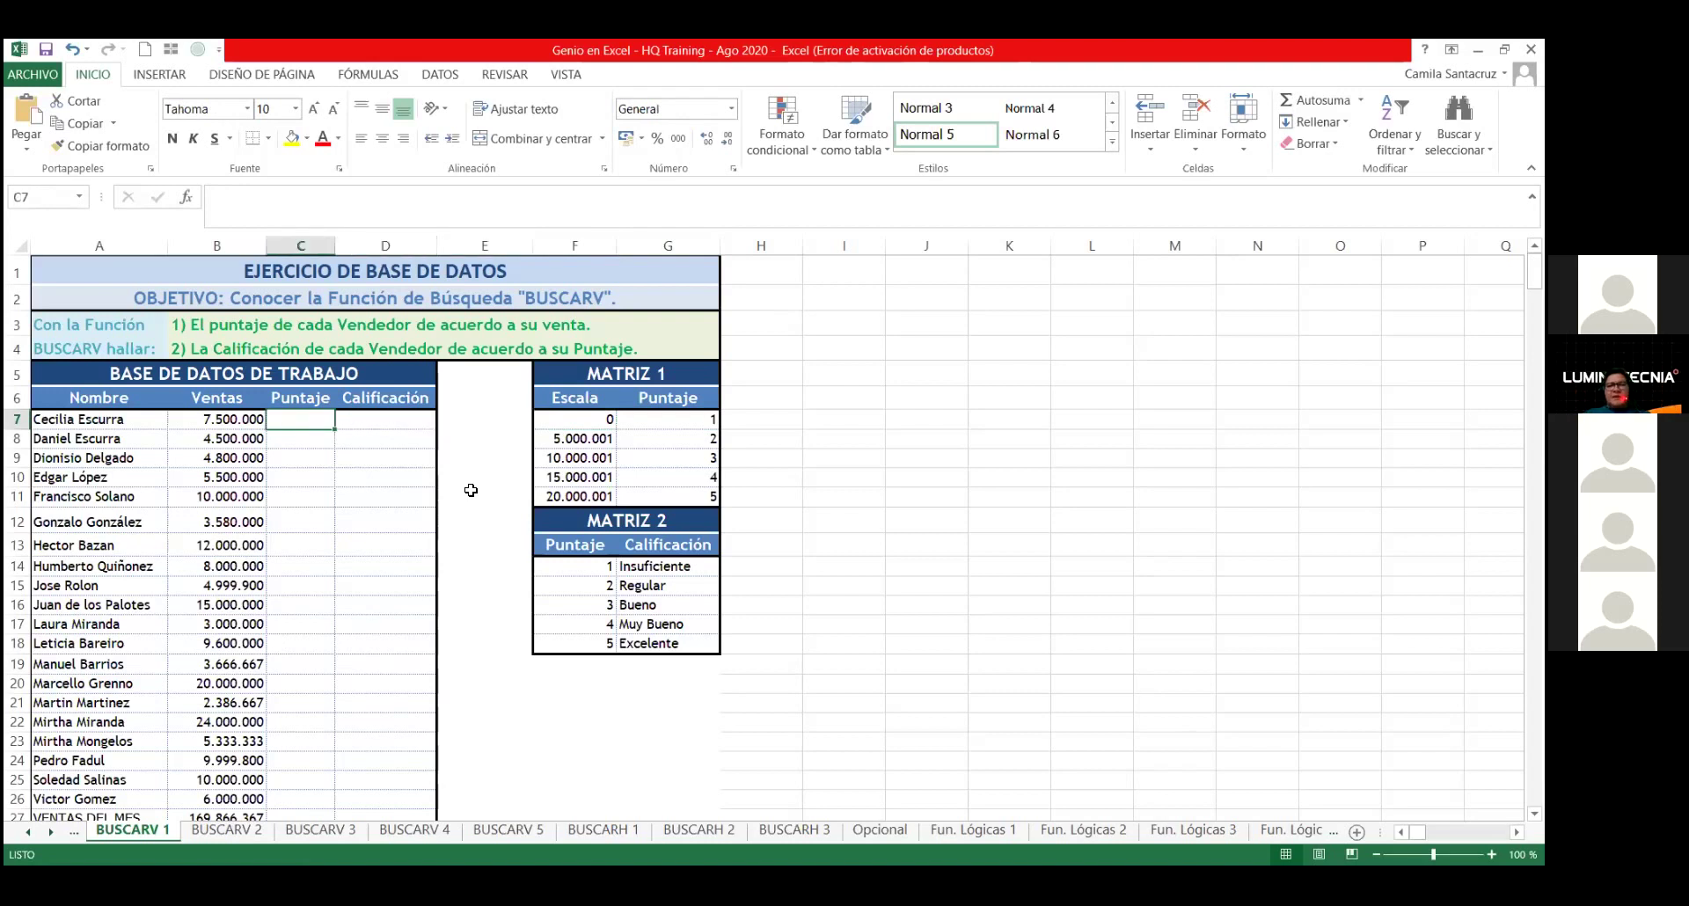
key(Down)
key(Left)
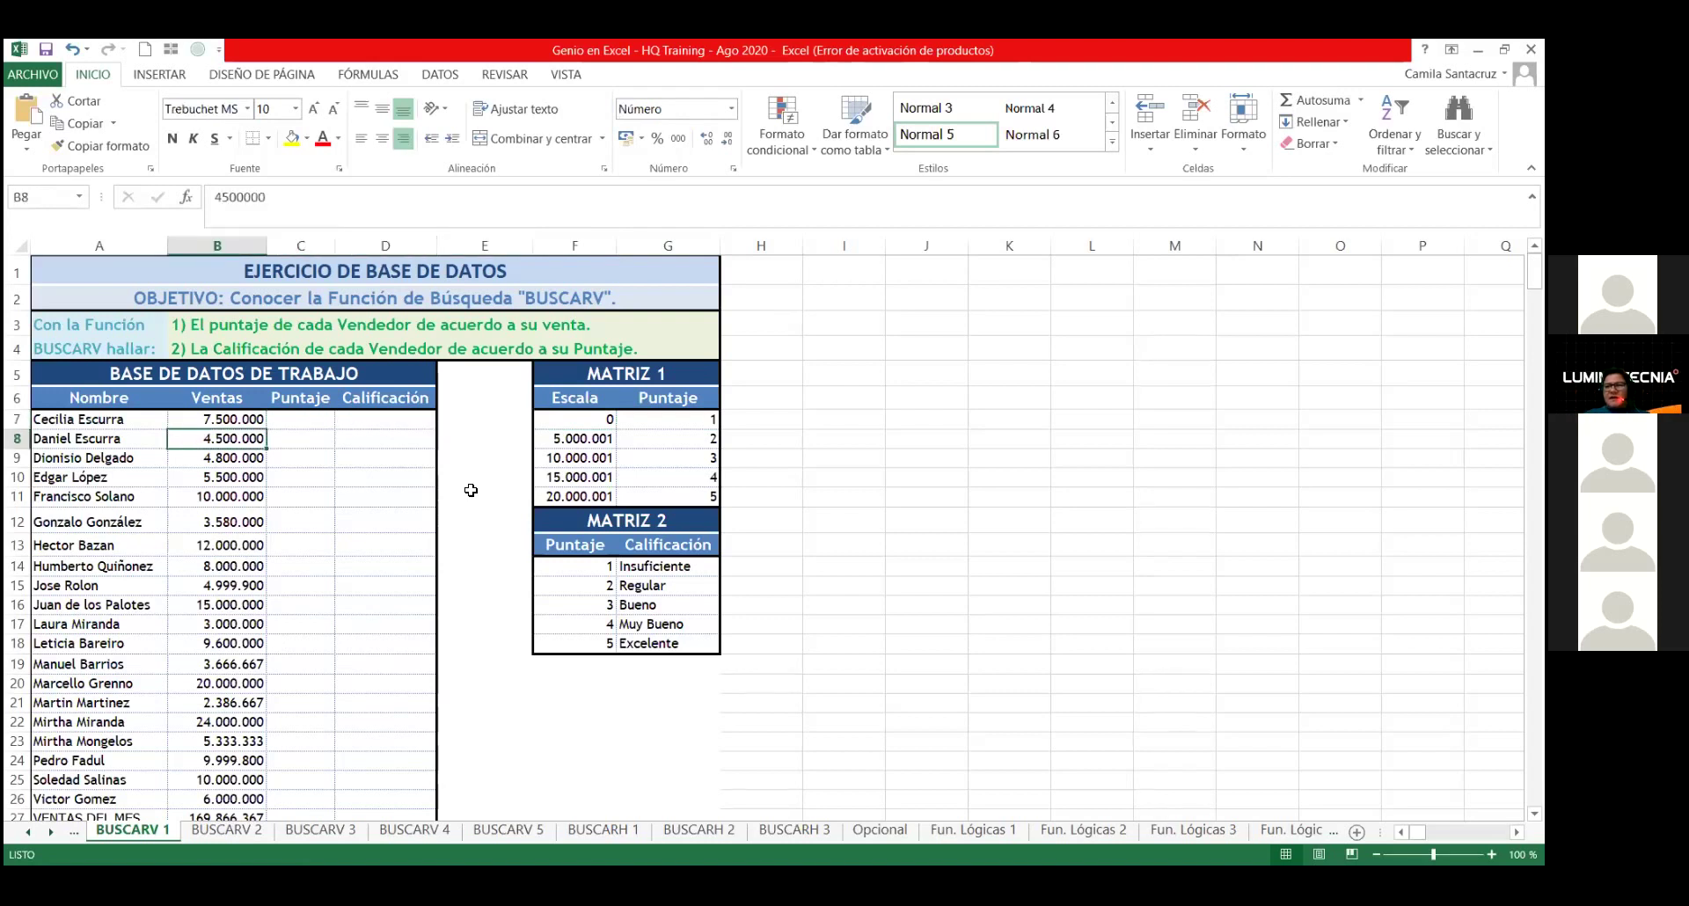
key(Right)
key(Up)
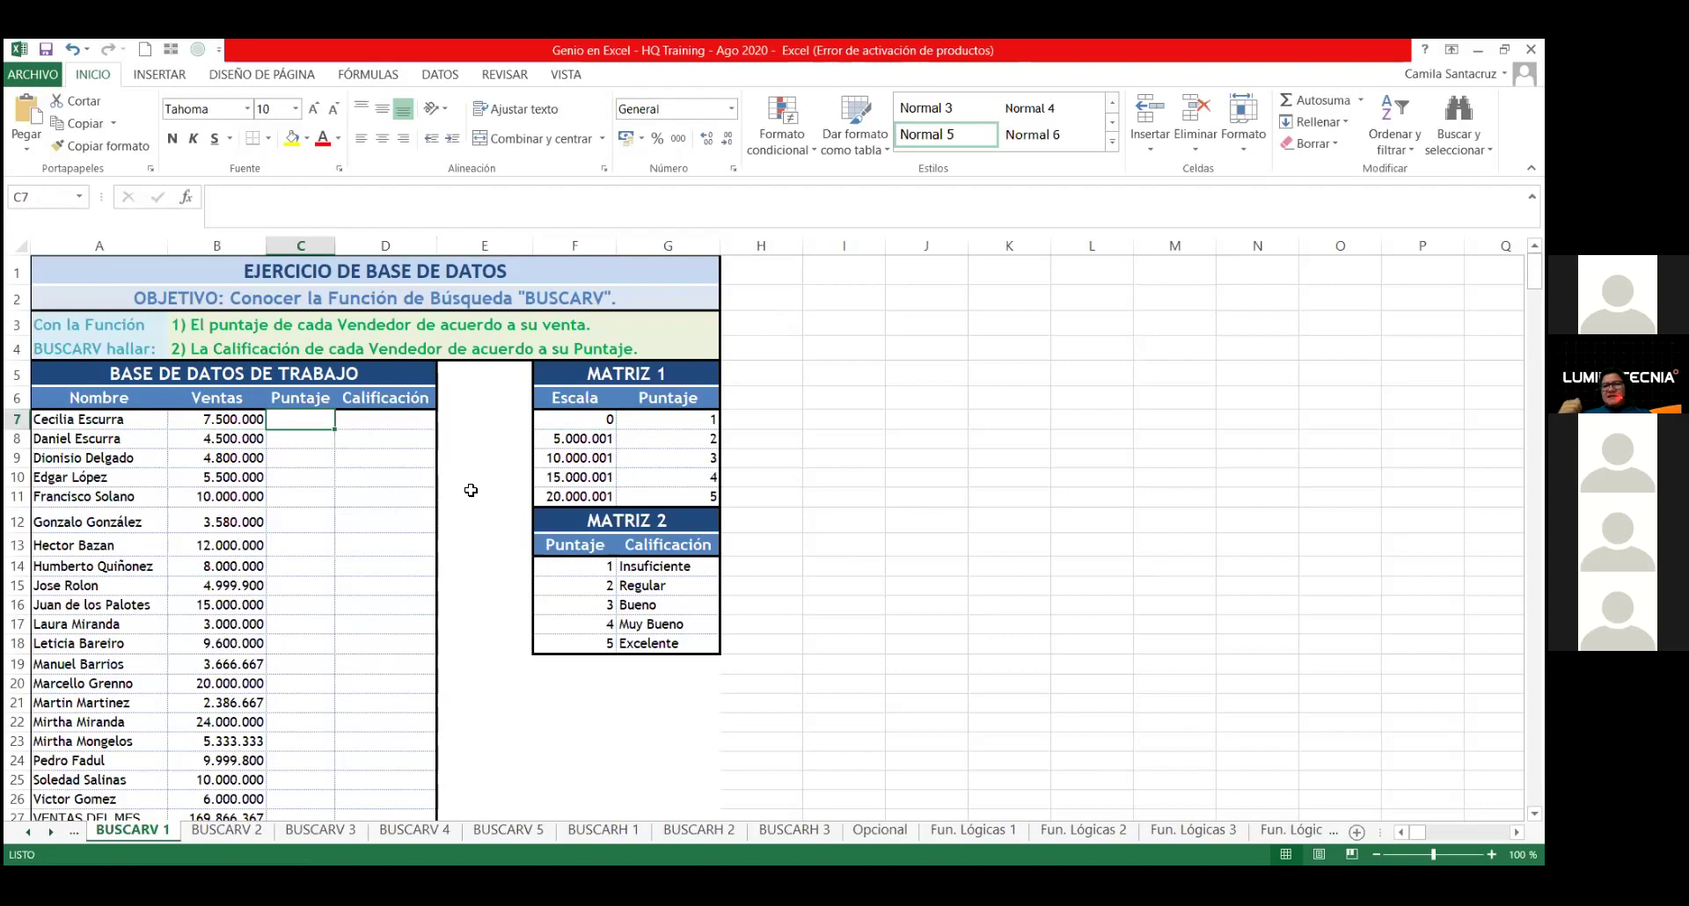
key(Right)
key(Right)
key(Right)
key(Right)
key(Left)
key(Left)
key(Left)
key(Left)
key(Left)
key(Right)
key(Right)
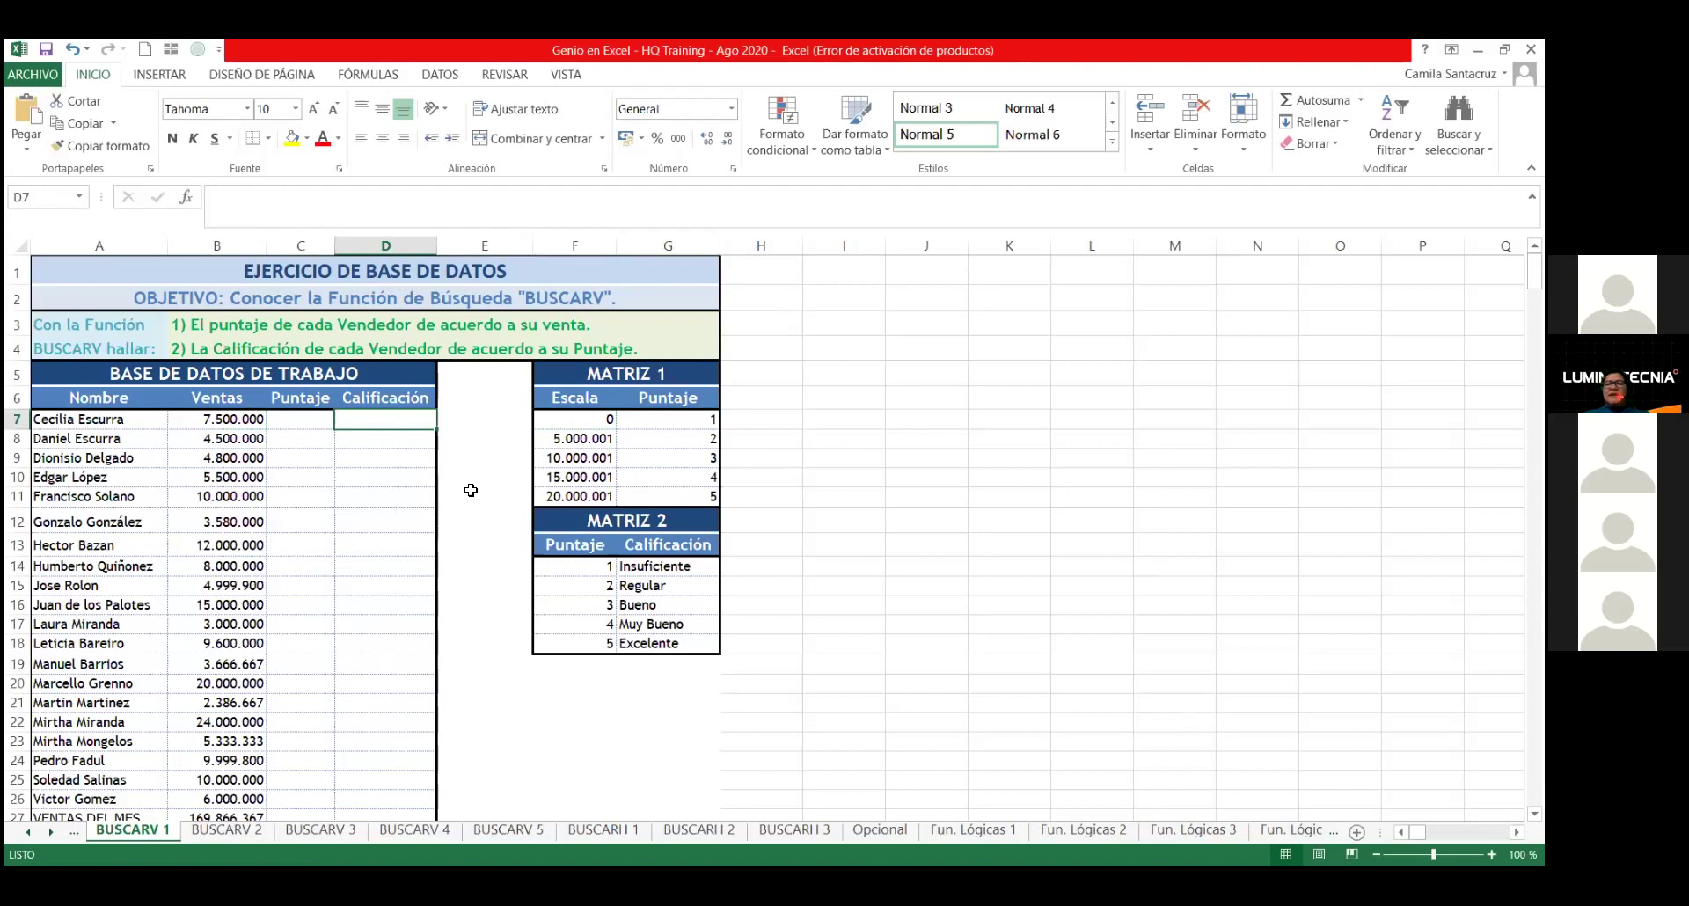
key(Left)
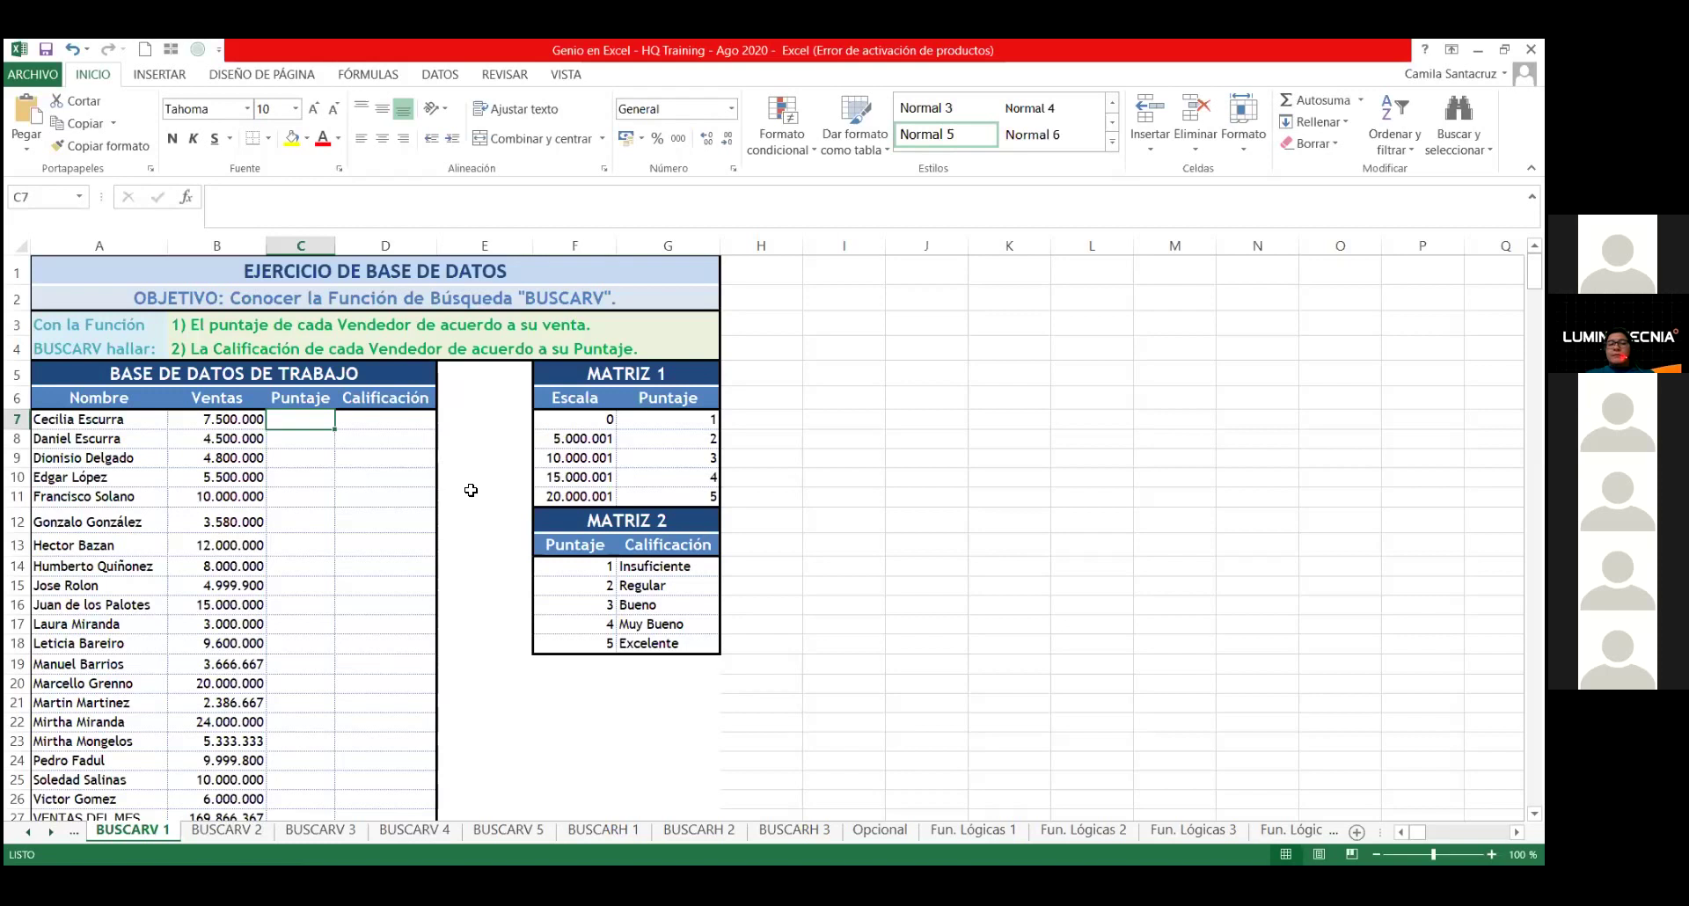
key(Left)
key(Down)
key(Down)
key(Down)
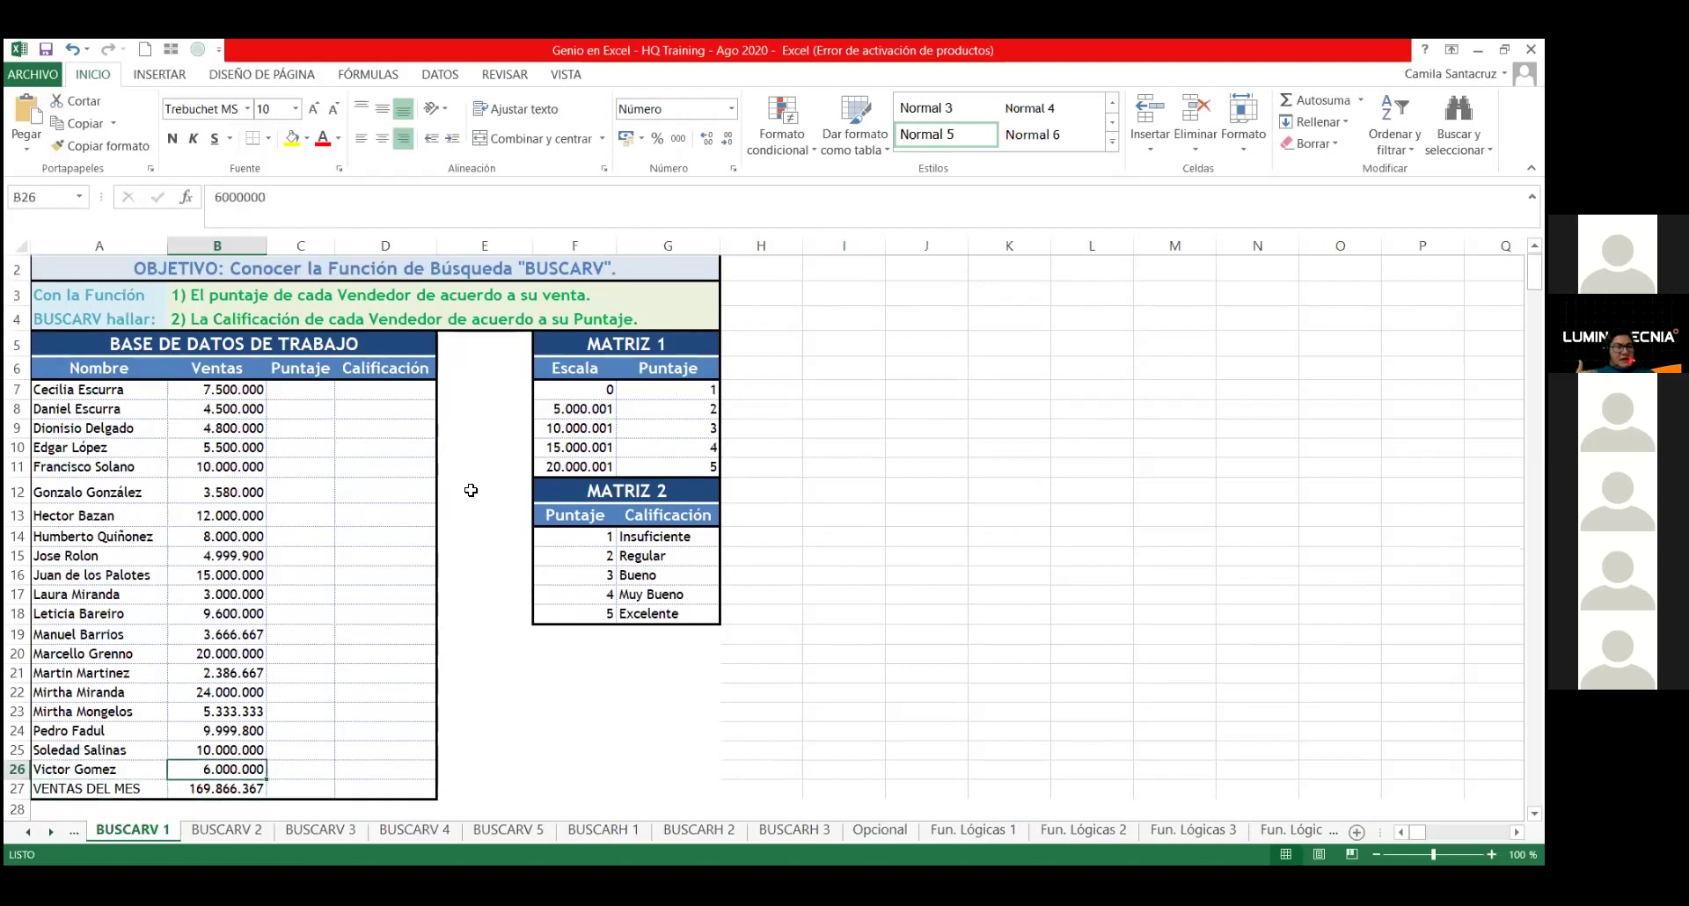
key(Right)
key(Up)
key(Up)
key(ctrl+Up)
key(Down)
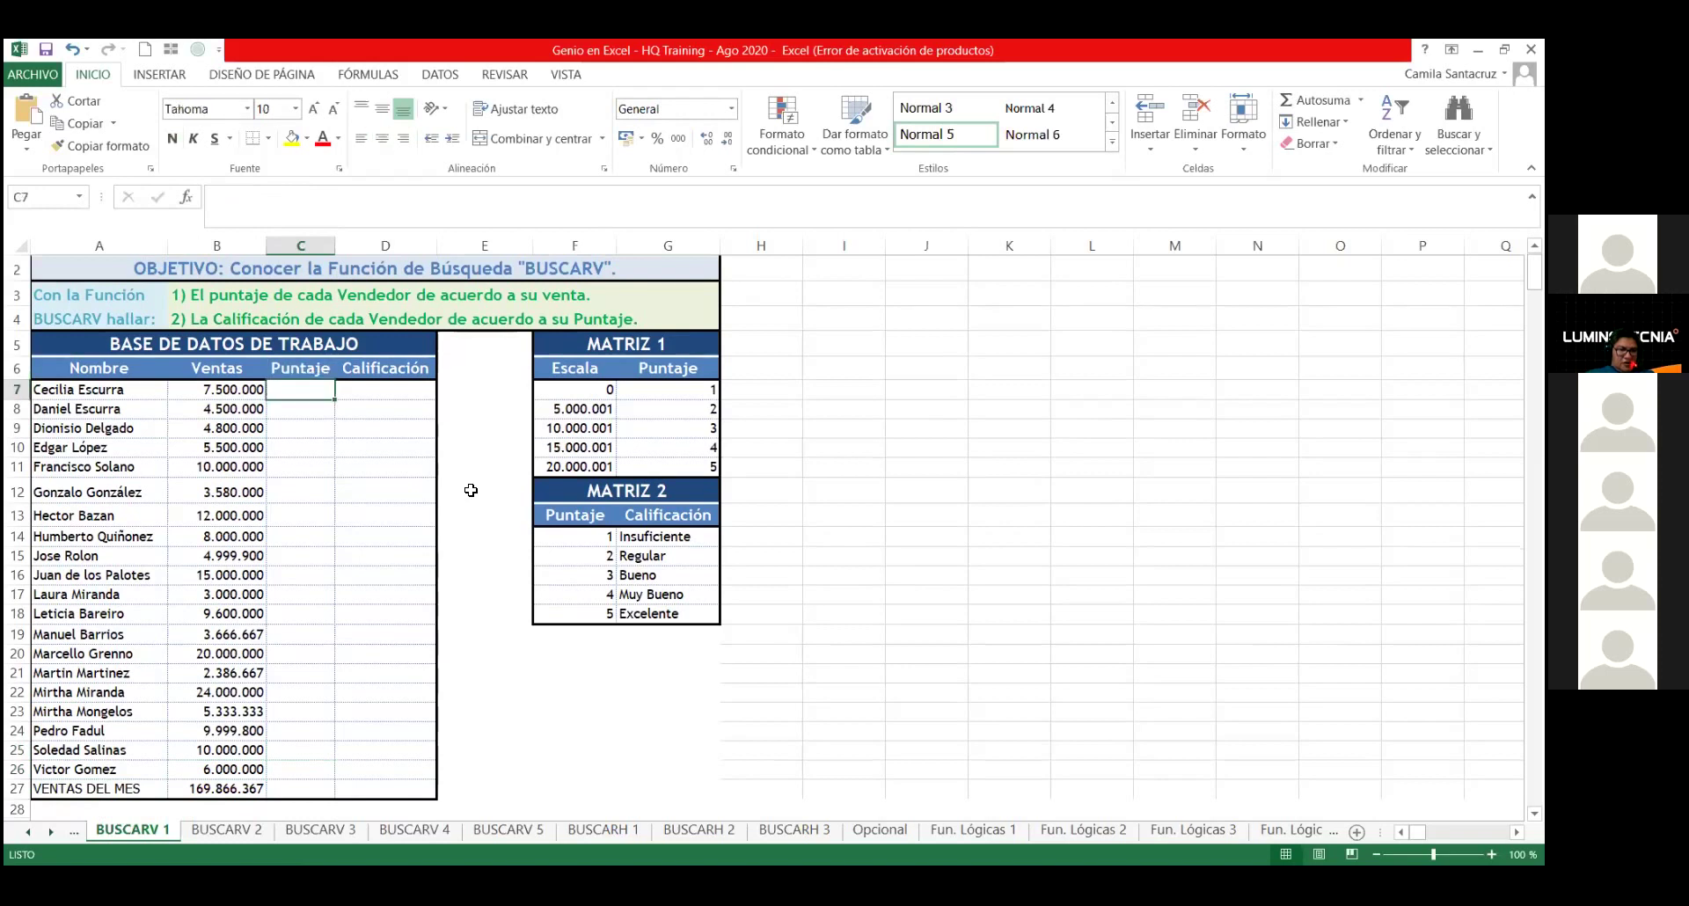
key(Left)
key(Down)
key(Down)
key(Down)
key(Down)
key(Down)
key(Down)
key(Down)
key(Down)
key(Down)
key(Down)
key(Down)
key(Down)
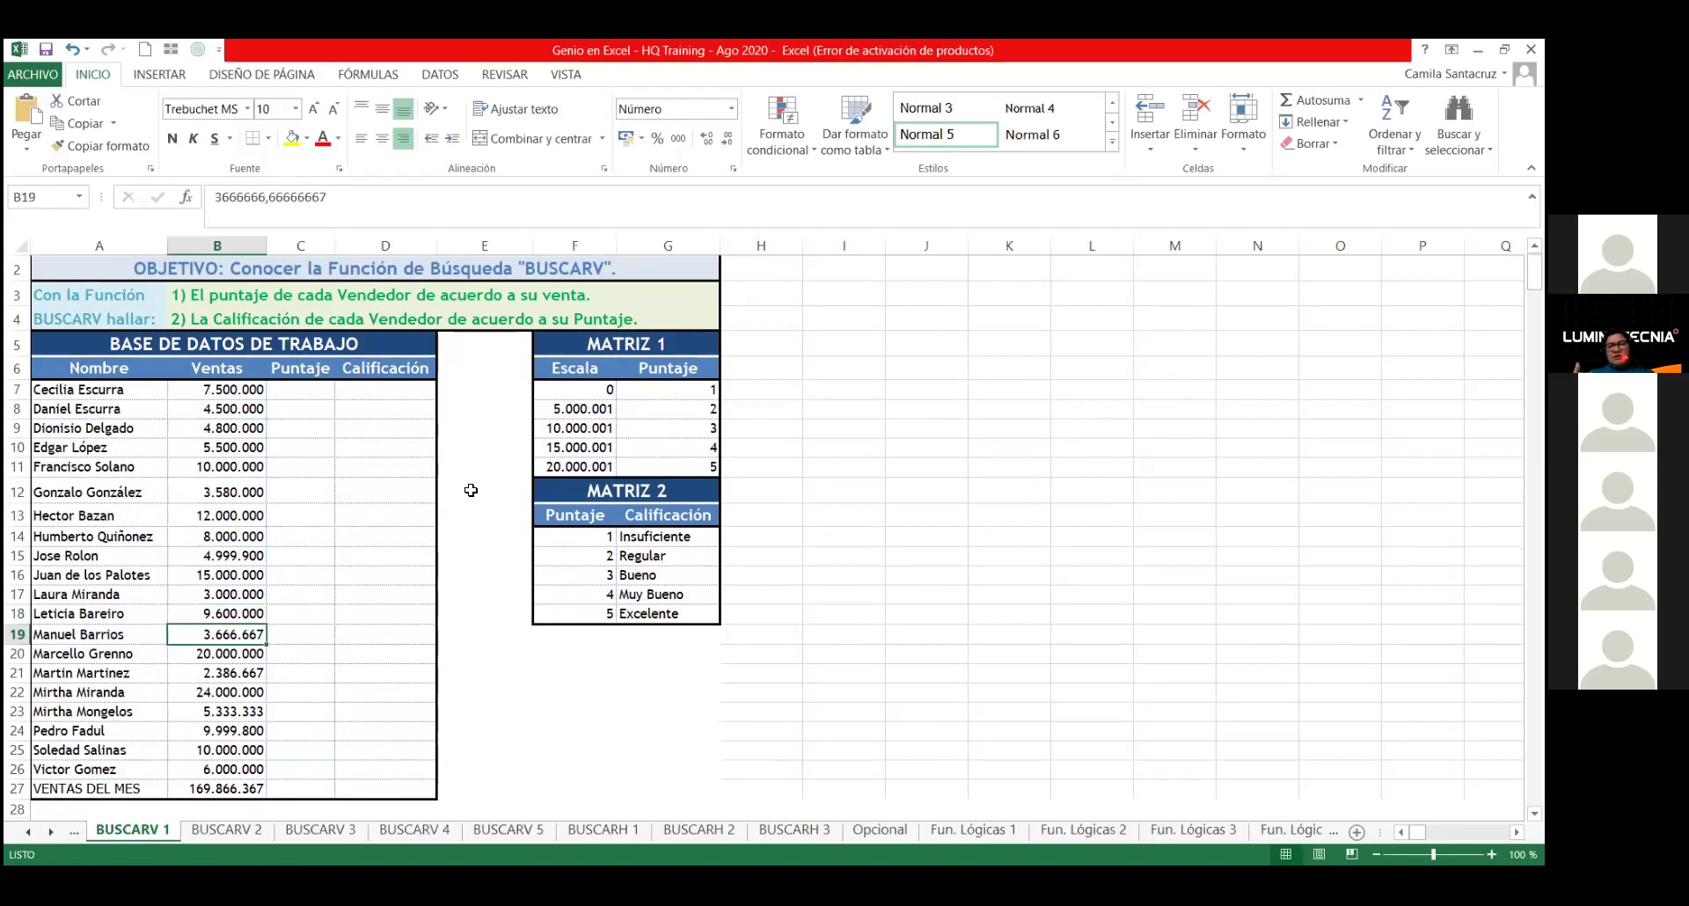
key(Right)
key(Up)
key(Up)
key(Up)
key(Up)
key(Up)
key(Up)
key(Up)
key(Up)
key(Up)
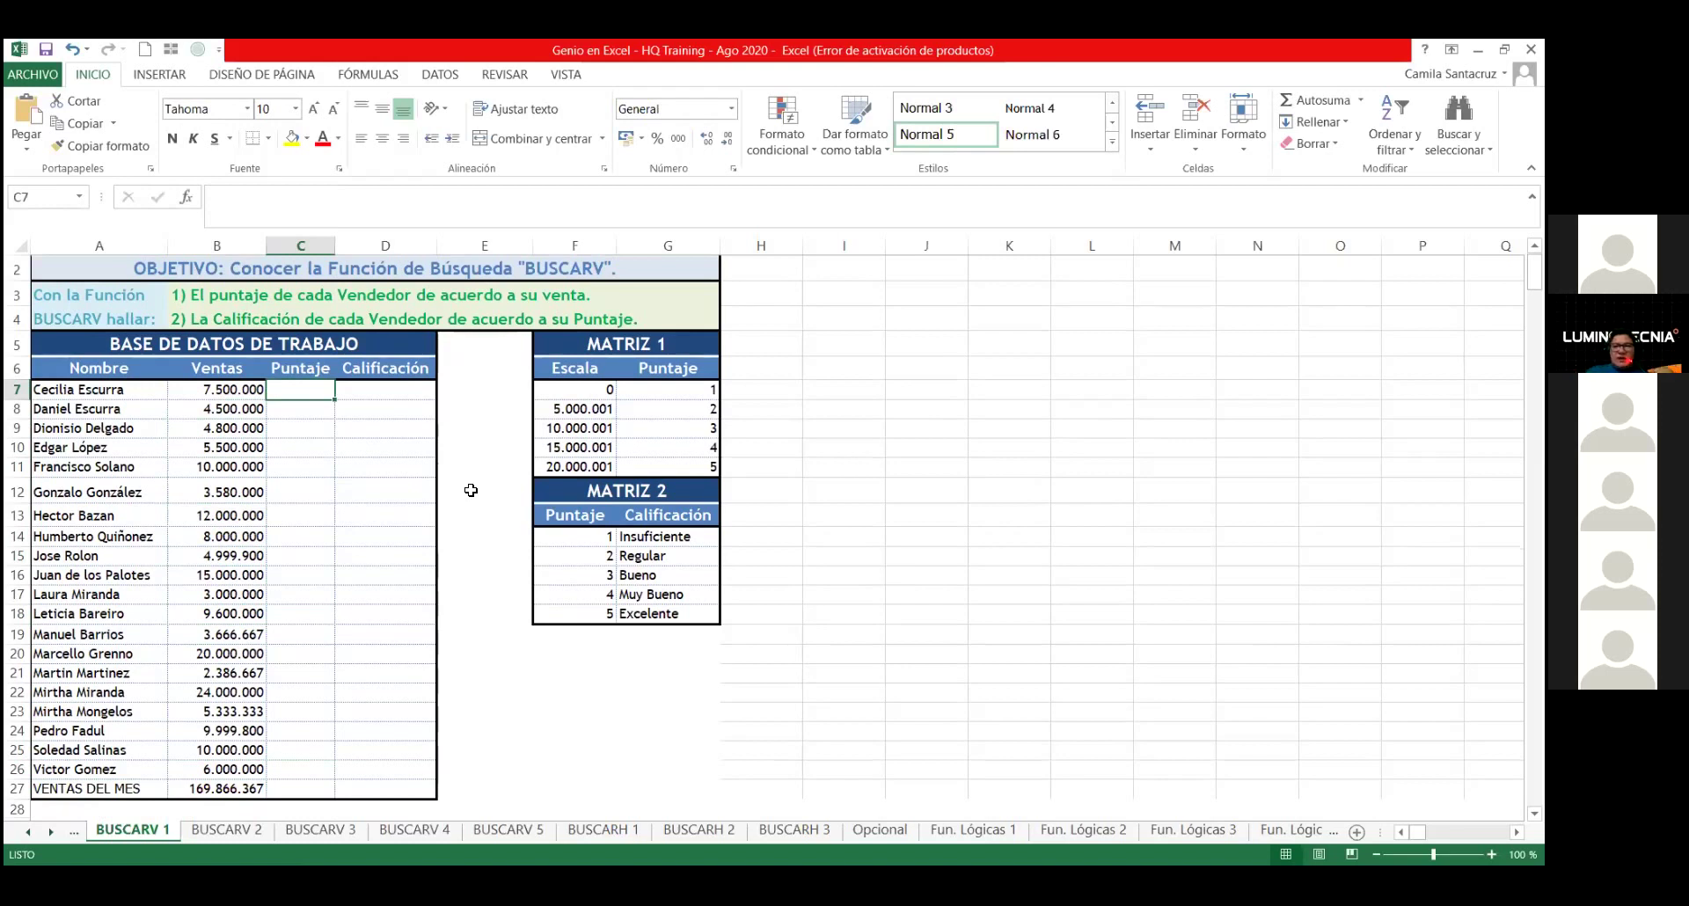
key(Left)
key(Right)
key(Down)
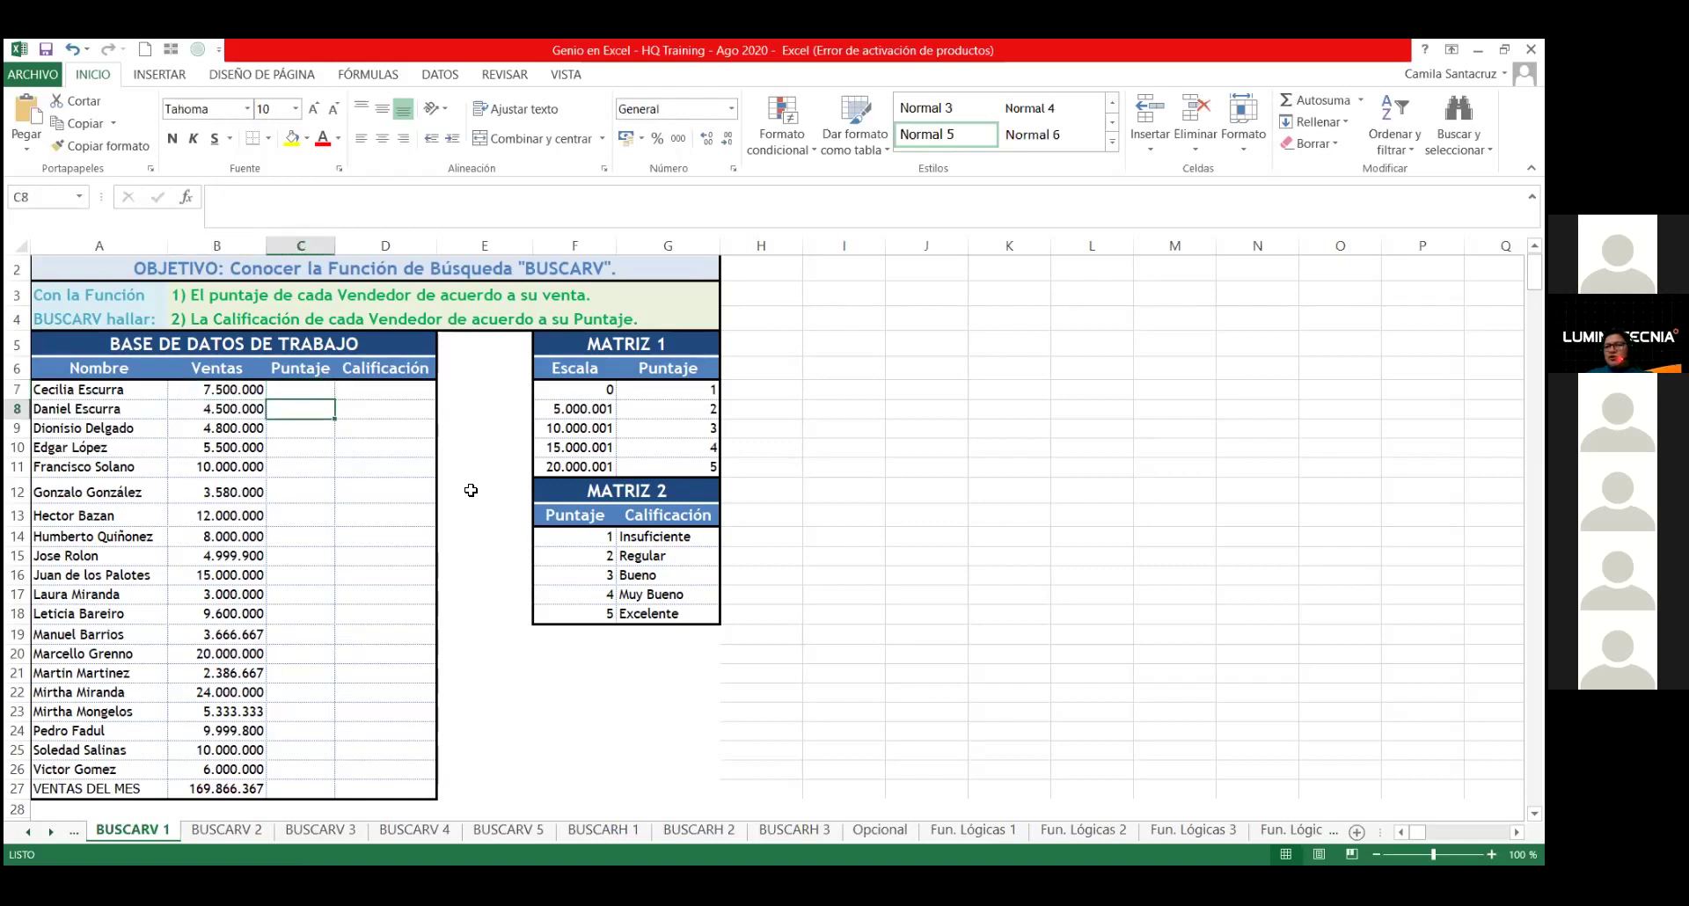
key(Down)
key(Down)
key(Down)
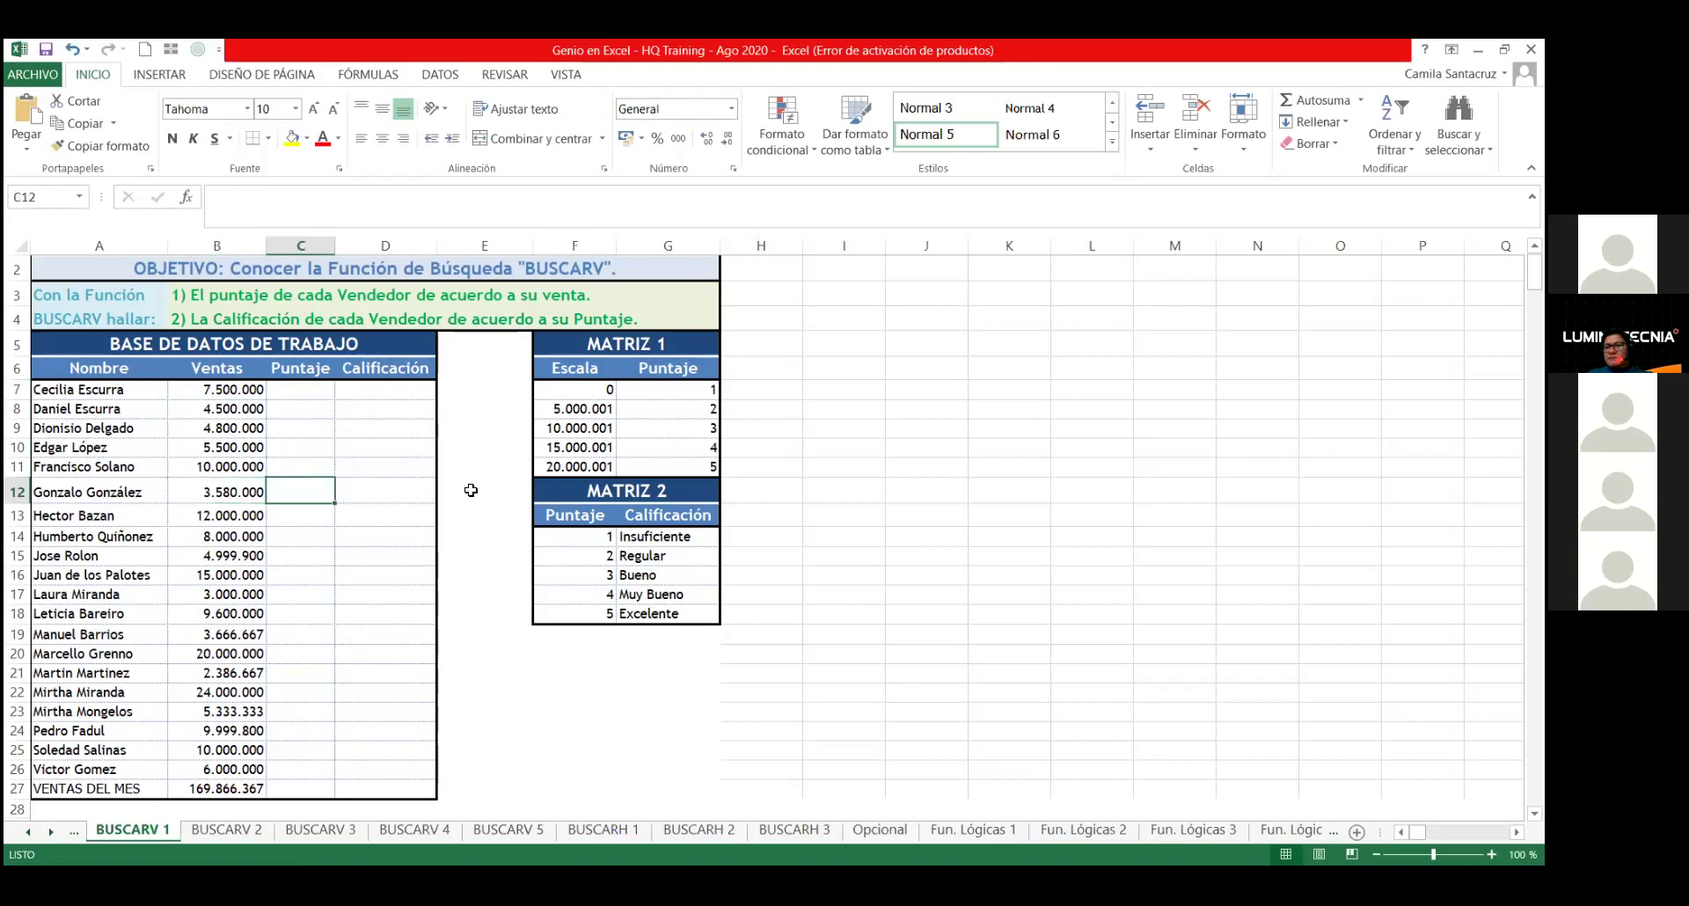
key(Down)
key(Down)
key(Down)
key(Down)
key(Up)
key(Up)
key(Up)
key(Up)
key(Up)
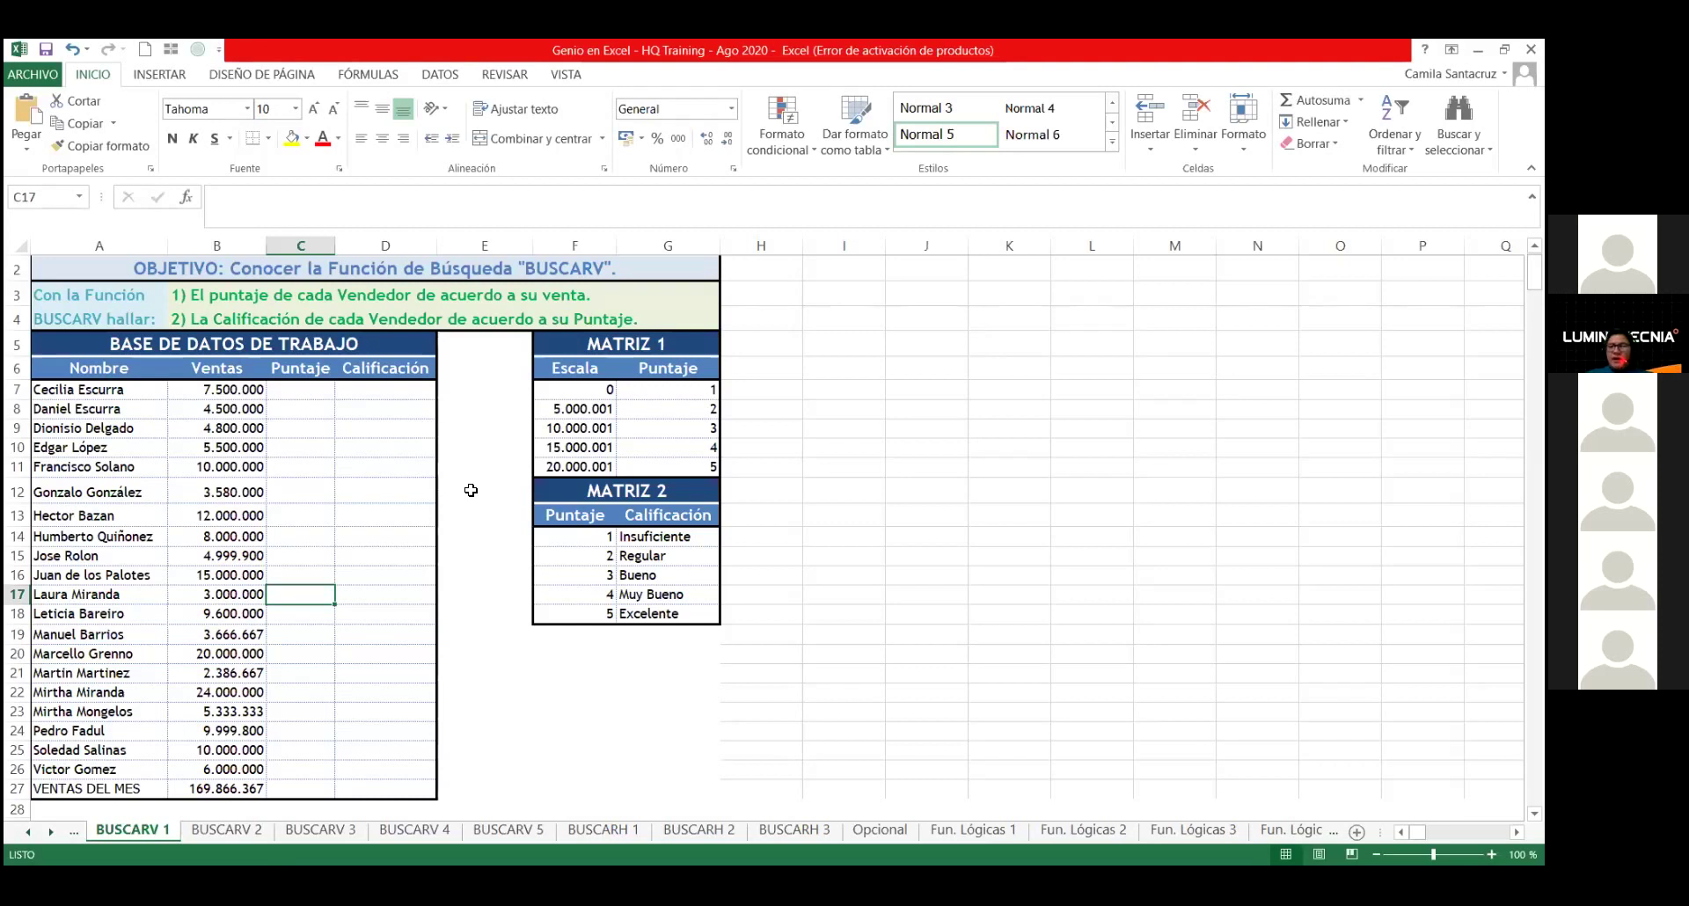
key(Up)
key(ctrl+Up)
key(Down)
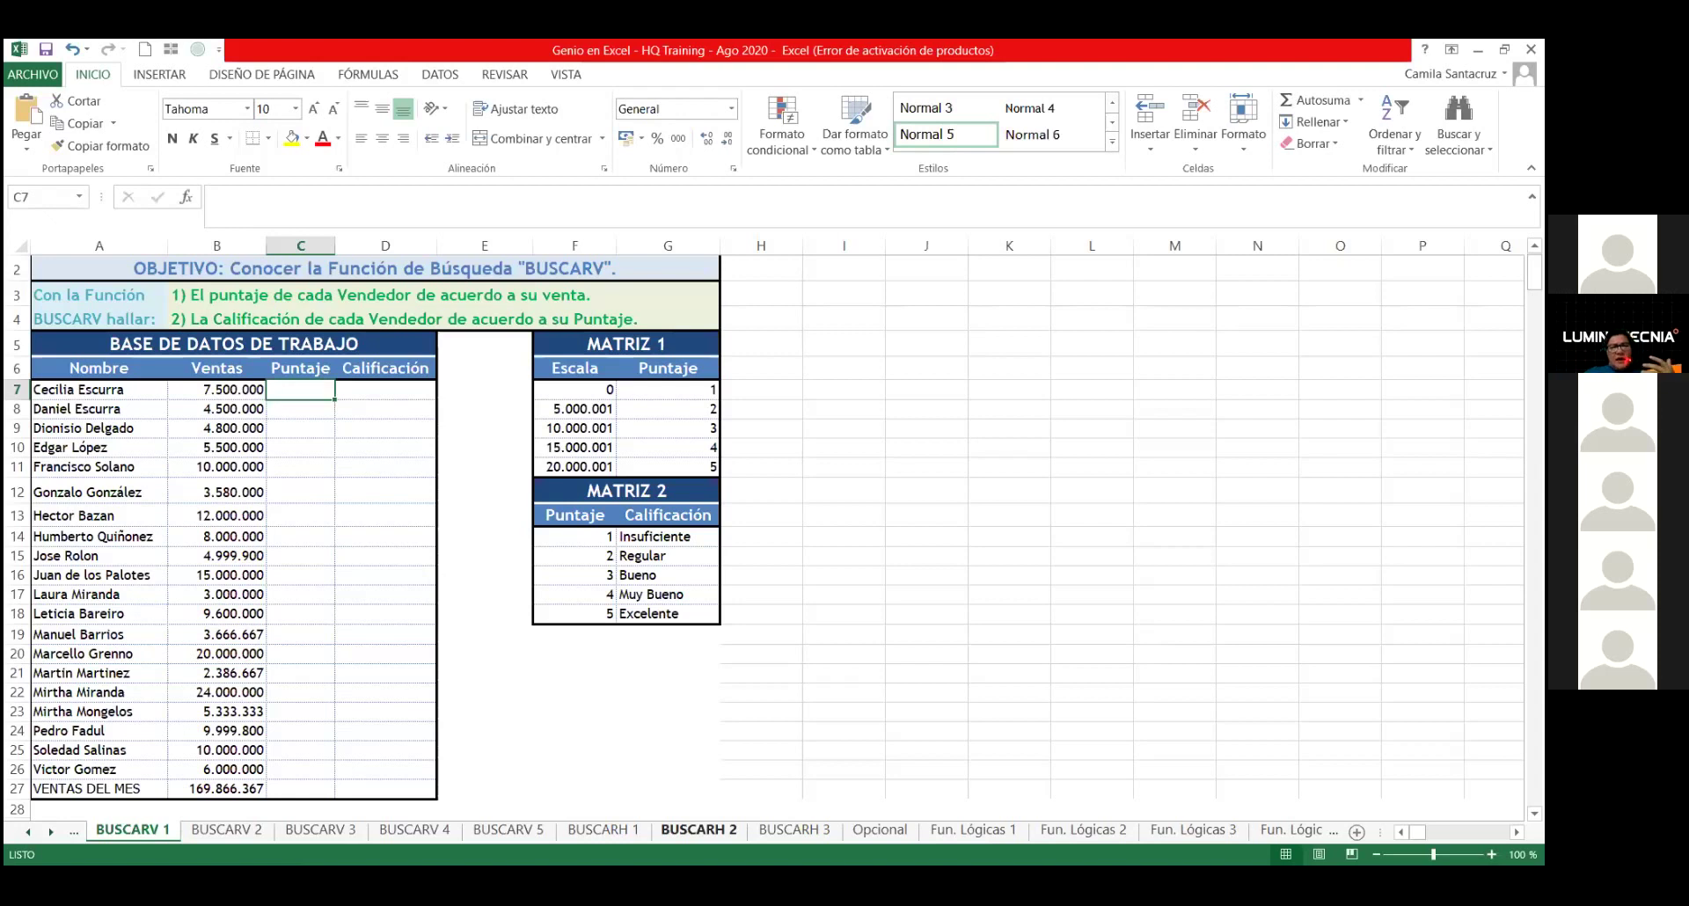
click(216, 389)
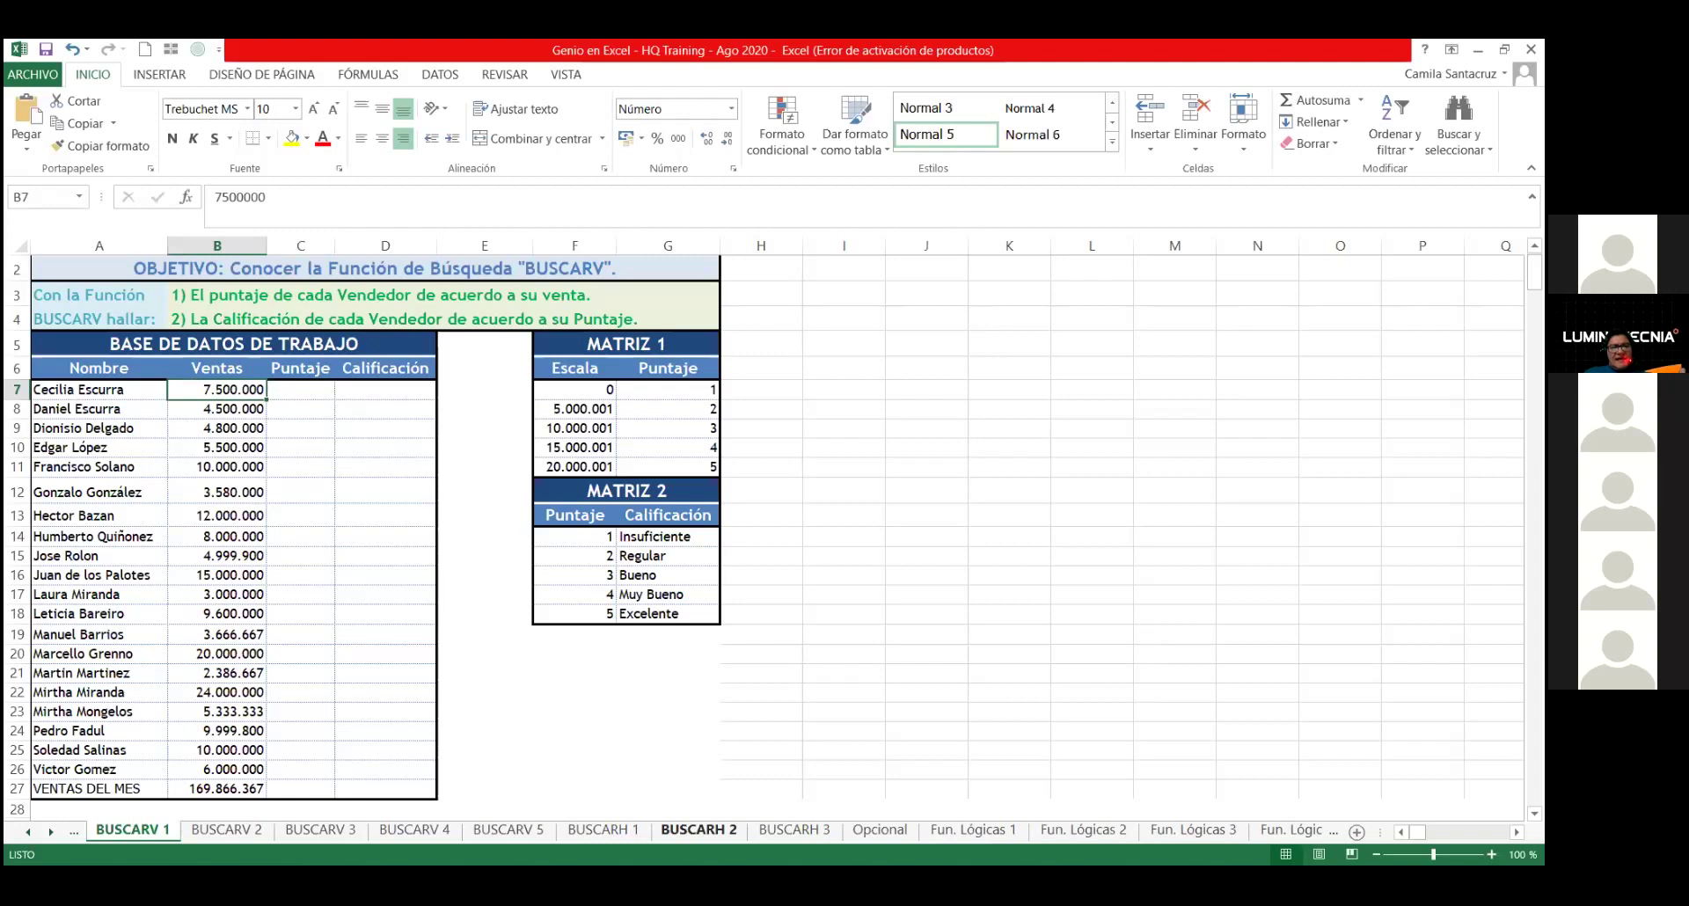
click(216, 367)
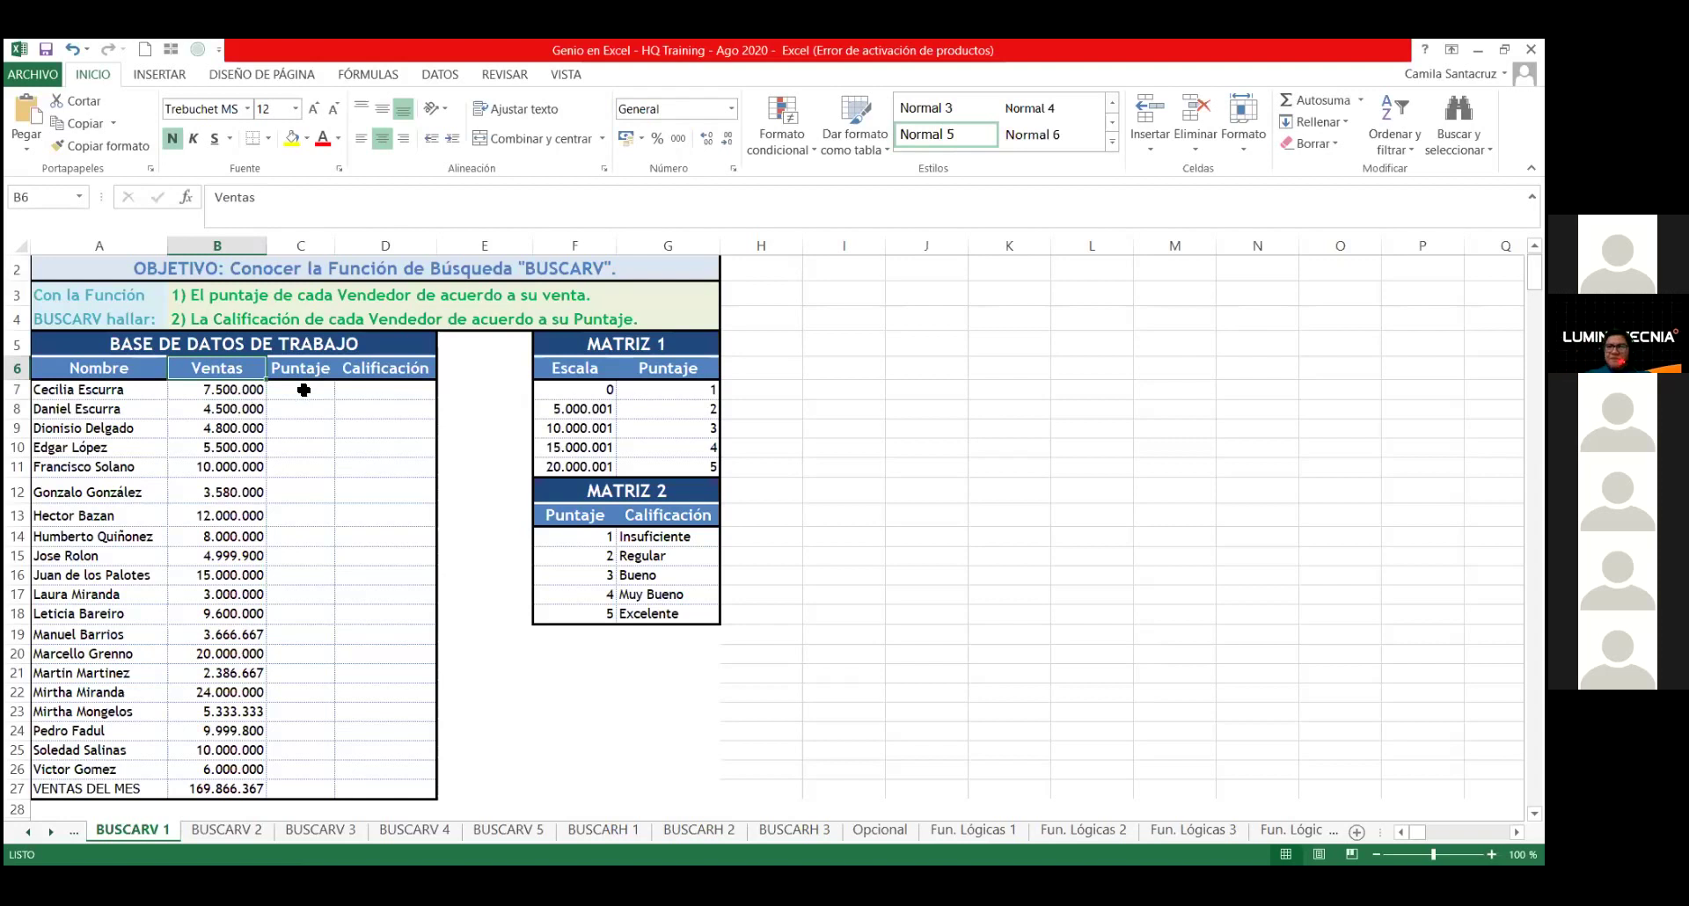
click(303, 390)
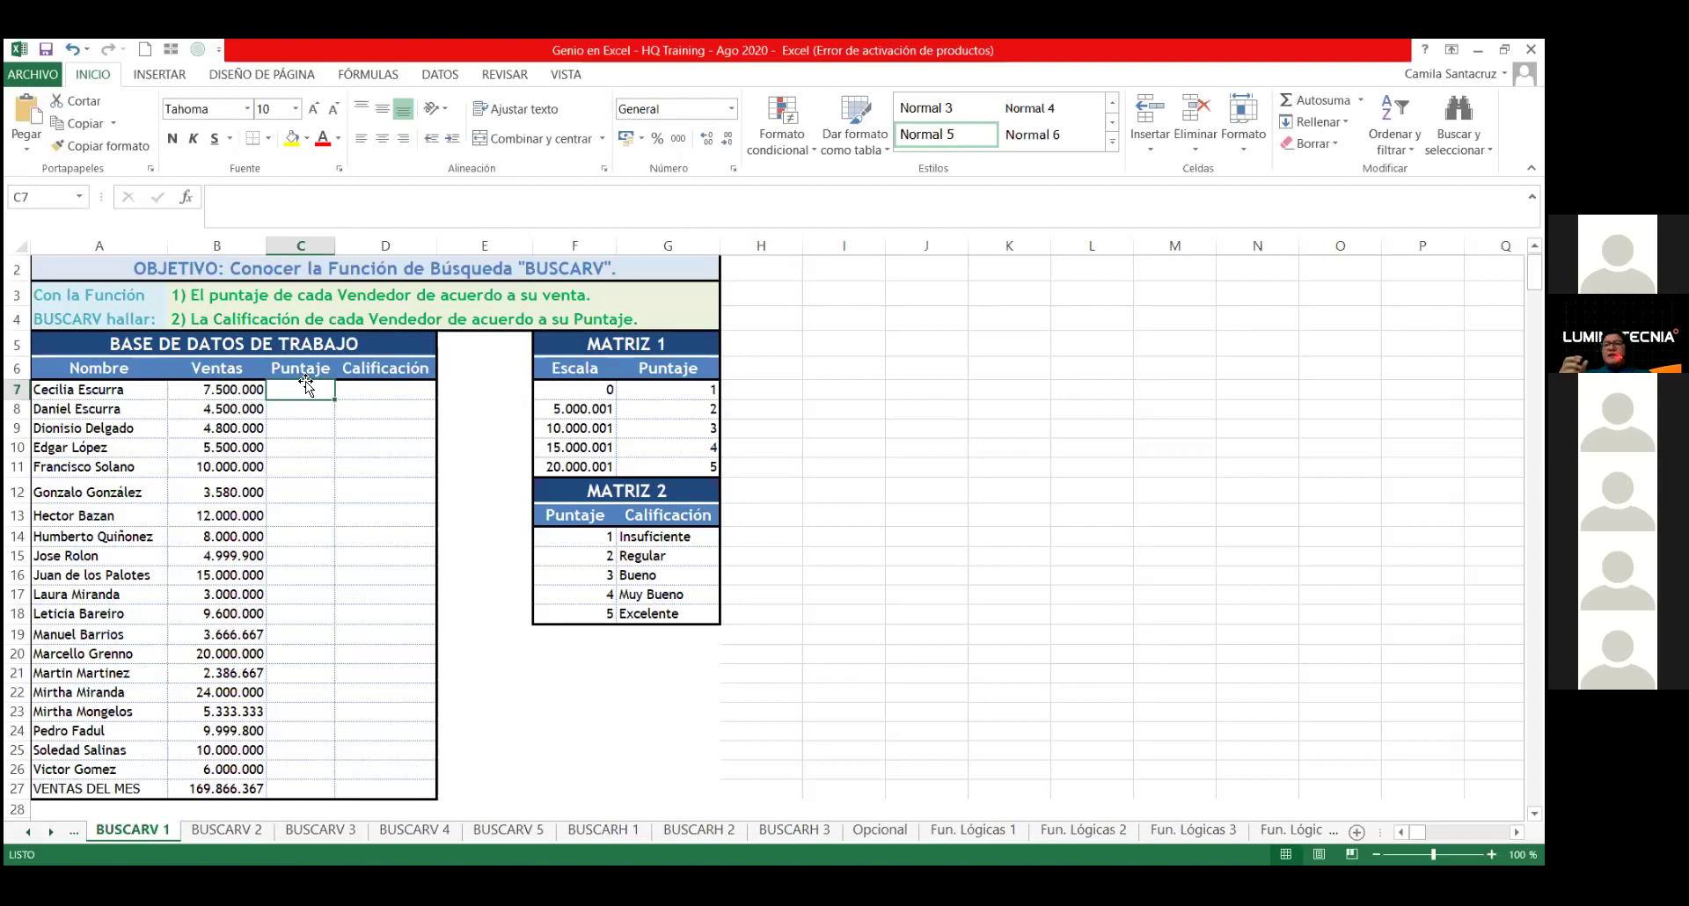
text(+)
key(BackSpace)
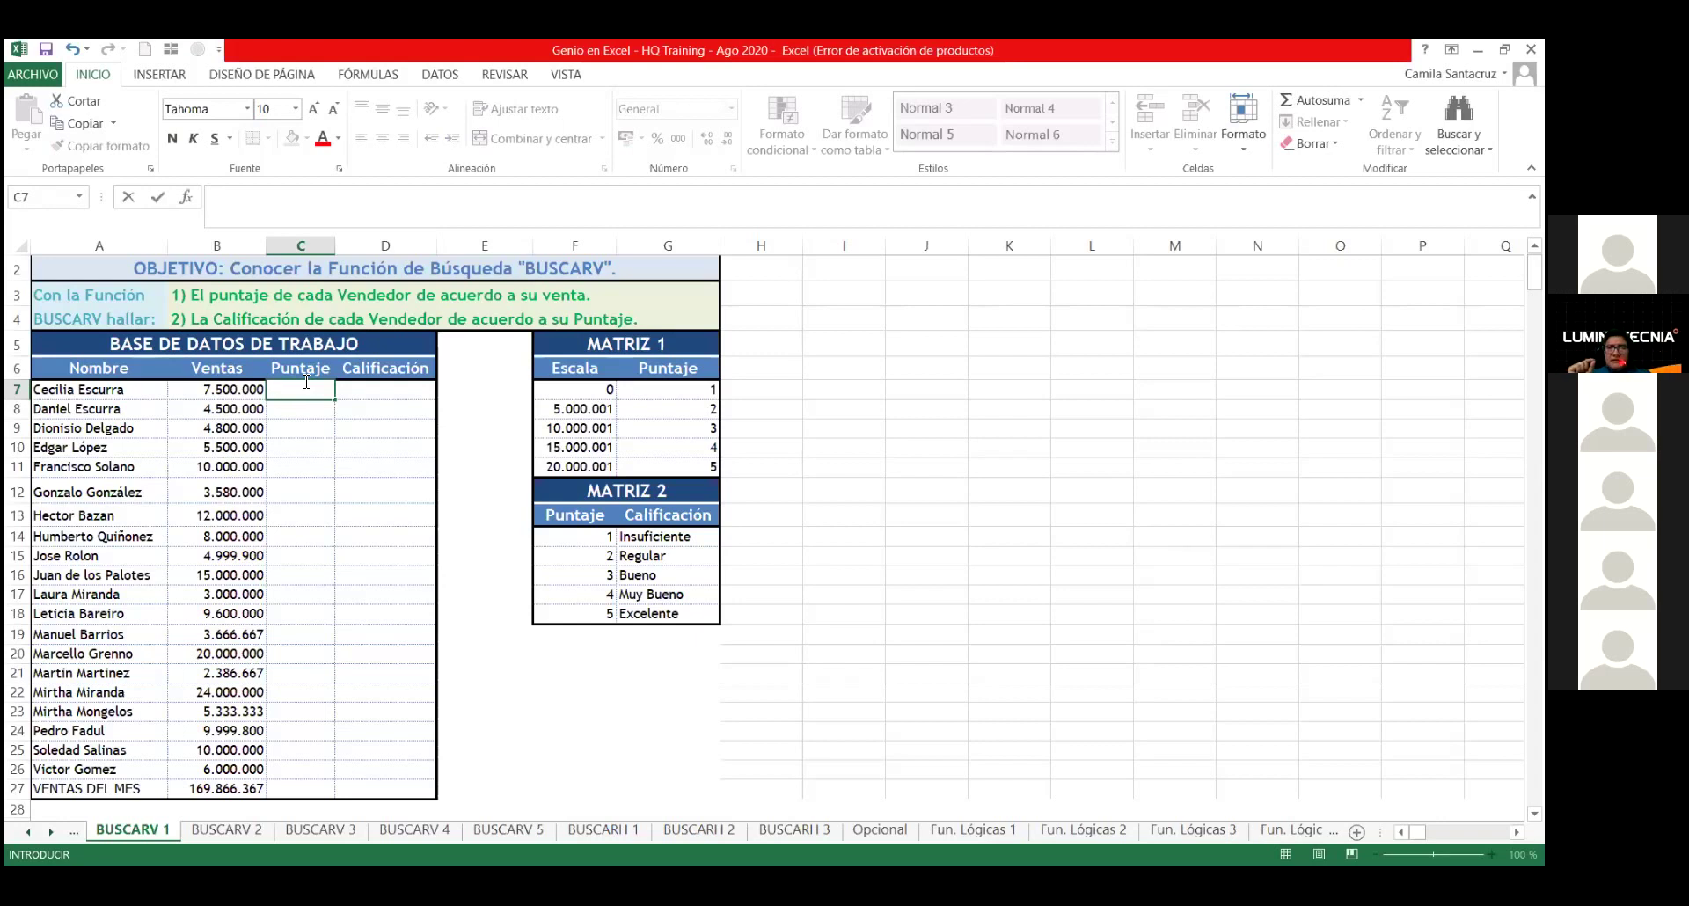
key(Escape)
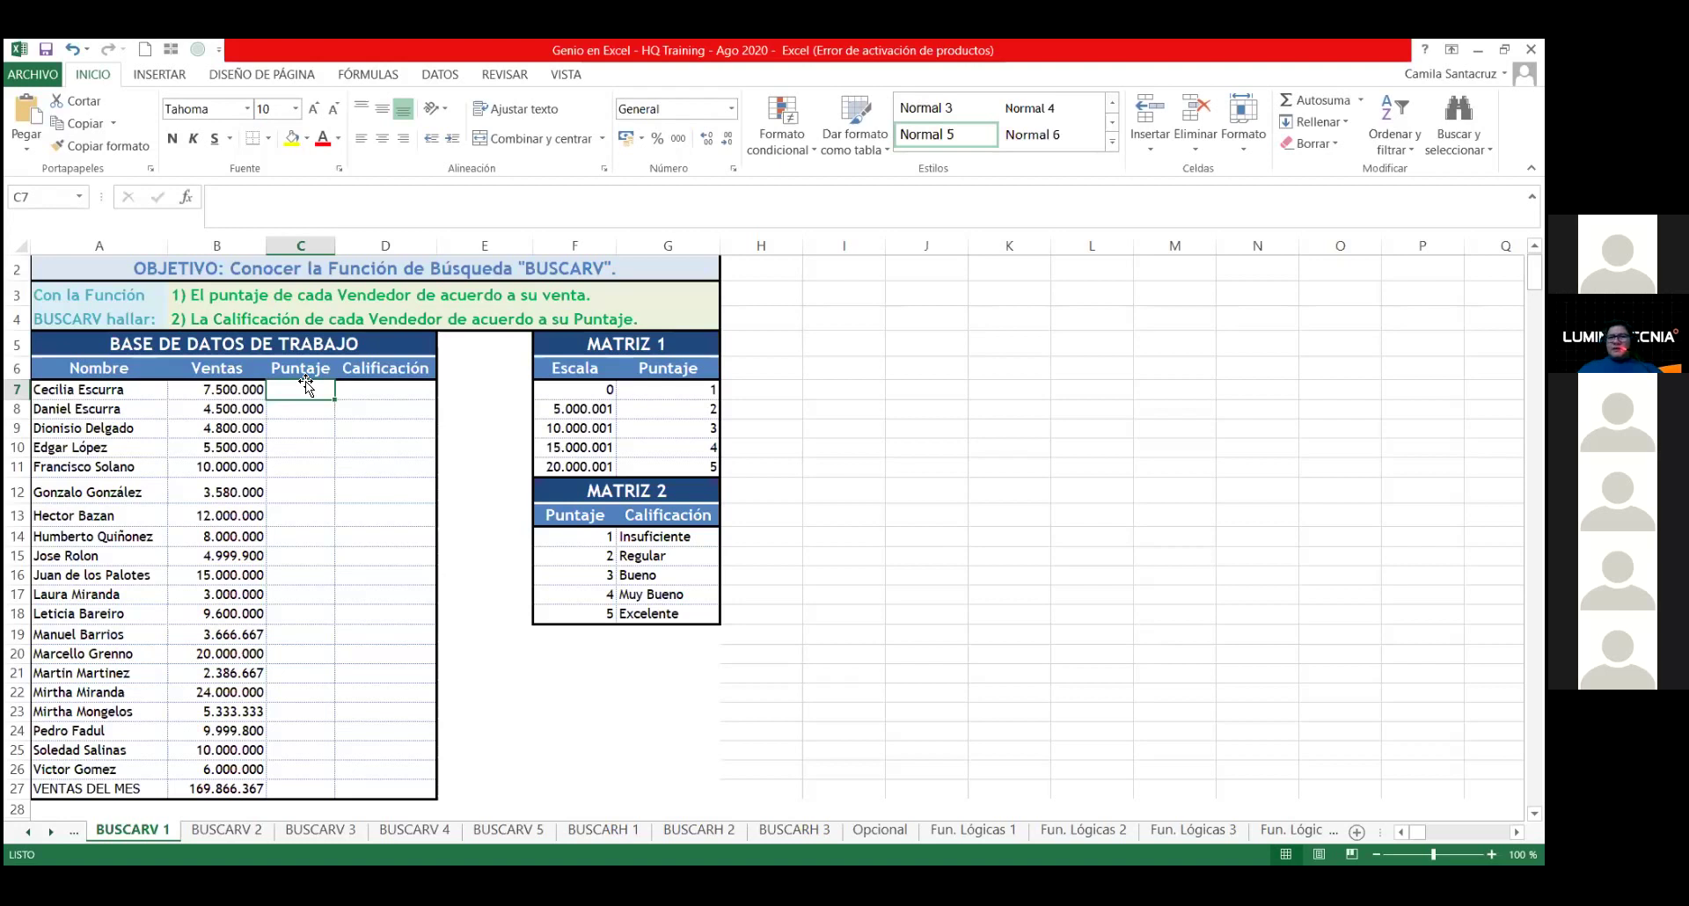
Step: Review the first product's code and brand on prueba, then select B2 on the prueba2 sheet
key(Right)
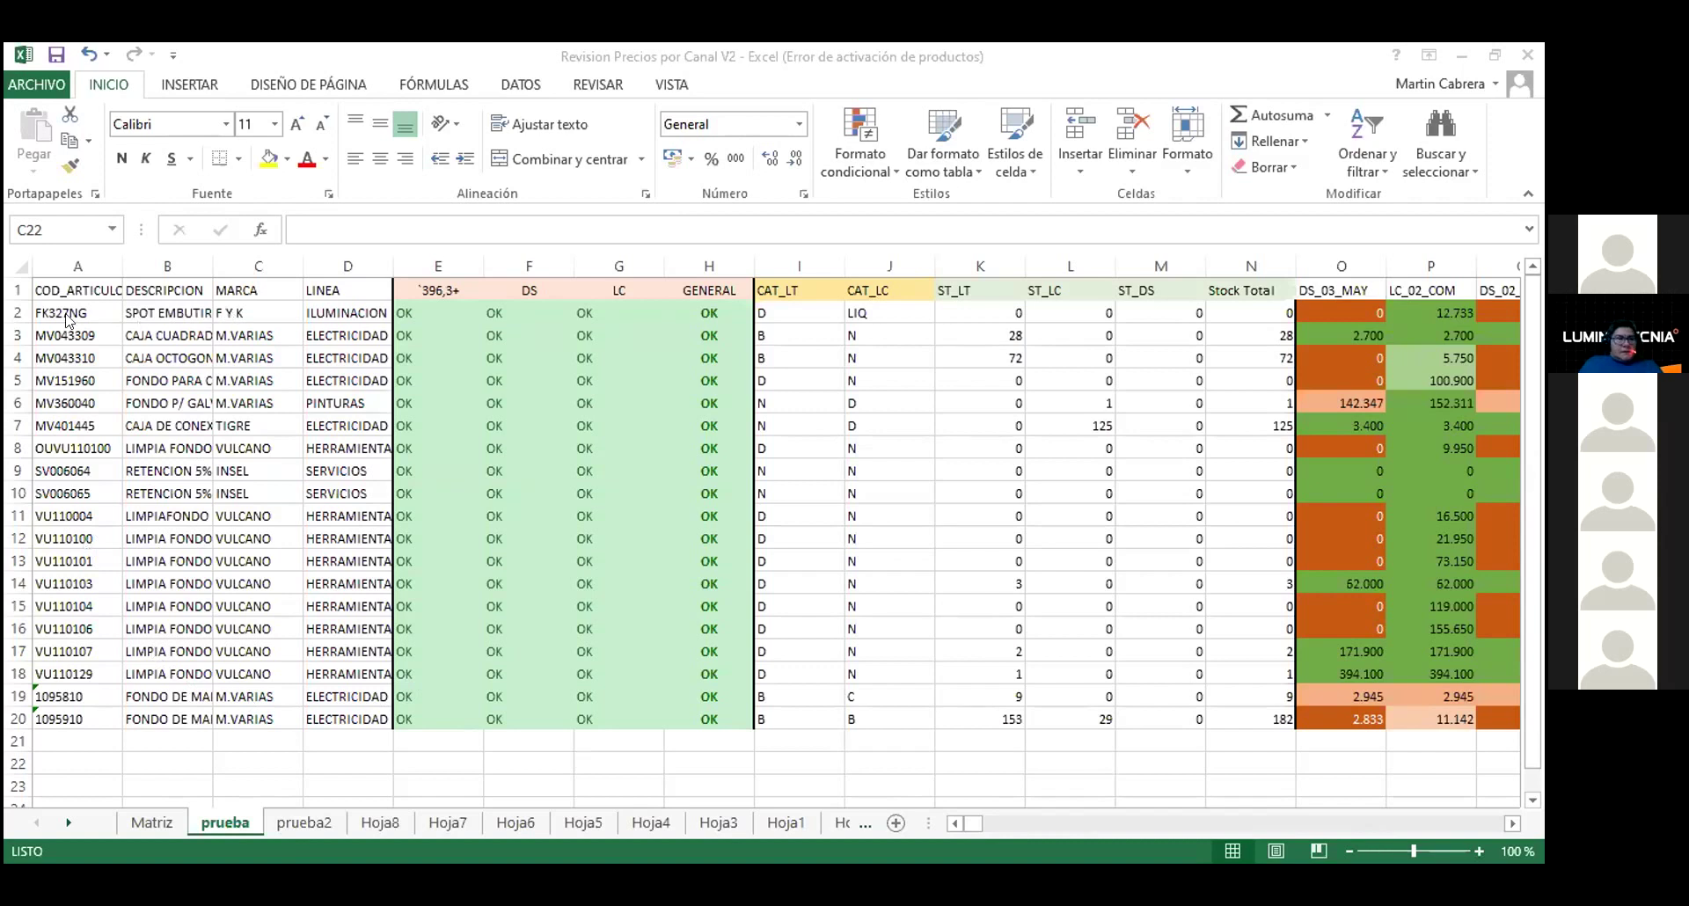
click(138, 310)
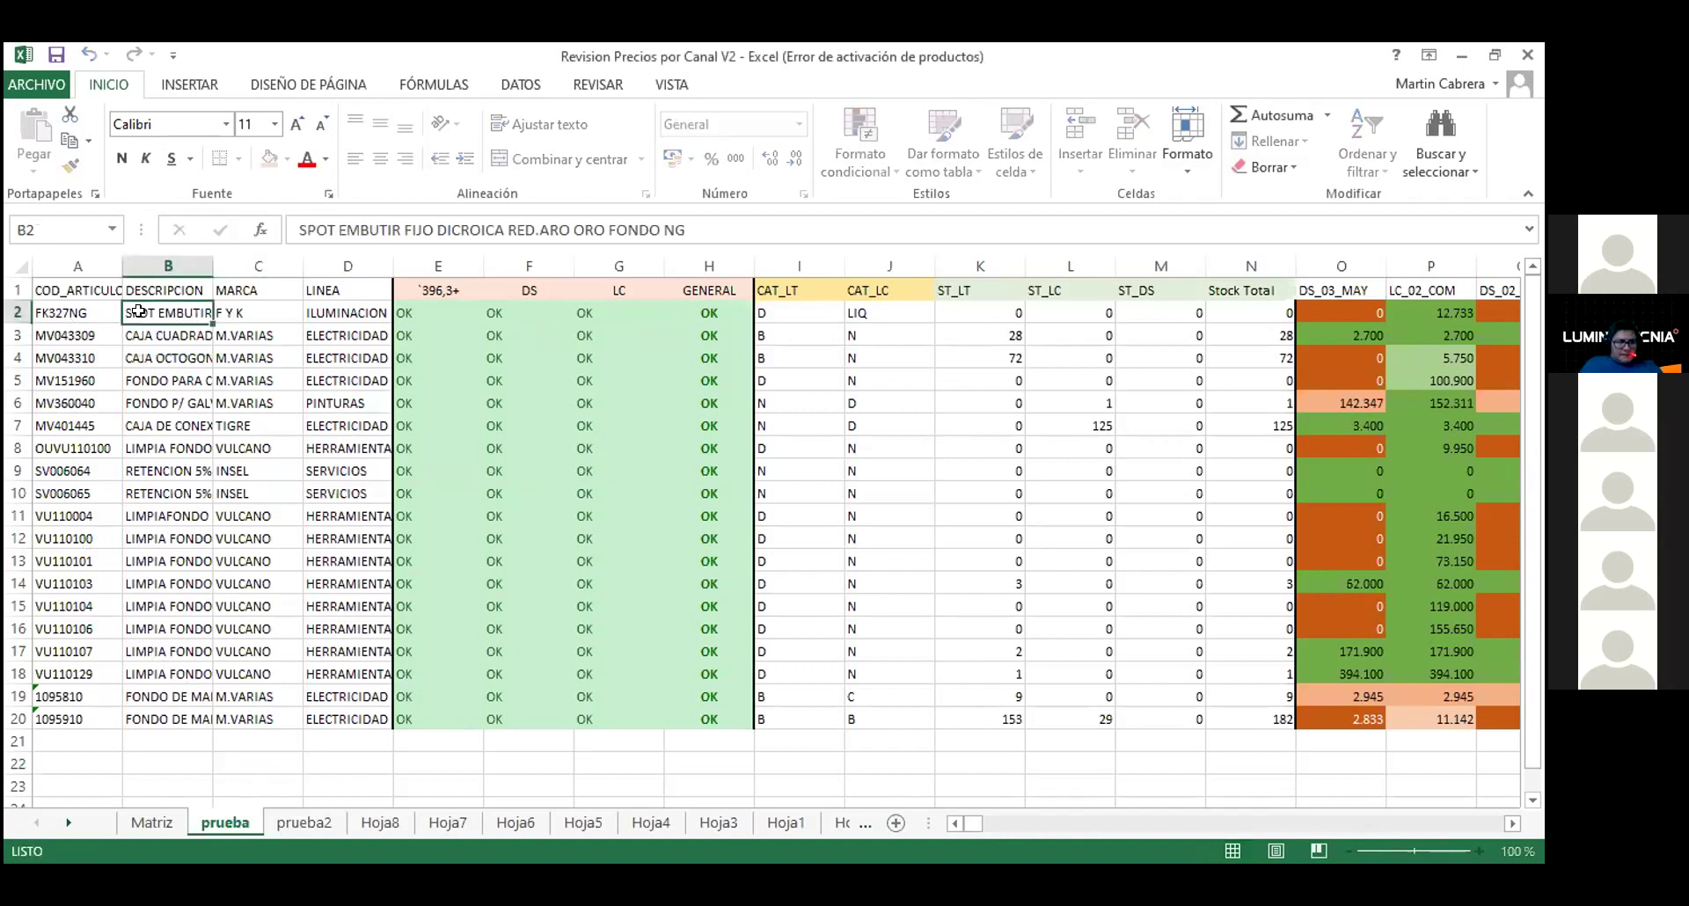
click(64, 308)
key(Right)
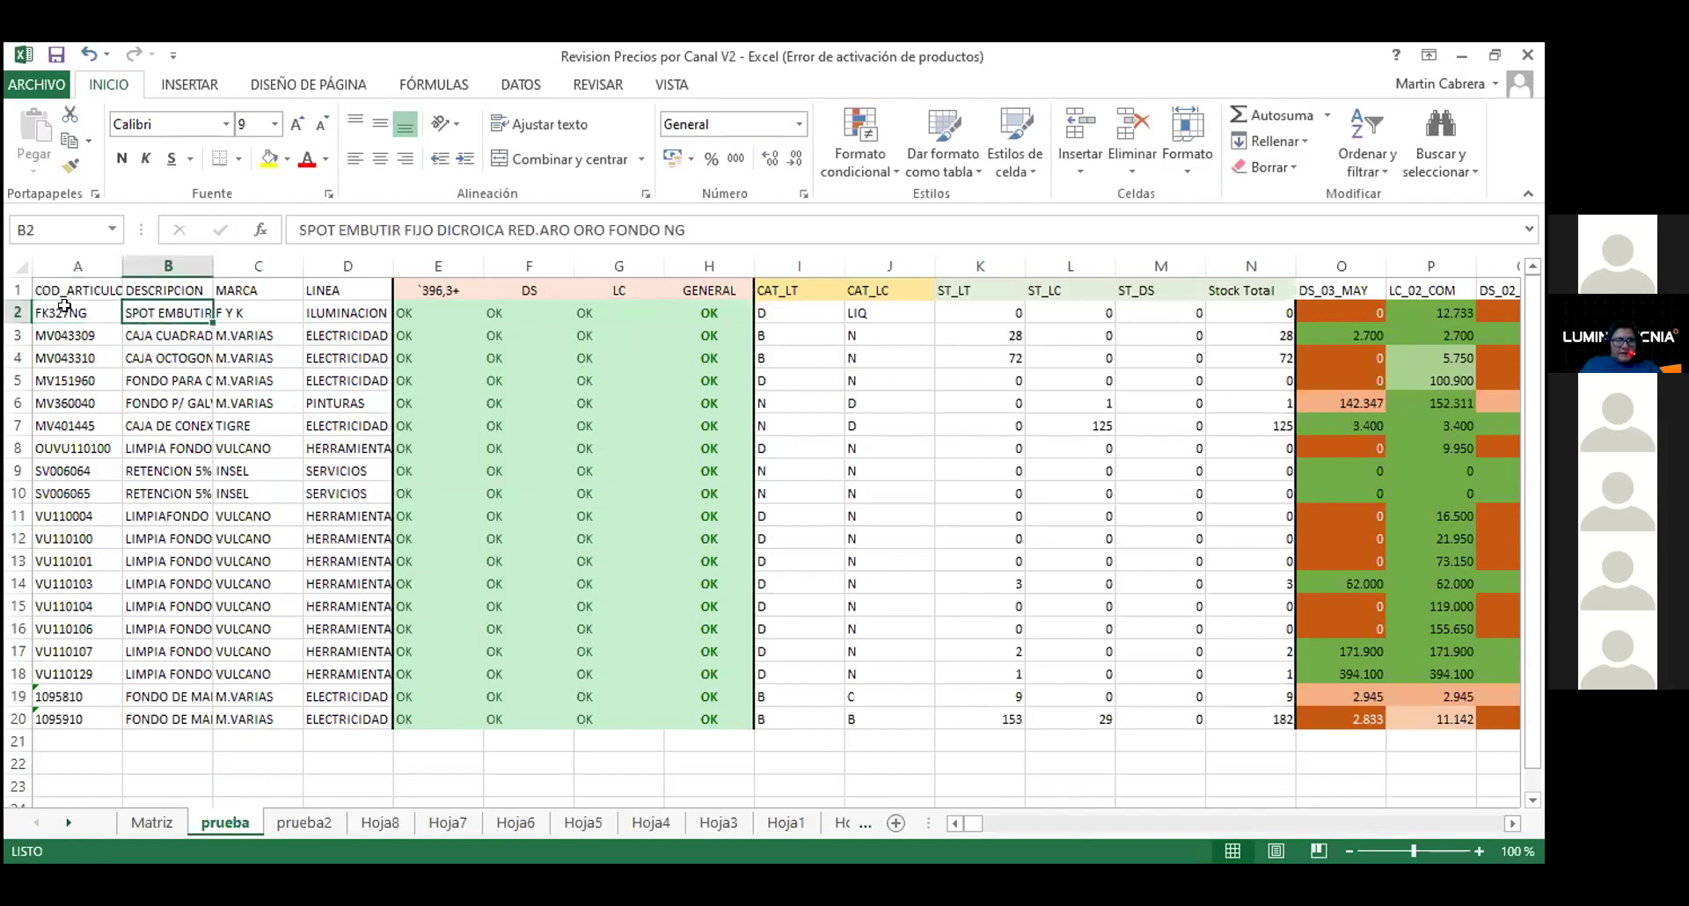
key(Right)
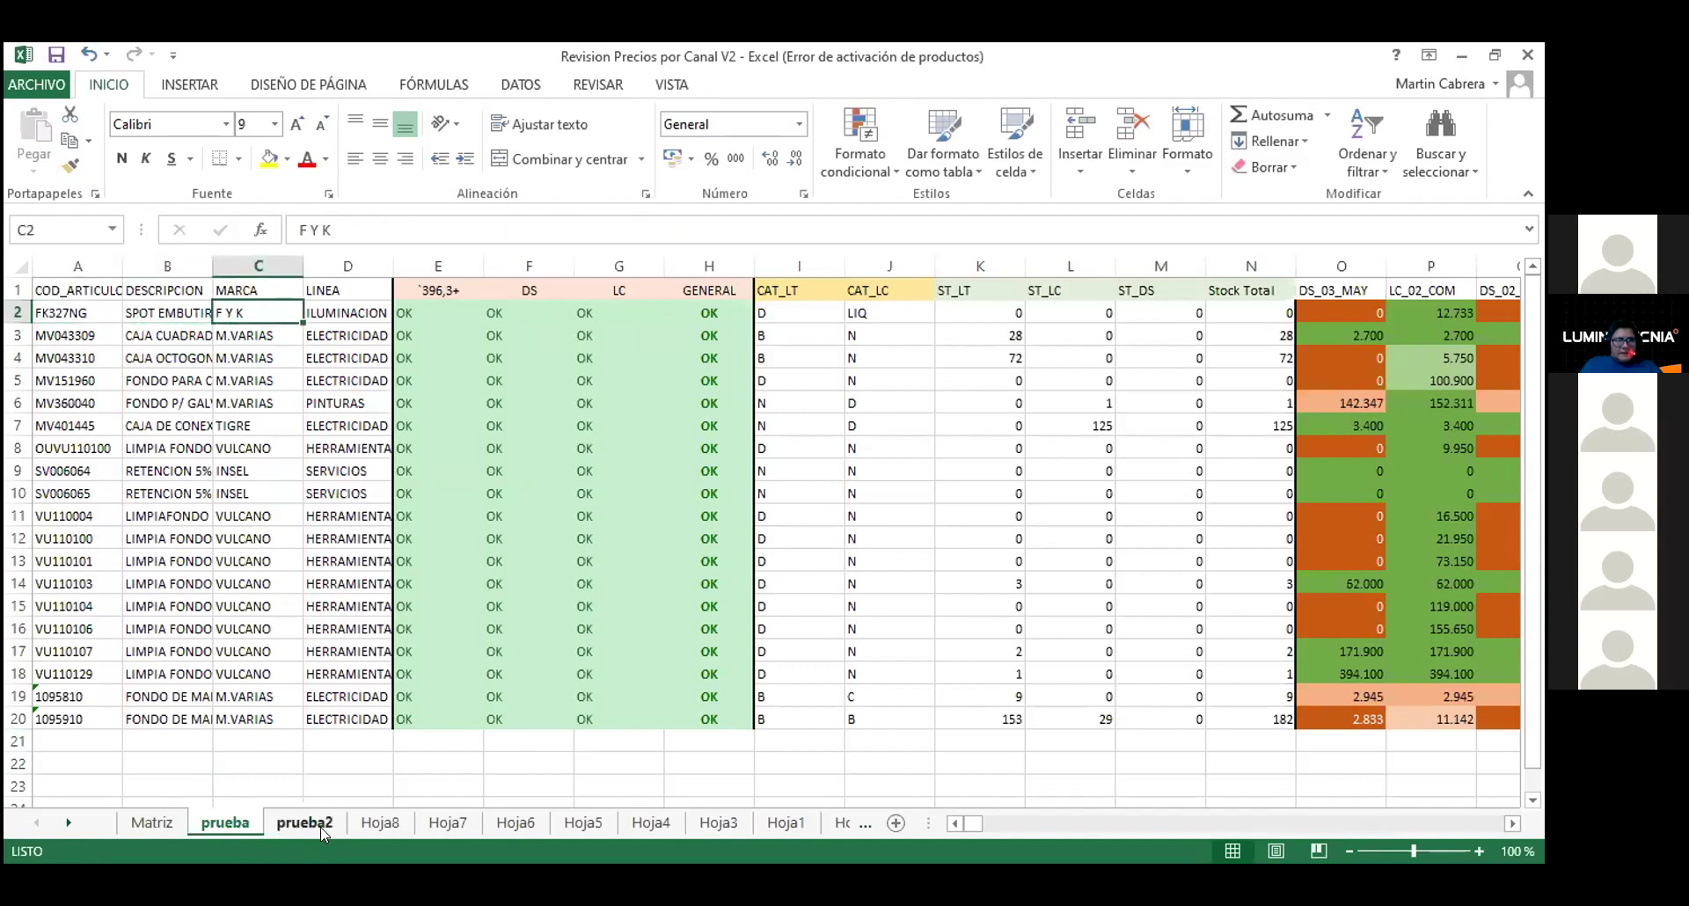
click(322, 829)
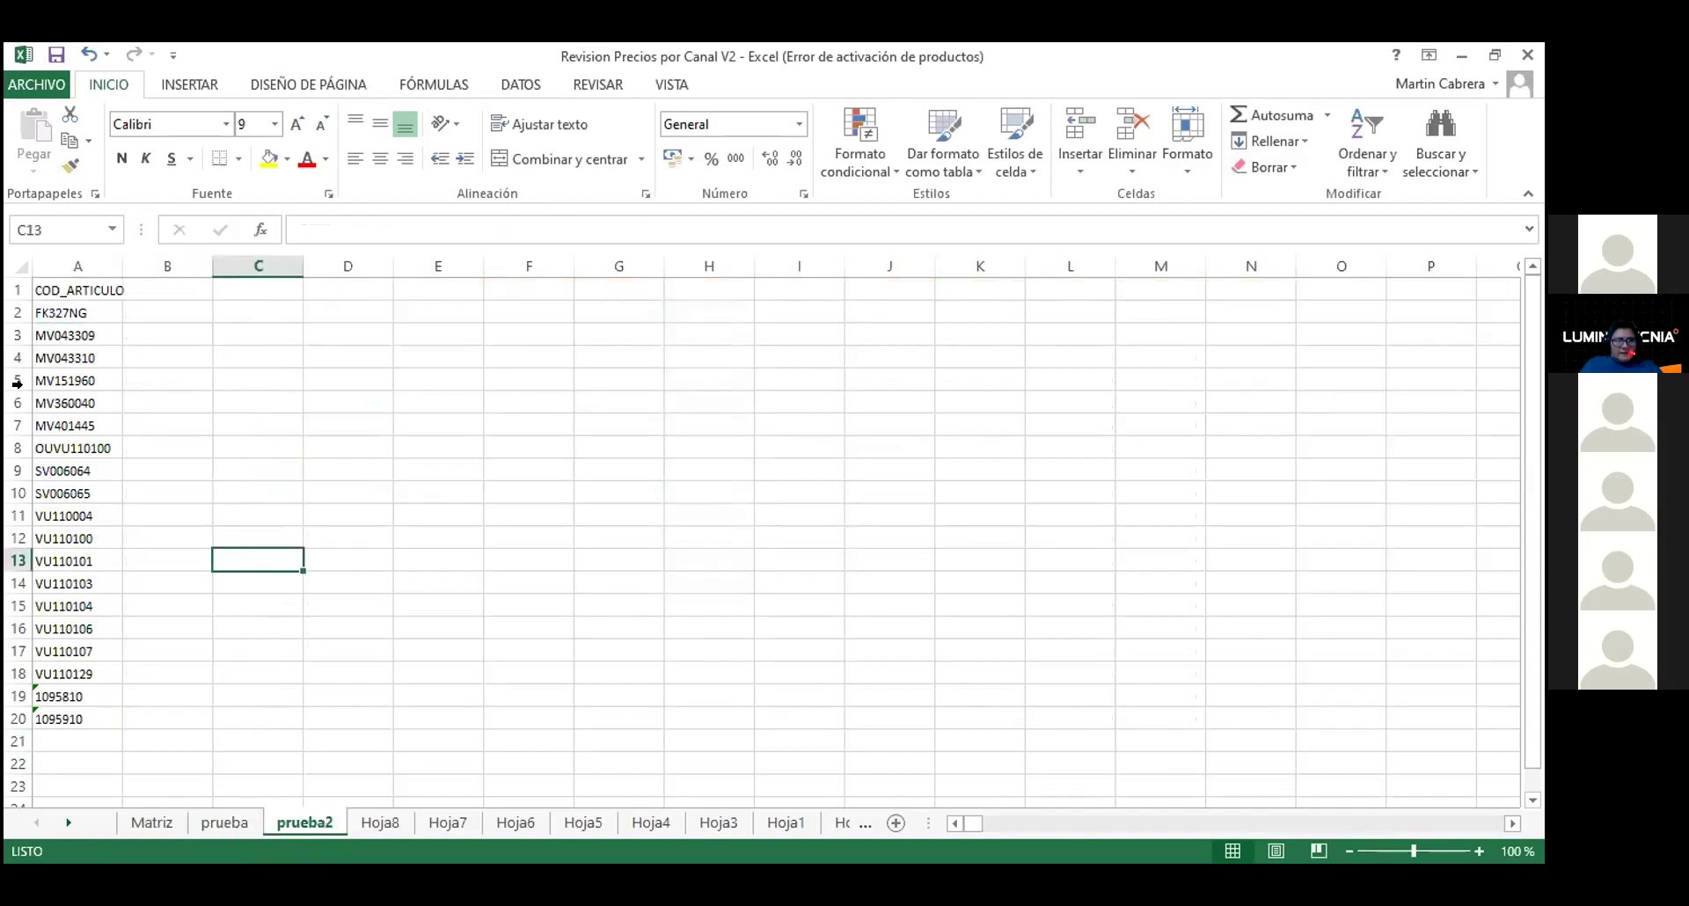
click(140, 303)
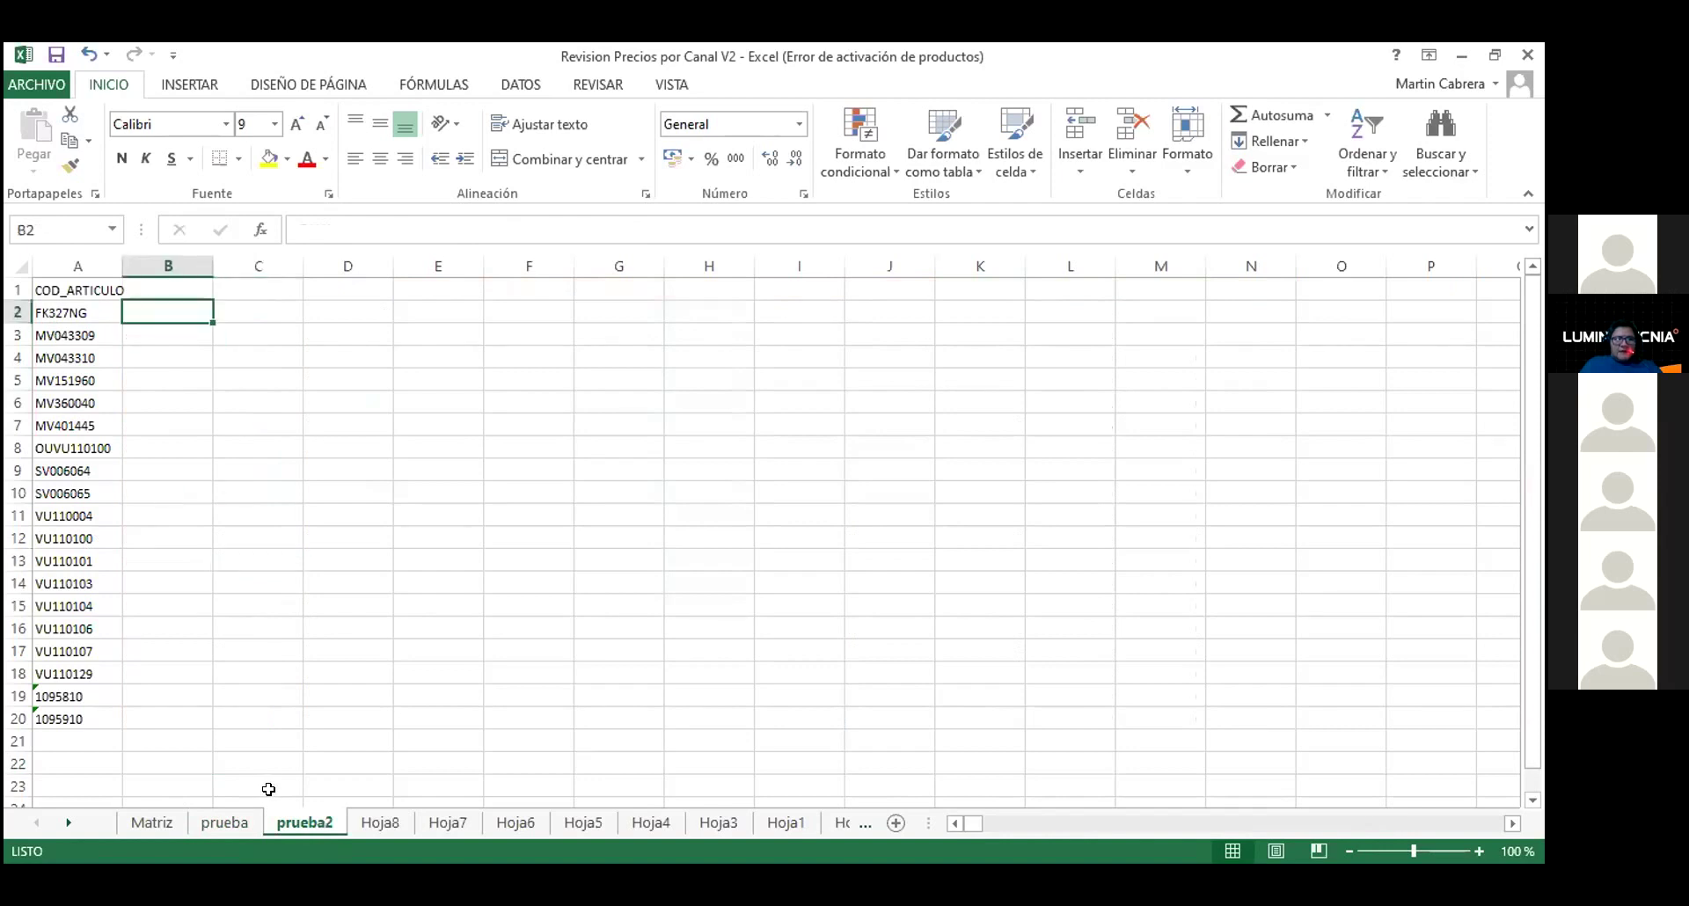
Step: Insert a BUSCARV function in B2 with A2 as the lookup value
text(=)
click(263, 230)
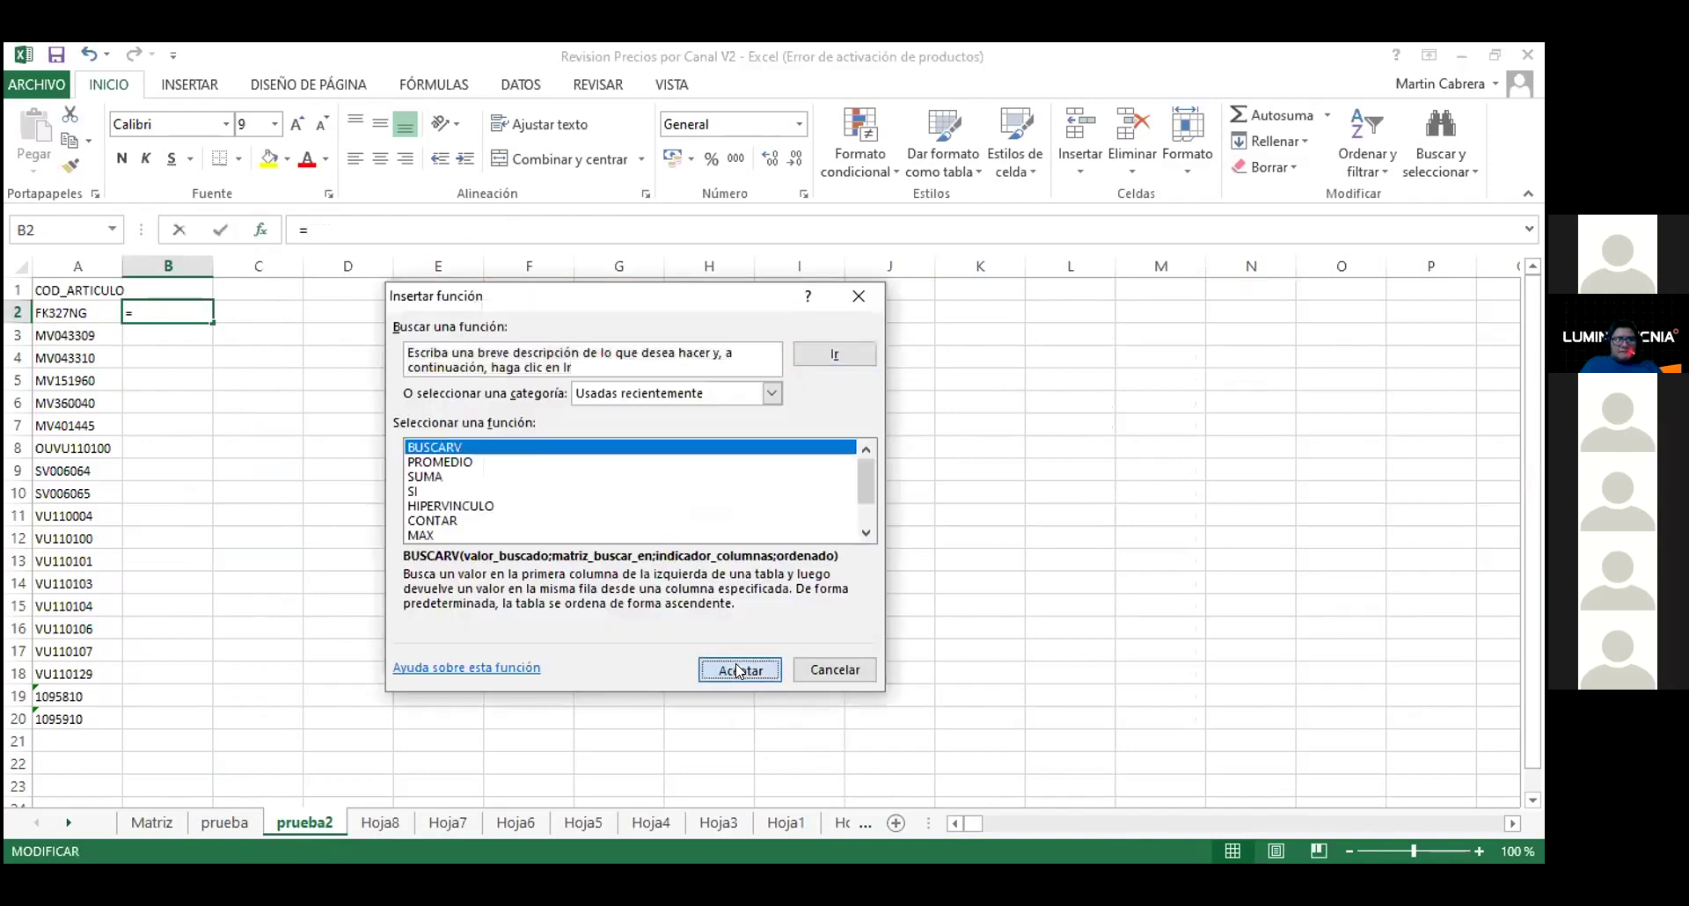
click(737, 670)
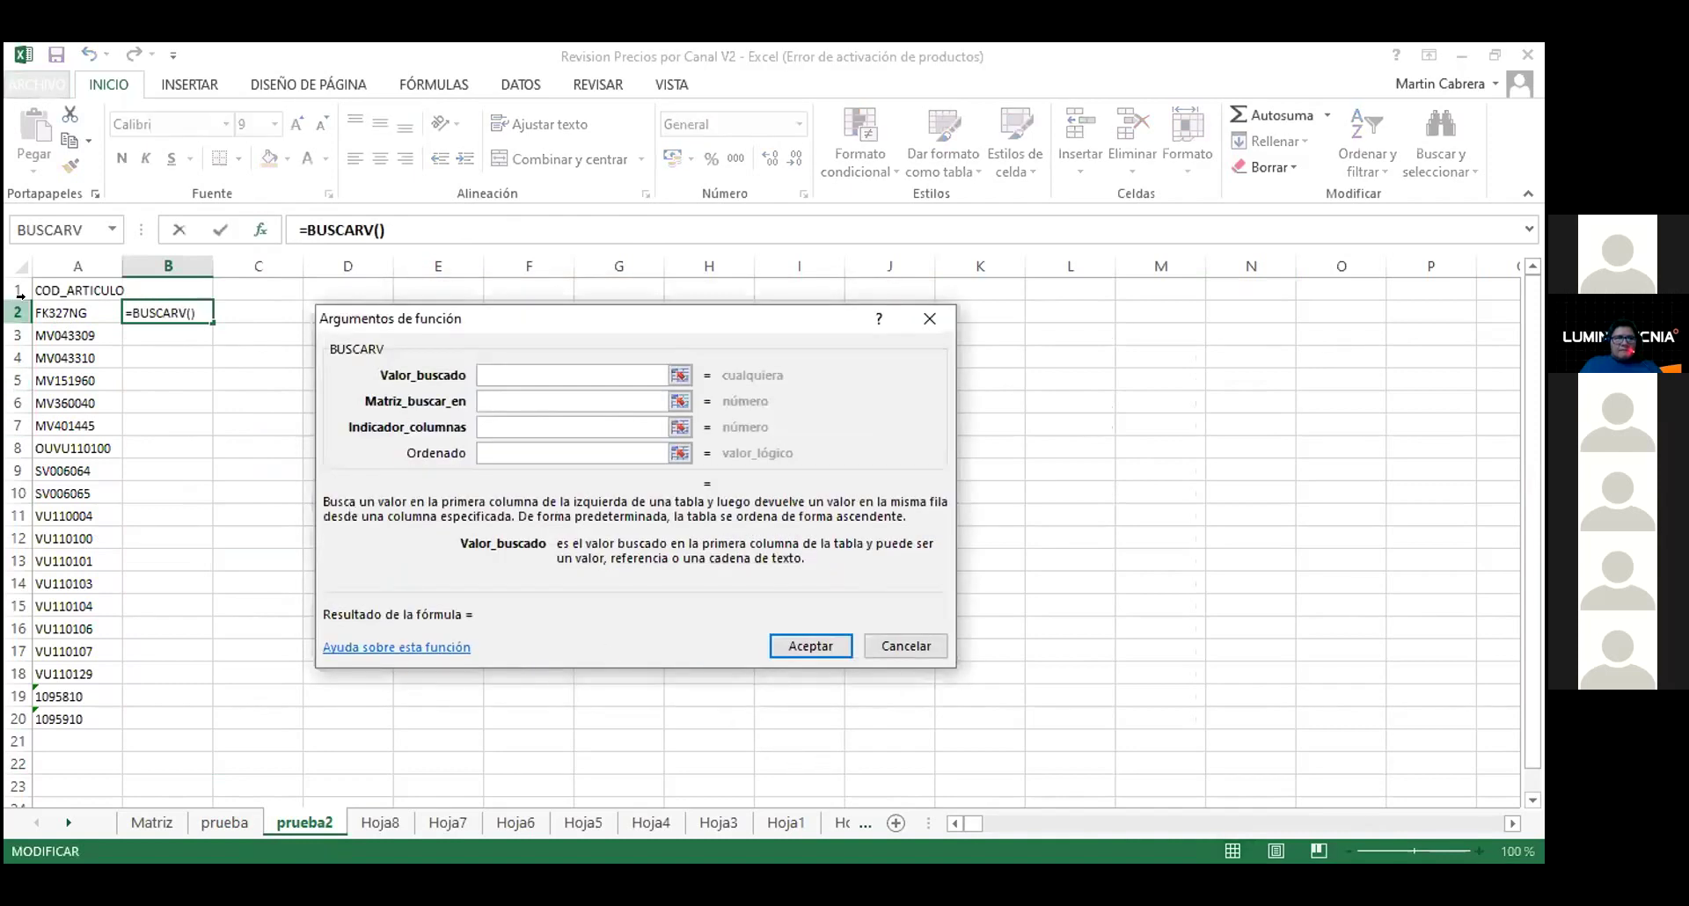
click(56, 310)
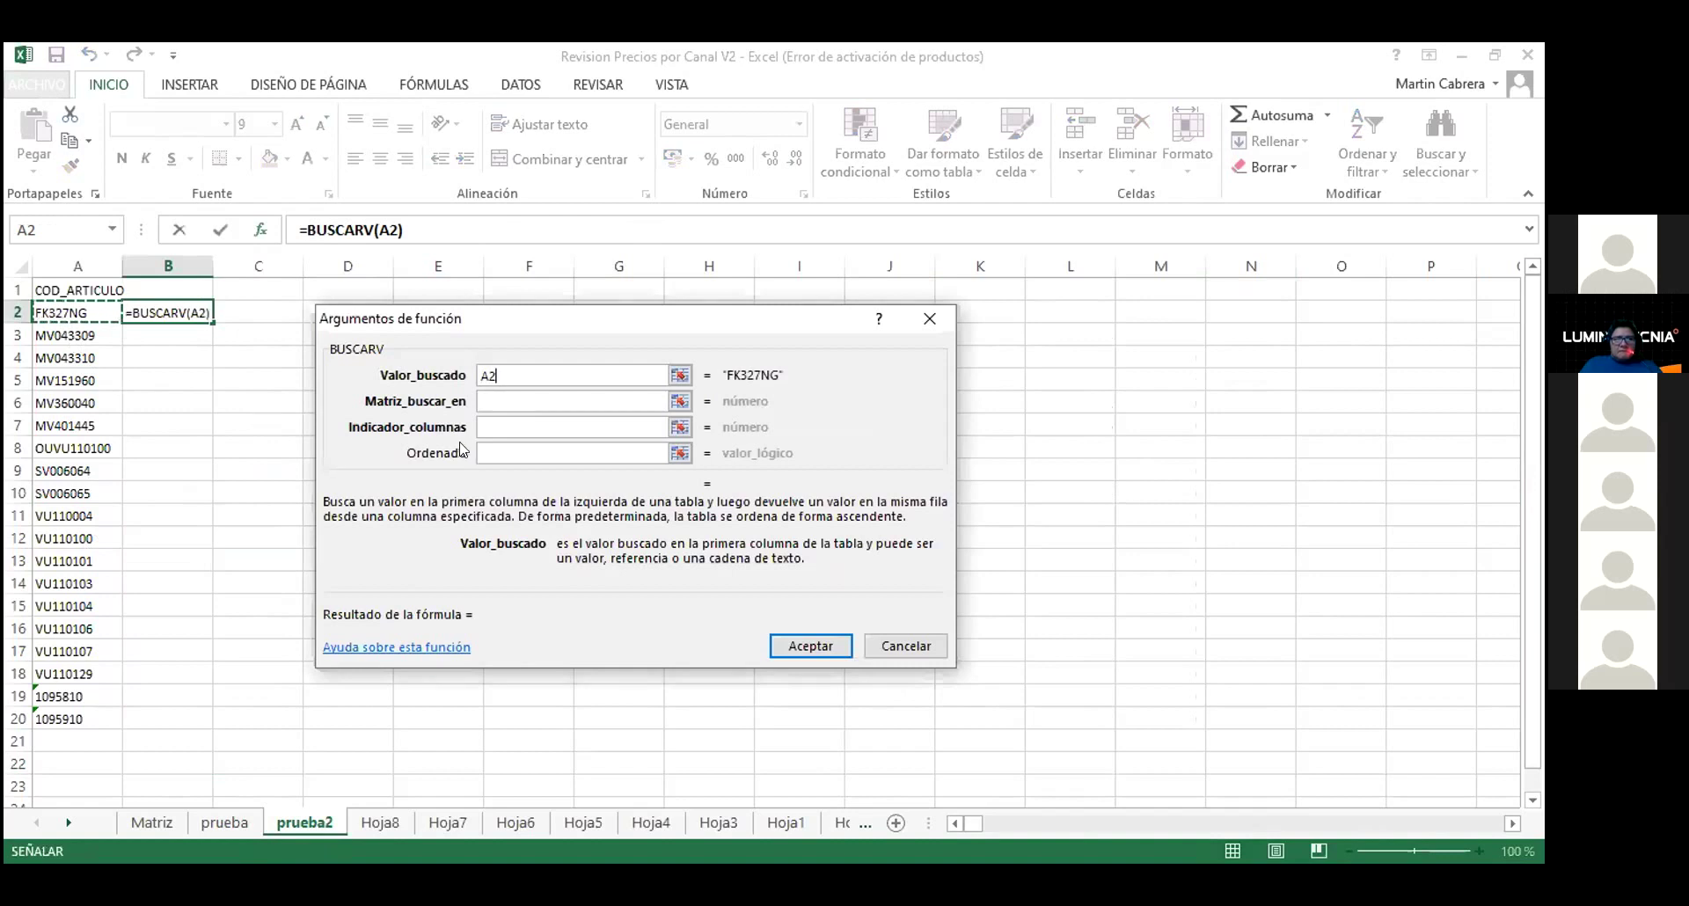
Step: Set the lookup table to the absolute range prueba!$A$1:$AS$20
click(499, 399)
click(244, 825)
click(55, 291)
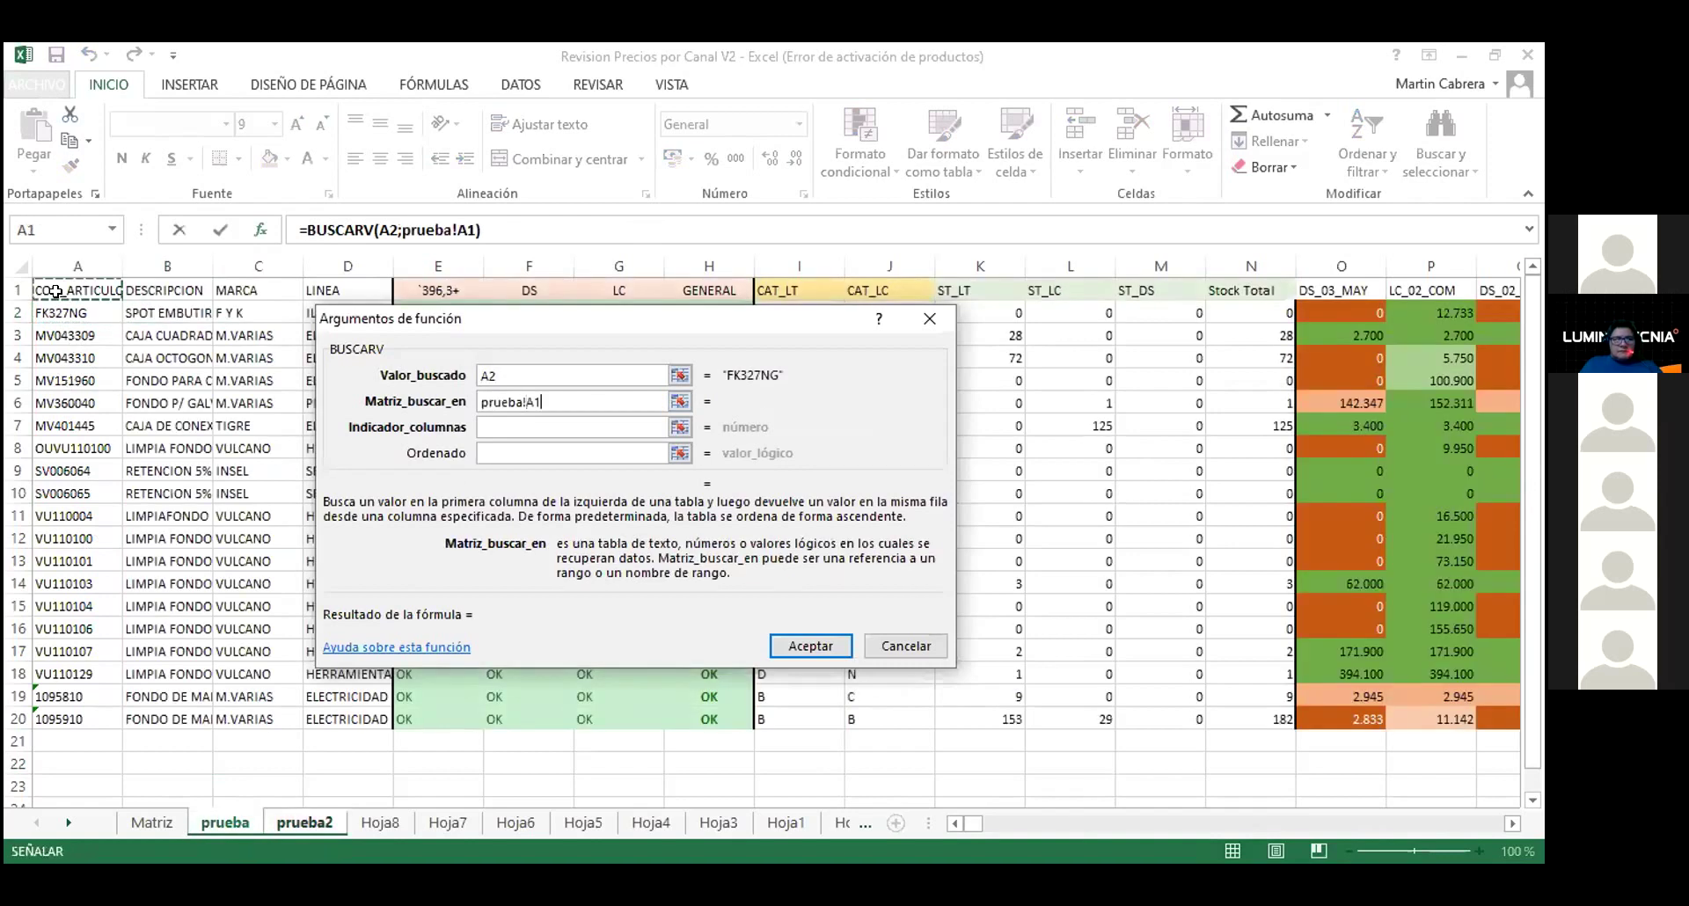
key(ctrl+shift+Right)
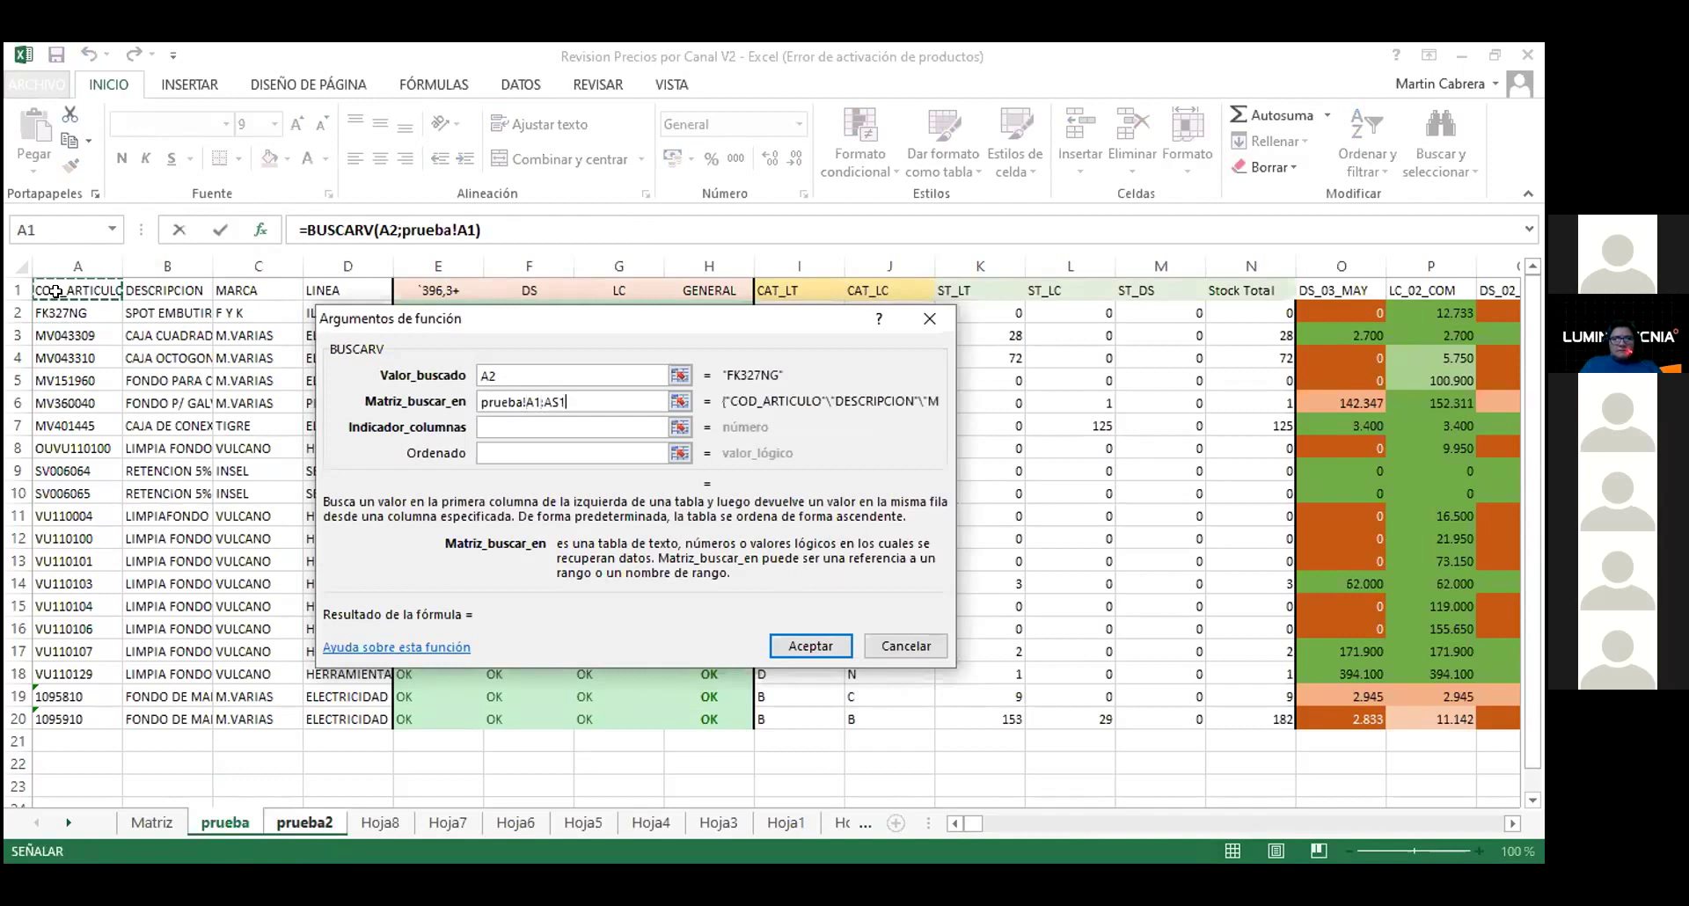
key(ctrl+shift+Down)
key(F4)
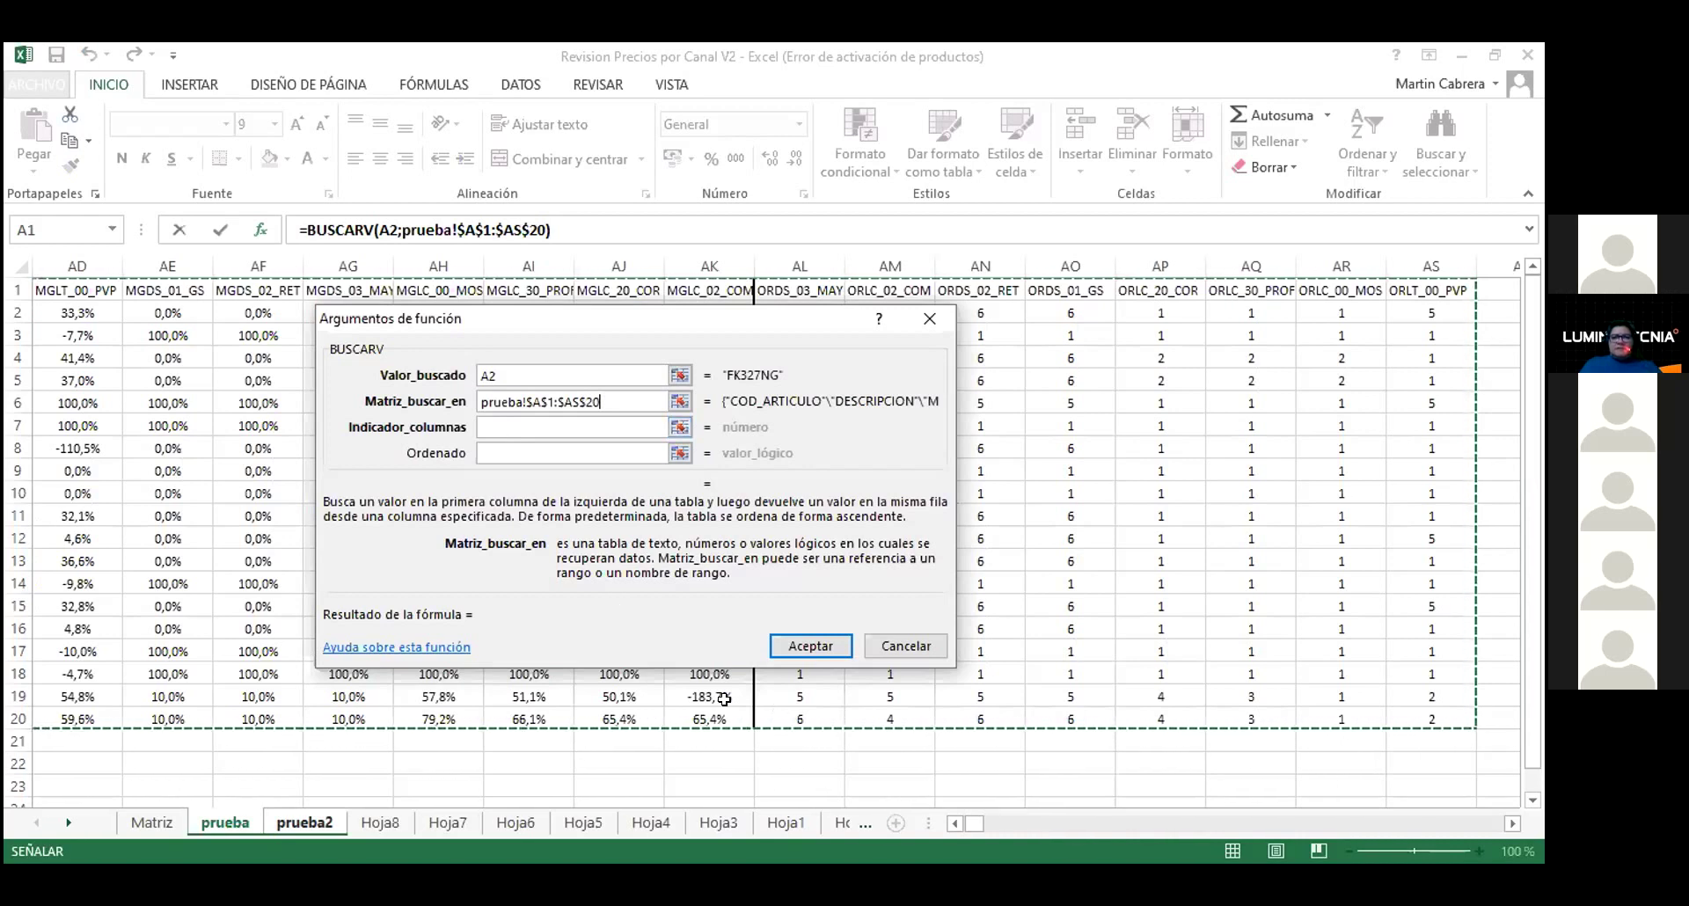
click(503, 428)
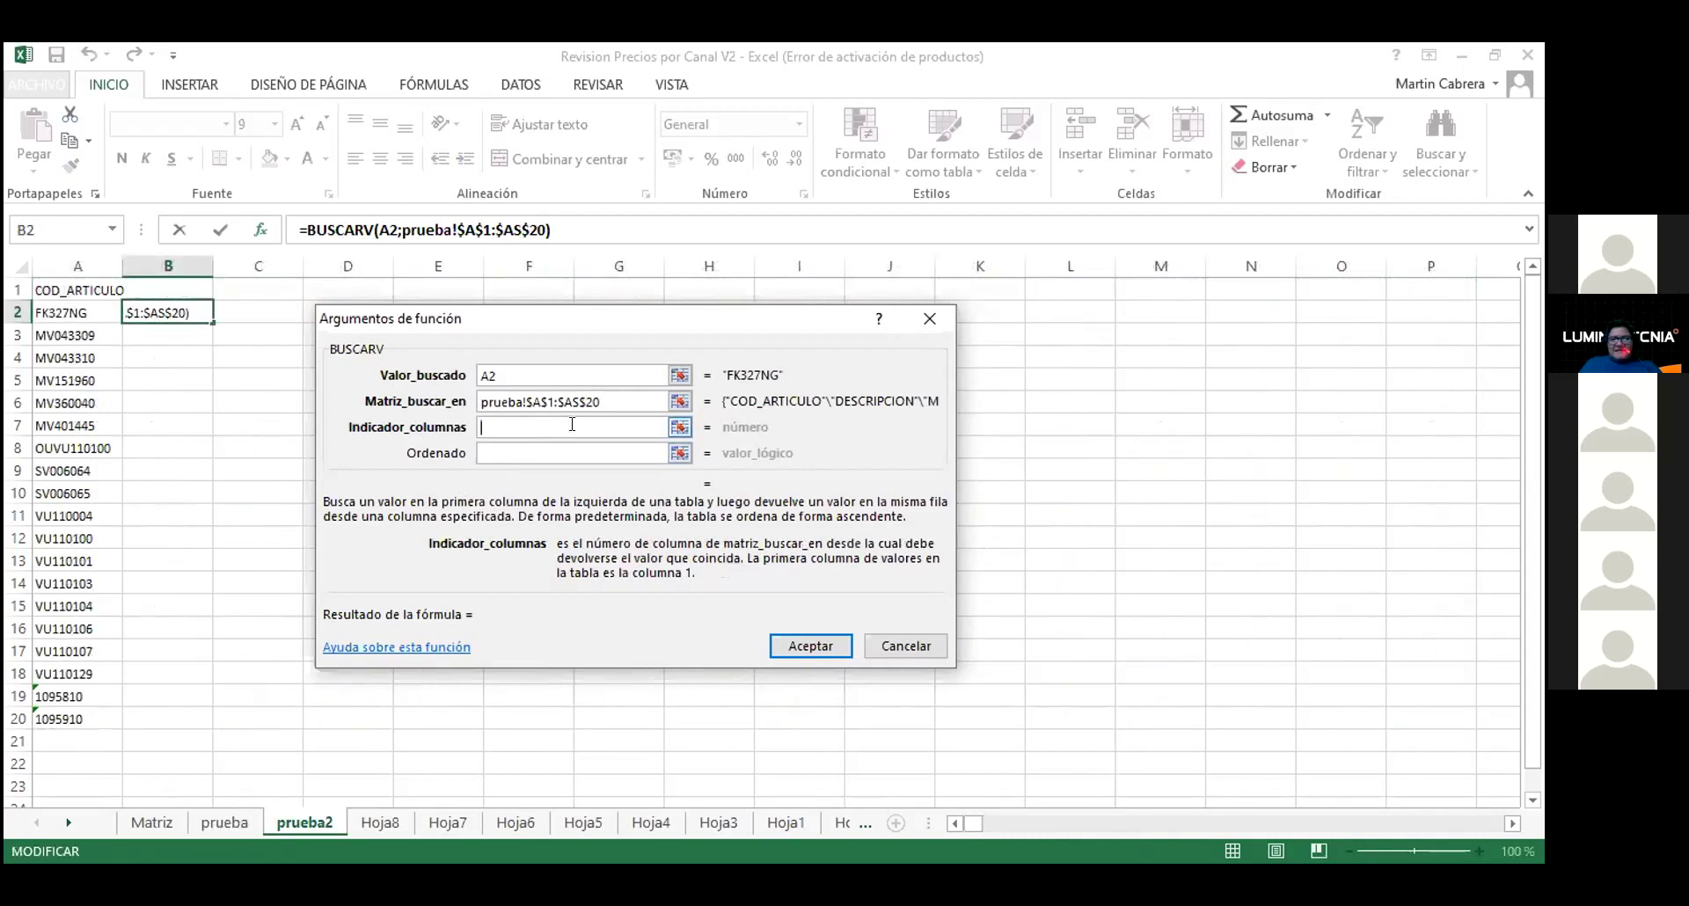
Step: Count the columns from A to K on the prueba sheet to find the return column
click(678, 428)
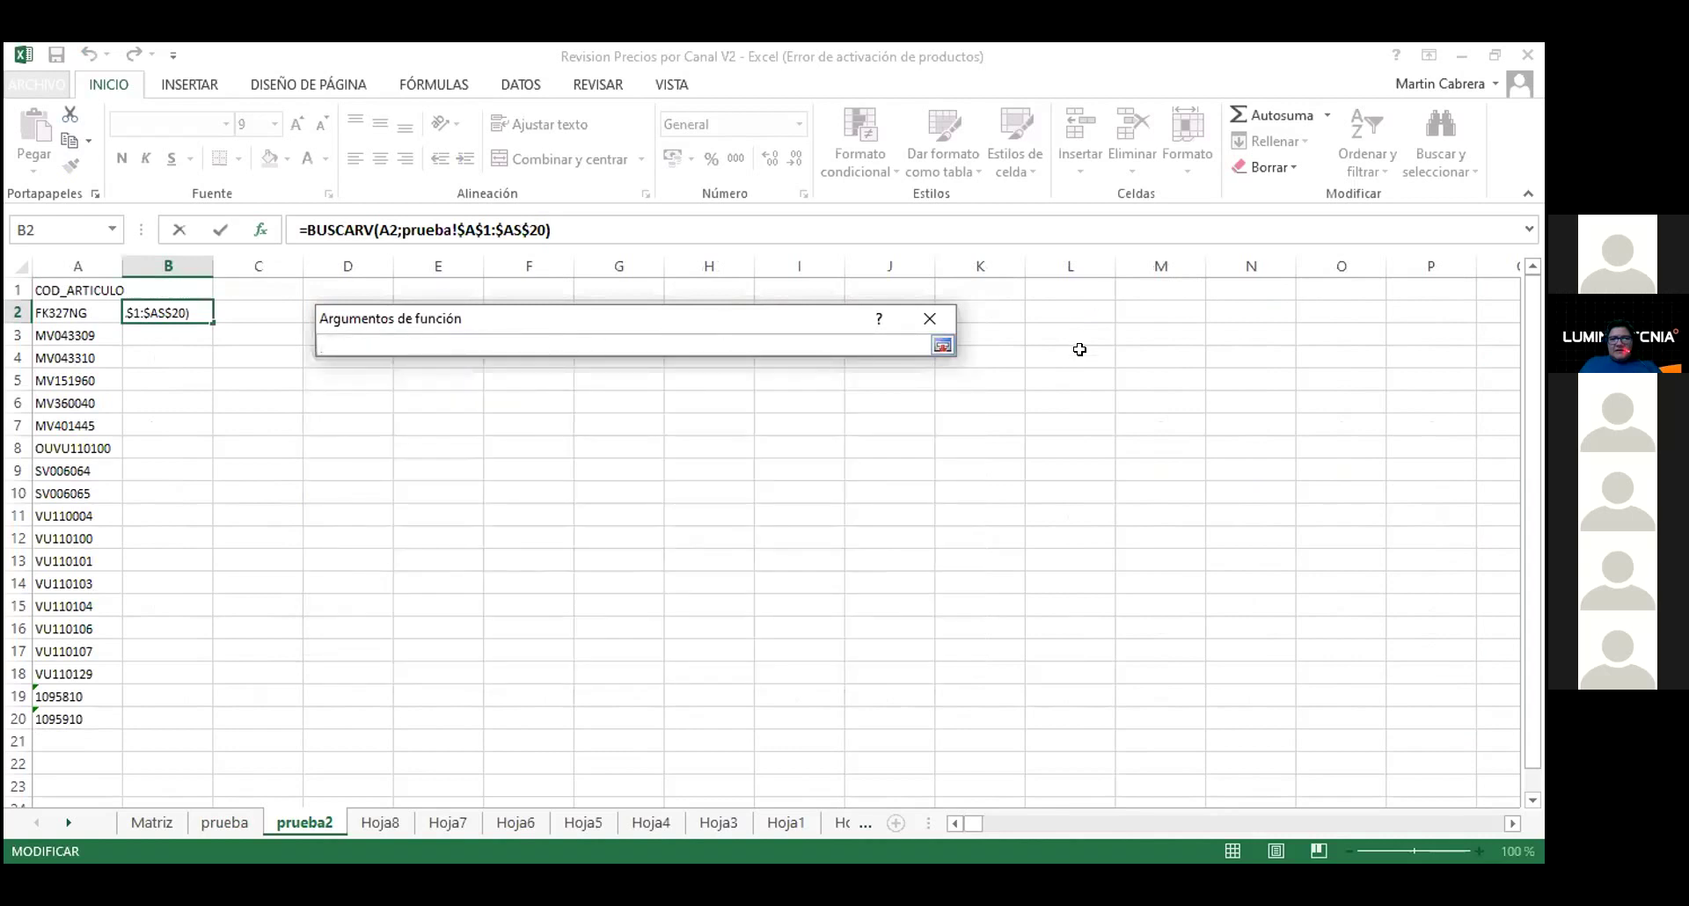
click(941, 345)
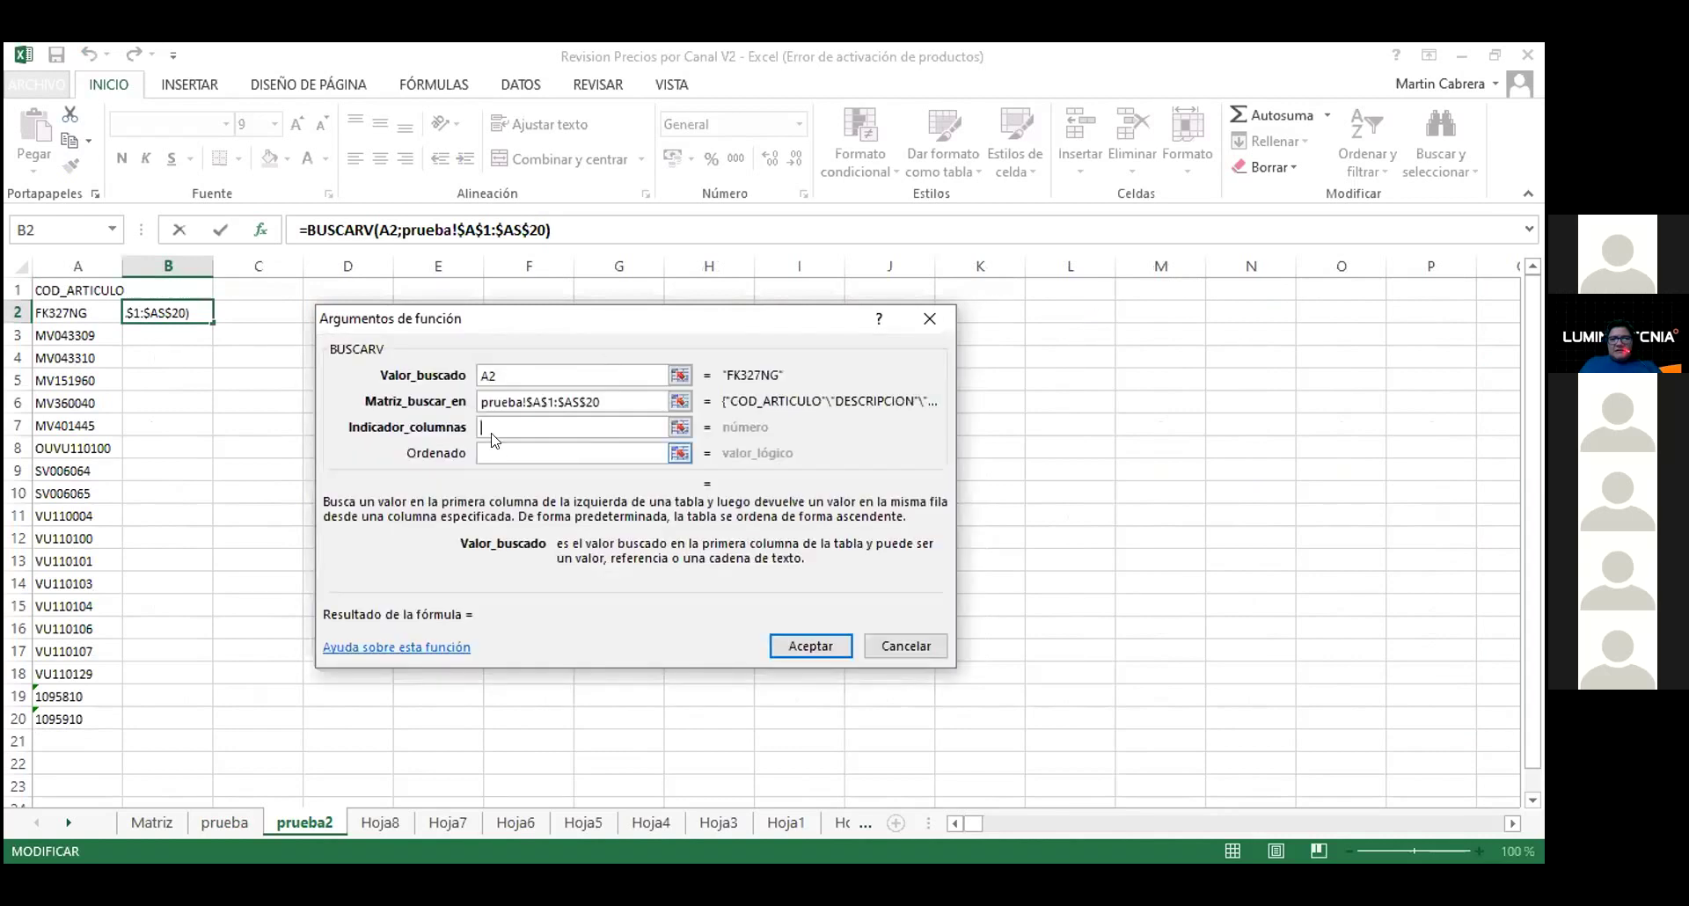
click(225, 822)
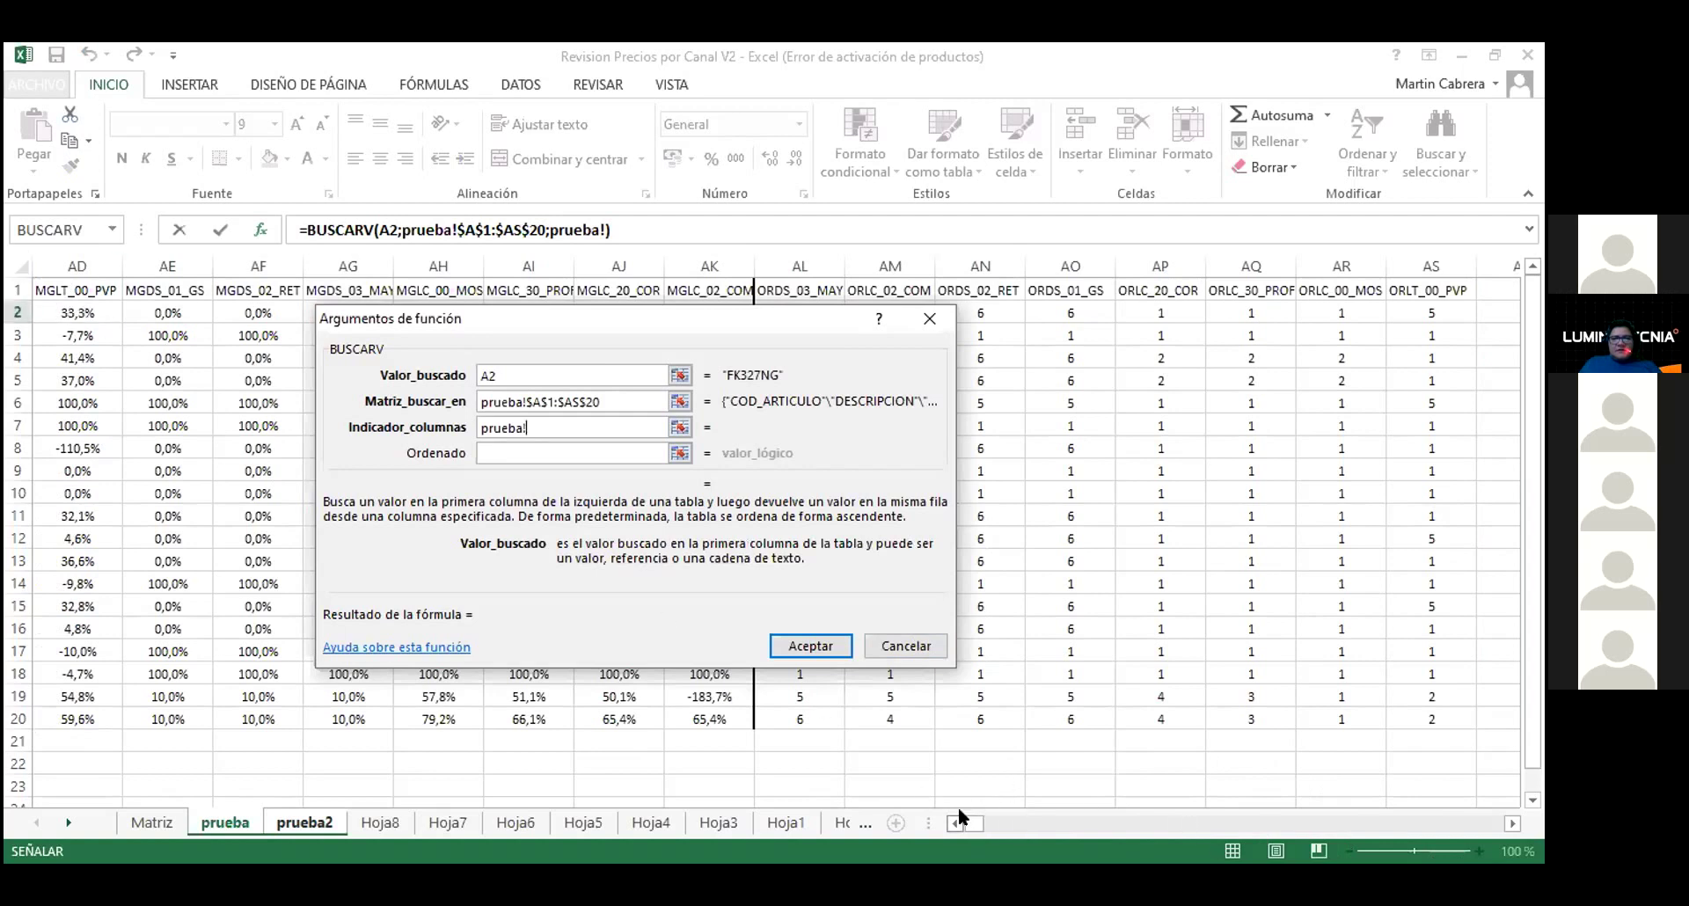
drag(971, 828, 885, 826)
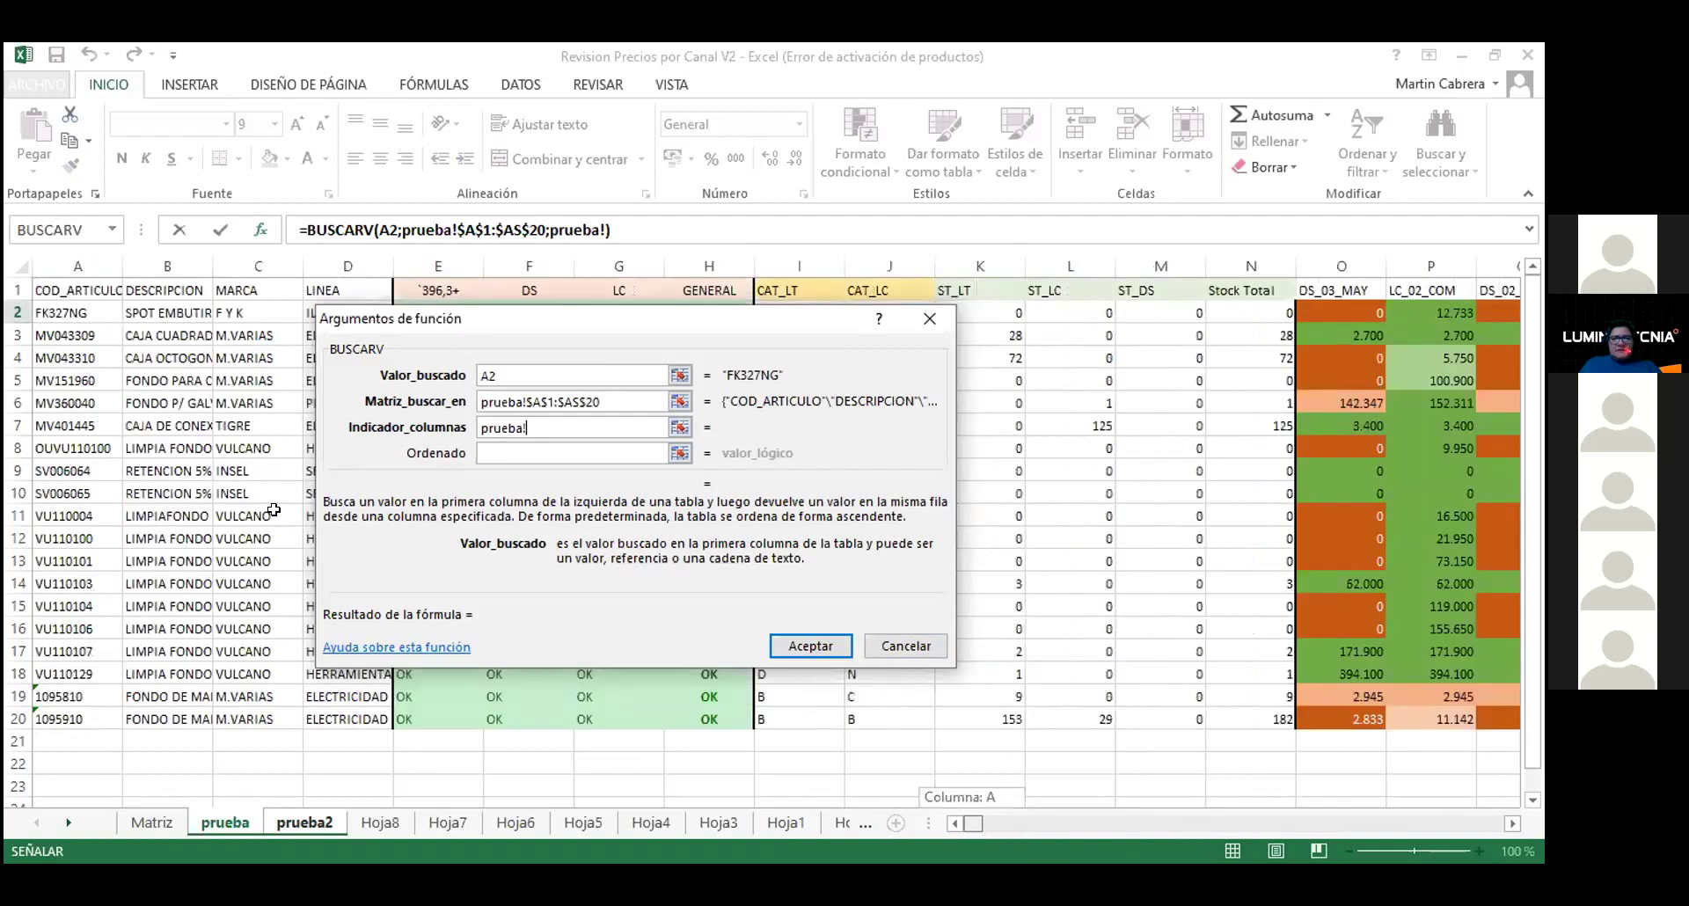
click(66, 315)
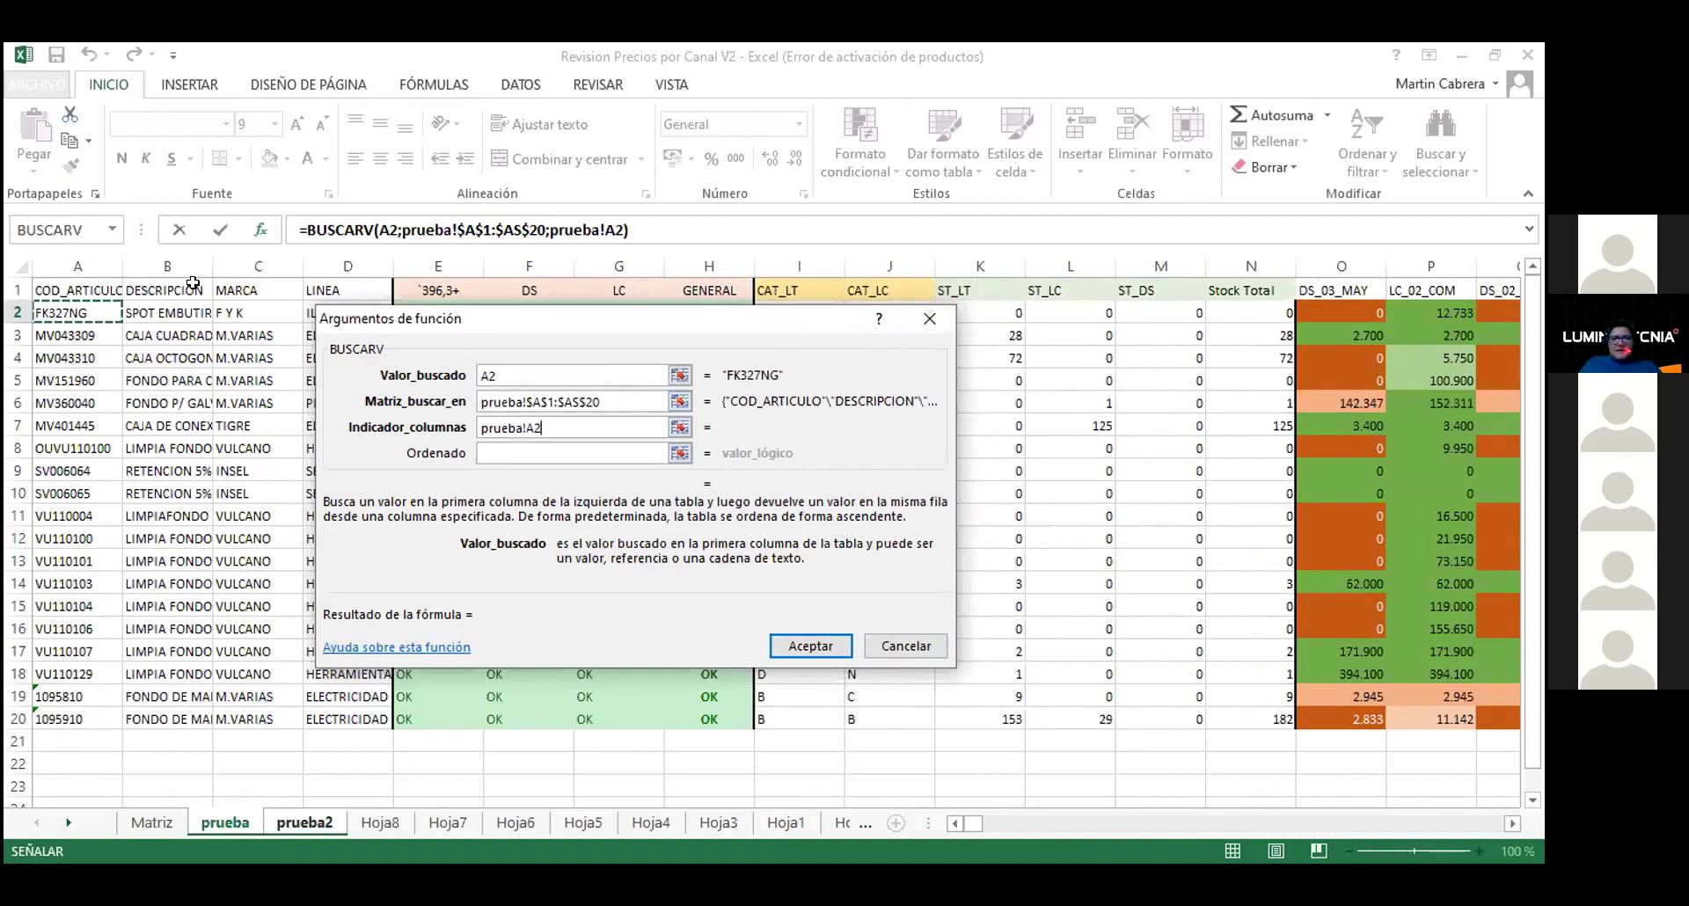
click(113, 313)
drag(284, 312, 1008, 308)
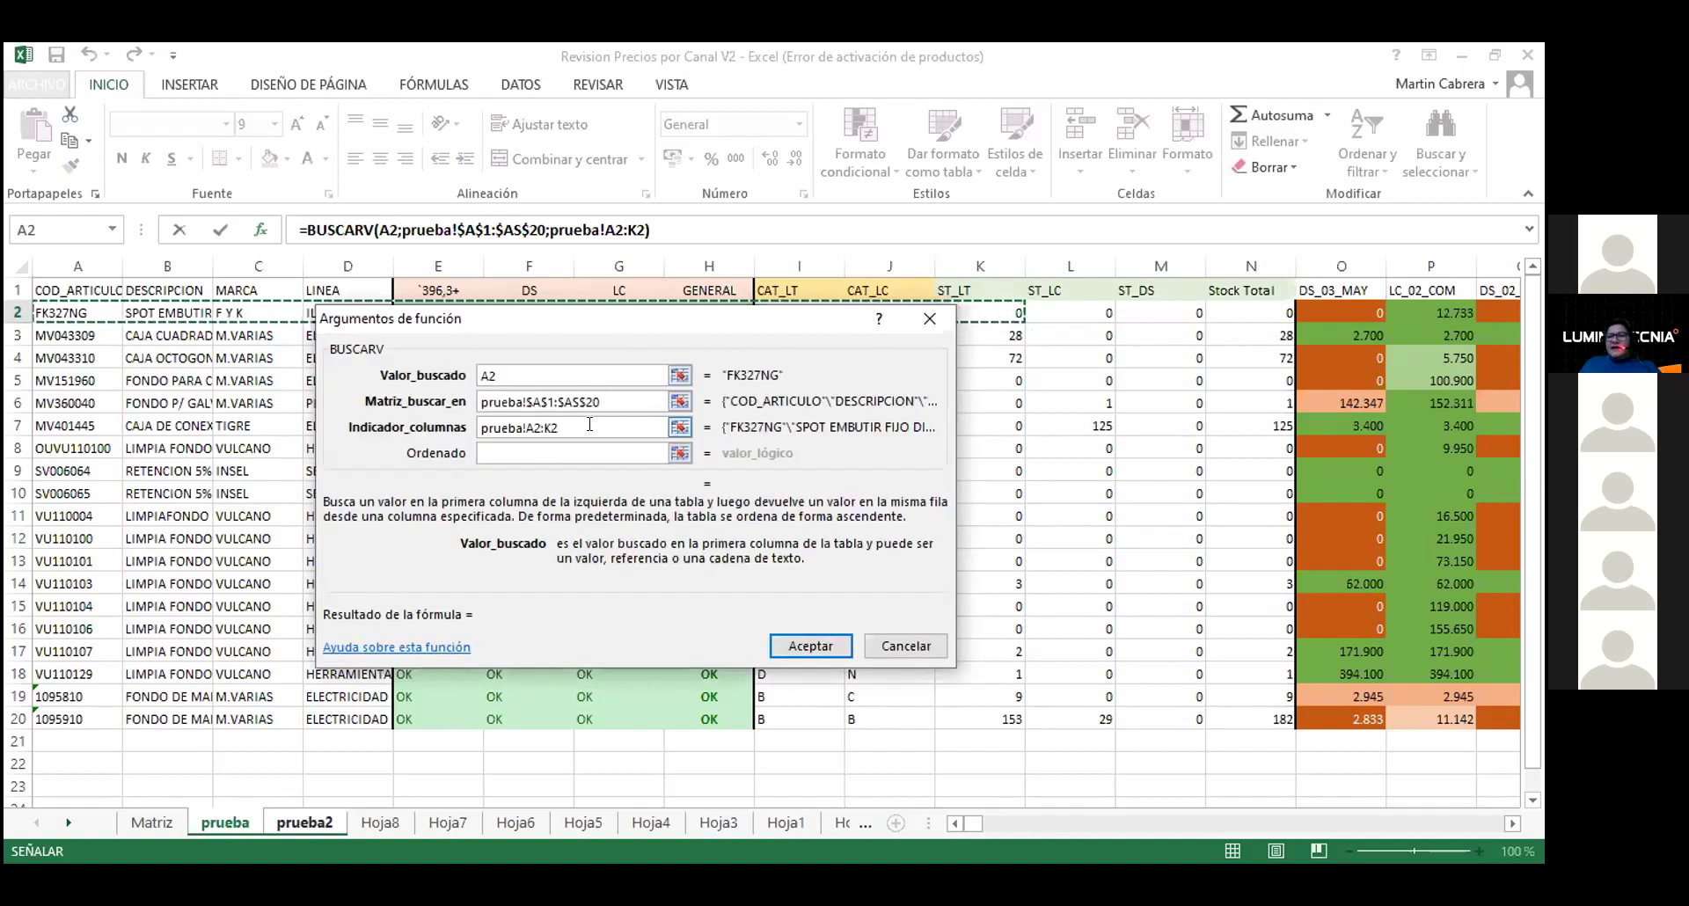
Step: Finish the lookup with column 11 and exact match 0, then copy it down to B20
drag(597, 427, 479, 428)
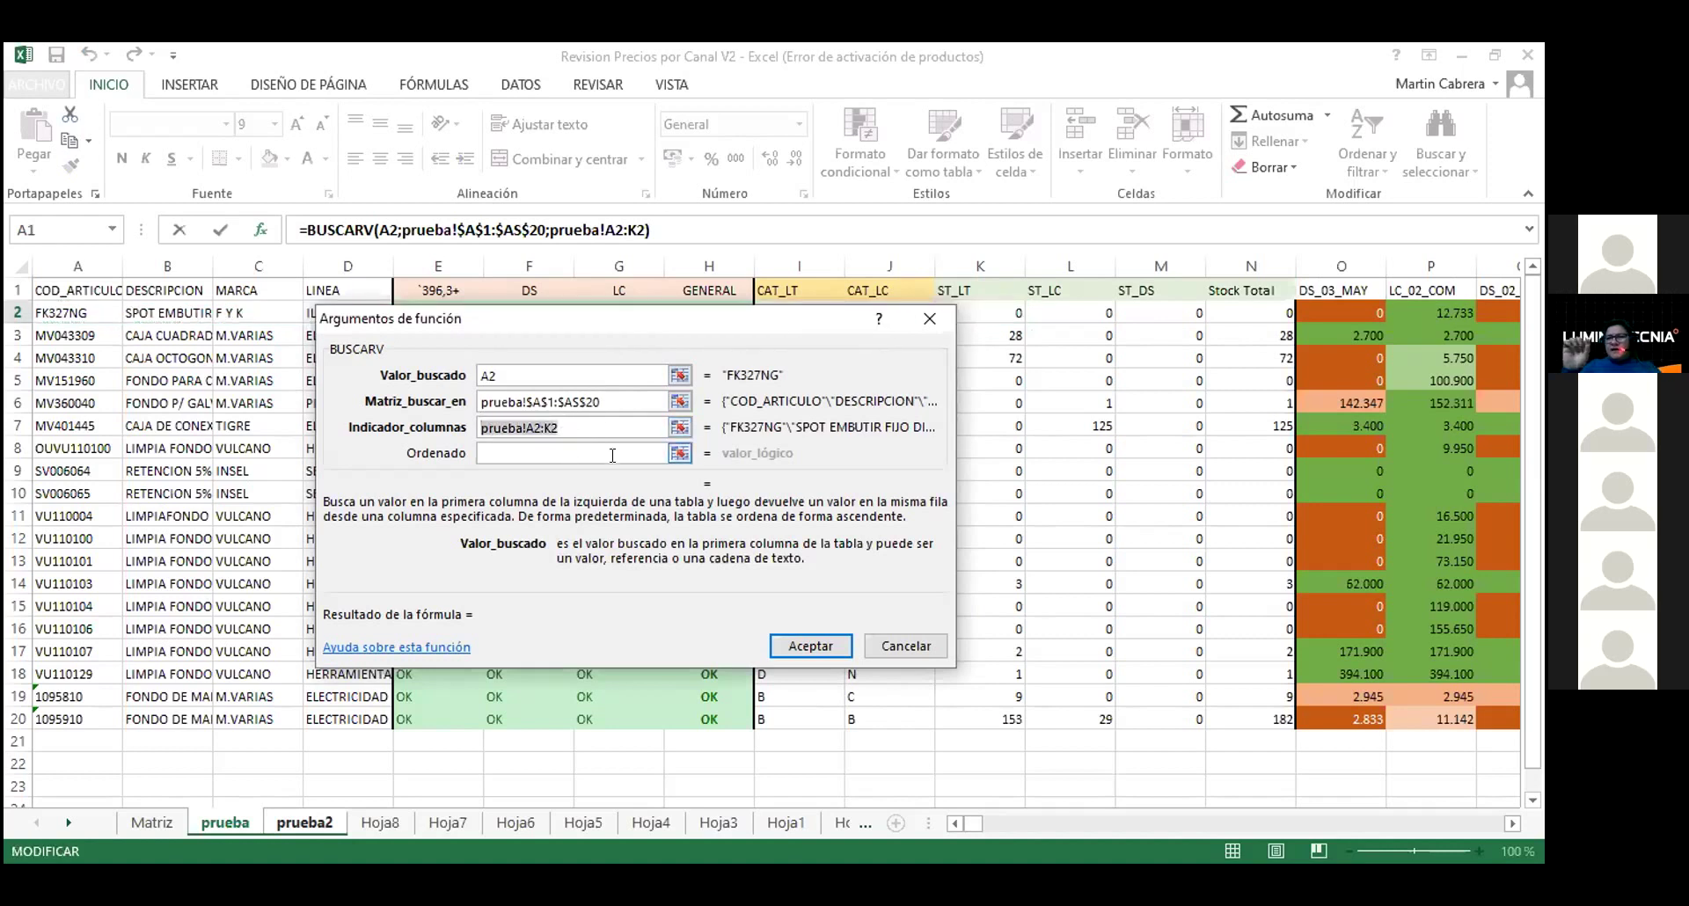
text(11)
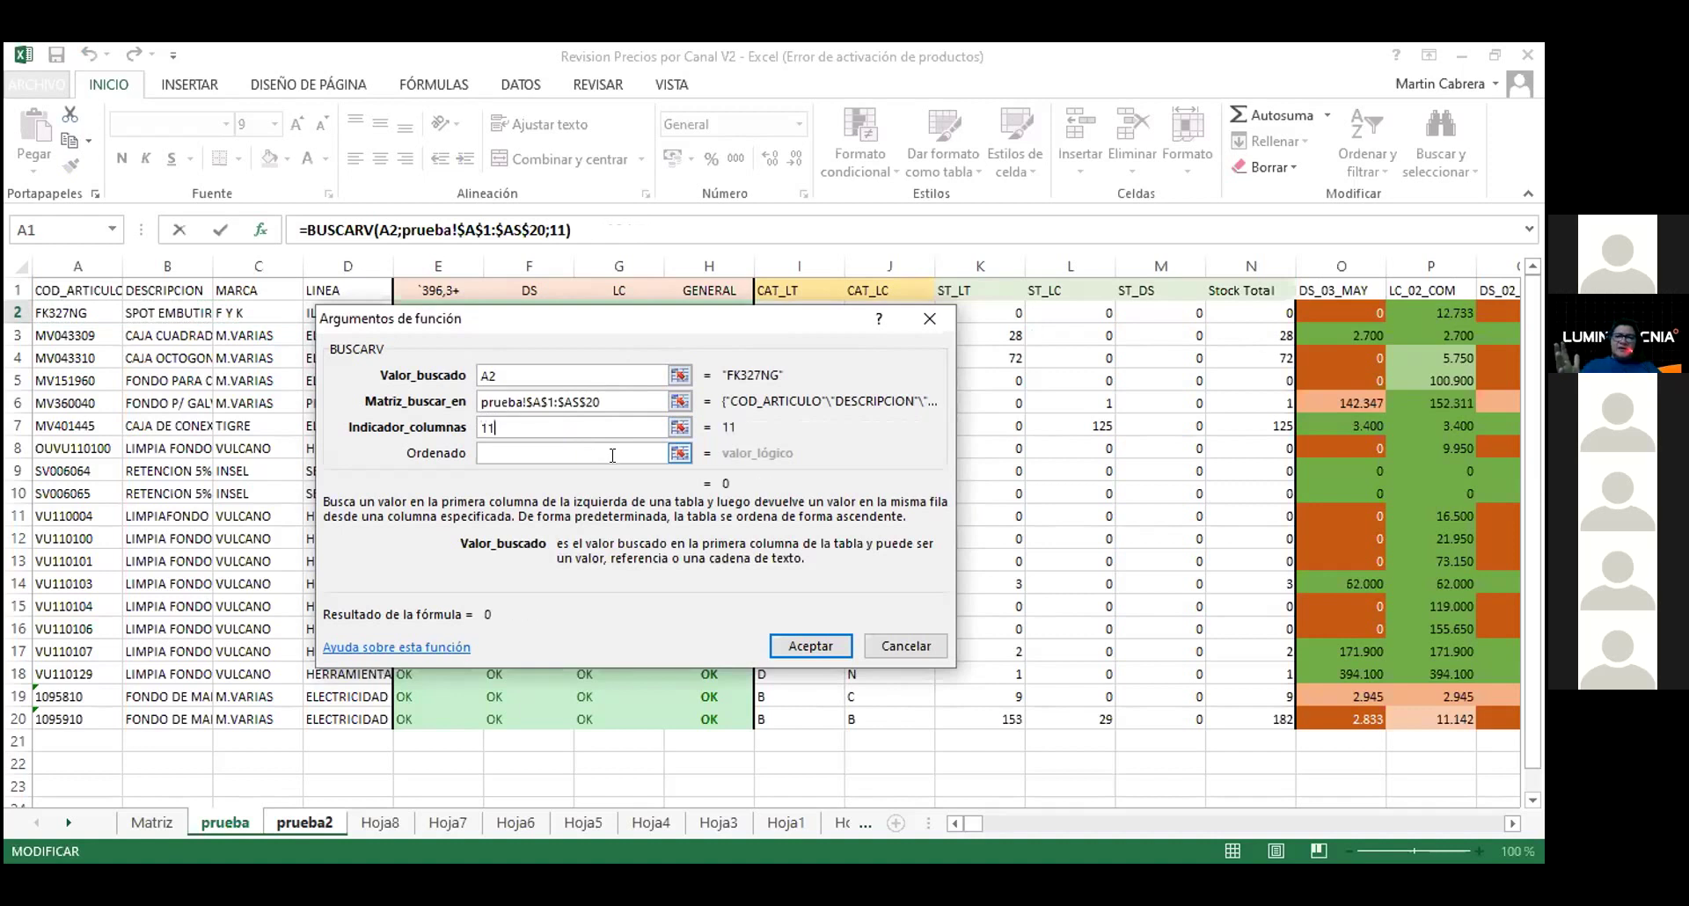
click(503, 449)
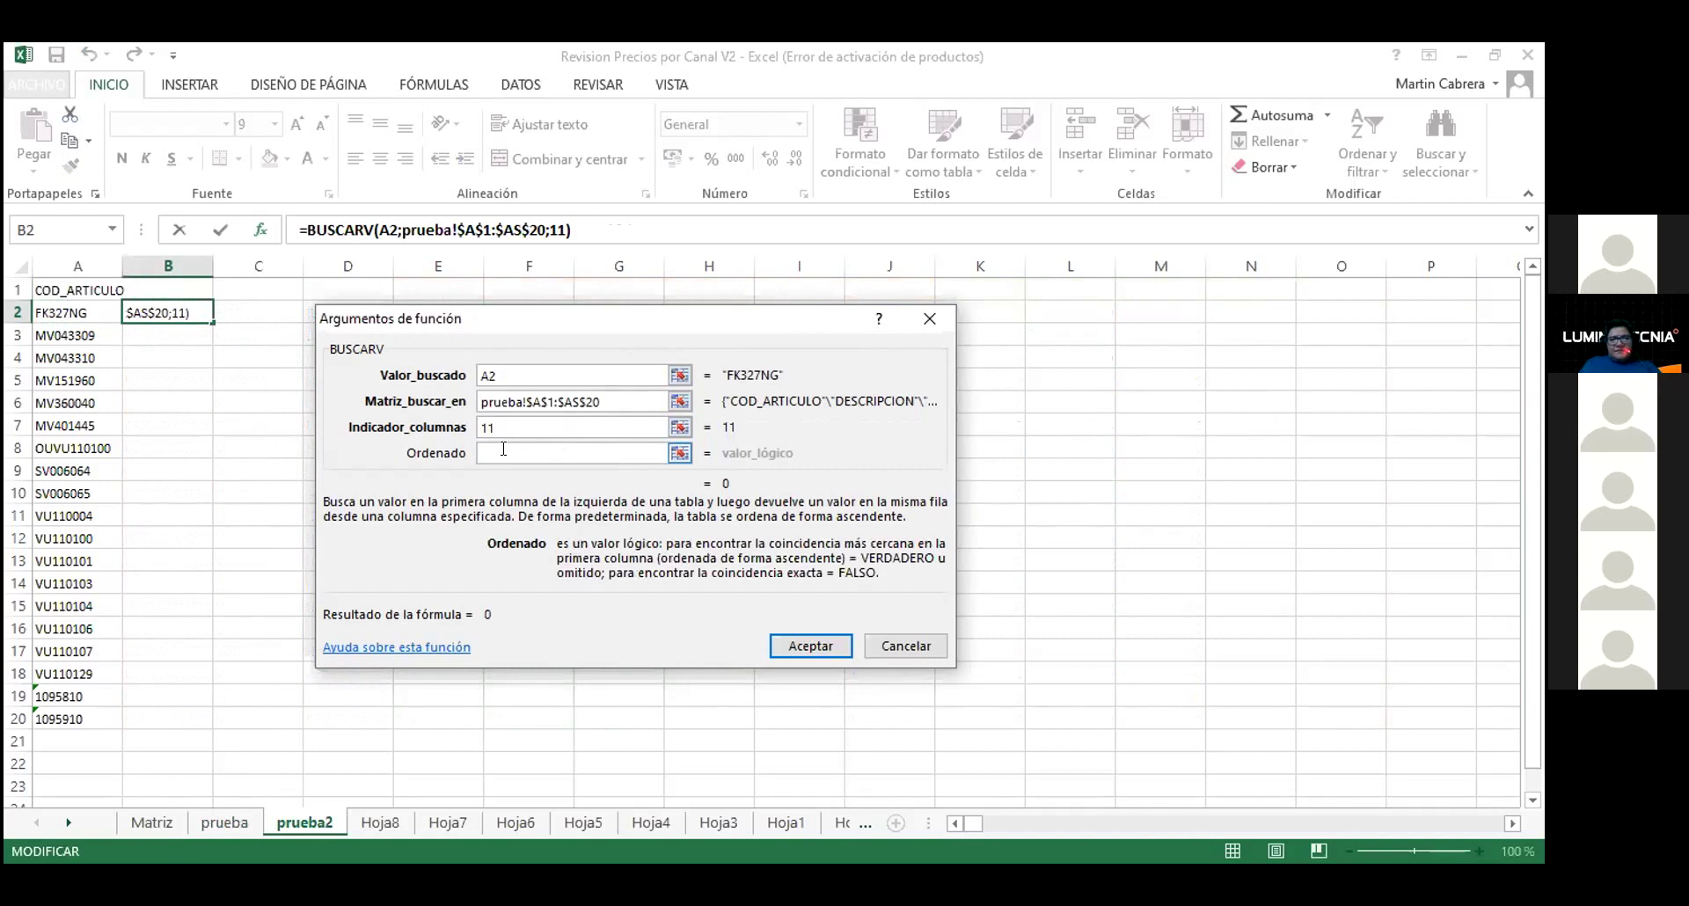
text(0)
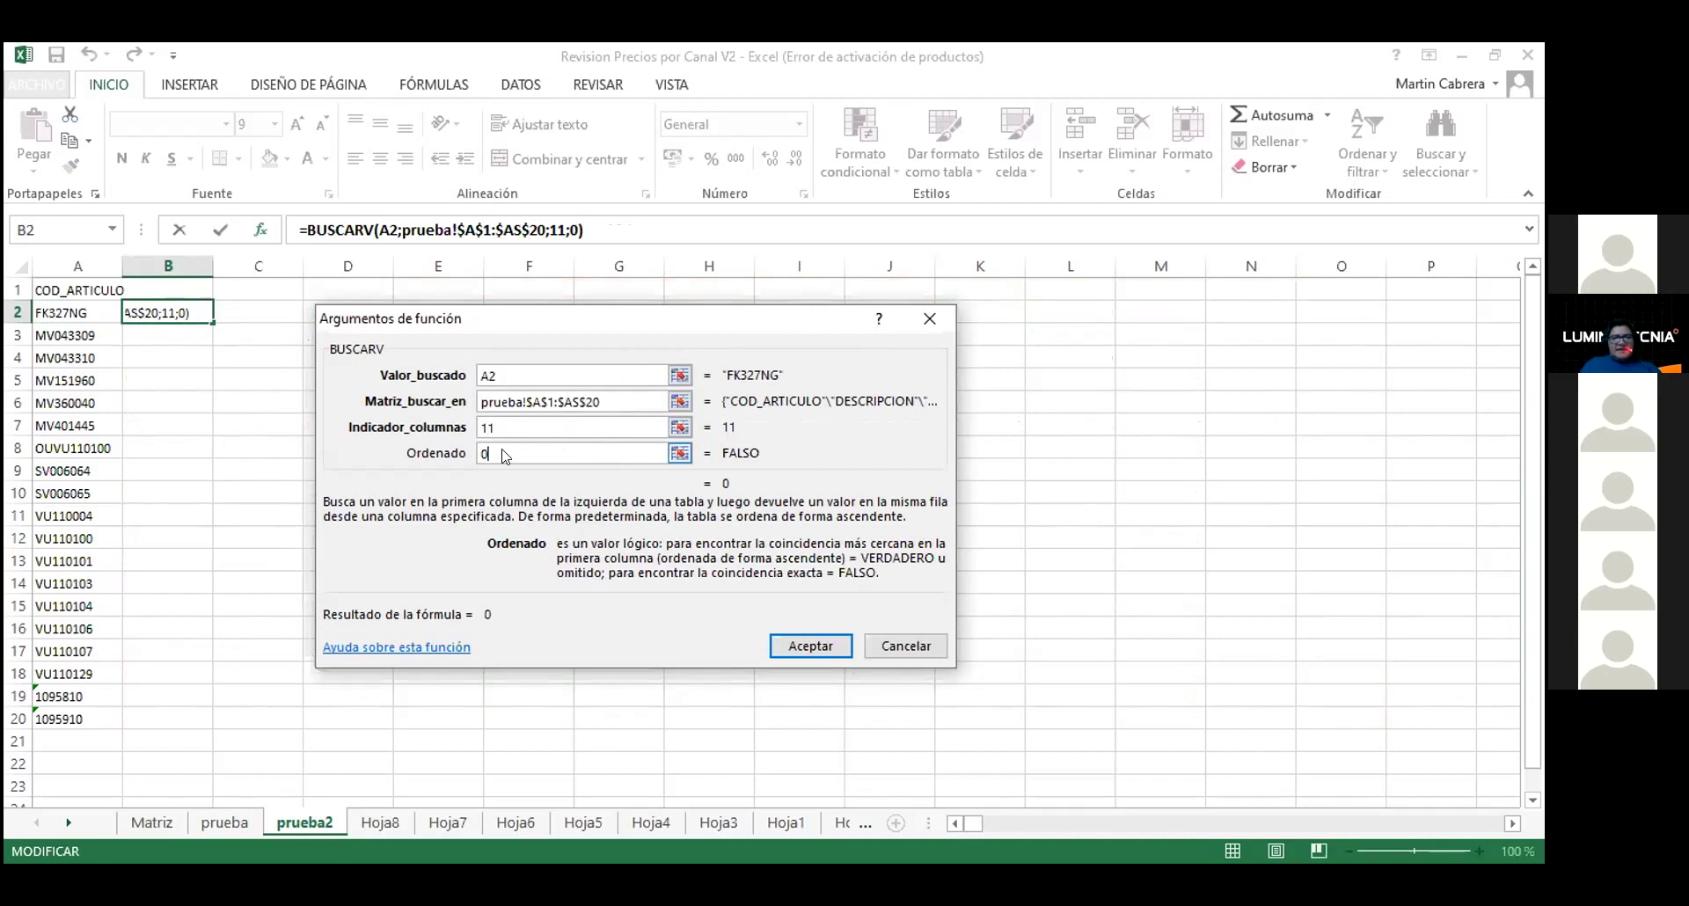
key(Return)
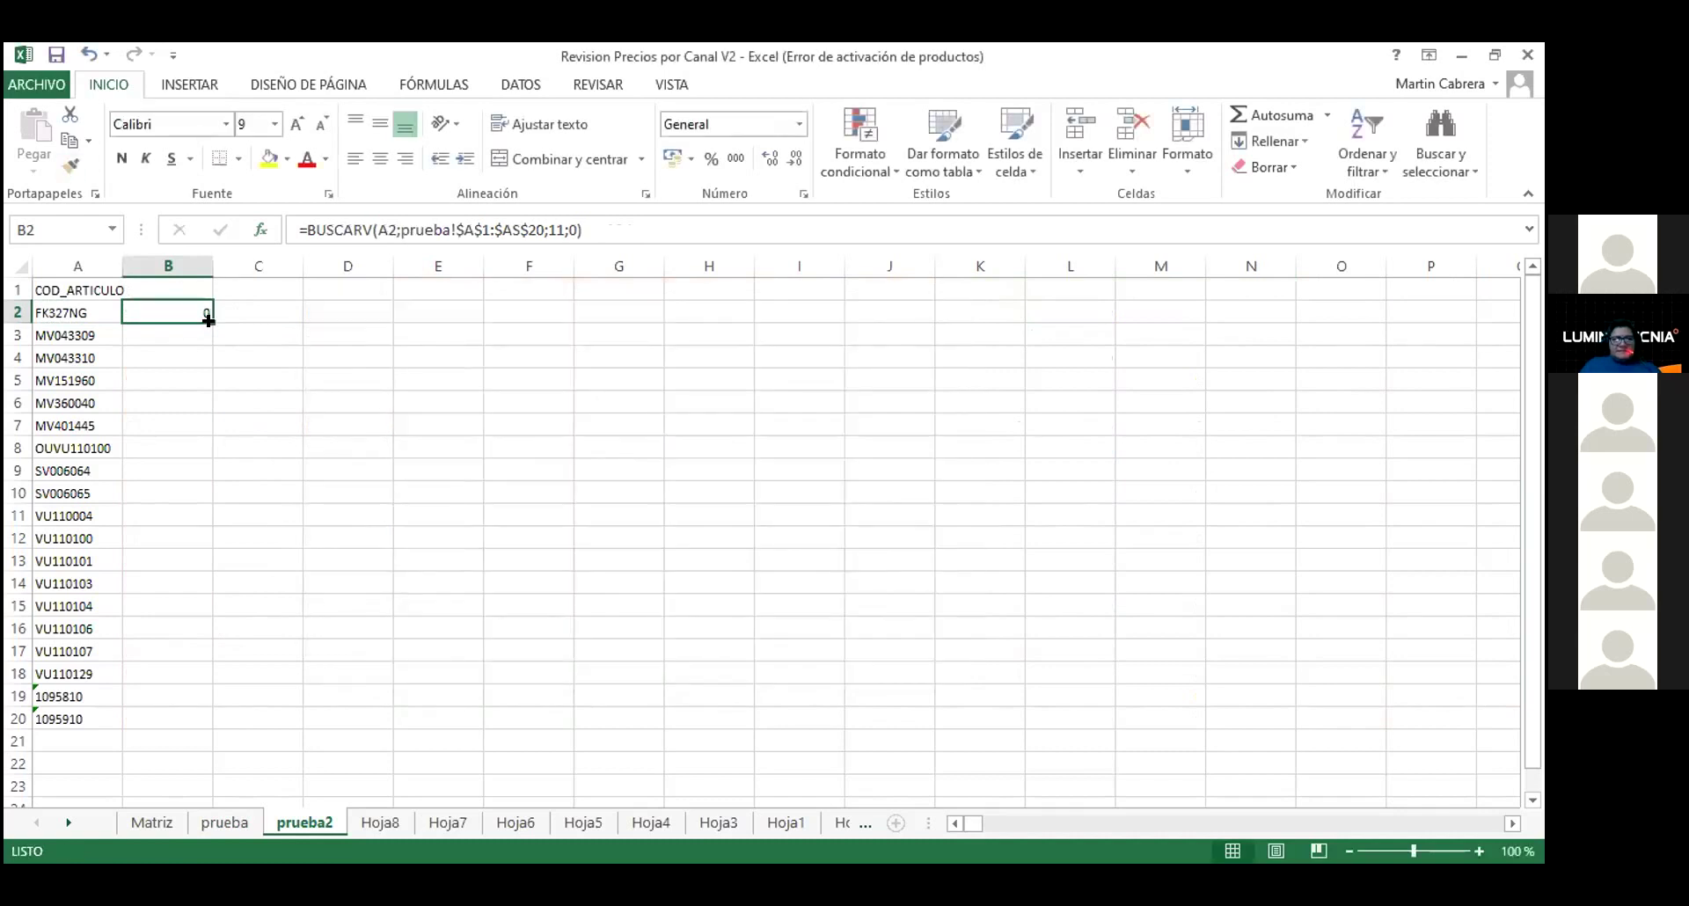
drag(208, 320, 208, 721)
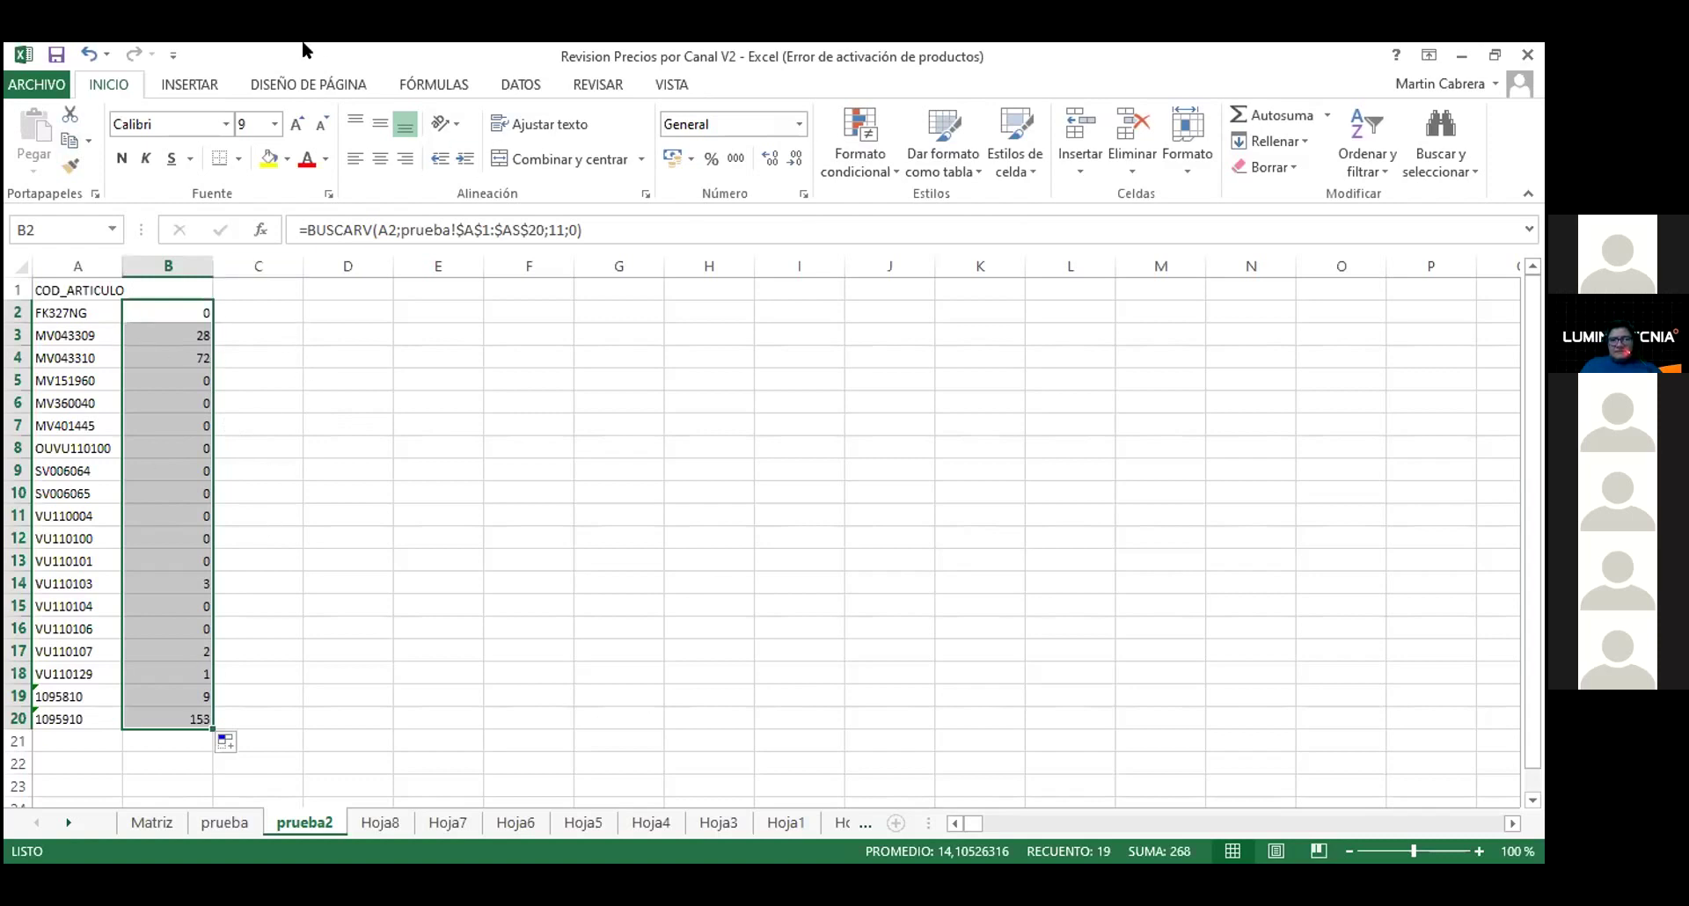
click(216, 824)
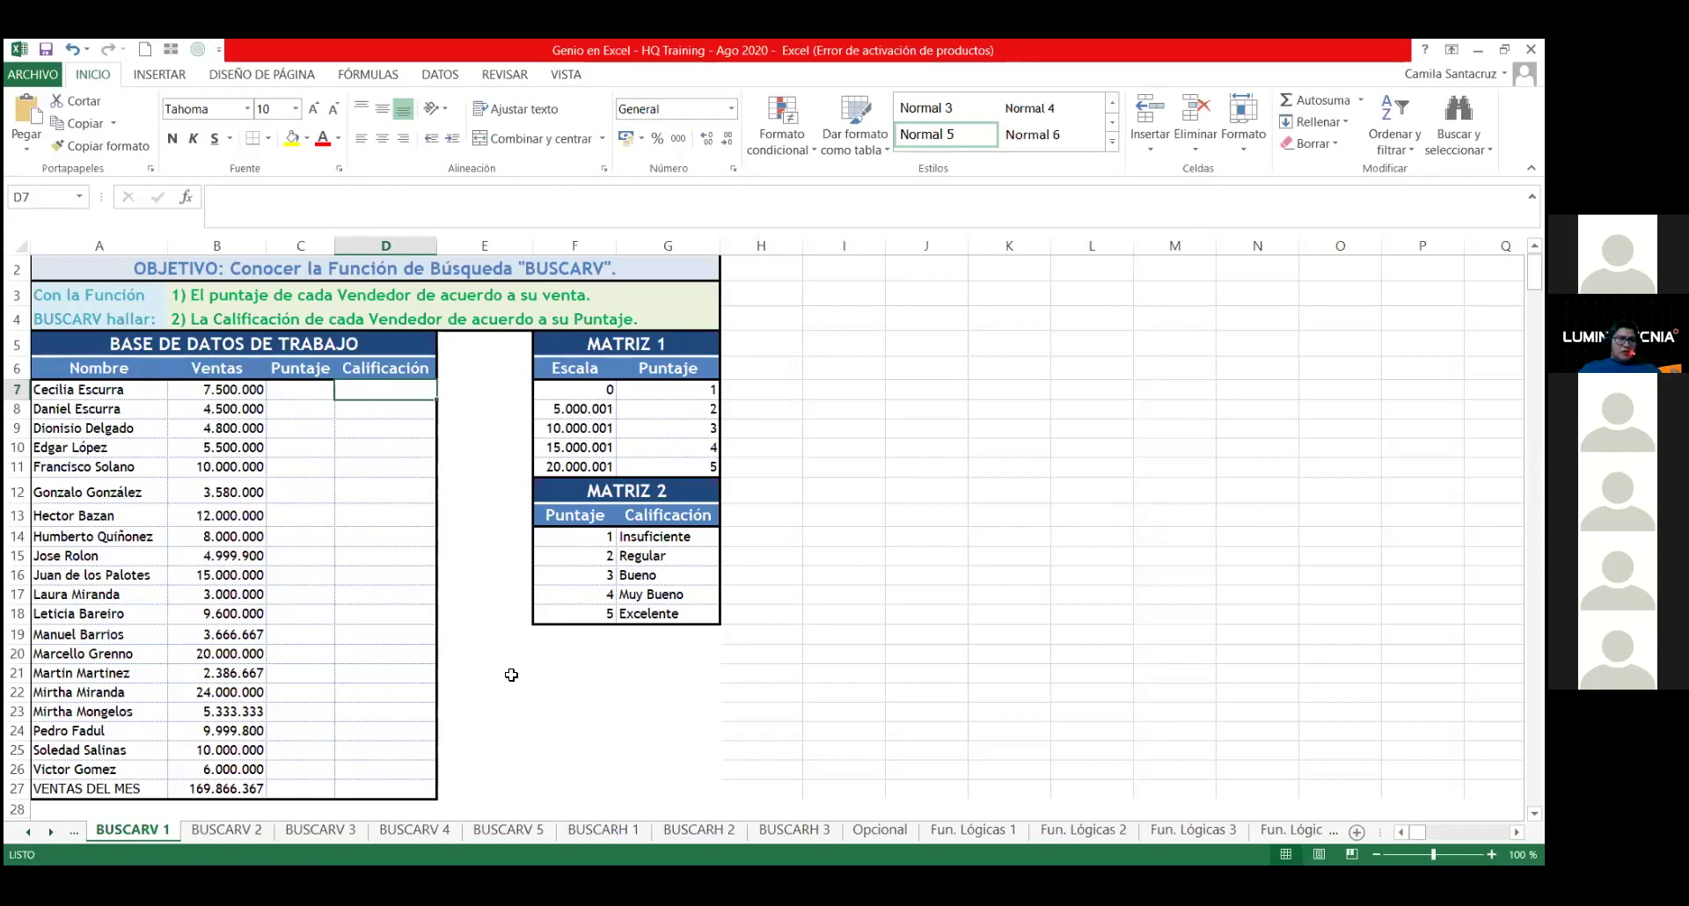
Step: Start a +BUSCARV formula in C7 using B7's sales as the lookup value
click(289, 393)
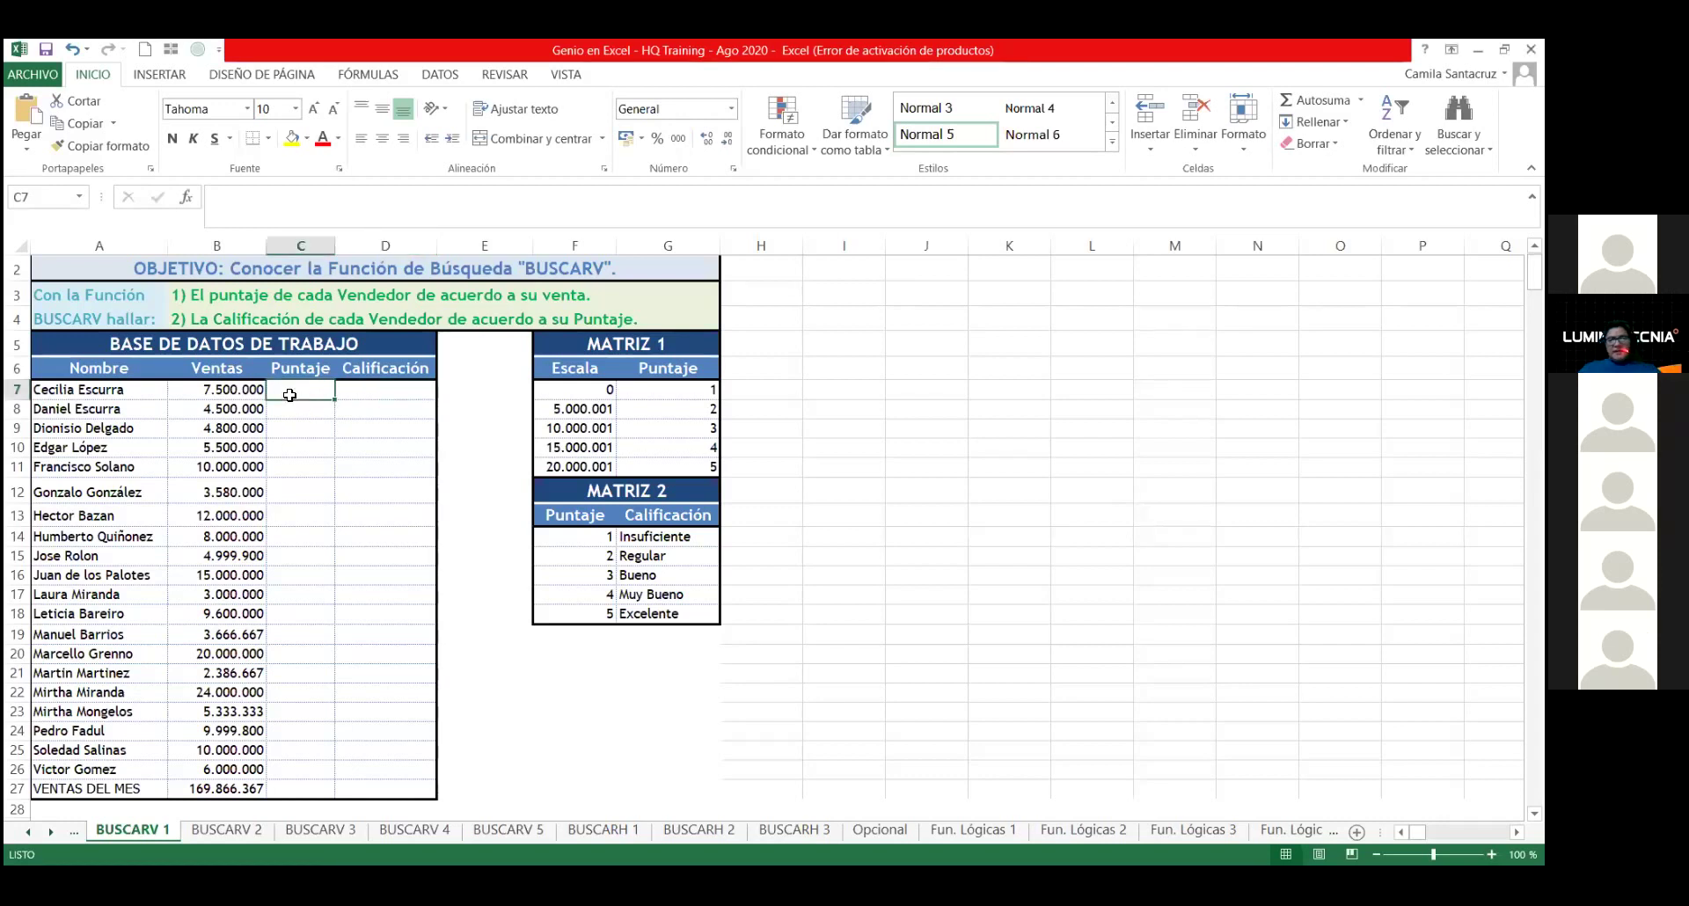
text(+)
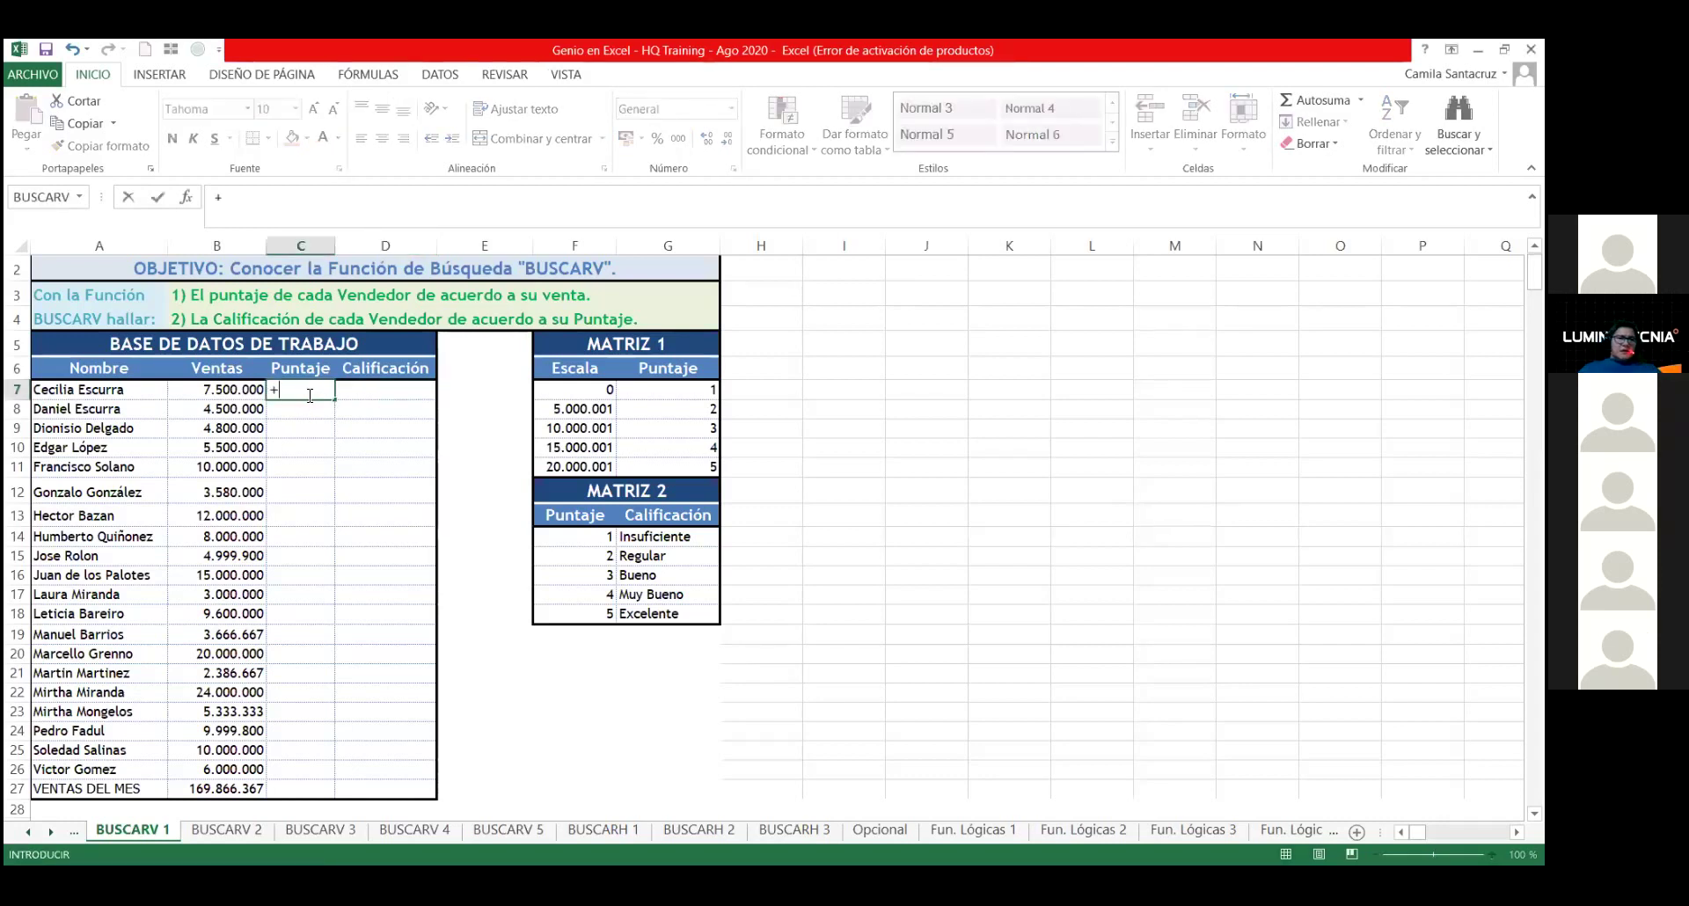
text(busca)
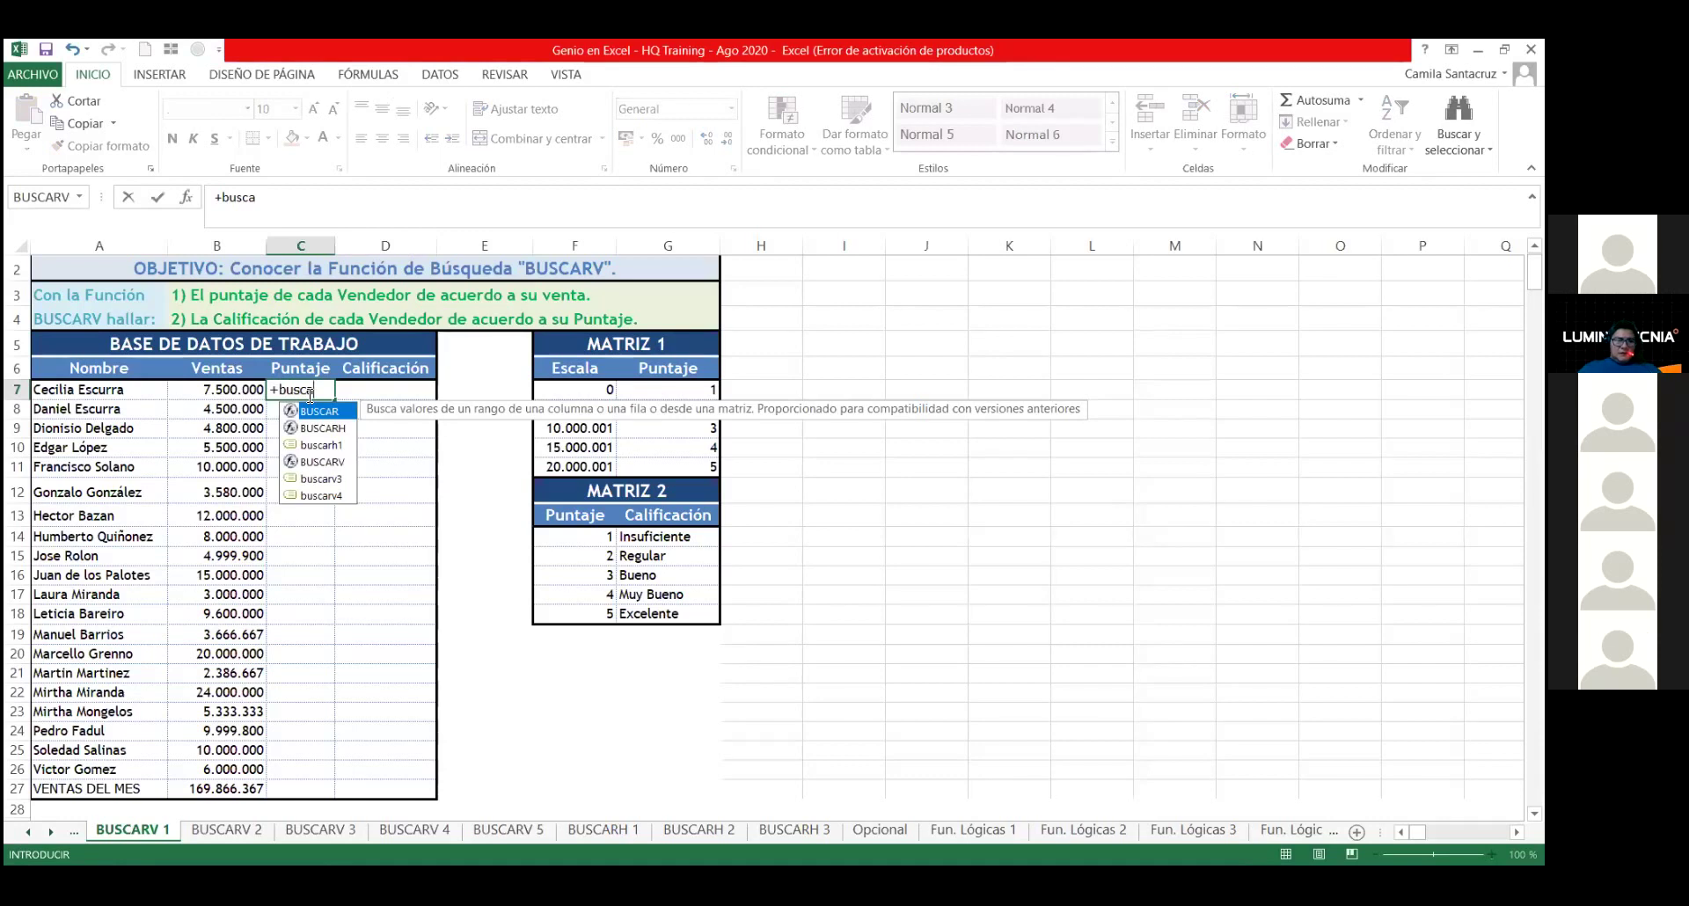
click(323, 462)
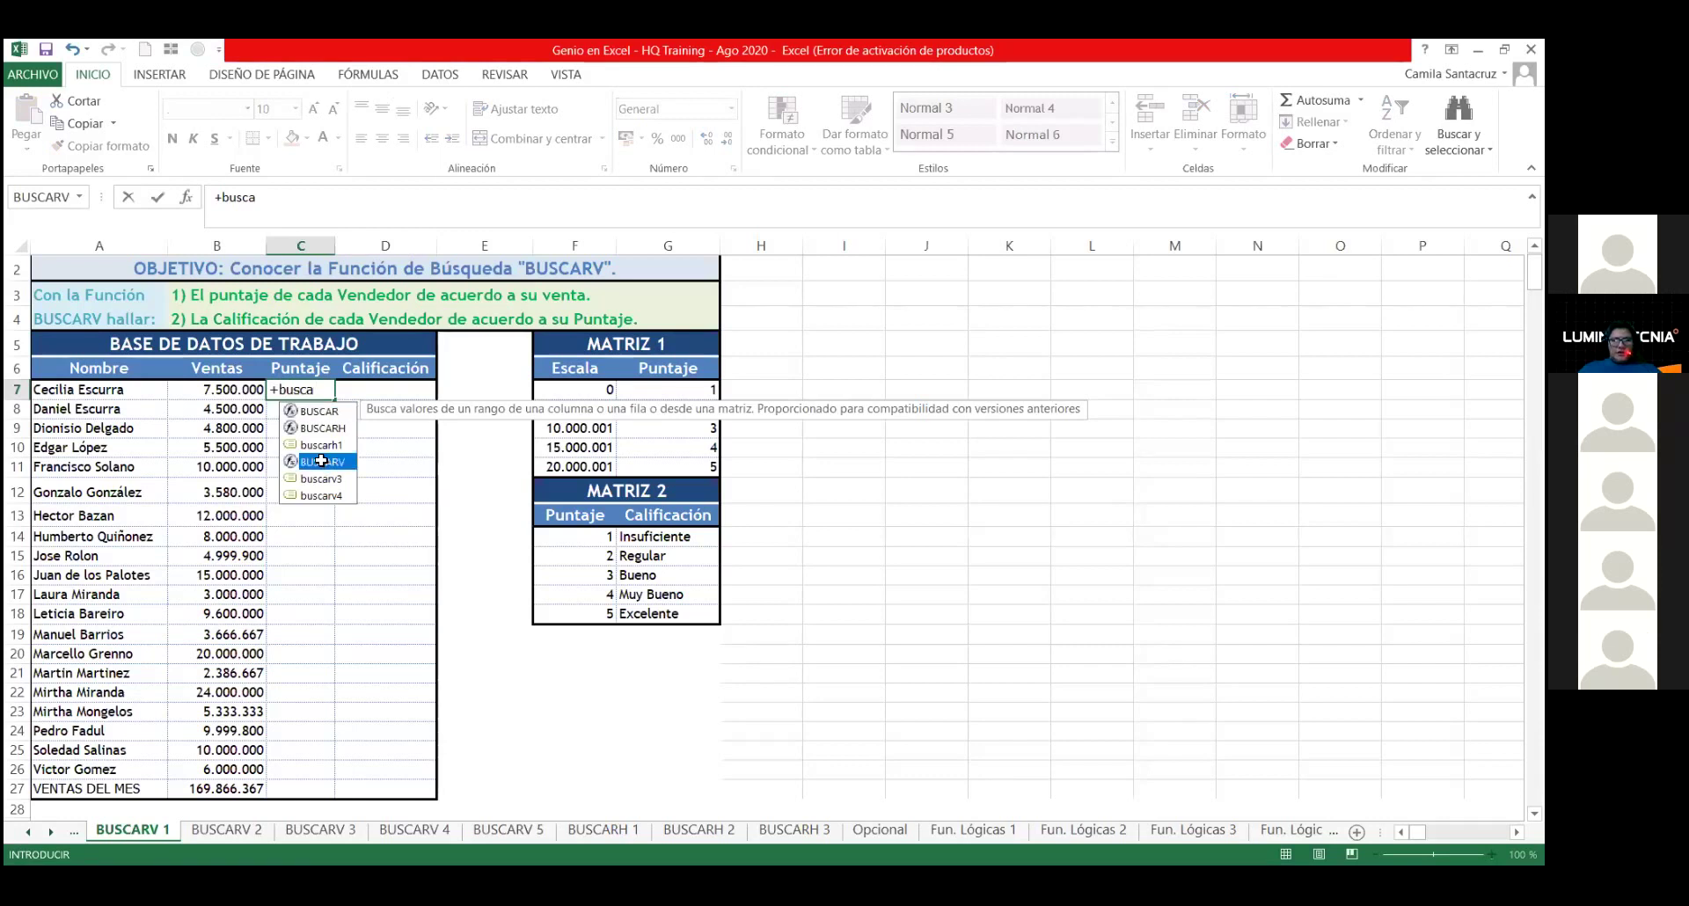
double_click(321, 461)
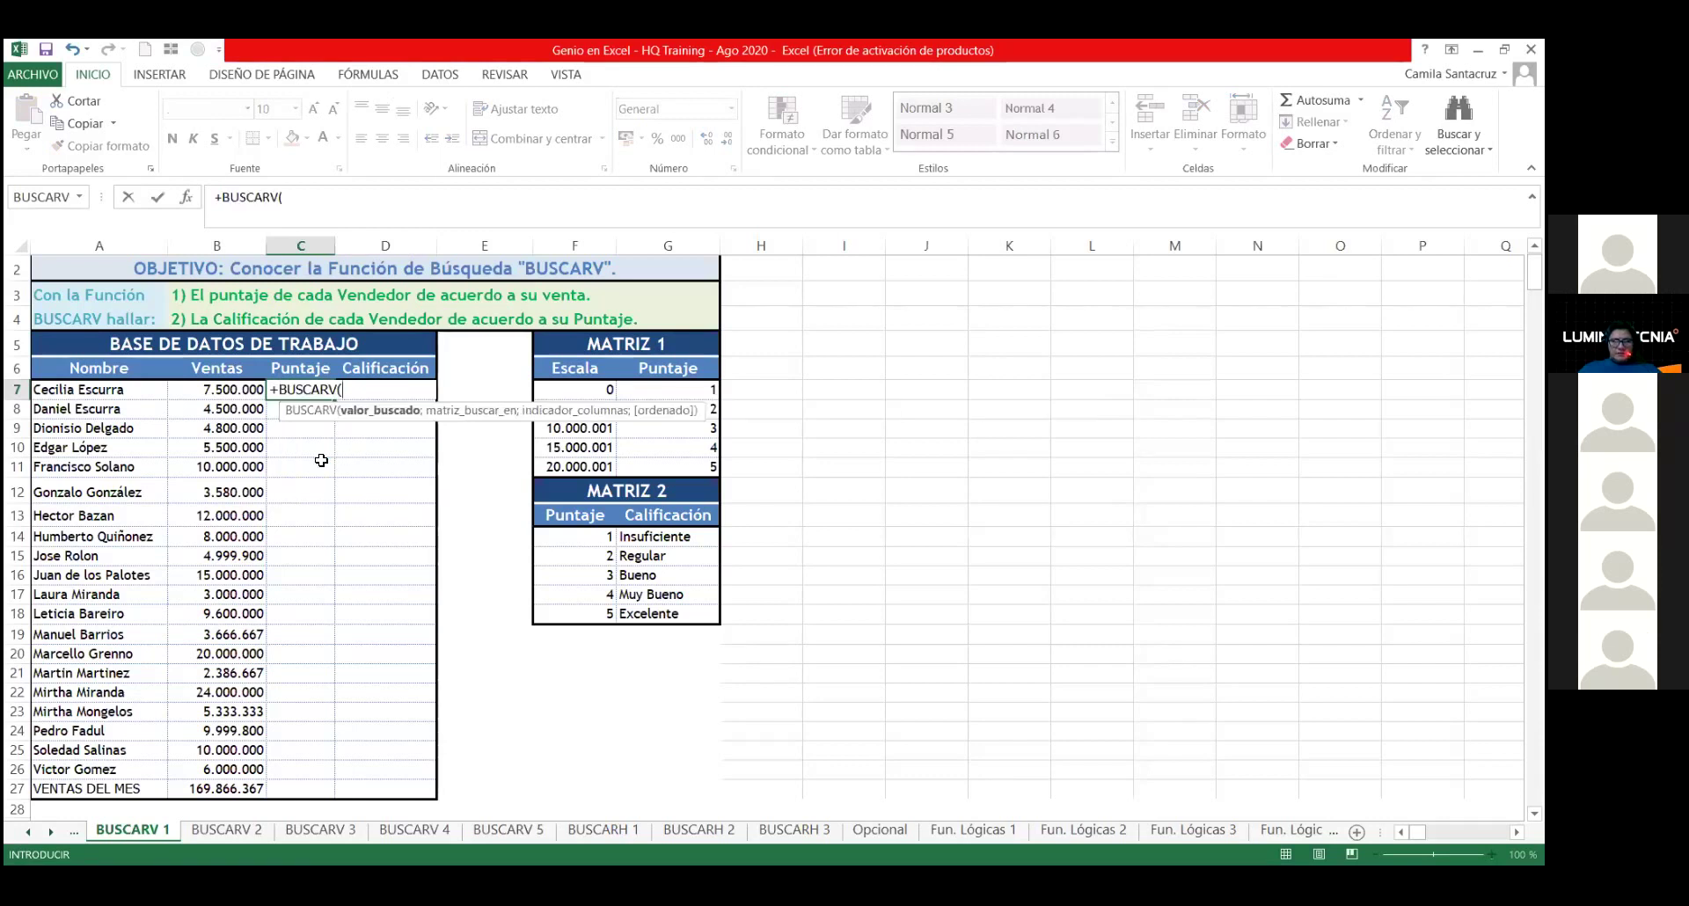
click(214, 392)
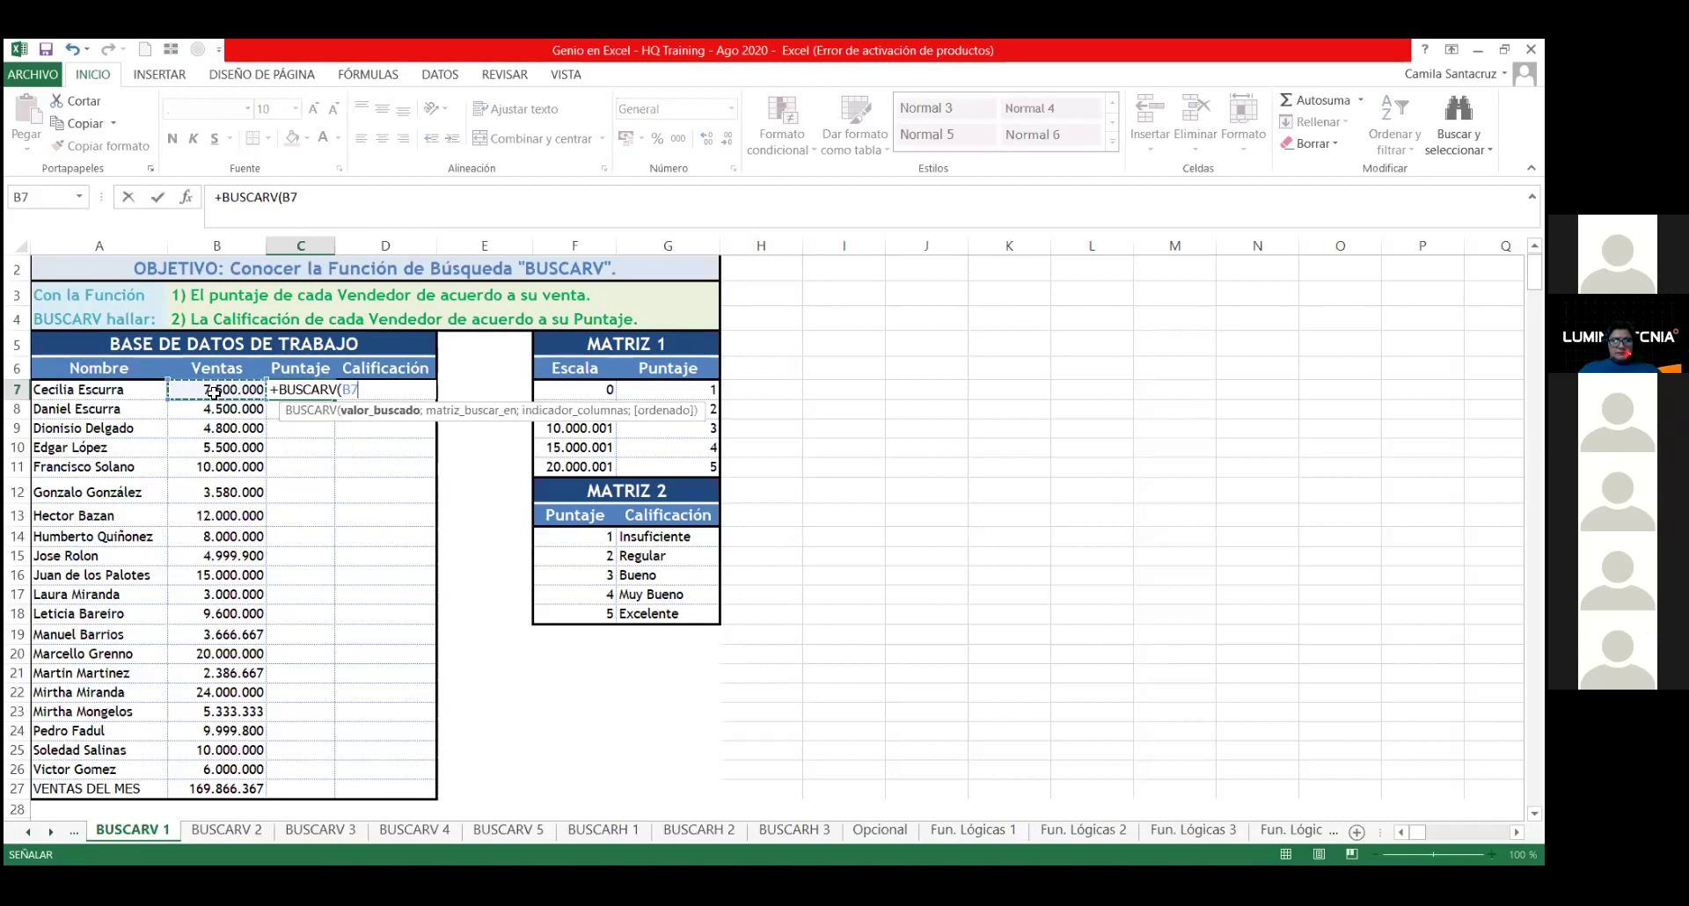
text(;)
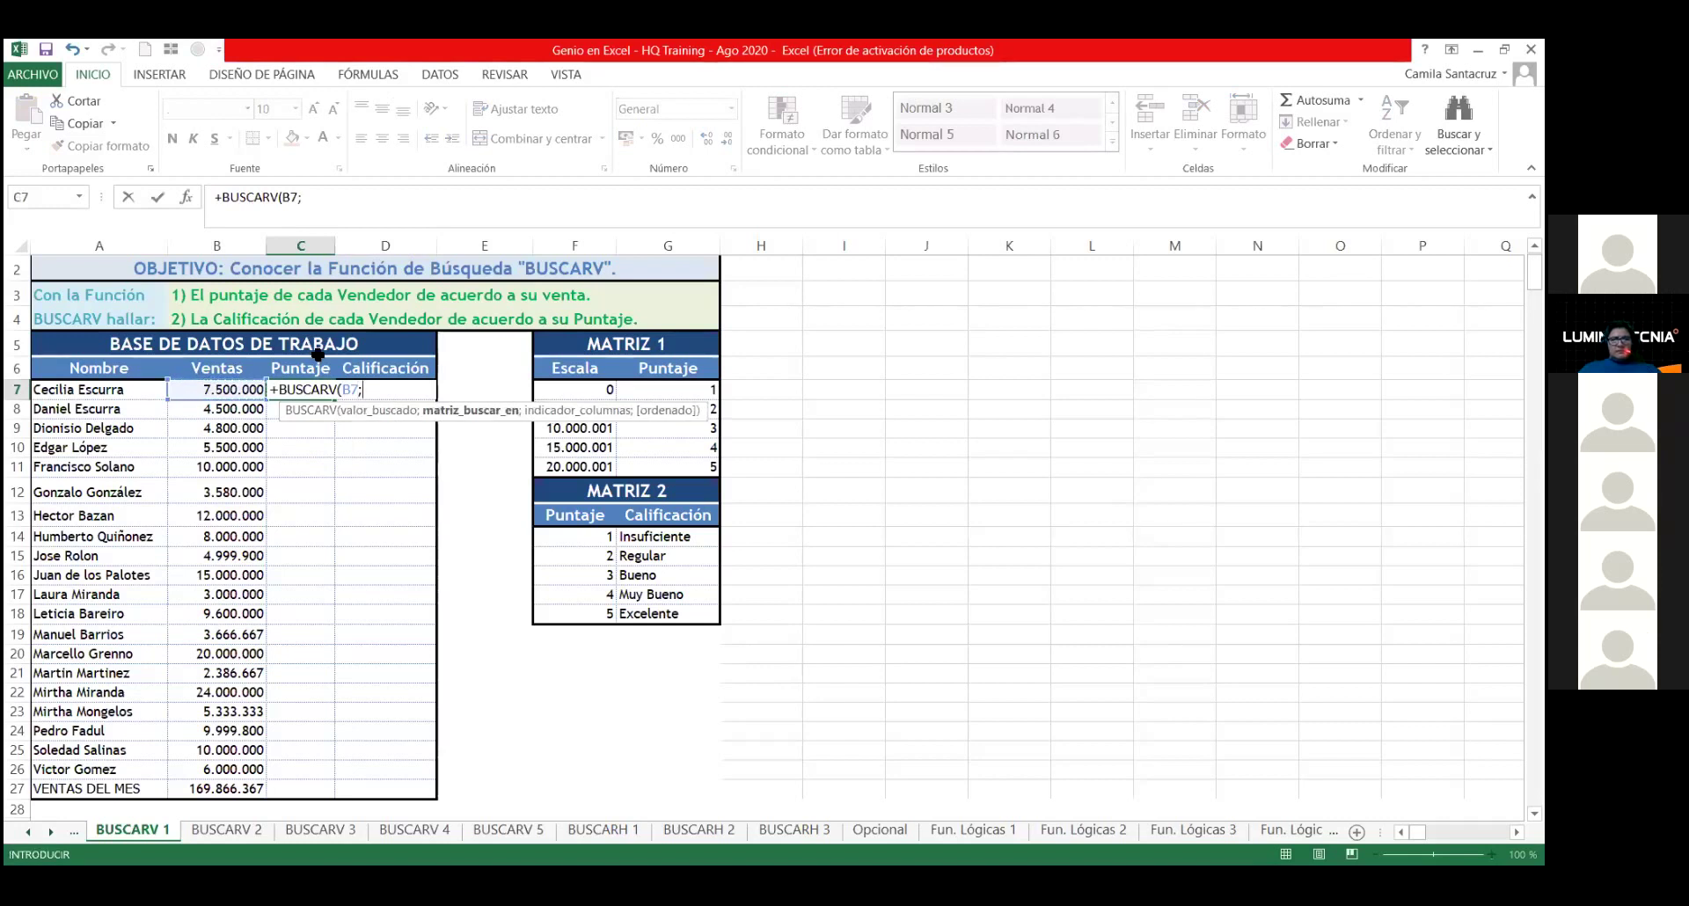
Step: Use Matriz 1 range F7:G11, column 2 and exact match 0, and enter the formula
key(Right)
key(Right)
key(Right)
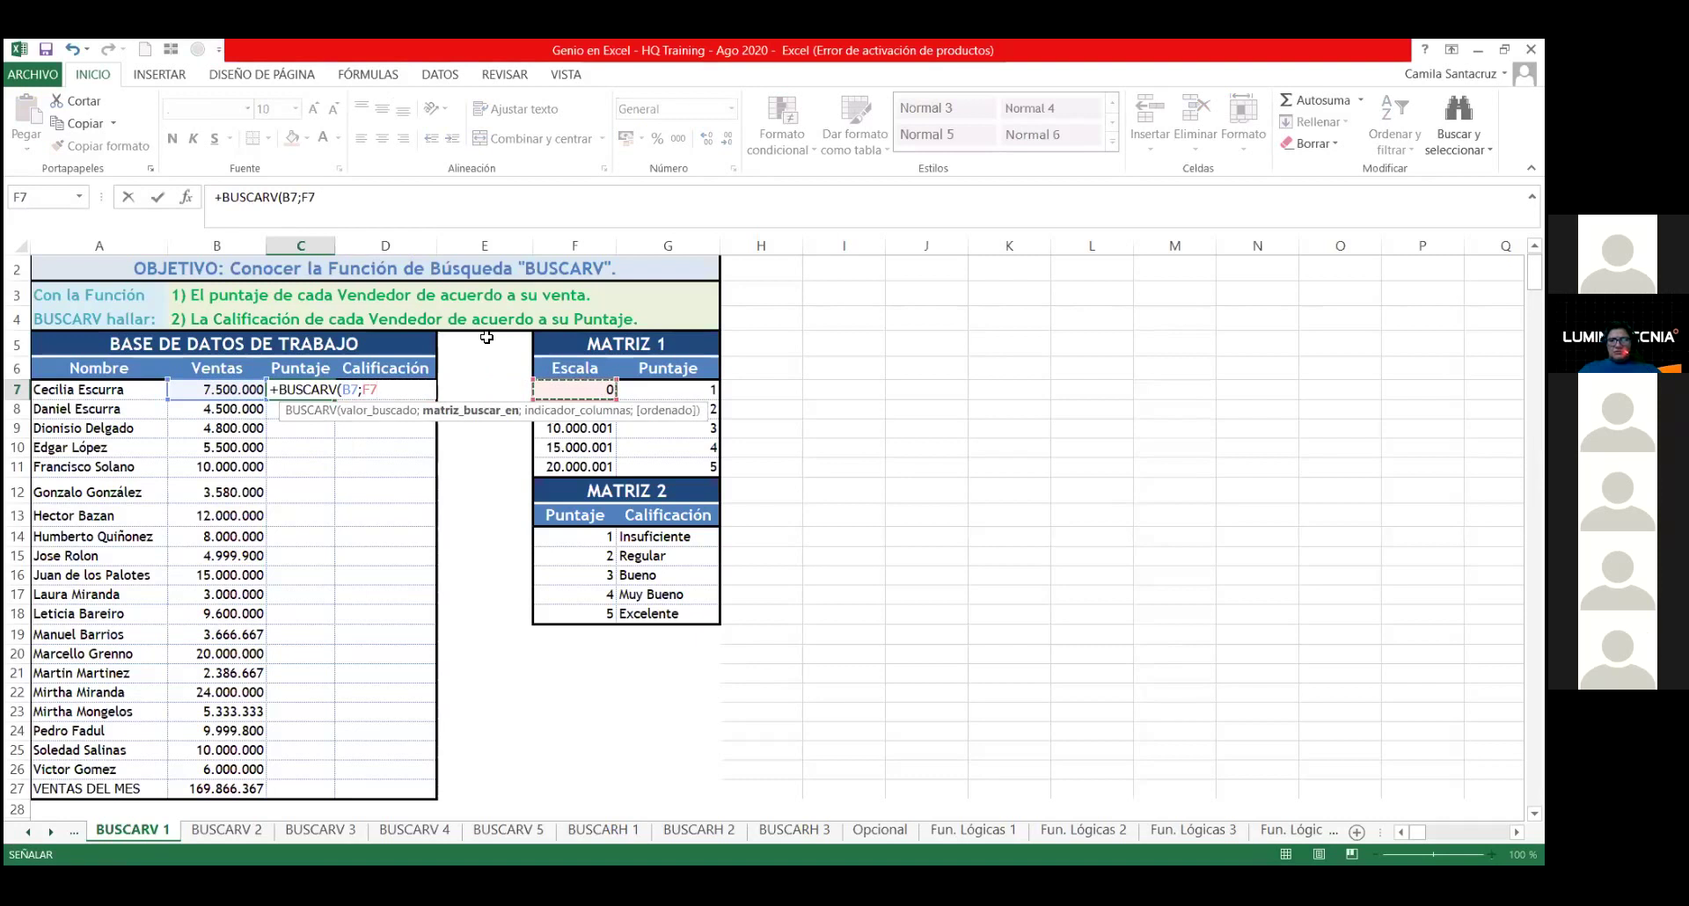
key(shift+Right)
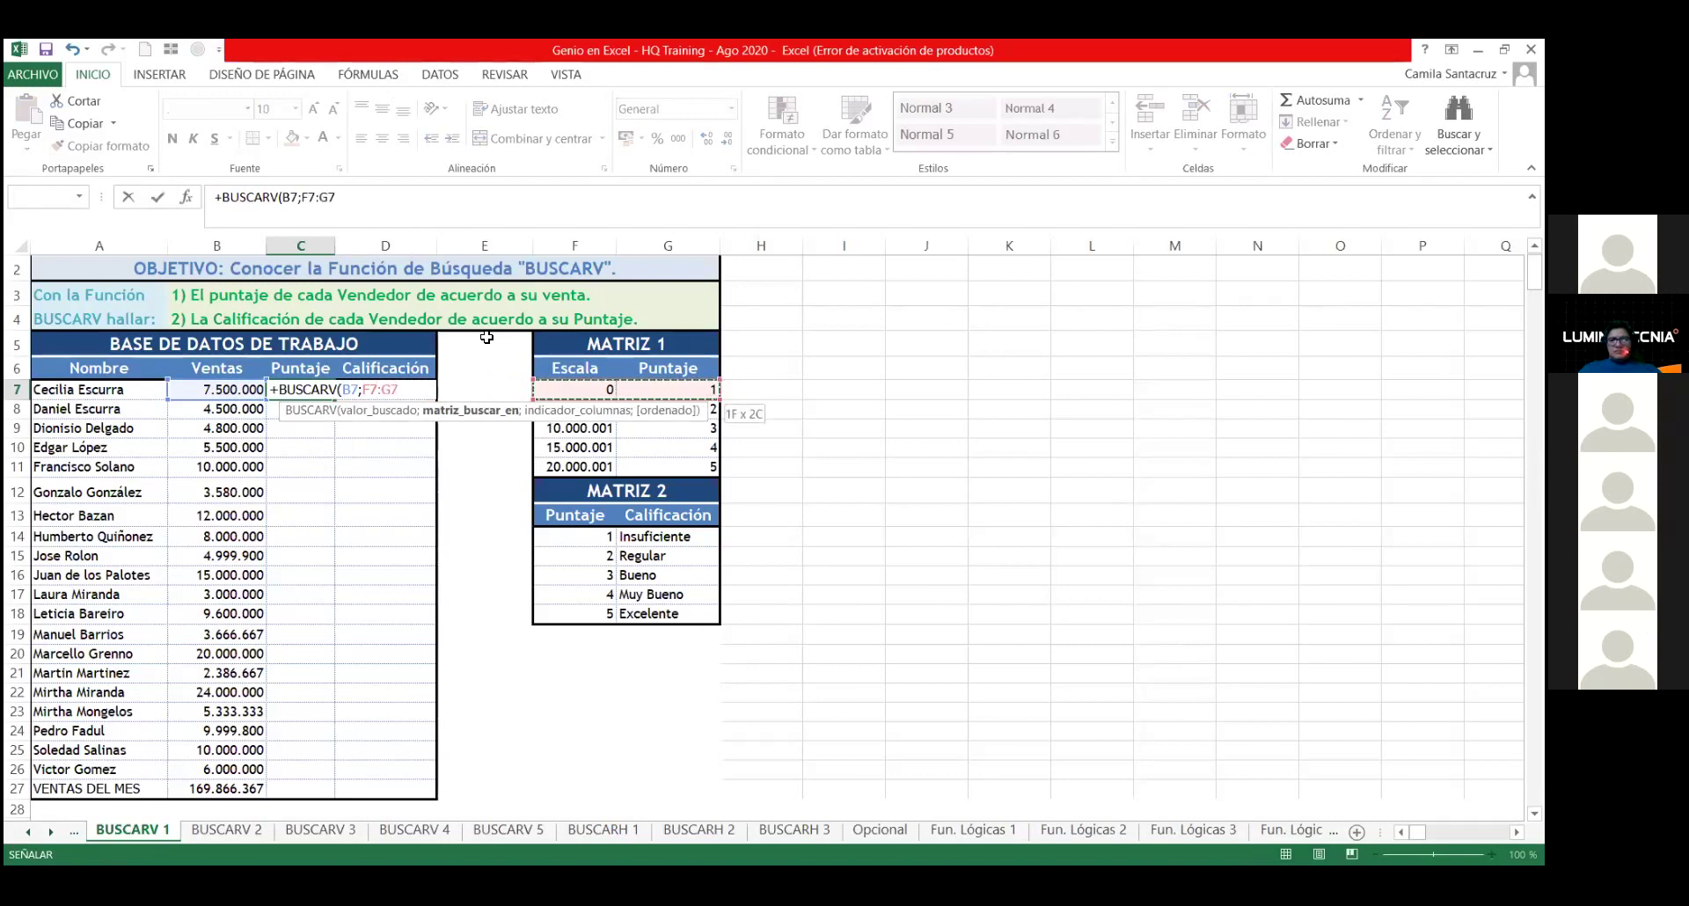
key(shift+Down)
key(shift+Down)
key(shift+Down)
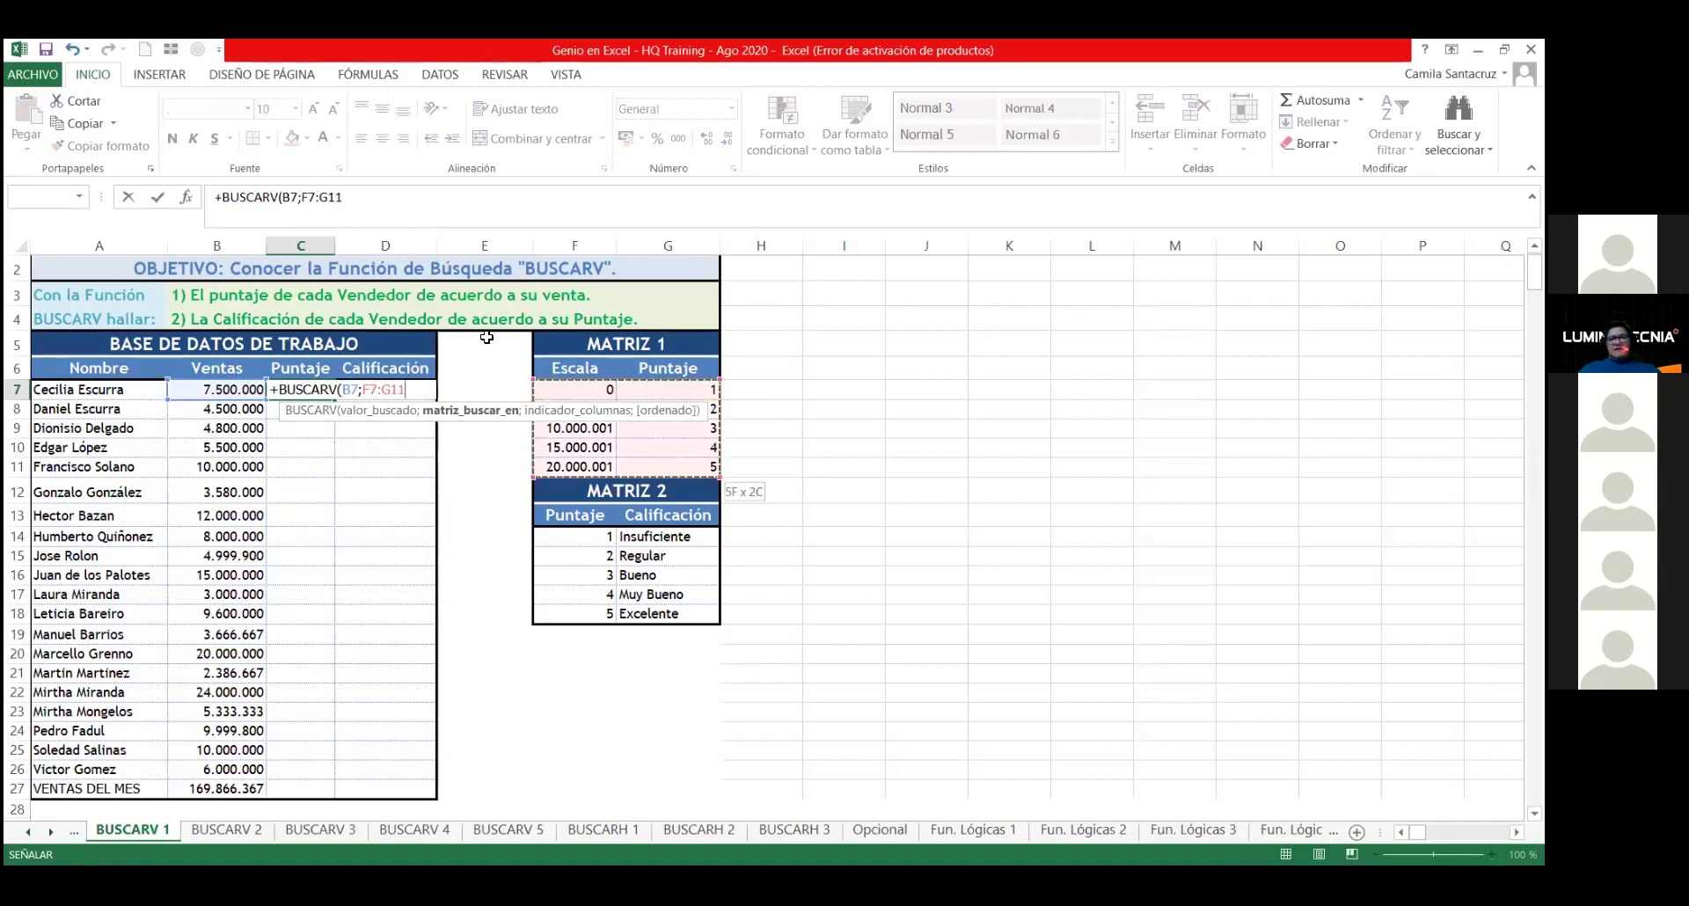
text(;)
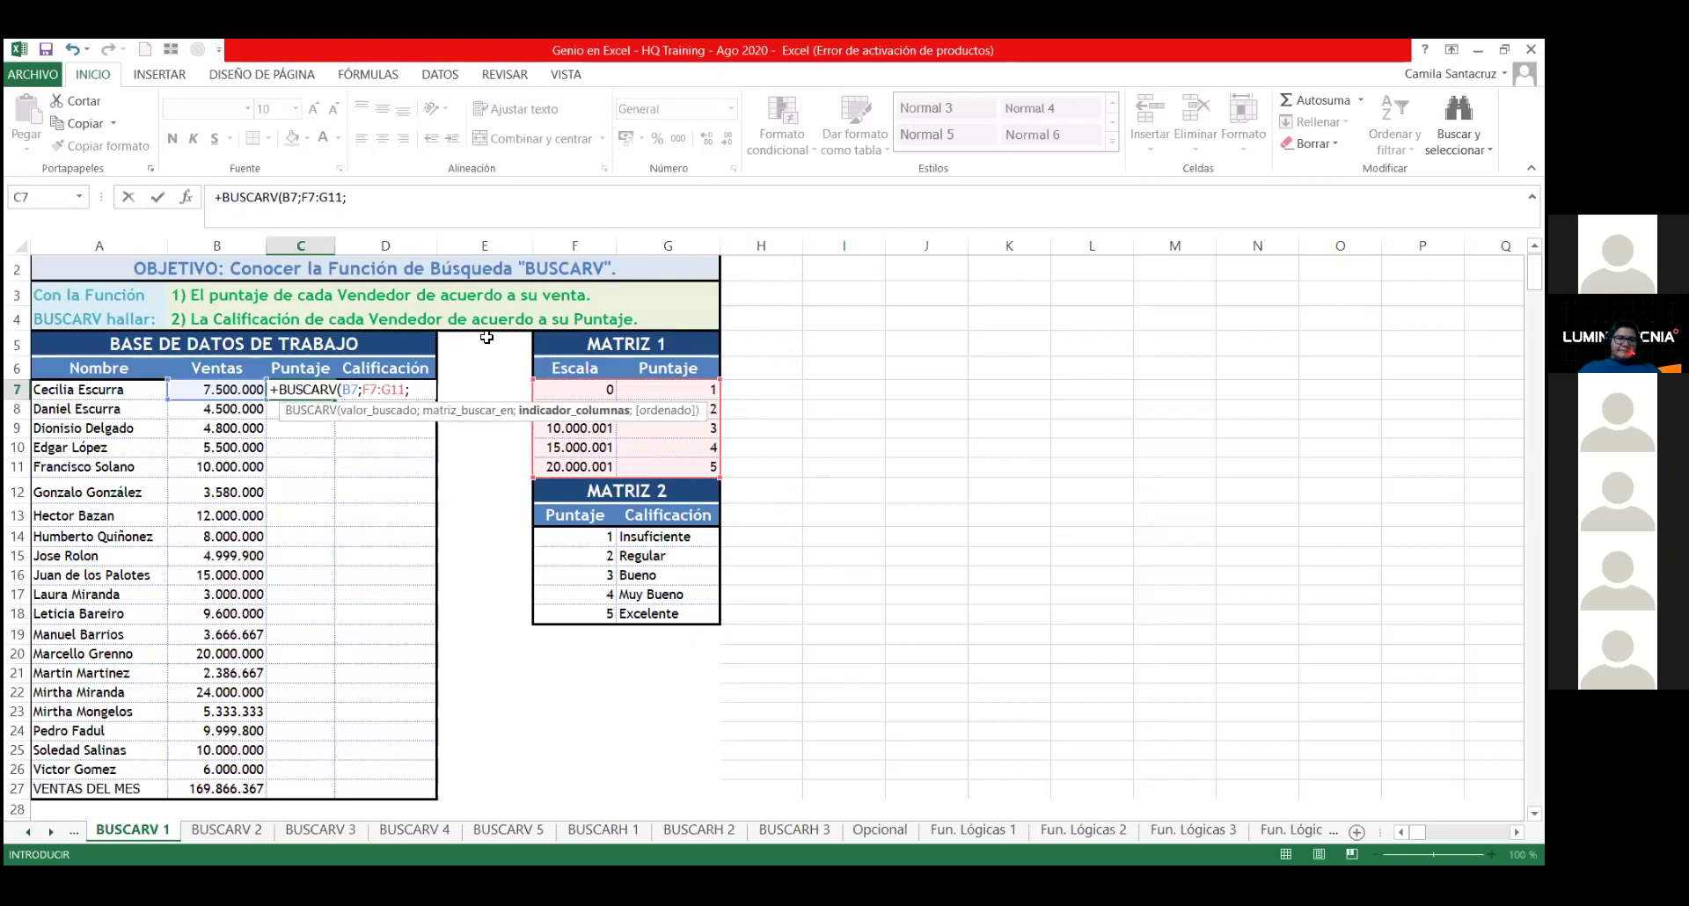
key(Right)
key(Right)
key(Right)
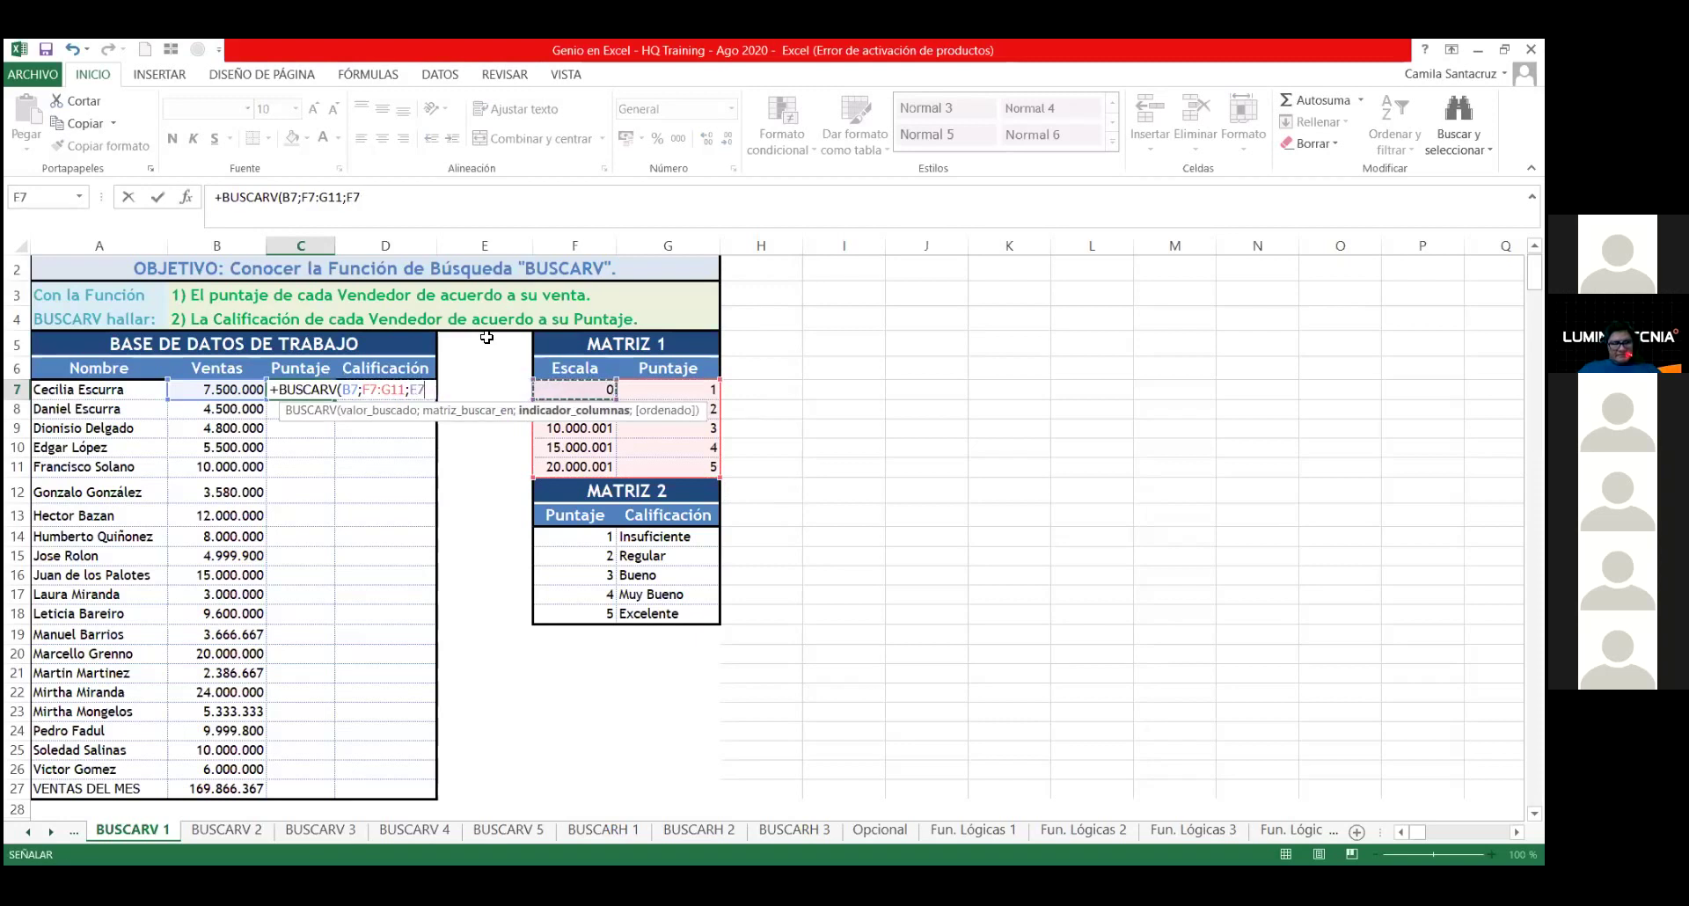
key(shift+Right)
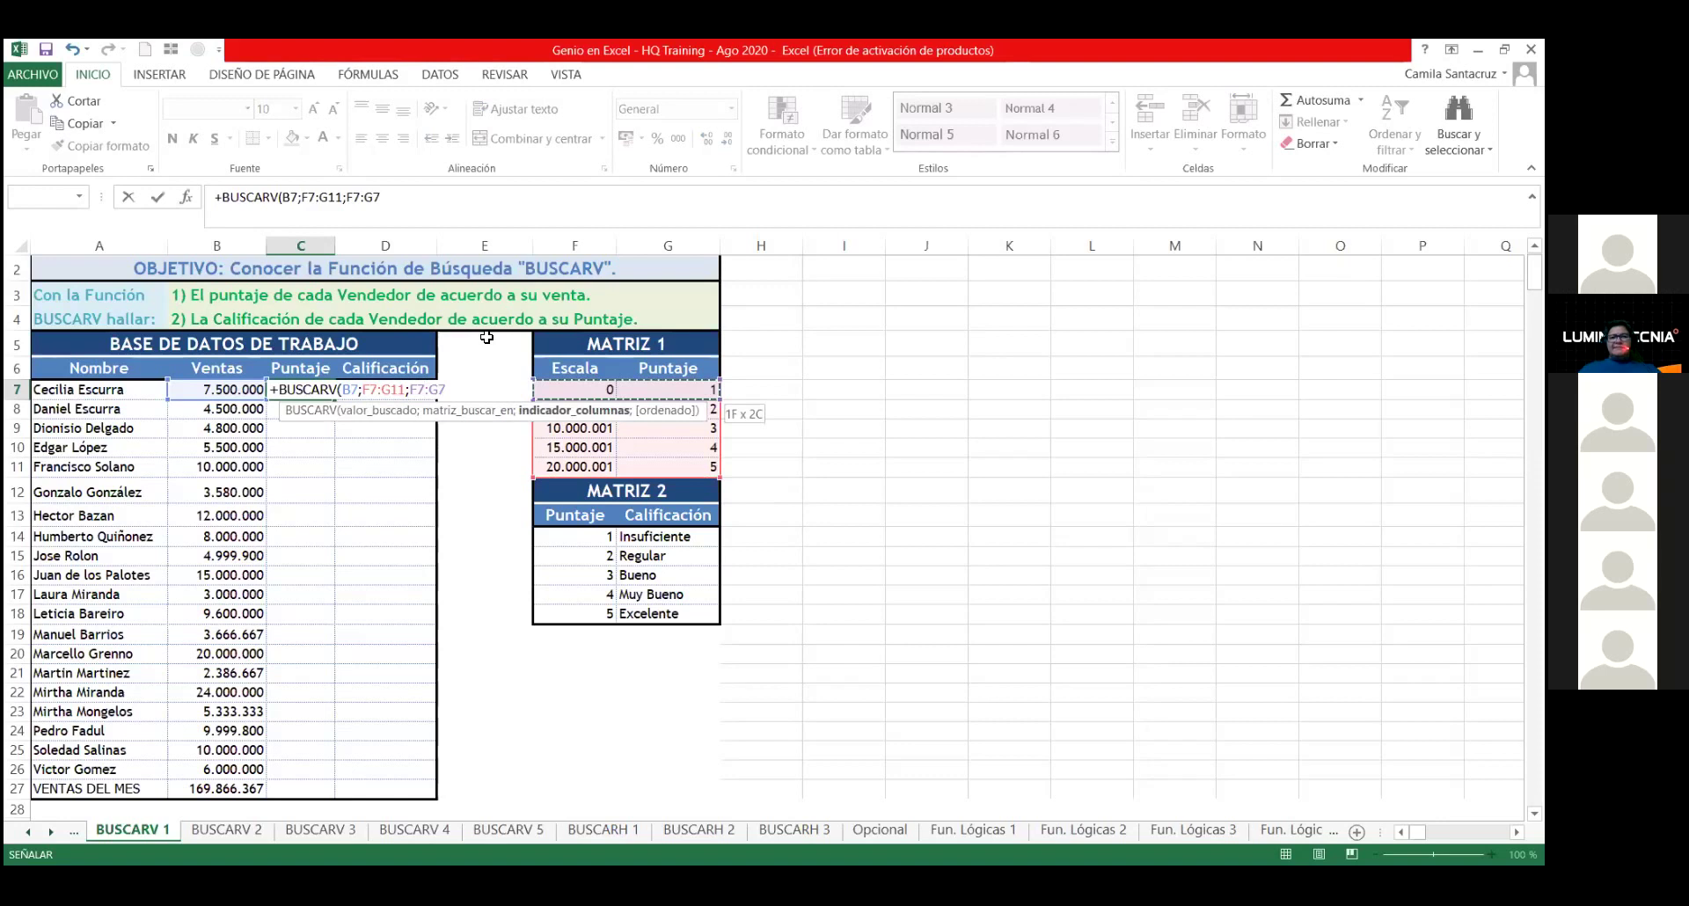
text(2)
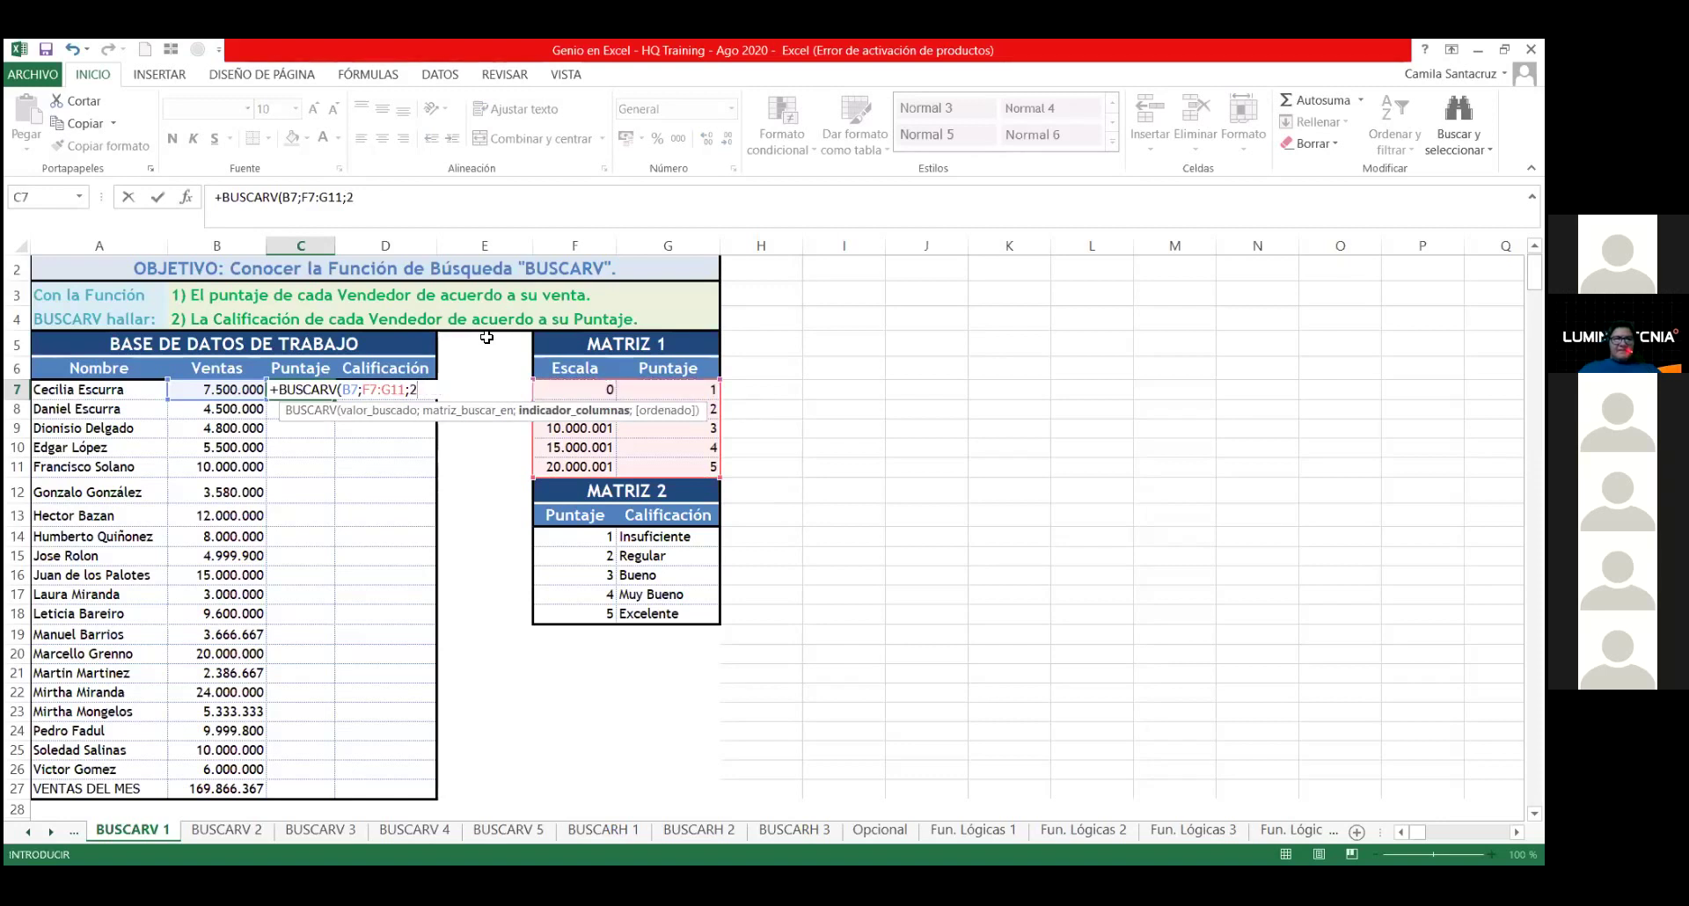
text(;0)
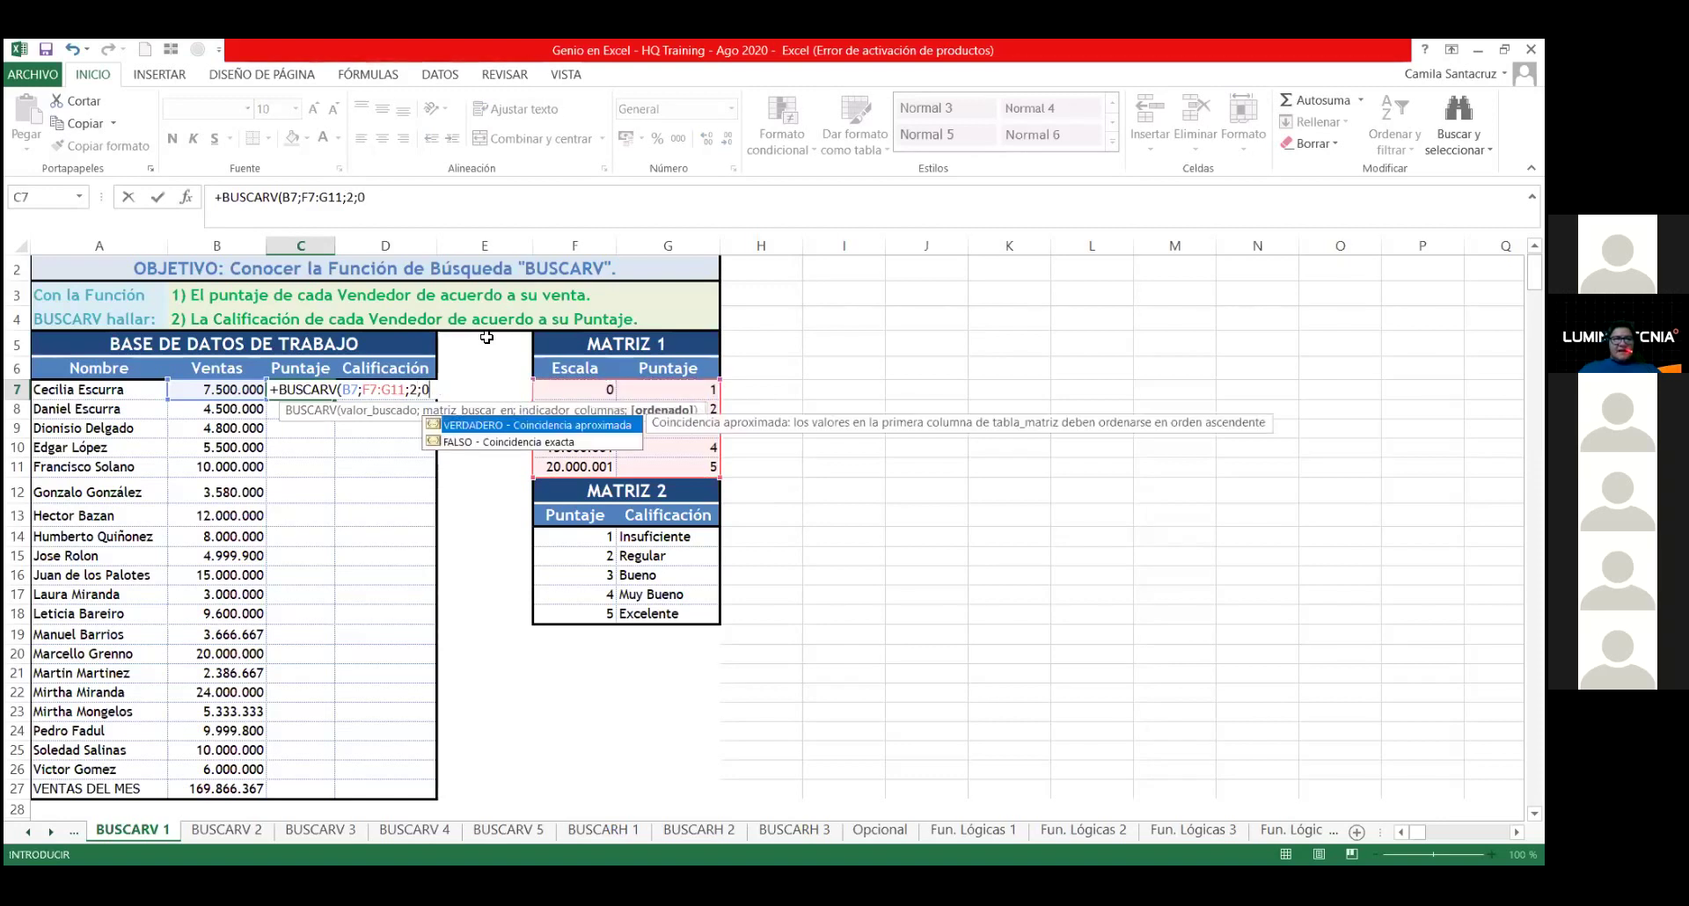
text())
key(ctrl+Return)
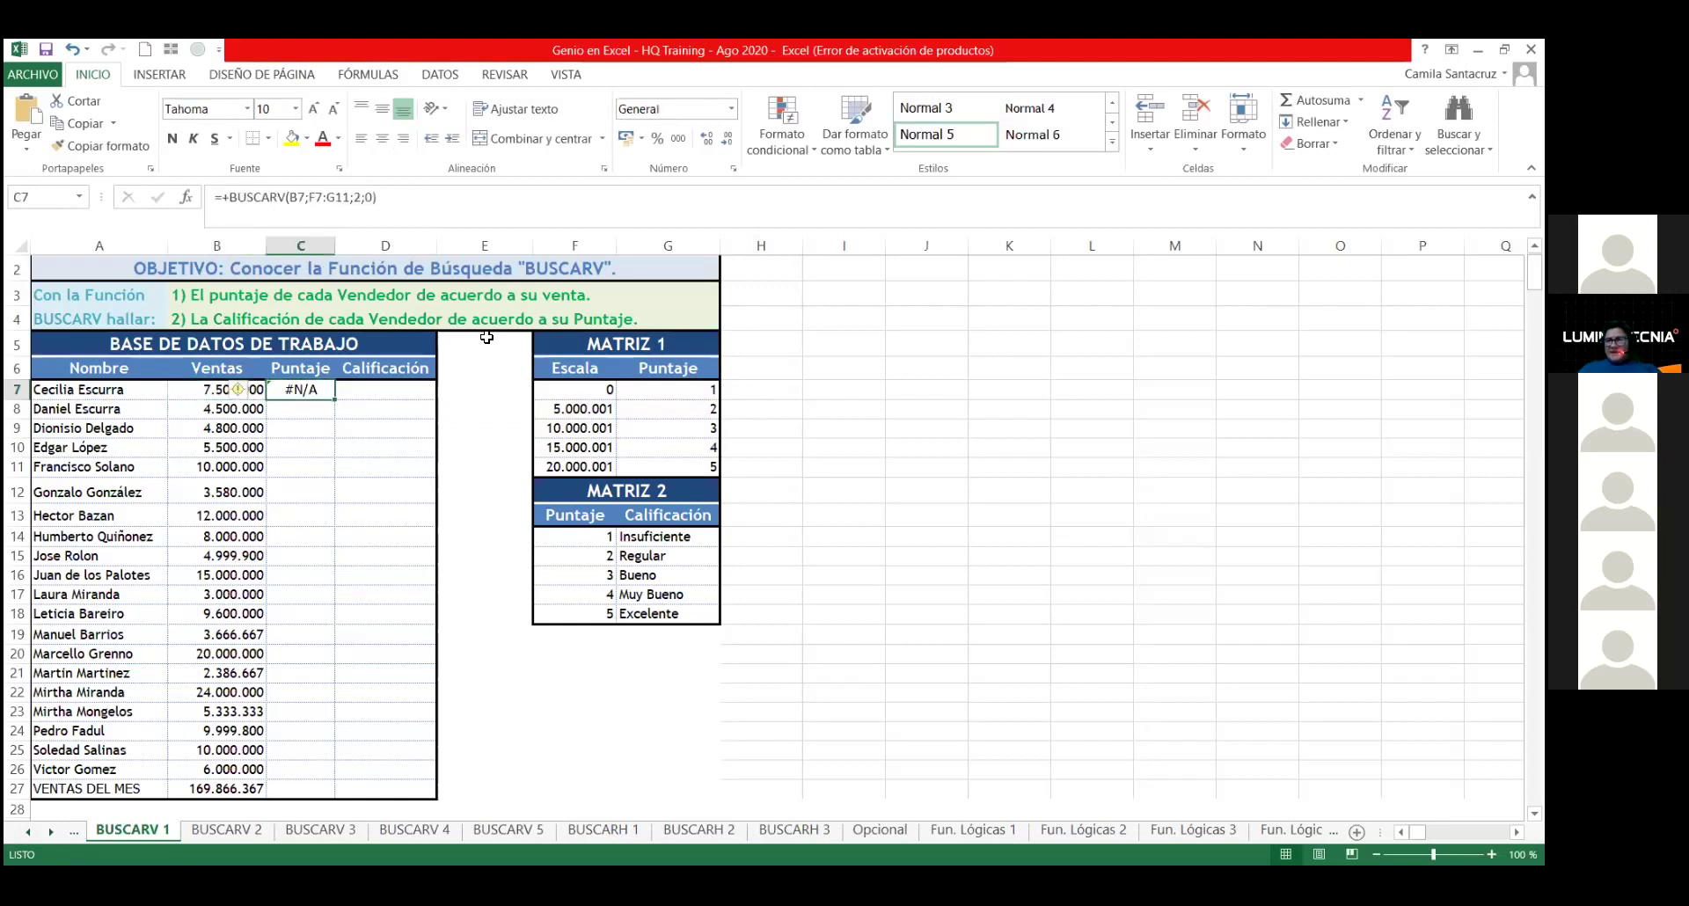
Step: Compare B7's sales with the Matriz 1 Escala values and reopen C7's formula for editing
key(Left)
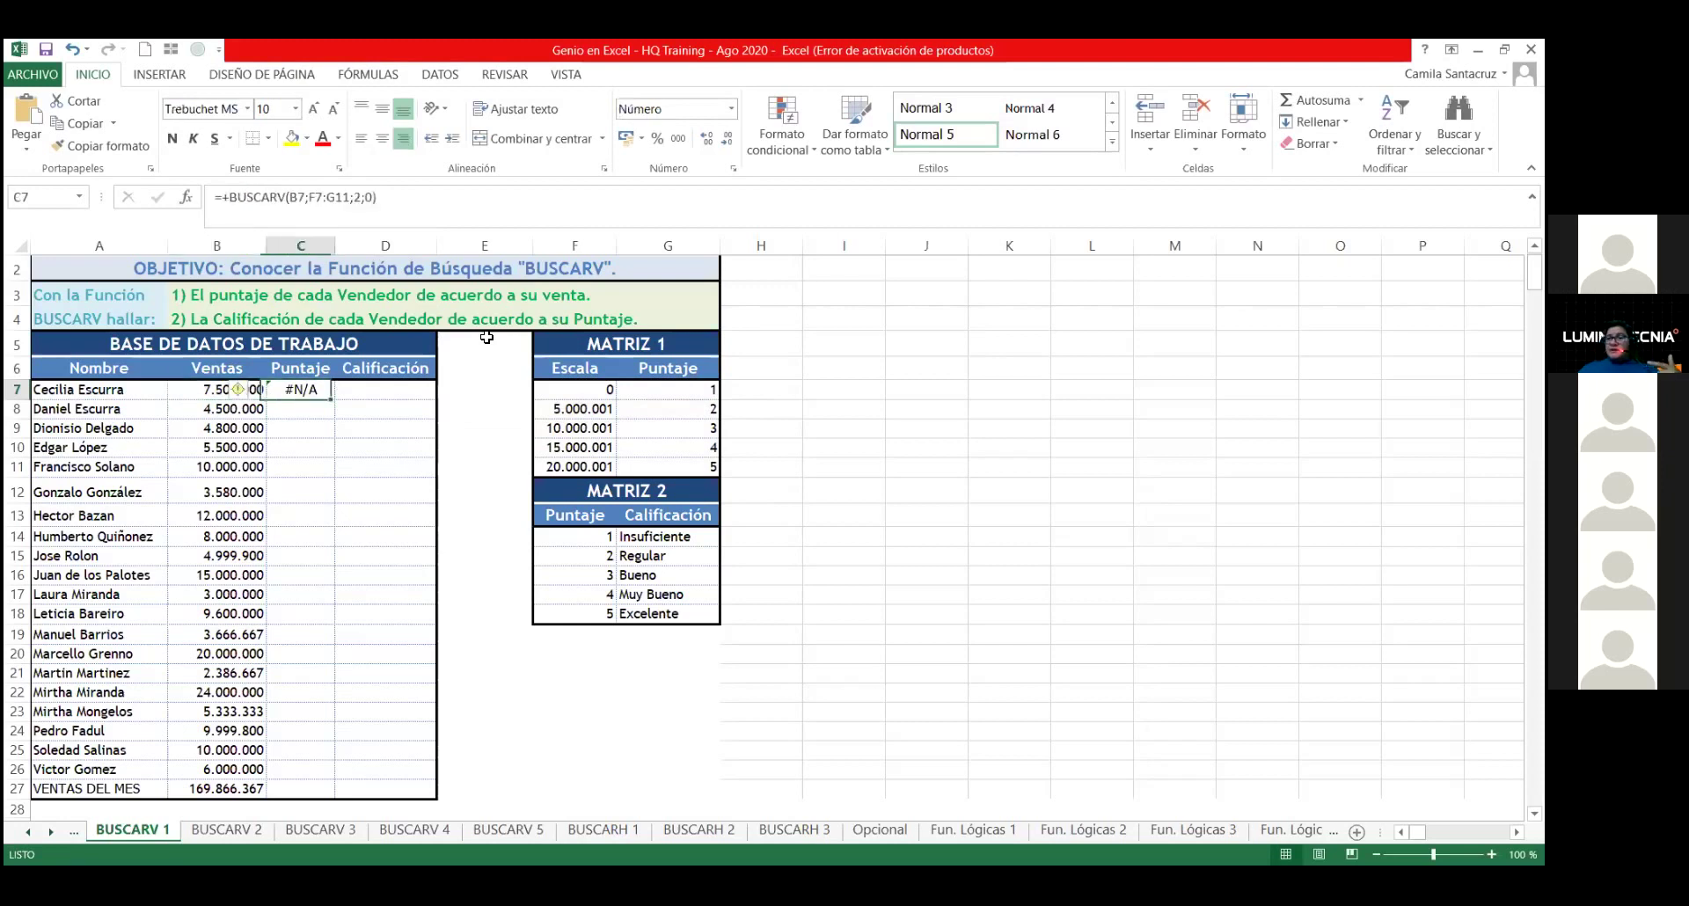
key(Right)
key(Right)
key(Right)
key(Right)
key(Left)
key(Left)
key(Left)
key(Left)
key(Left)
key(Right)
key(Left)
key(Right)
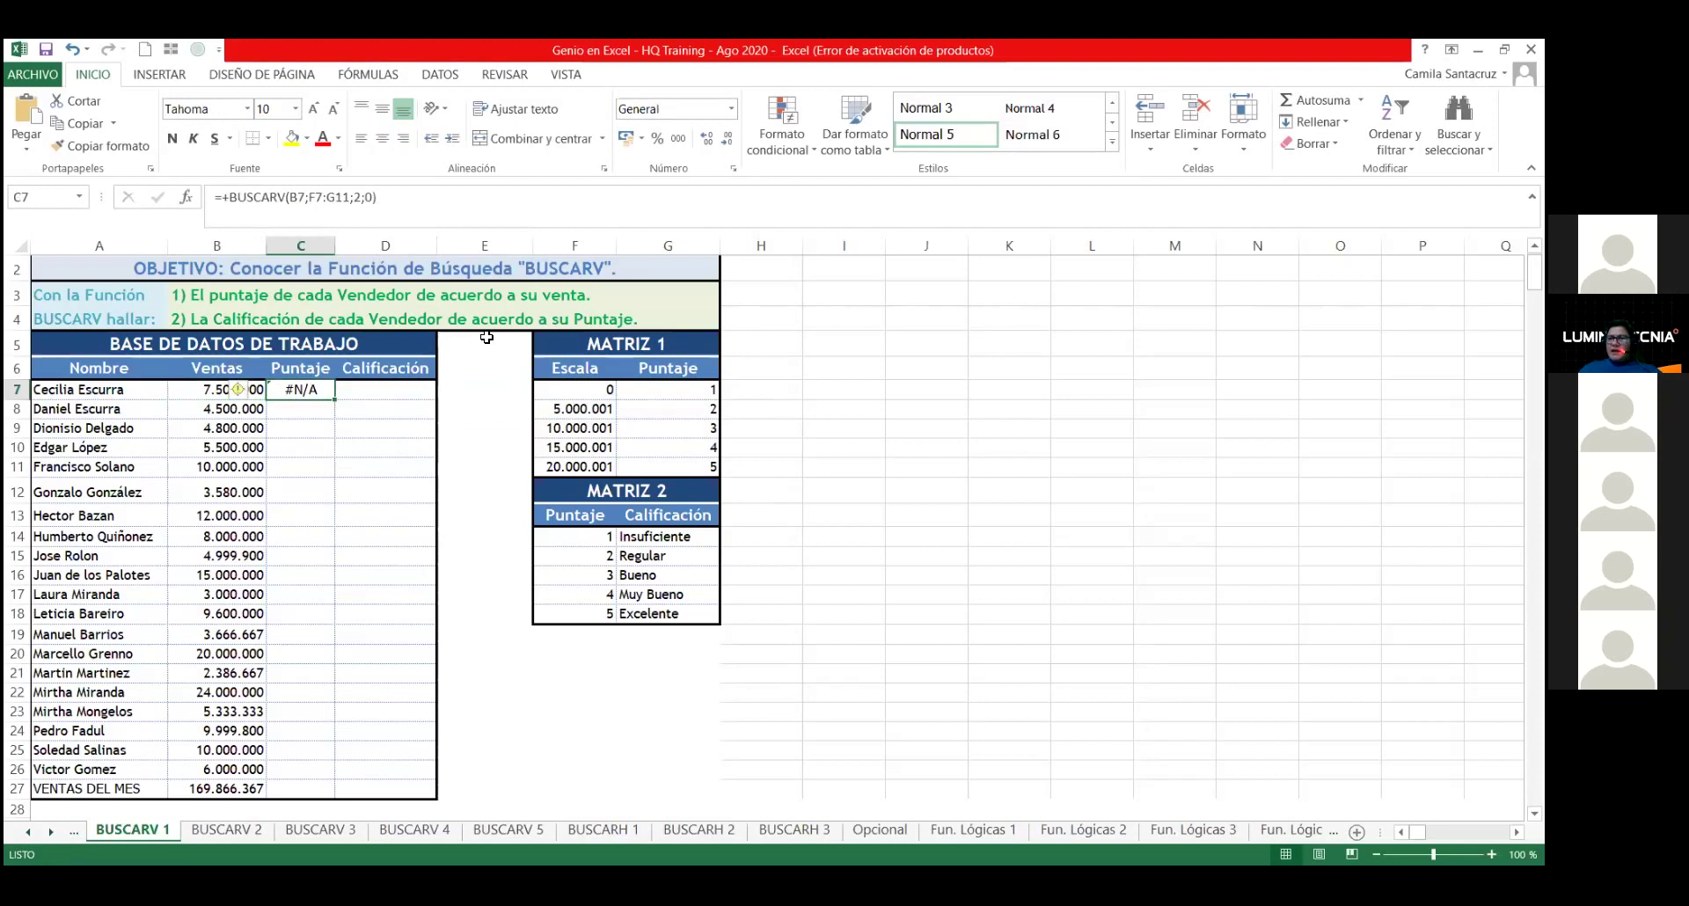
key(Left)
key(Right)
key(F2)
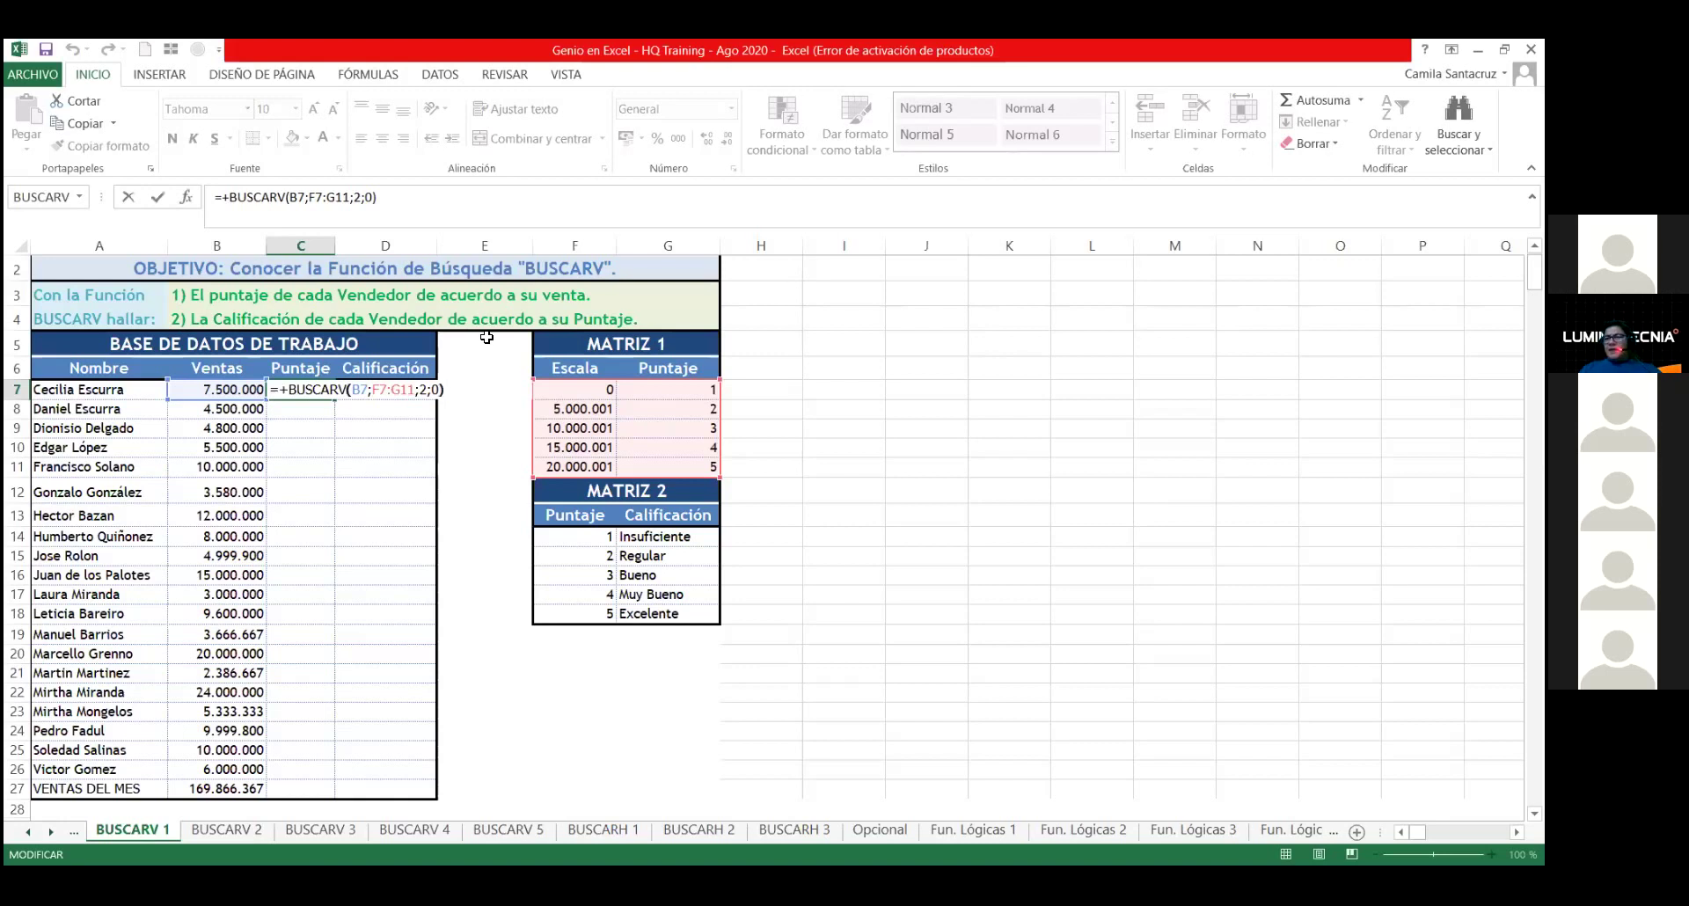
Step: Change C7's last BUSCARV argument from 0 to 1, giving =+BUSCARV(B7;F7:G11;2;1)
key(BackSpace)
text(1)
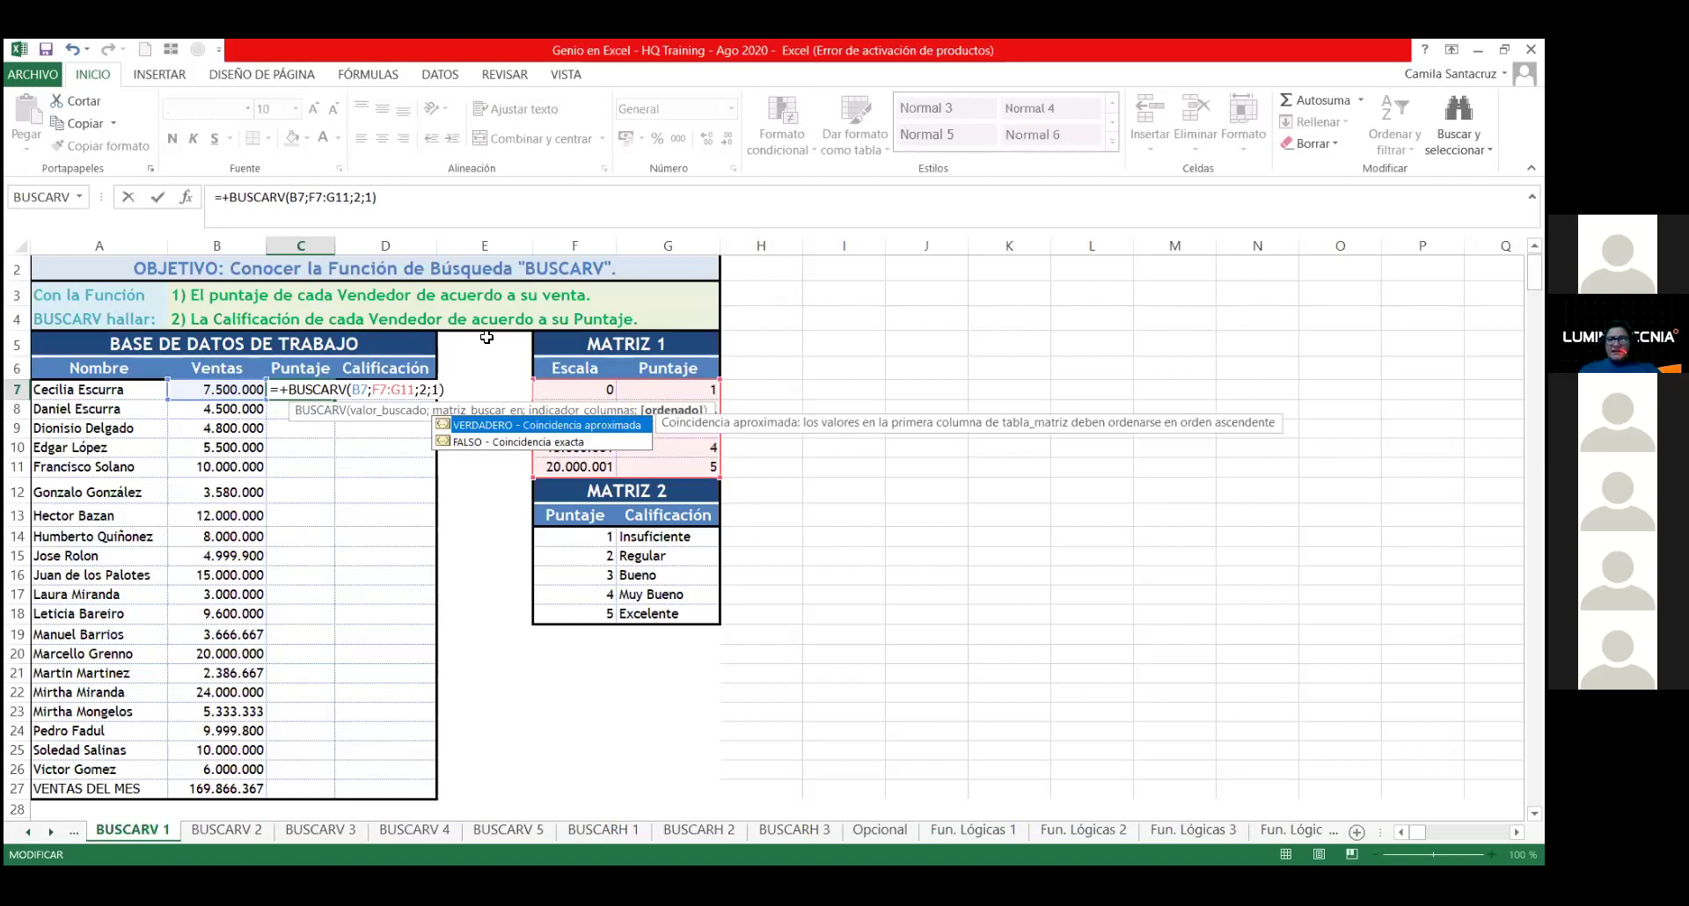
key(Return)
key(Up)
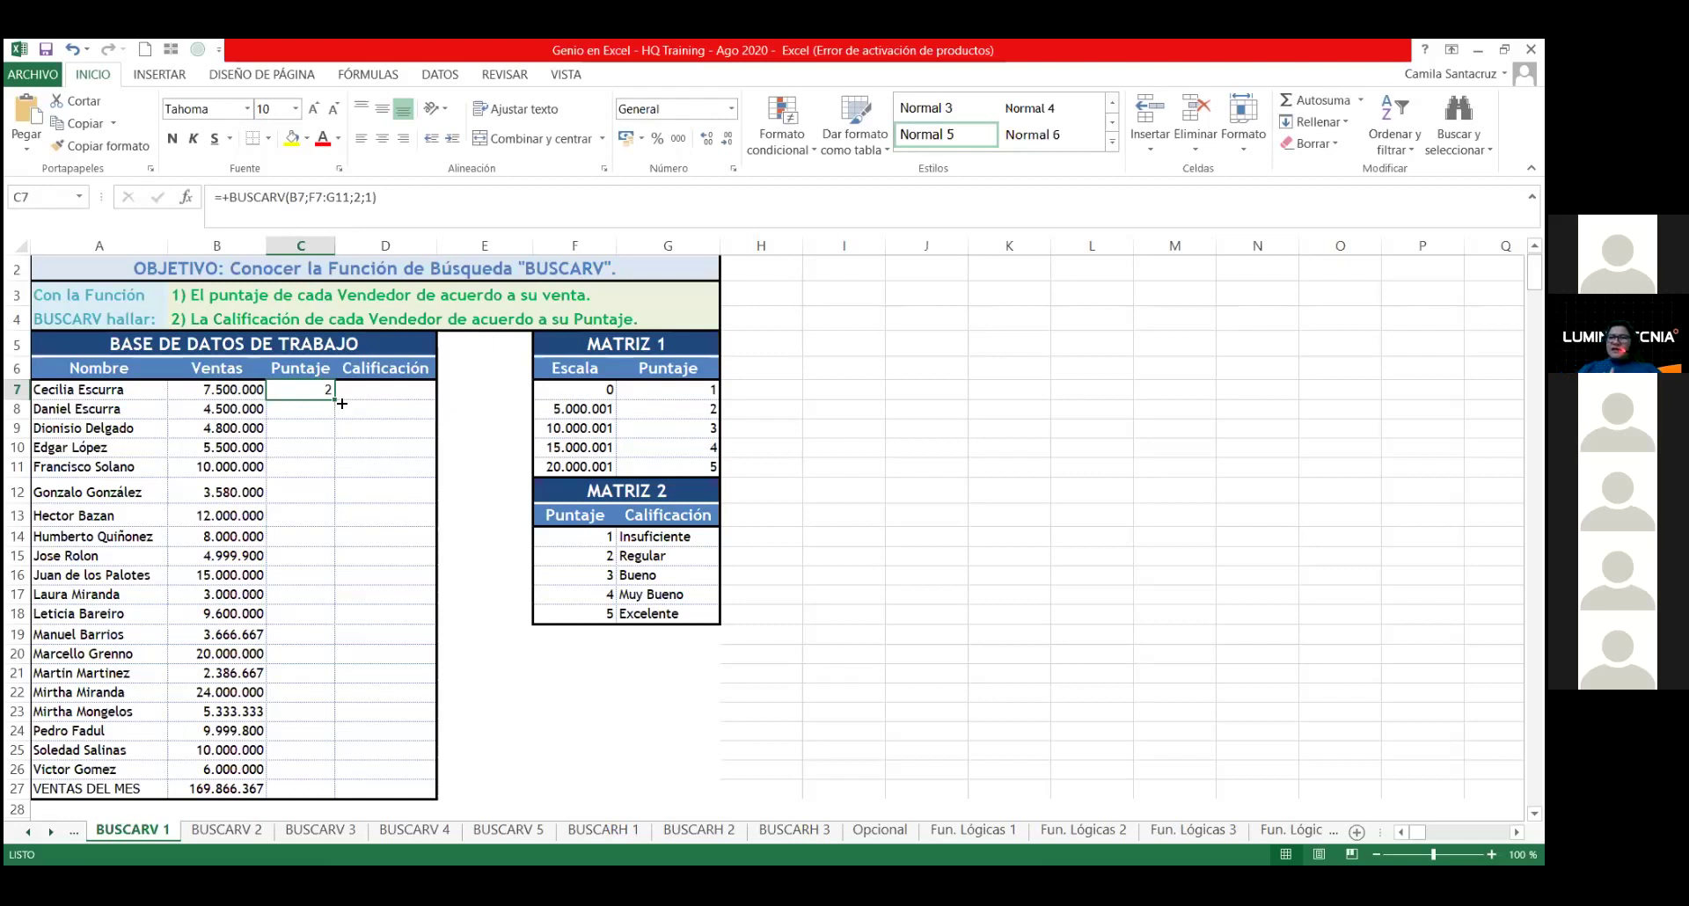
drag(341, 403, 334, 779)
scroll(334, 567, down, 1)
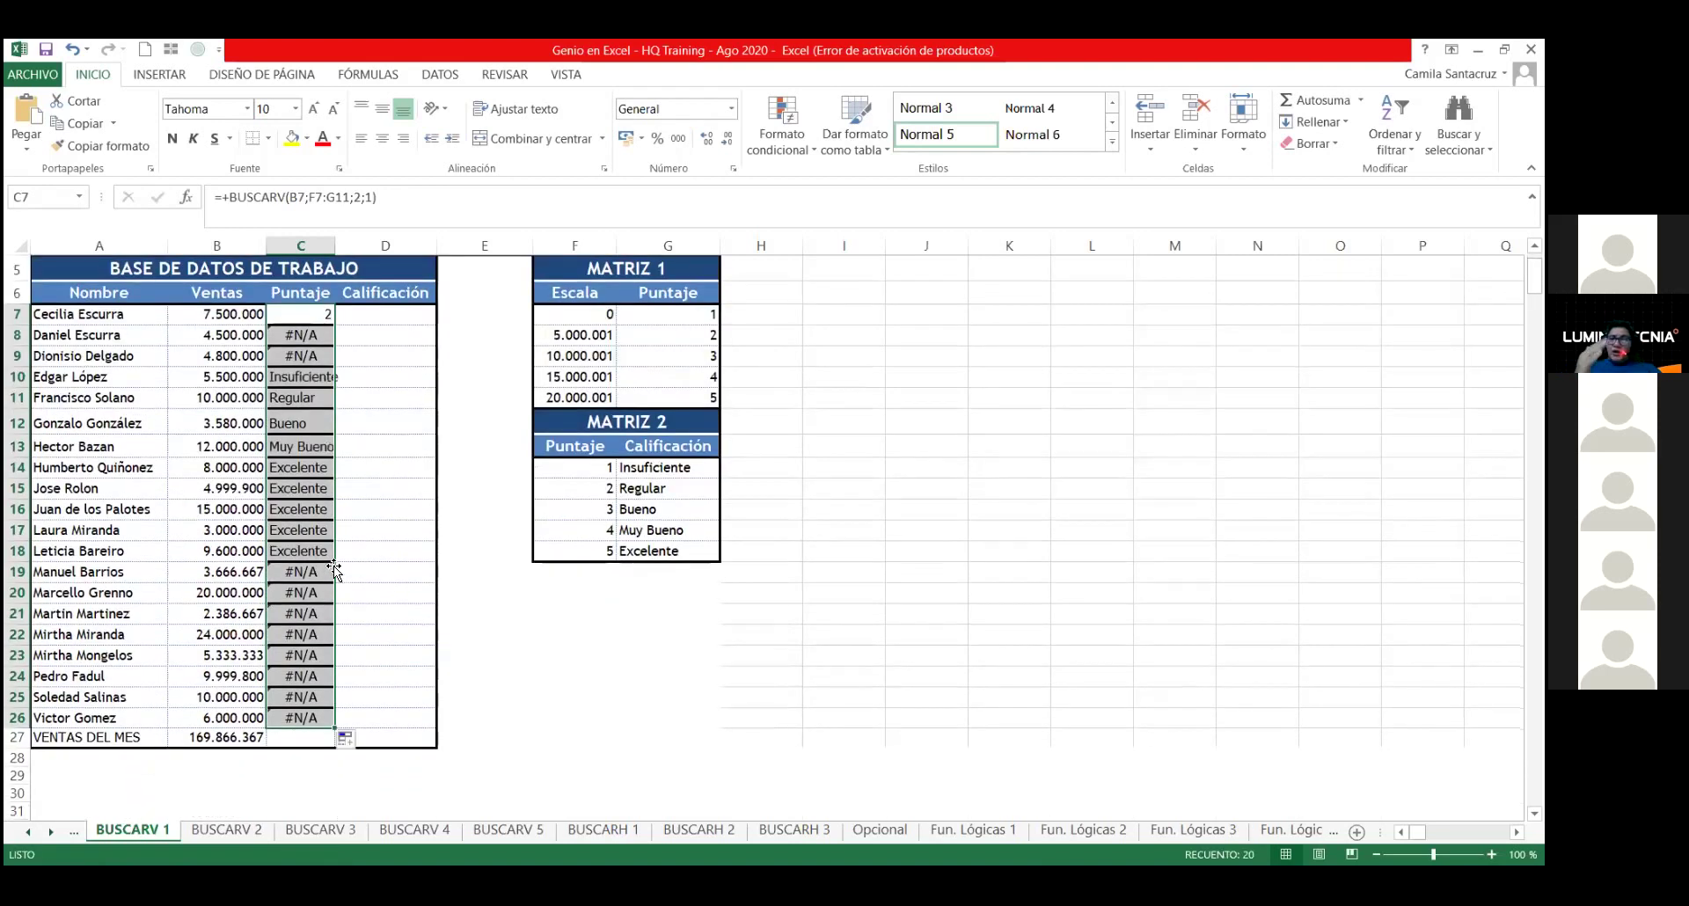
key(ctrl+z)
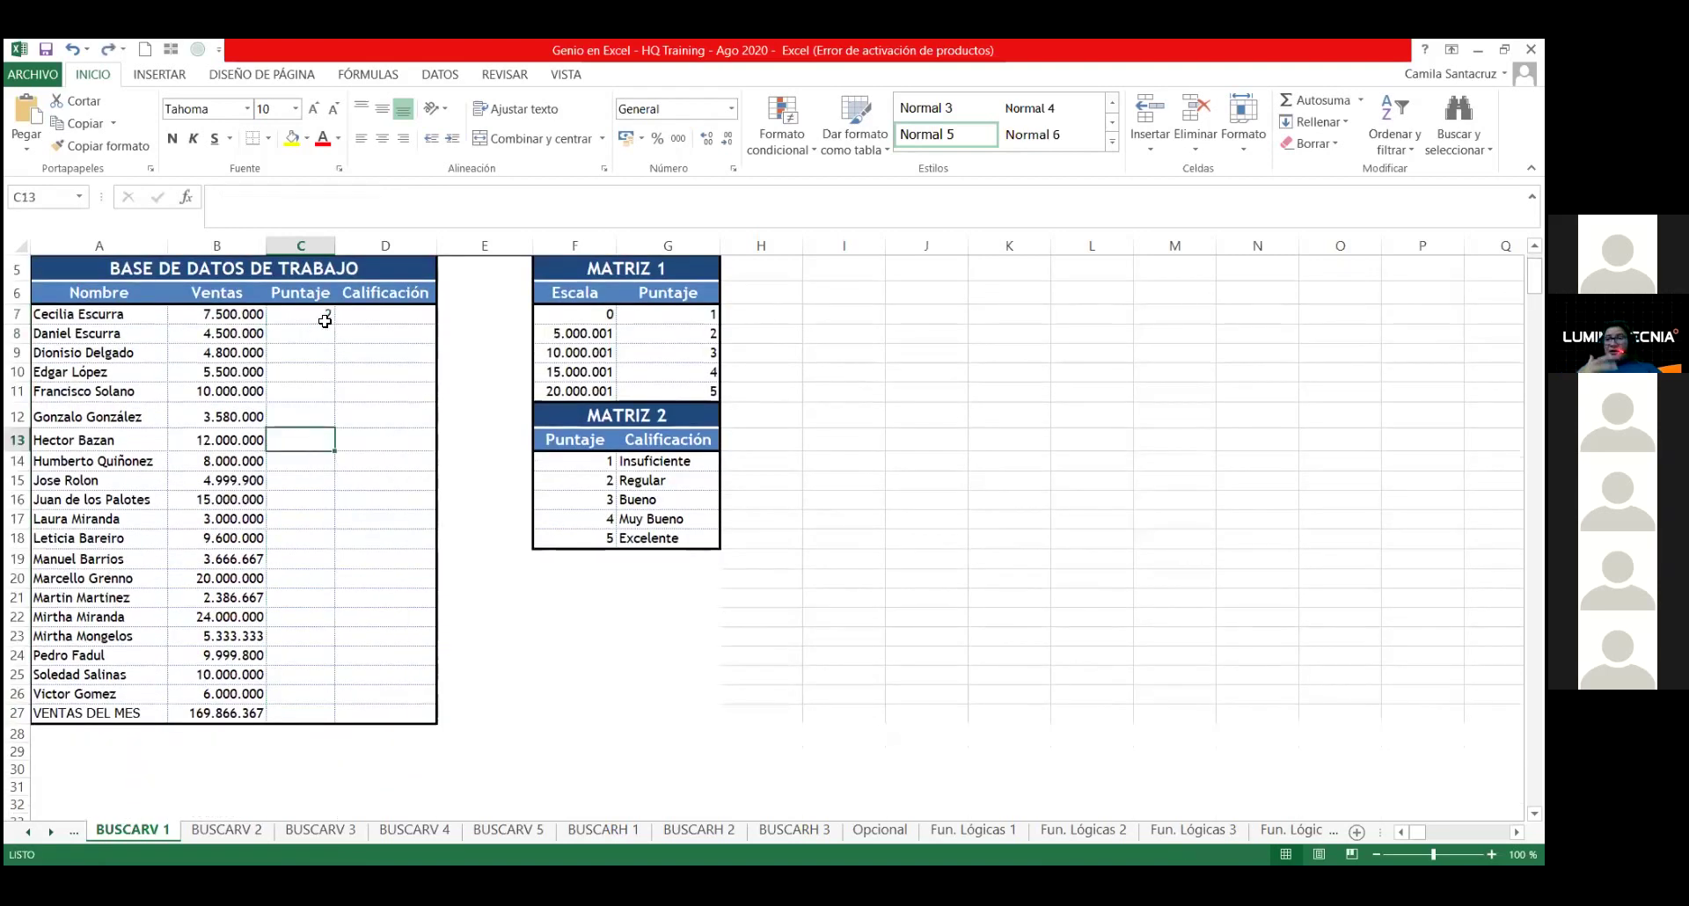
click(322, 317)
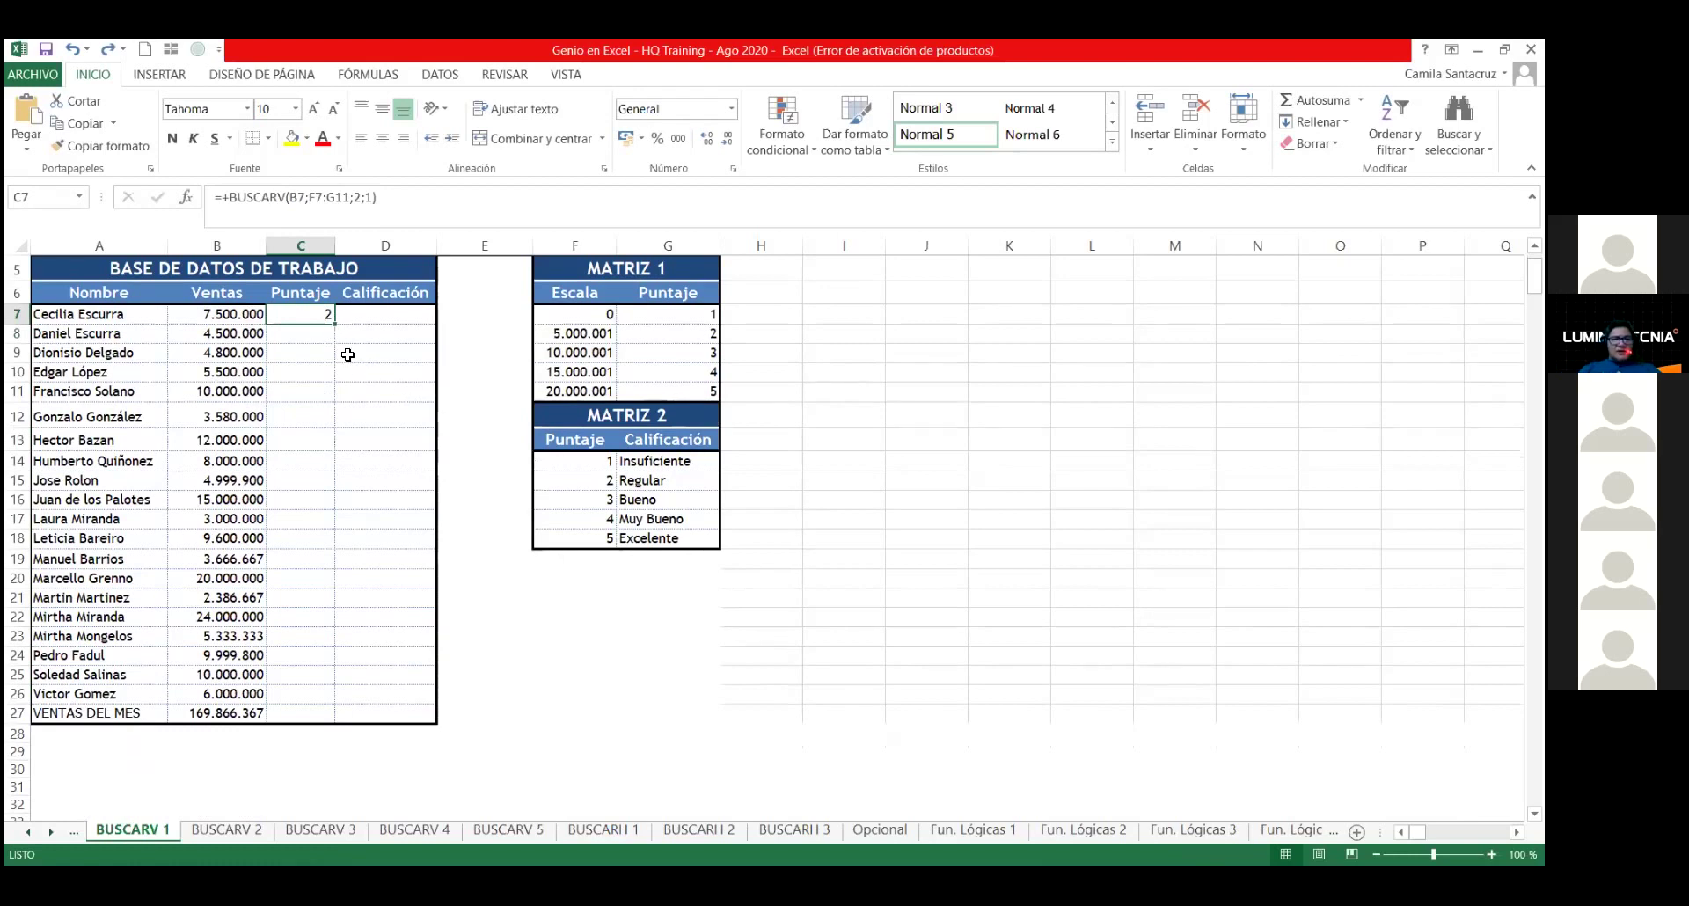
key(F2)
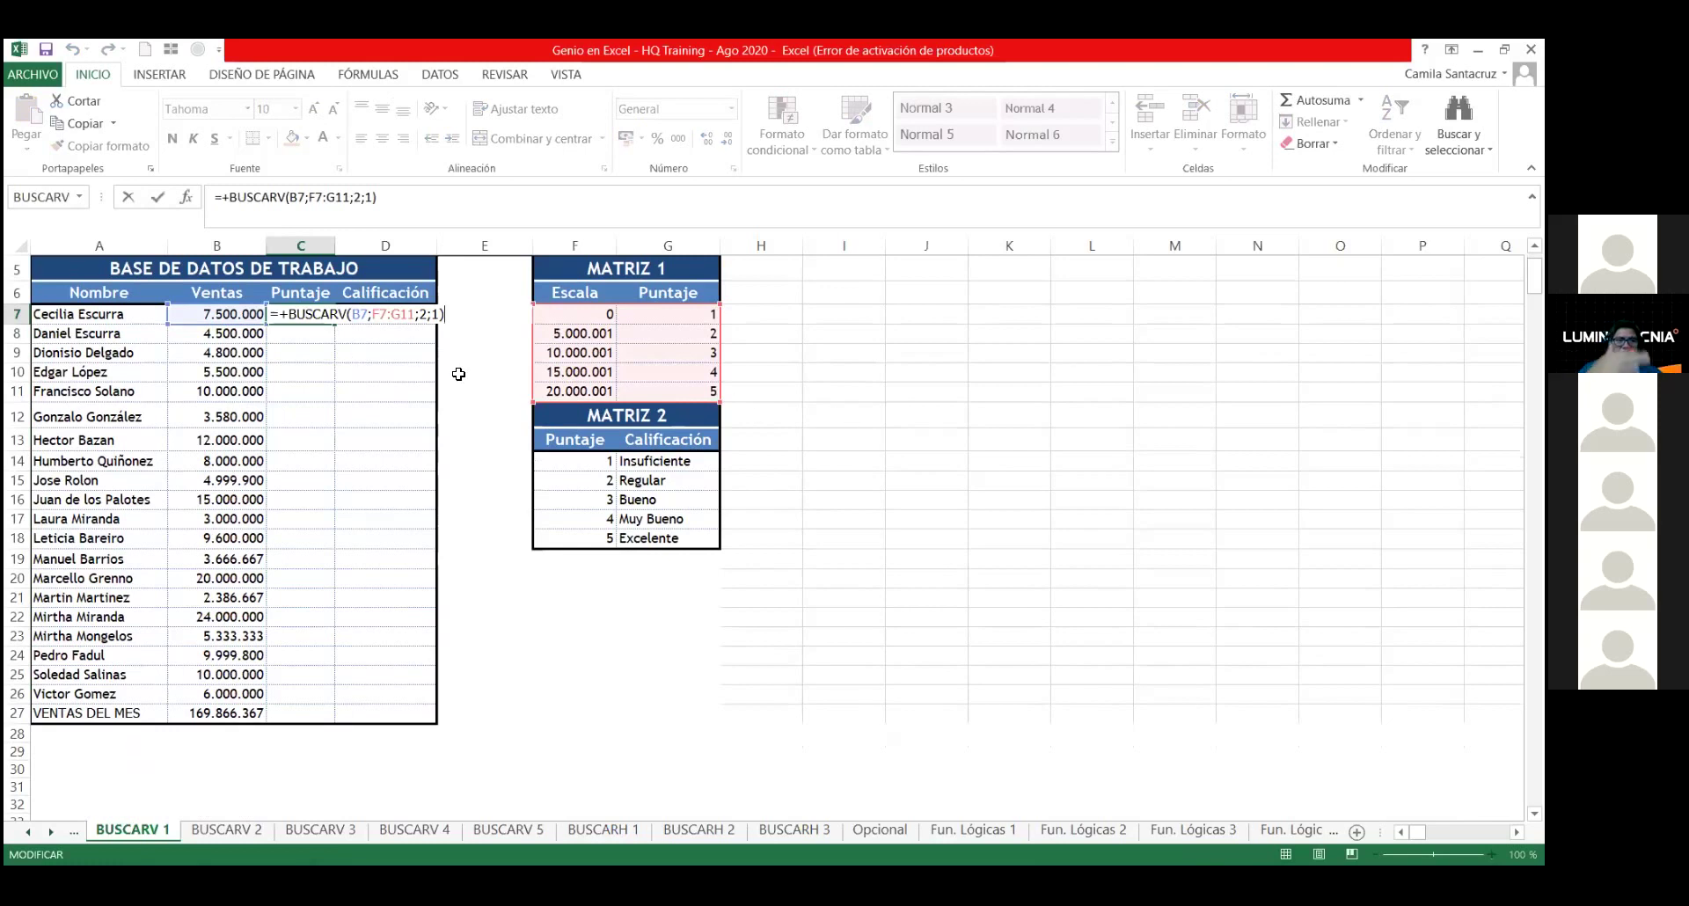
Step: Fill C7's Puntaje formula down to C26
click(398, 365)
click(324, 317)
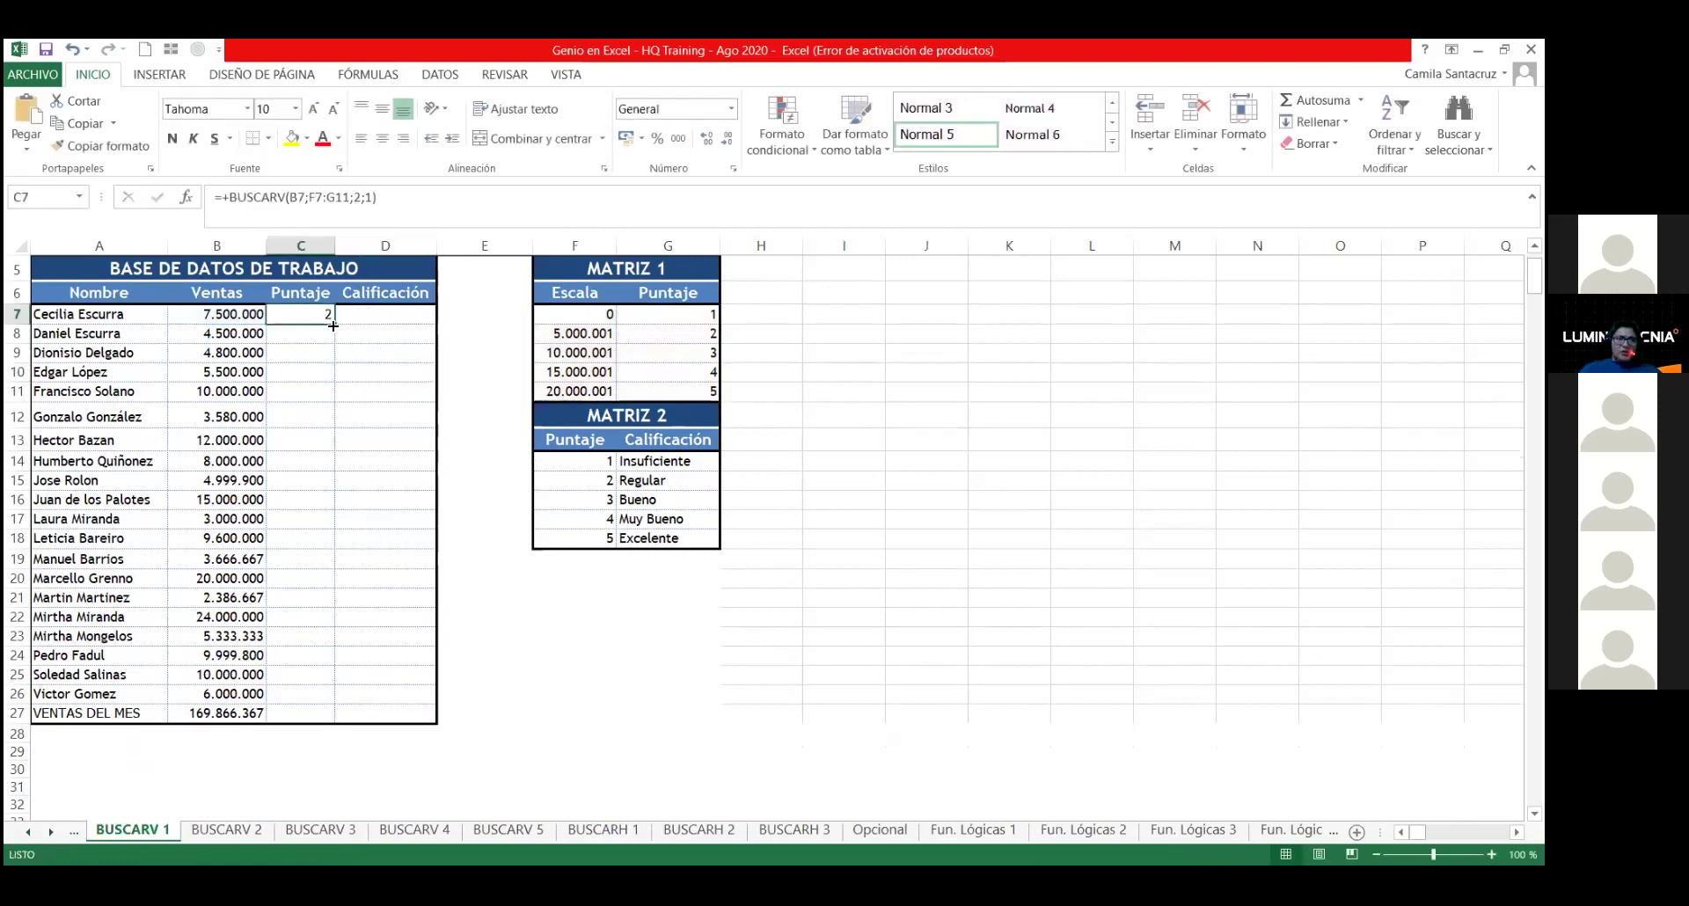
double_click(333, 324)
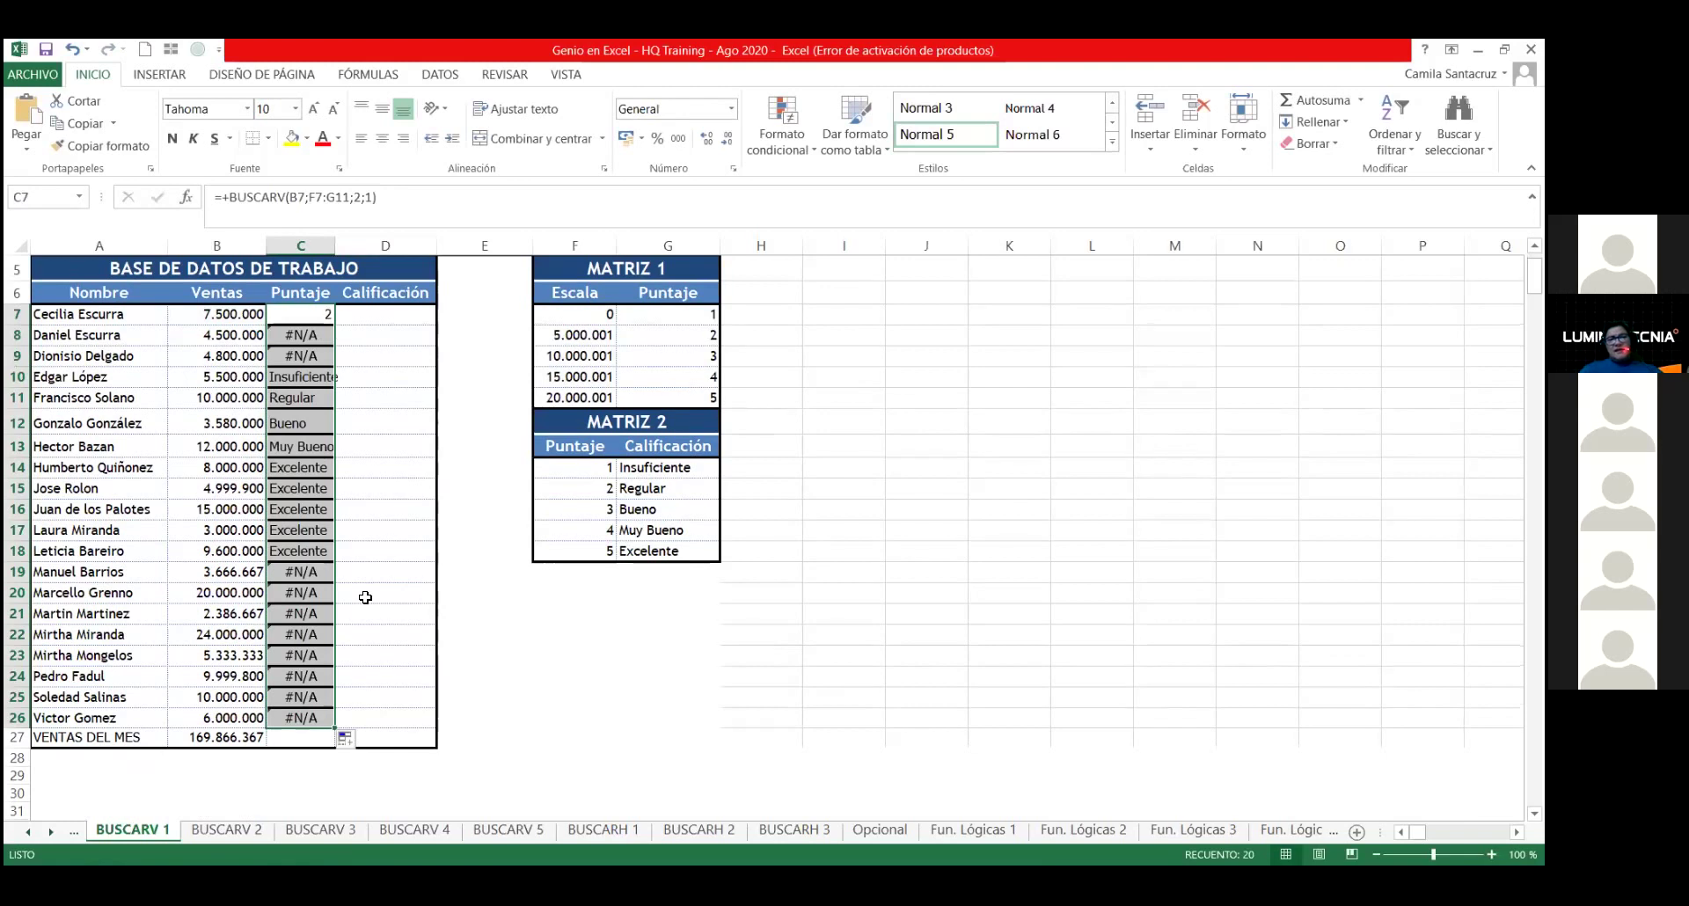
click(356, 539)
Step: Inspect C10 and C8 to see their lookup ranges shifted, e.g. F8:G12 in C8
click(303, 377)
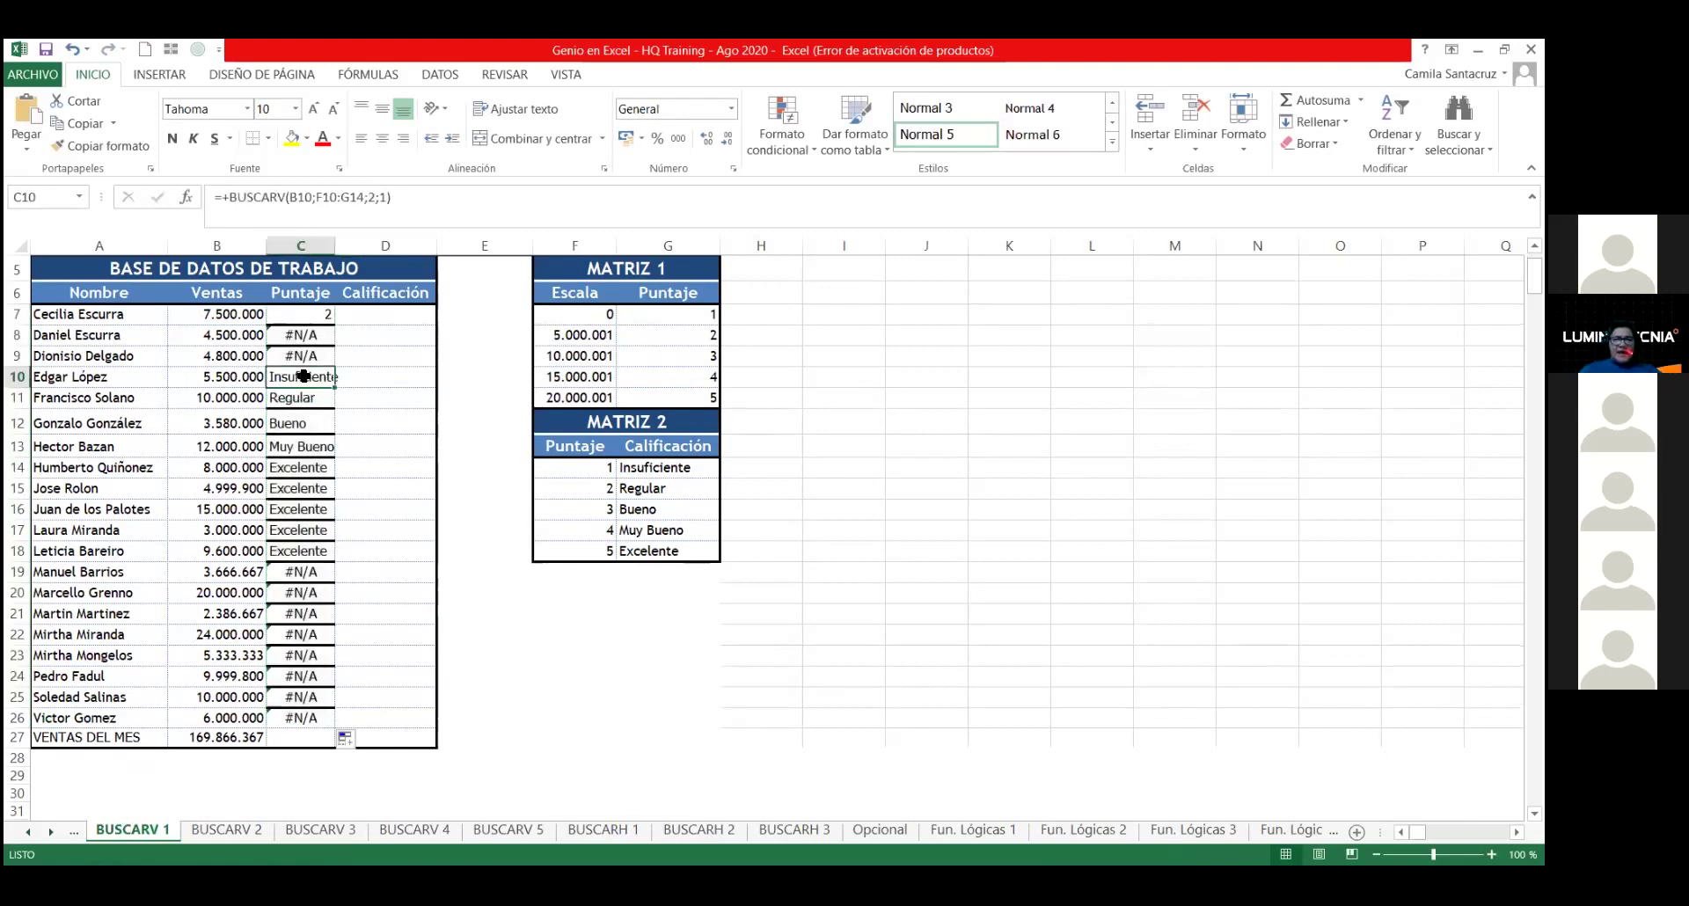
double_click(304, 377)
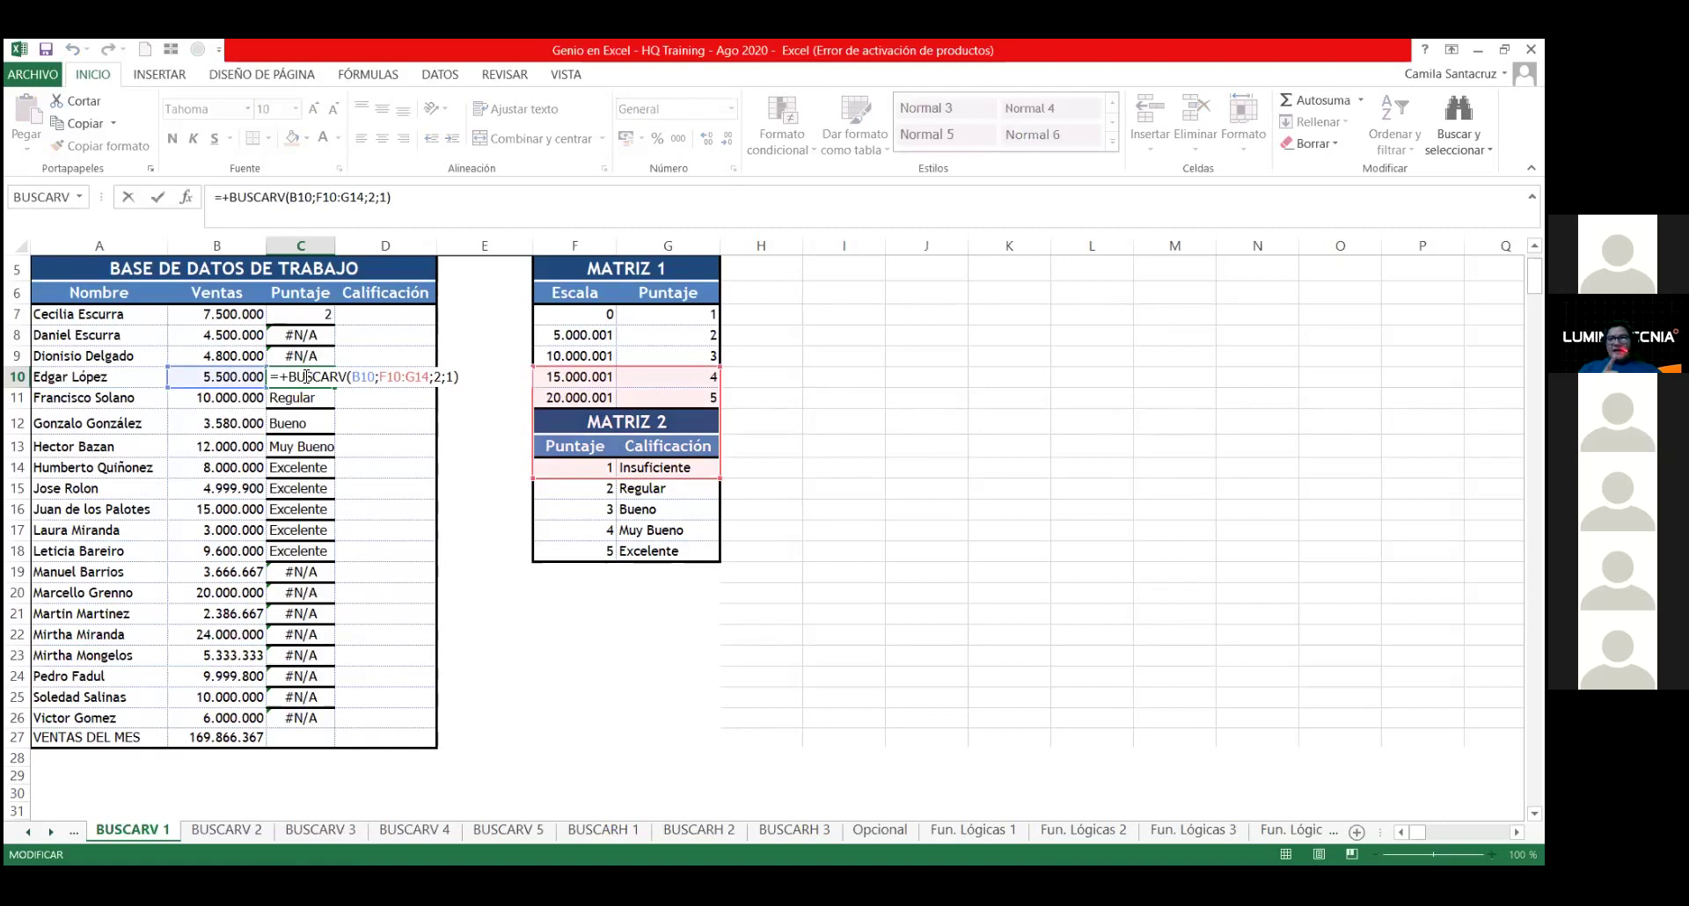
key(ctrl+Return)
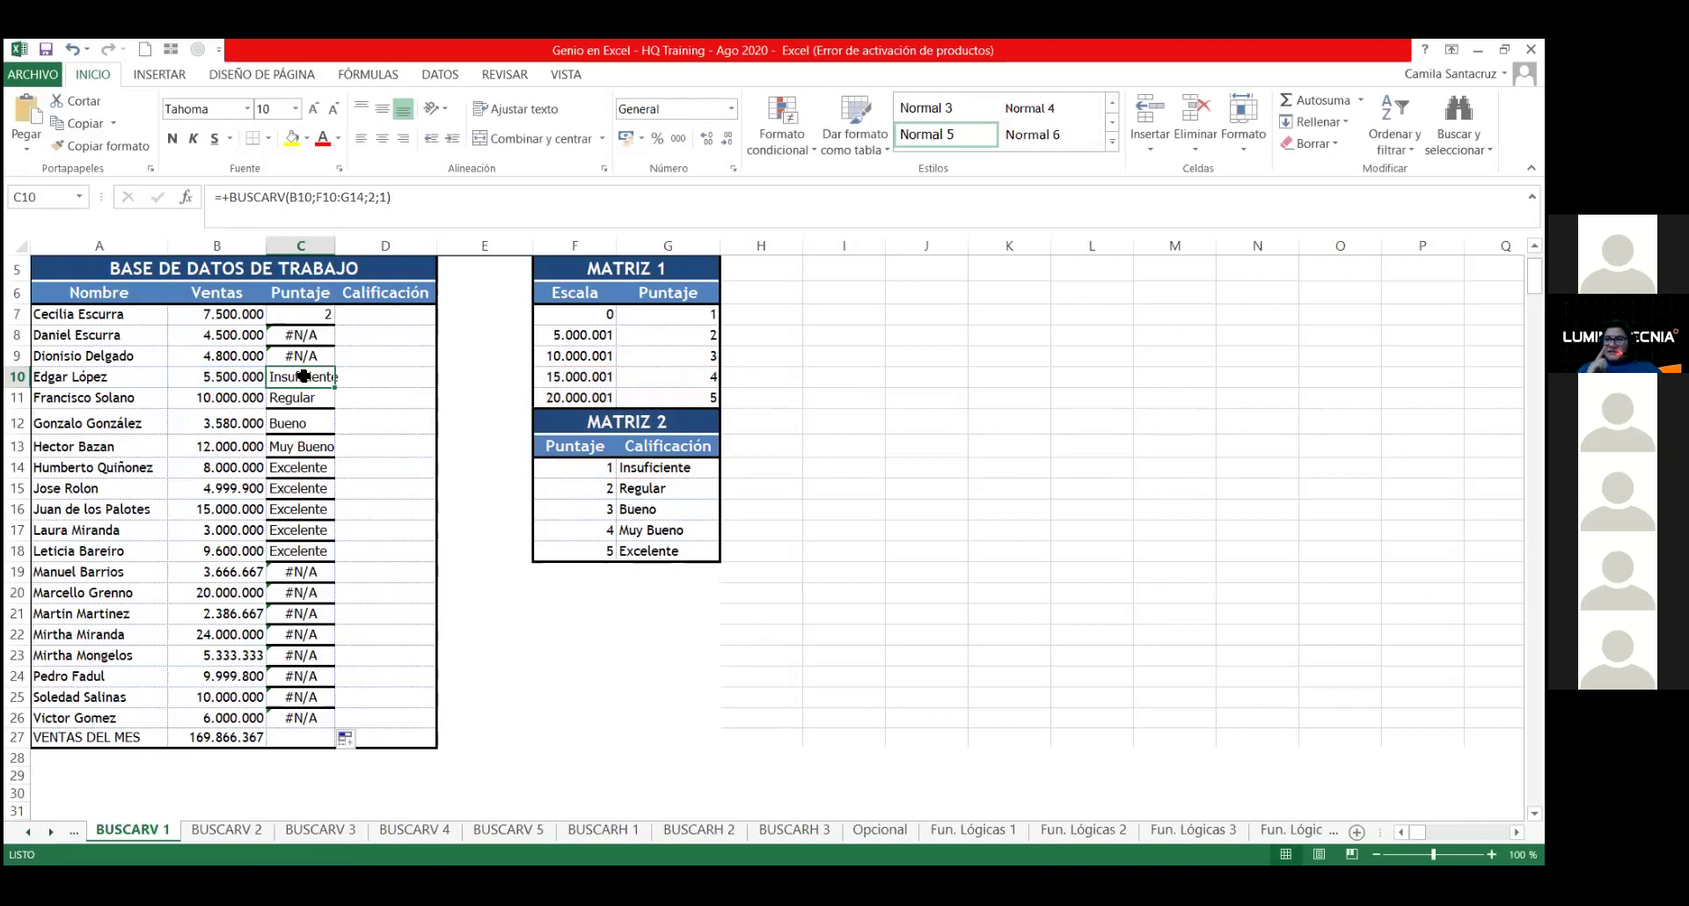
key(Up)
key(Up)
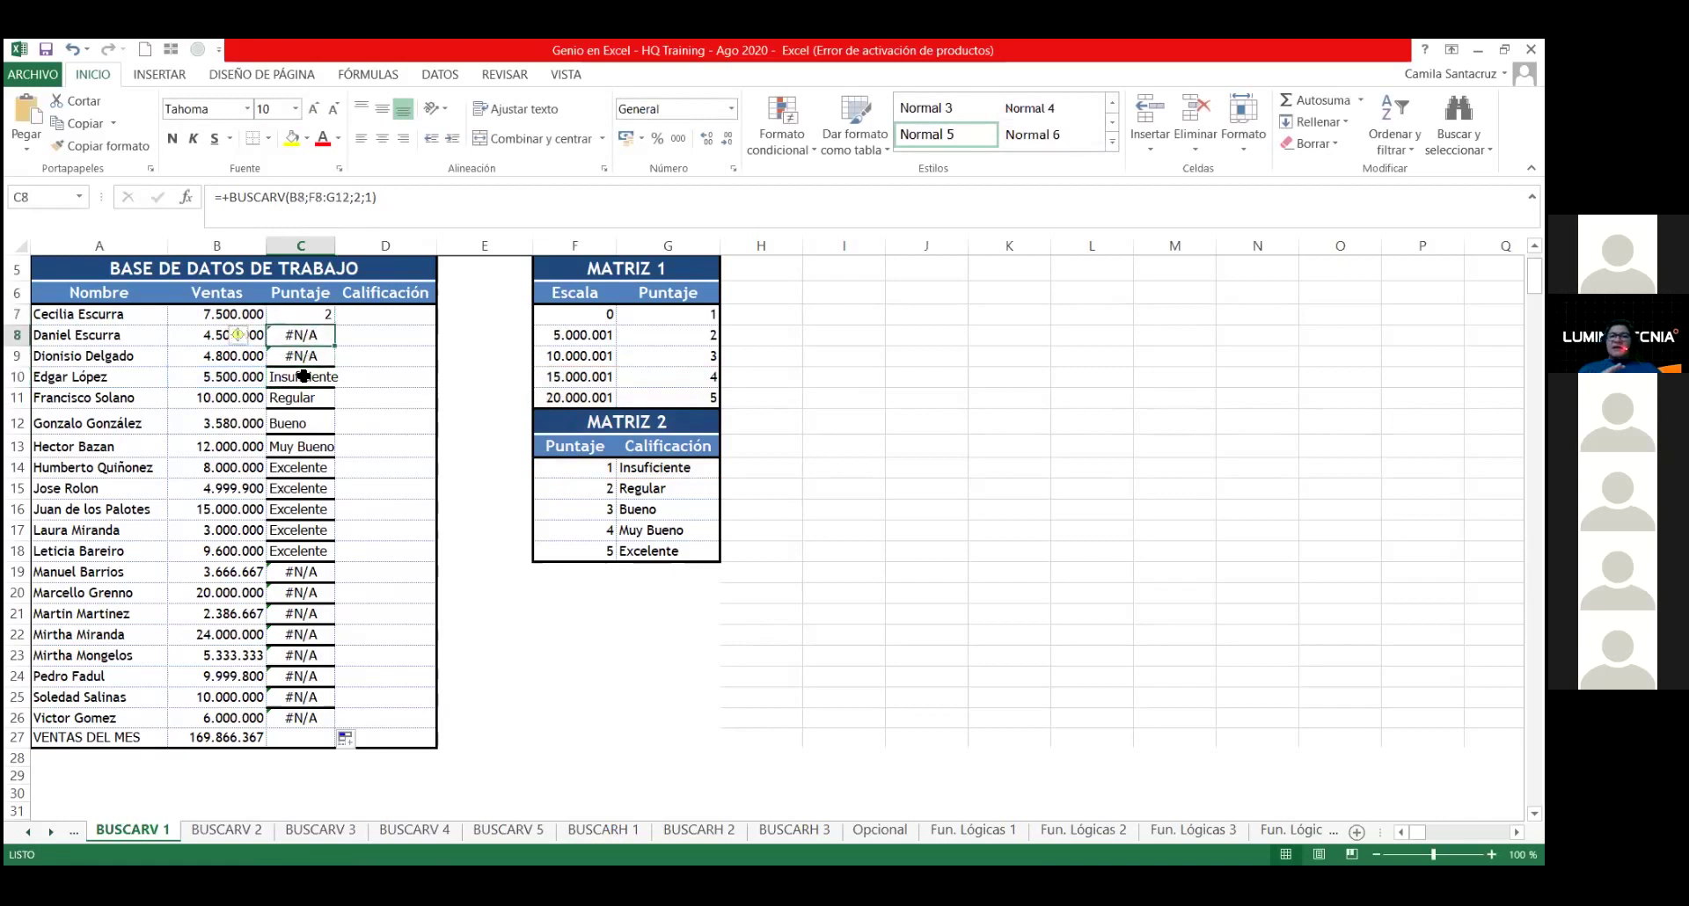
key(F2)
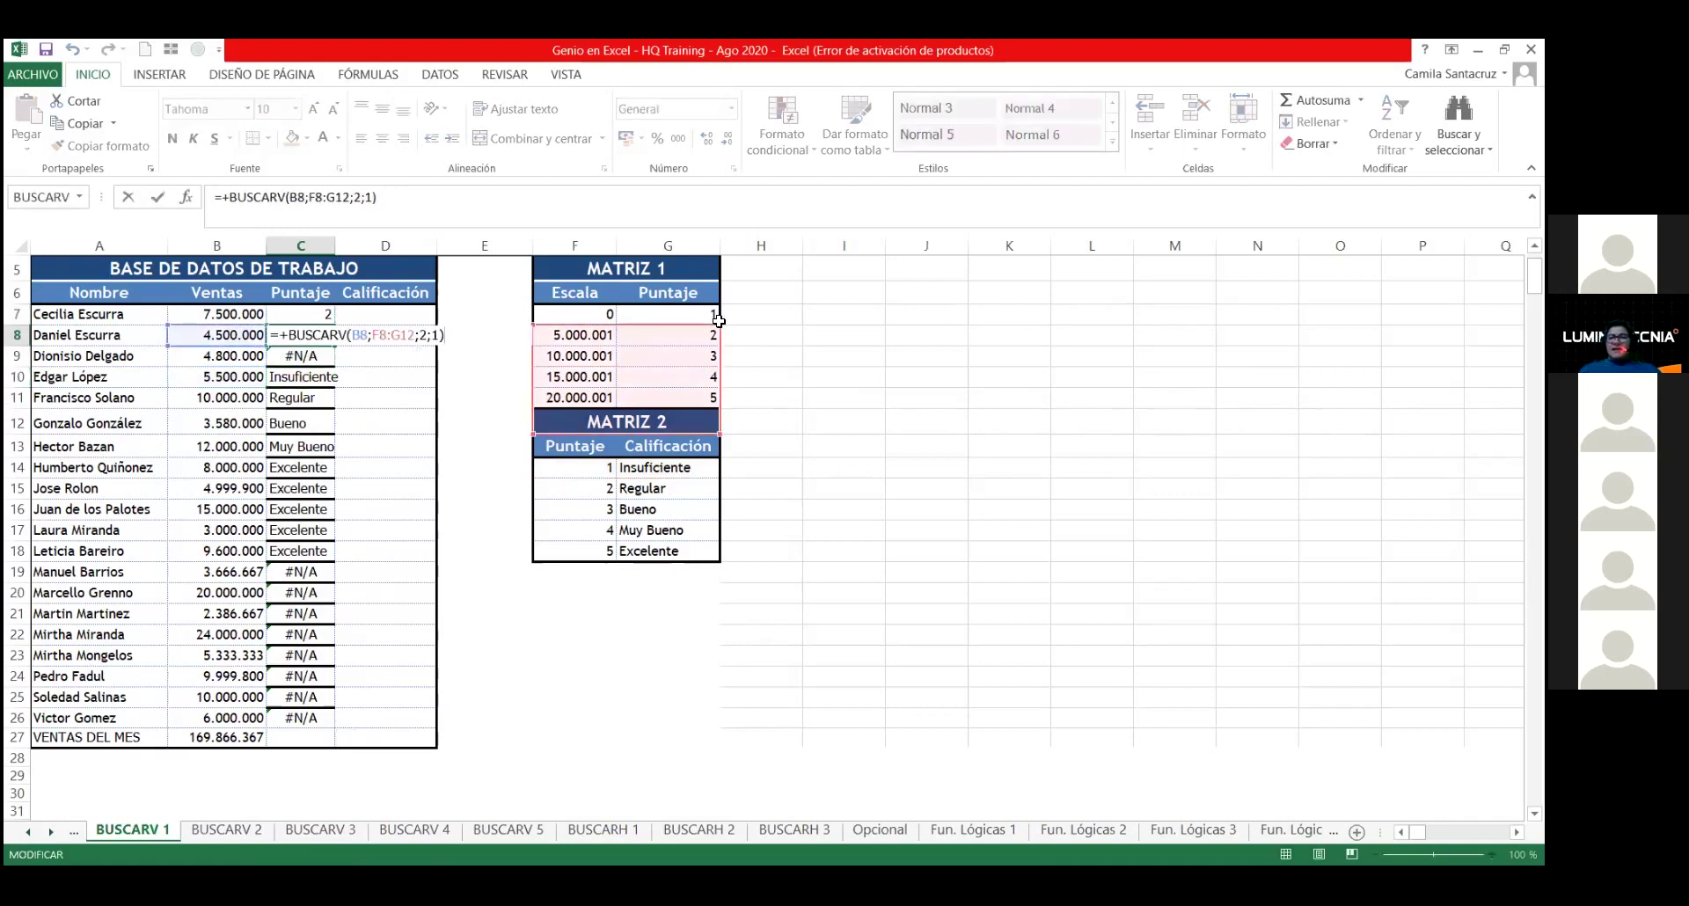
drag(708, 324, 709, 303)
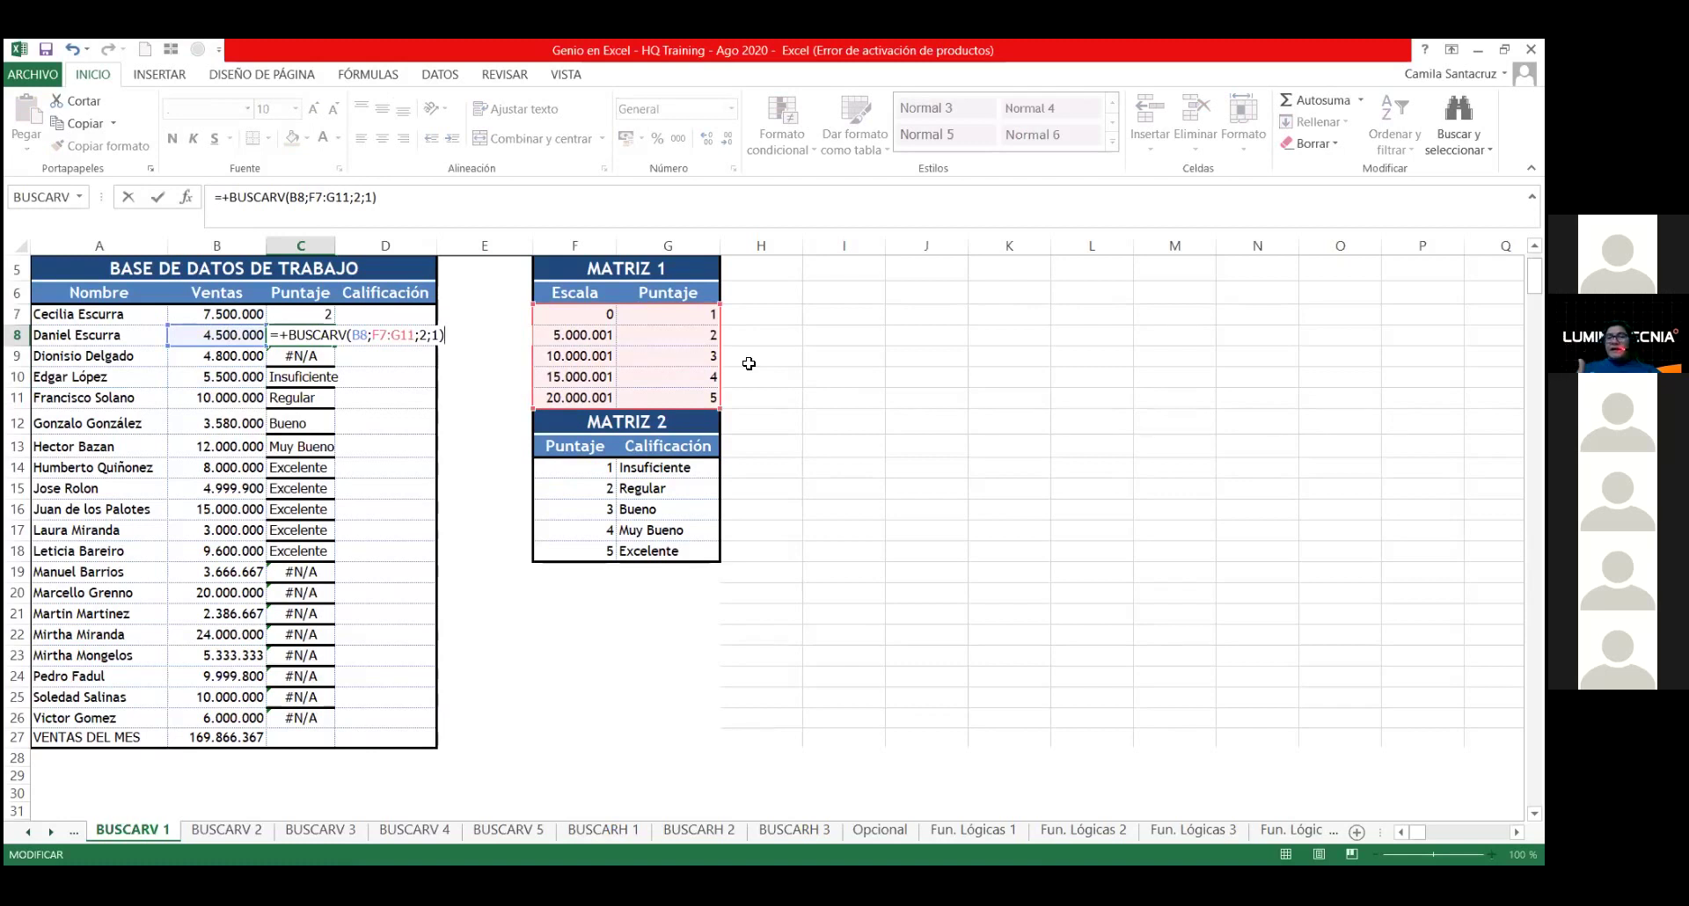
drag(627, 304, 626, 325)
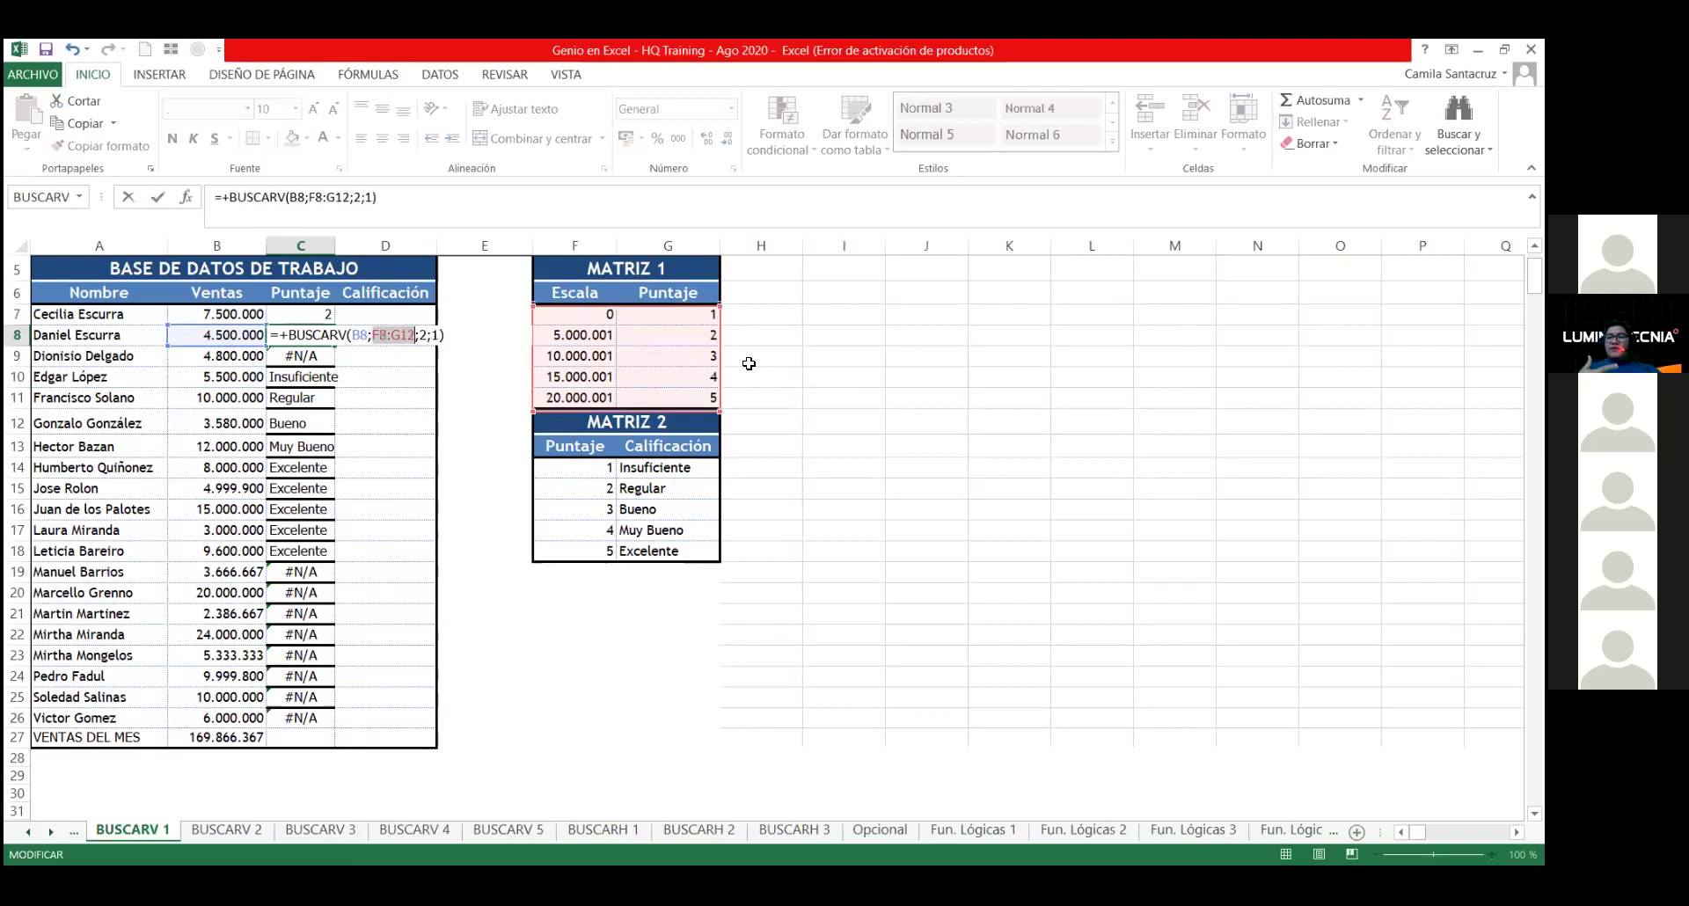
key(ctrl+z)
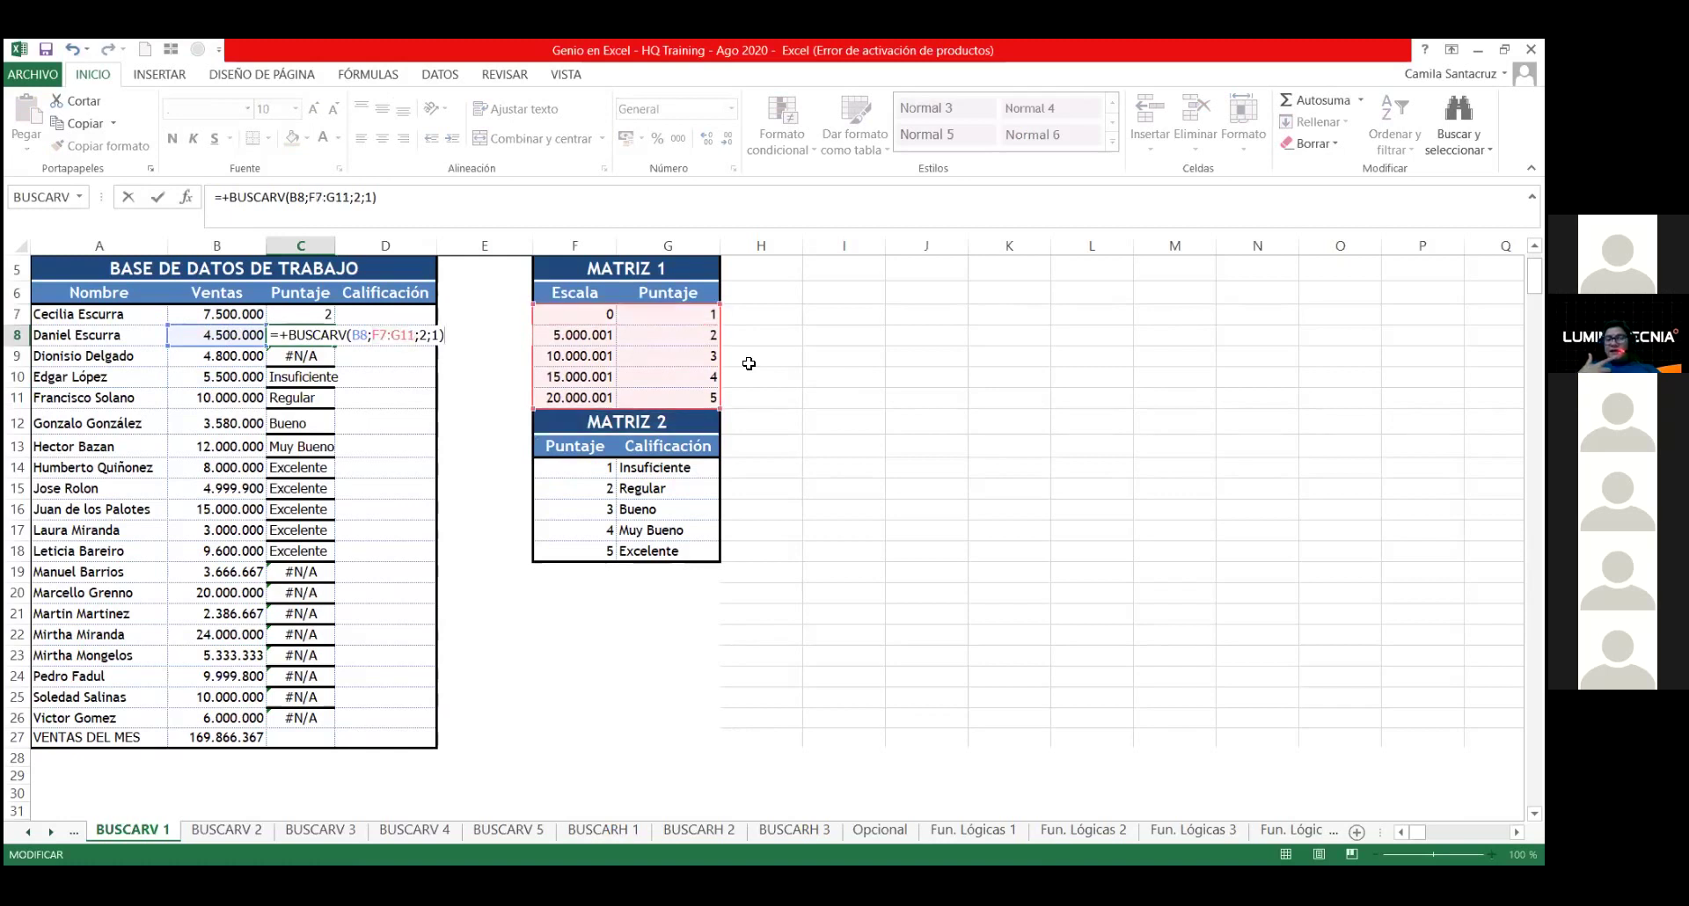
key(Escape)
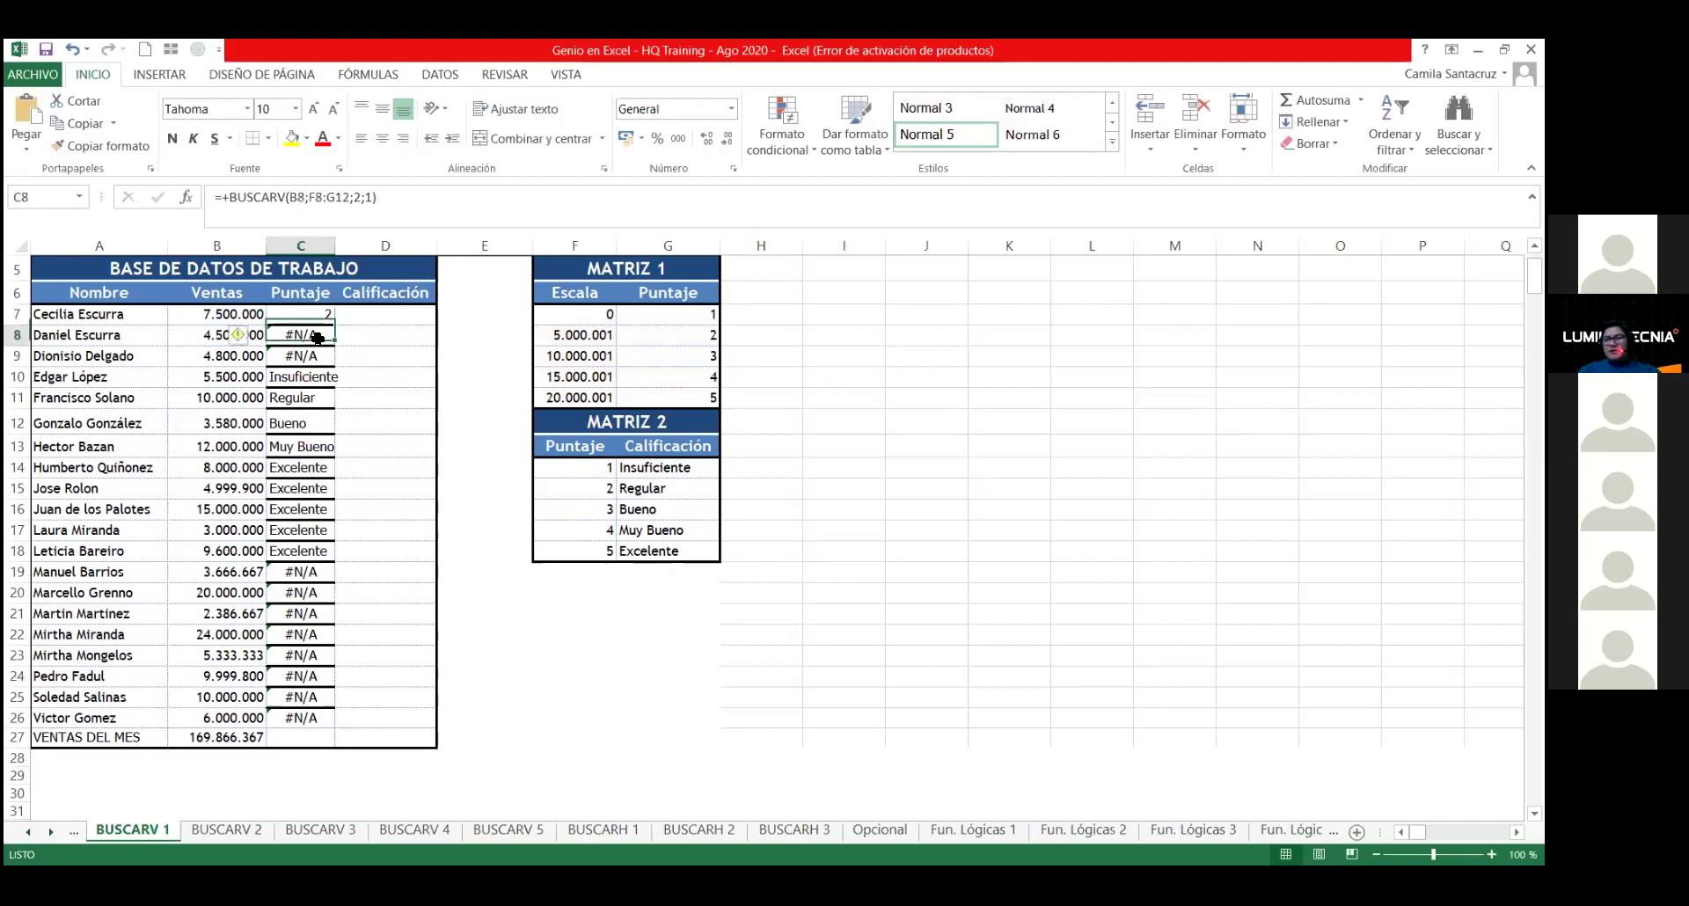
Step: Look at C8's formula, then open C7's F7:G11 range and leave it unchanged
key(F3)
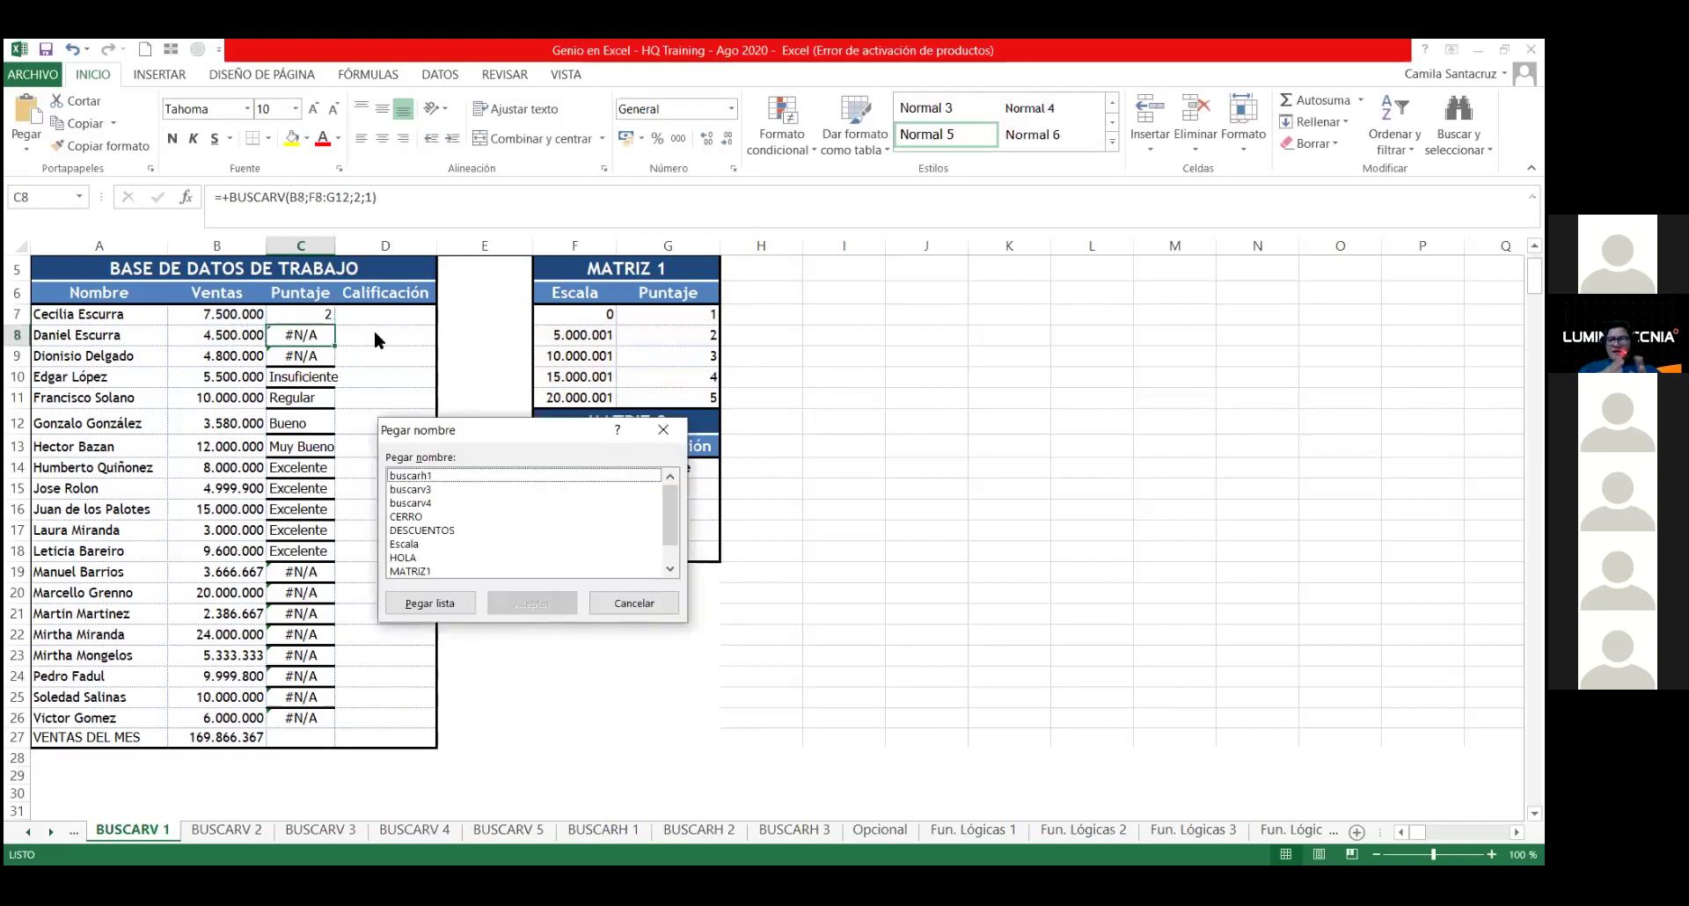
key(Escape)
key(F2)
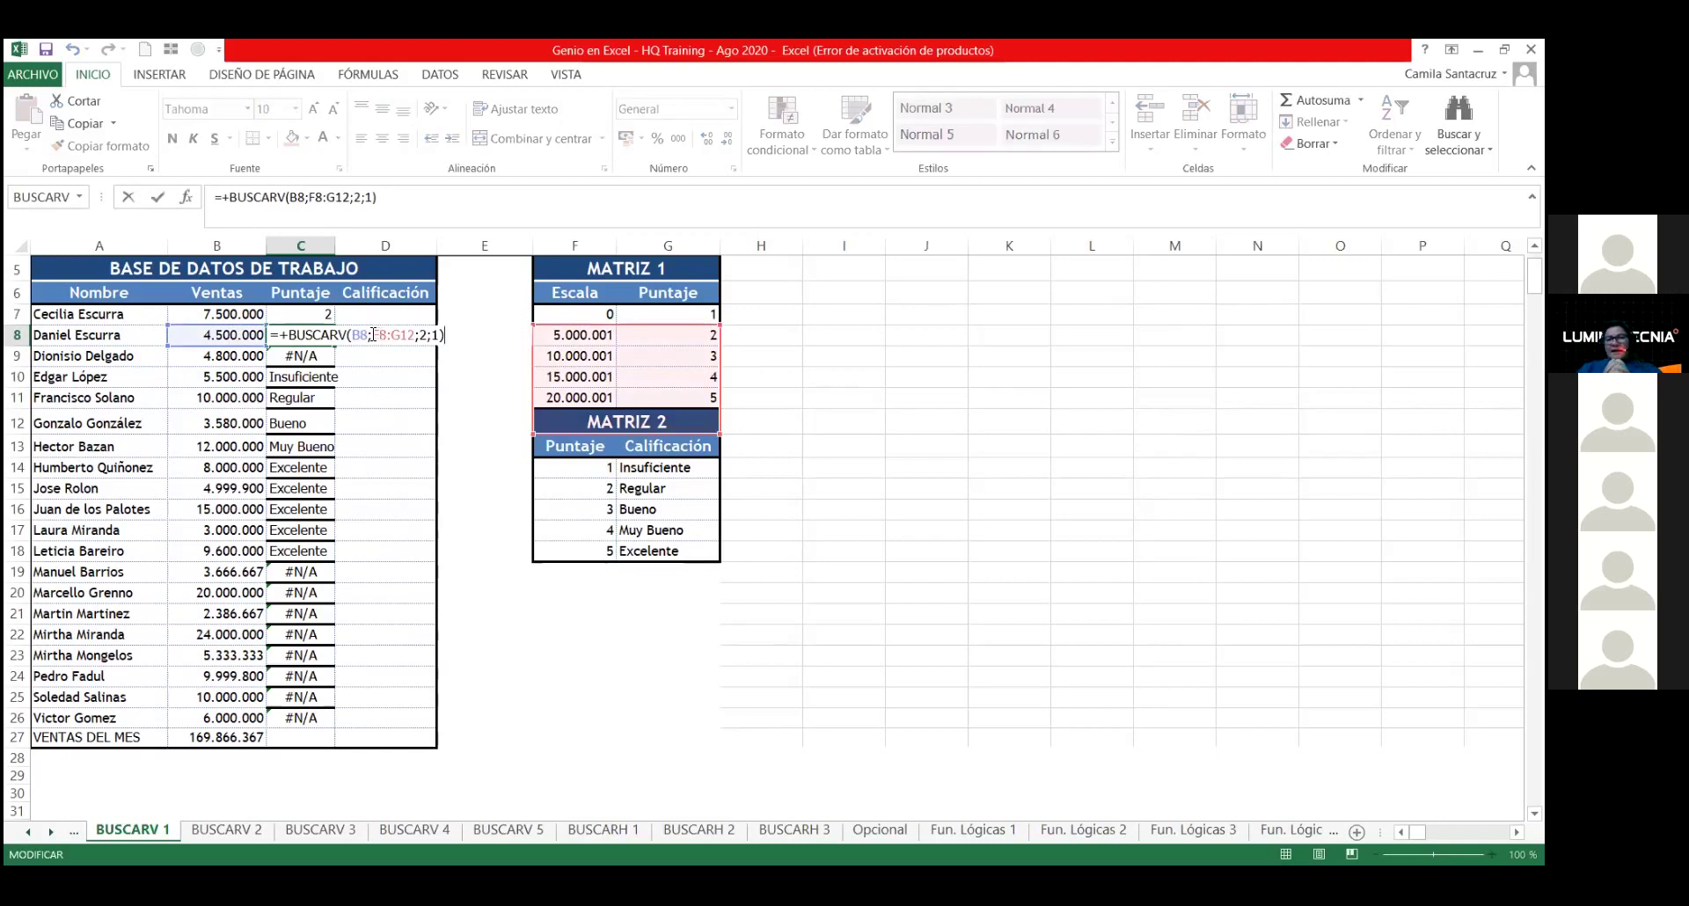
click(373, 335)
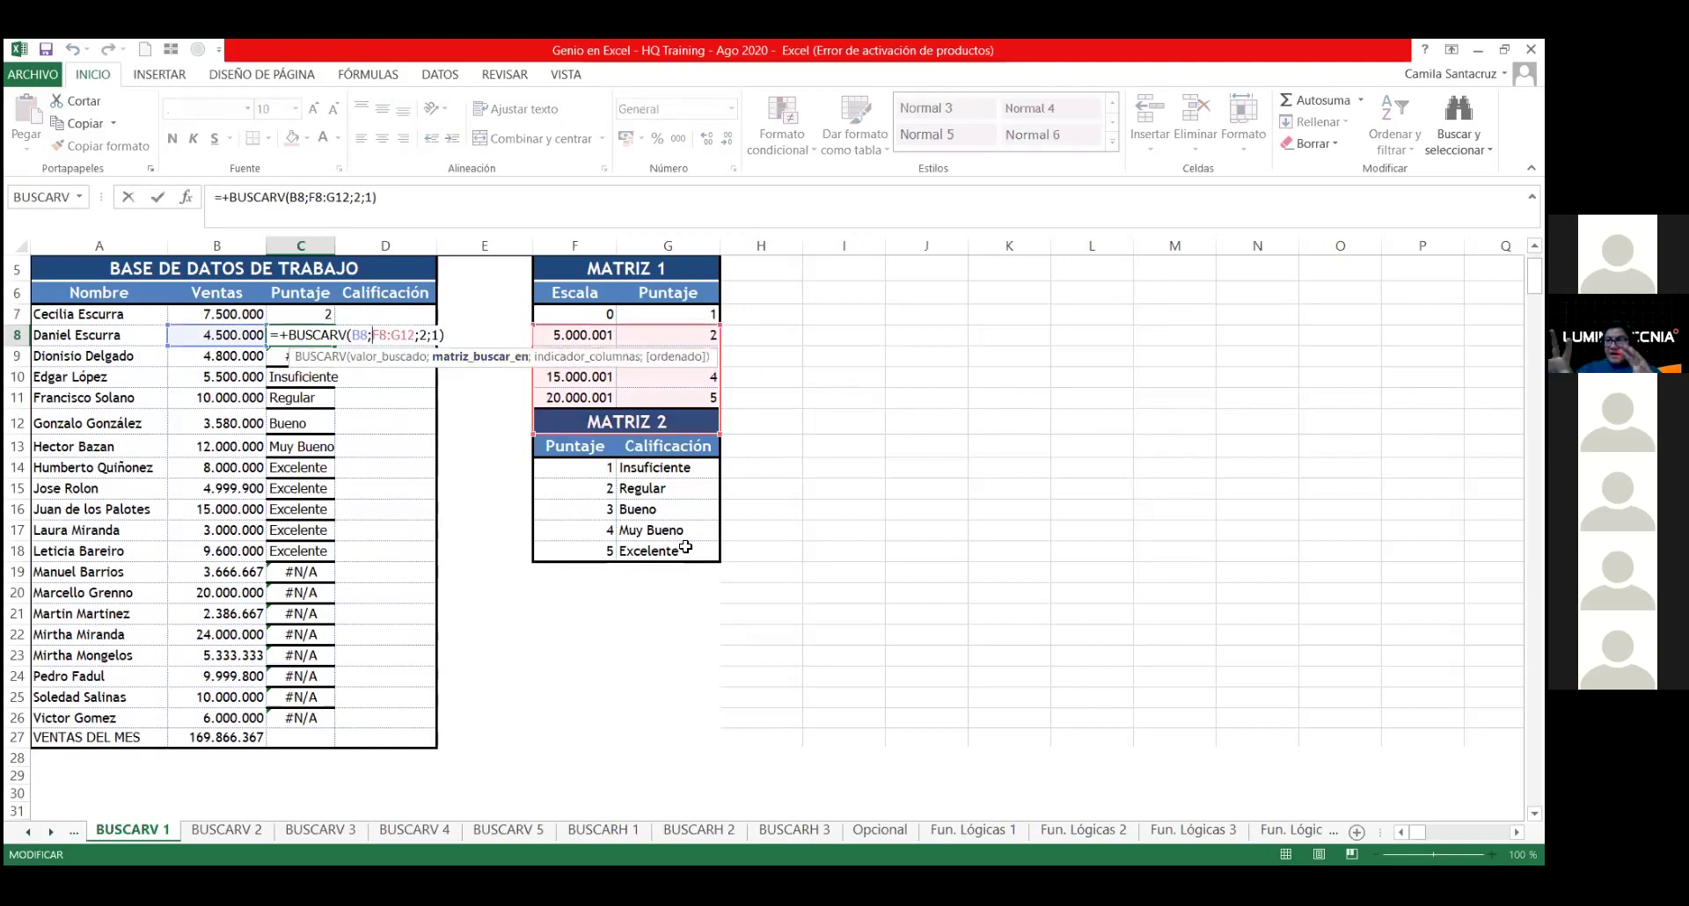
click(301, 314)
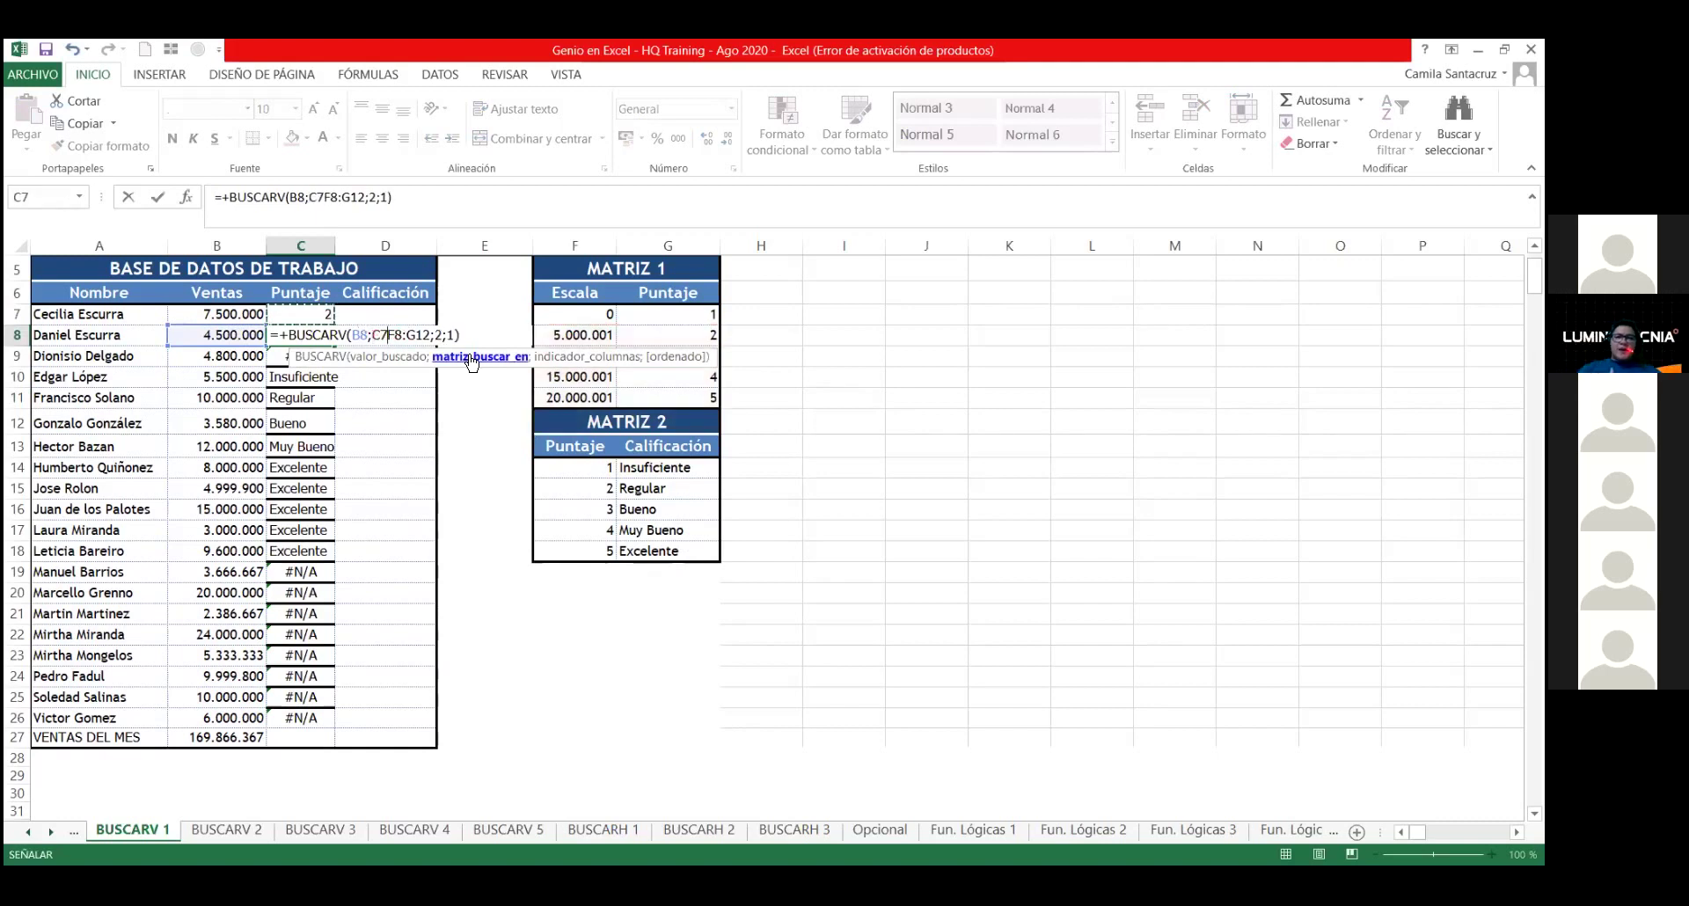
key(Escape)
click(309, 314)
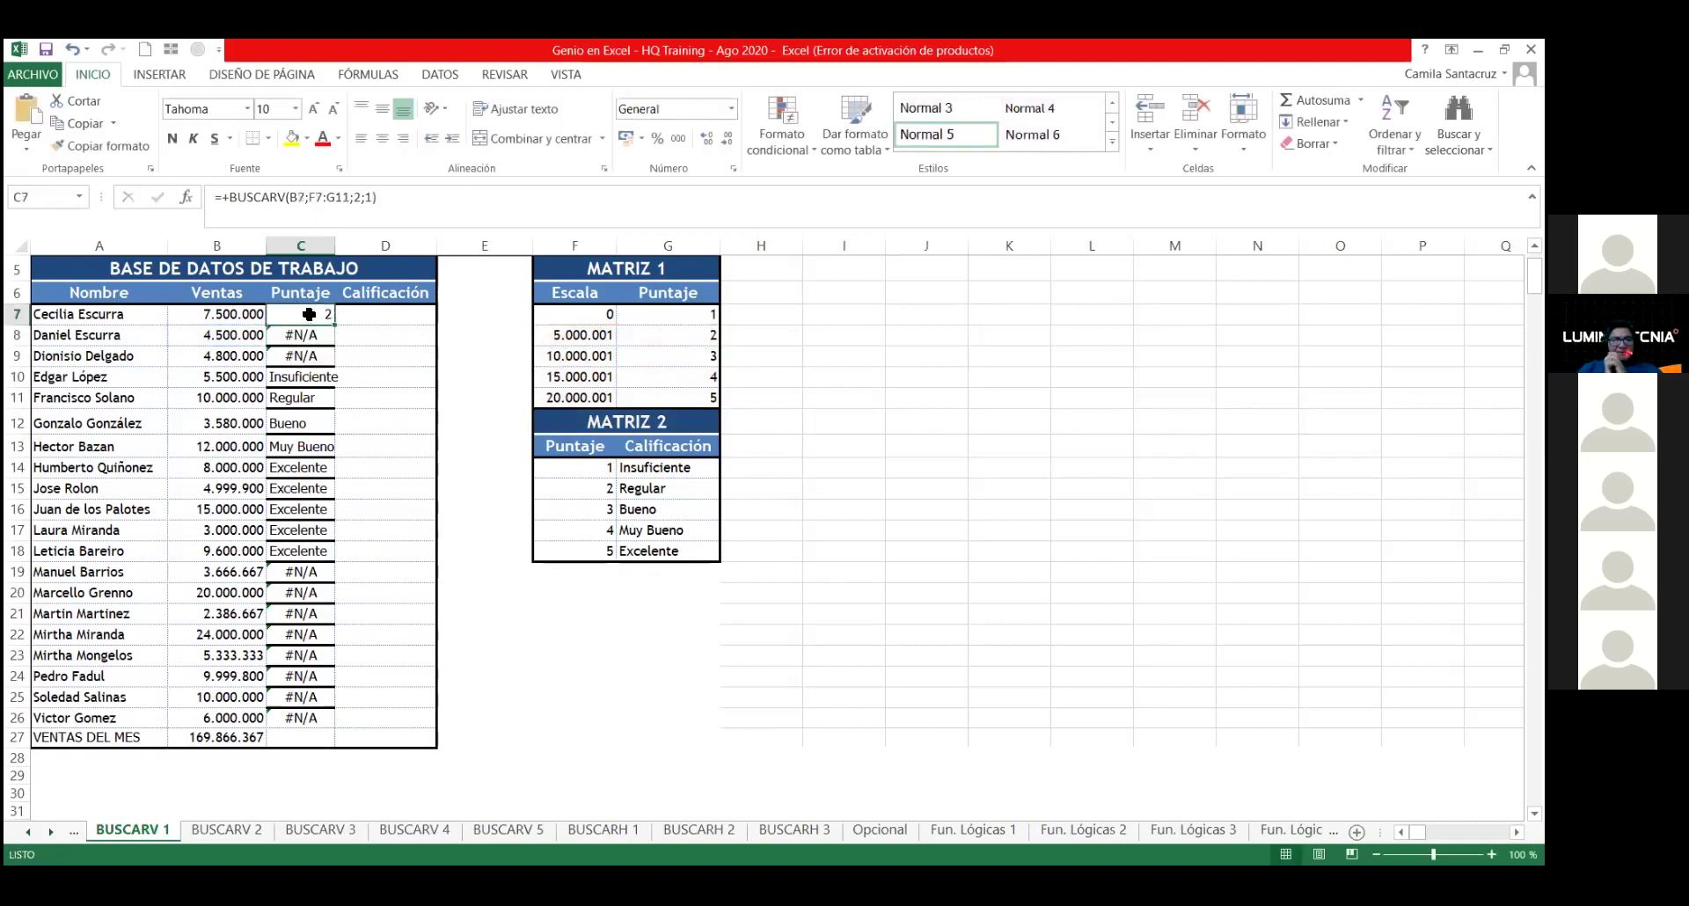
double_click(309, 314)
click(374, 313)
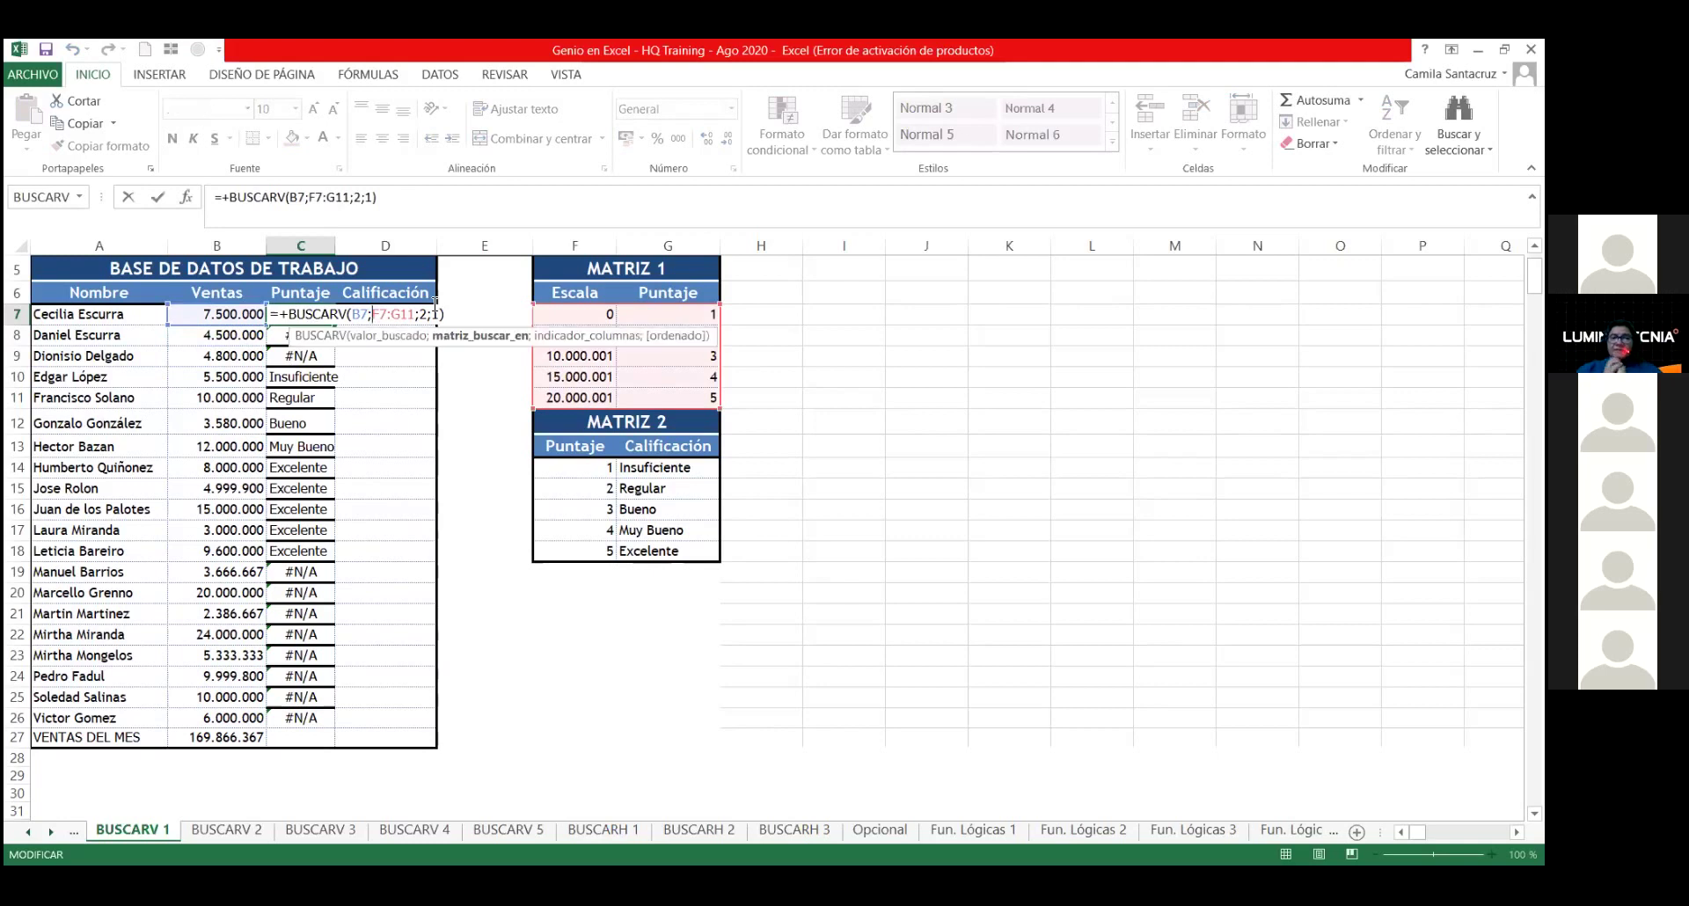
text($)
key(BackSpace)
key(ctrl+Return)
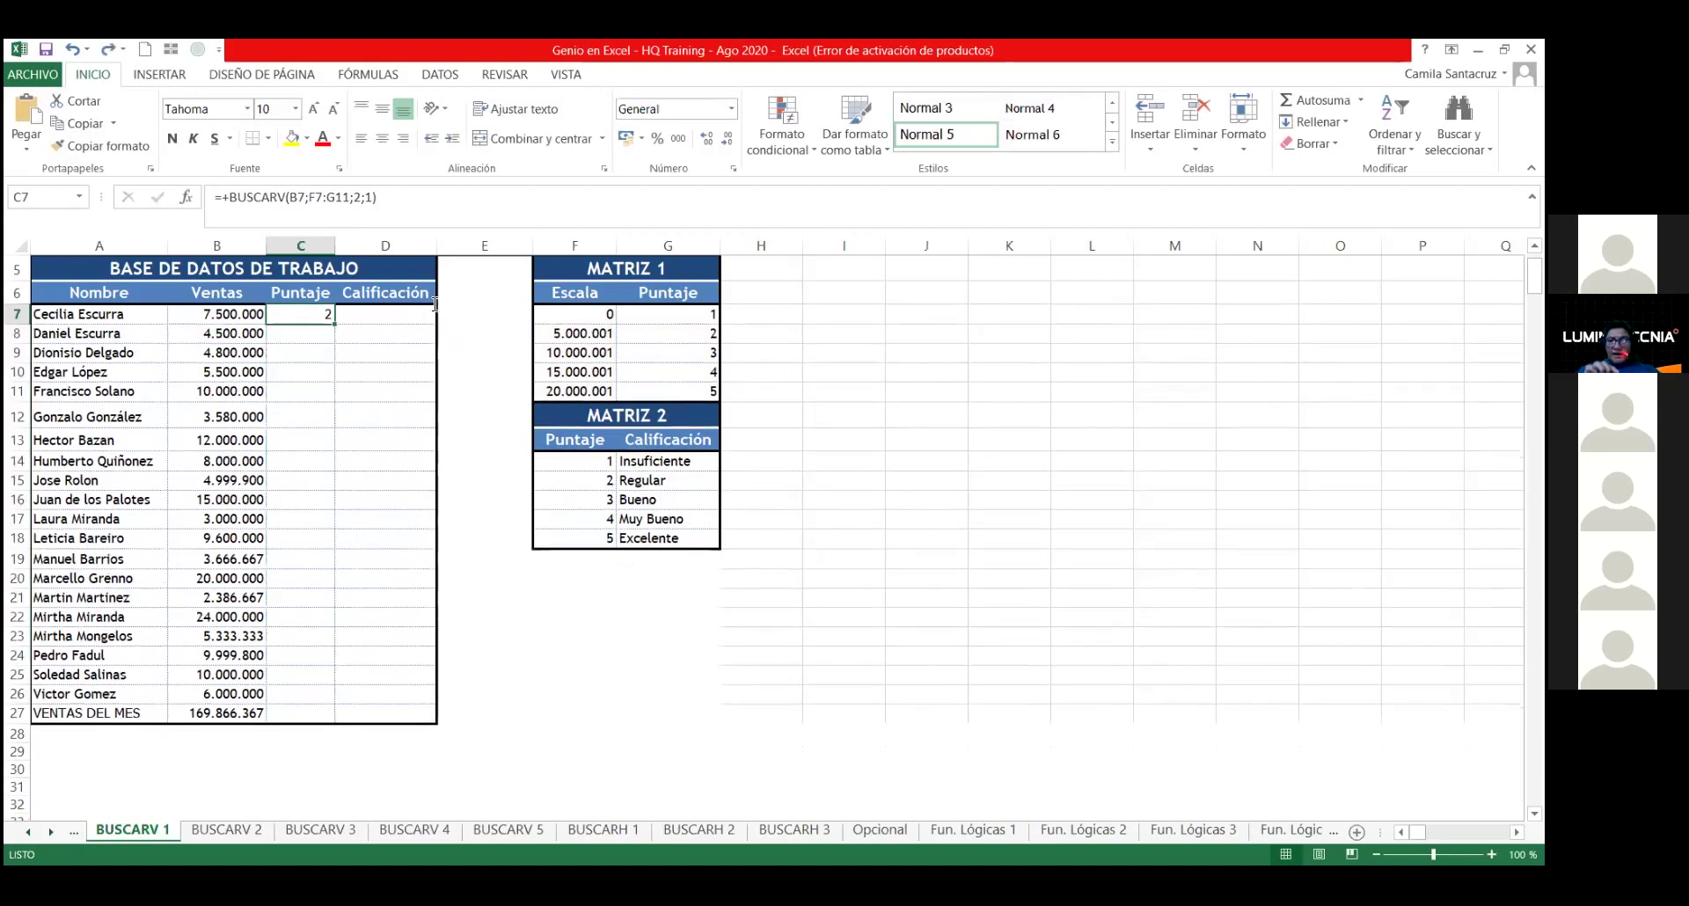
Step: Make C7's lookup range absolute as $F$7:$G$11 and confirm the formula
key(F2)
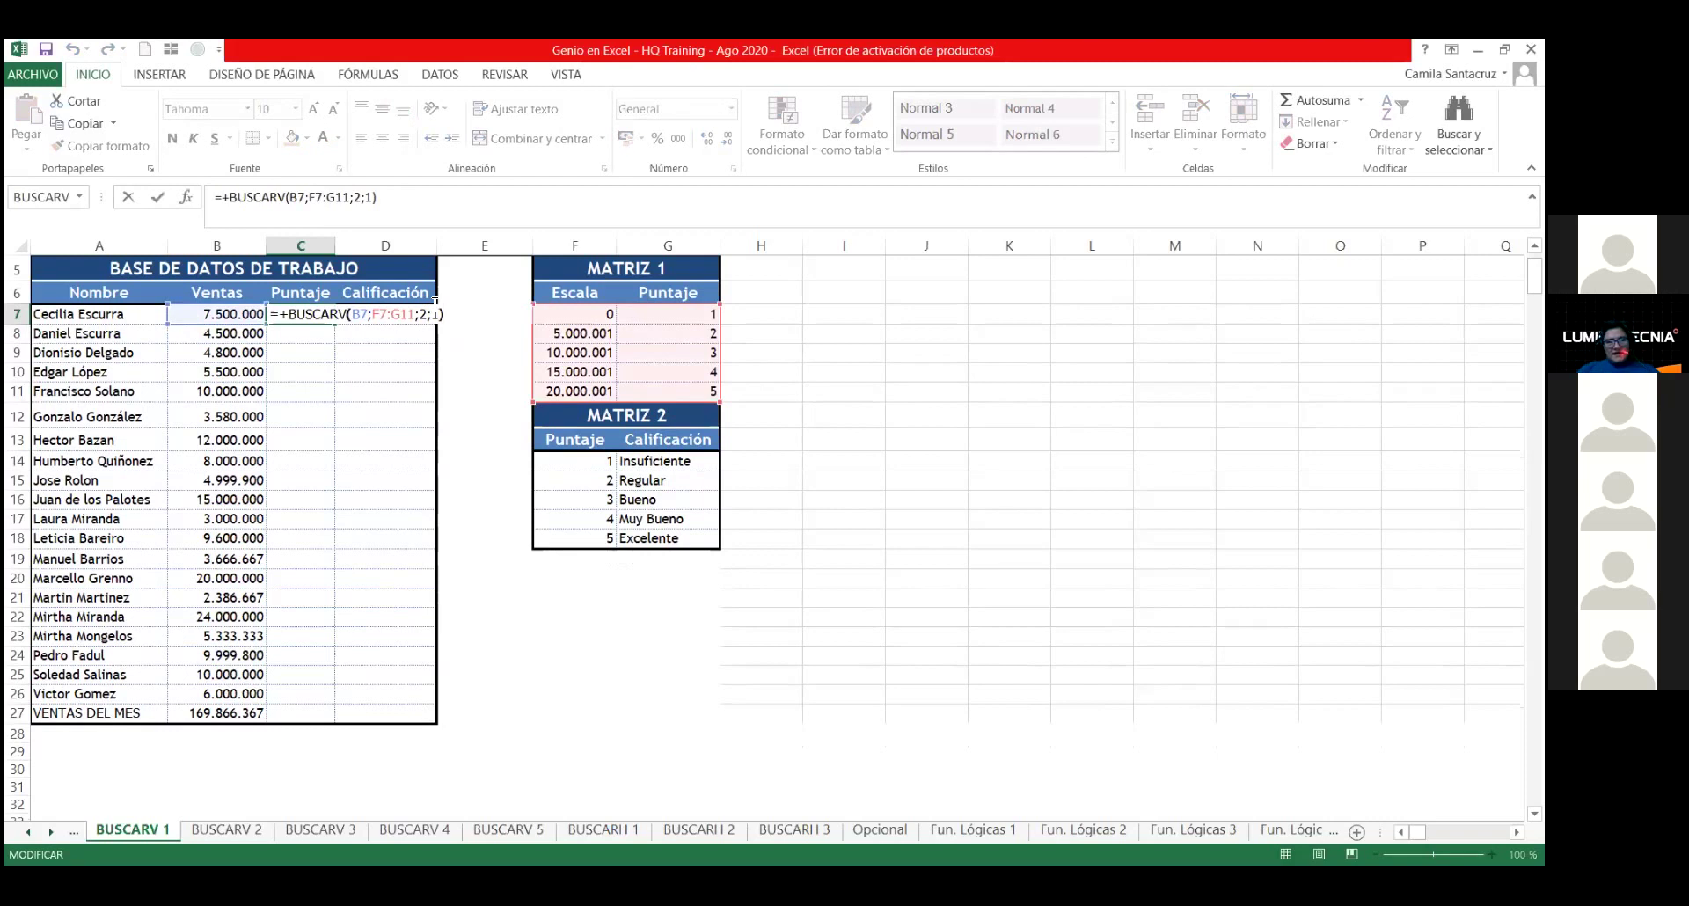
key(Left)
key(Left)
key(Left)
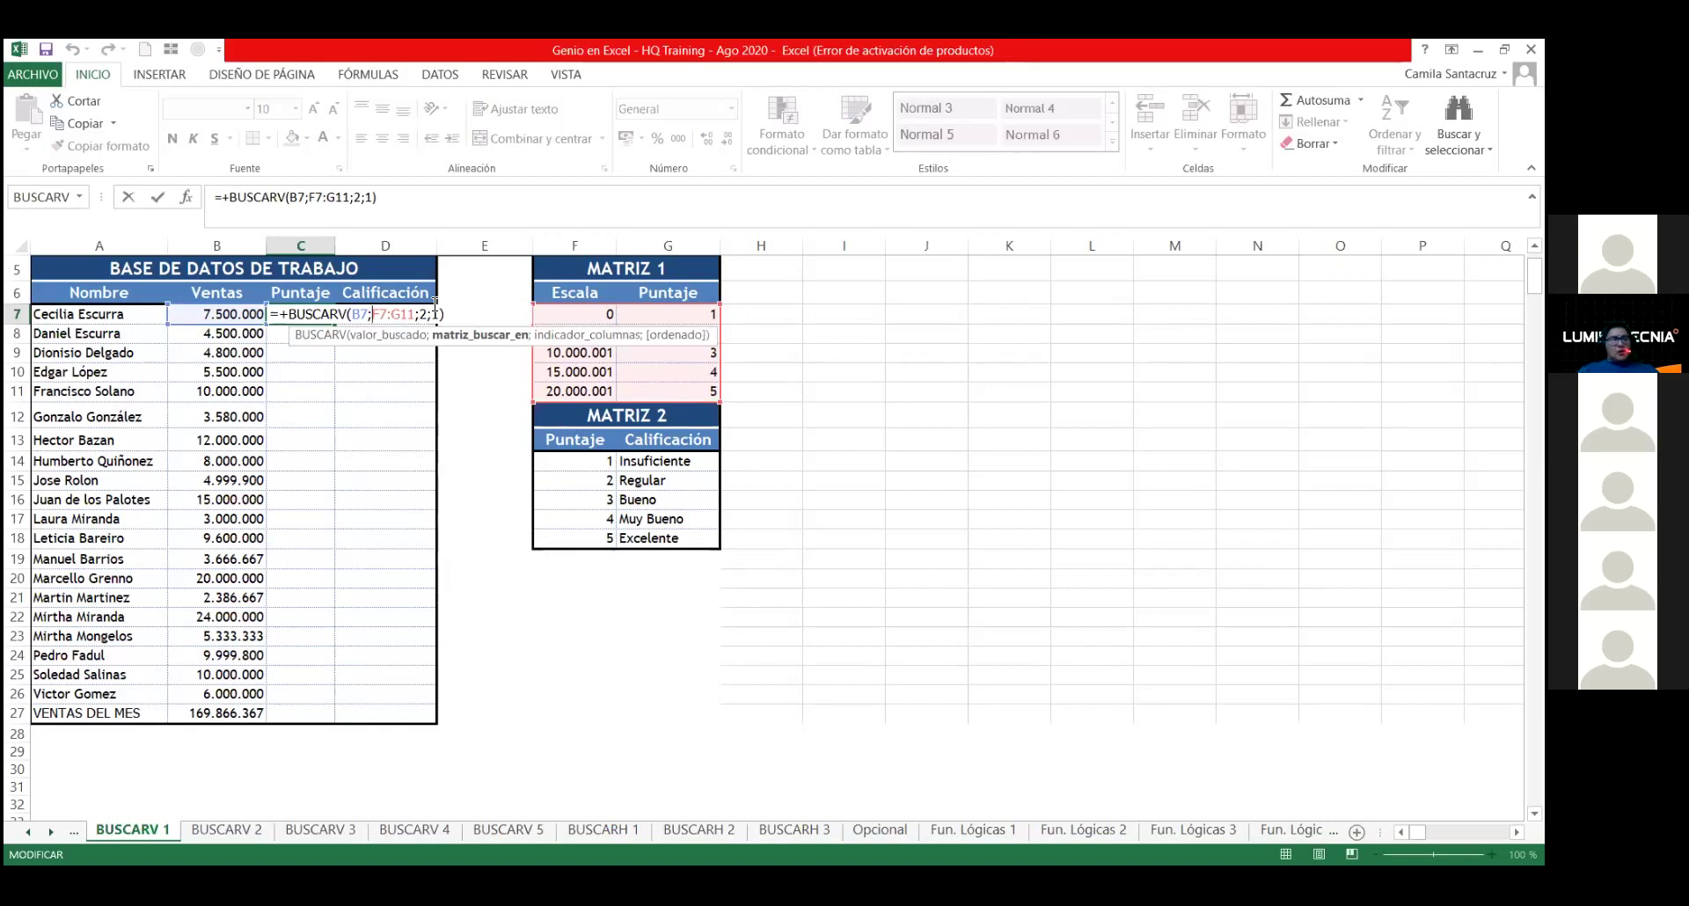
key(F4)
key(Right)
key(Right)
key(F4)
key(Right)
key(Right)
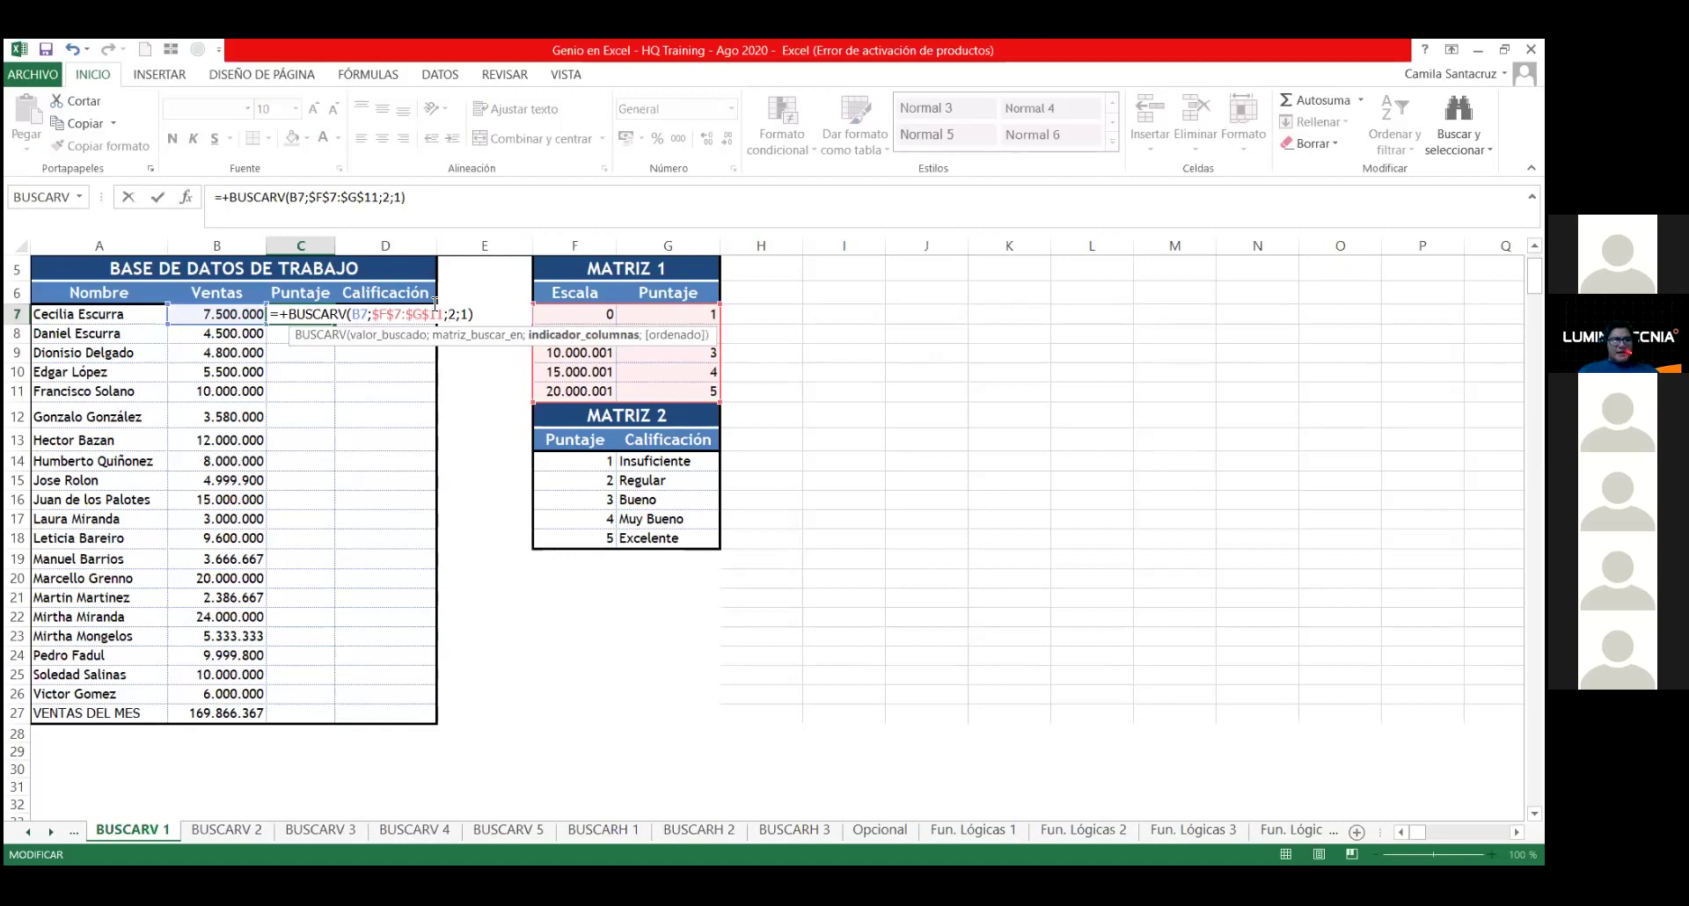
key(Return)
key(Up)
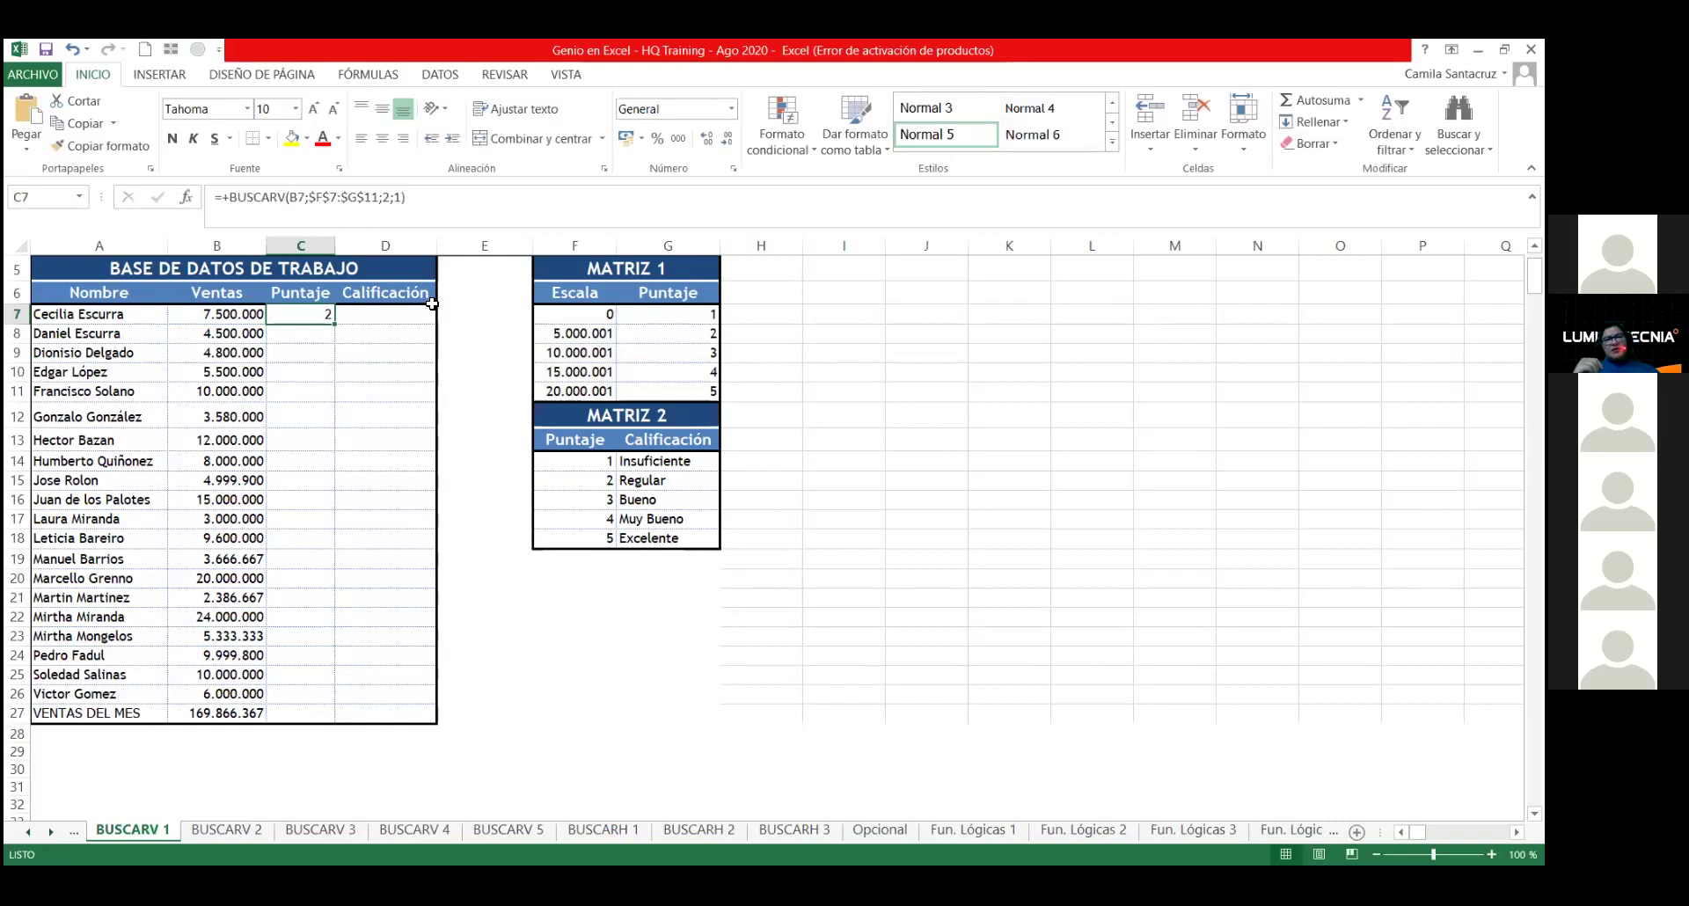
drag(335, 325, 334, 695)
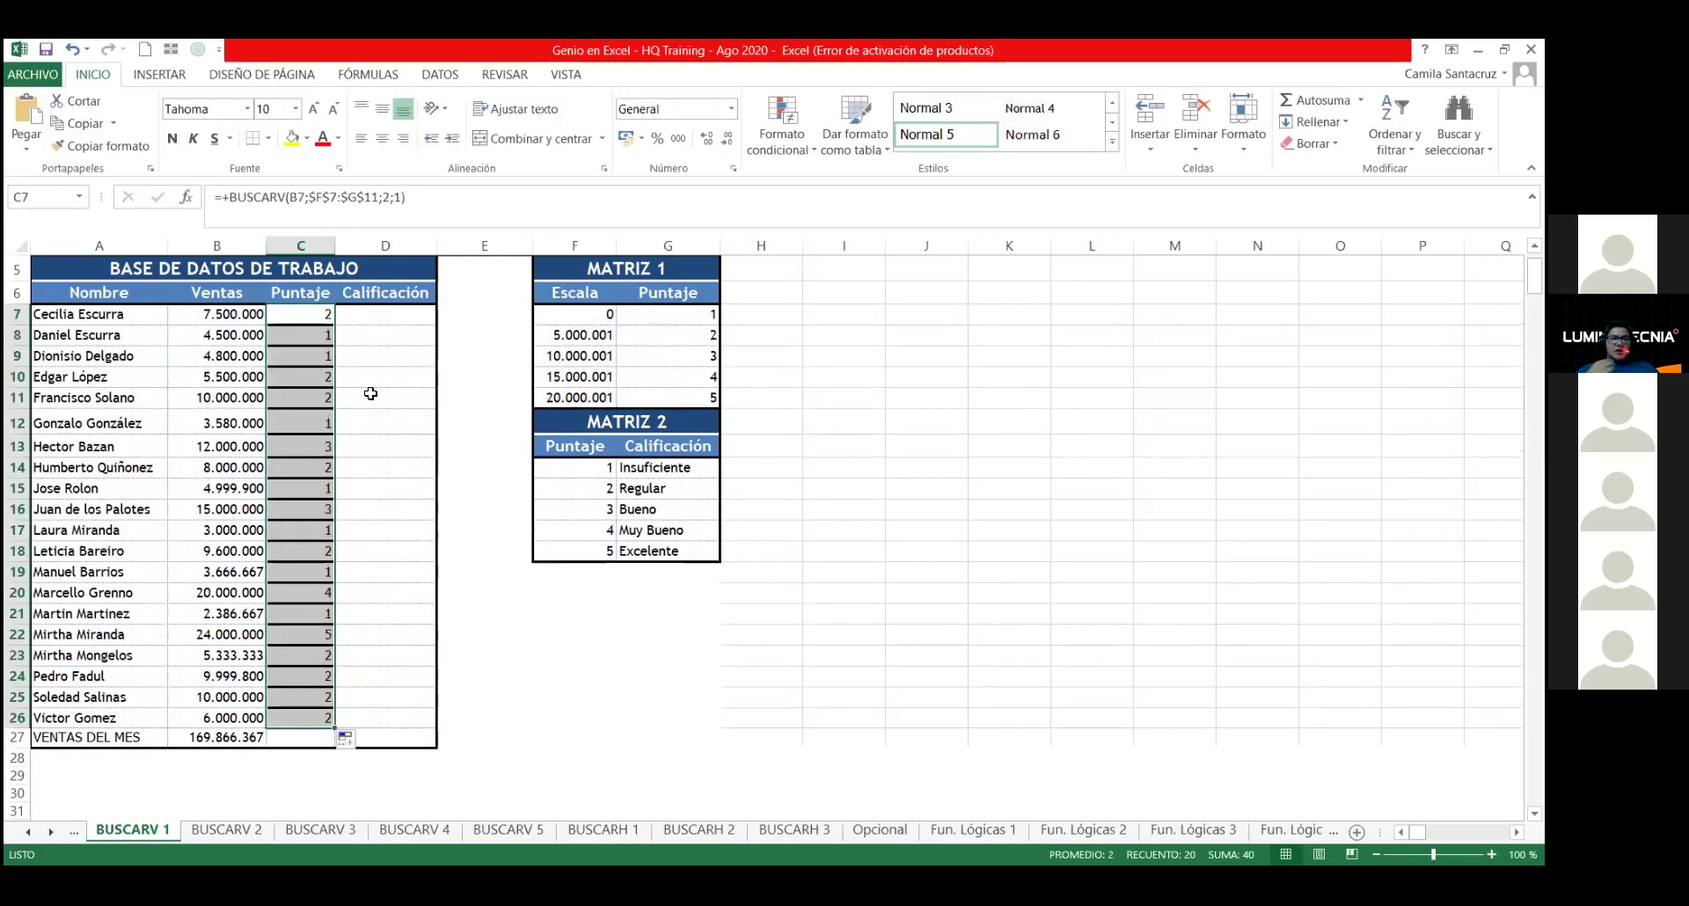
click(370, 393)
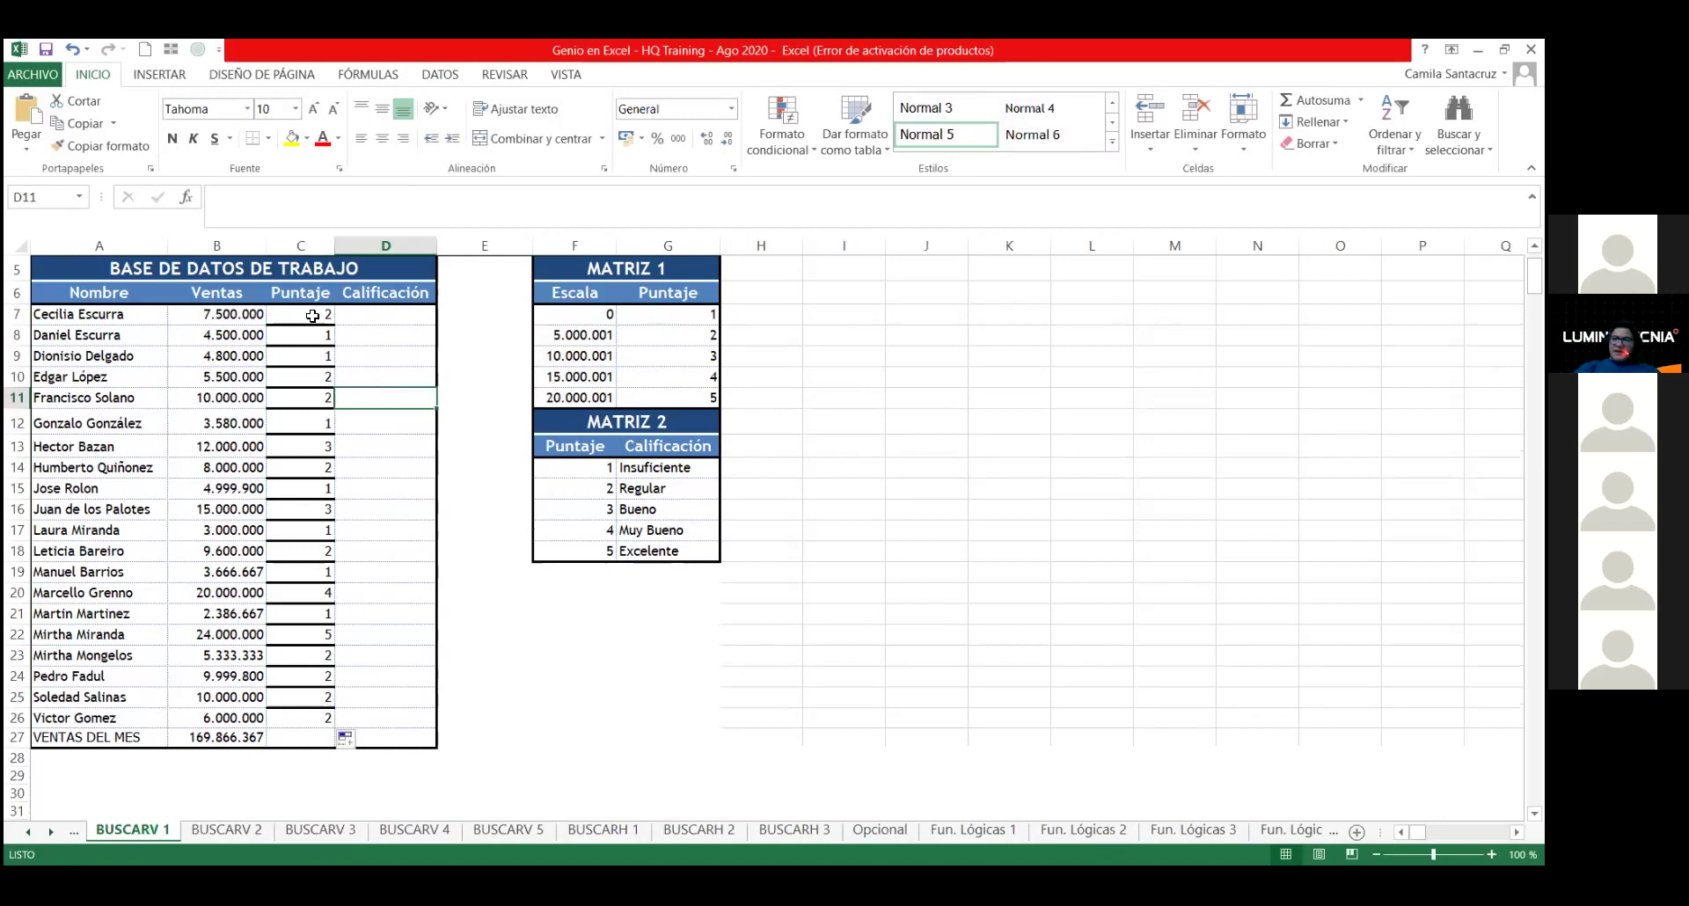
click(387, 357)
click(223, 315)
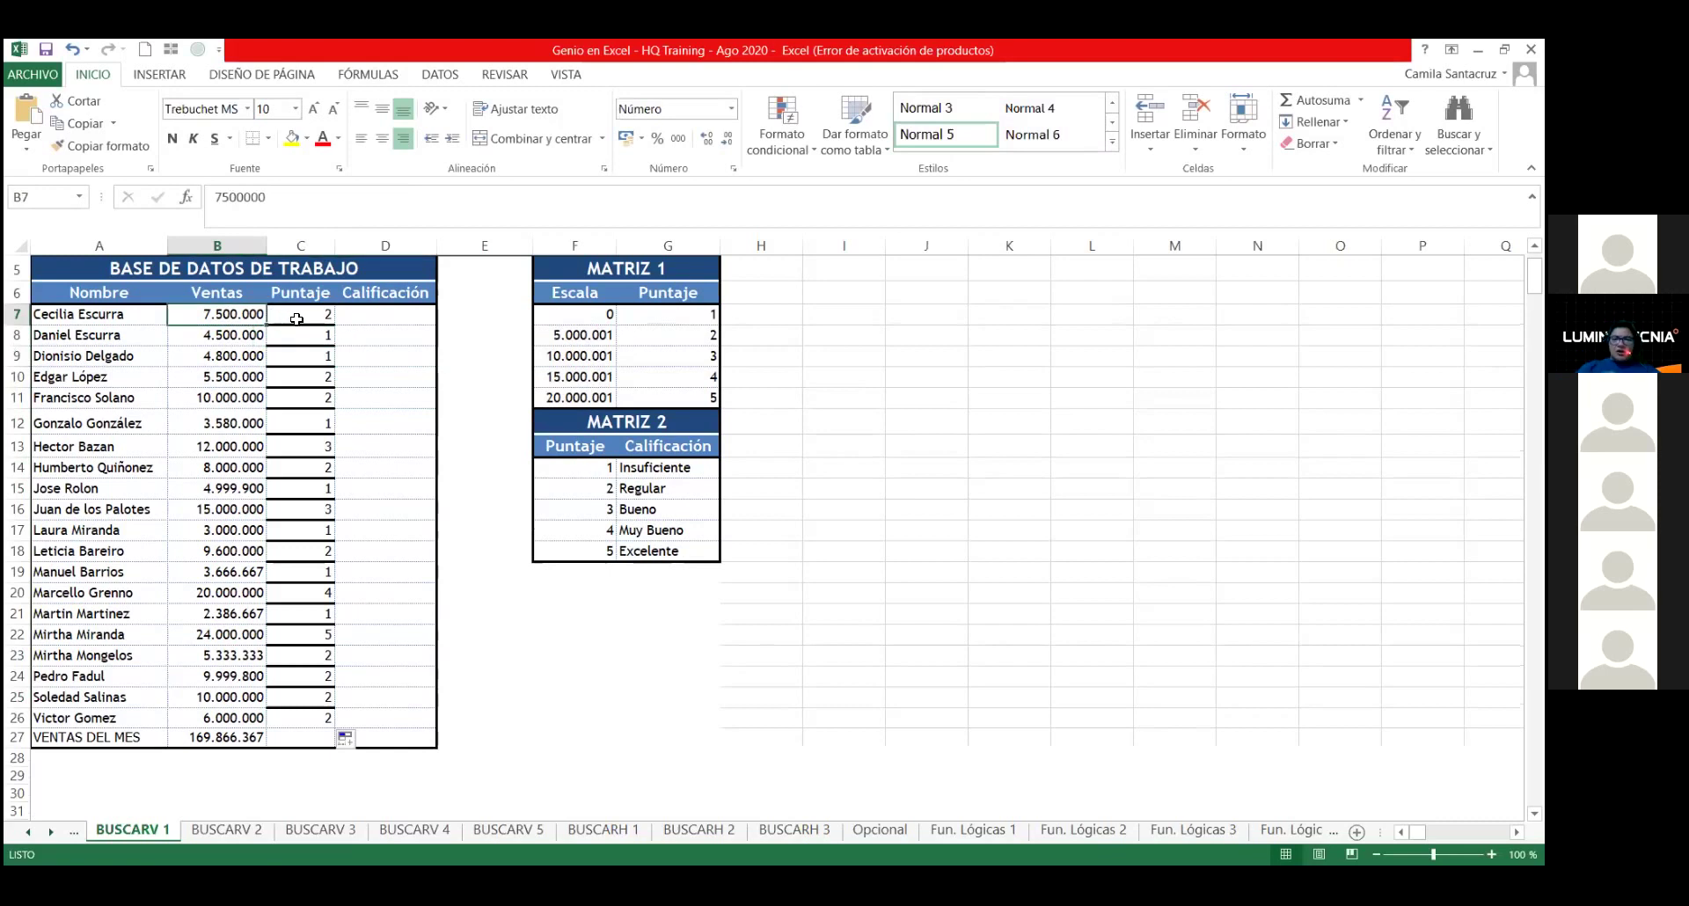
click(349, 744)
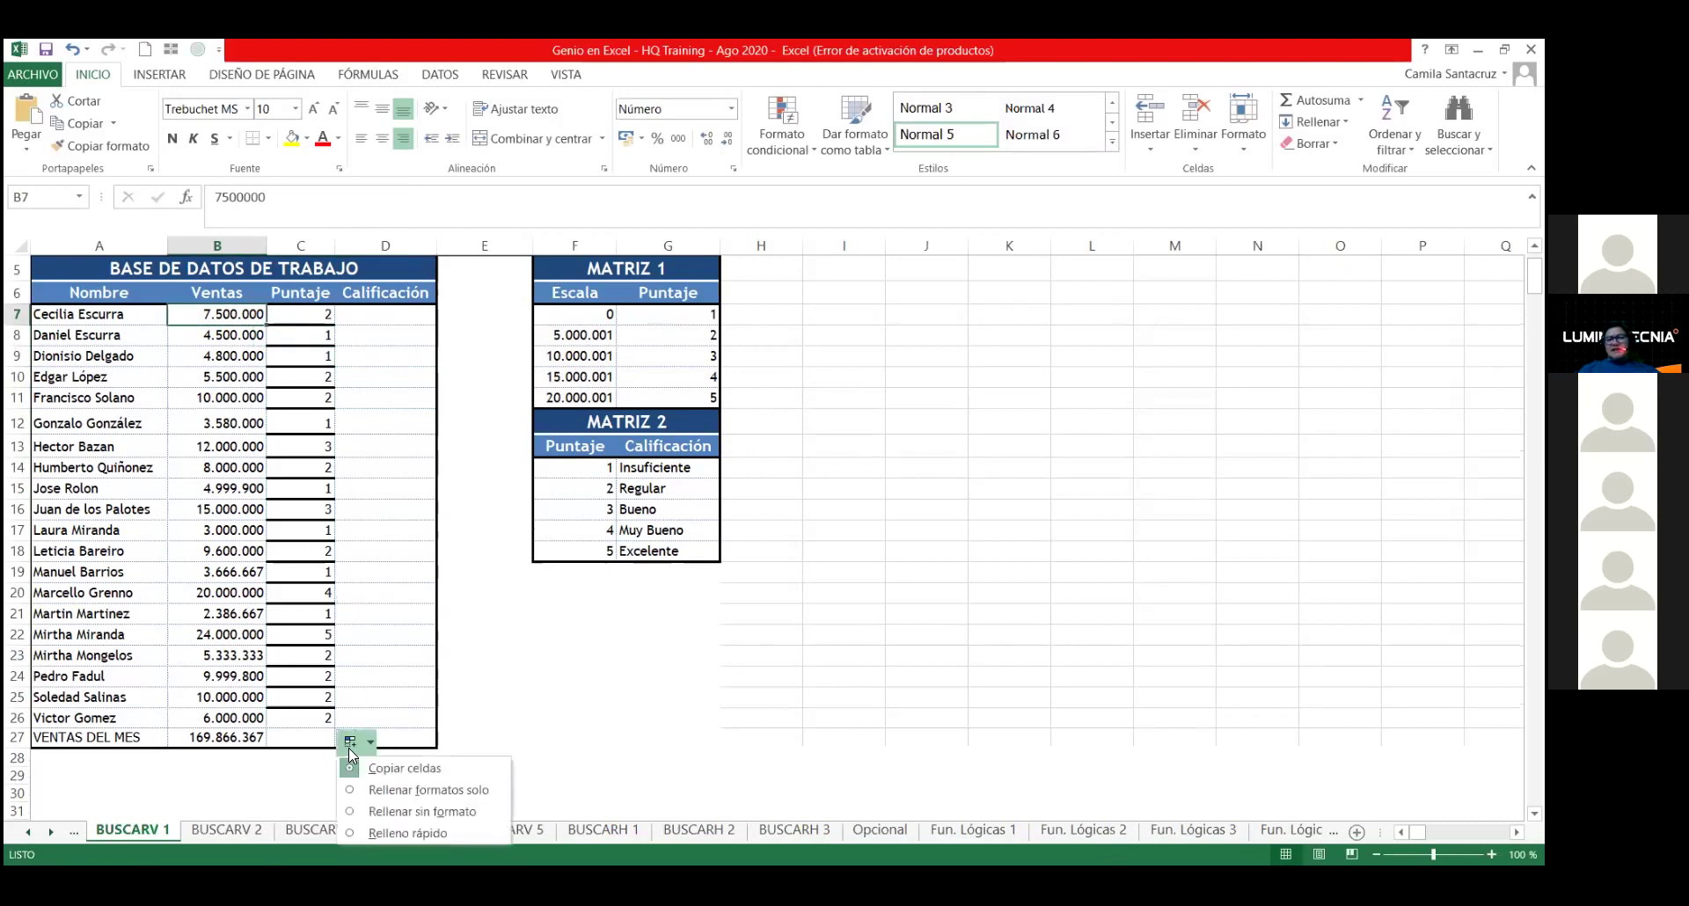
click(374, 811)
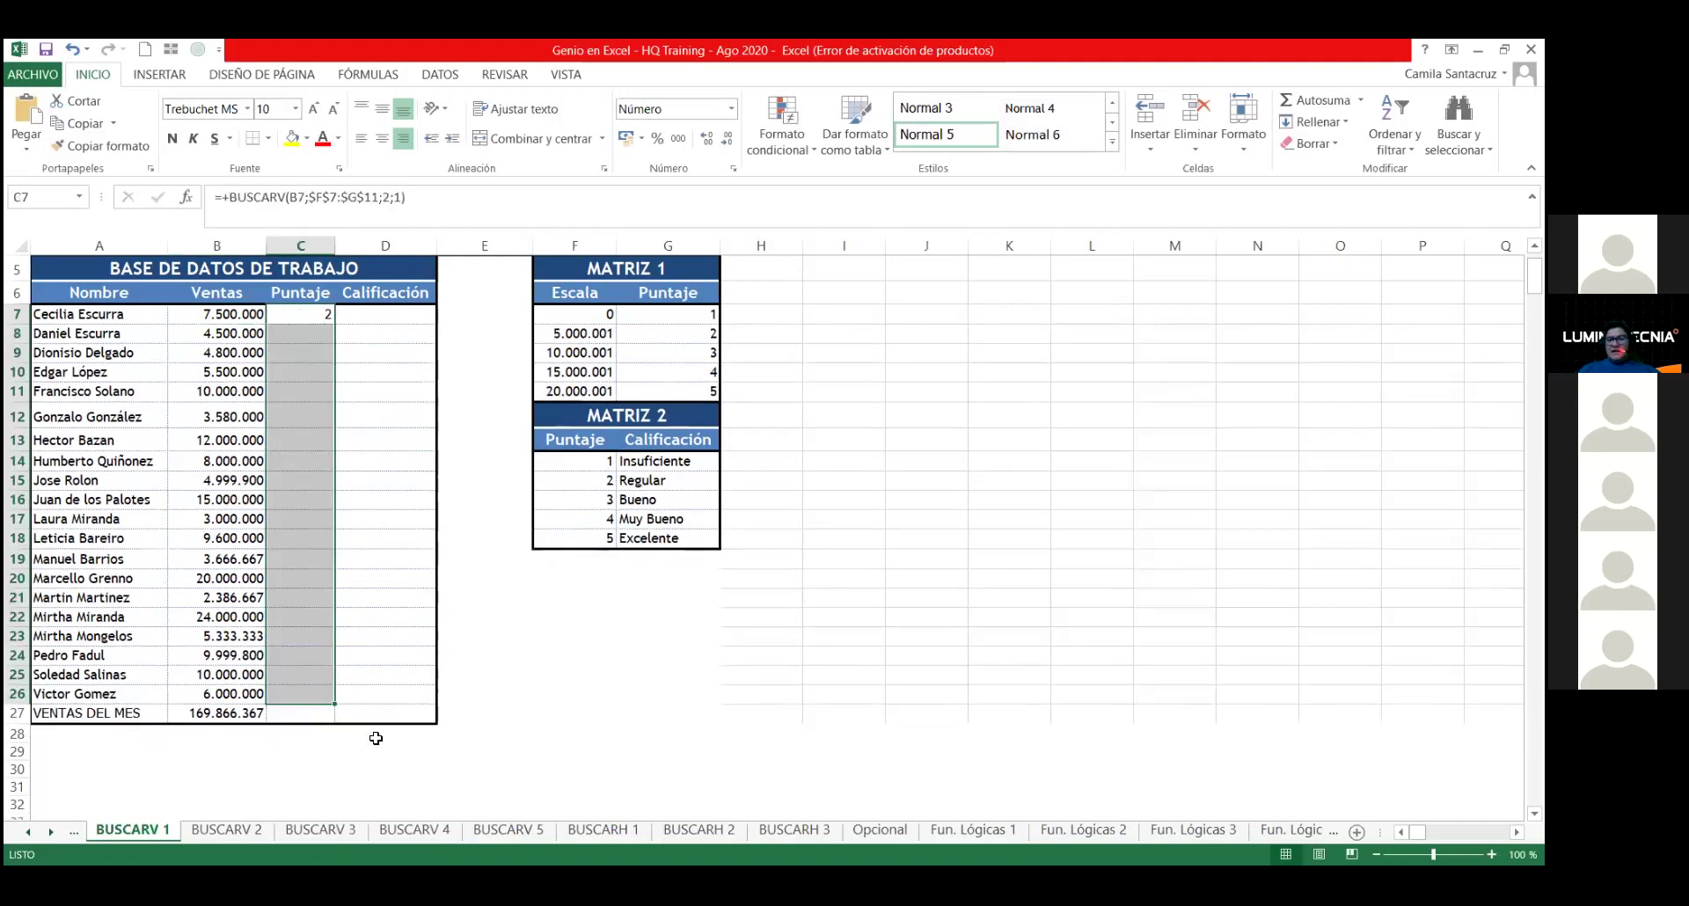
click(379, 535)
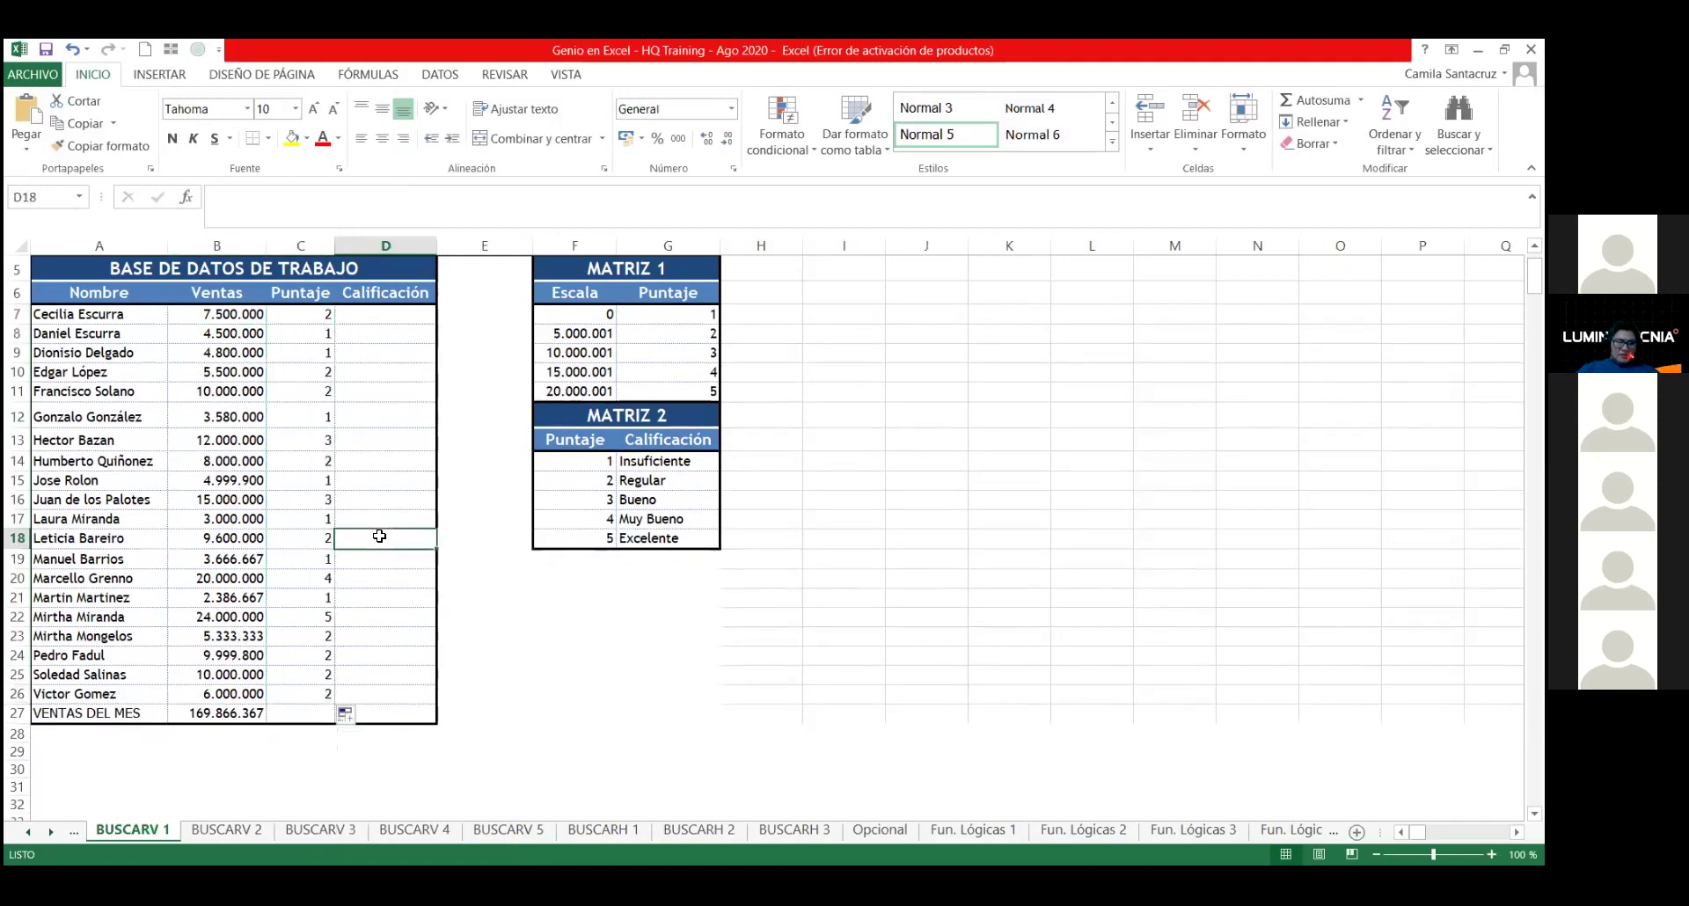
click(383, 315)
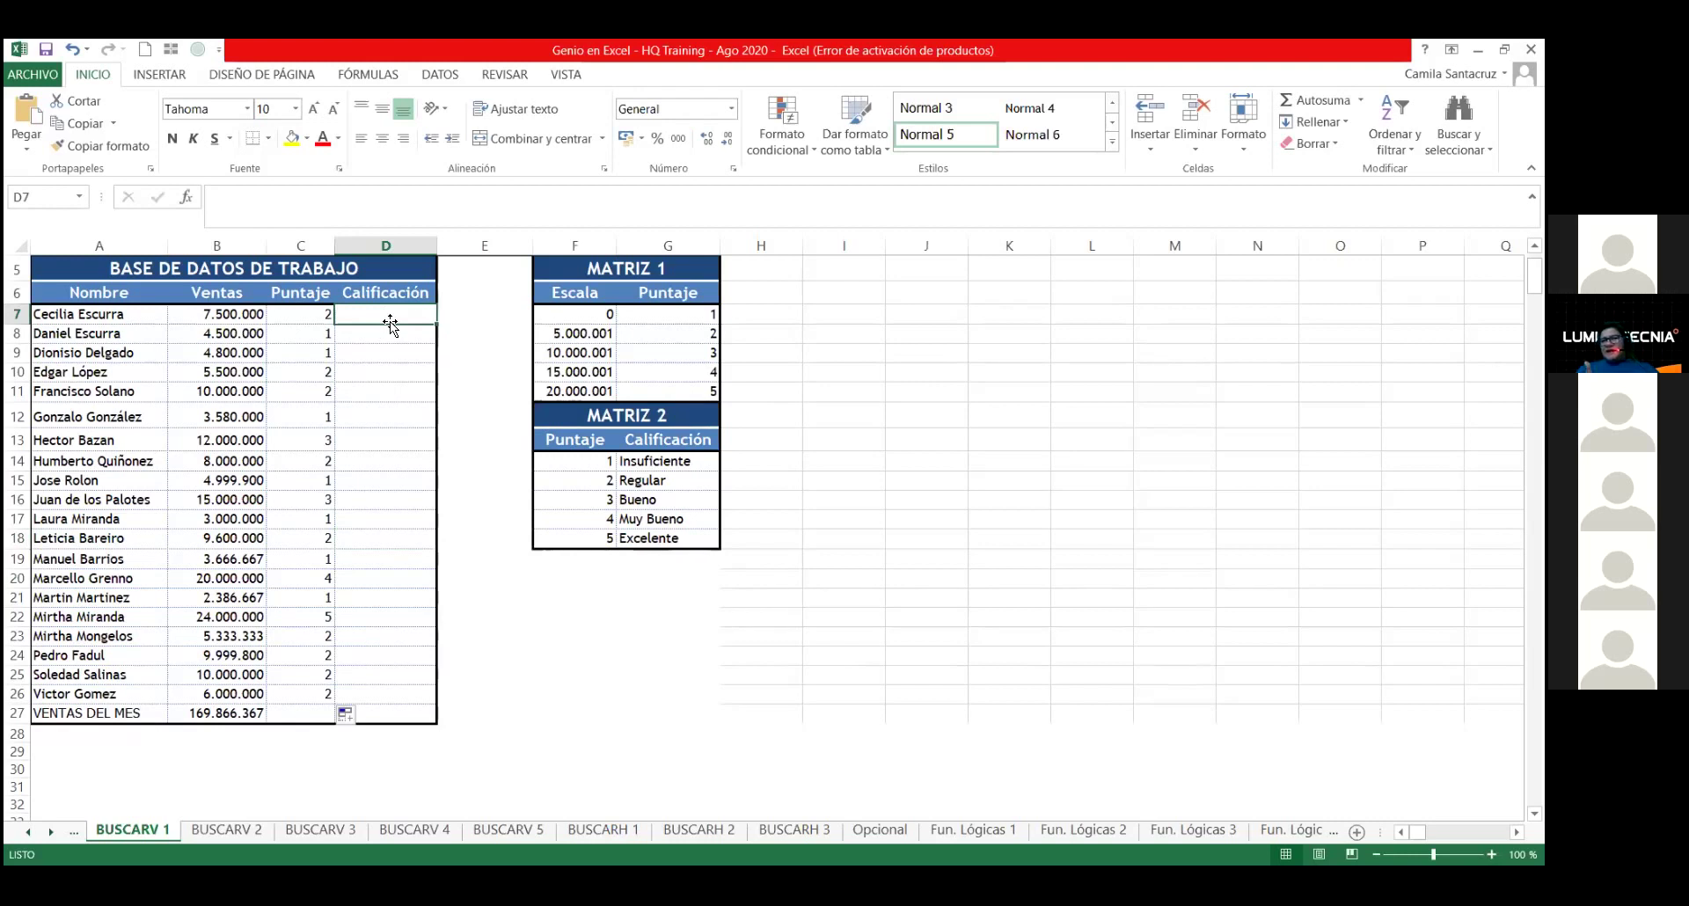
Step: Change Matriz 1's first Escala value to 20.000.001 and its last to 0
key(Right)
key(Right)
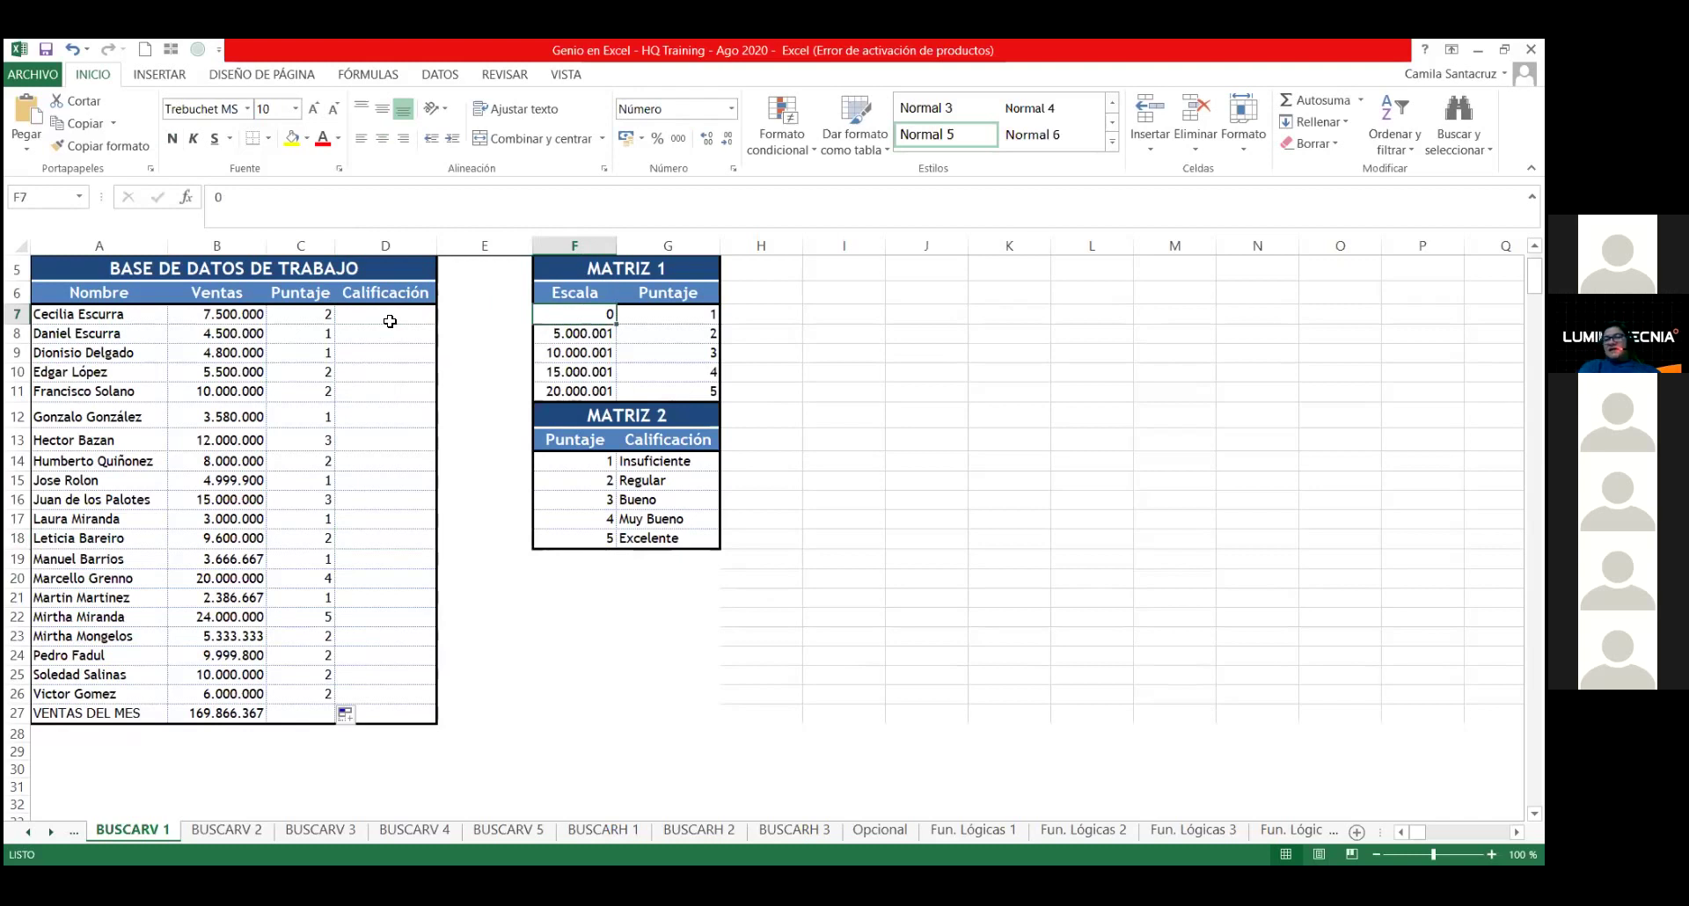
text(20000001)
key(Return)
key(Up)
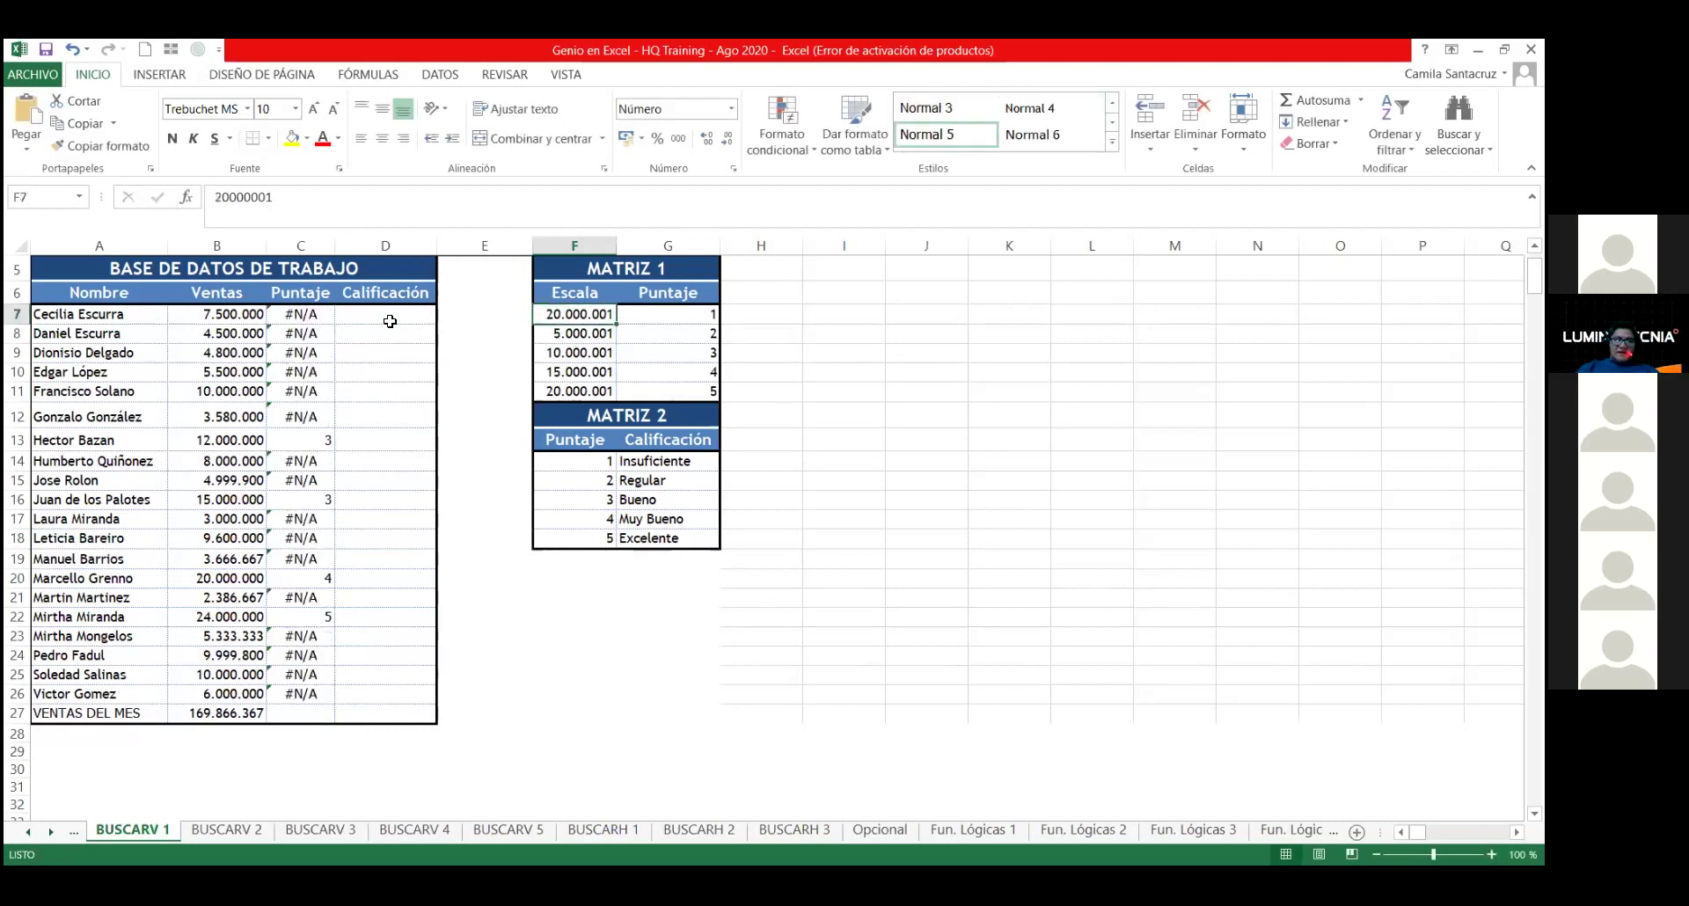
key(Down)
key(Down)
key(Down)
key(Down)
text(0)
key(ctrl+Return)
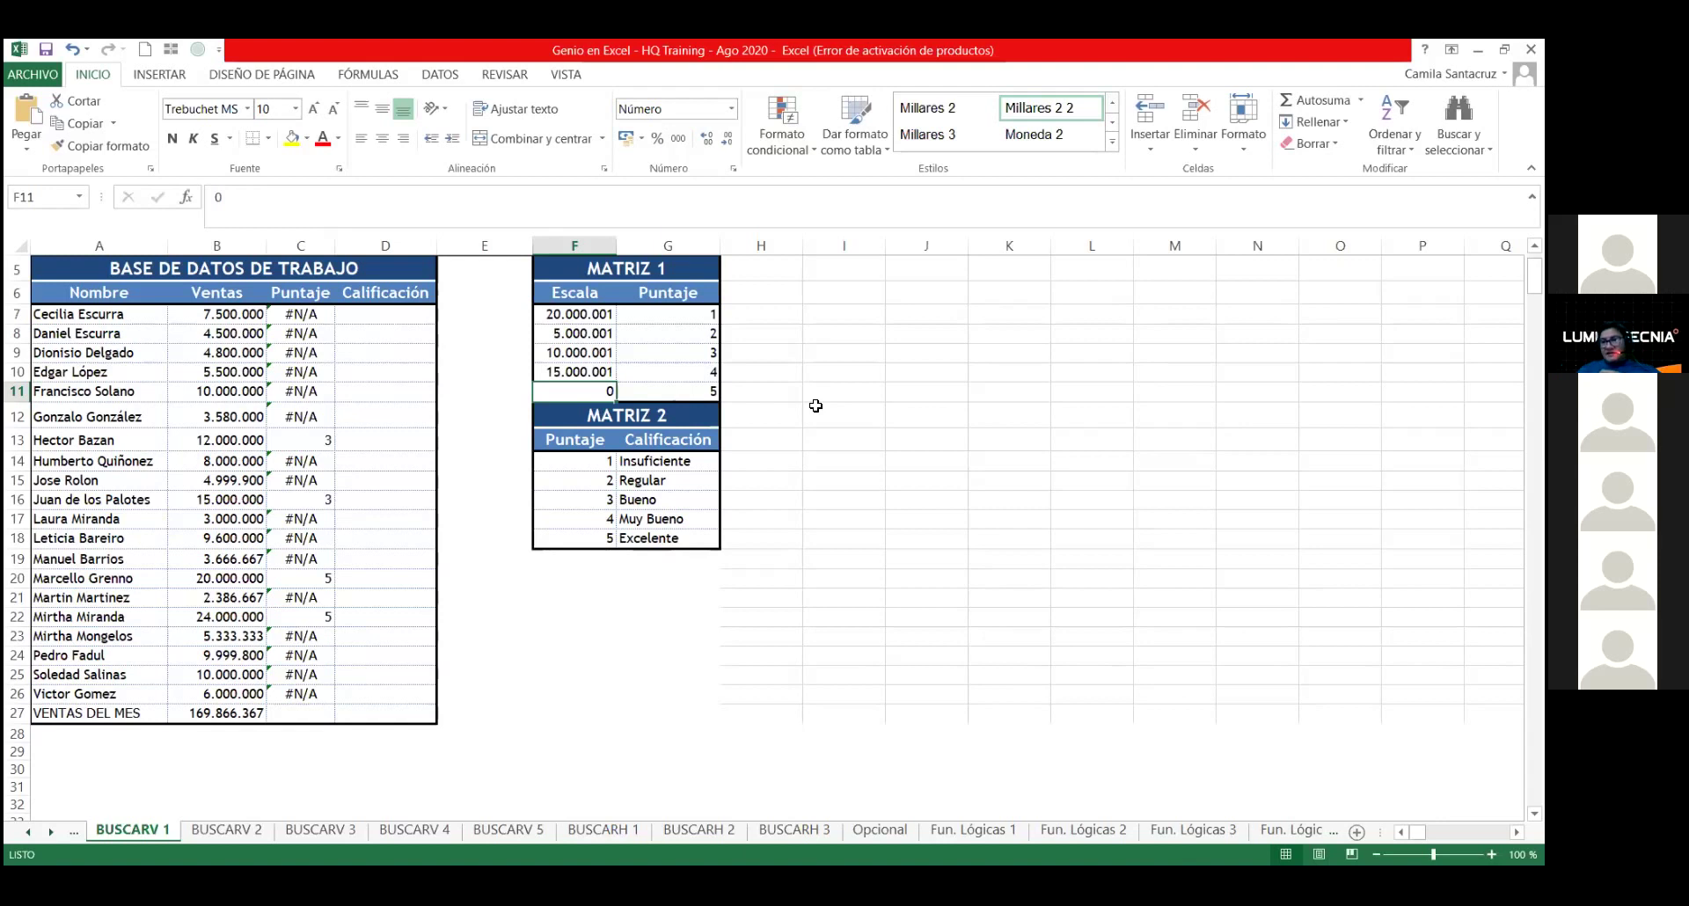
click(320, 442)
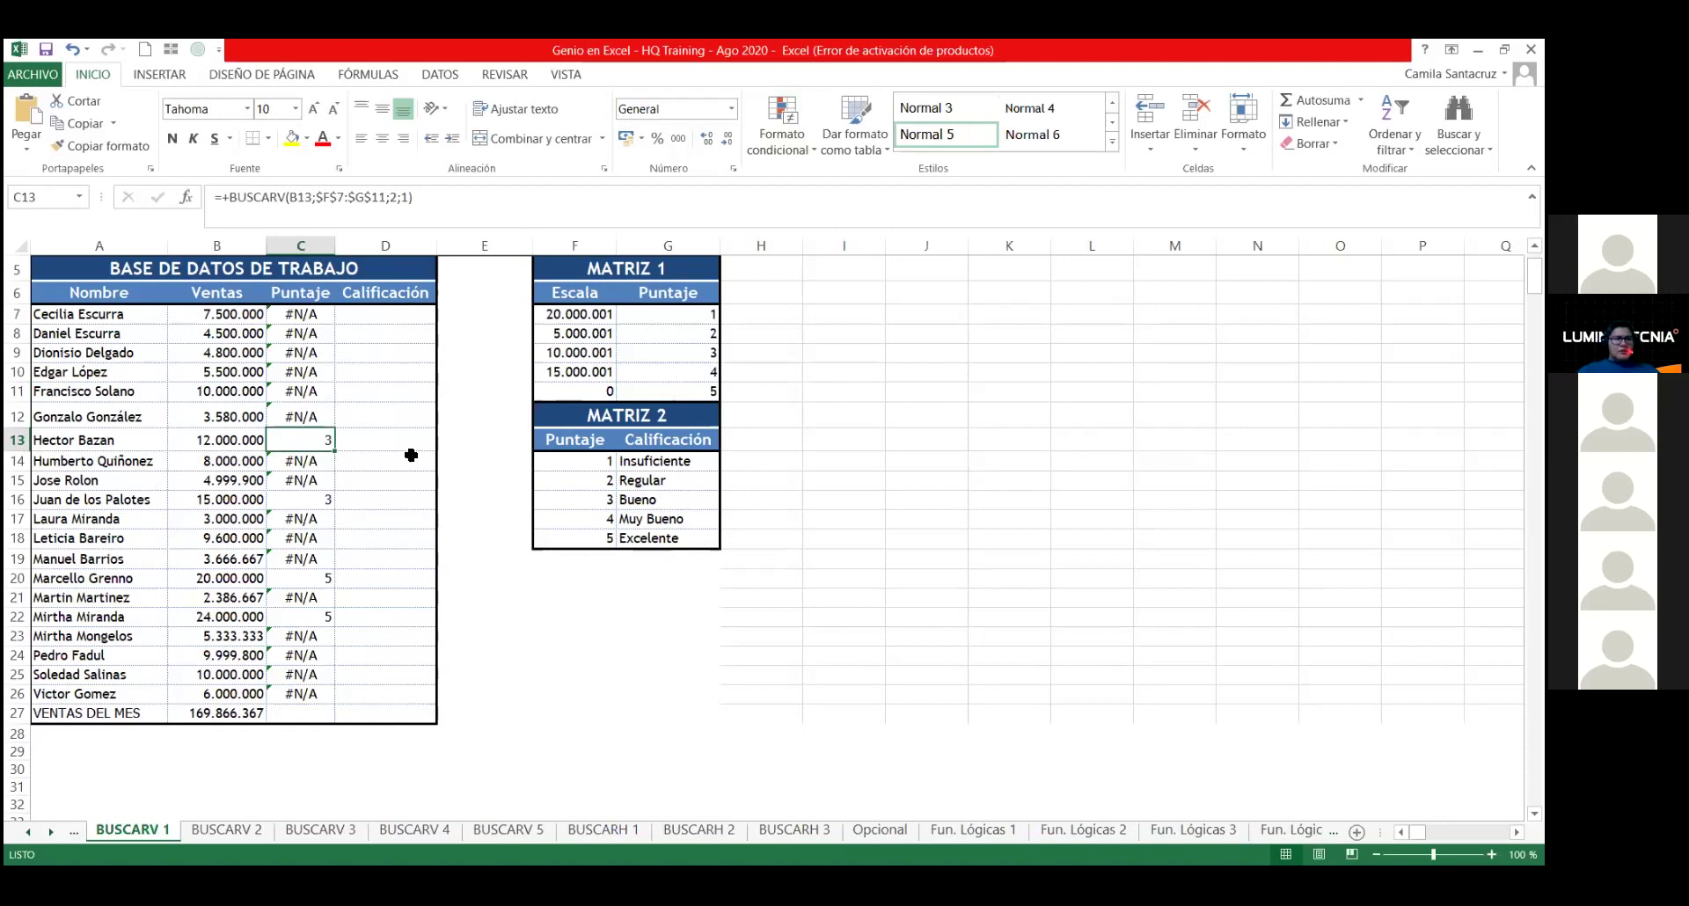
key(F2)
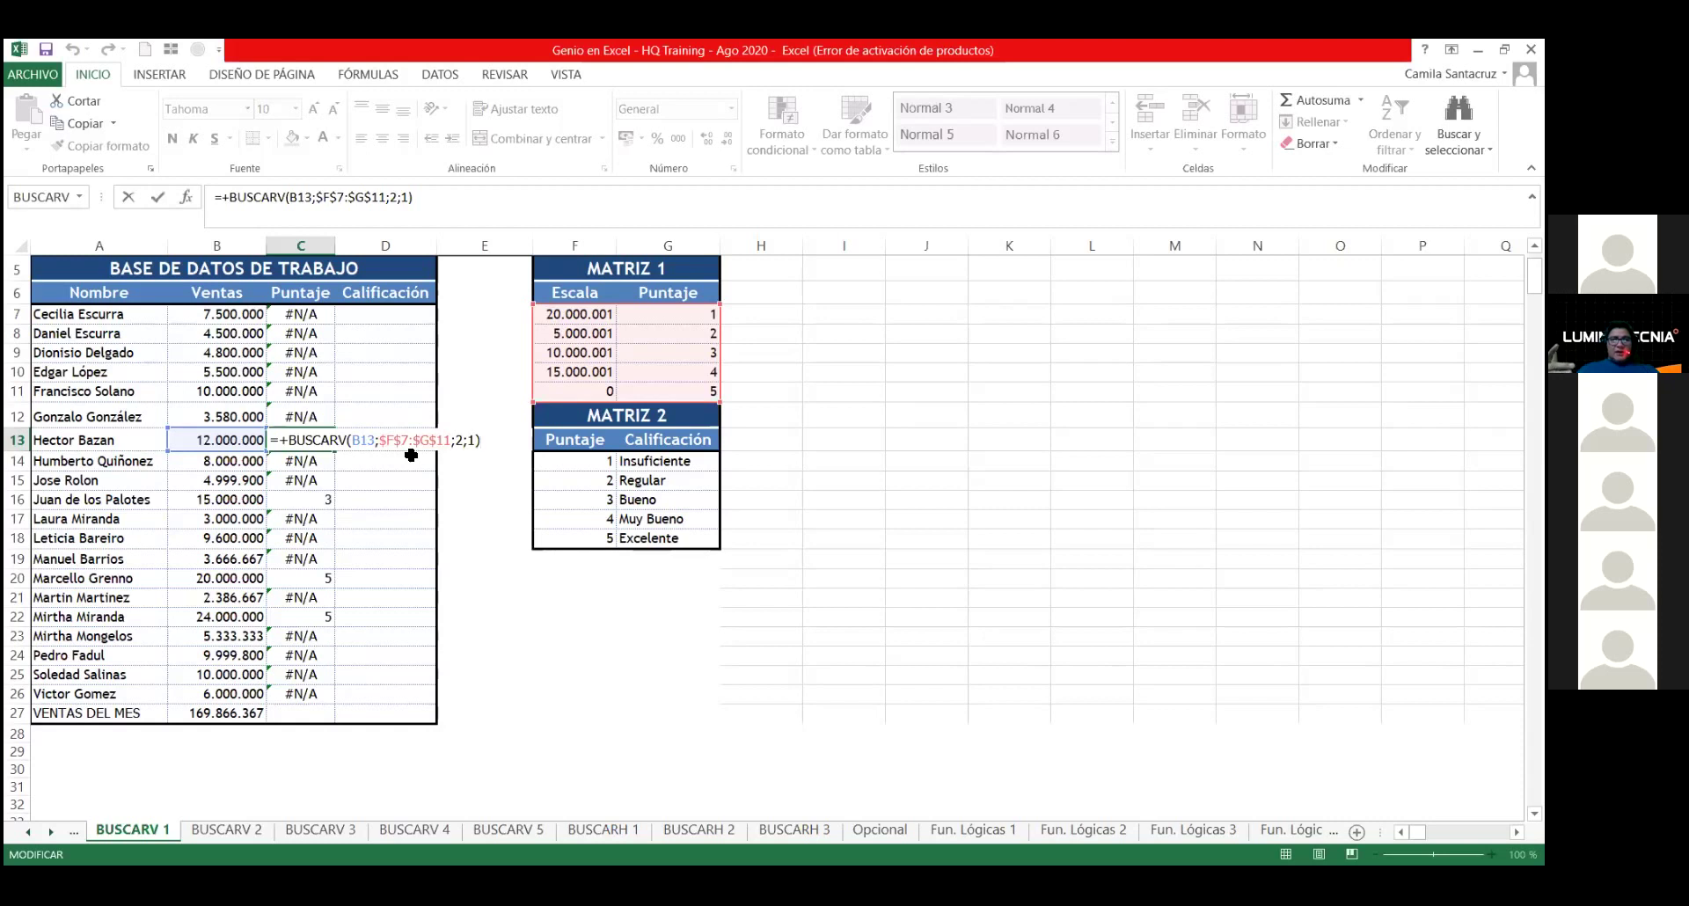
key(ctrl+Return)
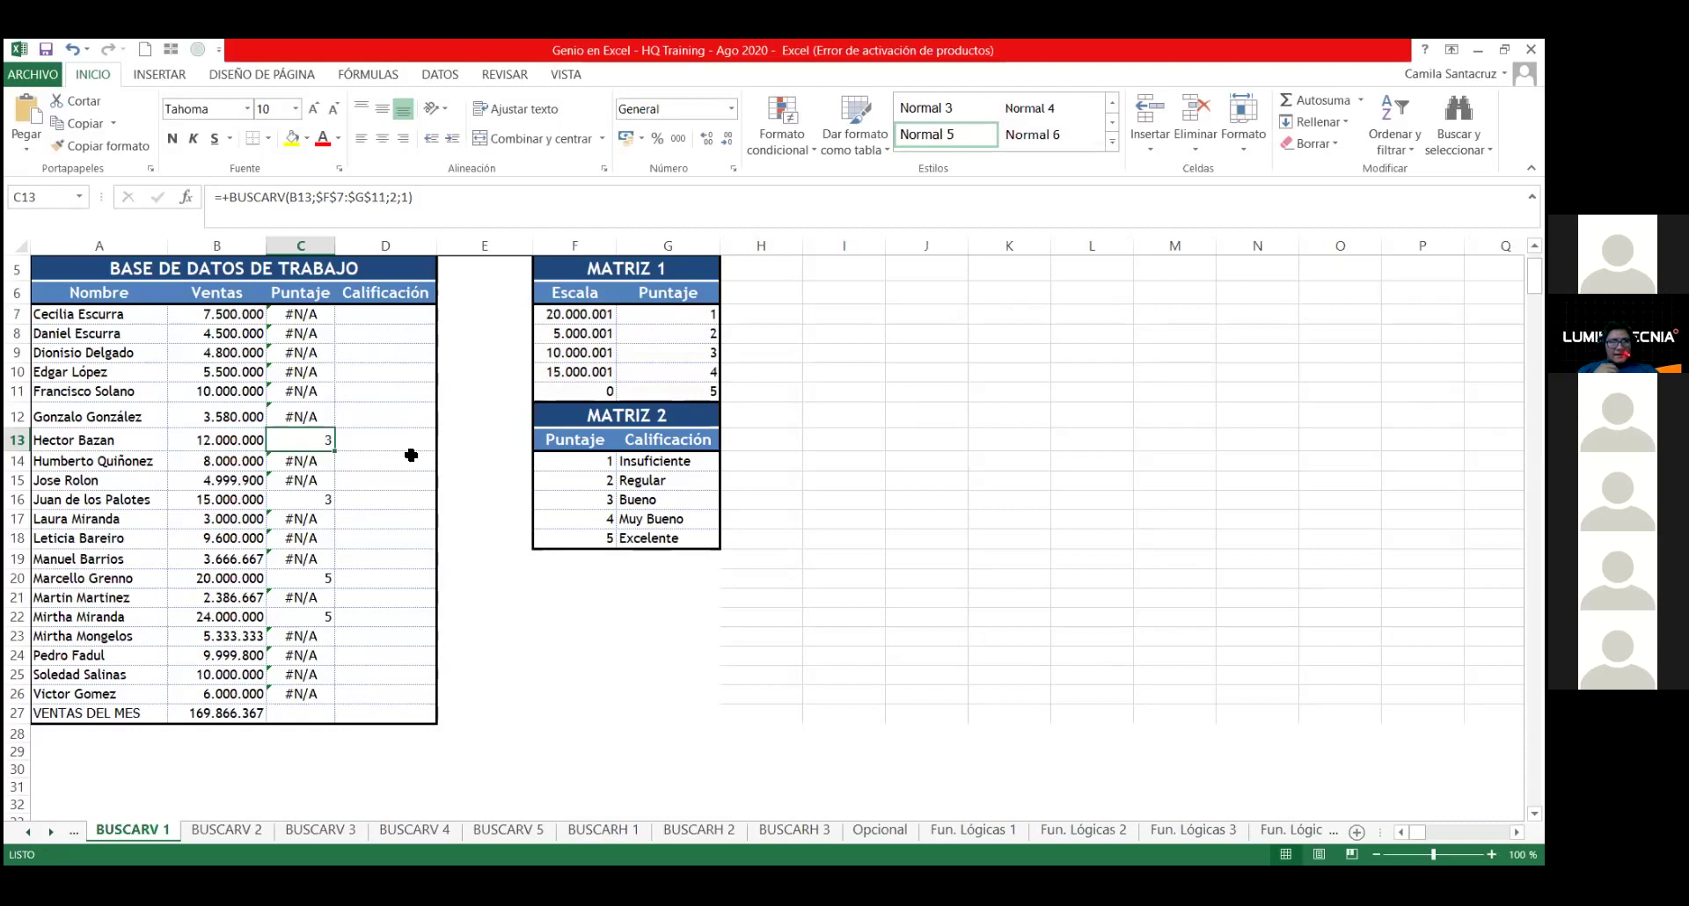
key(F2)
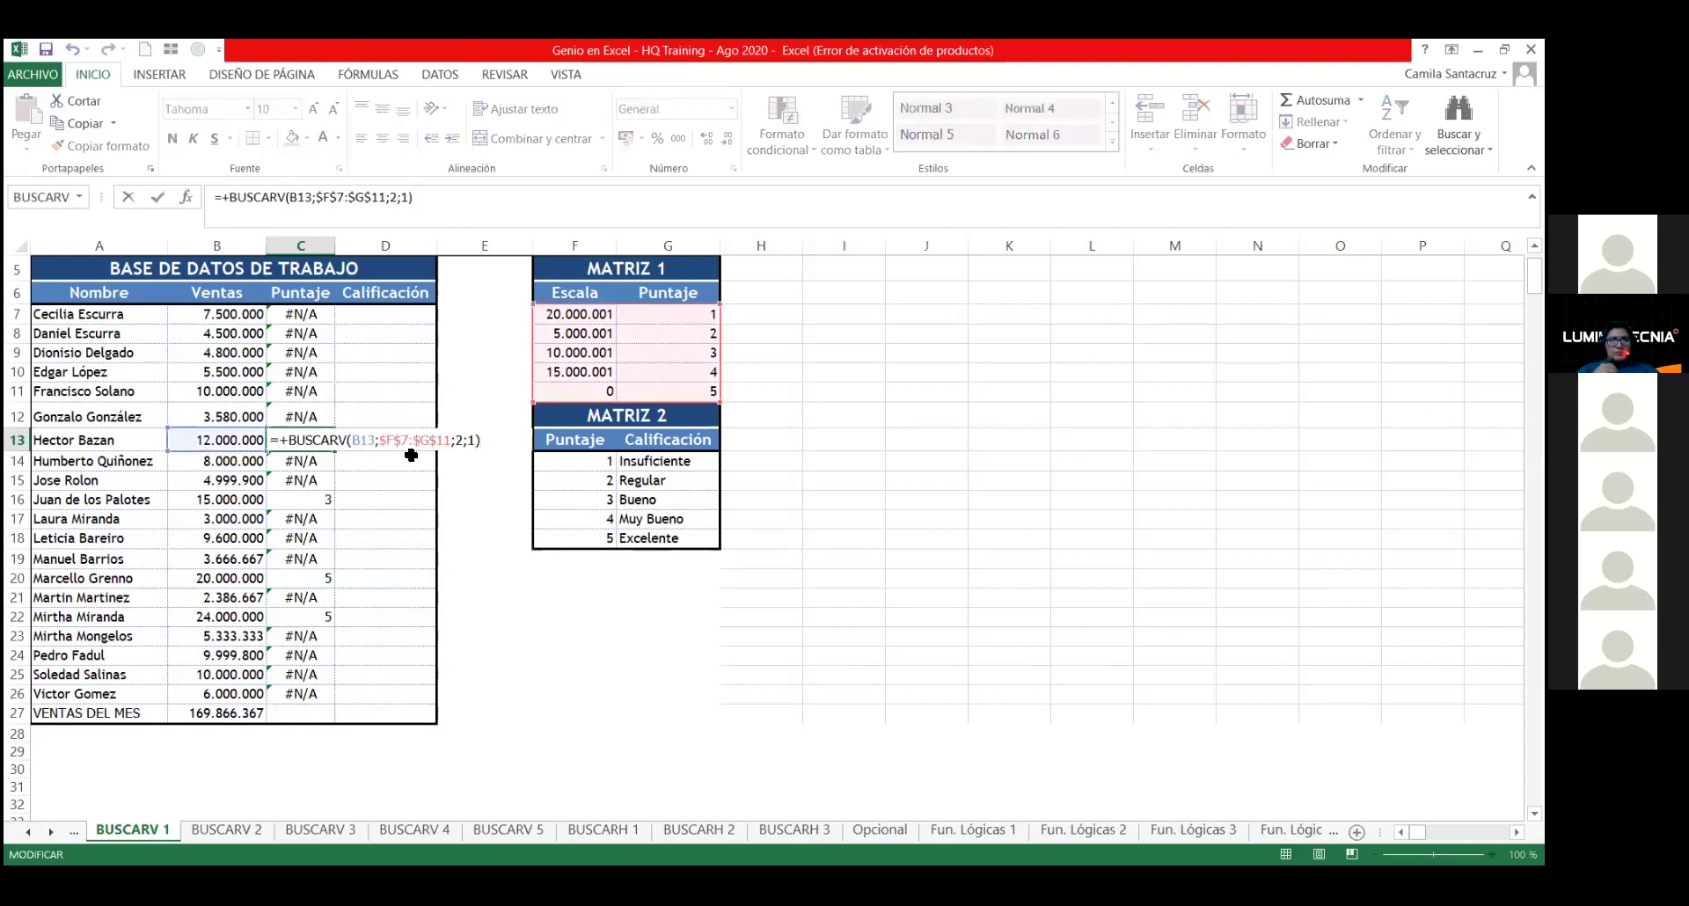
key(ctrl+Return)
drag(574, 333, 668, 372)
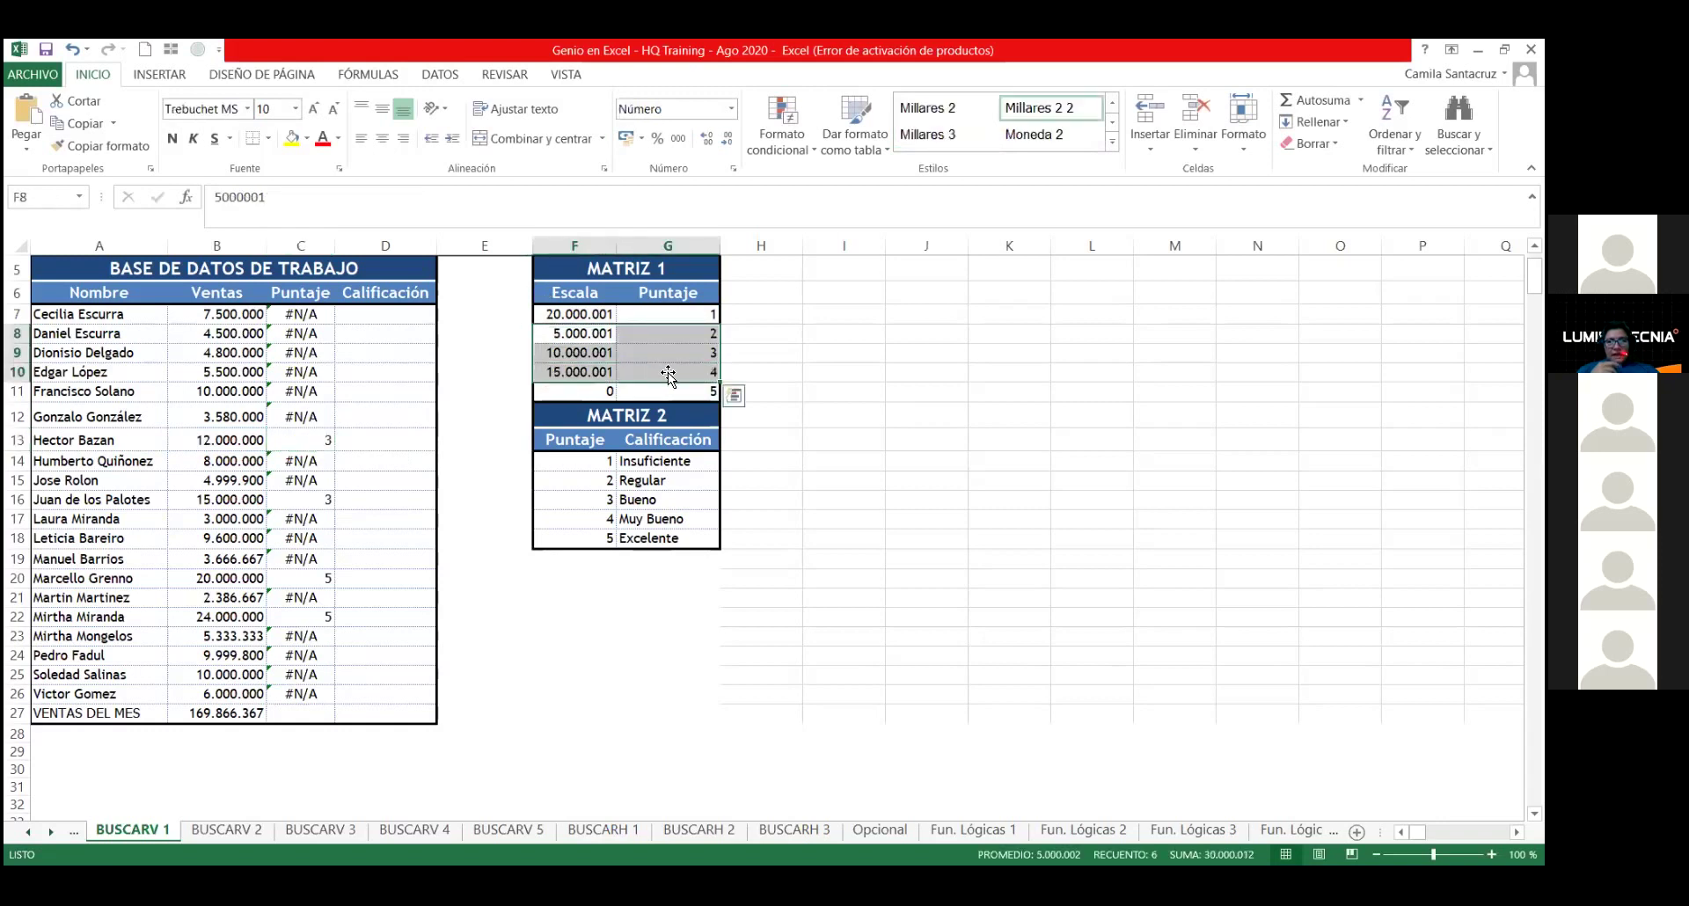
click(740, 356)
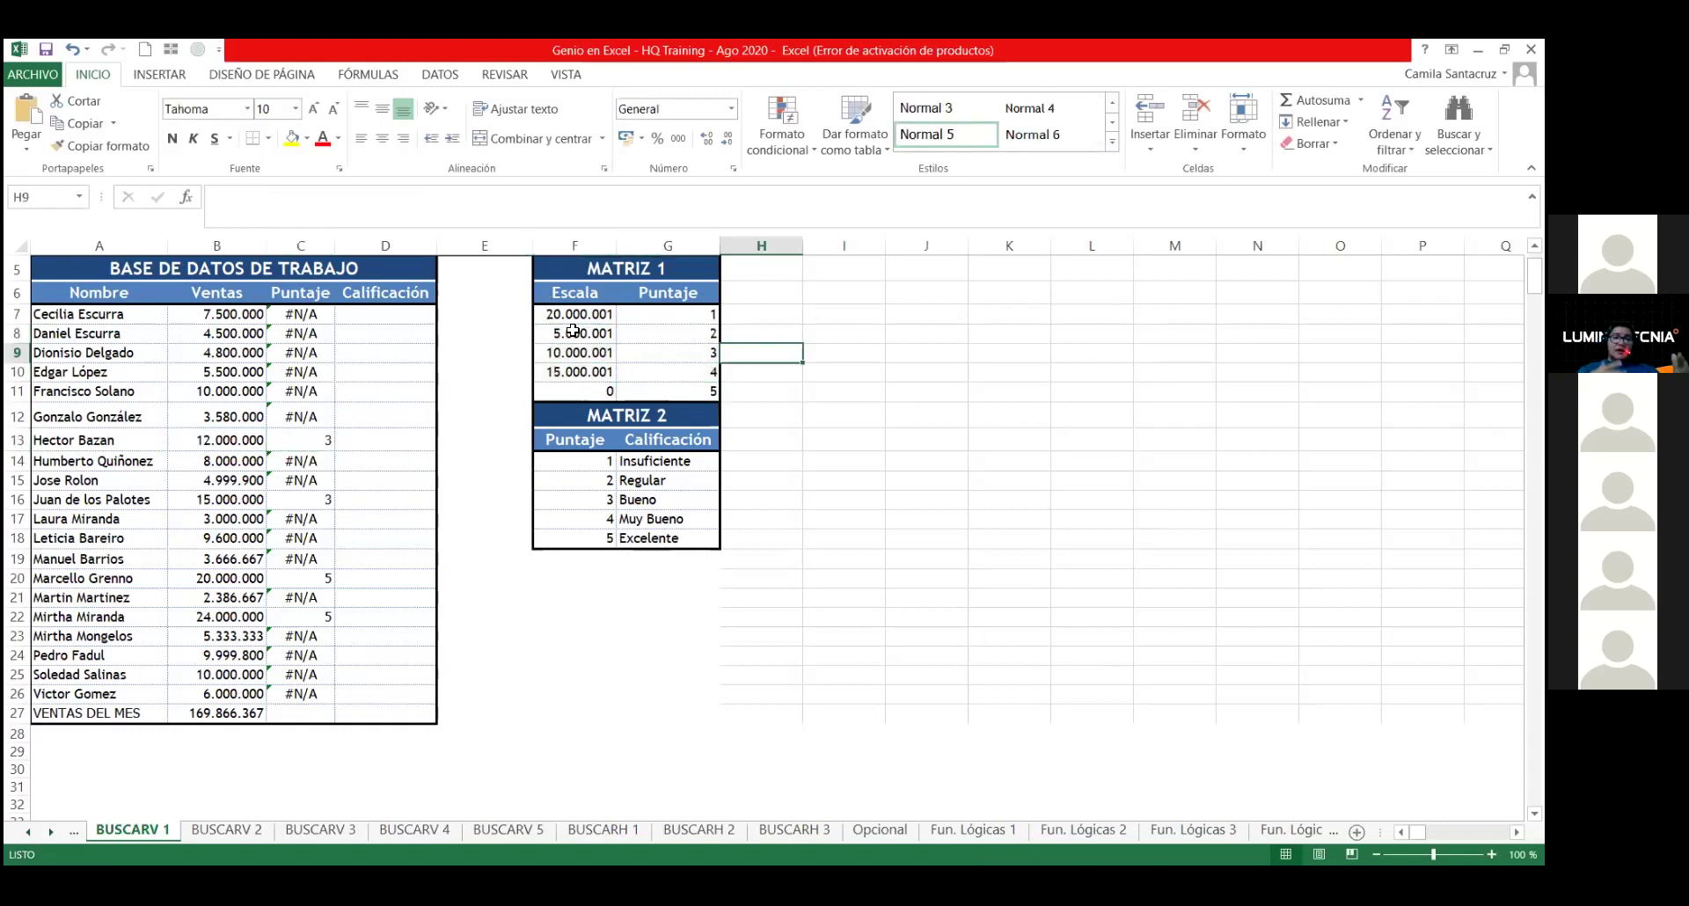
drag(573, 333, 668, 372)
click(307, 581)
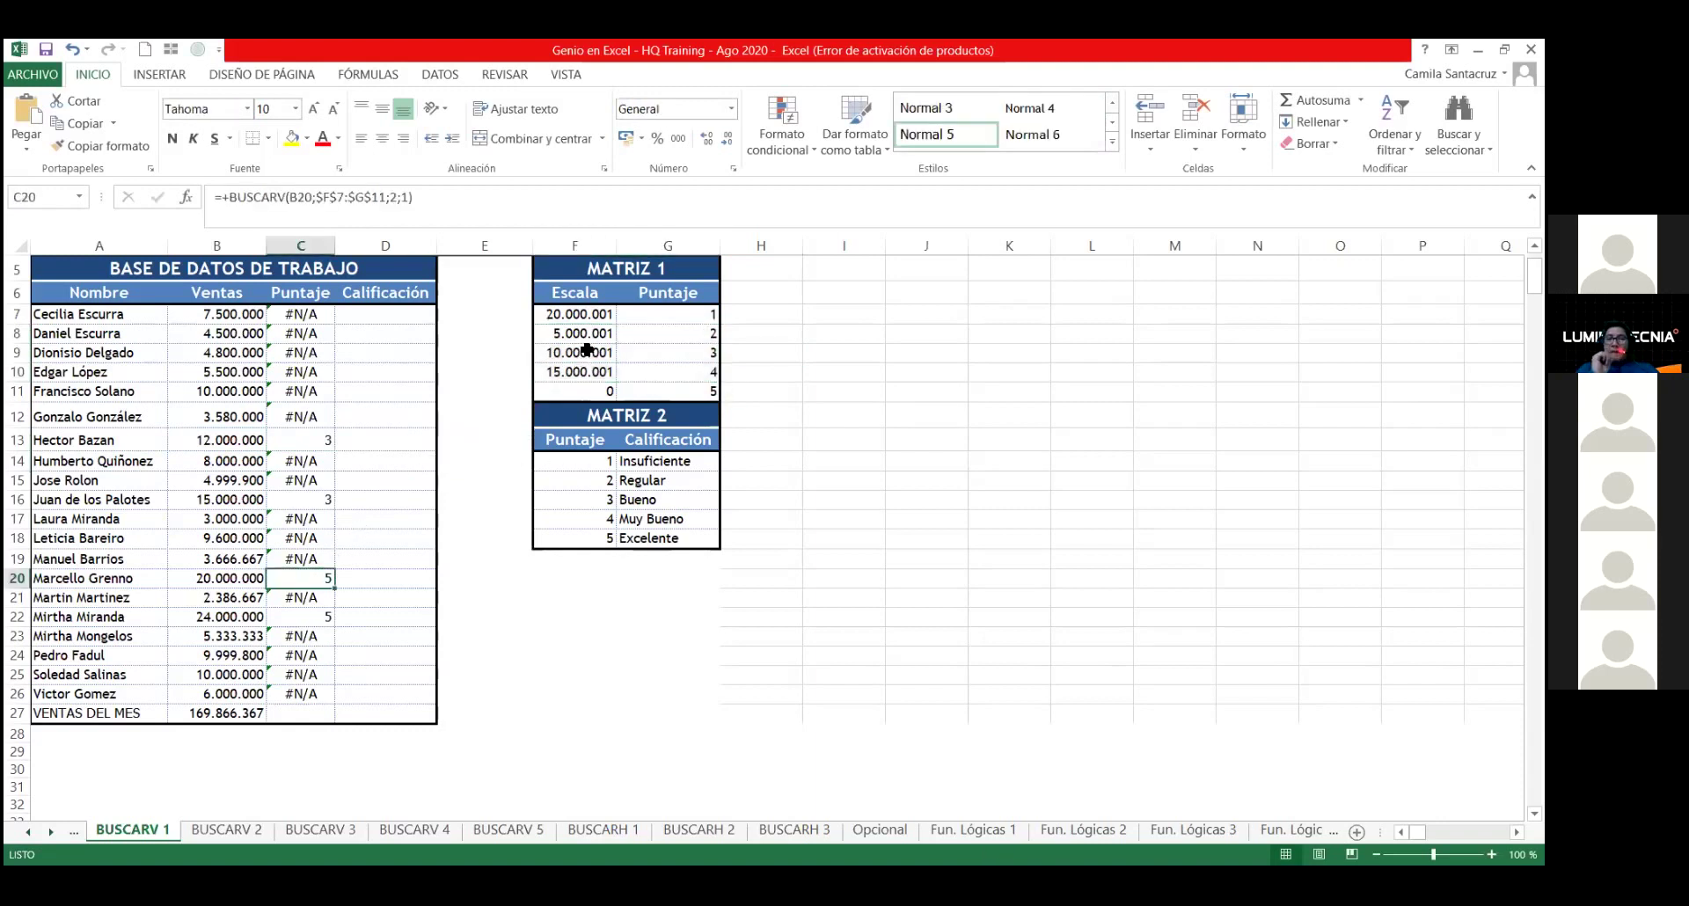
drag(583, 355, 673, 373)
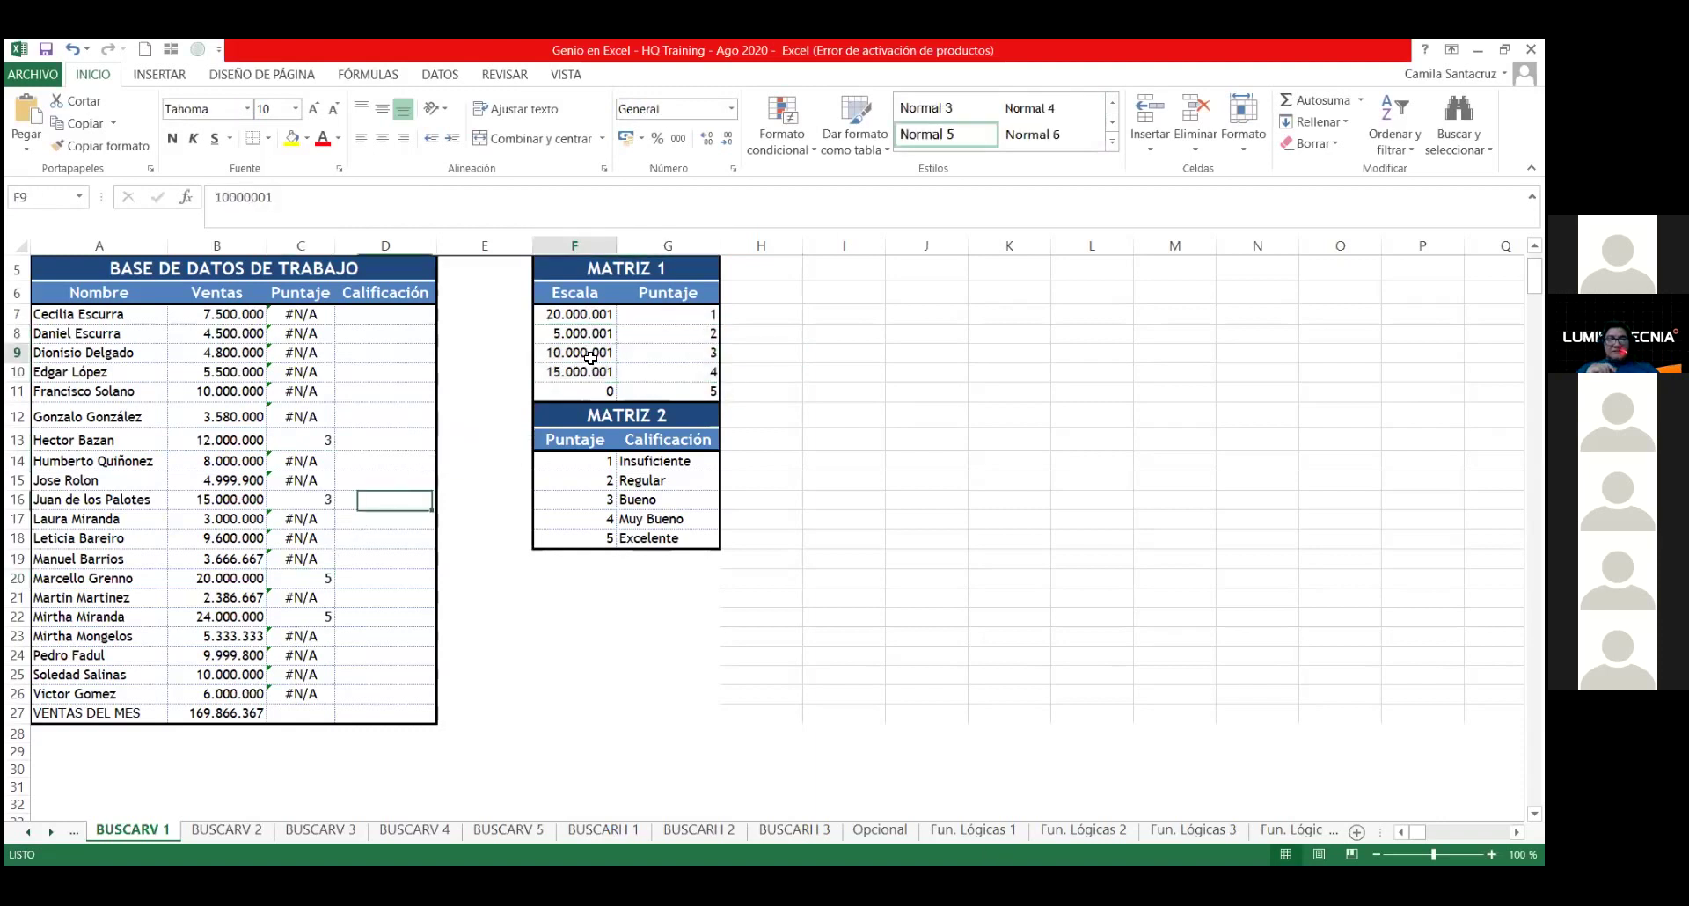
click(774, 354)
drag(591, 398, 652, 379)
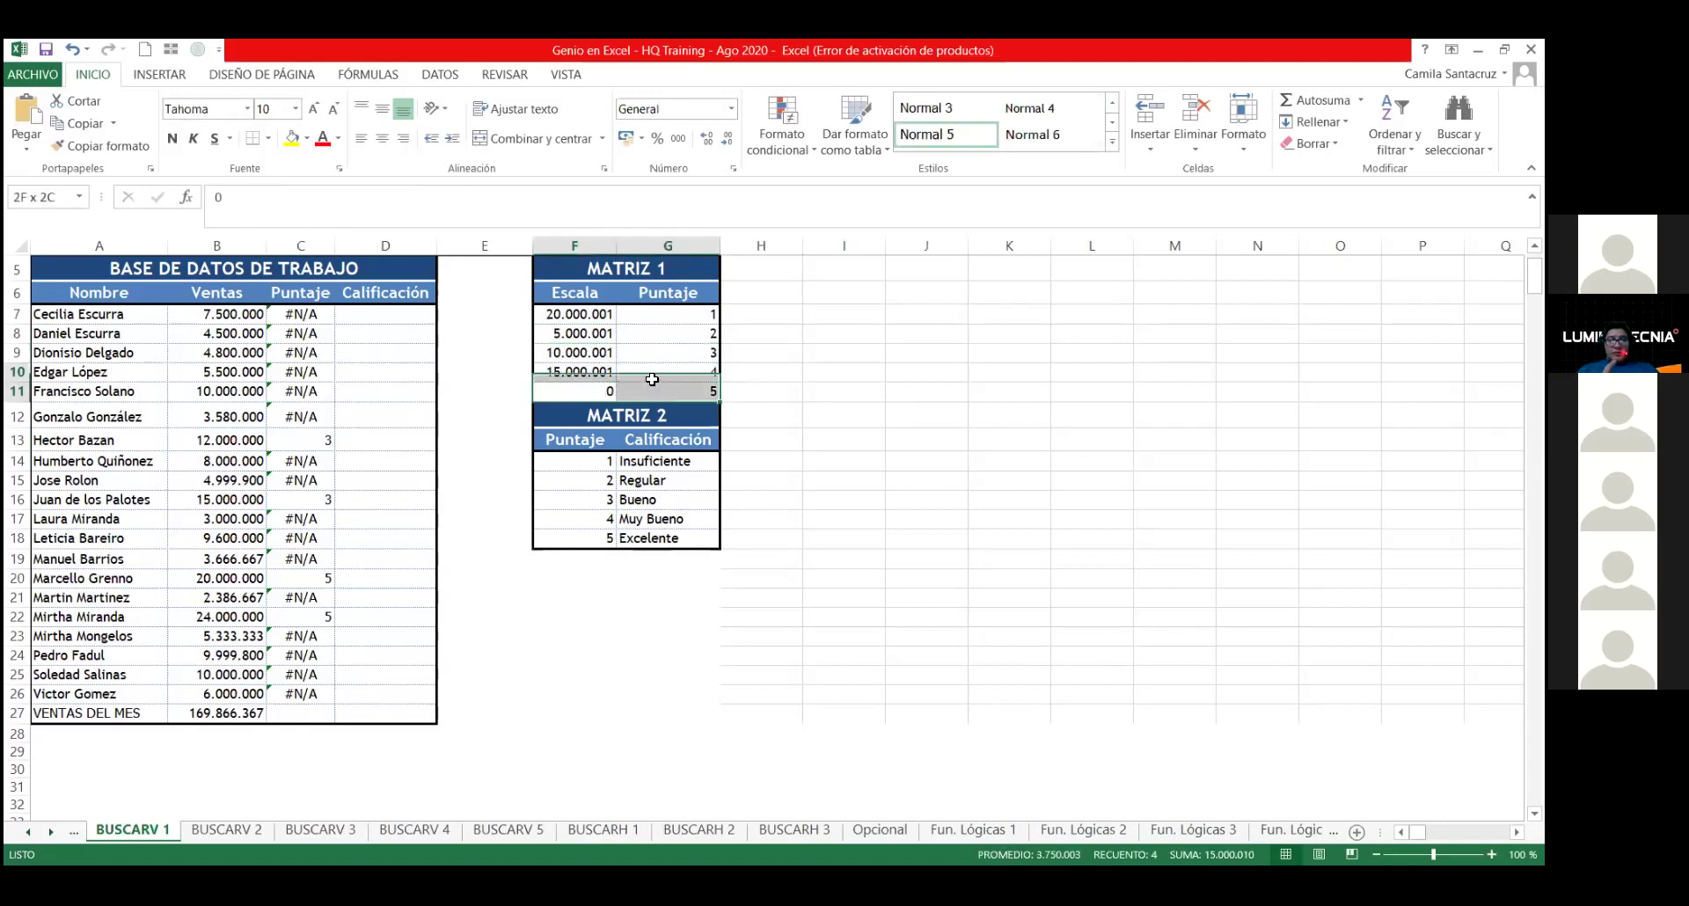
click(756, 365)
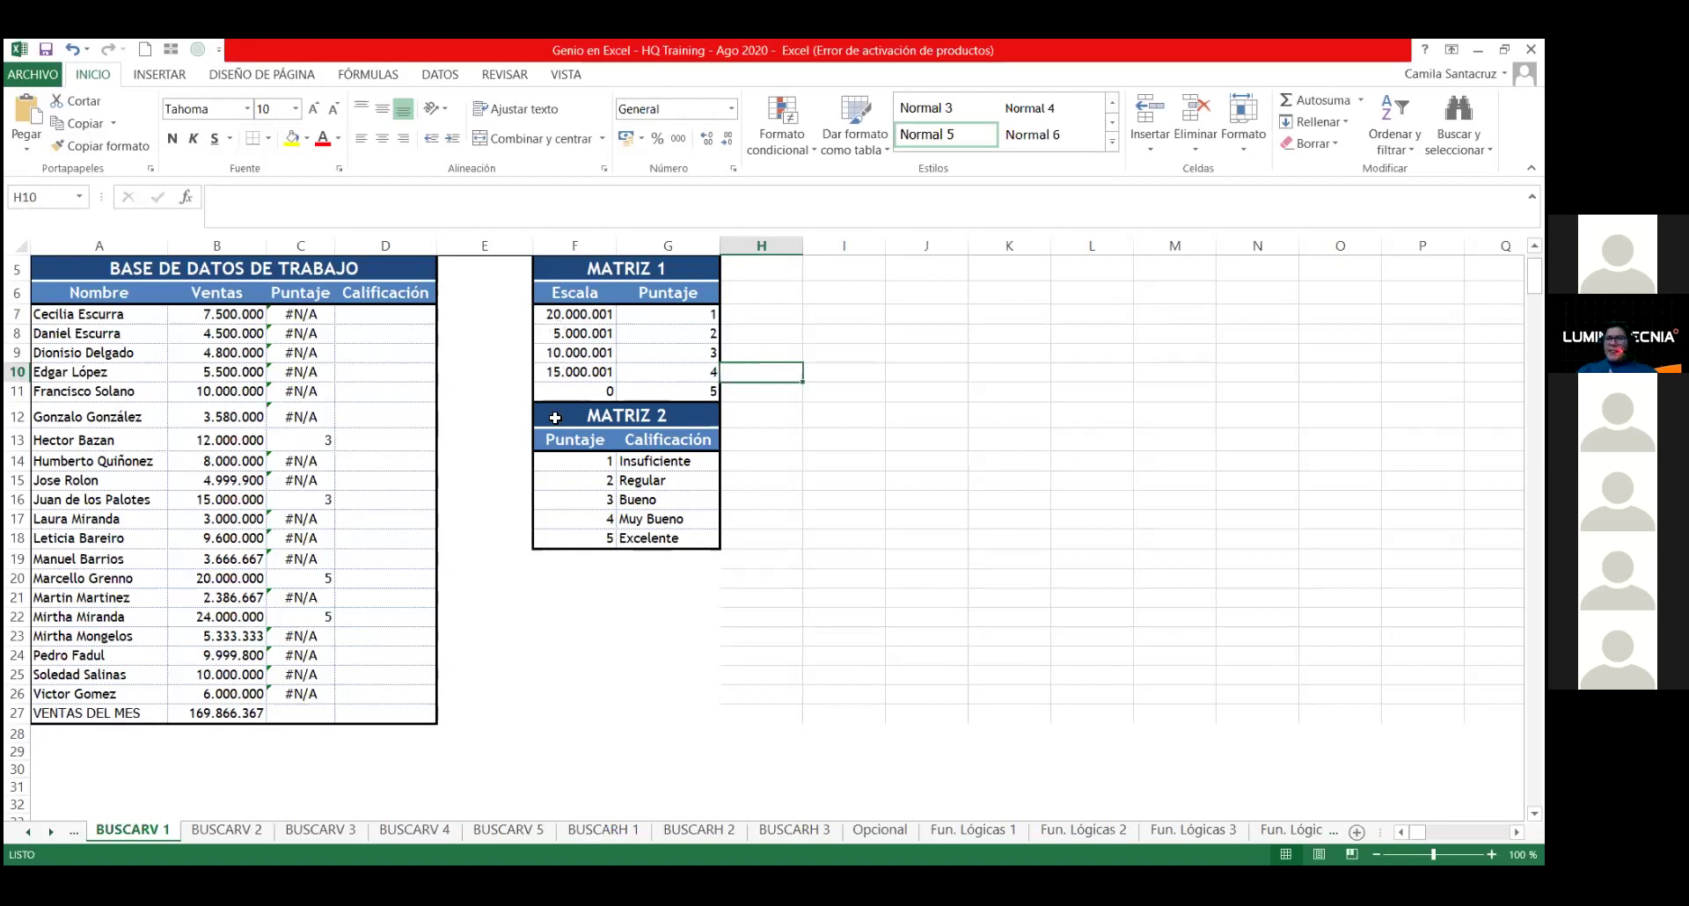
Step: Undo the Escala edits so Matriz 1 runs 0 to 20.000.001 again, then select D7
click(598, 316)
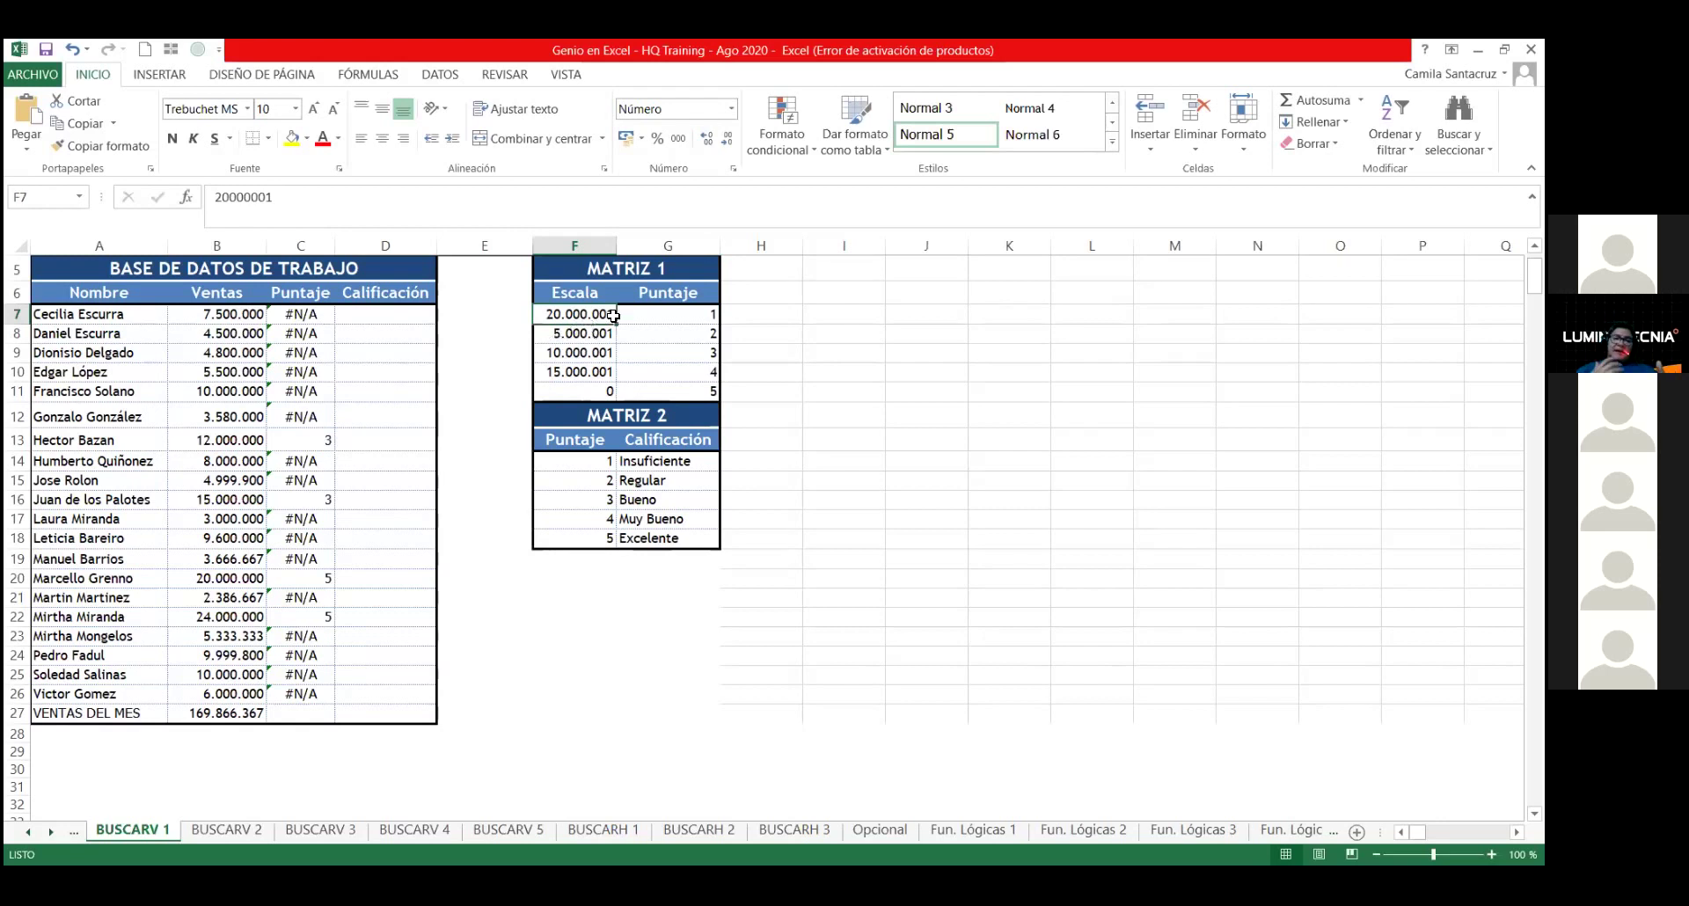
drag(587, 322, 558, 374)
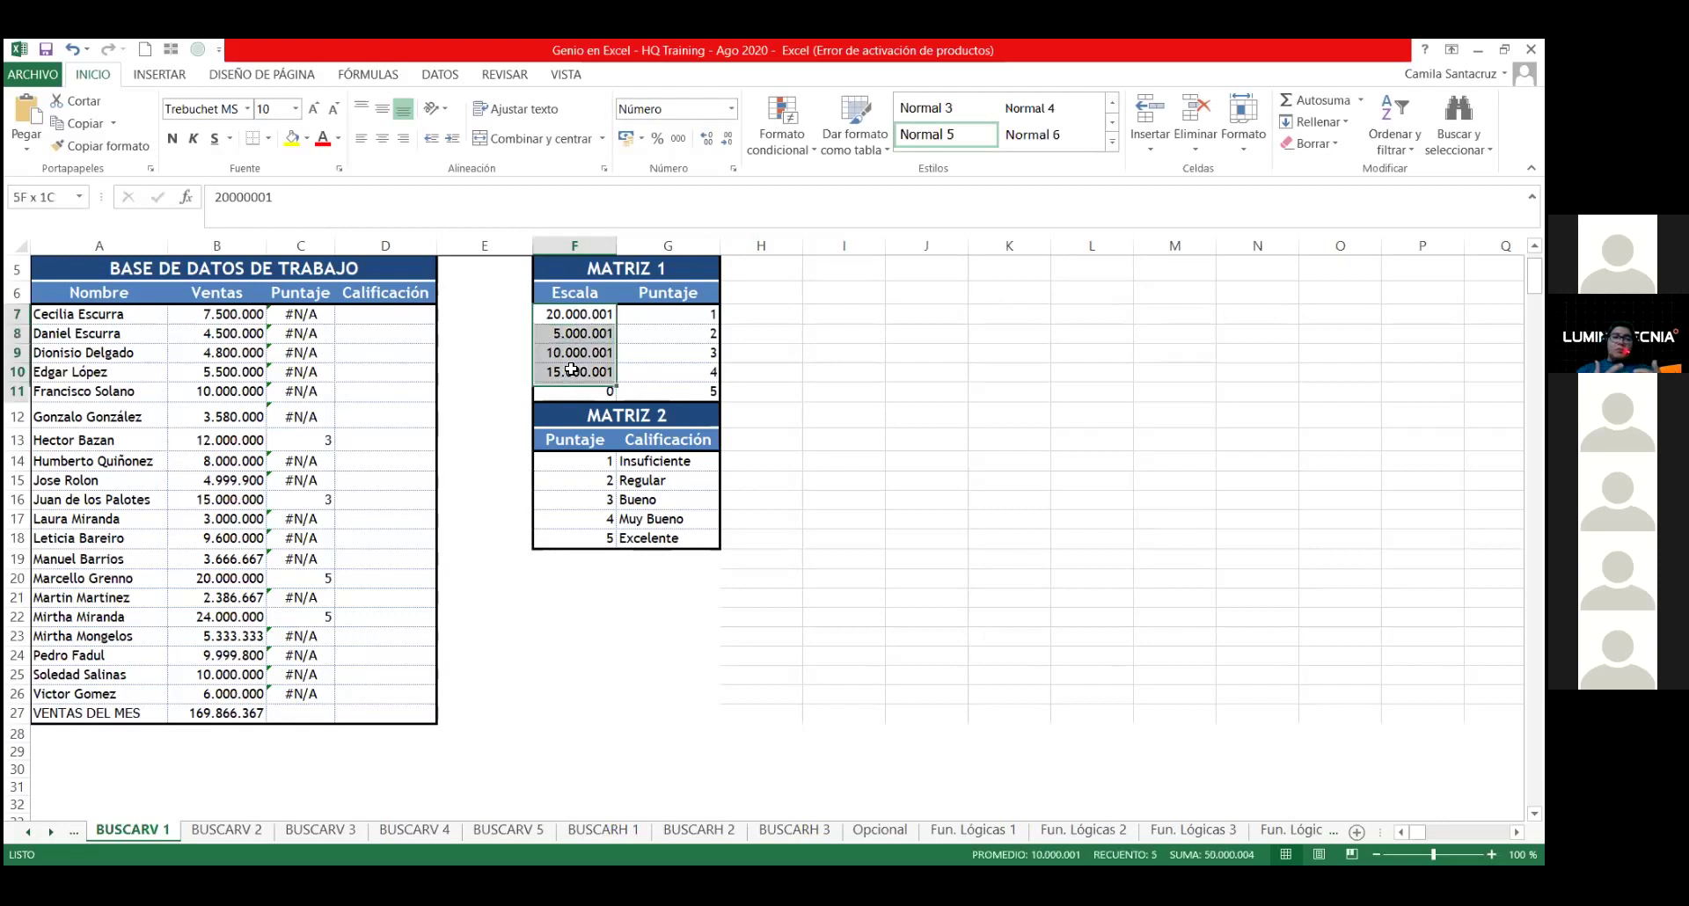
click(620, 330)
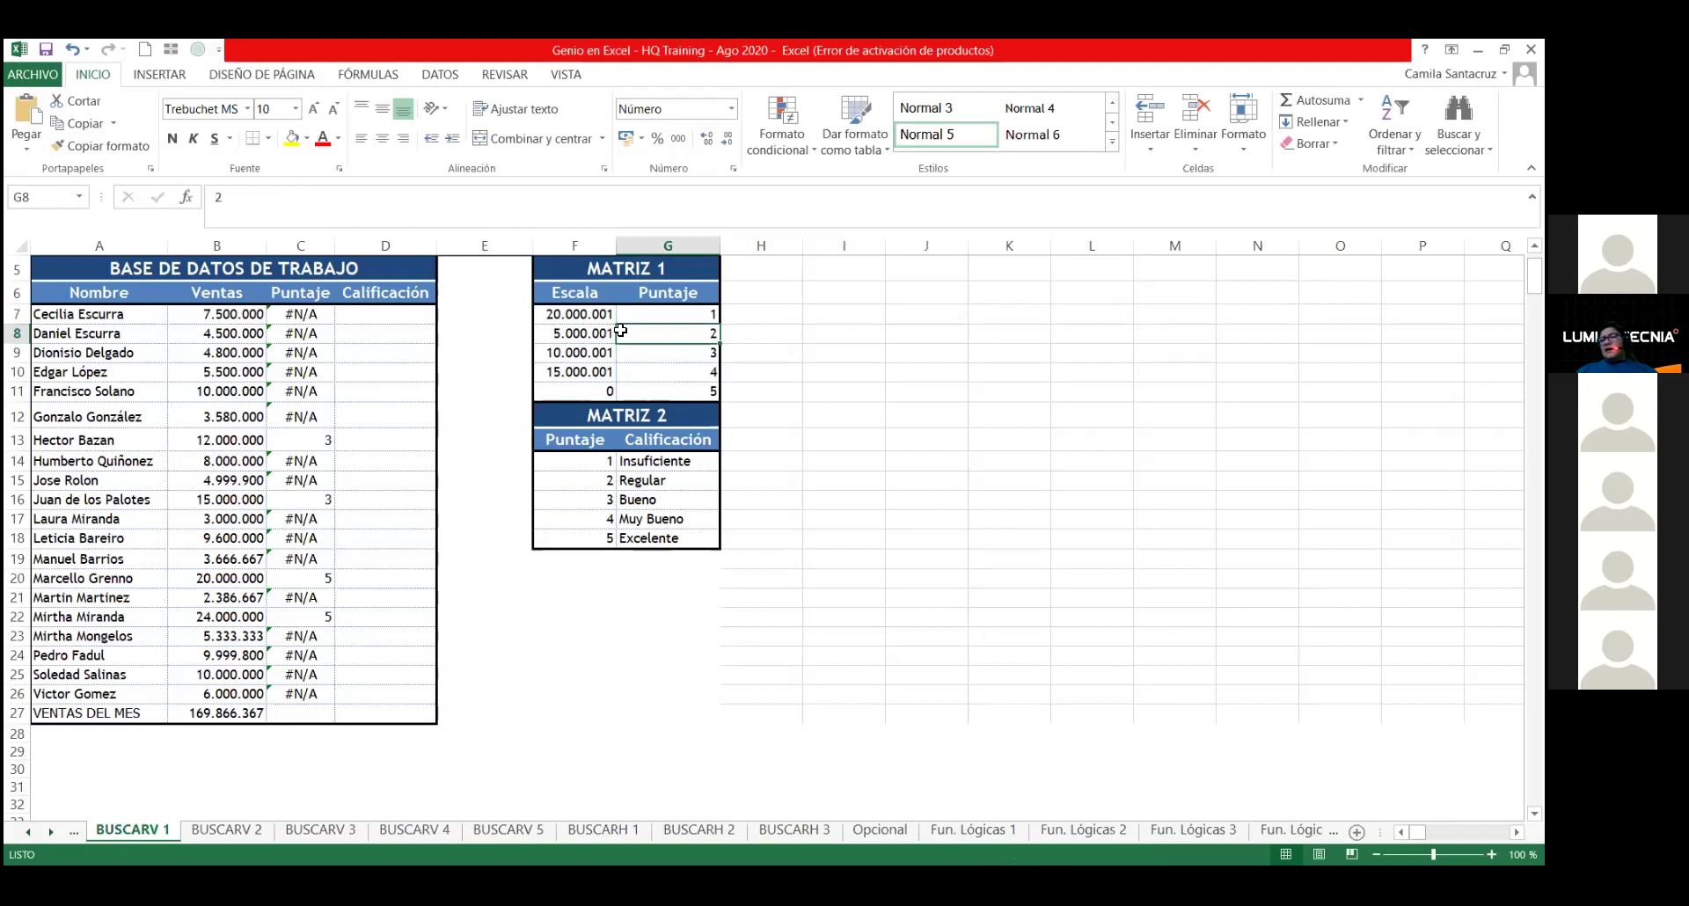
key(ctrl+z)
key(ctrl+z)
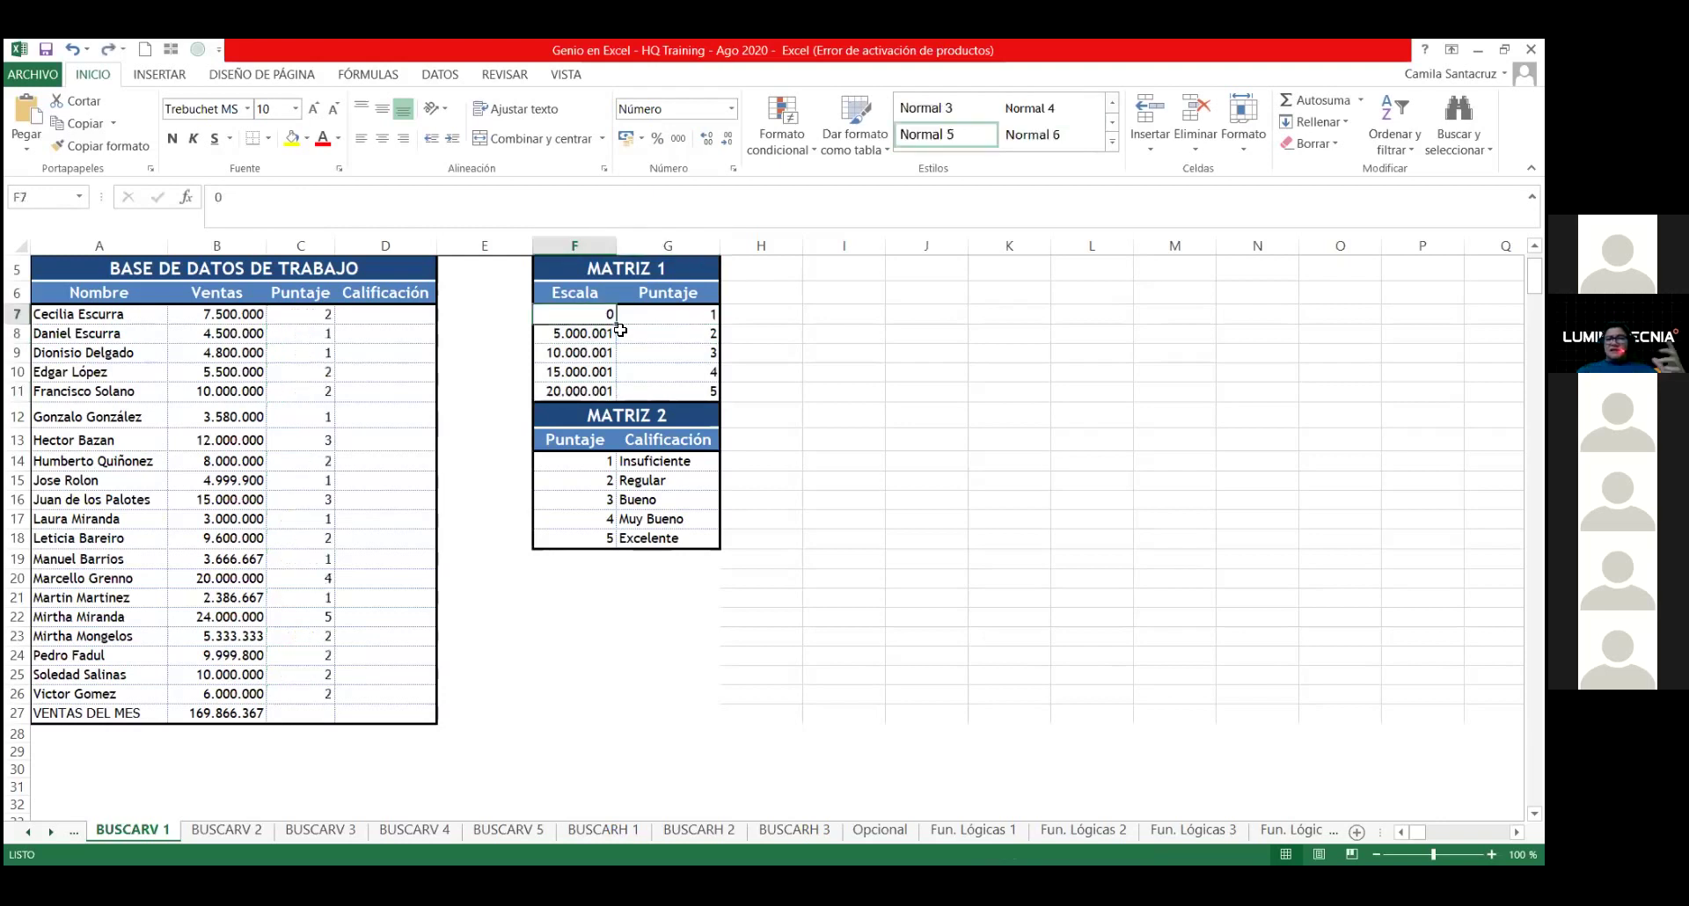
click(810, 395)
click(405, 320)
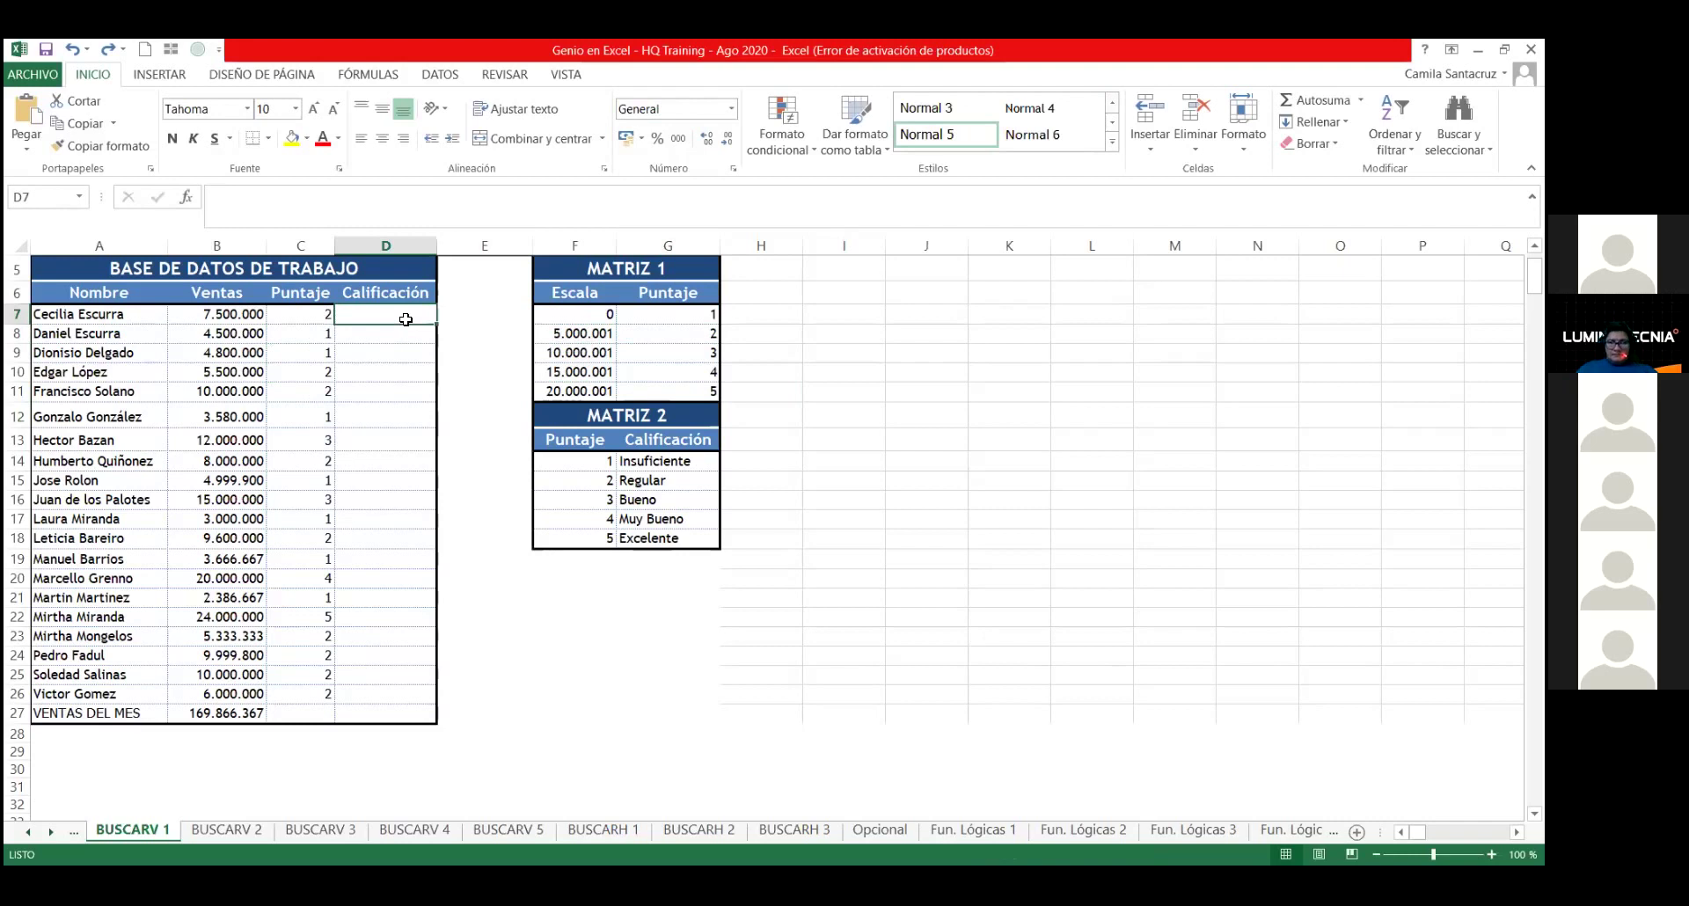
Step: Select C7 and edit its =+BUSCARV(B7;$F$7:$G$11;2;1) formula in the cell
key(Left)
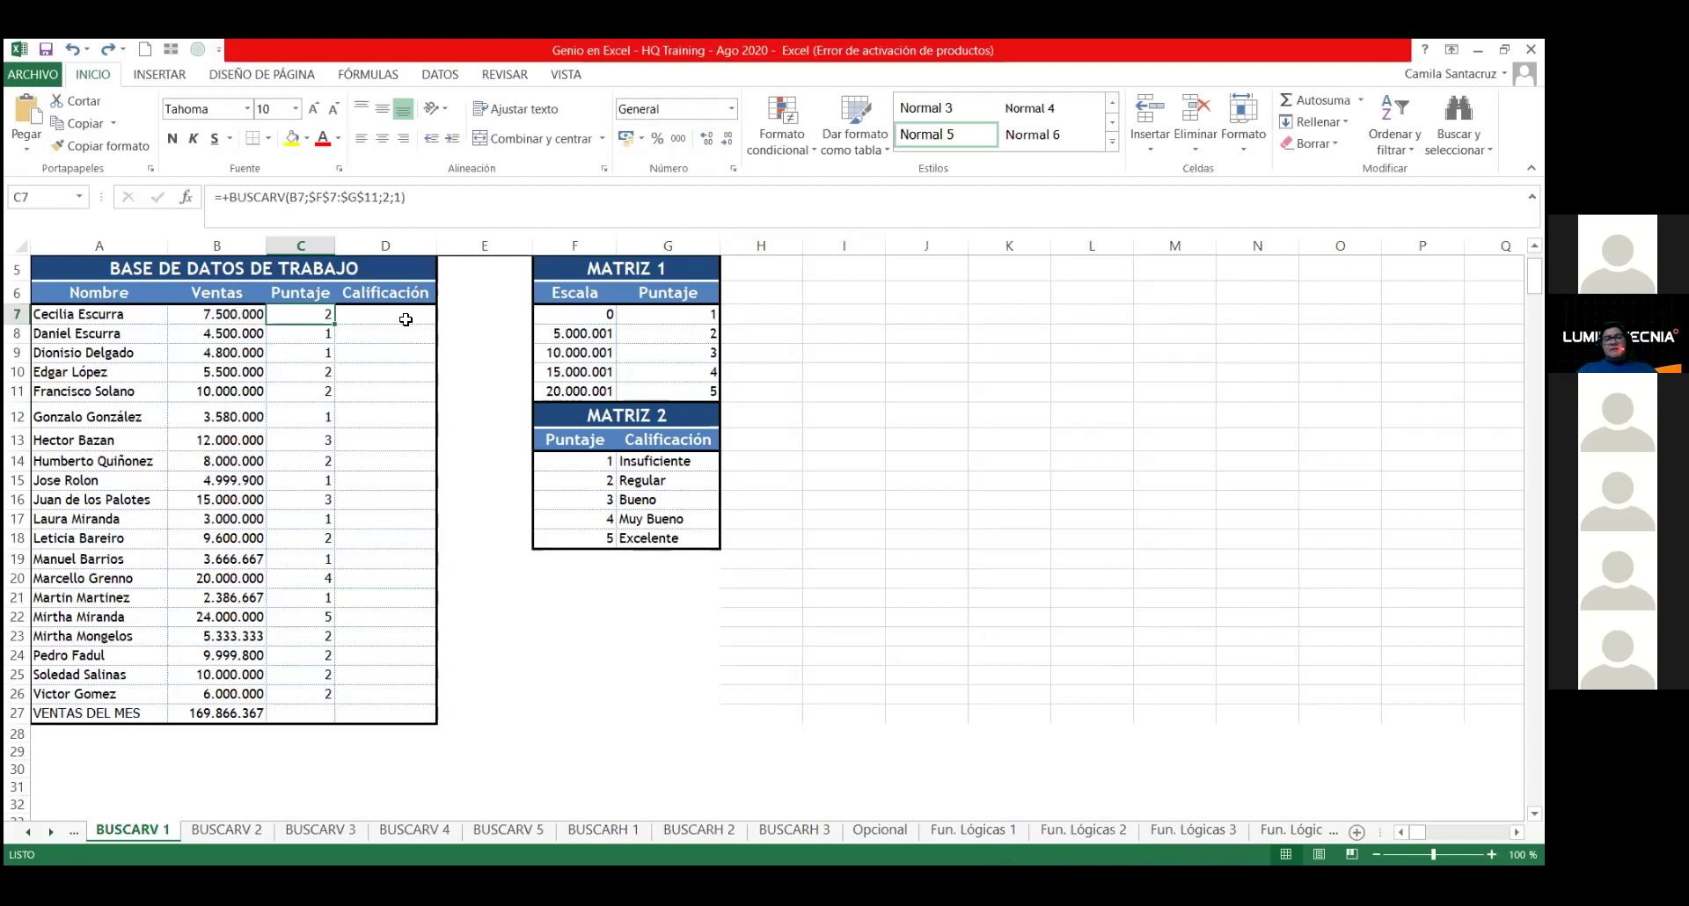
key(F2)
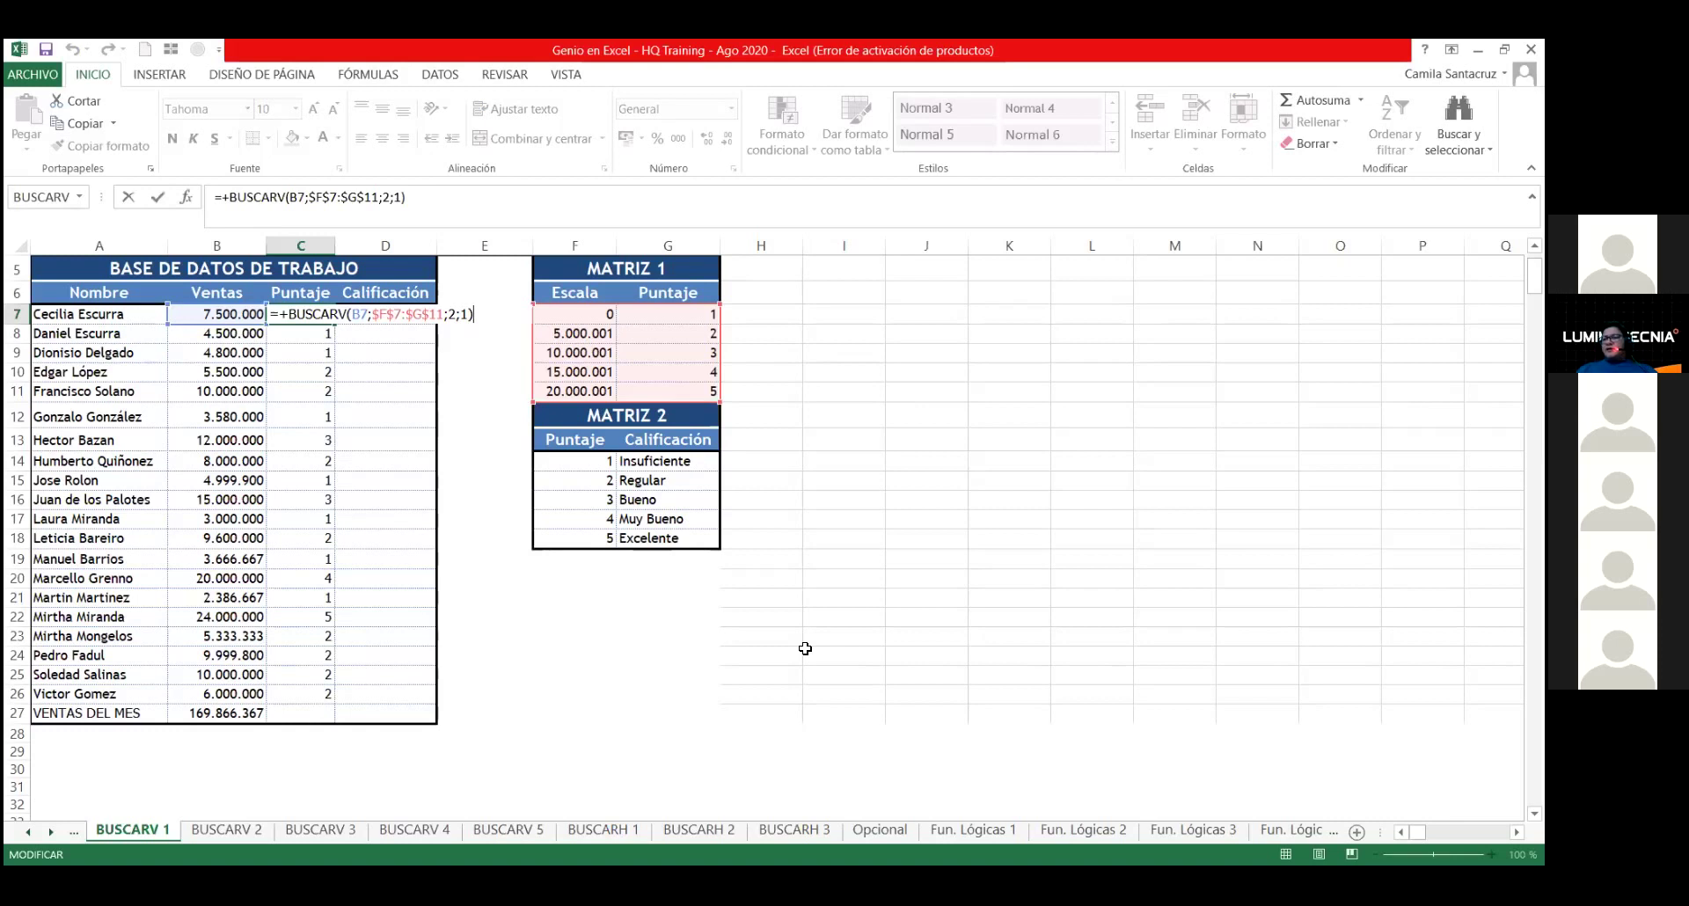
Step: Commit =BUSCARV(B7;$F$7:$G$11;2;1) in C7 and show its Argumentos de función breakdown previewing 2
key(ctrl+Return)
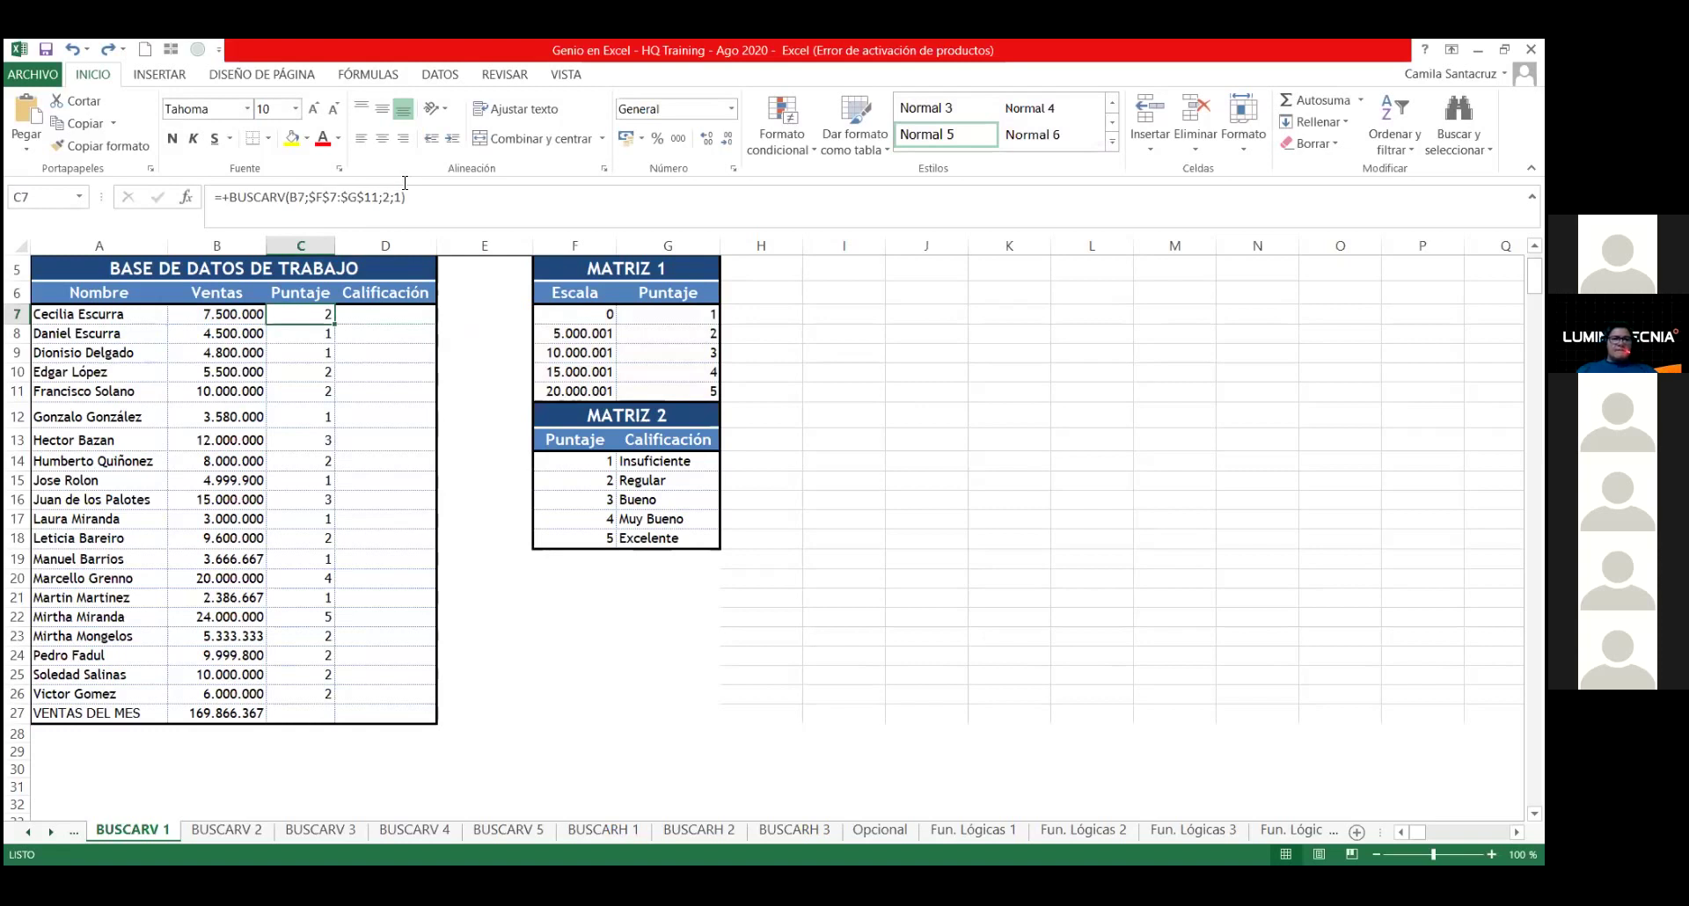
click(187, 197)
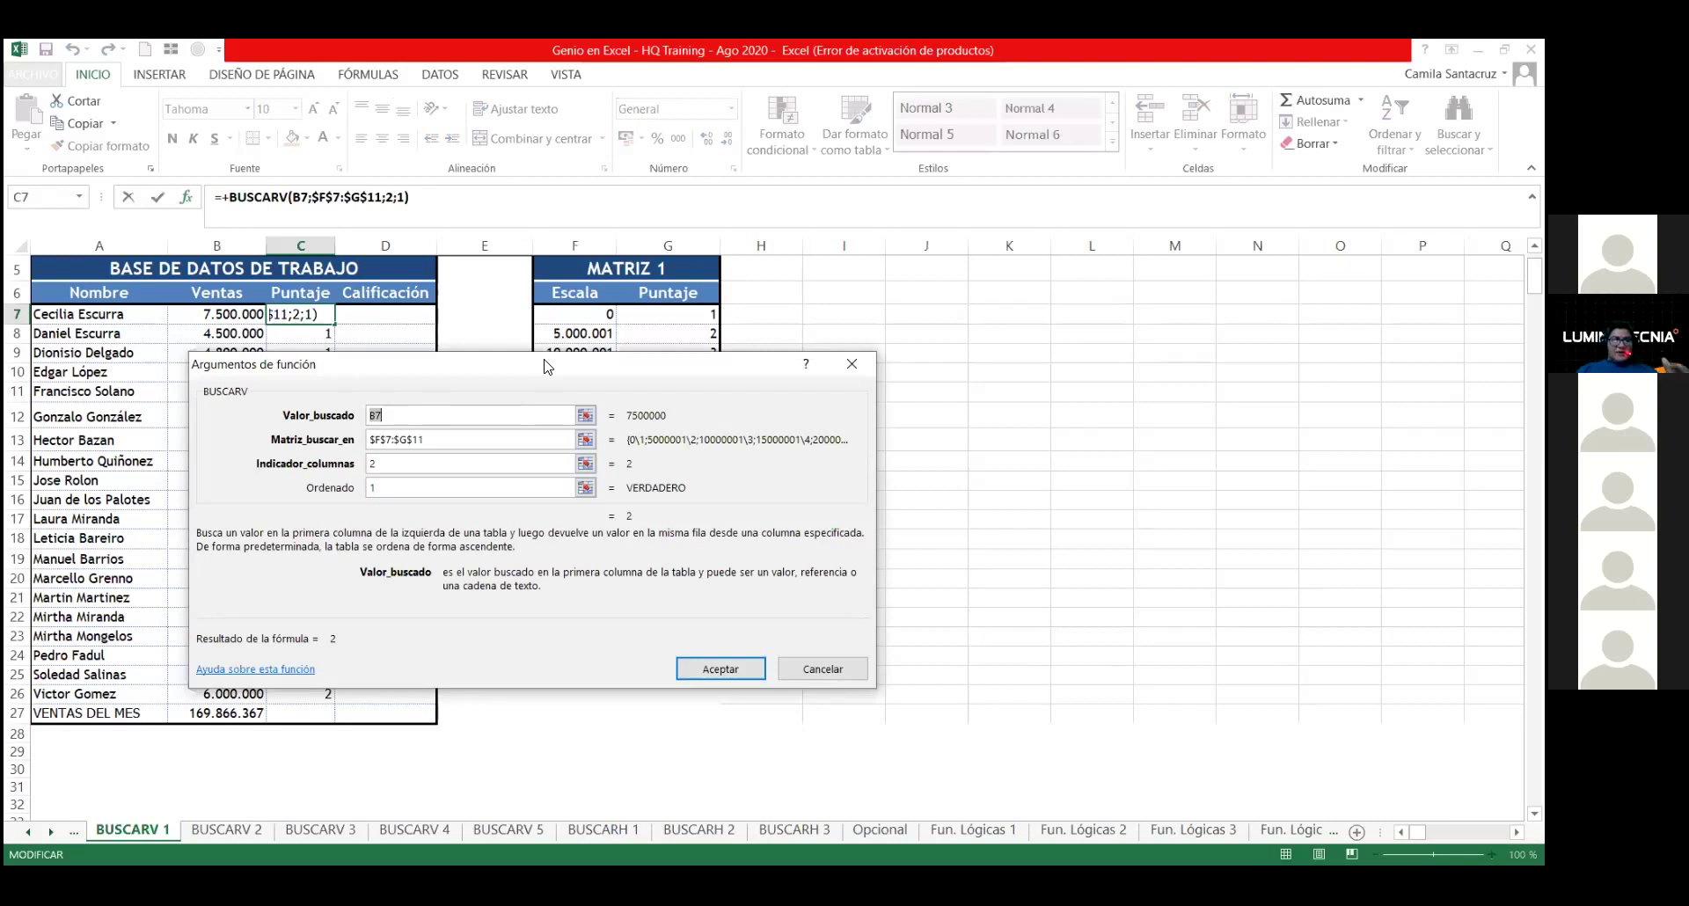
Step: Show the help text for the Ordenado argument of the C7 Puntaje lookup
click(422, 491)
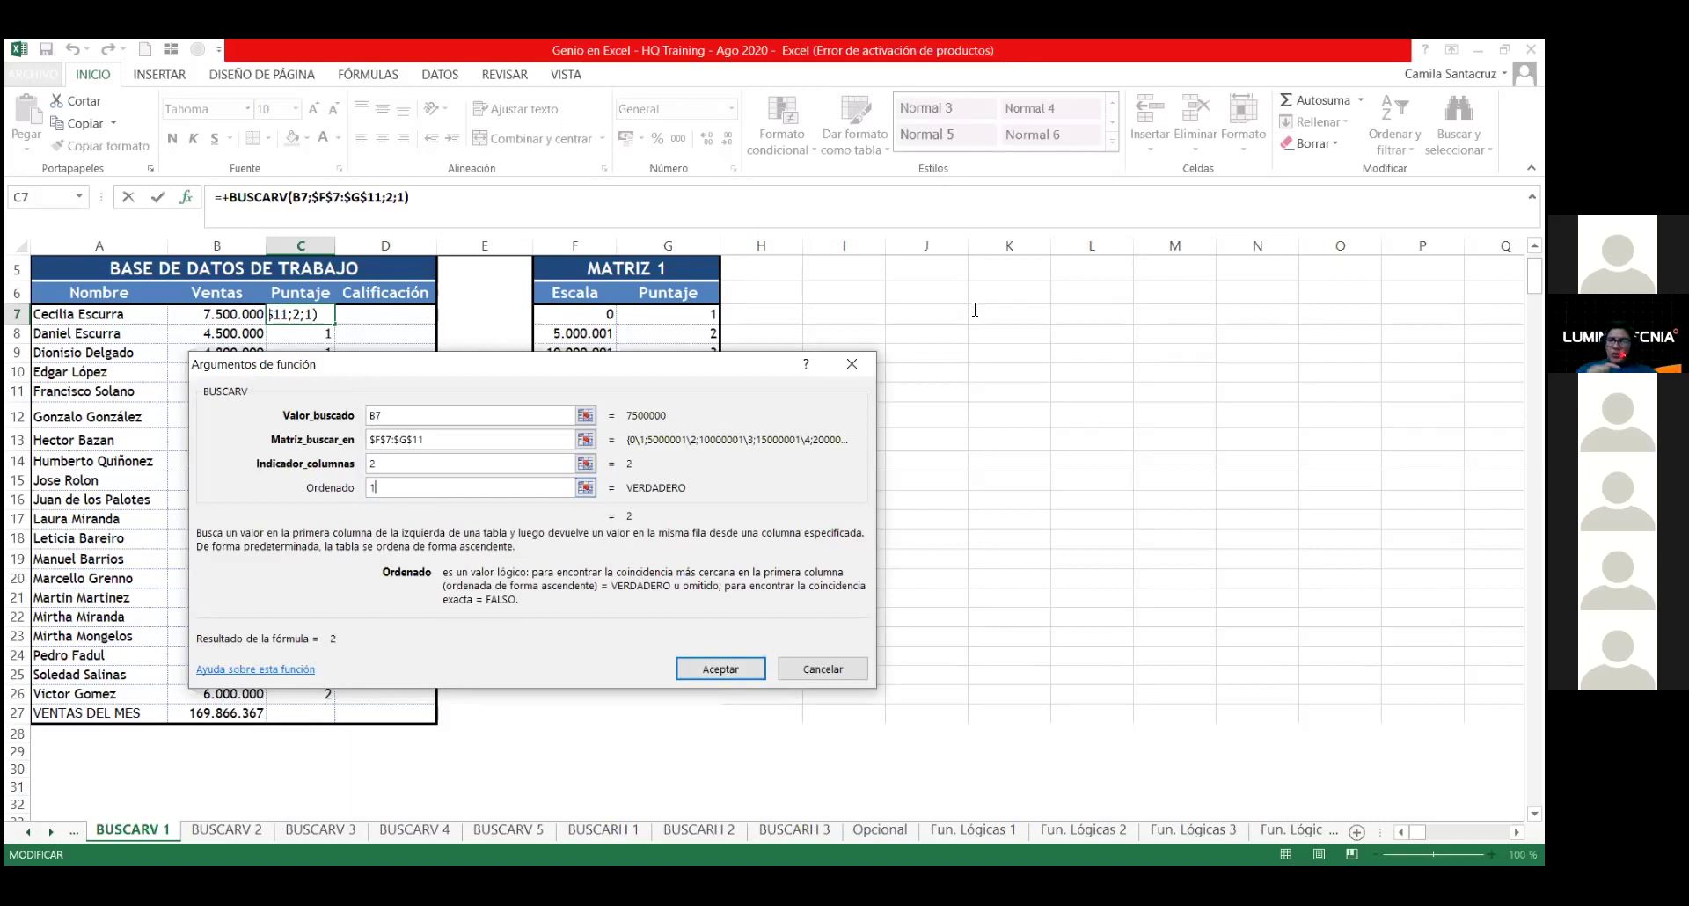
click(1078, 420)
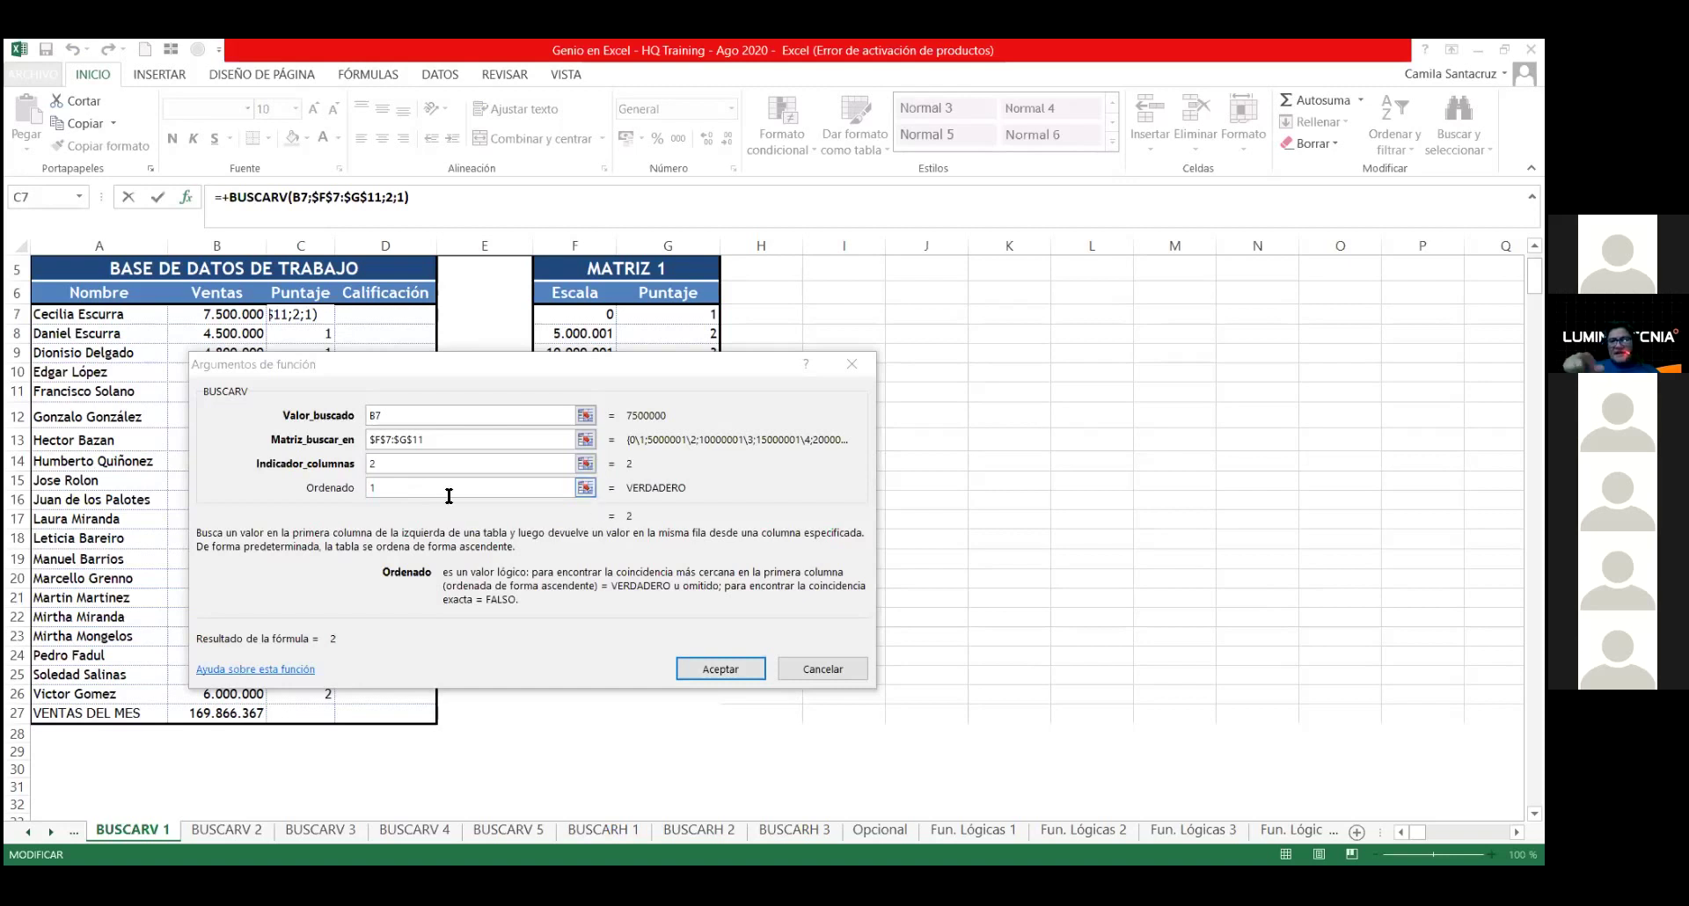
Step: Try Ordenado values 0 and then 1000 in the Puntaje lookup, watching the result preview
click(449, 495)
key(BackSpace)
text(0)
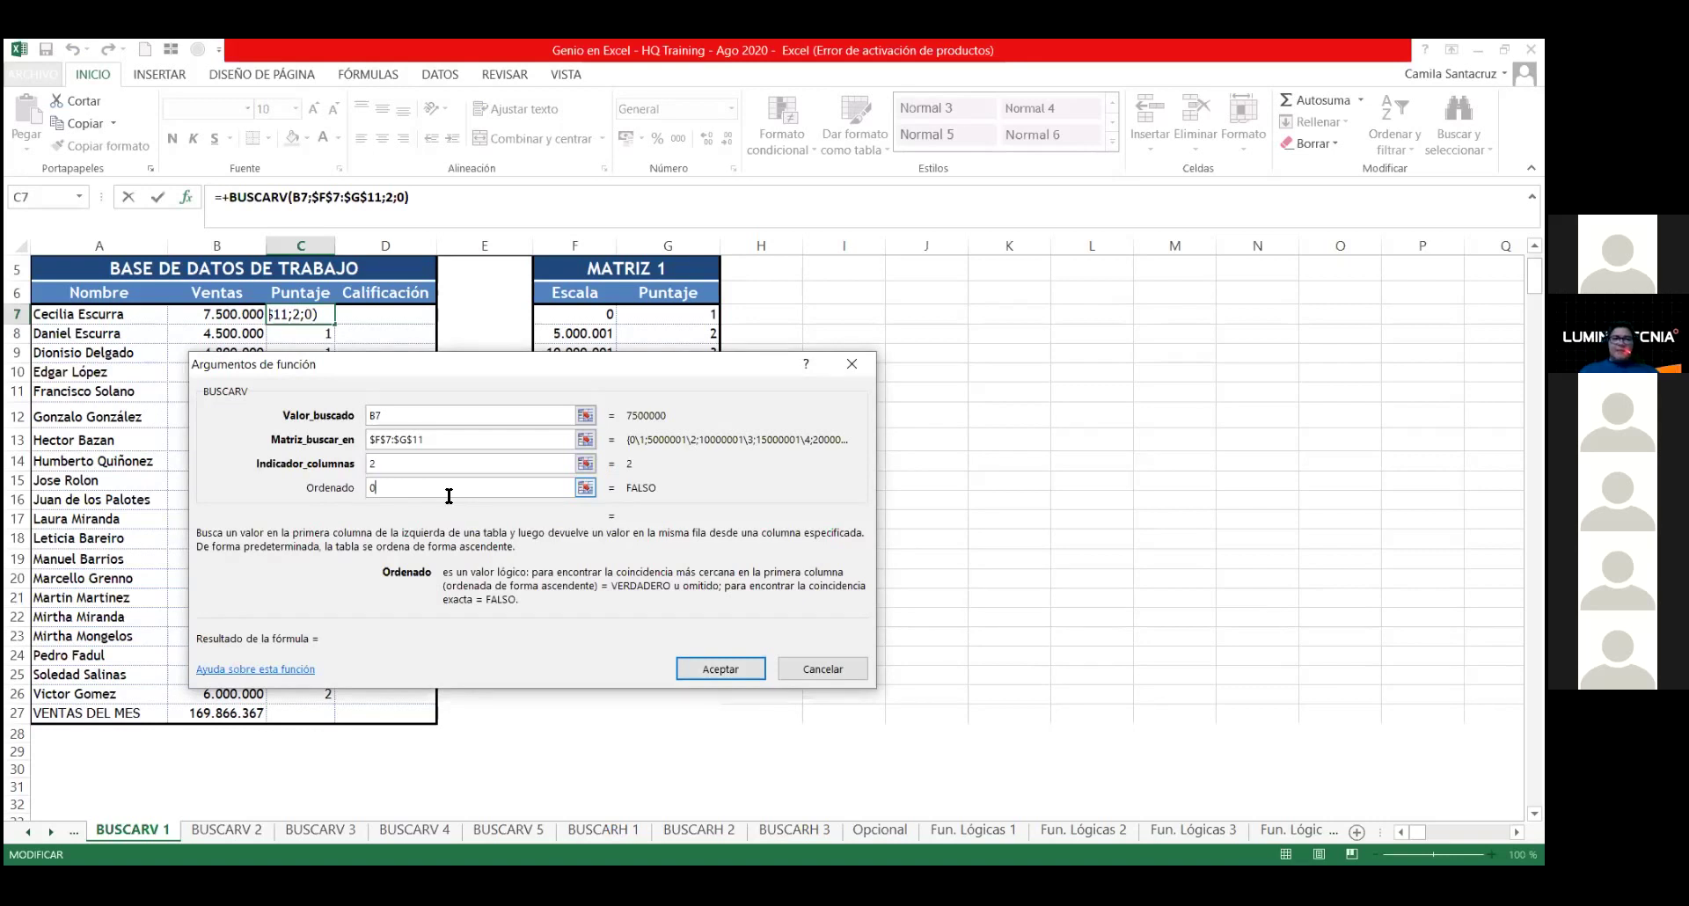
key(BackSpace)
text(1000)
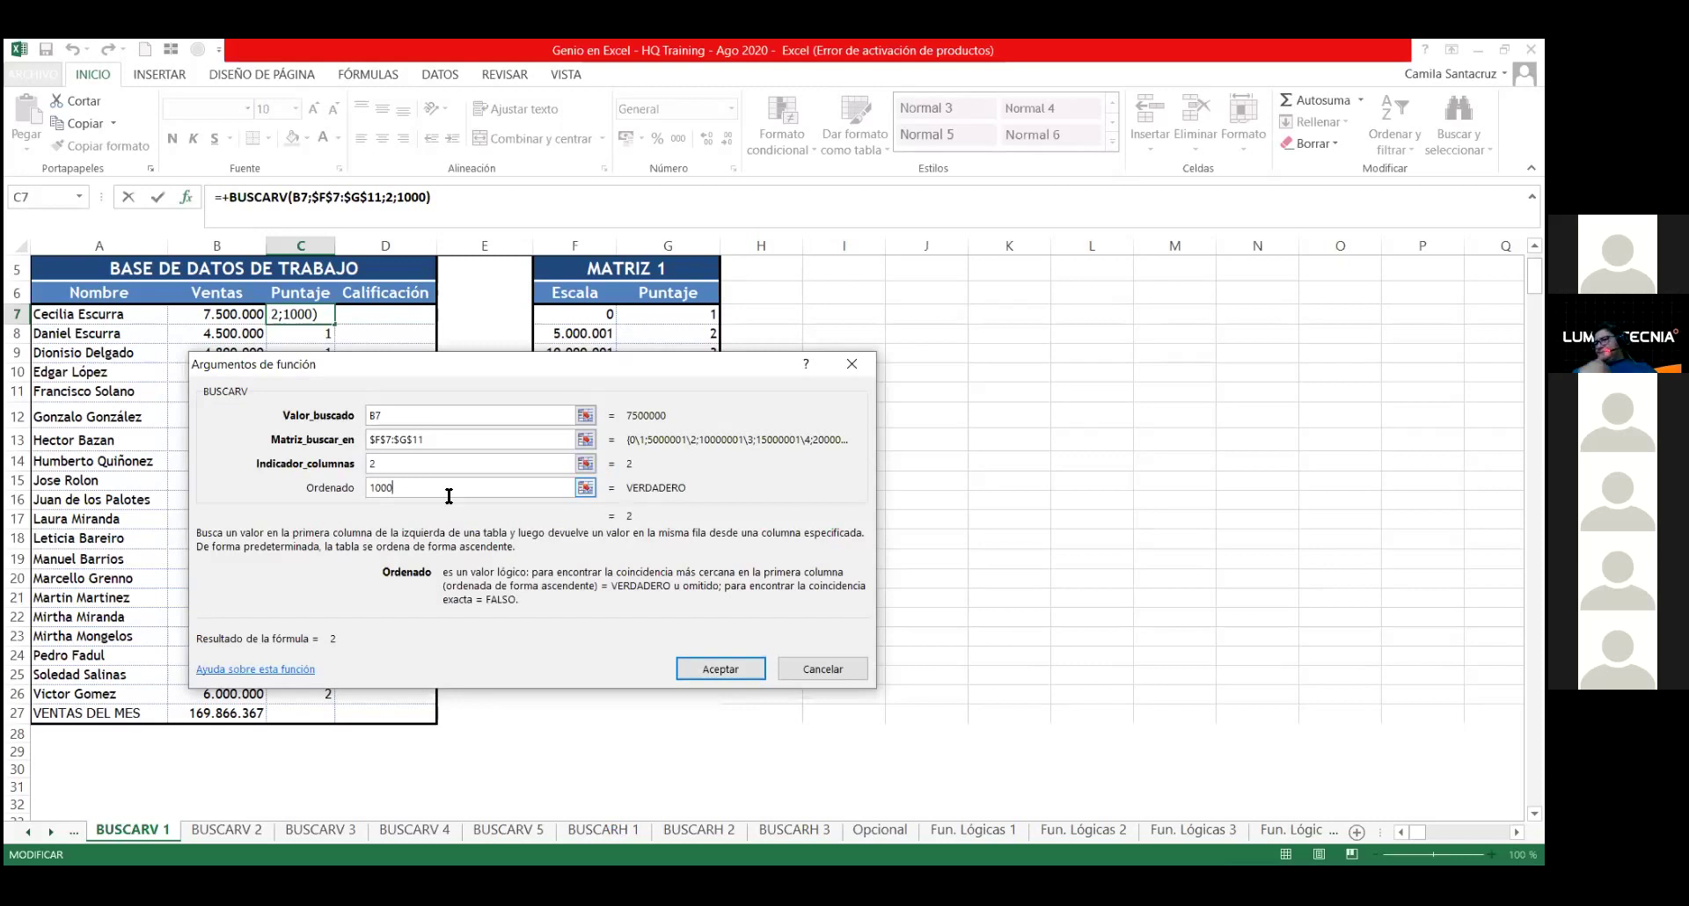
Step: Try Ordenado values 2, 3 and 4, ending at 5, which still reads VERDADERO
key(BackSpace)
key(BackSpace)
key(BackSpace)
key(BackSpace)
text(2)
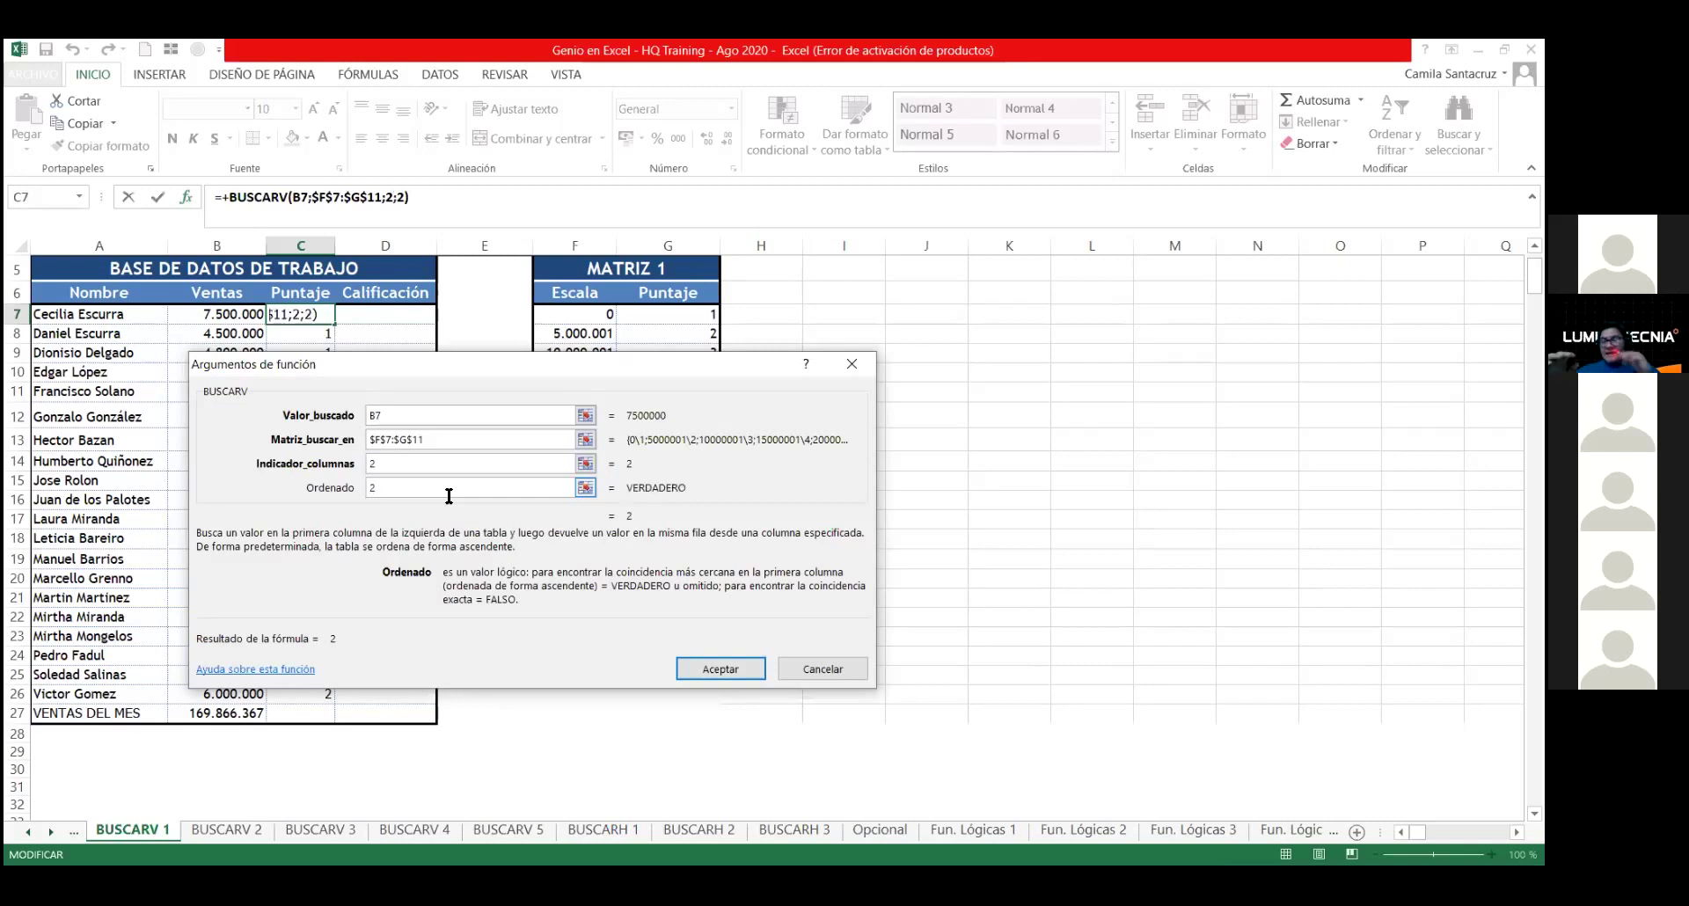
key(BackSpace)
text(3)
key(BackSpace)
text(4)
key(BackSpace)
text(5)
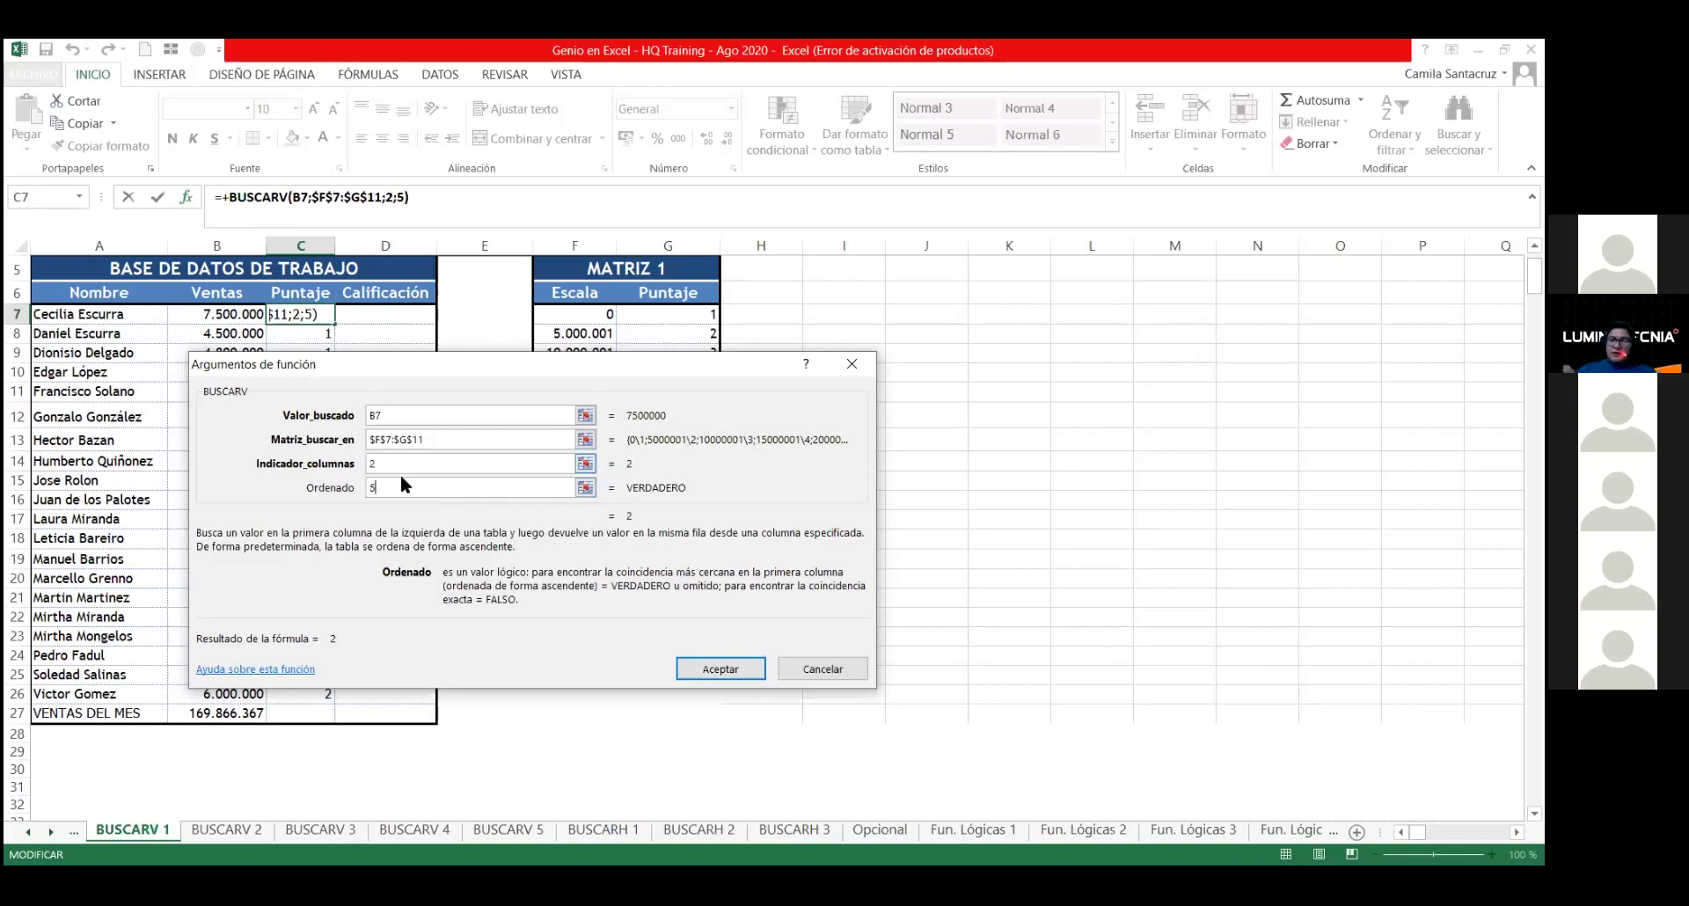
Step: Return Ordenado to 1 after briefly testing 0, and accept =+BUSCARV(B7;$F$7:$G$11;2;1) in C7
key(BackSpace)
text(1)
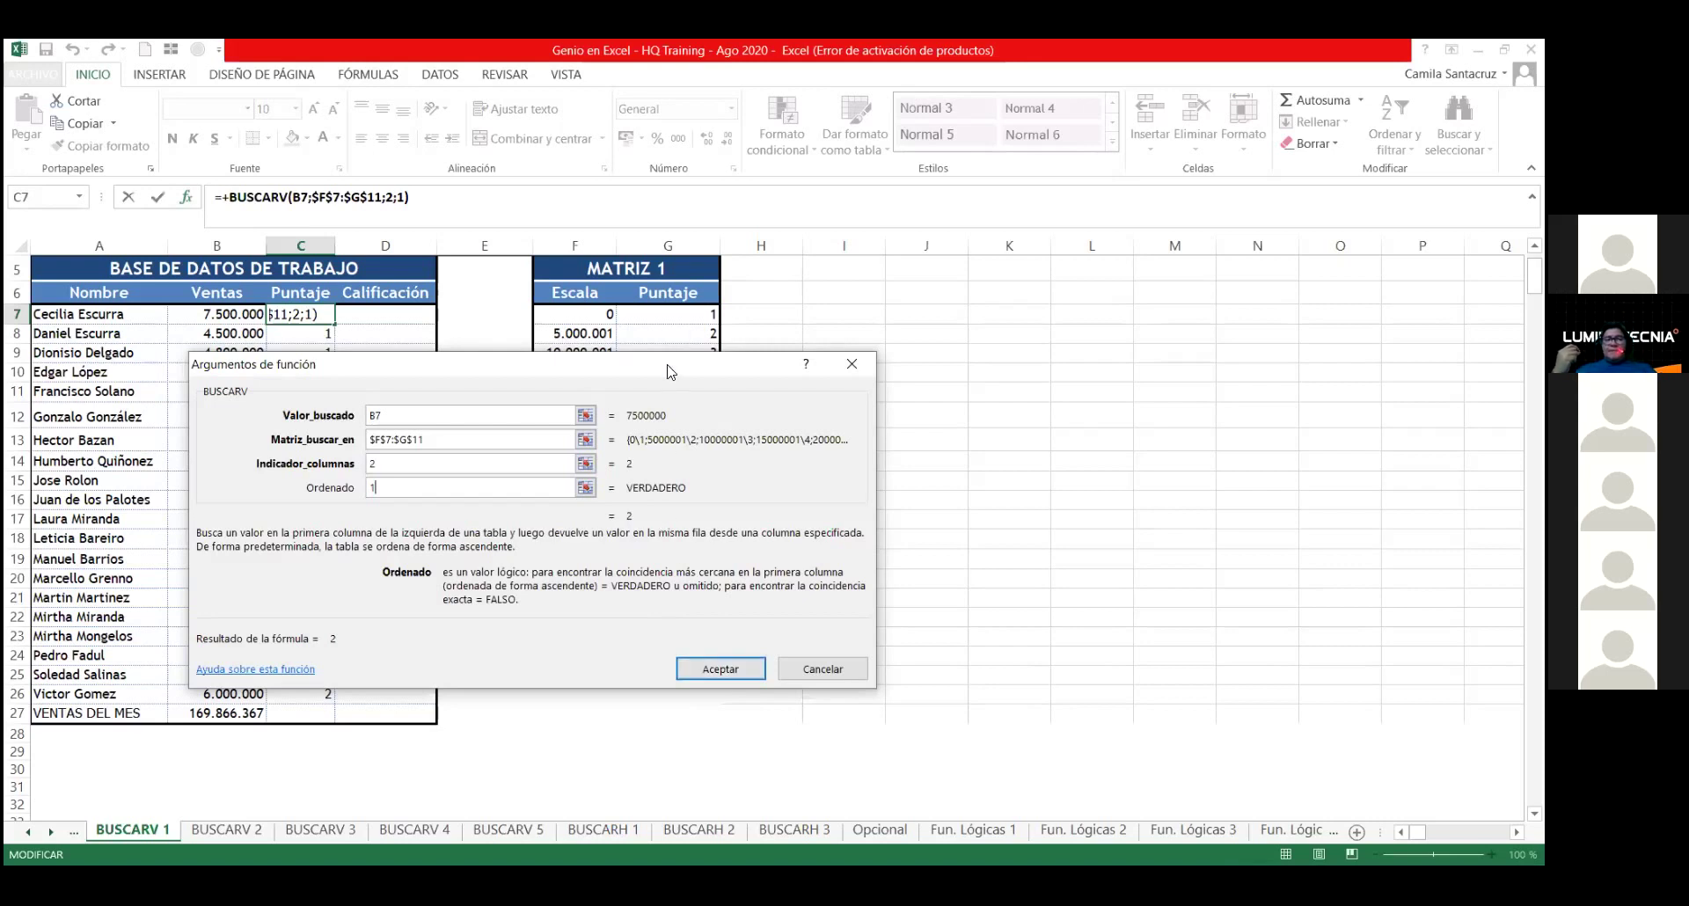
drag(668, 370, 690, 409)
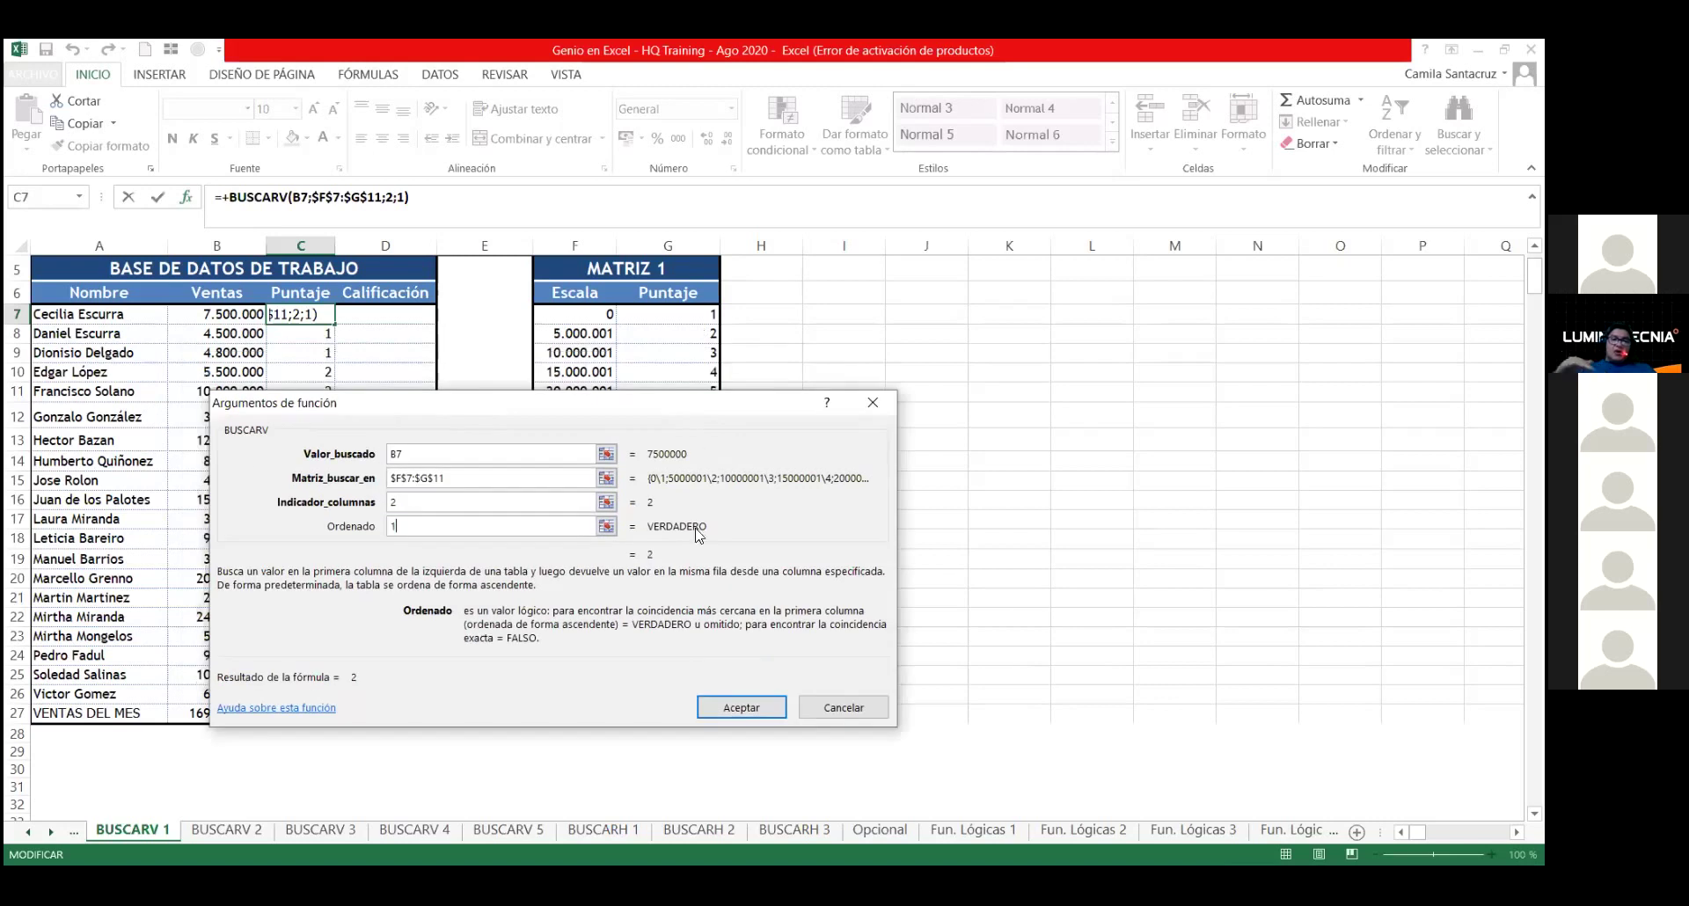
key(BackSpace)
text(0)
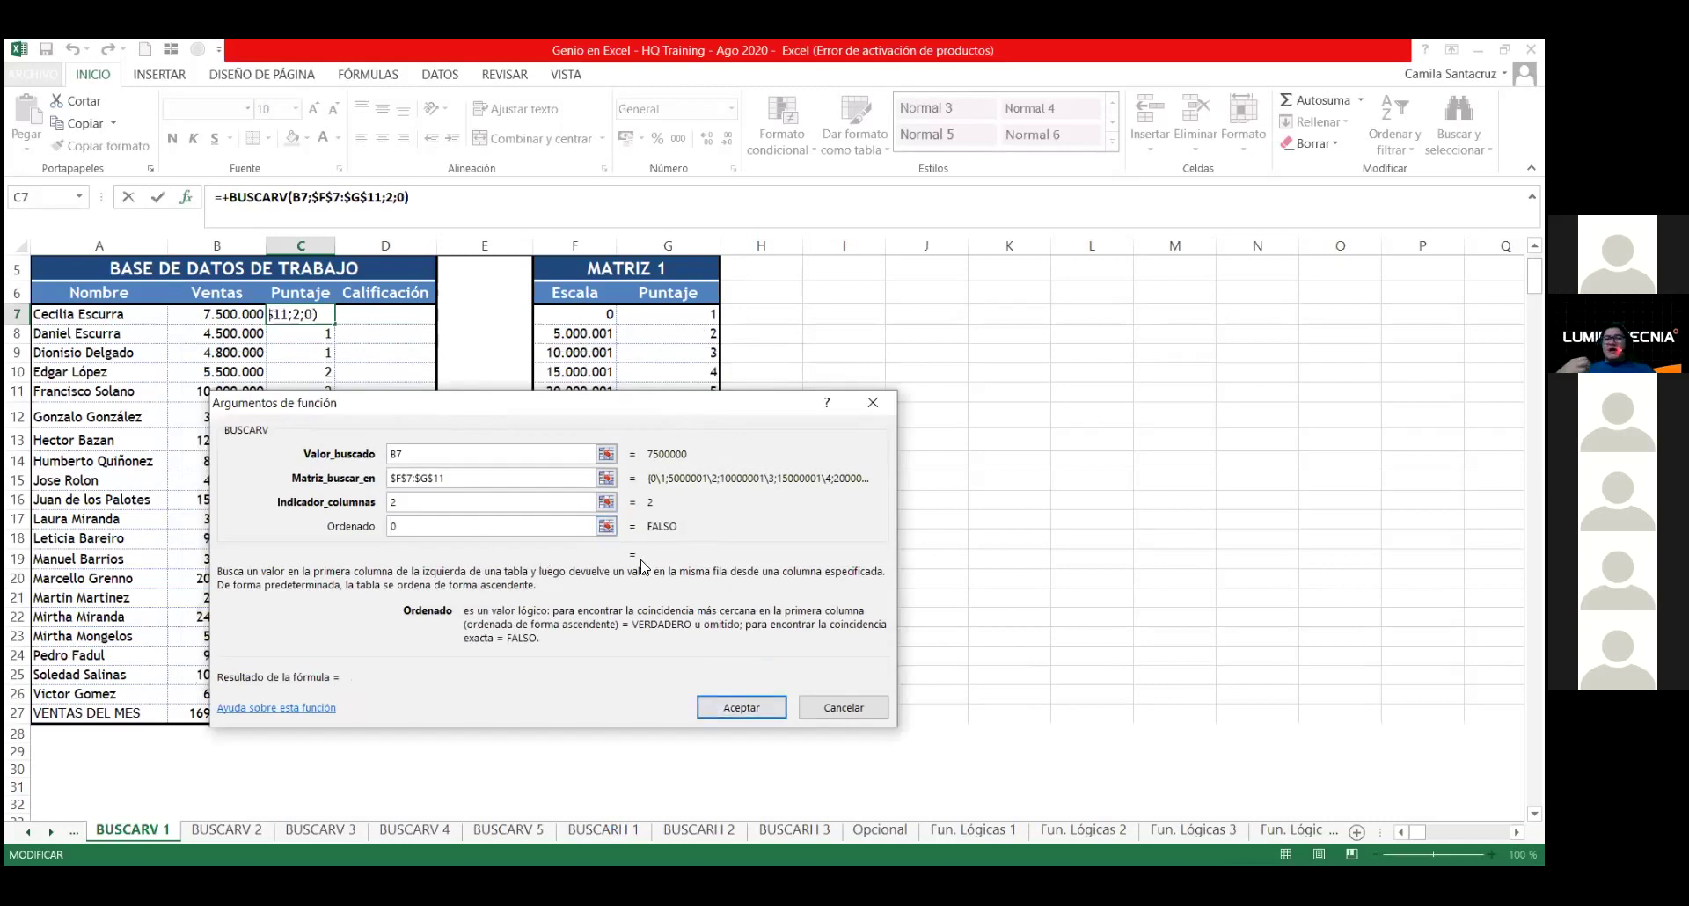
key(BackSpace)
text(1)
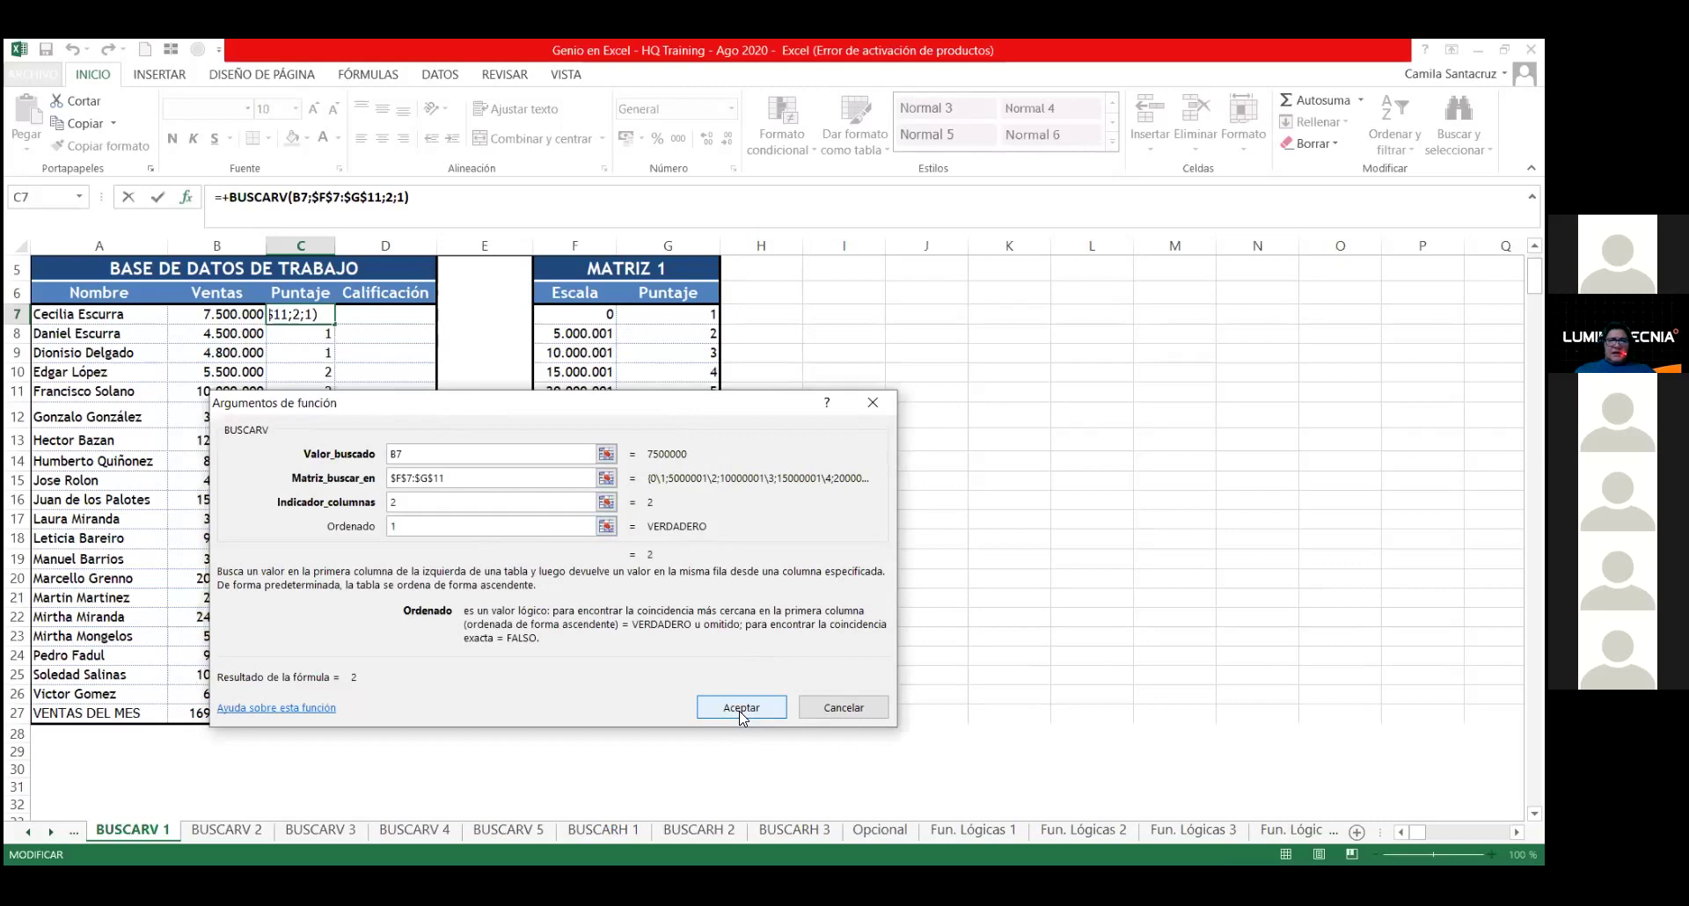
click(742, 716)
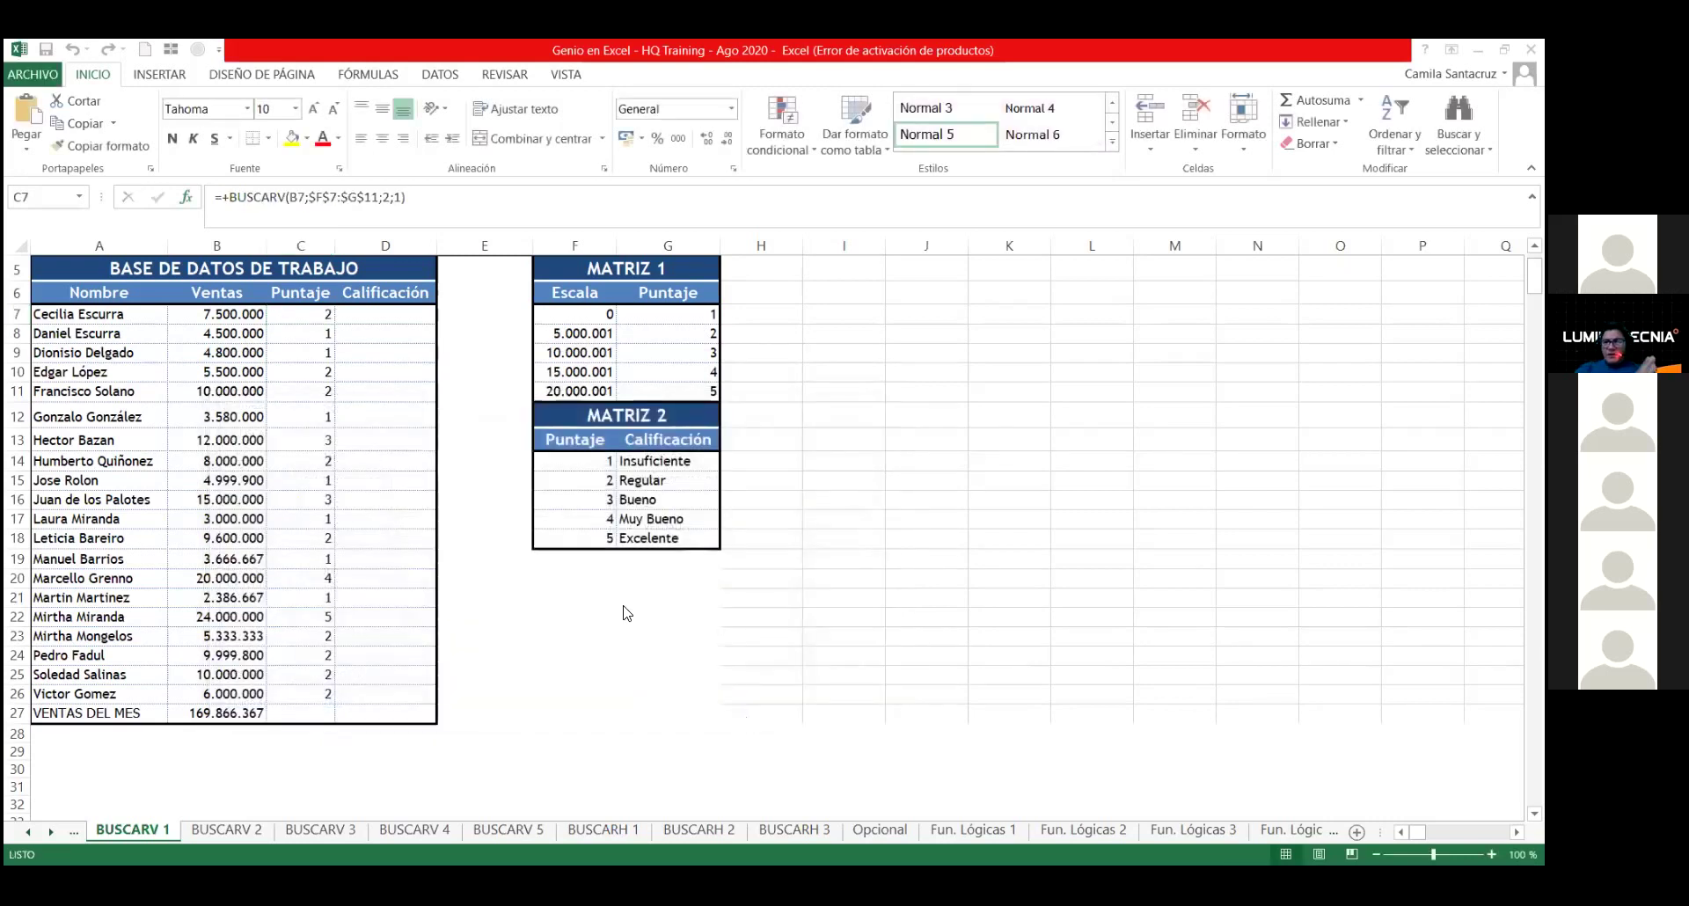
Step: Select D7 under Calificación and clear the stray plus signs, ready for a new formula
click(388, 311)
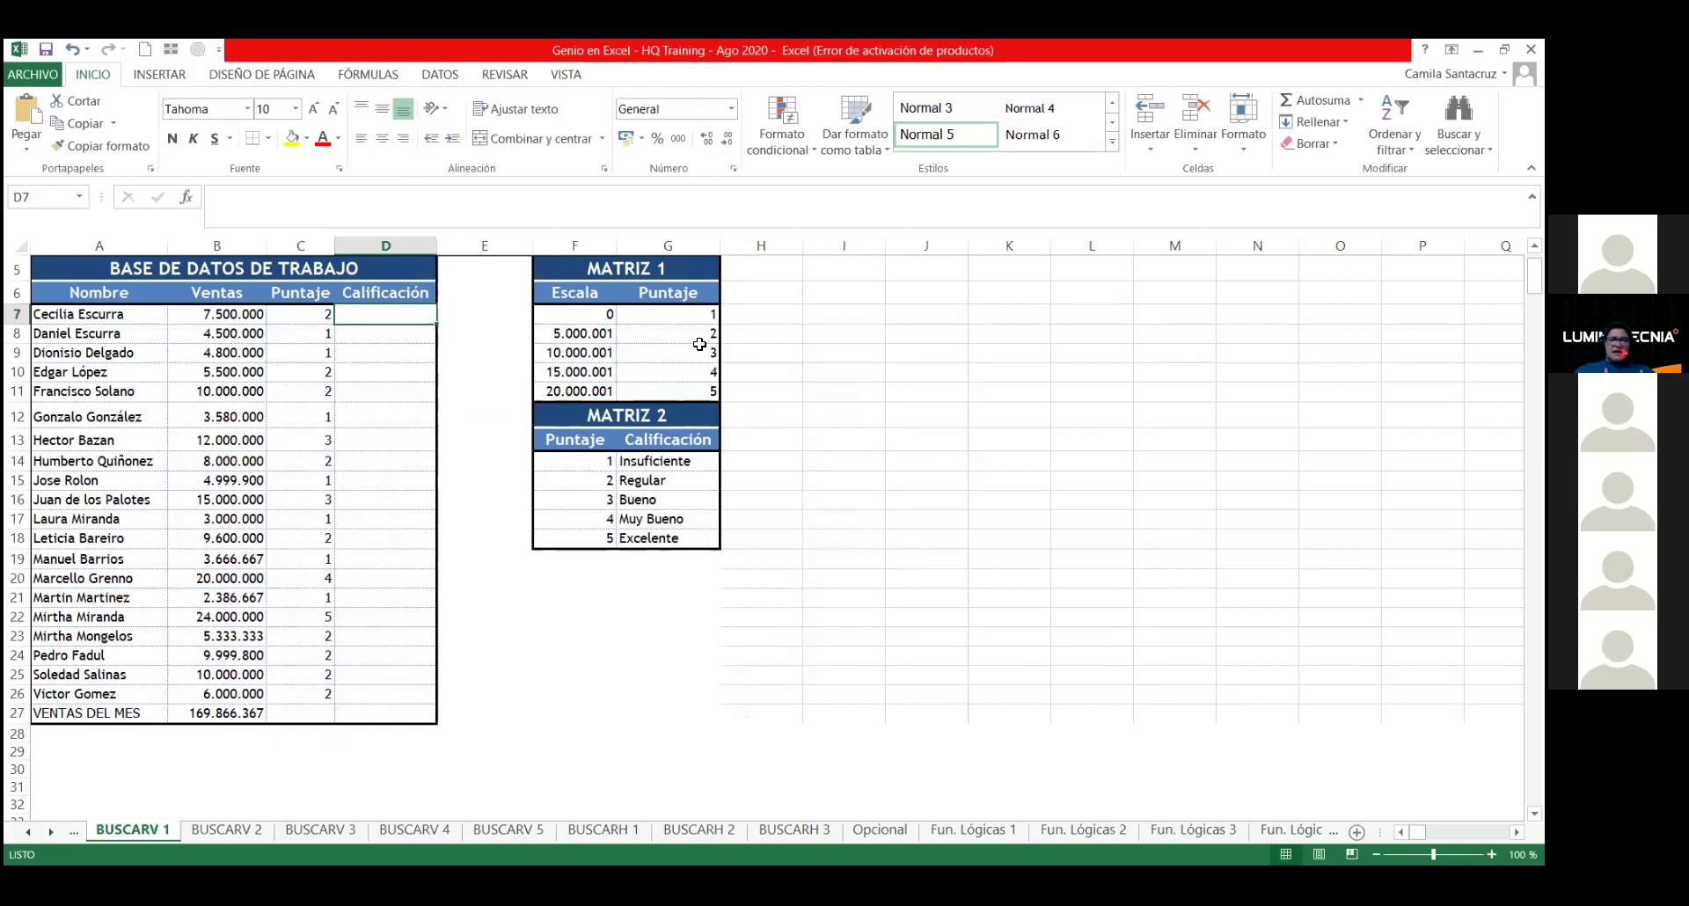
scroll(699, 344, up, 1)
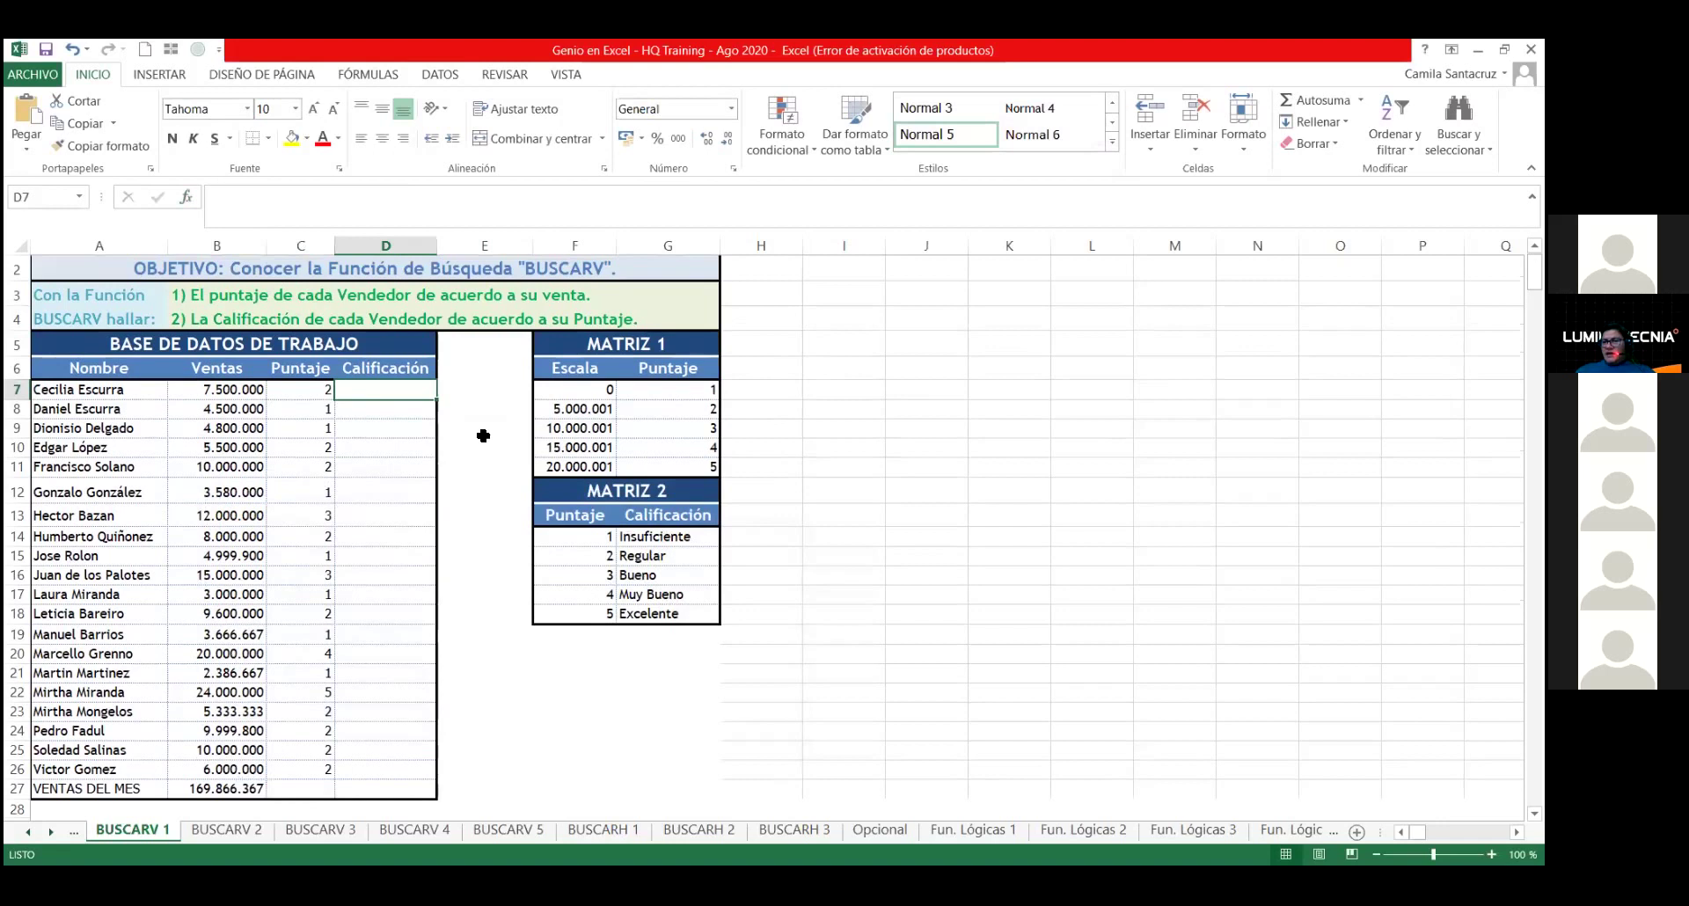
text(+)
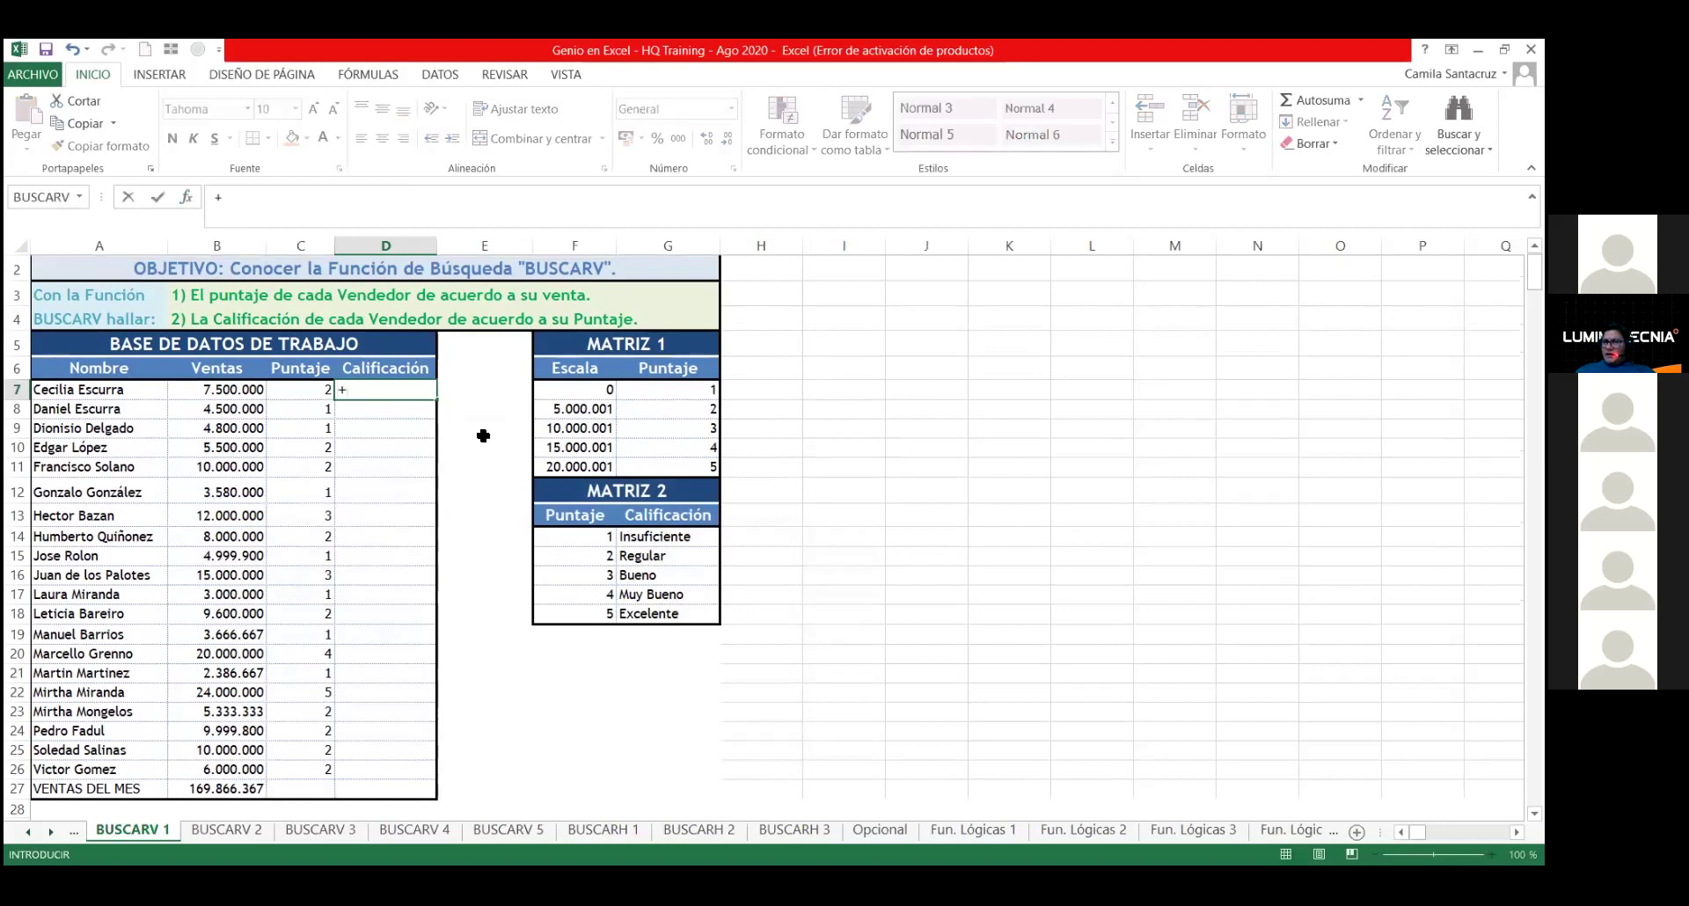
key(BackSpace)
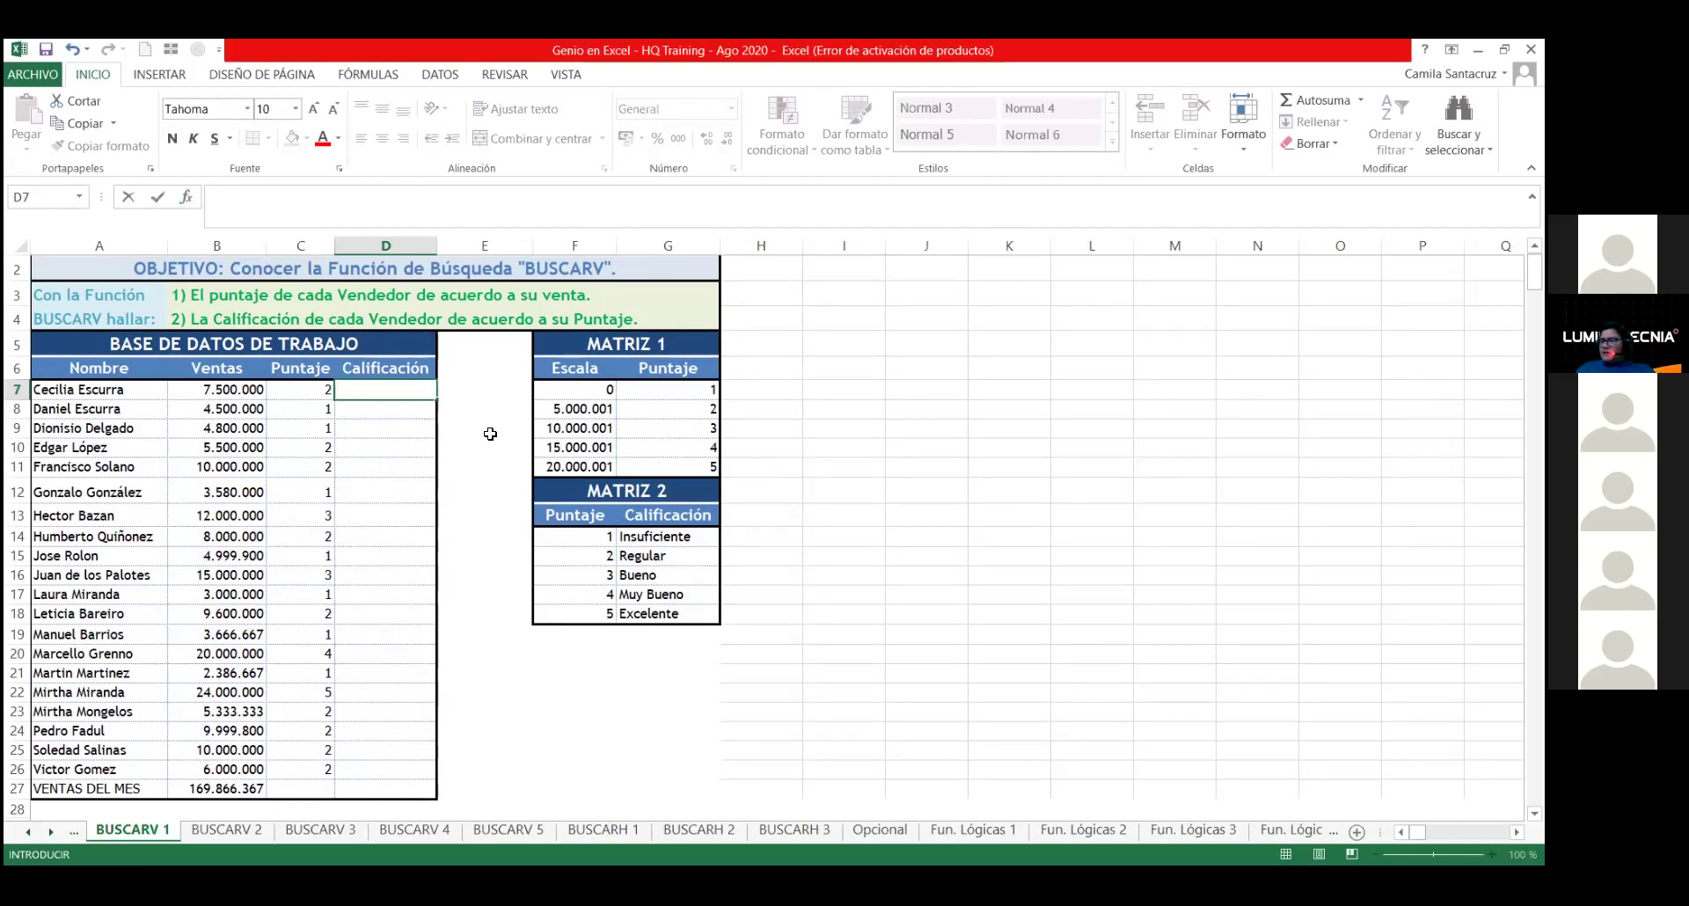
text(+)
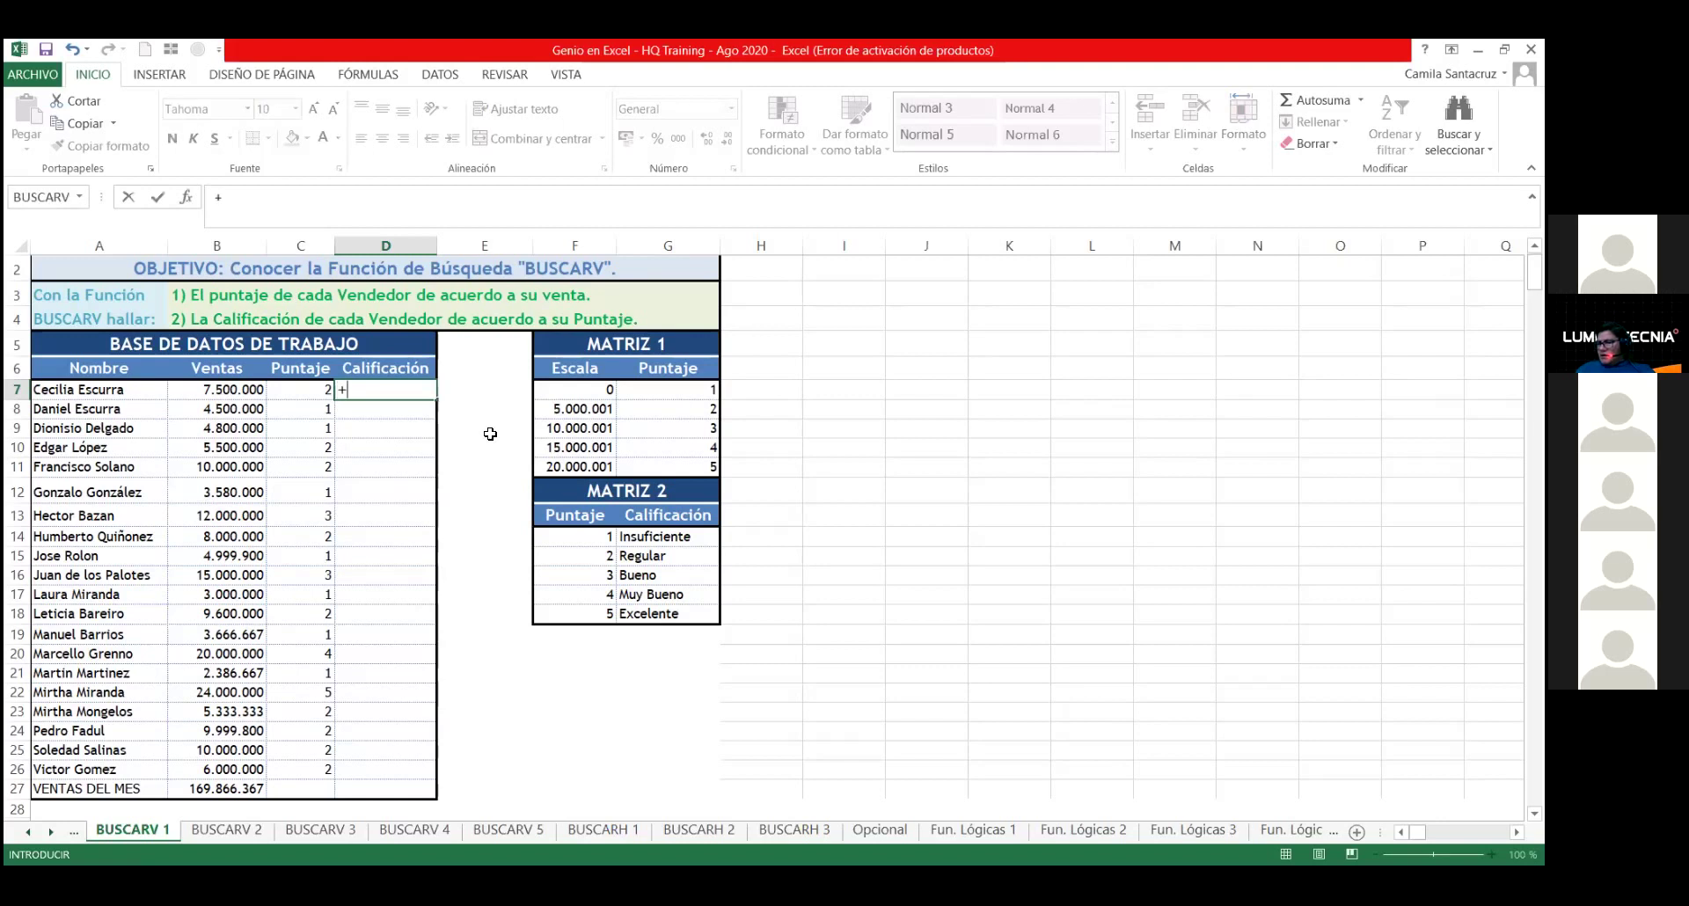
key(BackSpace)
Step: Start =BUSCARV(C7; in D7, using C7's Puntaje as the lookup value
text(=)
text(busca)
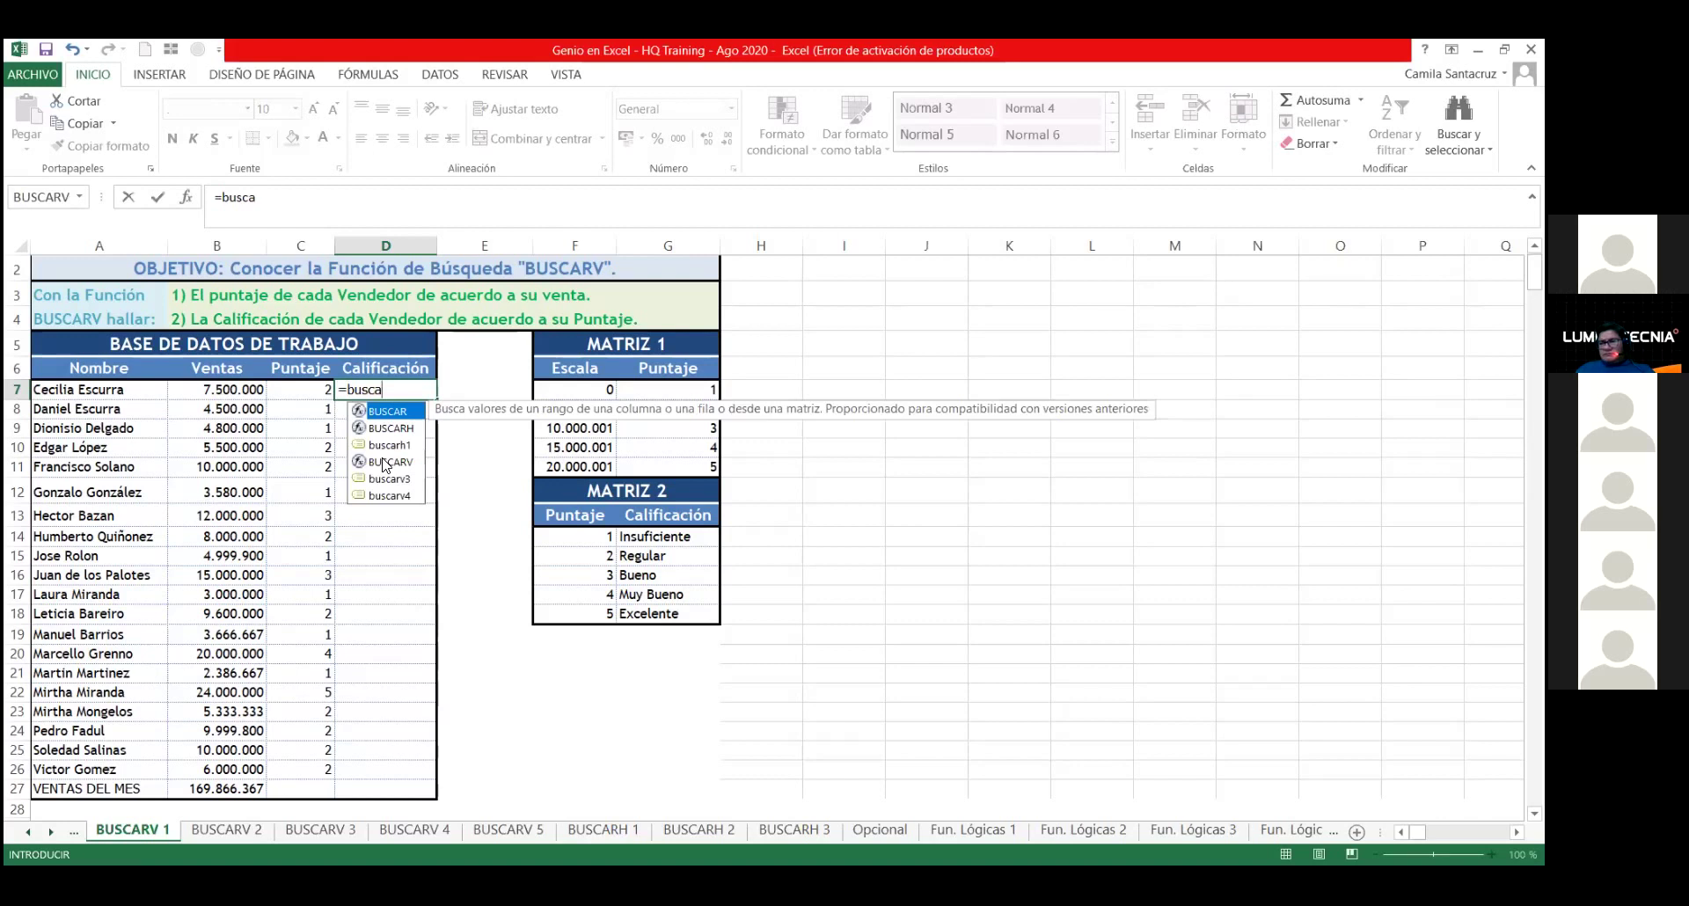
double_click(384, 461)
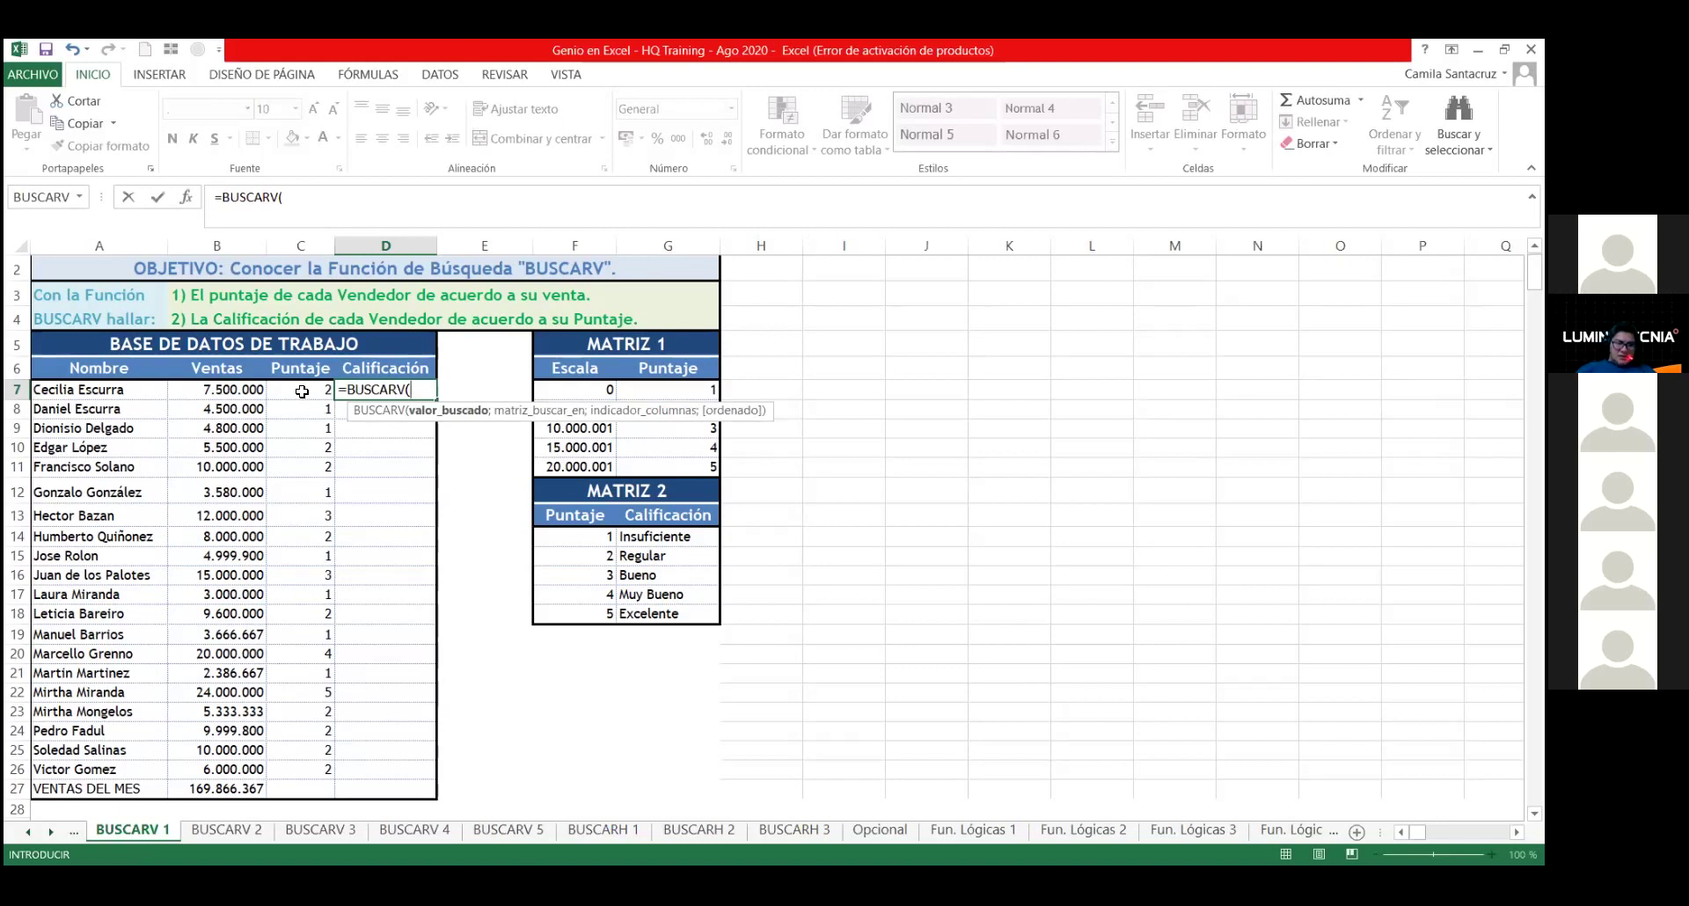
click(302, 392)
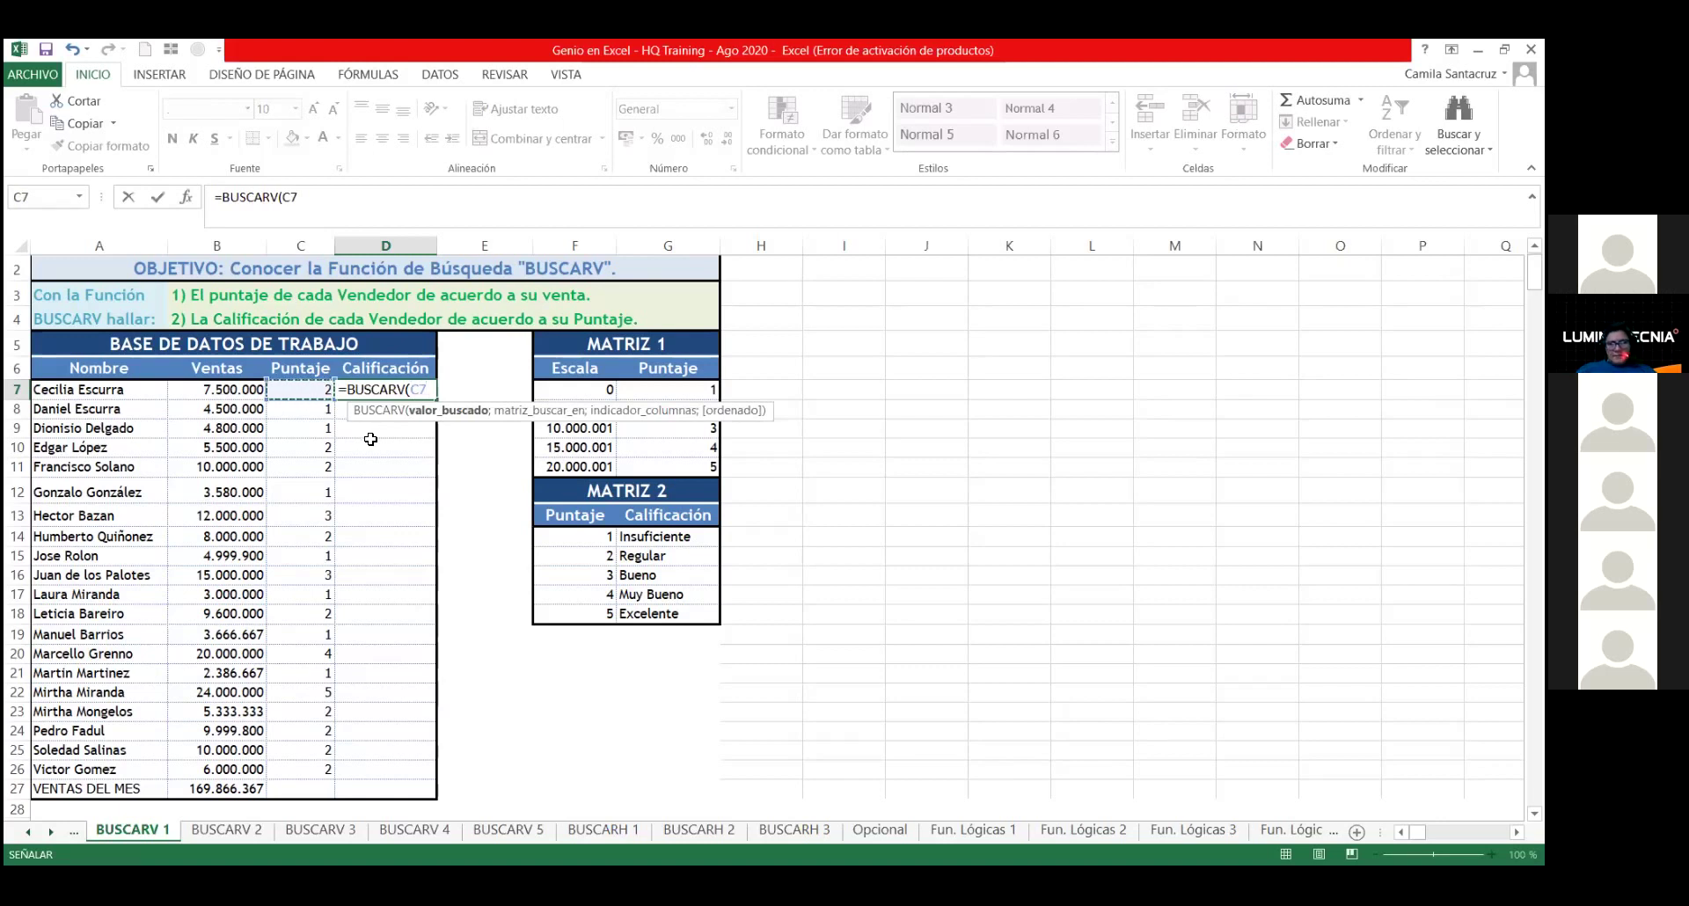
text(;)
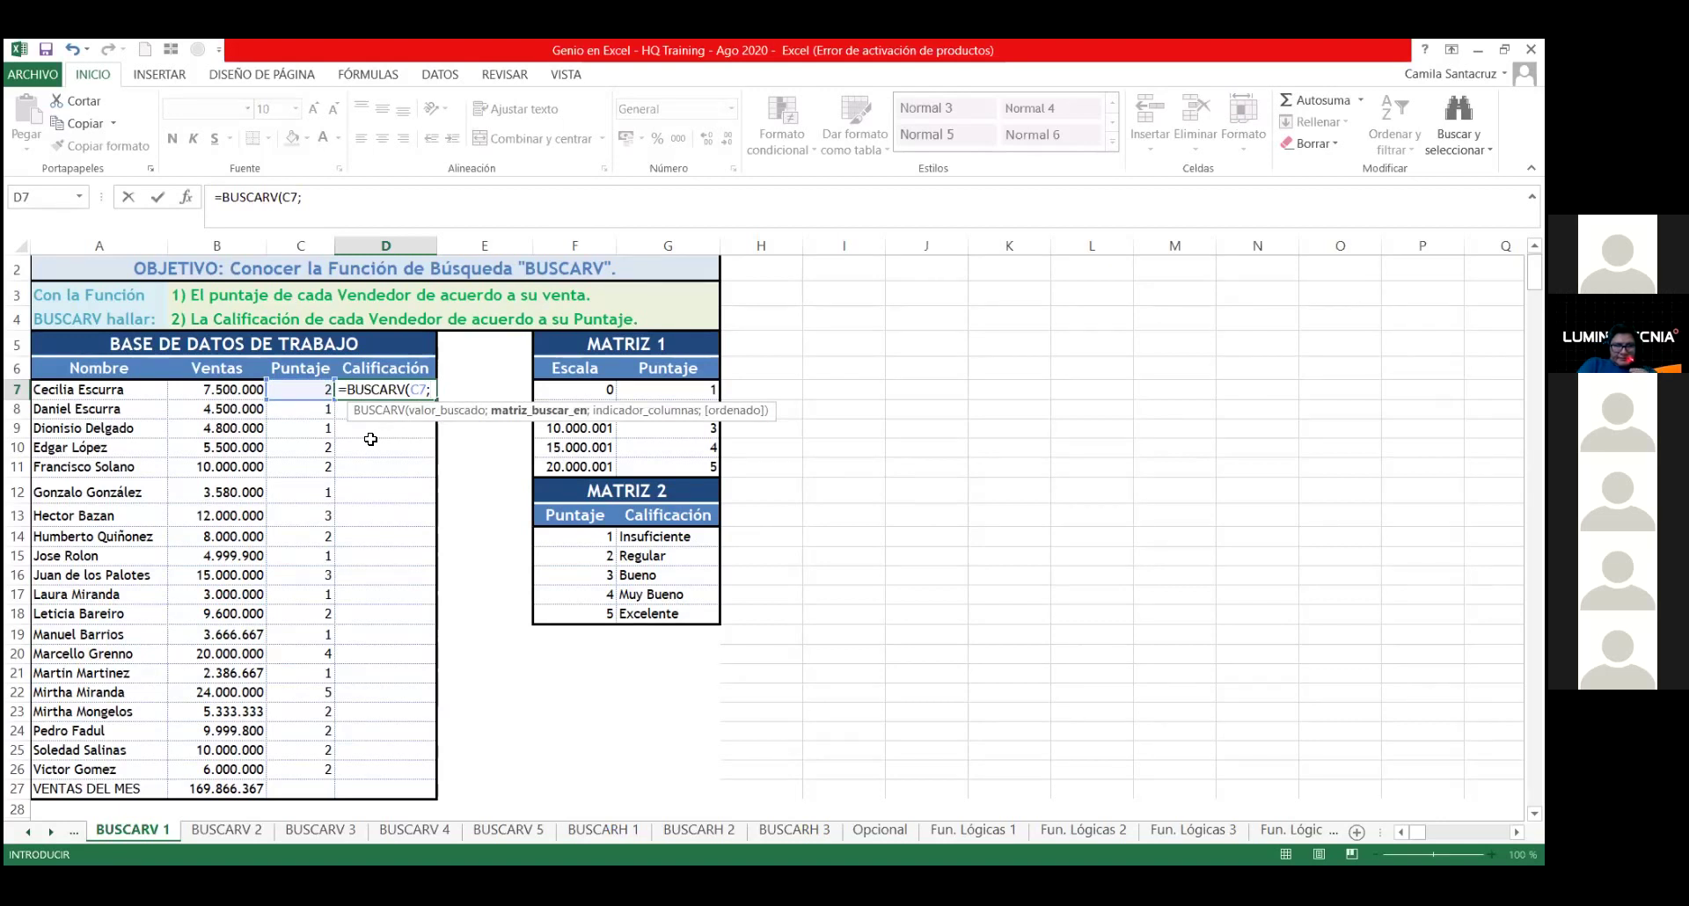
Step: Complete D7's formula as =BUSCARV(C7;$F$14:$G$18;2;0) with an absolute MATRIZ 2 range
click(597, 541)
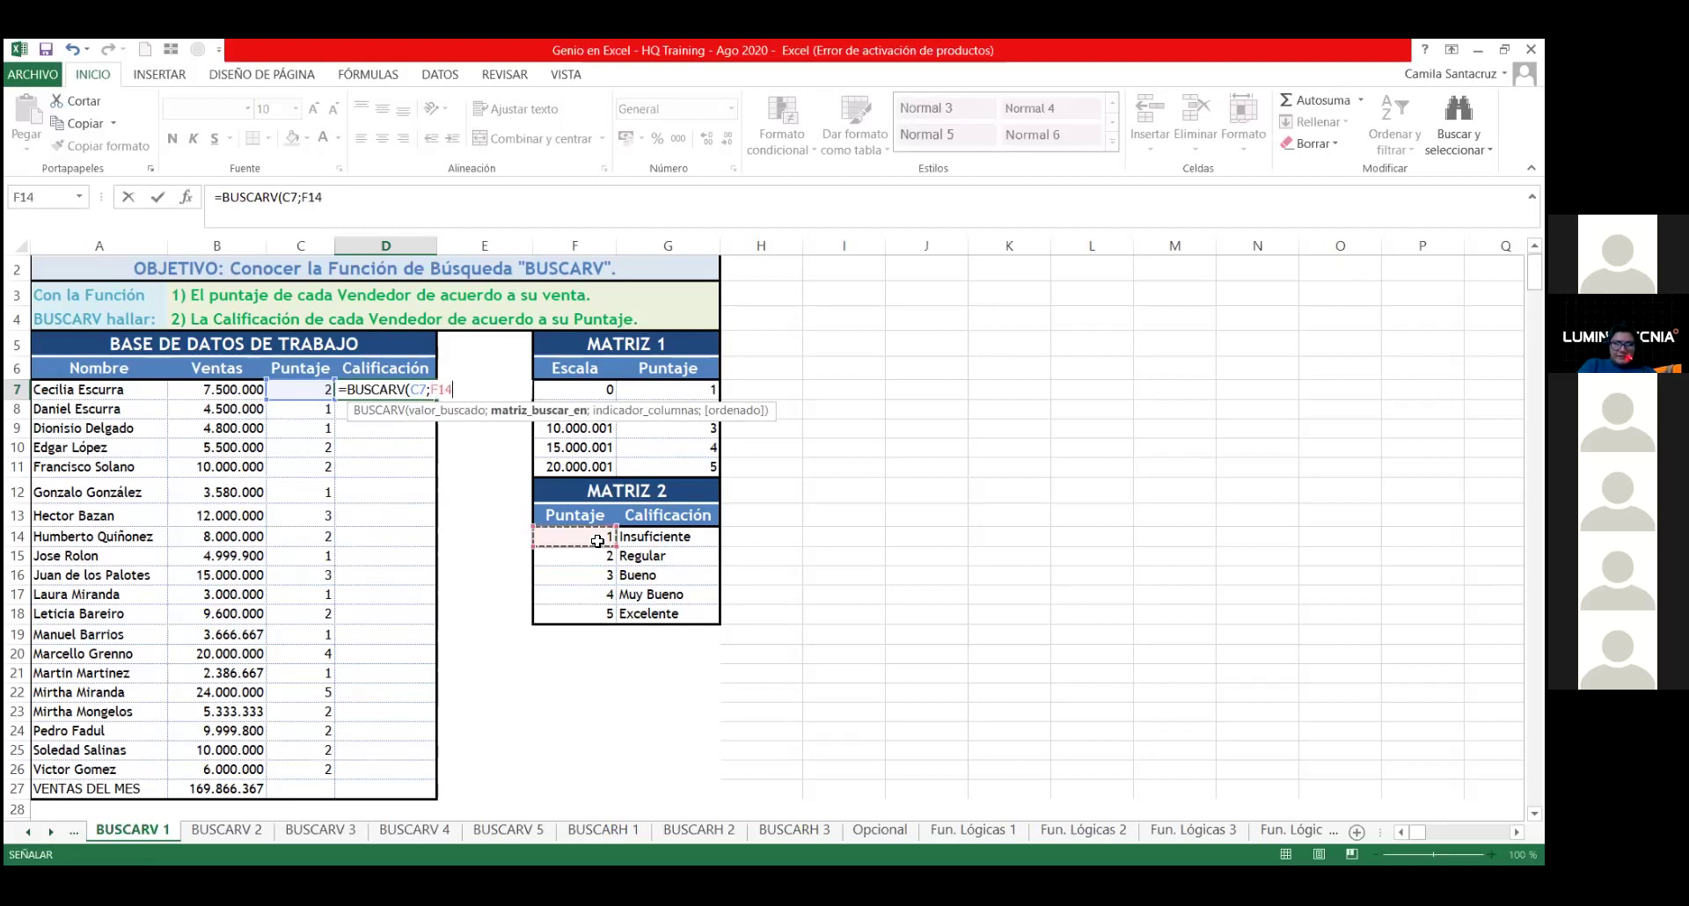
drag(597, 541, 683, 564)
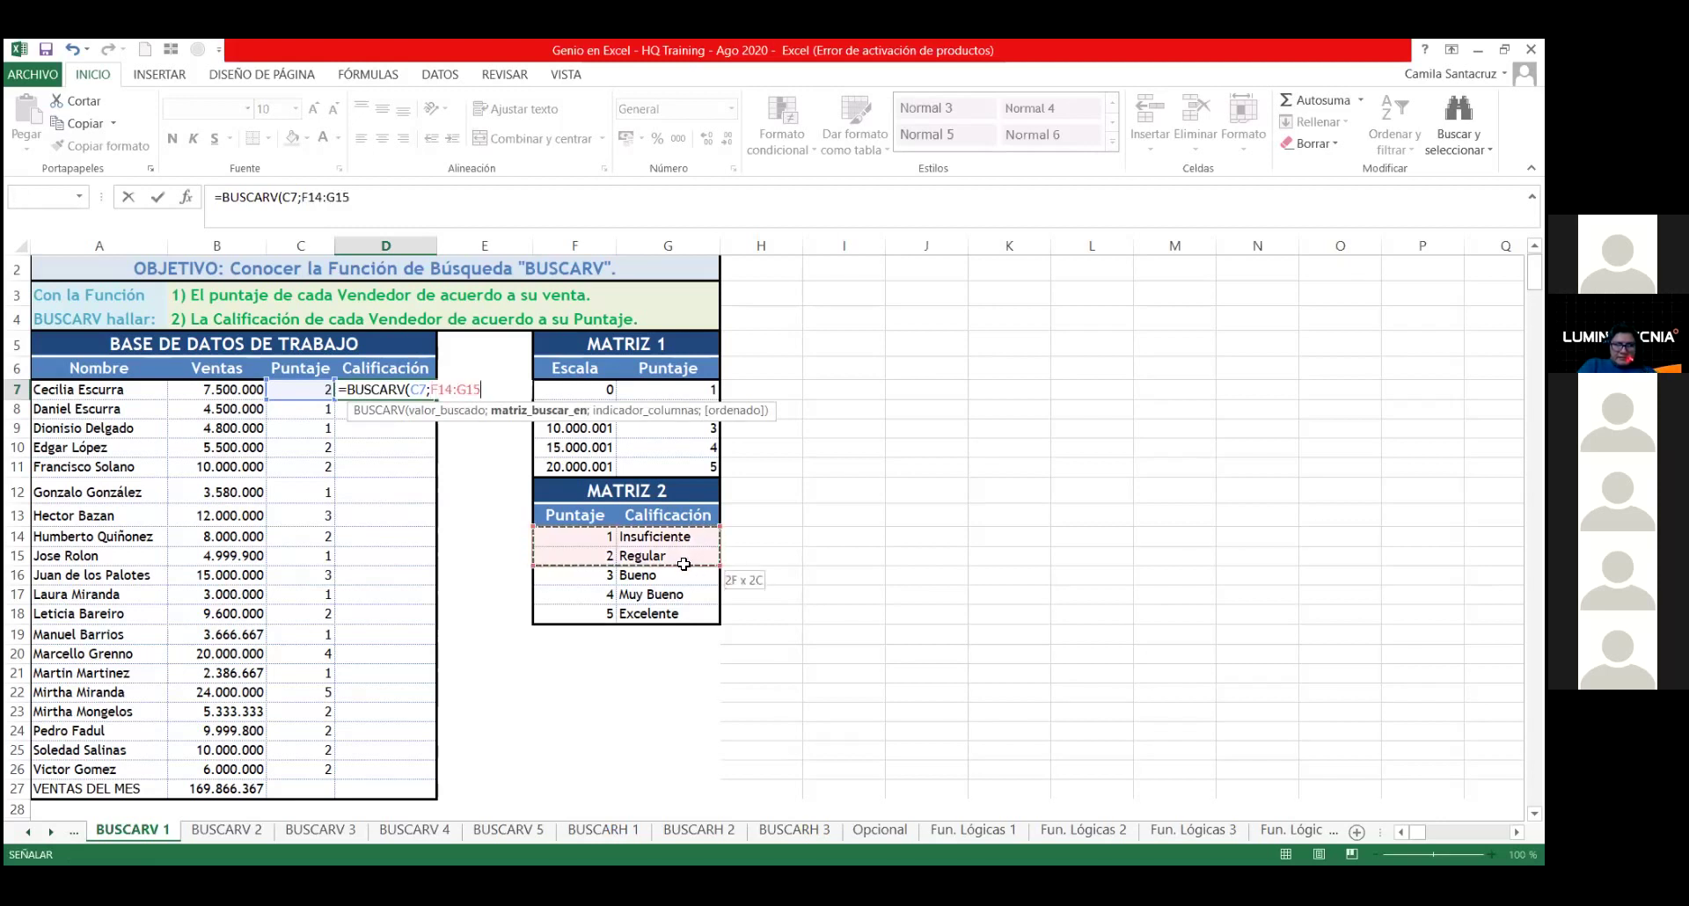
drag(683, 564, 690, 613)
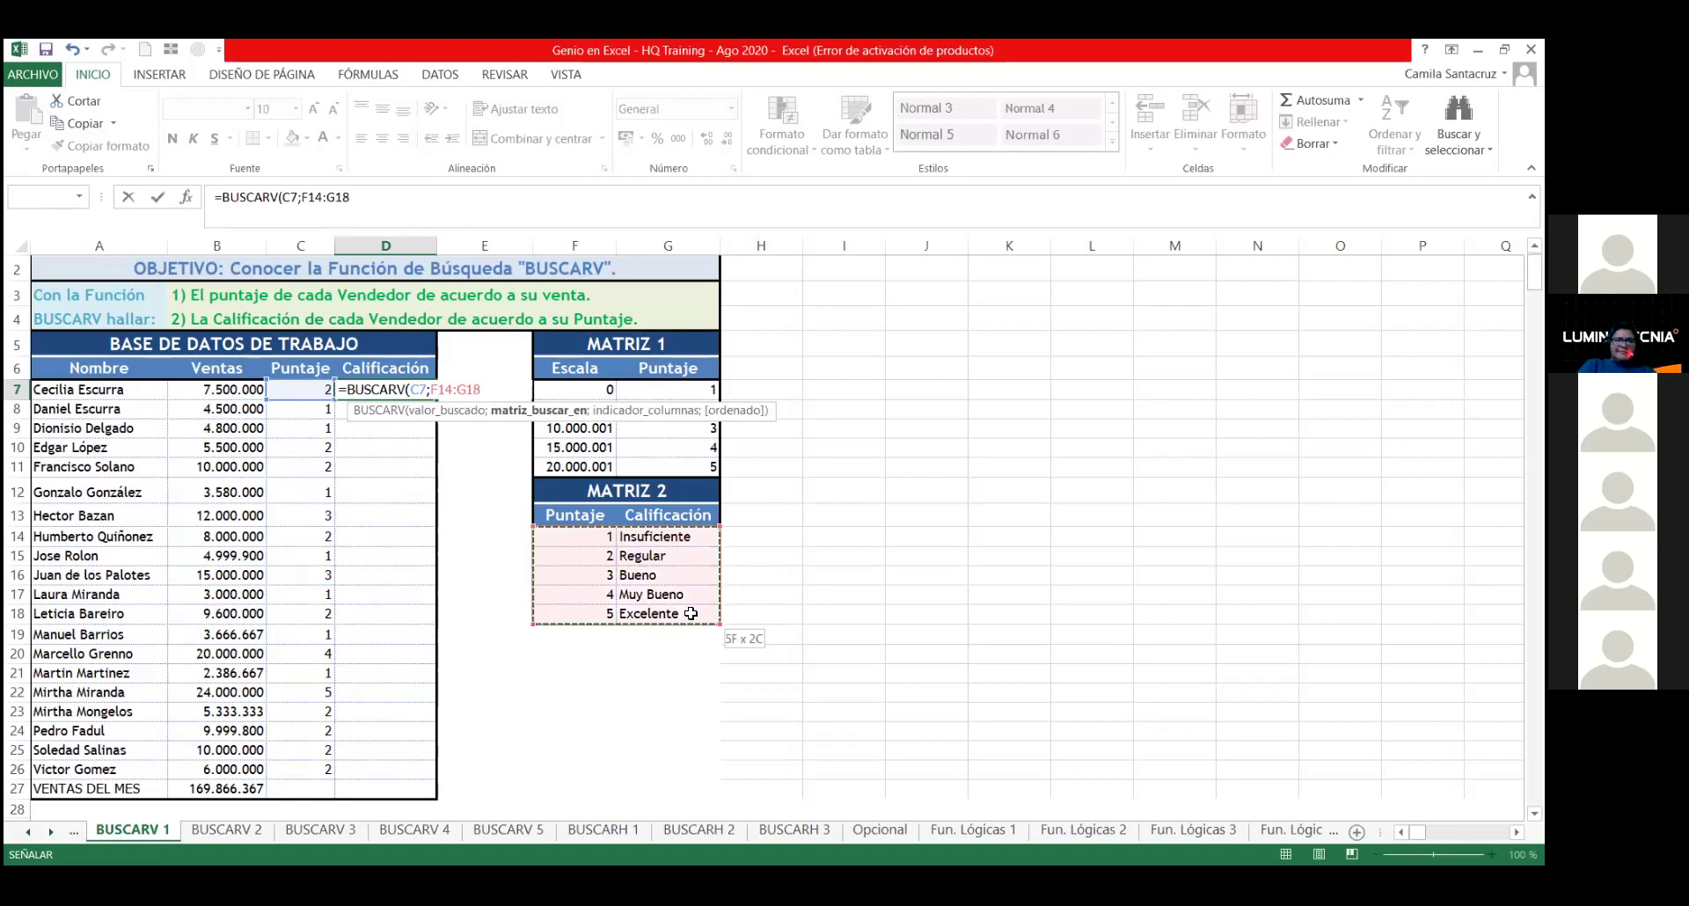
drag(690, 613, 691, 613)
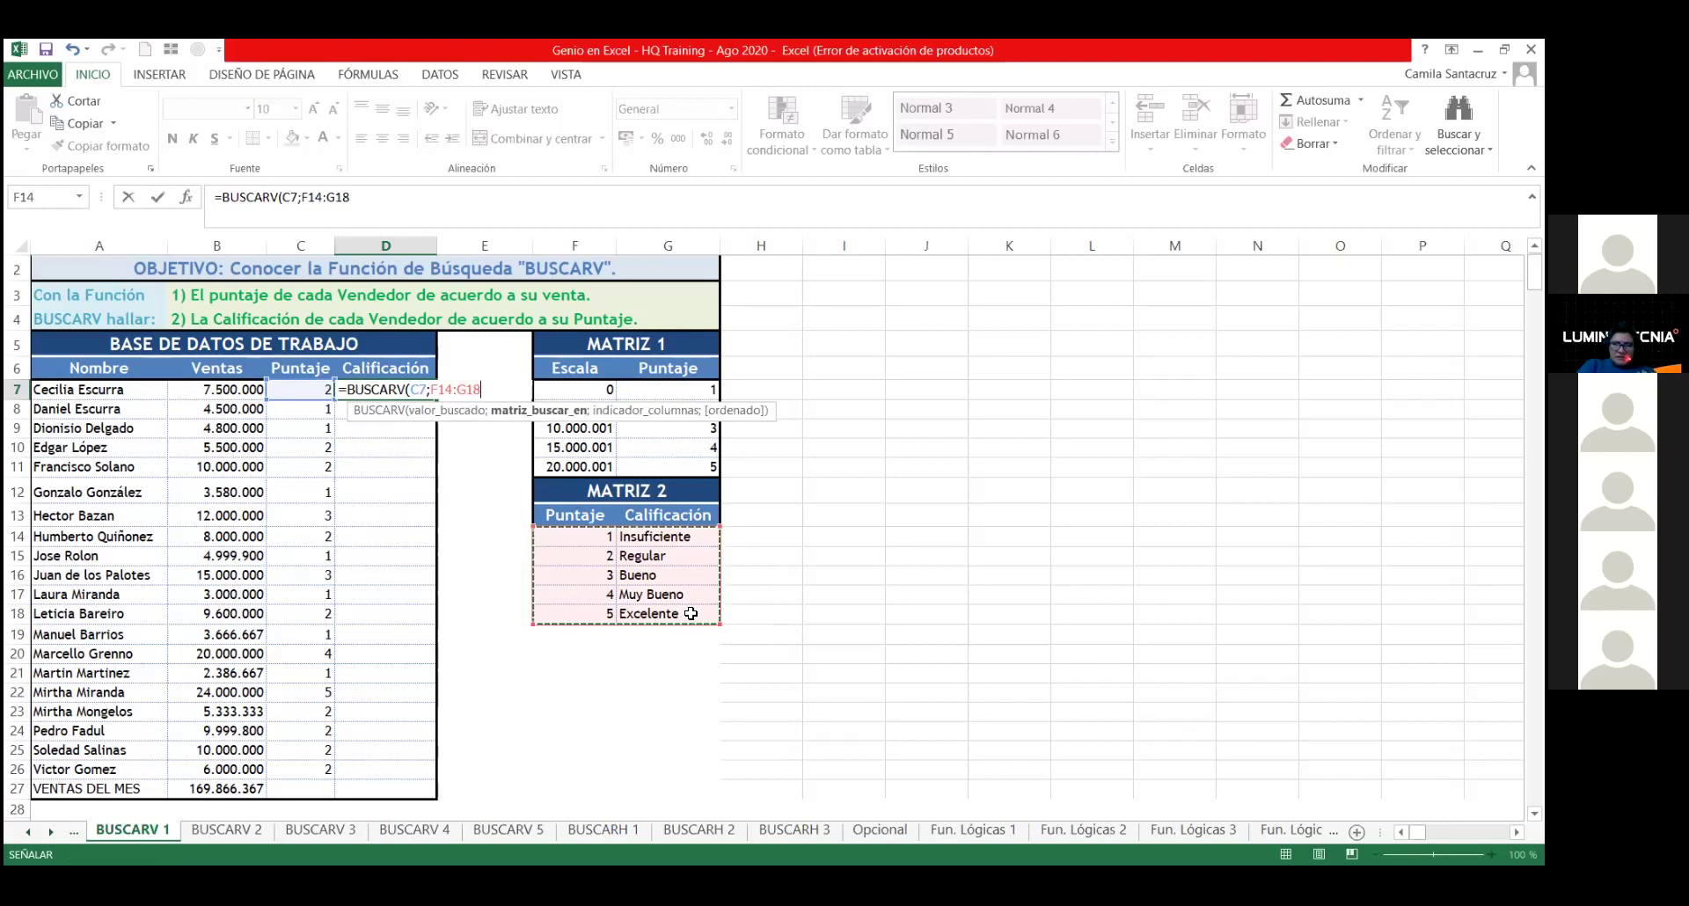
key(F4)
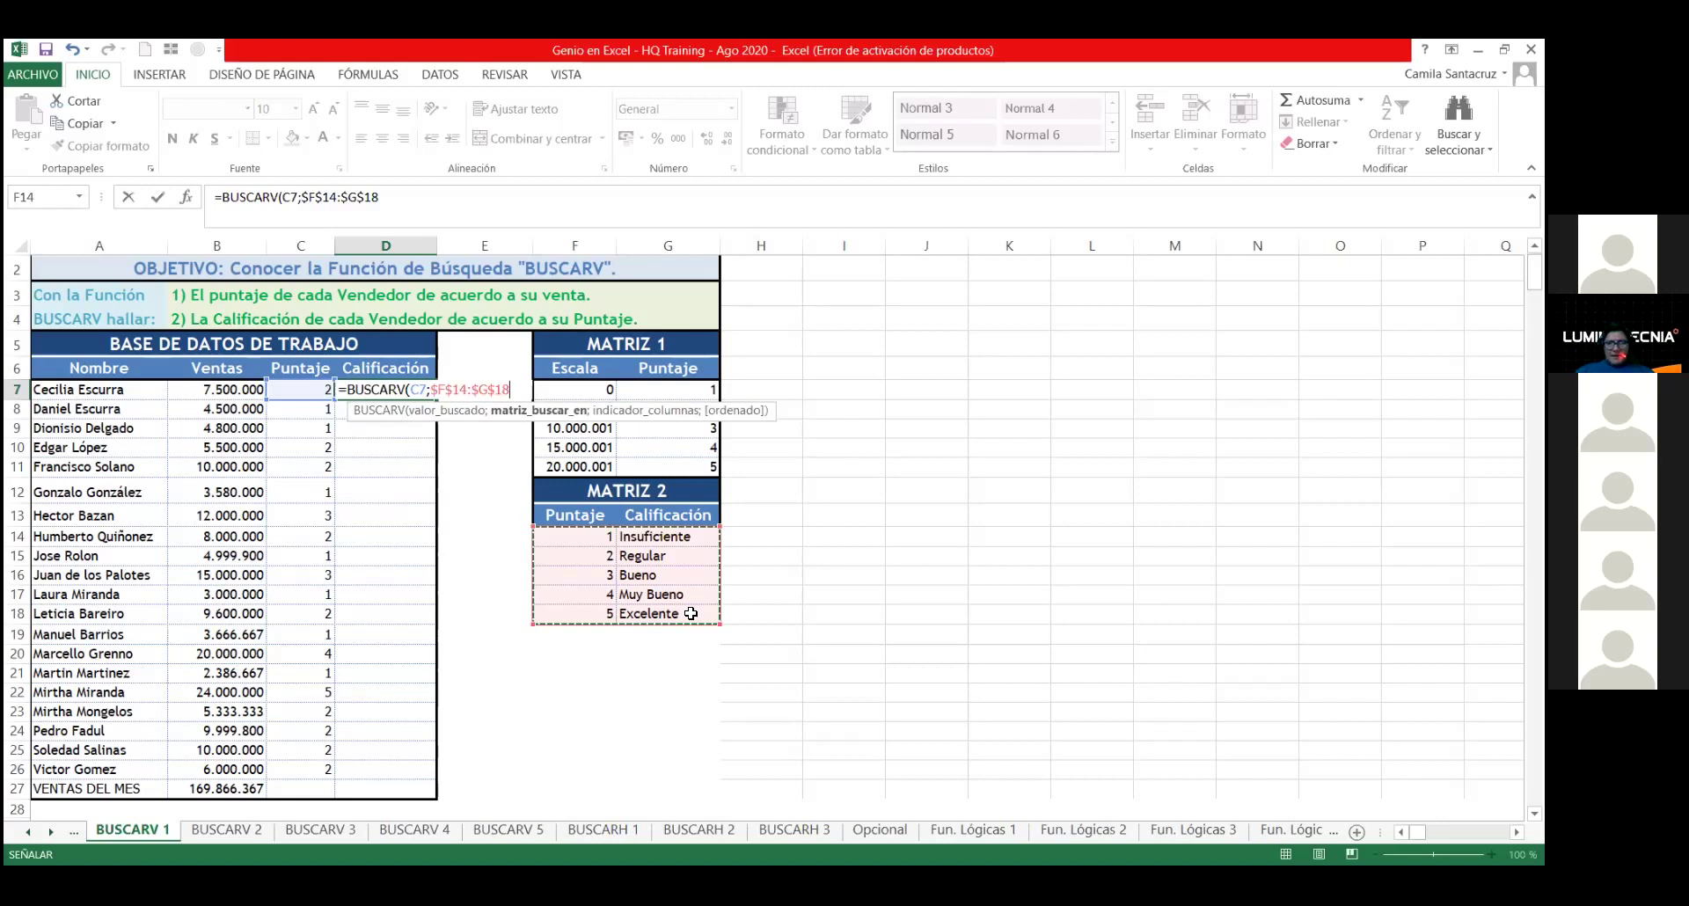
text(;)
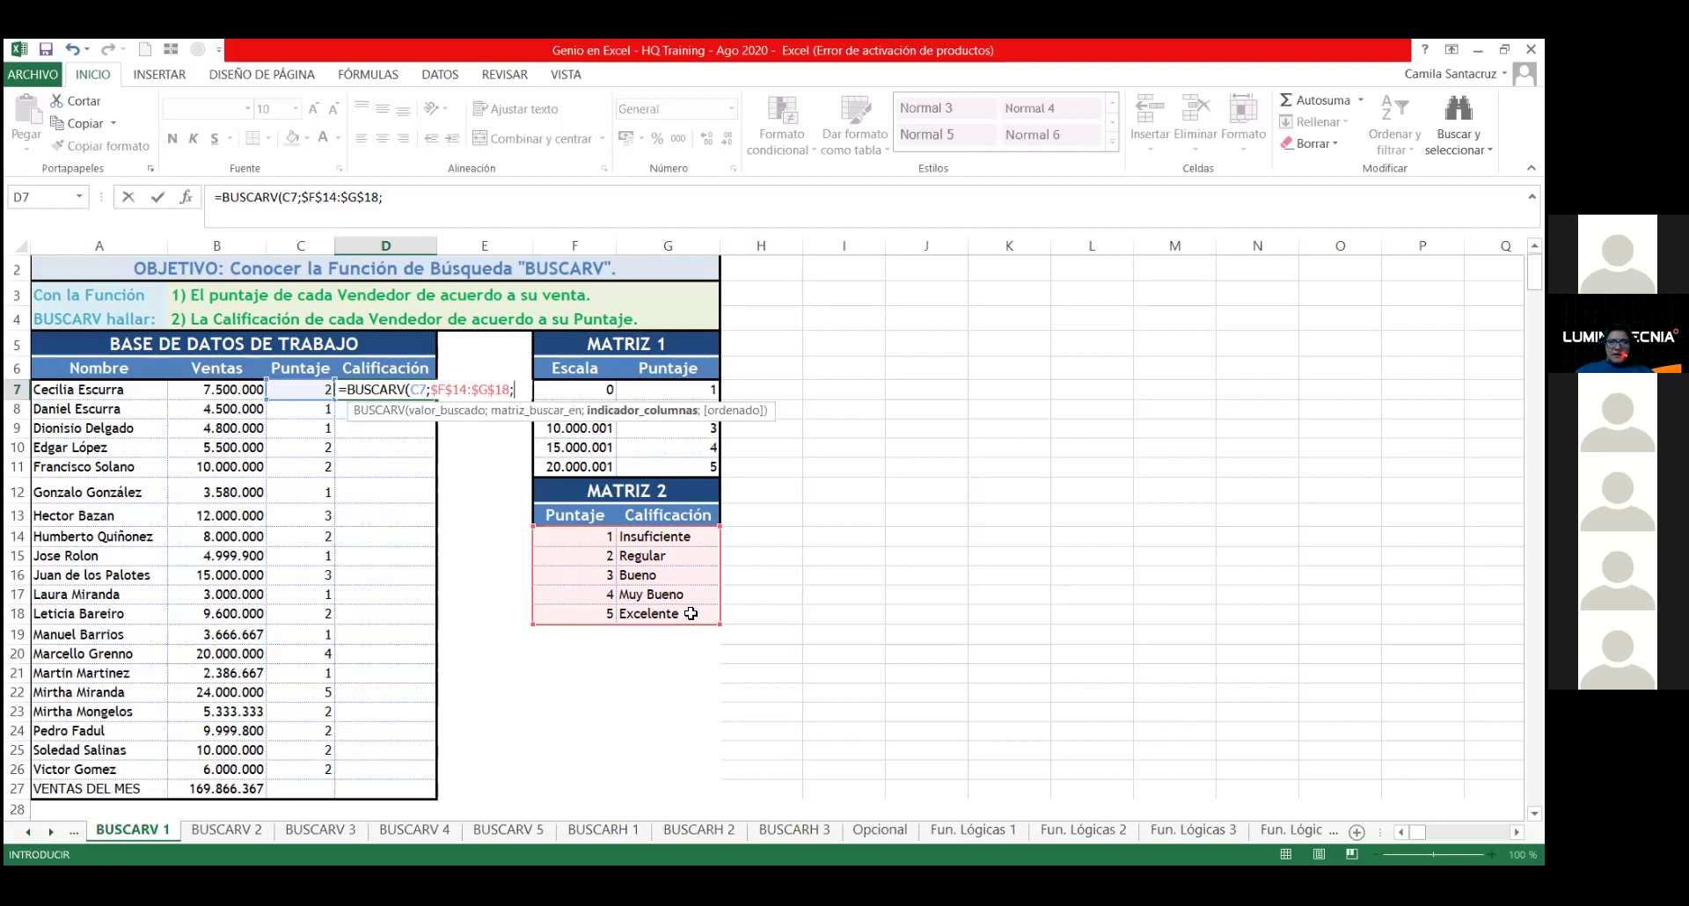
text(2)
text(;)
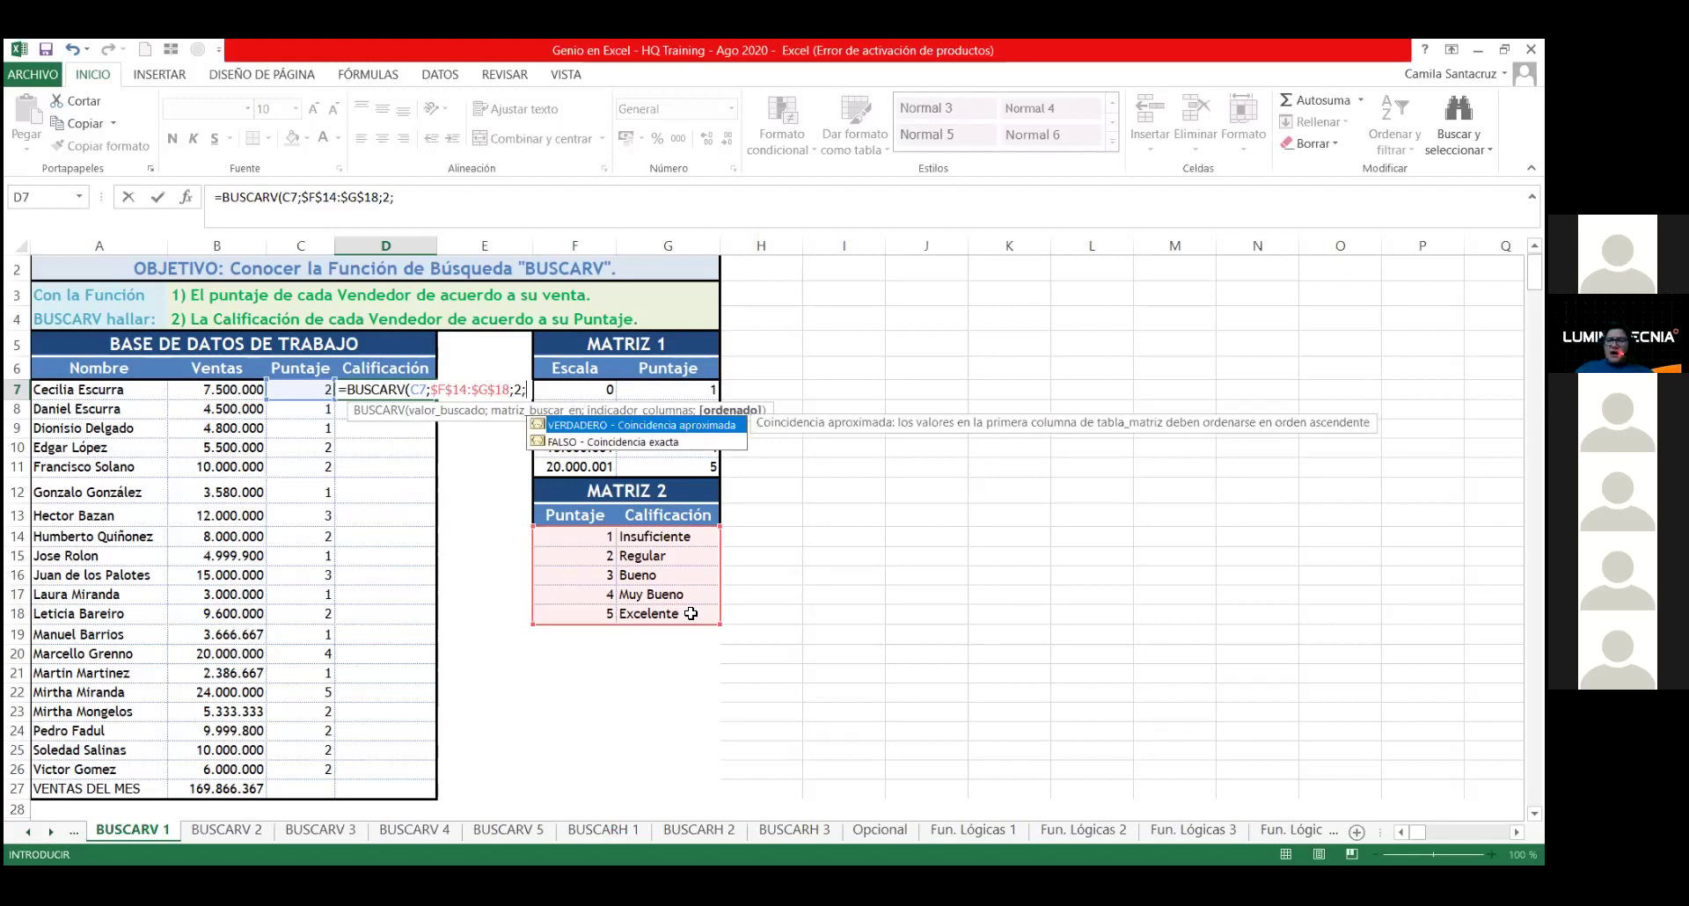
text(0)
text())
Step: Commit D7 (Regular) and fill the rating formula down column D without formatting
key(ctrl+Return)
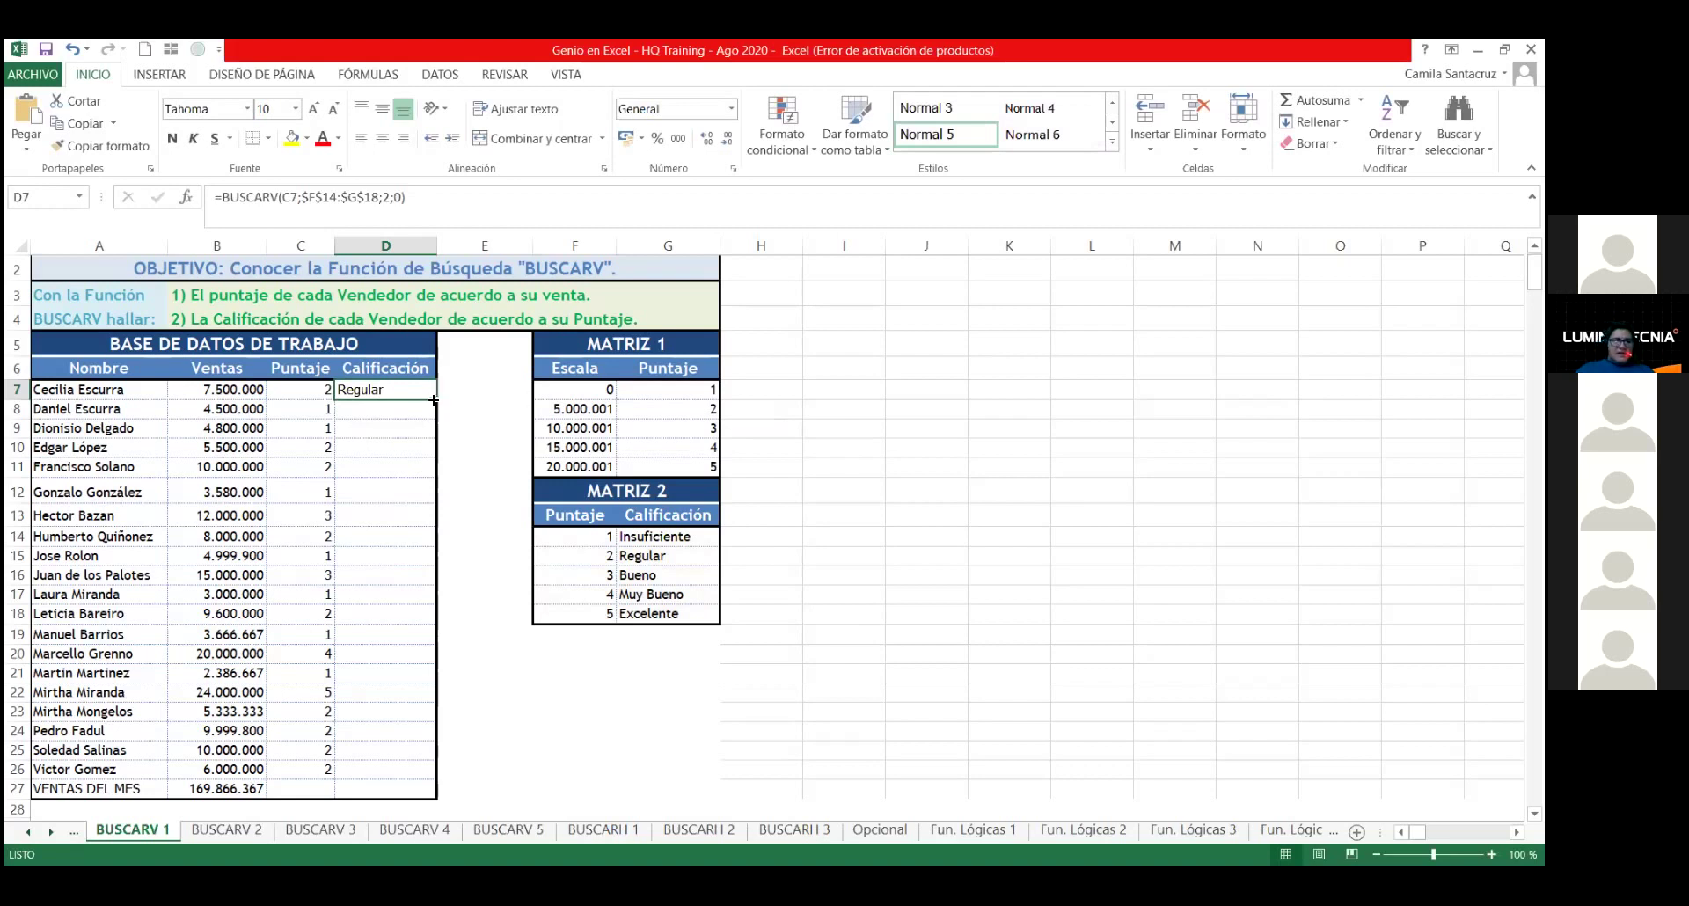
double_click(434, 399)
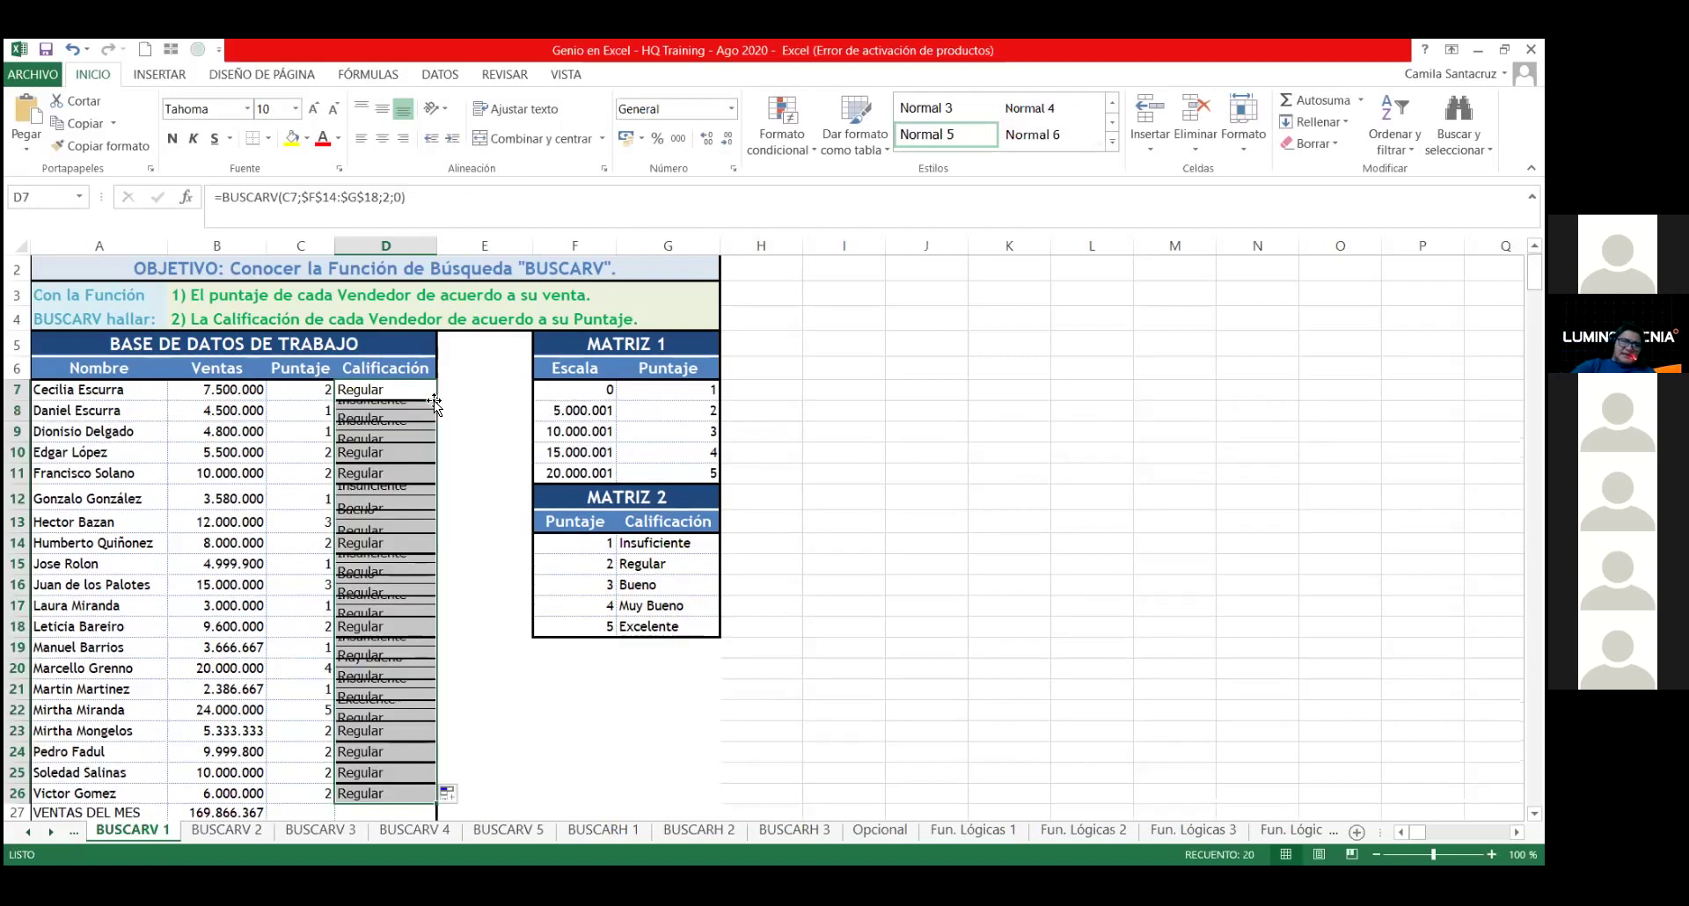
scroll(457, 678, down, 1)
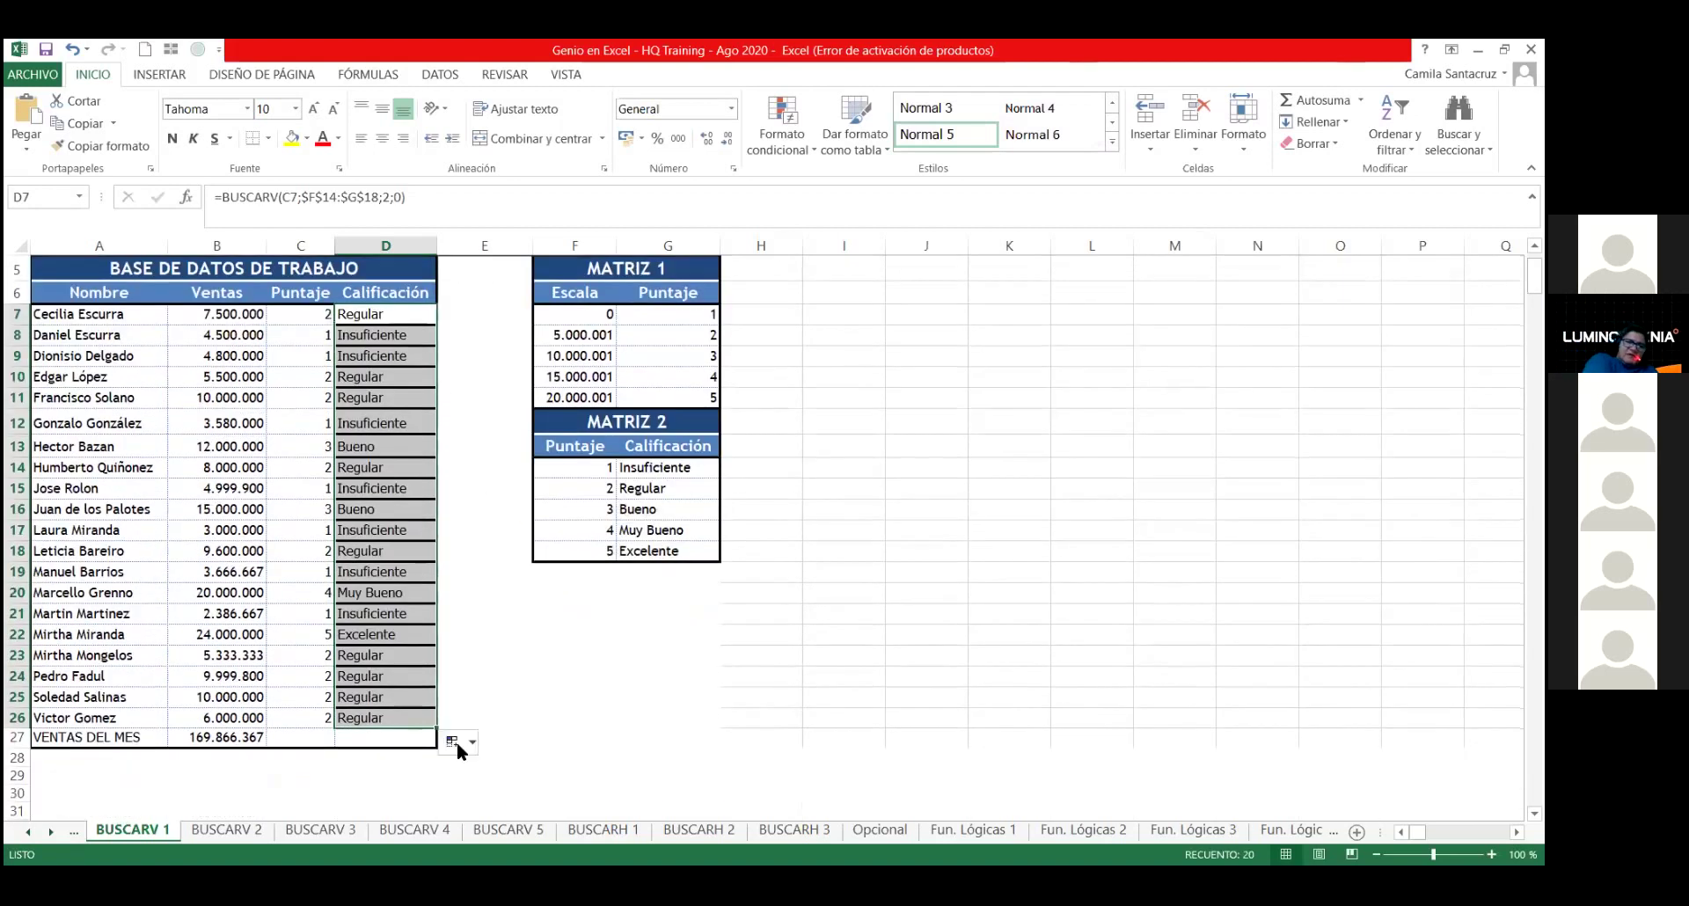
click(457, 742)
click(524, 811)
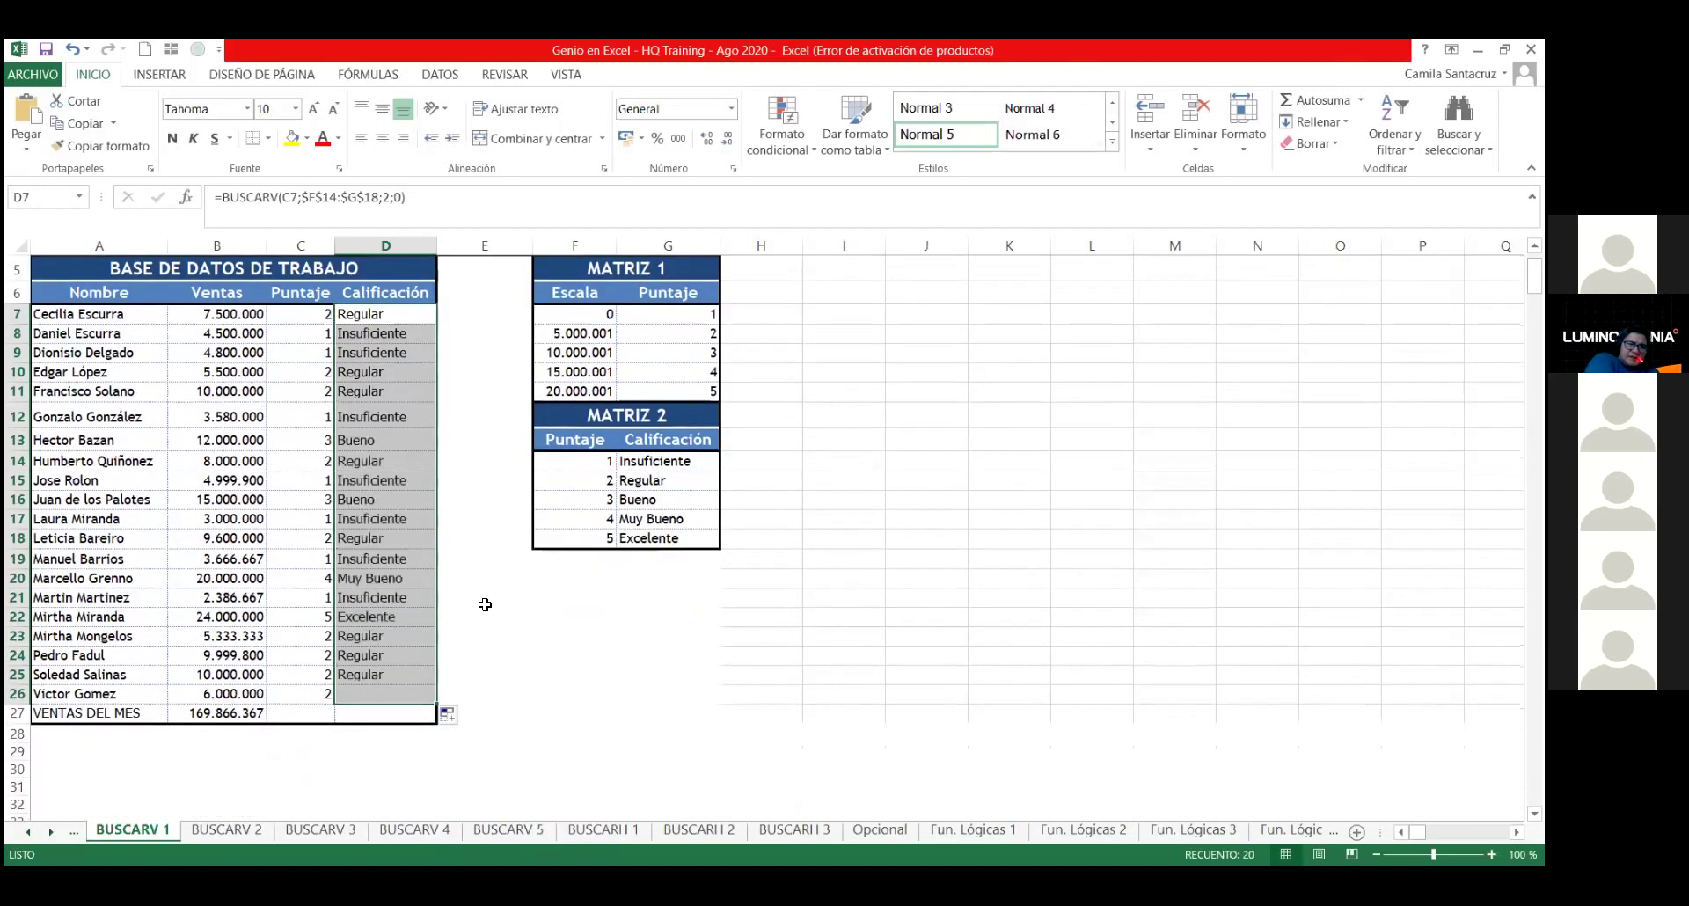
click(485, 607)
scroll(485, 607, up, 1)
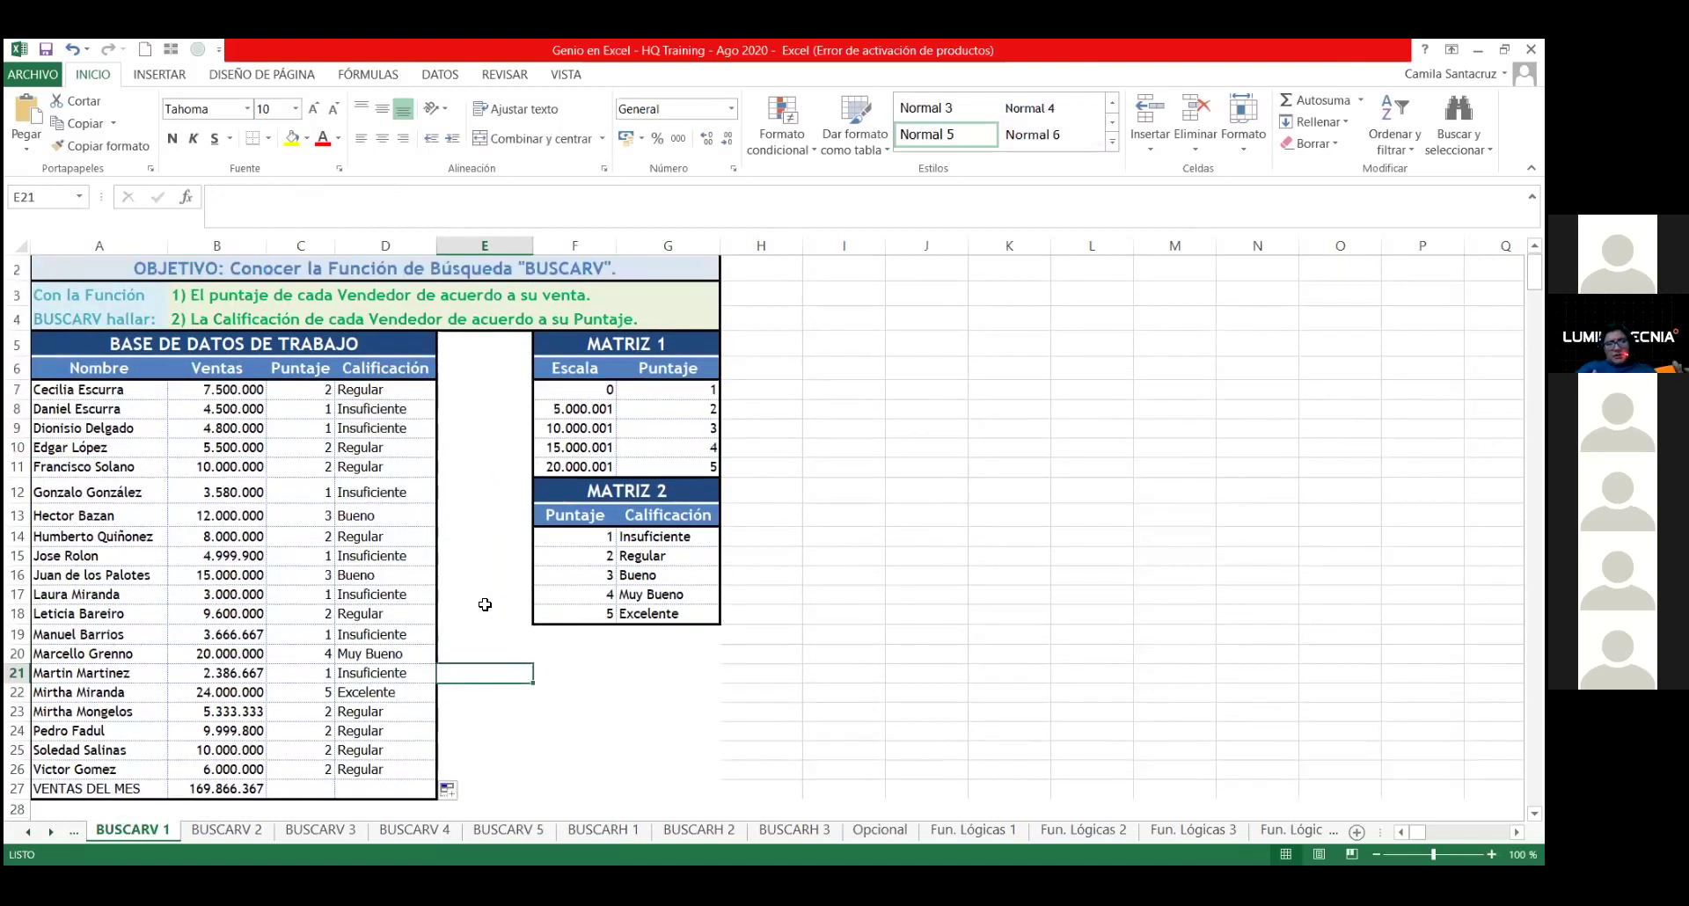
Step: Check the copied formulas, undo, and refill column D from D7 without formatting
click(393, 390)
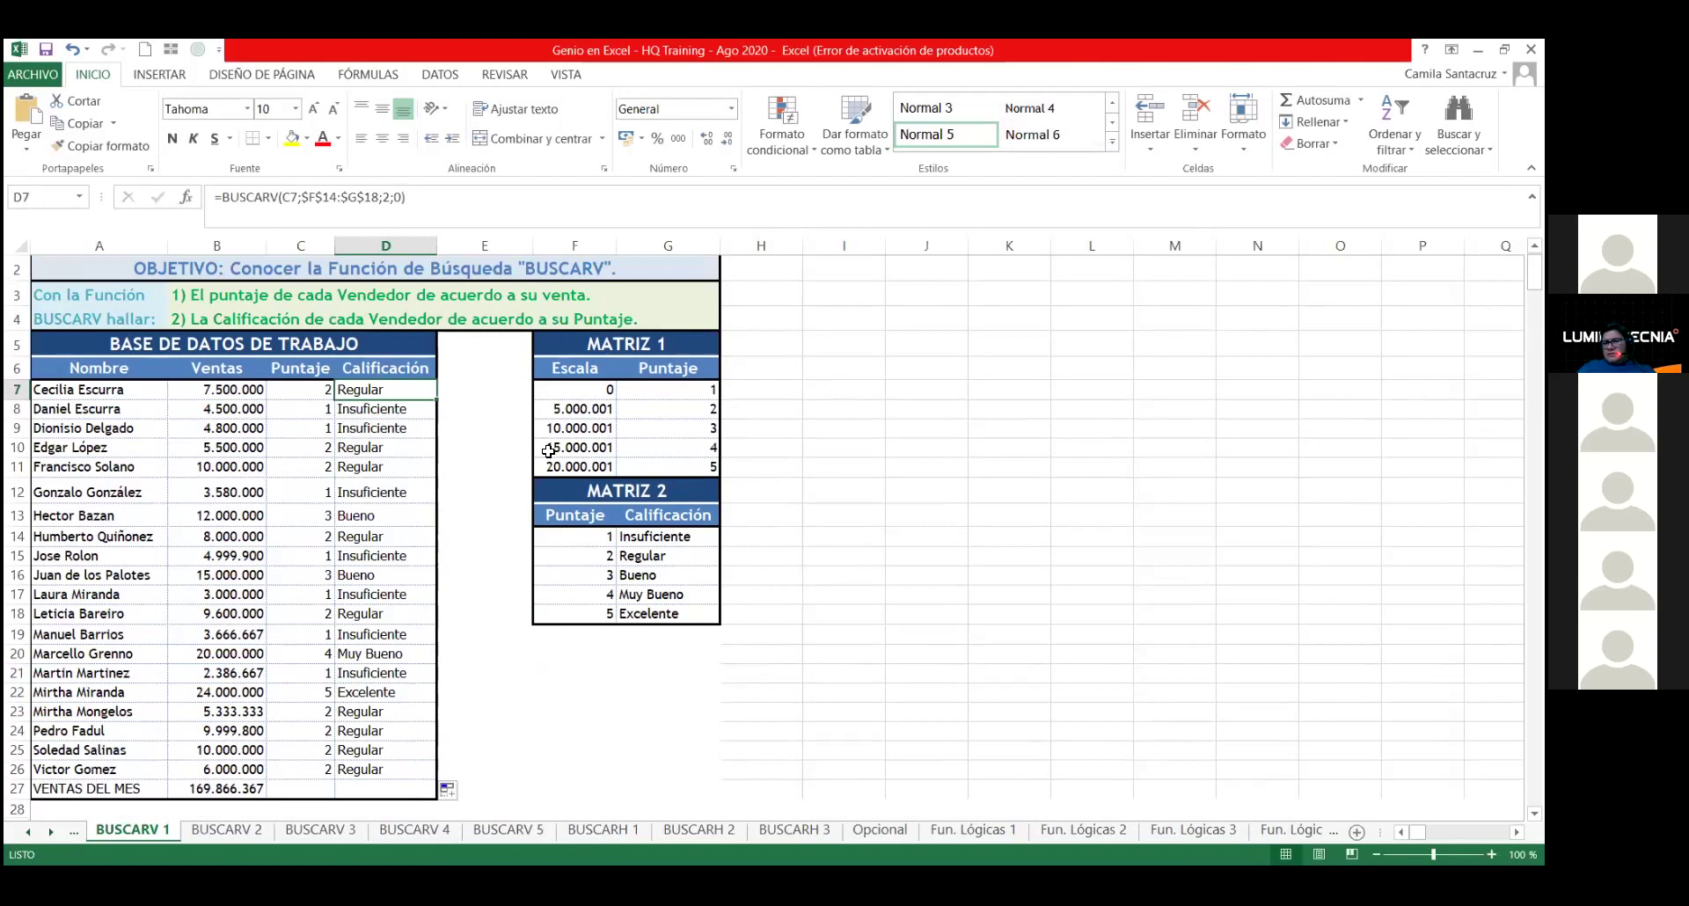
key(Down)
key(Down)
key(Down)
key(Down)
key(Down)
key(Down)
key(Down)
key(Down)
key(Down)
key(Down)
key(Down)
key(Down)
key(Down)
key(Down)
key(Down)
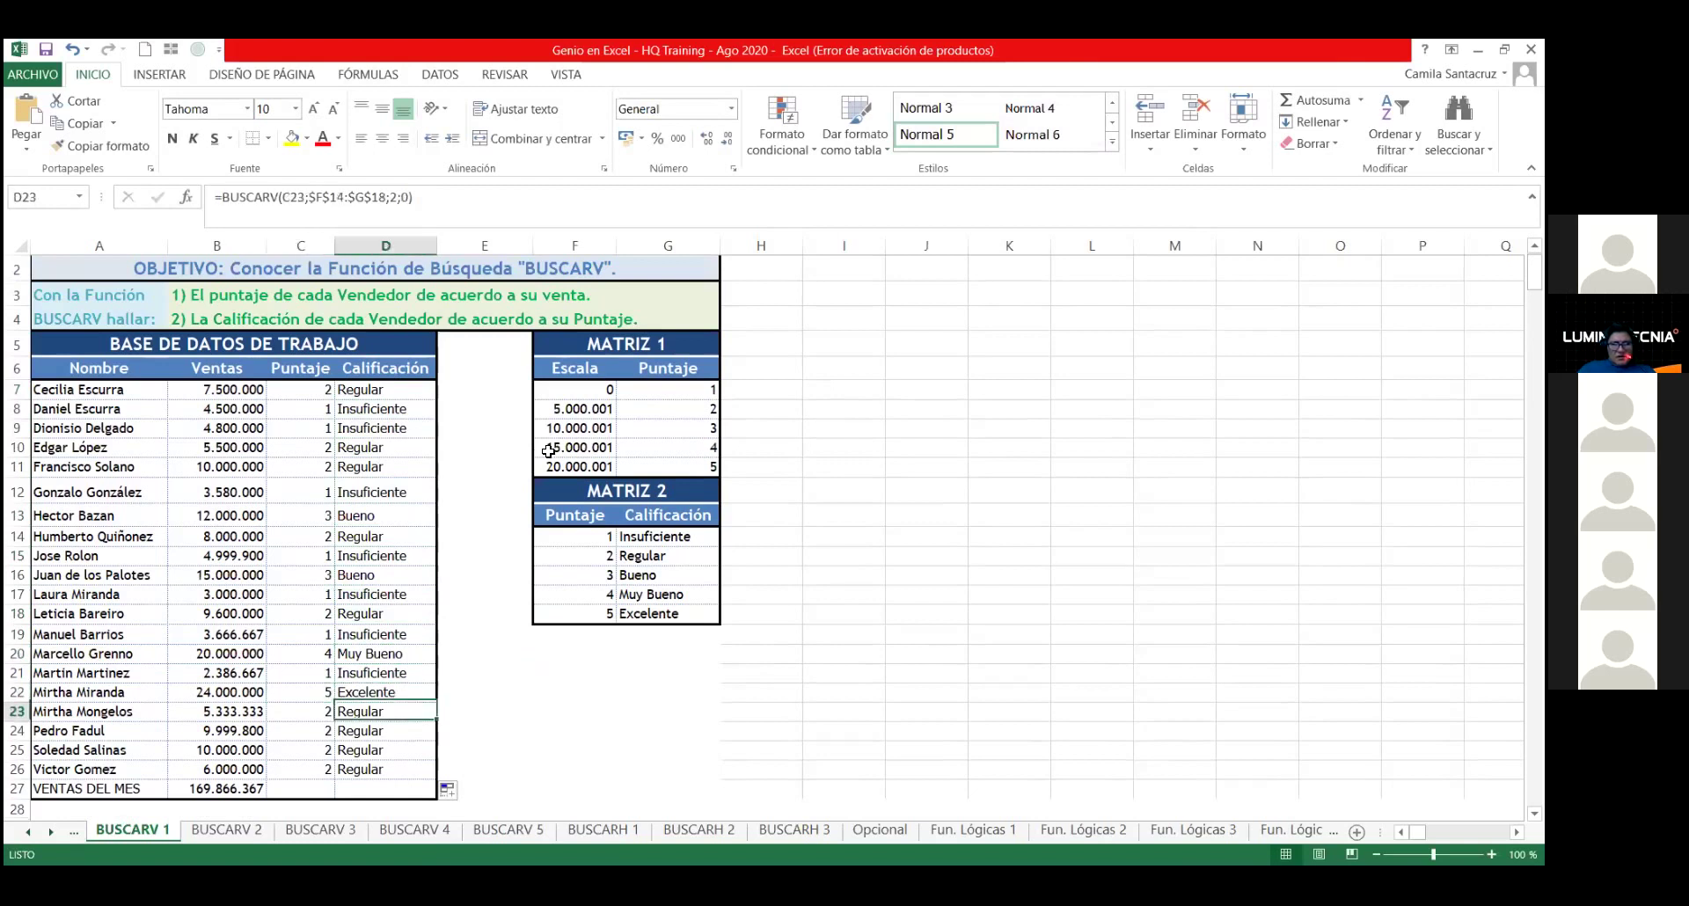
key(Down)
key(Down)
key(Down)
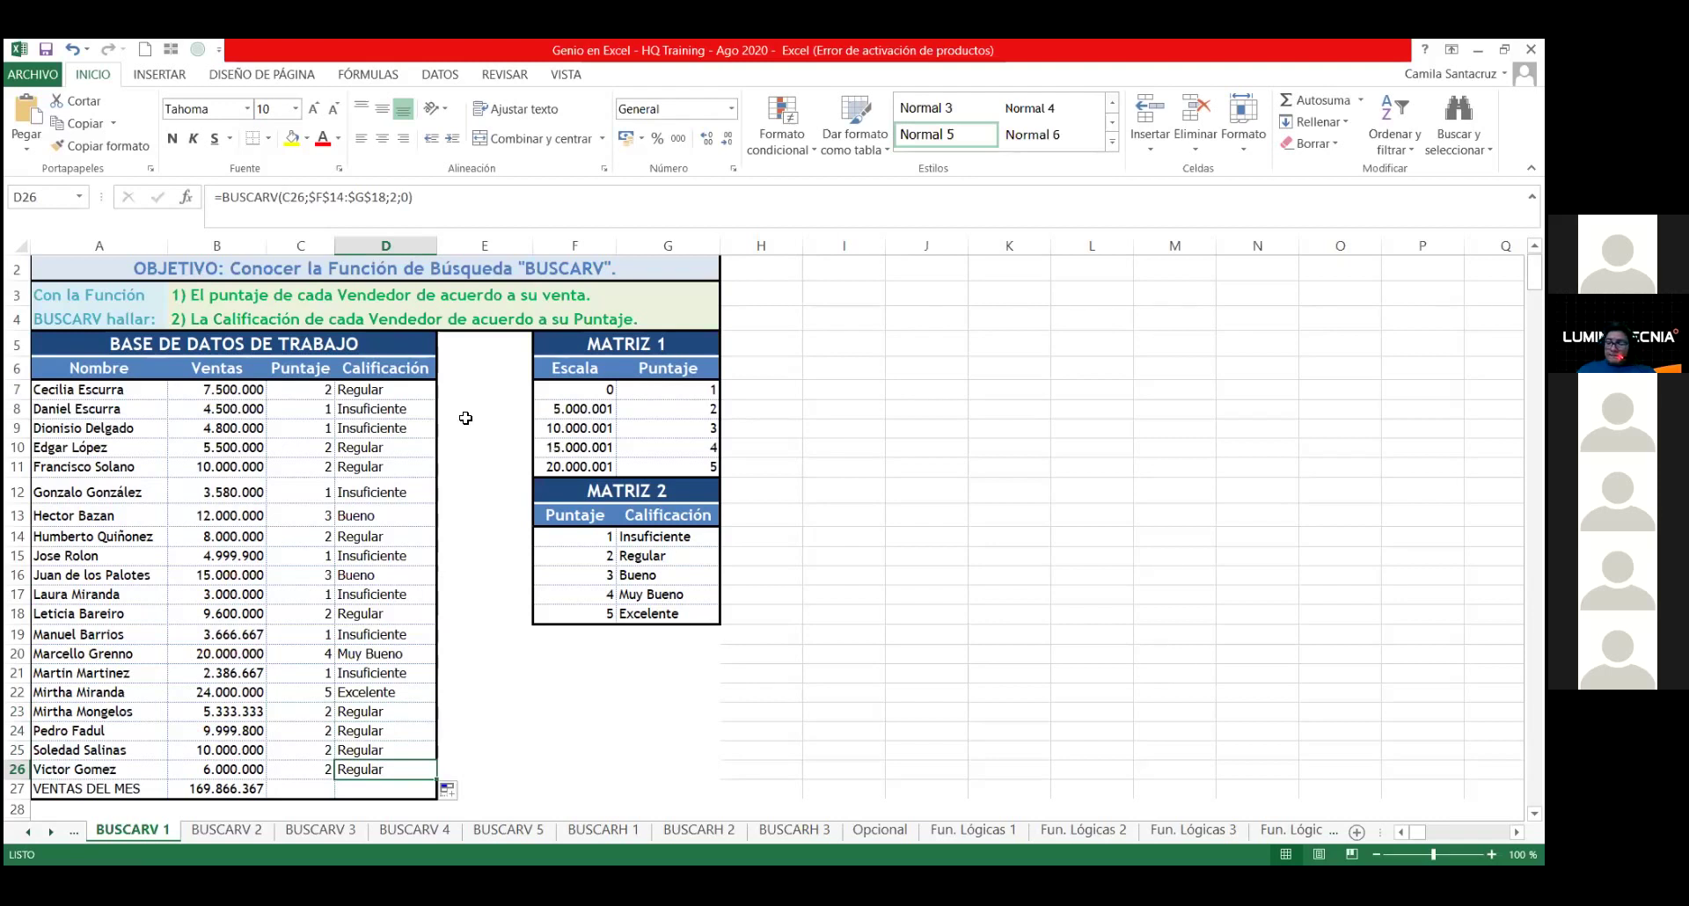
key(ctrl+z)
click(417, 390)
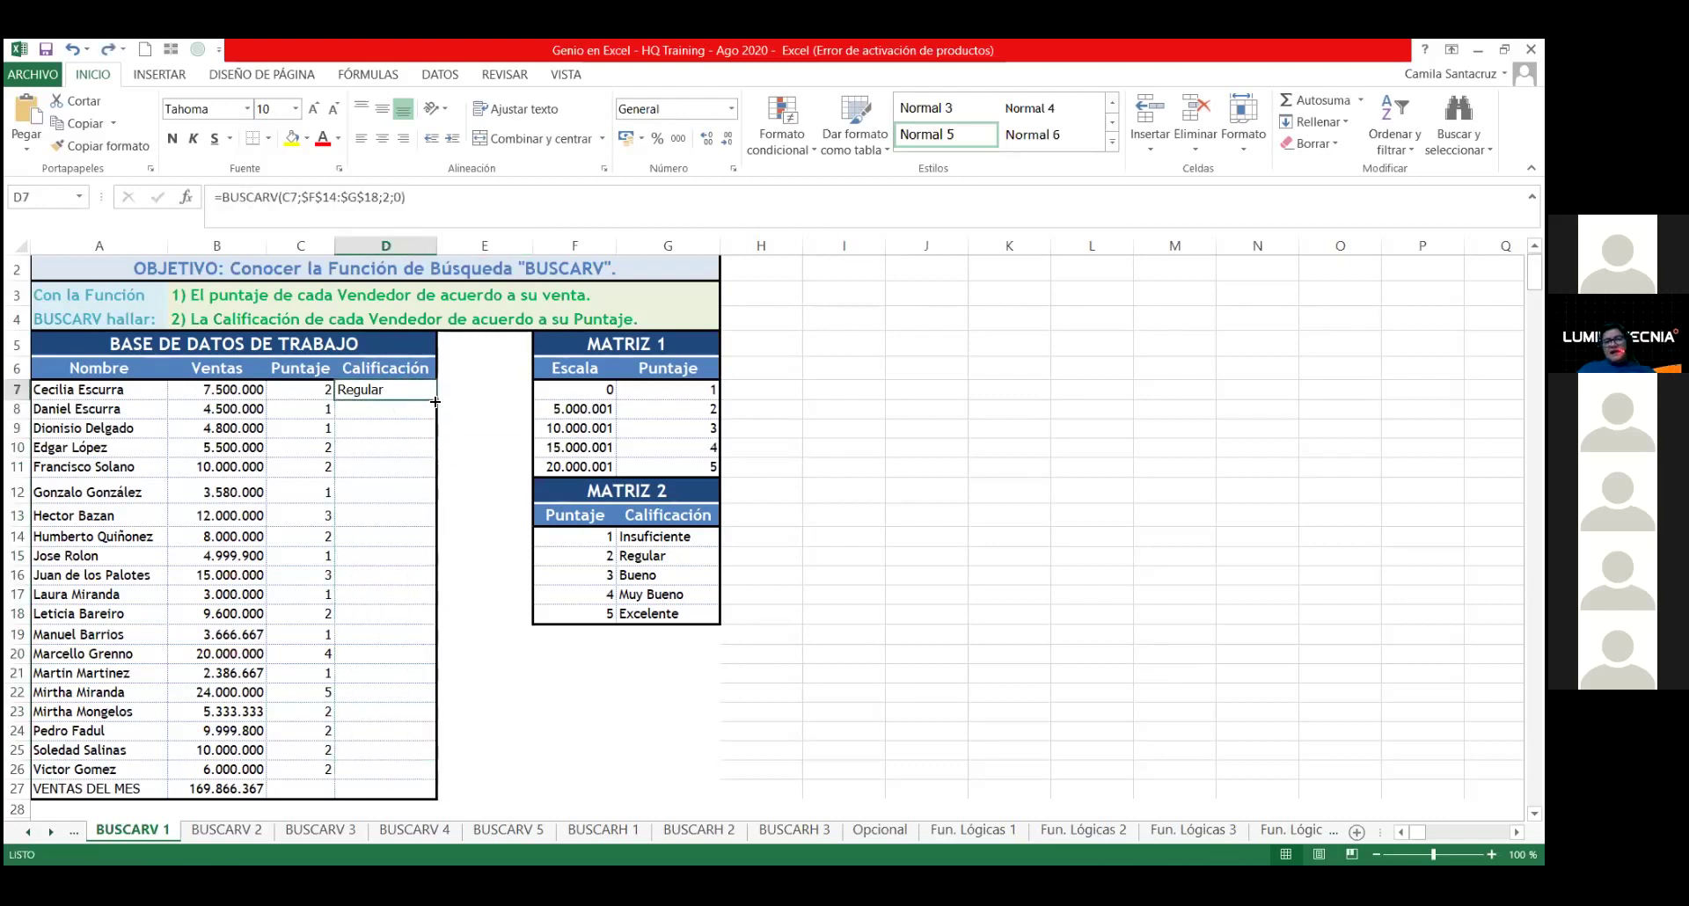
double_click(435, 401)
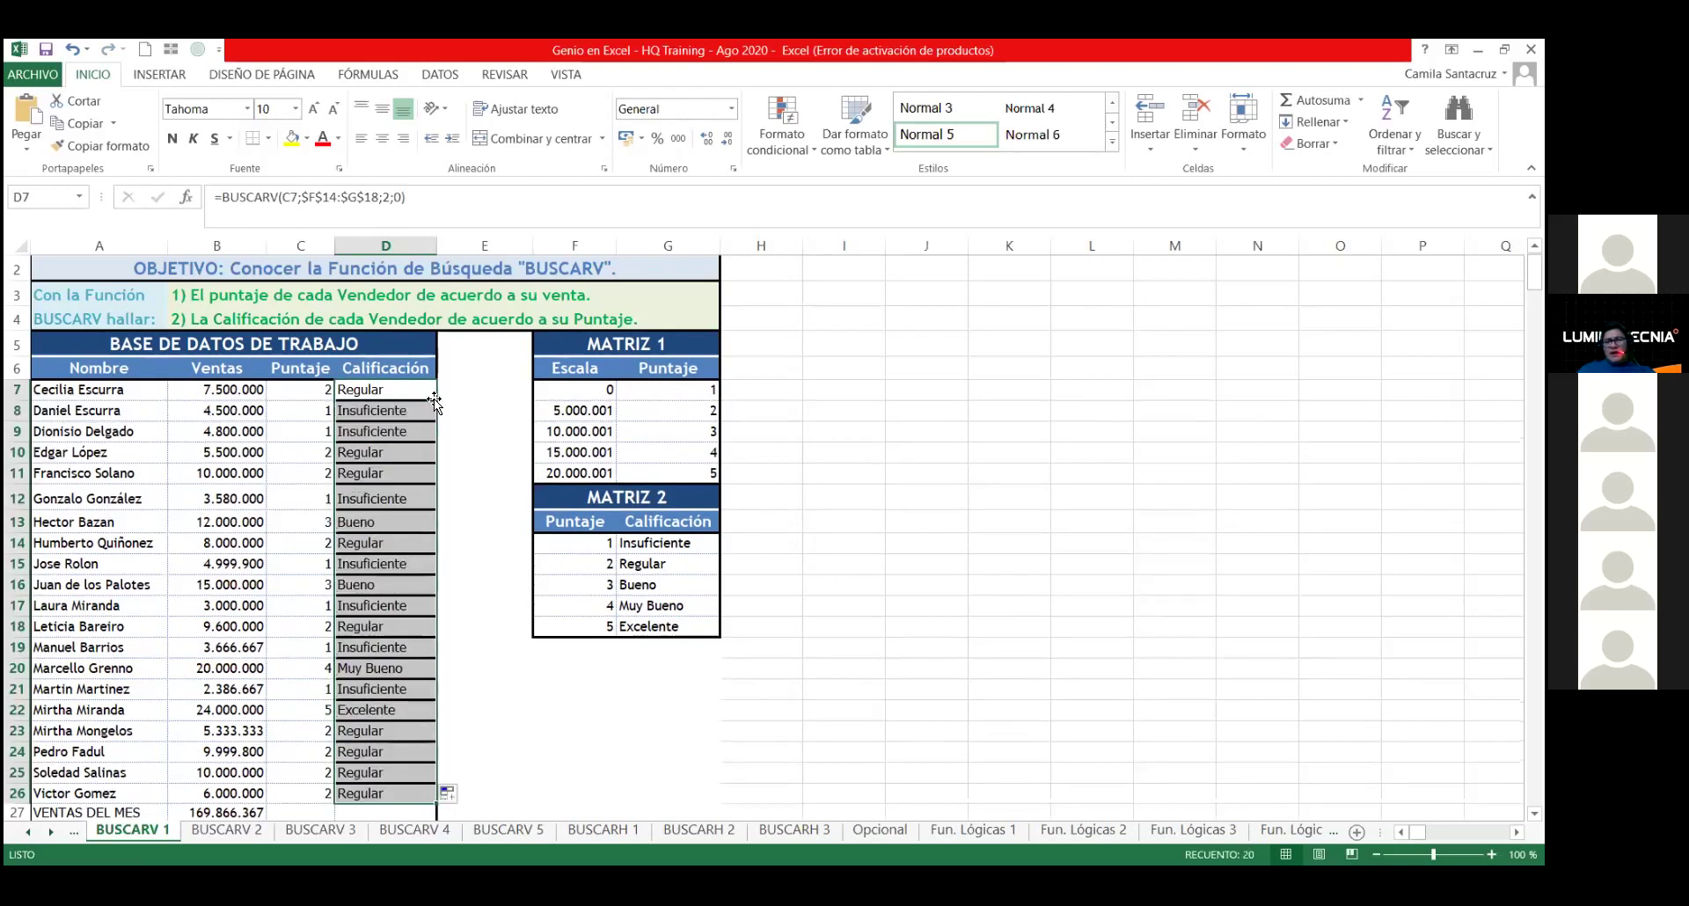
click(463, 789)
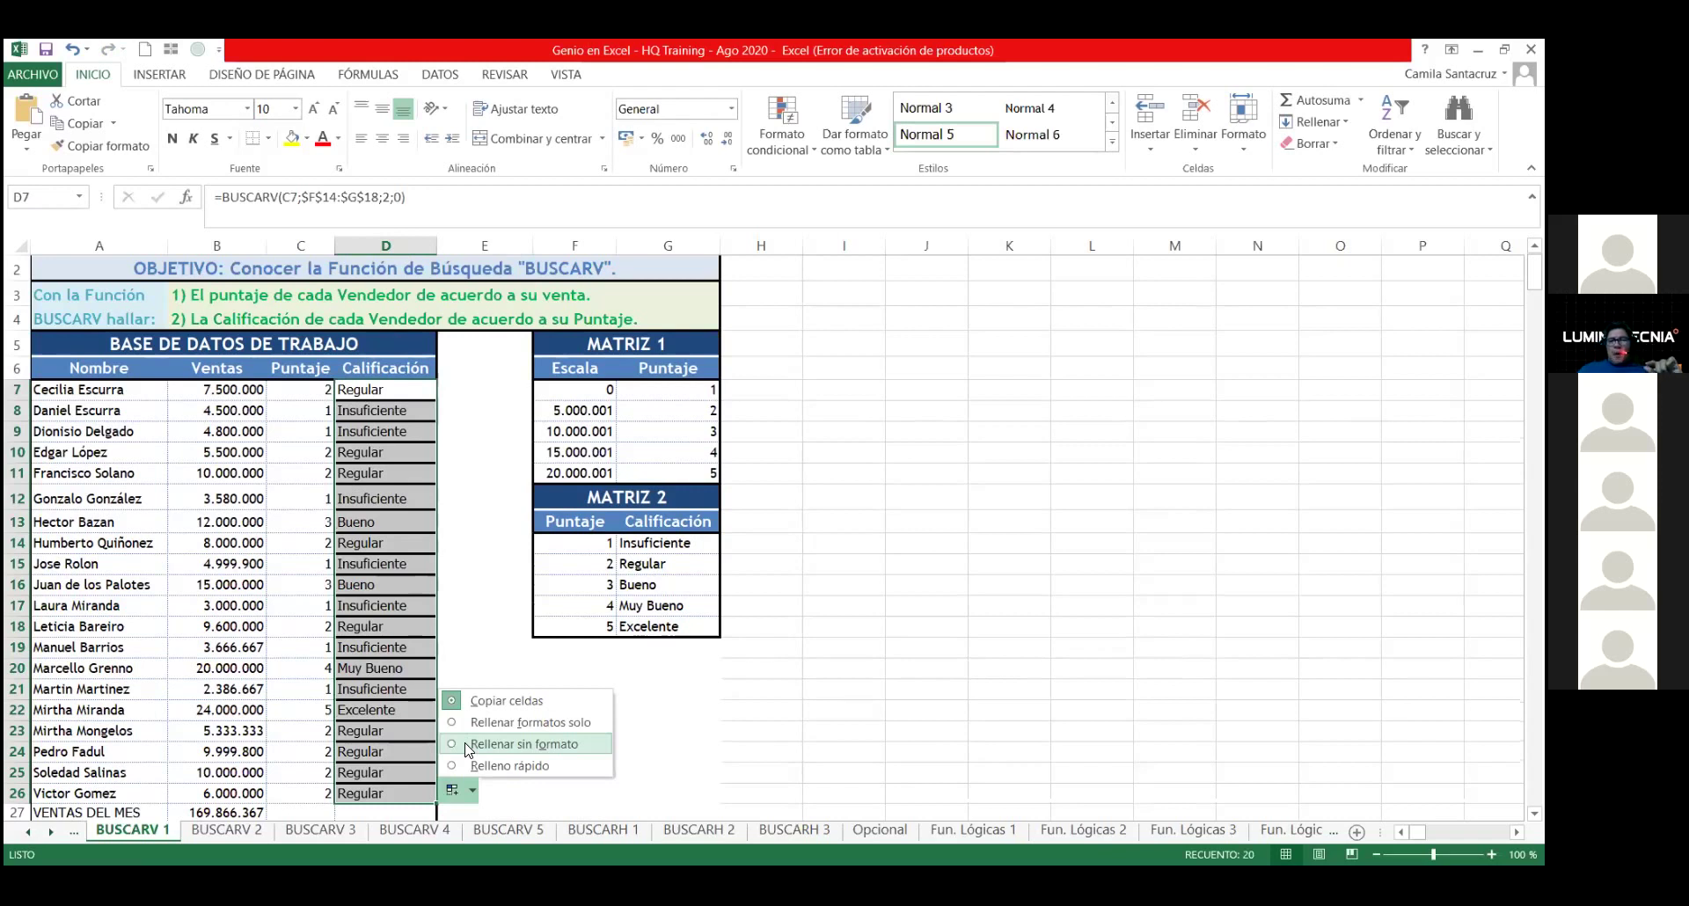
click(468, 746)
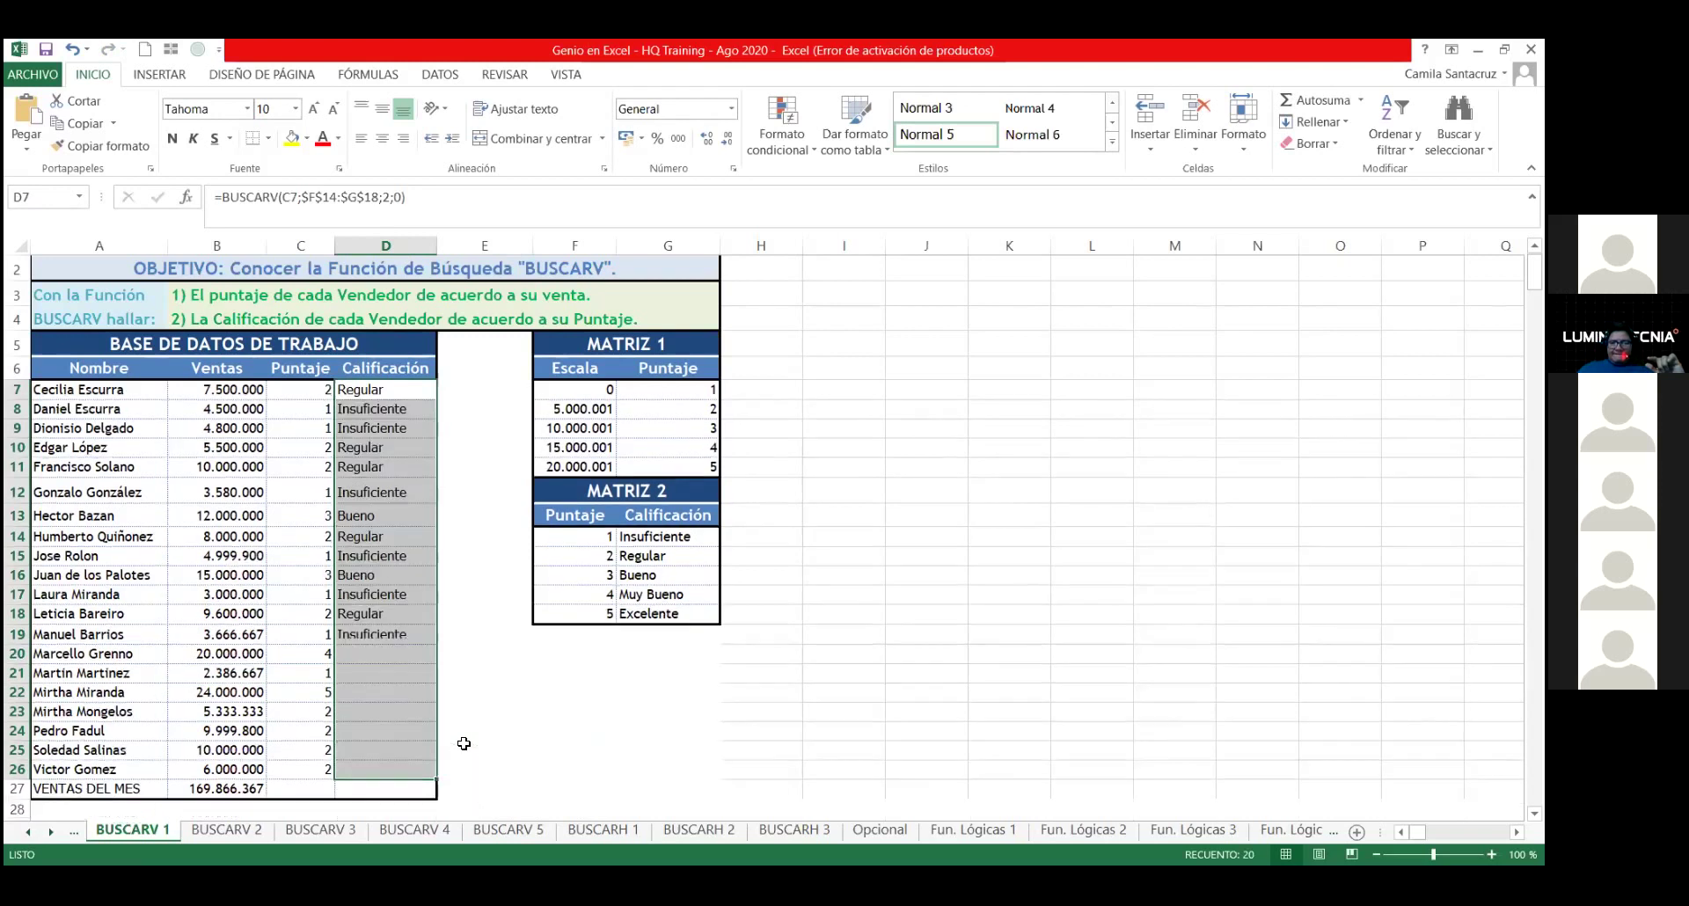
Step: Switch to the BUSCARV 2 sheet with cell C7 selected
click(479, 667)
scroll(383, 568, up, 1)
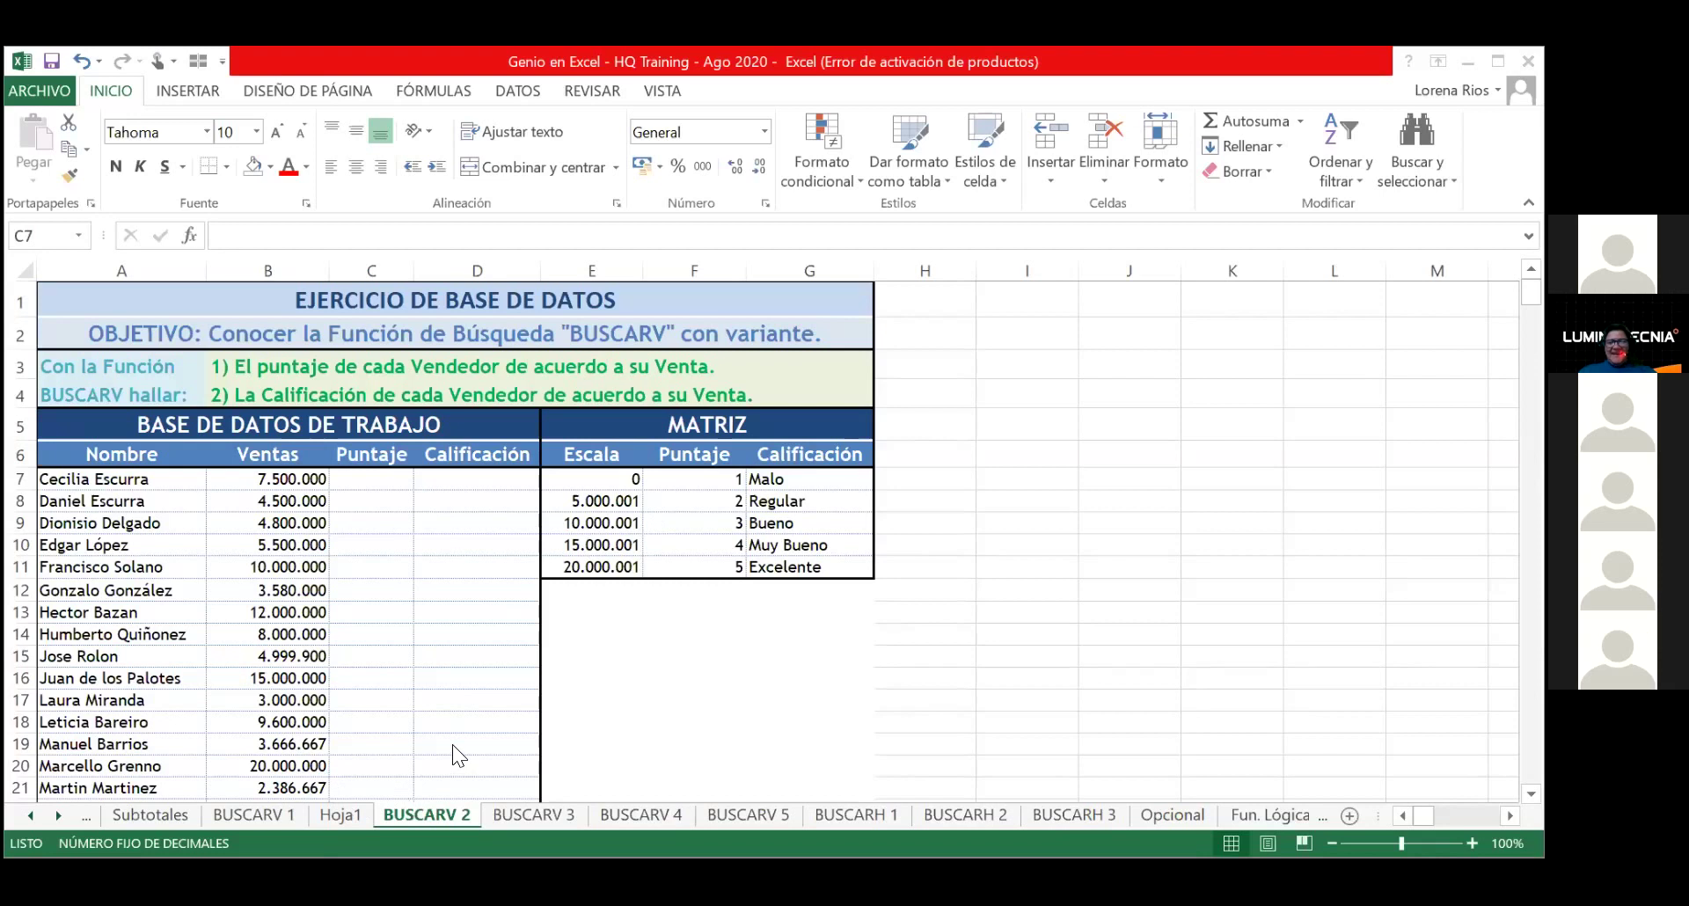
click(343, 813)
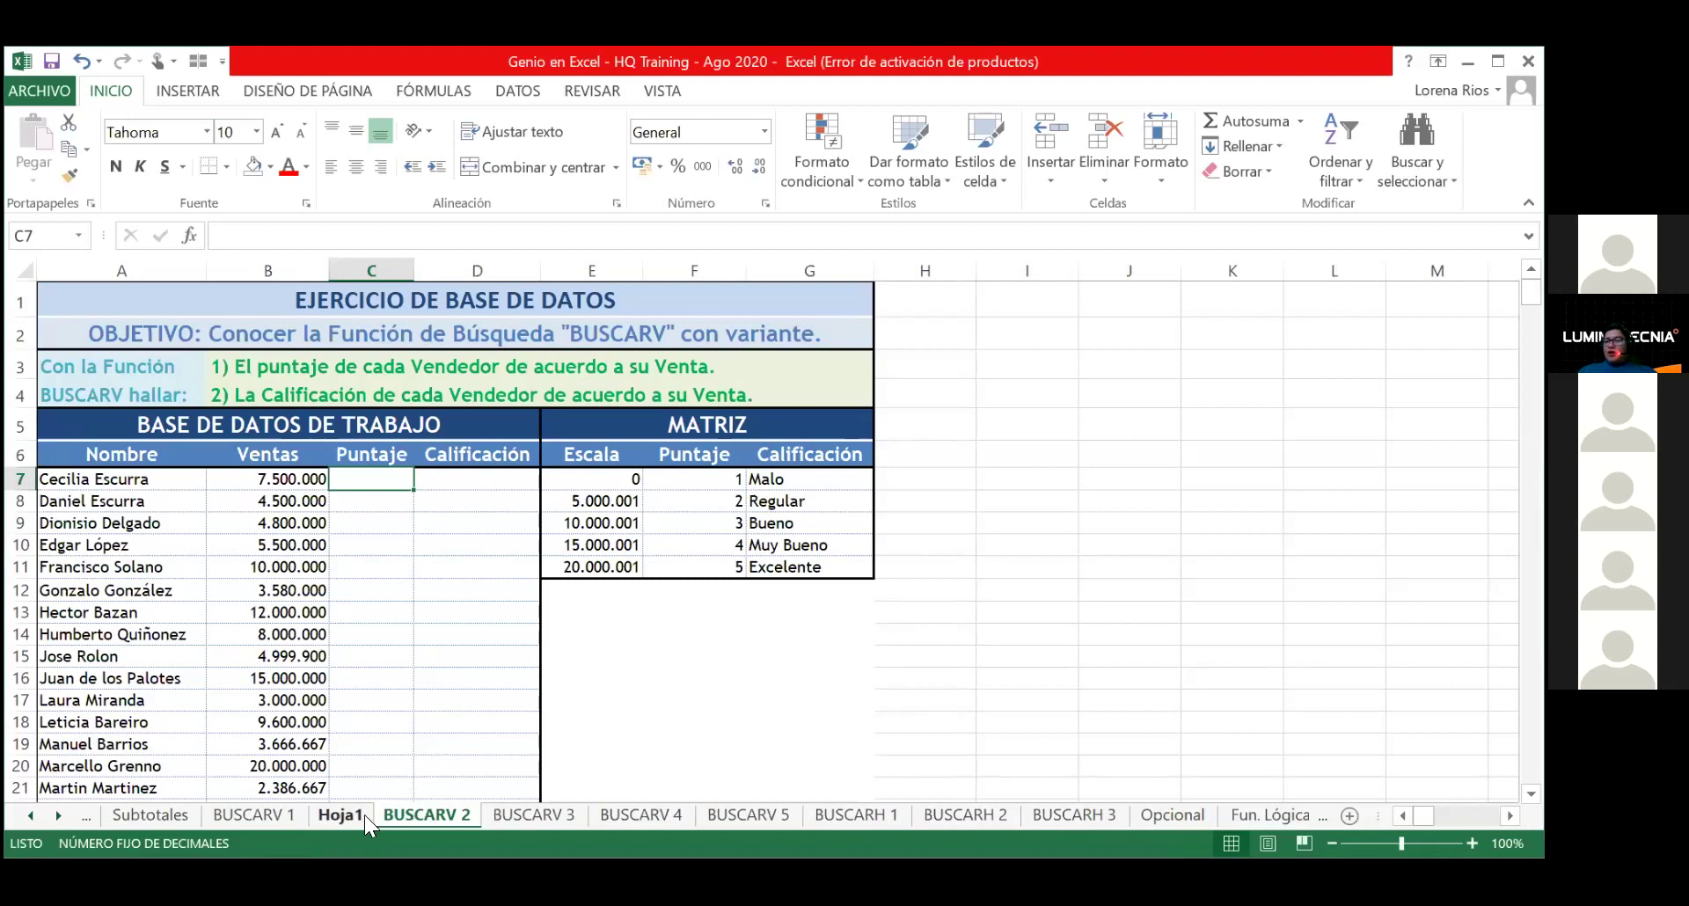
scroll(444, 720, down, 1)
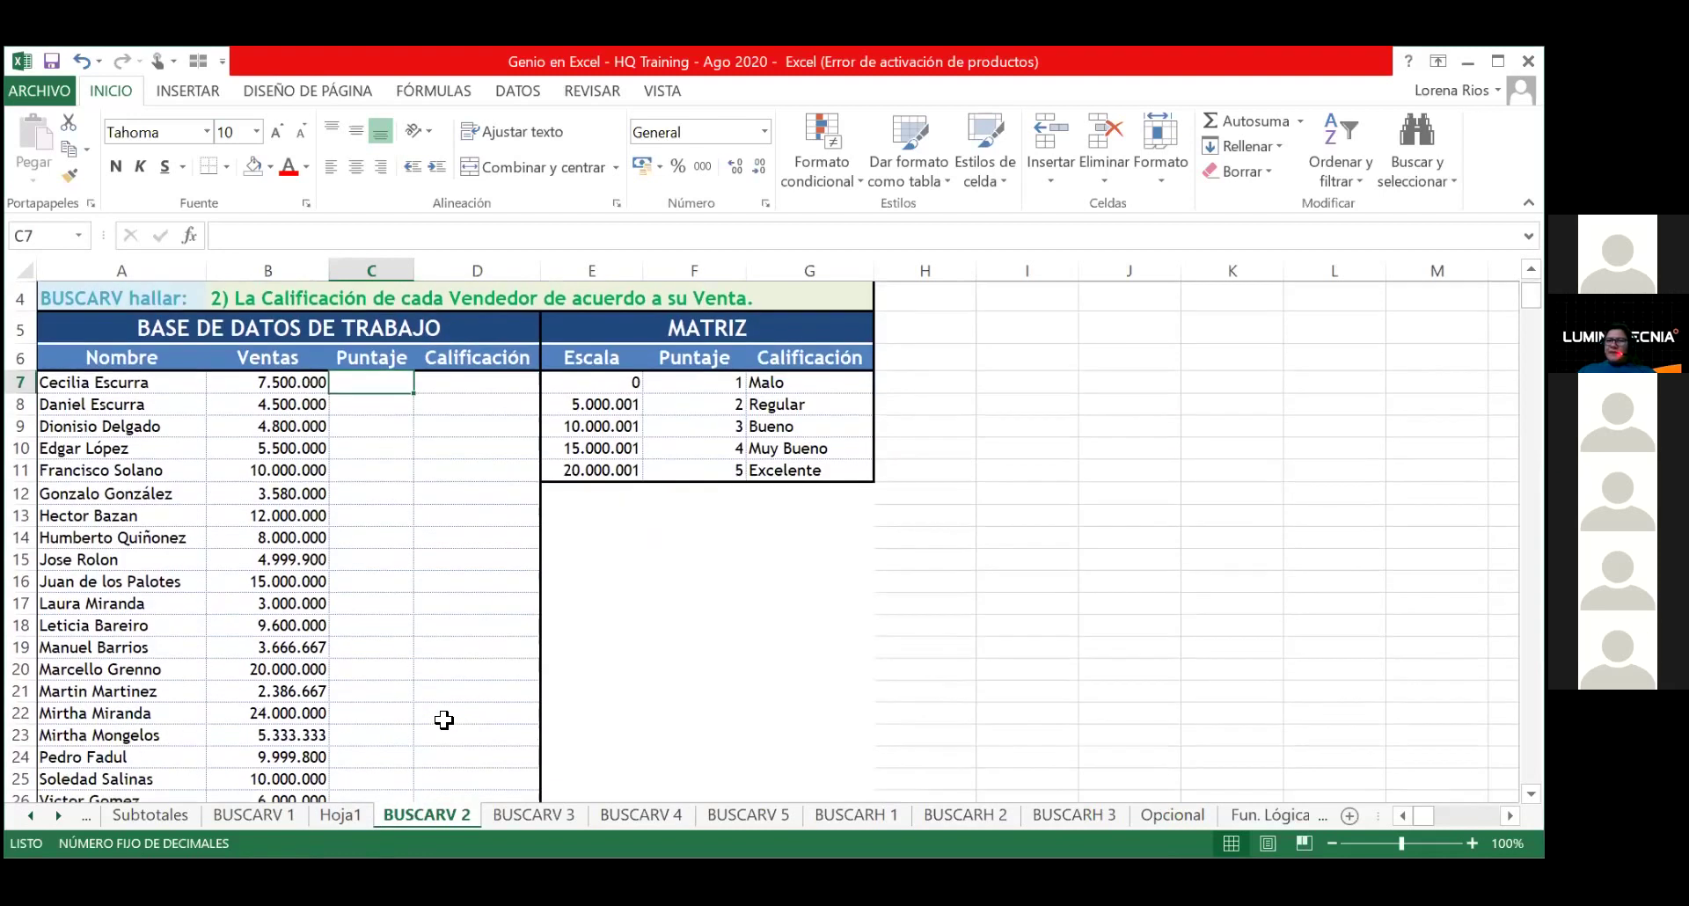
scroll(515, 672, up, 1)
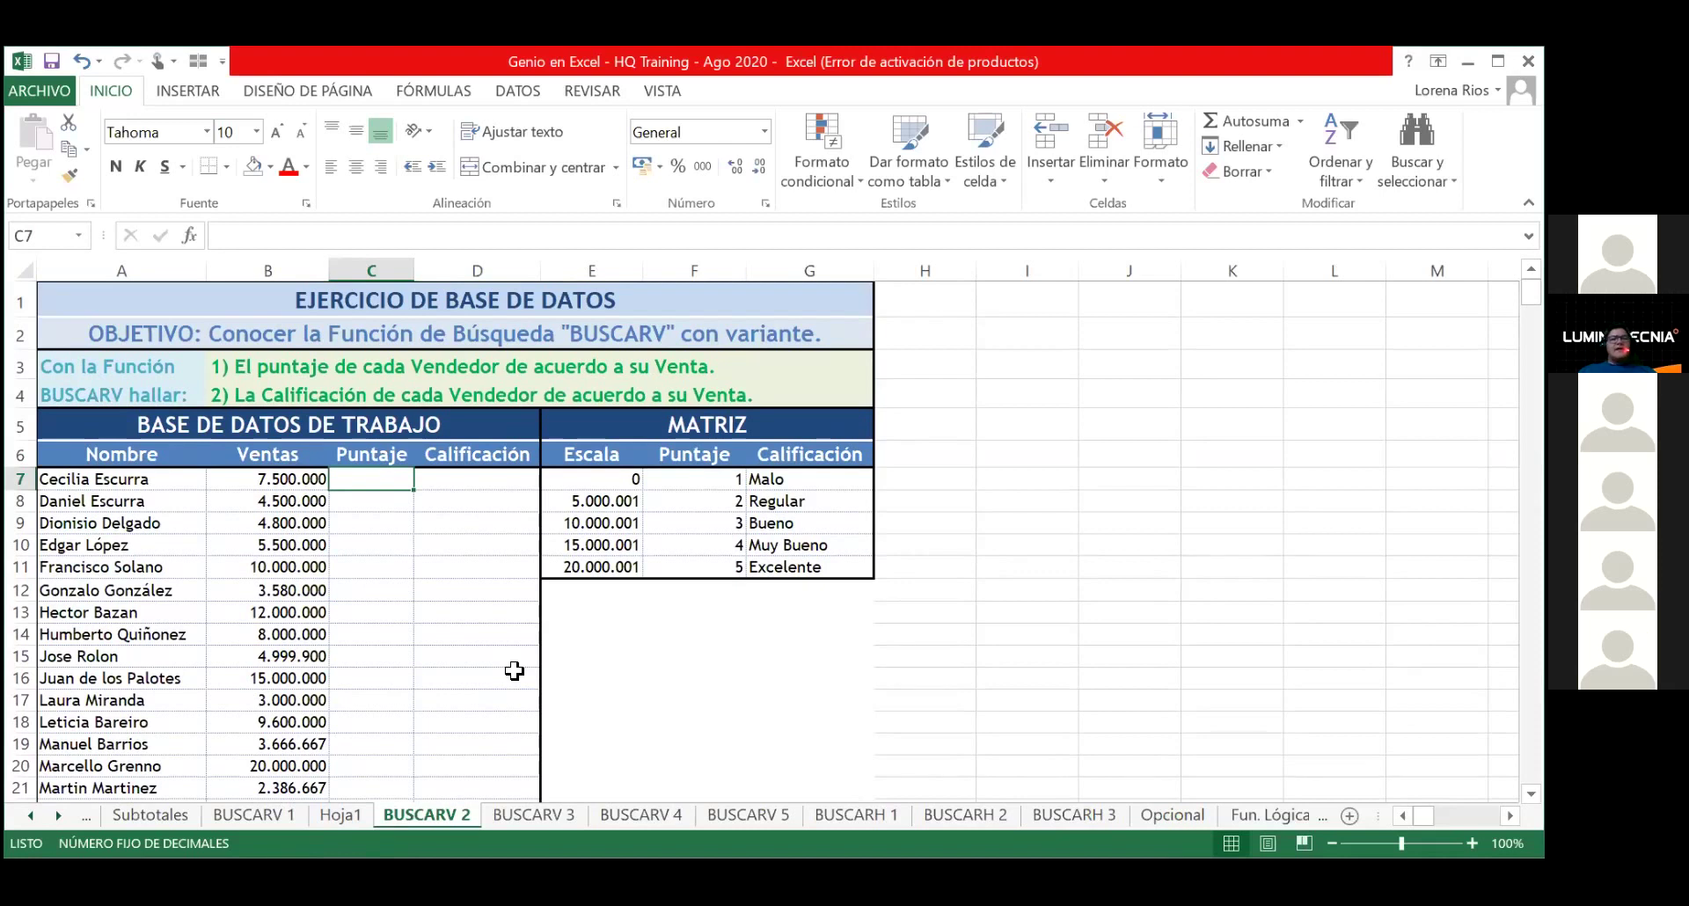
Step: Enter =BUSCARV(B7;CERRO;2;VERDADERO) in C7, giving the first seller a Puntaje of 2
text(=)
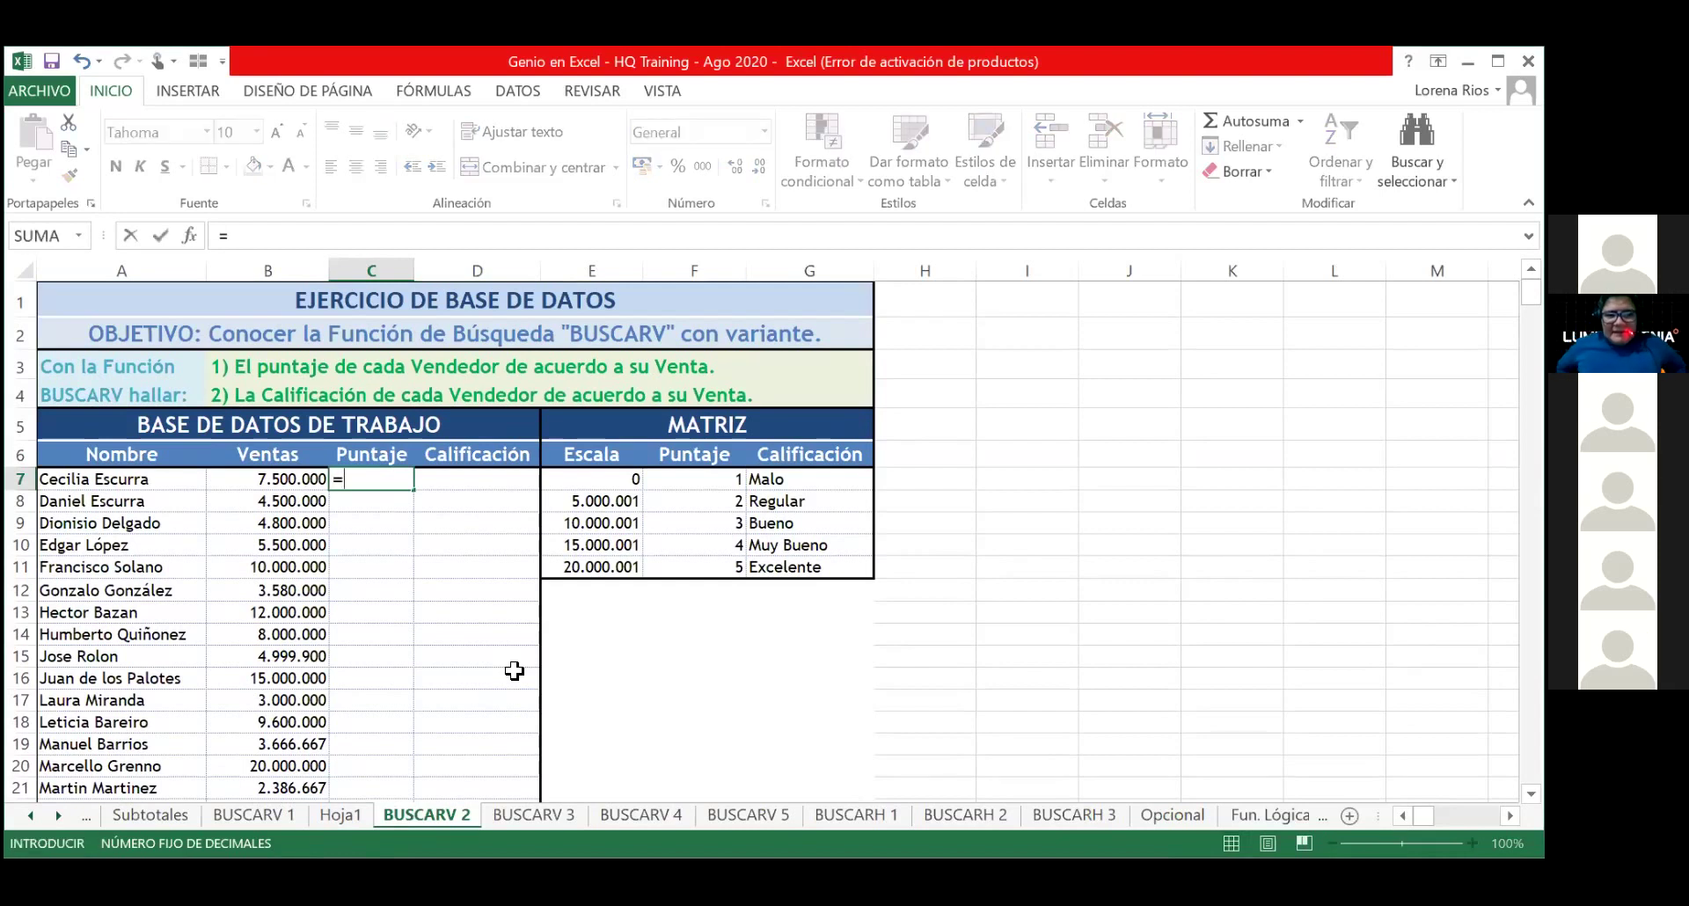
text(bus)
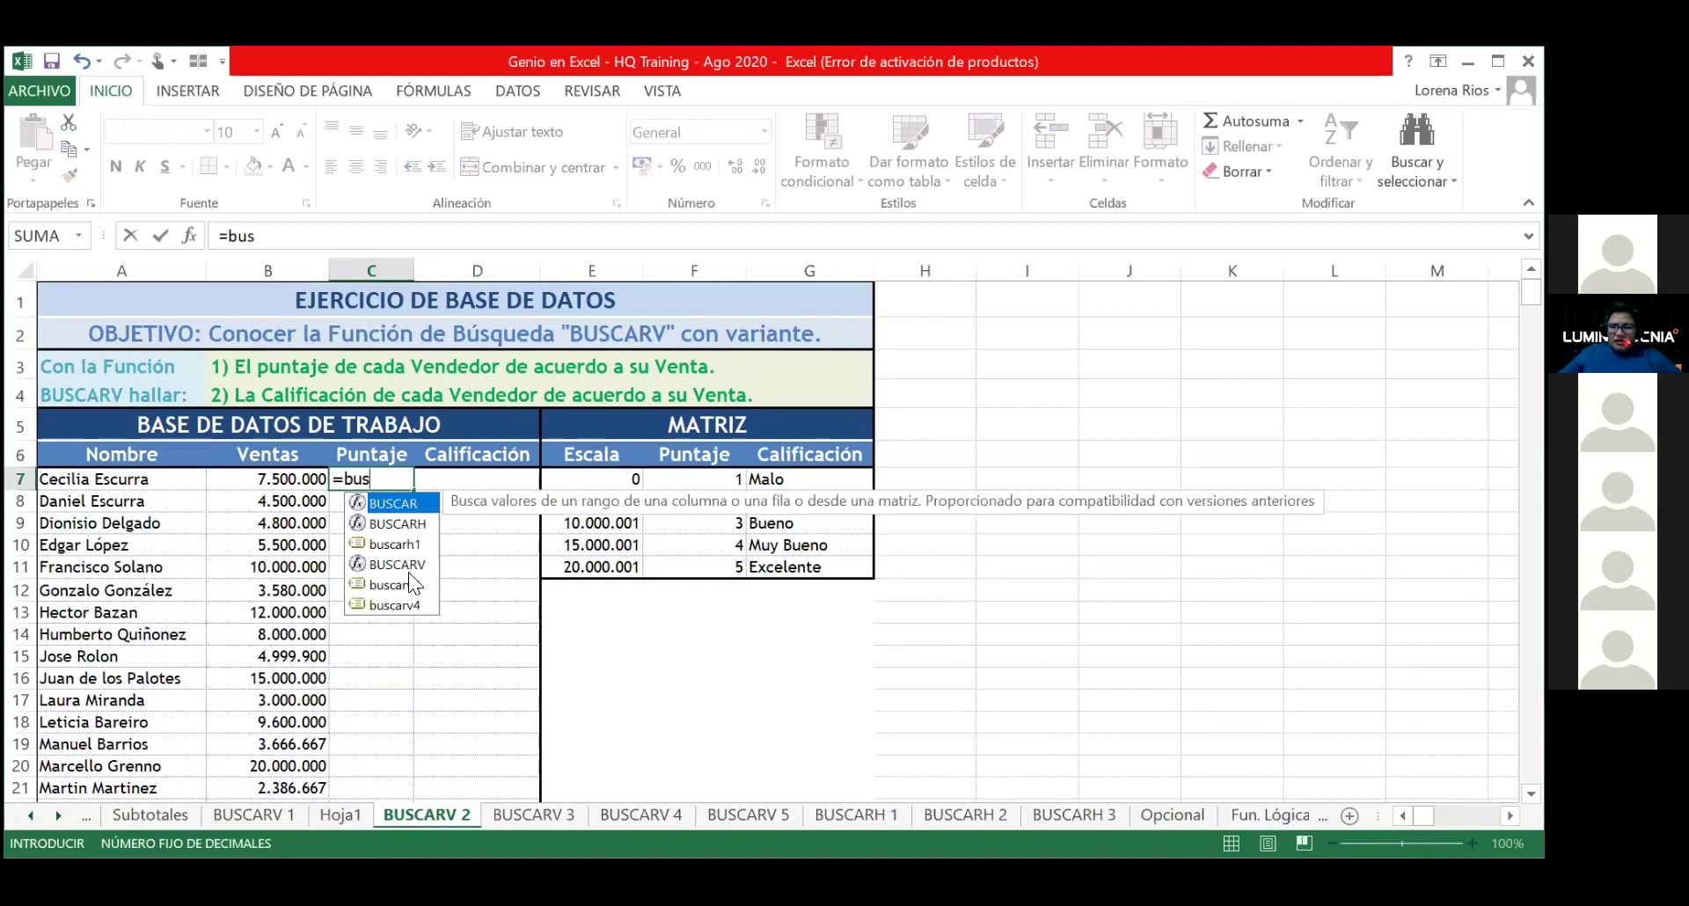
click(396, 564)
key(Tab)
key(Left)
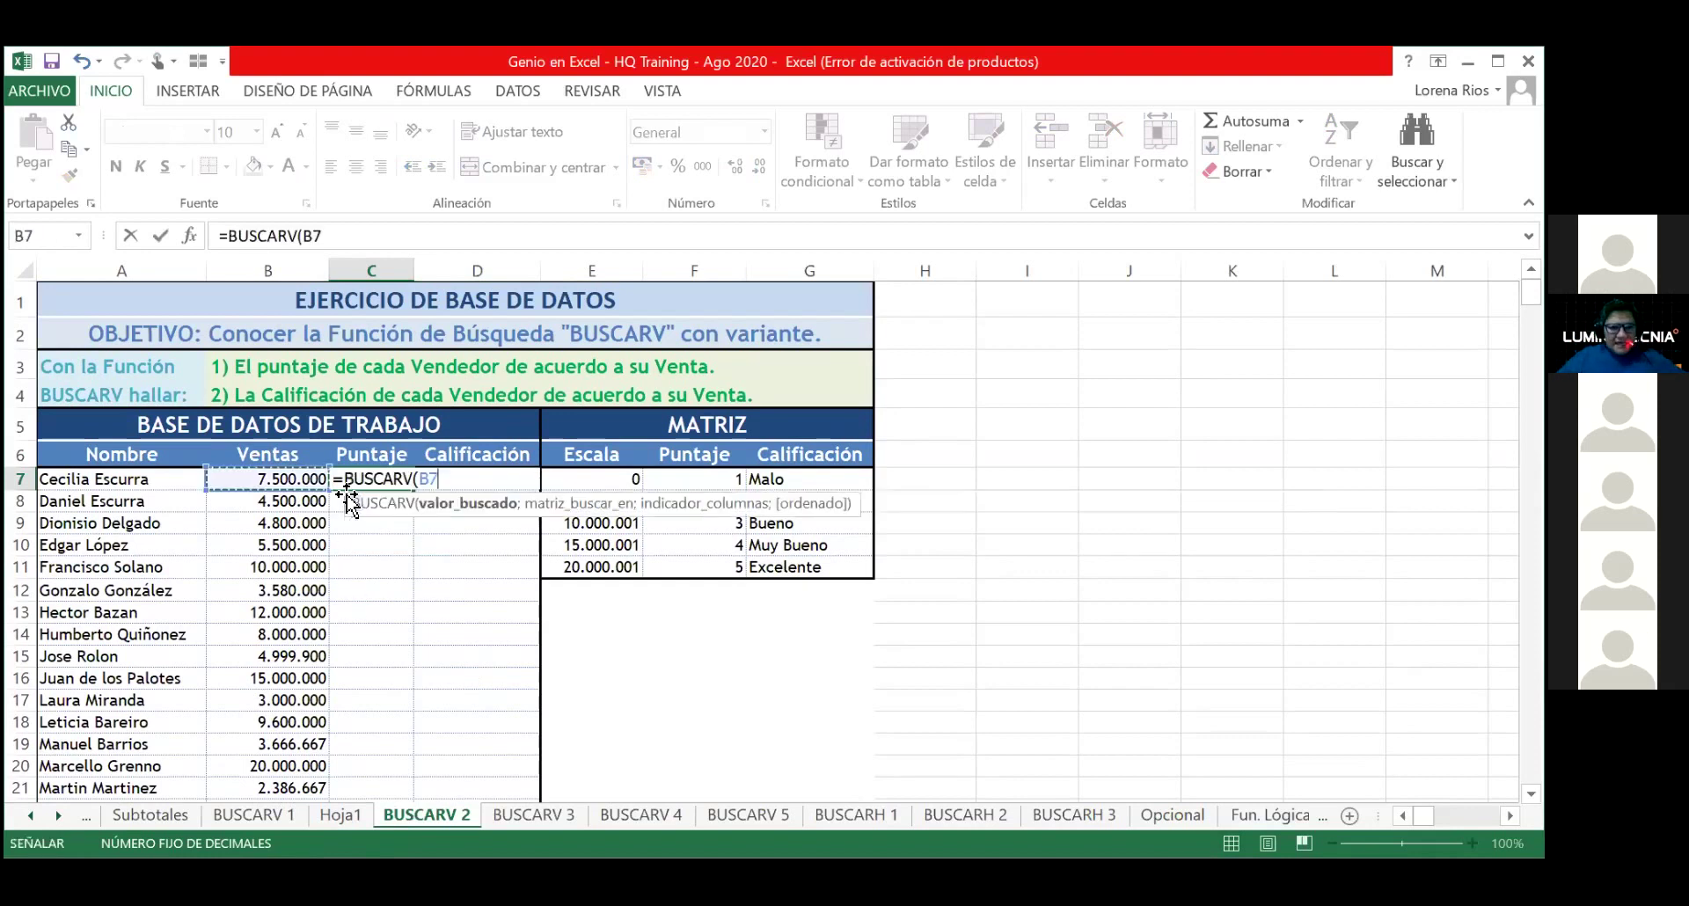
text(;)
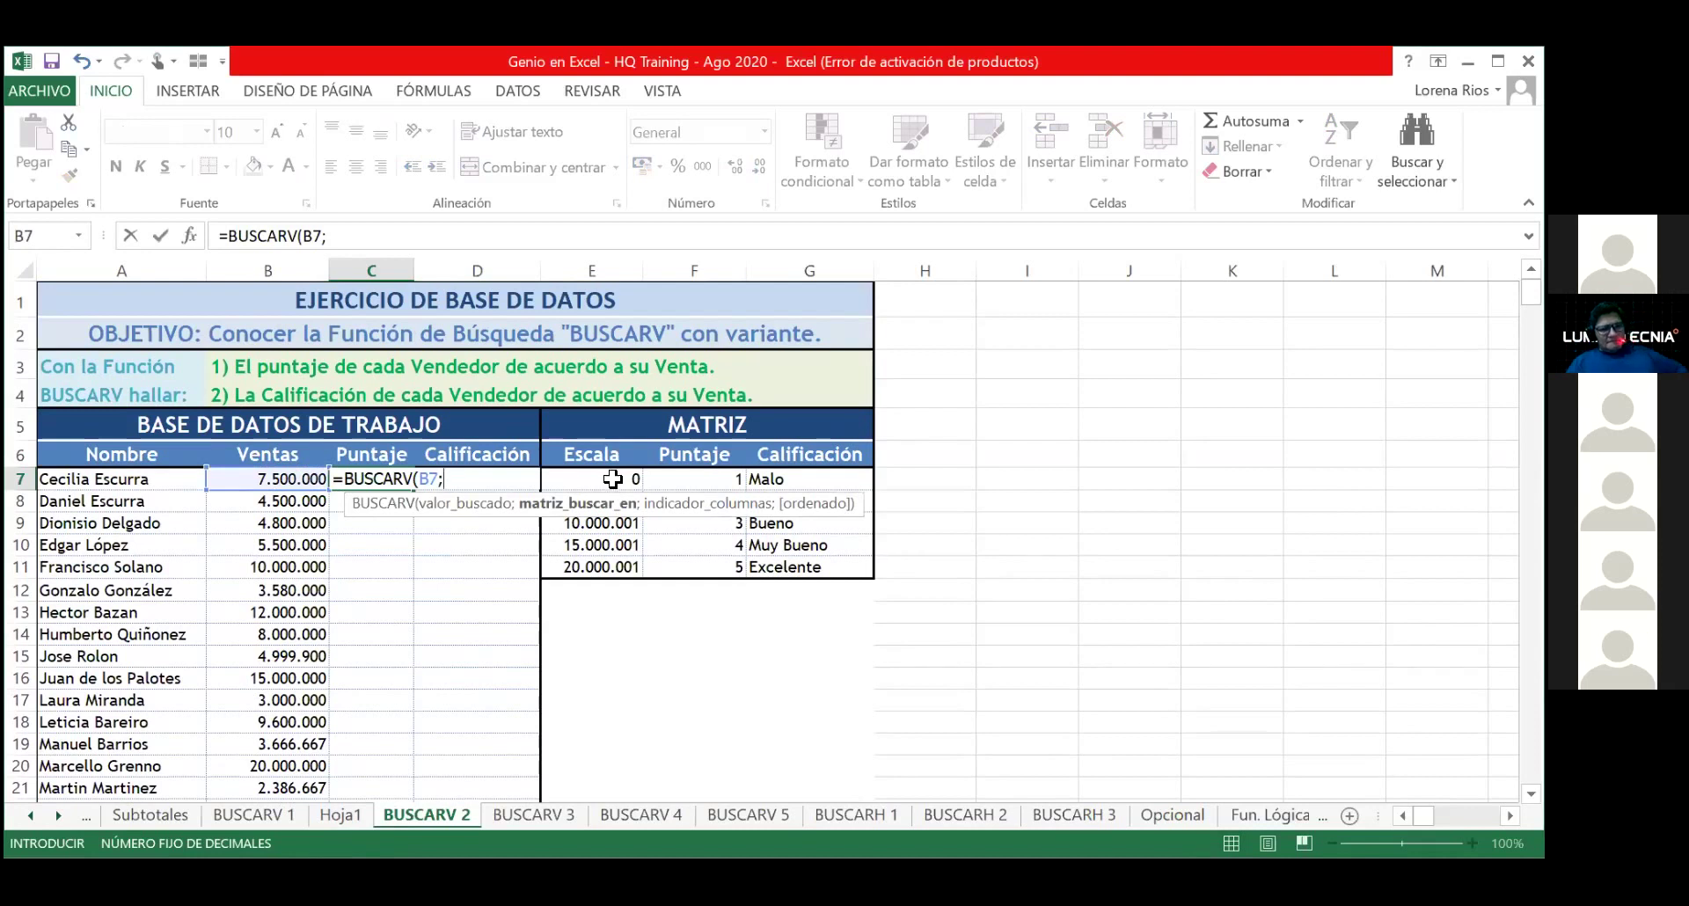
click(613, 479)
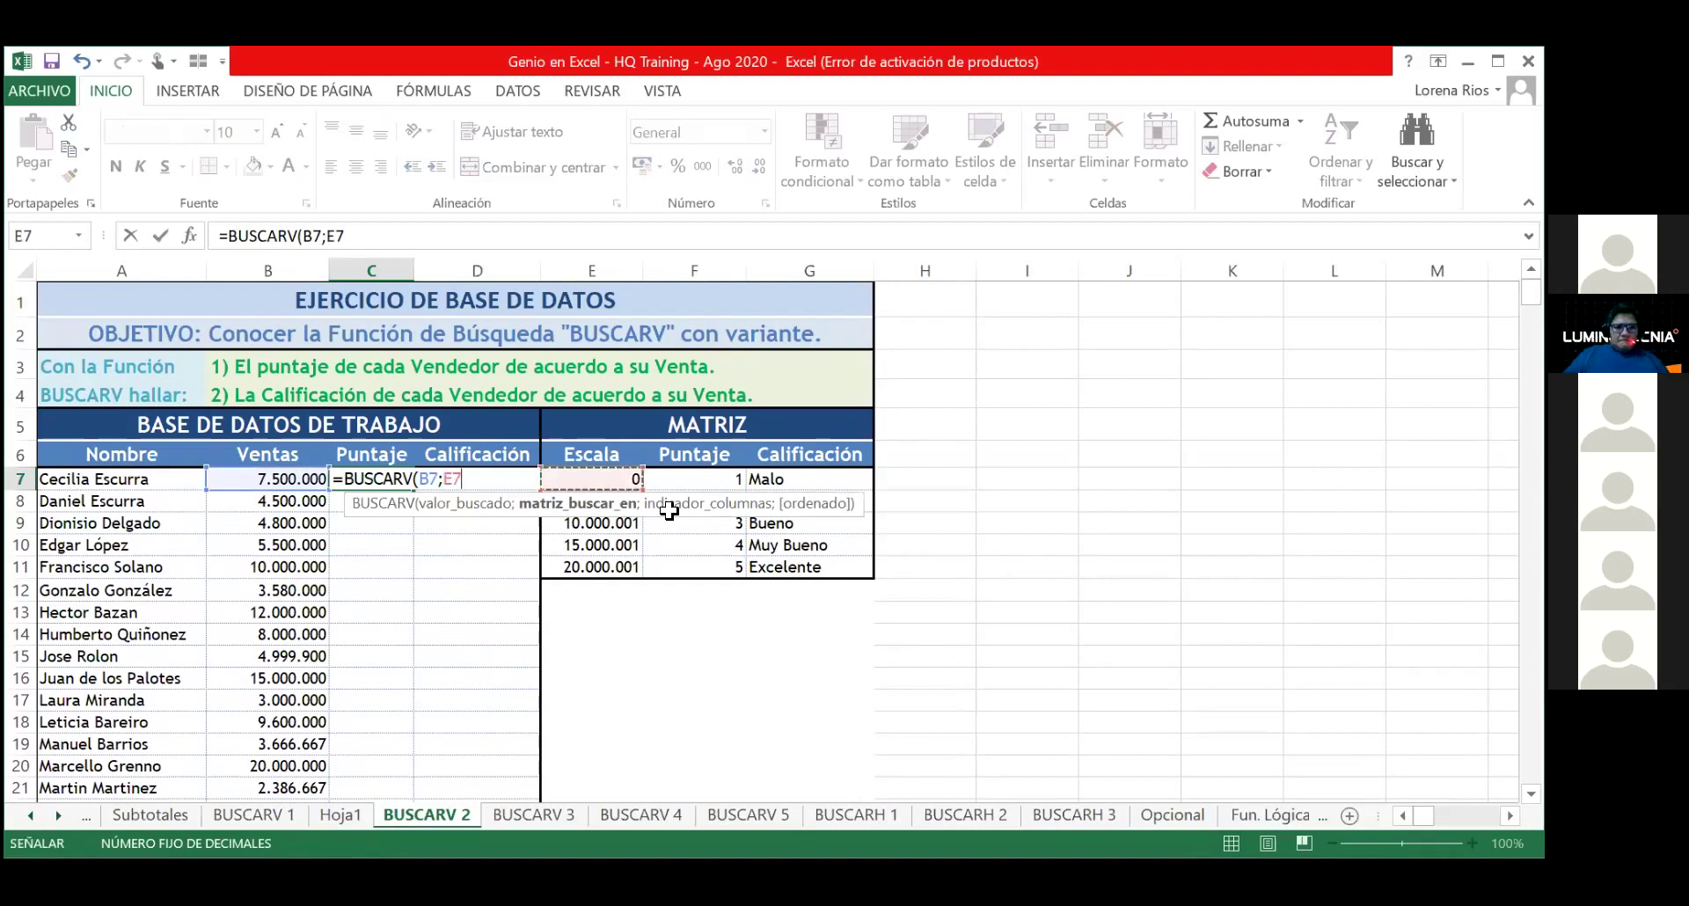
drag(668, 510, 695, 561)
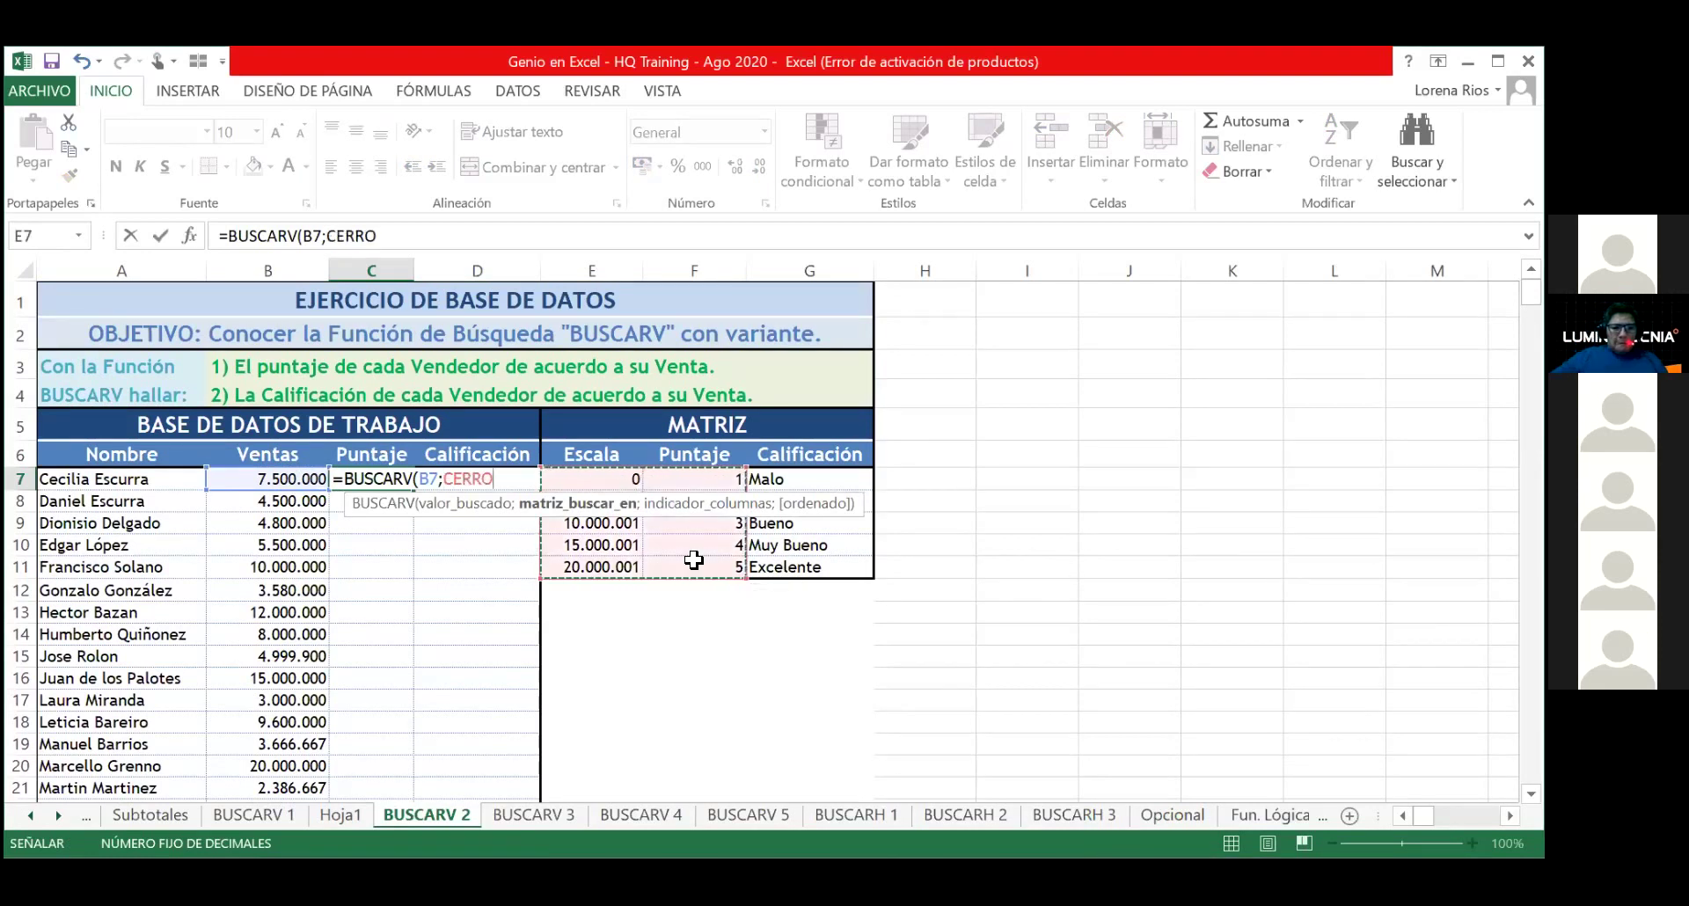
text(;)
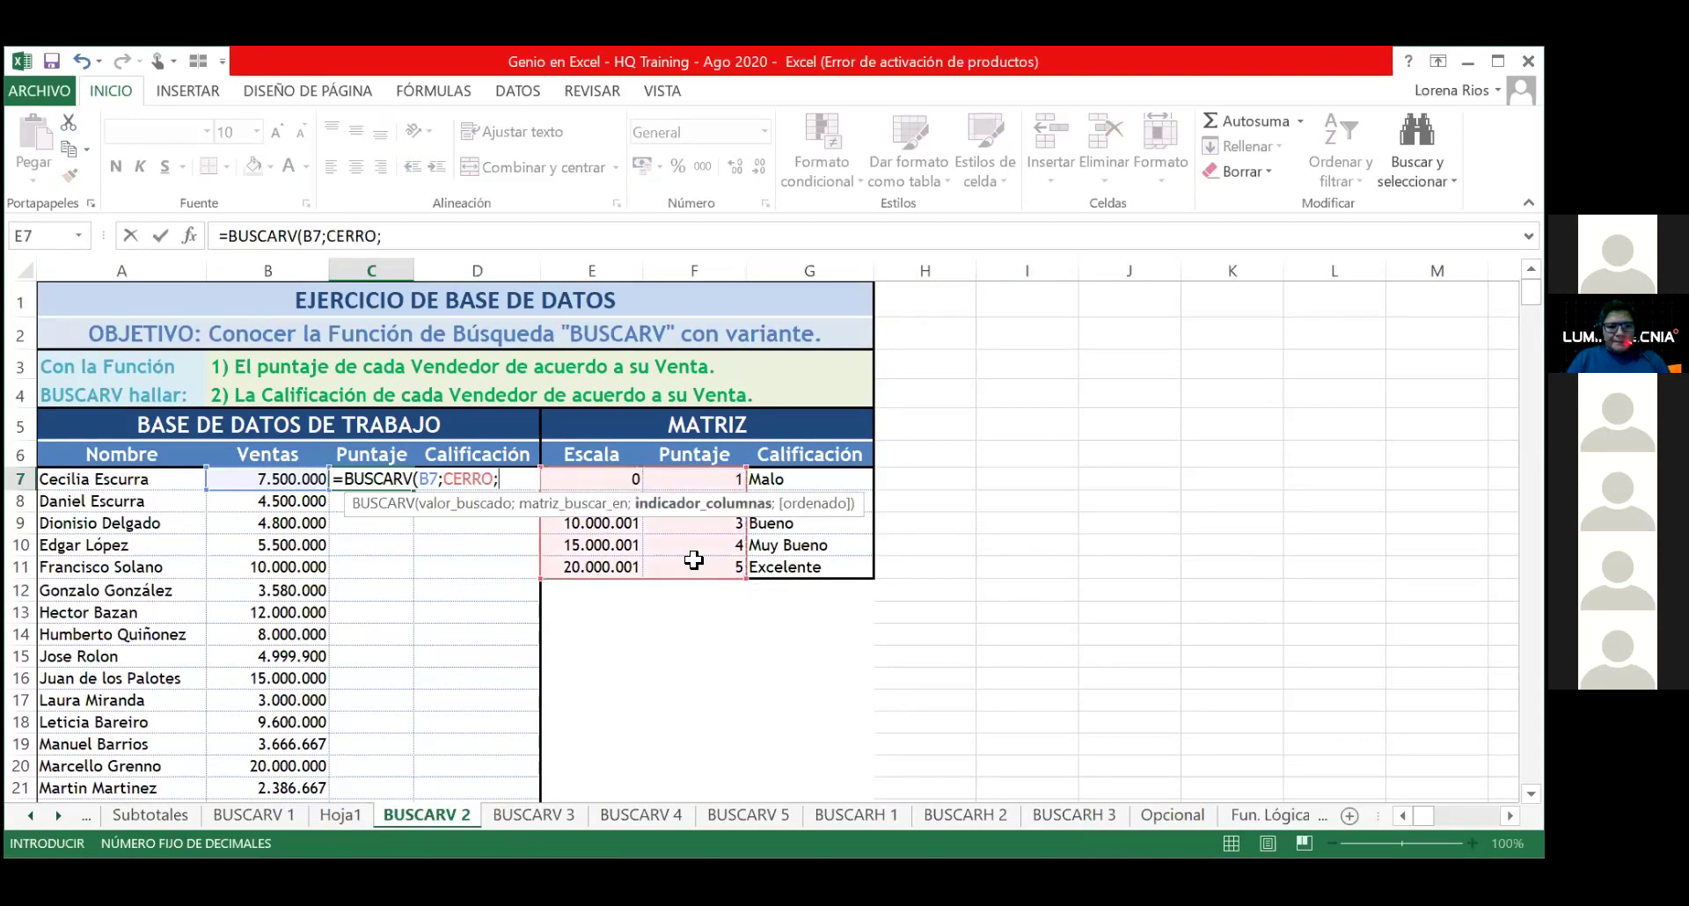
text(2;)
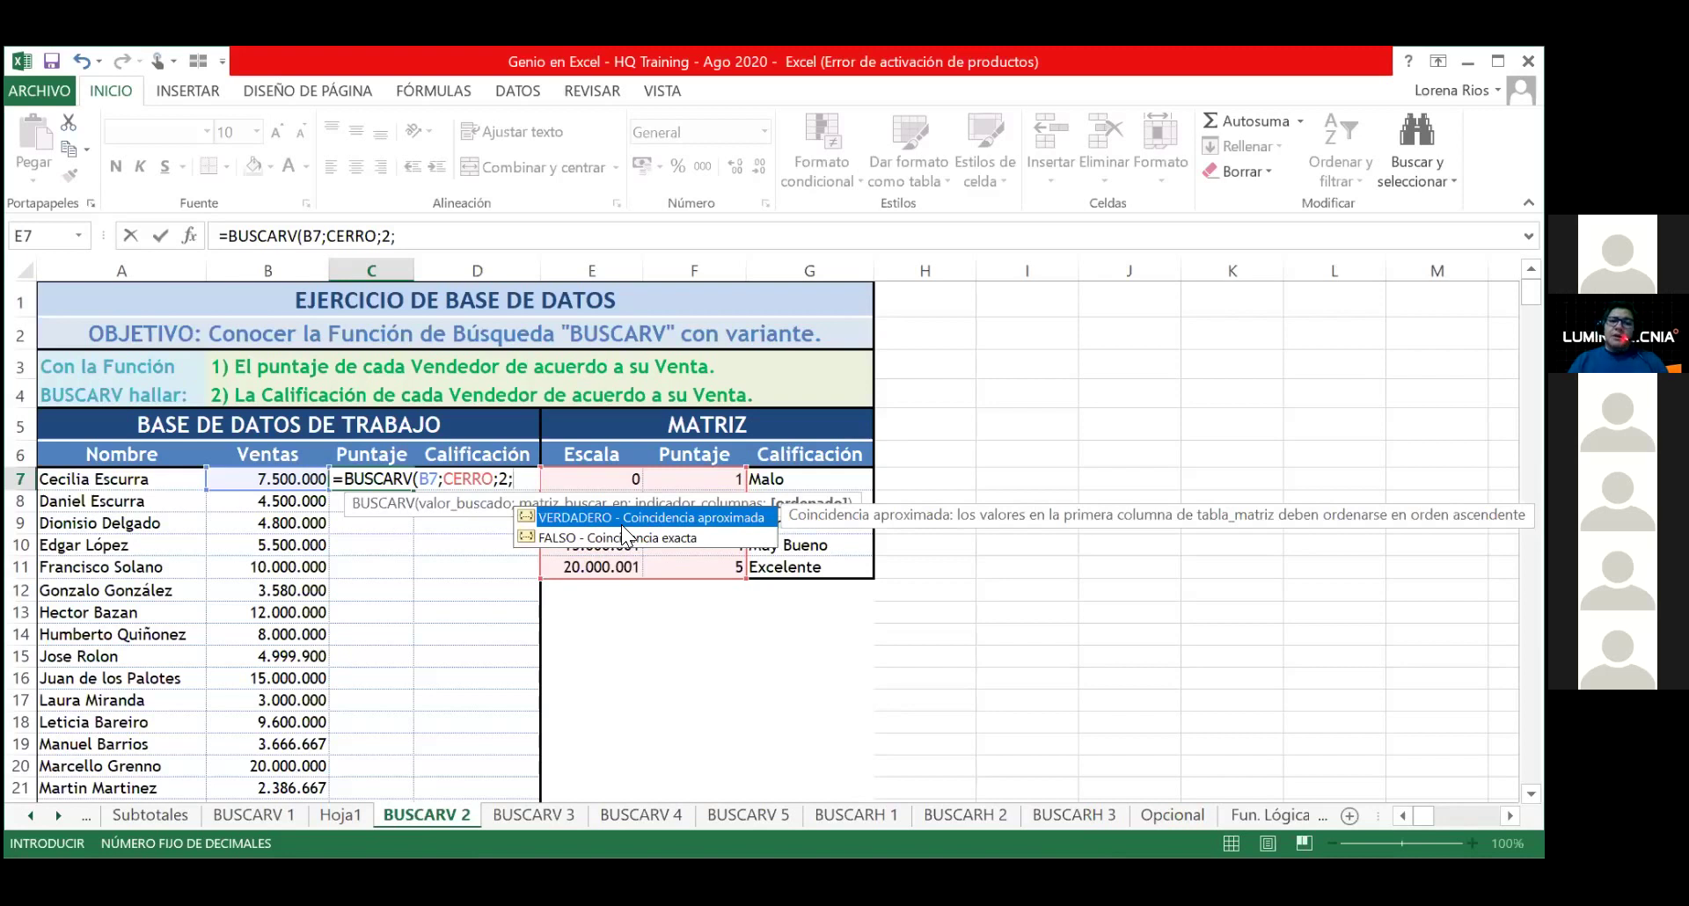
double_click(622, 524)
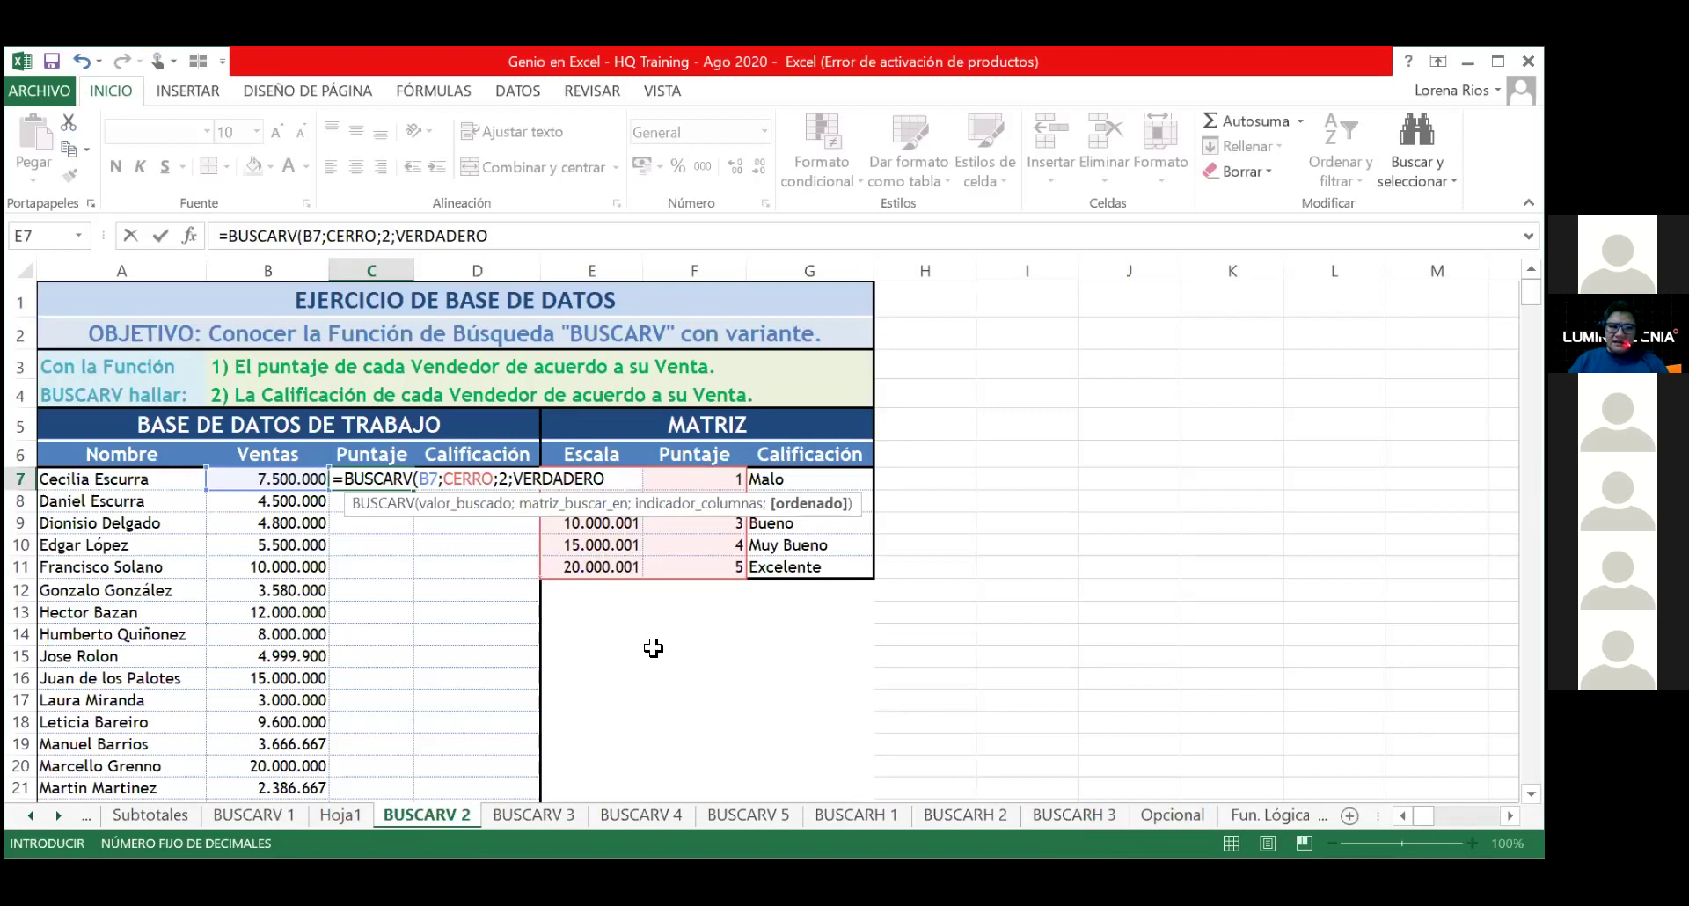
text())
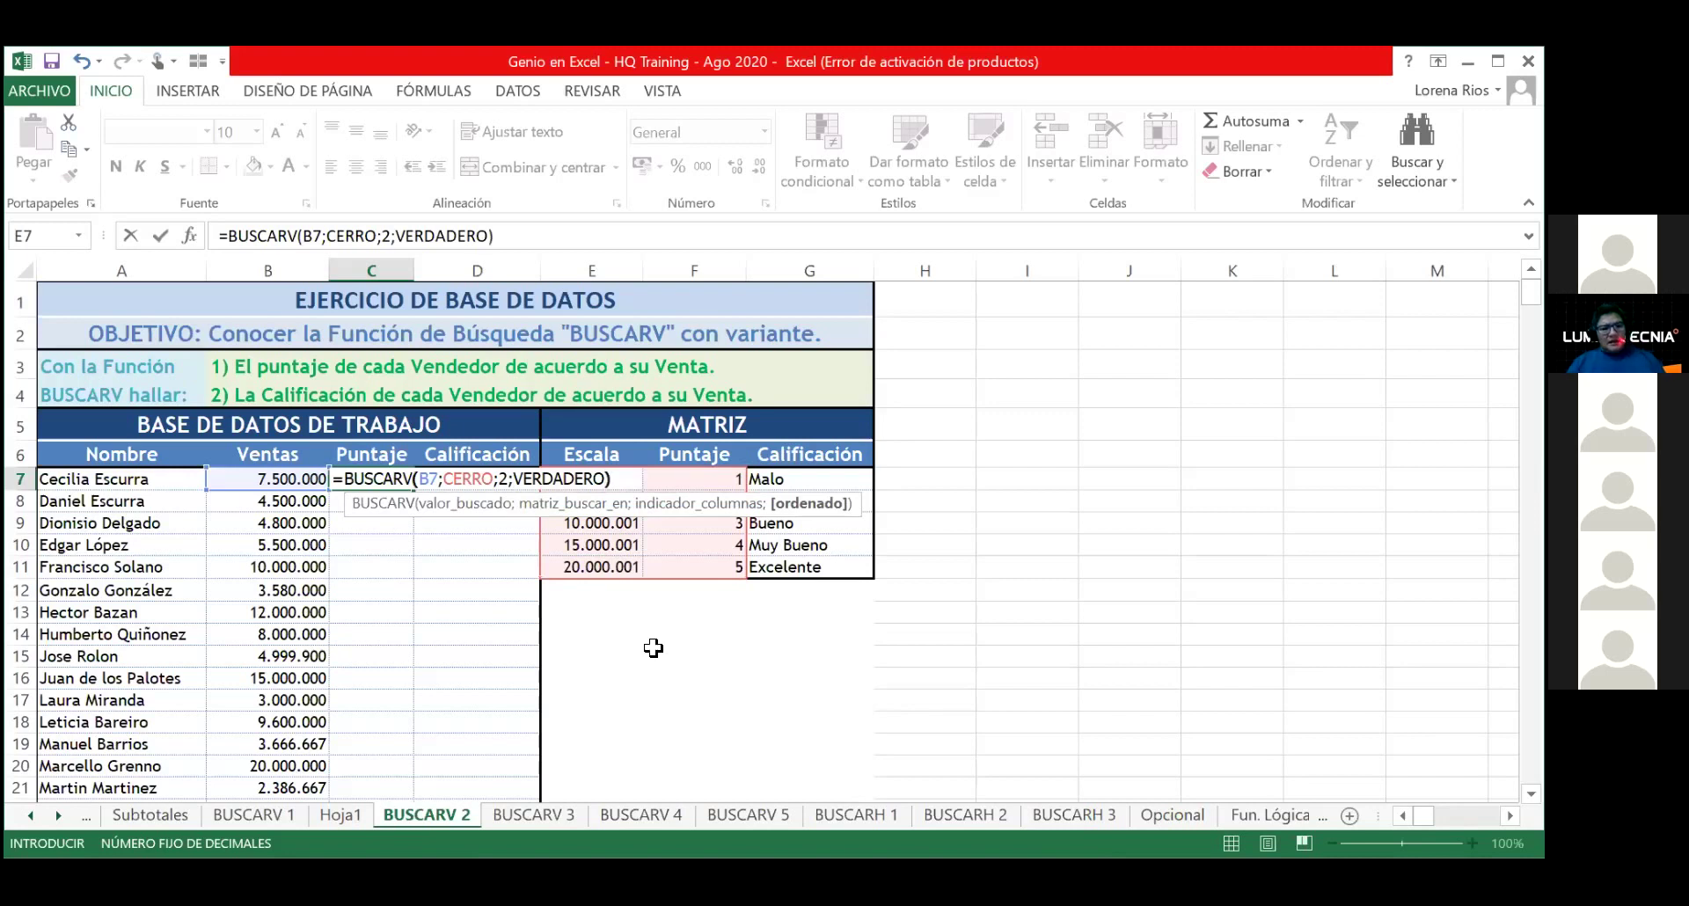
key(Return)
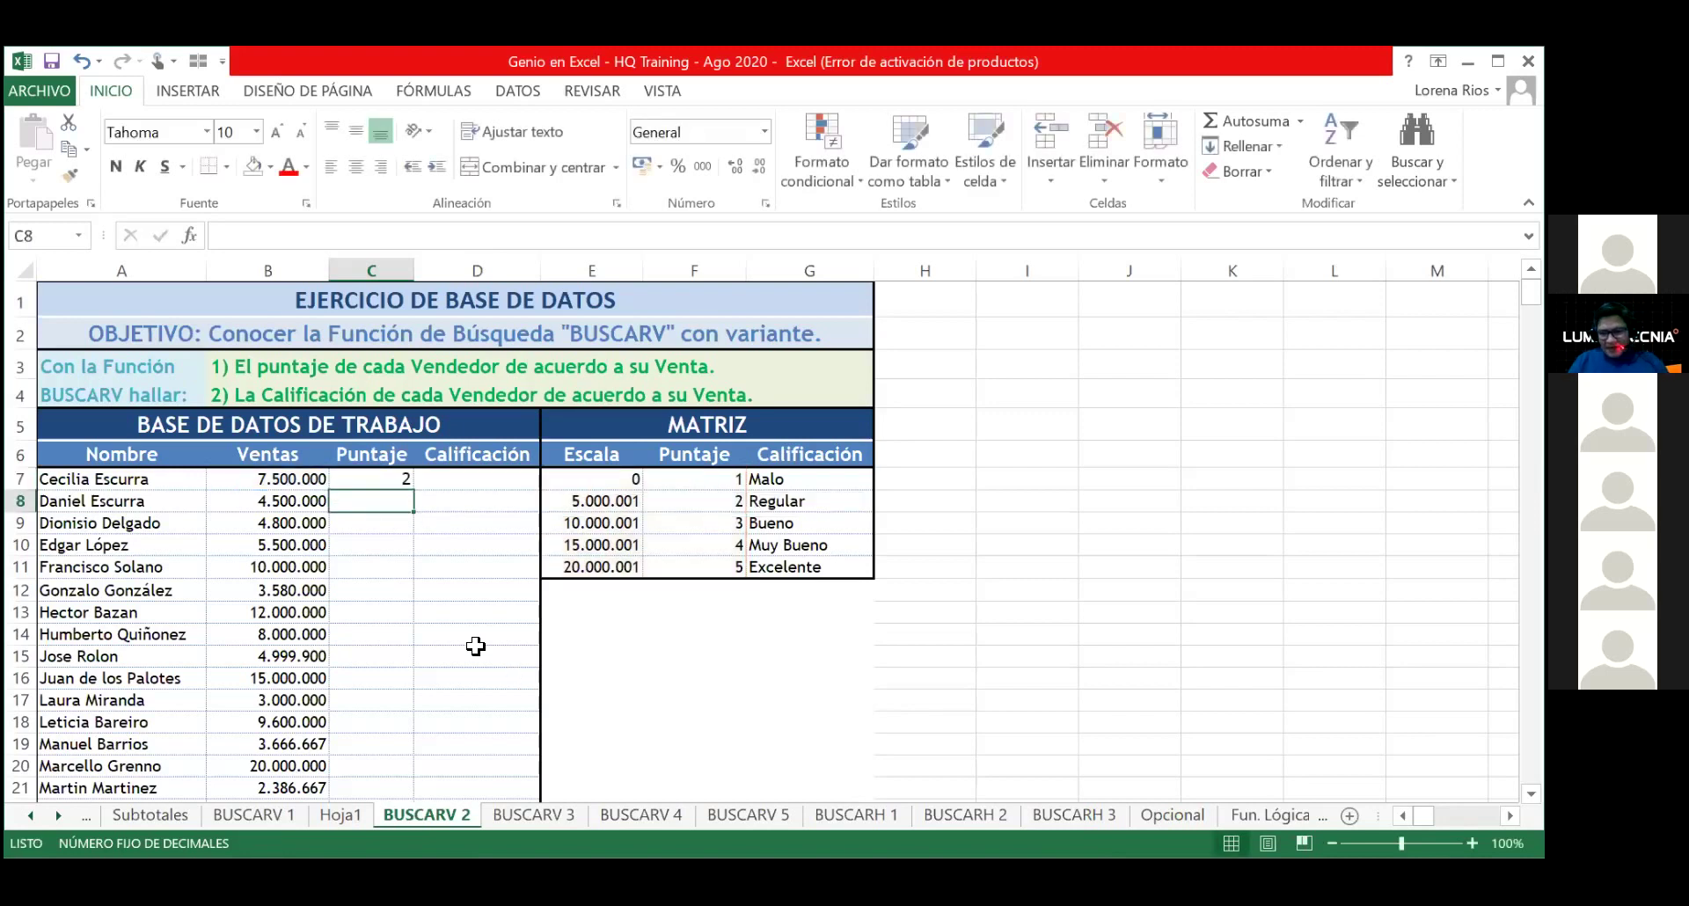
Step: Copy the C7 Puntaje lookup formula down column C through row 26
click(402, 482)
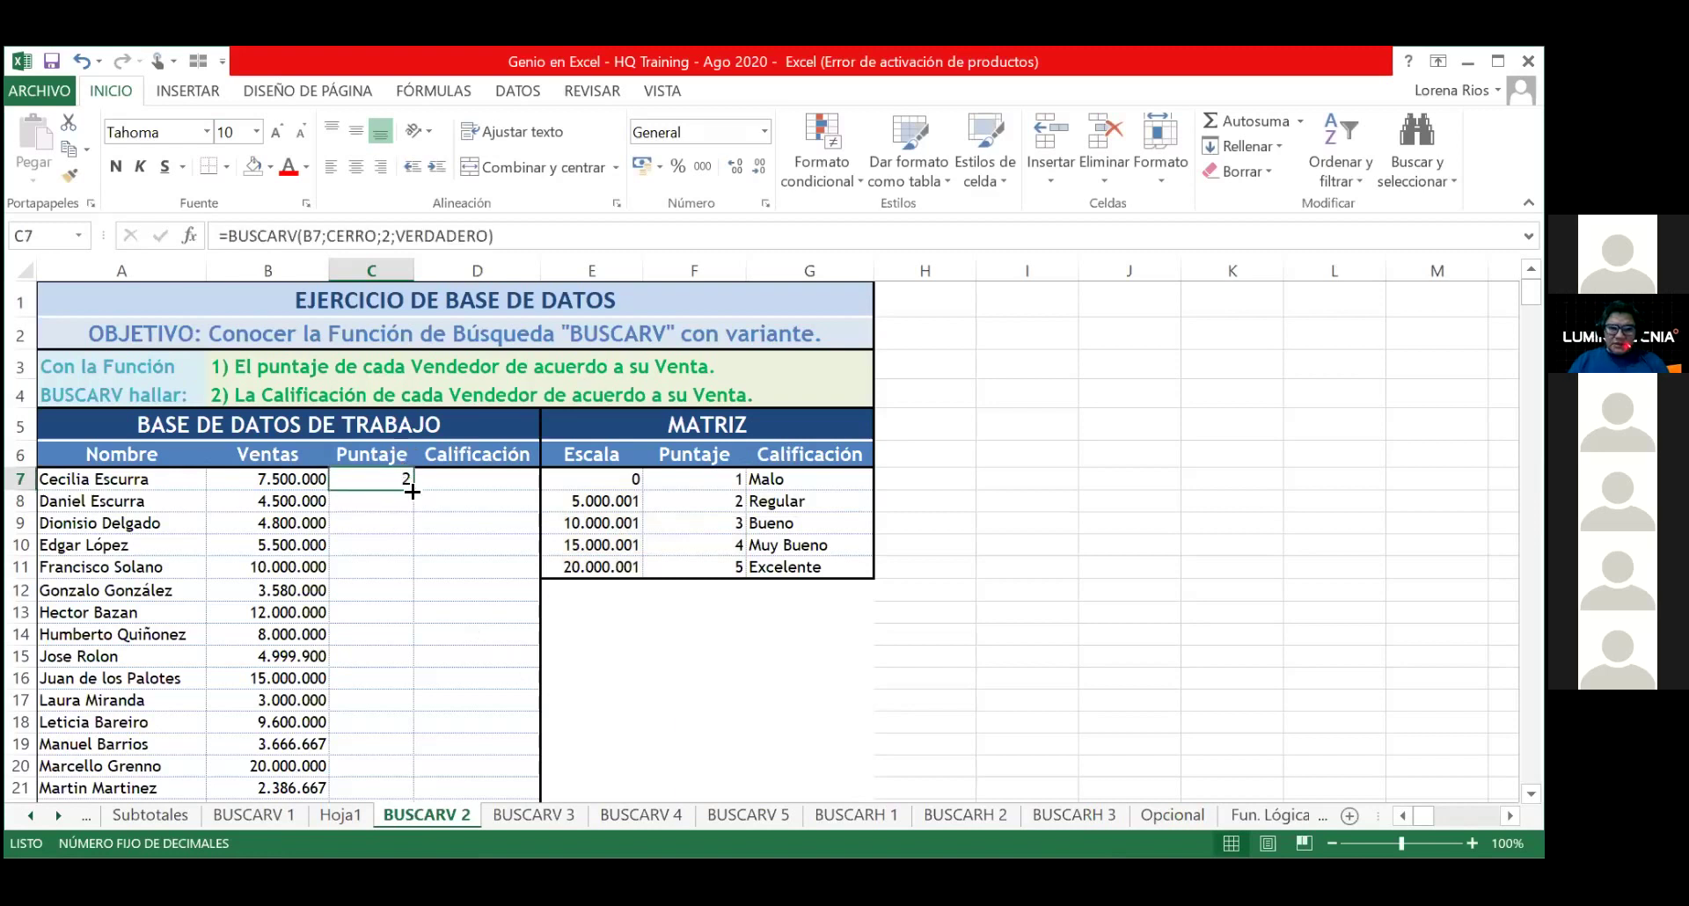
double_click(412, 491)
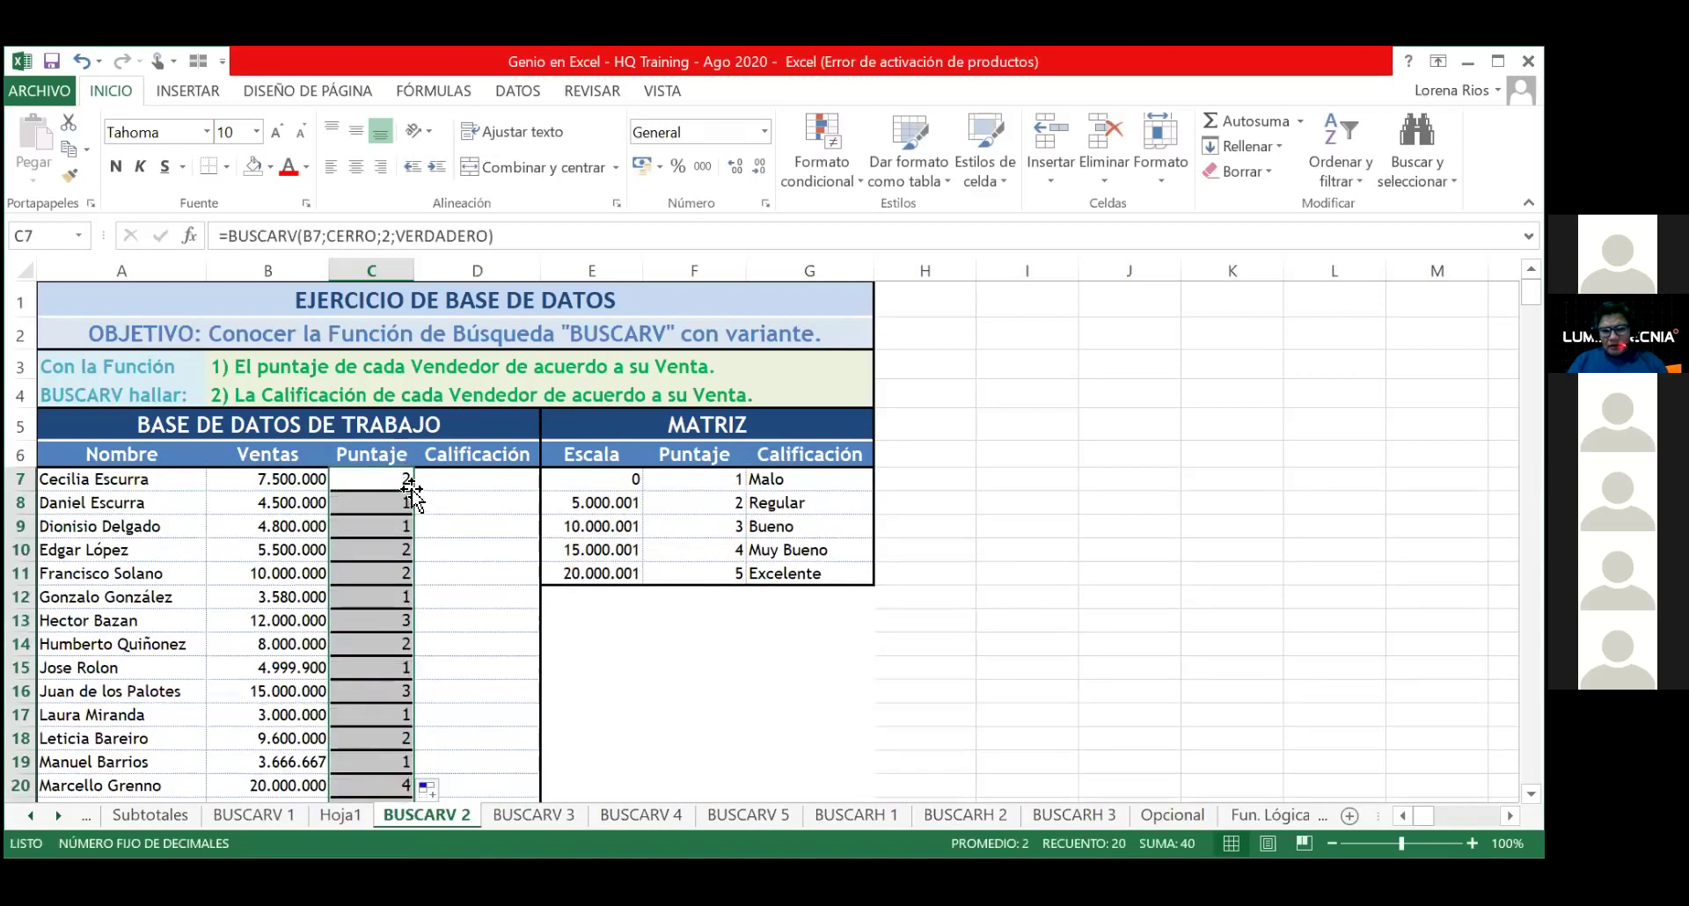
scroll(490, 608, down, 3)
scroll(457, 612, down, 1)
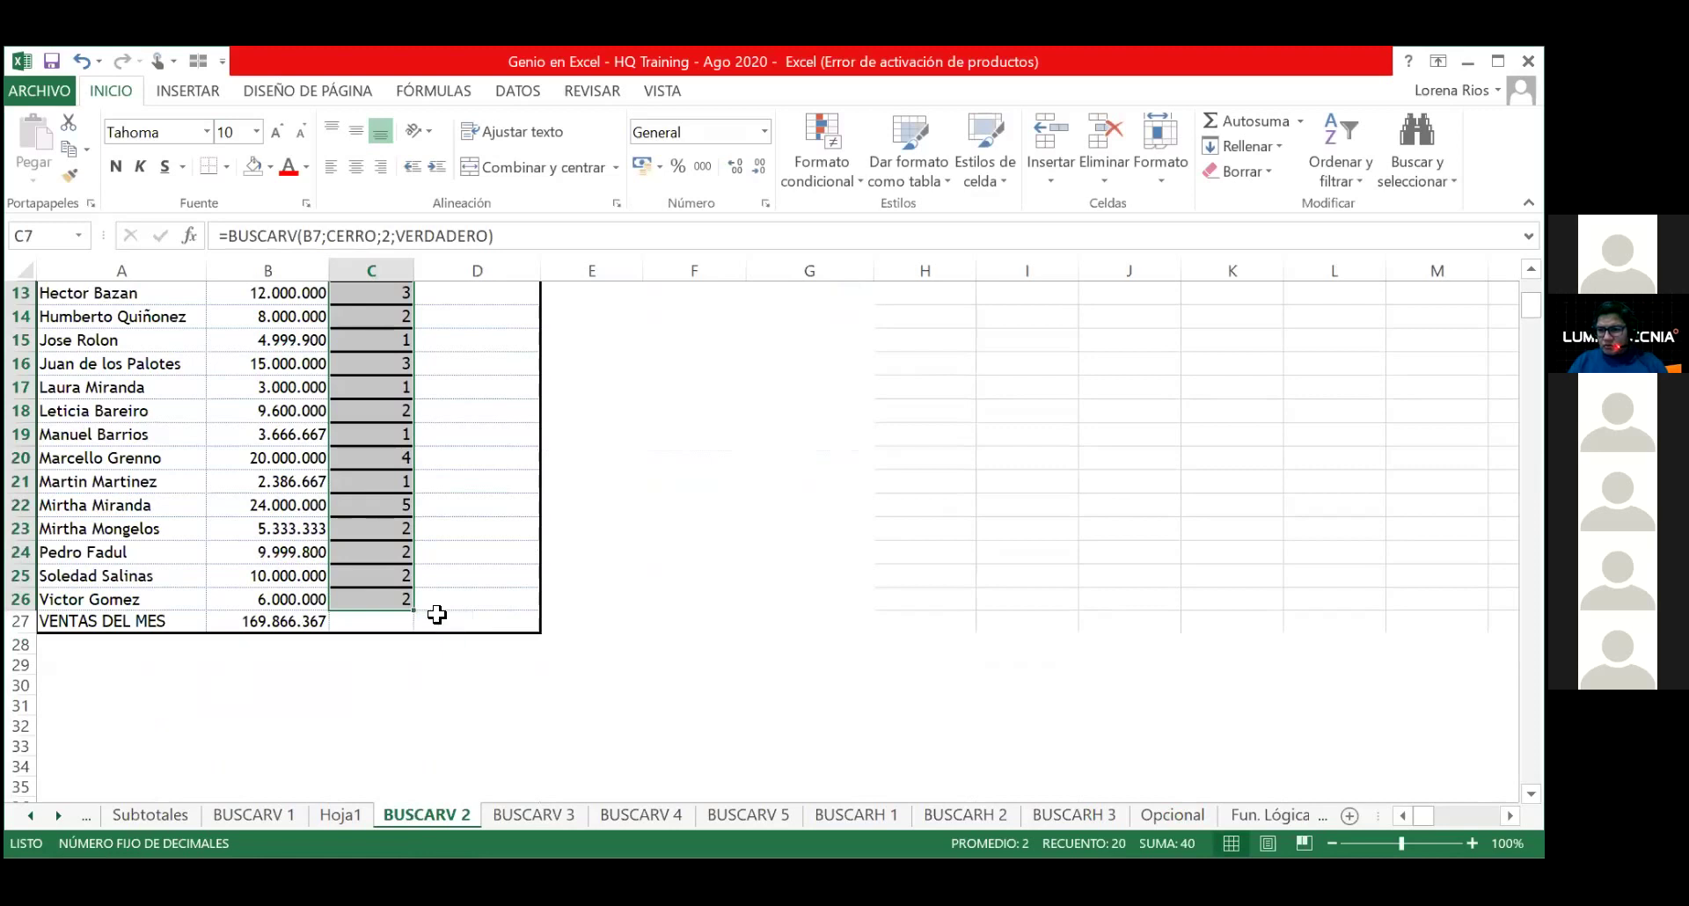
scroll(439, 598, up, 4)
click(441, 576)
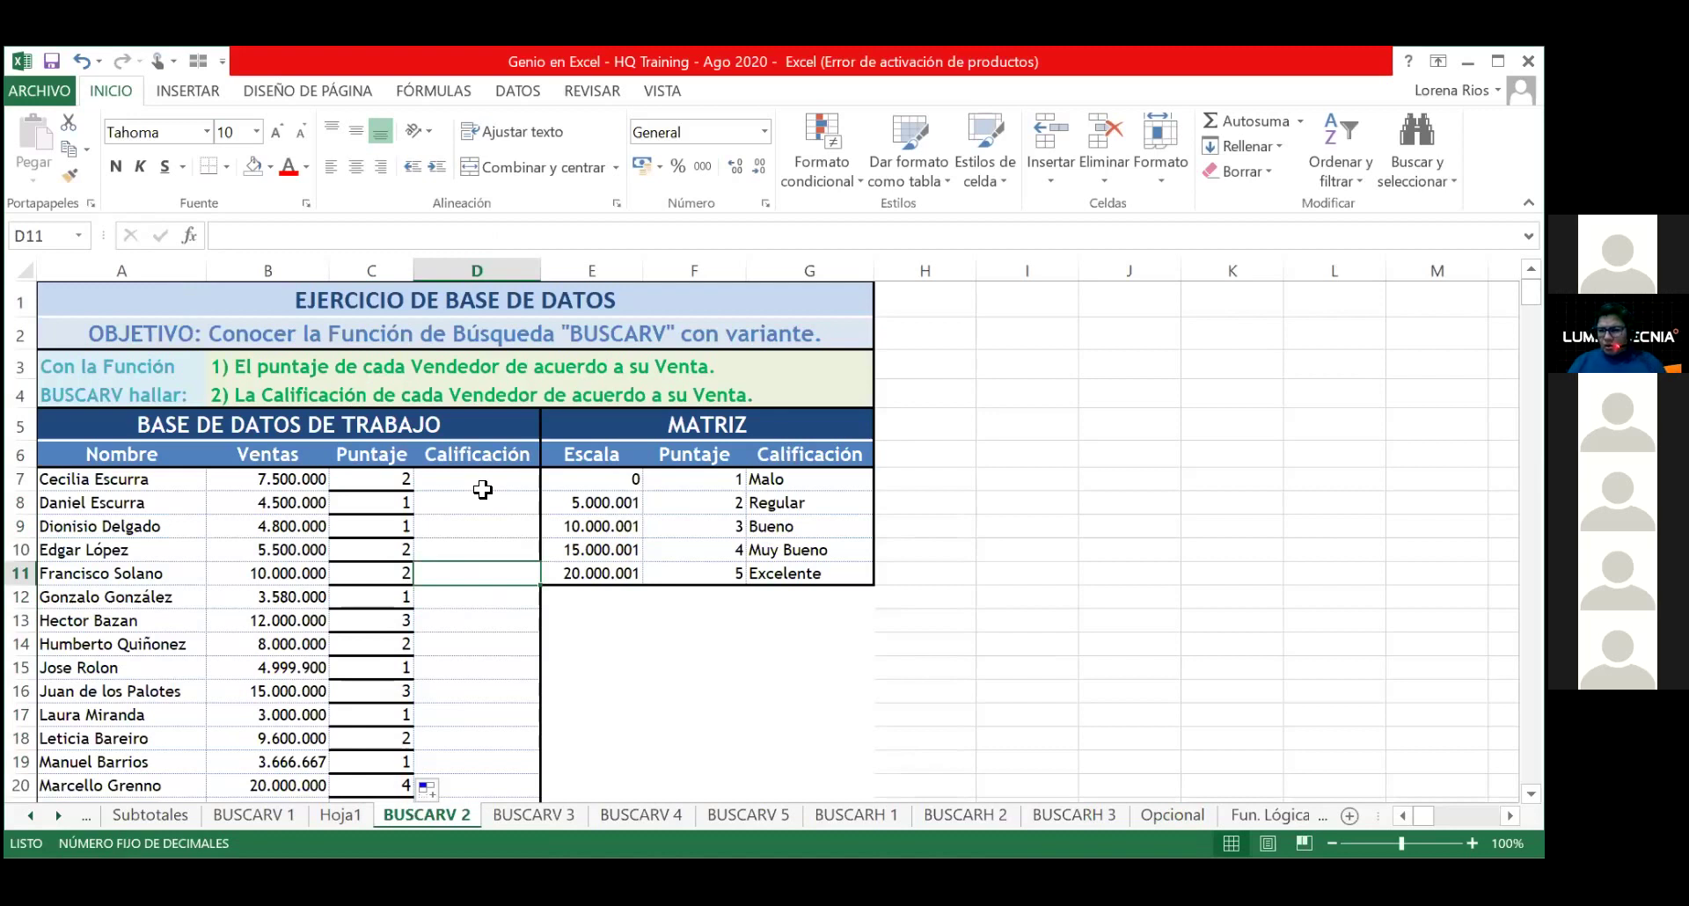
key(Left)
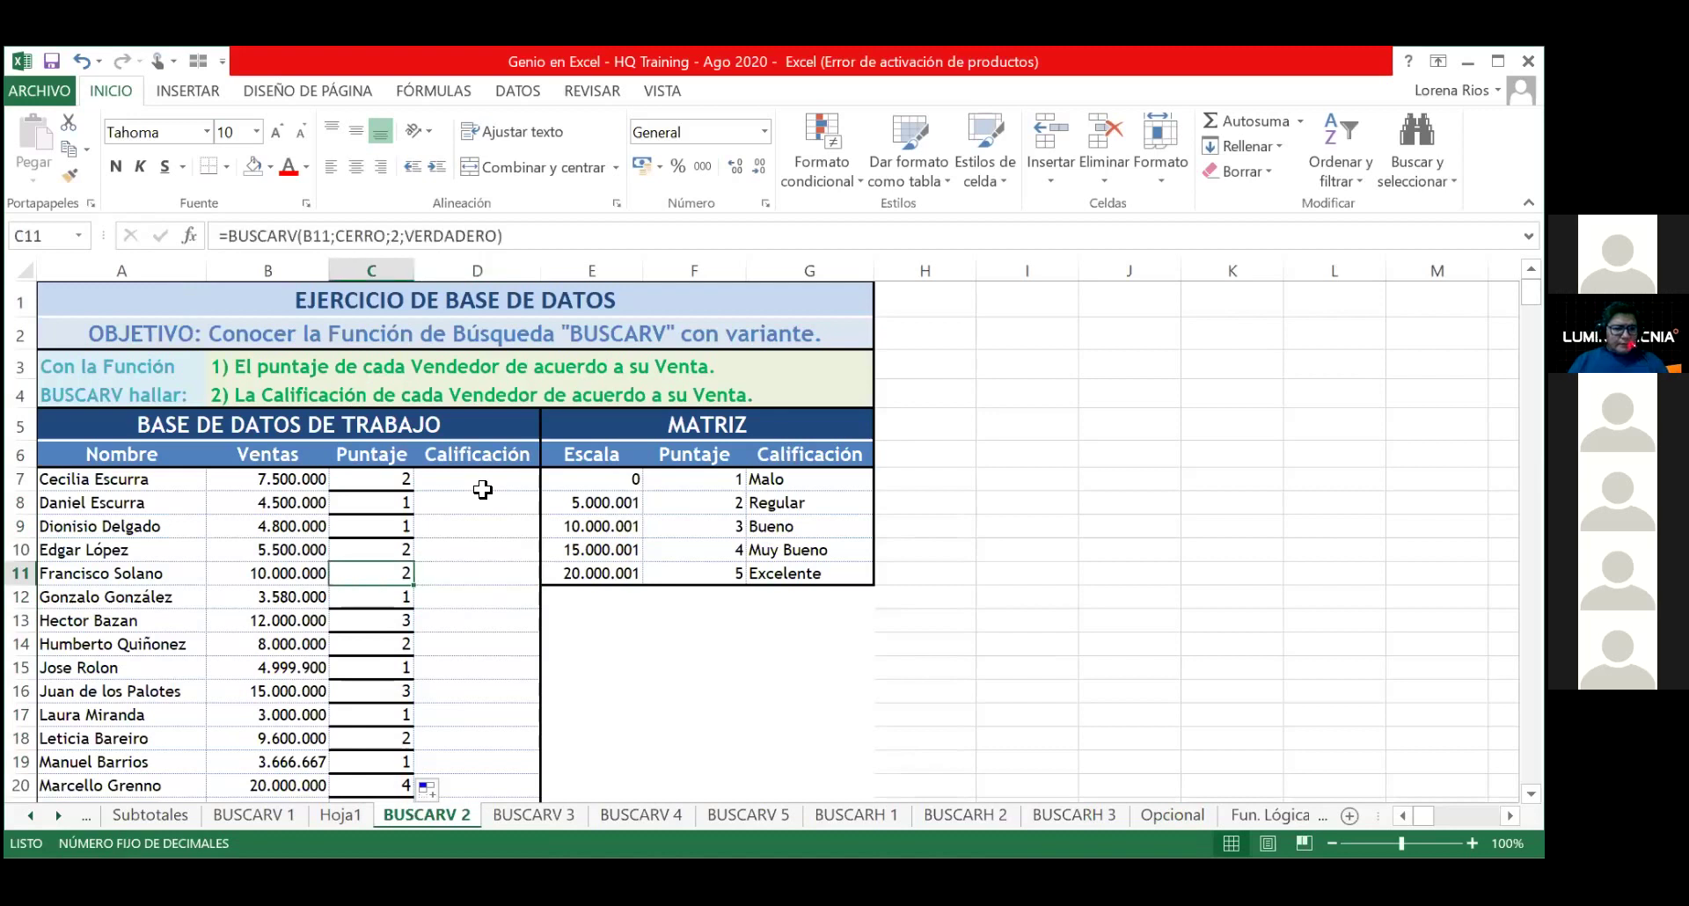
key(Up)
key(Up)
key(Up)
key(Up)
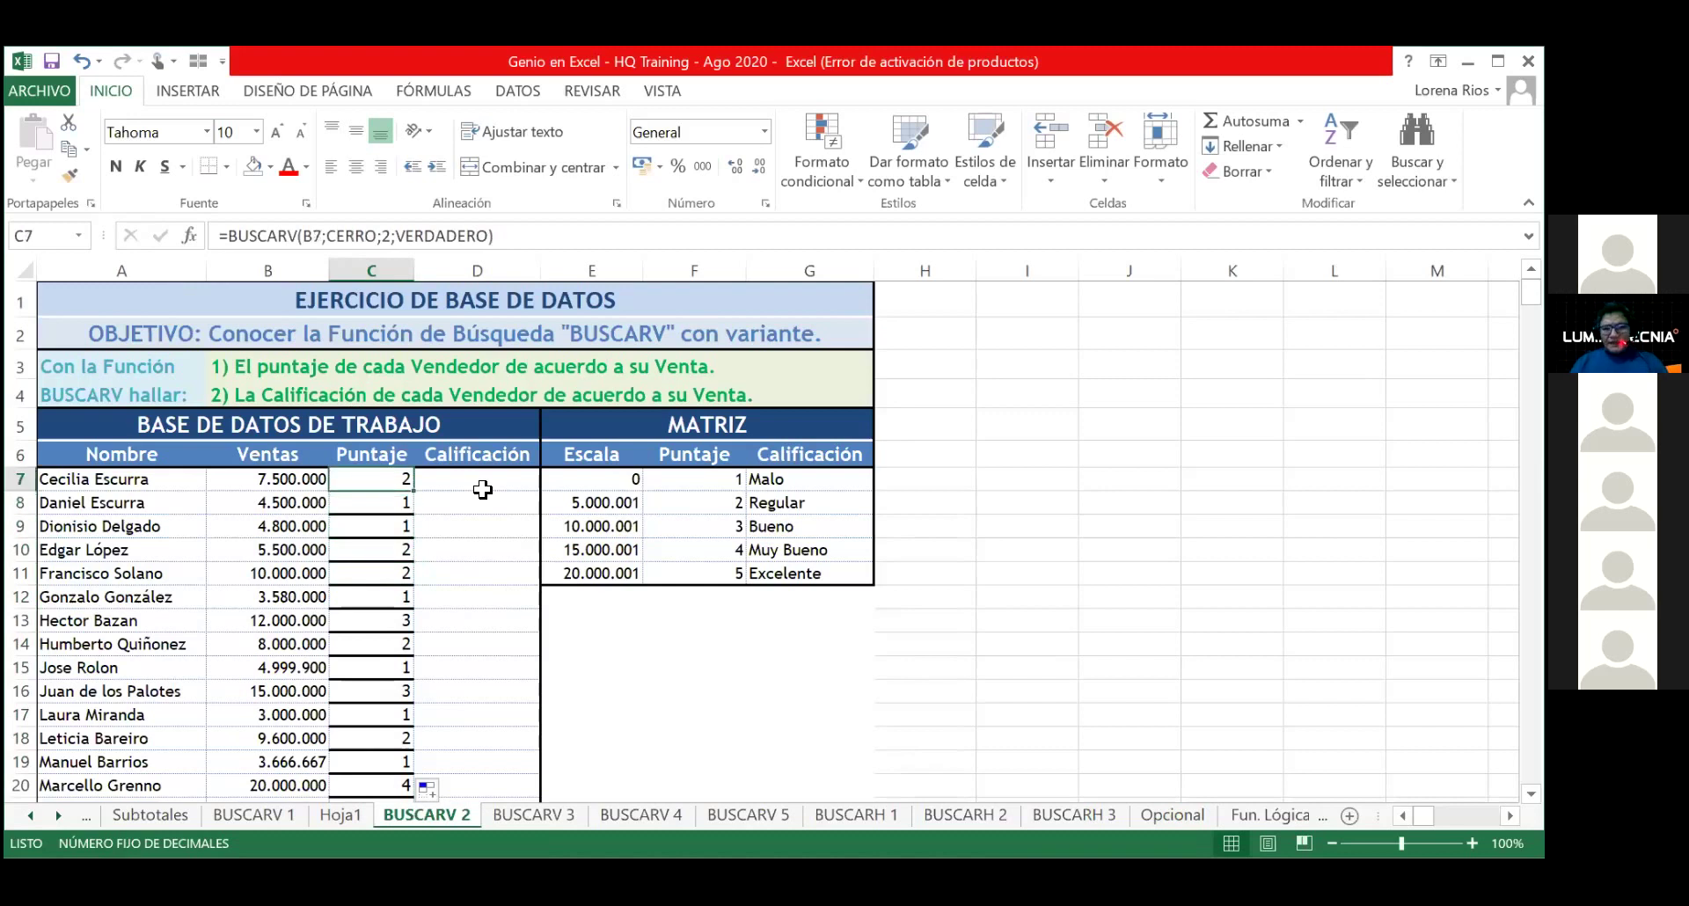
click(475, 506)
click(398, 478)
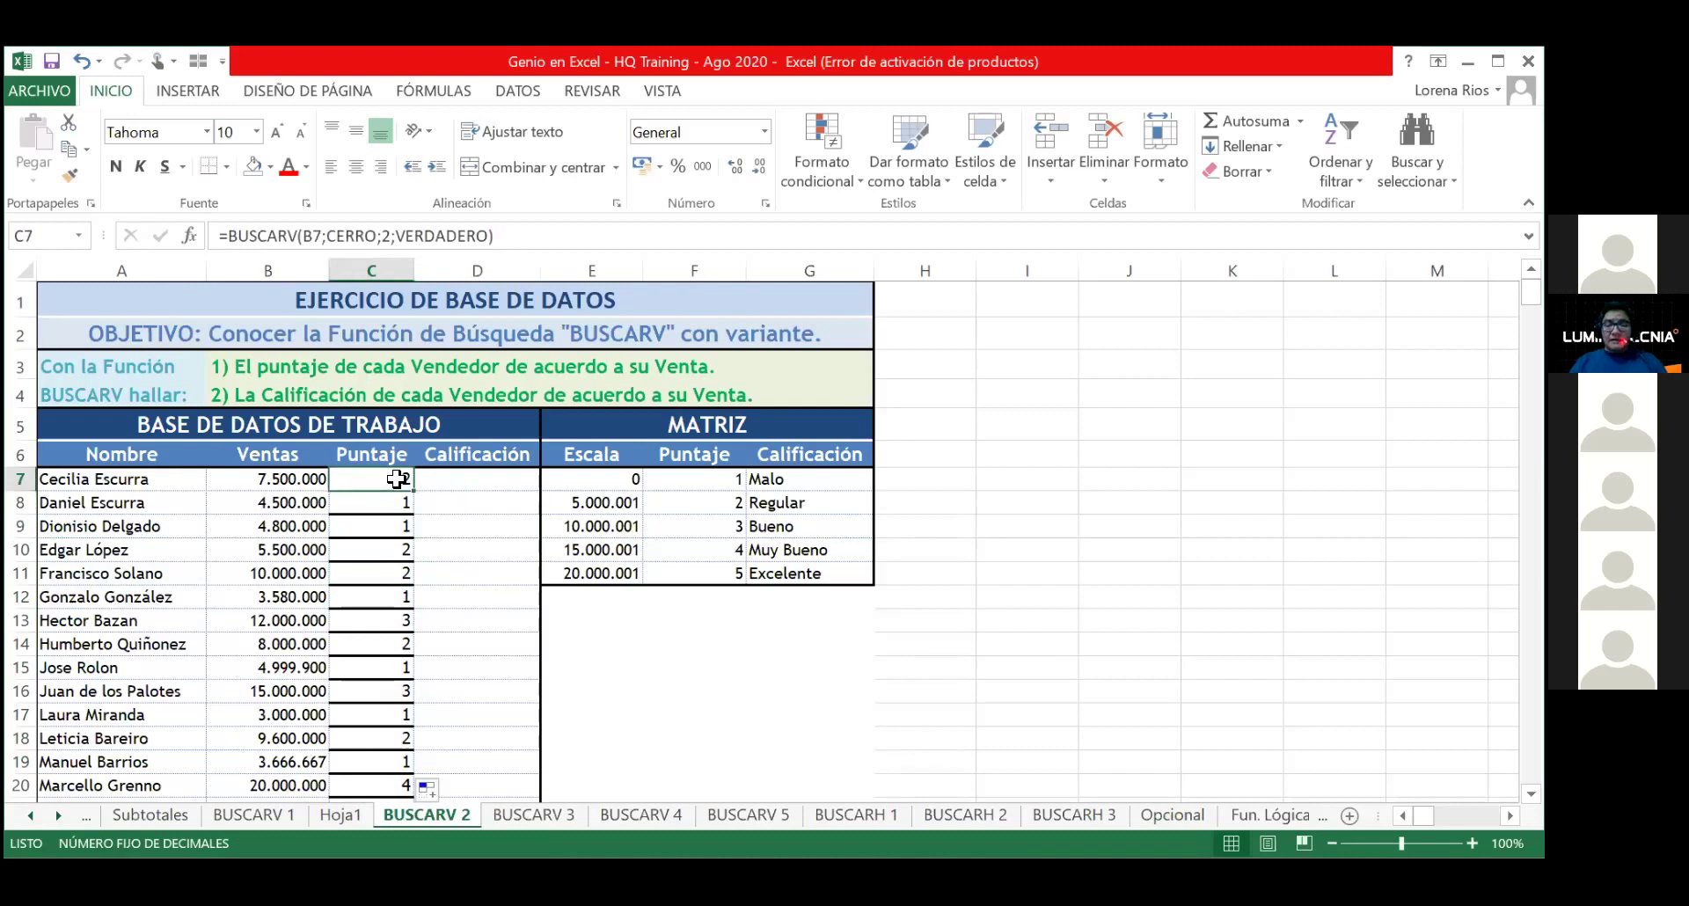
double_click(398, 479)
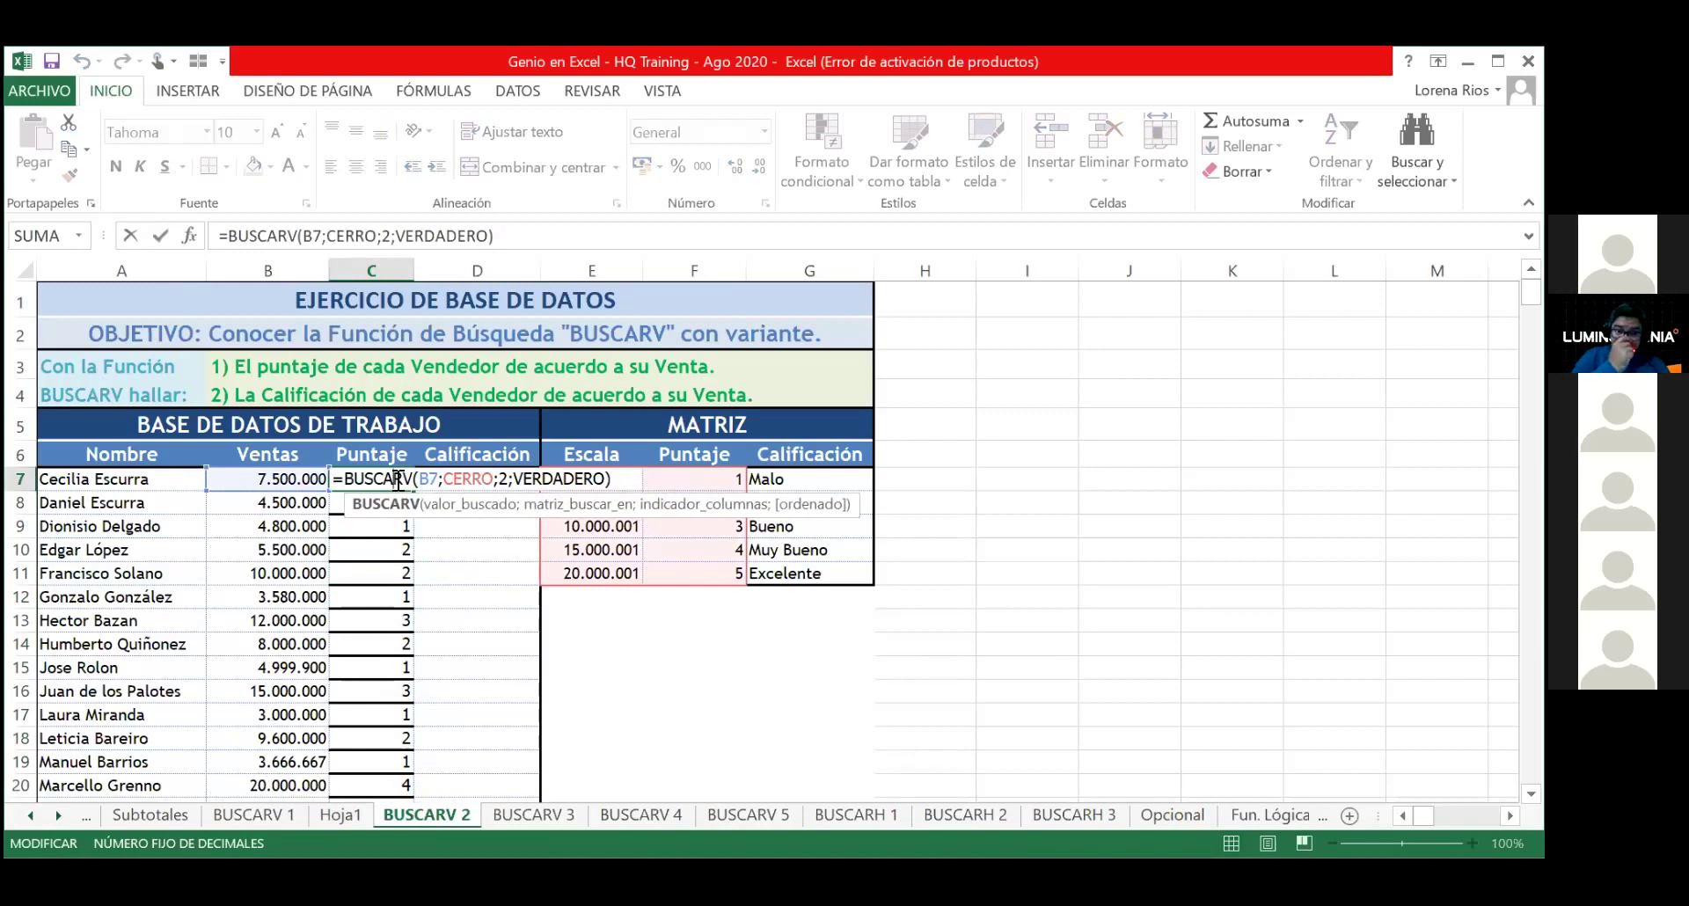
key(Return)
key(Return)
double_click(385, 525)
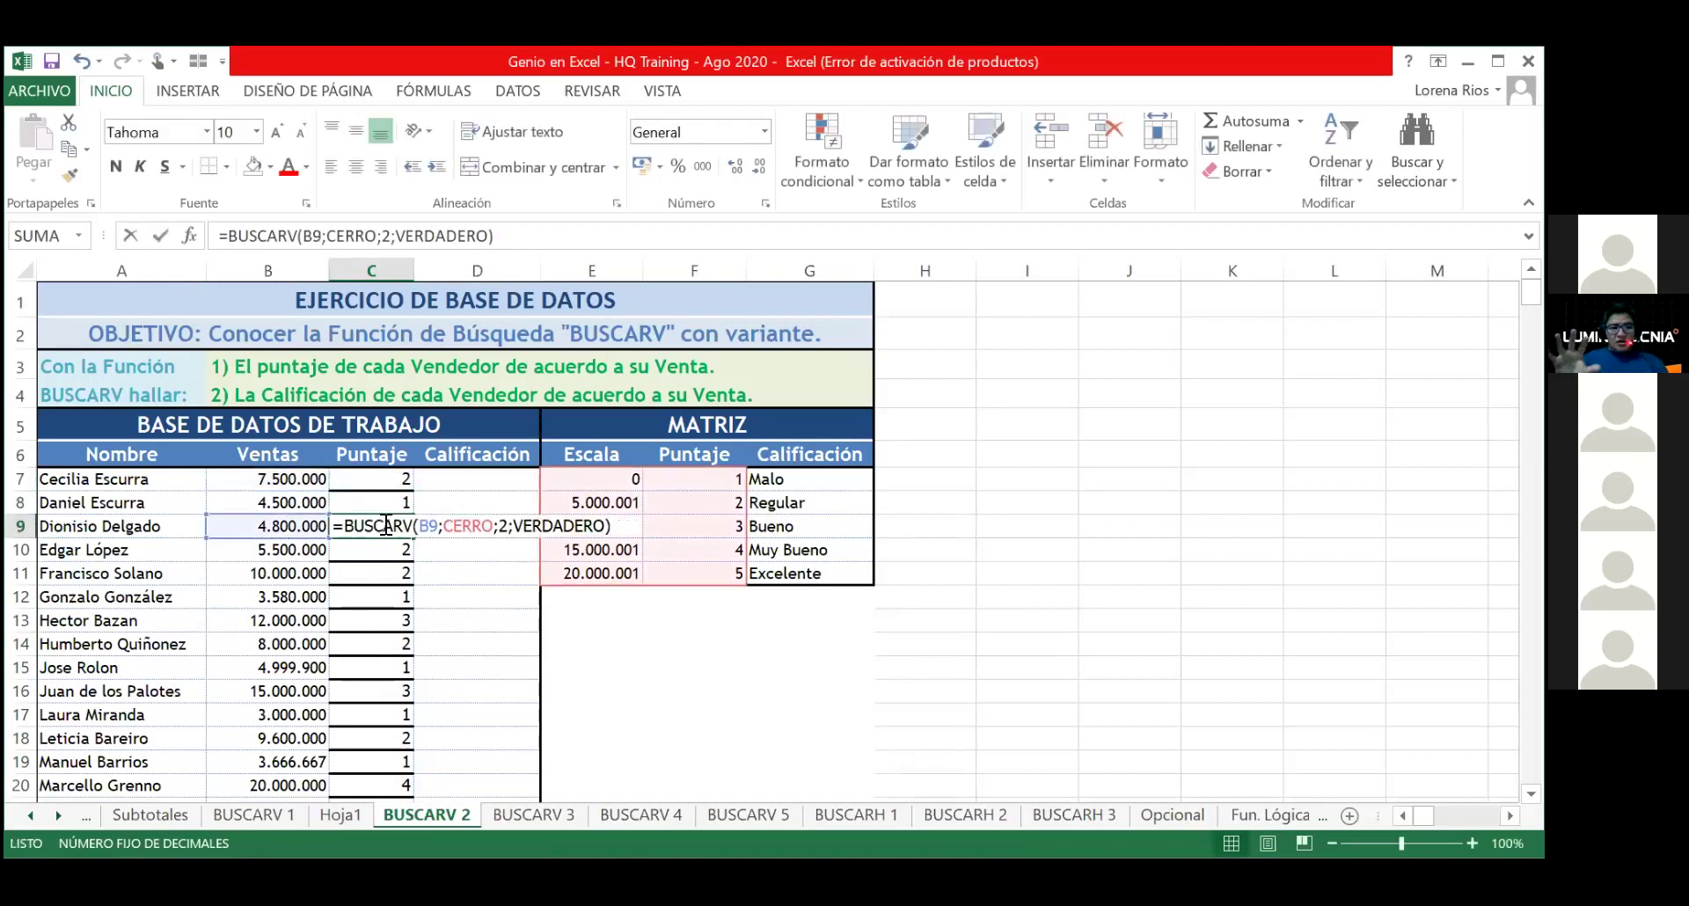
click(385, 525)
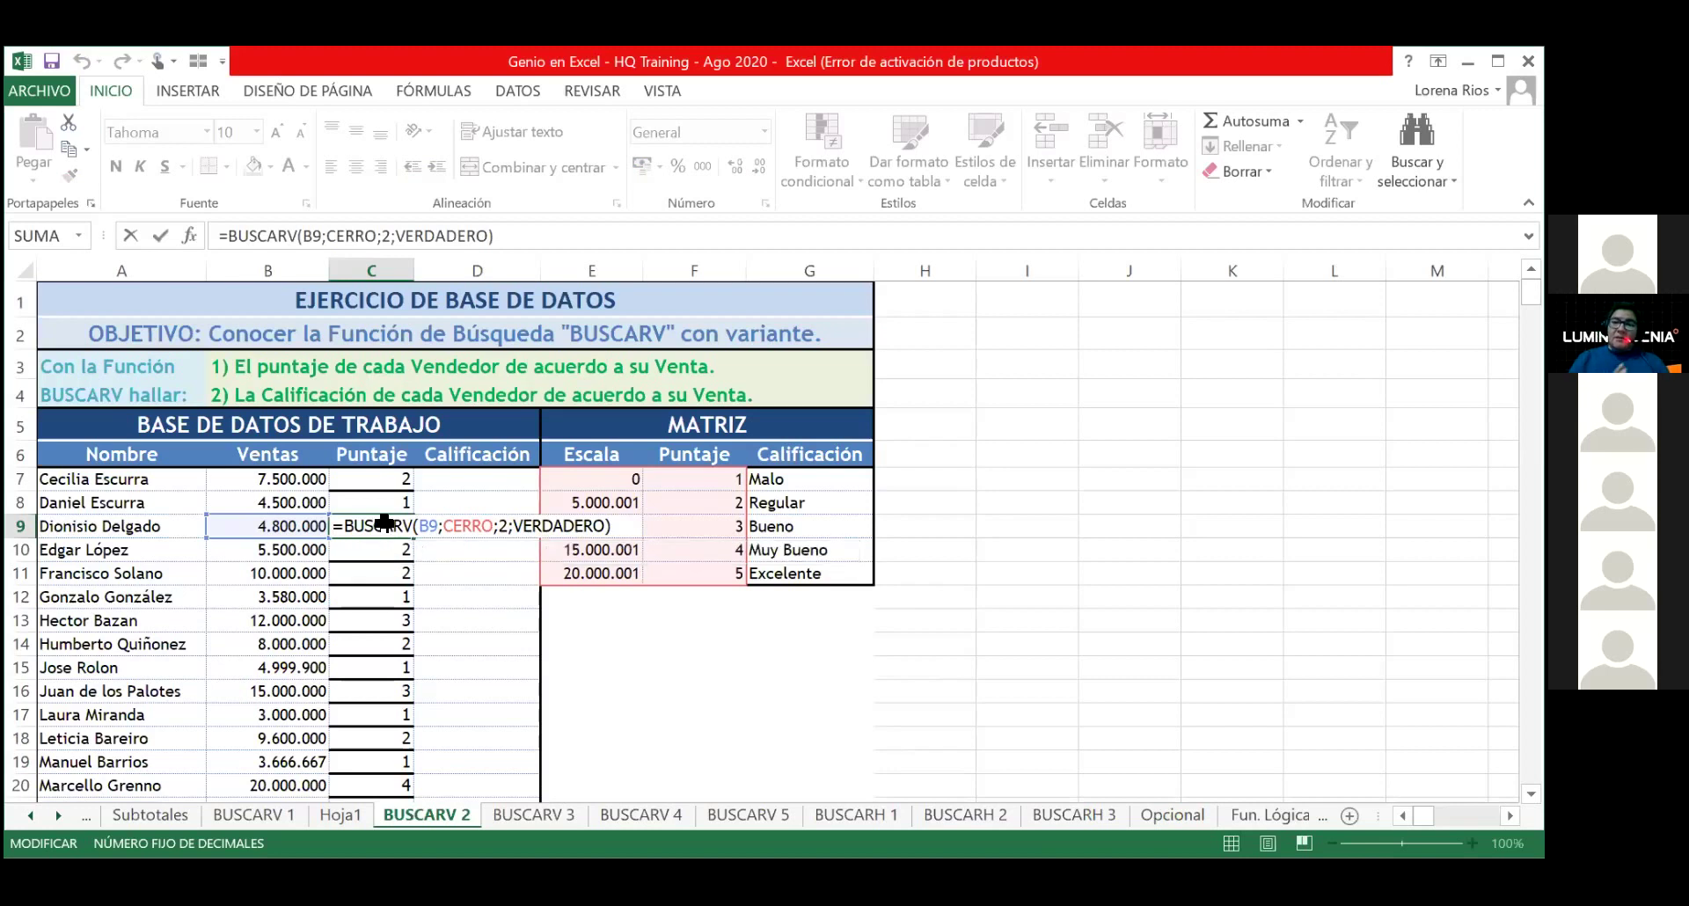
key(Return)
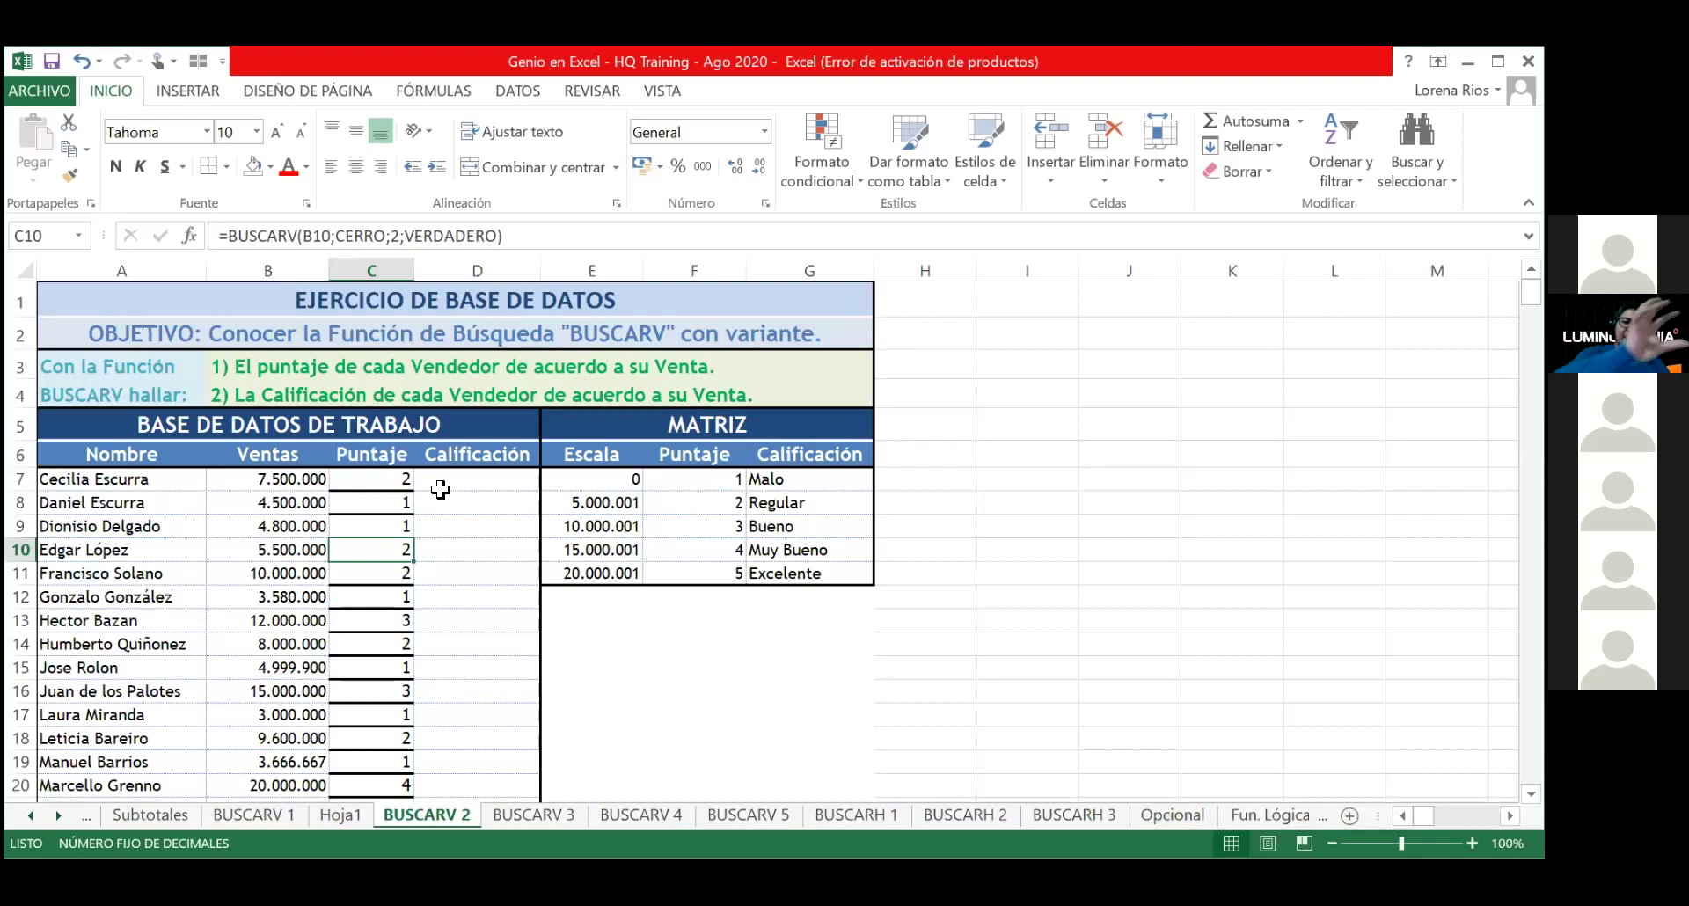
click(455, 481)
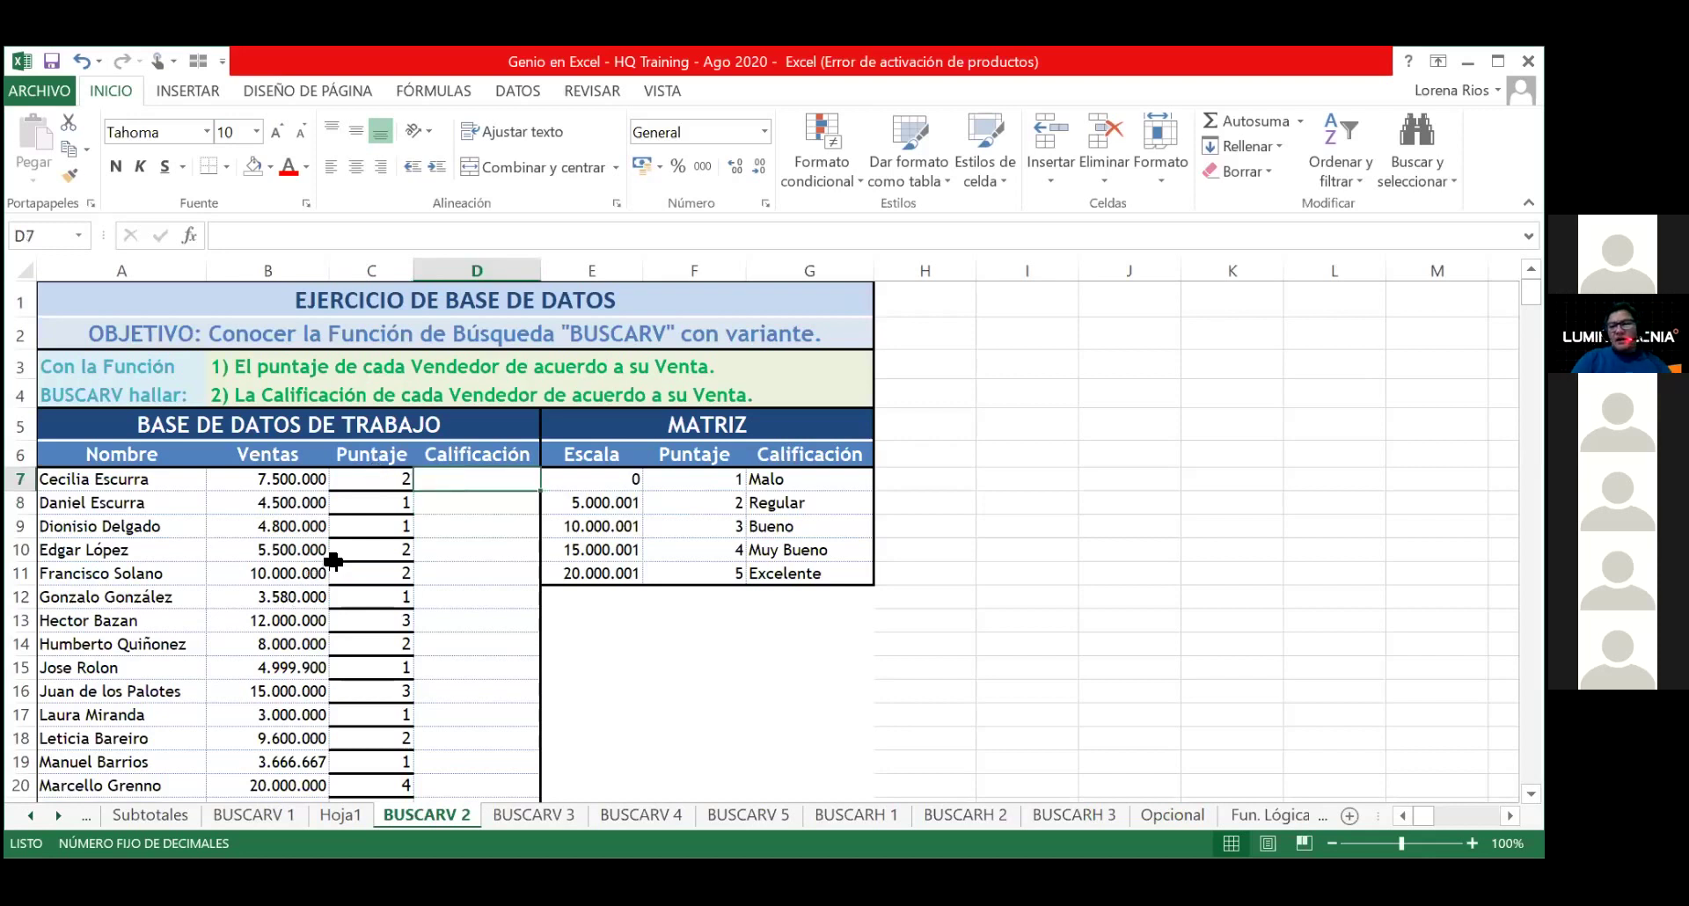
scroll(333, 560, down, 2)
scroll(333, 560, up, 2)
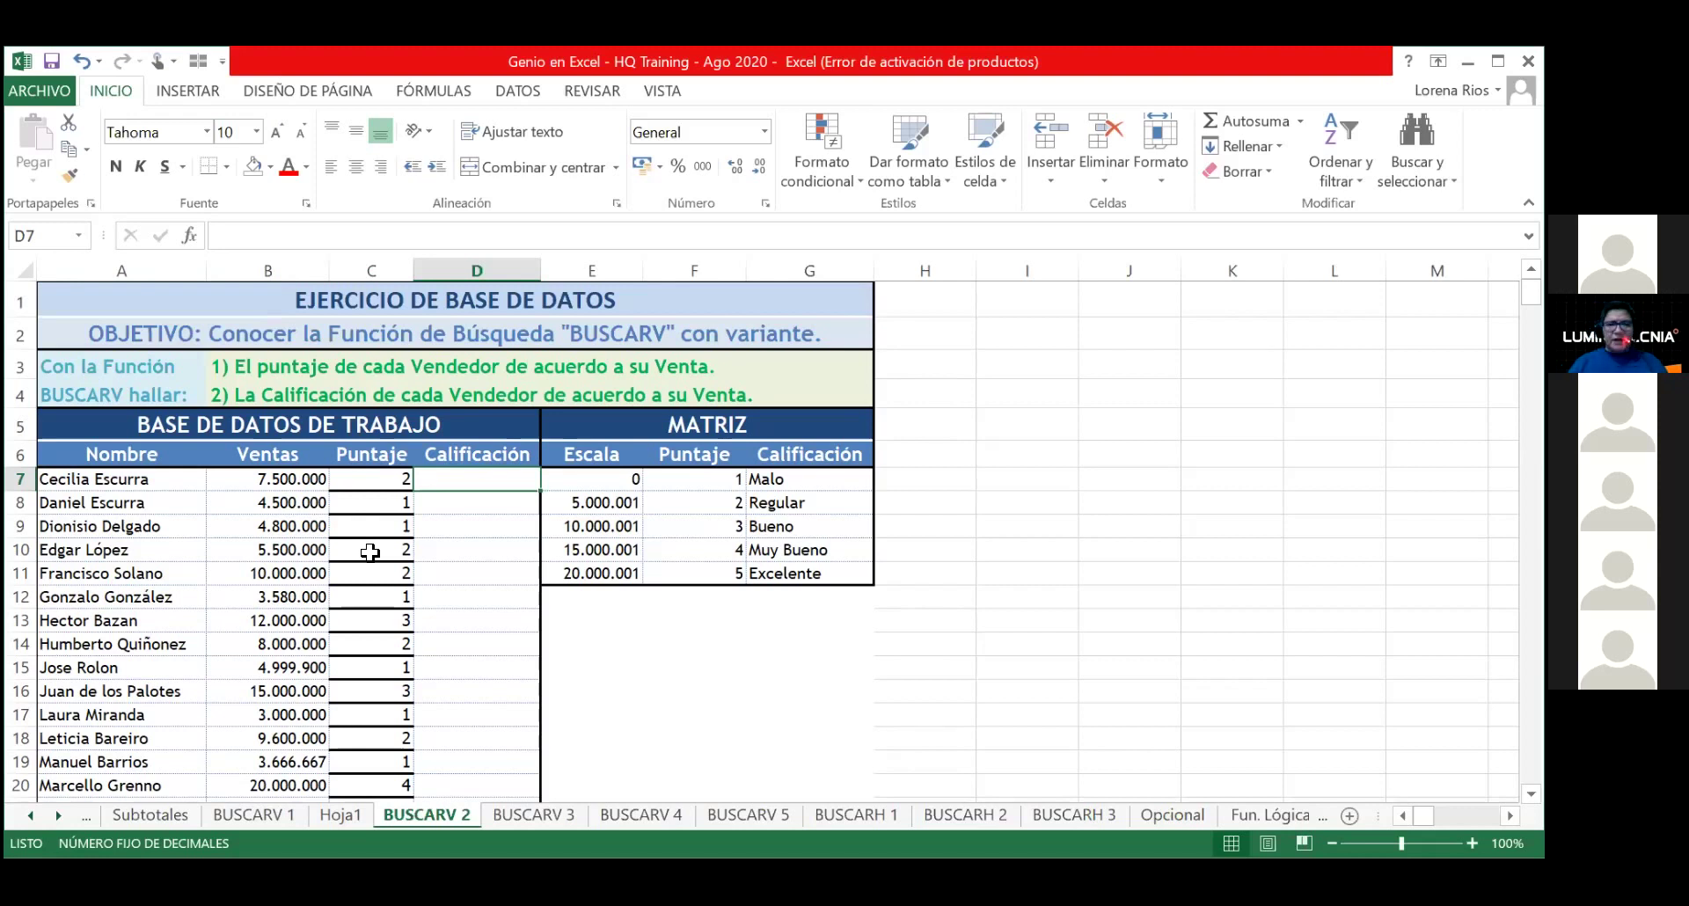
scroll(486, 575, down, 2)
scroll(487, 575, up, 1)
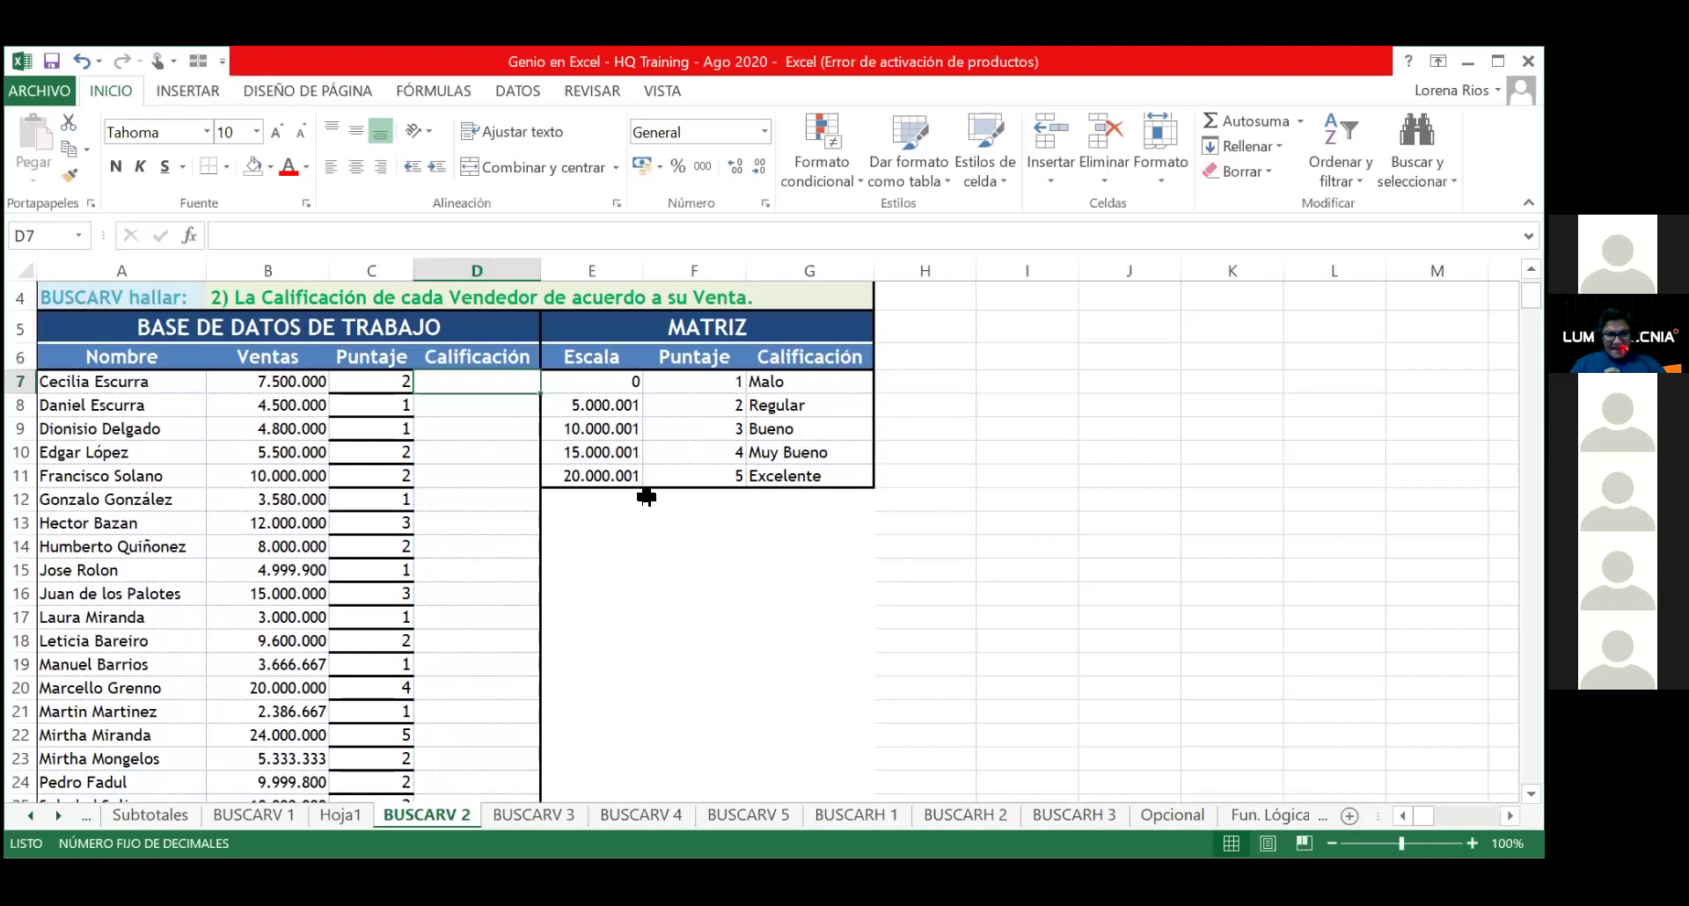
scroll(646, 497, up, 1)
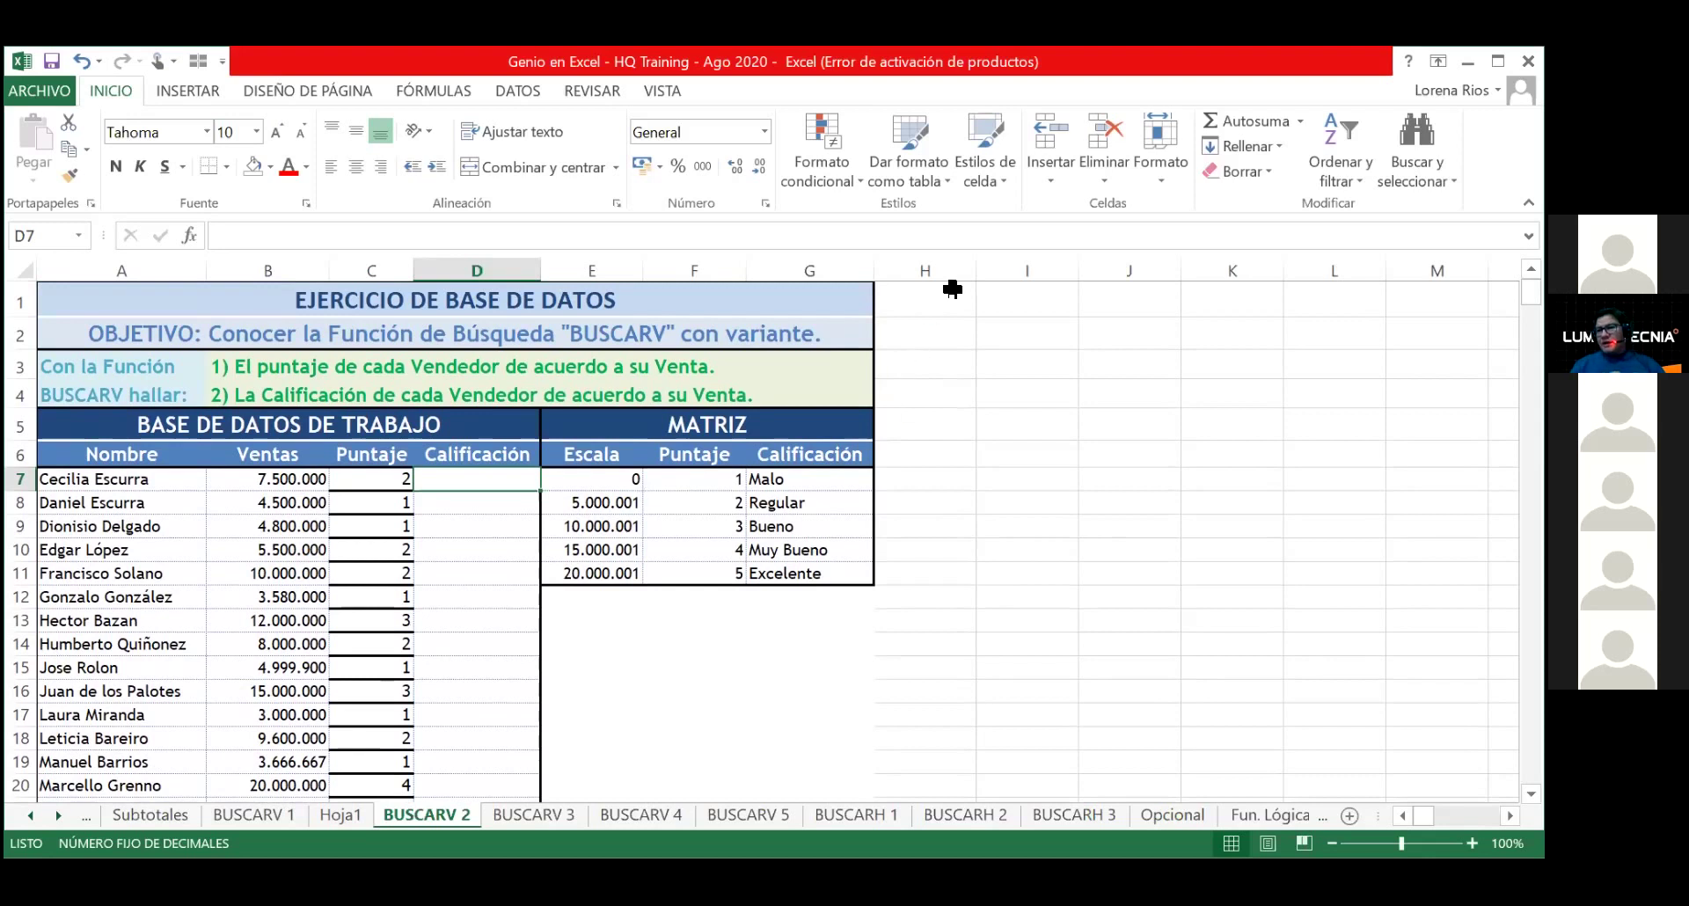
click(932, 480)
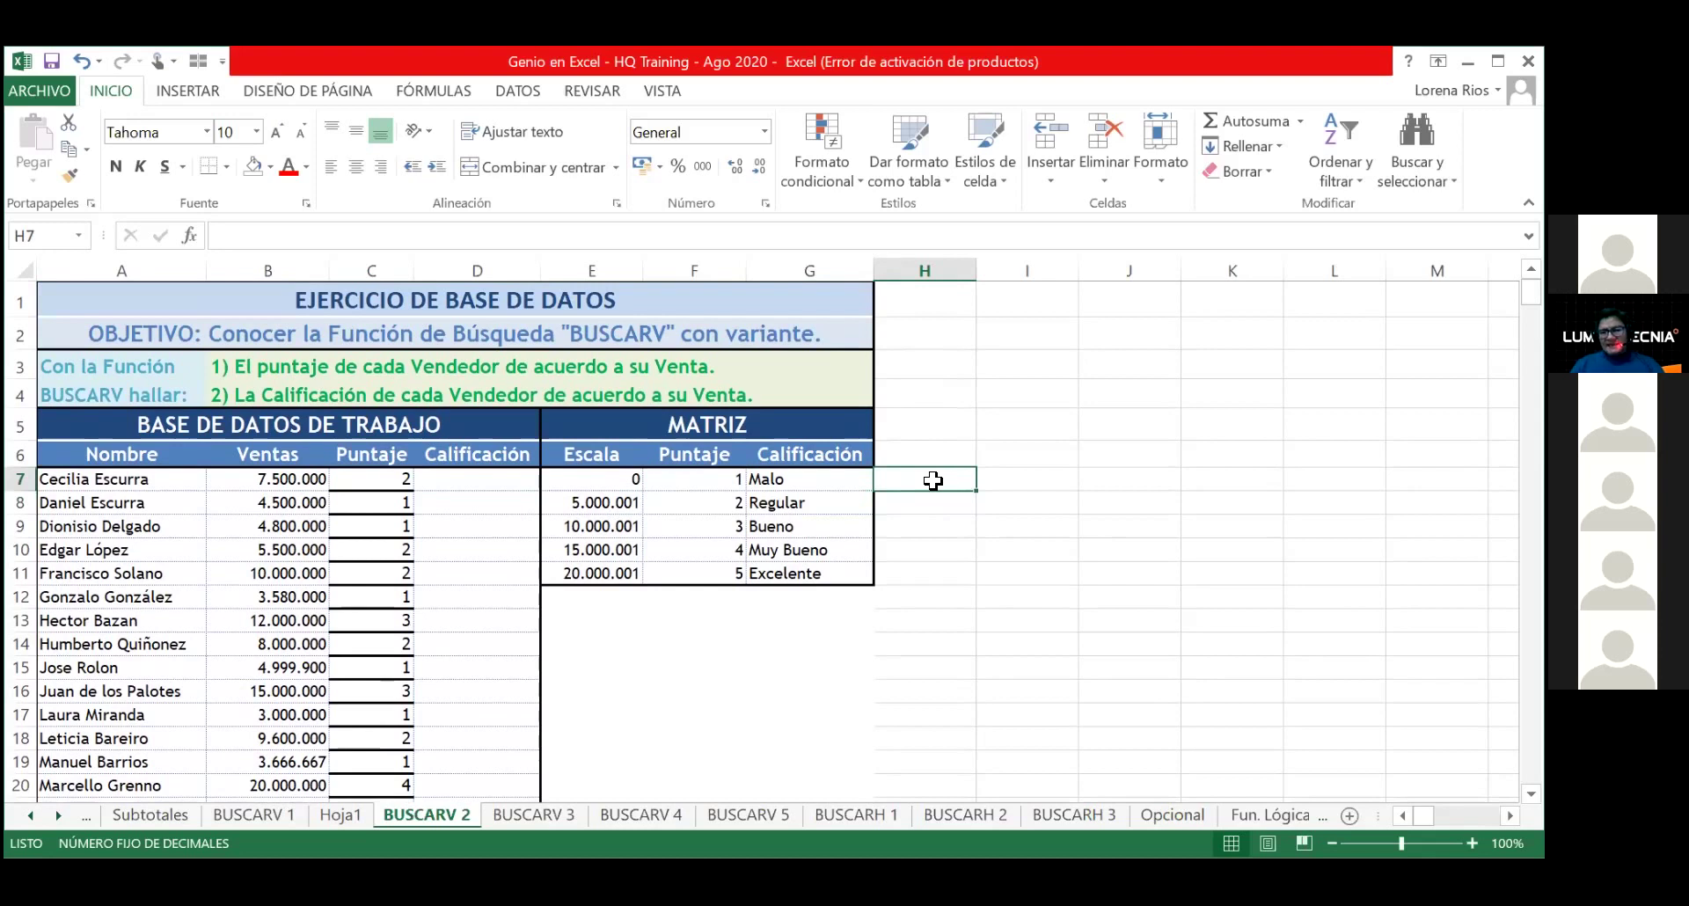
Step: Enter 6970 in H7, shown as 6.970 with thousands separator and no decimals
text(6970)
key(Return)
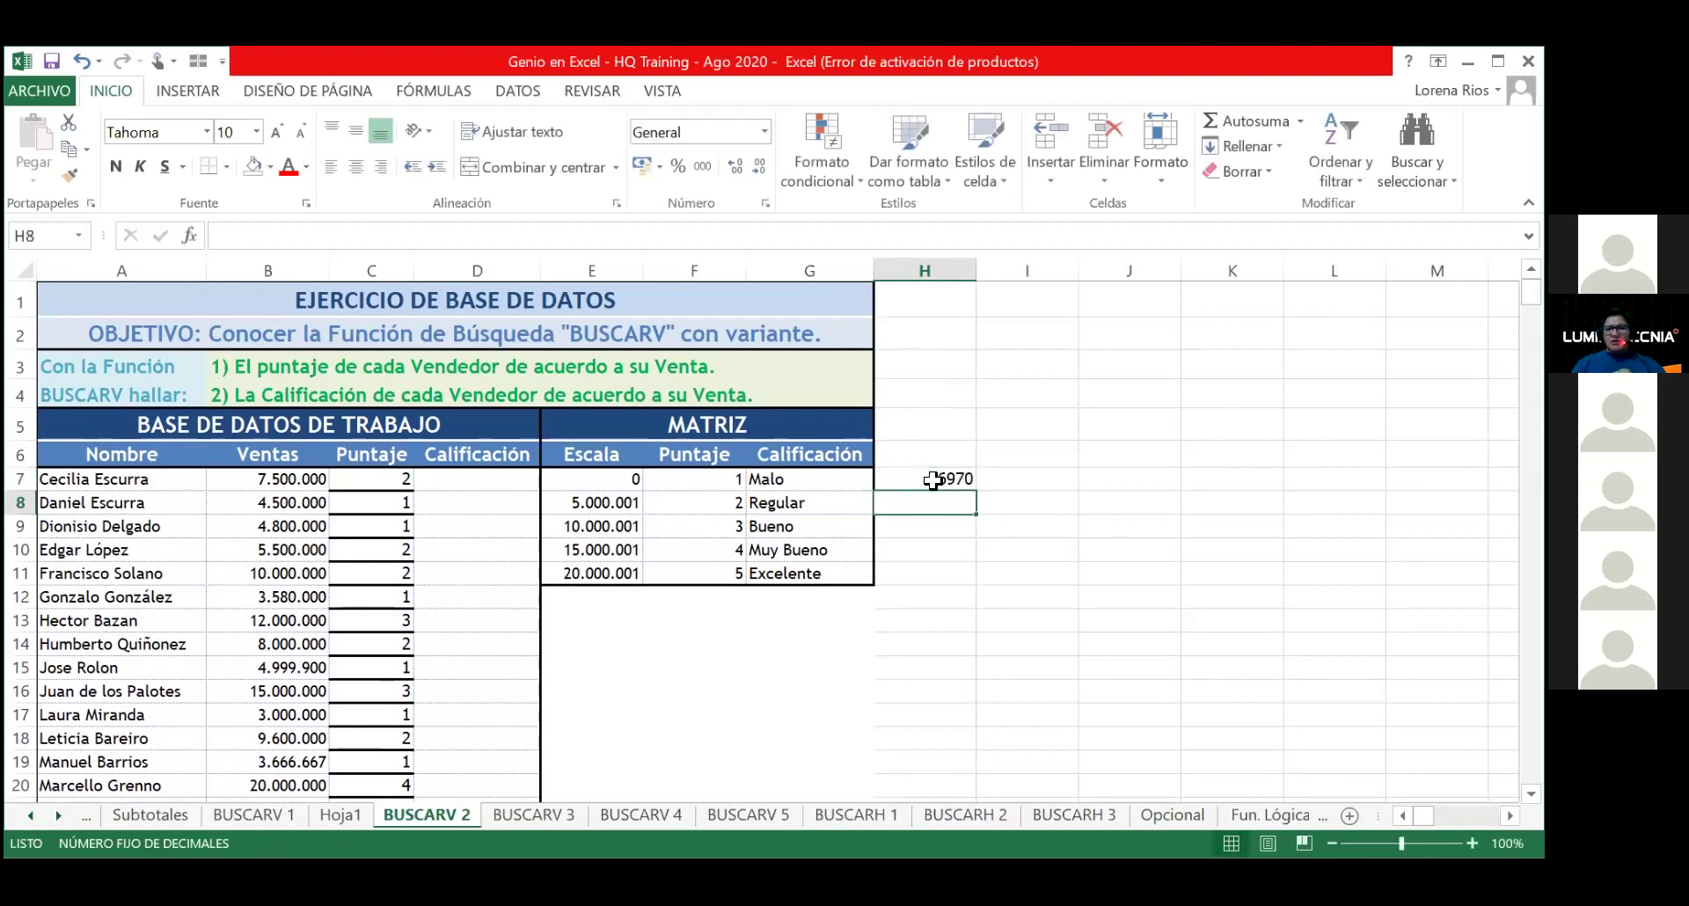
click(932, 481)
click(702, 166)
click(759, 166)
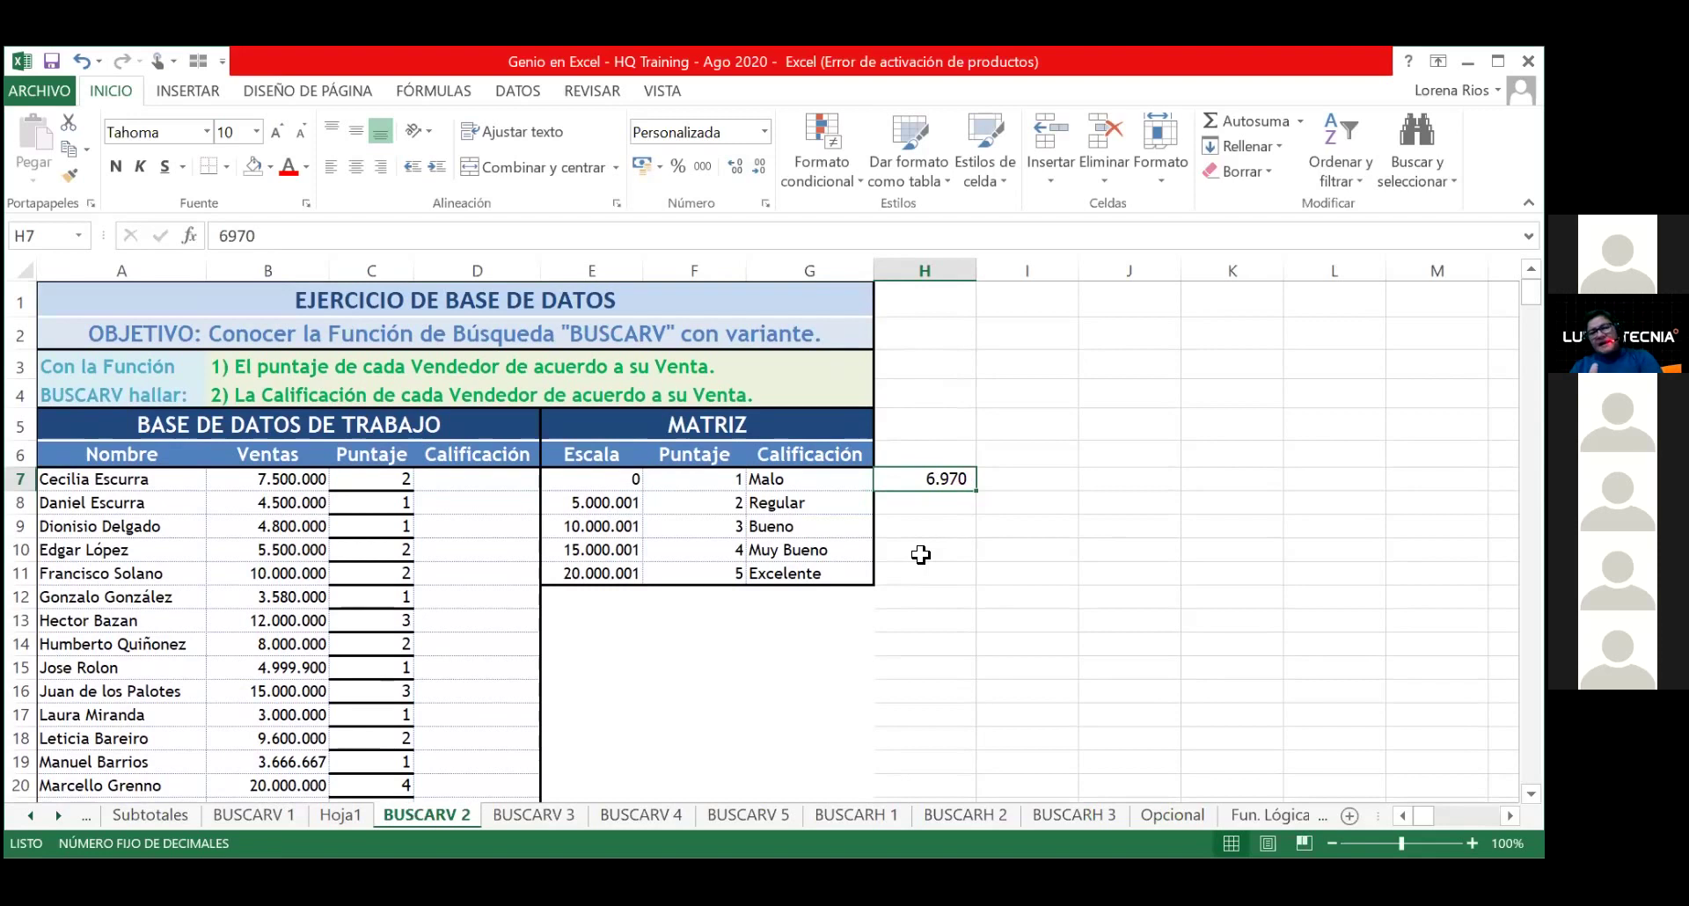
mouse_move(290, 479)
mouse_down()
mouse_move(289, 827)
mouse_move(265, 811)
mouse_move(268, 715)
mouse_up()
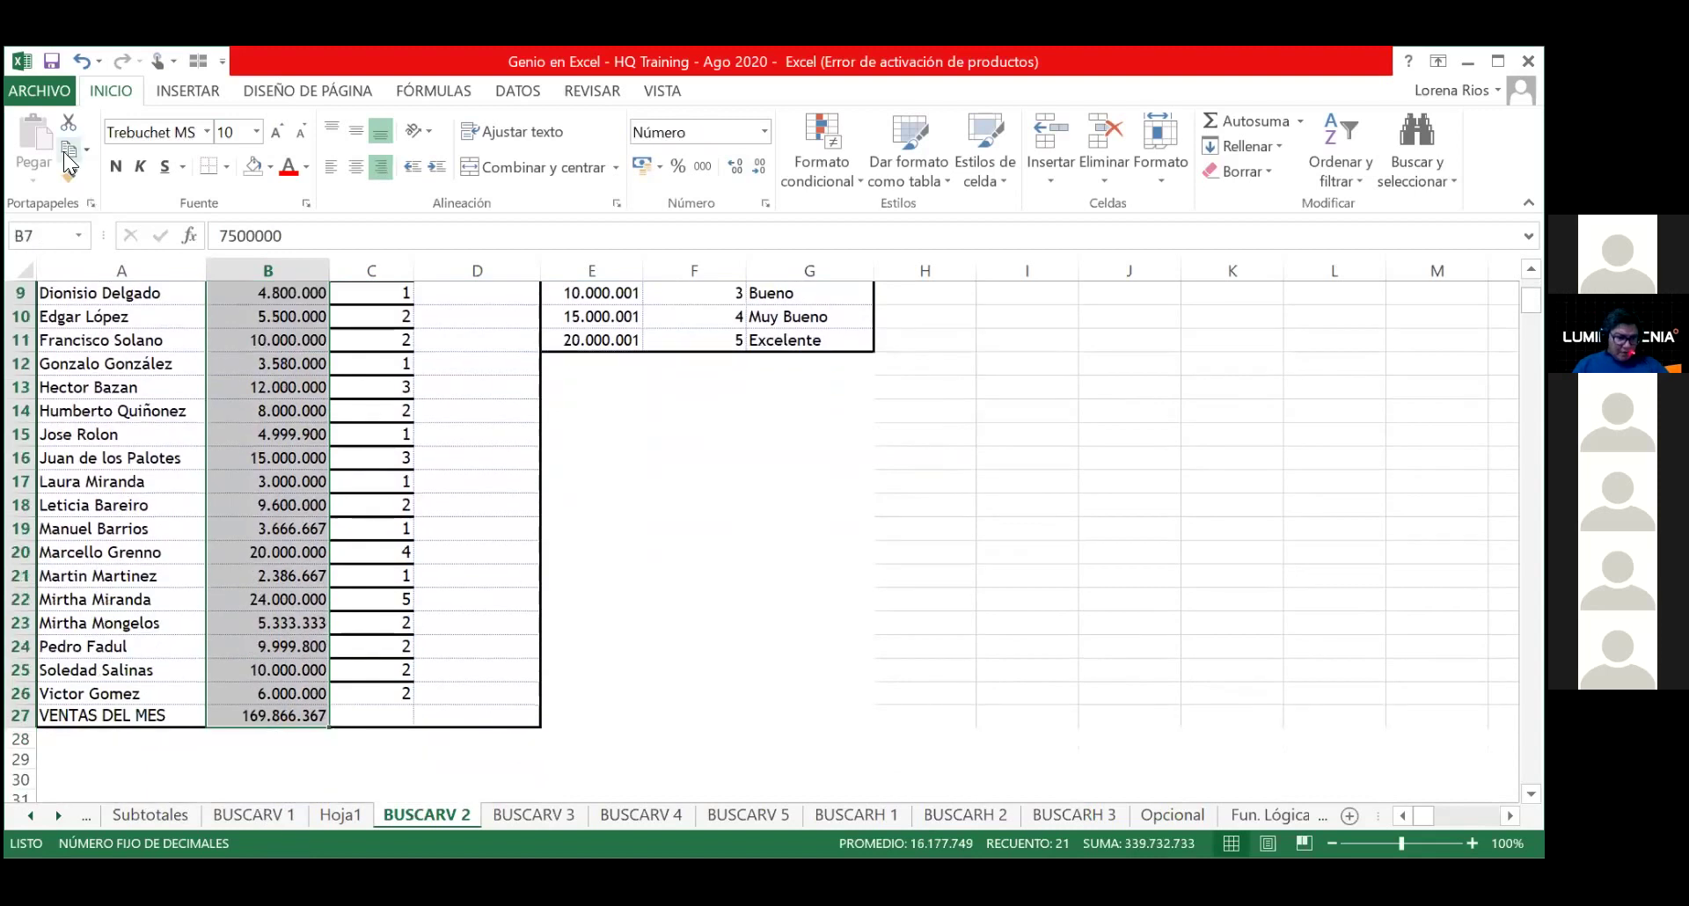
Step: Copy the Ventas figures and paste them into column I starting at I7
click(65, 158)
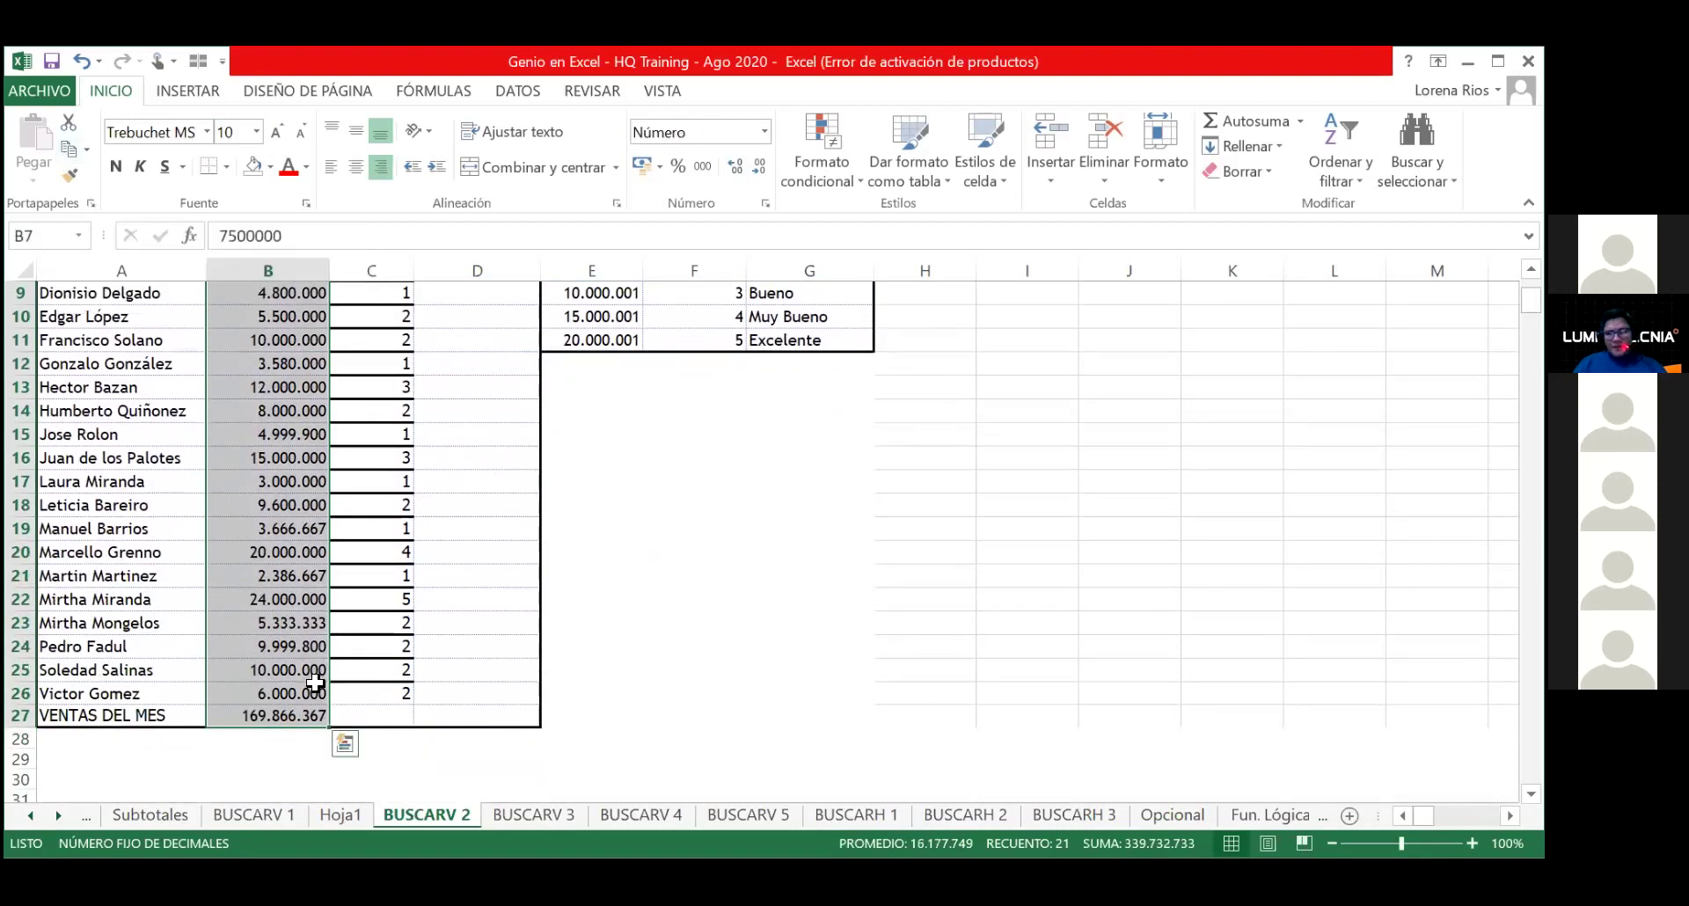
click(74, 148)
scroll(909, 376, up, 3)
click(999, 473)
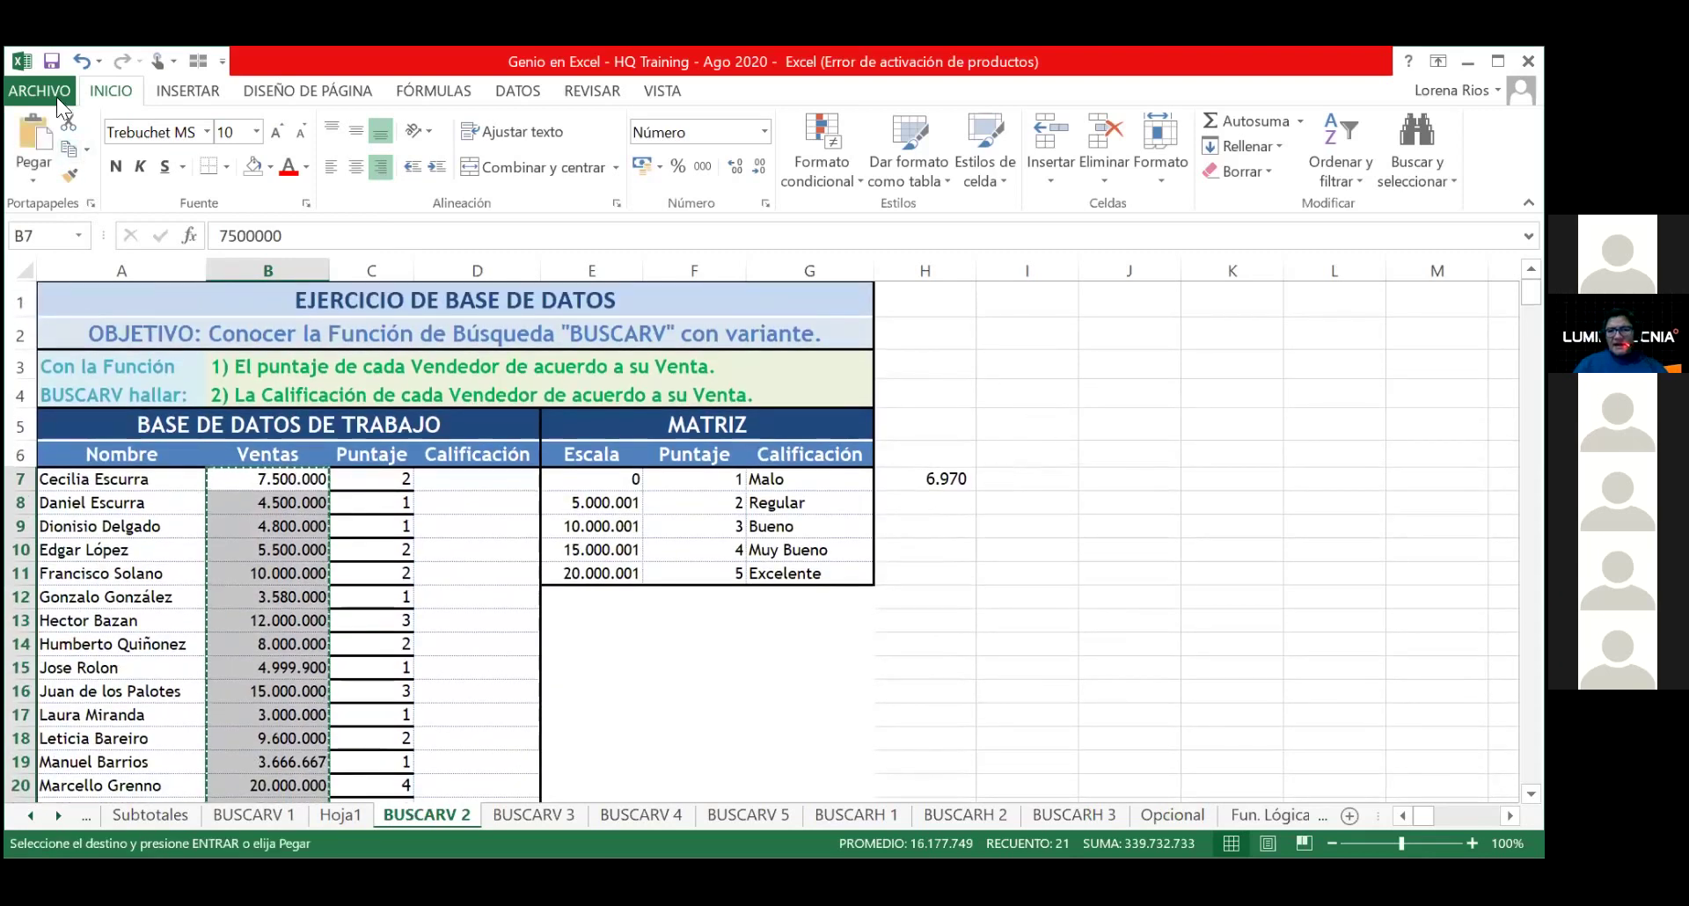
click(38, 132)
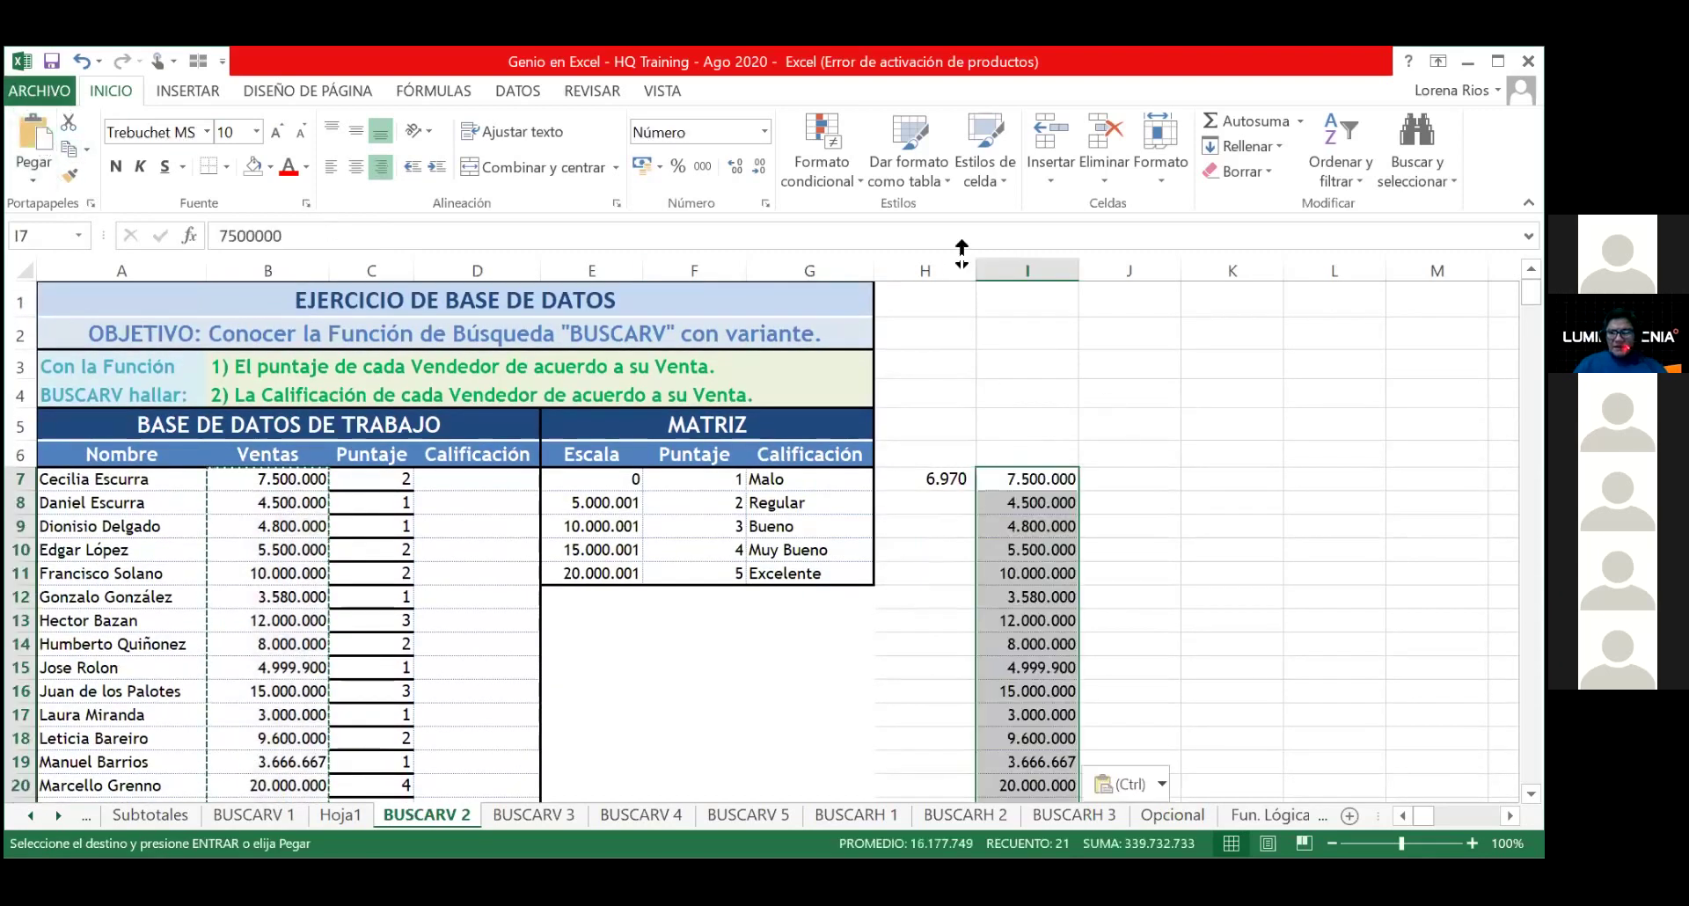
click(1084, 397)
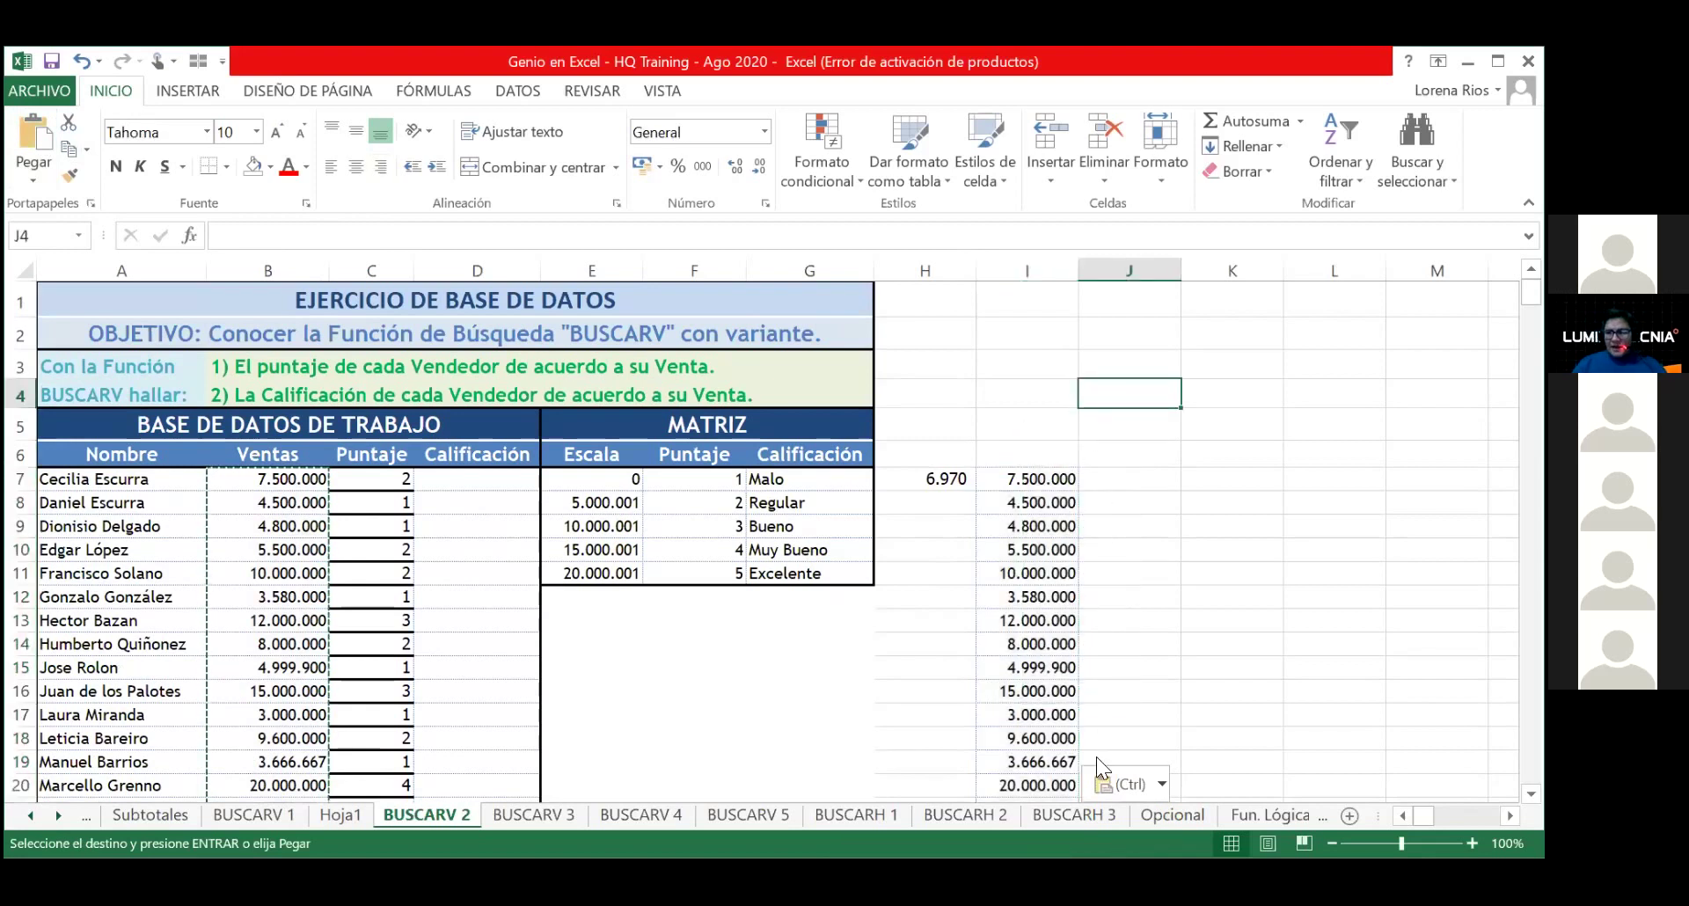
click(1179, 726)
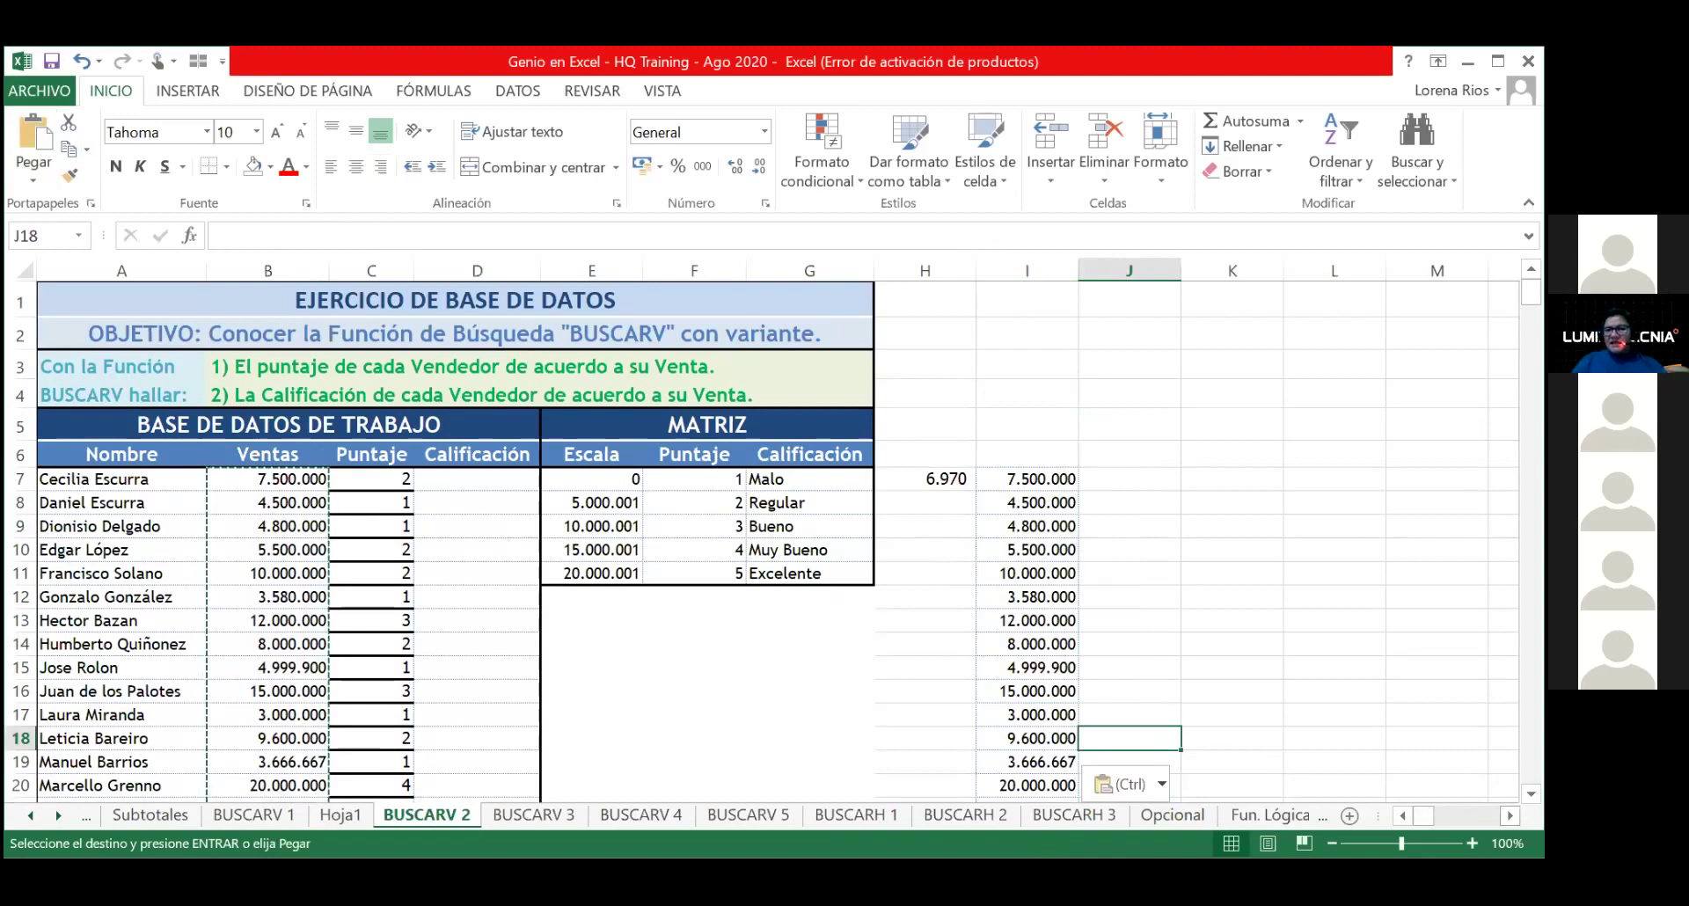
scroll(1206, 656, right, 1)
click(937, 473)
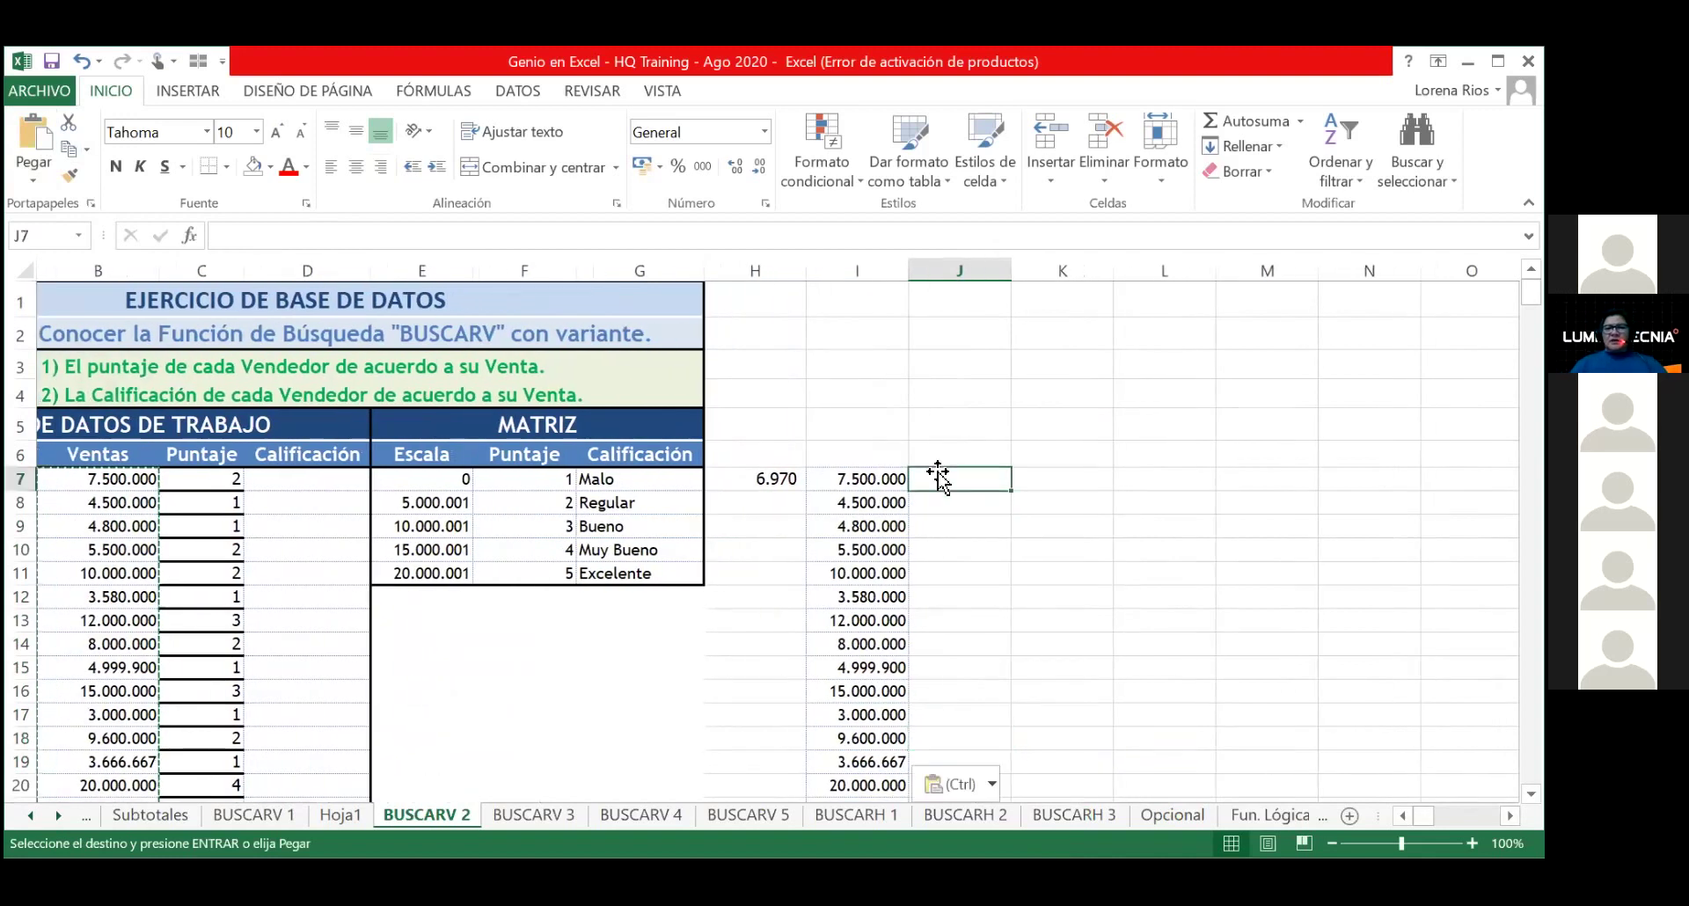
Step: Enter a first formula in J7 referencing the sale in I7
text(=)
key(Left)
text(()
key(BackSpace)
key(Return)
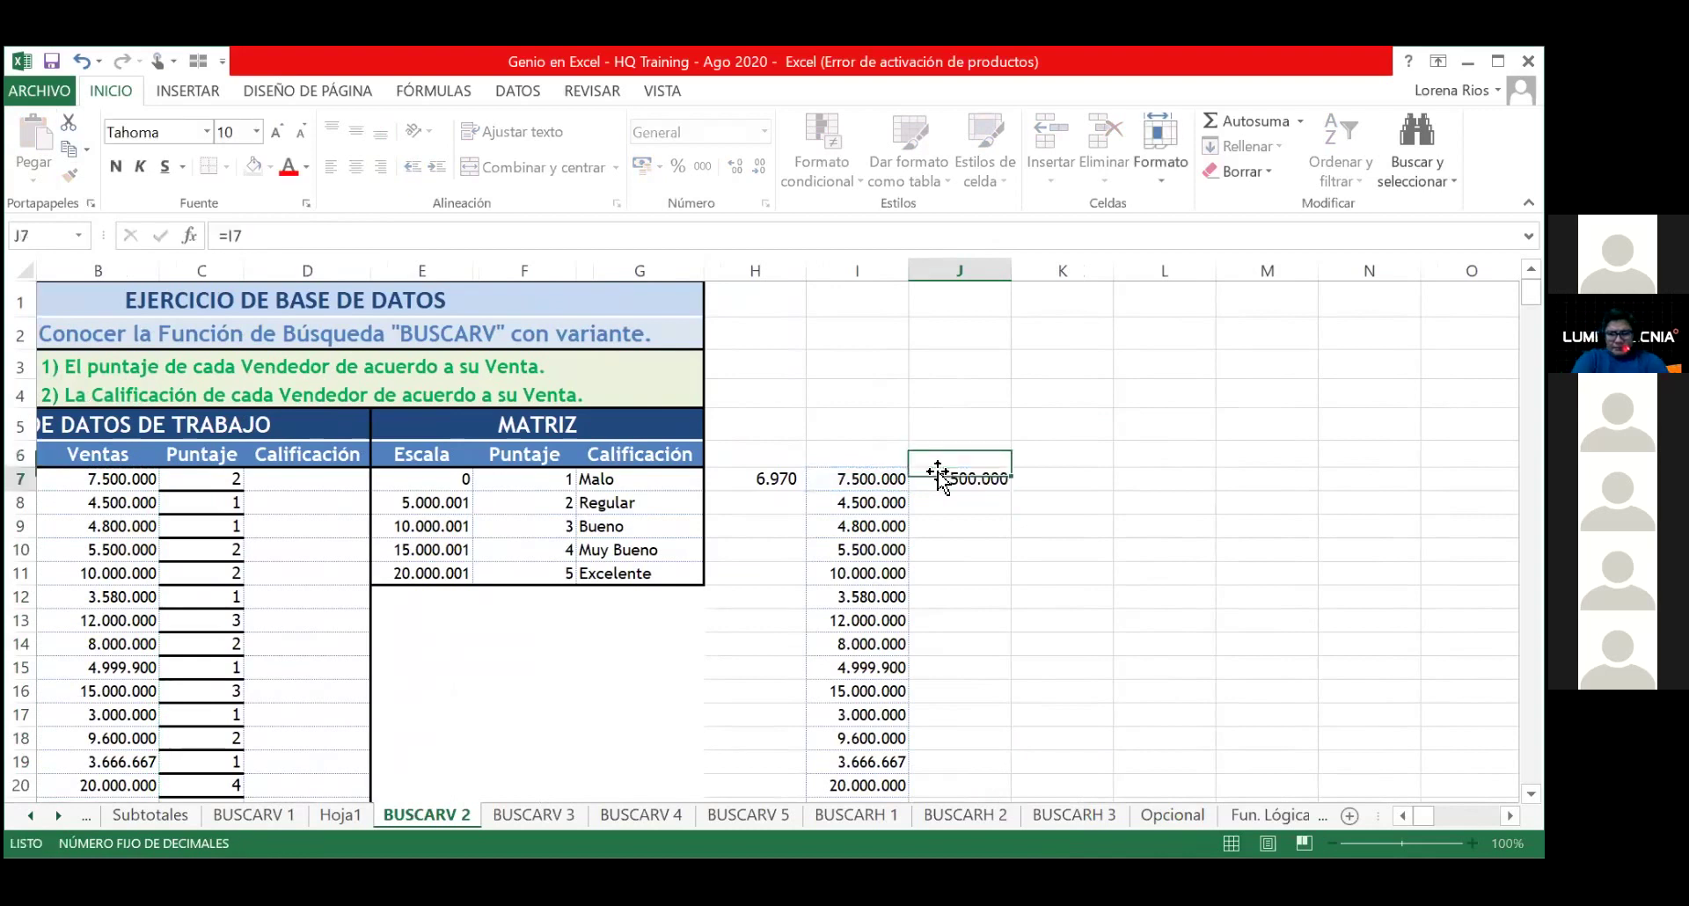
Step: Rewrite J7 as =I7/$H$7 with H7 locked and fill it down the column
text(=)
key(Left)
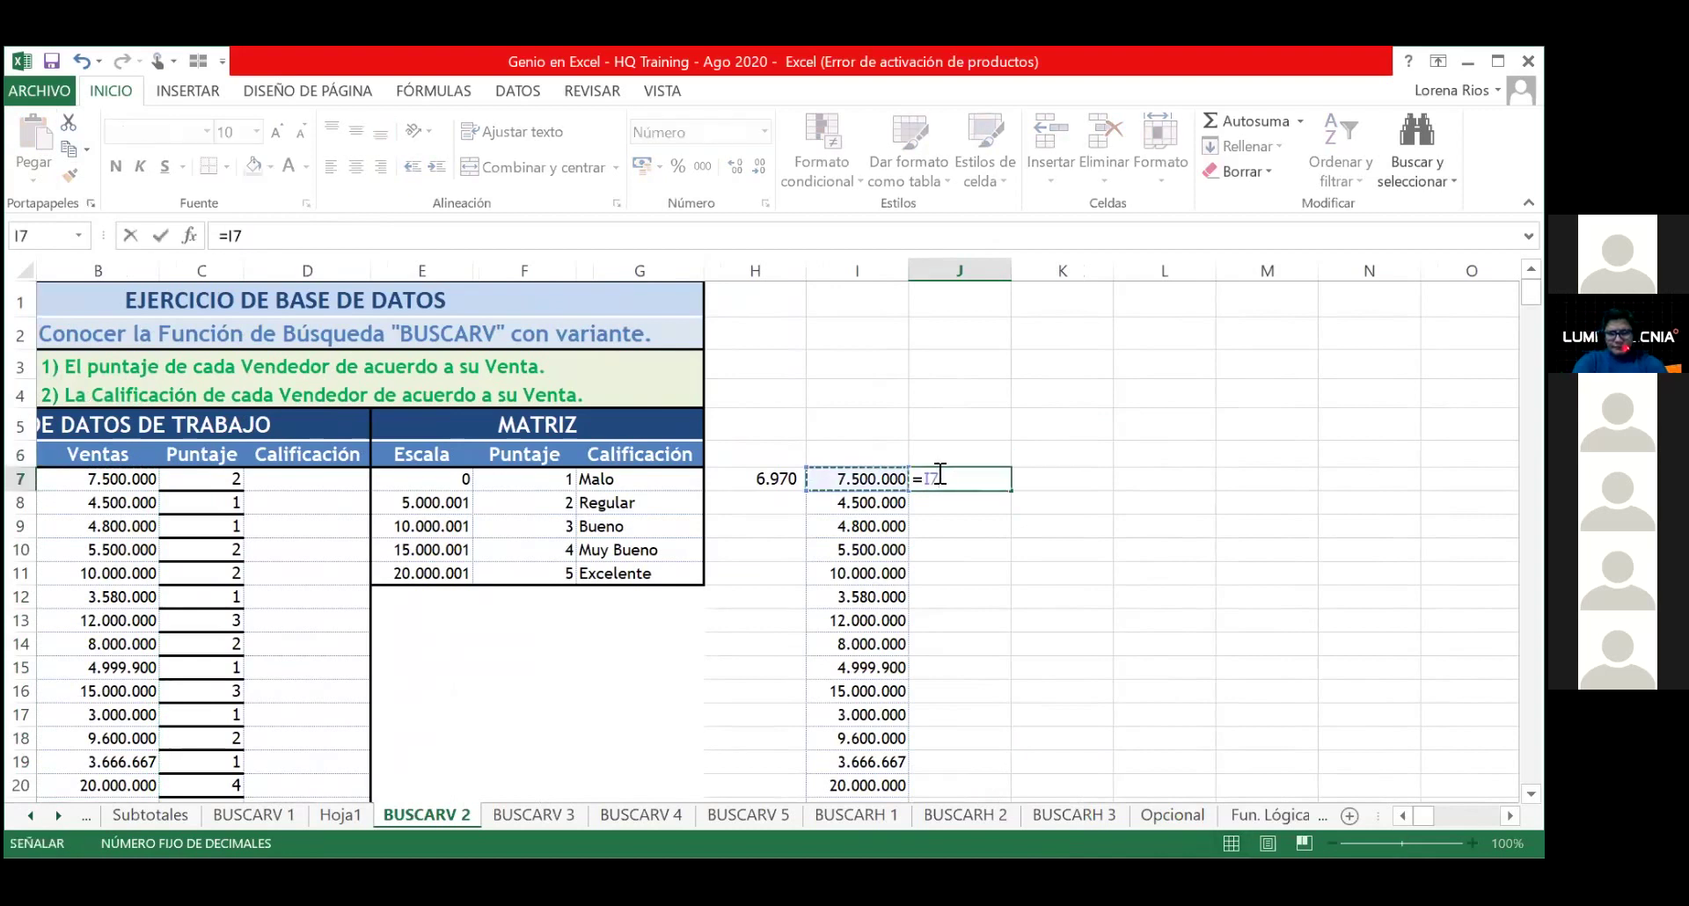
text(/)
key(Left)
key(Left)
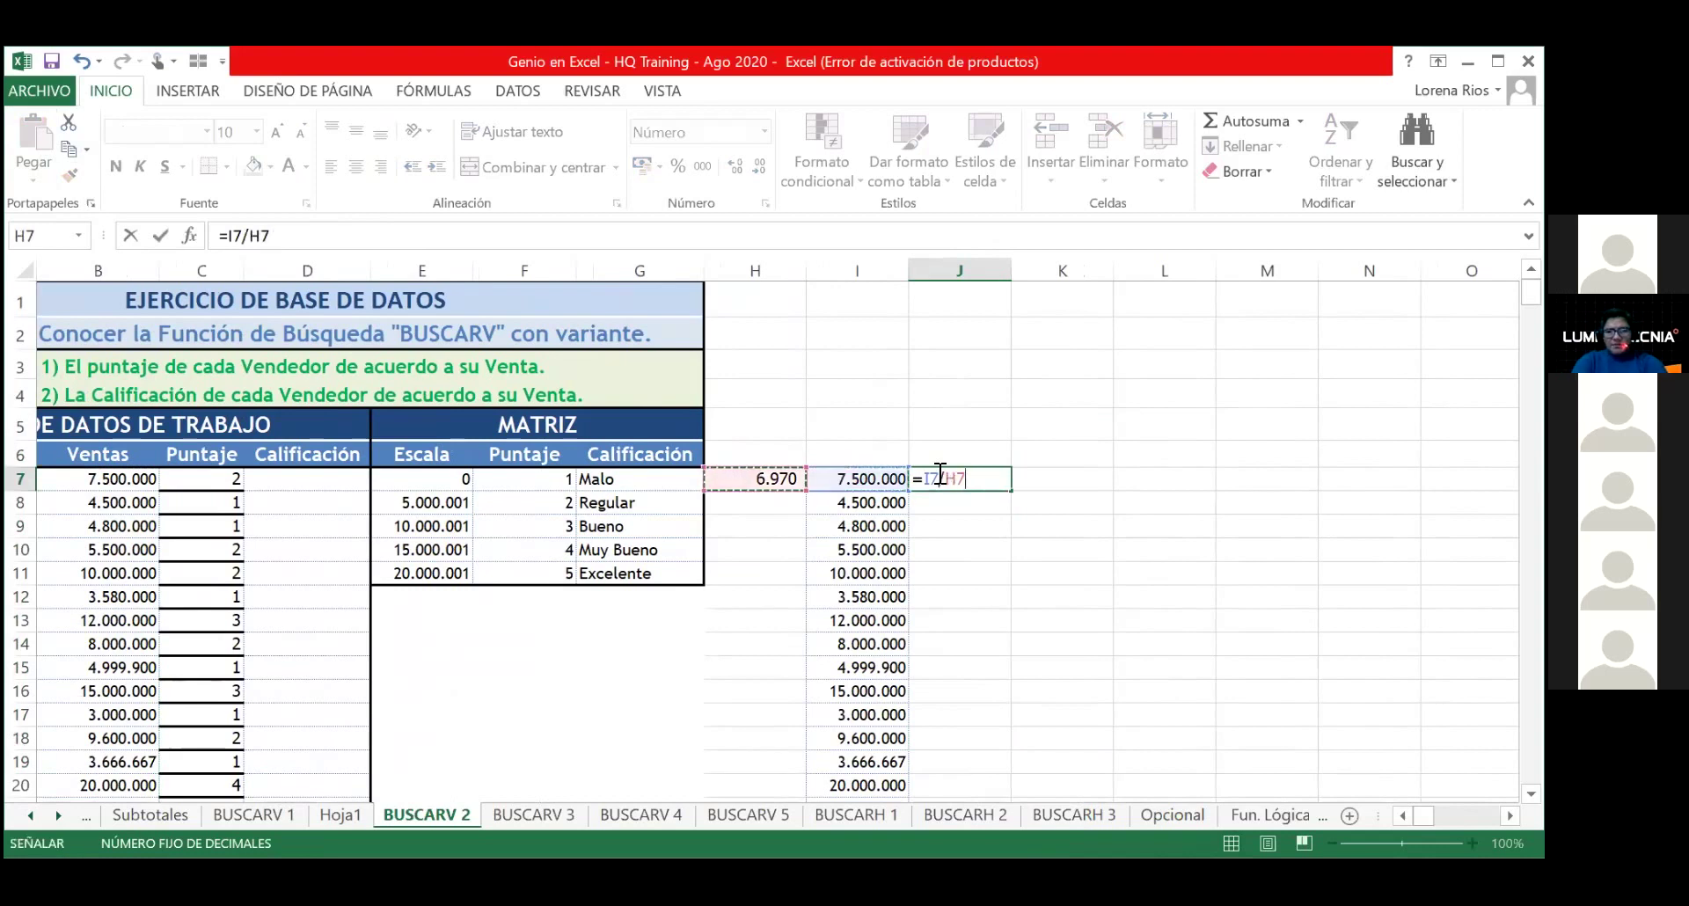
click(251, 236)
text($)
key(Right)
text($)
key(Return)
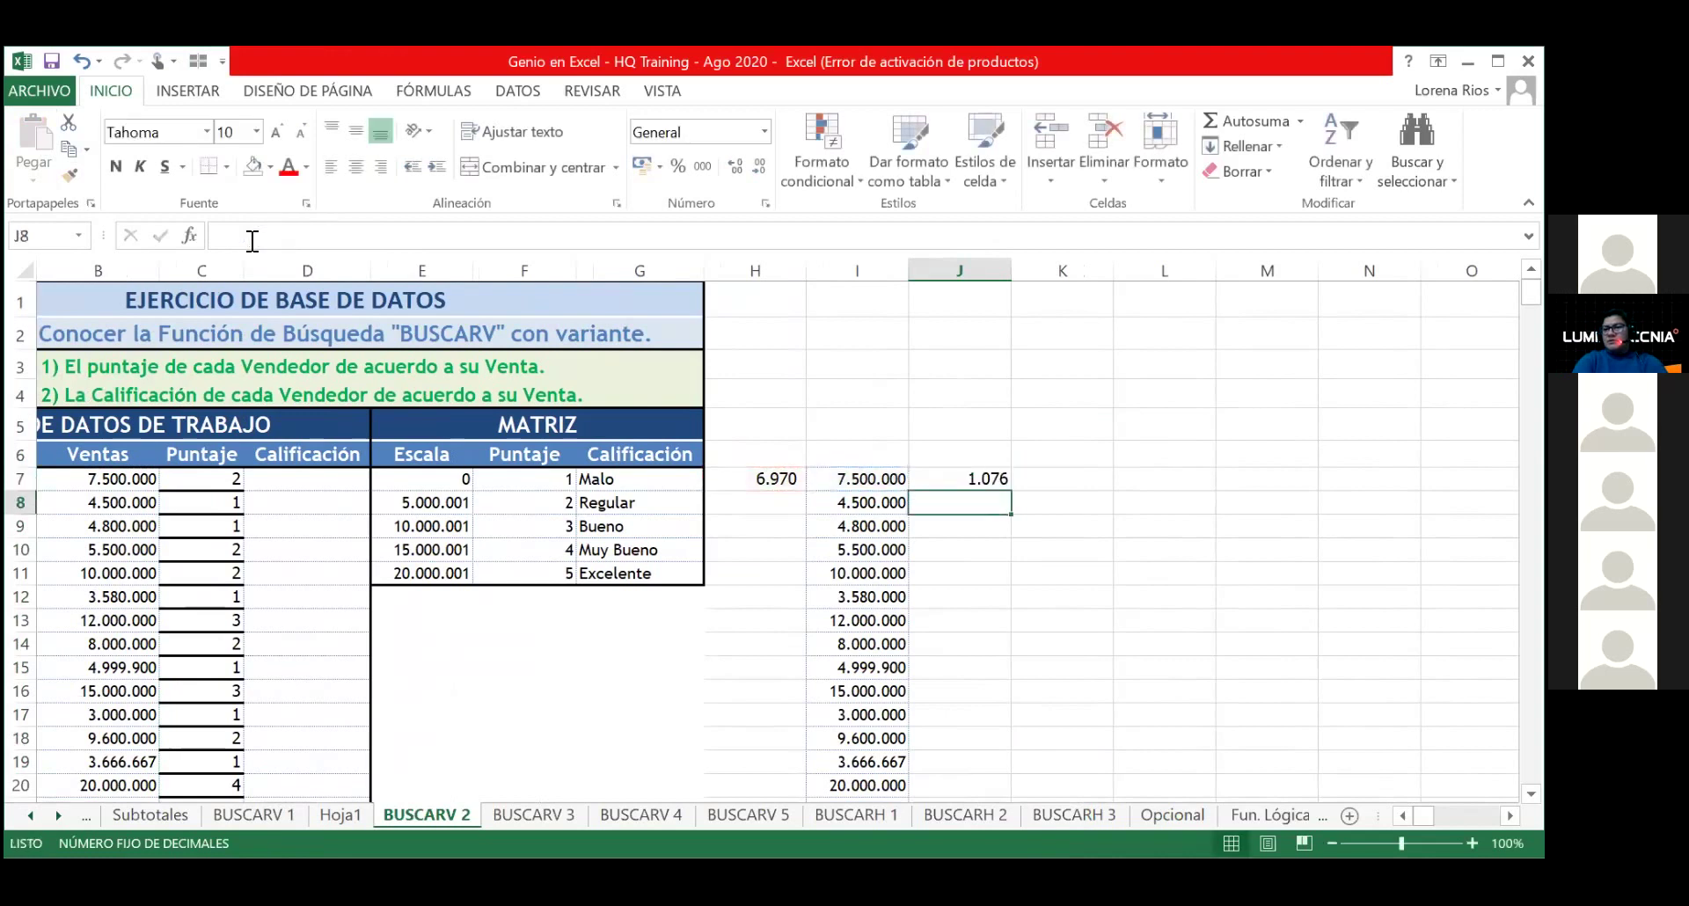
click(985, 479)
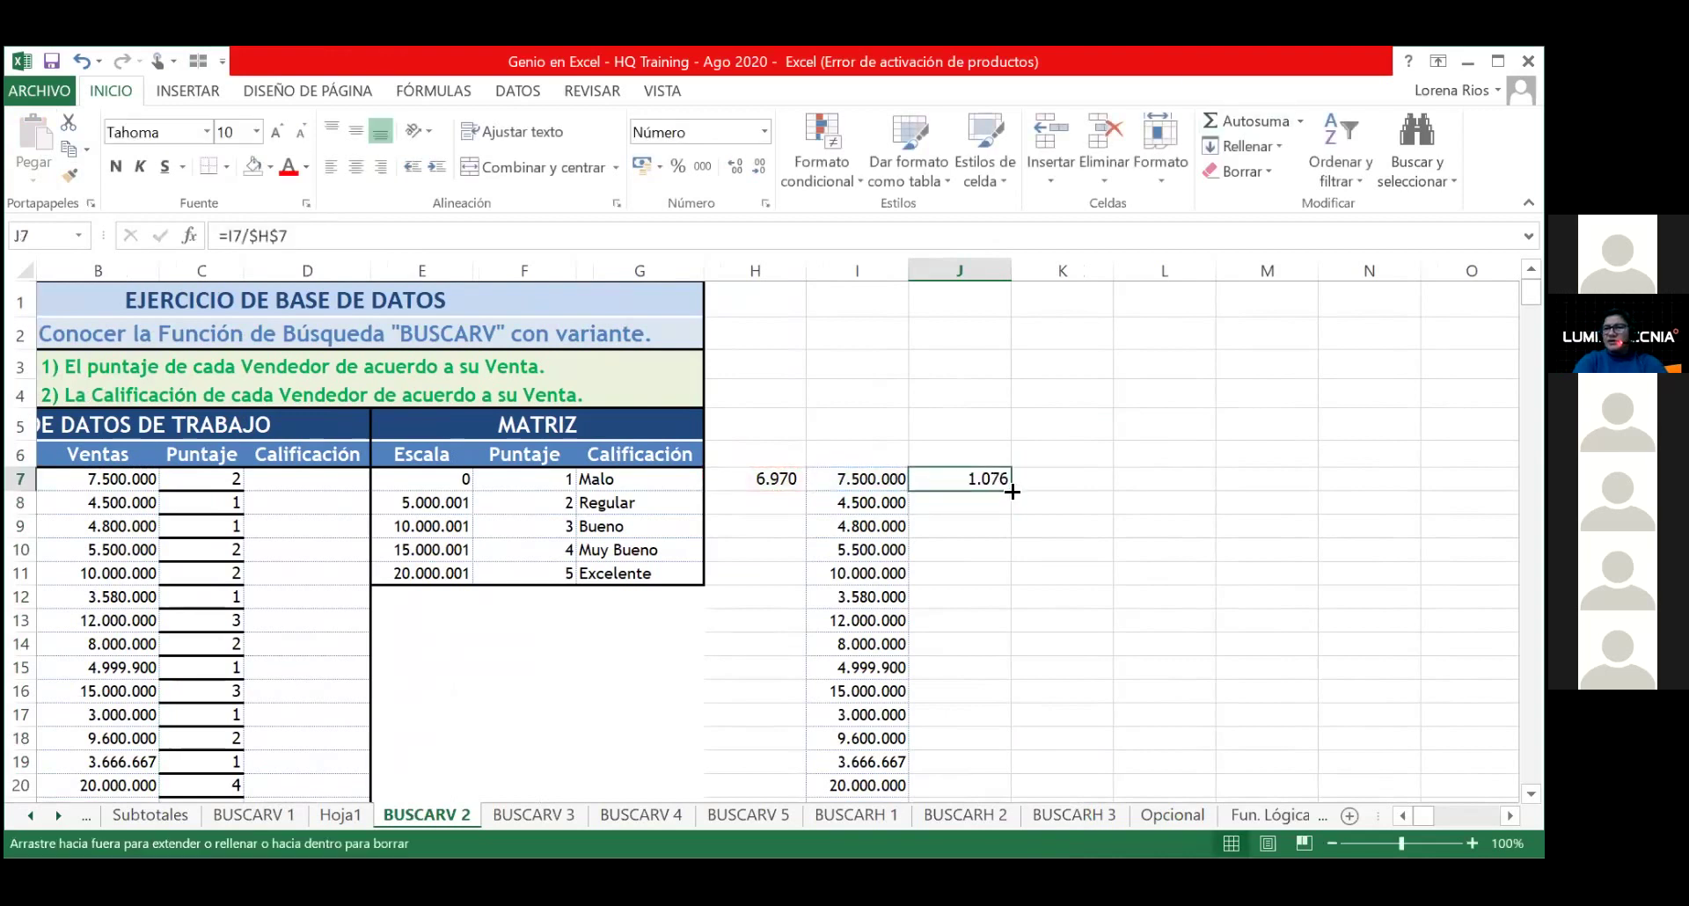
double_click(1010, 489)
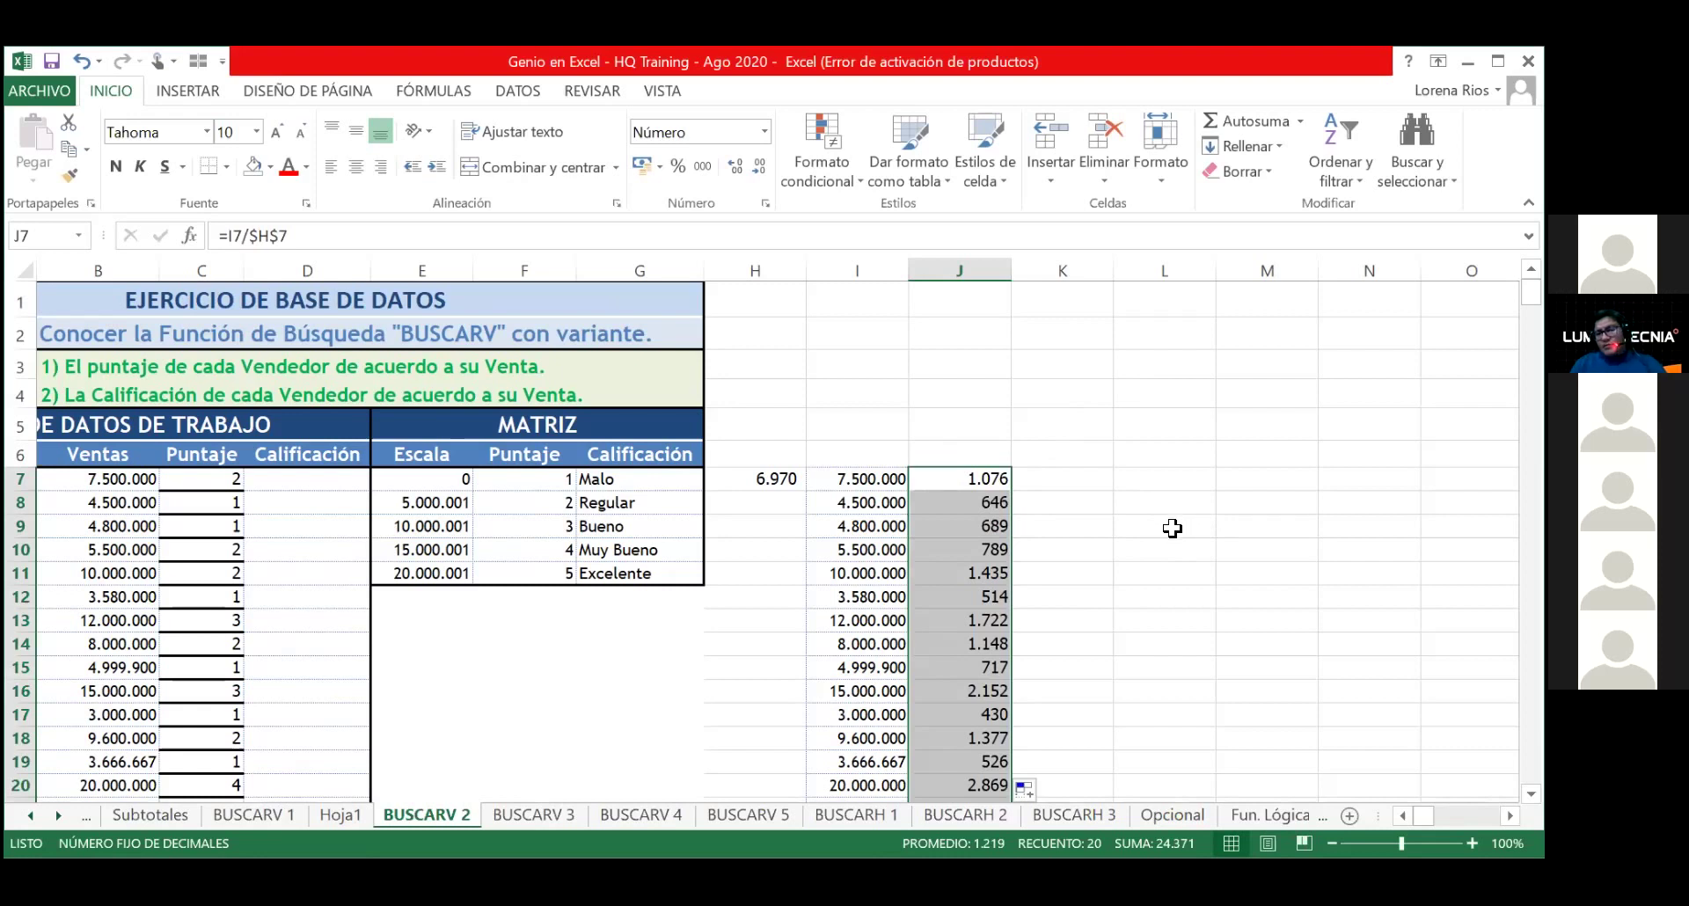
click(1085, 474)
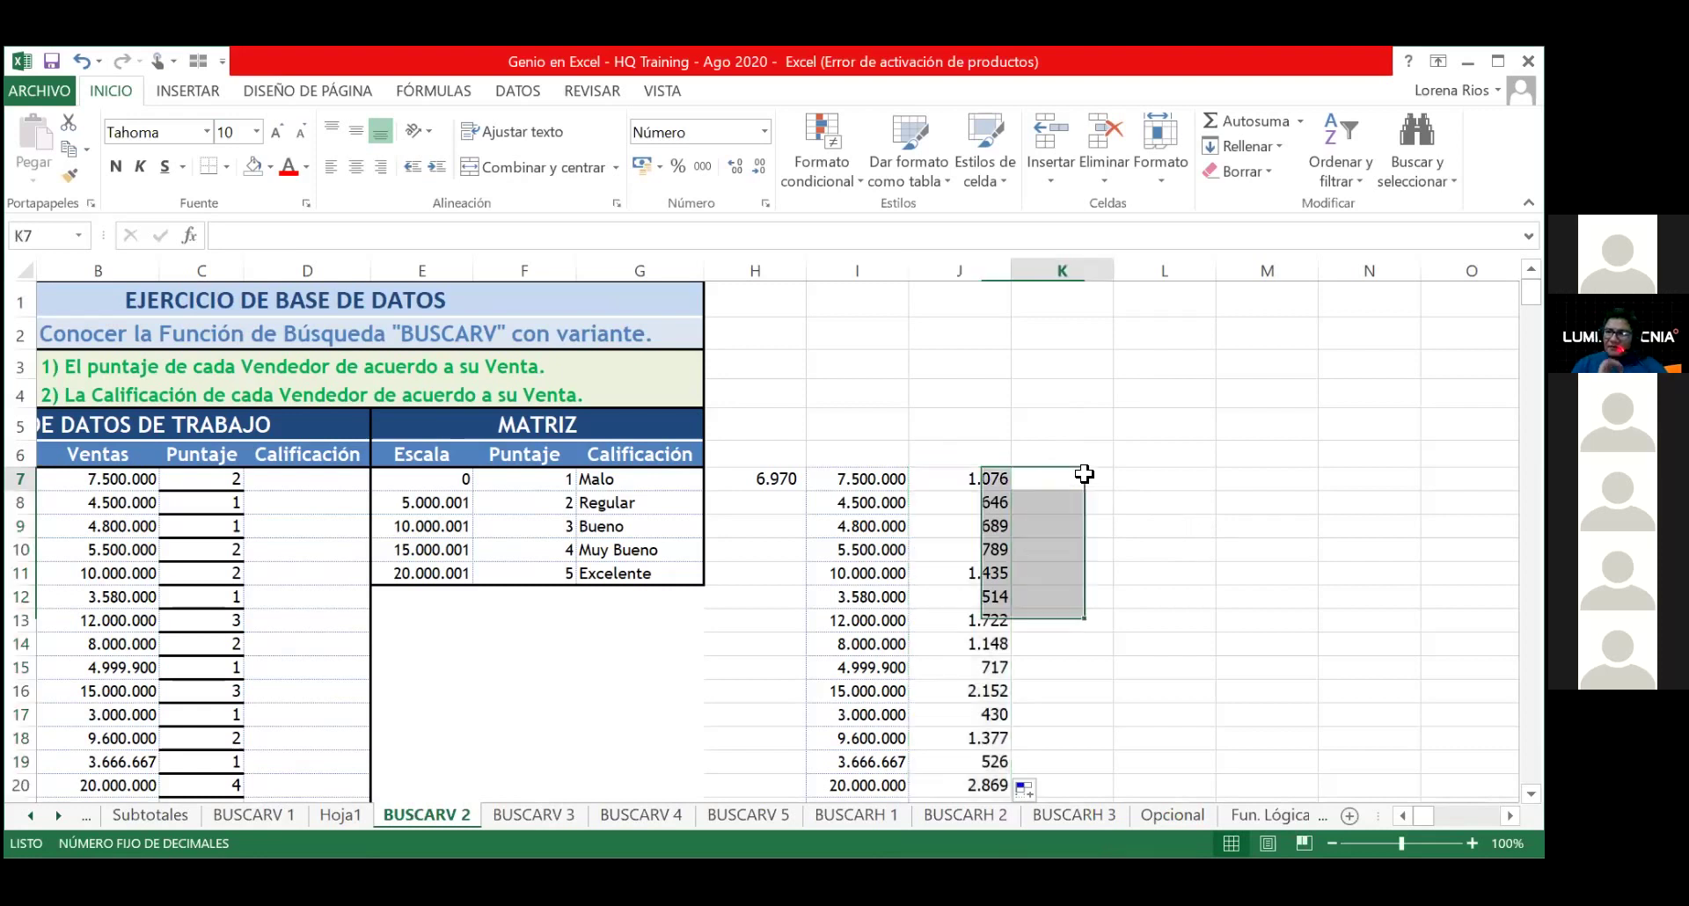
click(1001, 480)
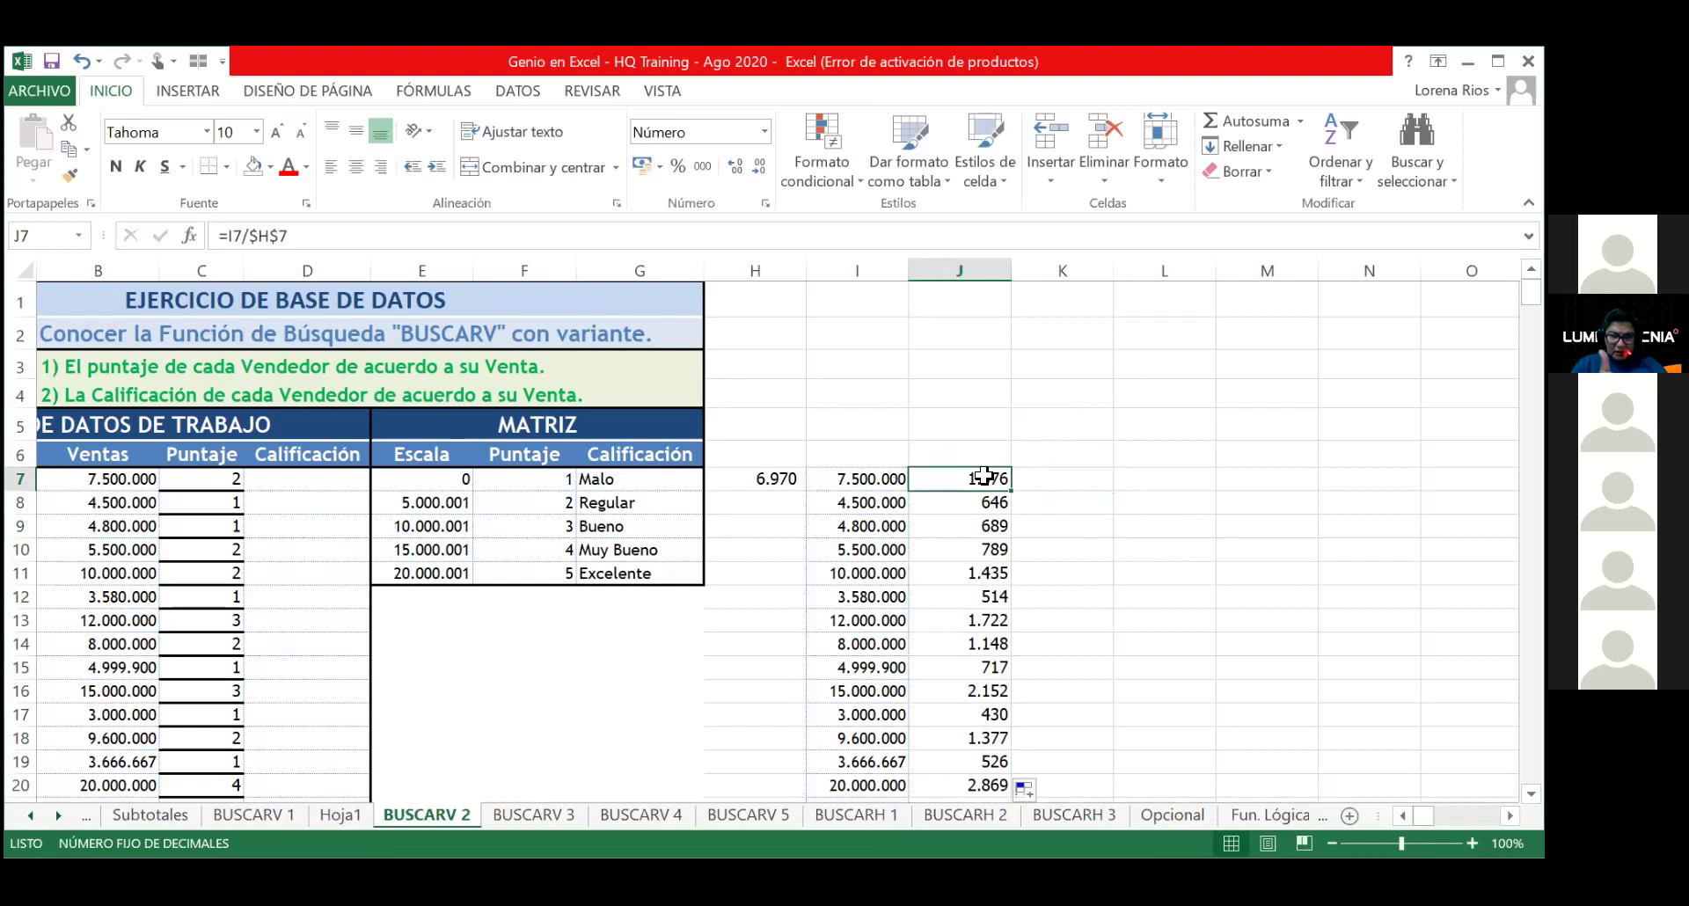
right_click(988, 478)
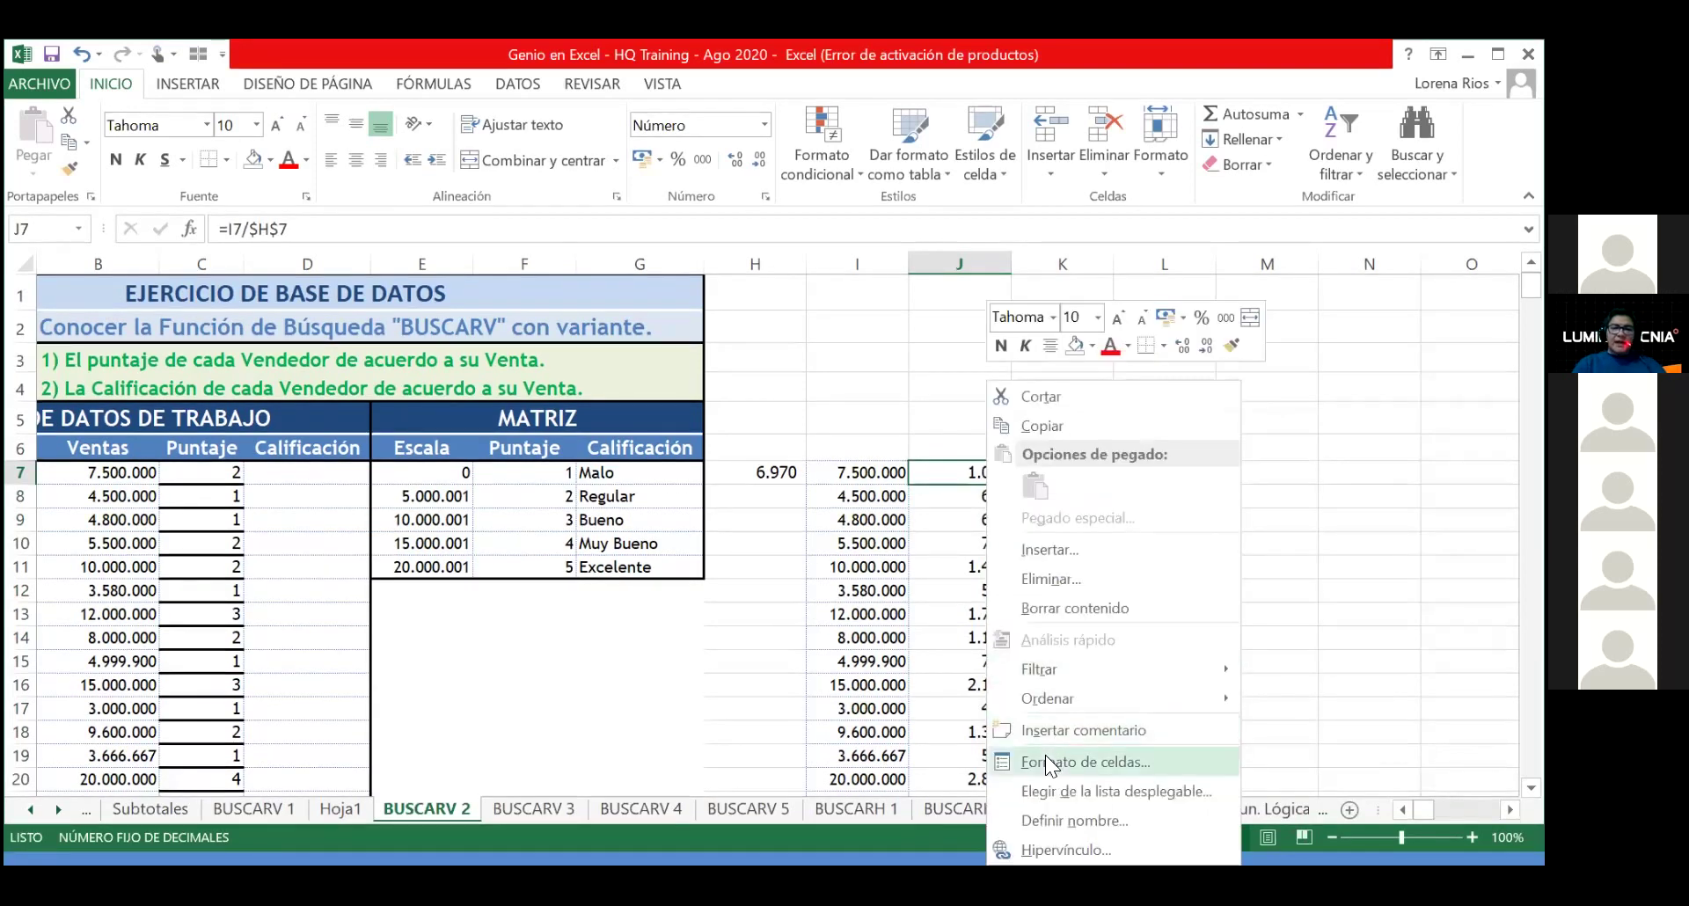
click(784, 472)
click(783, 471)
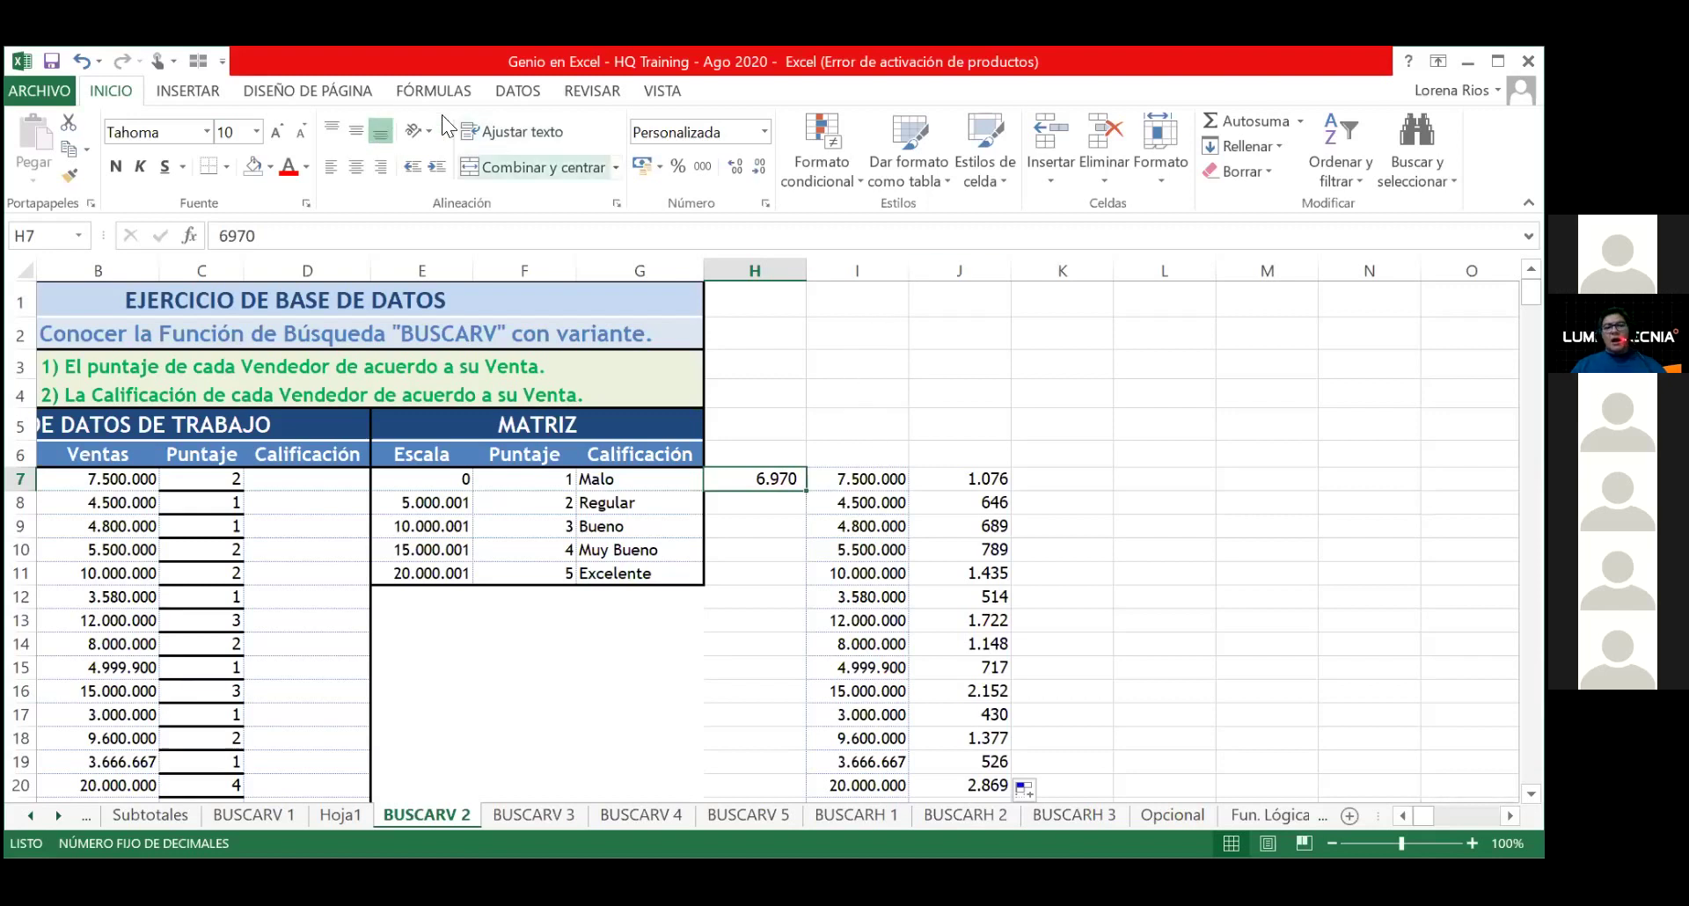
click(76, 235)
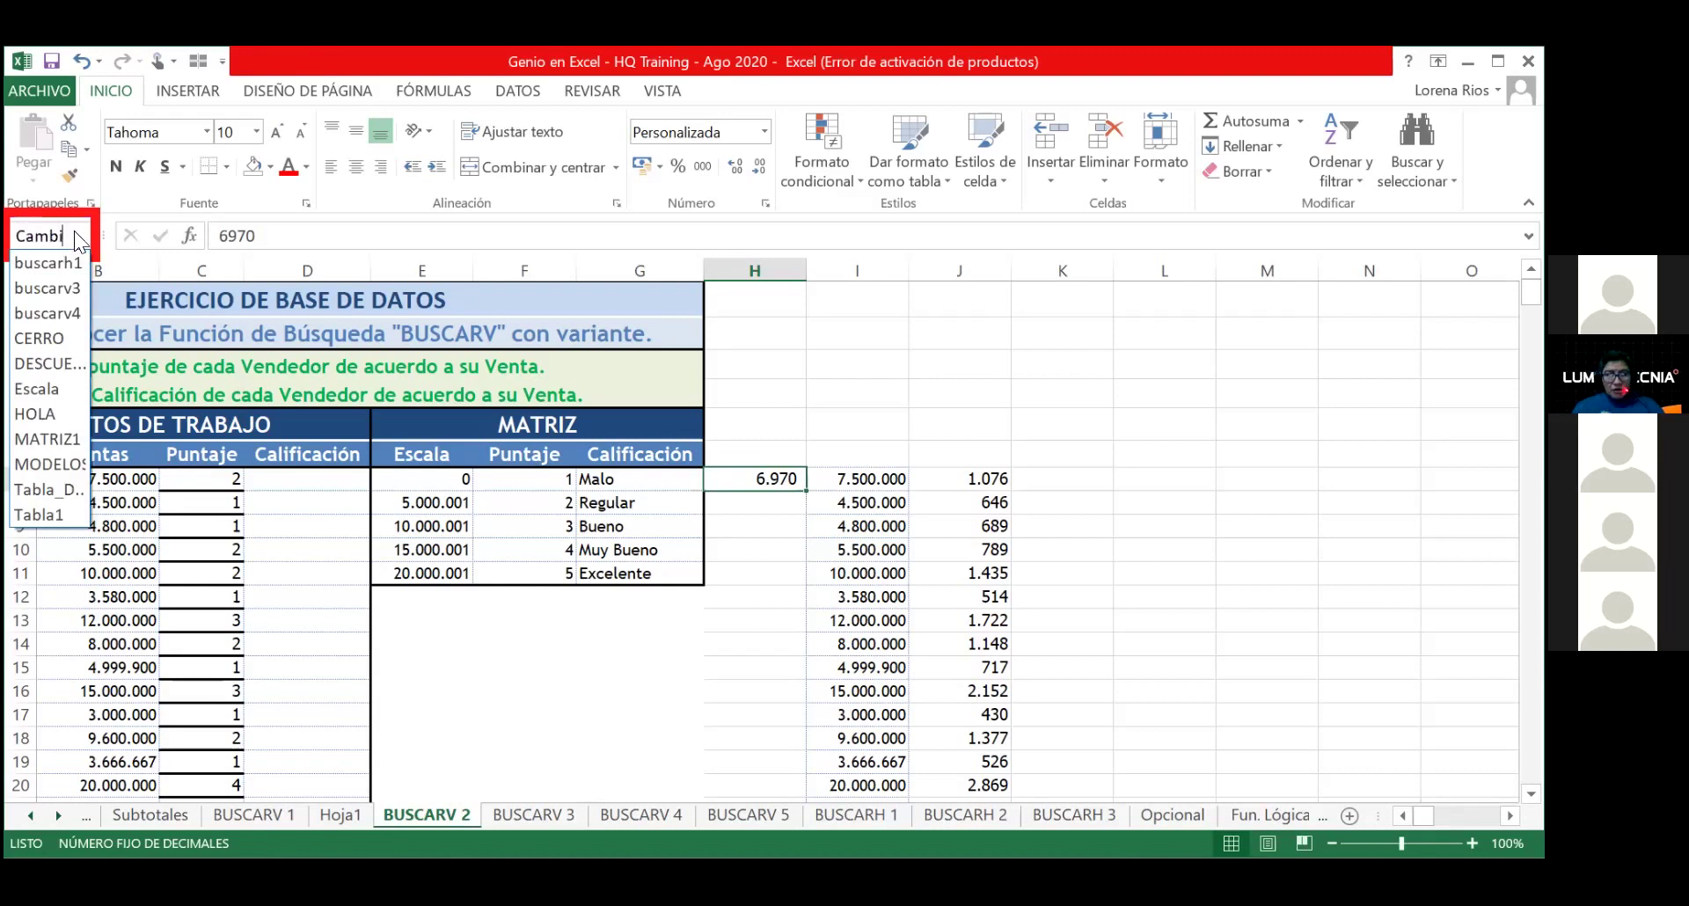
Step: Define the name TipoCambio for cell H7 in the Name Box
key(BackSpace)
key(BackSpace)
text(Tipo)
text(Ca)
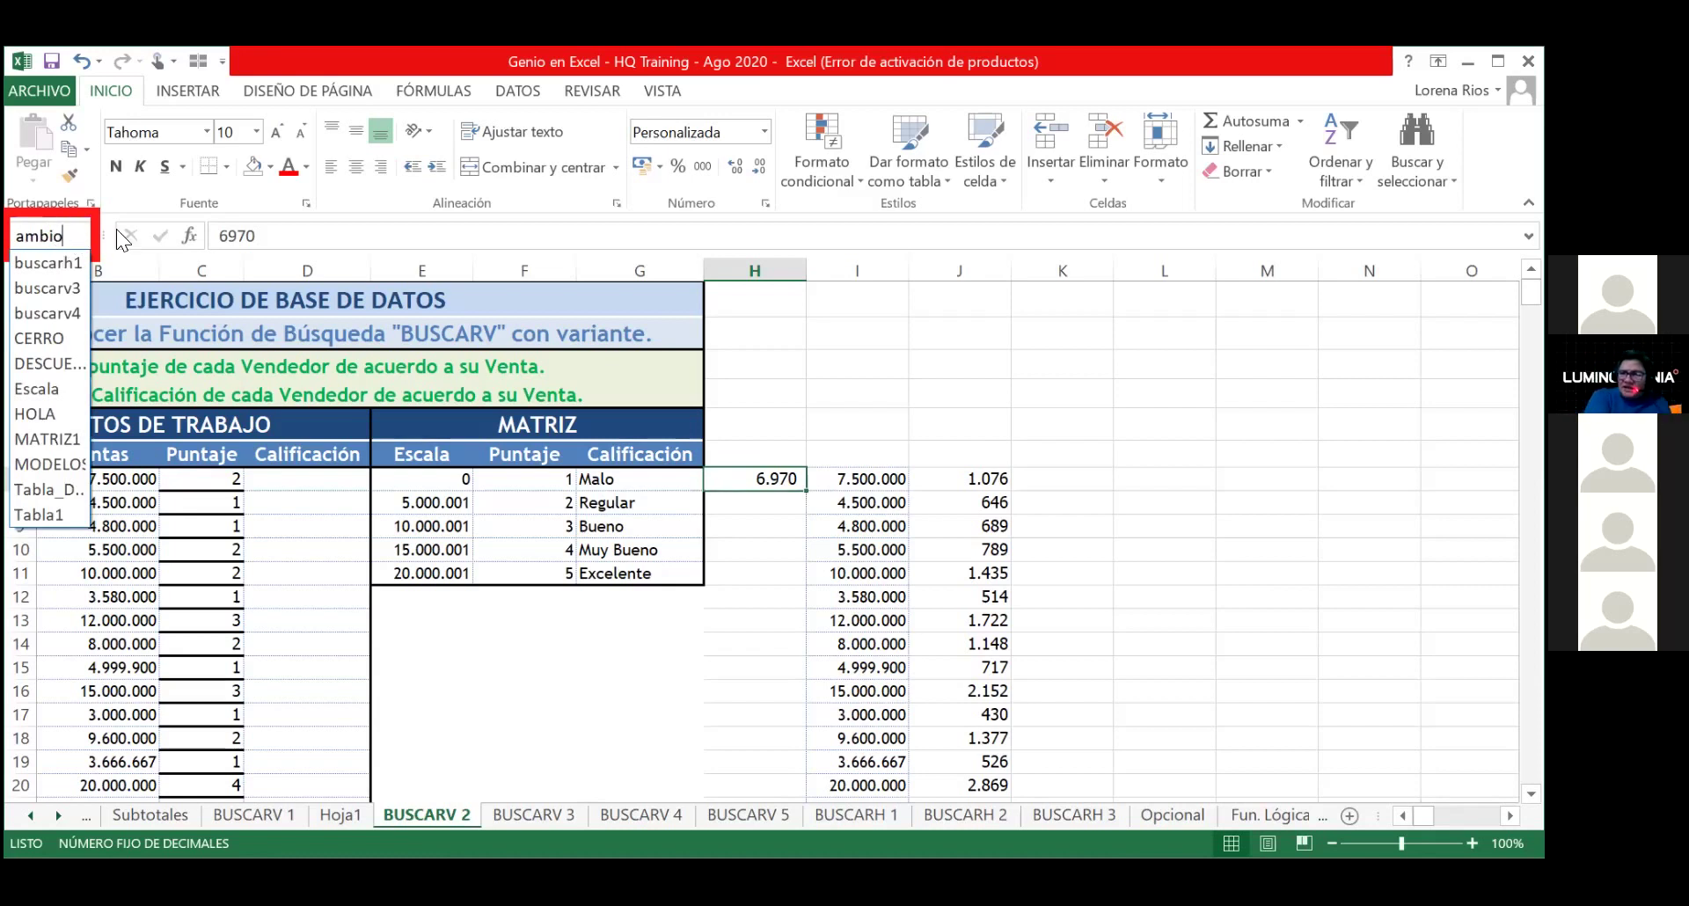
click(28, 240)
key(Left)
key(Left)
key(Left)
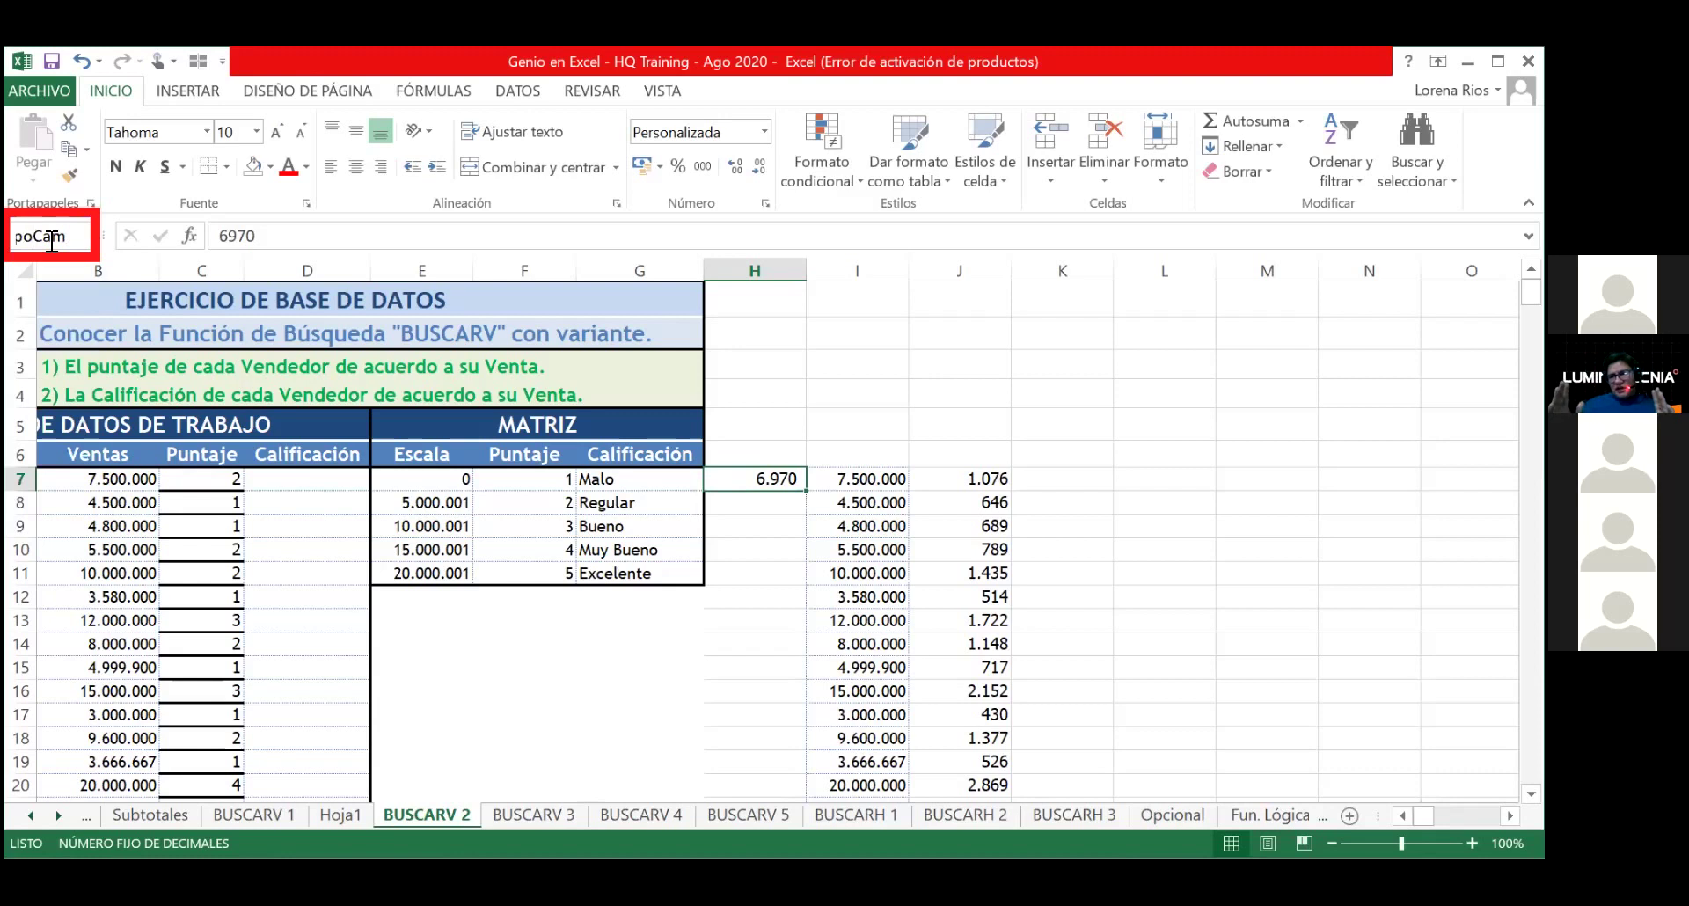
text(_)
key(Left)
key(Left)
key(Left)
text(_)
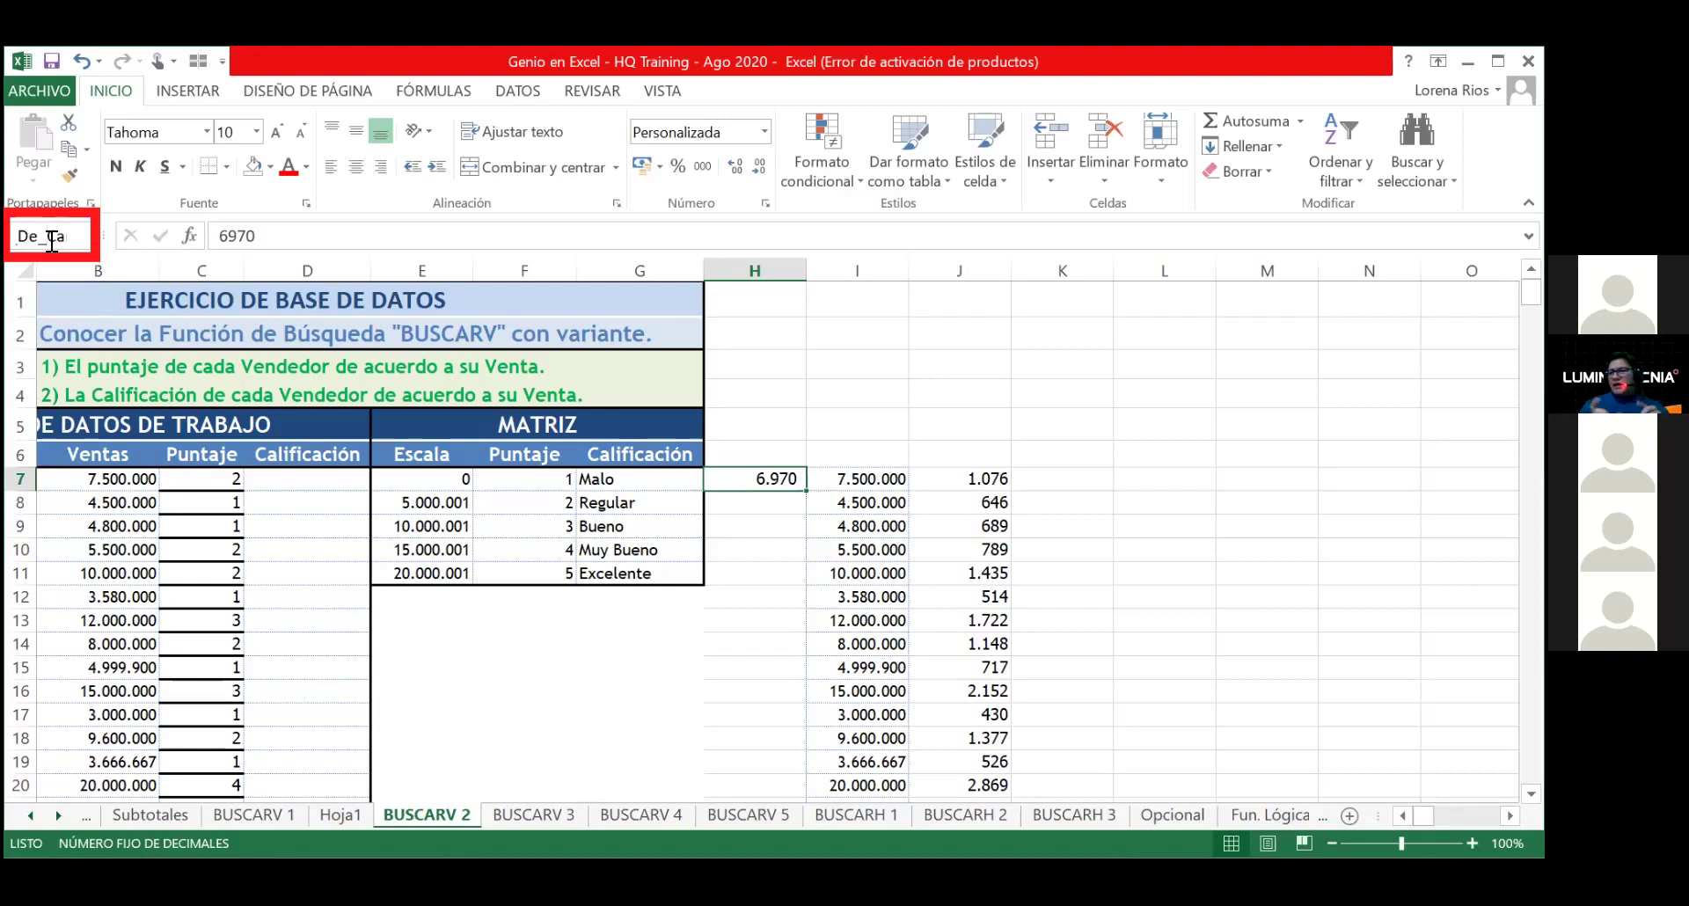
key(Right)
key(Right)
key(Right)
key(Right)
key(Right)
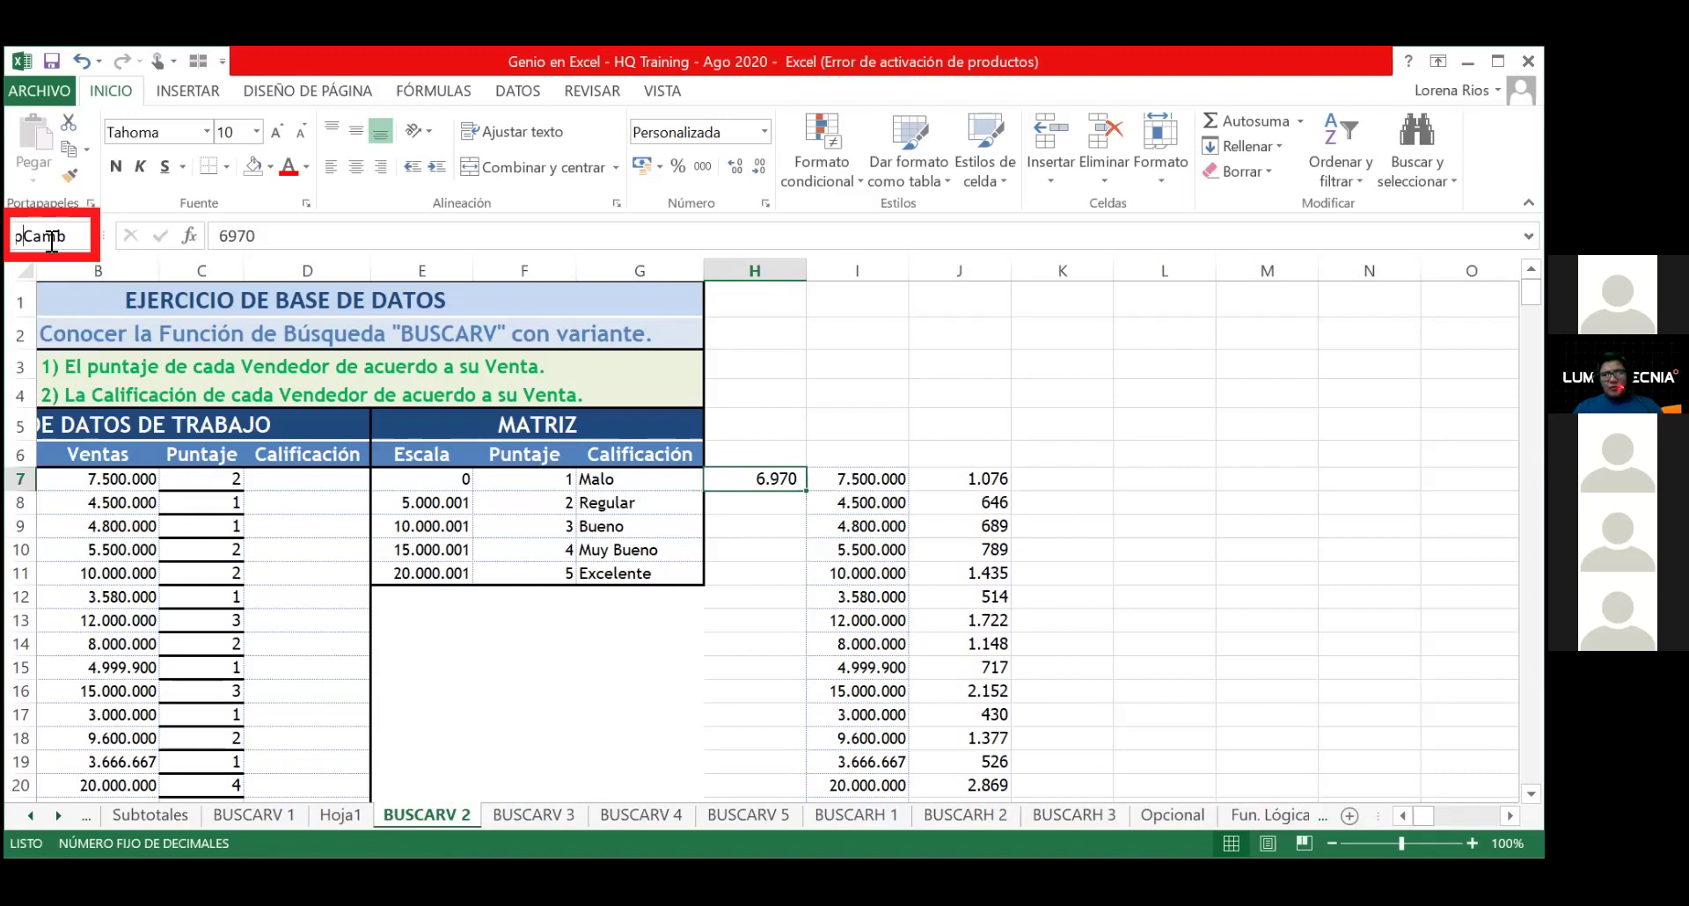
text(o)
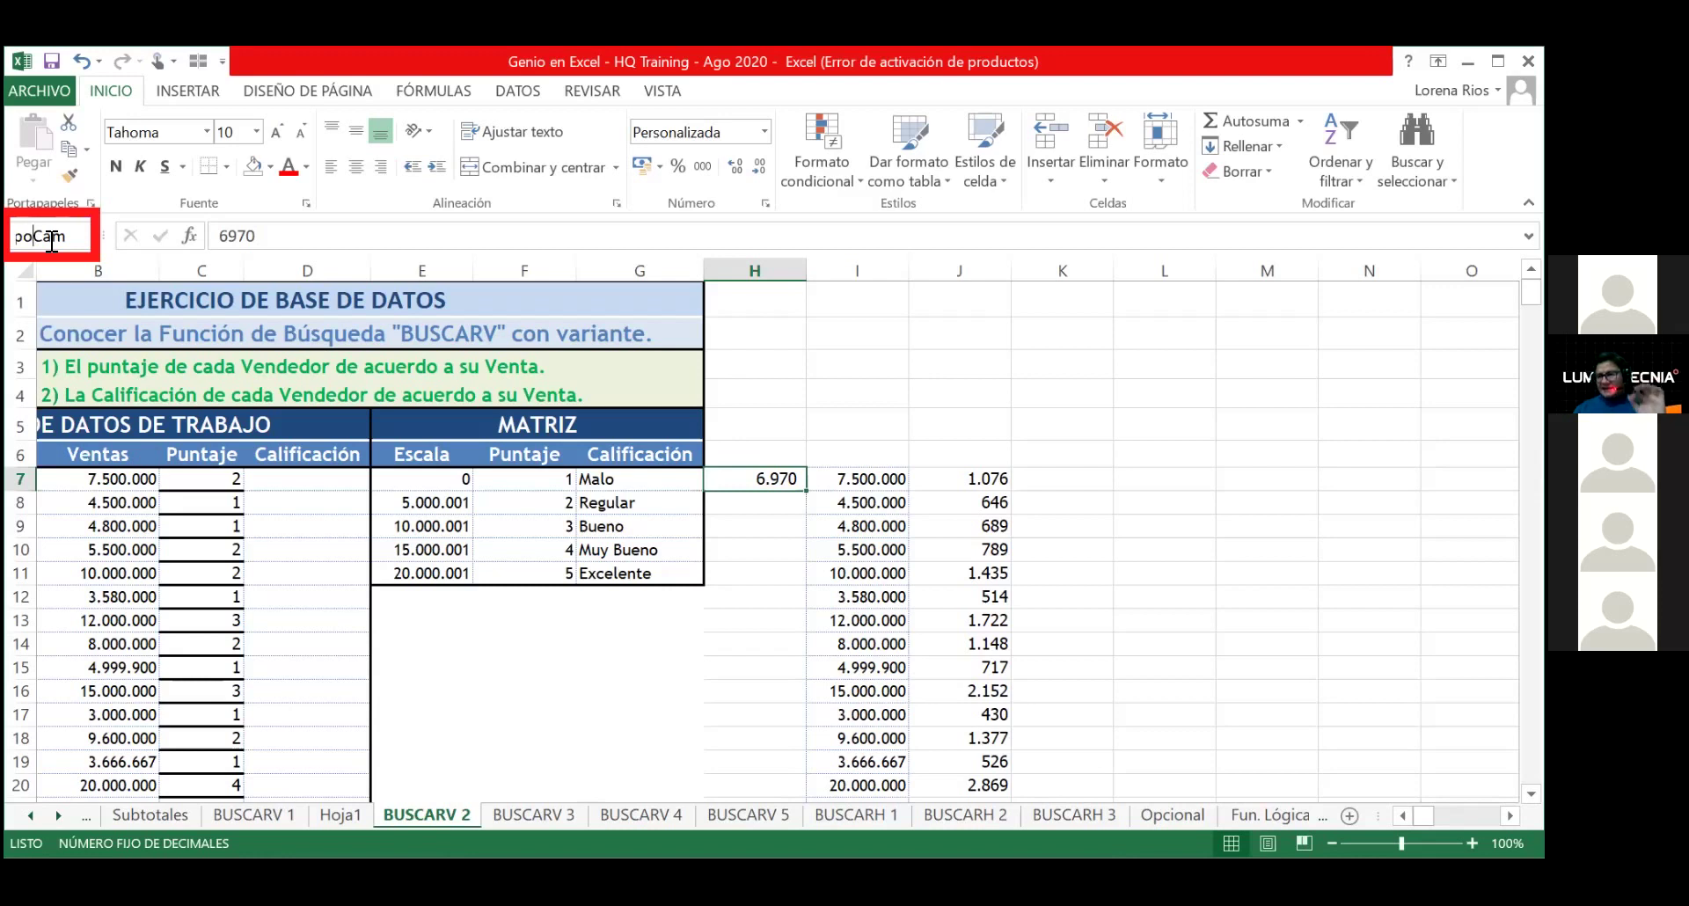
key(Return)
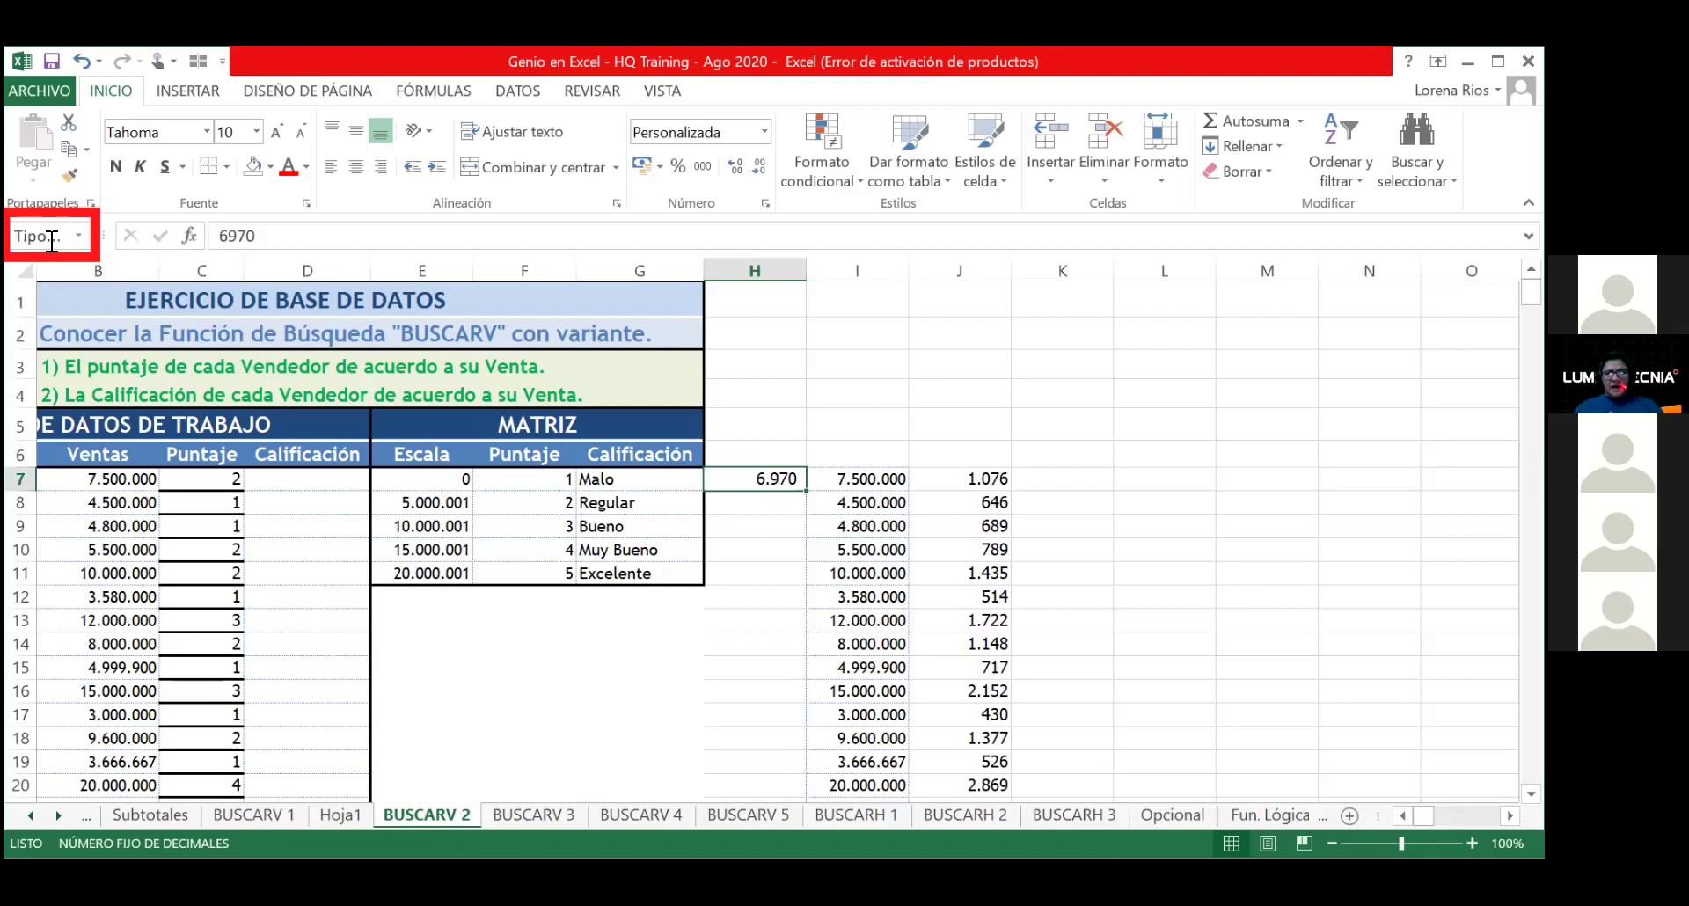
key(Return)
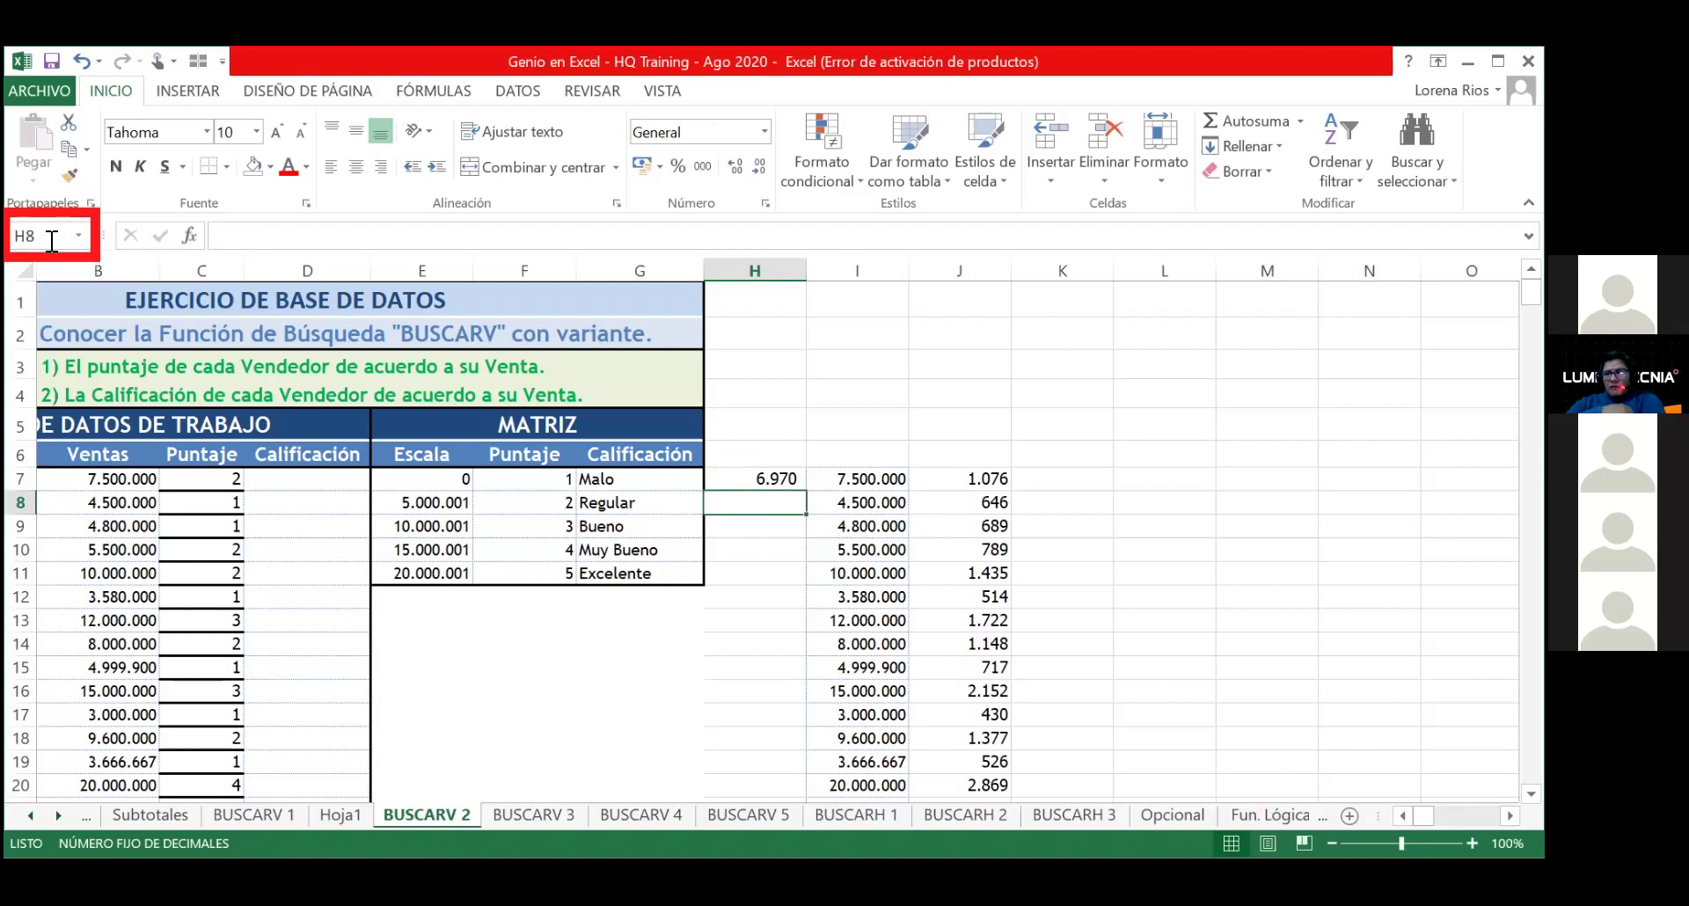
click(743, 479)
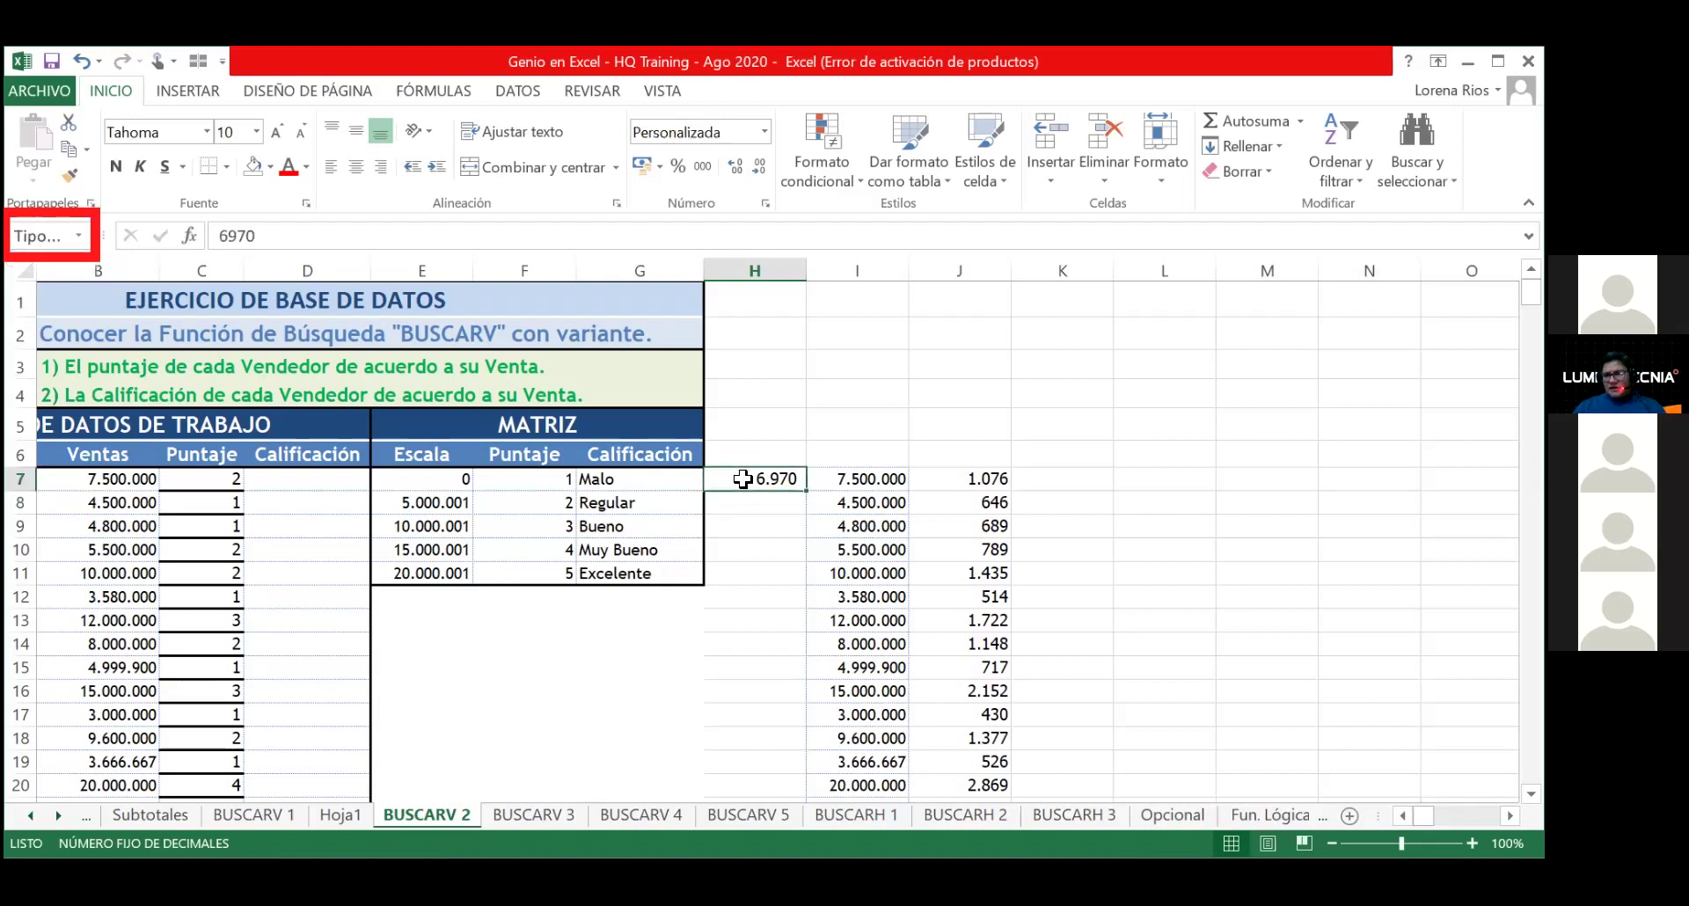
Step: Pick TipoCambio from the Name Box list to confirm it jumps to H7
click(800, 578)
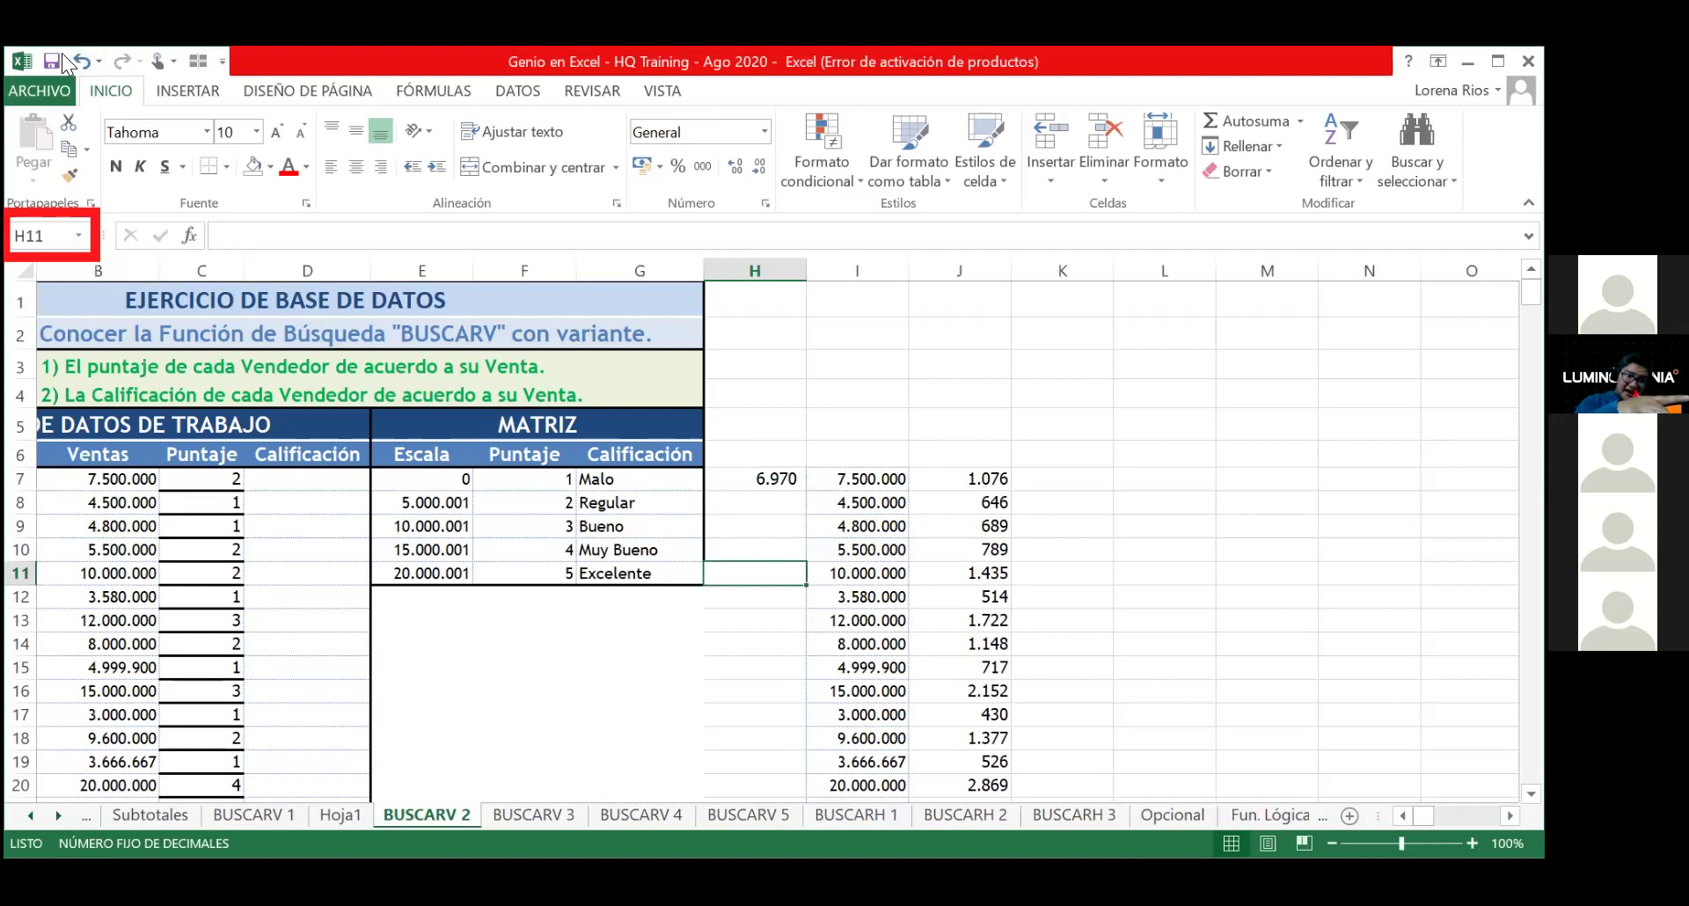
click(793, 479)
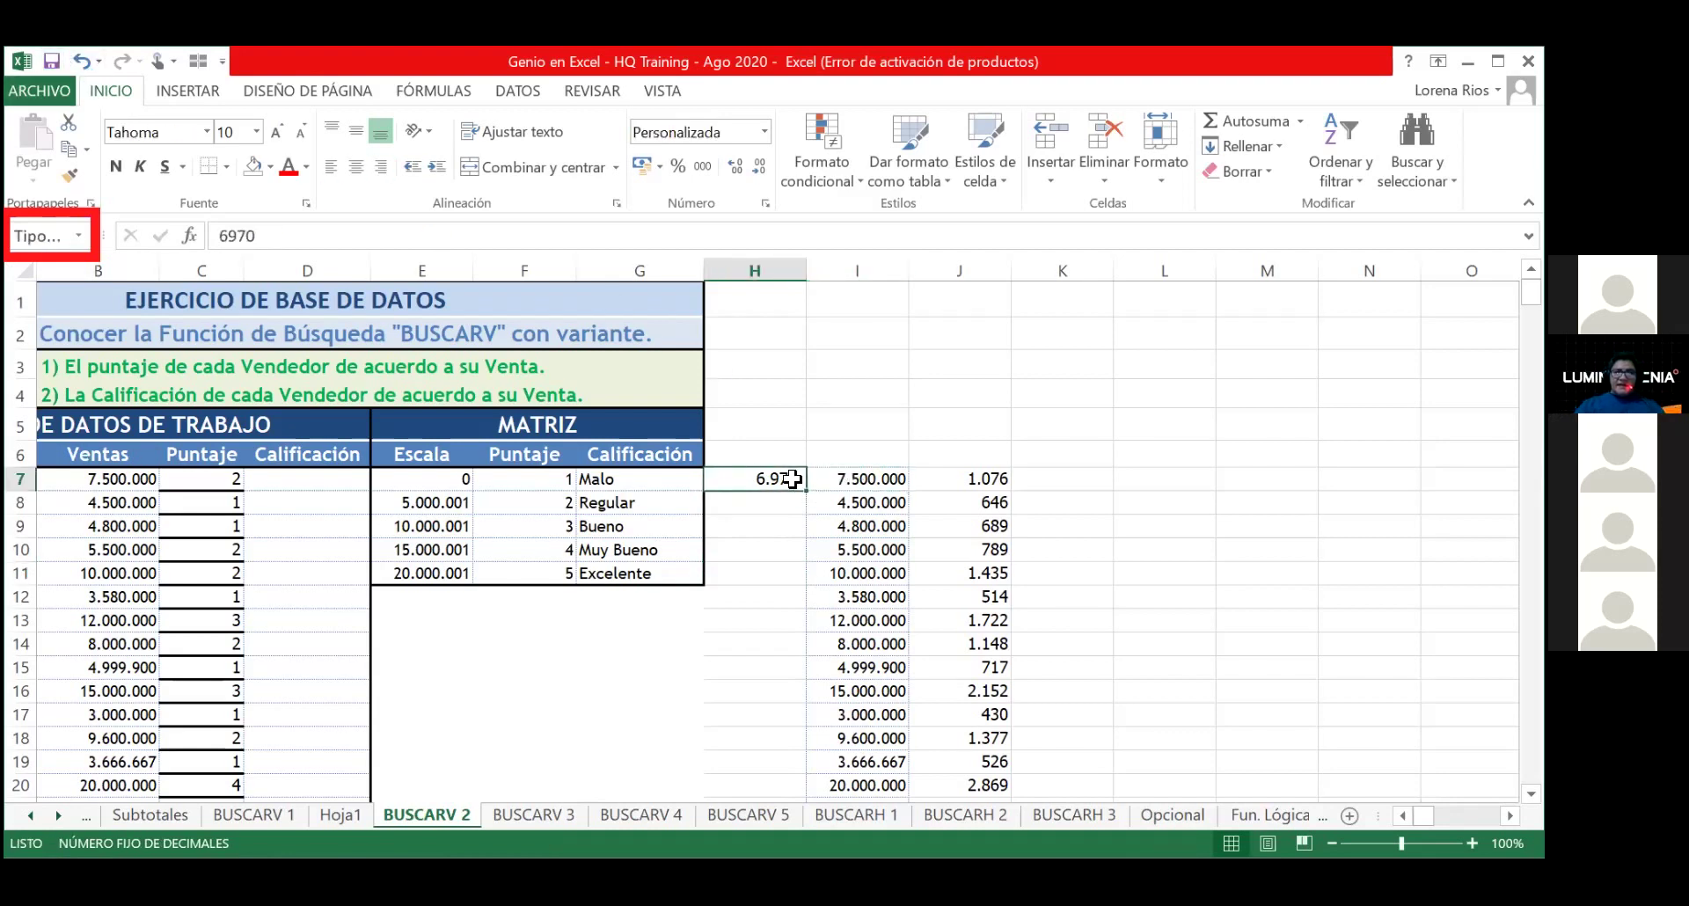
click(74, 236)
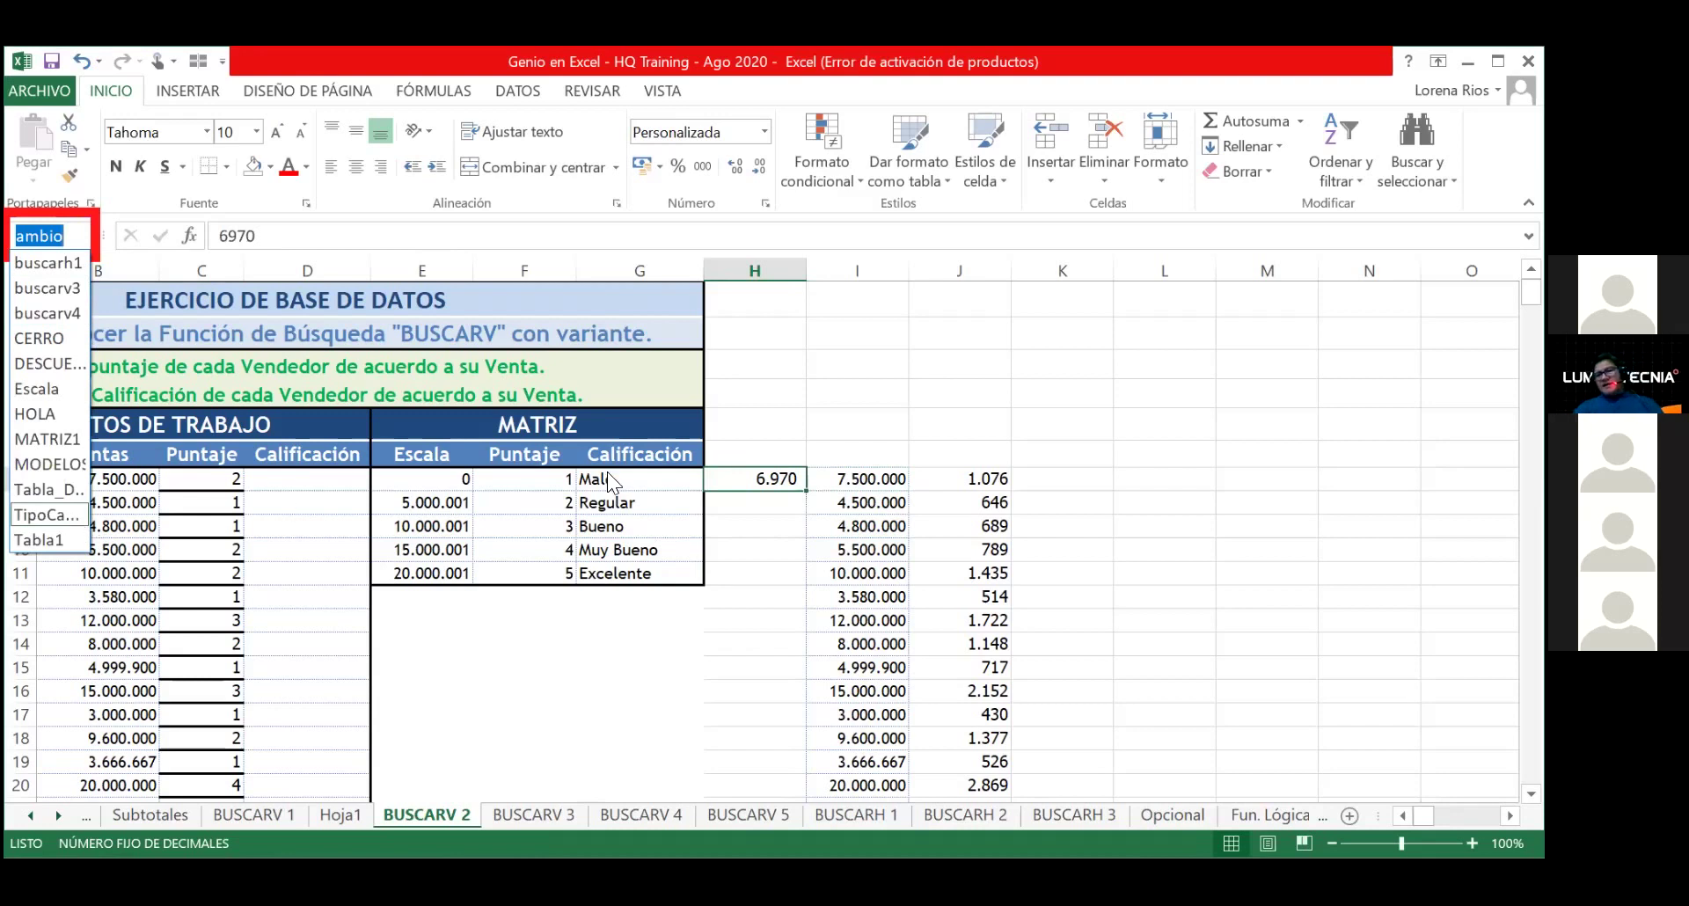
click(913, 472)
click(857, 502)
click(79, 237)
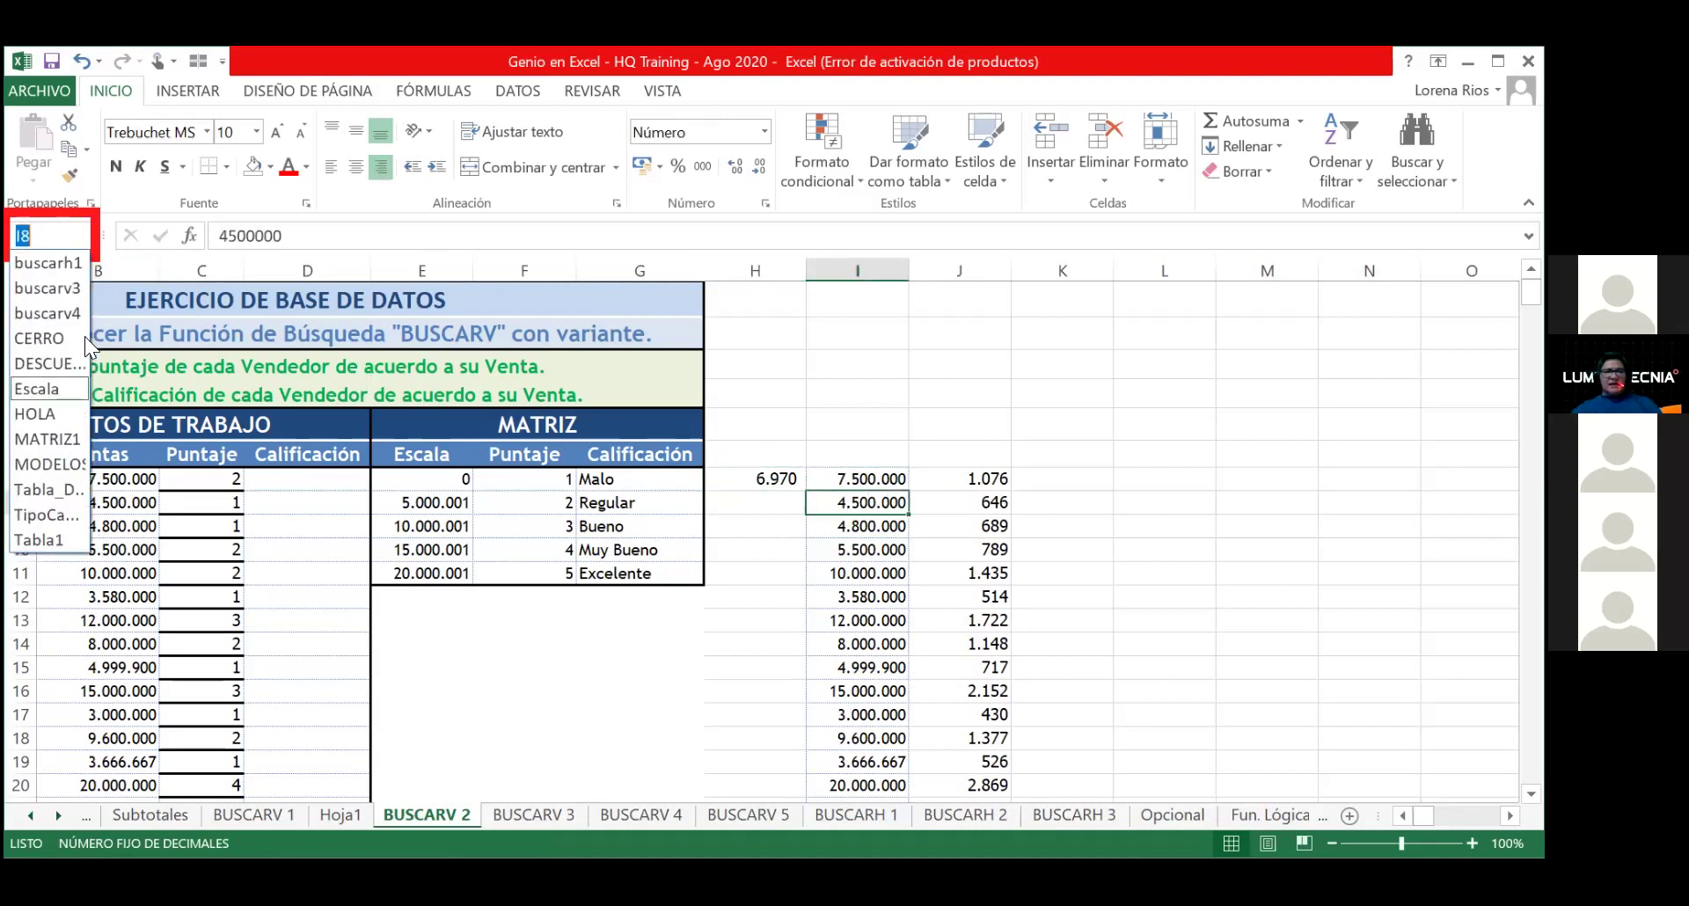
click(49, 516)
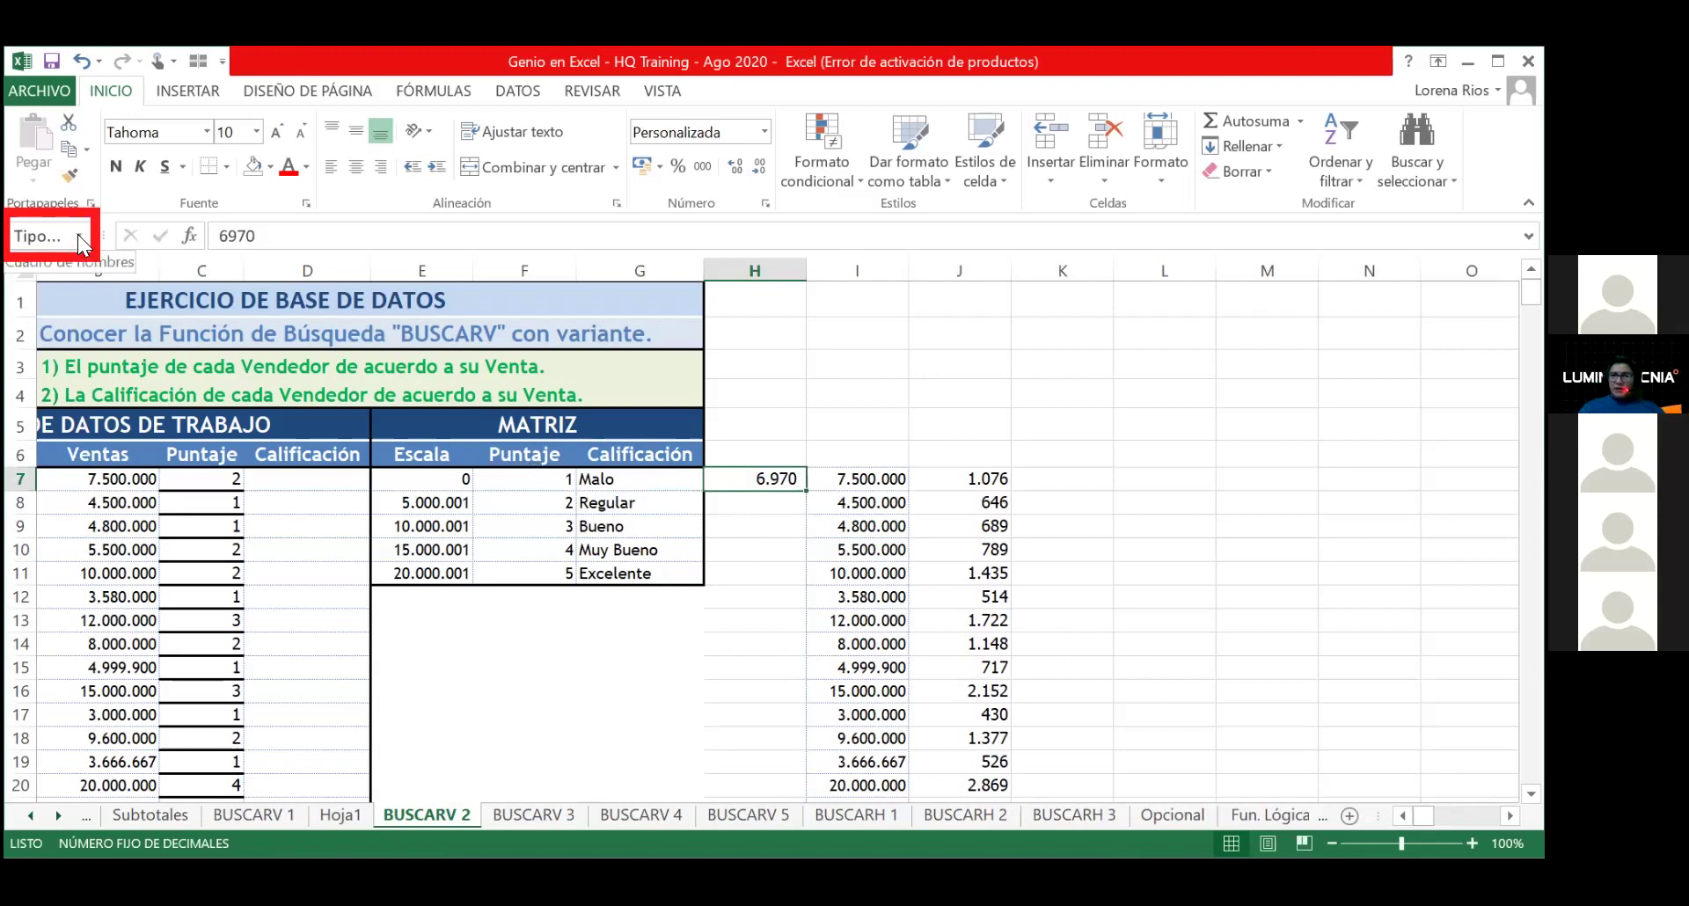
Step: Bring up the right-click context menu for cell H7
click(786, 476)
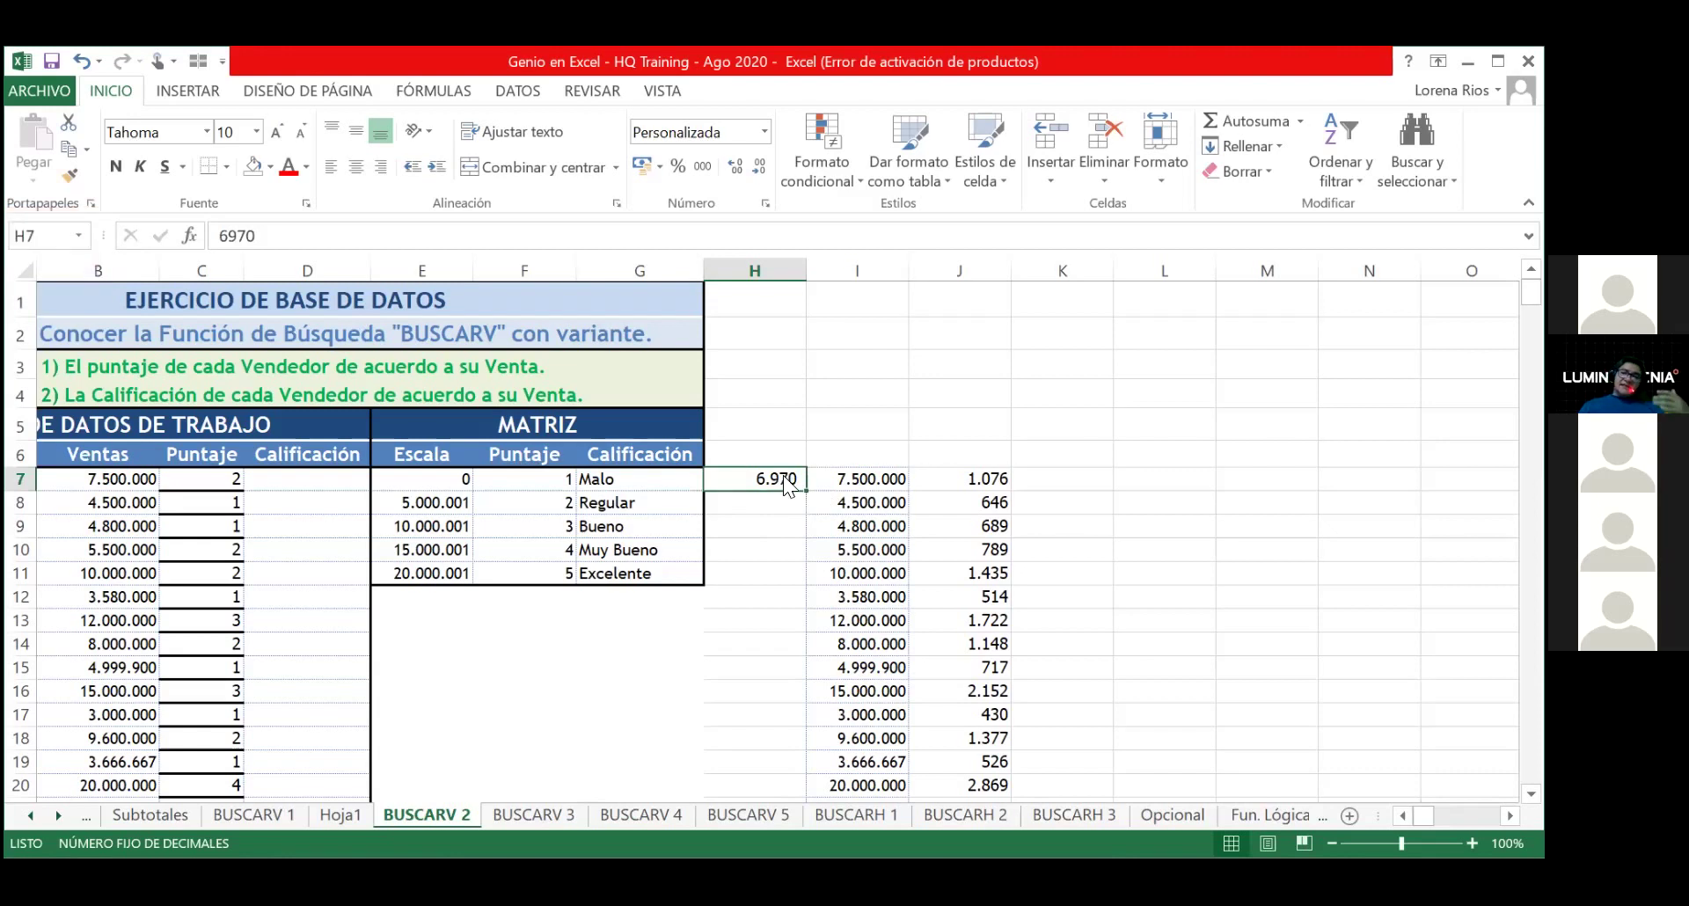
right_click(784, 477)
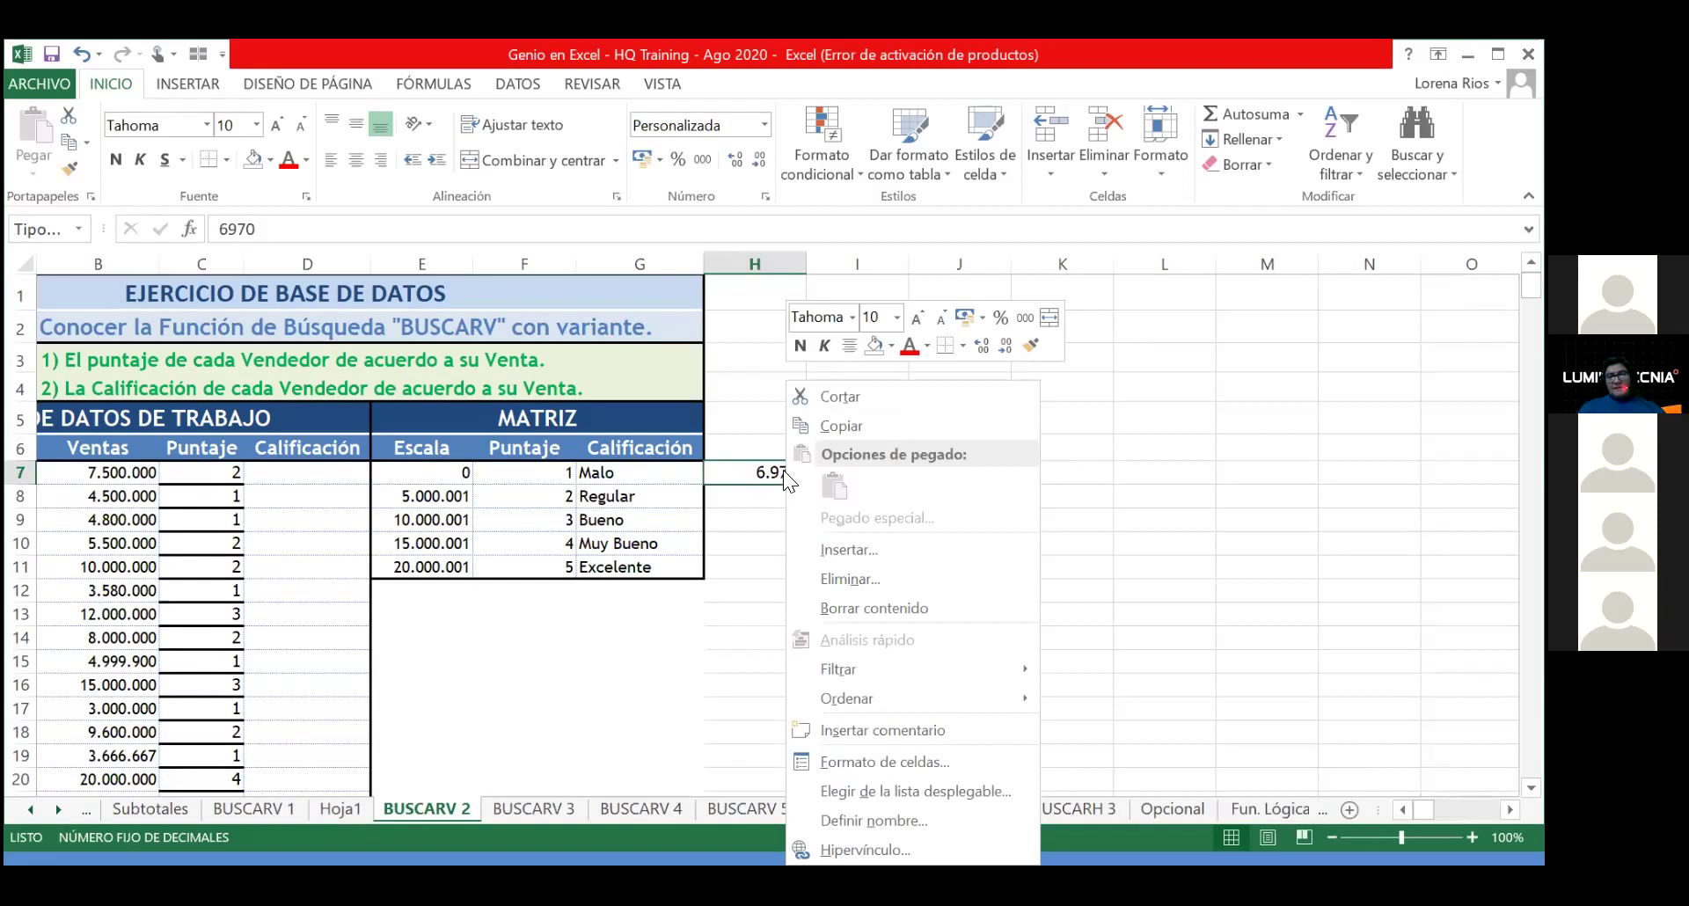
click(540, 83)
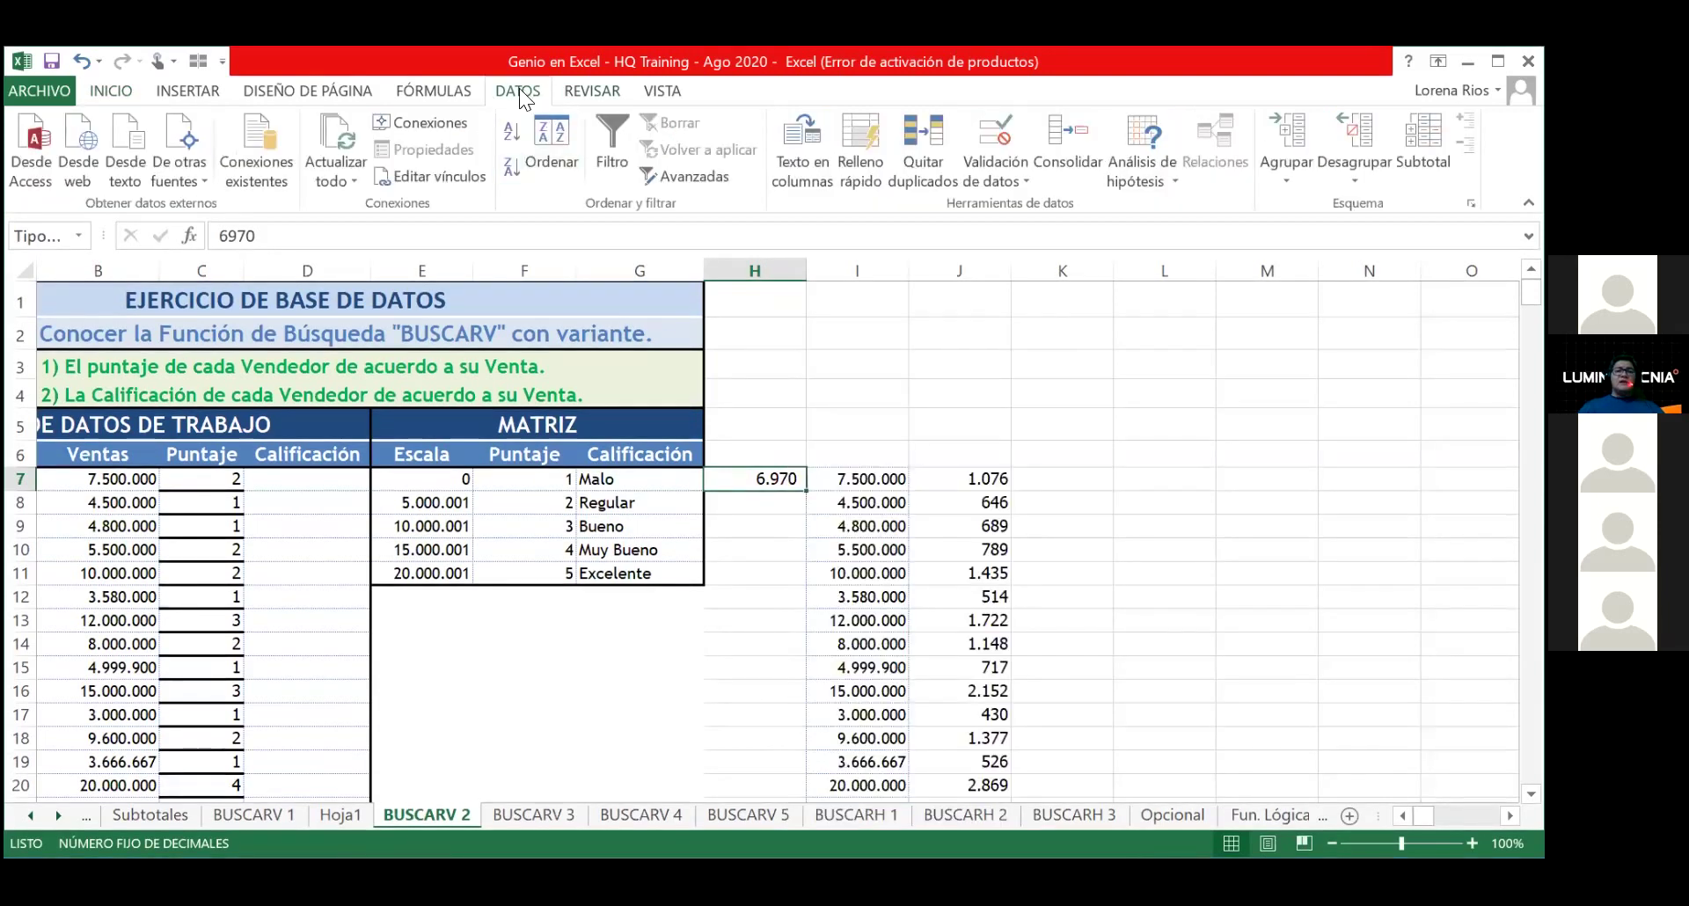
Step: Check in the Name Manager that TipoCambio refers to 'BUSCARV 2'!$H$7
click(452, 95)
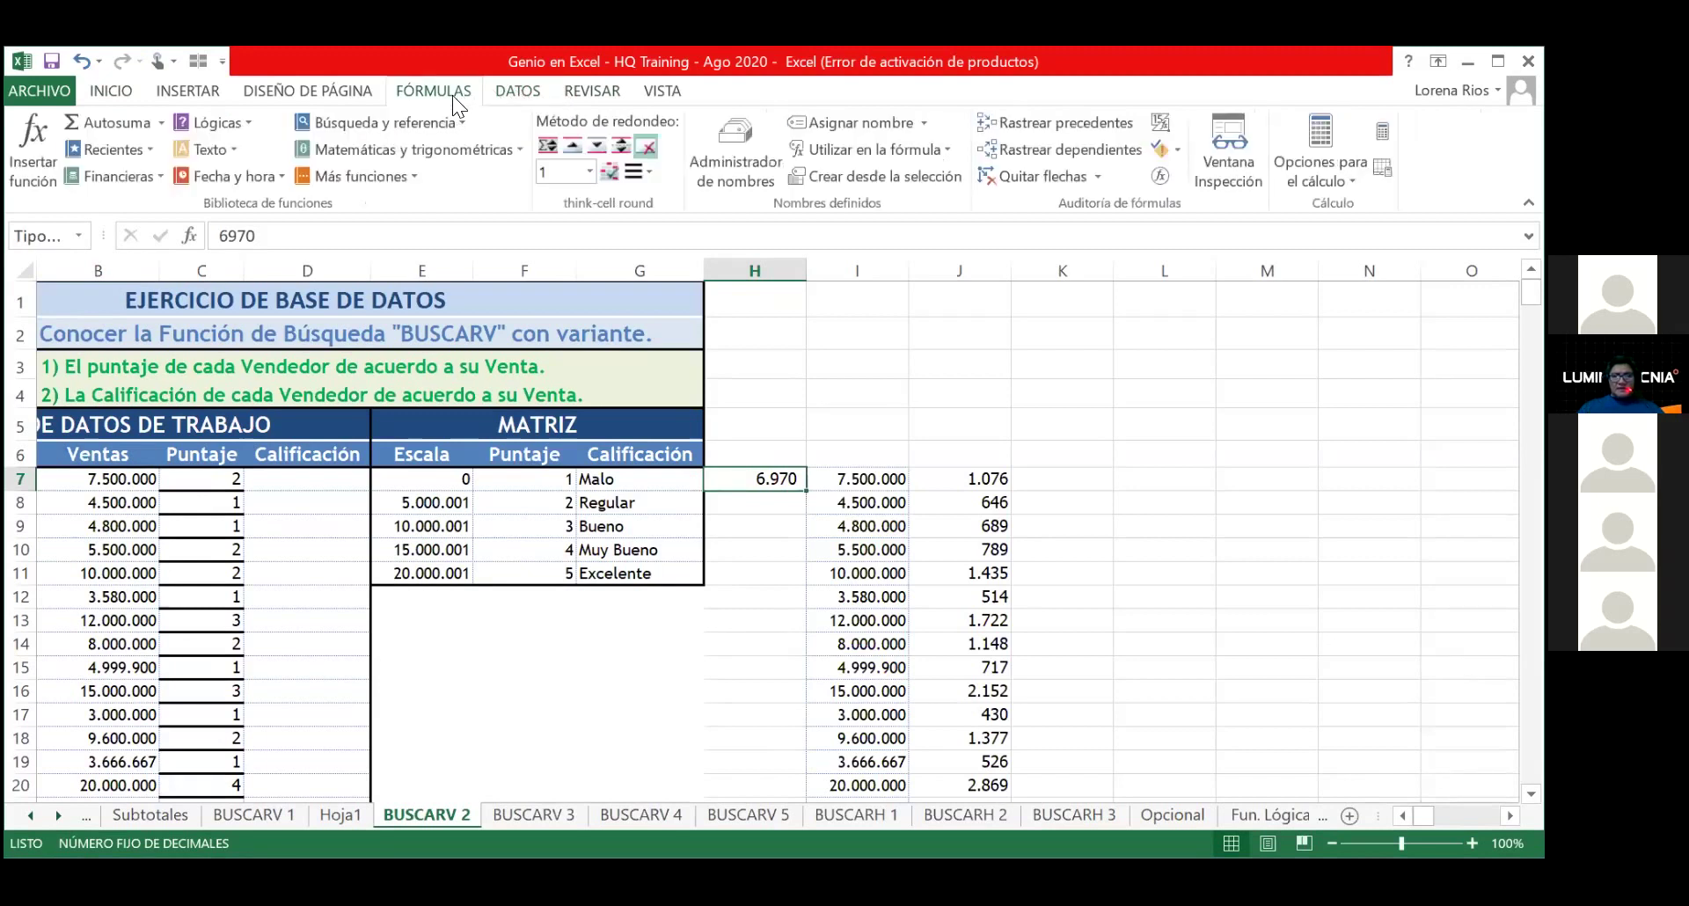
click(730, 145)
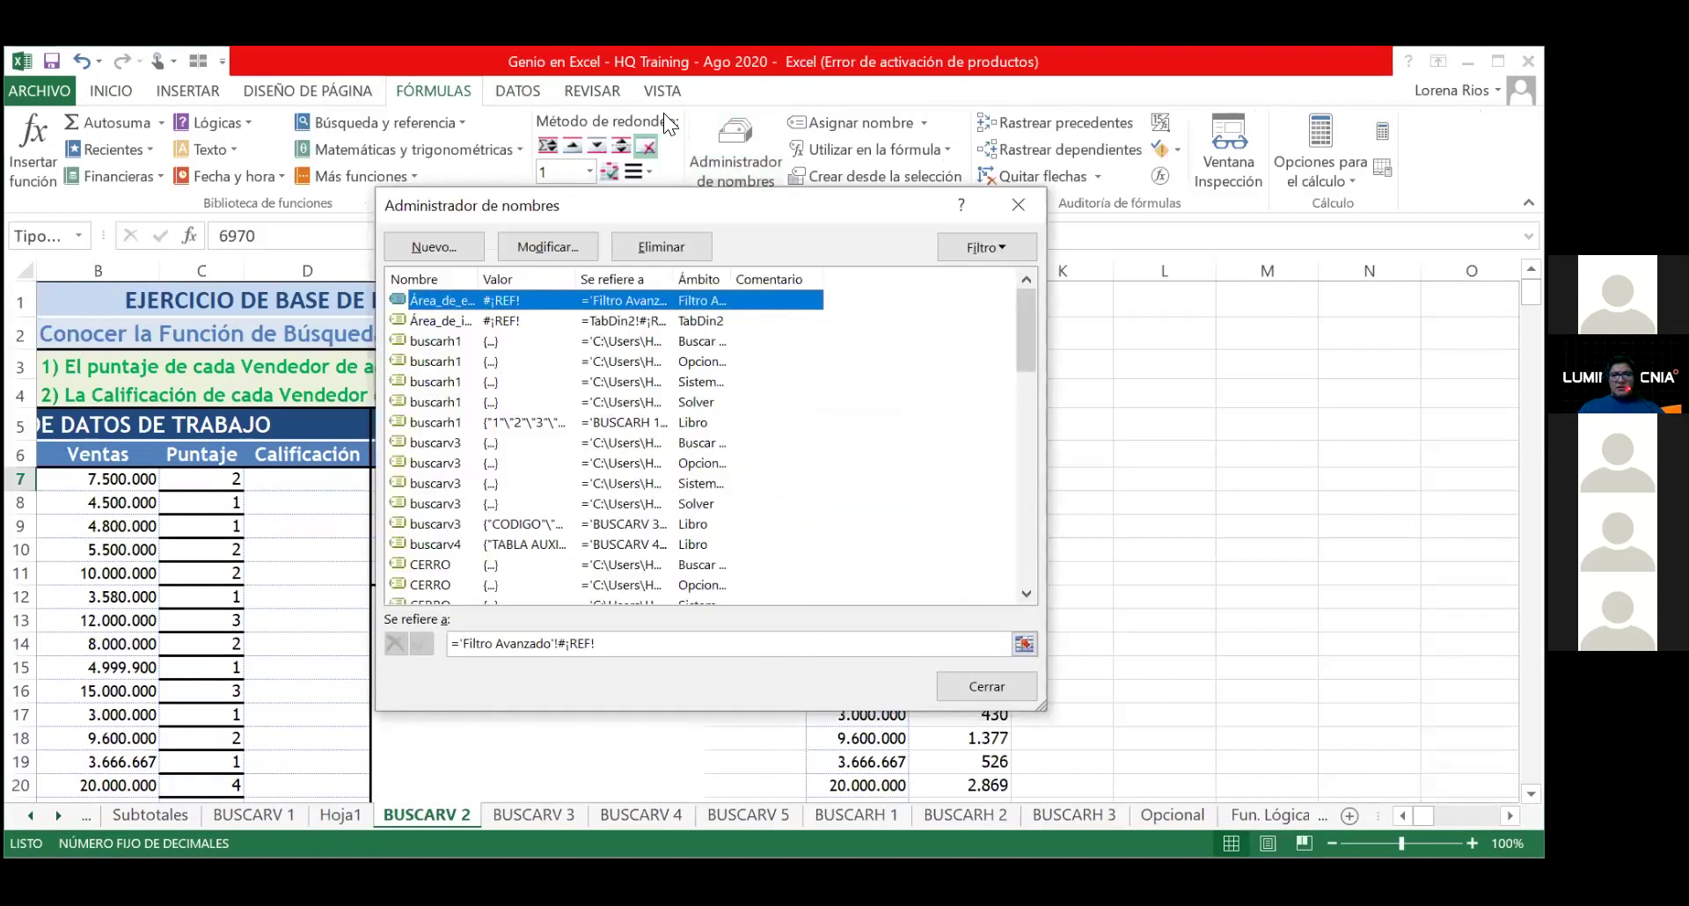
drag(1023, 336, 1031, 550)
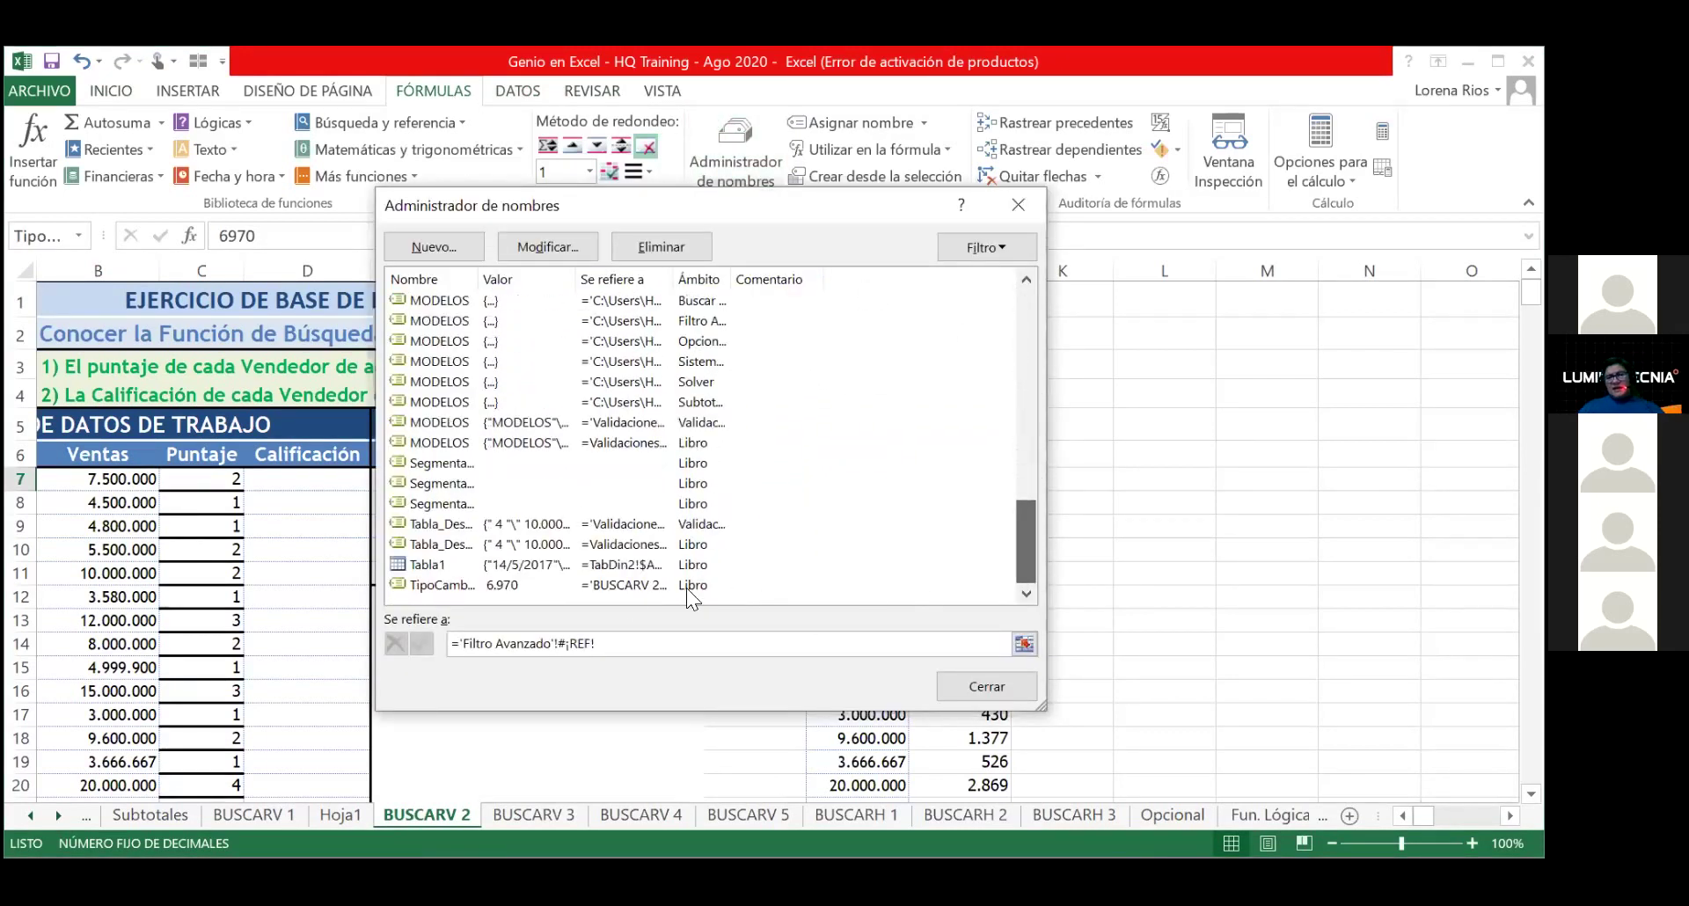
click(593, 584)
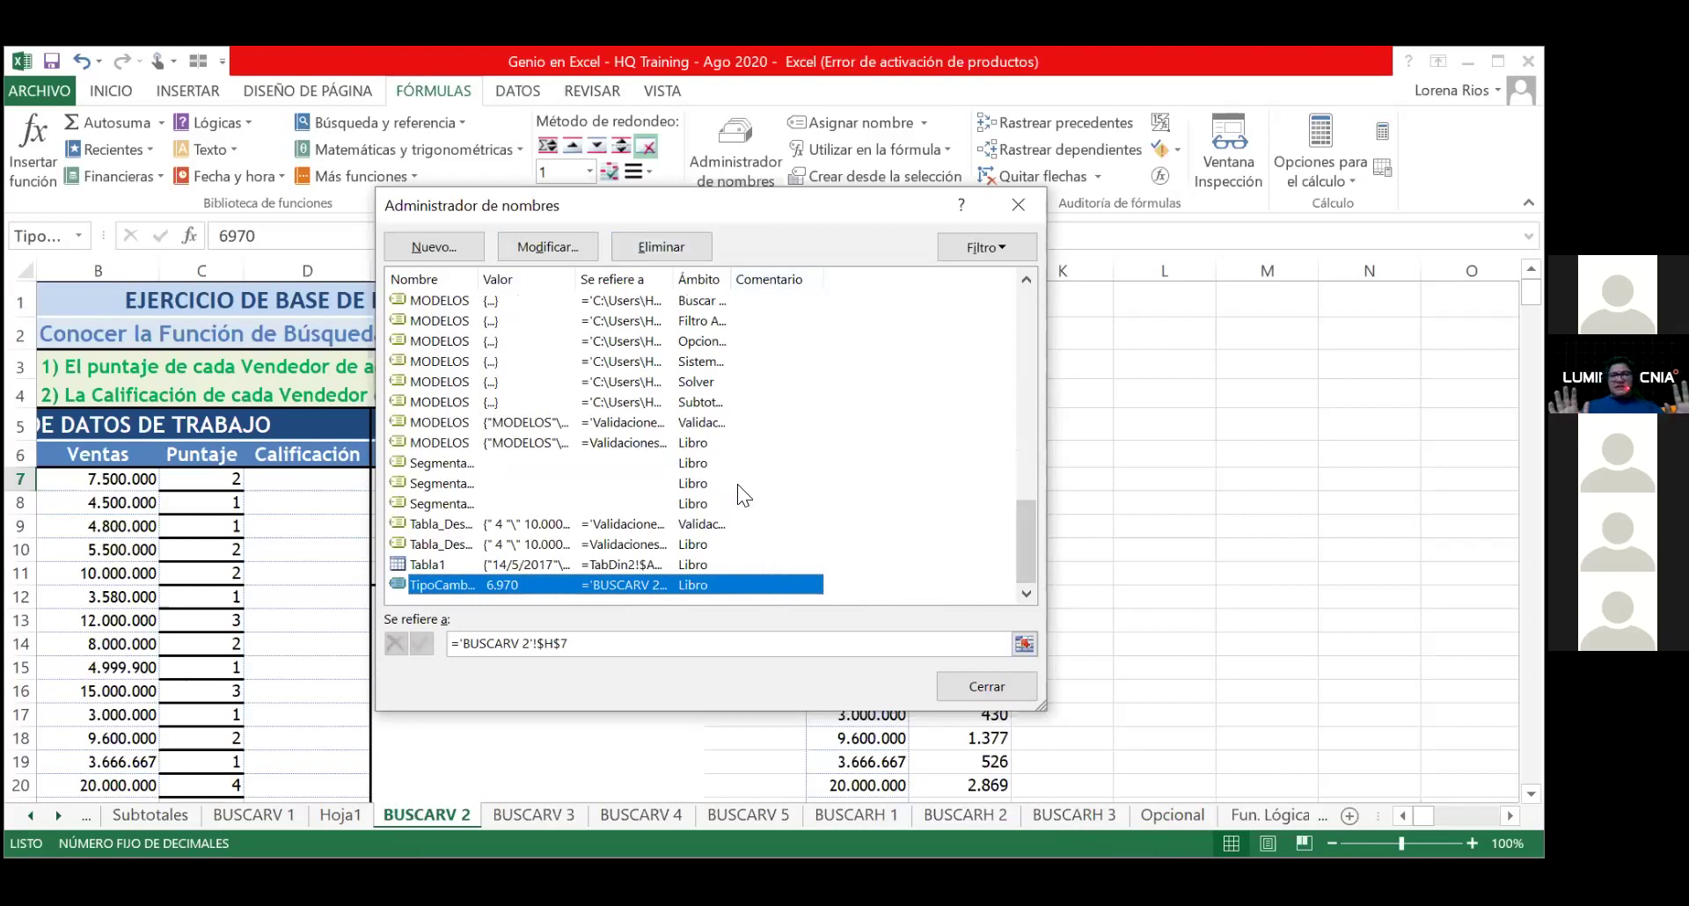
click(977, 688)
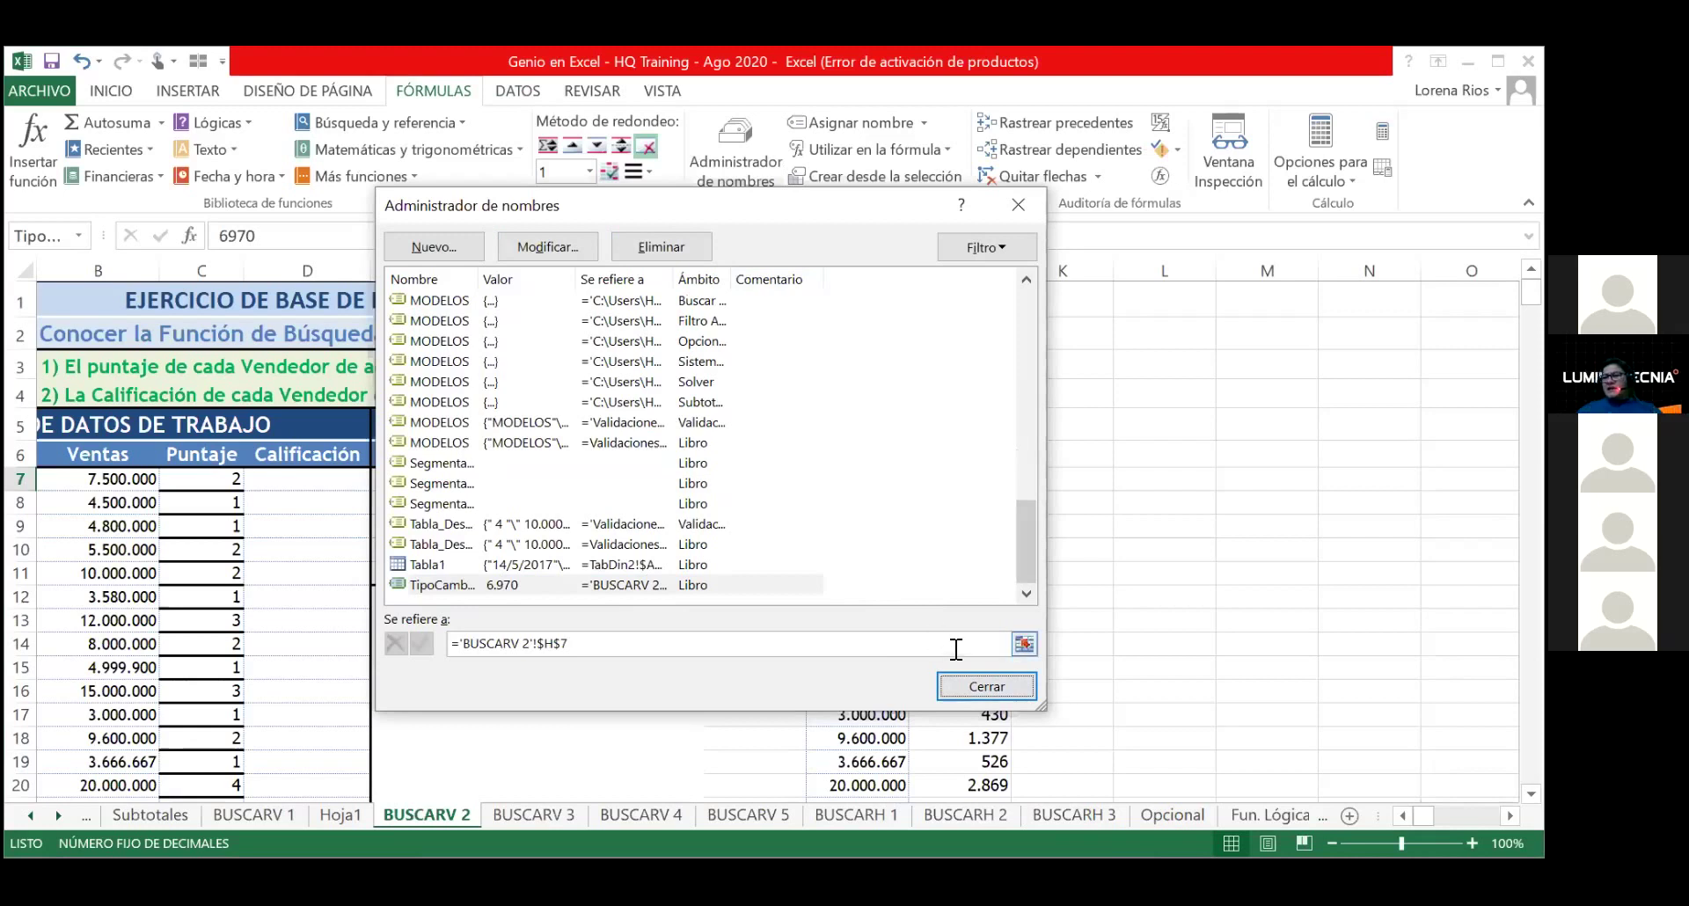
Step: Close the Name Manager and select the MATRIZ range E7:G11
click(987, 686)
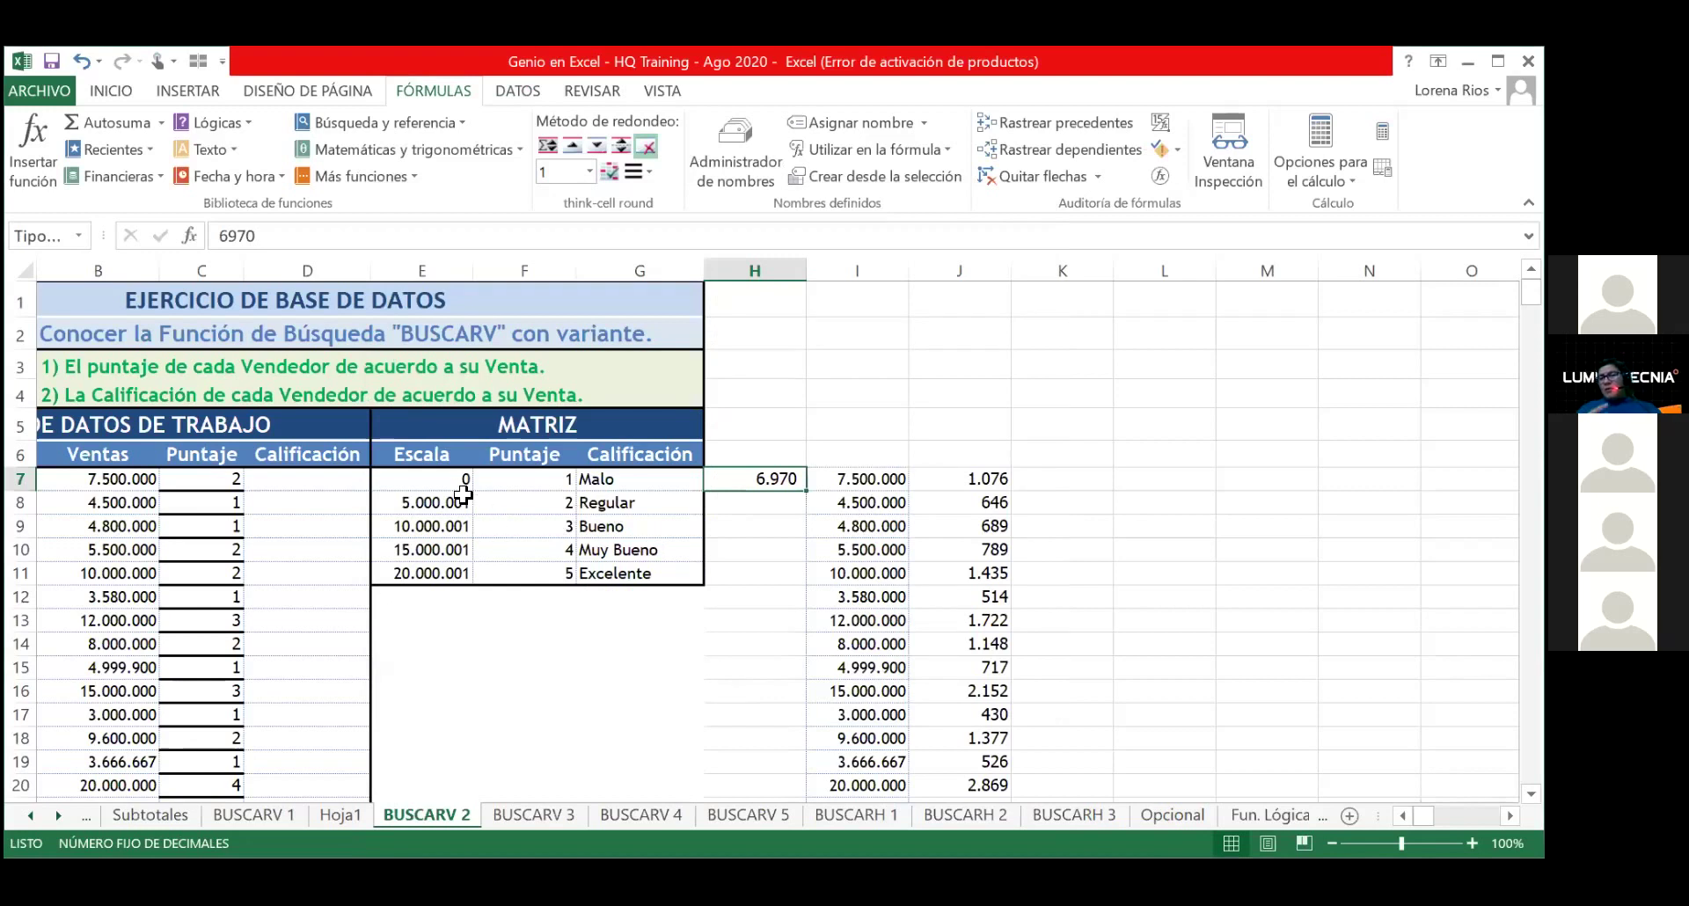
drag(464, 483, 682, 598)
drag(437, 480, 669, 574)
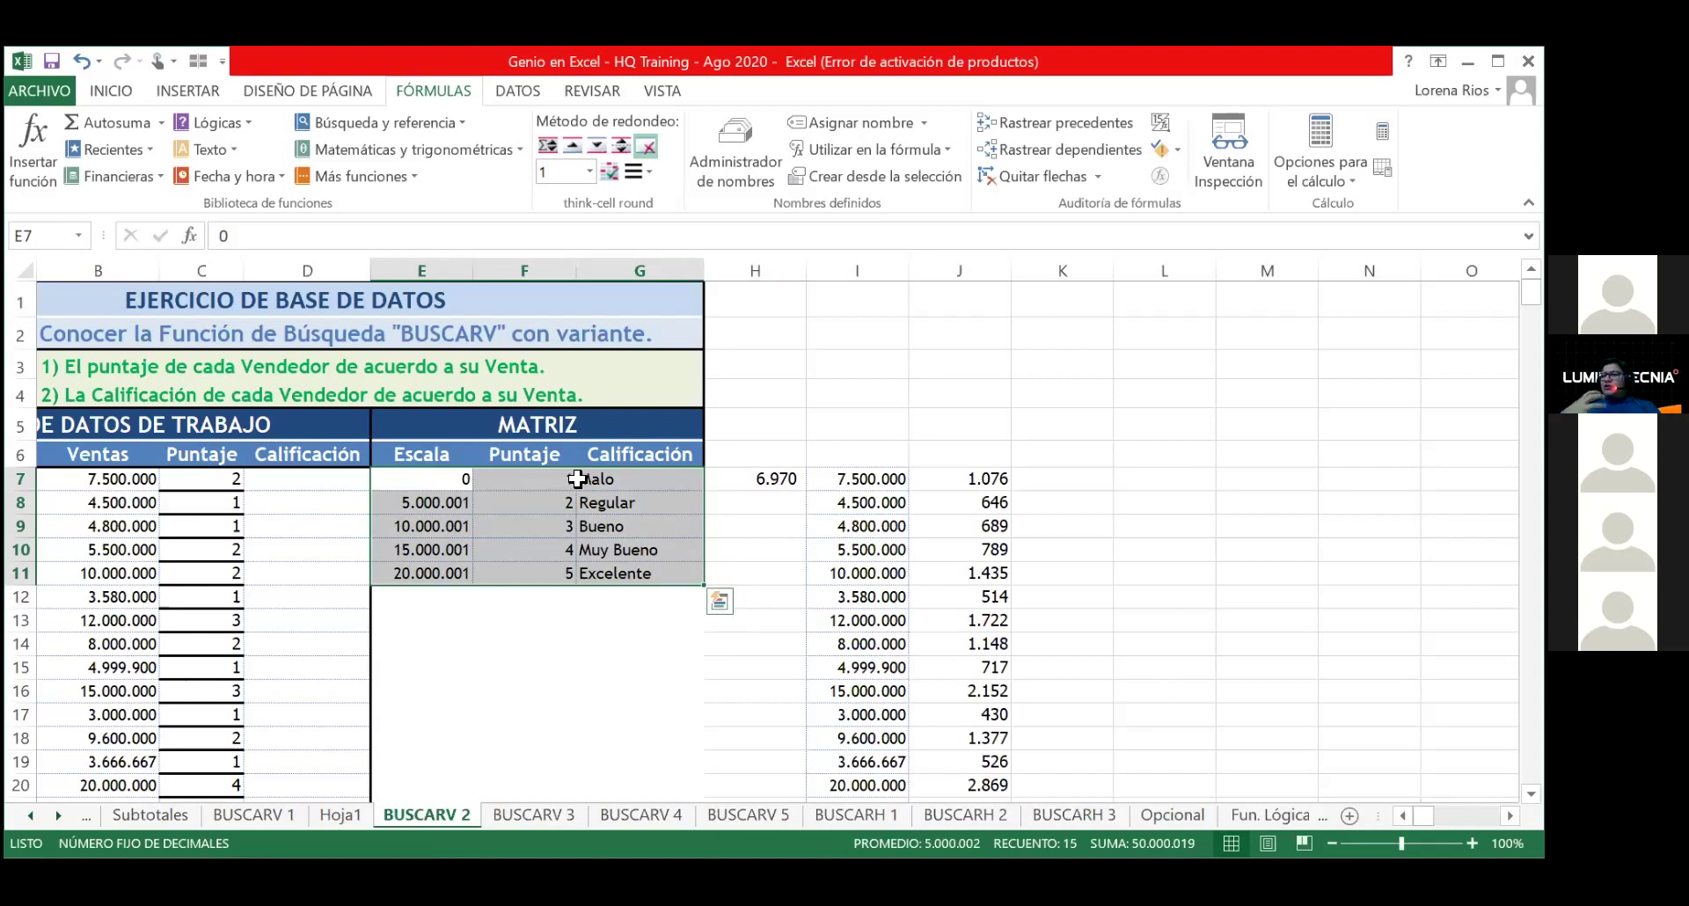
Step: Start a BUSCARV formula in K7 with C7 as lookup value, then cancel it
click(1054, 482)
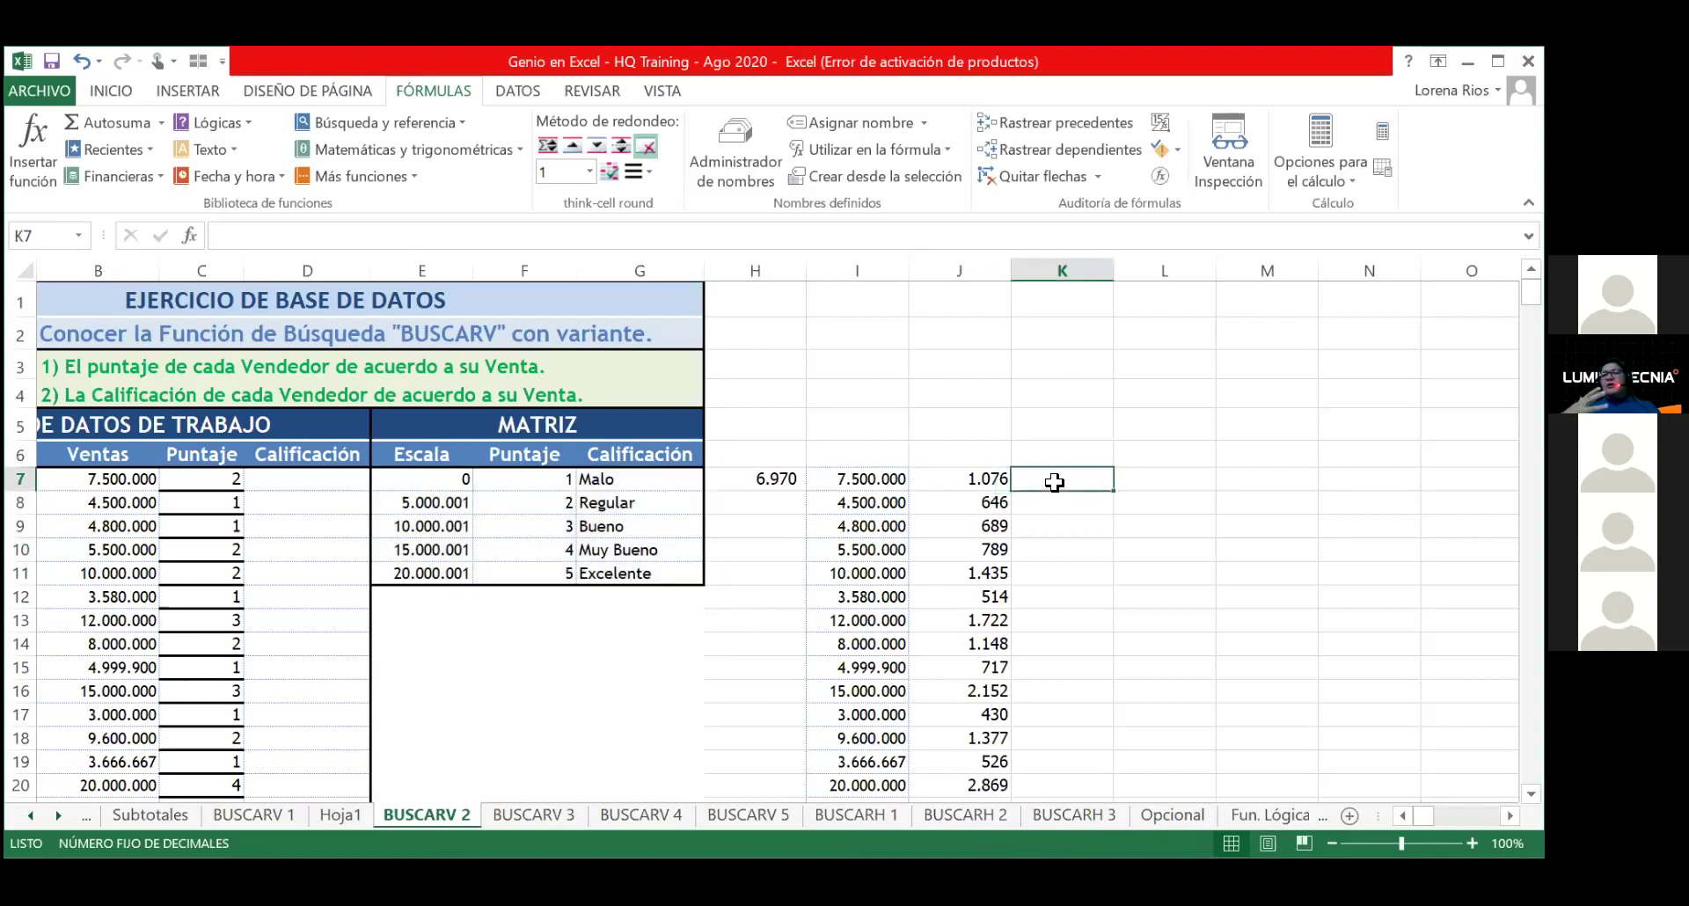
text(=)
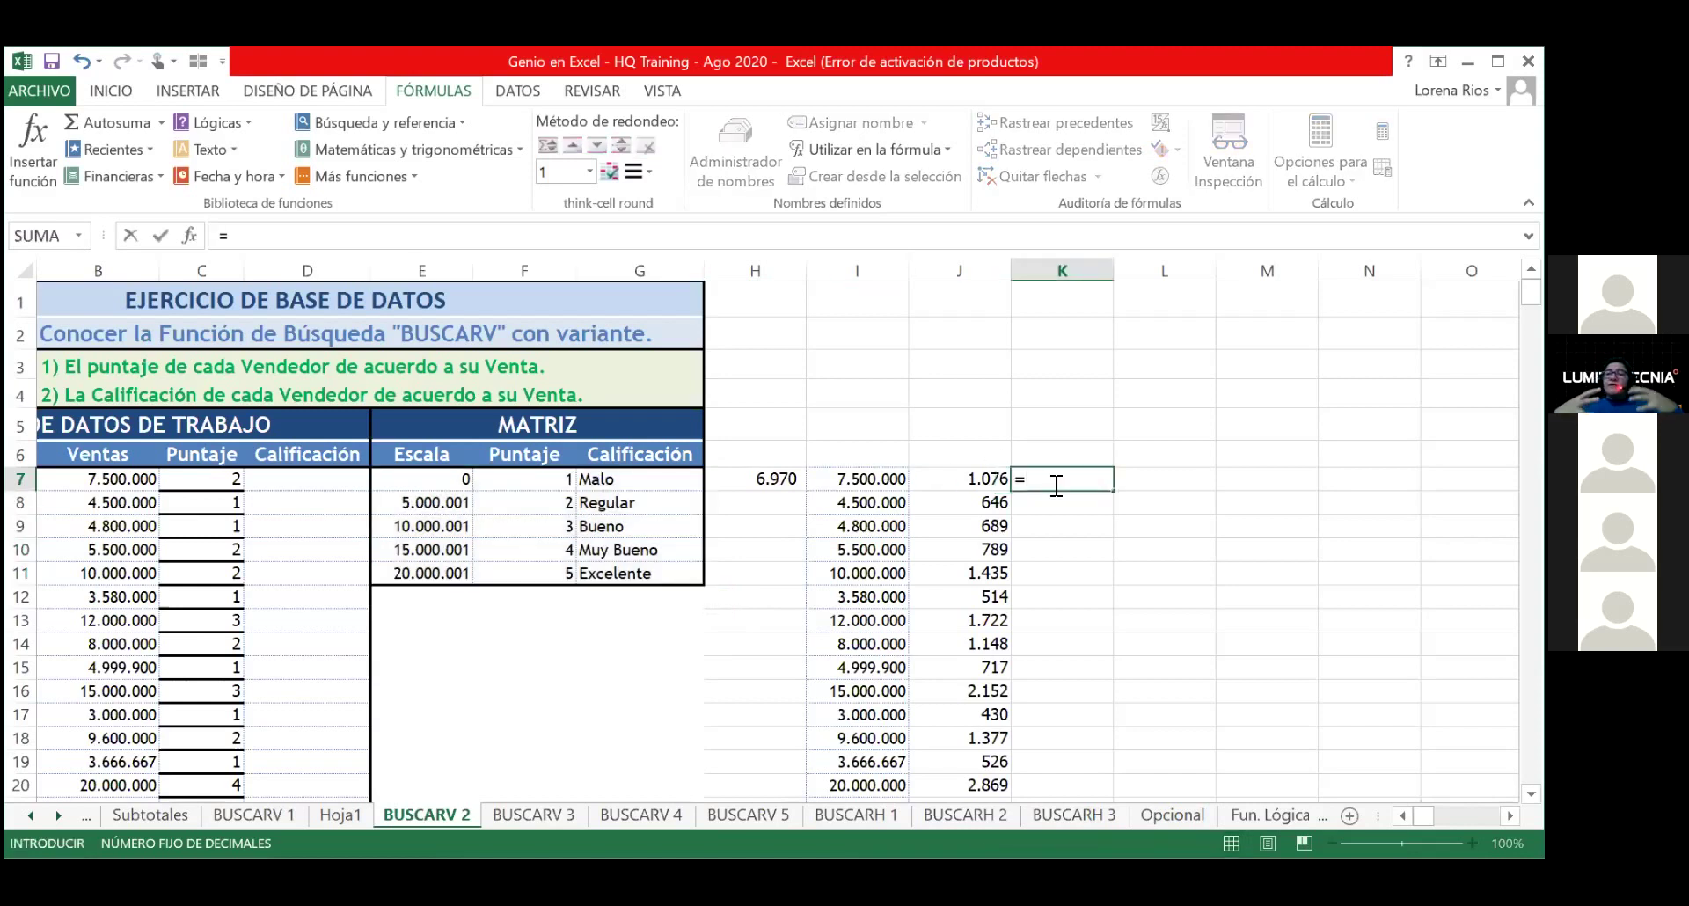
text(bus)
click(1096, 566)
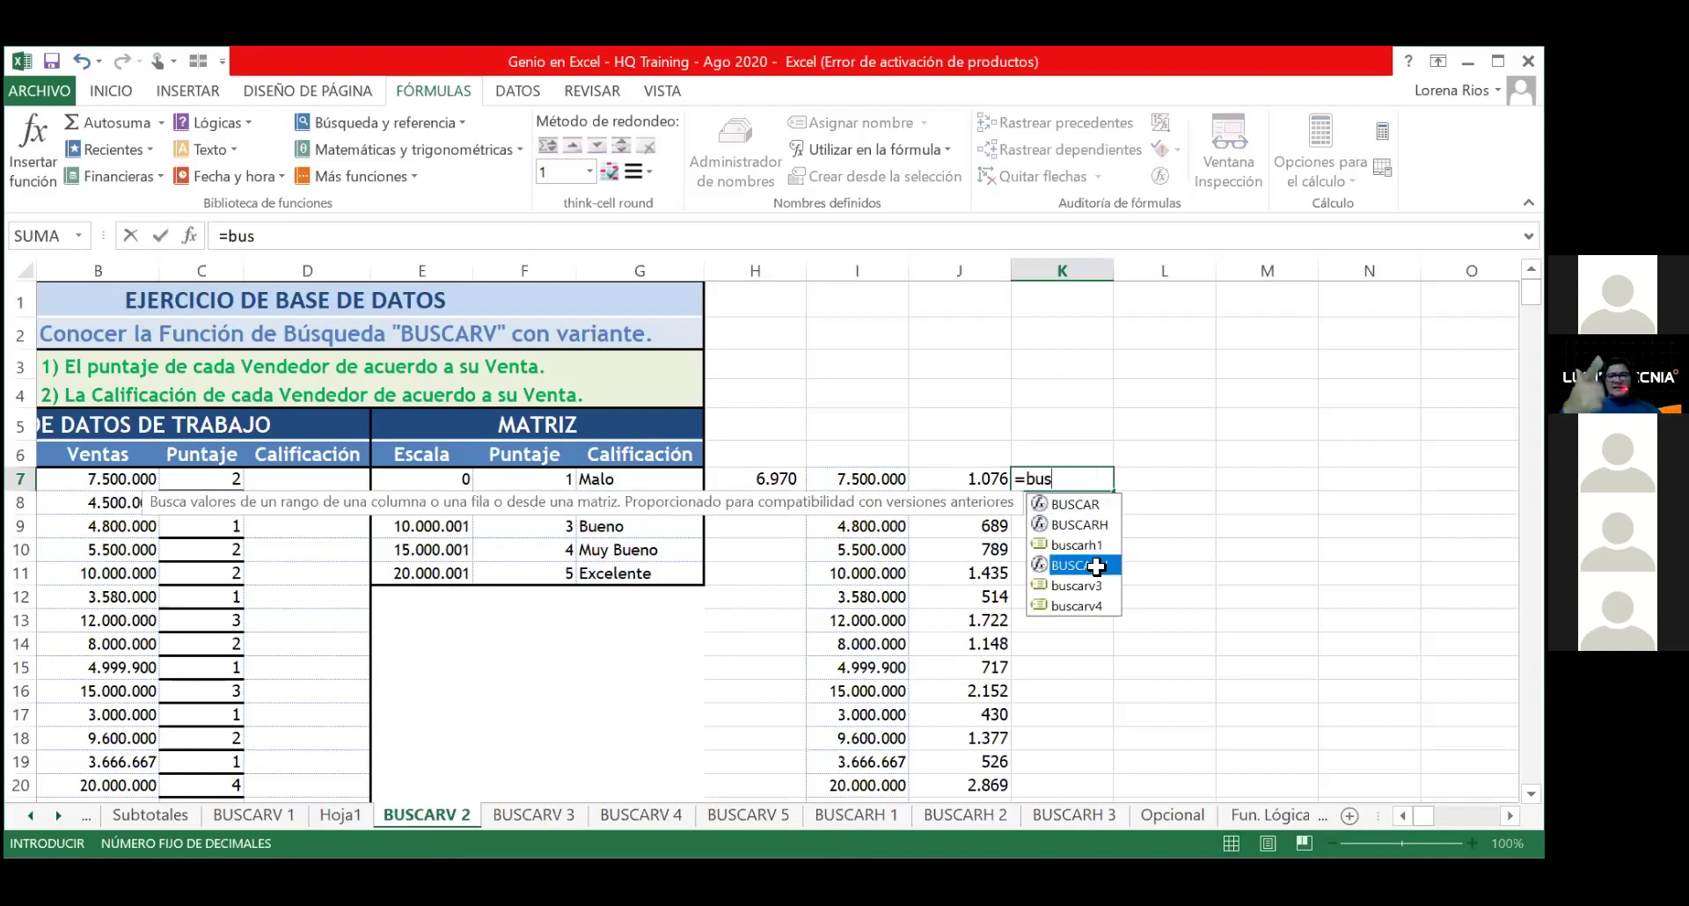
double_click(1096, 566)
click(232, 478)
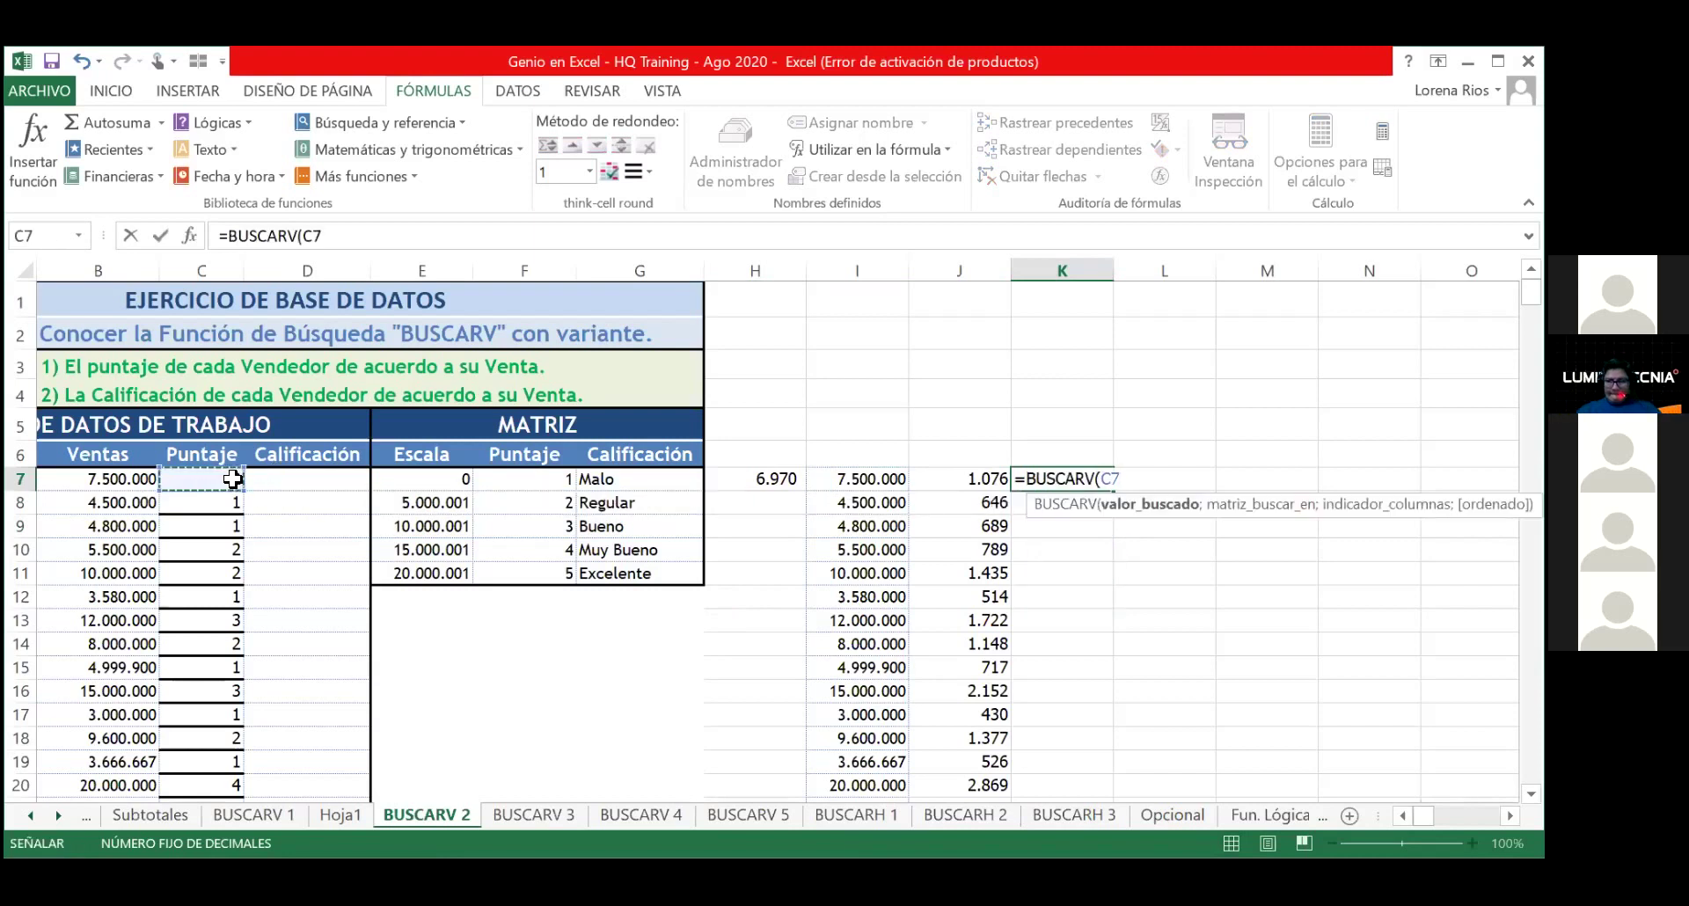
text(;ce)
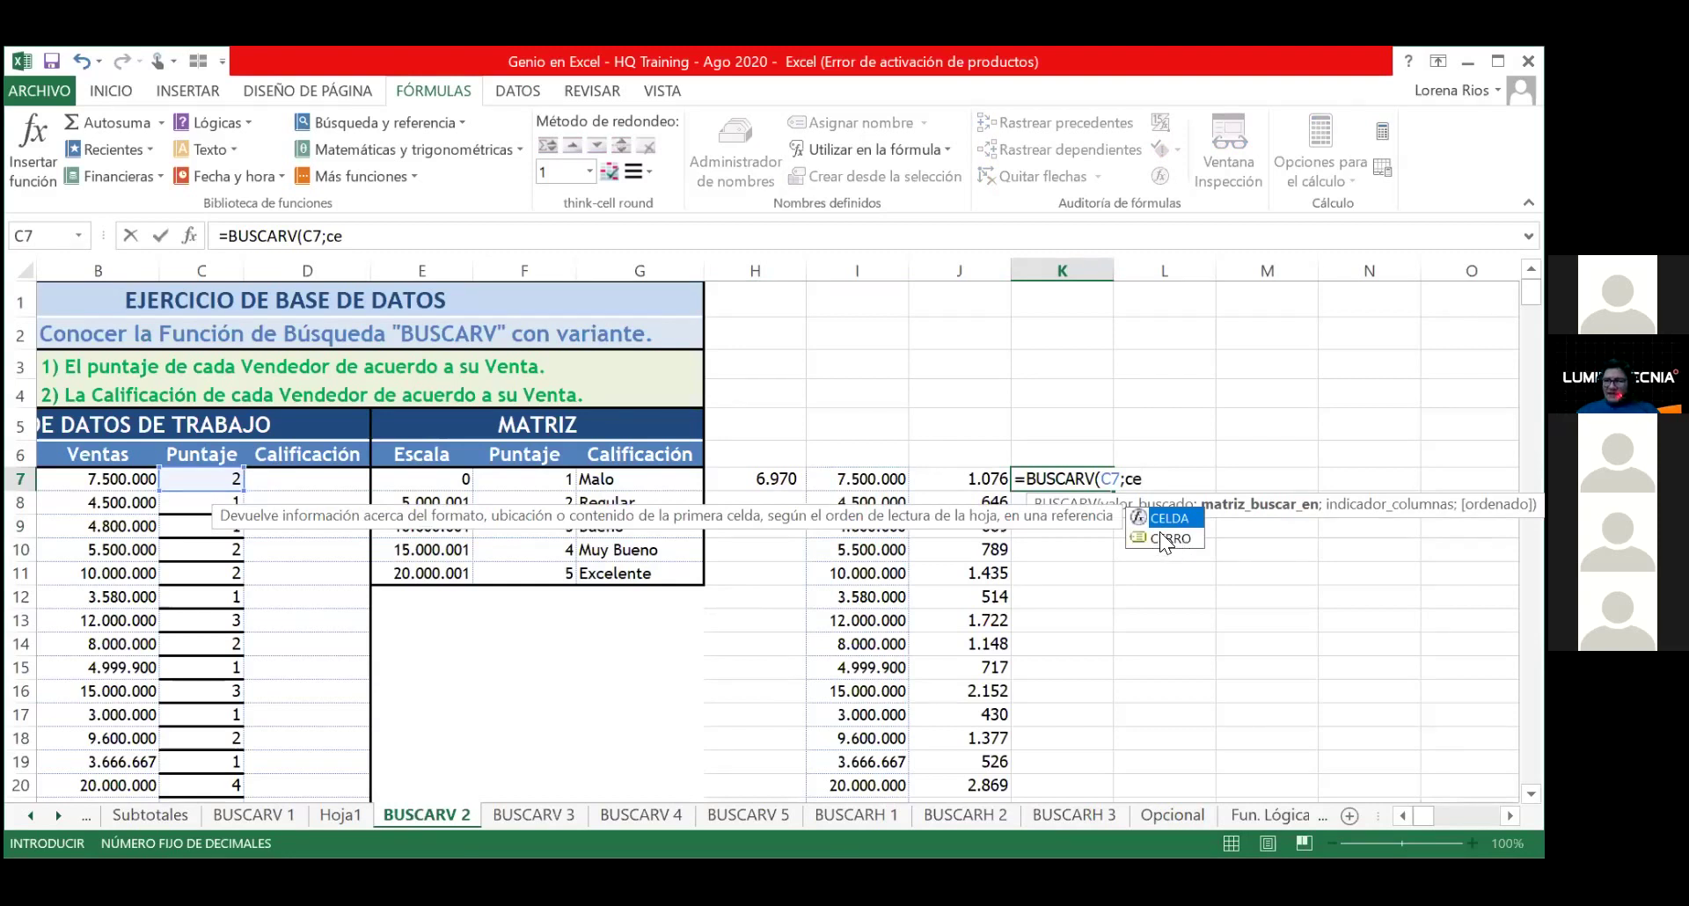
key(Escape)
key(Escape)
key(Down)
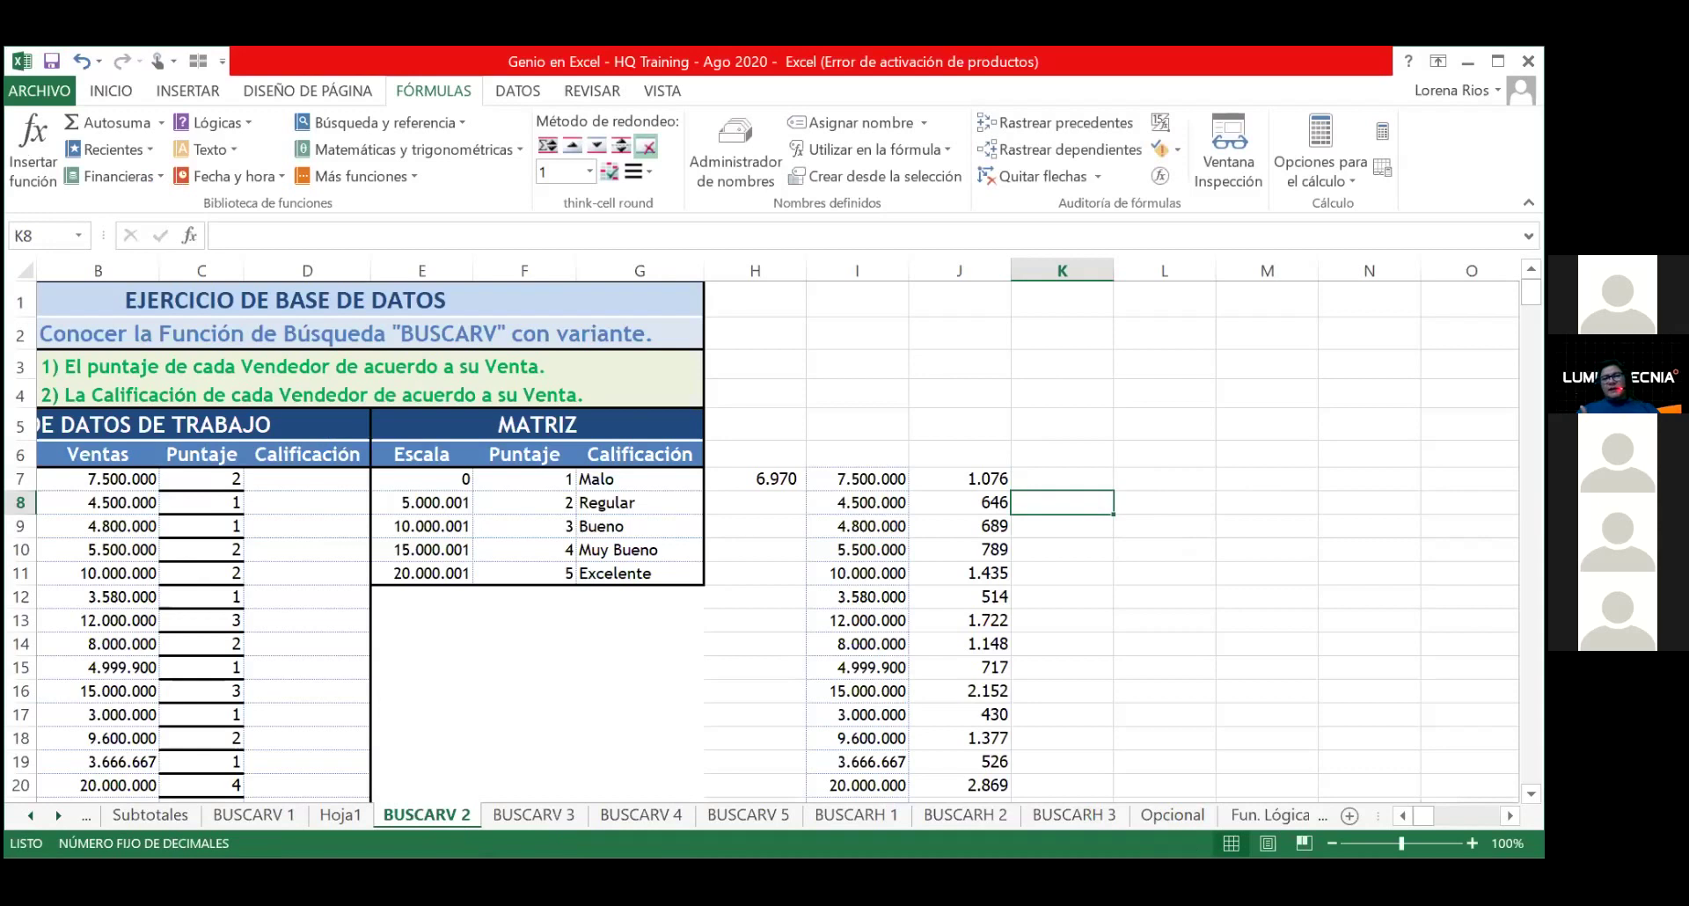
key(alt+Tab)
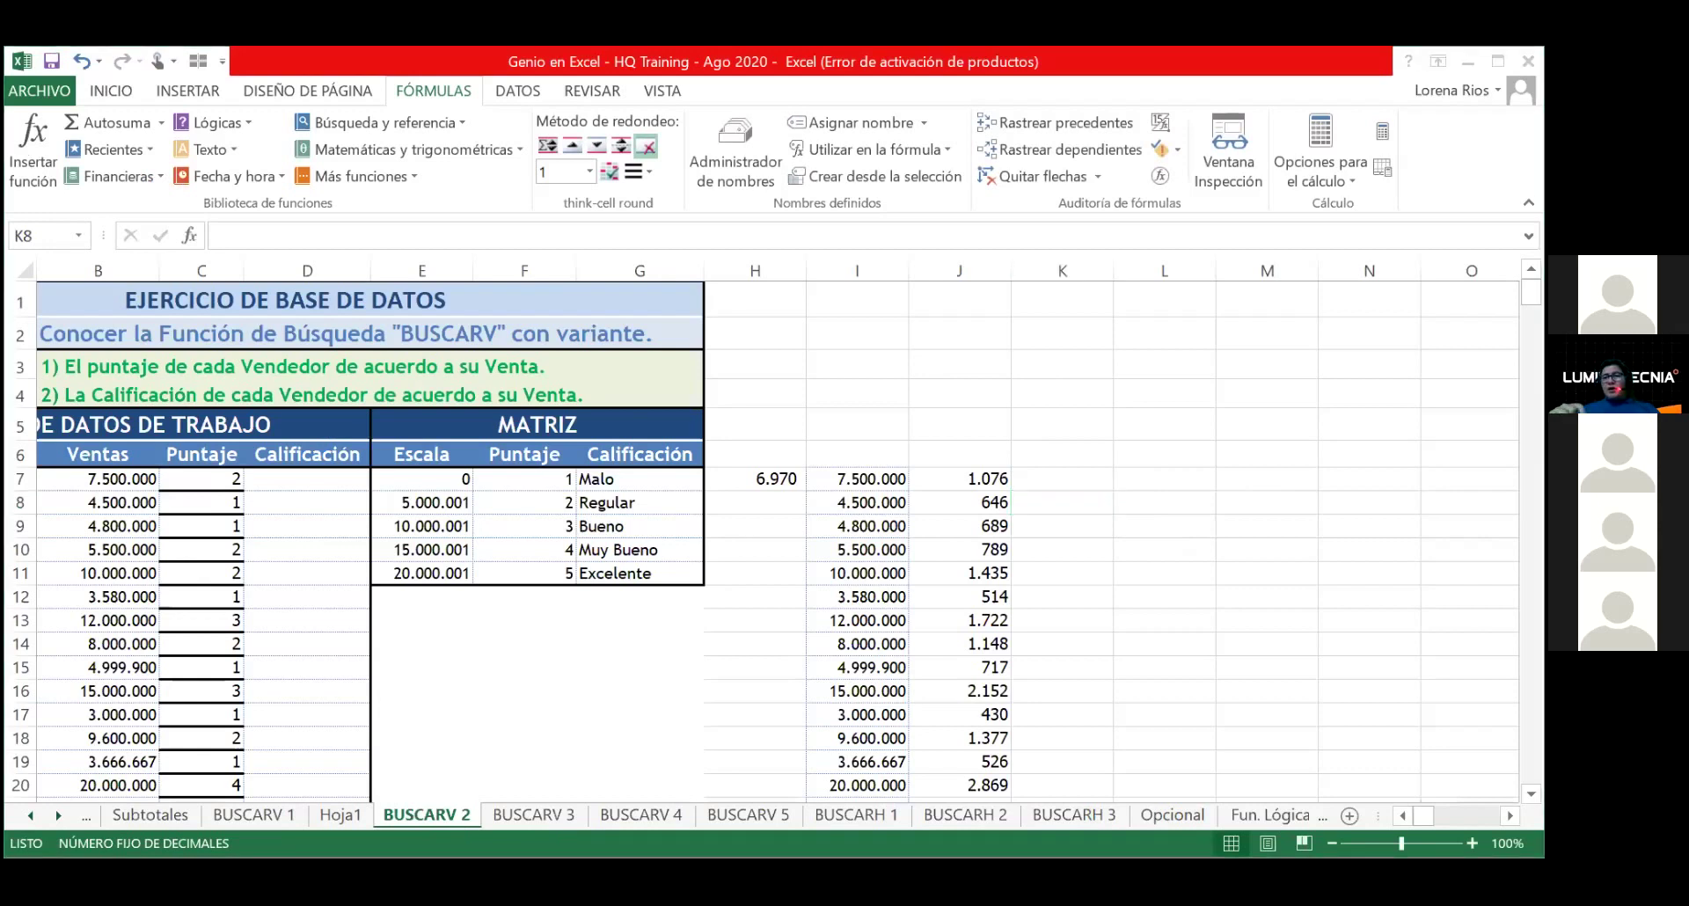
click(1025, 501)
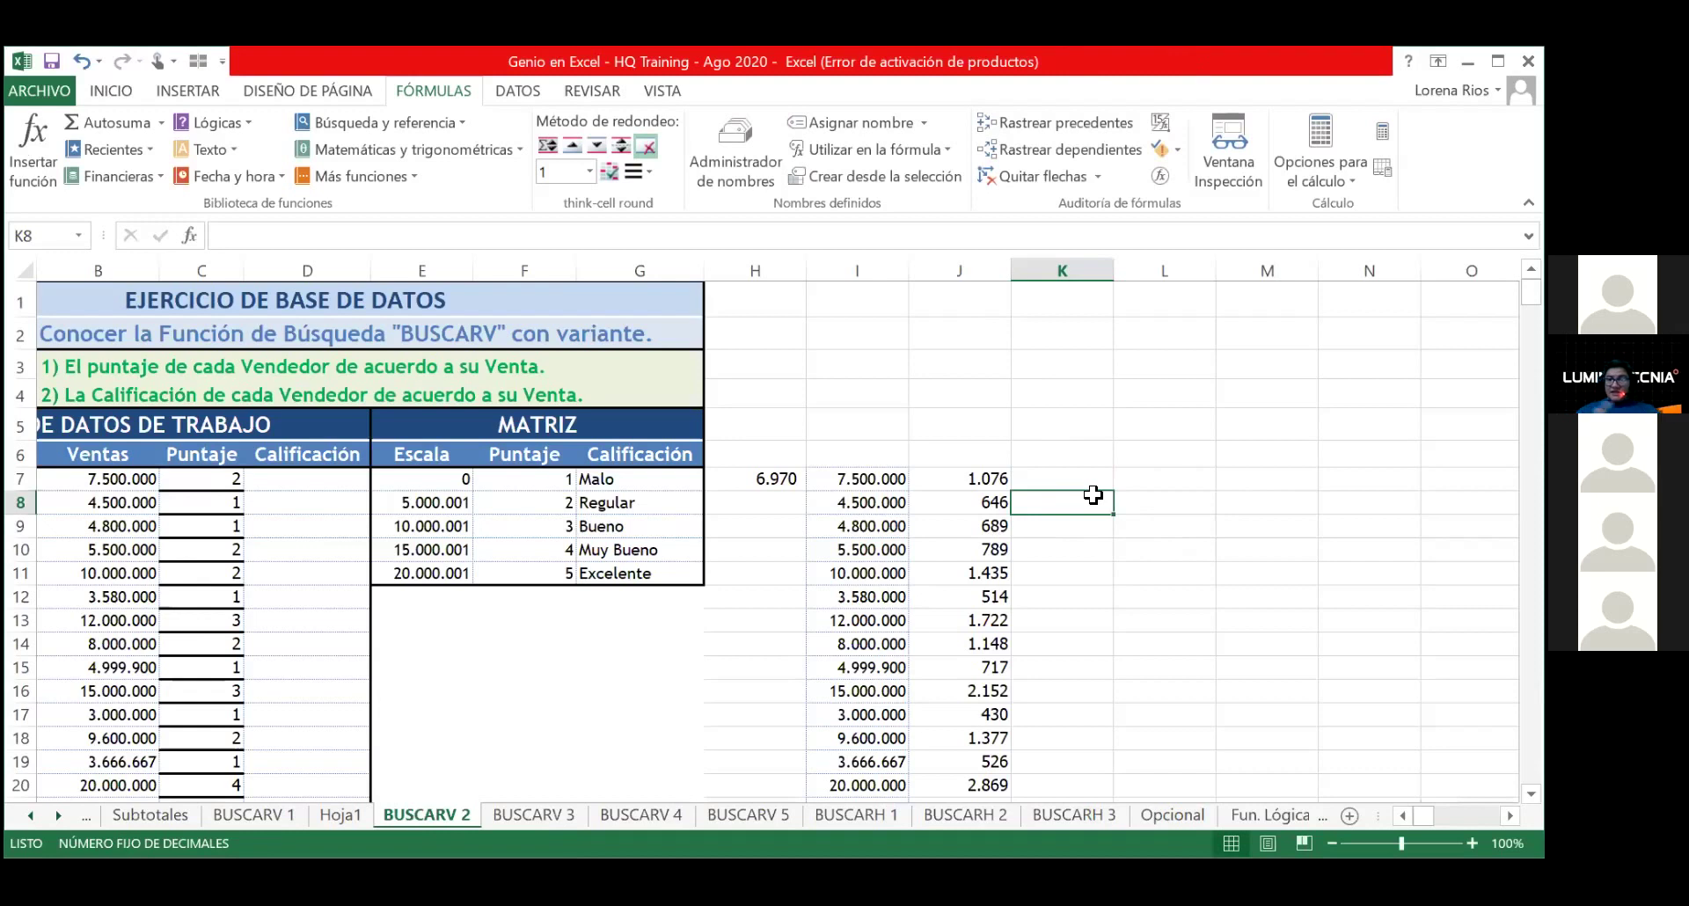
click(992, 479)
double_click(992, 479)
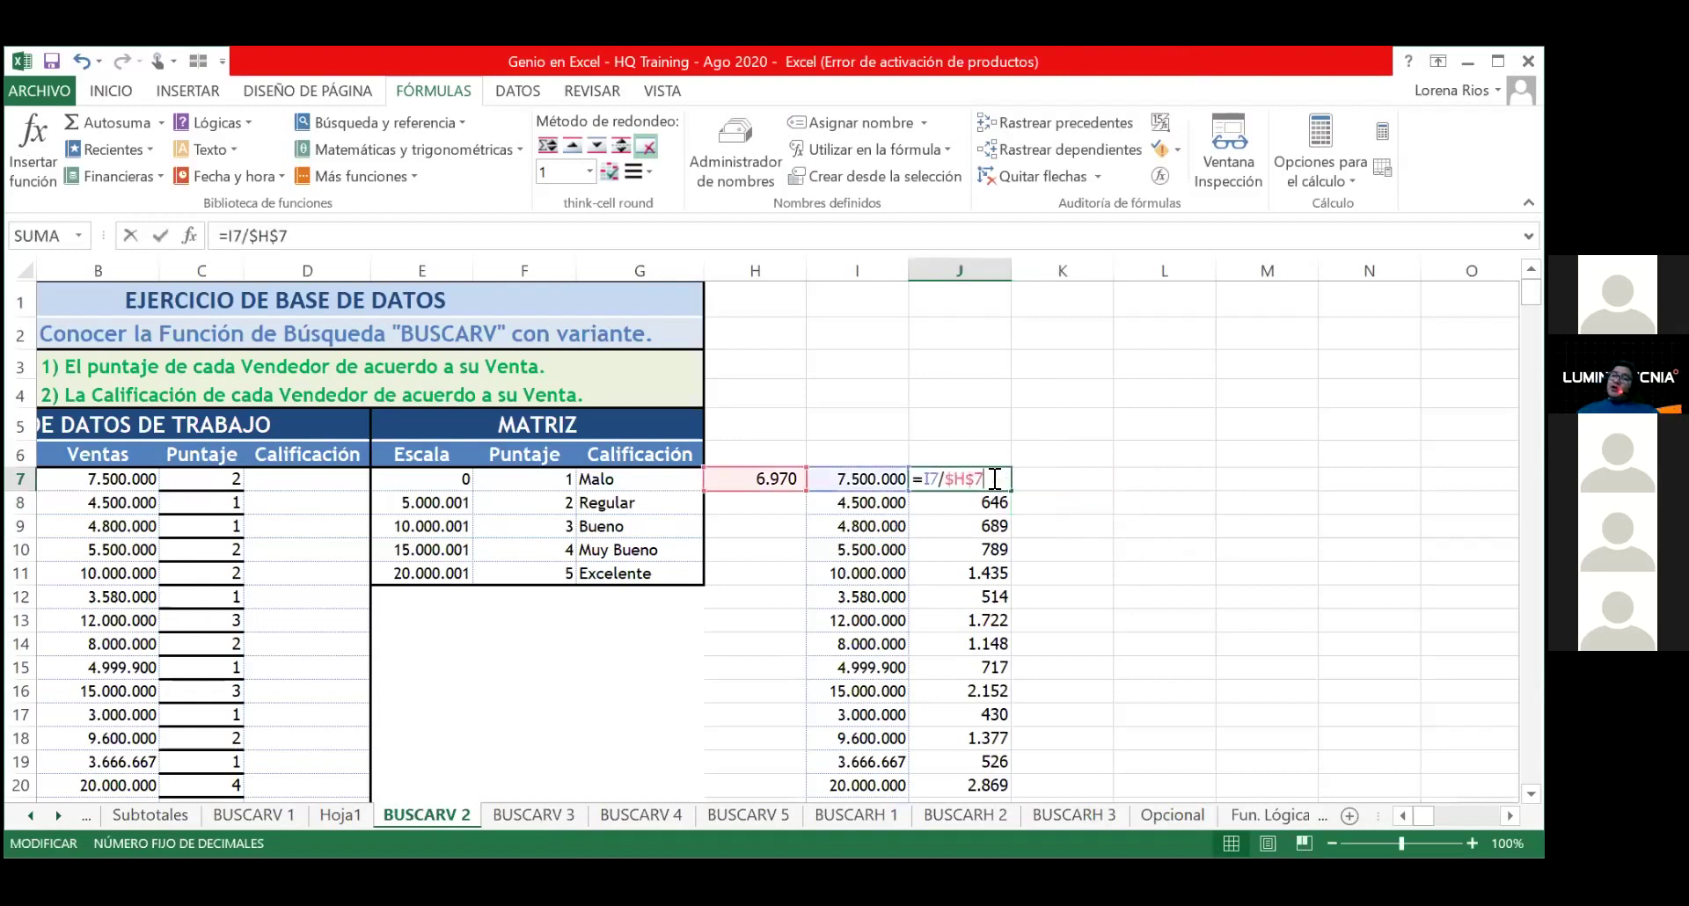
key(Return)
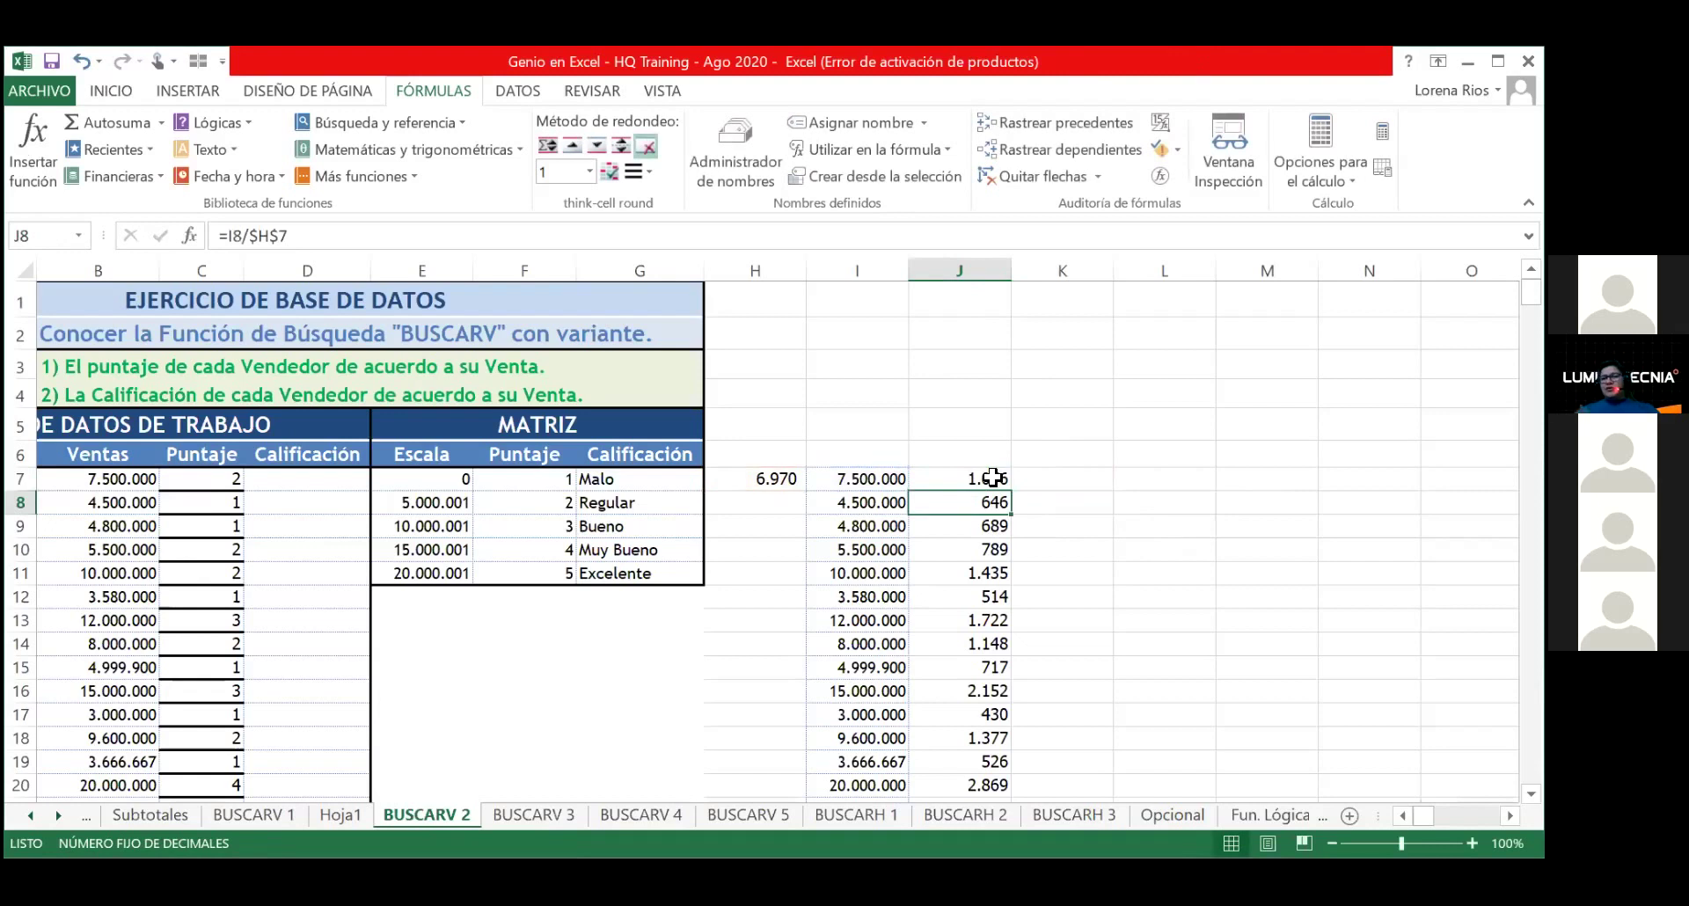
key(Right)
key(Up)
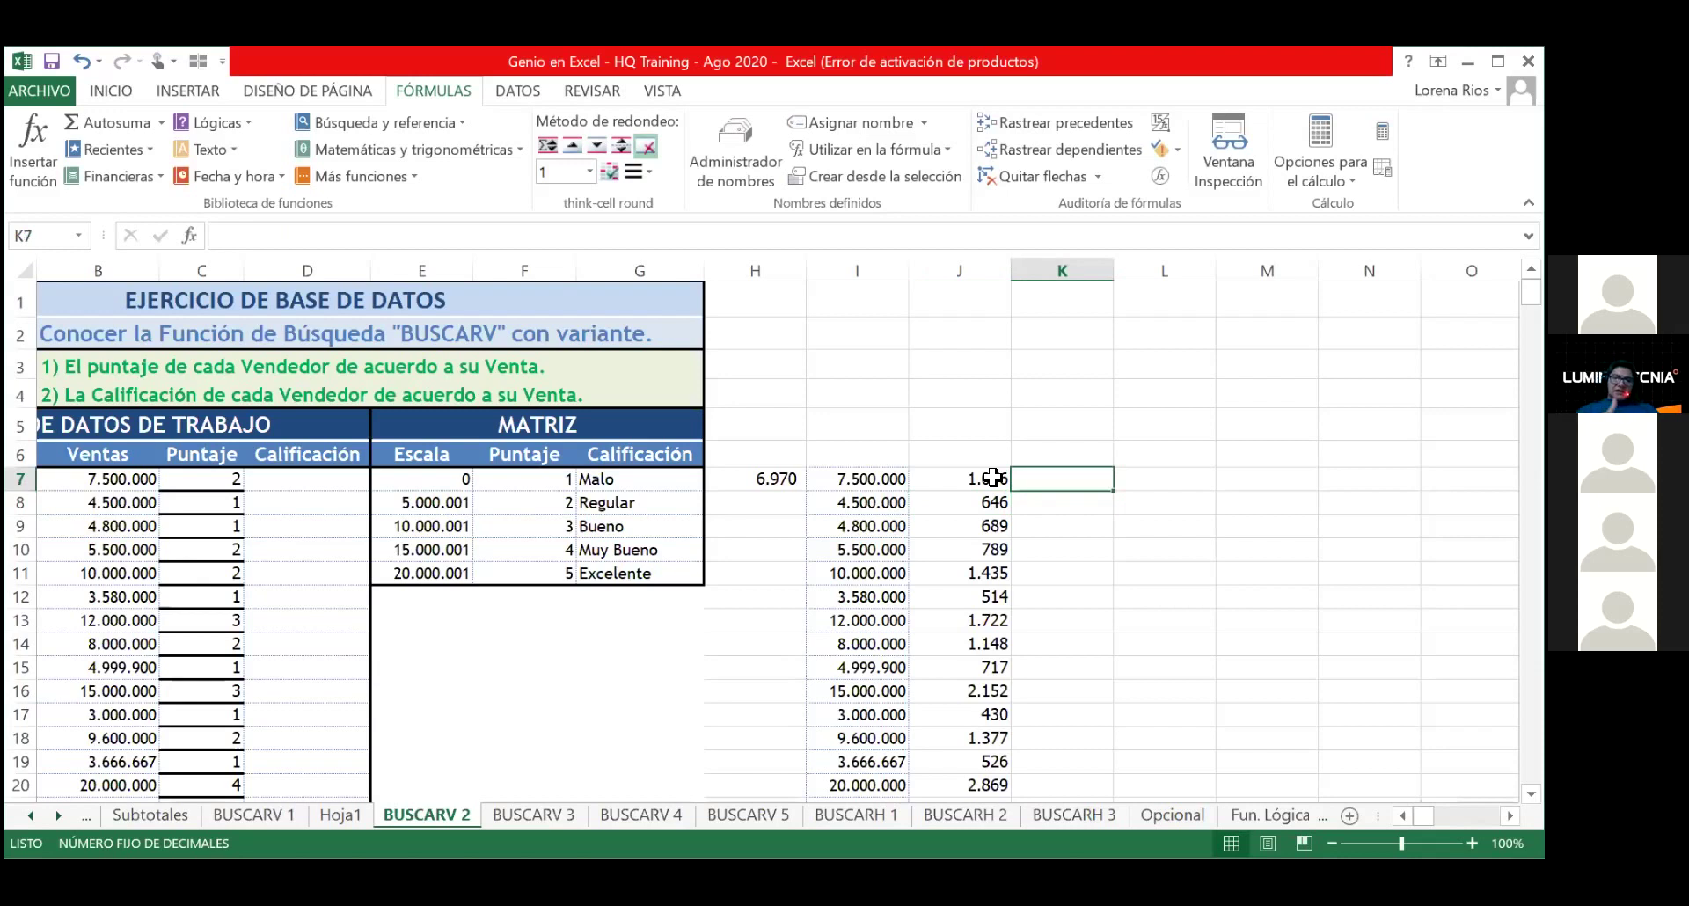
Step: Enter =I7/TipoCambio in K7 and give it thousands-separator format
text(=)
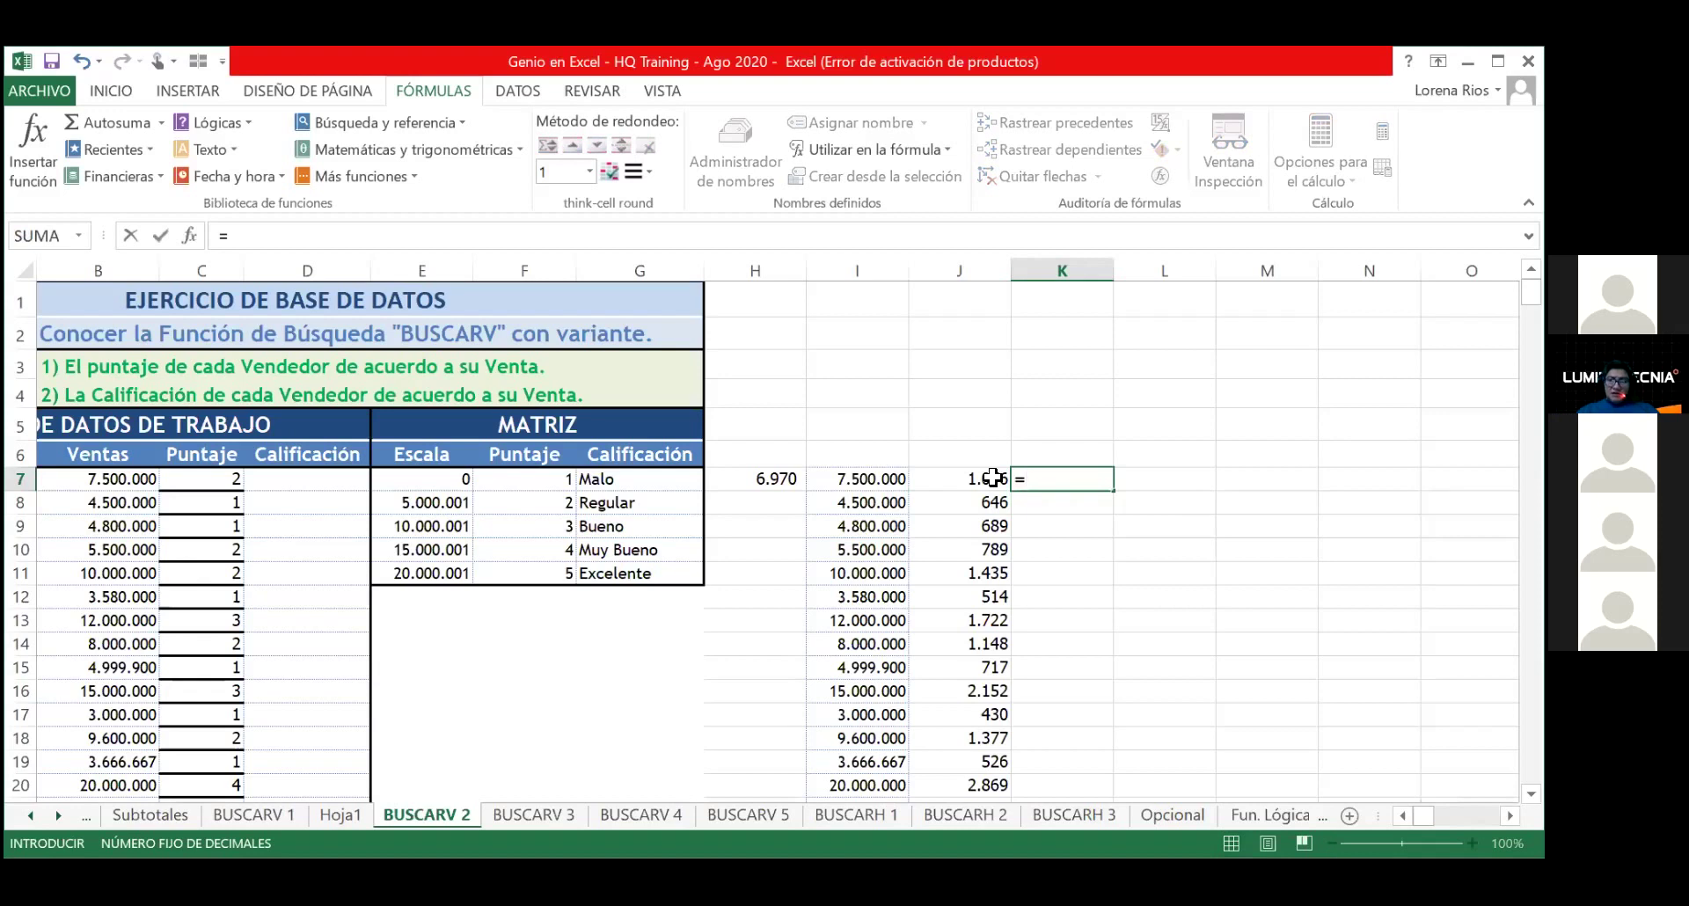
key(Left)
key(Left)
text(/)
key(Left)
key(Left)
key(Left)
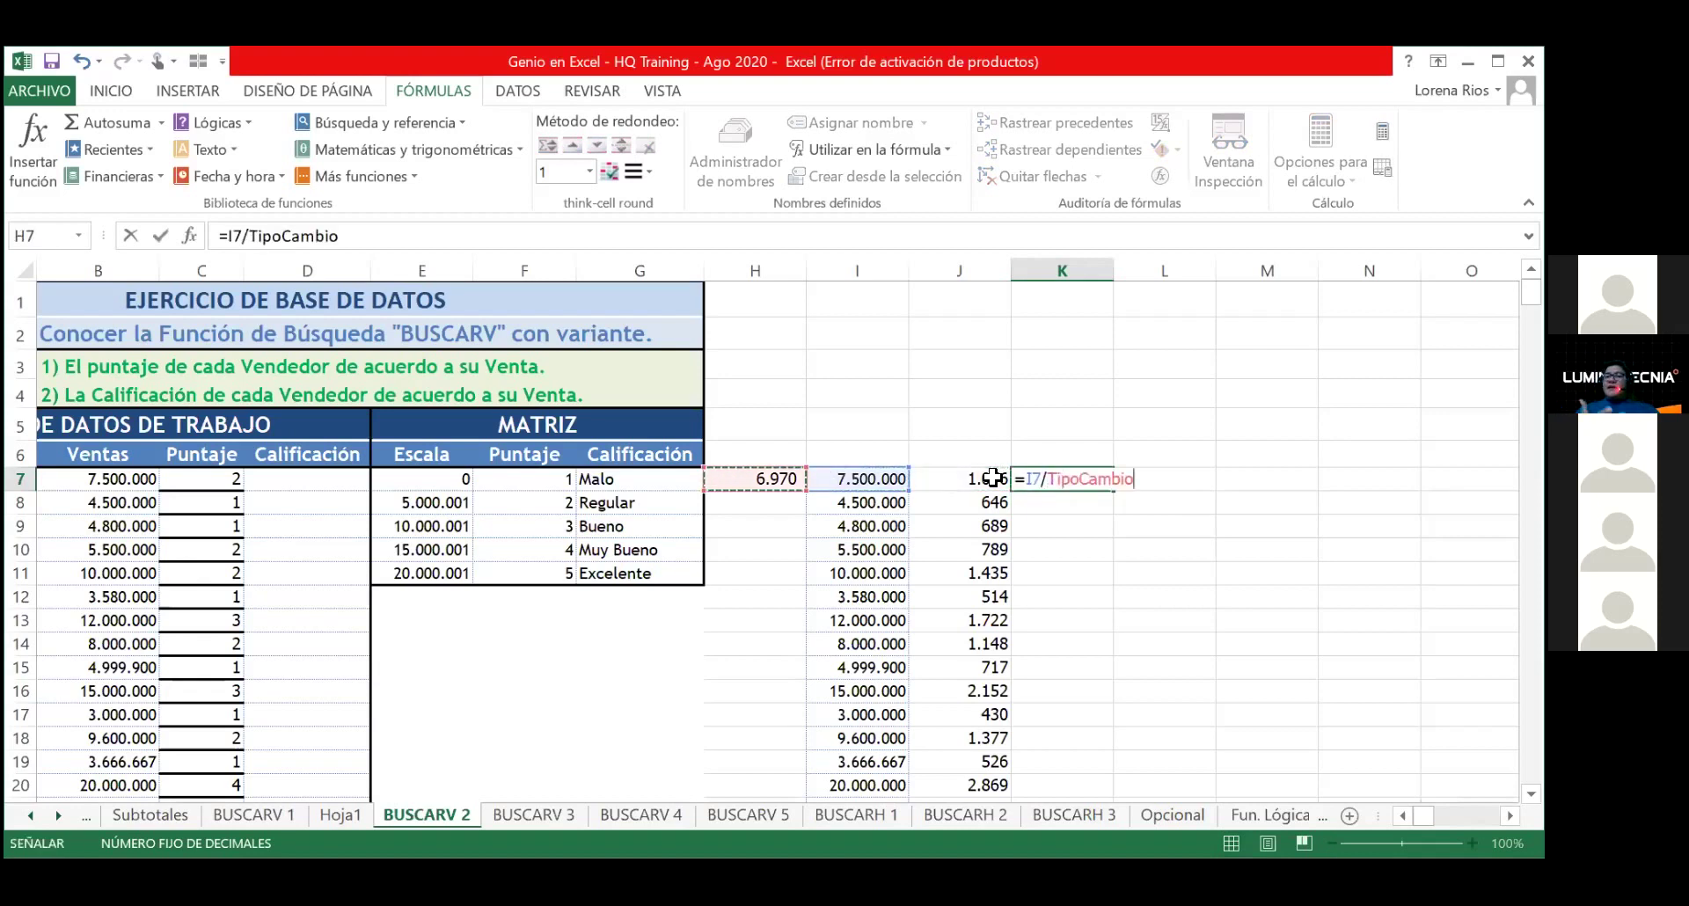
key(Return)
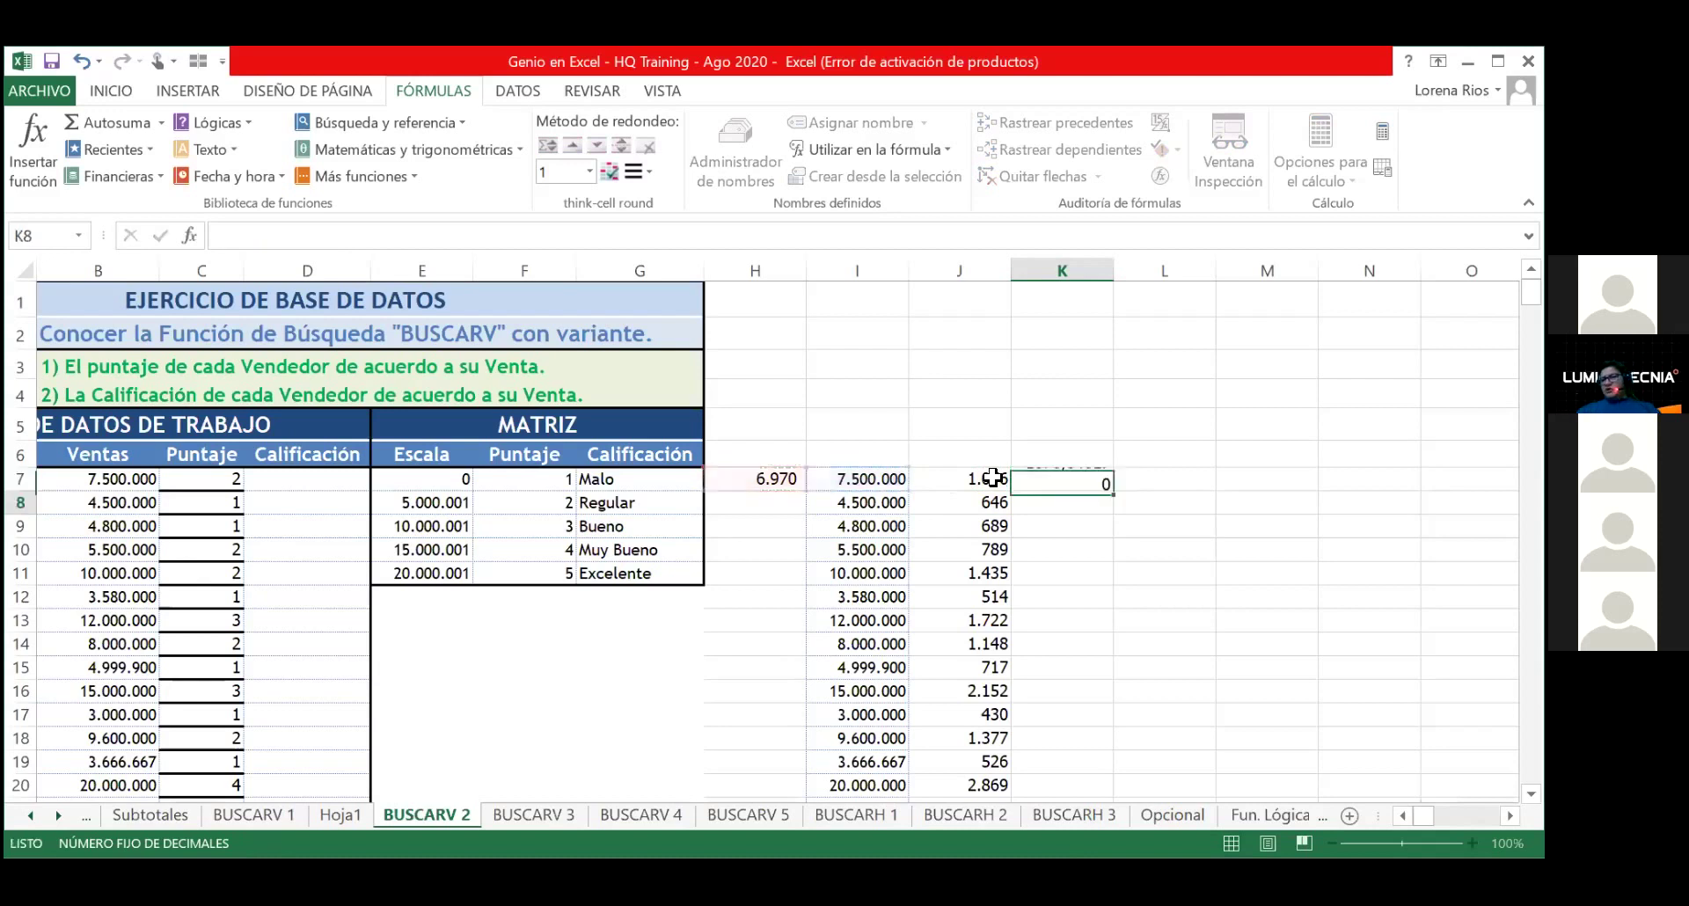
click(1096, 479)
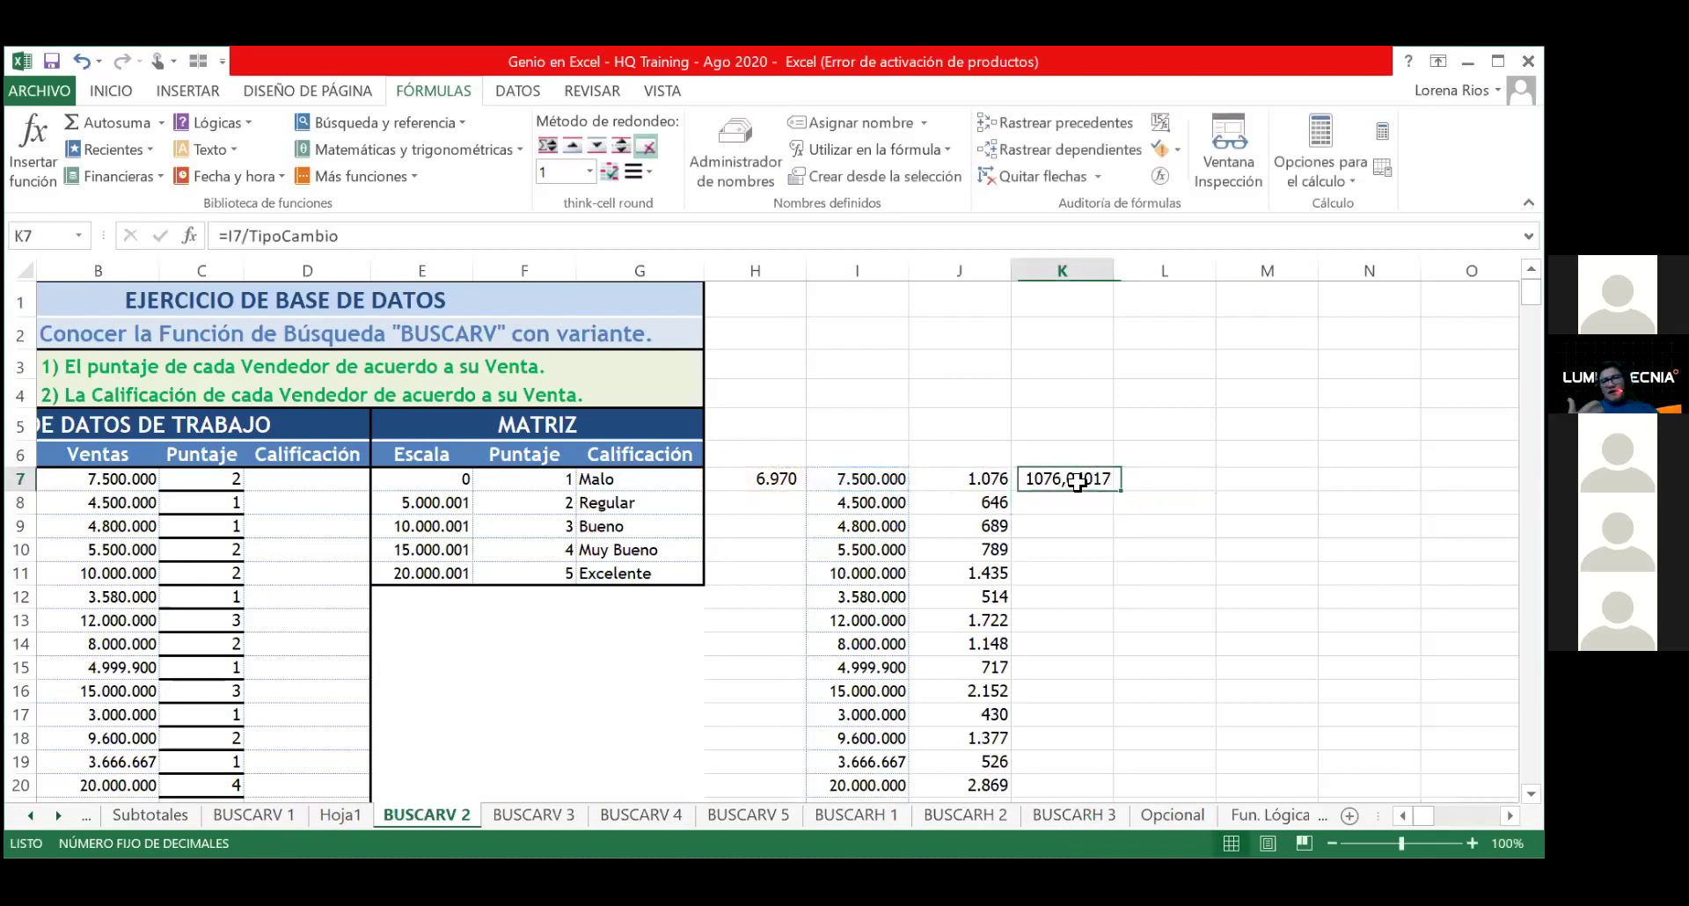
click(111, 90)
click(702, 167)
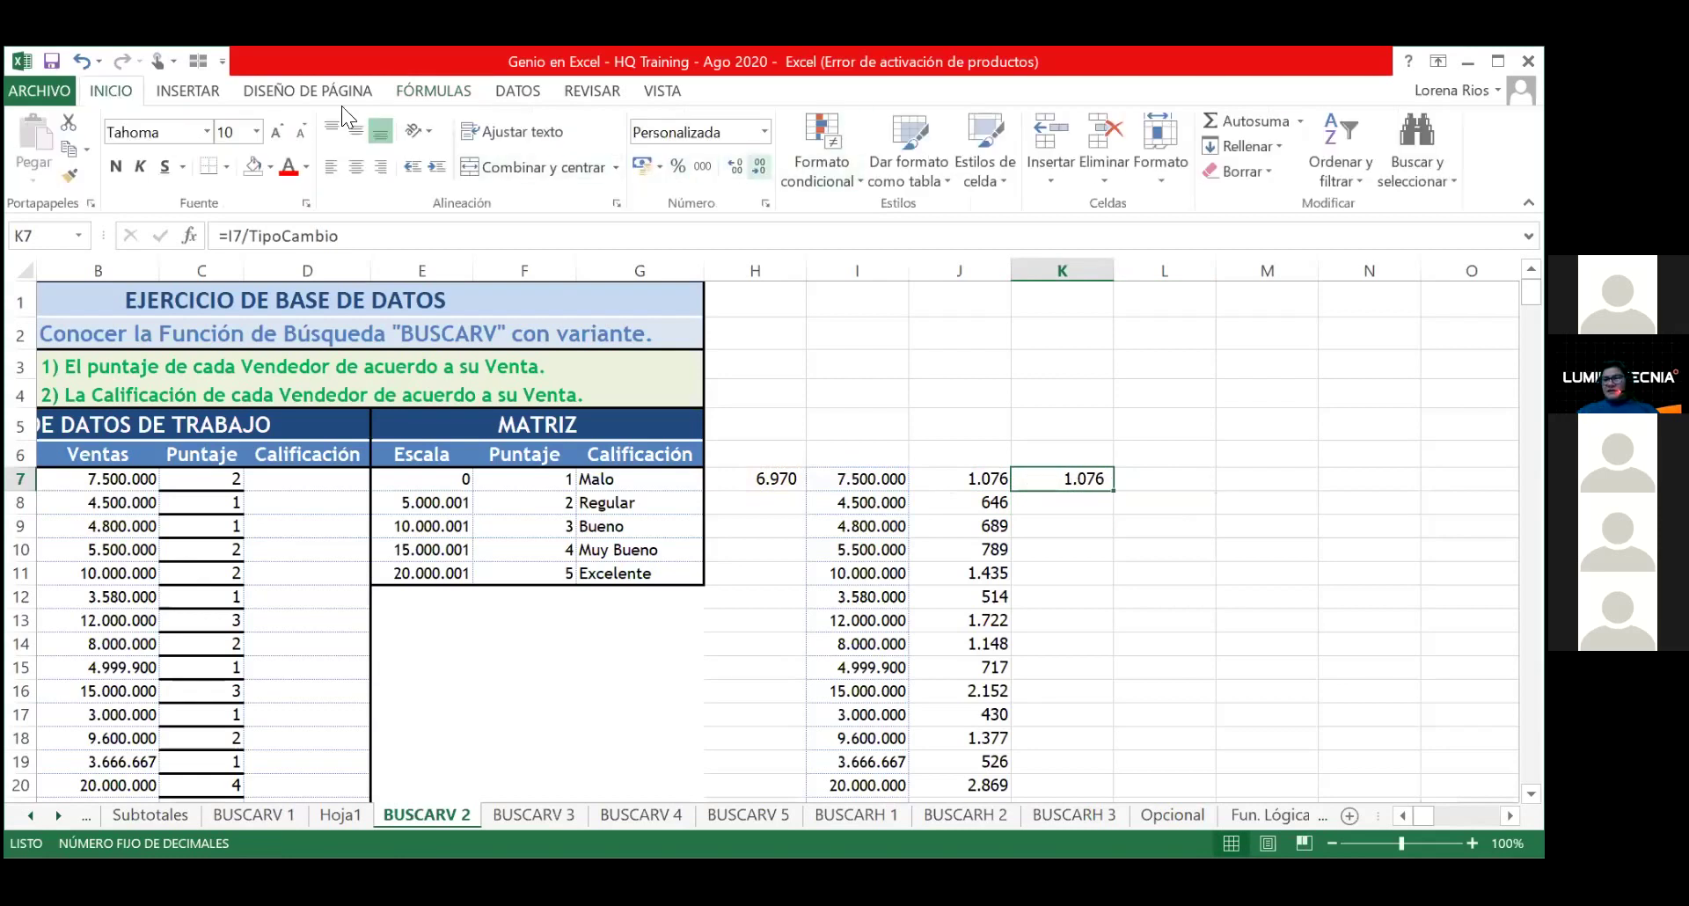
Step: Review K7's formula and copy it down to K20
double_click(1079, 478)
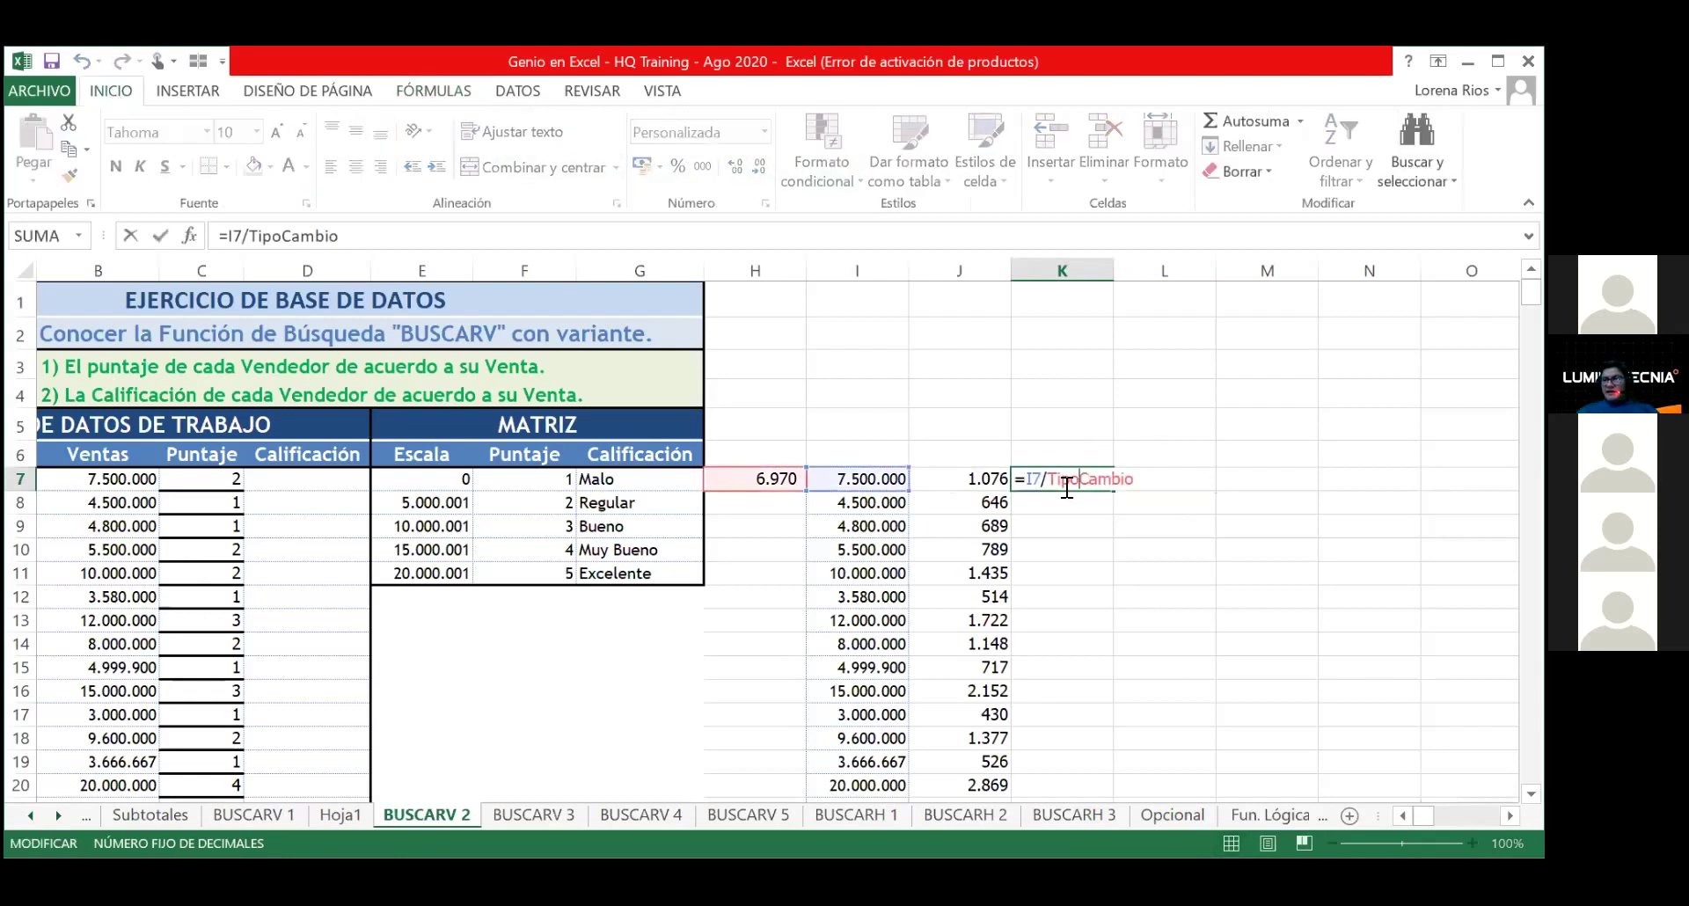
click(1050, 478)
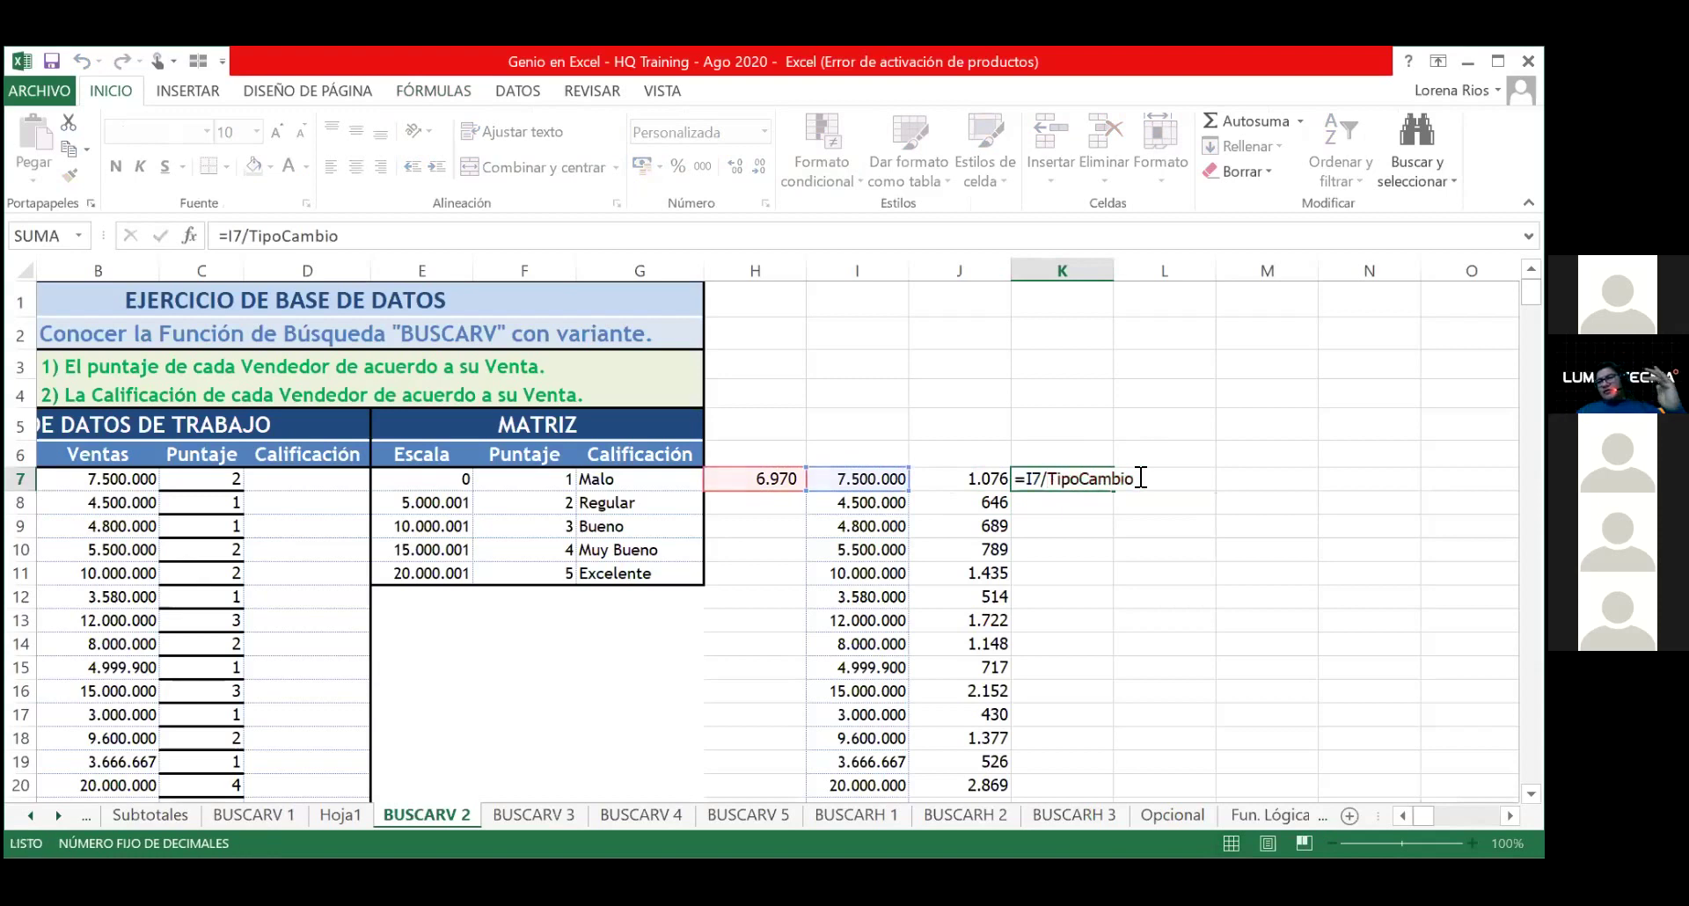
key(Return)
click(1107, 481)
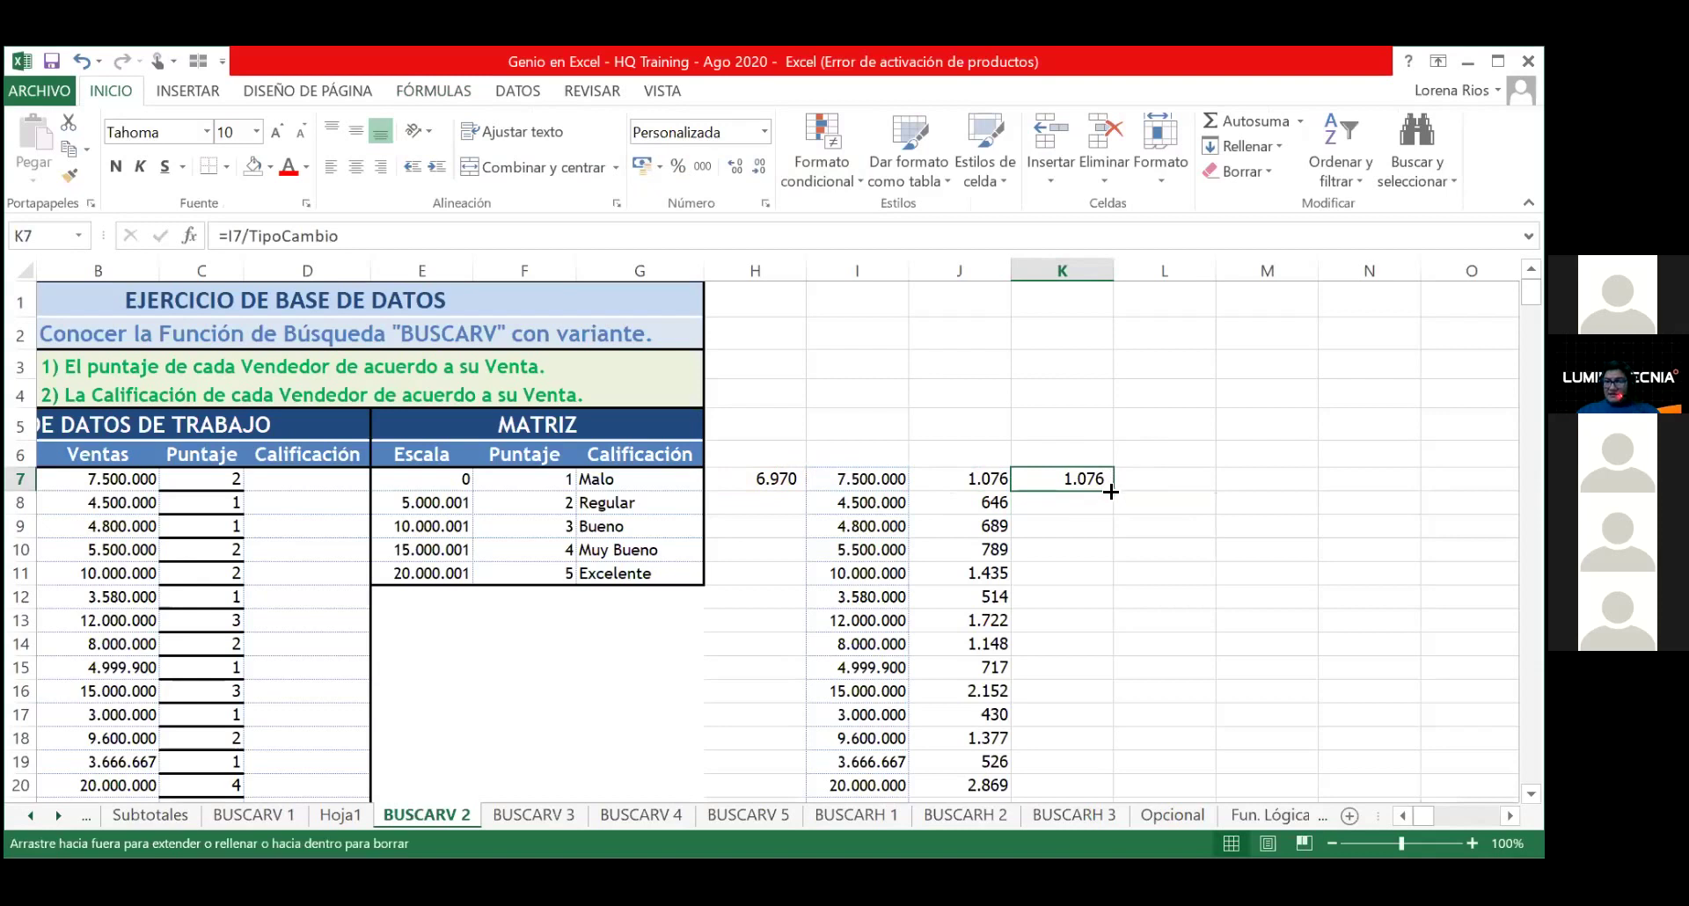
double_click(1112, 490)
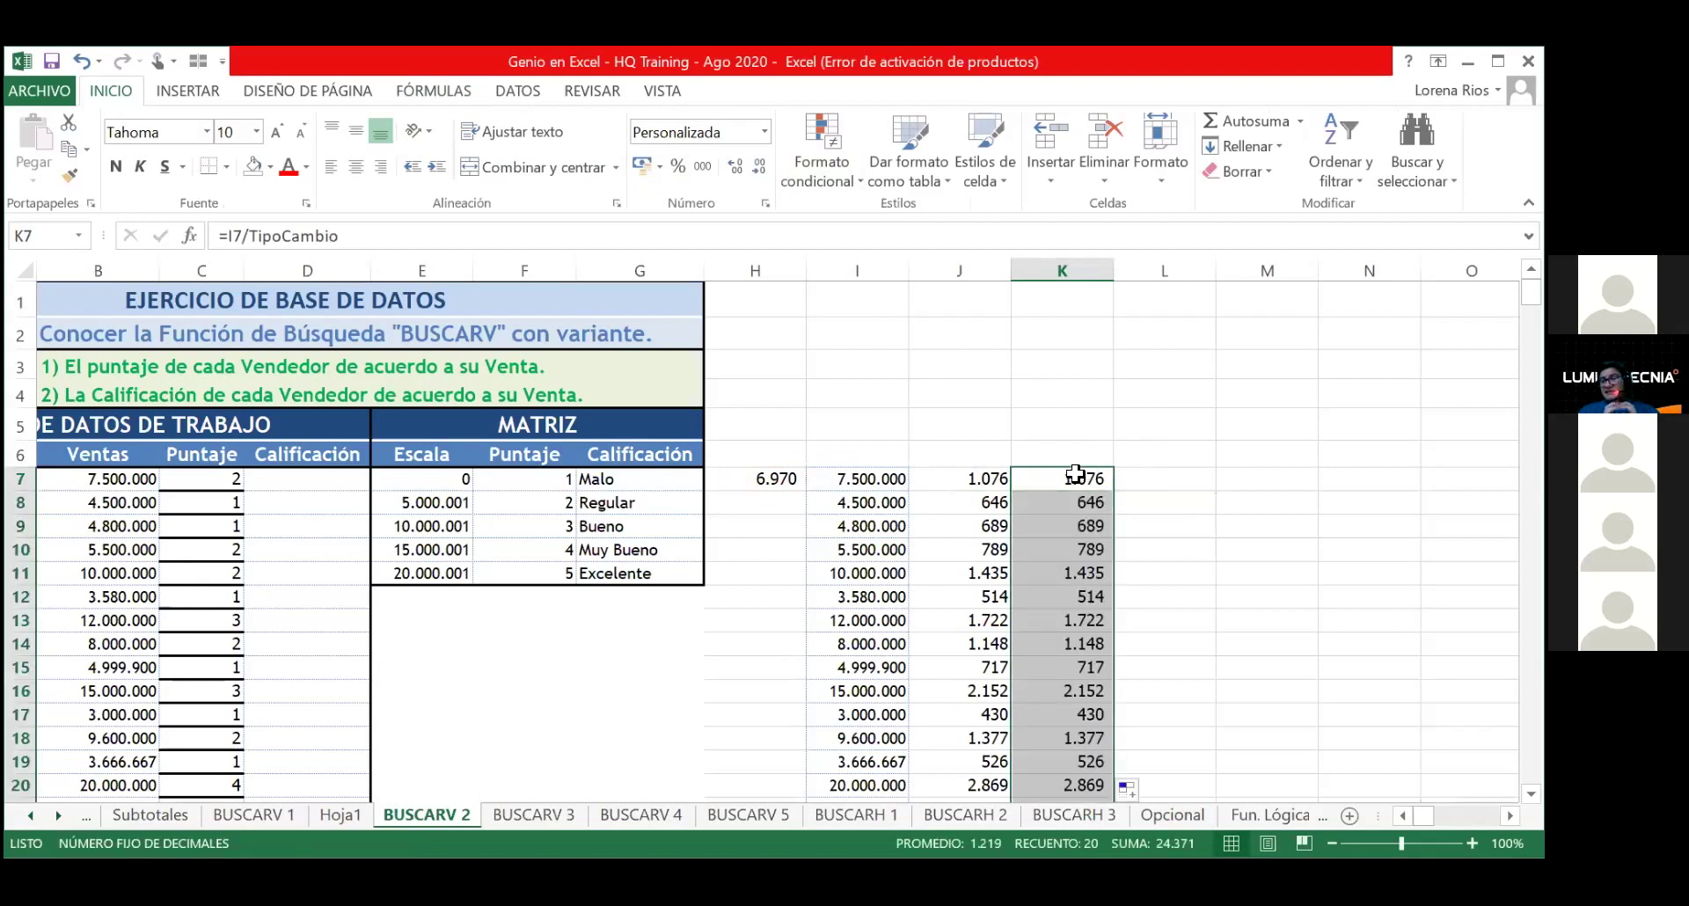
click(1083, 480)
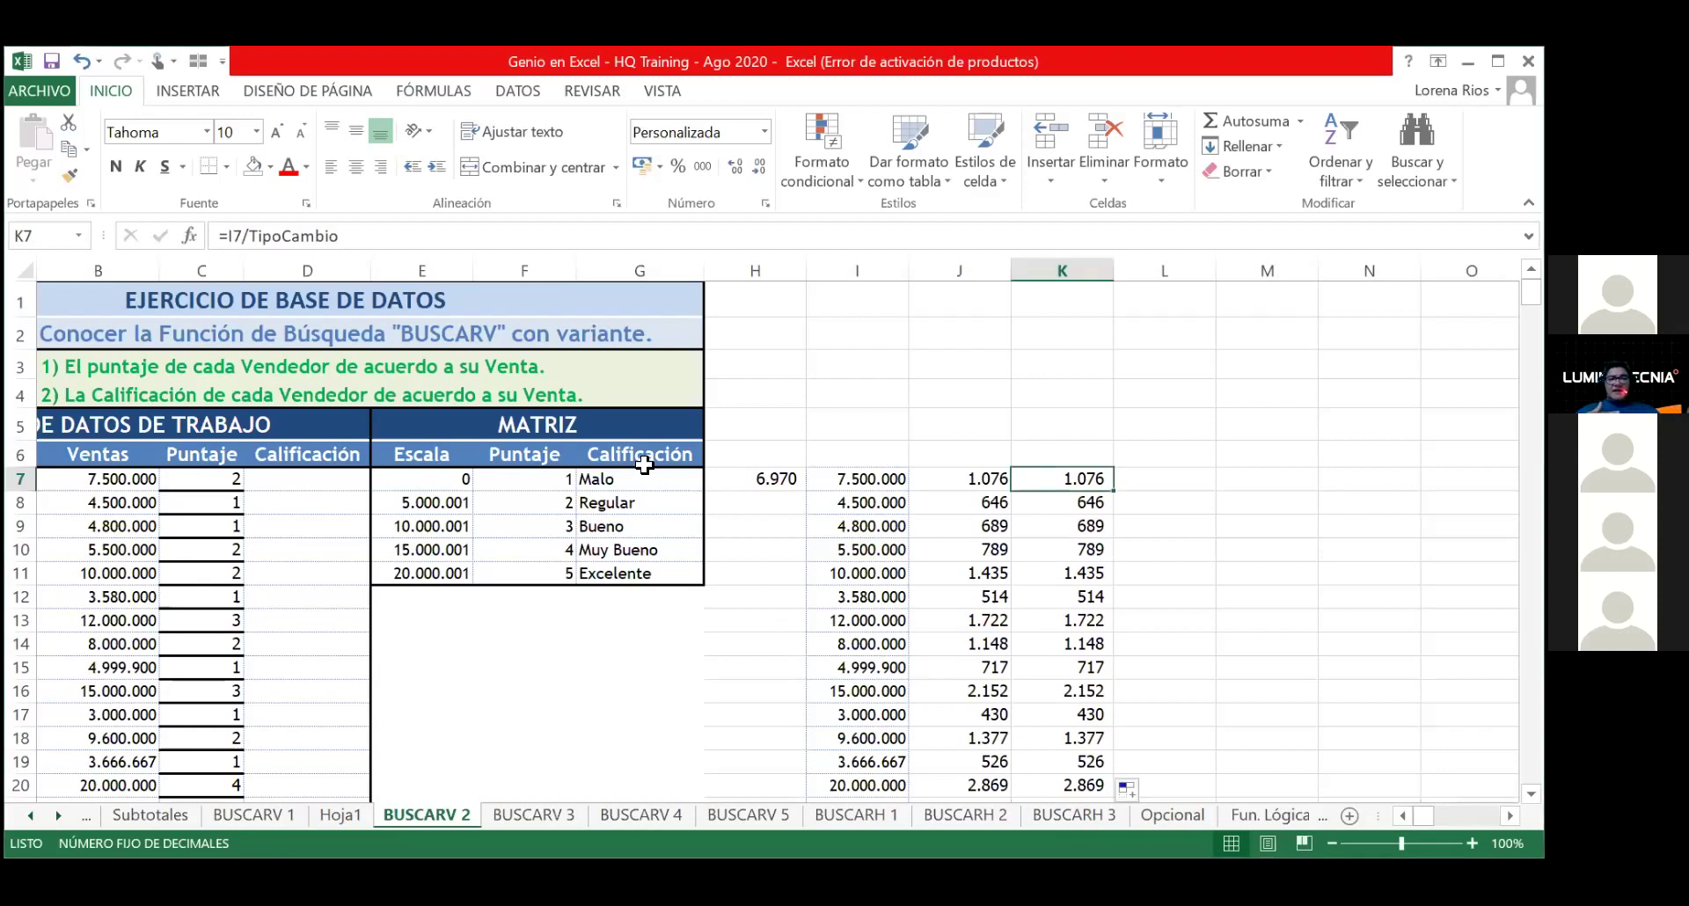
click(307, 479)
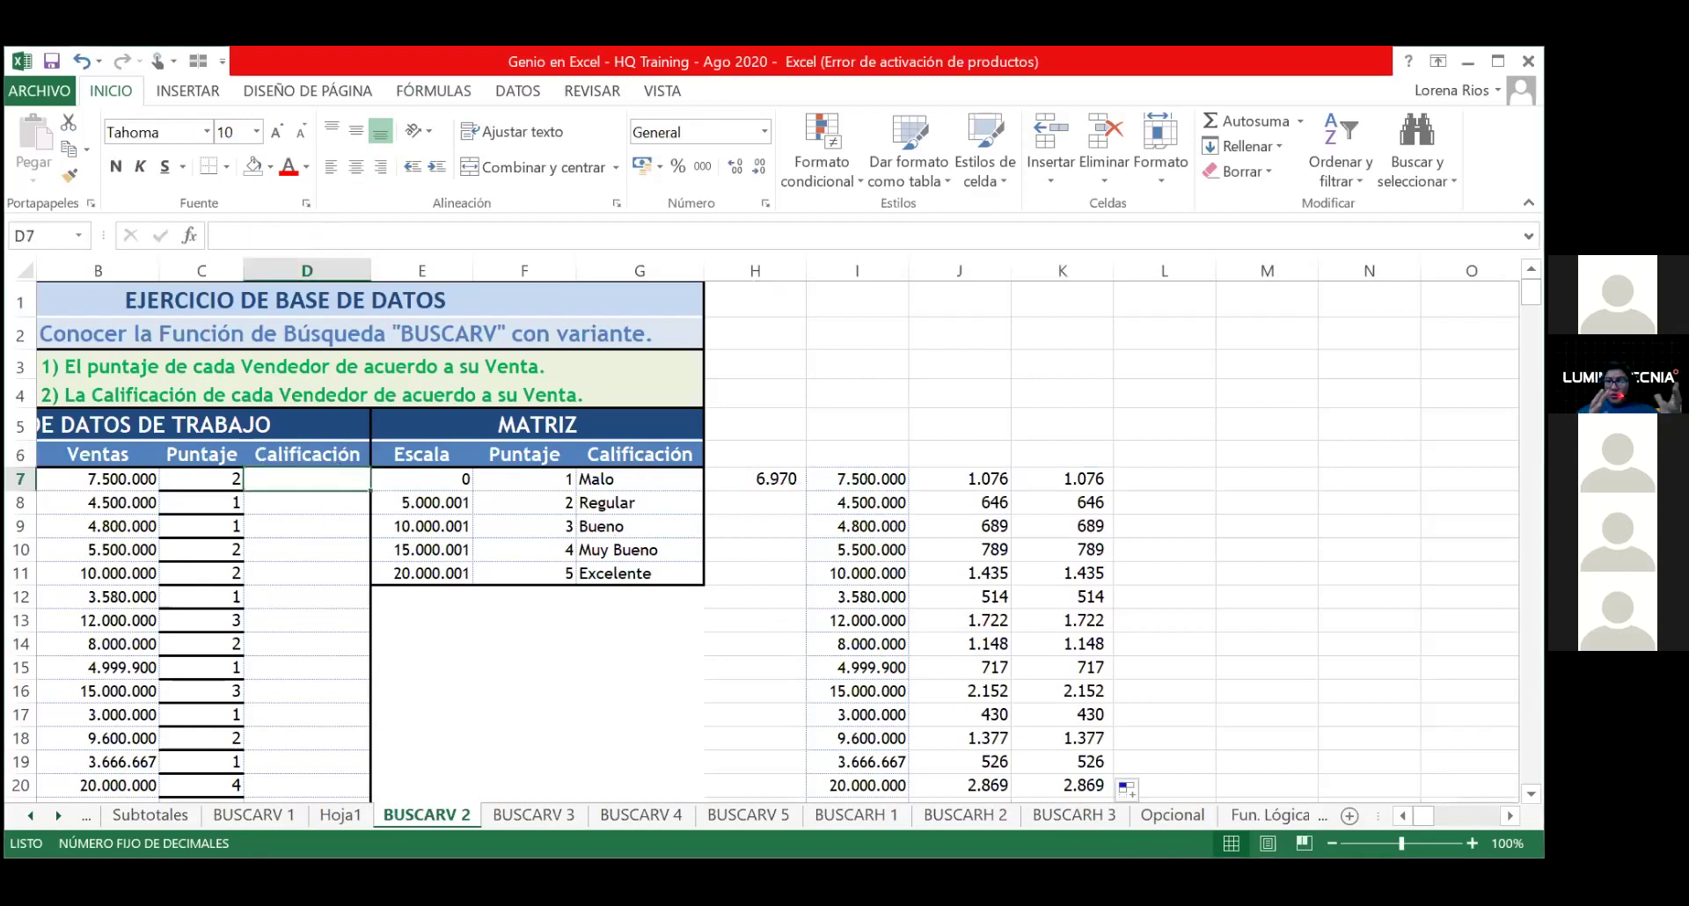
scroll(483, 565, left, 2)
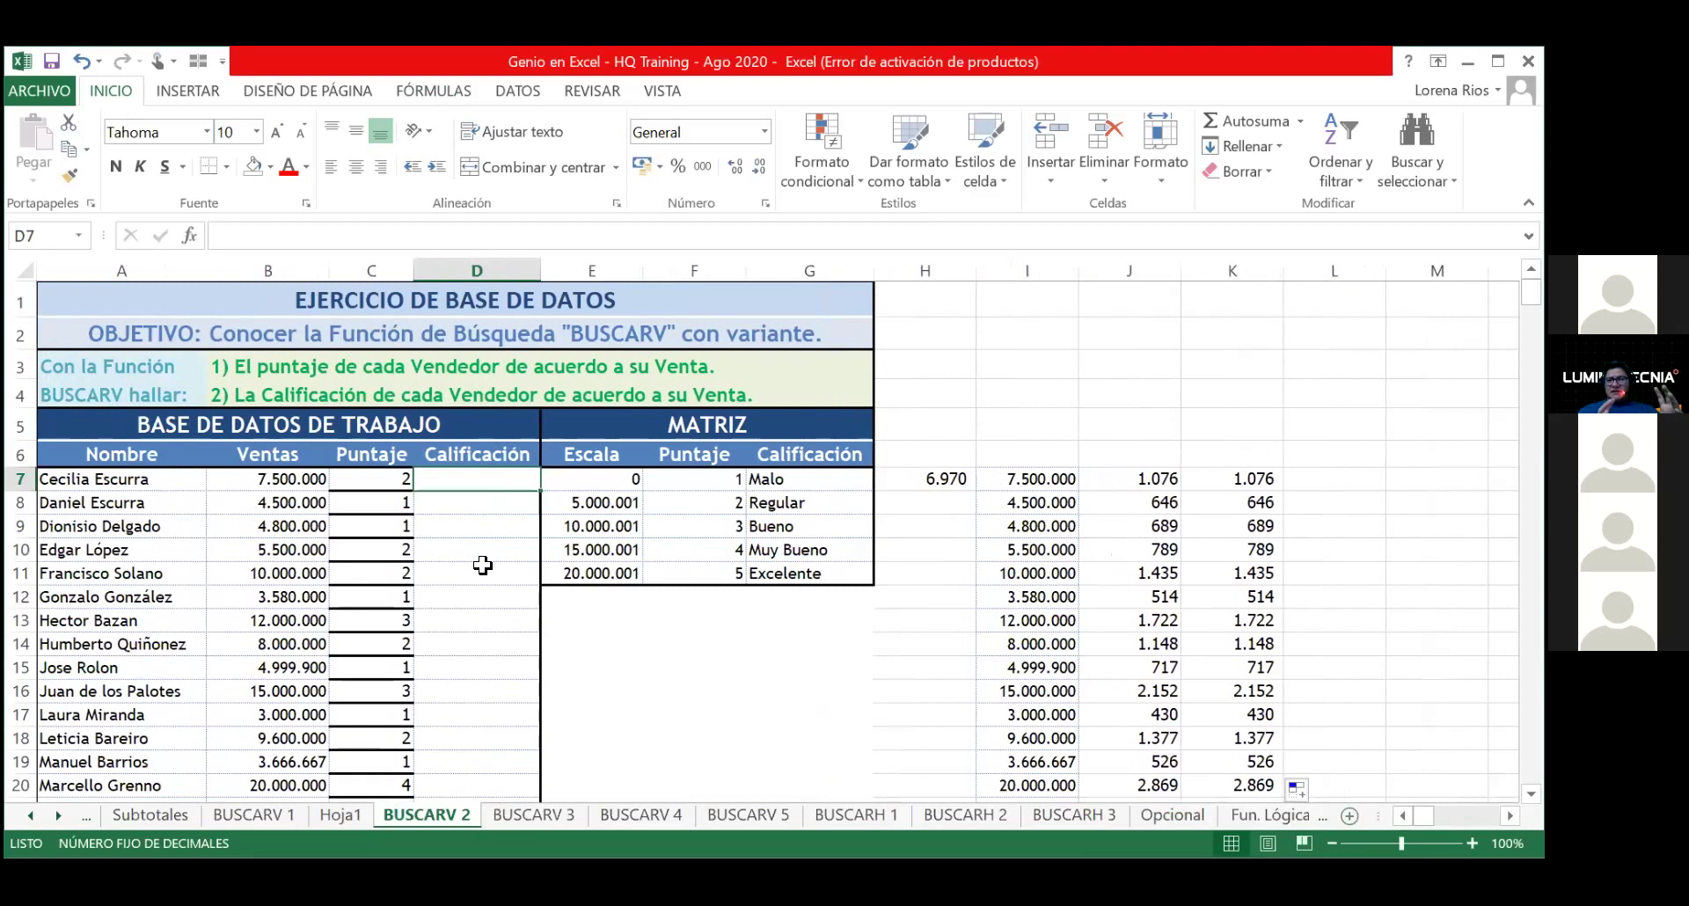
text(=)
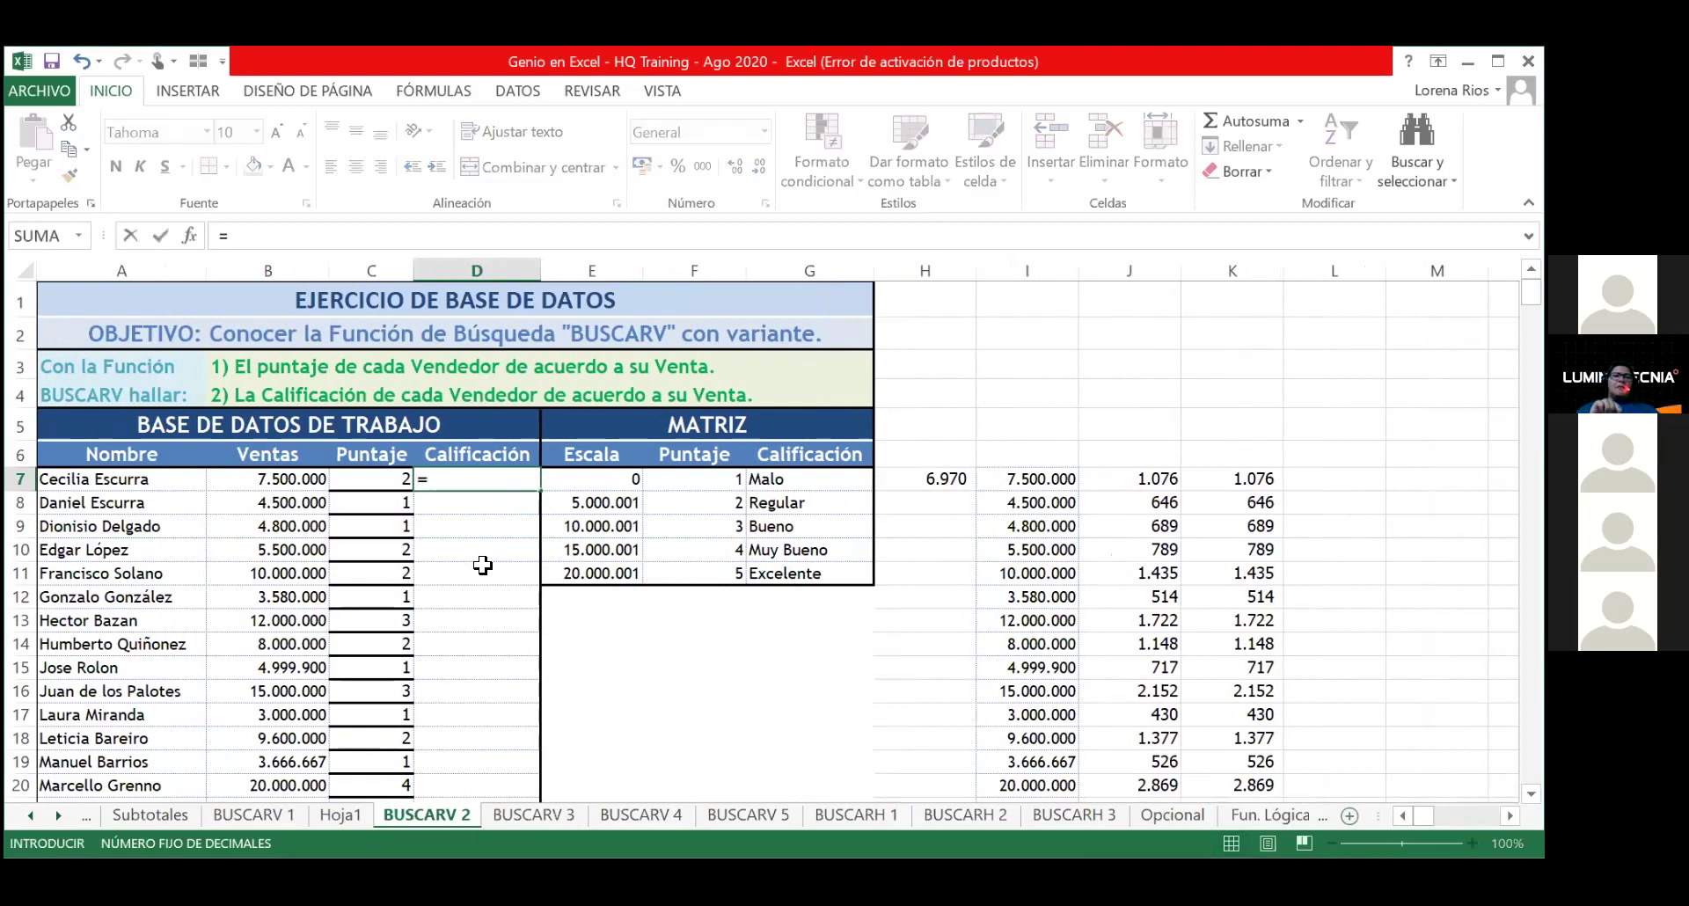
text(bus)
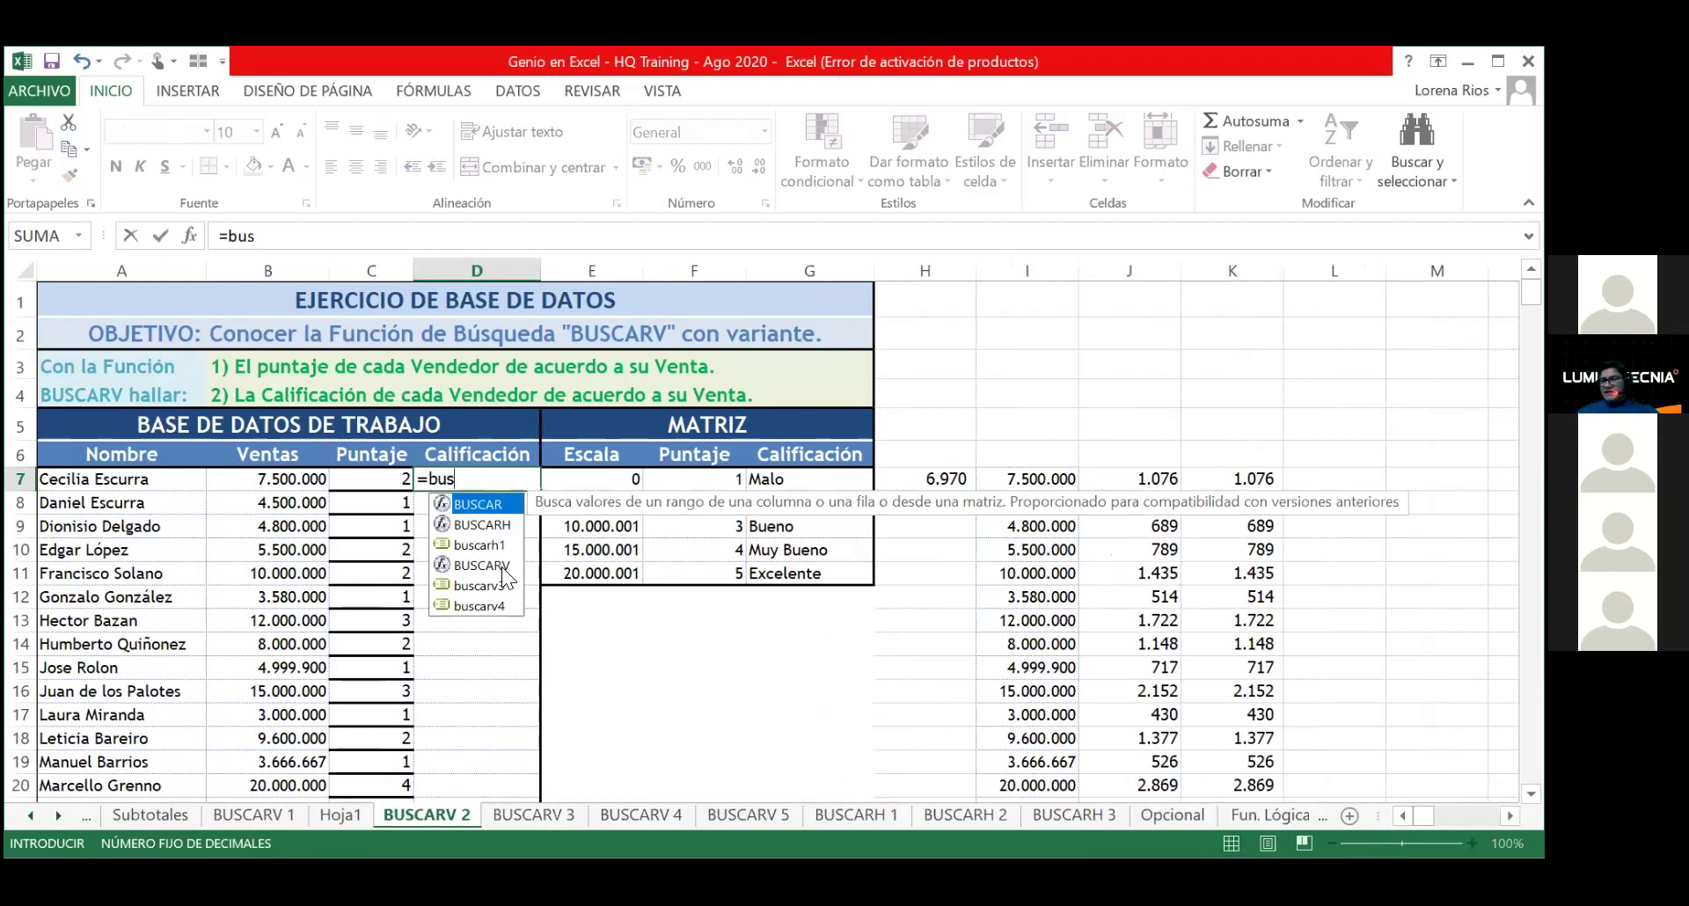
click(502, 566)
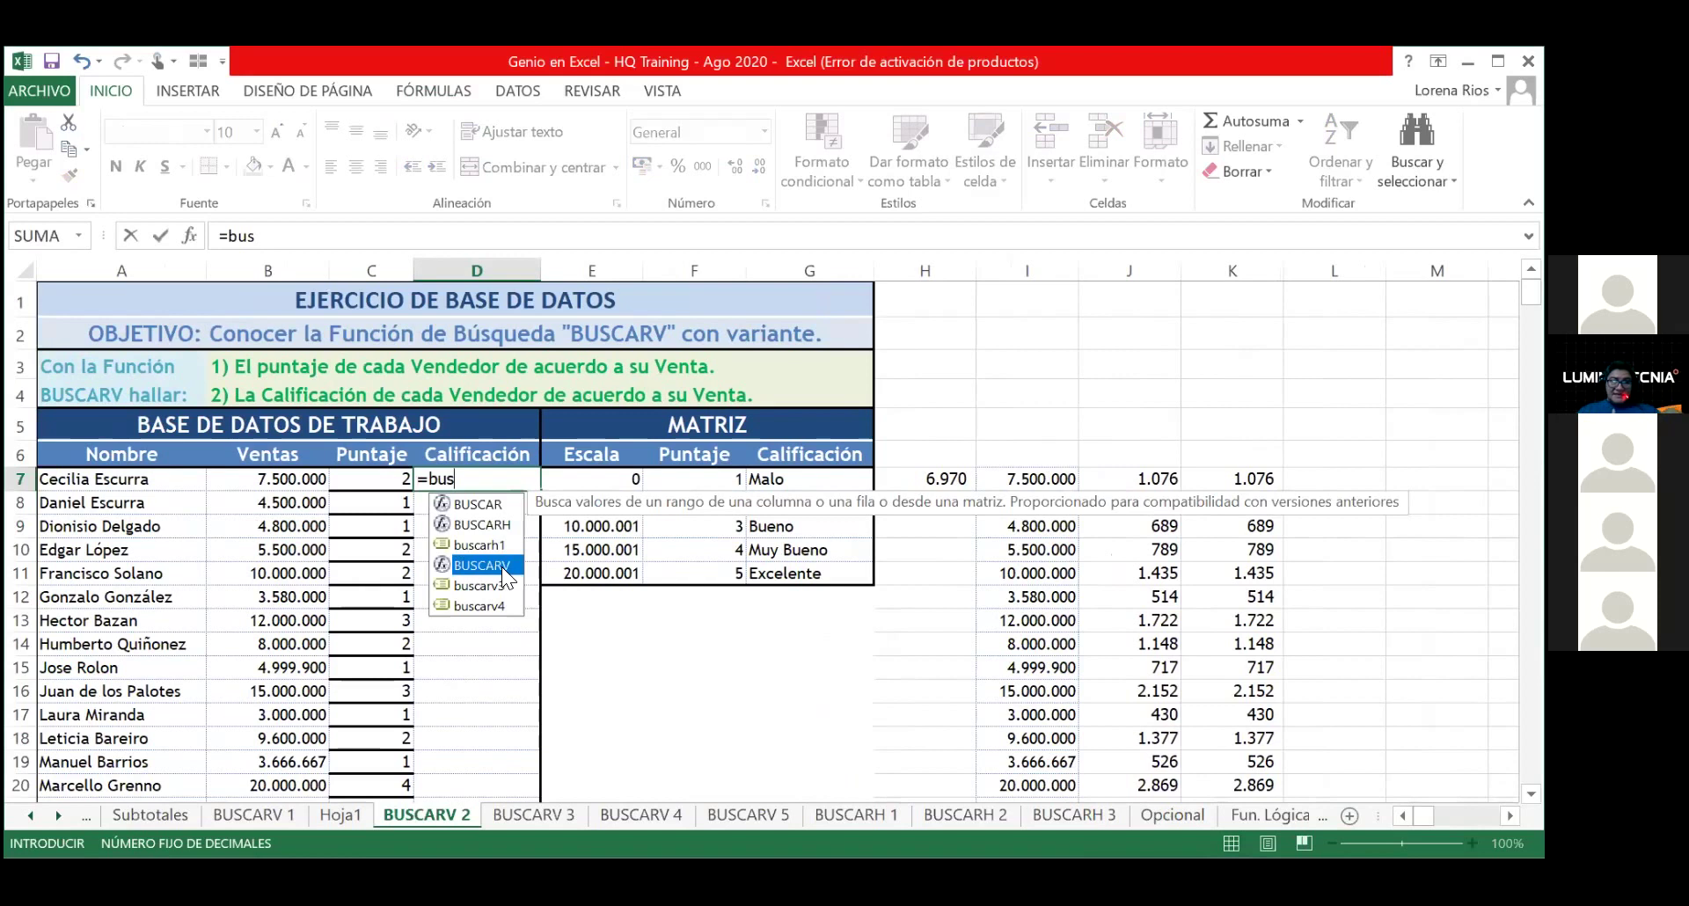
key(Tab)
click(392, 478)
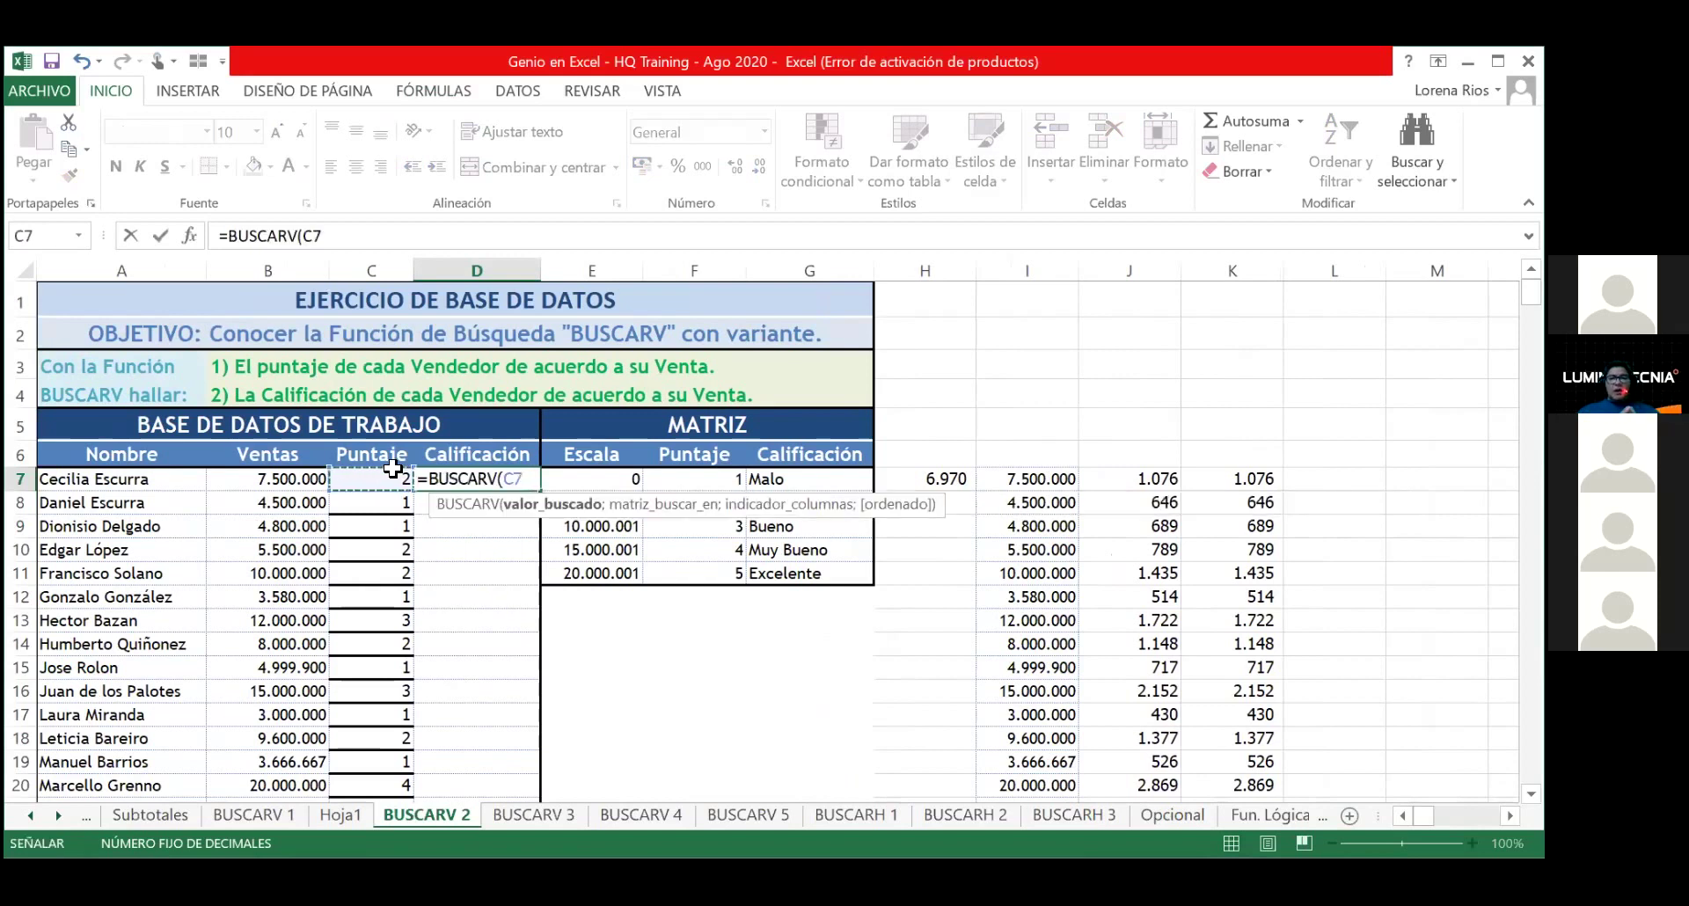
key(Escape)
key(Down)
key(Up)
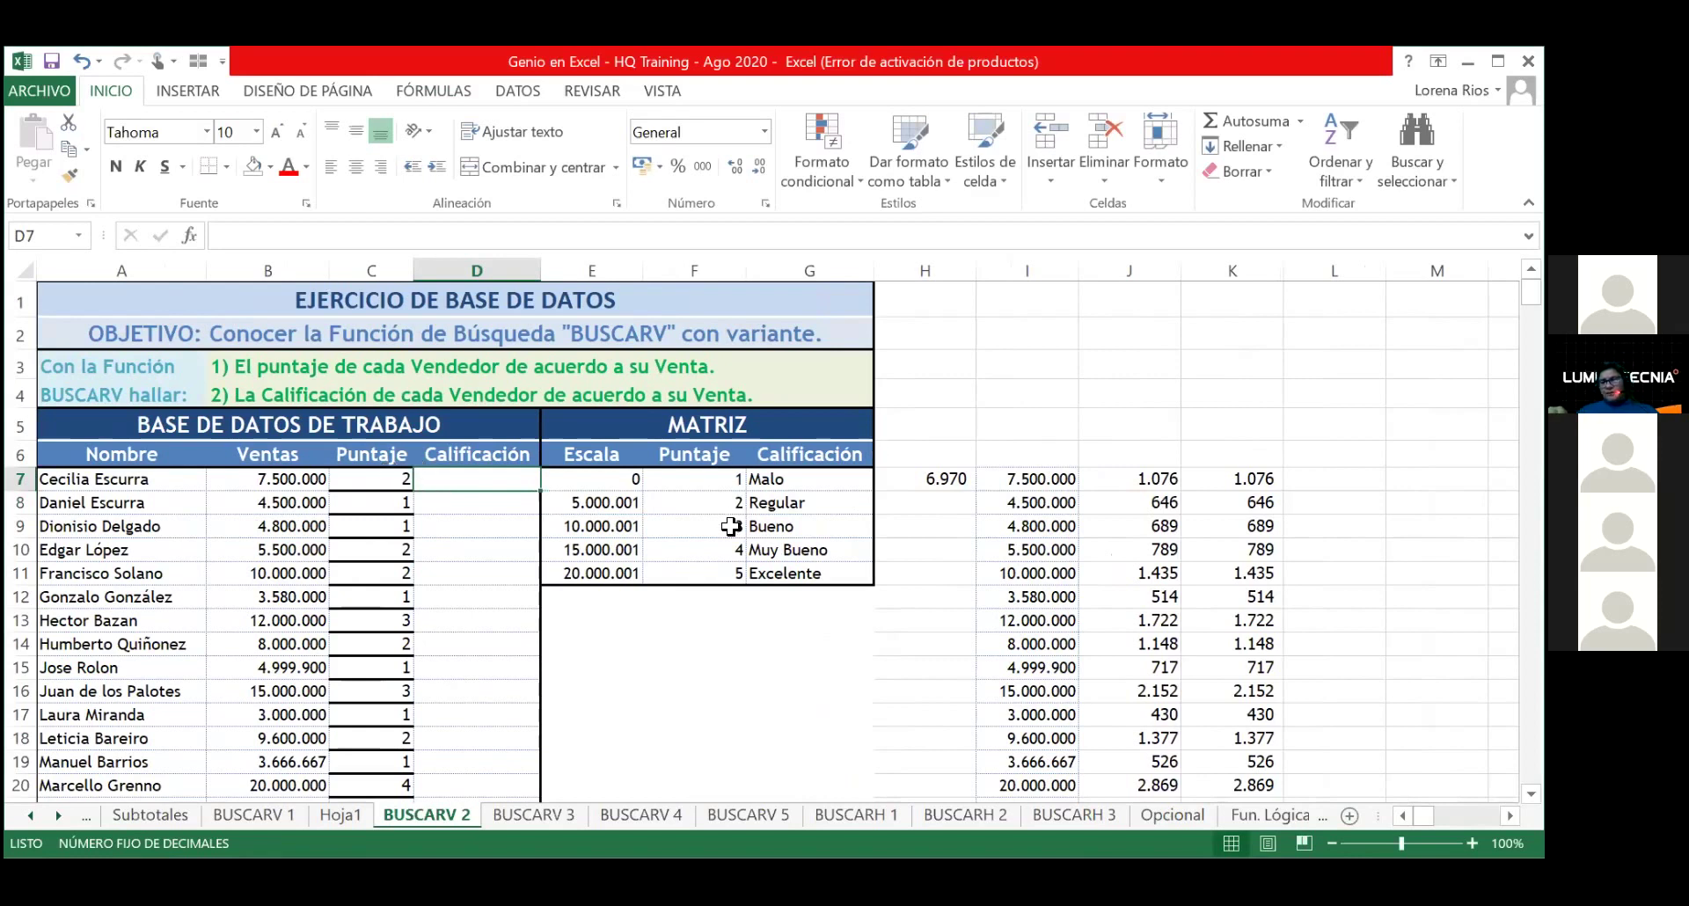
click(727, 483)
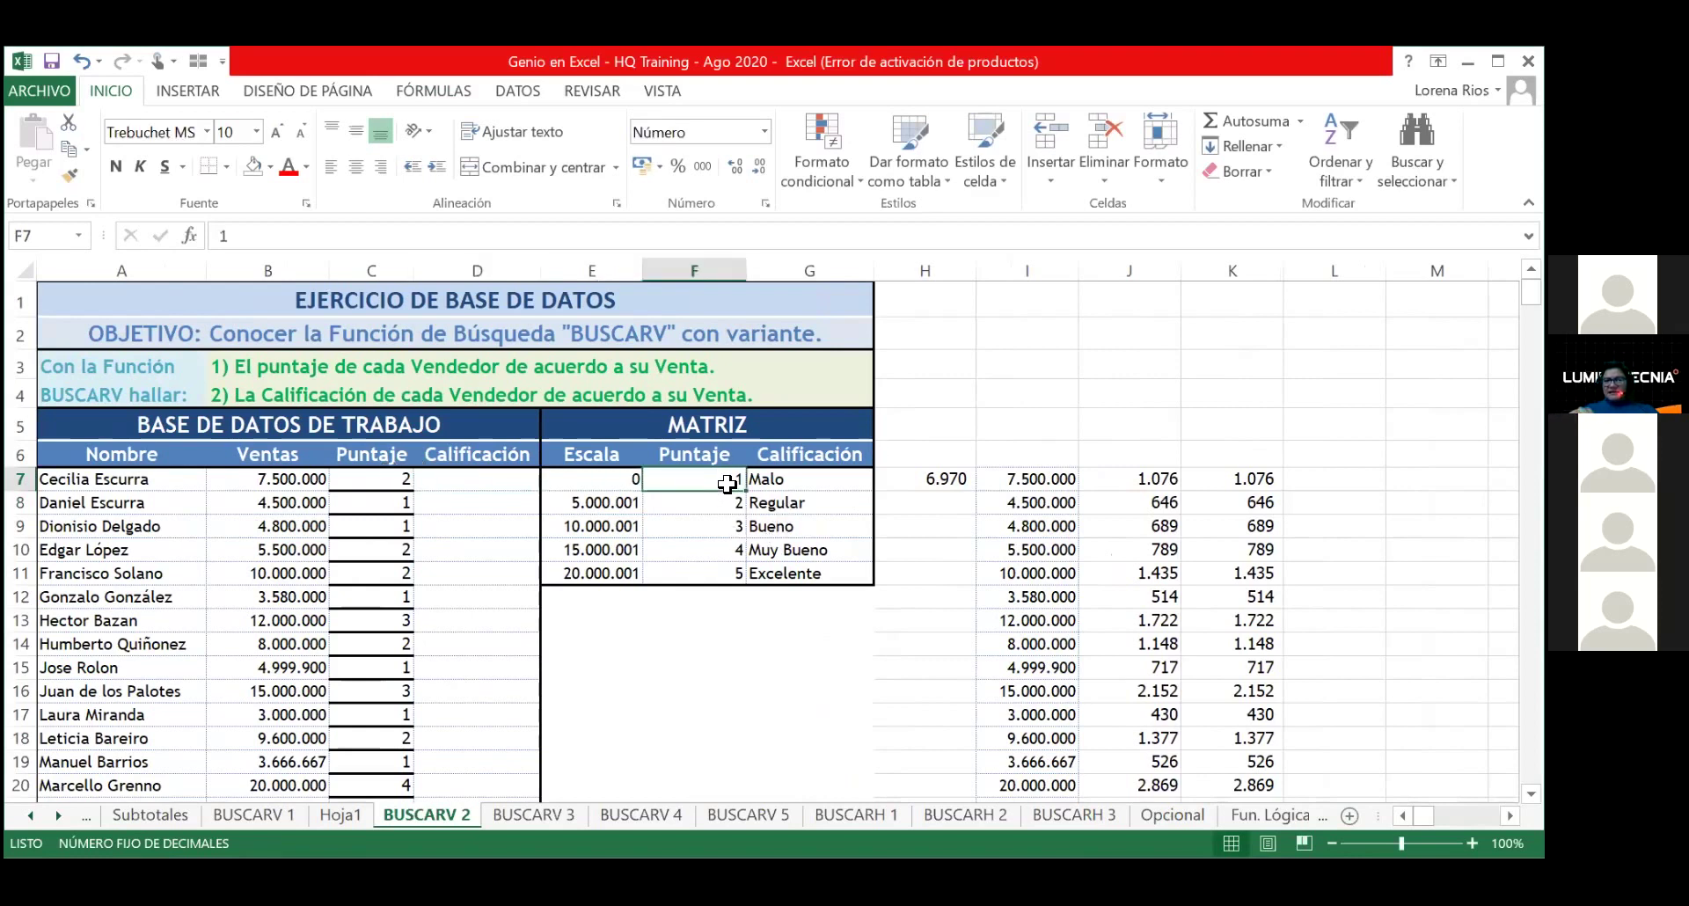
drag(726, 484, 786, 580)
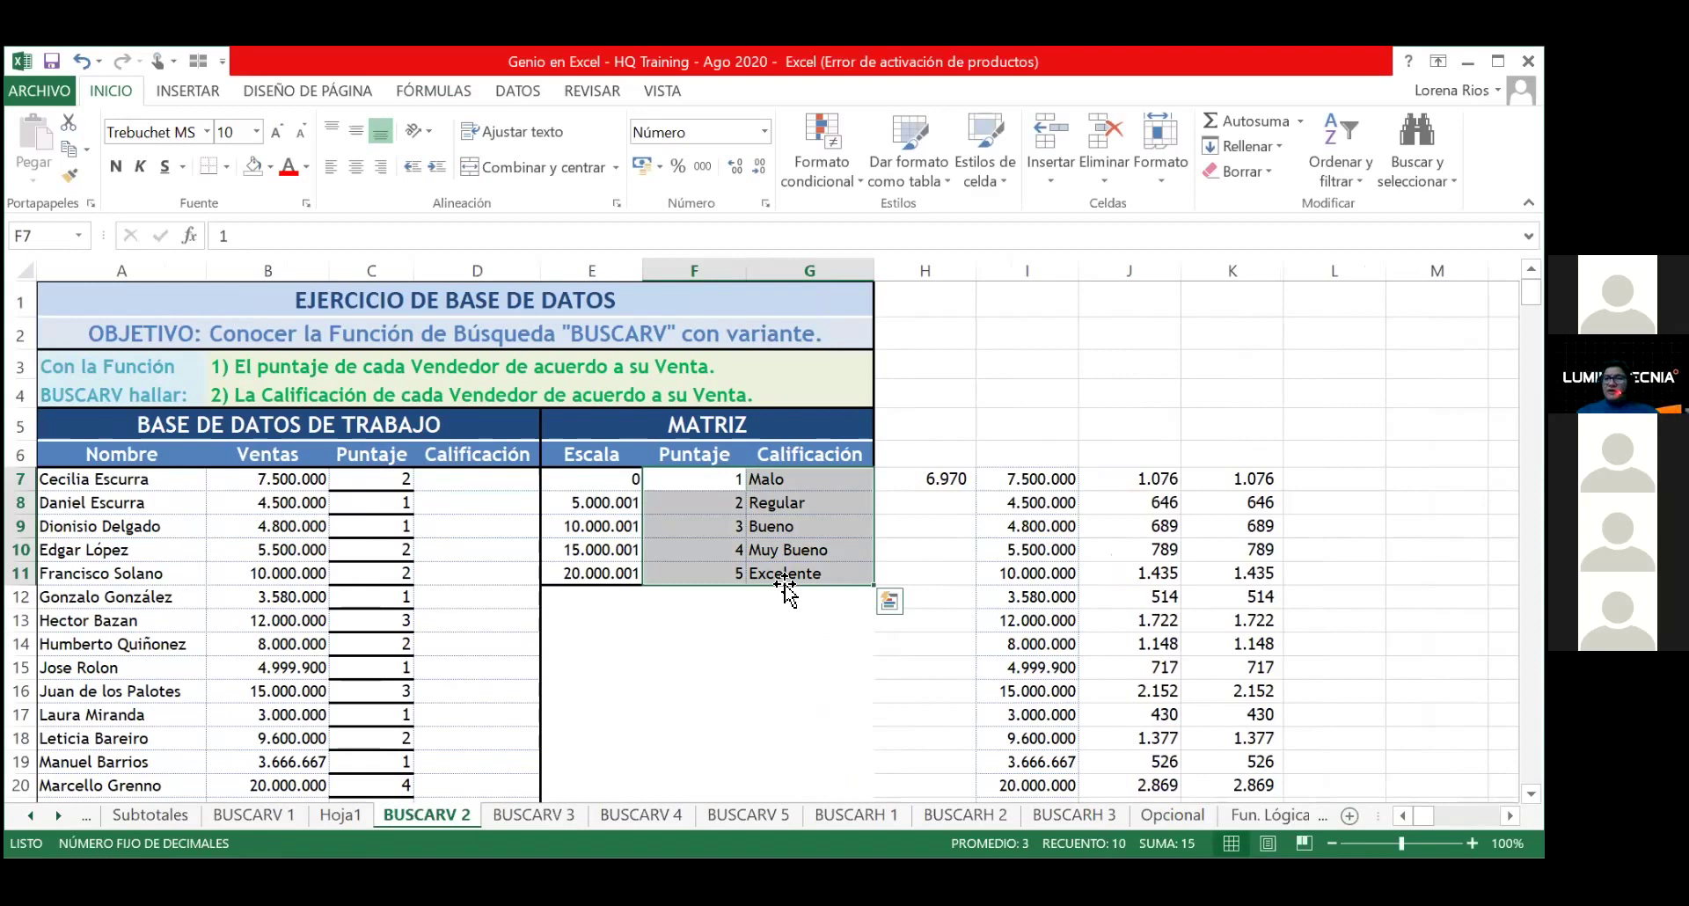
click(721, 574)
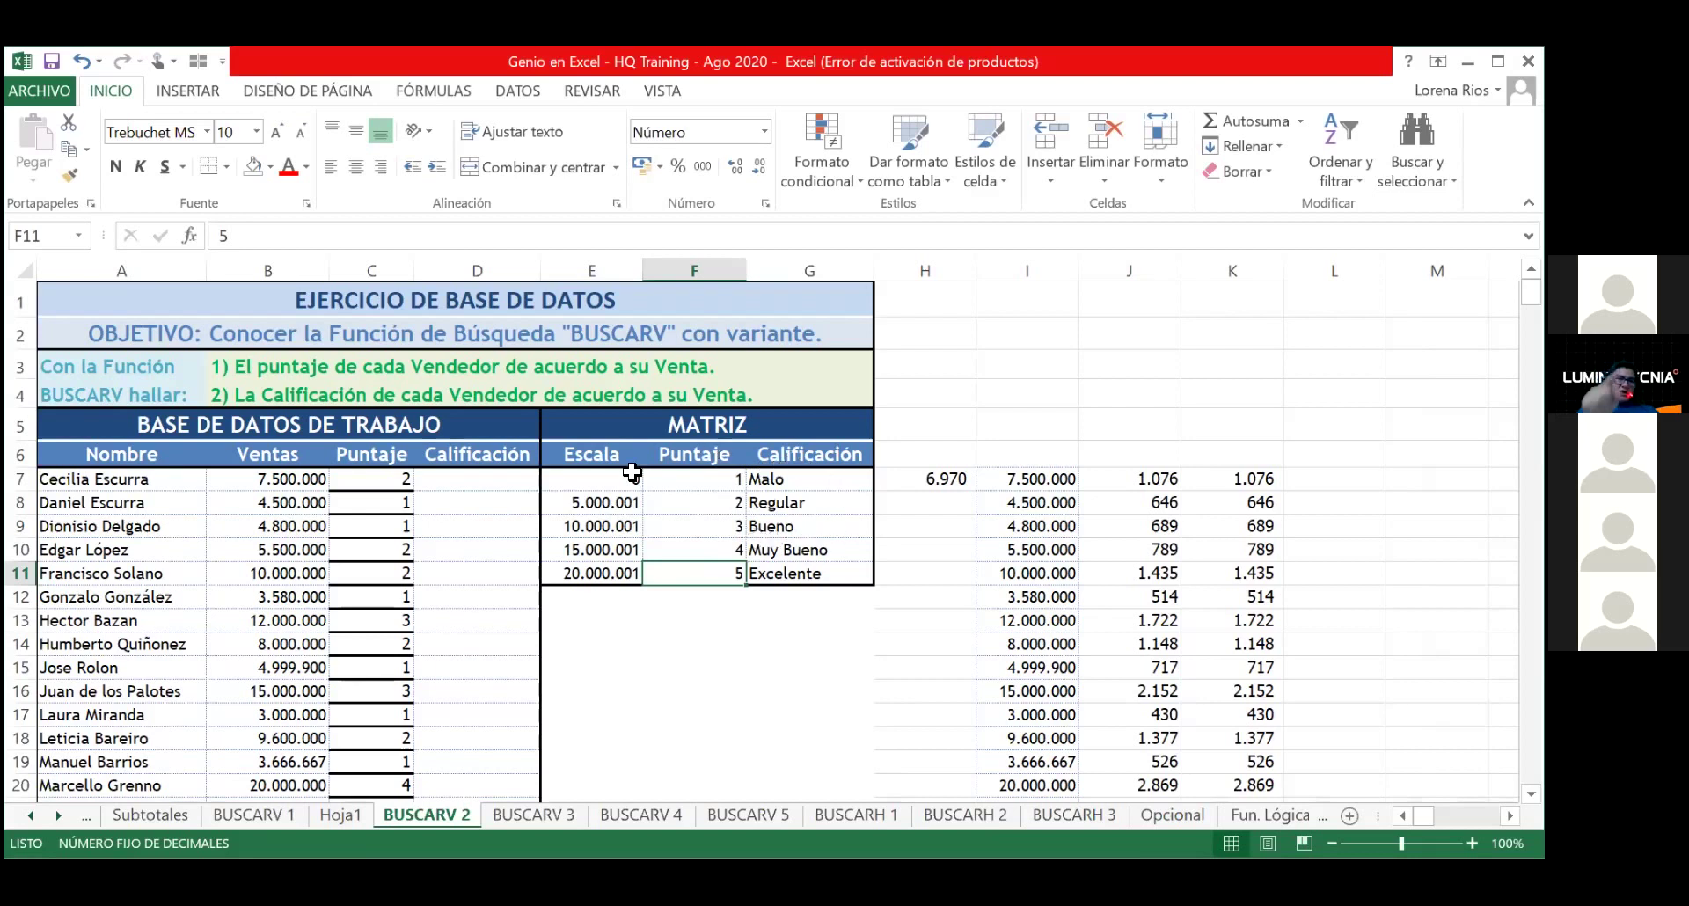
drag(633, 477, 864, 573)
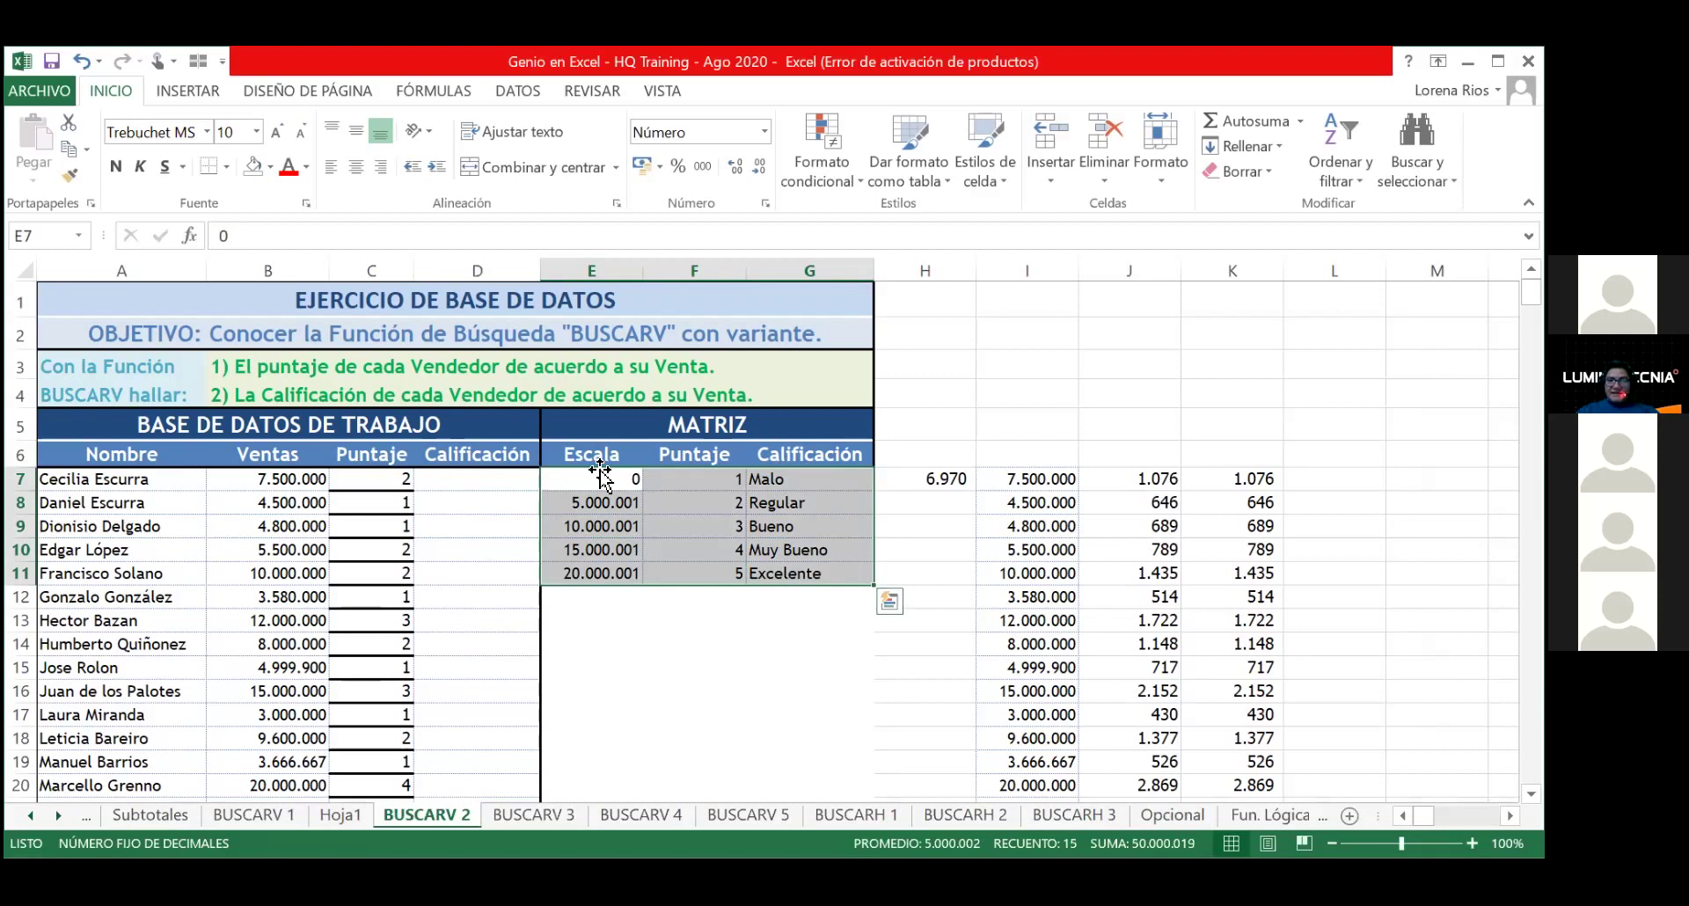
drag(612, 450, 771, 568)
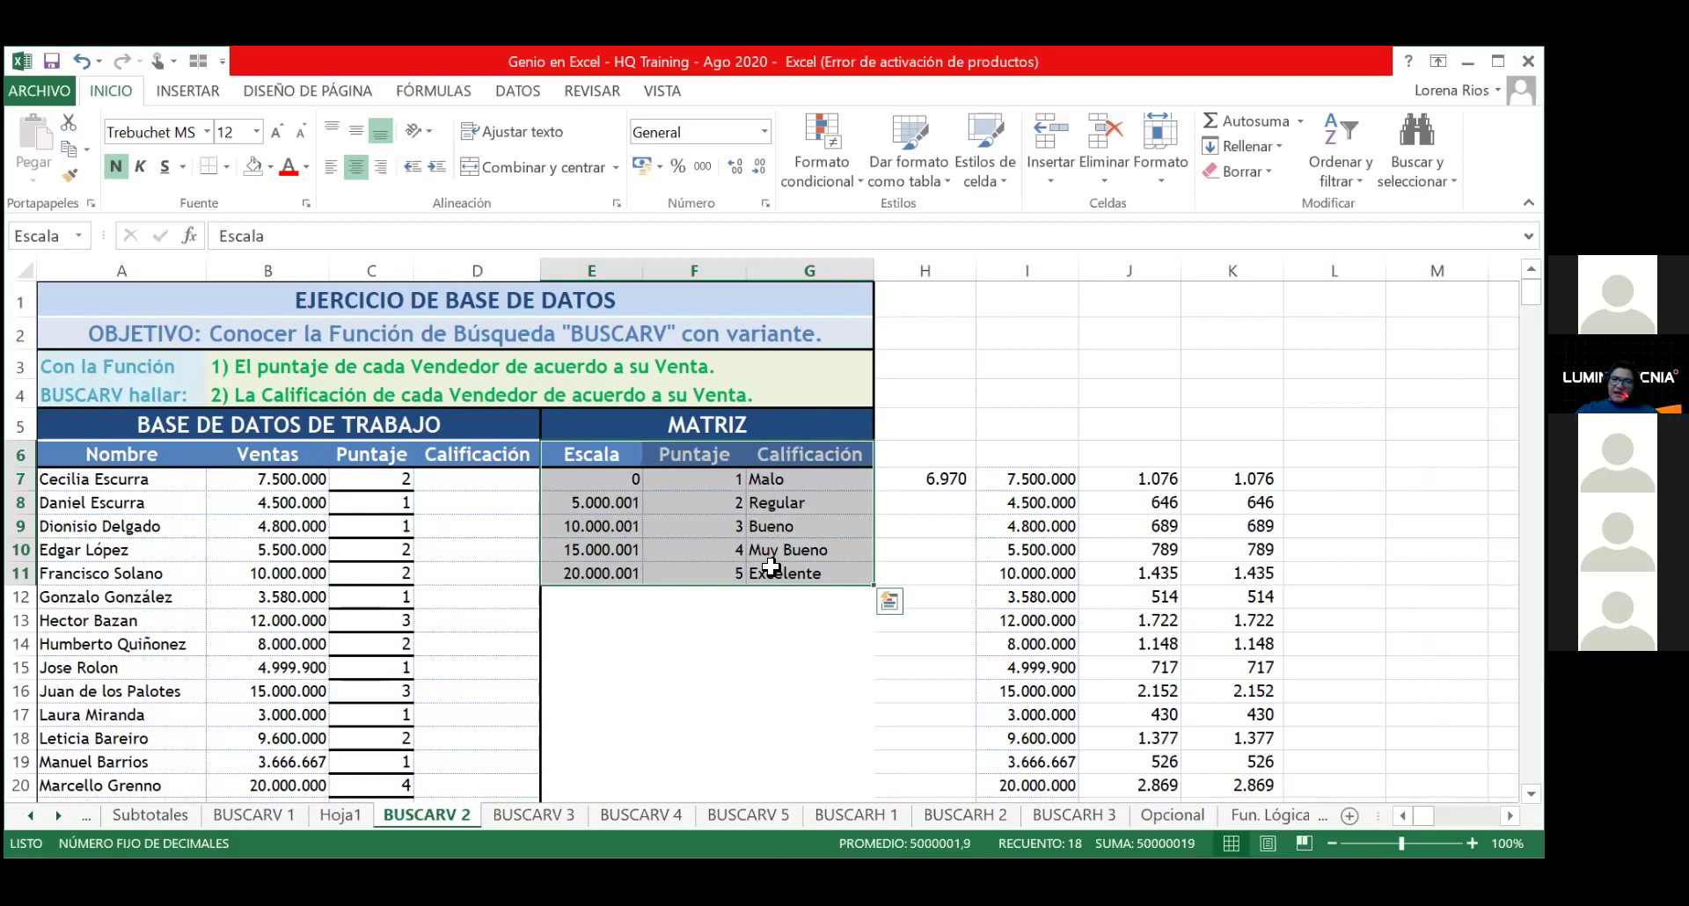
drag(695, 454, 823, 576)
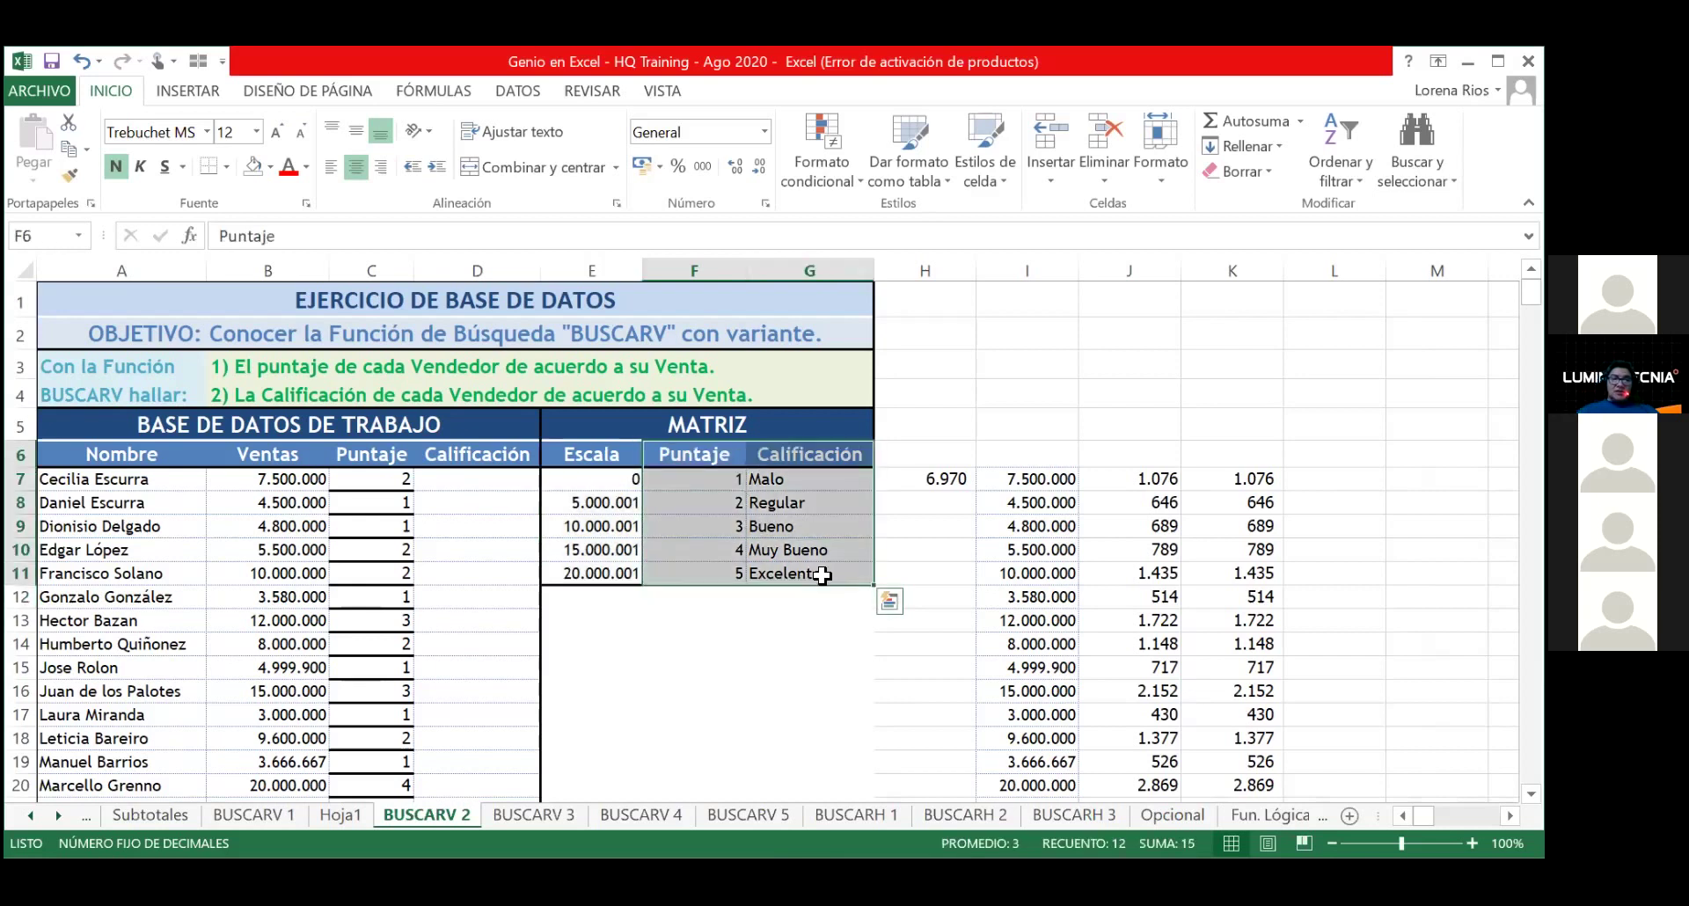
click(620, 600)
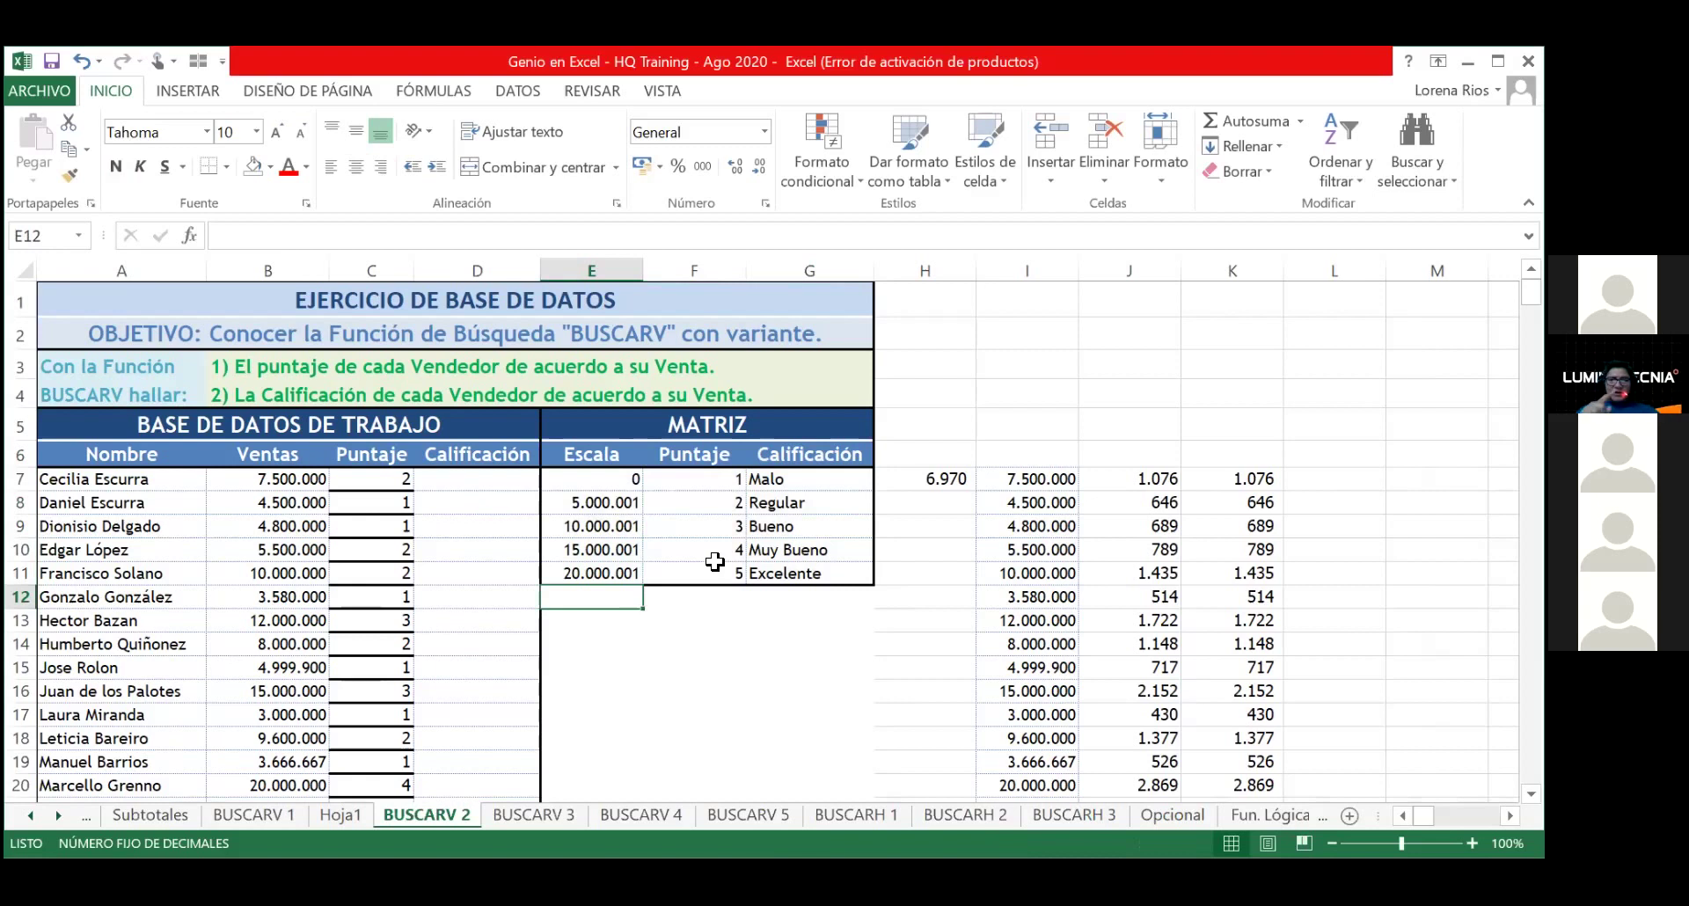
drag(717, 478, 717, 503)
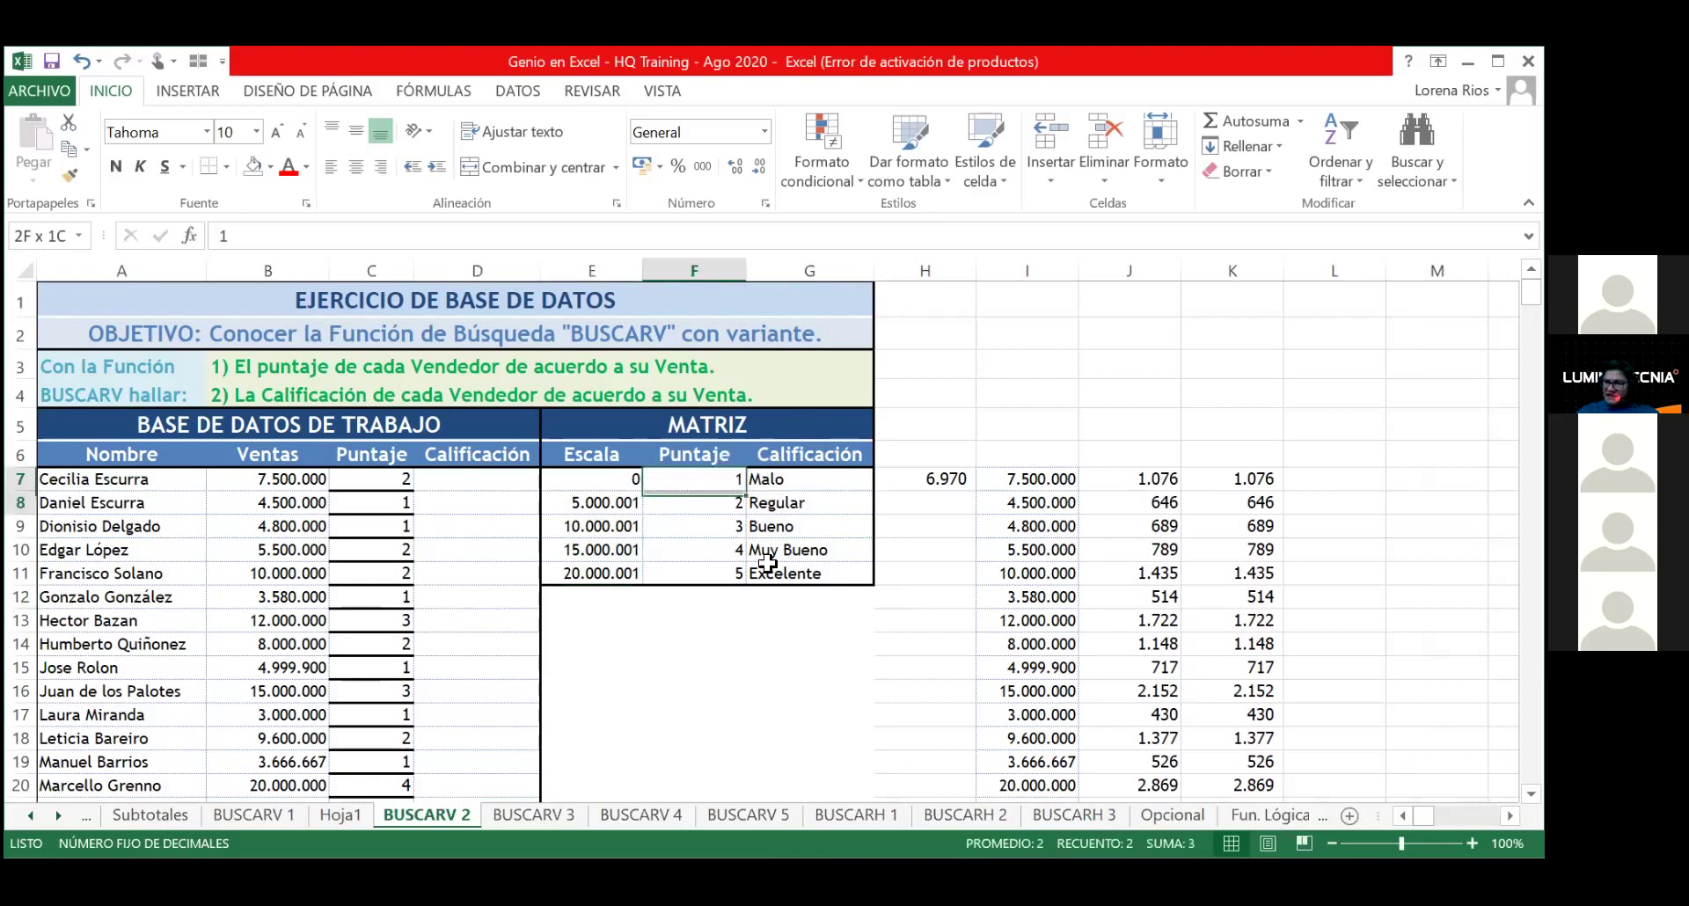
drag(767, 563, 771, 570)
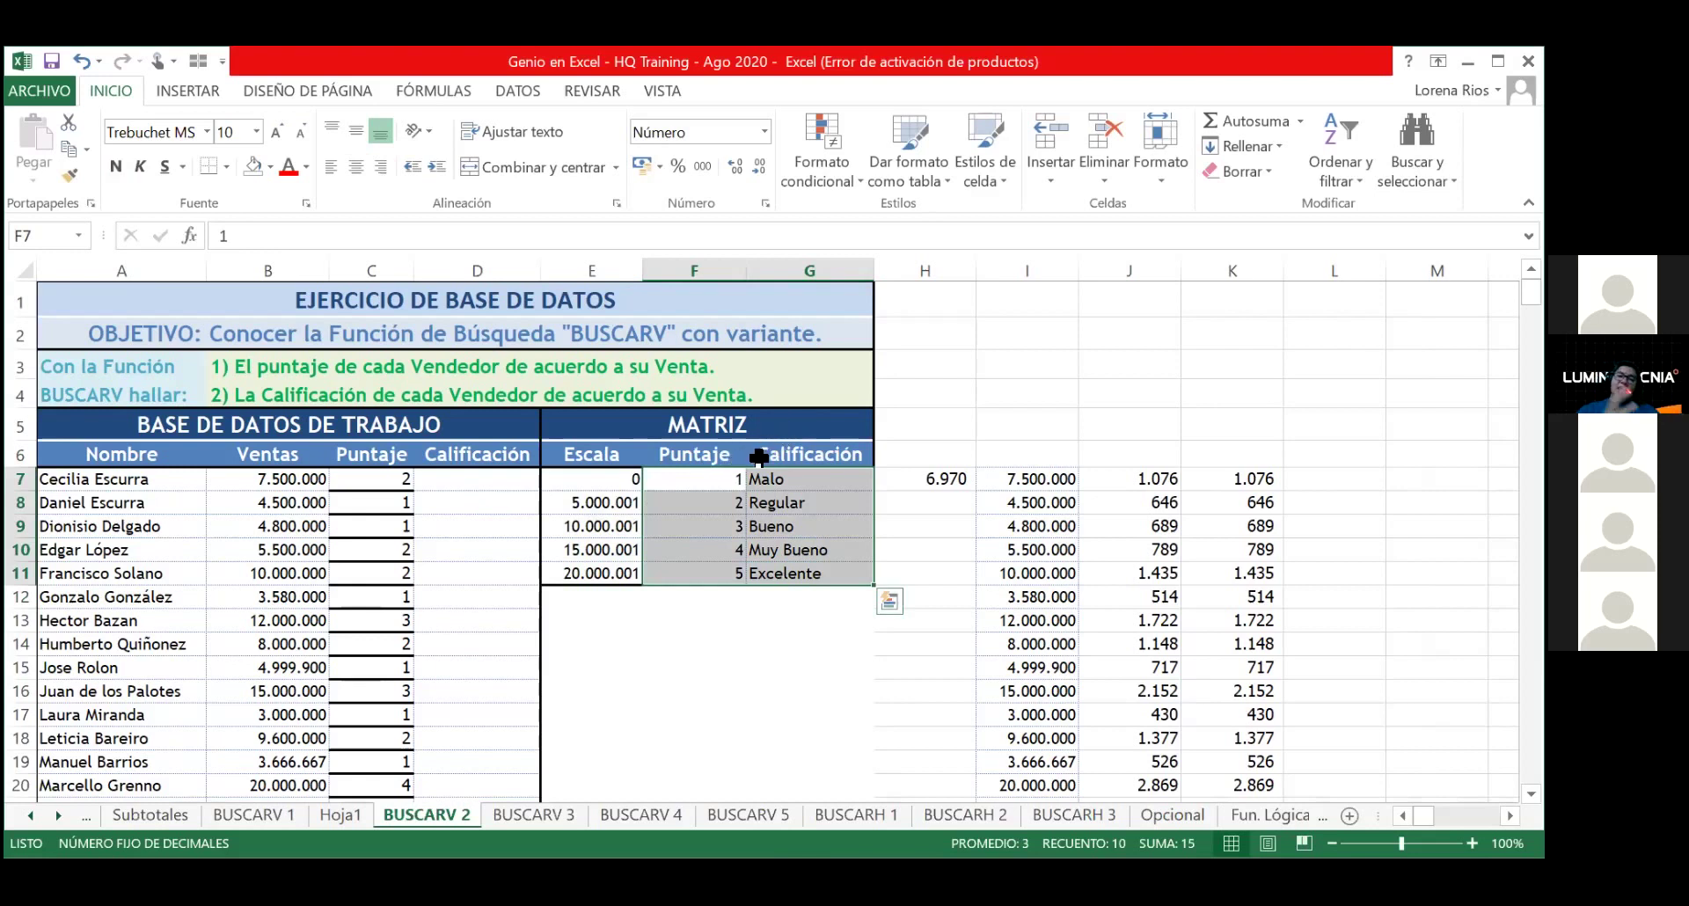
click(695, 505)
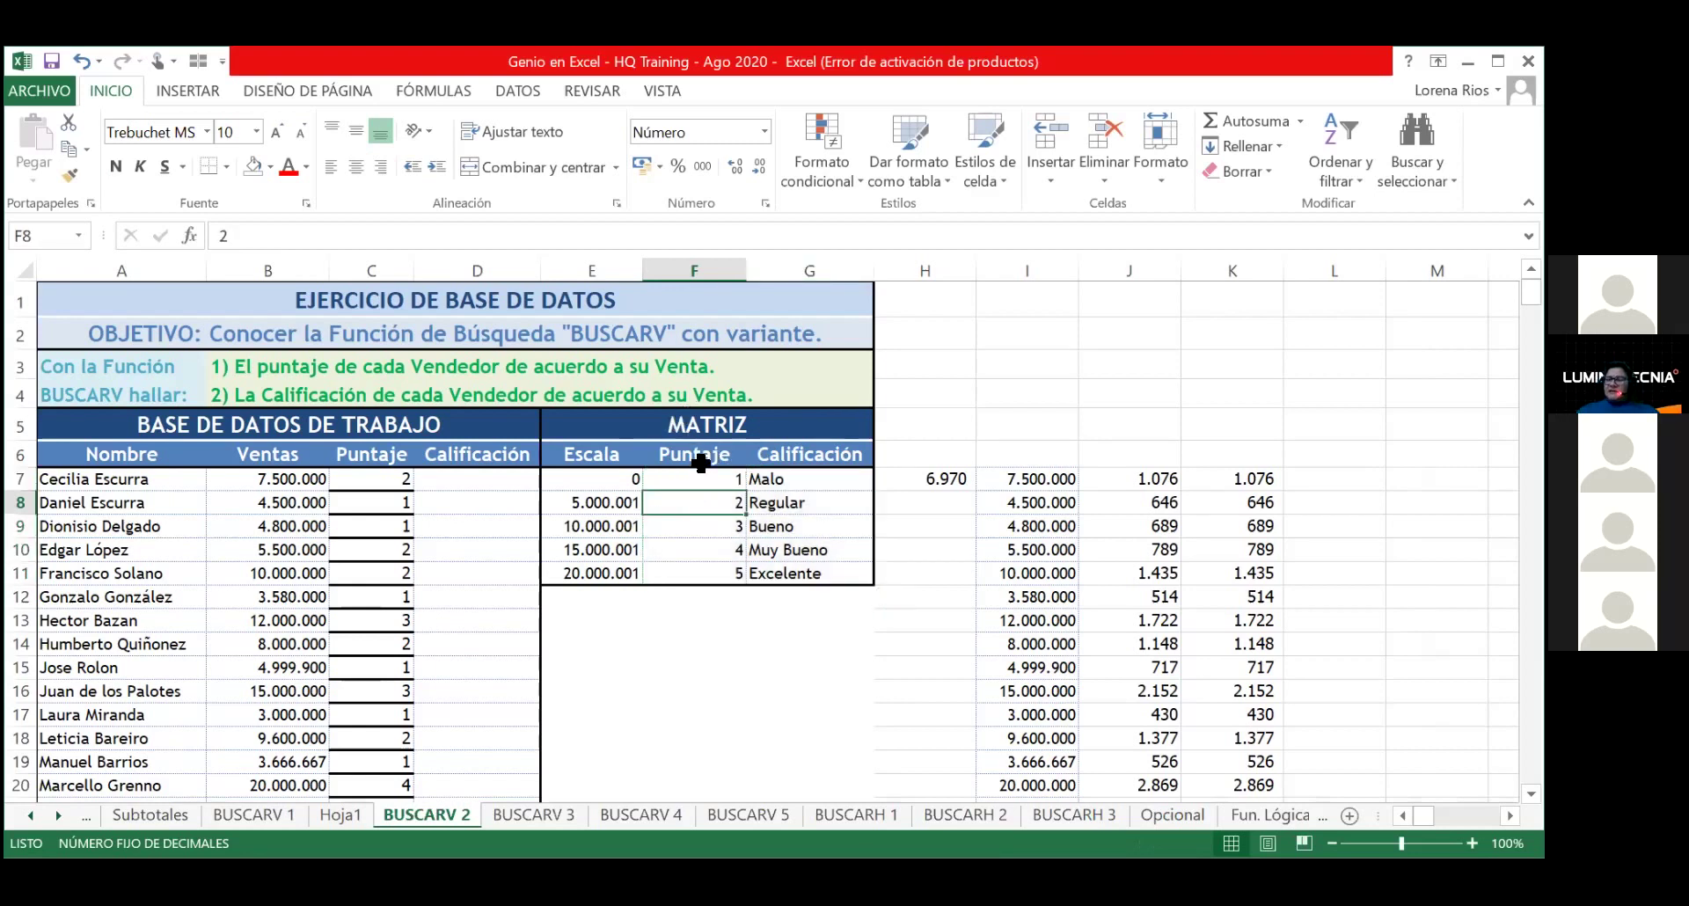
drag(710, 454, 714, 574)
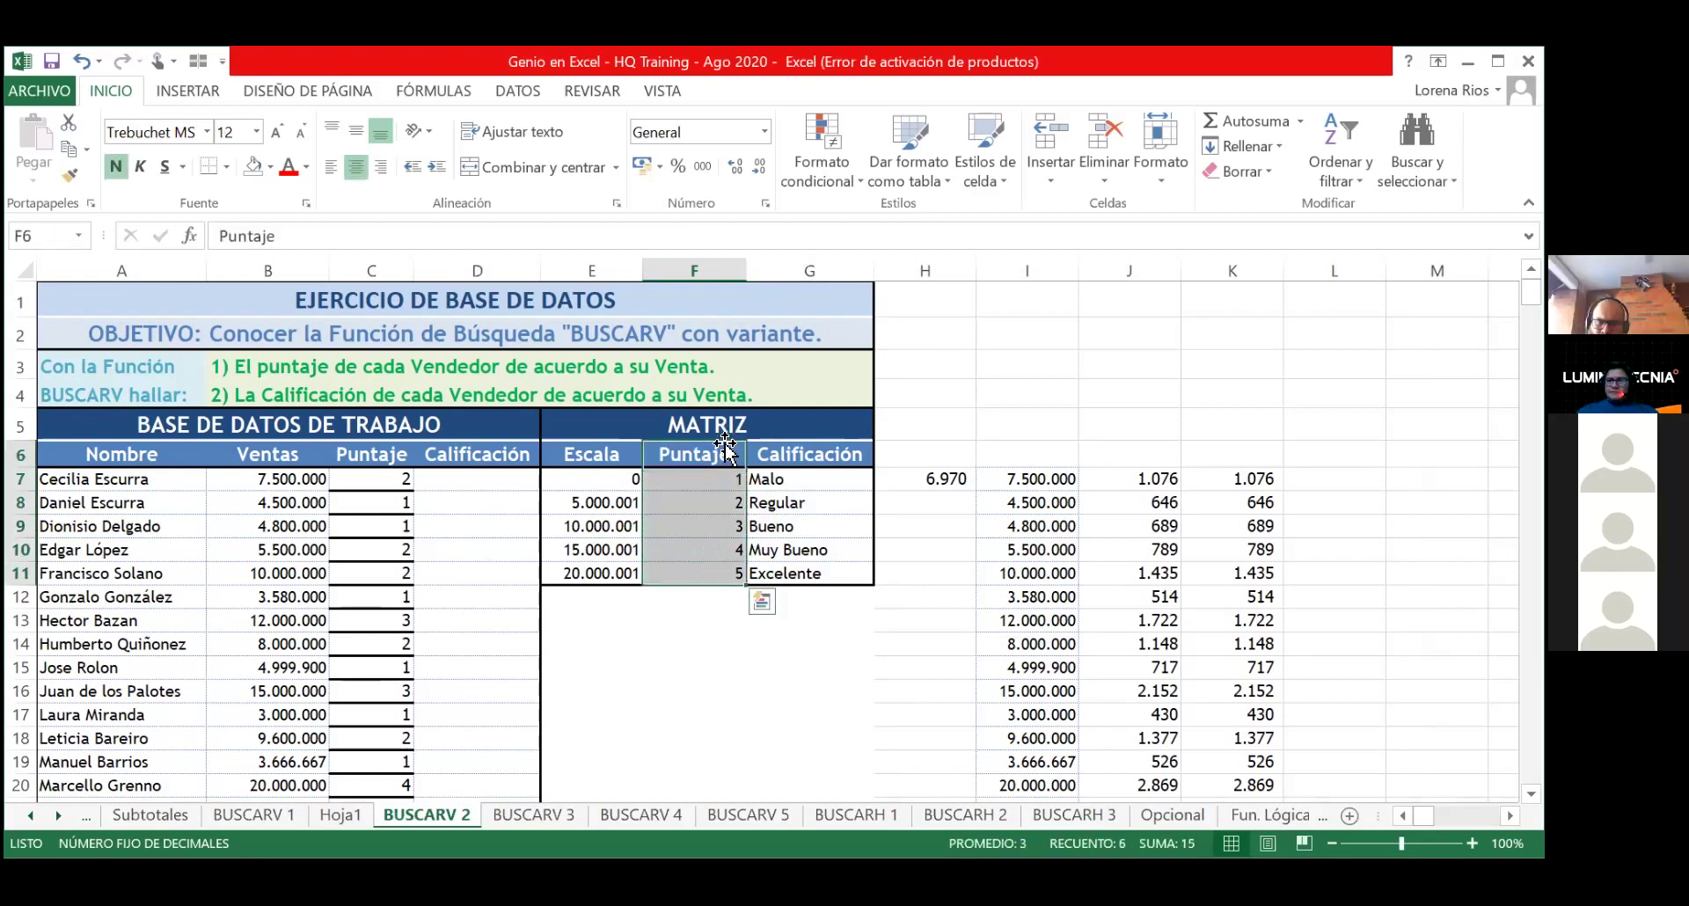
drag(931, 455, 930, 573)
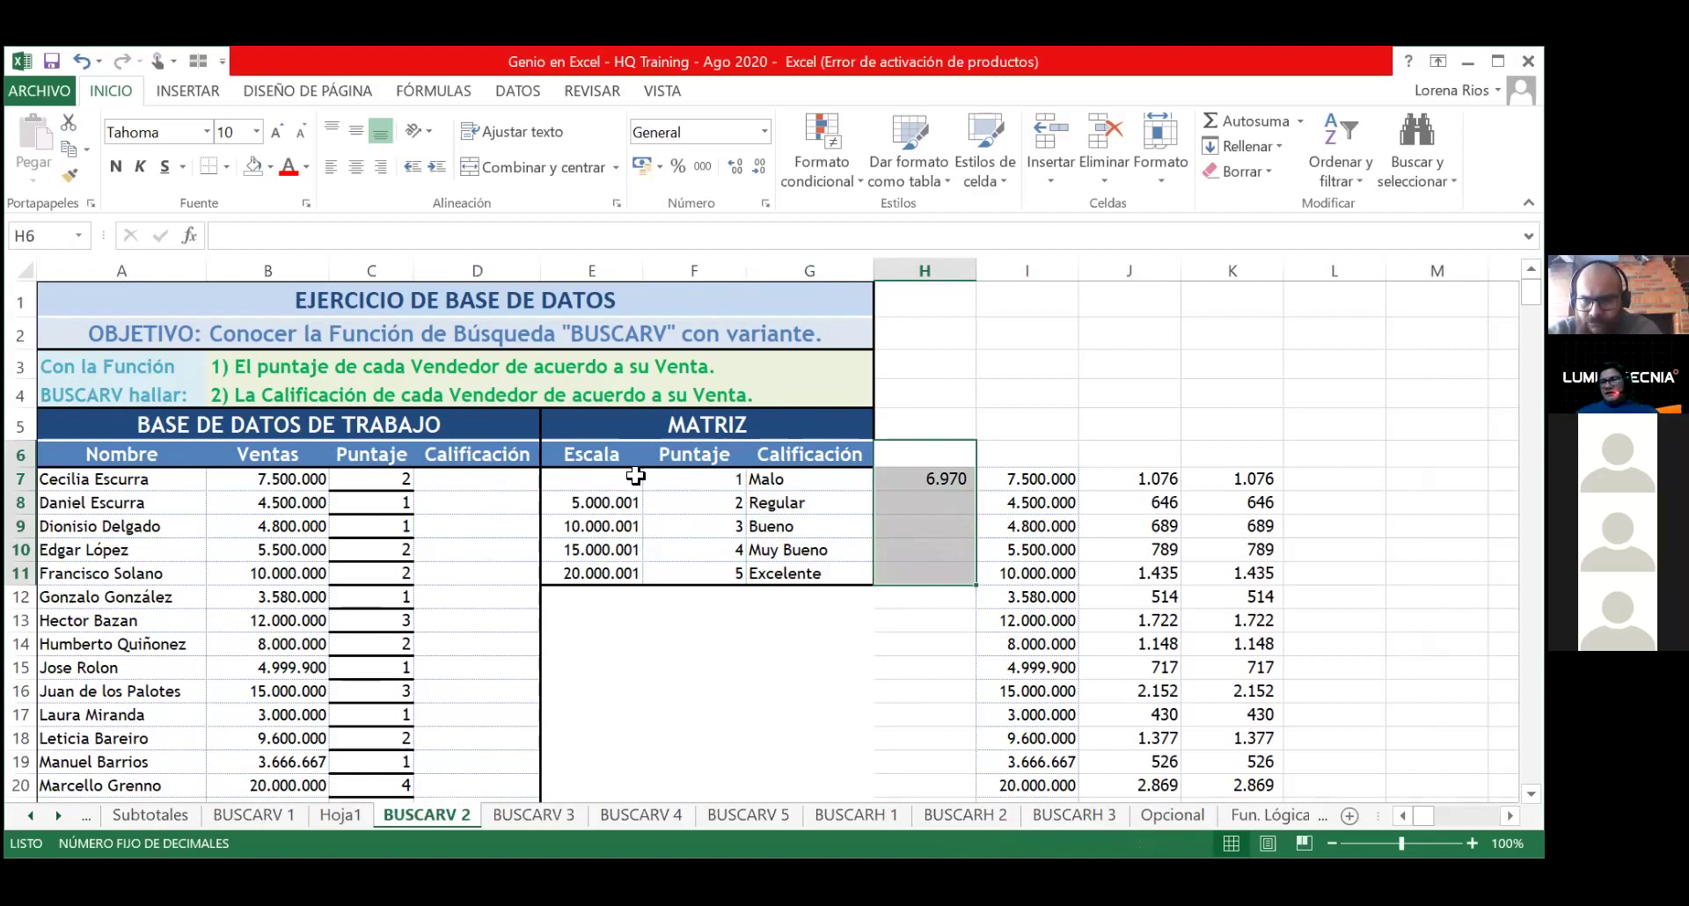
Step: Name the MATRIZ Puntaje and Calificación range F6:G11 as Tb_Puntaje
click(519, 477)
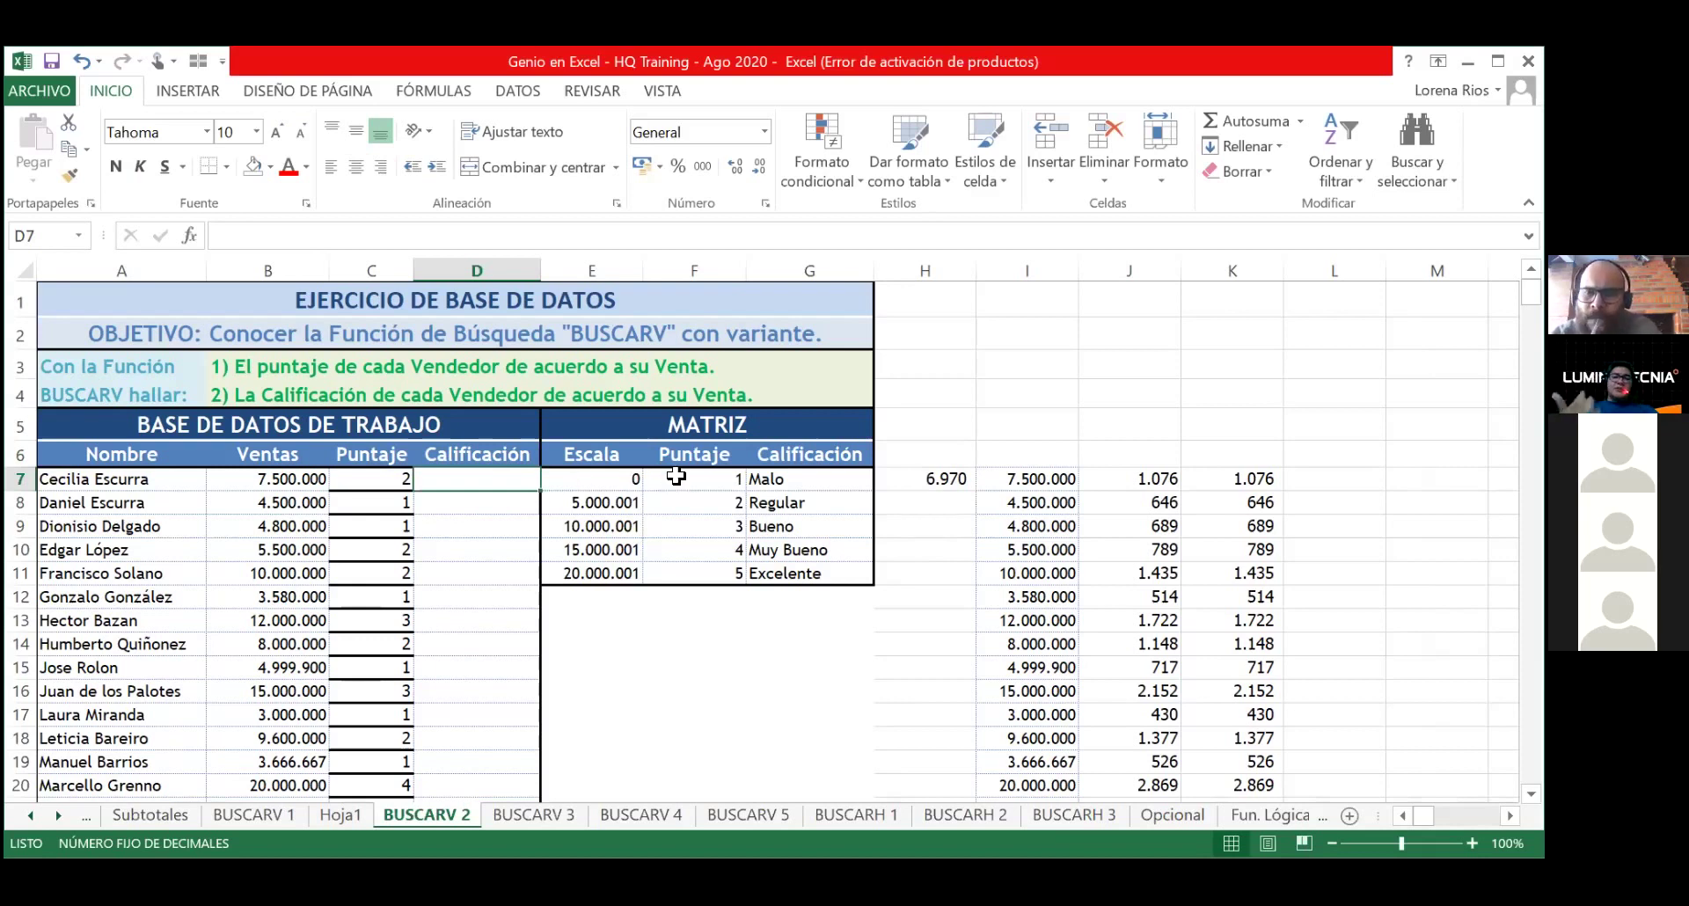
drag(676, 476, 774, 567)
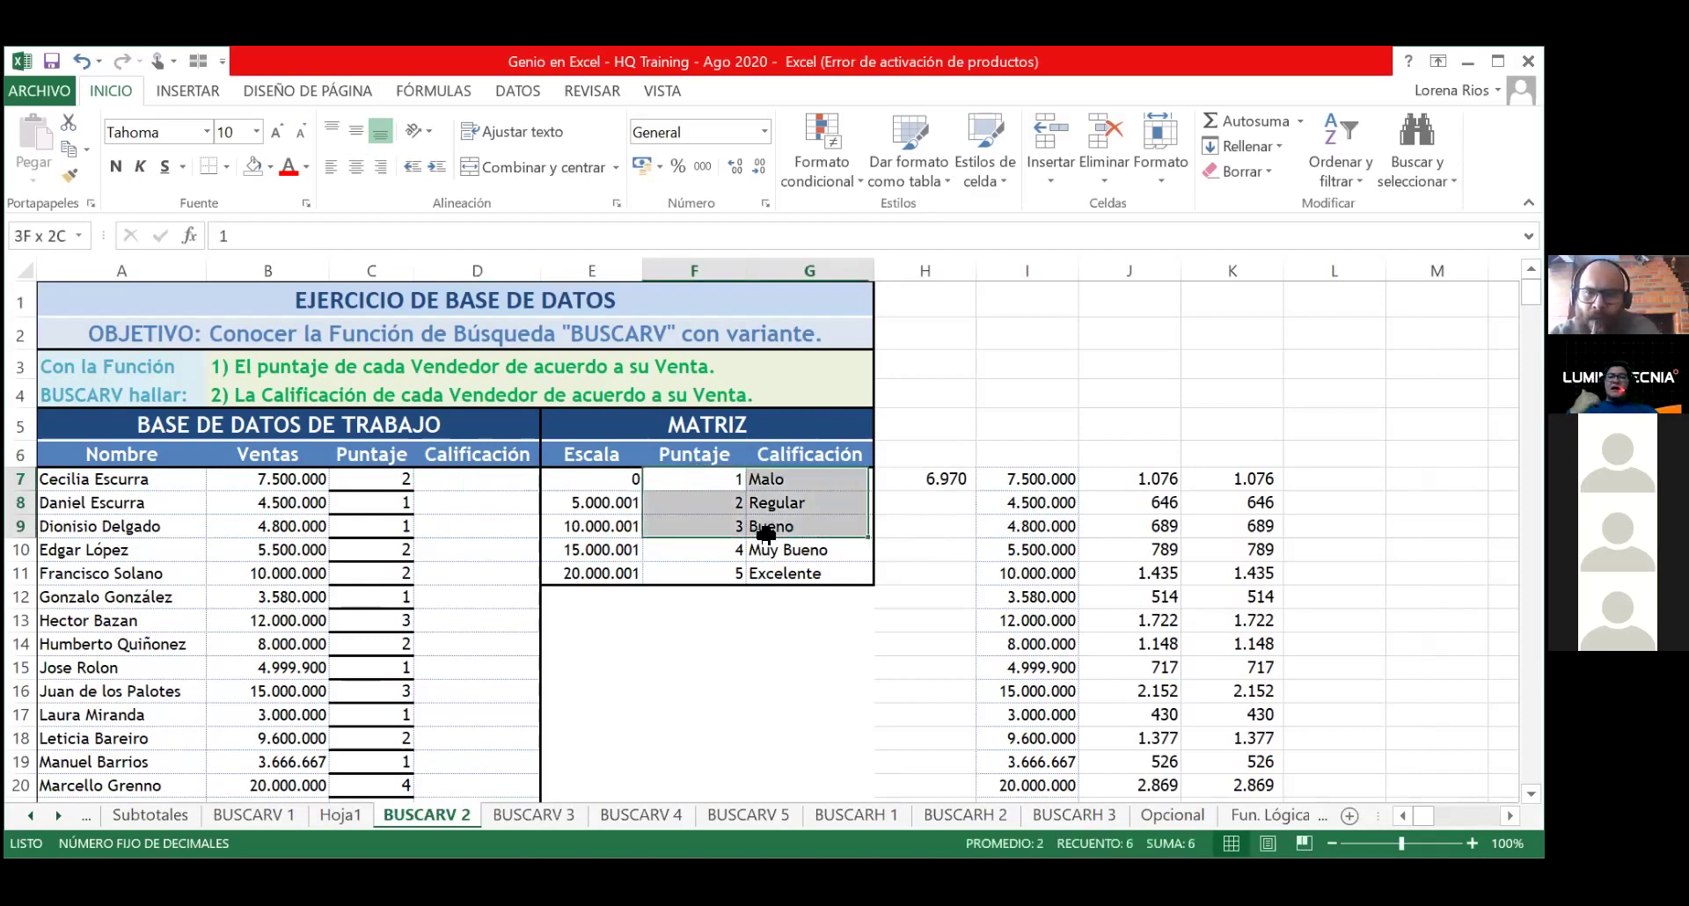
click(704, 457)
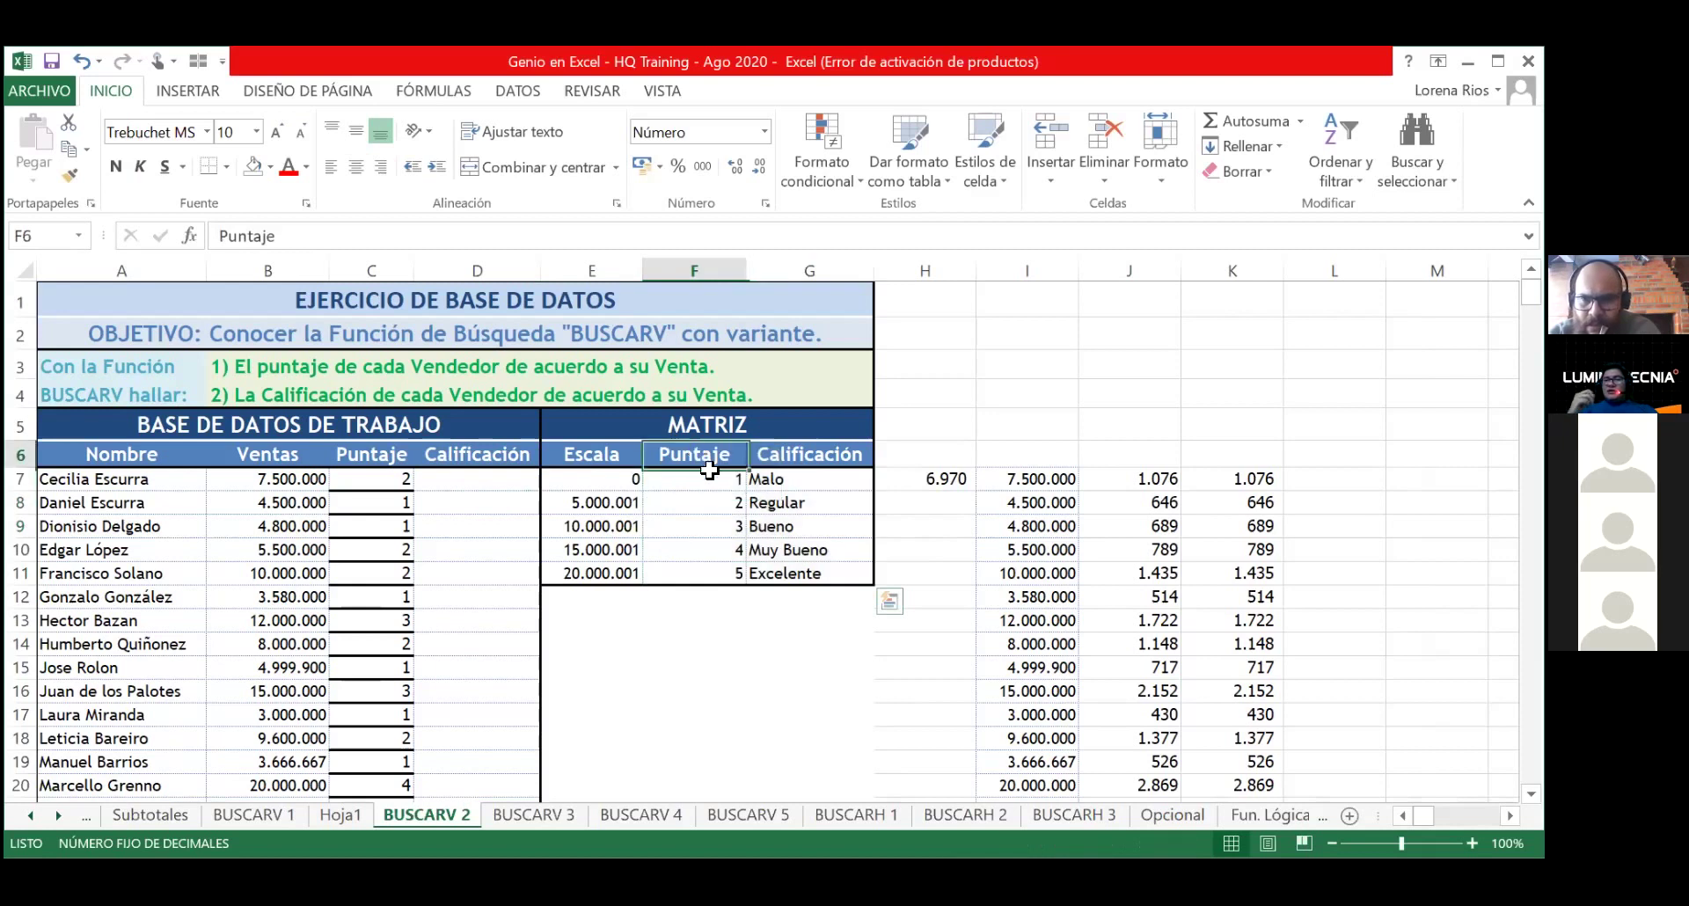
drag(709, 470, 791, 573)
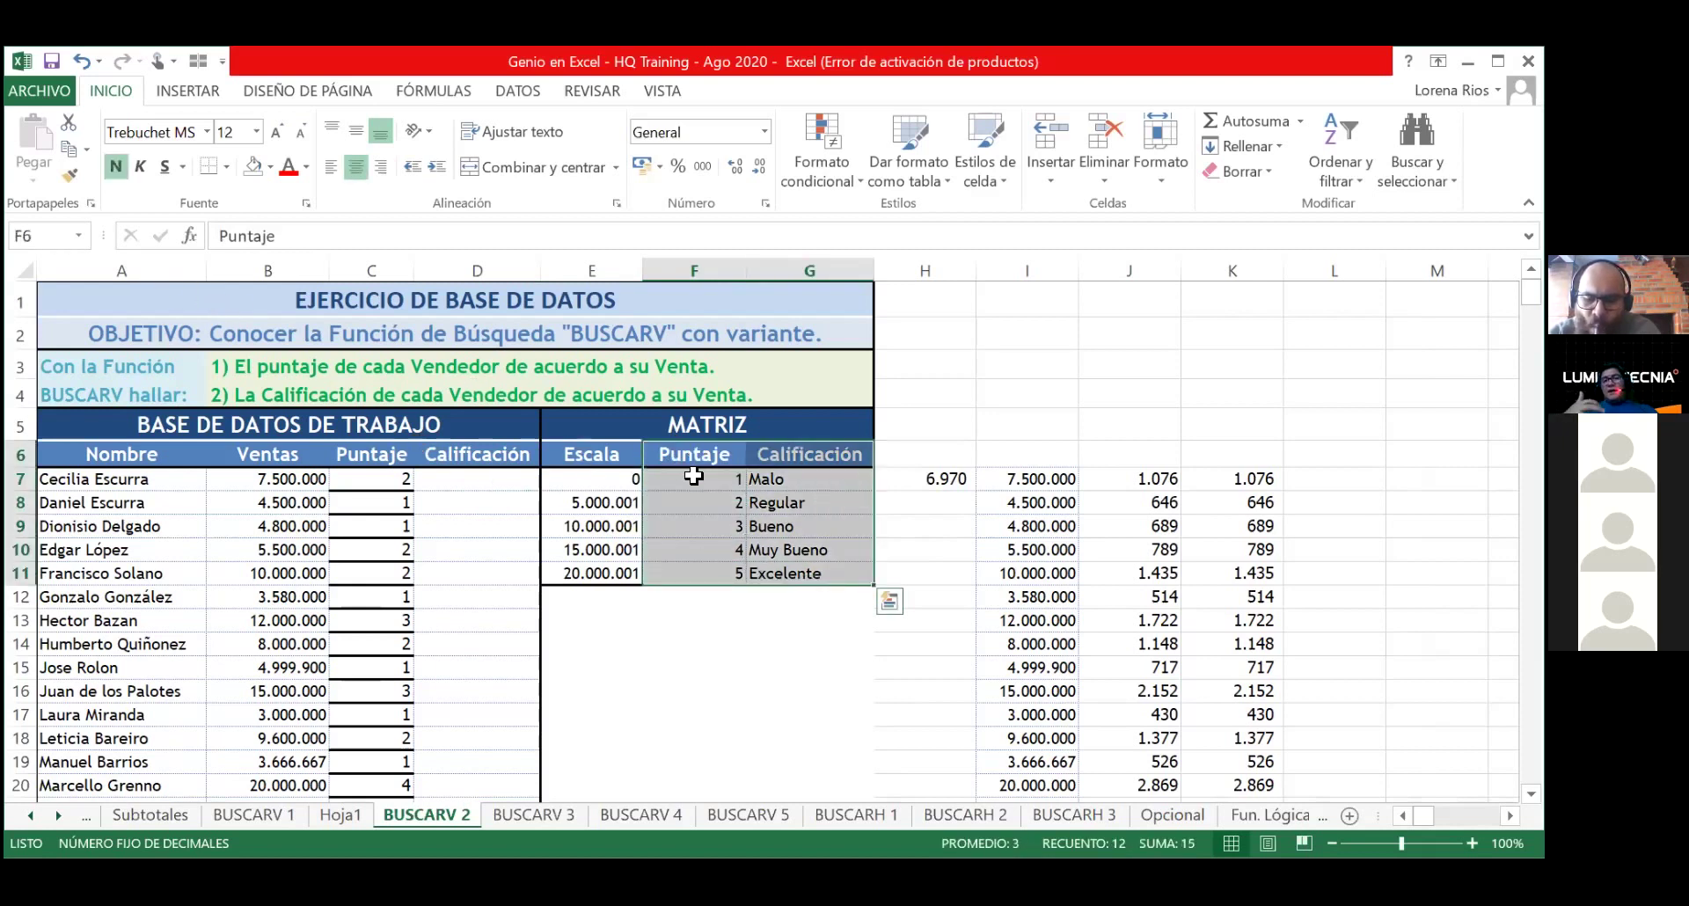
click(88, 239)
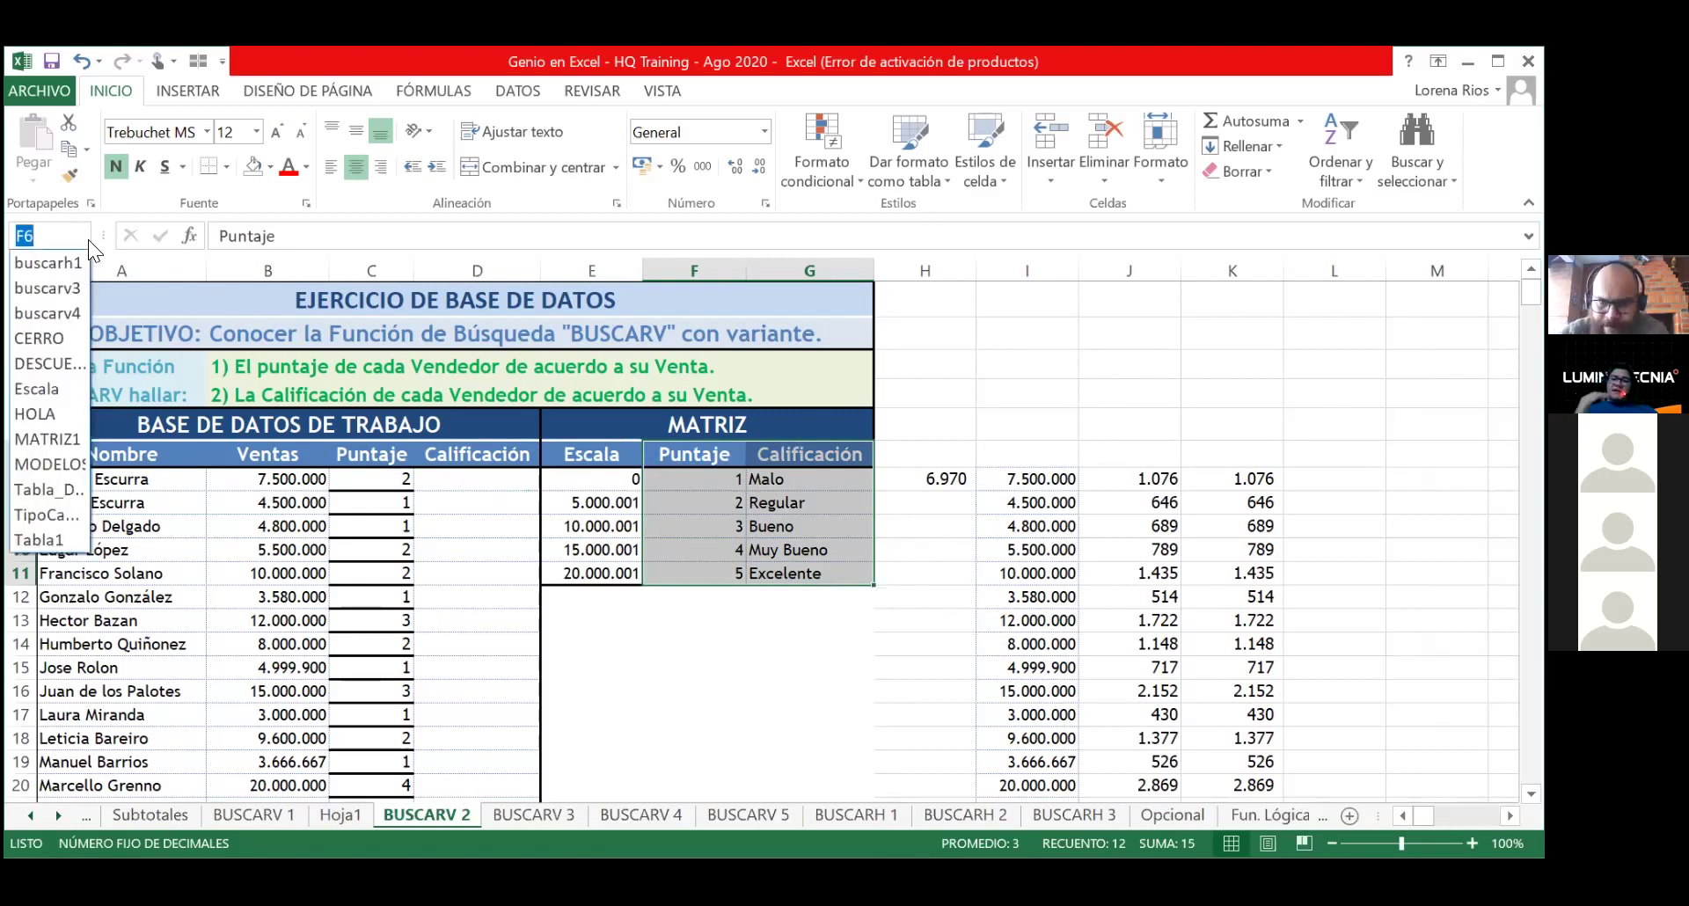
click(88, 240)
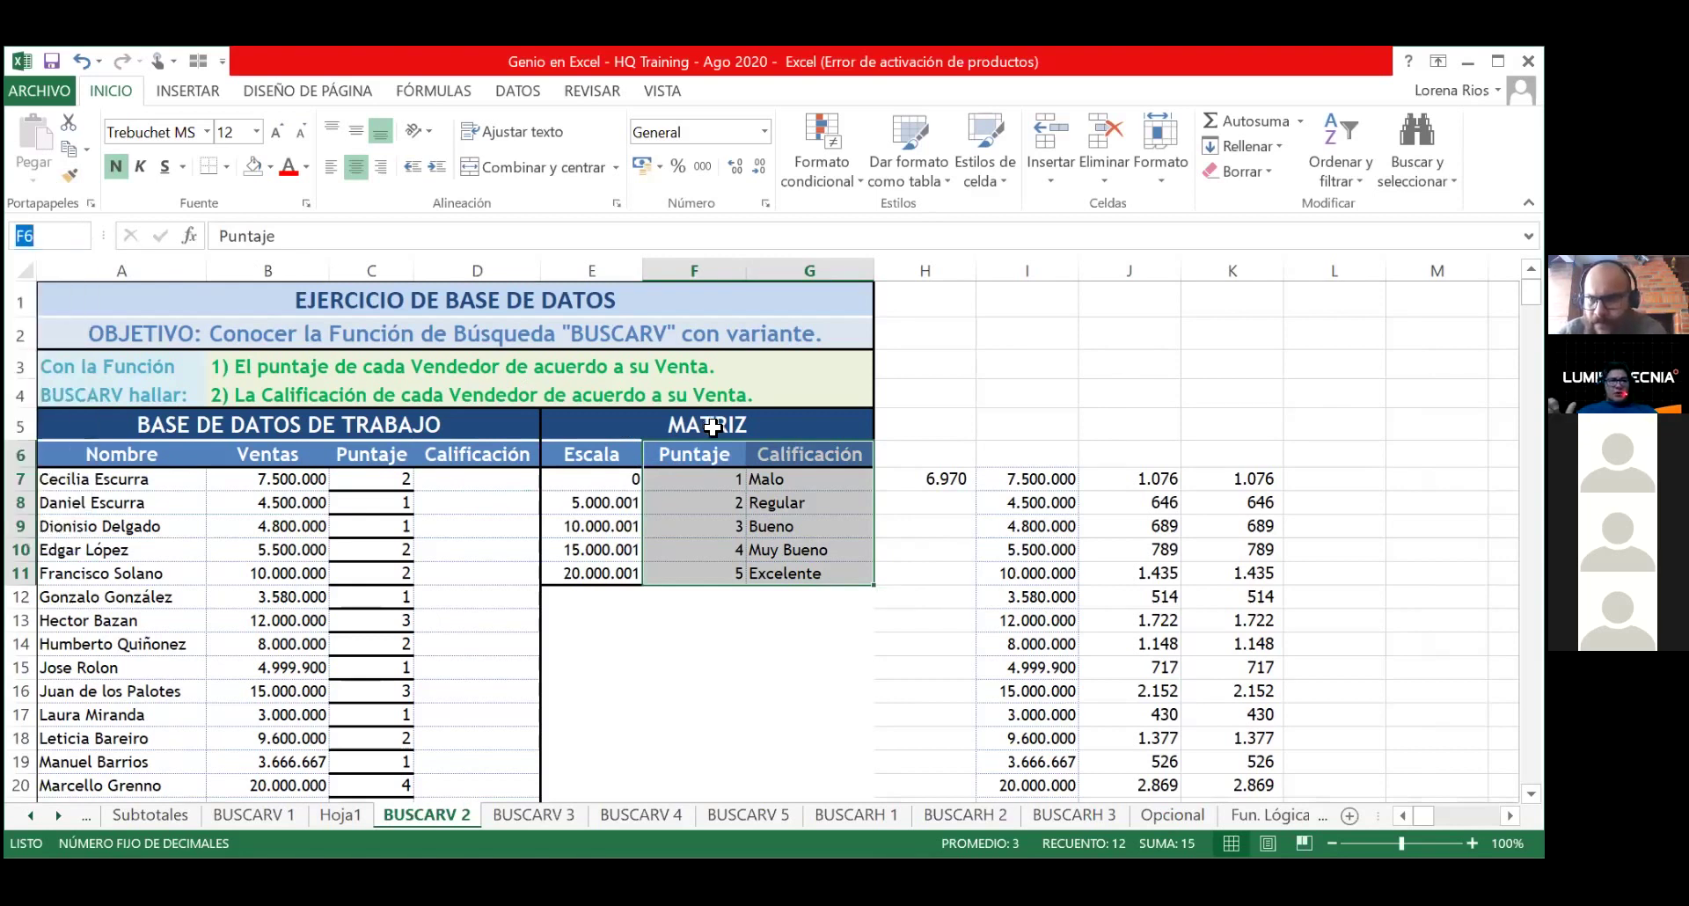
mouse_move(694, 454)
mouse_down()
mouse_move(794, 553)
mouse_move(788, 574)
mouse_up()
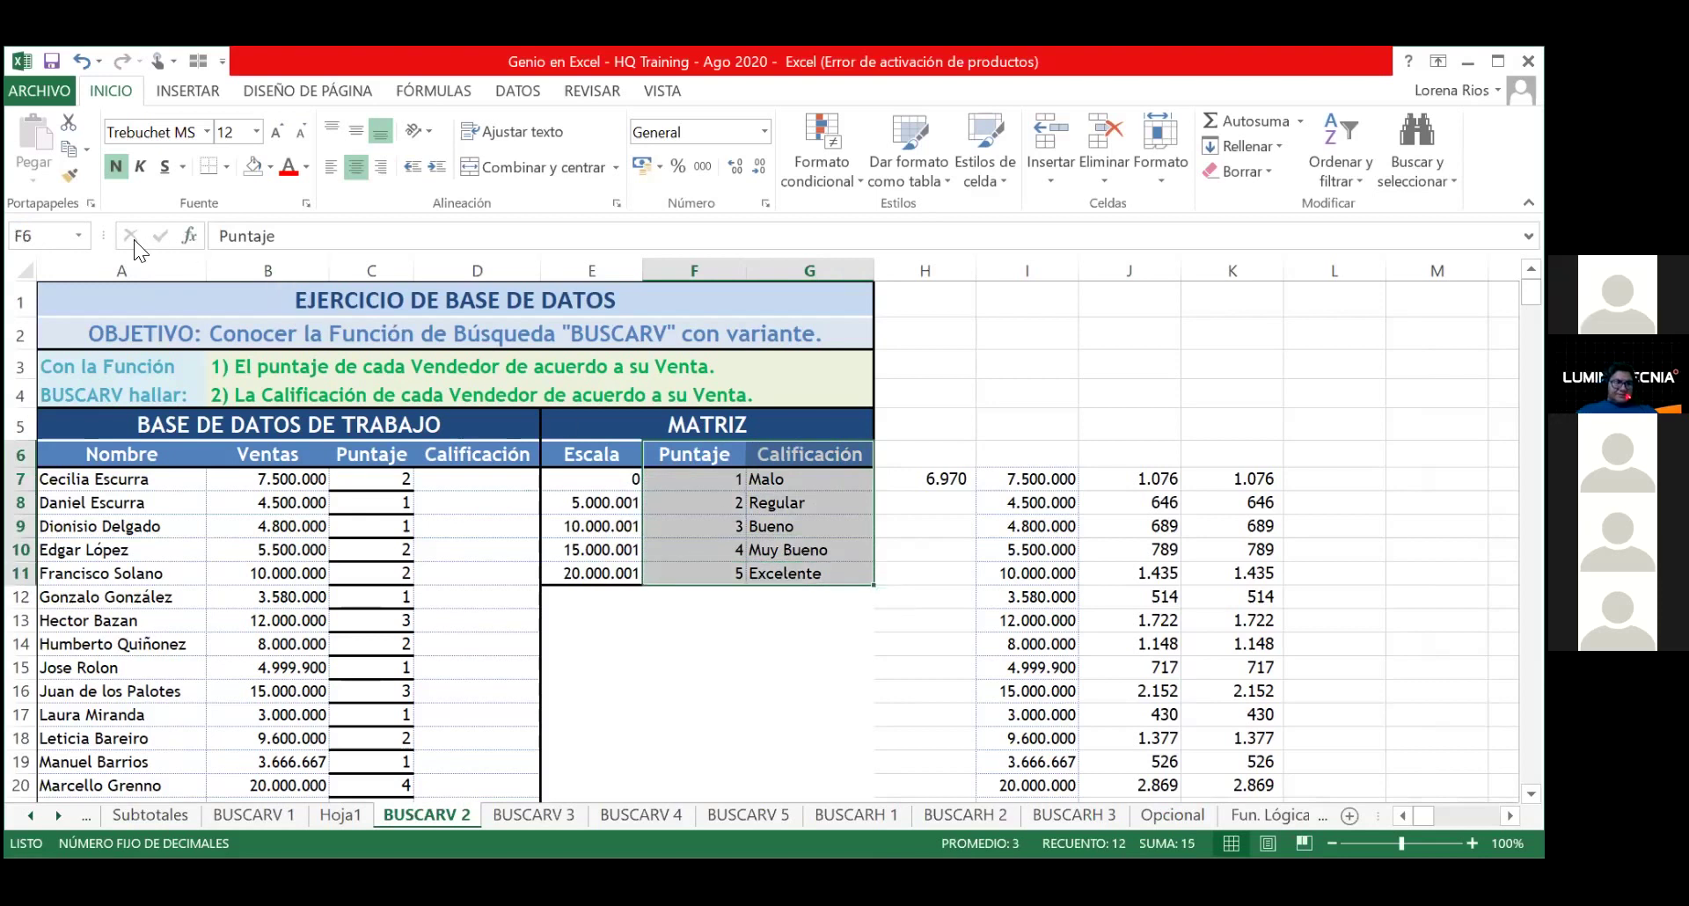
click(48, 240)
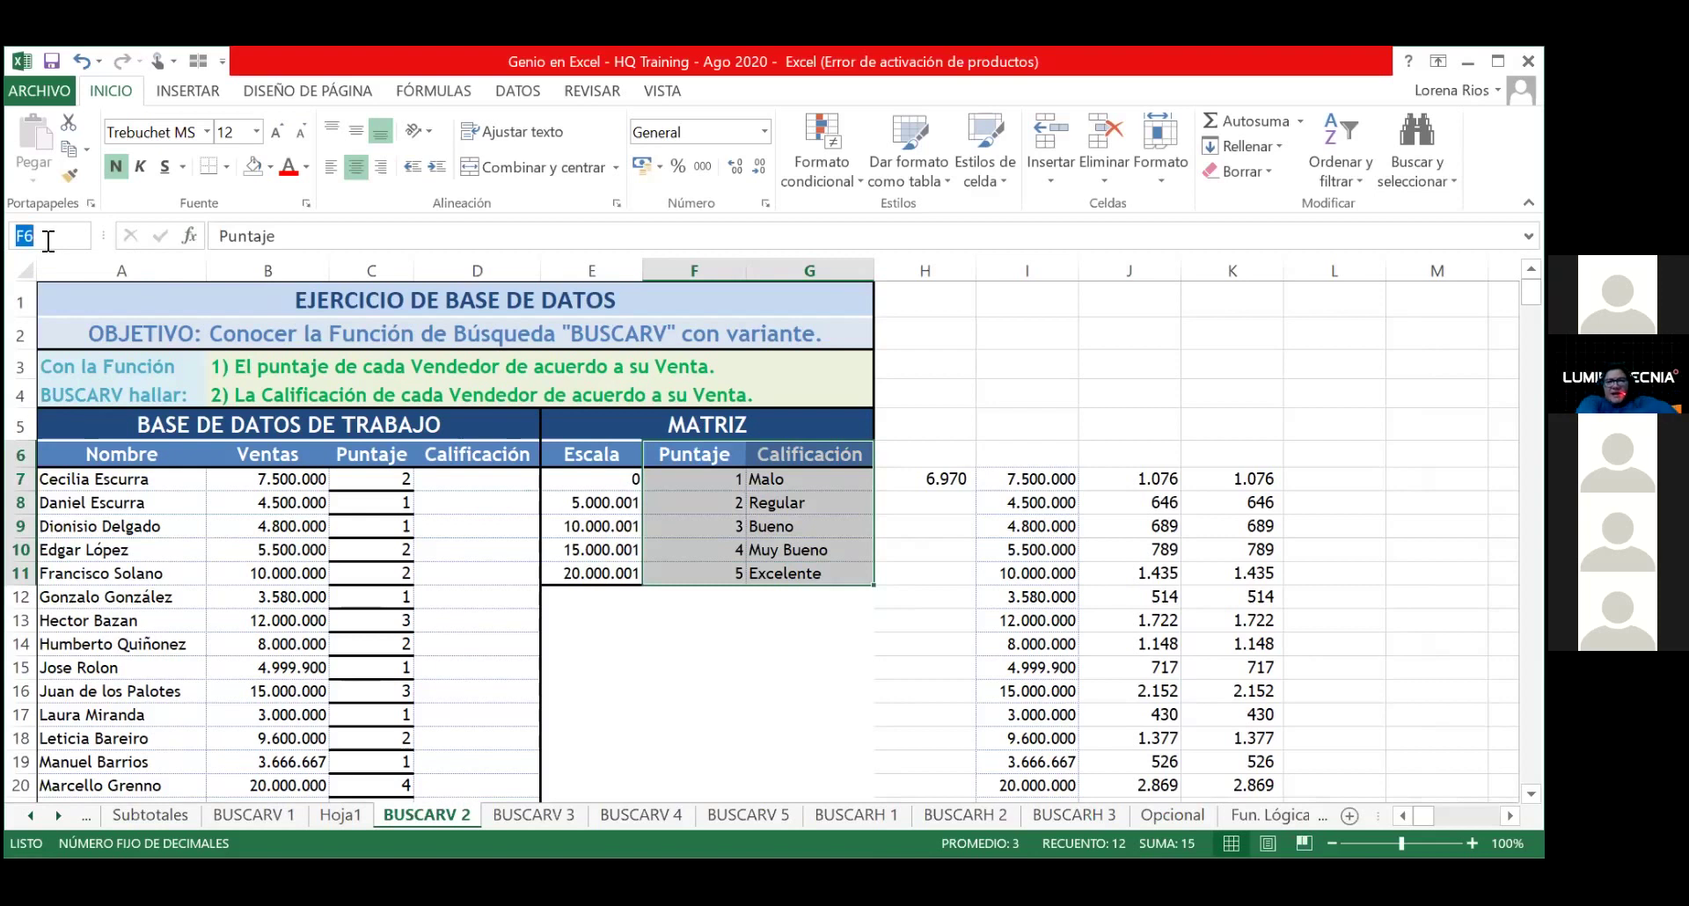
text(T)
text(bla)
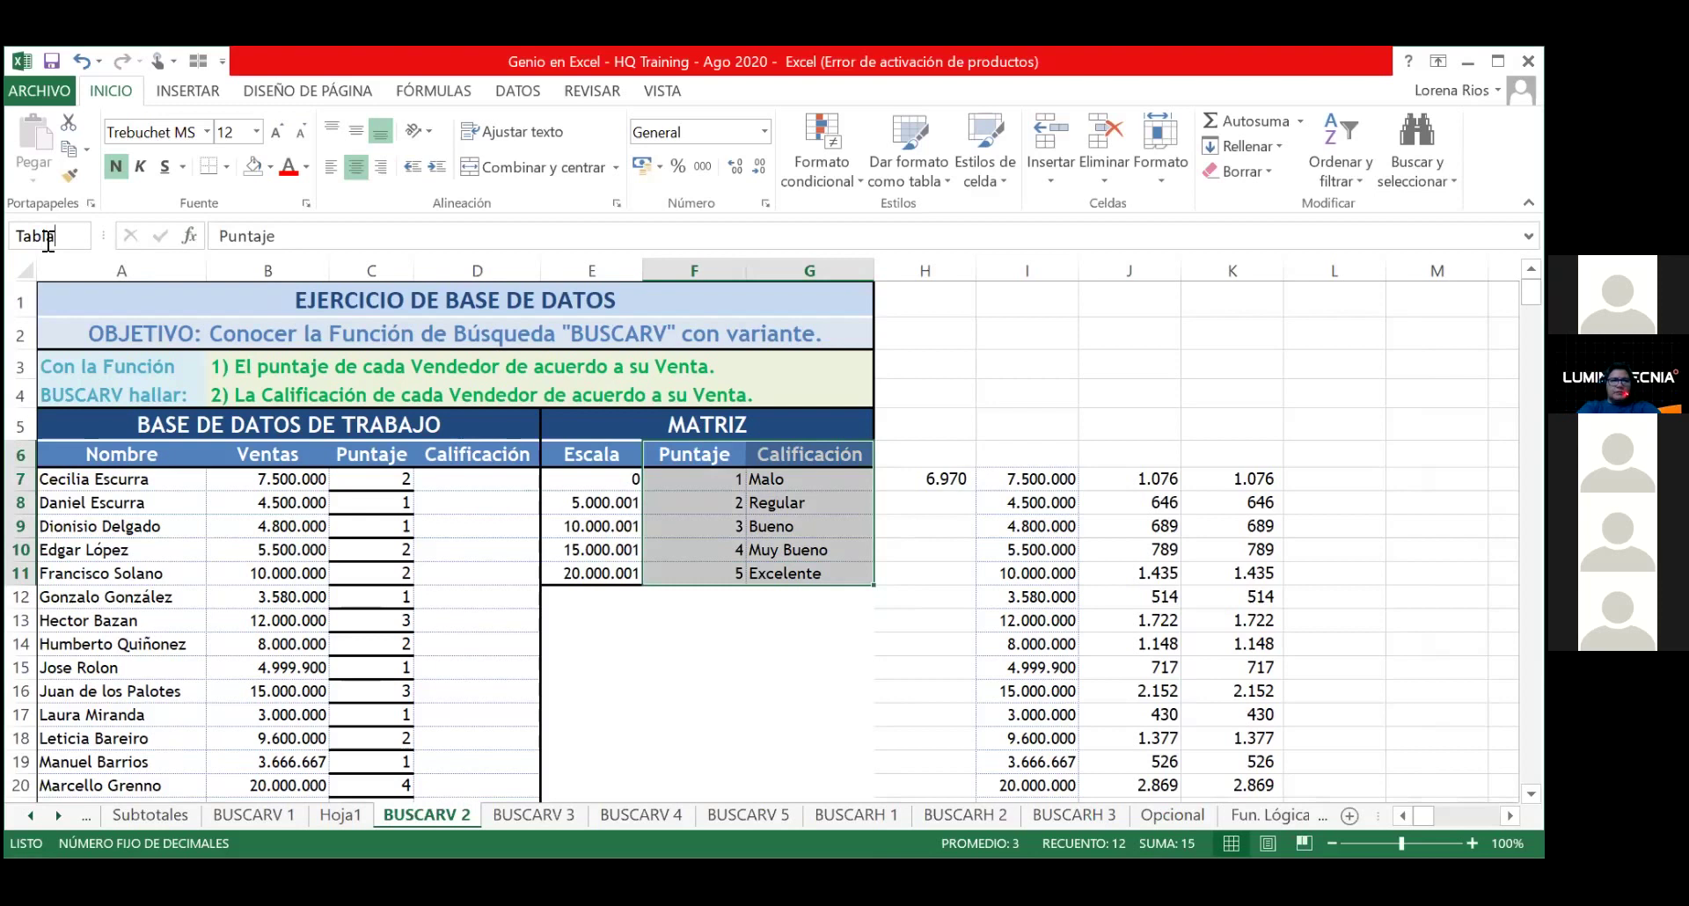
text(_Puntaje)
key(Return)
Step: Enter =BUSCARV(C7;TablaPuntaje;2;FALSO) in D7 to look up the exact-match rating
click(785, 627)
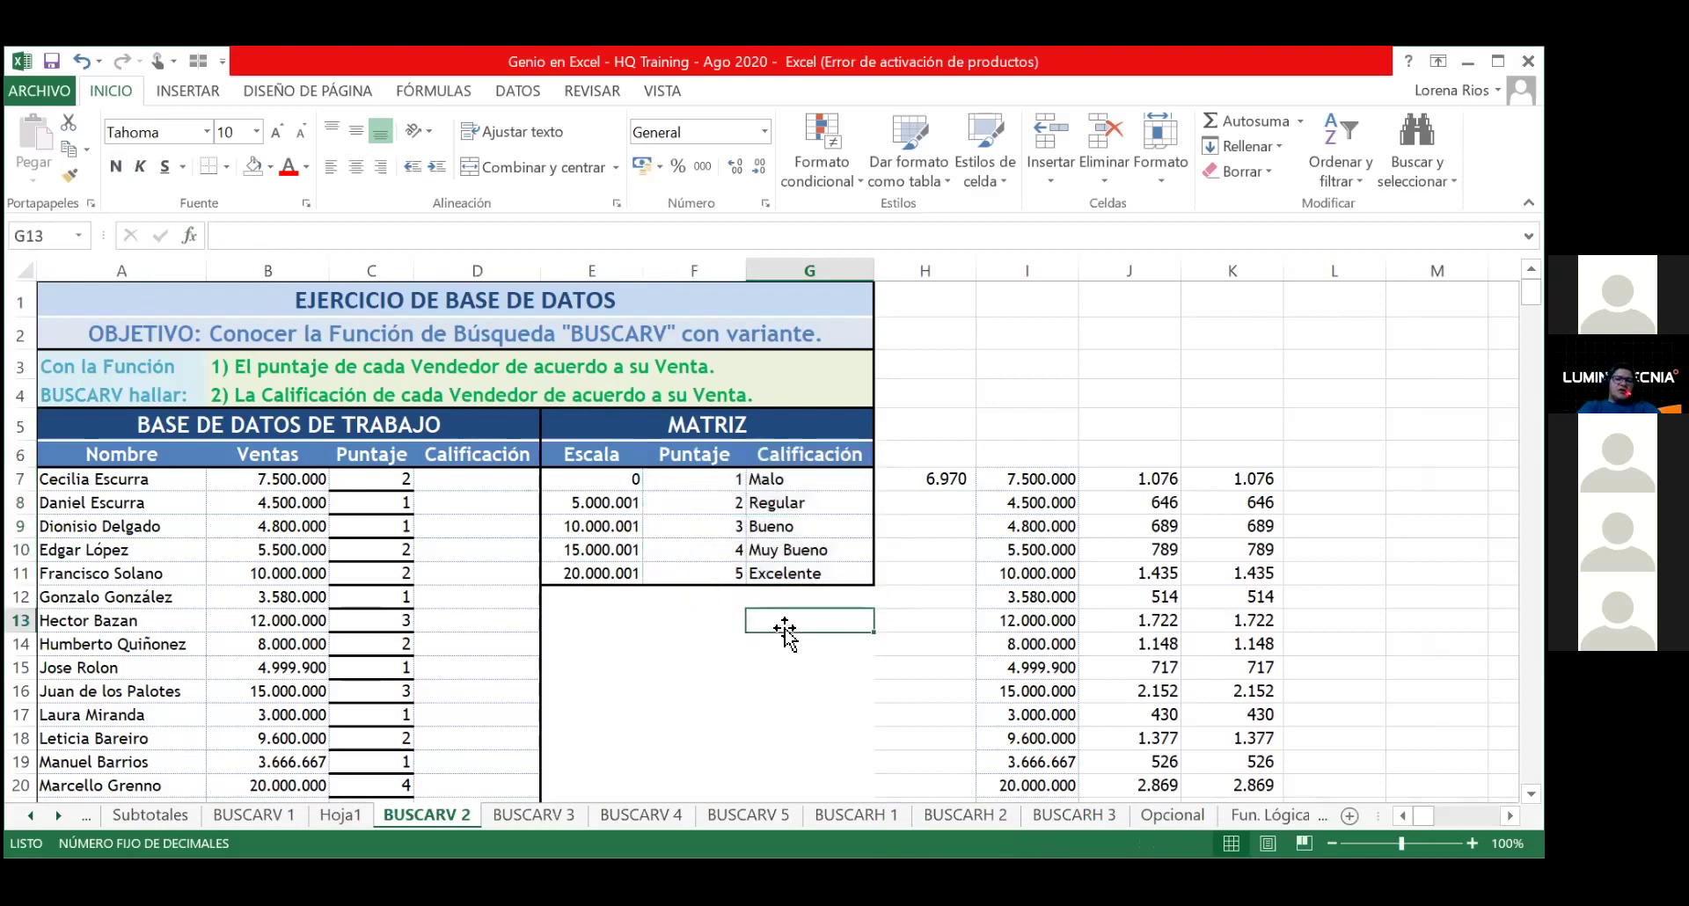
click(455, 476)
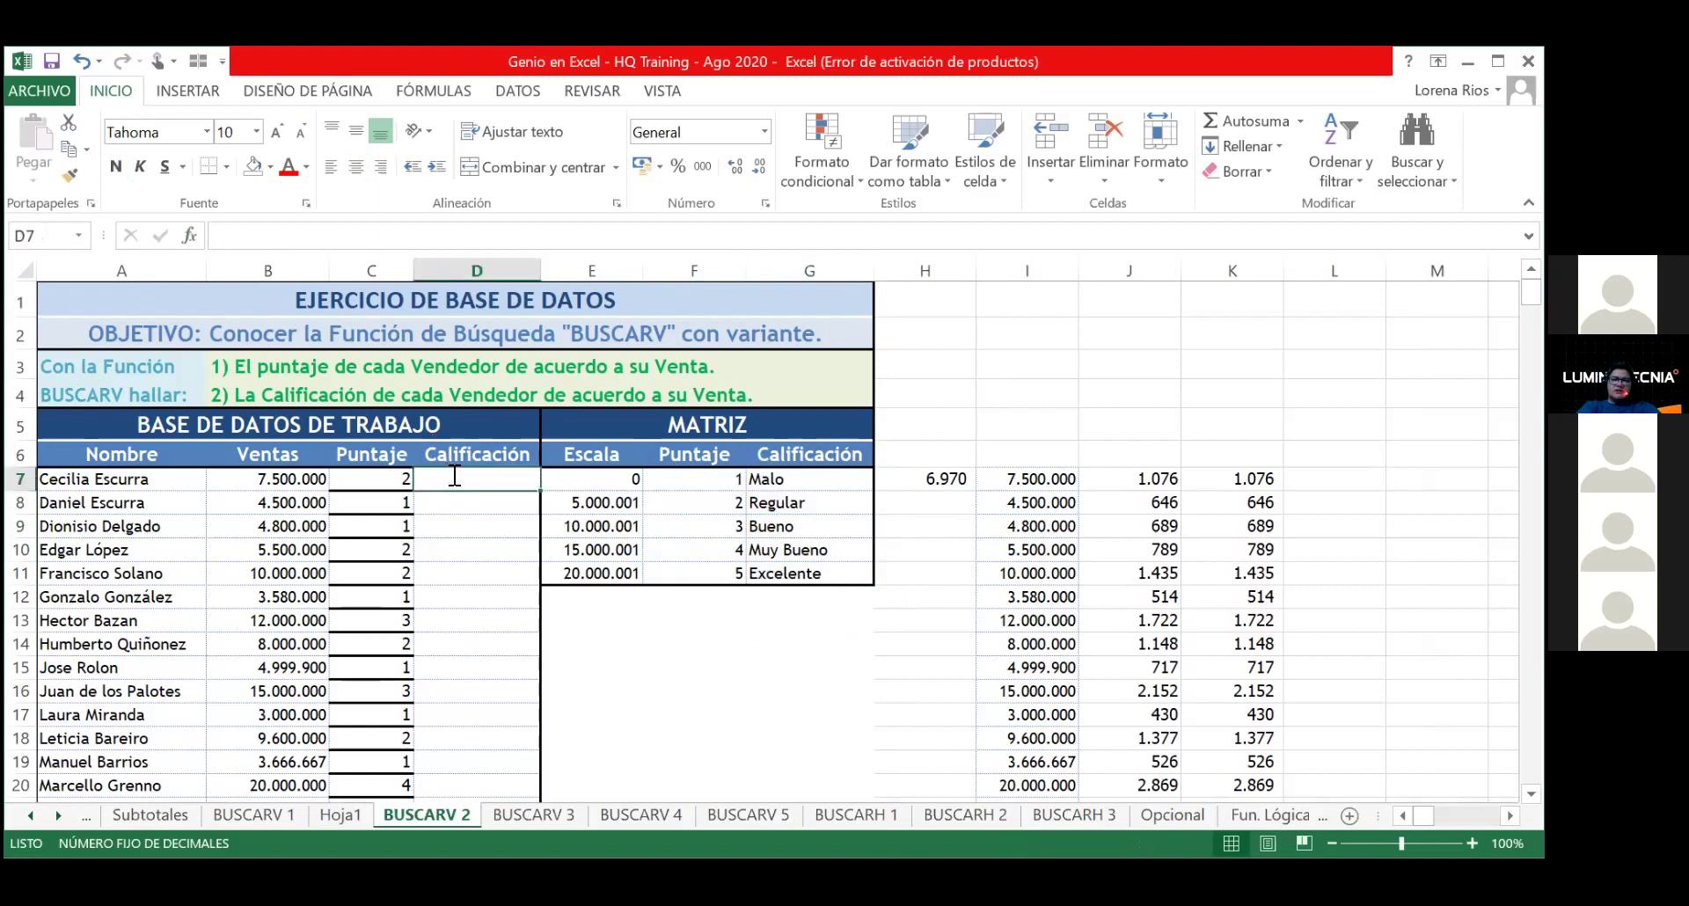
text(=bu)
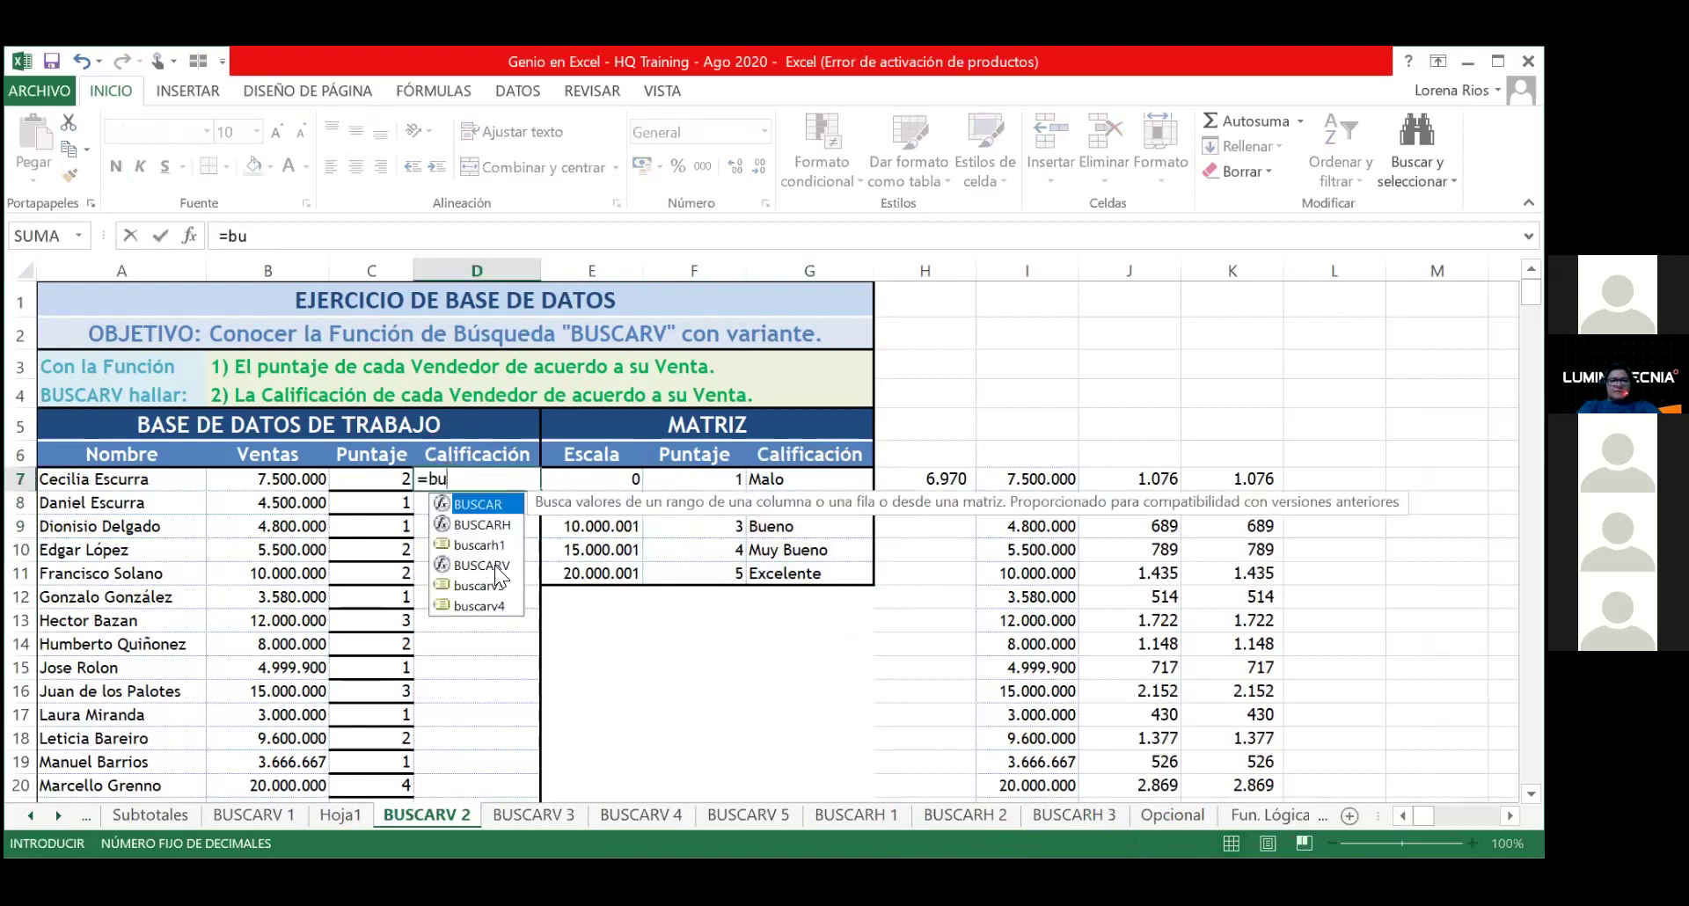
double_click(494, 565)
click(350, 484)
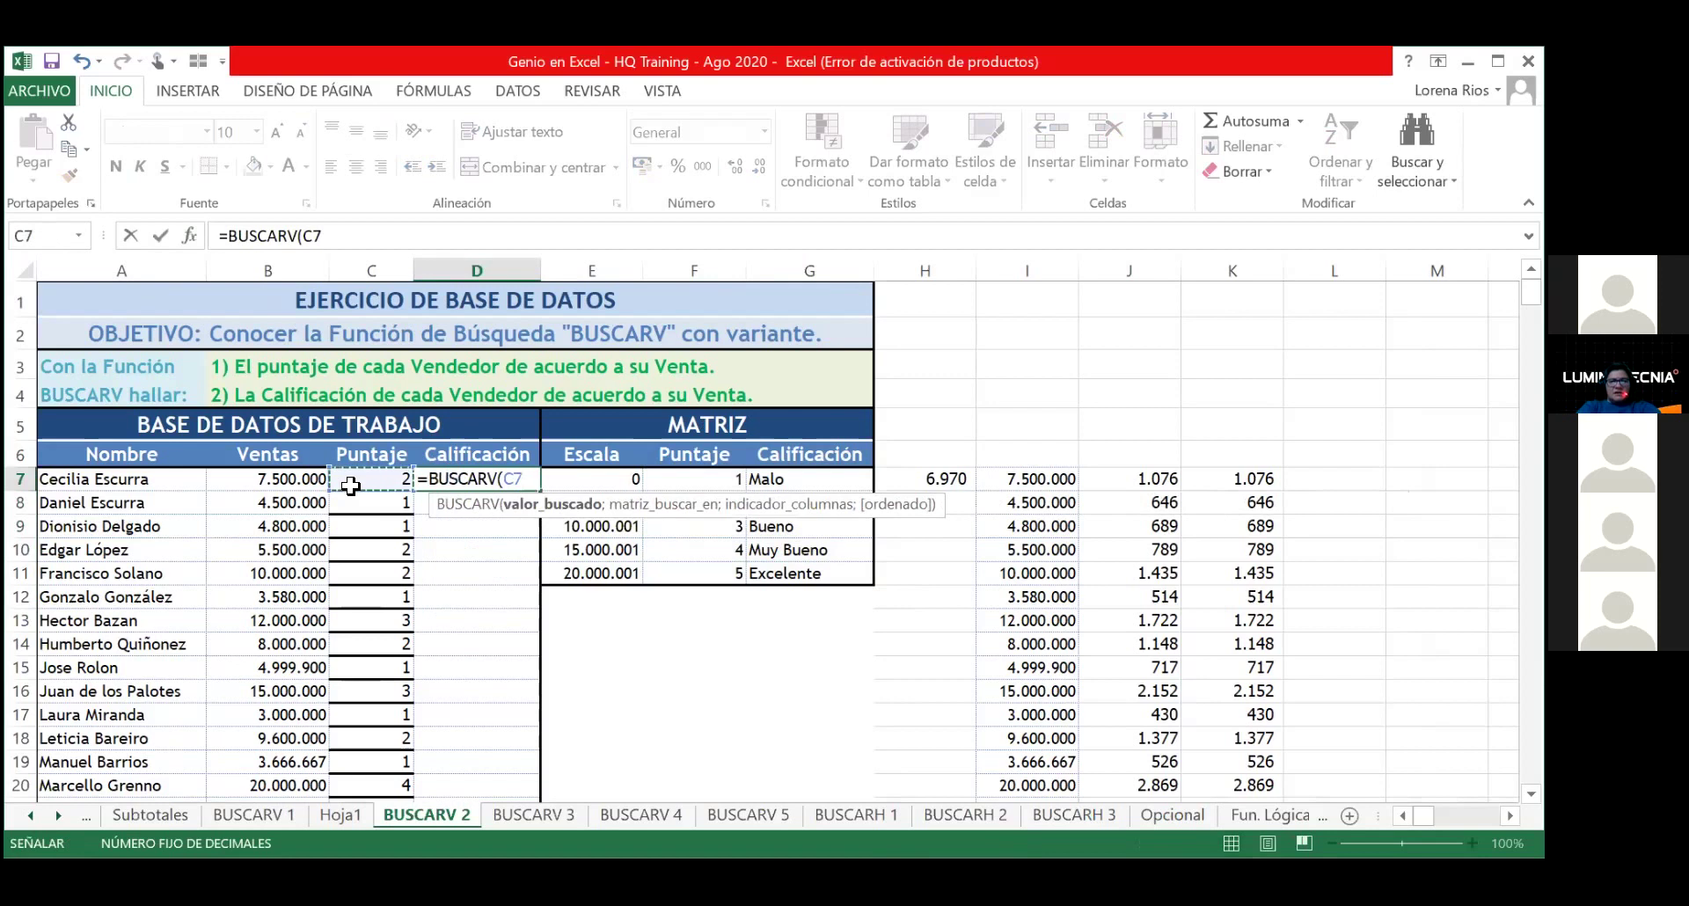
text(;)
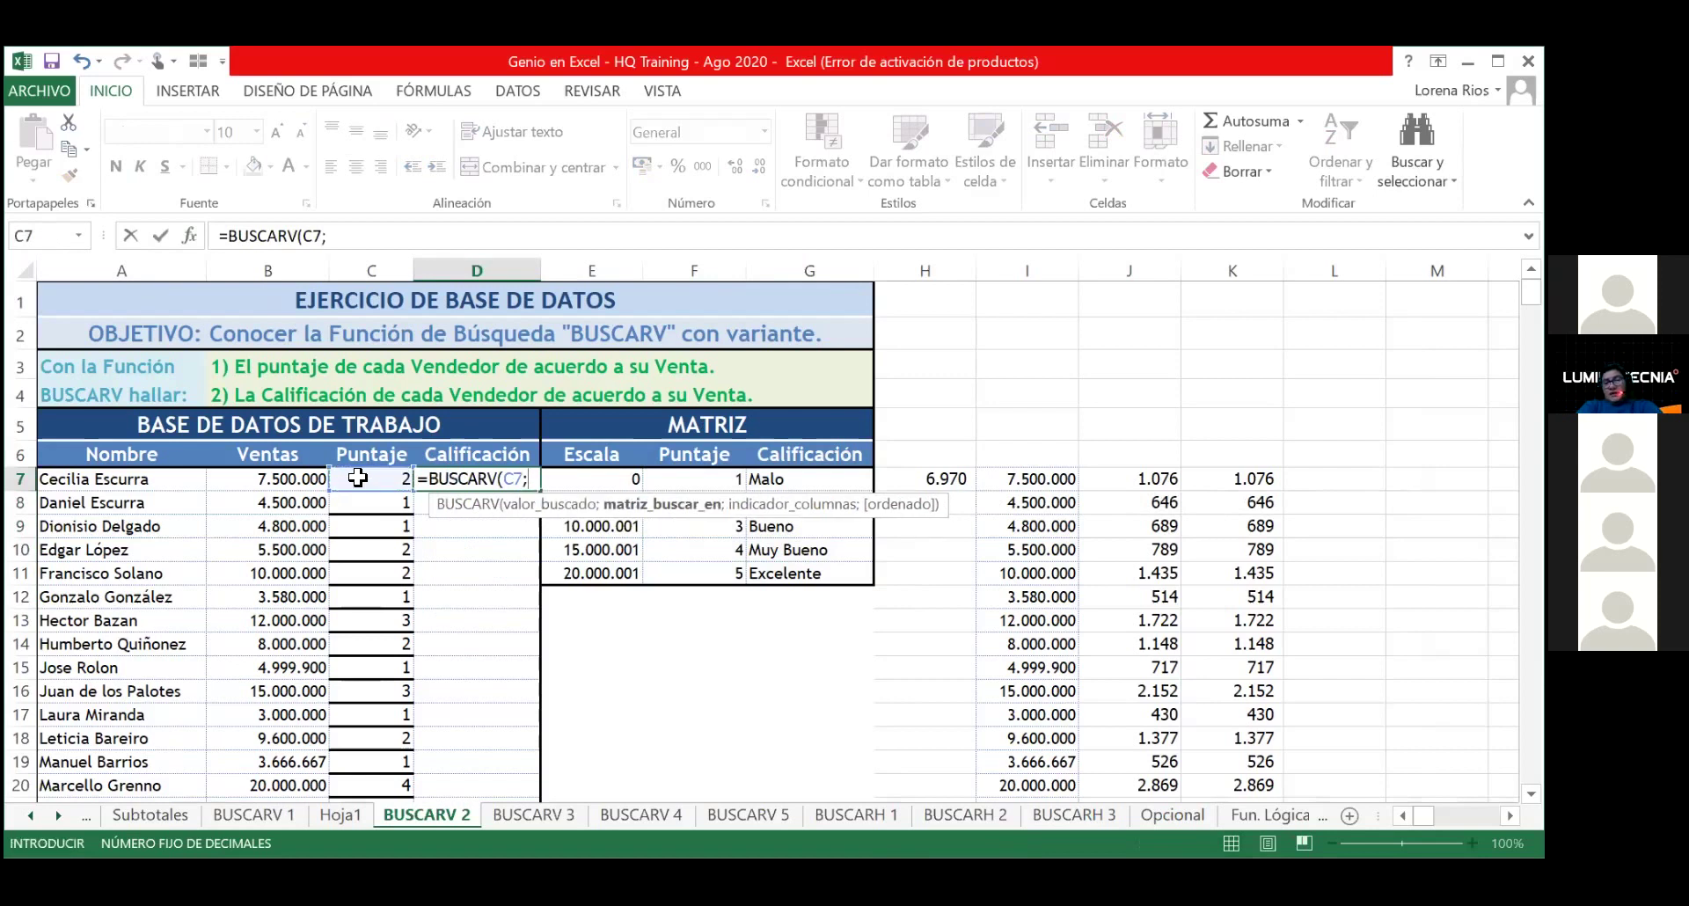
text(ta)
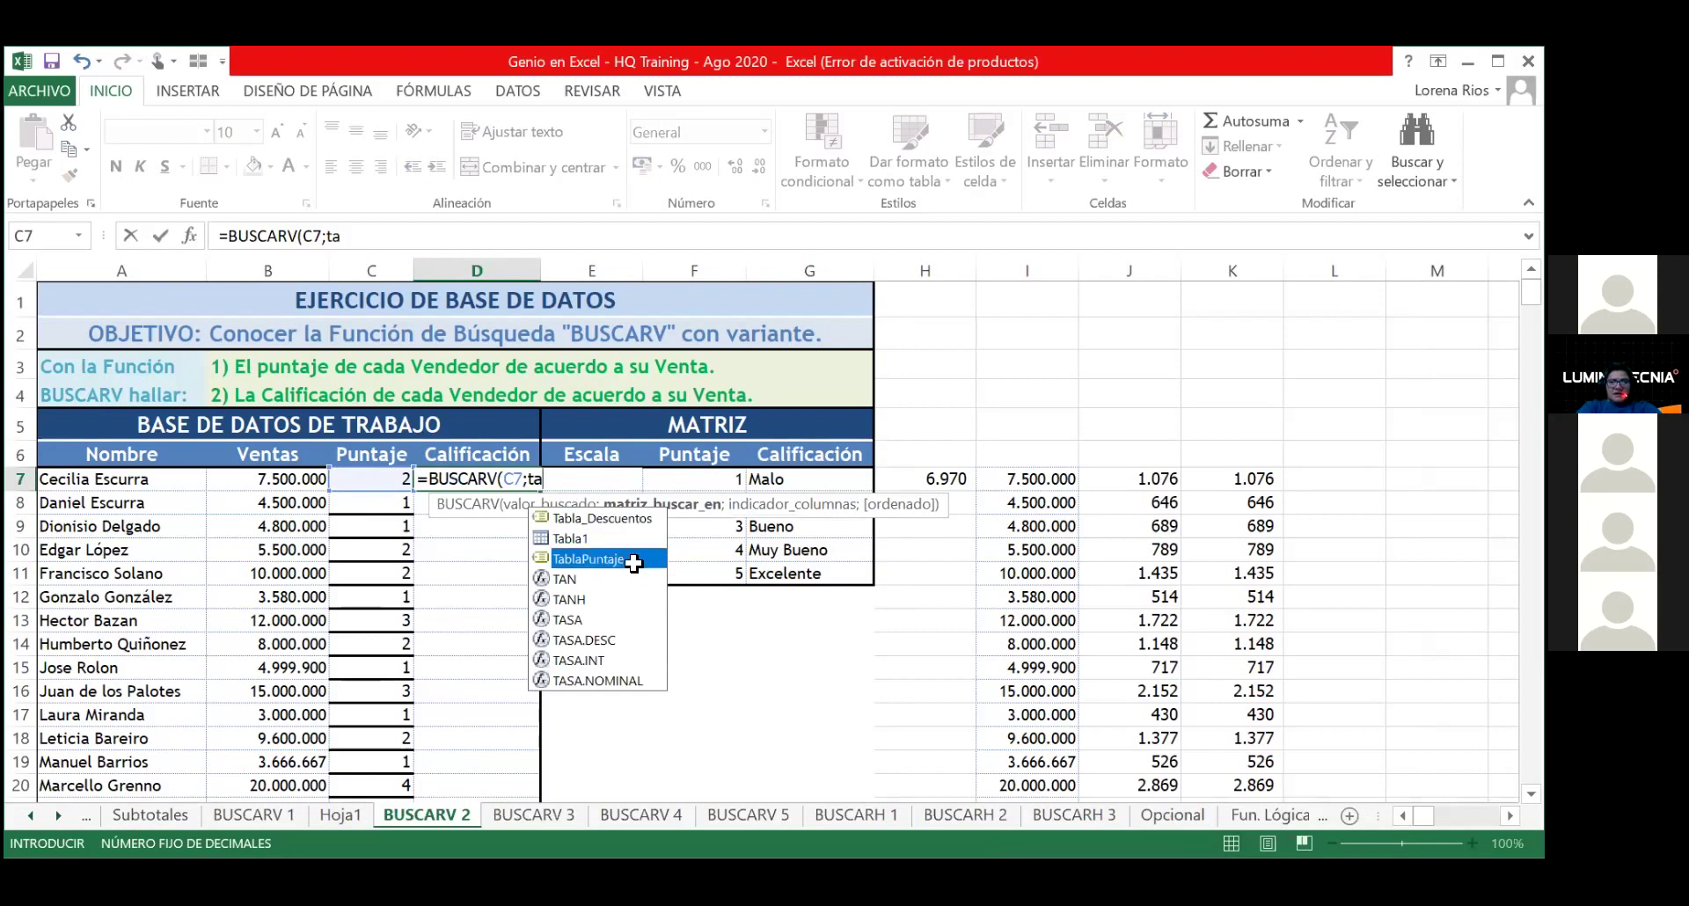
double_click(634, 563)
text(;)
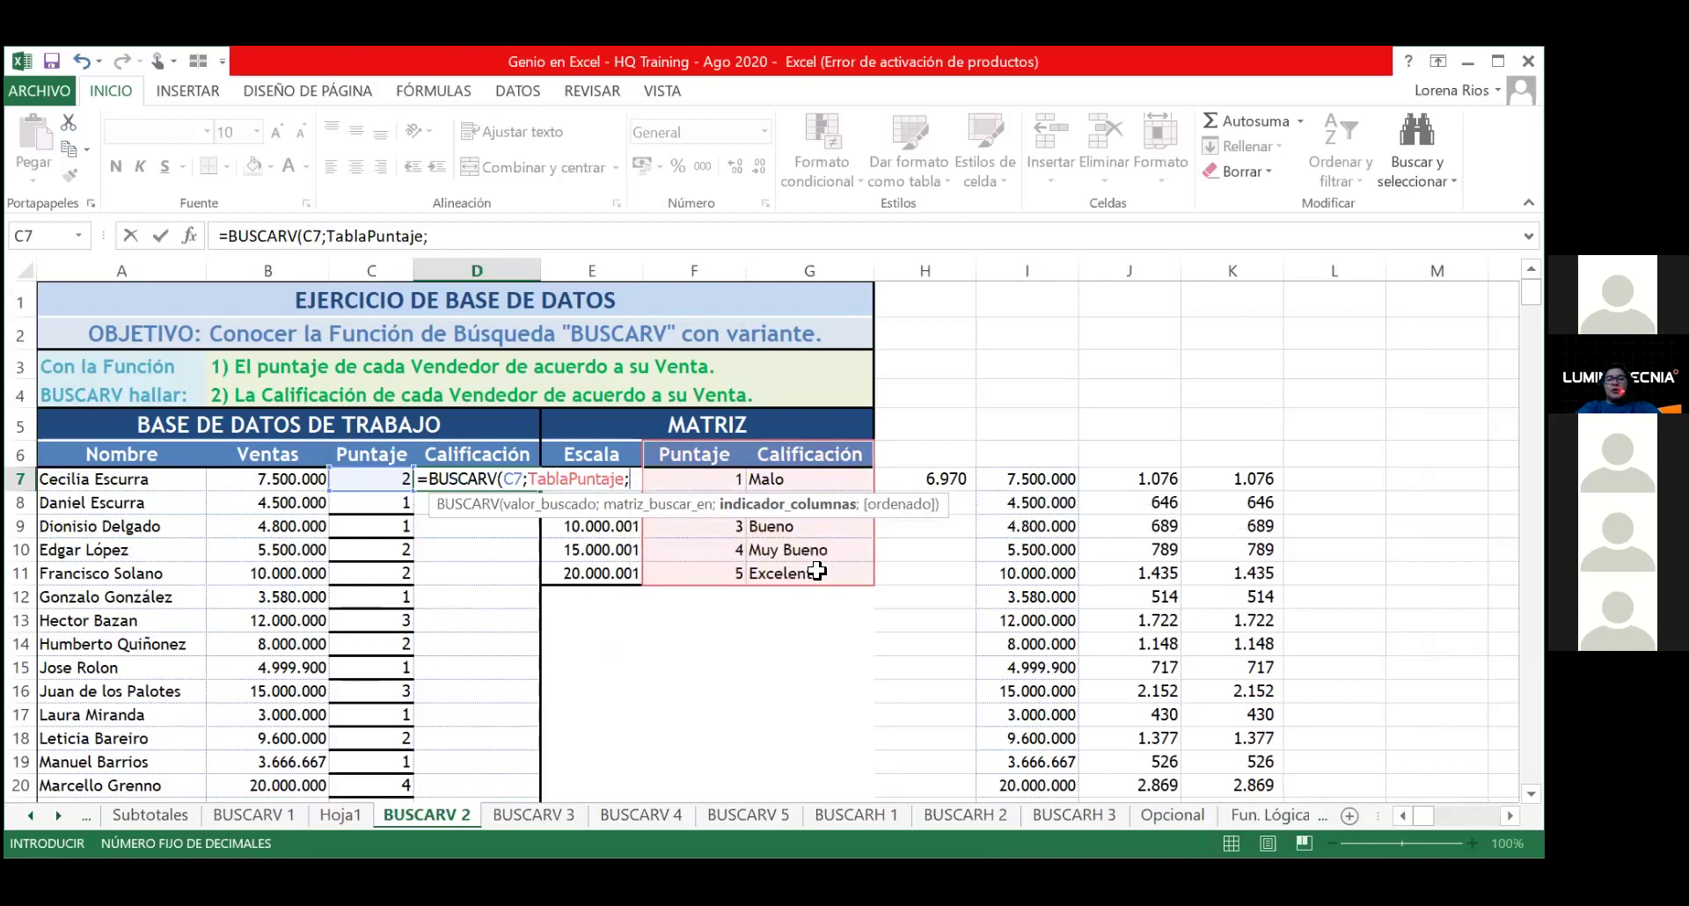
text(2)
text(;)
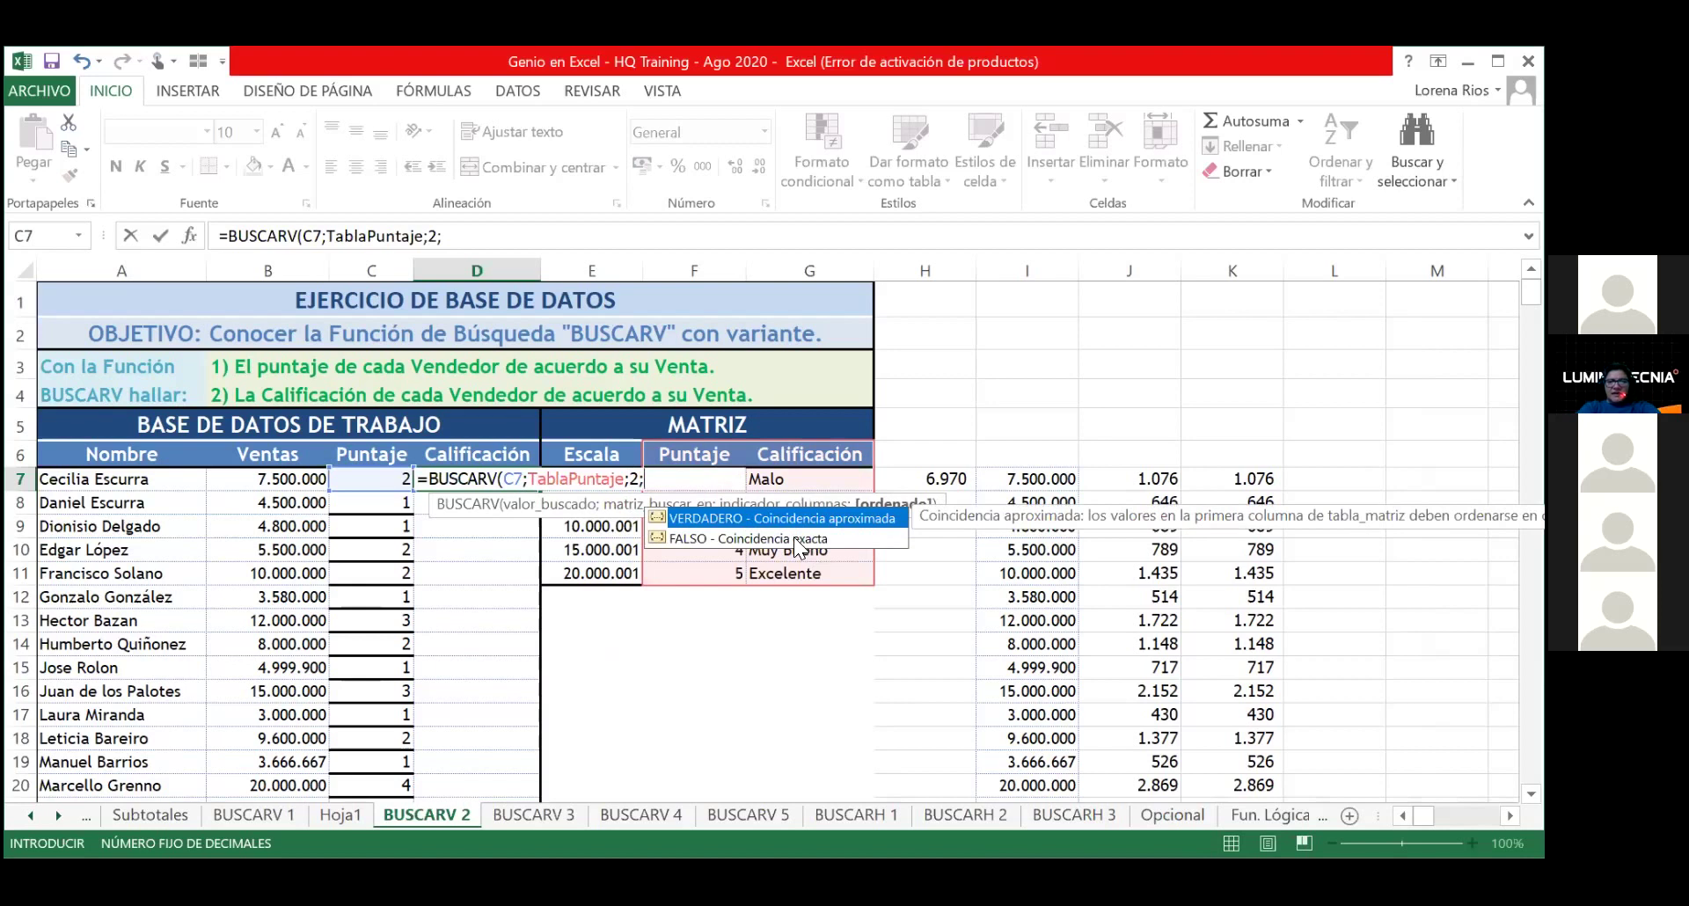
click(796, 540)
double_click(796, 539)
text())
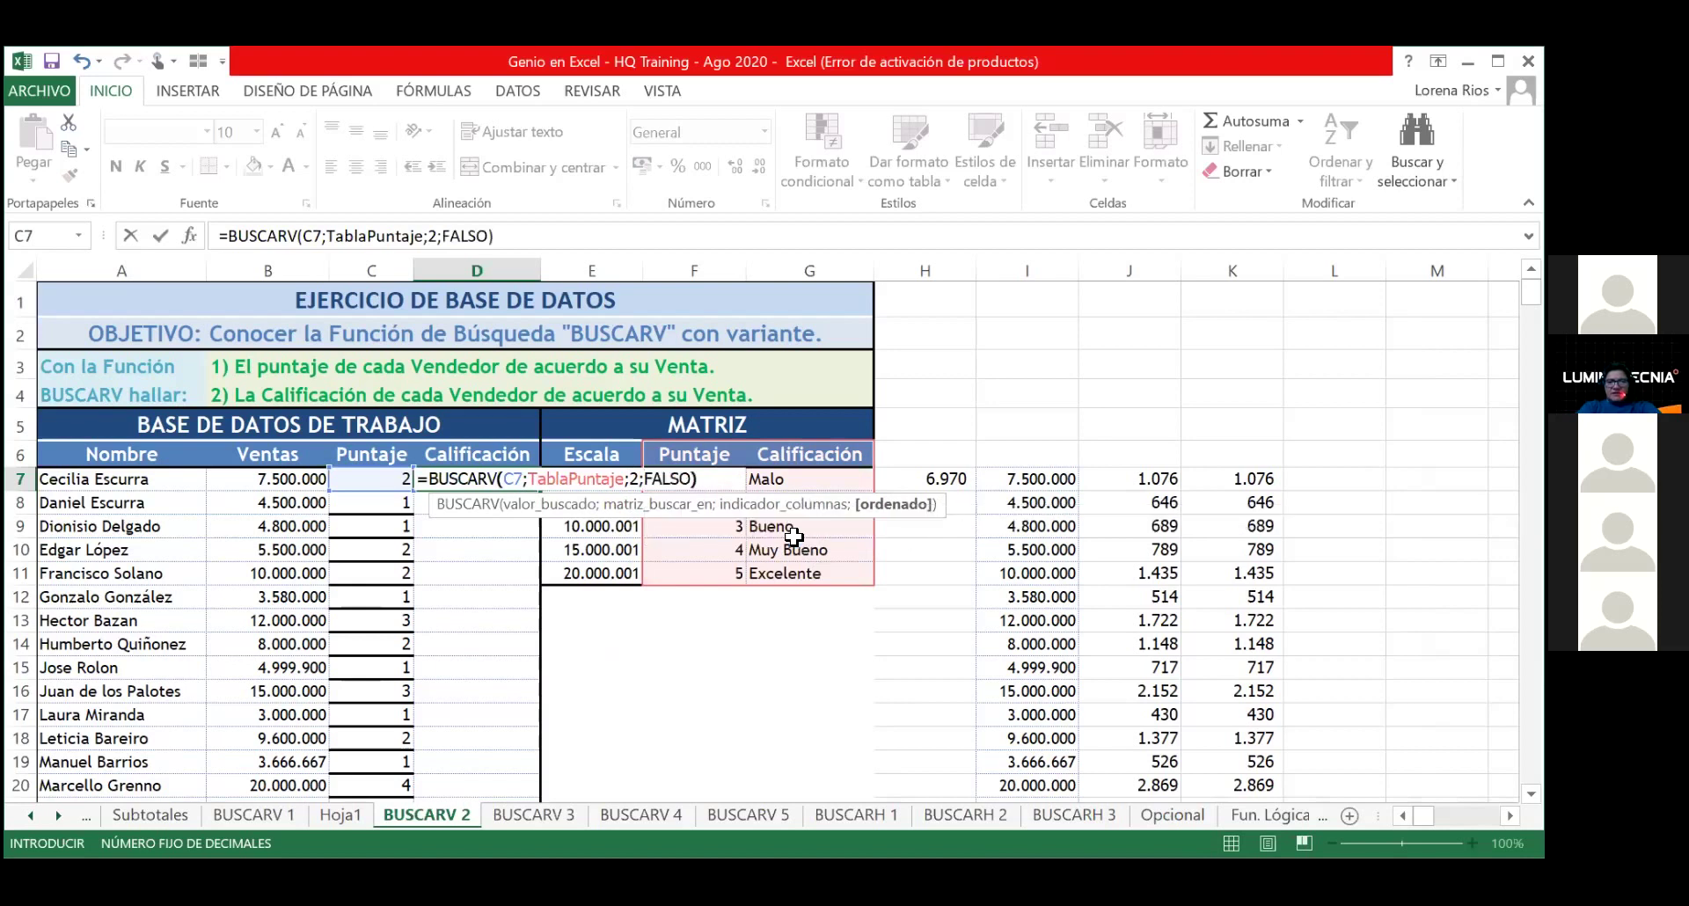
key(Return)
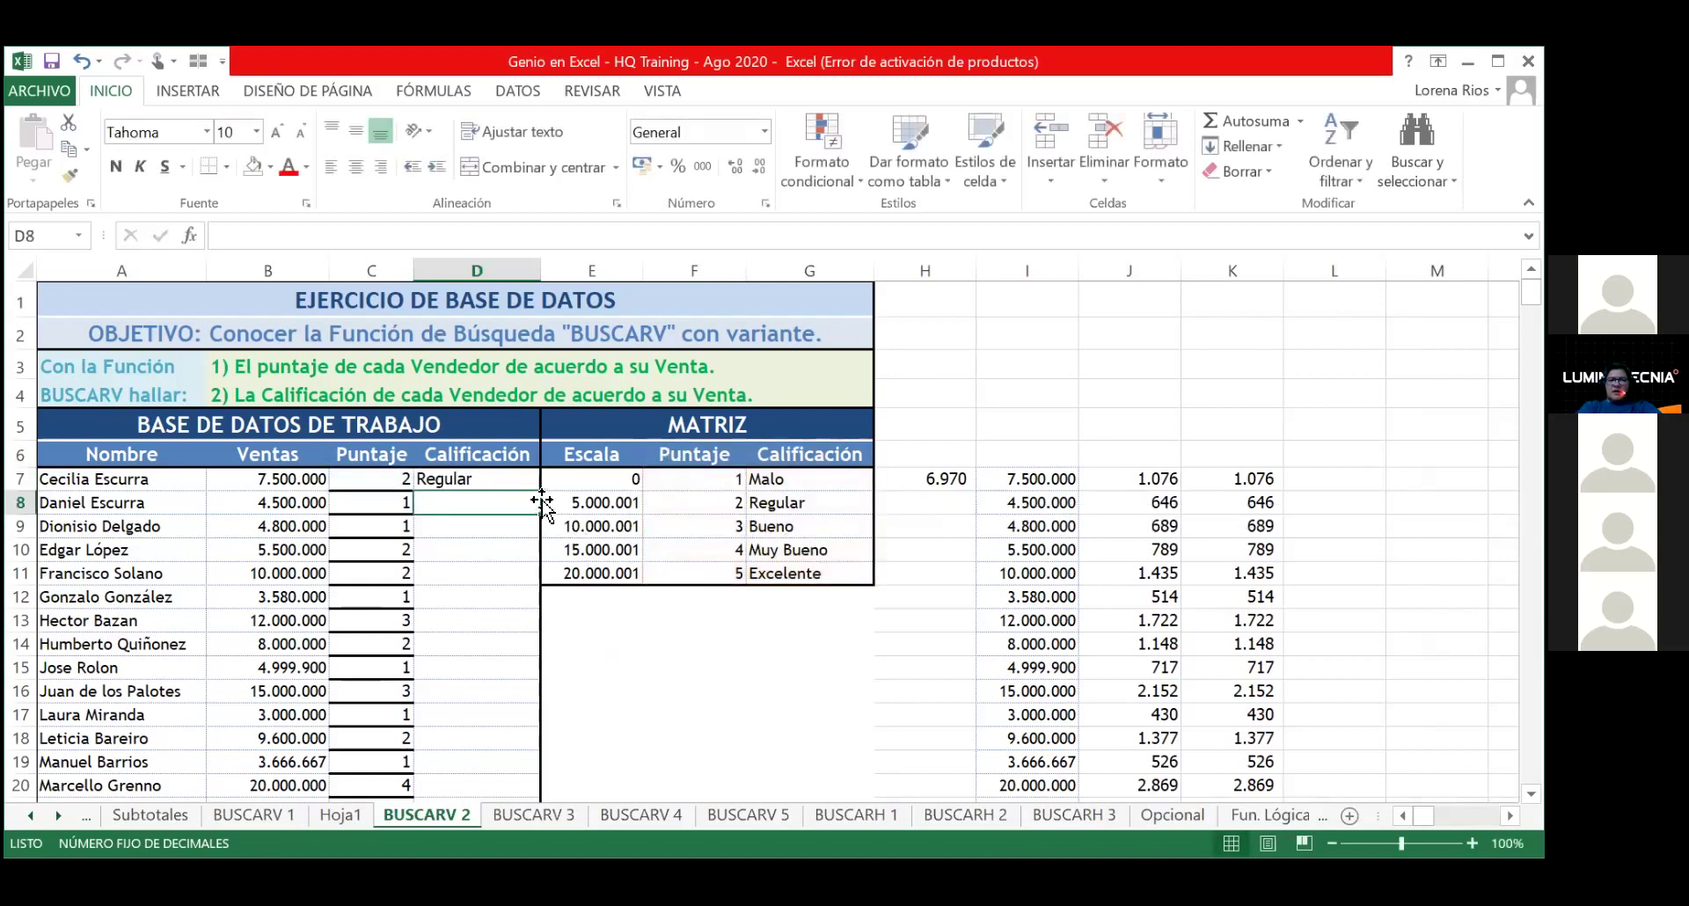
Step: Copy the D7 formula down the Calificación column to D26
click(530, 482)
double_click(530, 482)
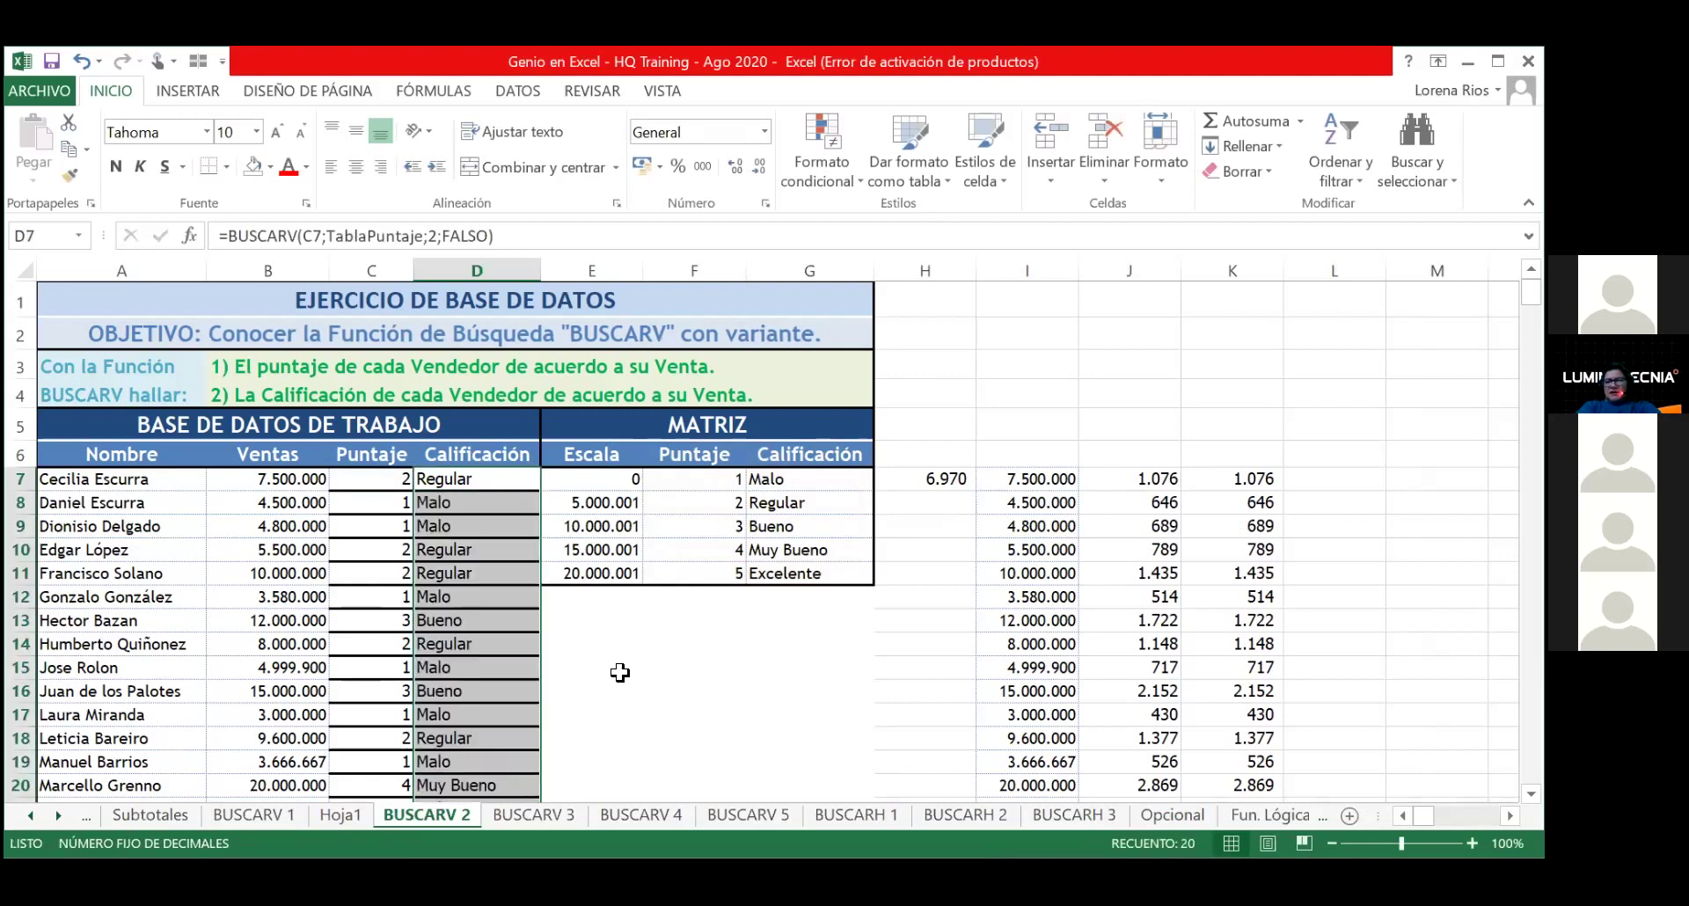
scroll(620, 673, down, 2)
scroll(620, 673, up, 2)
Step: Turn on AutoFilter across the row 6 table headers
click(620, 673)
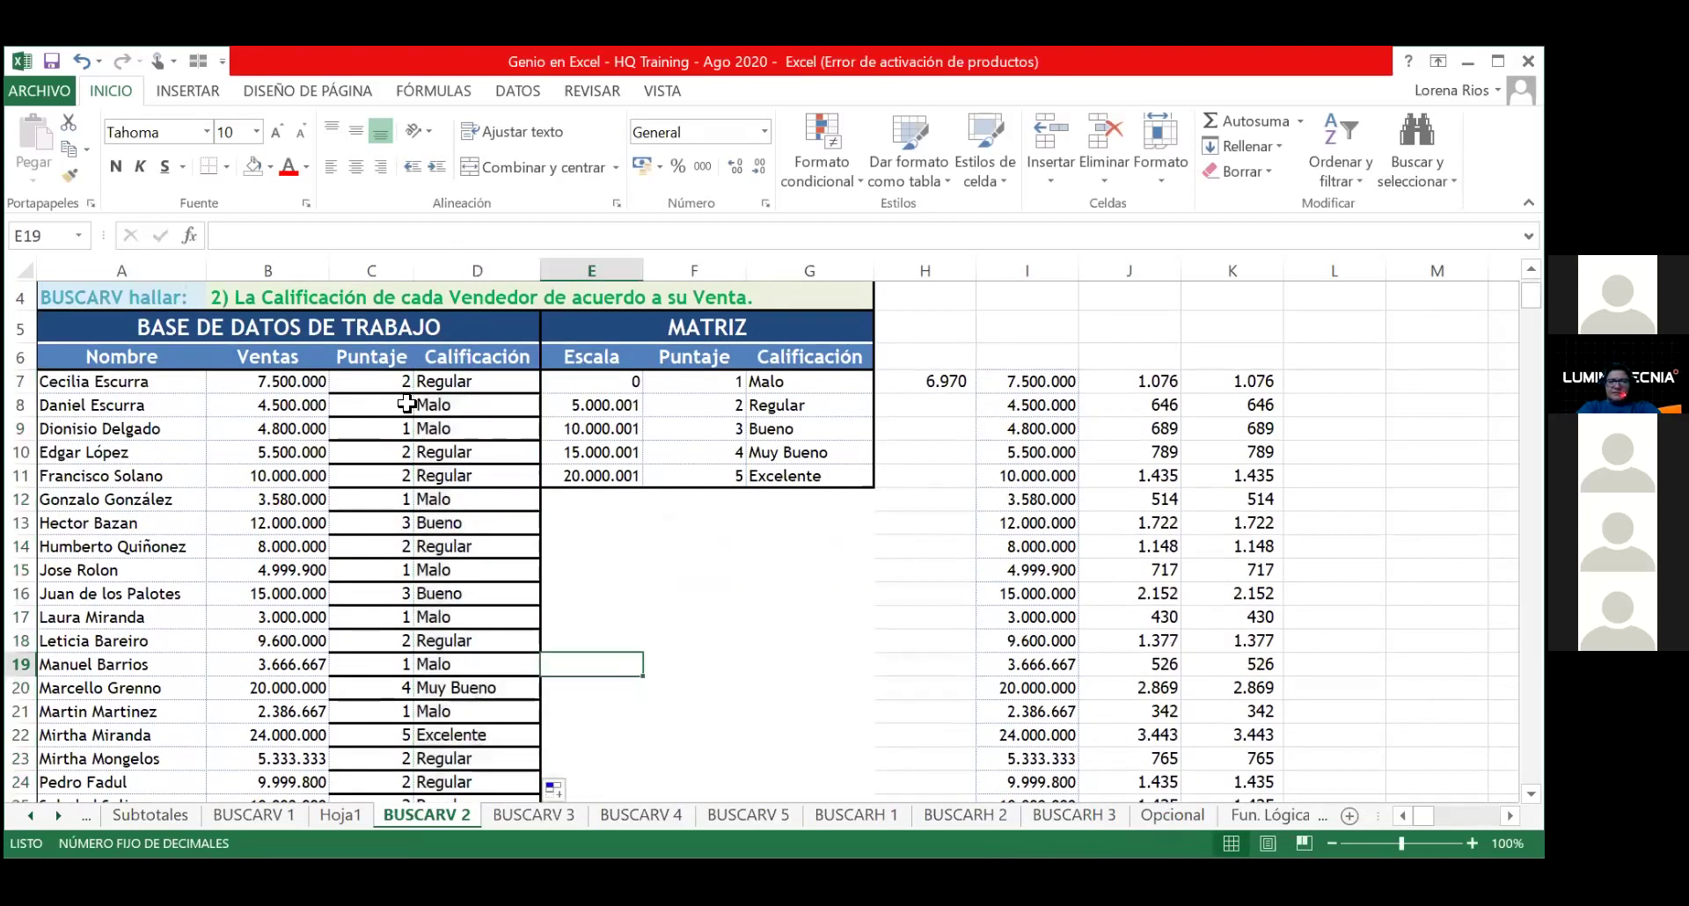
scroll(100, 446, up, 1)
mouse_move(70, 449)
mouse_down()
mouse_move(547, 470)
mouse_move(845, 454)
mouse_up()
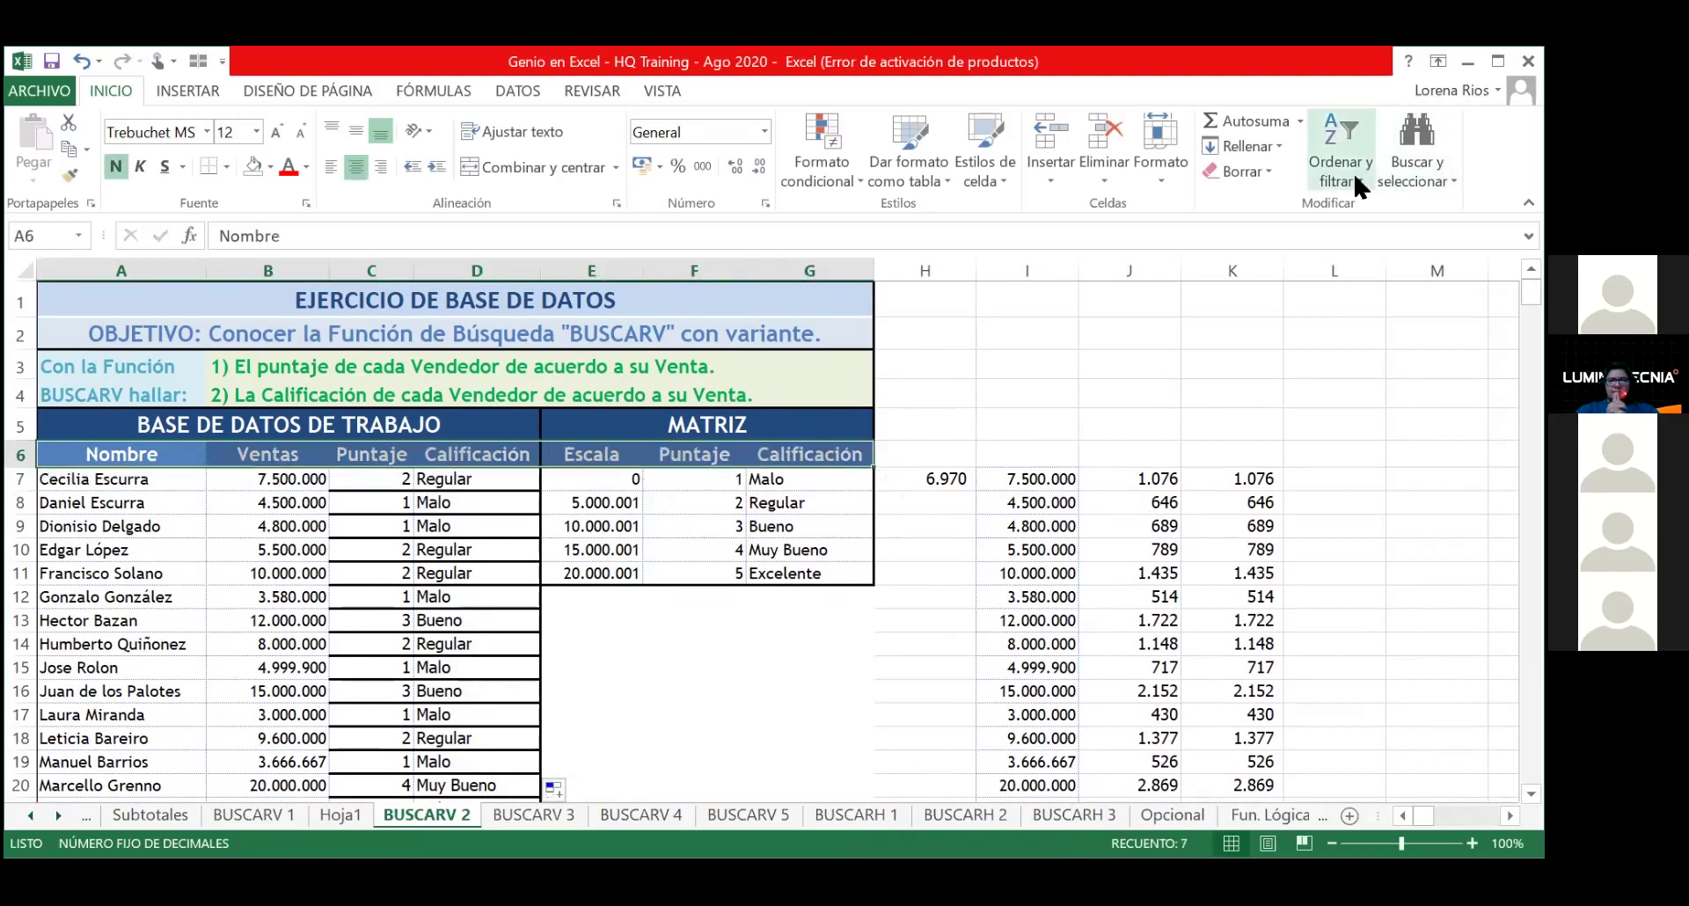
click(529, 455)
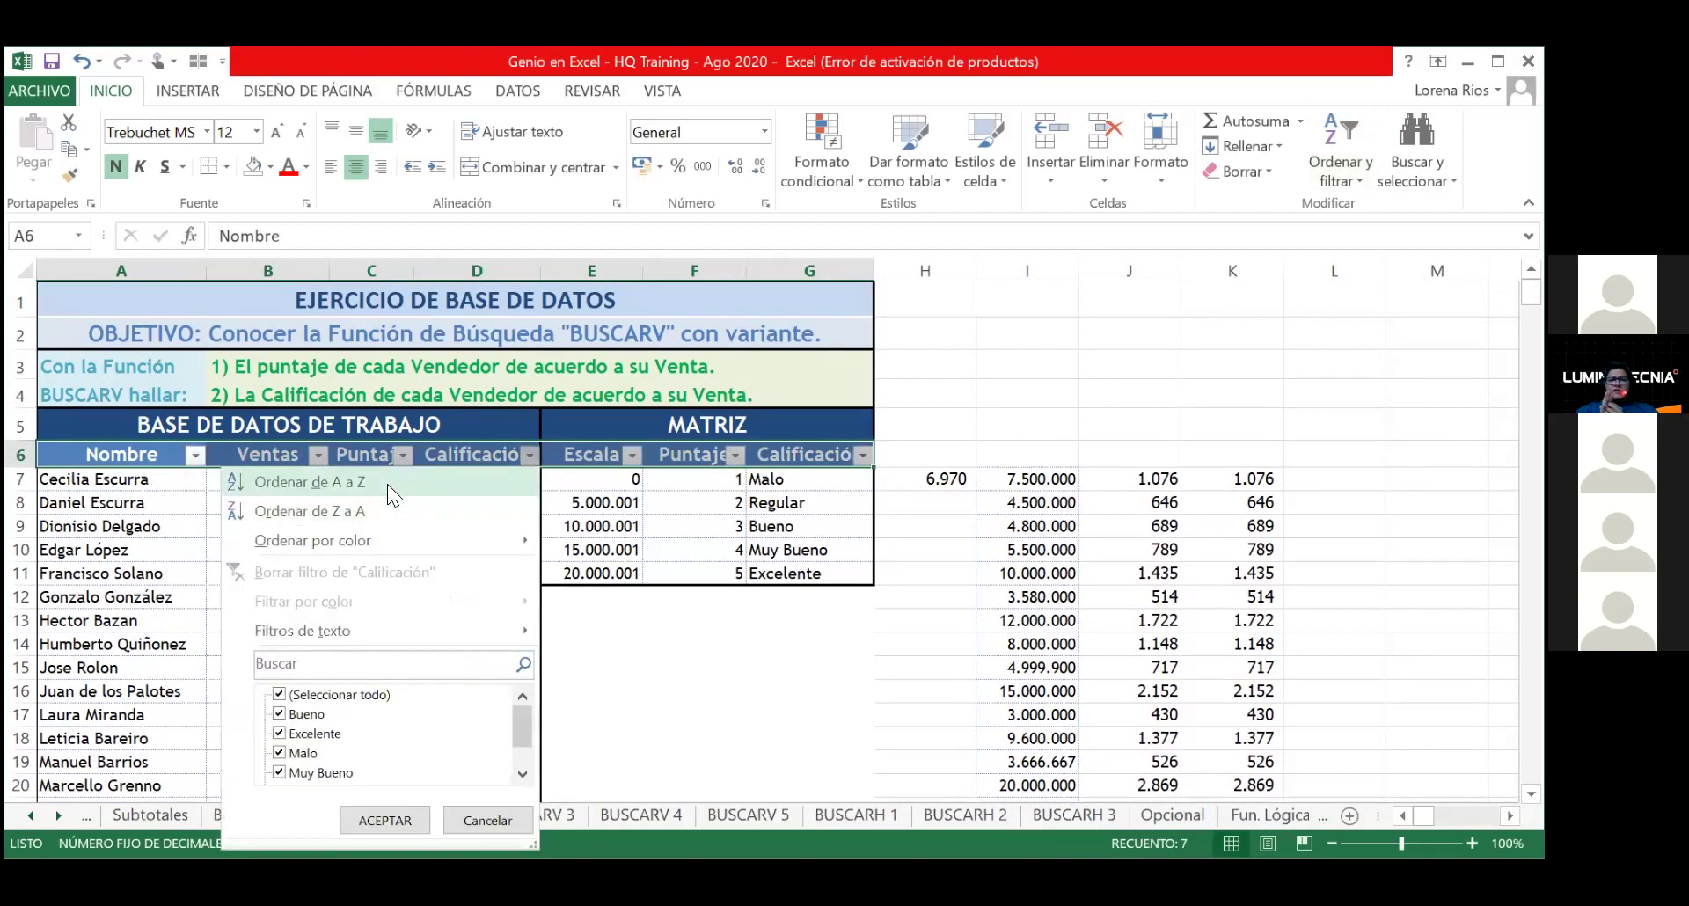
Step: Try sorting Calificación A to Z, inspect the #N/A results, then undo the sort
click(387, 486)
click(509, 546)
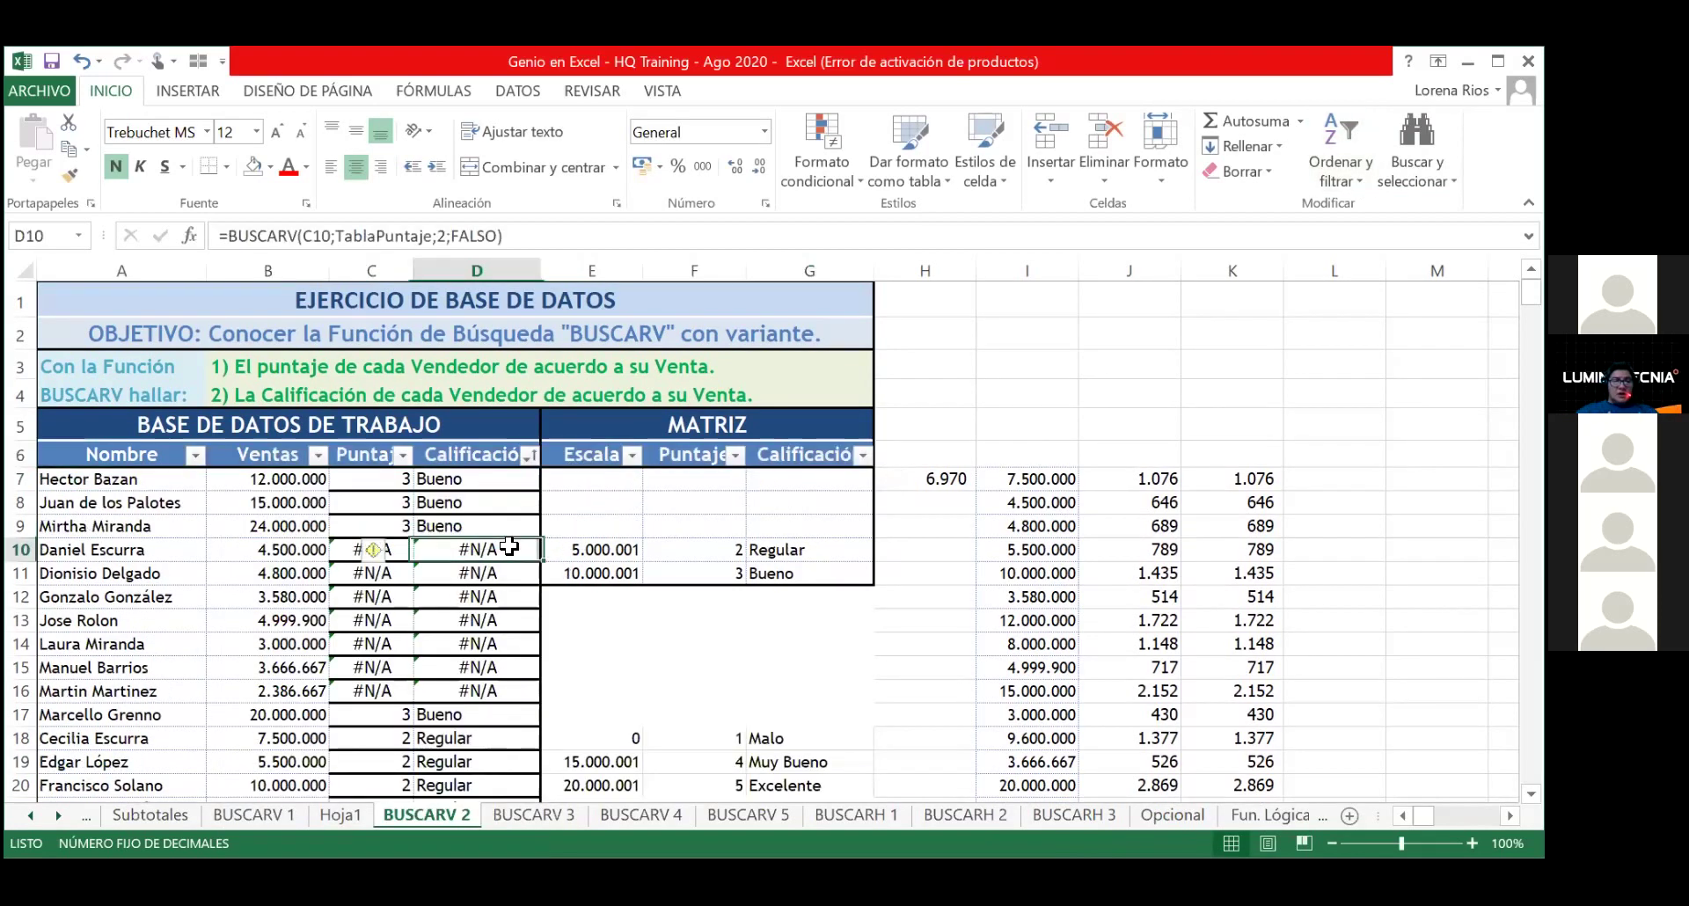
drag(508, 546, 478, 690)
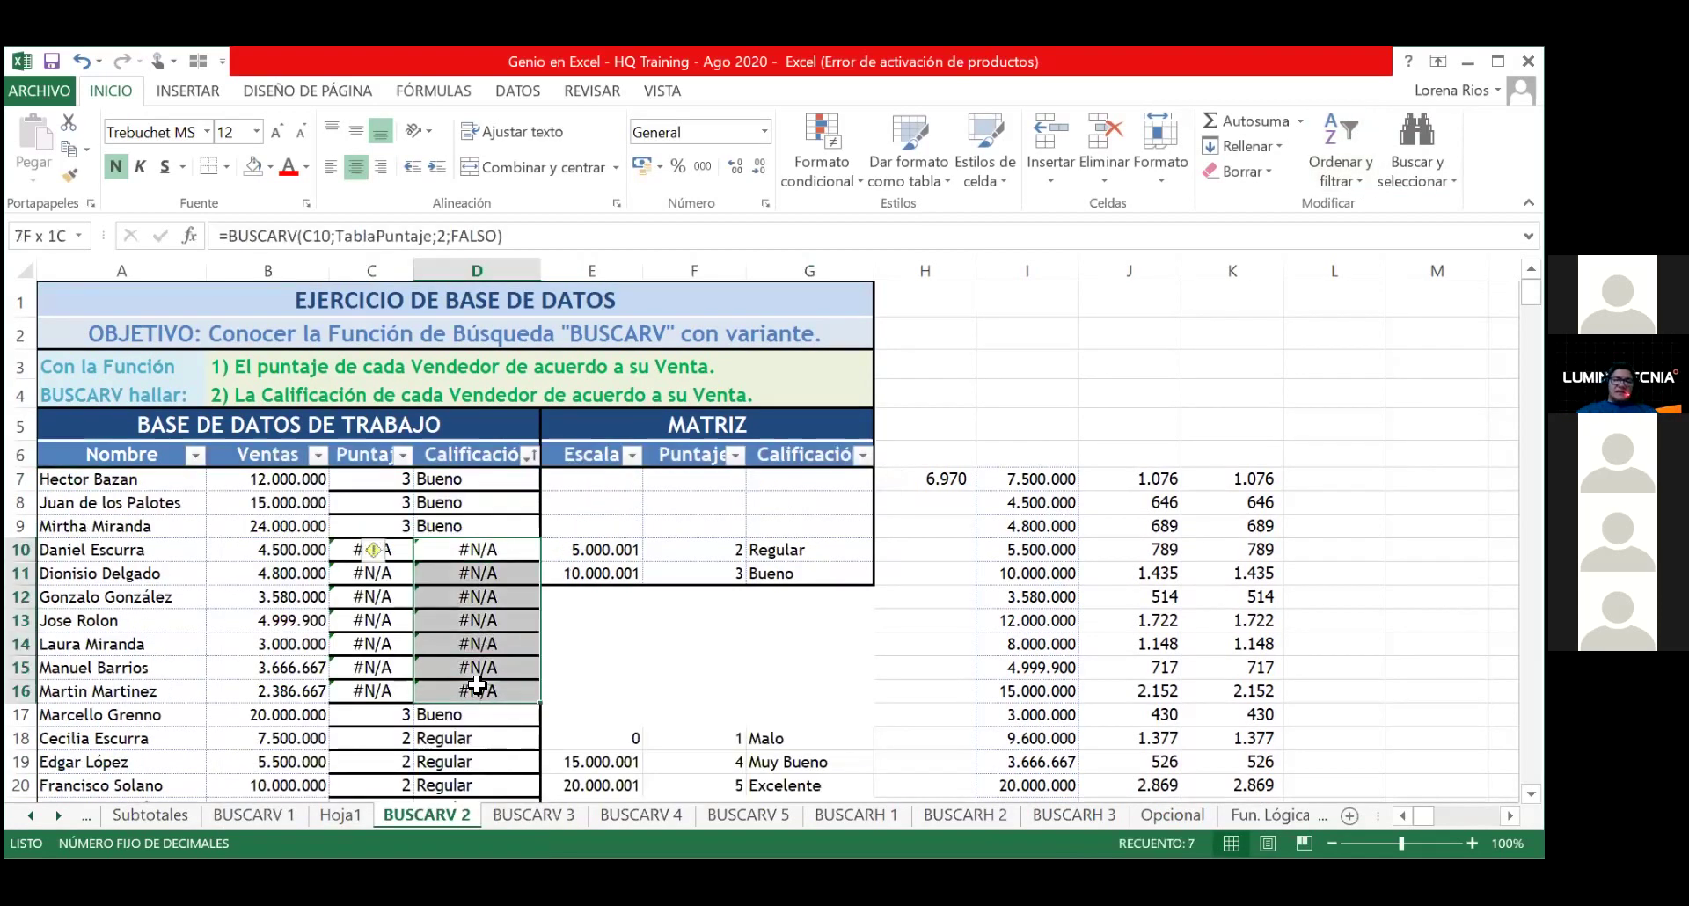
click(84, 64)
click(516, 520)
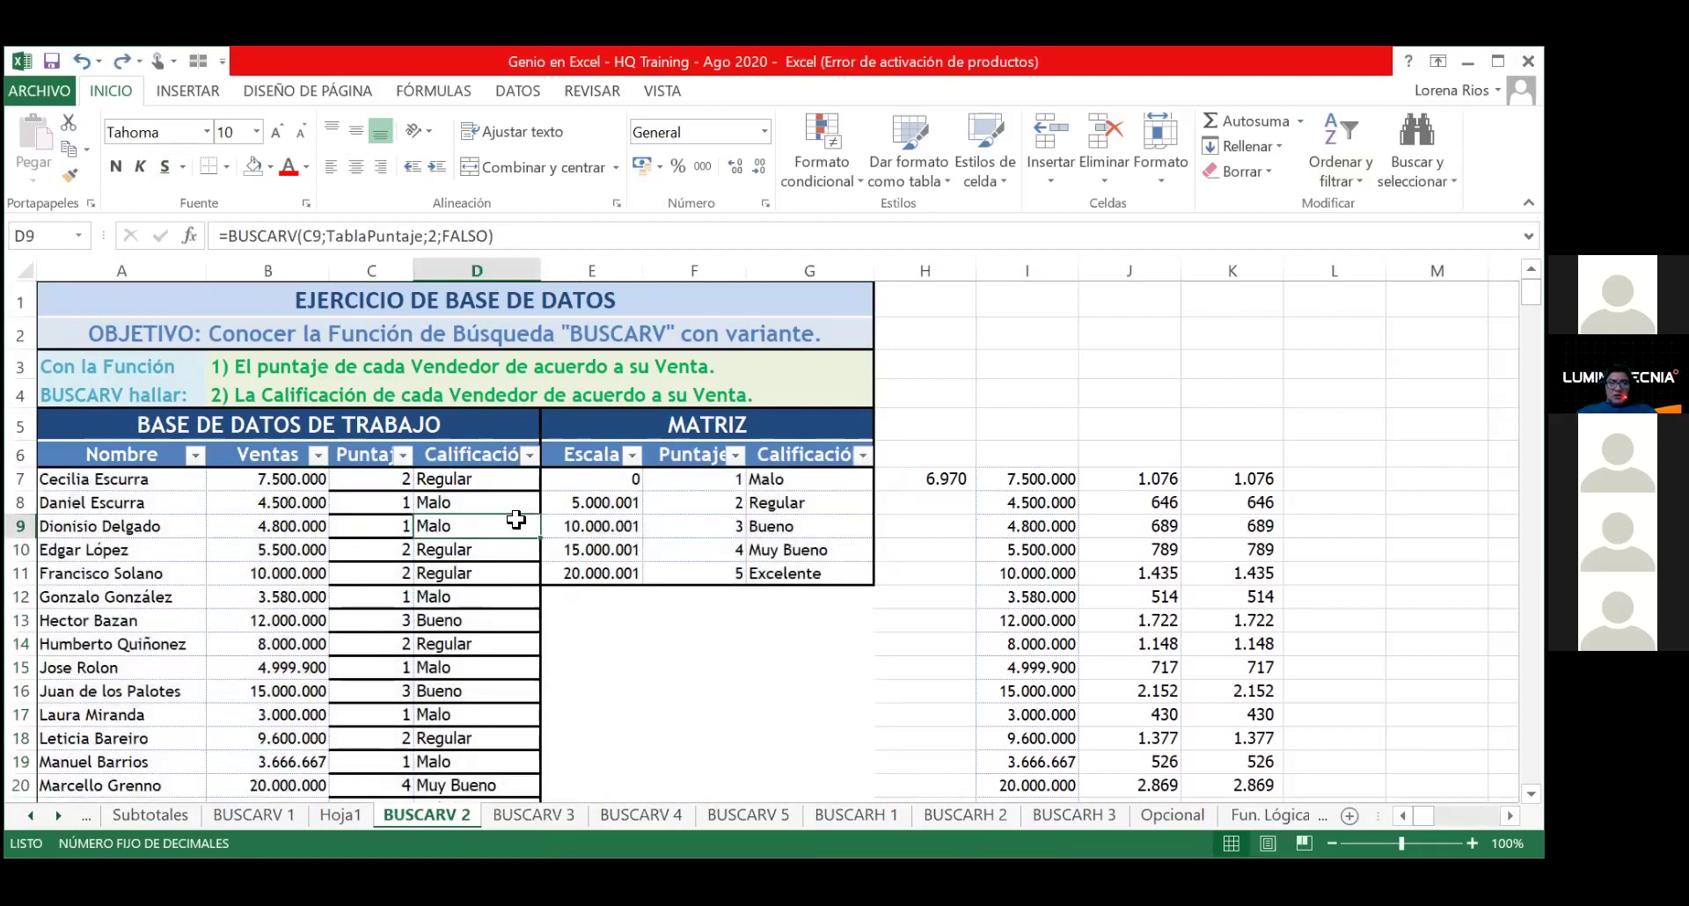
Step: Select the MATRIZ table range on BUSCARV 2 to prepare its header filters
scroll(643, 518, down, 1)
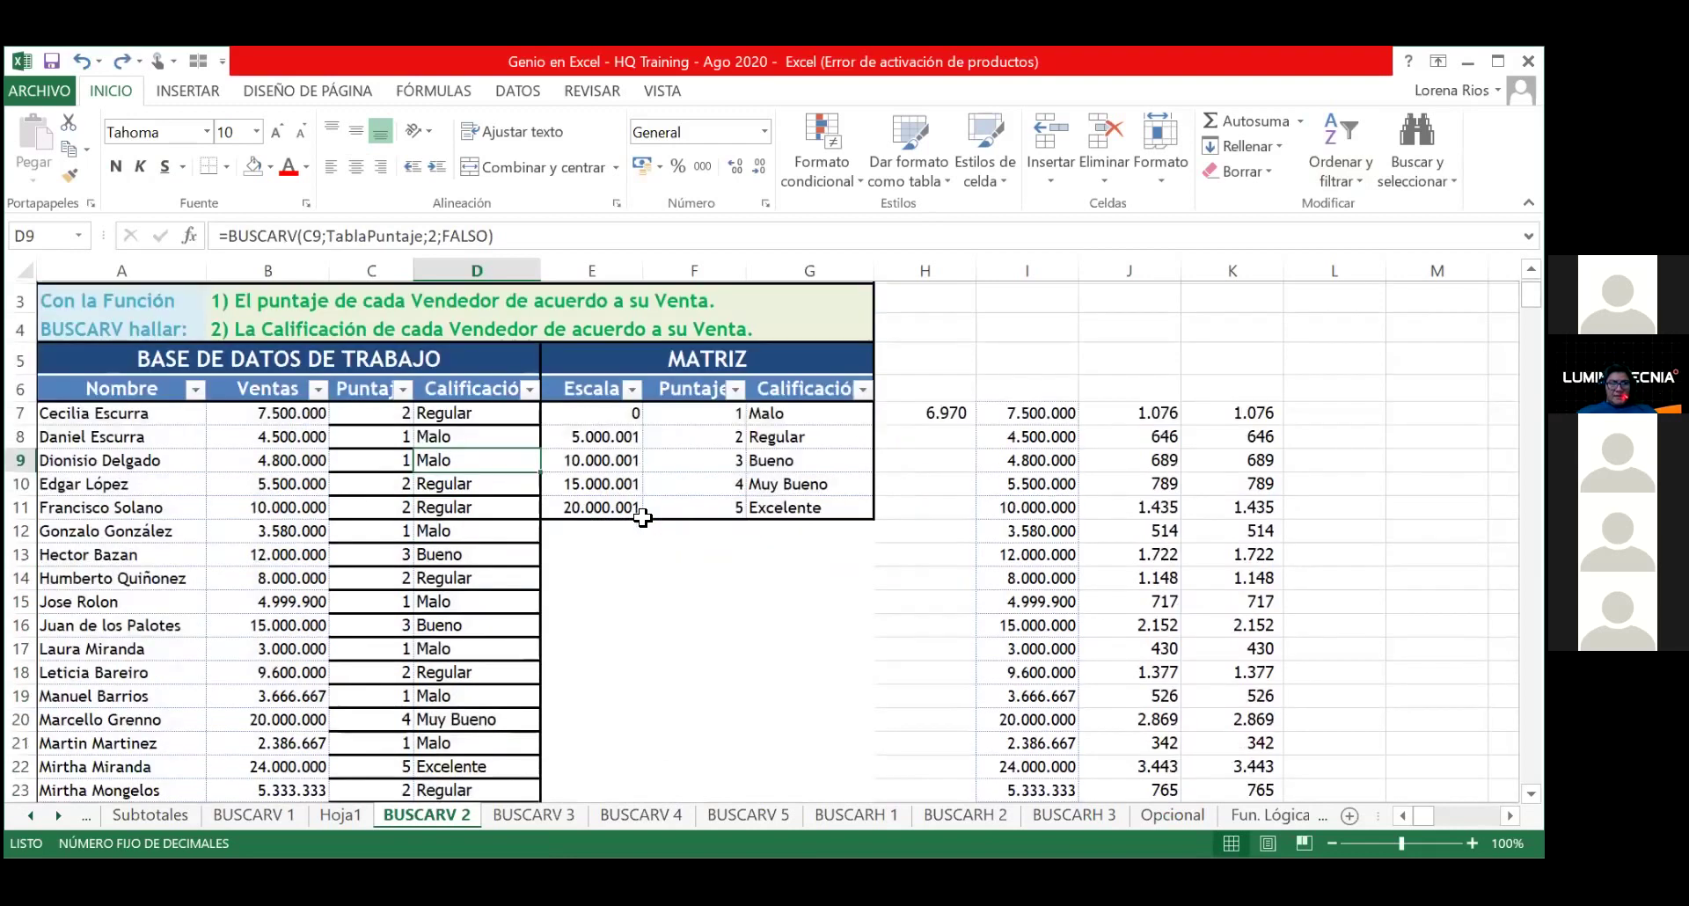
scroll(643, 518, down, 1)
scroll(643, 518, up, 2)
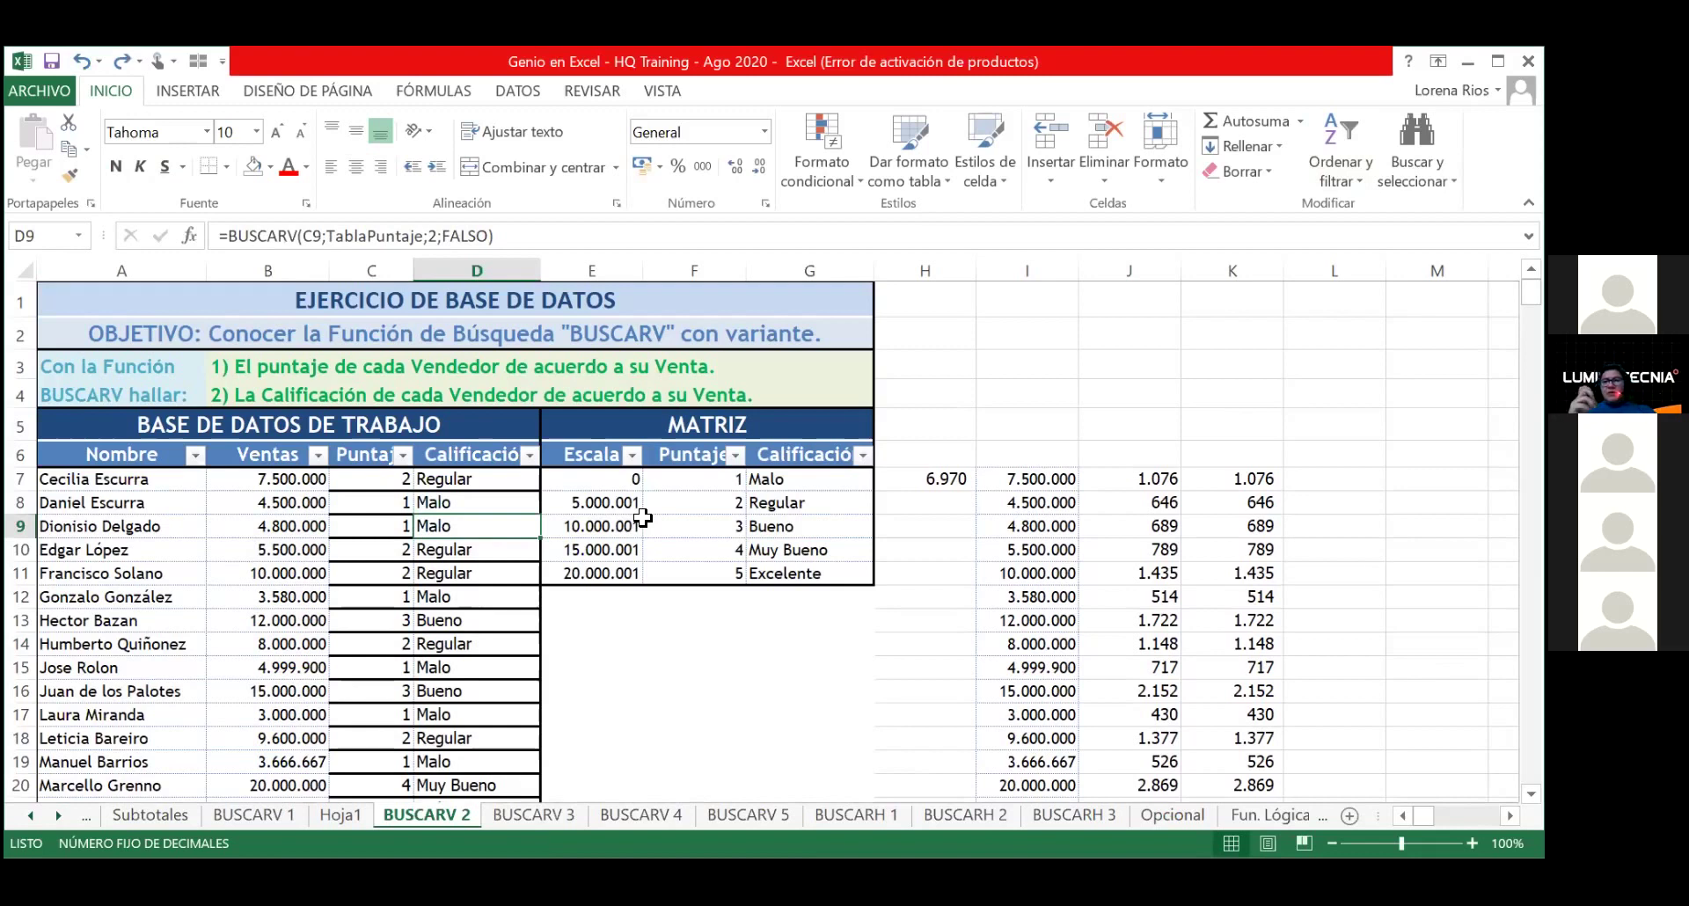
scroll(643, 518, down, 2)
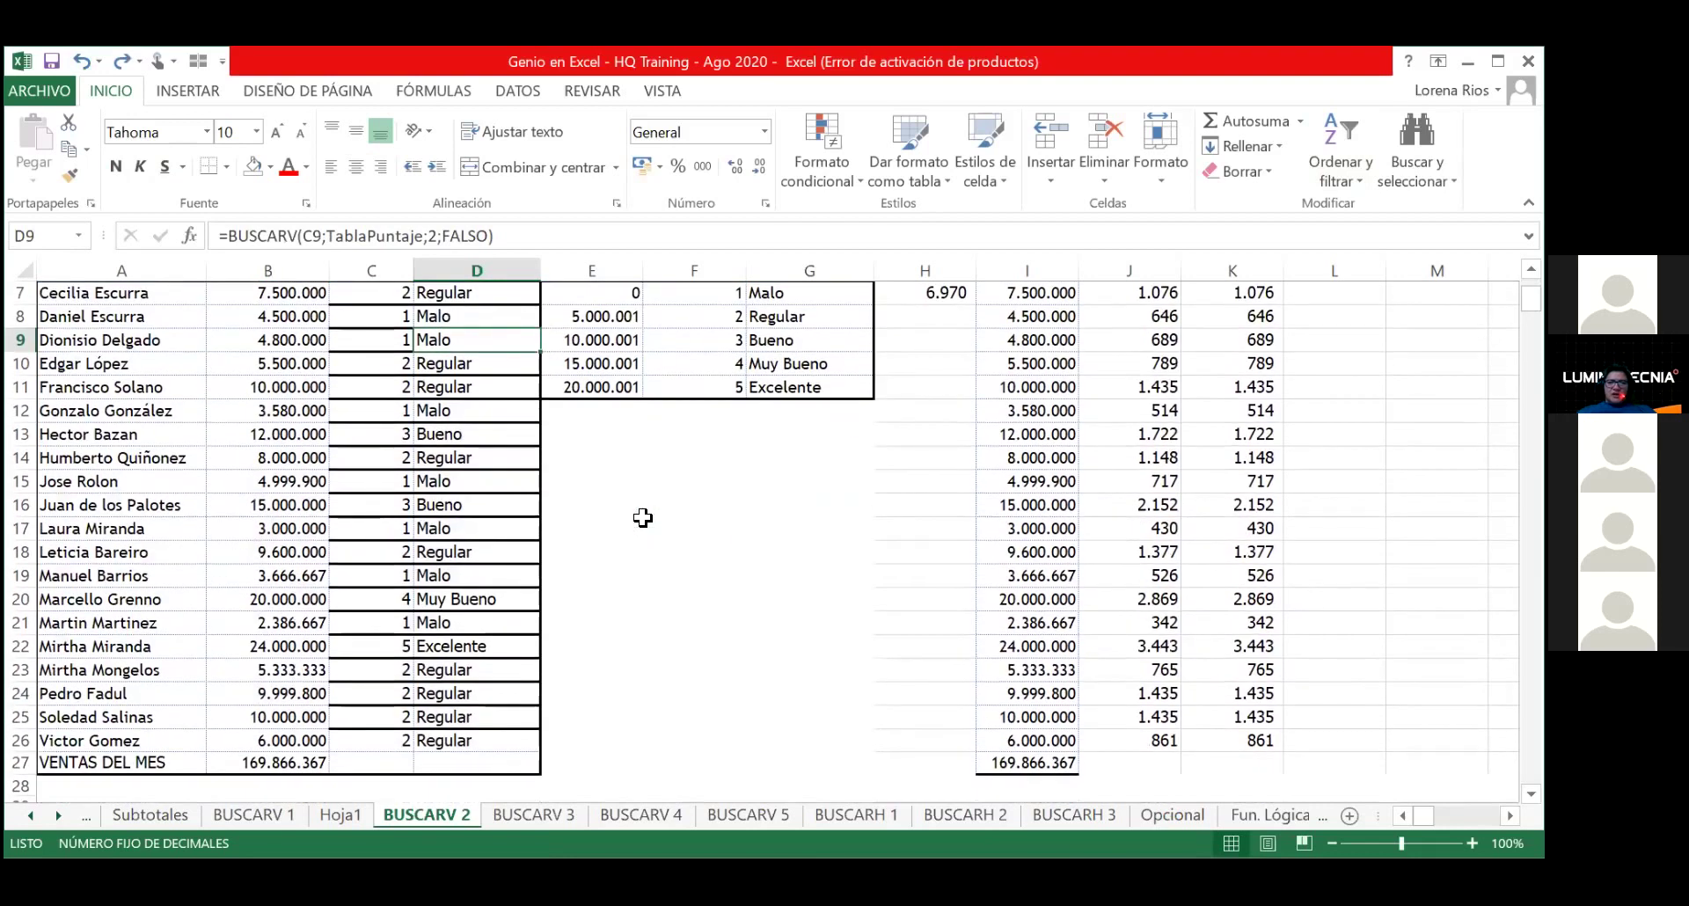
scroll(643, 518, down, 2)
scroll(643, 518, up, 2)
scroll(643, 518, up, 1)
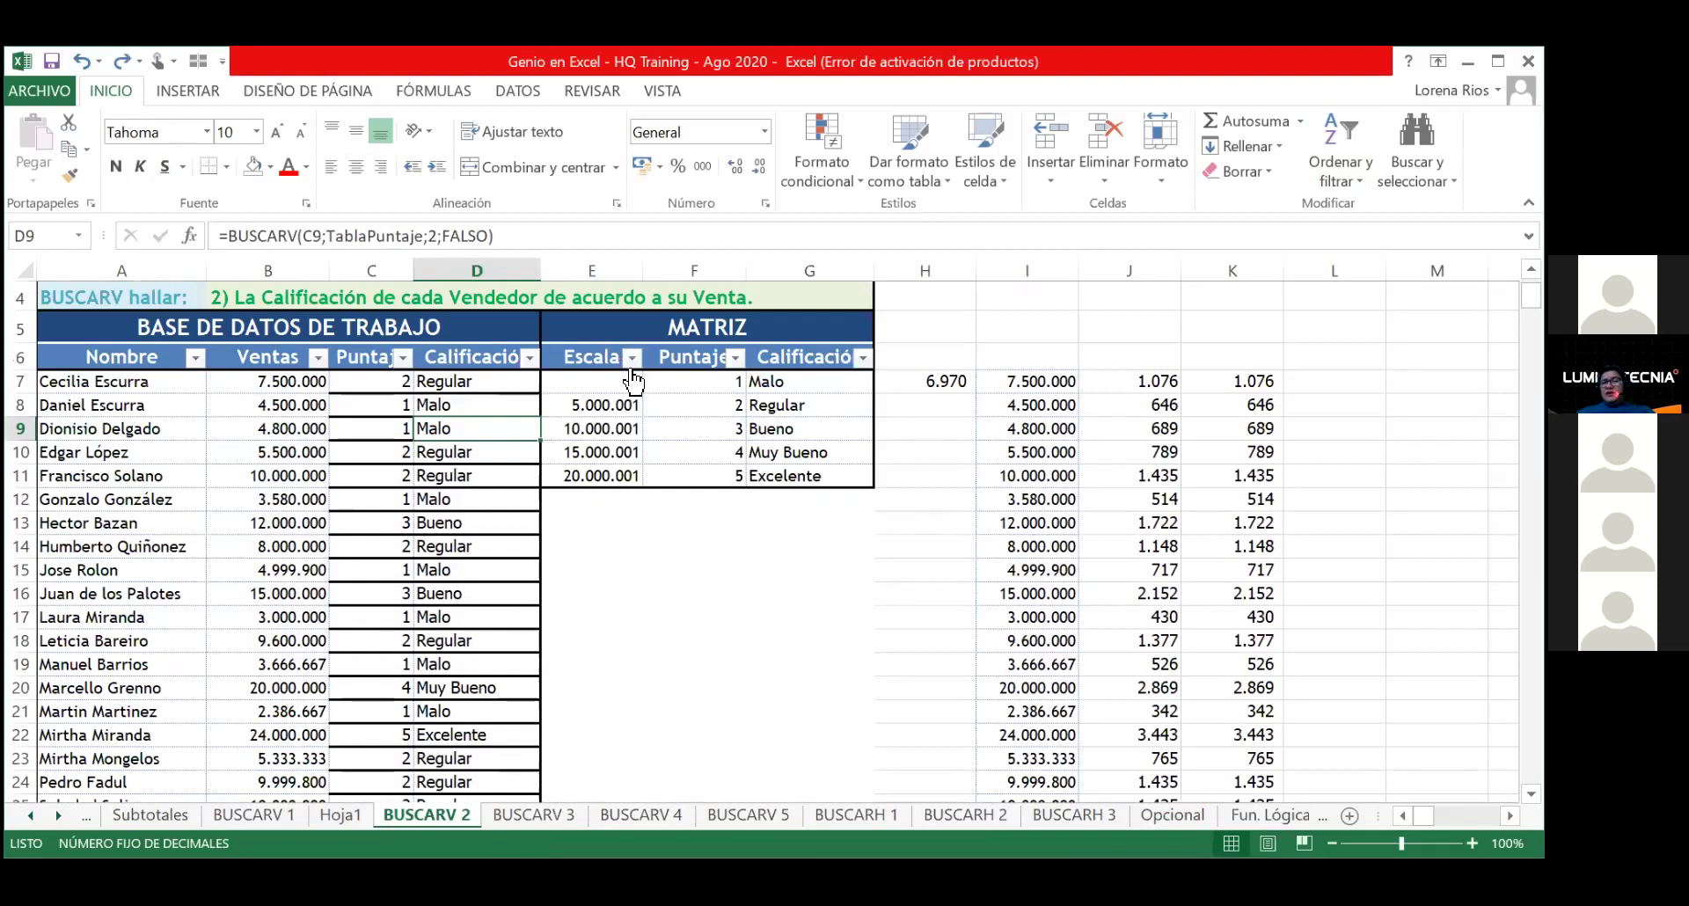
drag(608, 334, 666, 471)
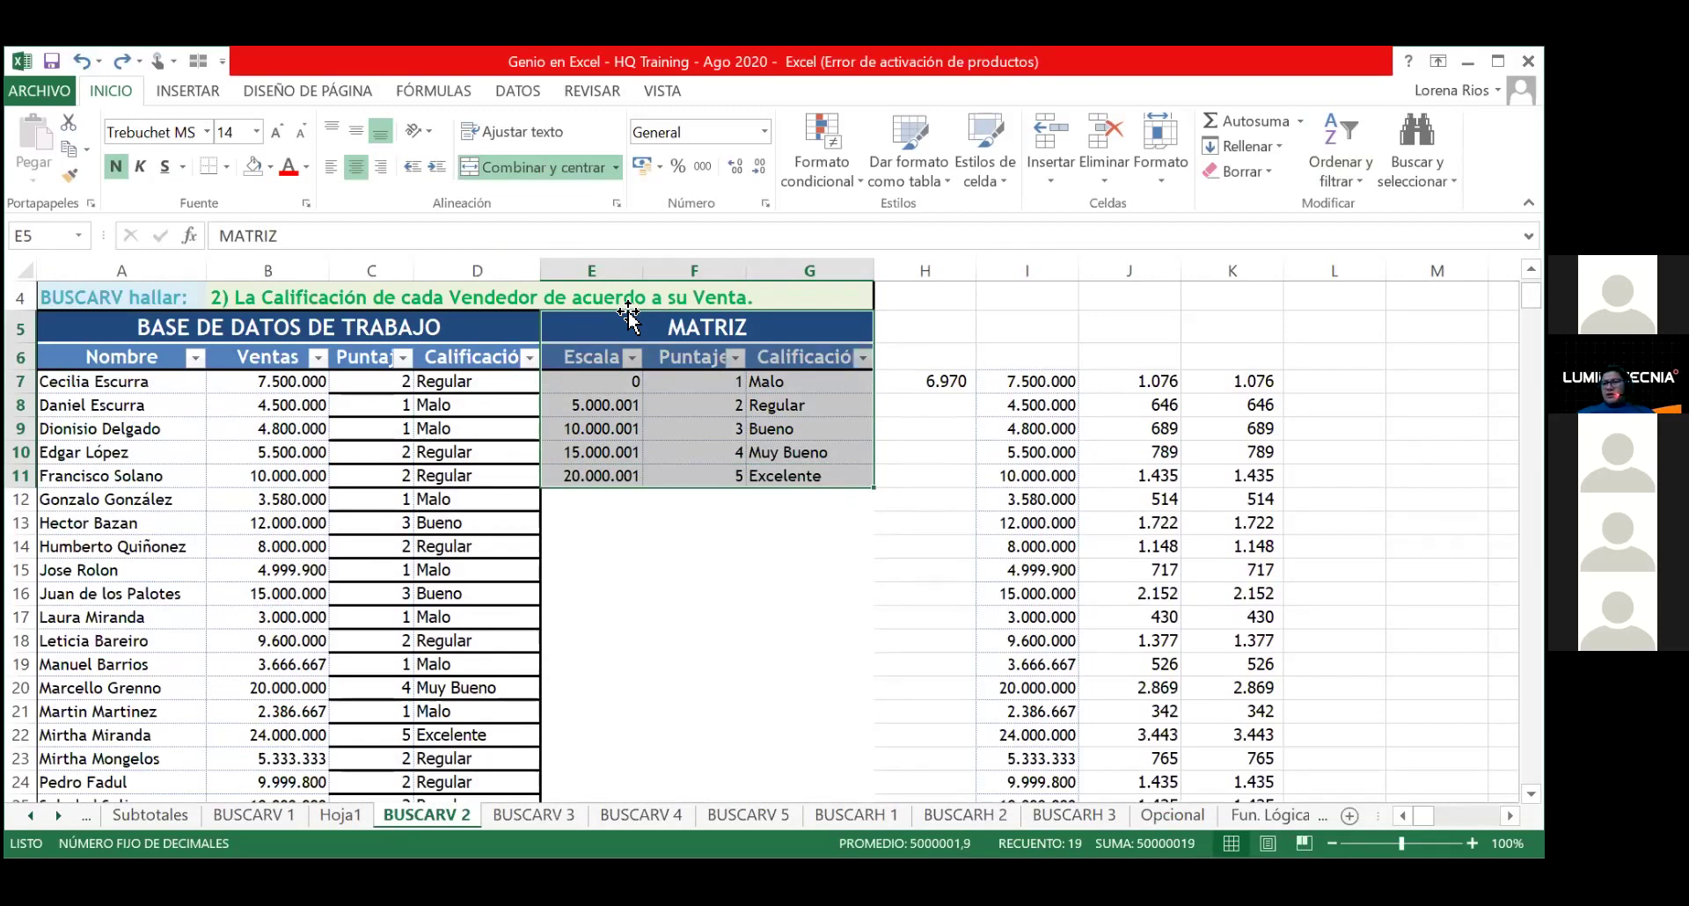
Step: Check the BUSCARV formula in D9 of the BUSCARV 1 sheet for reference
scroll(618, 586, up, 1)
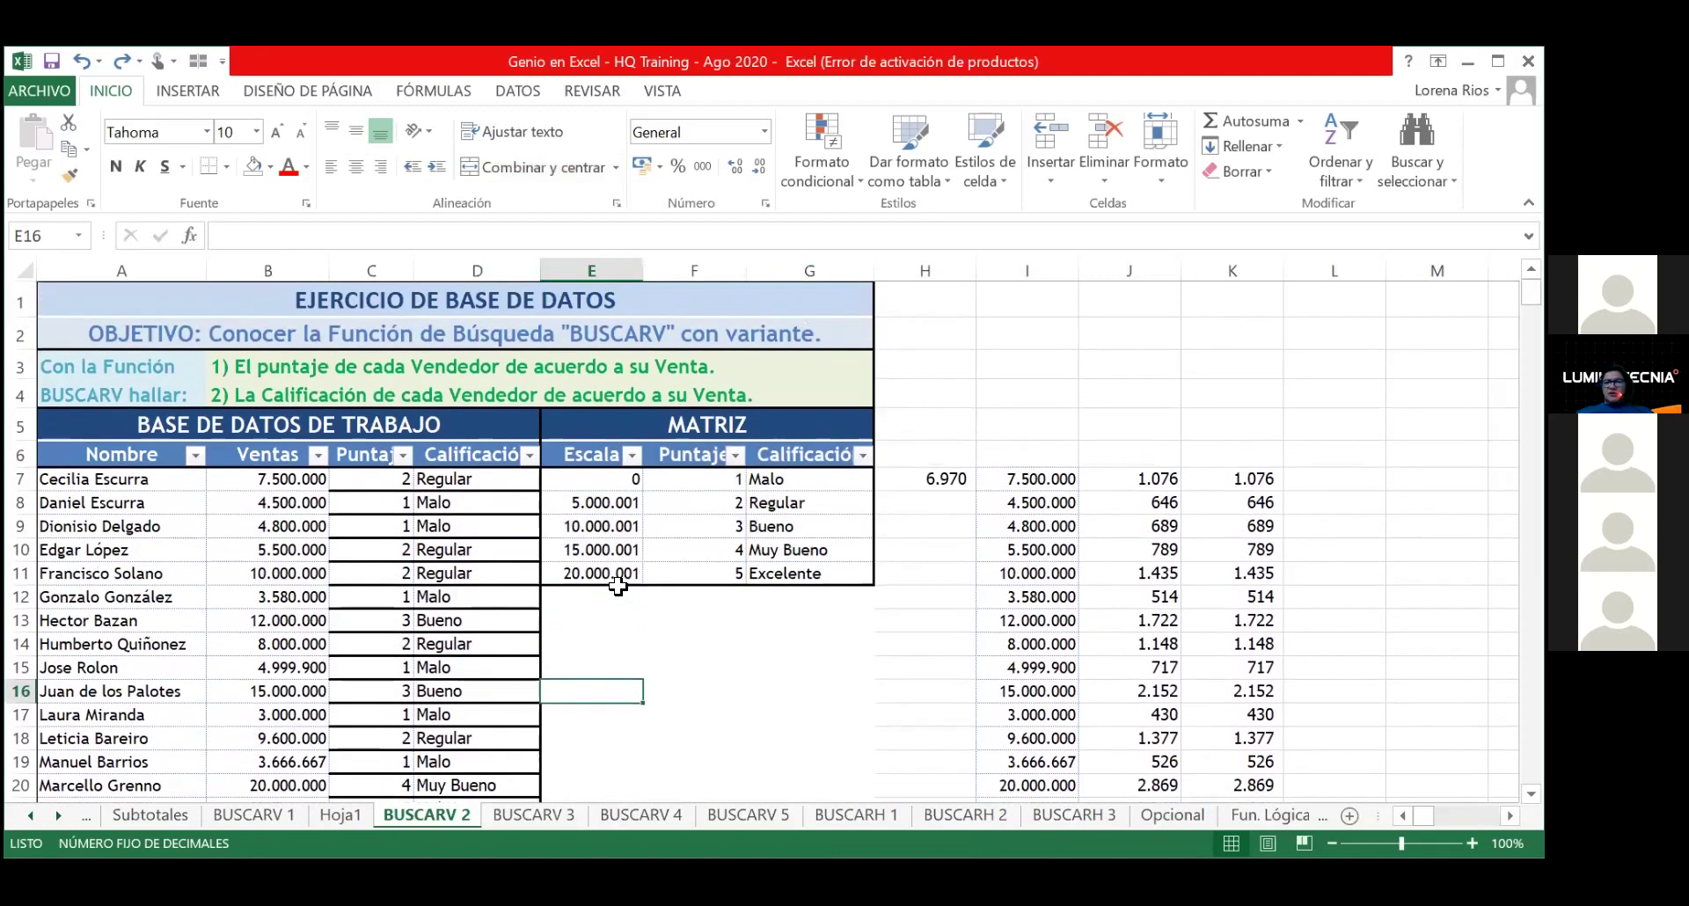
click(280, 814)
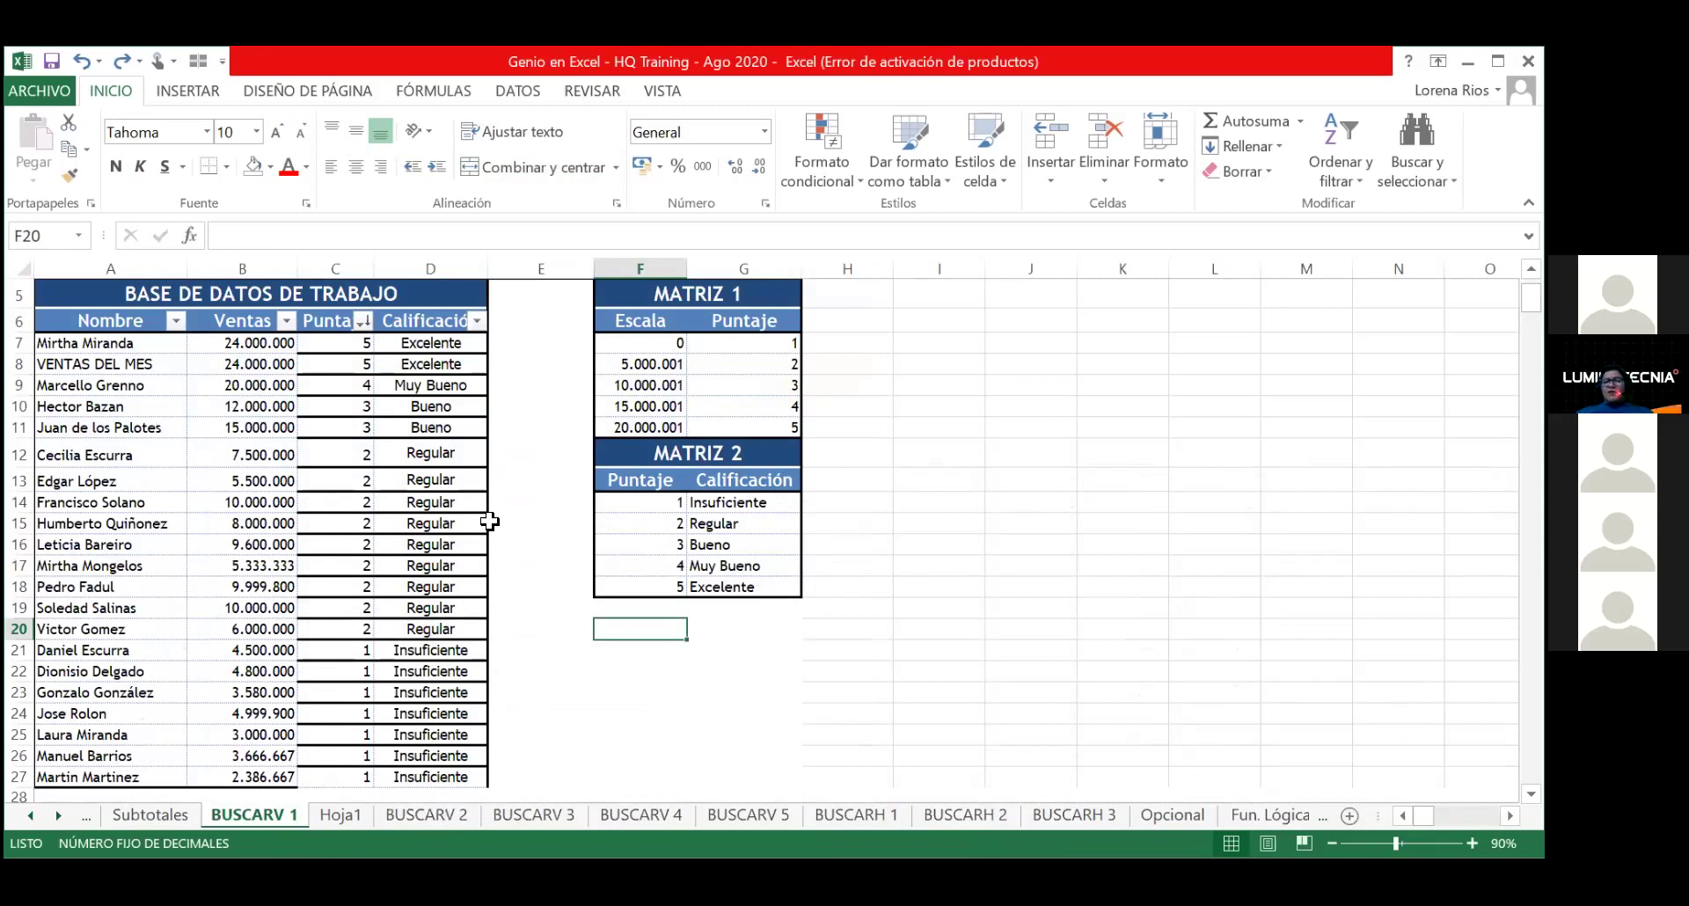
click(380, 384)
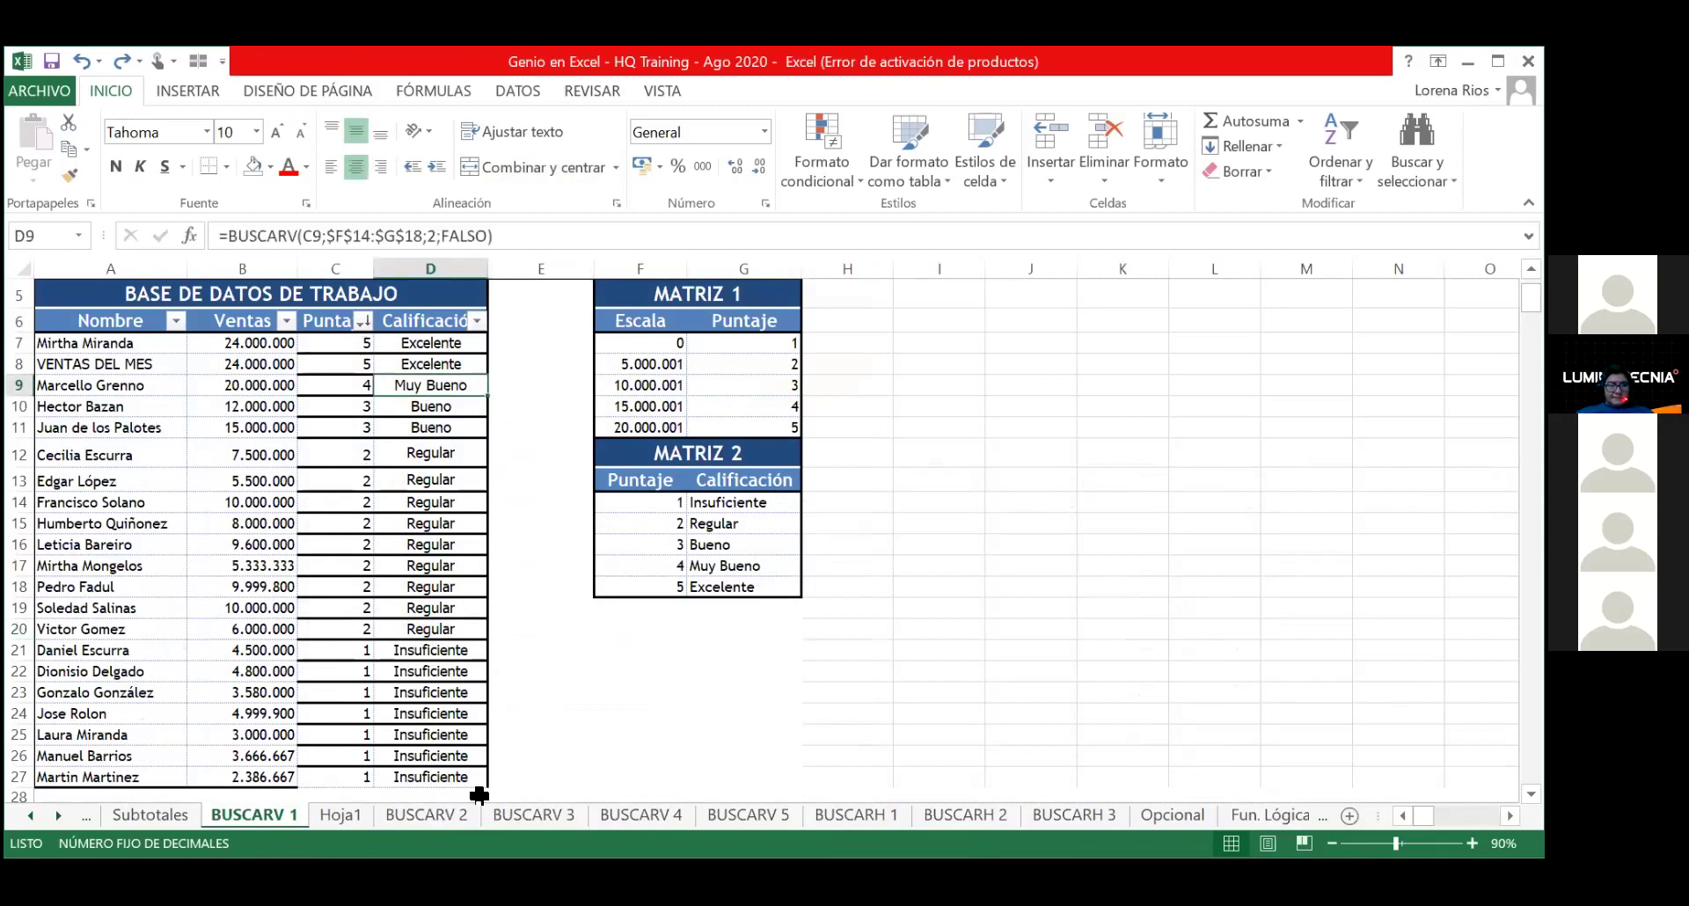
Step: Back on BUSCARV 2, remove the filters from headers E6:G6 with Ctrl+Shift+L
click(434, 811)
drag(602, 455, 828, 455)
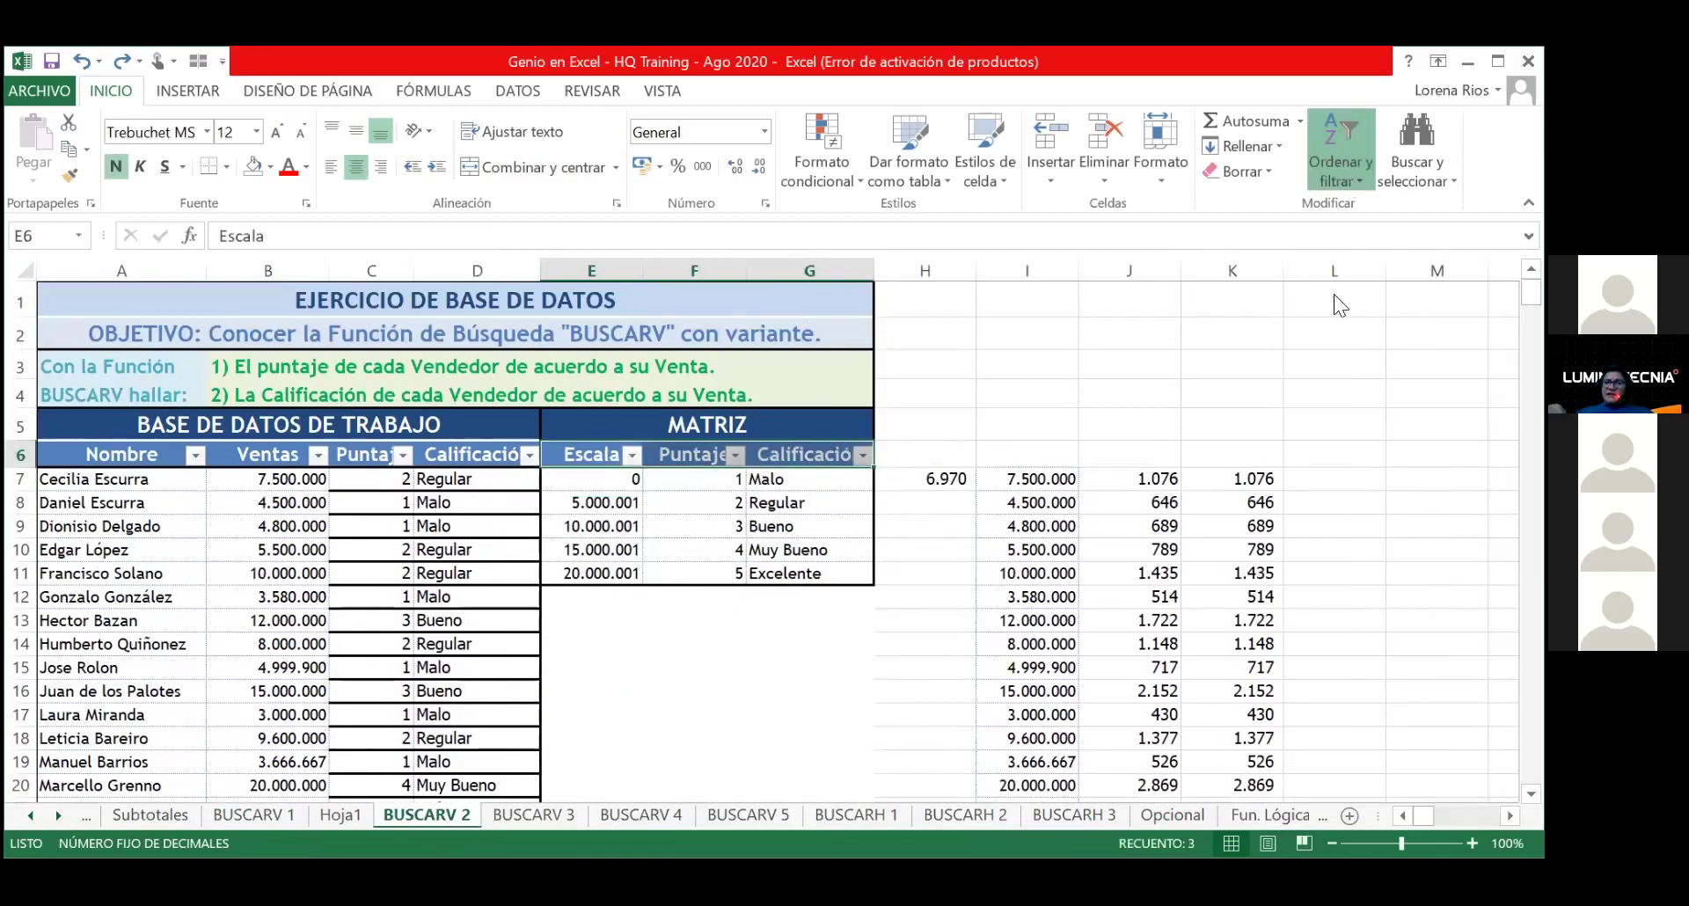
key(ctrl+shift+l)
key(Down)
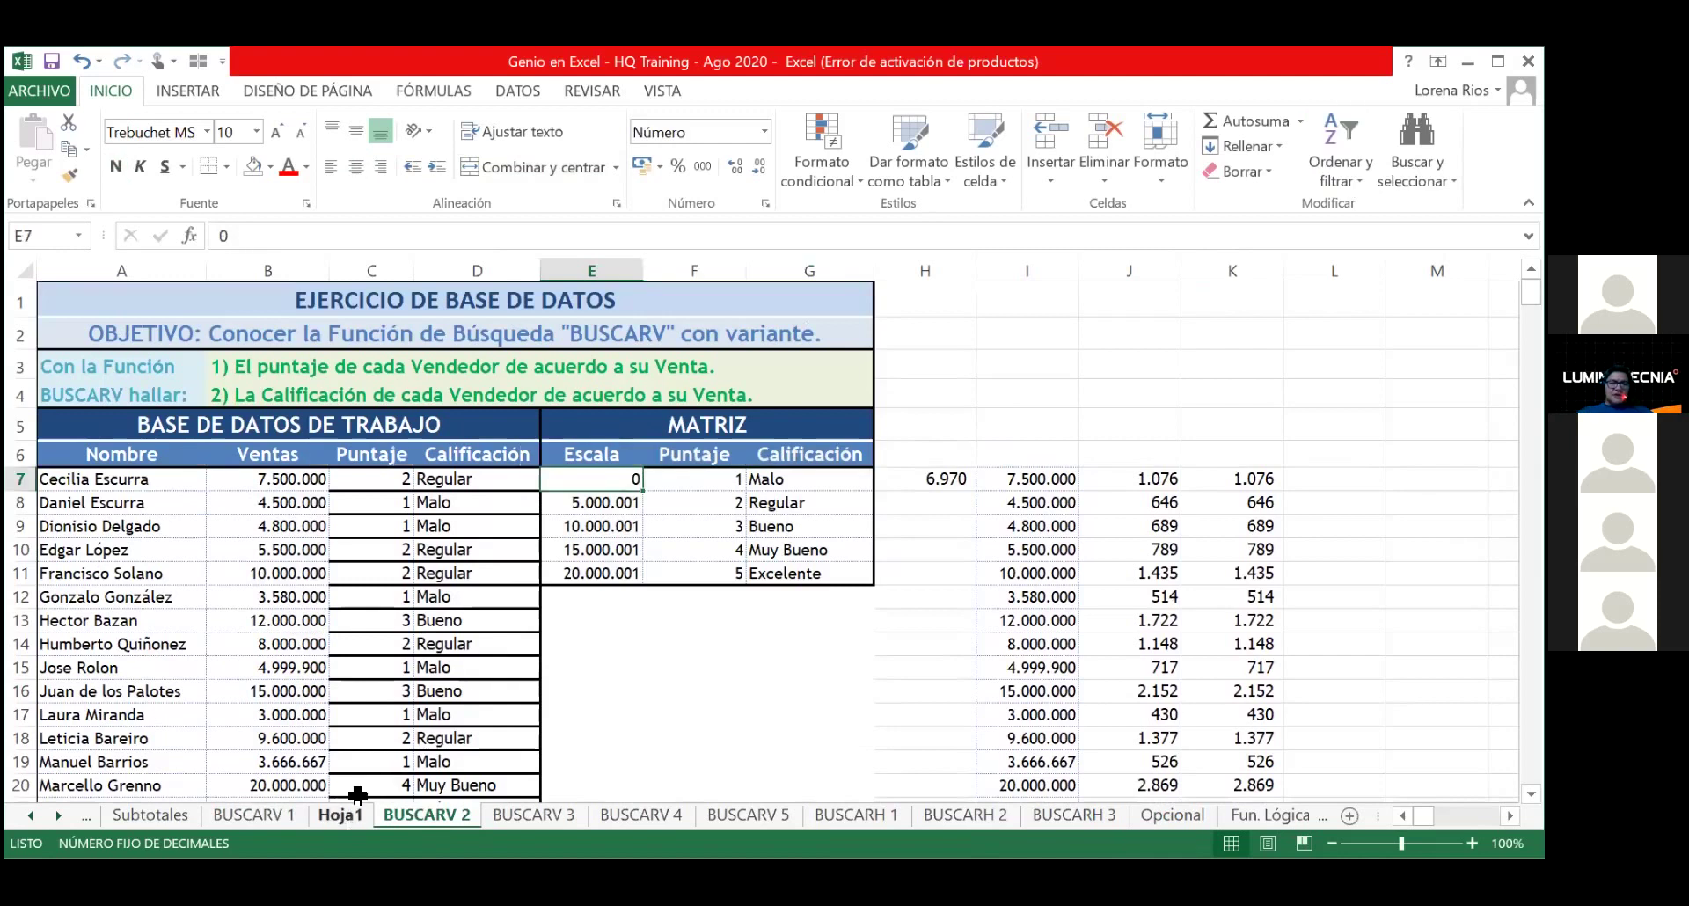
Step: Glance at the Hoja1 and BUSCARV 1 sheets, then select column E on BUSCARV 2
click(343, 814)
click(288, 814)
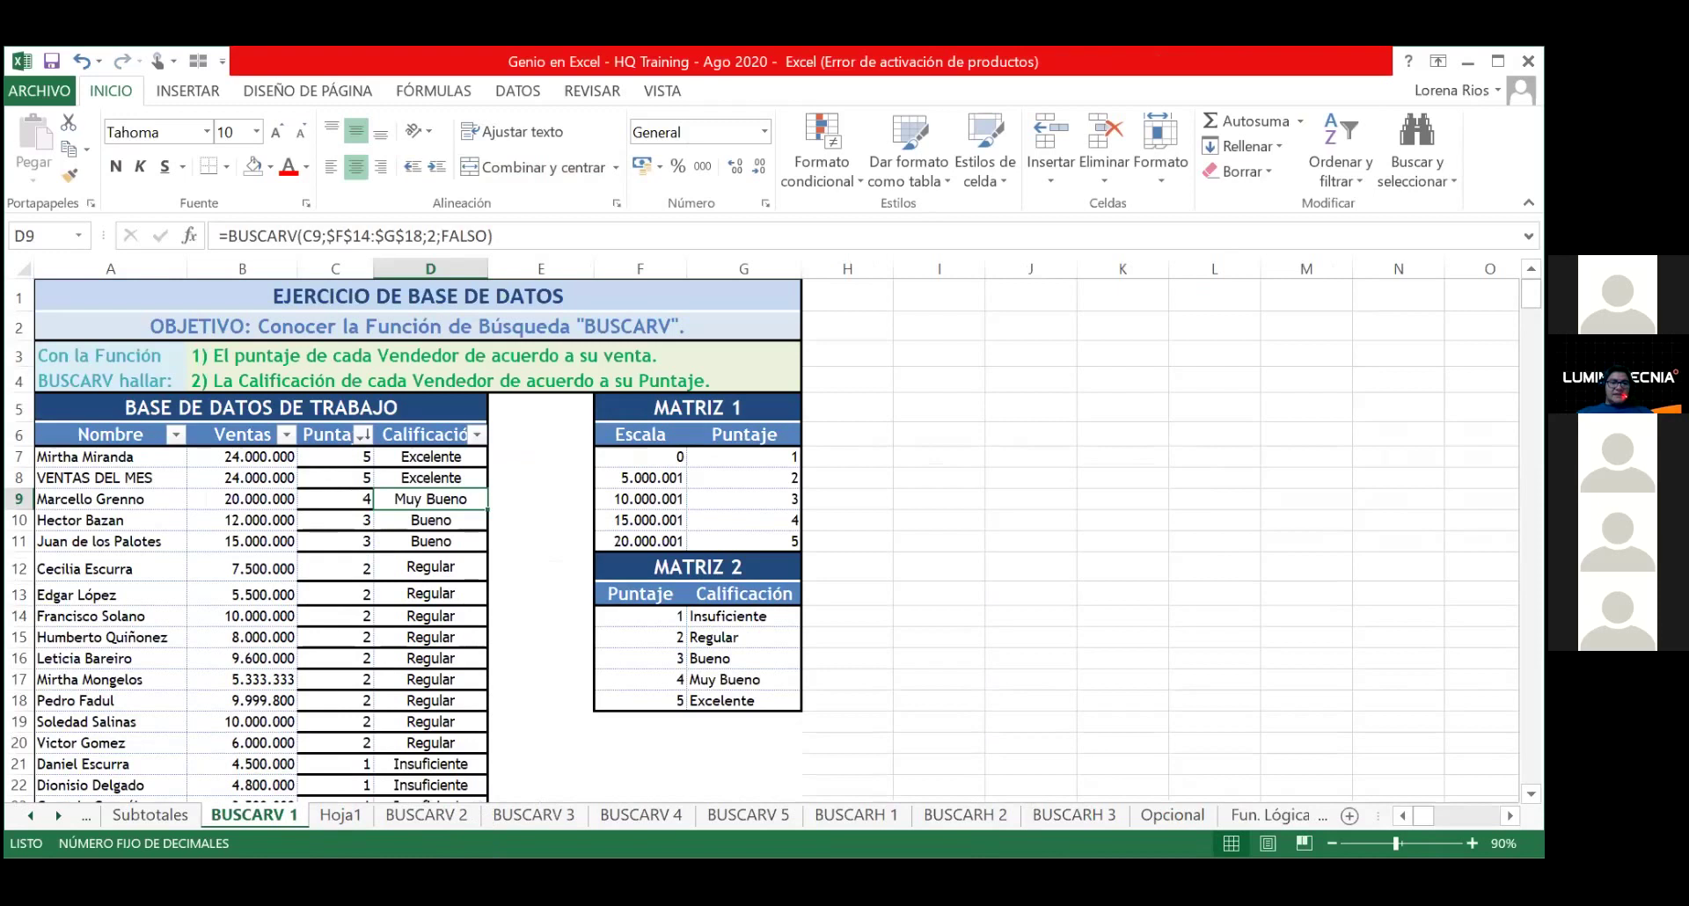
click(445, 818)
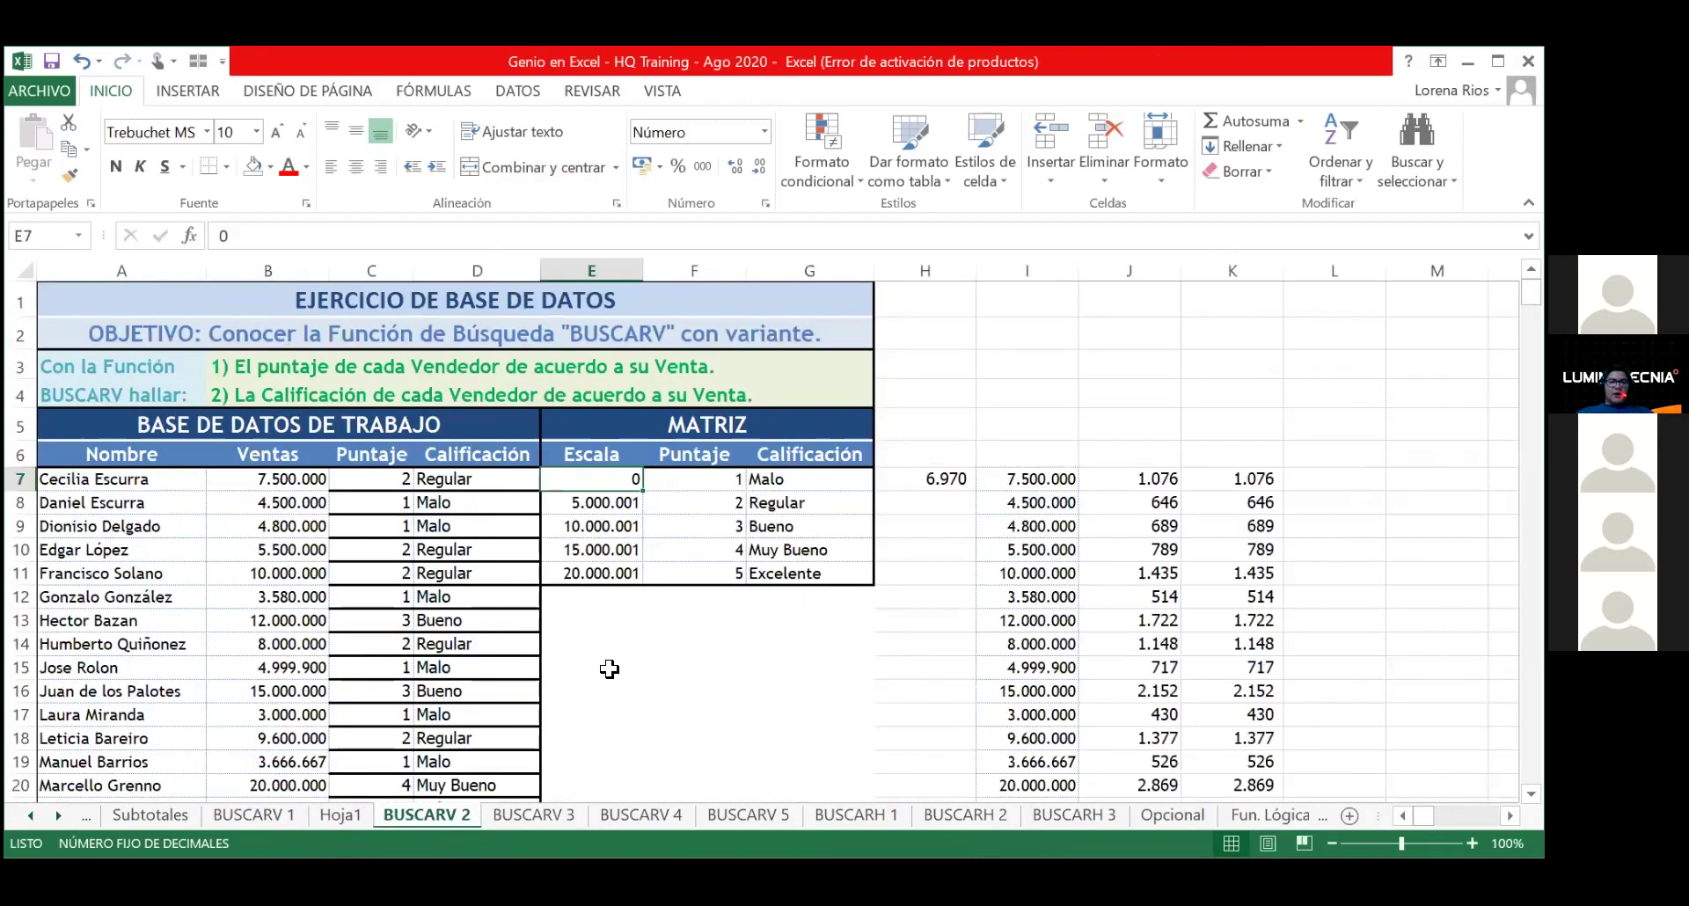
click(618, 264)
Step: Insert a narrow blank column E before MATRIZ, then select data headers A6:D6
right_click(632, 266)
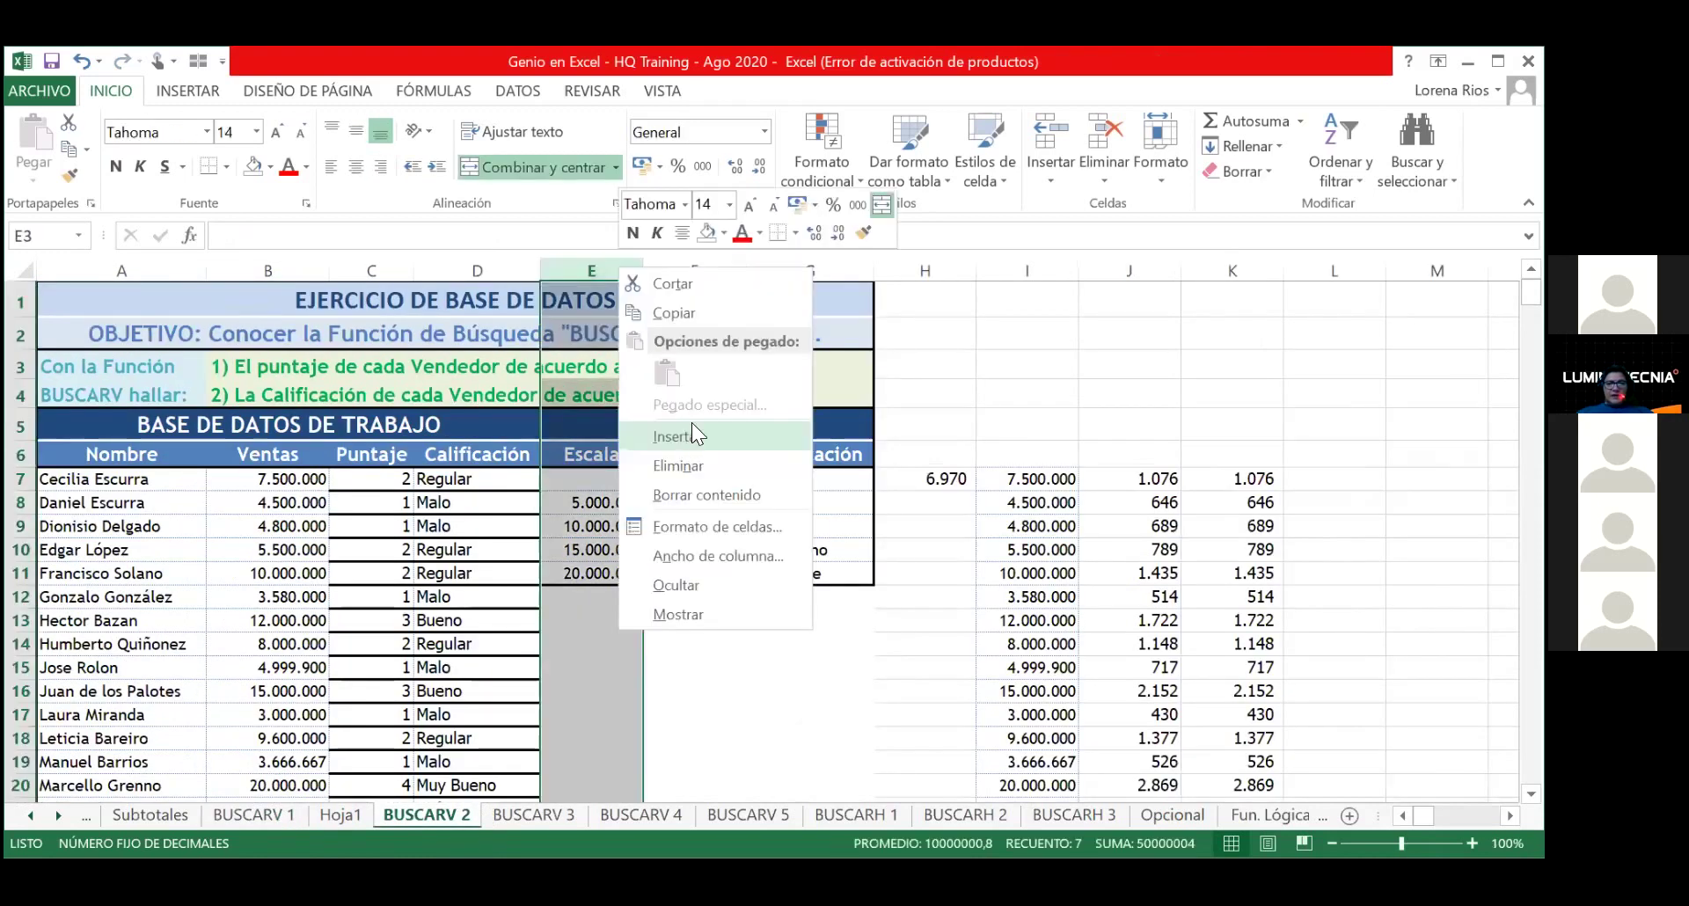
click(686, 434)
drag(668, 270, 623, 270)
click(675, 502)
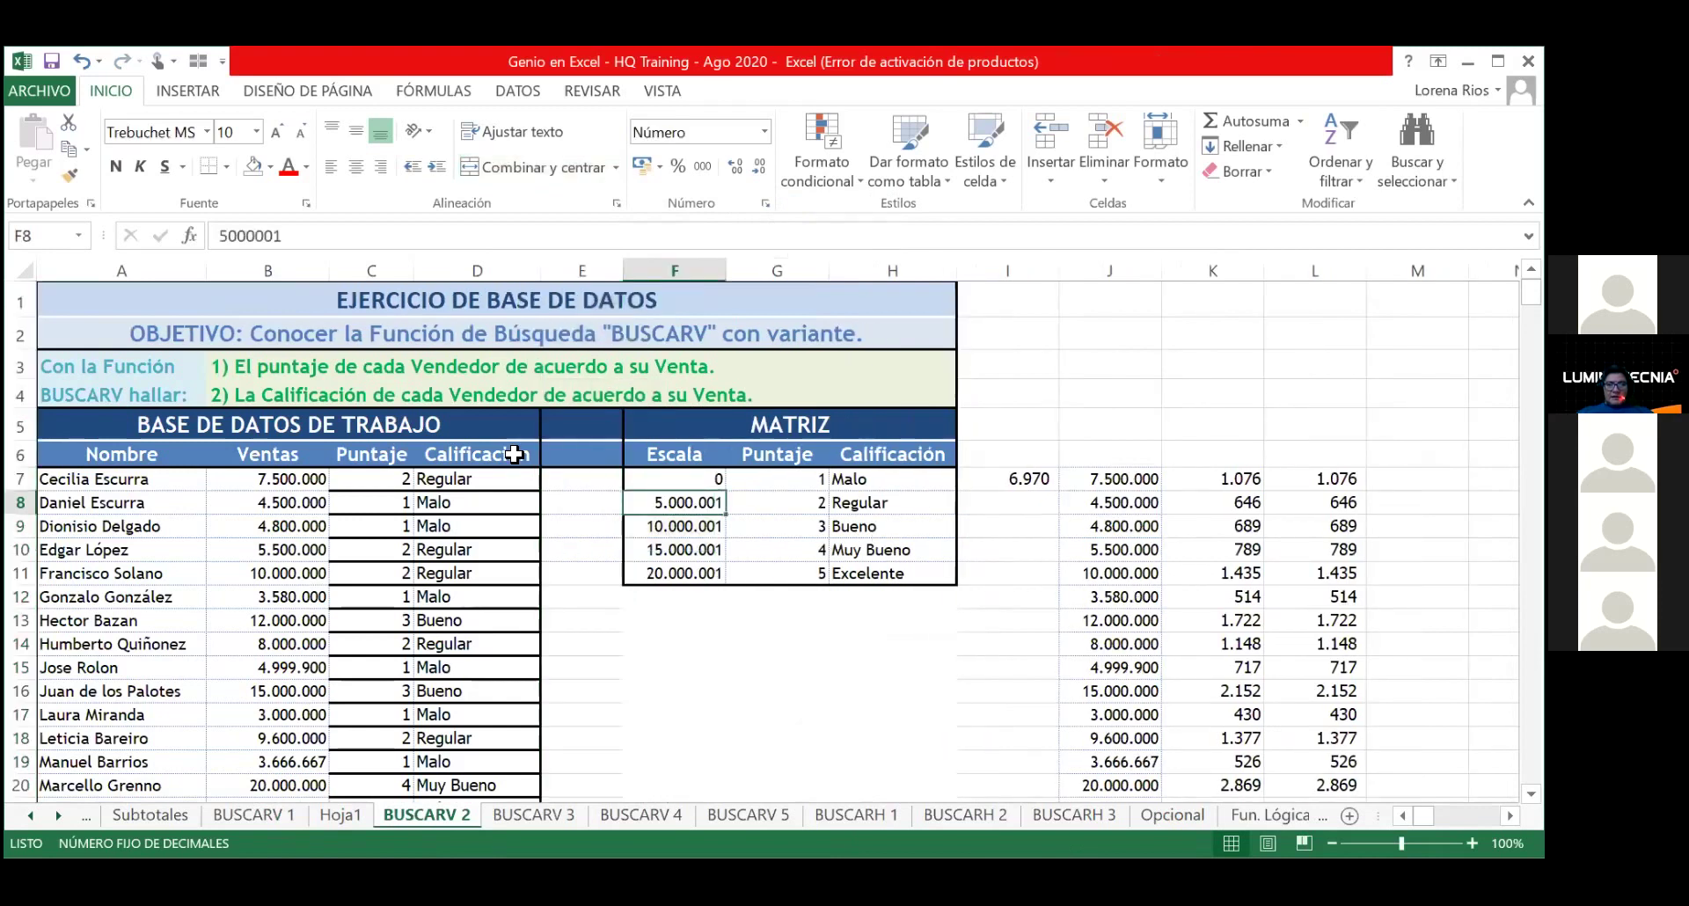
drag(476, 454, 121, 454)
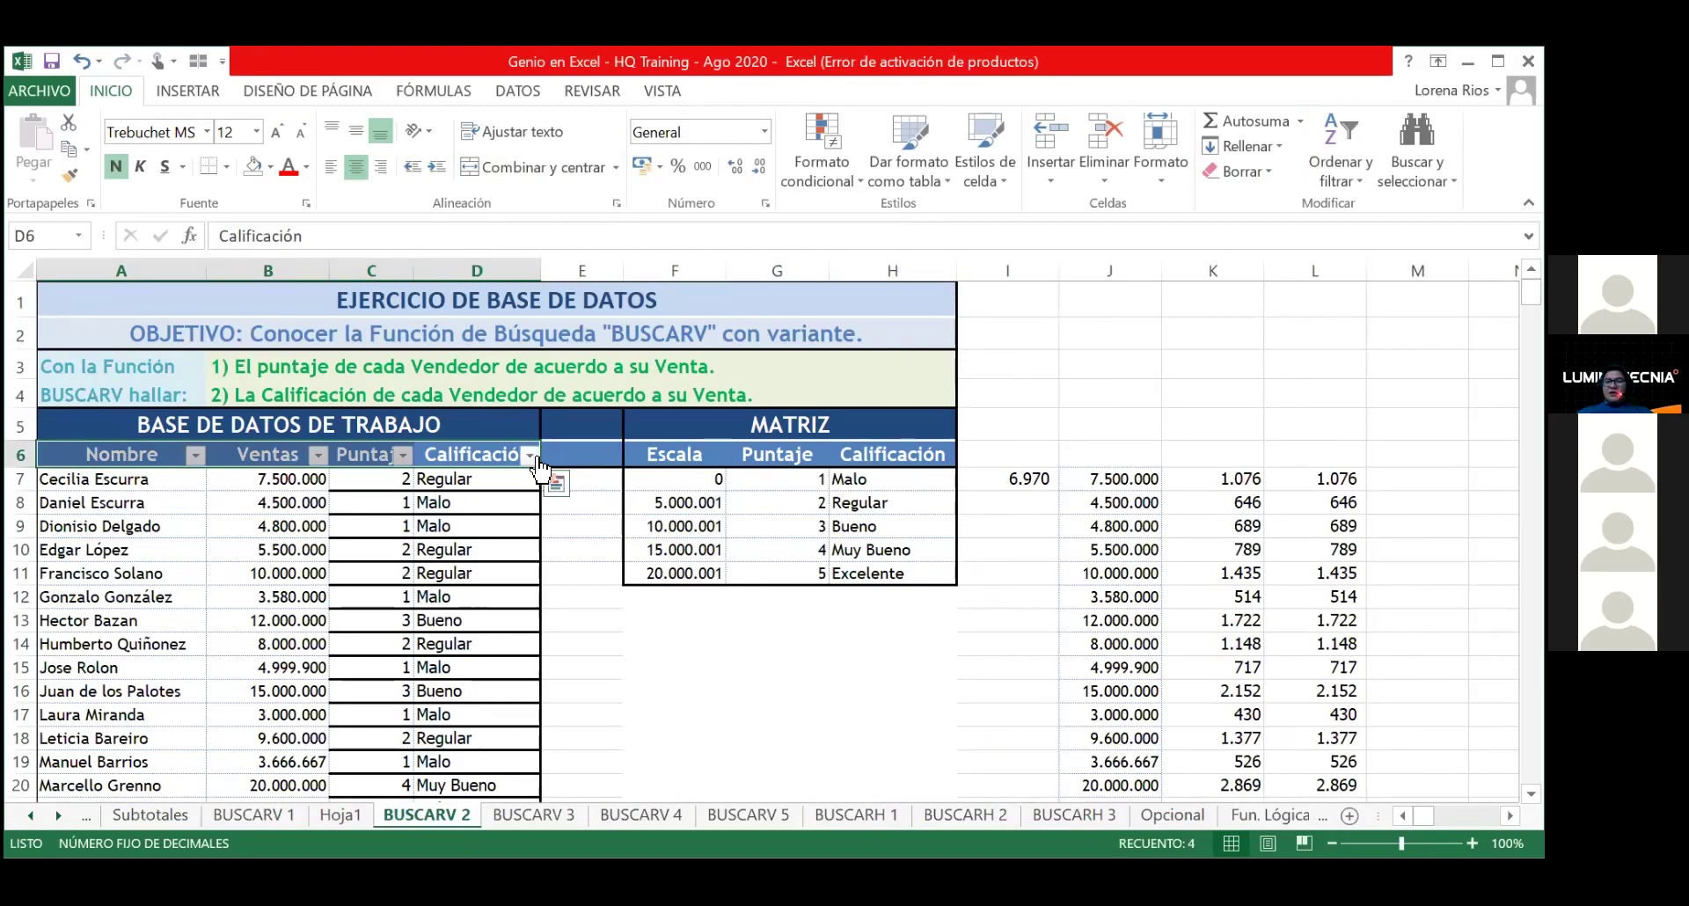
Step: Sort the seller table by Calificación from A to Z
click(531, 456)
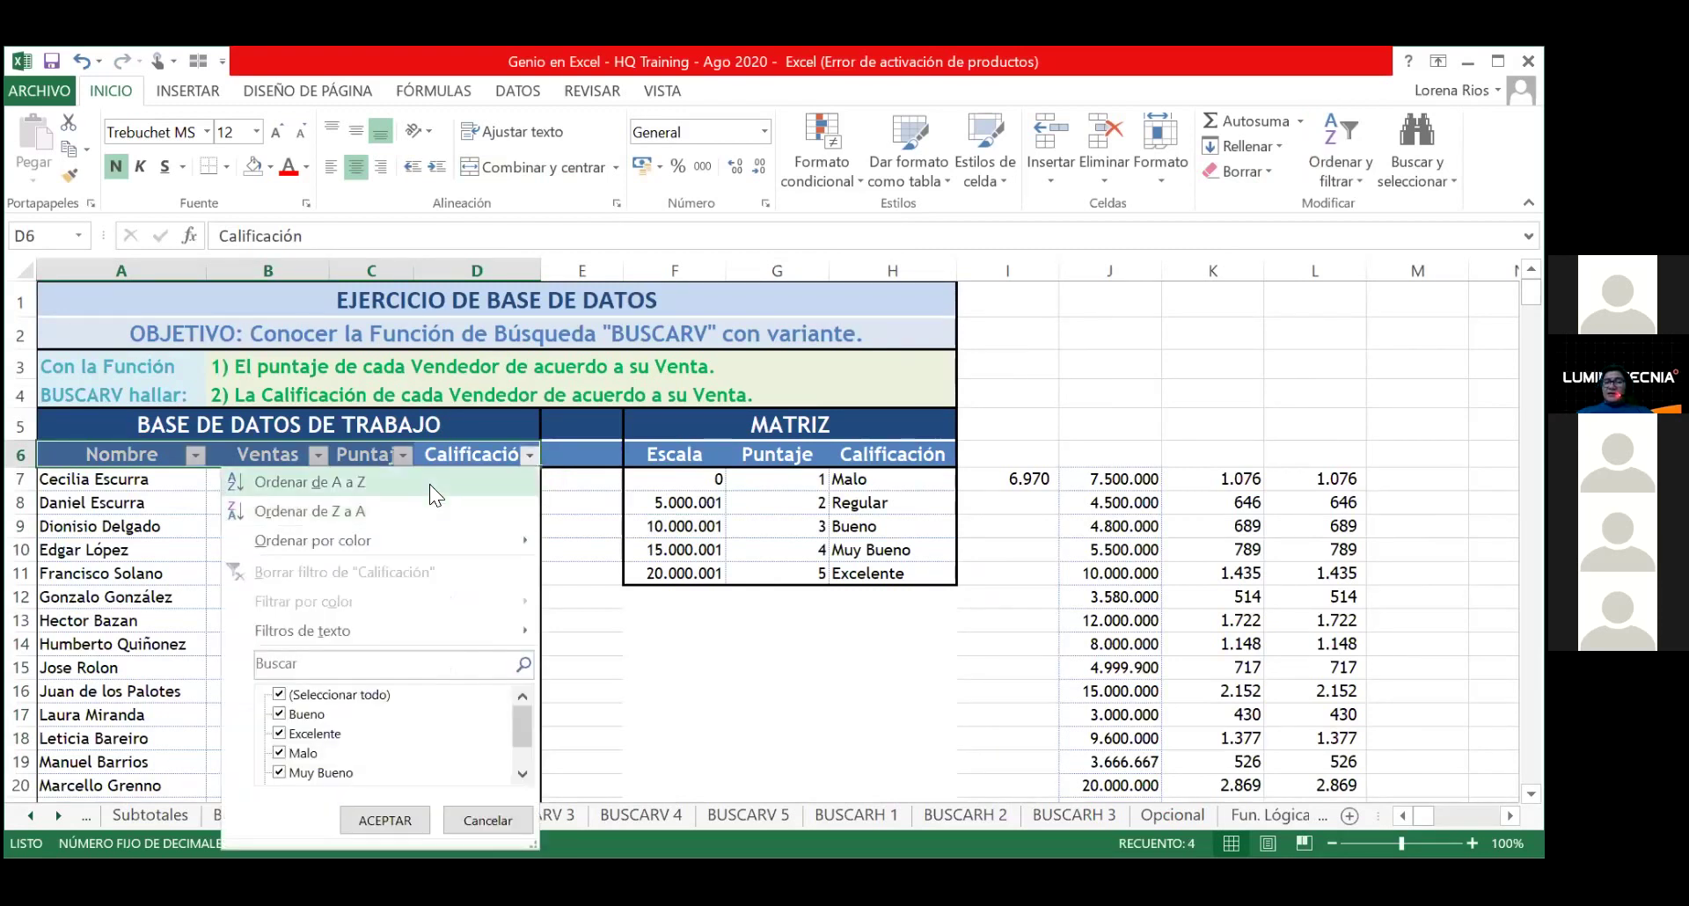
click(433, 495)
scroll(545, 598, down, 3)
scroll(545, 600, up, 2)
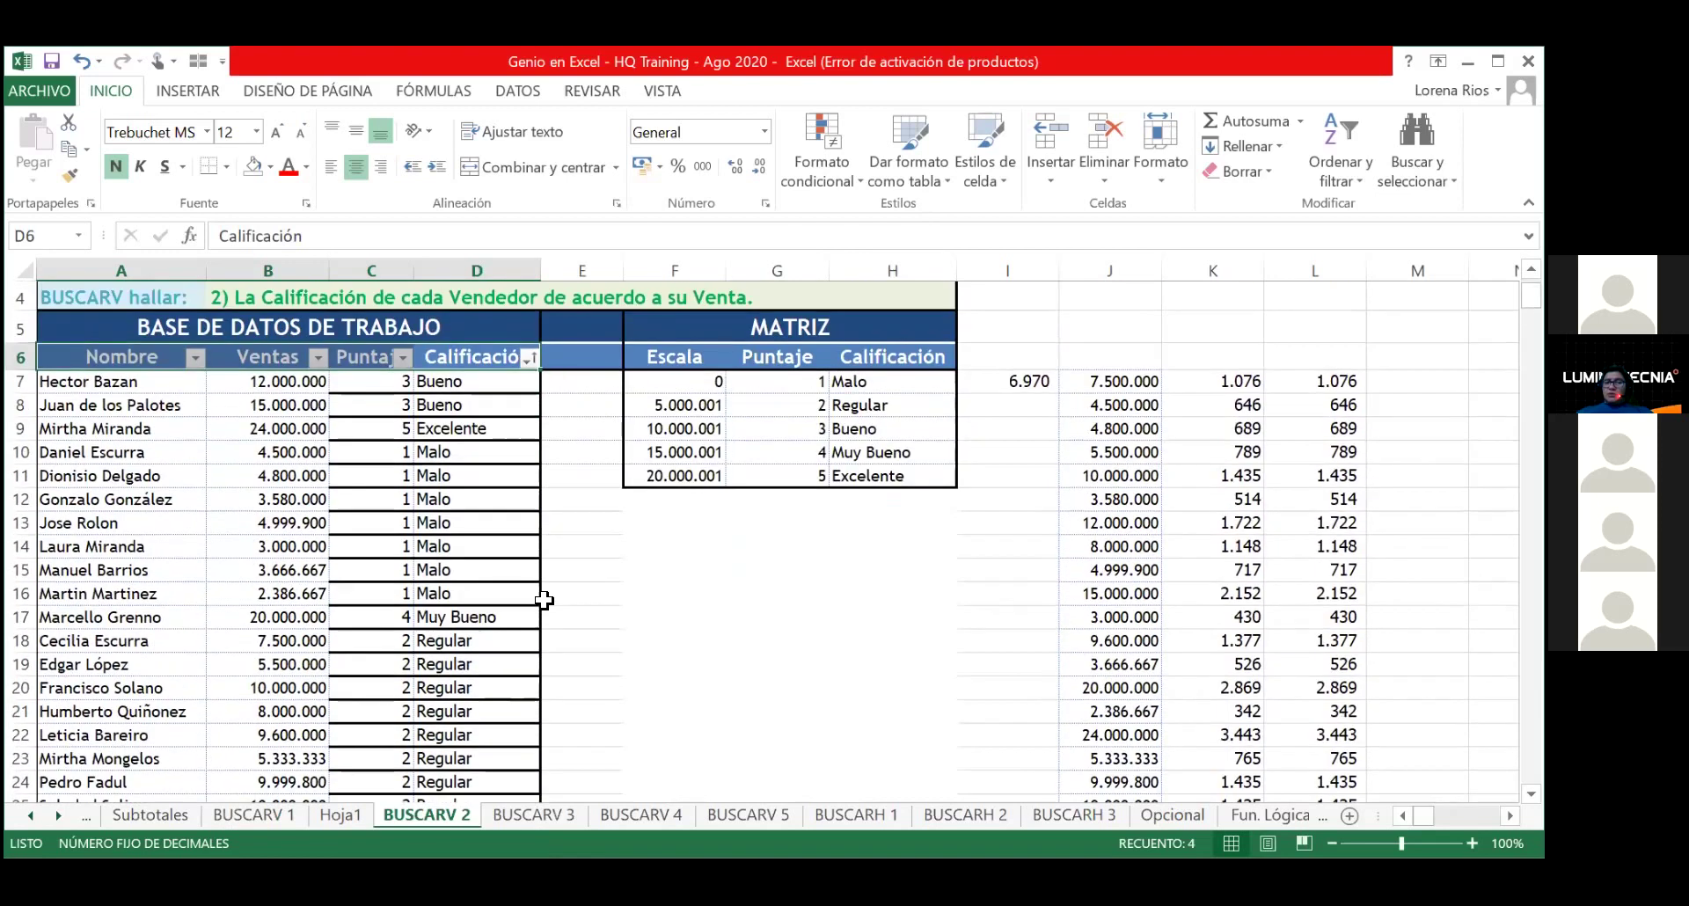
Step: Re-sort the table by Puntaje from highest to lowest
click(402, 357)
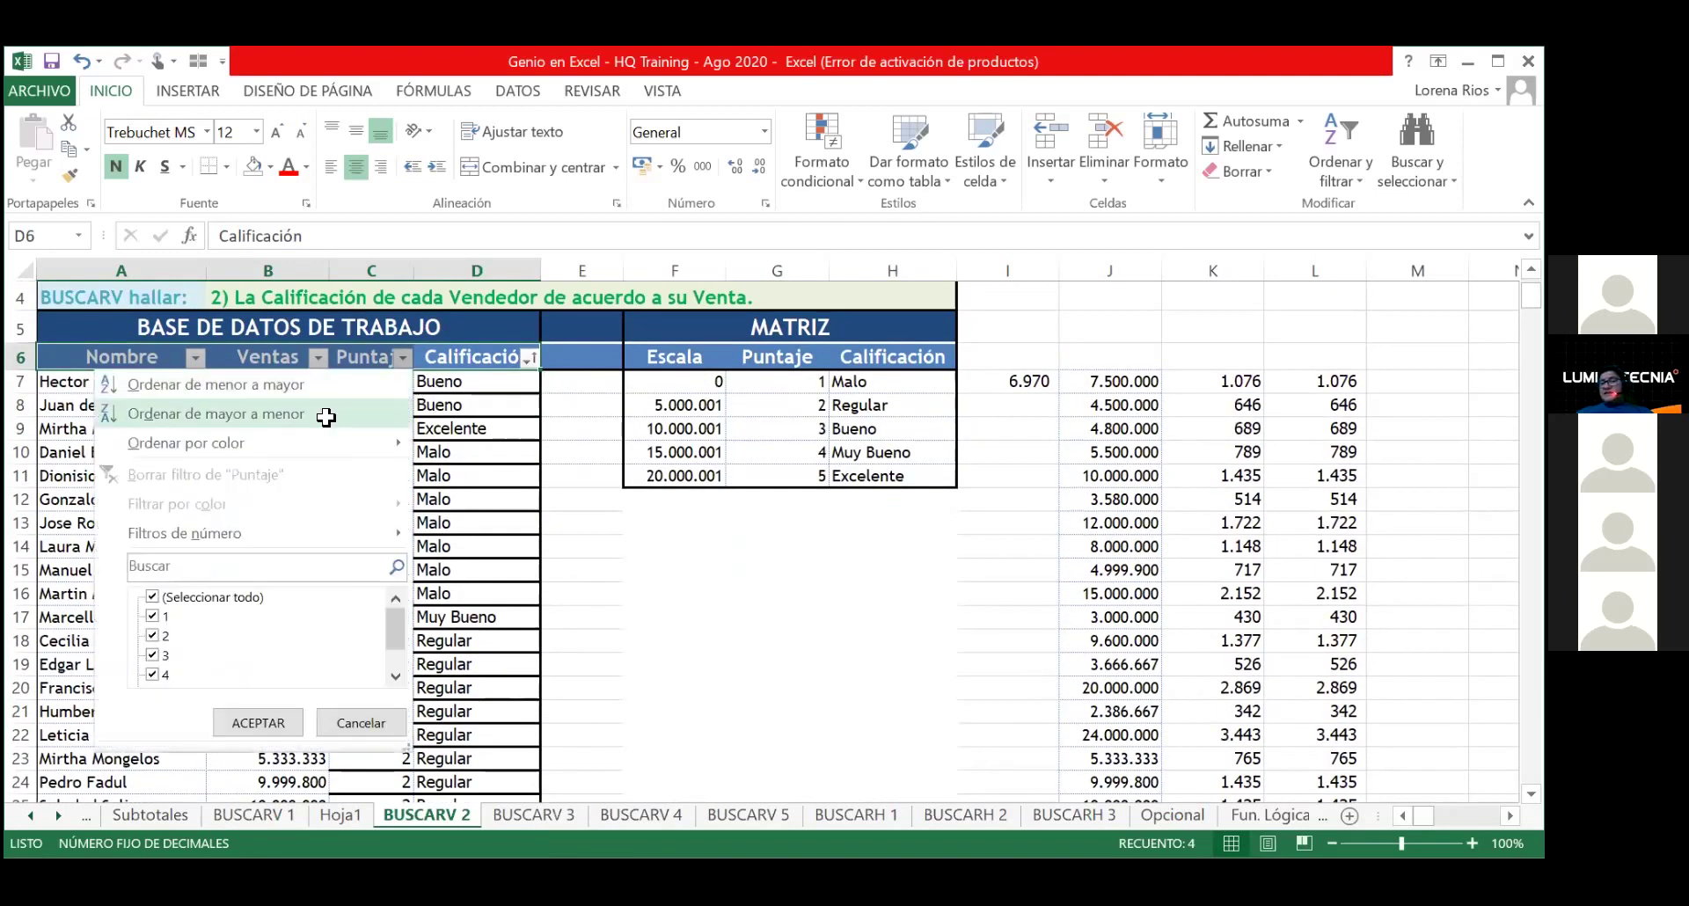
click(326, 418)
click(547, 472)
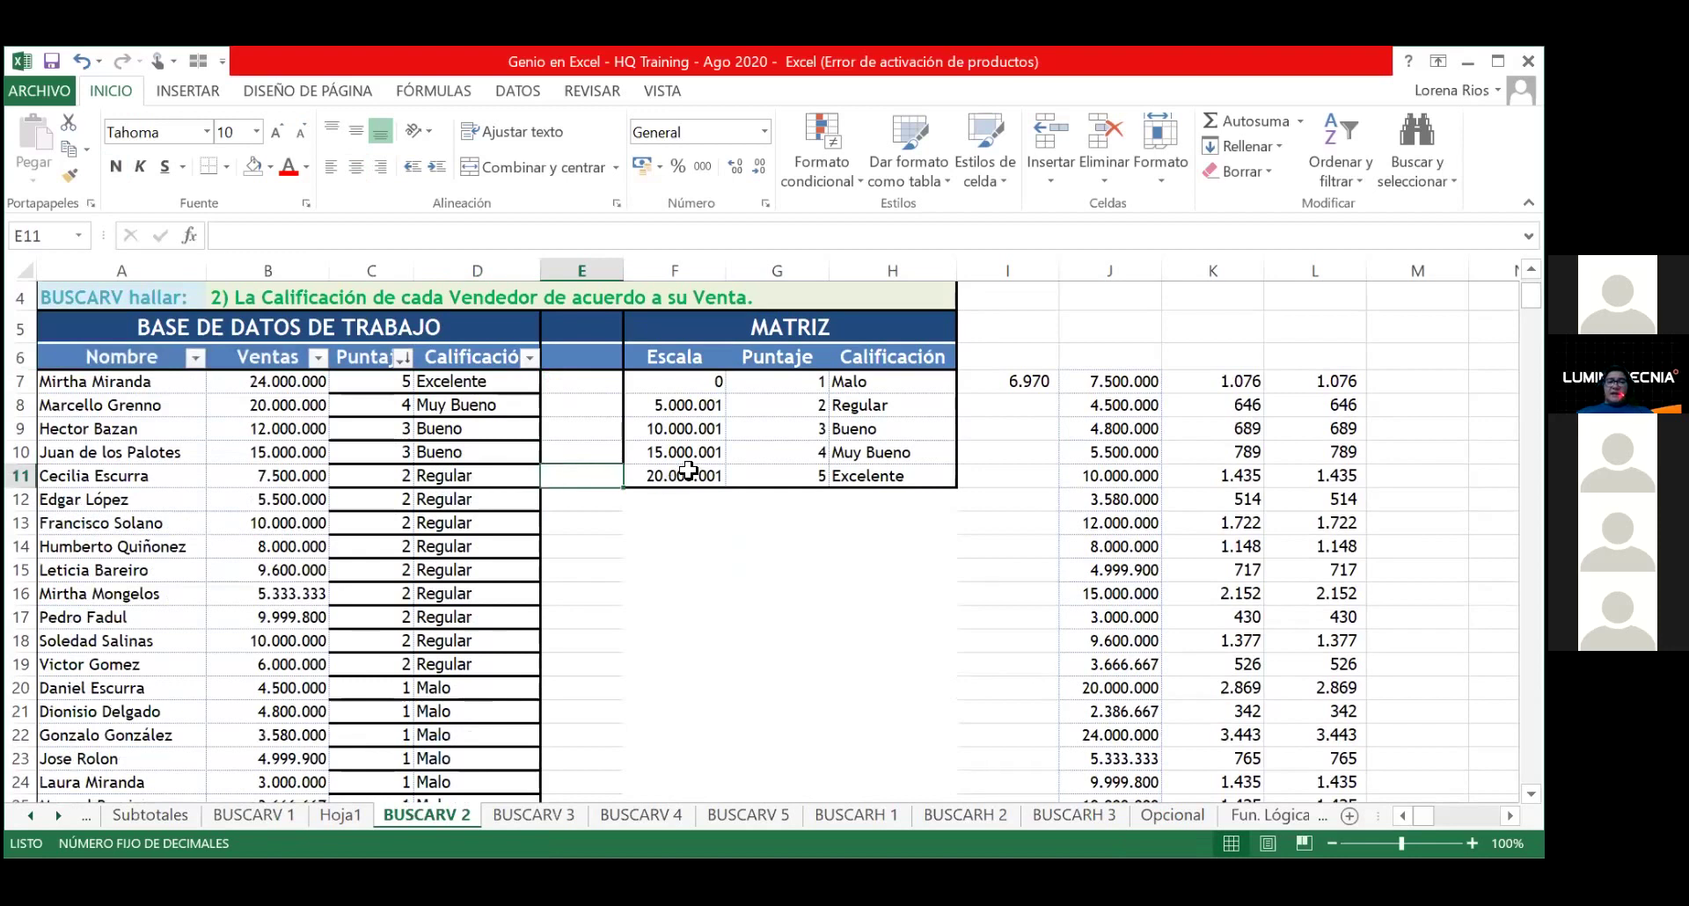
scroll(660, 574, up, 1)
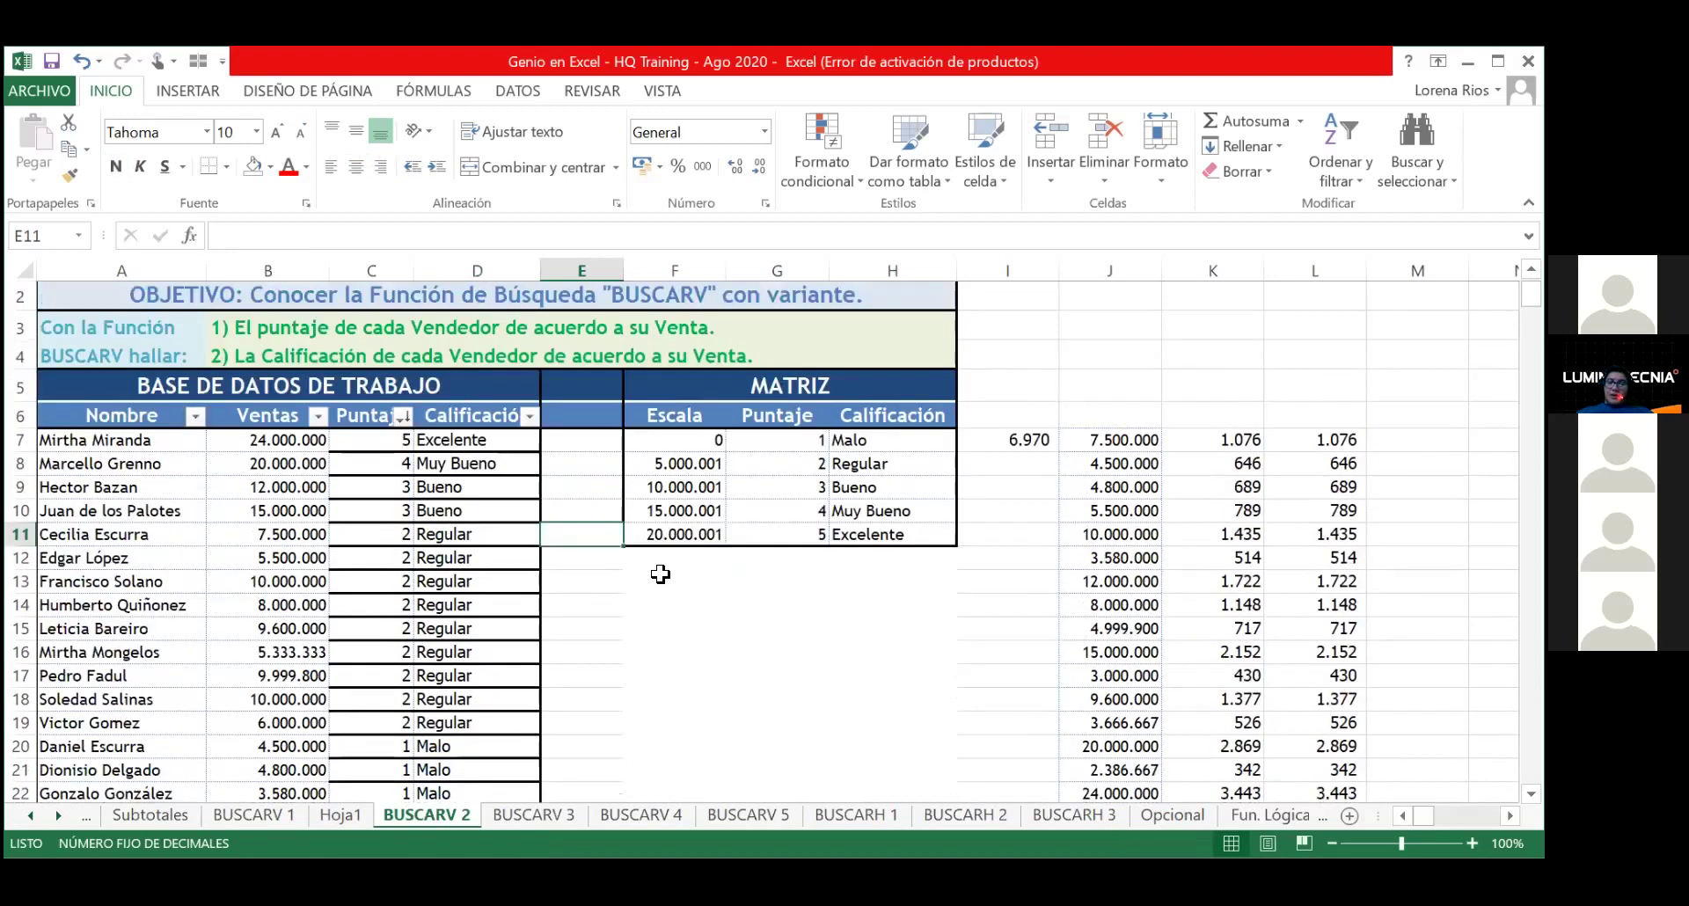
scroll(660, 574, down, 3)
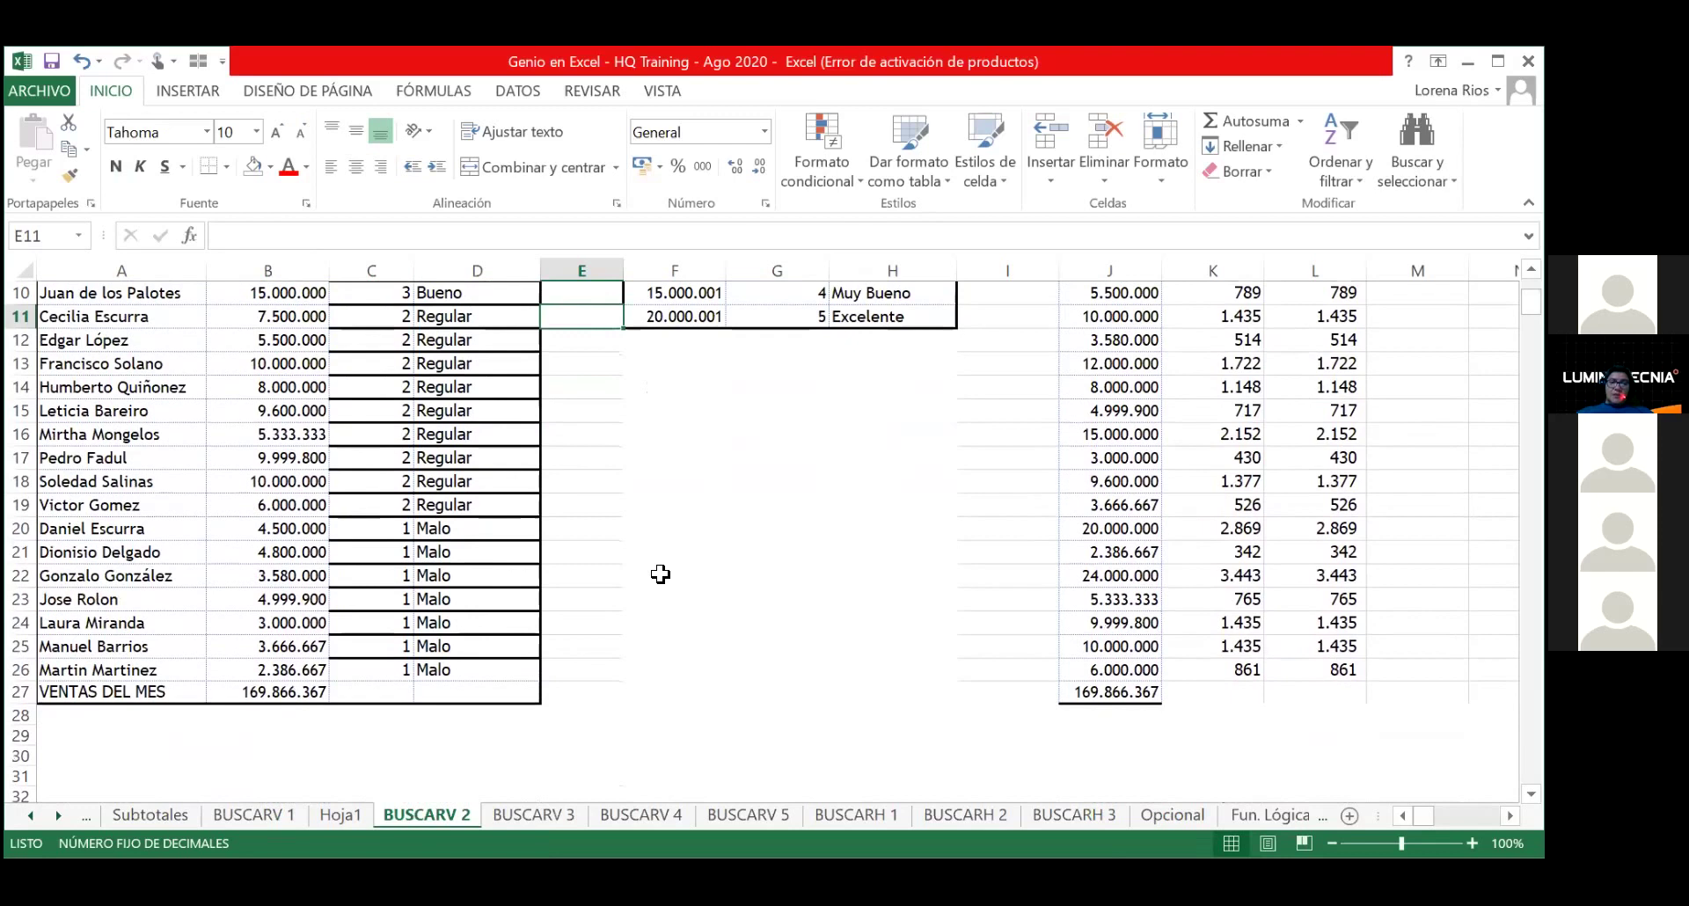
scroll(661, 574, up, 3)
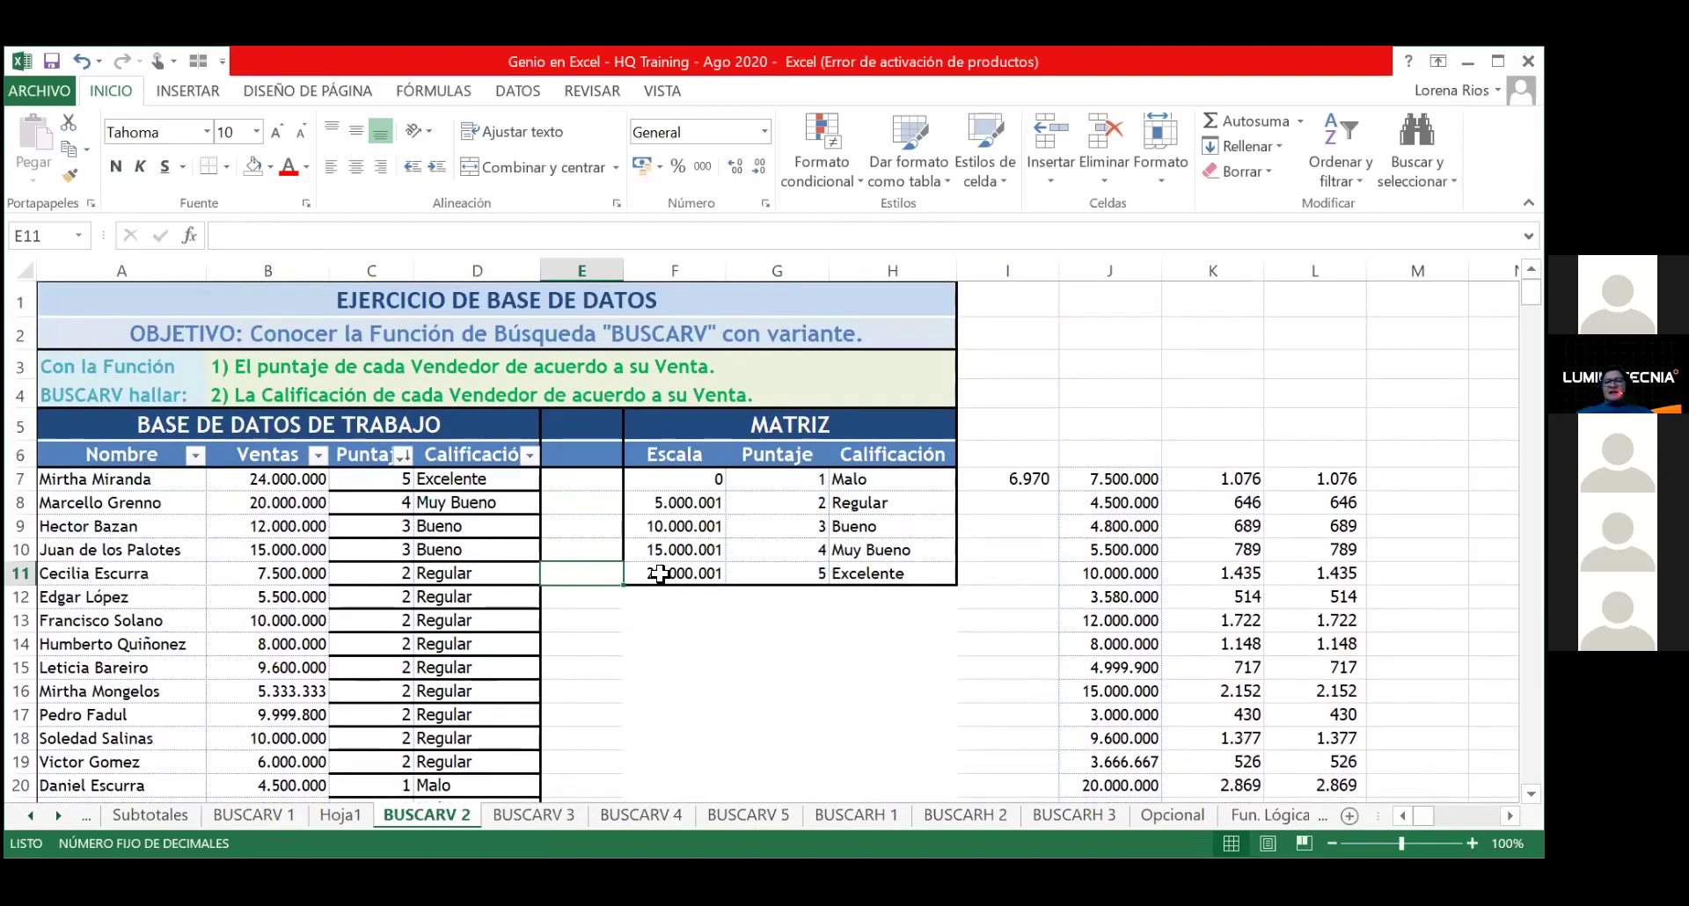
click(607, 617)
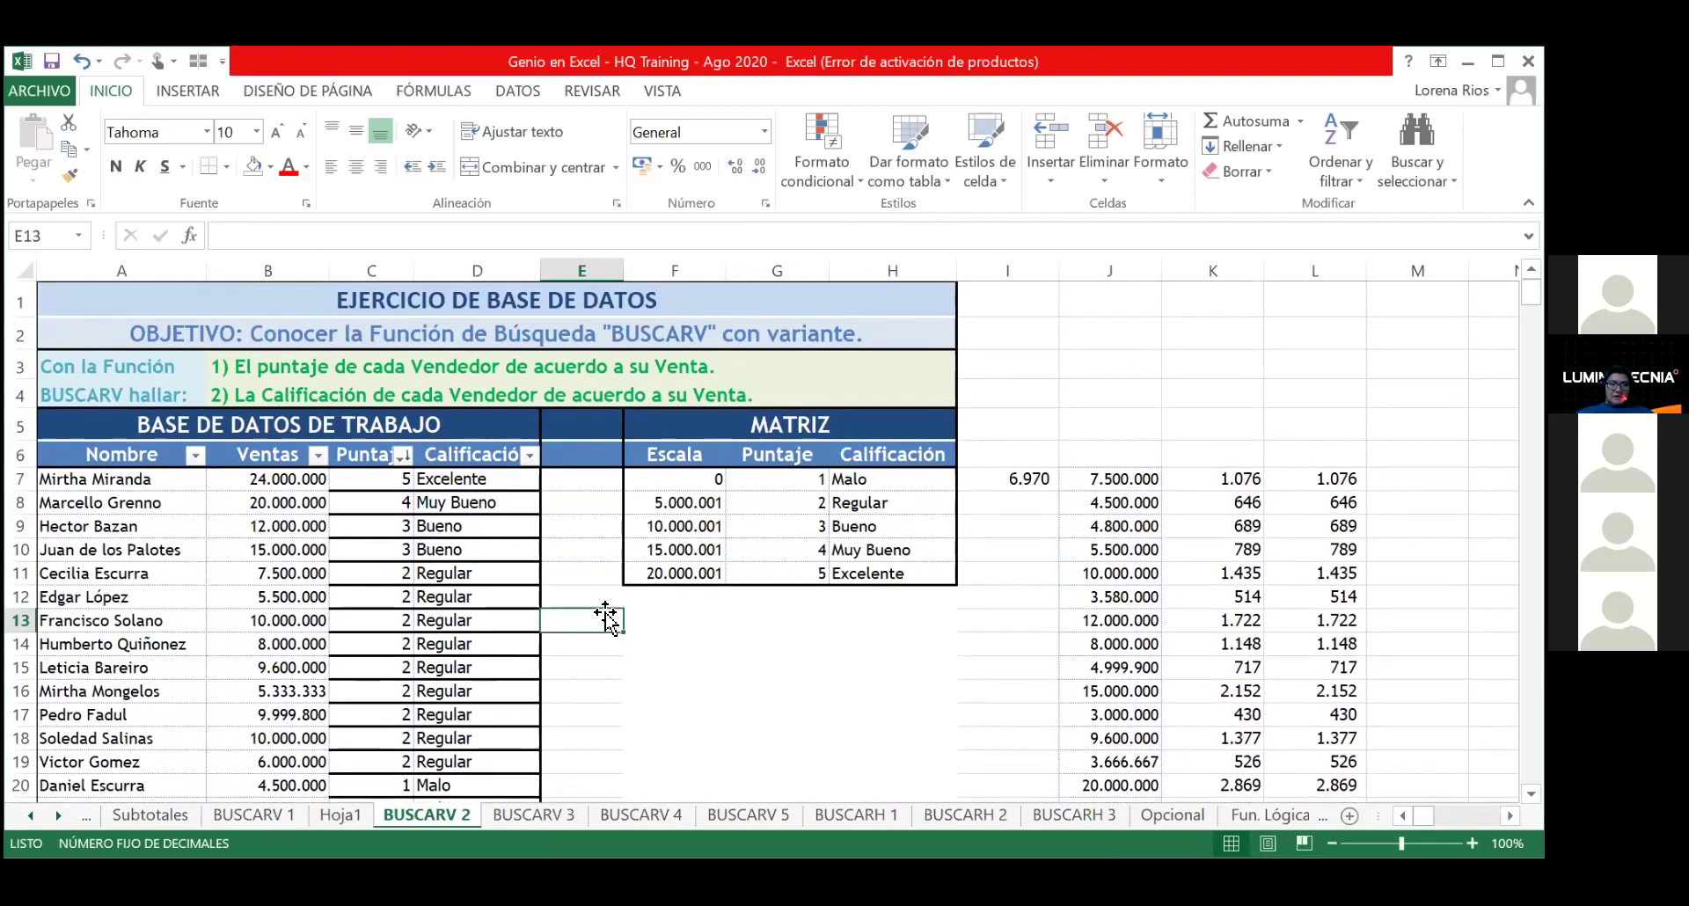
Step: Try filtering Puntaje to leave out score 5
click(402, 455)
click(141, 695)
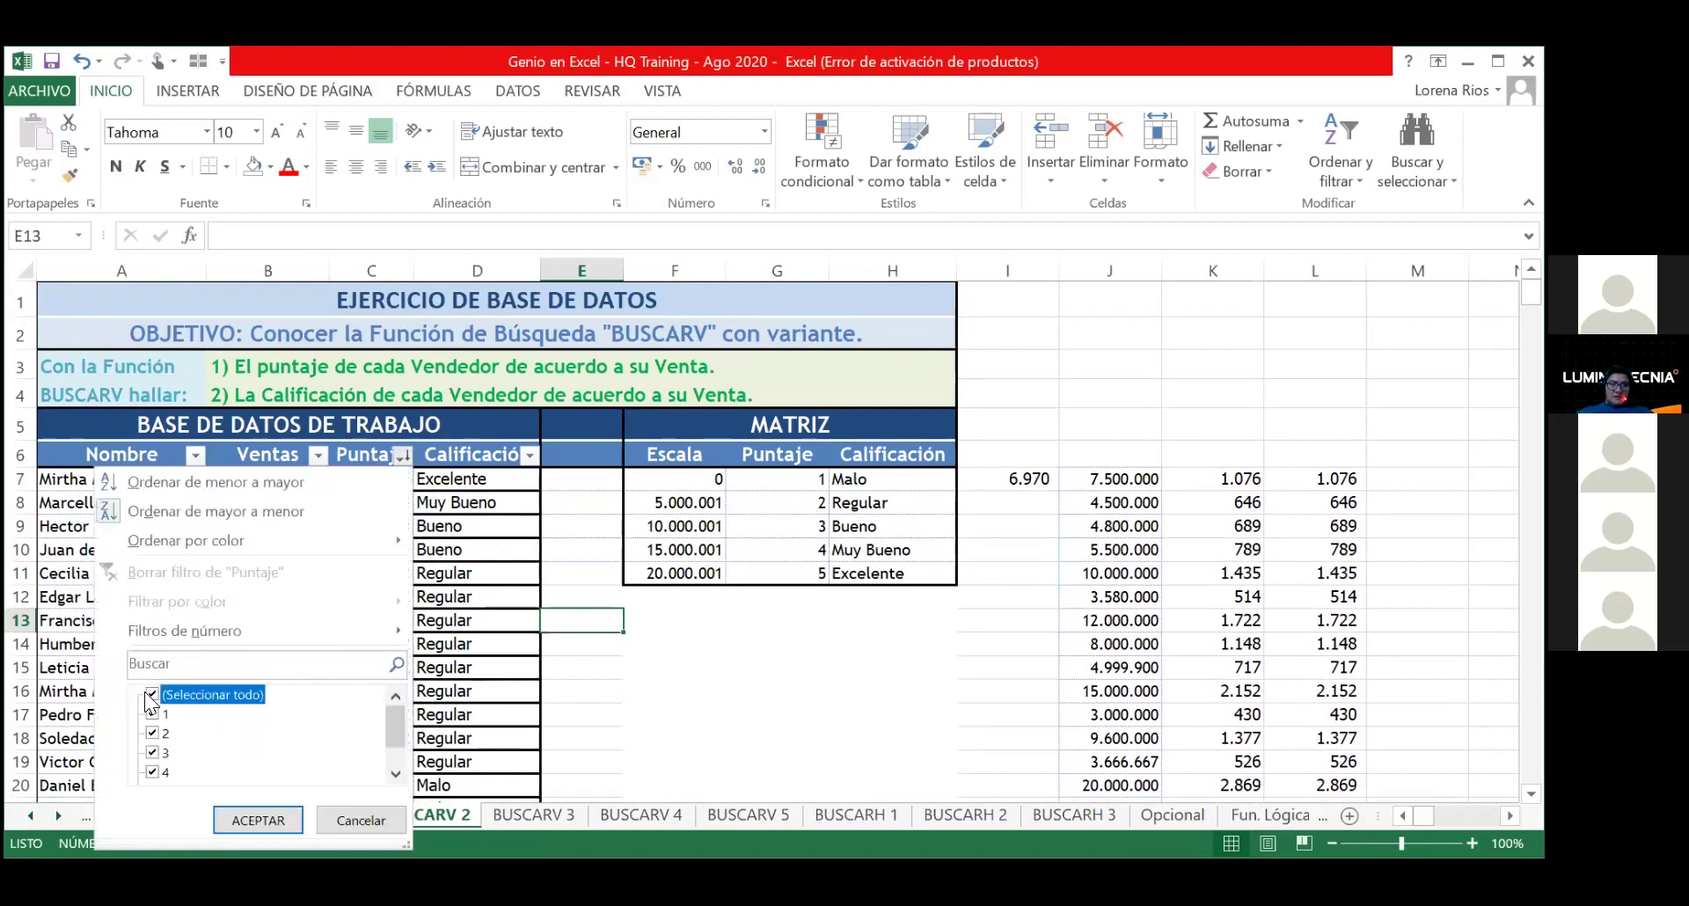
click(206, 695)
scroll(391, 757, down, 1)
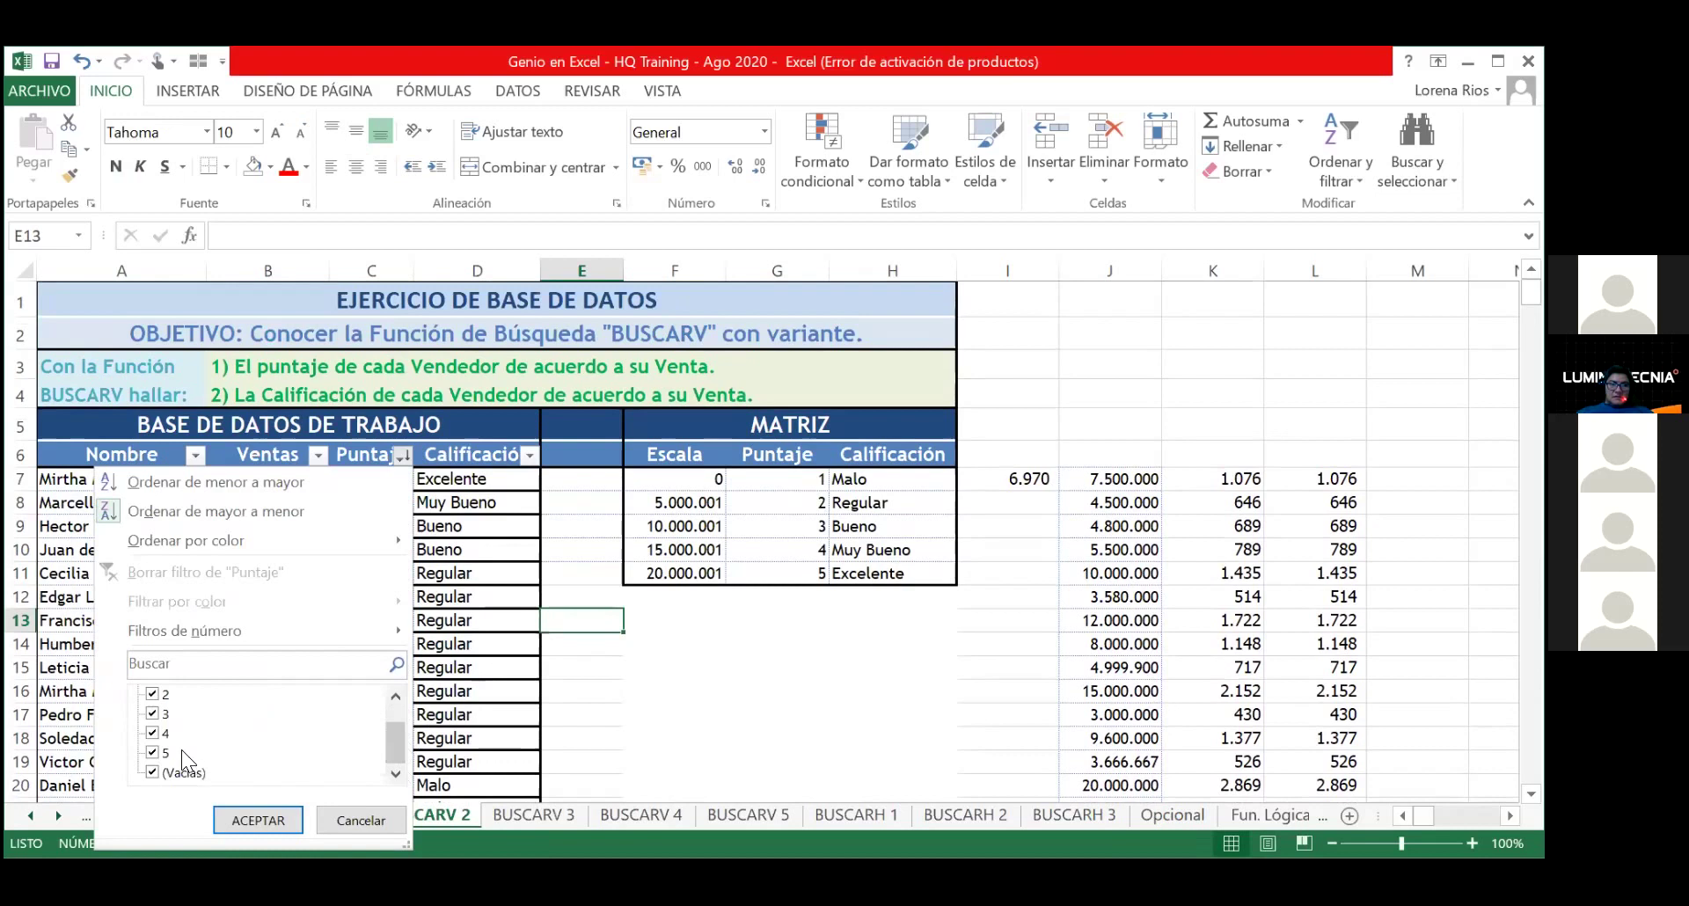
click(246, 818)
scroll(614, 659, down, 1)
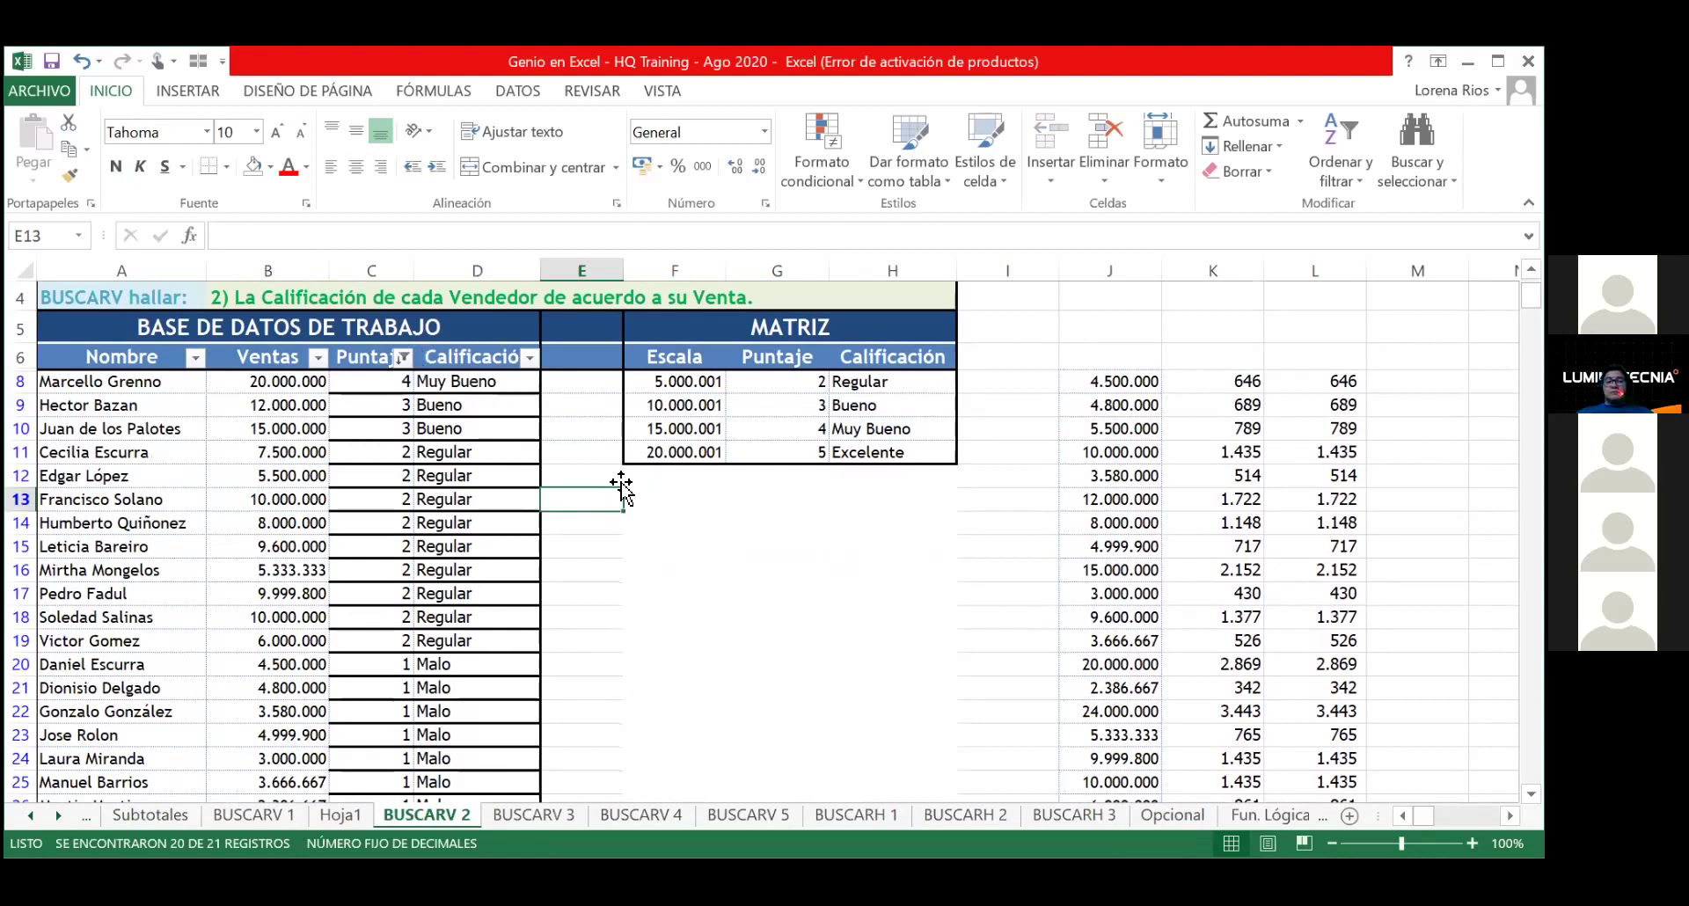
scroll(596, 537, down, 2)
scroll(596, 537, up, 3)
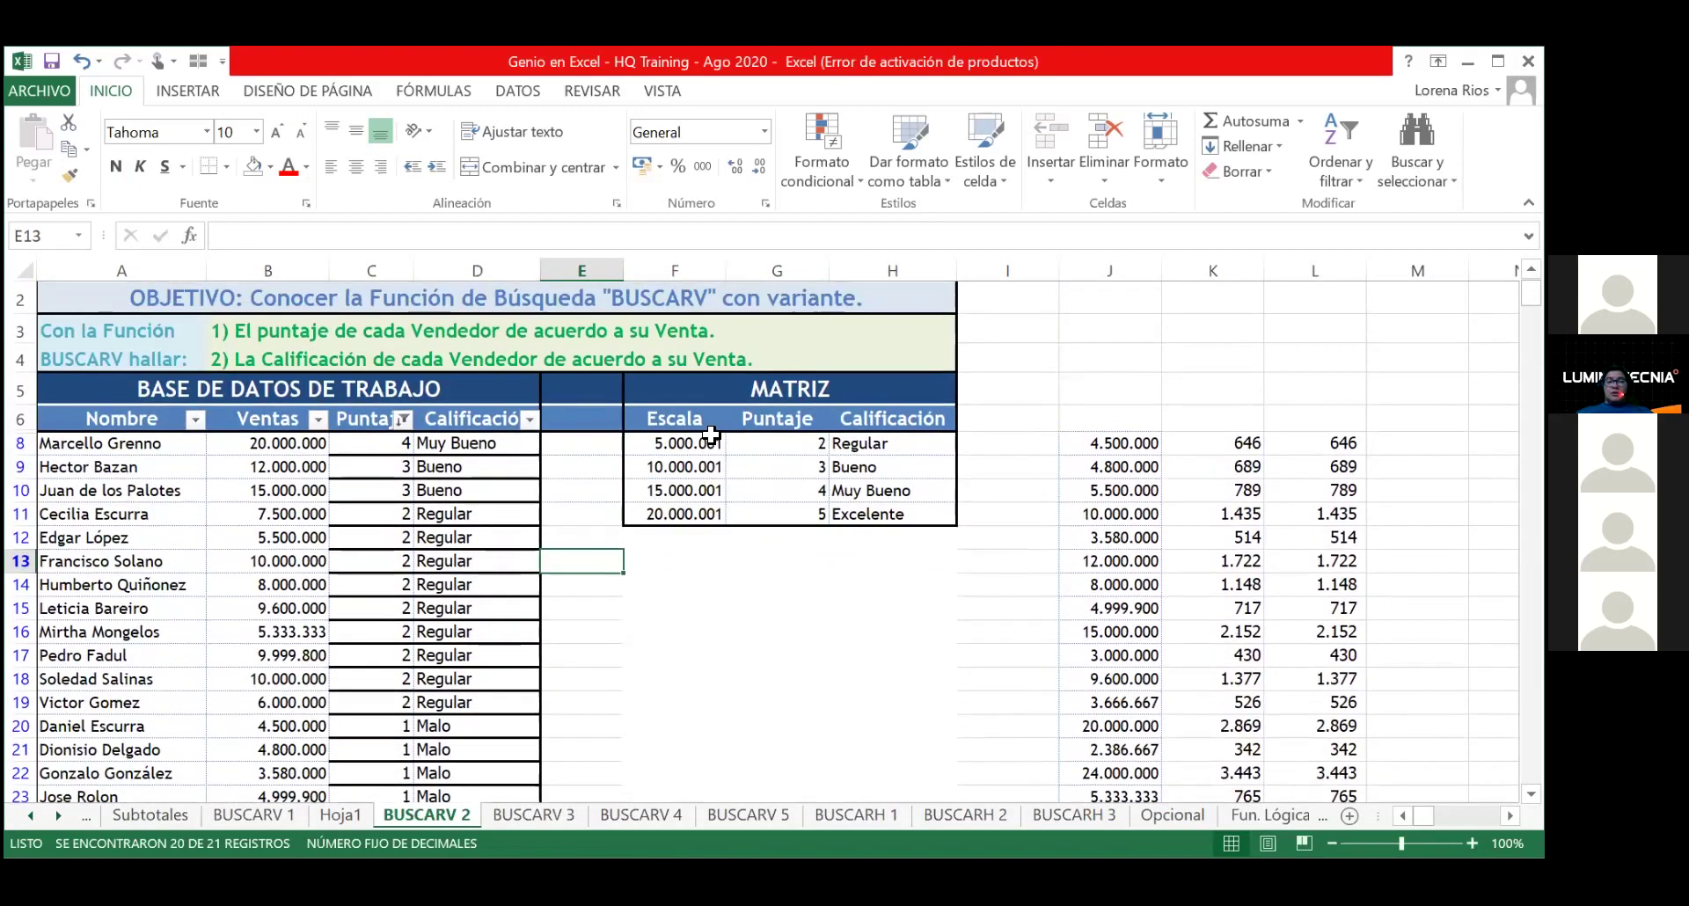
Step: Reselect all Puntaje values so every row shows again
click(152, 658)
click(149, 658)
click(152, 658)
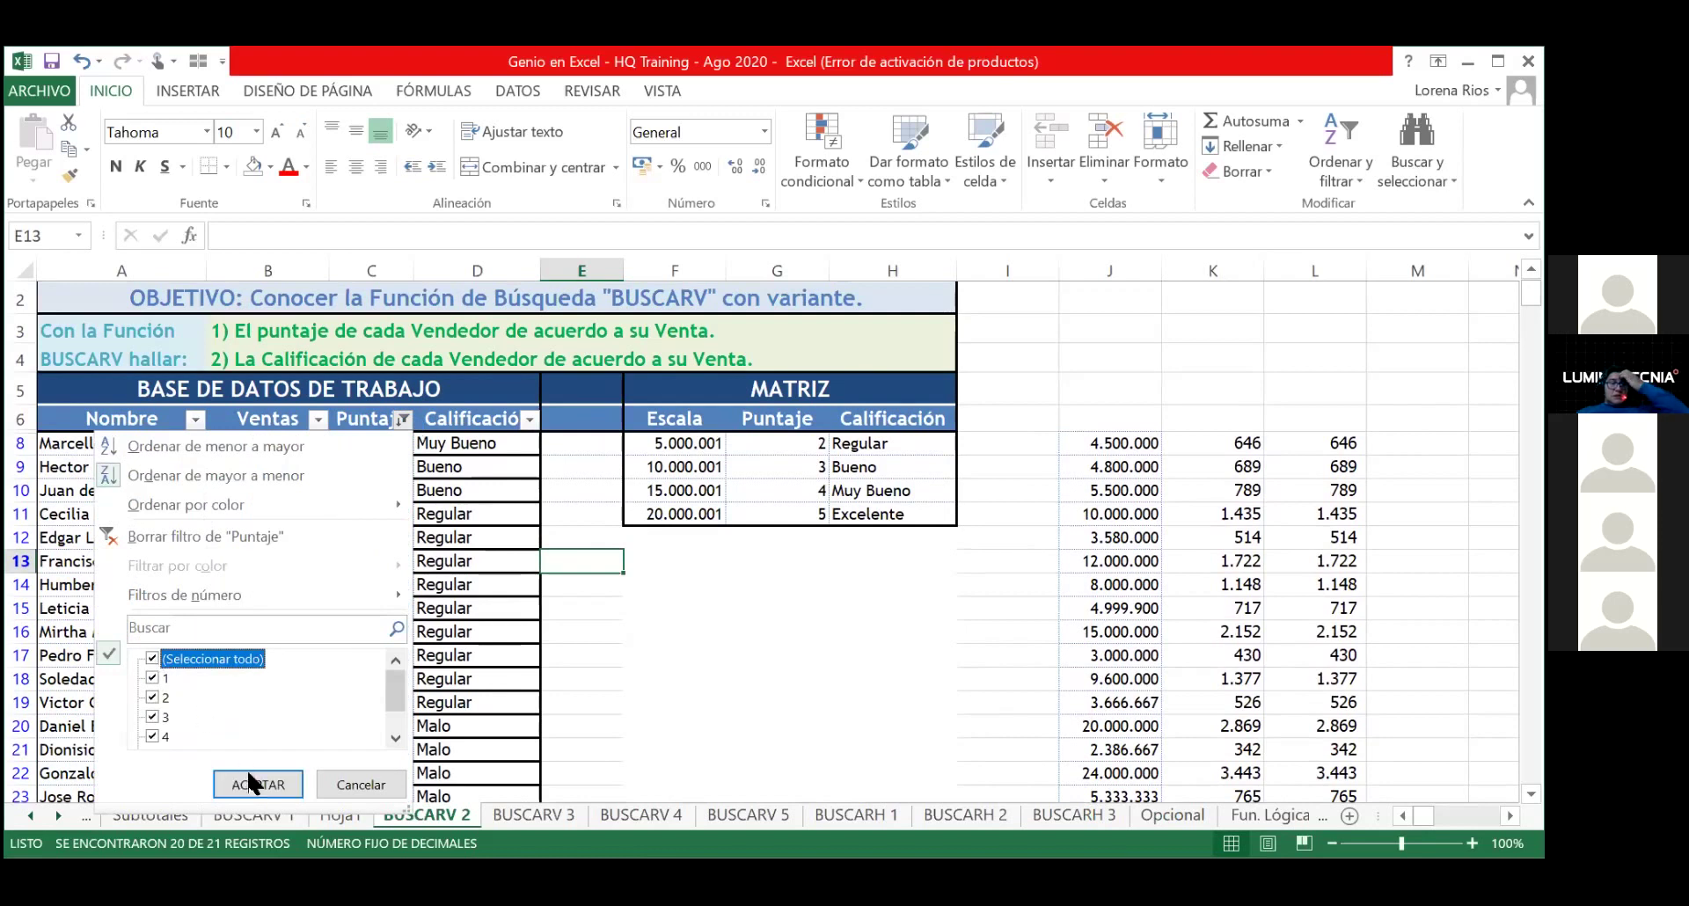
click(251, 783)
Step: Filter Puntaje to exclude score 3, hiding the Bueno rows
click(402, 420)
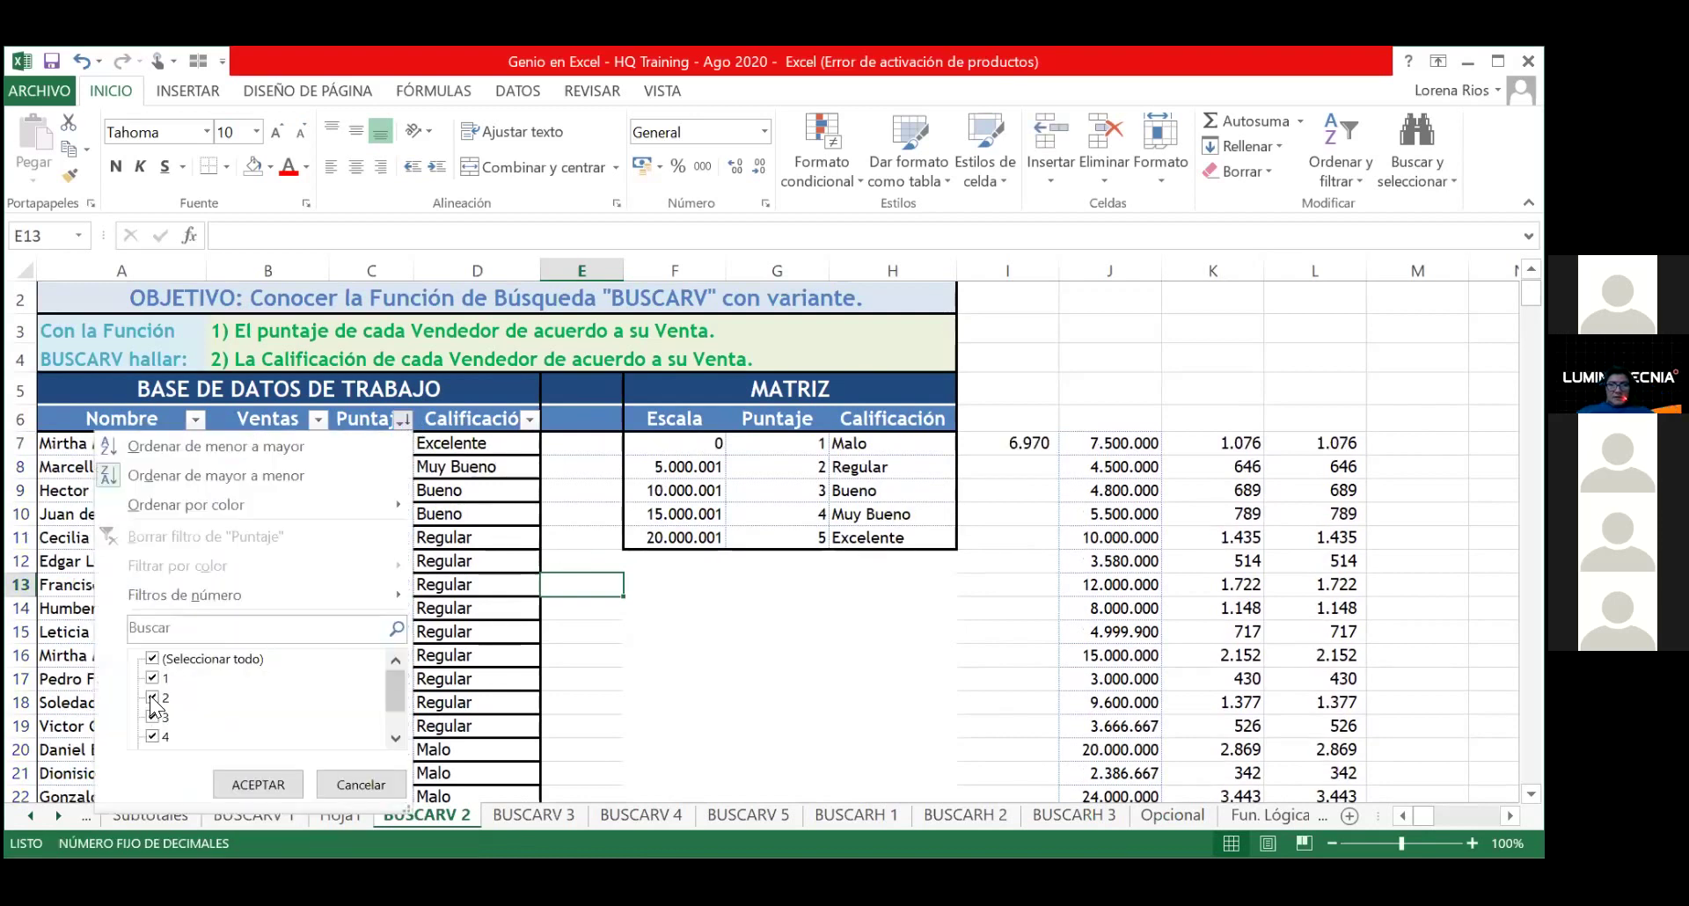
click(152, 716)
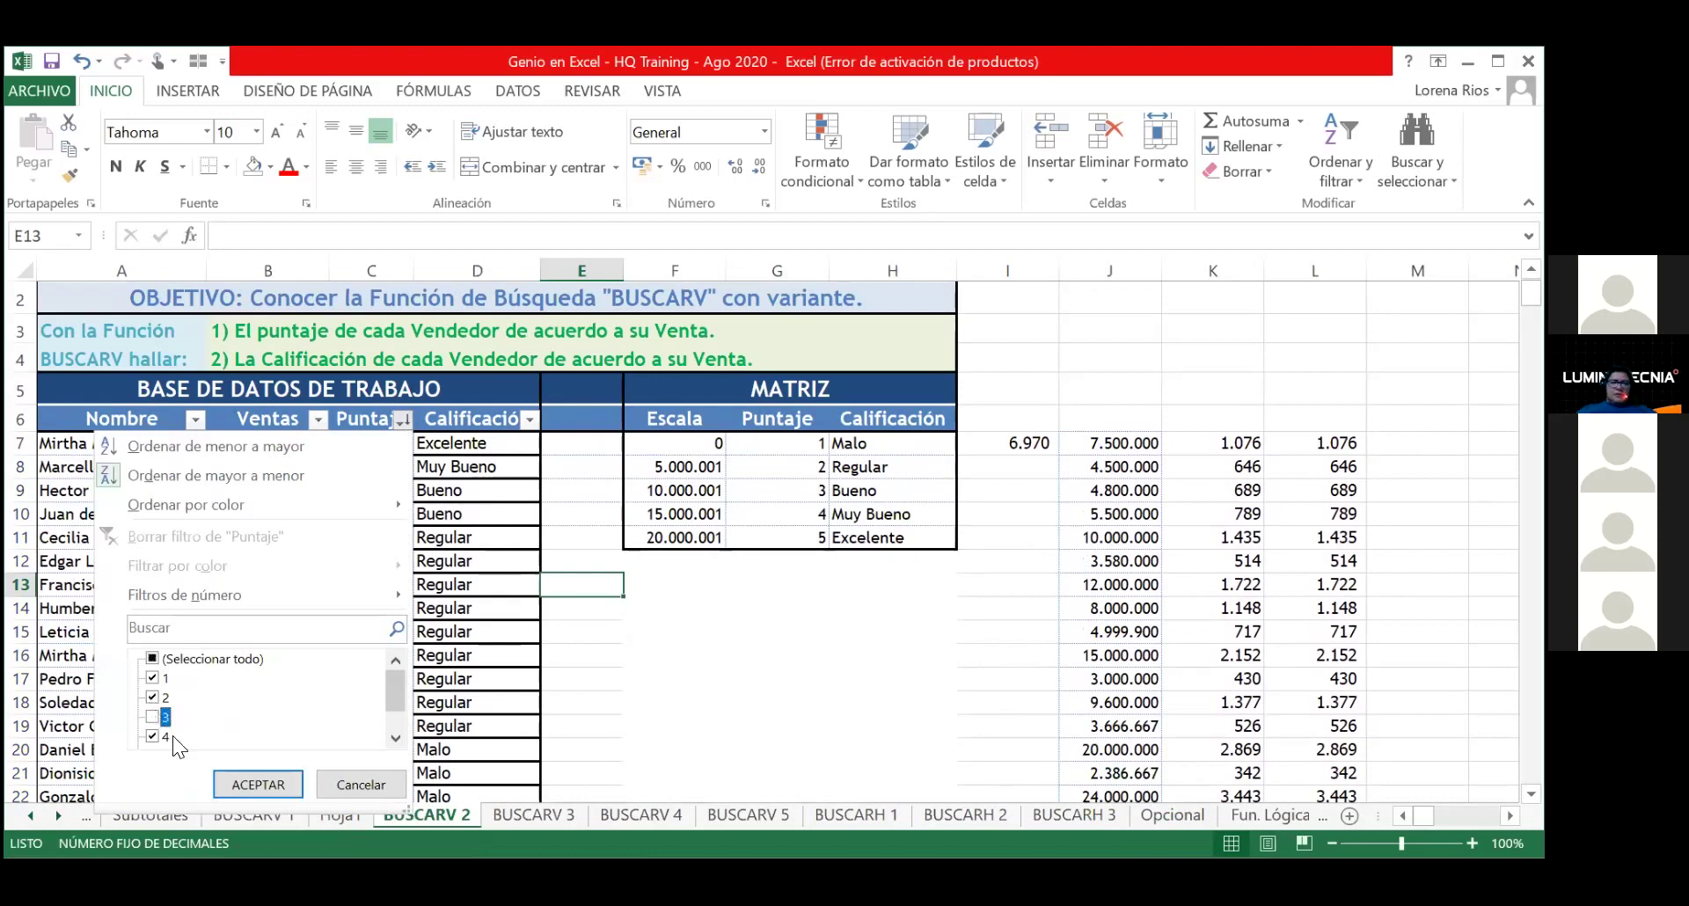
click(227, 787)
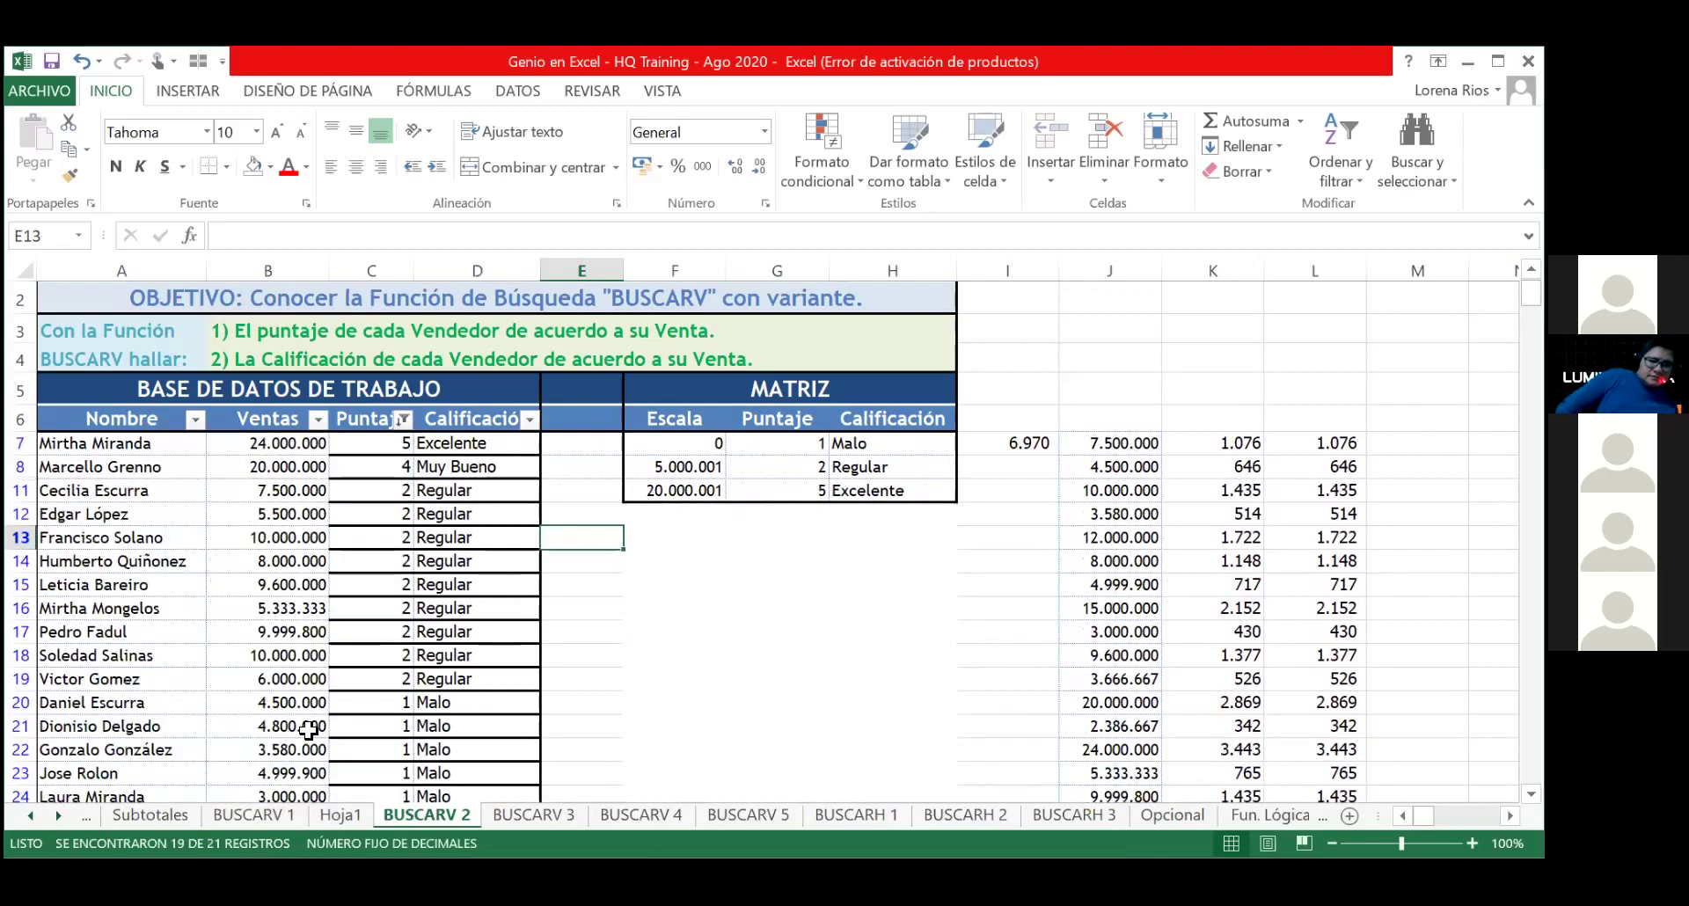
scroll(663, 577, down, 2)
scroll(663, 577, up, 2)
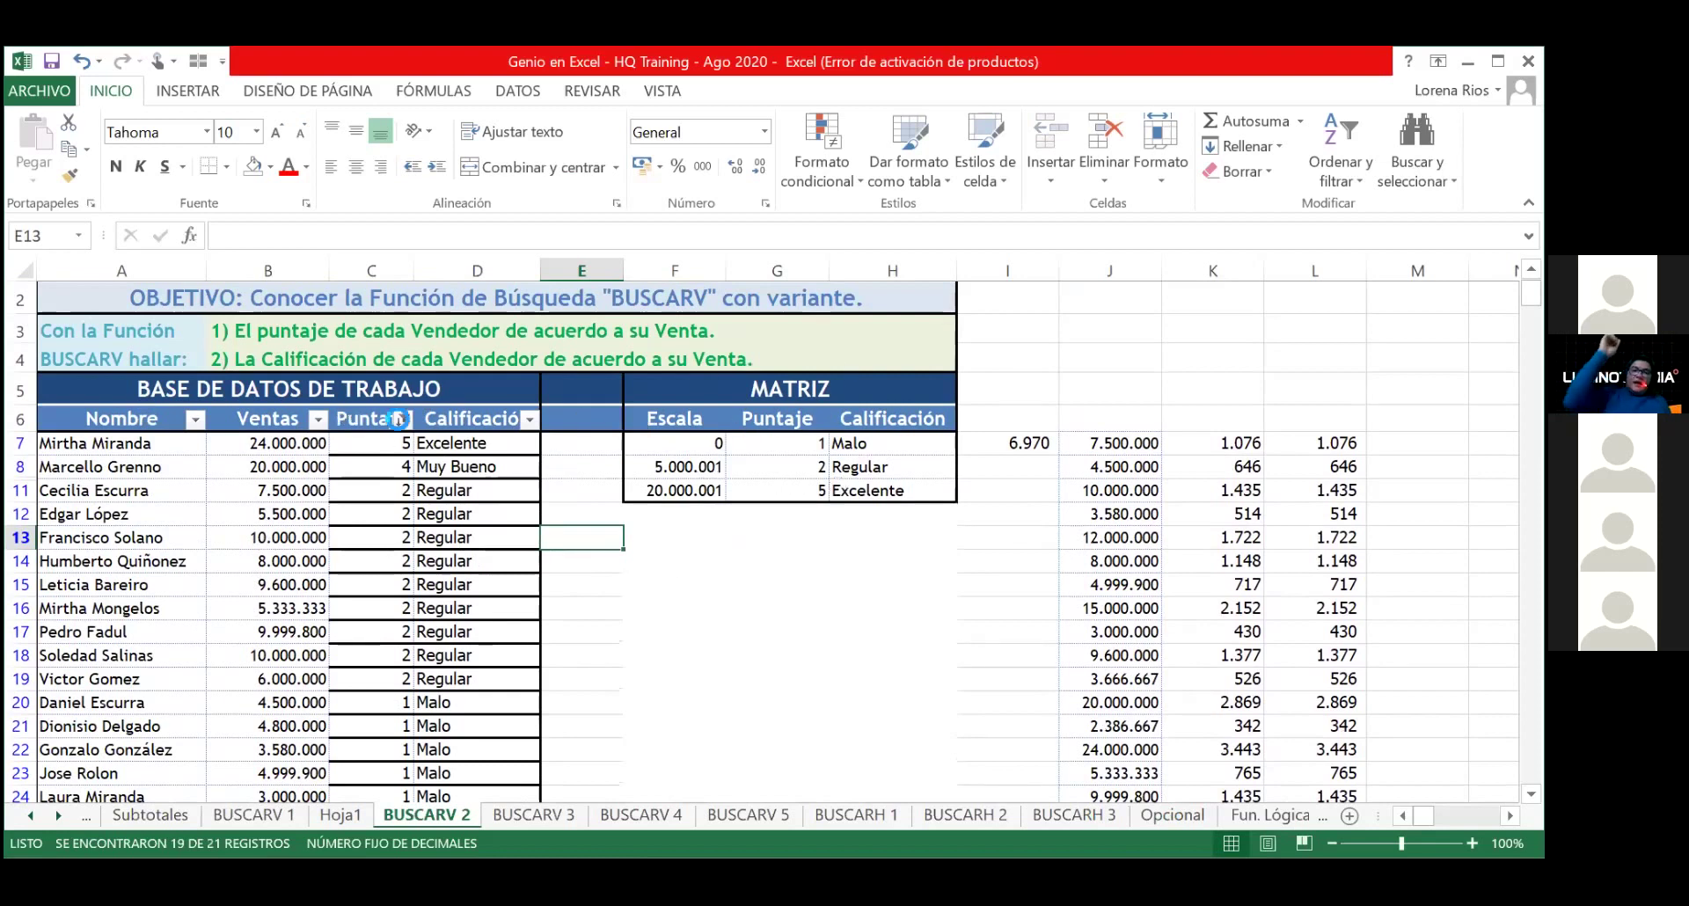
Step: Reselect all Puntaje values so the score-3 Bueno sellers reappear
click(402, 419)
click(158, 659)
click(230, 783)
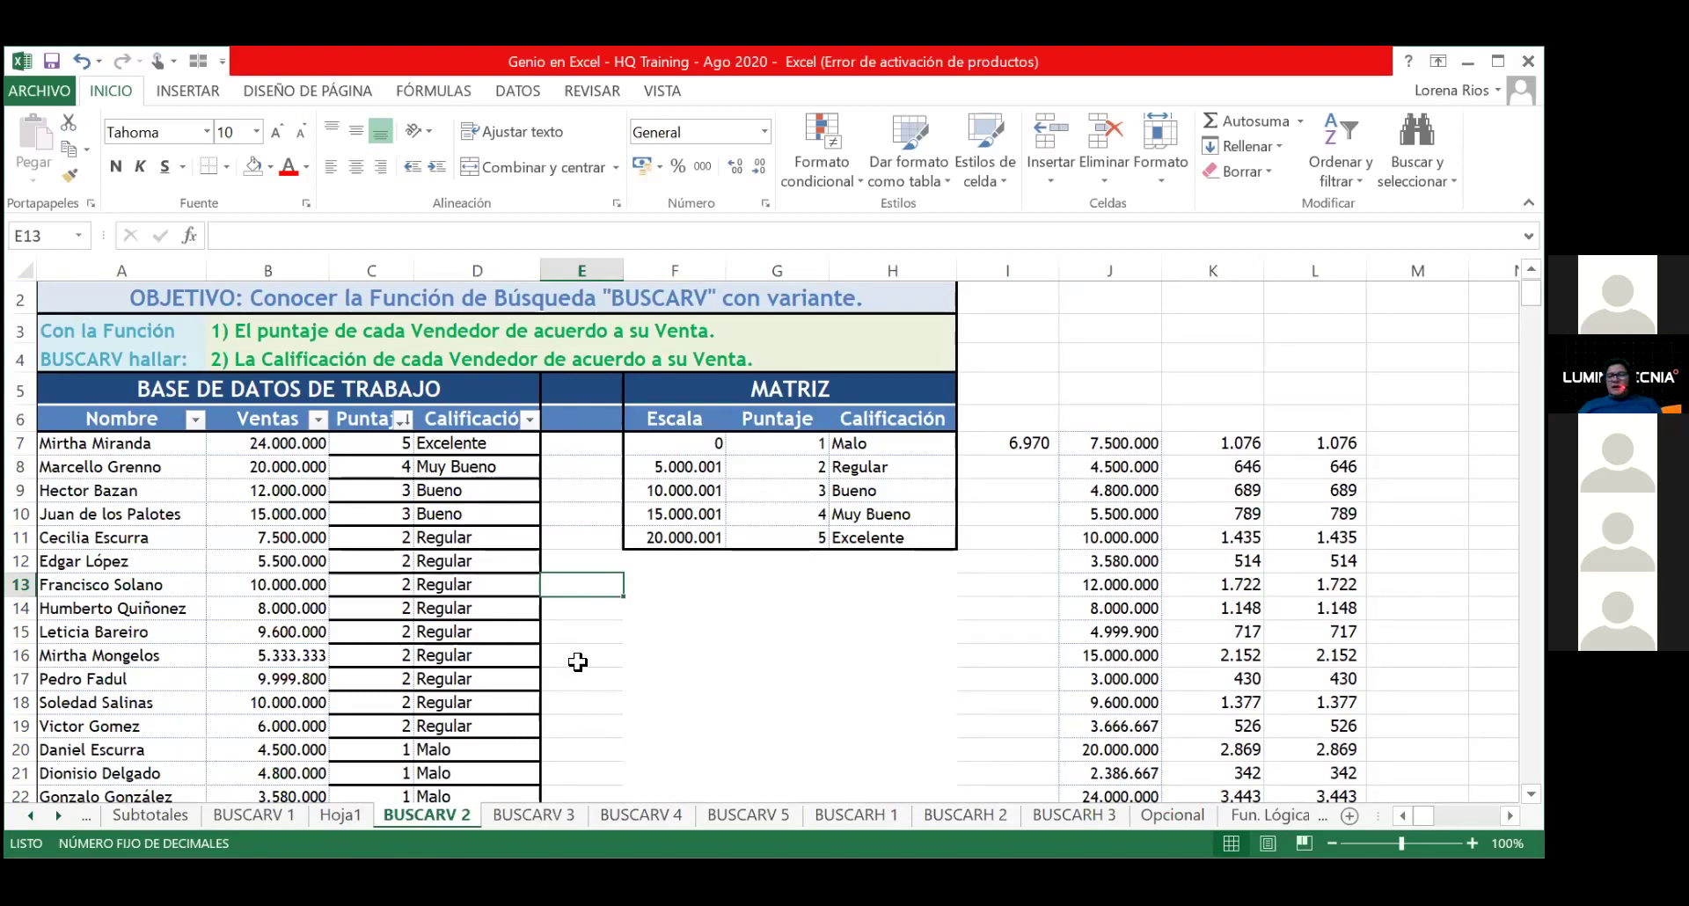
click(651, 637)
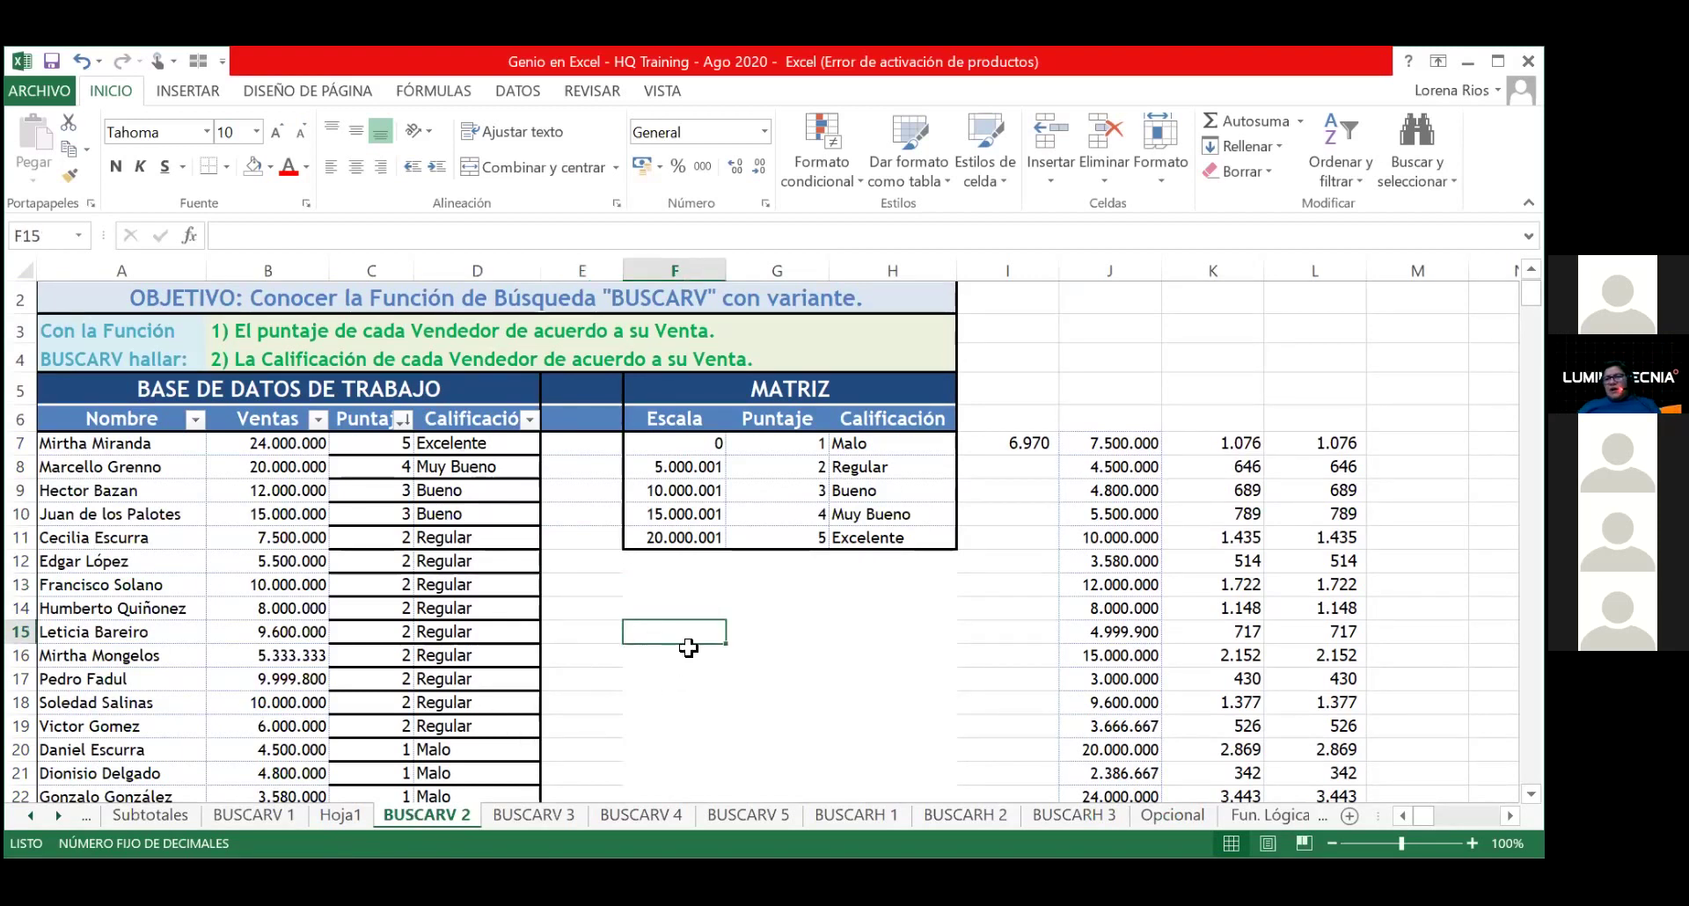
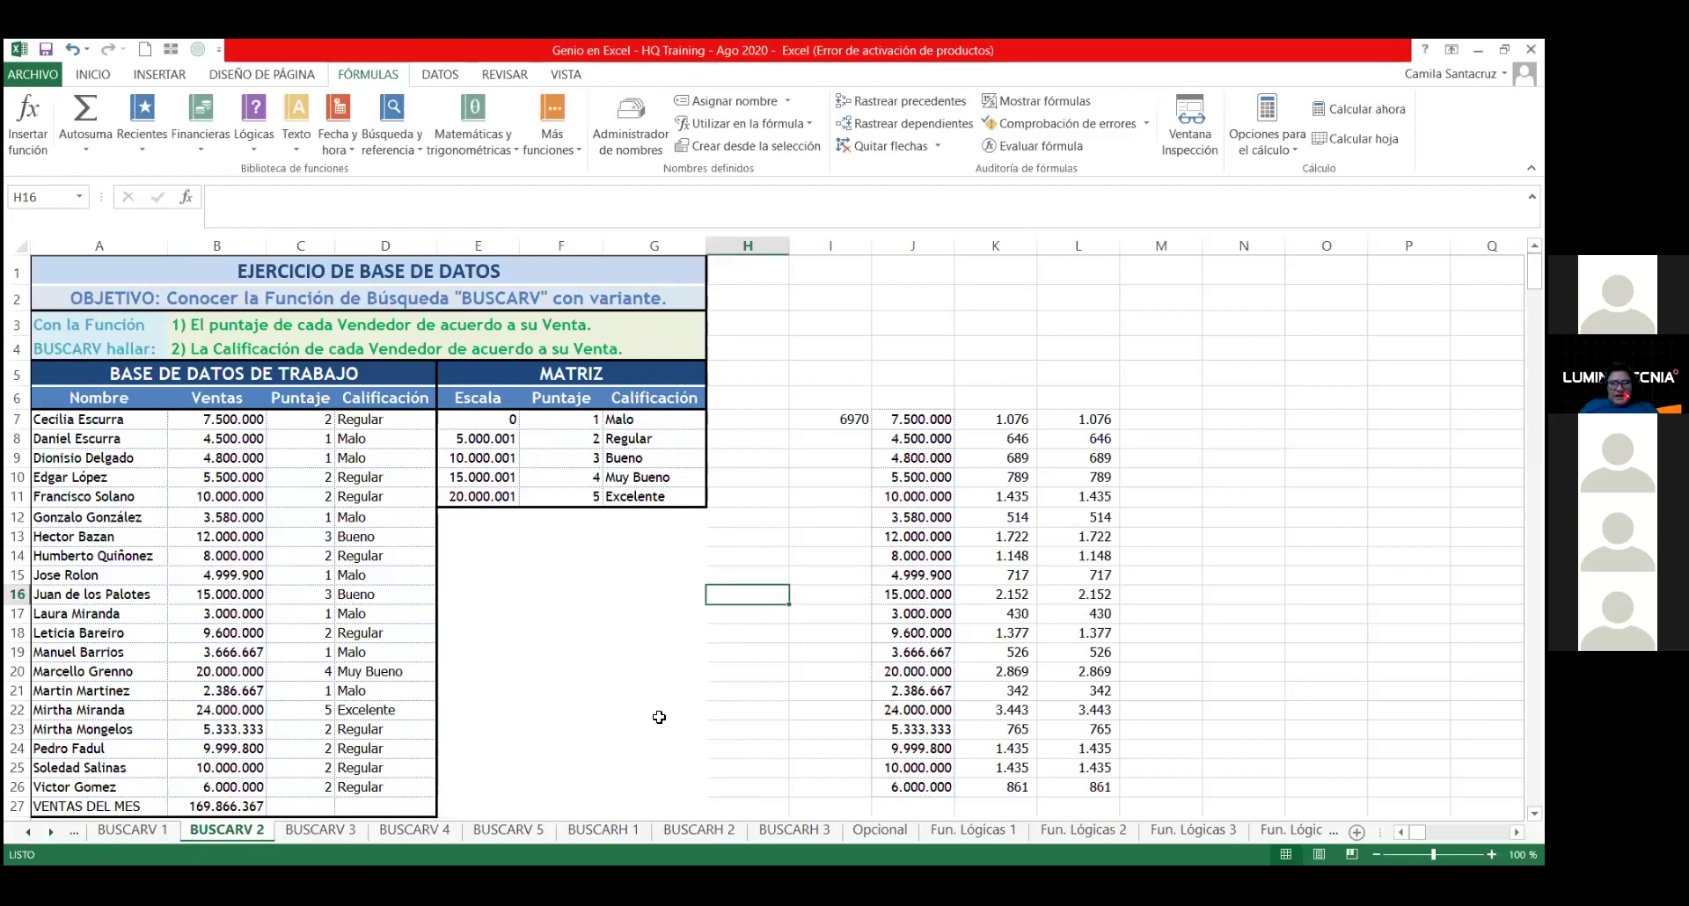
Step: Switch to the BUSCARV 3 sheet and move onto the PRECIO UNITARIO lookup formulas
key(ctrl+Page_Down)
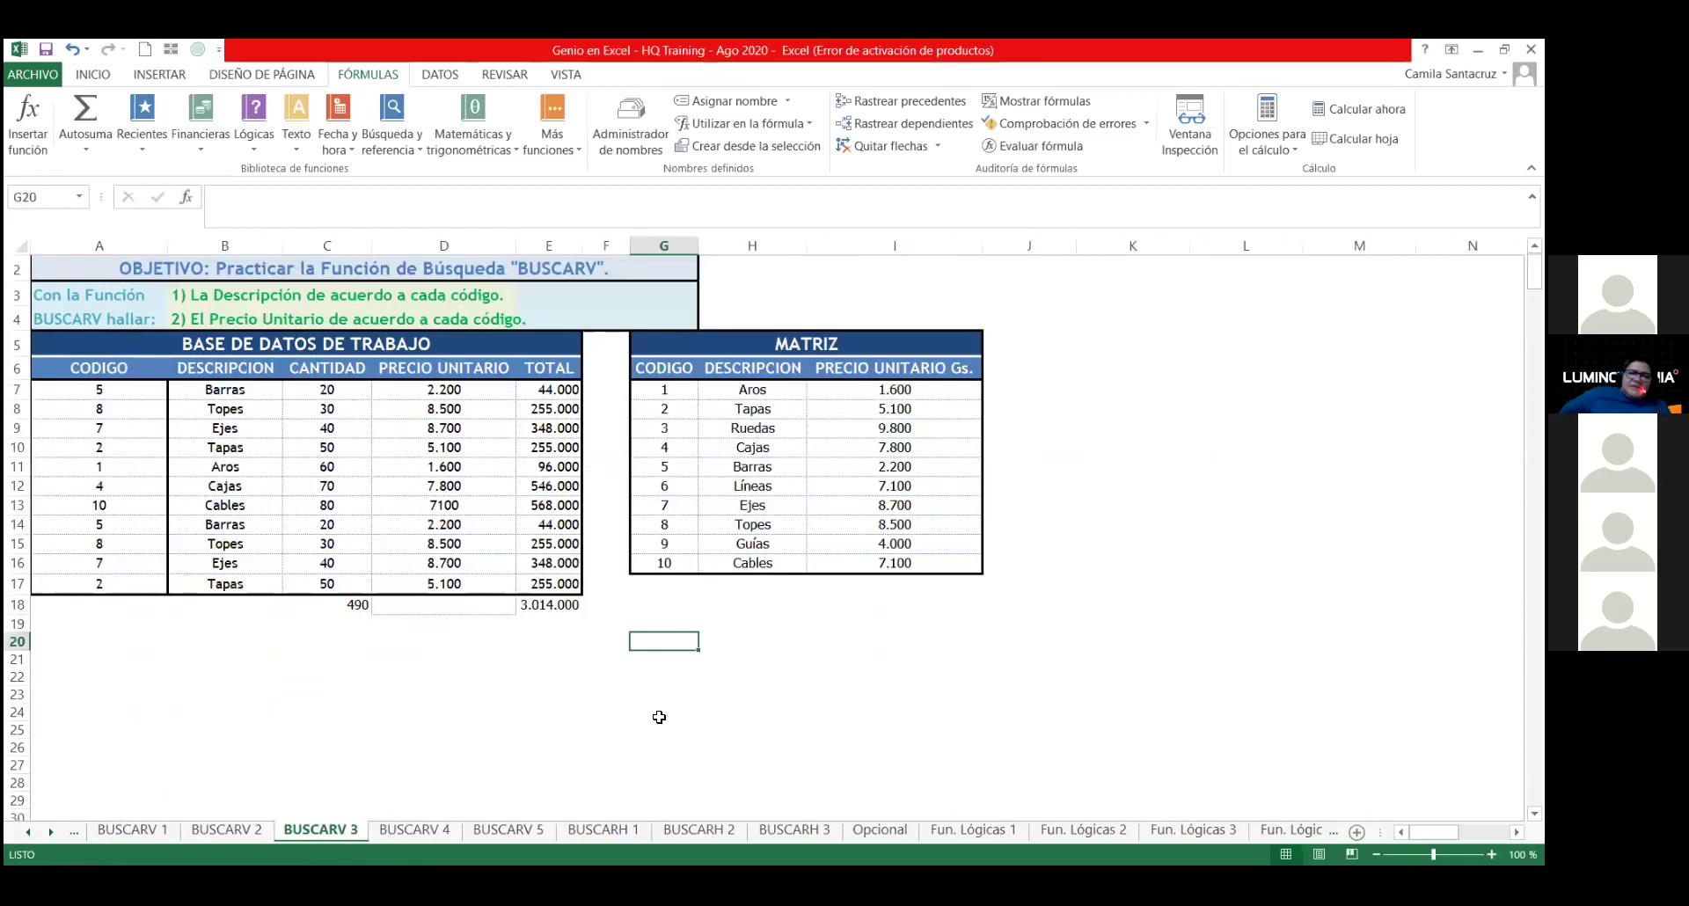
key(Up)
key(Left)
key(Left)
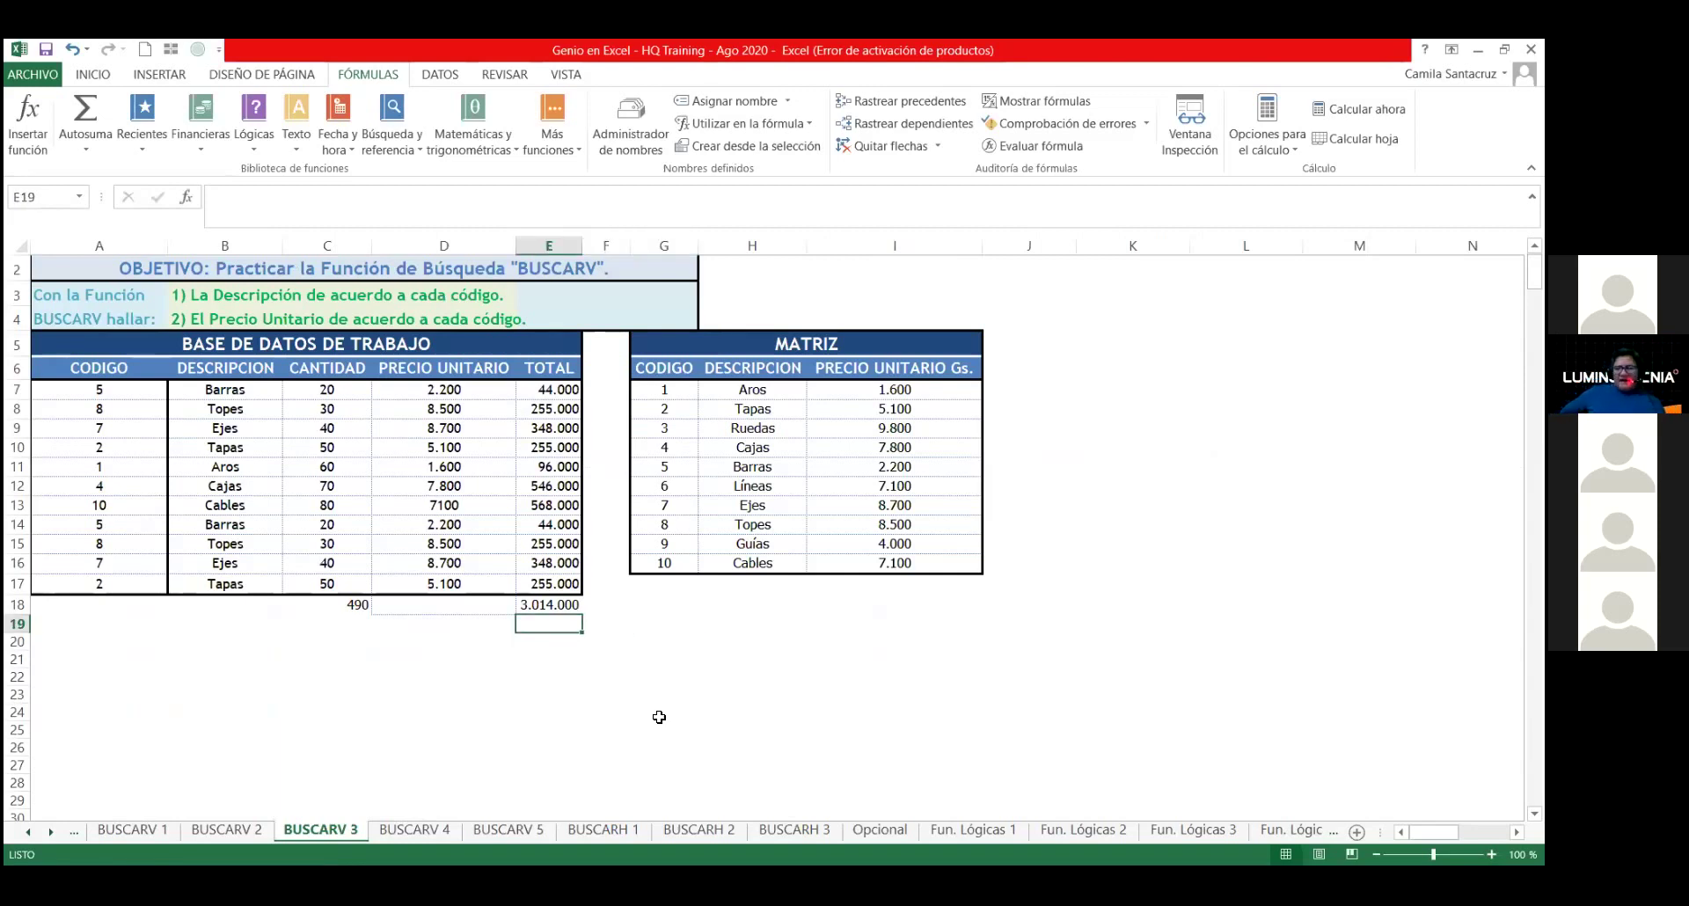
key(Left)
key(Down)
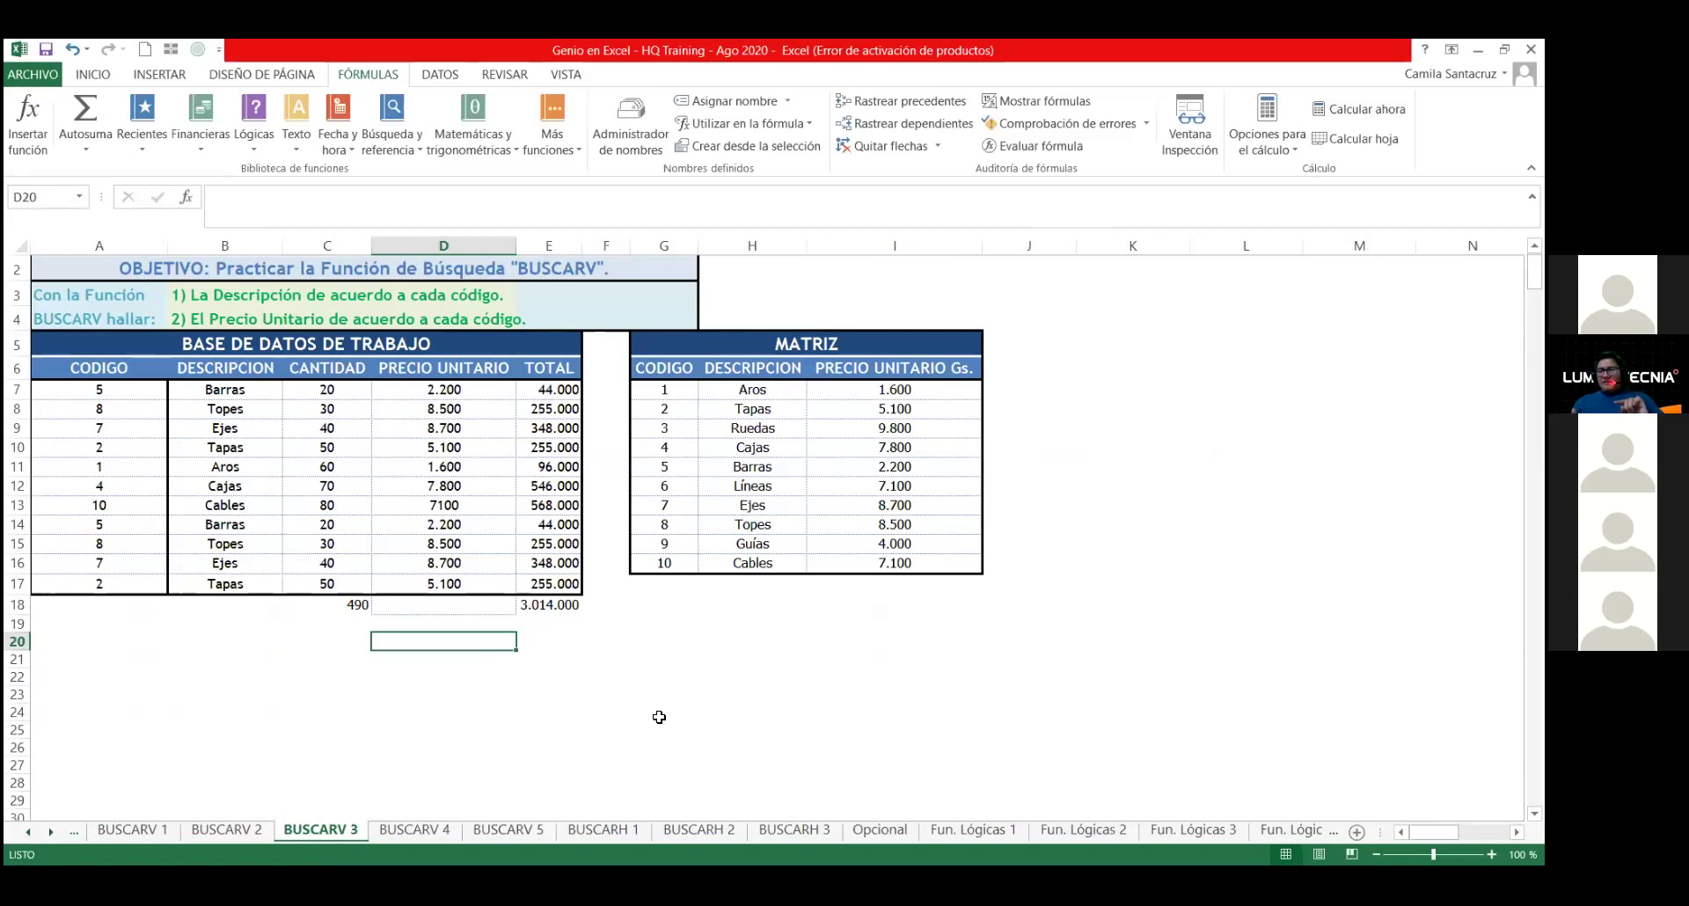
key(Up)
key(Up)
key(Up)
key(Up)
key(Up)
key(Up)
key(Up)
key(Up)
key(Up)
key(Up)
key(Up)
key(Up)
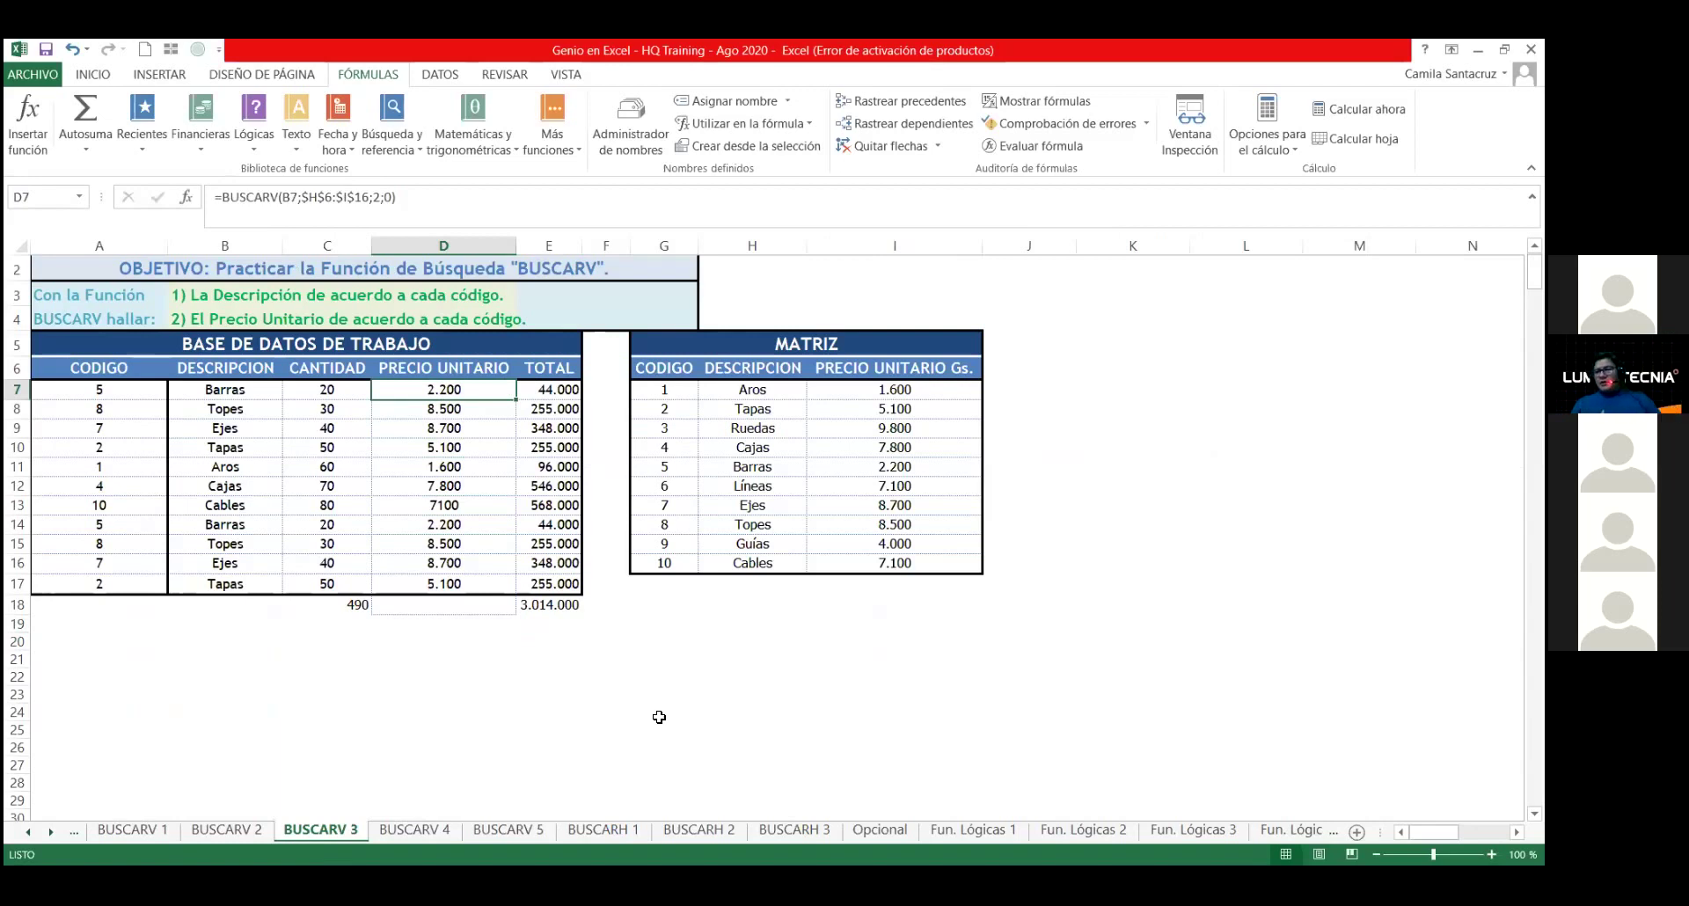
key(Left)
key(Left)
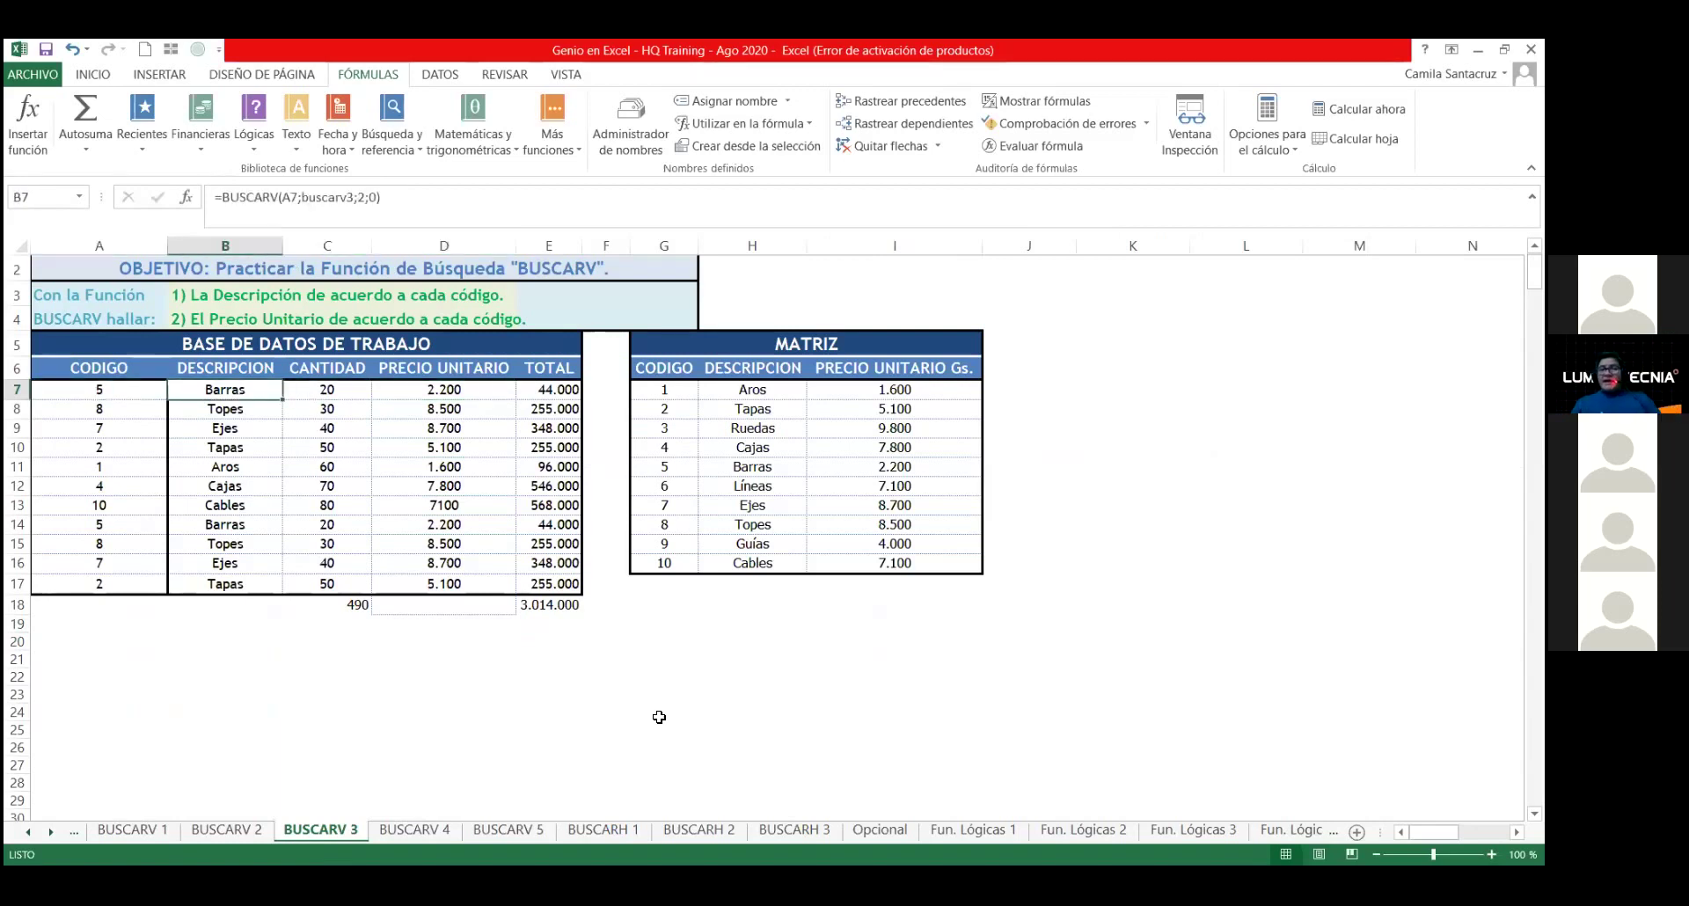
key(Left)
key(Right)
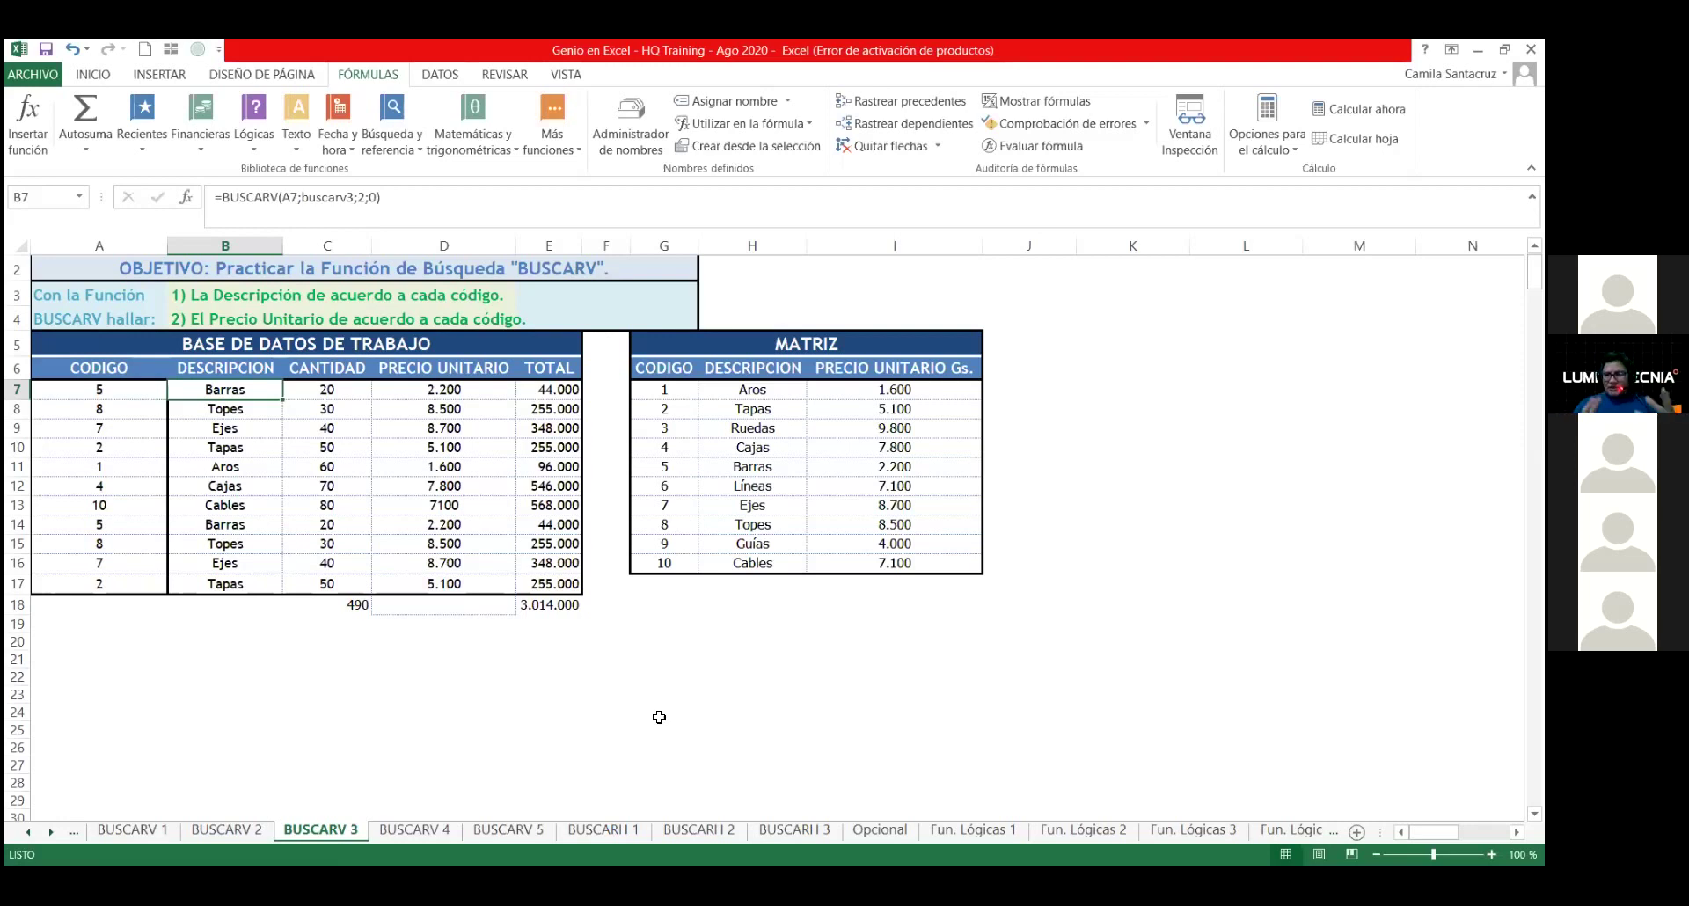
key(Right)
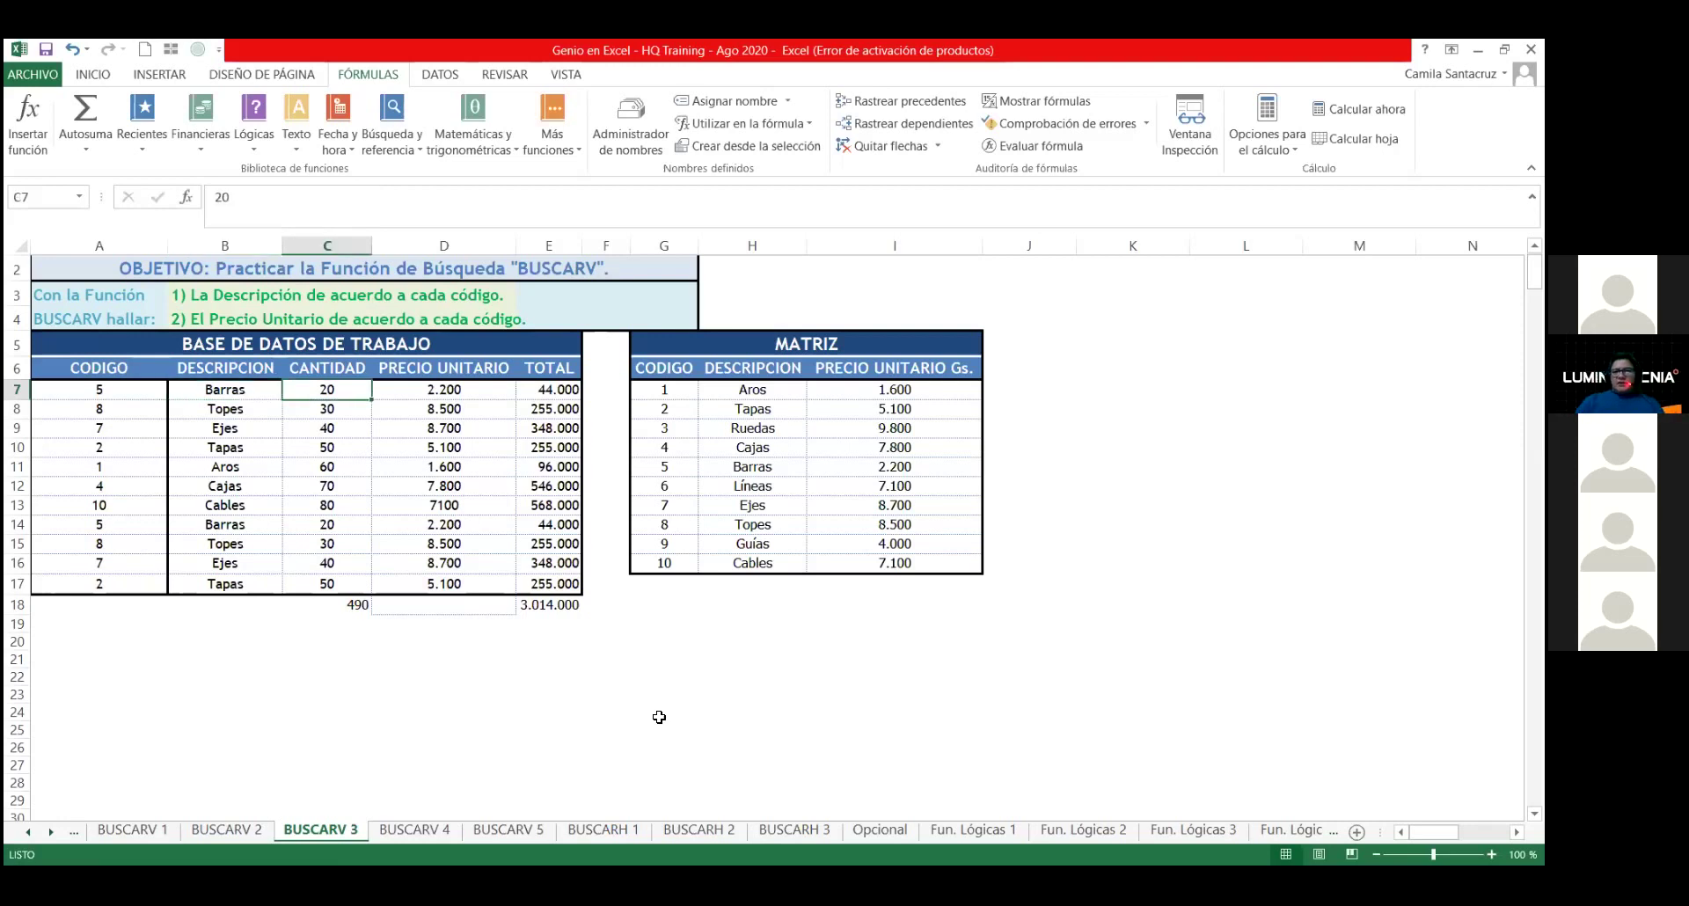
key(Right)
key(Right)
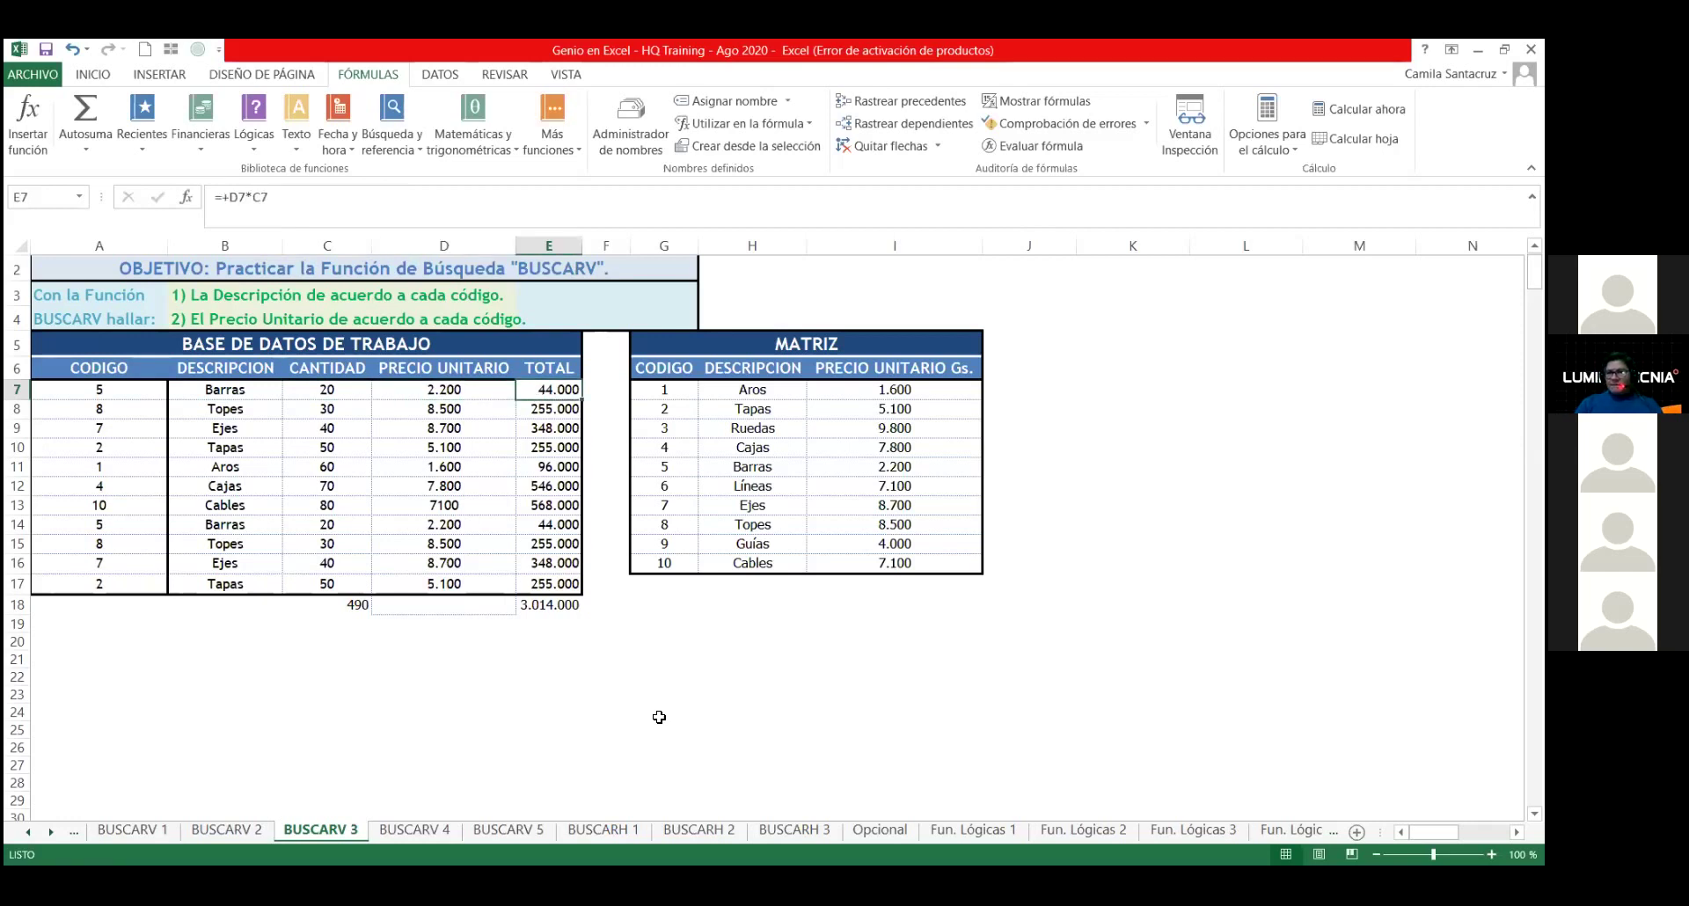
key(Left)
key(Left)
key(Left)
key(Left)
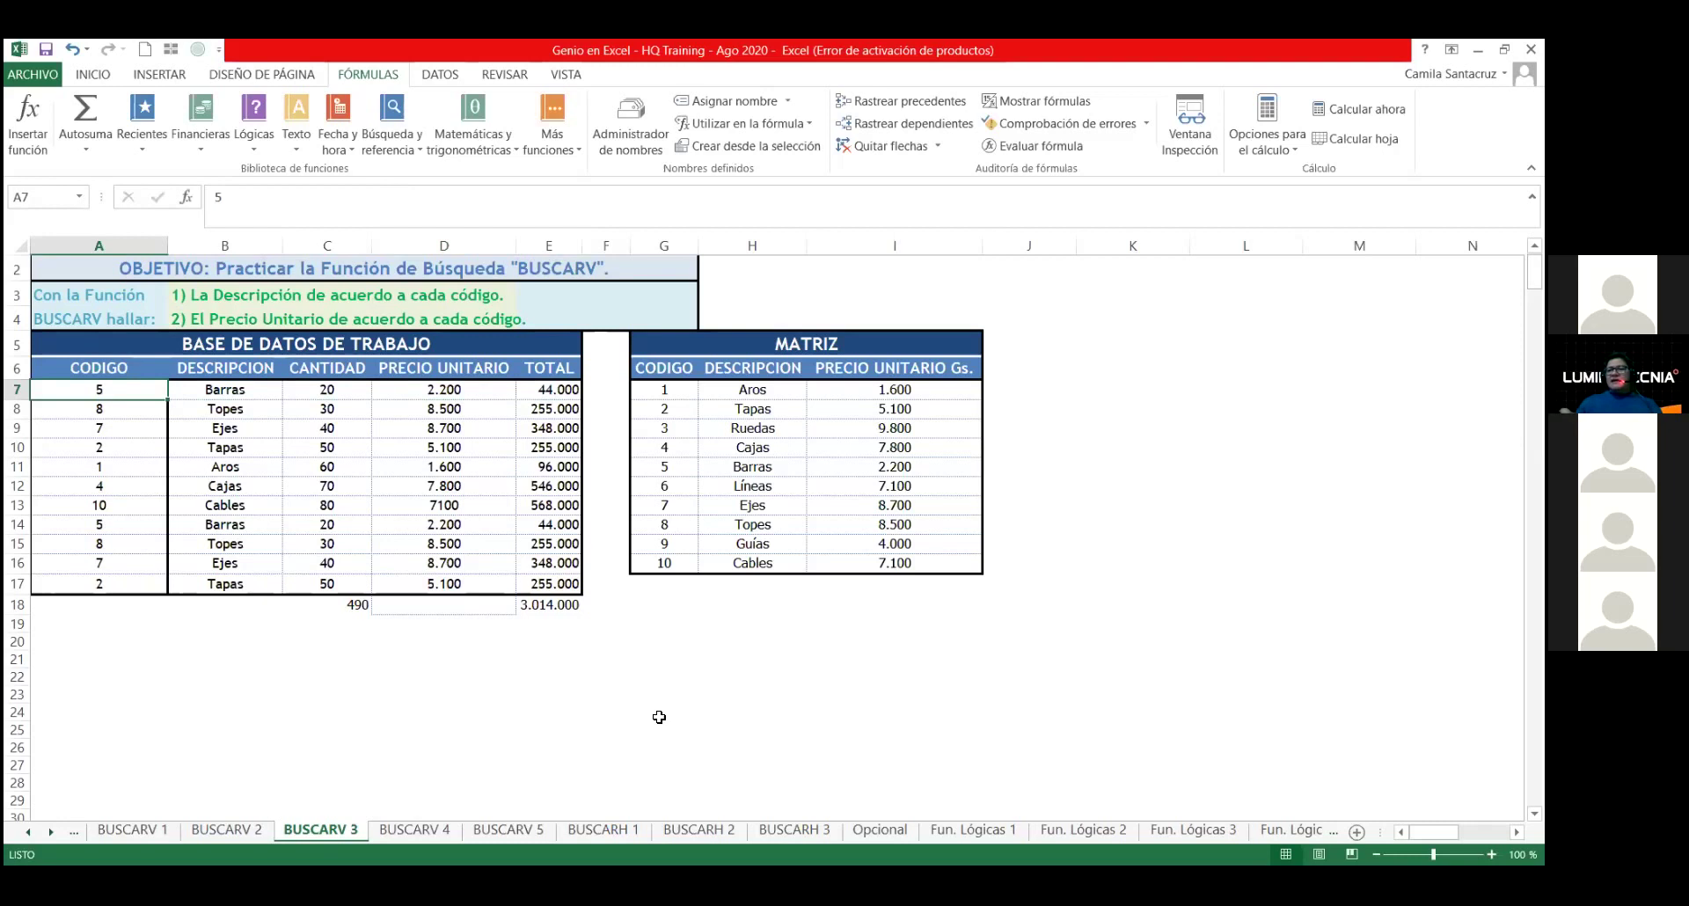
key(Right)
key(Right)
key(Right)
key(Right)
key(Right)
key(Right)
key(Right)
key(Right)
key(Right)
key(Left)
key(Left)
key(Left)
key(Left)
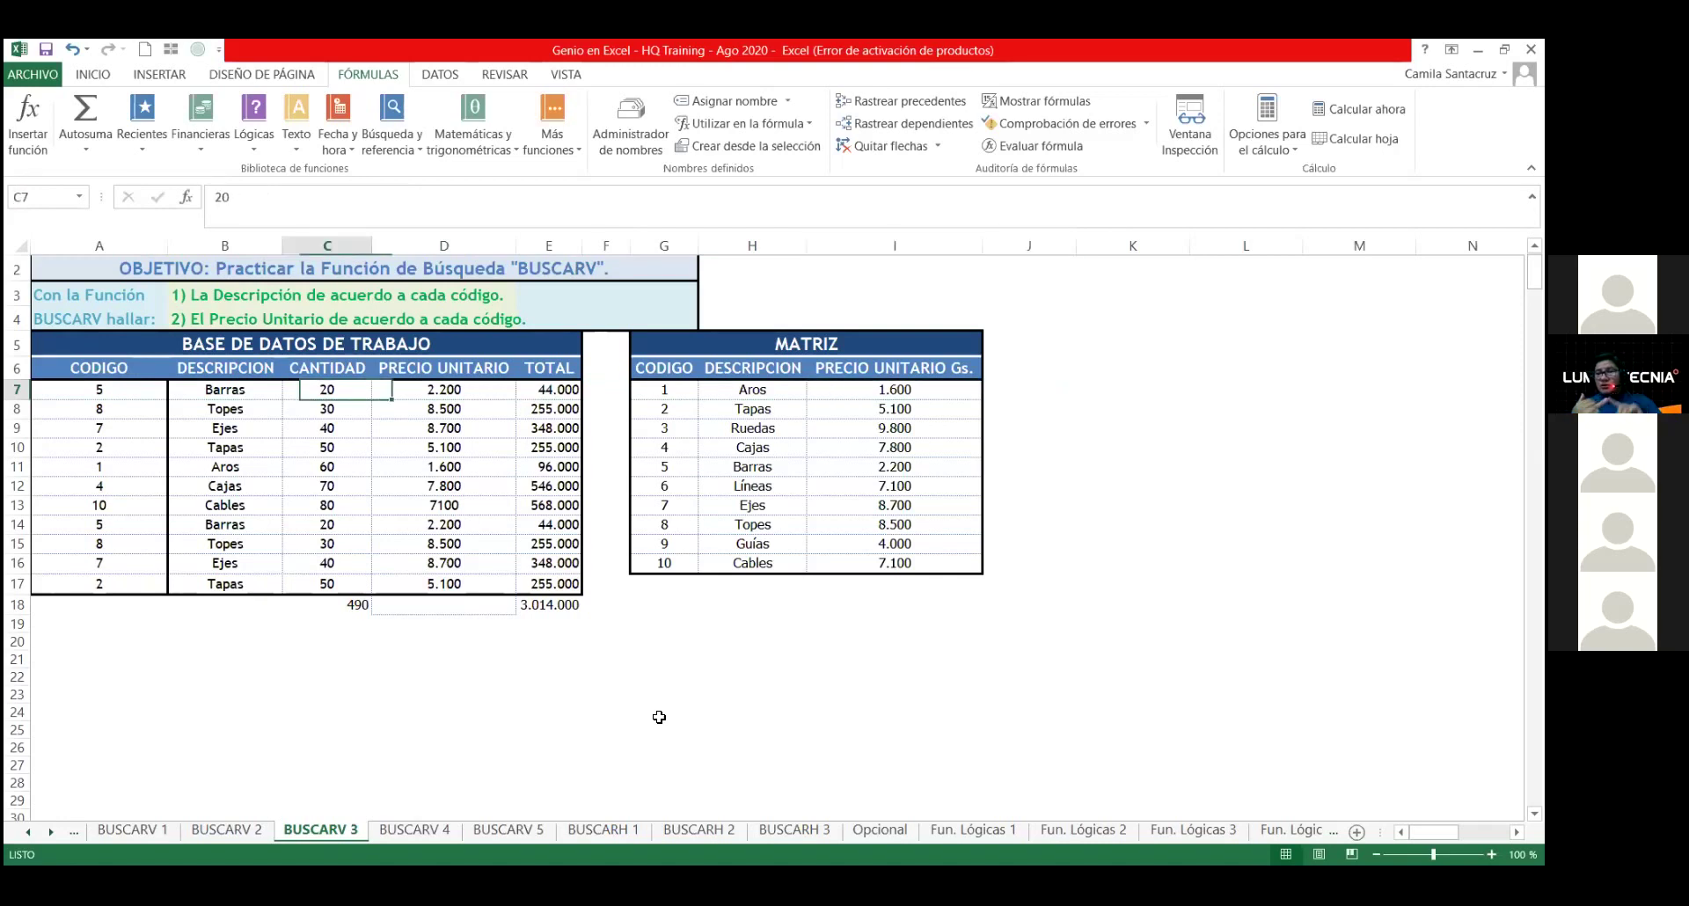
key(Left)
key(Left)
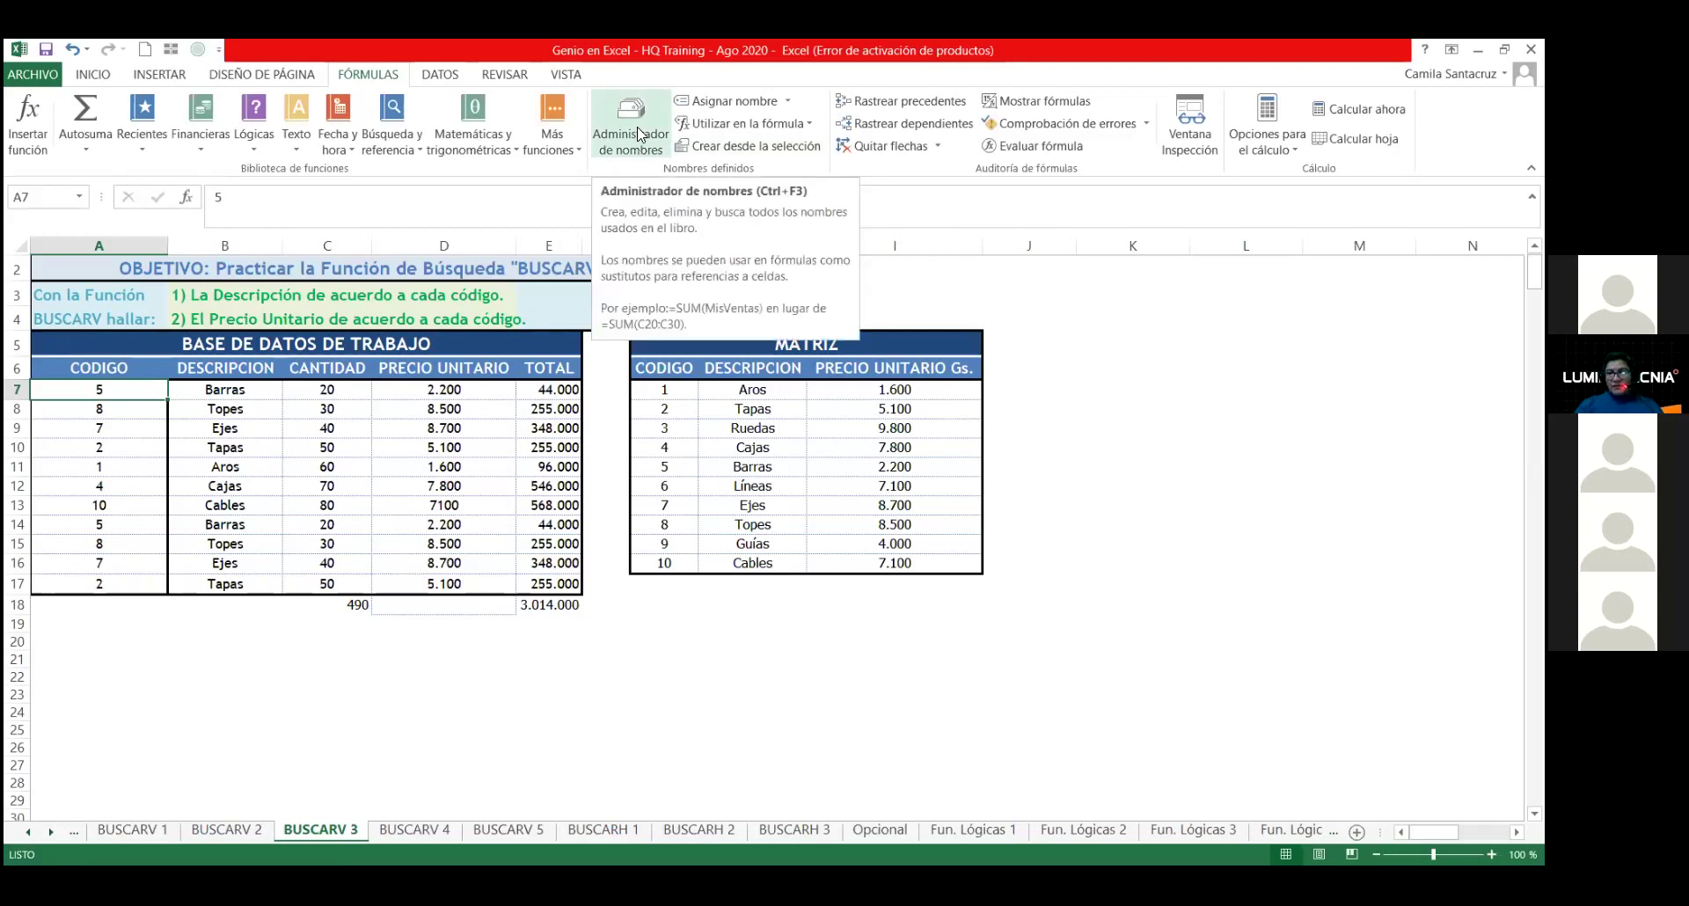
Step: Jump to cell K25 through the Name Box, then move around to I23
click(53, 198)
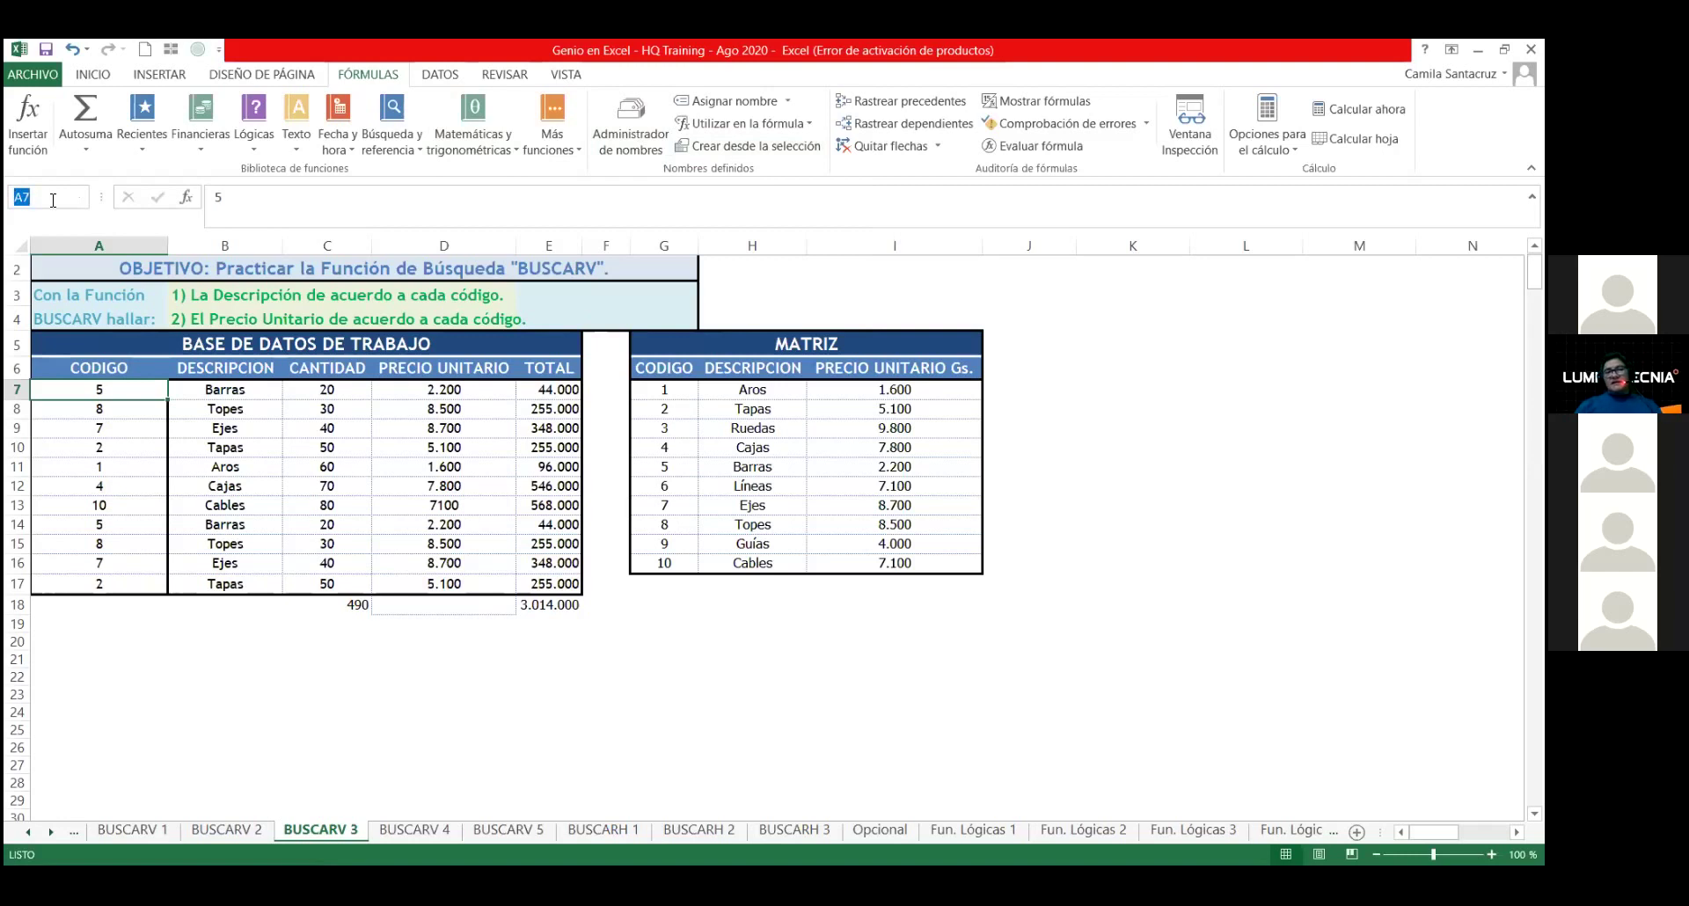
text(K25)
key(Return)
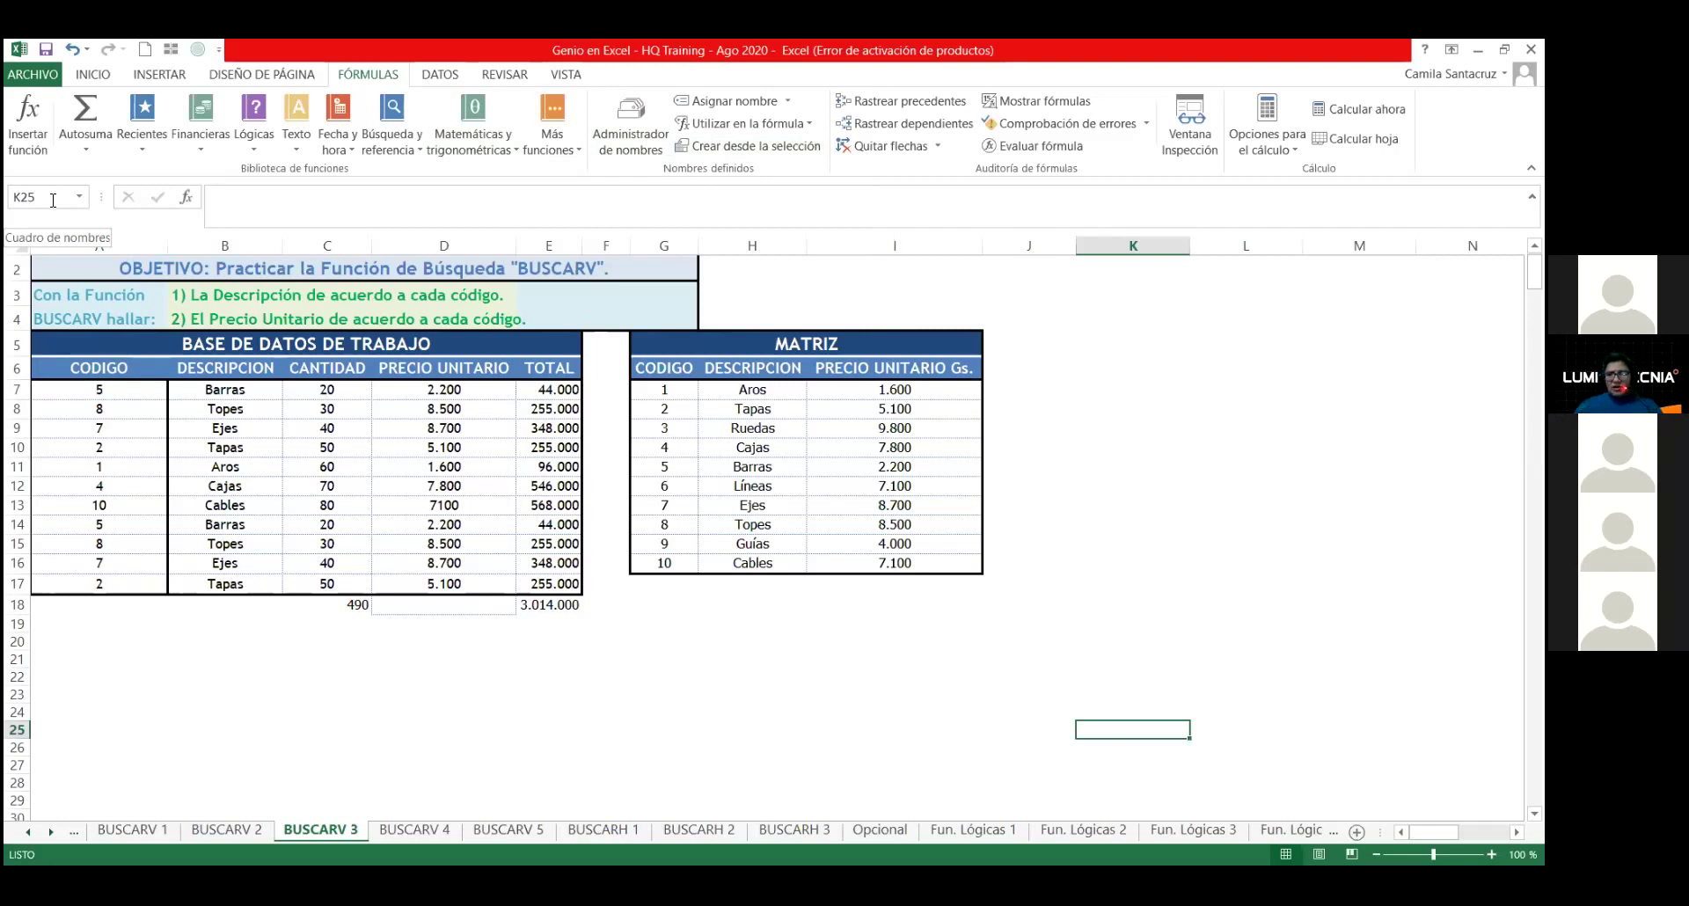
key(Left)
key(Left)
key(Left)
key(Left)
key(Left)
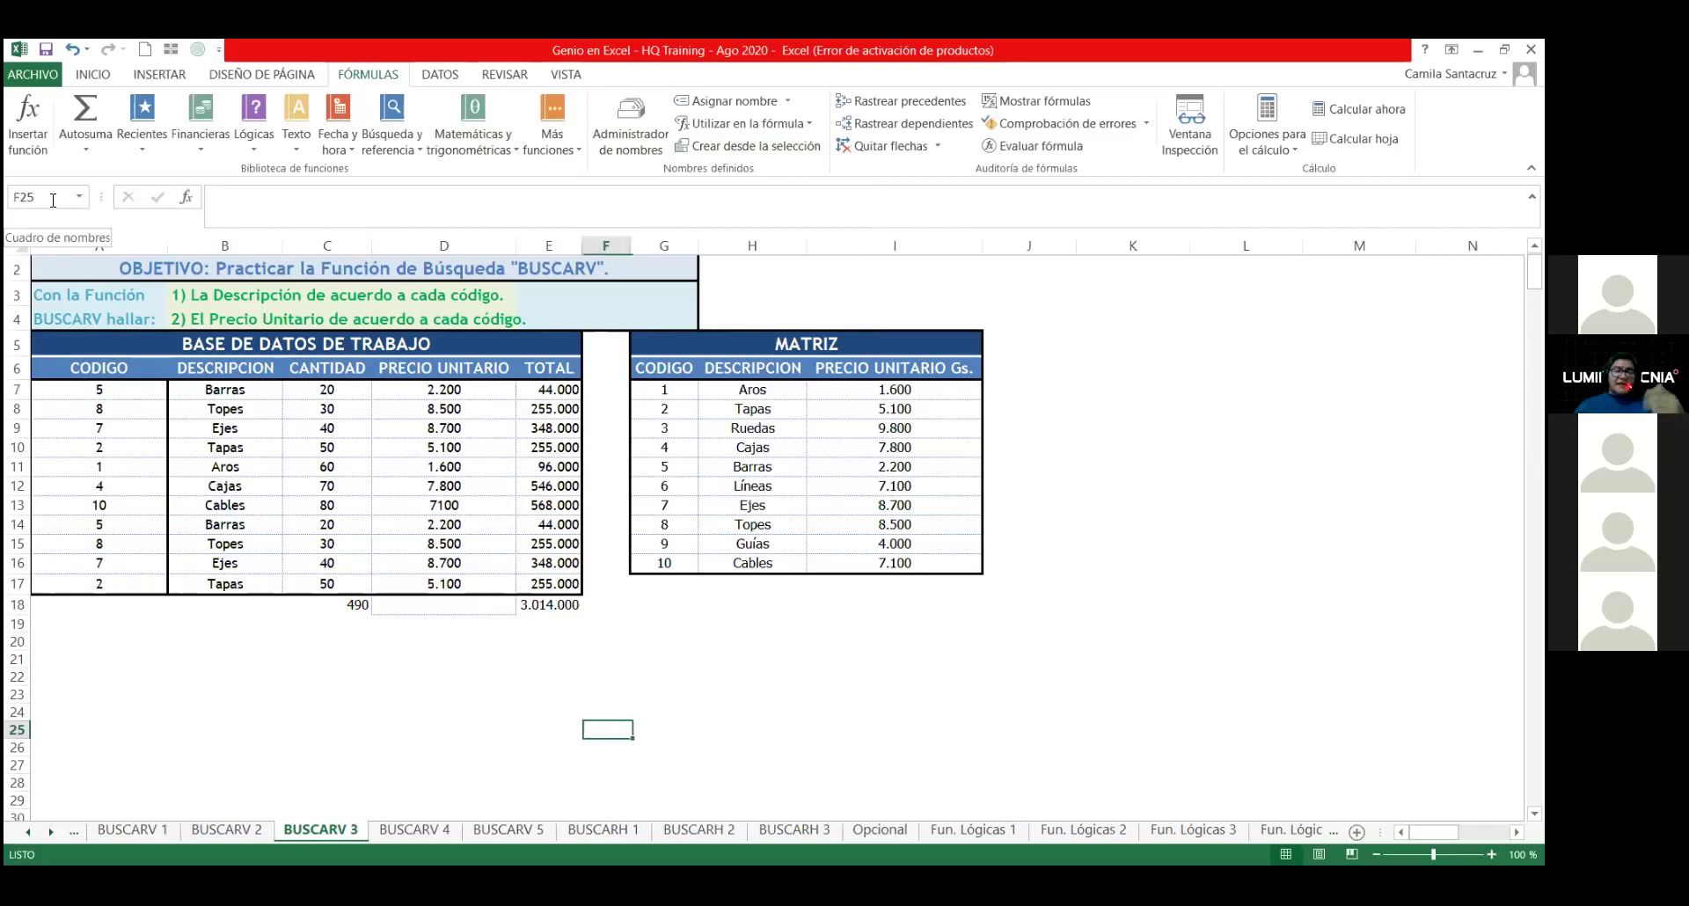
key(Right)
key(Right)
key(Up)
key(Up)
key(Right)
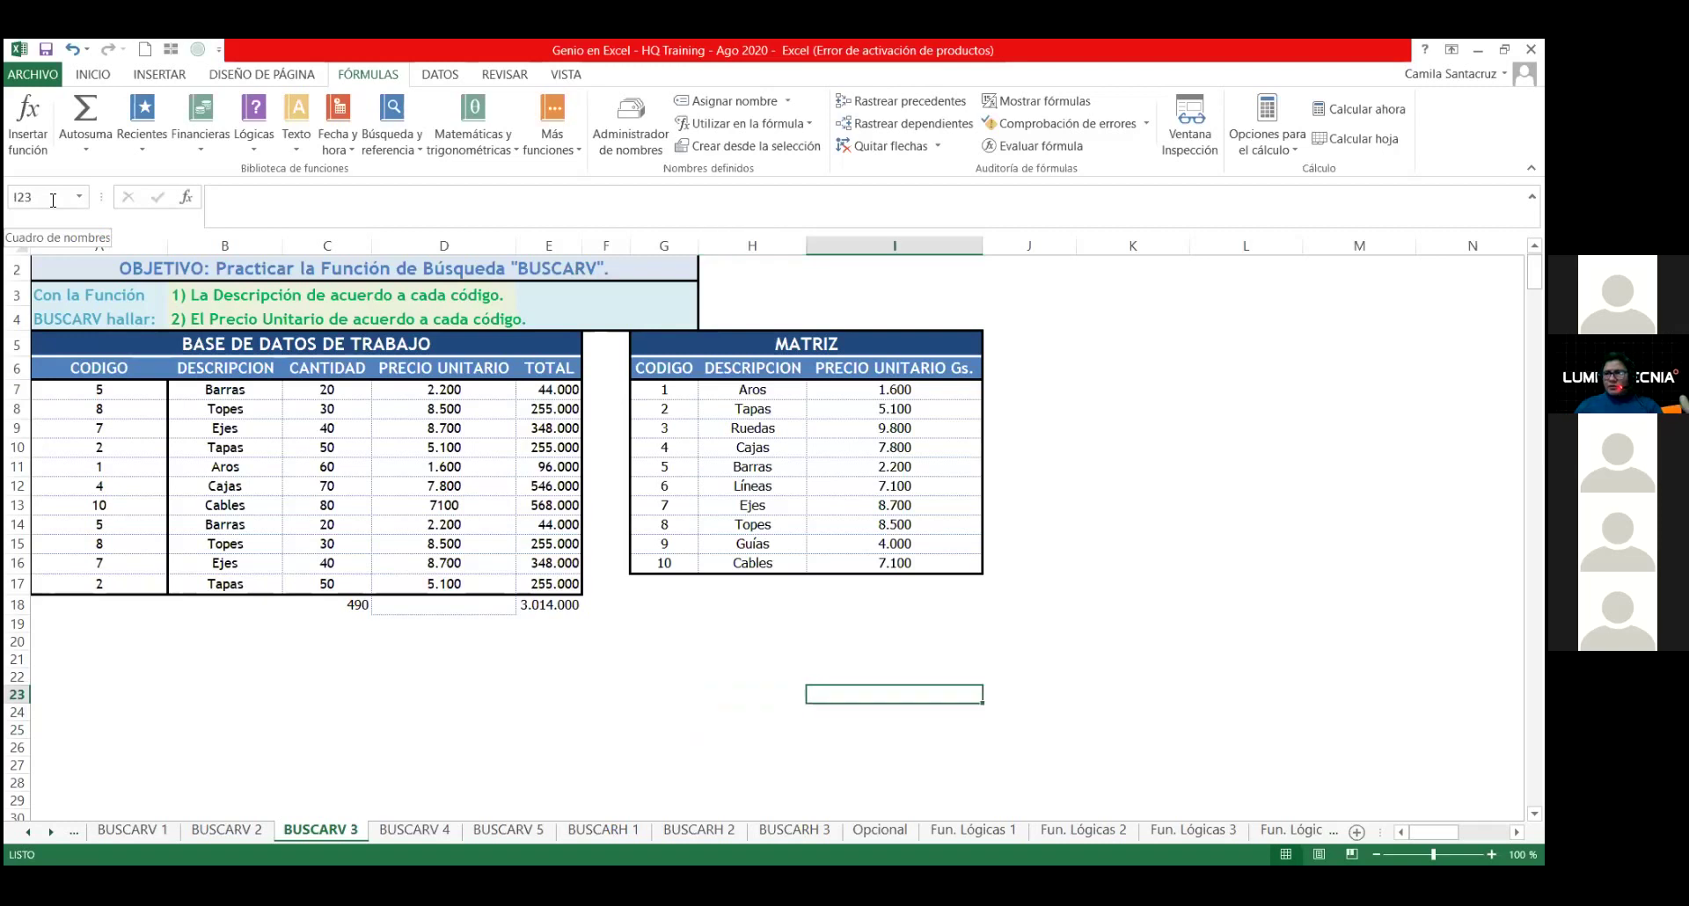
Step: Select the range K5:K10 by entering it in the Name Box
click(53, 200)
text(K)
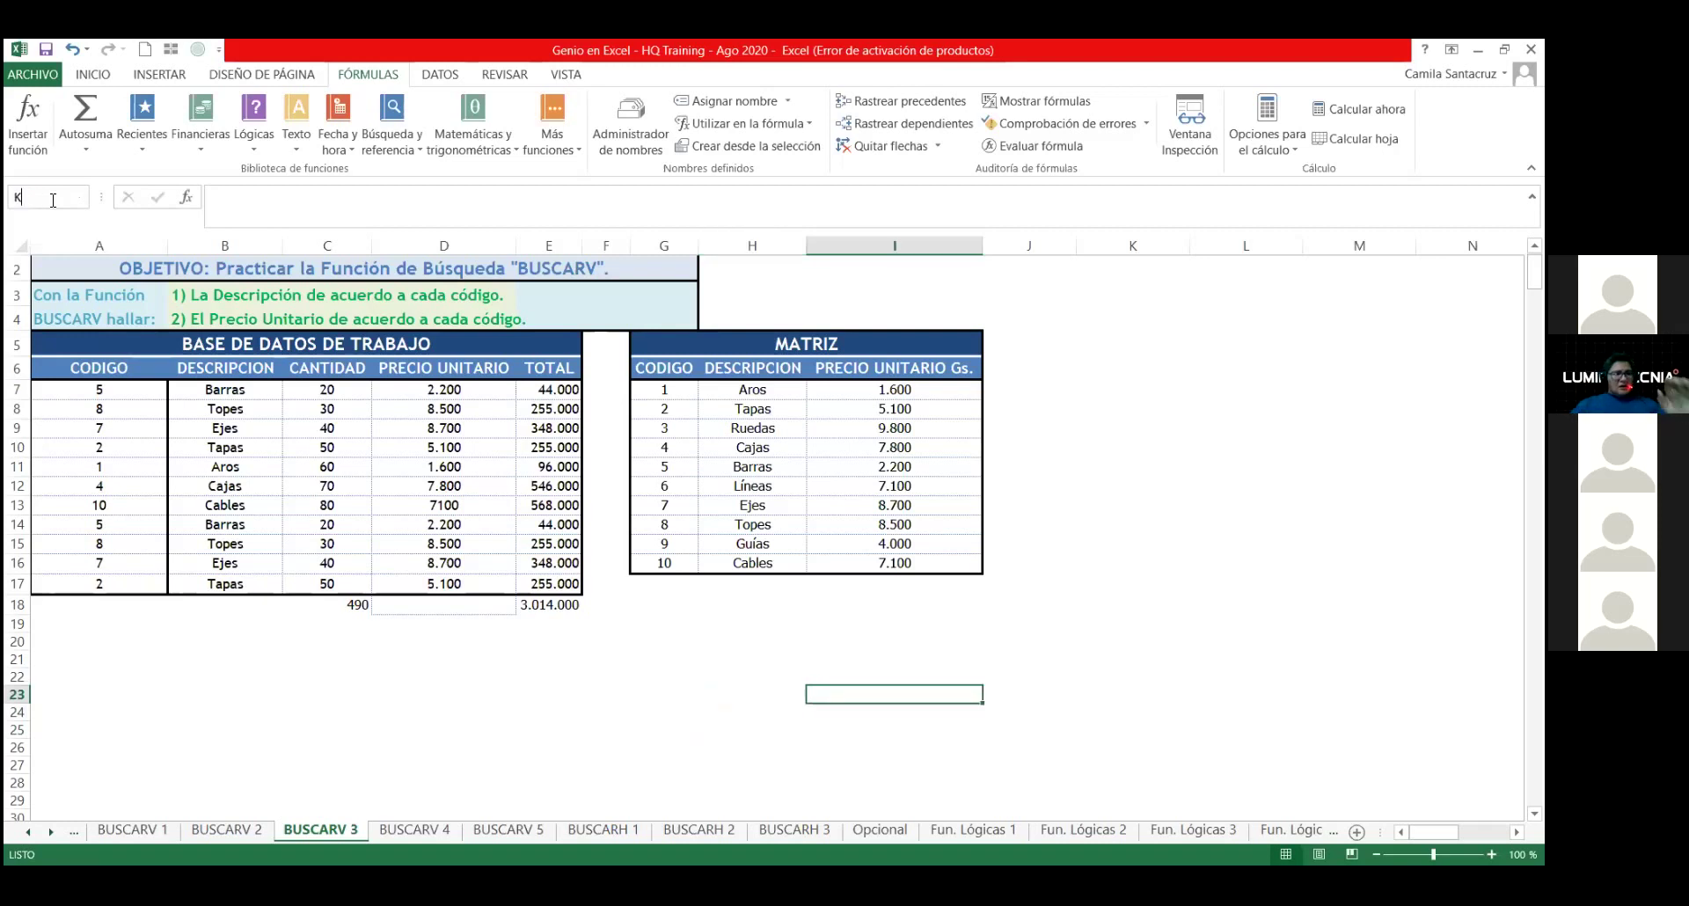
text(5)
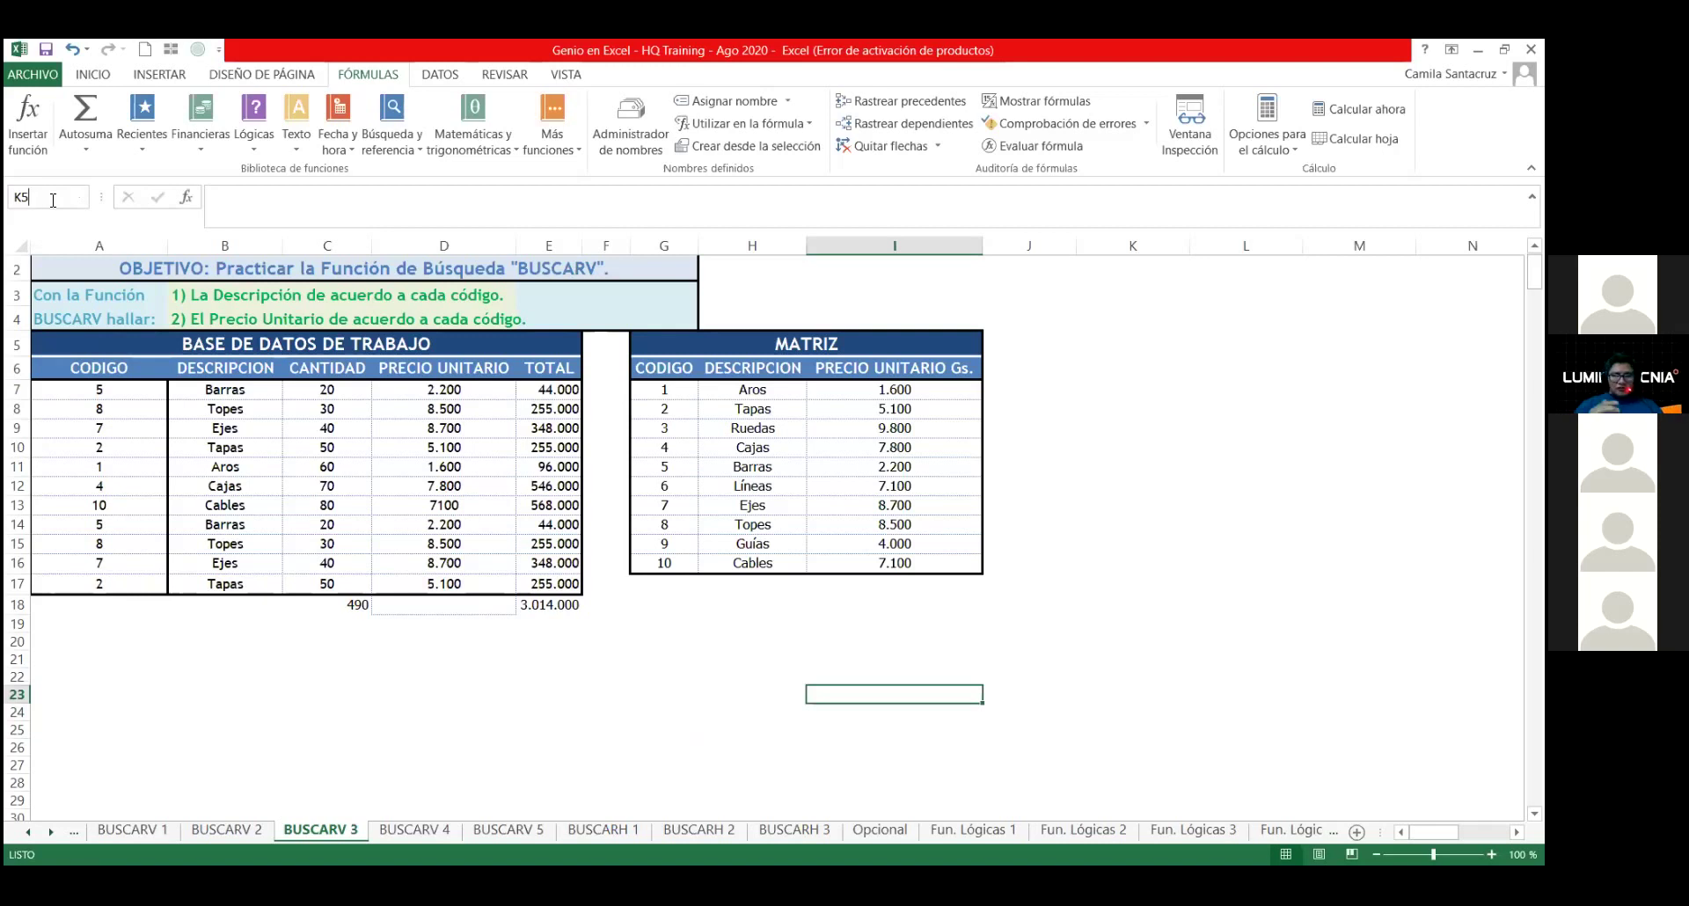
text(:)
text(K)
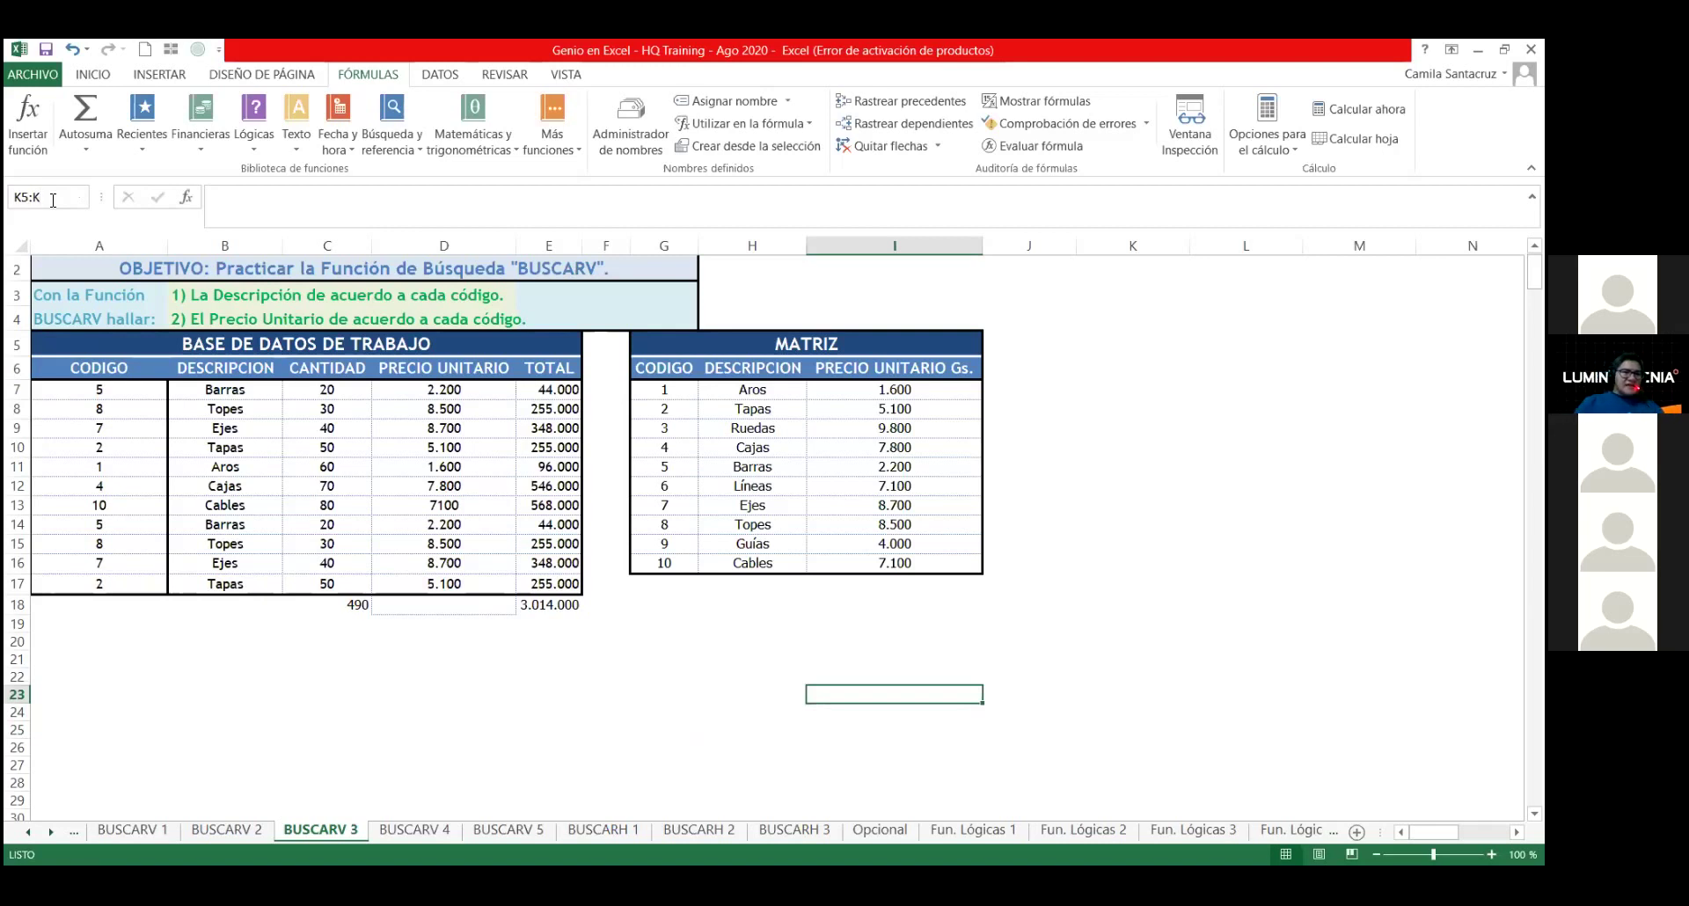
text(10)
key(Return)
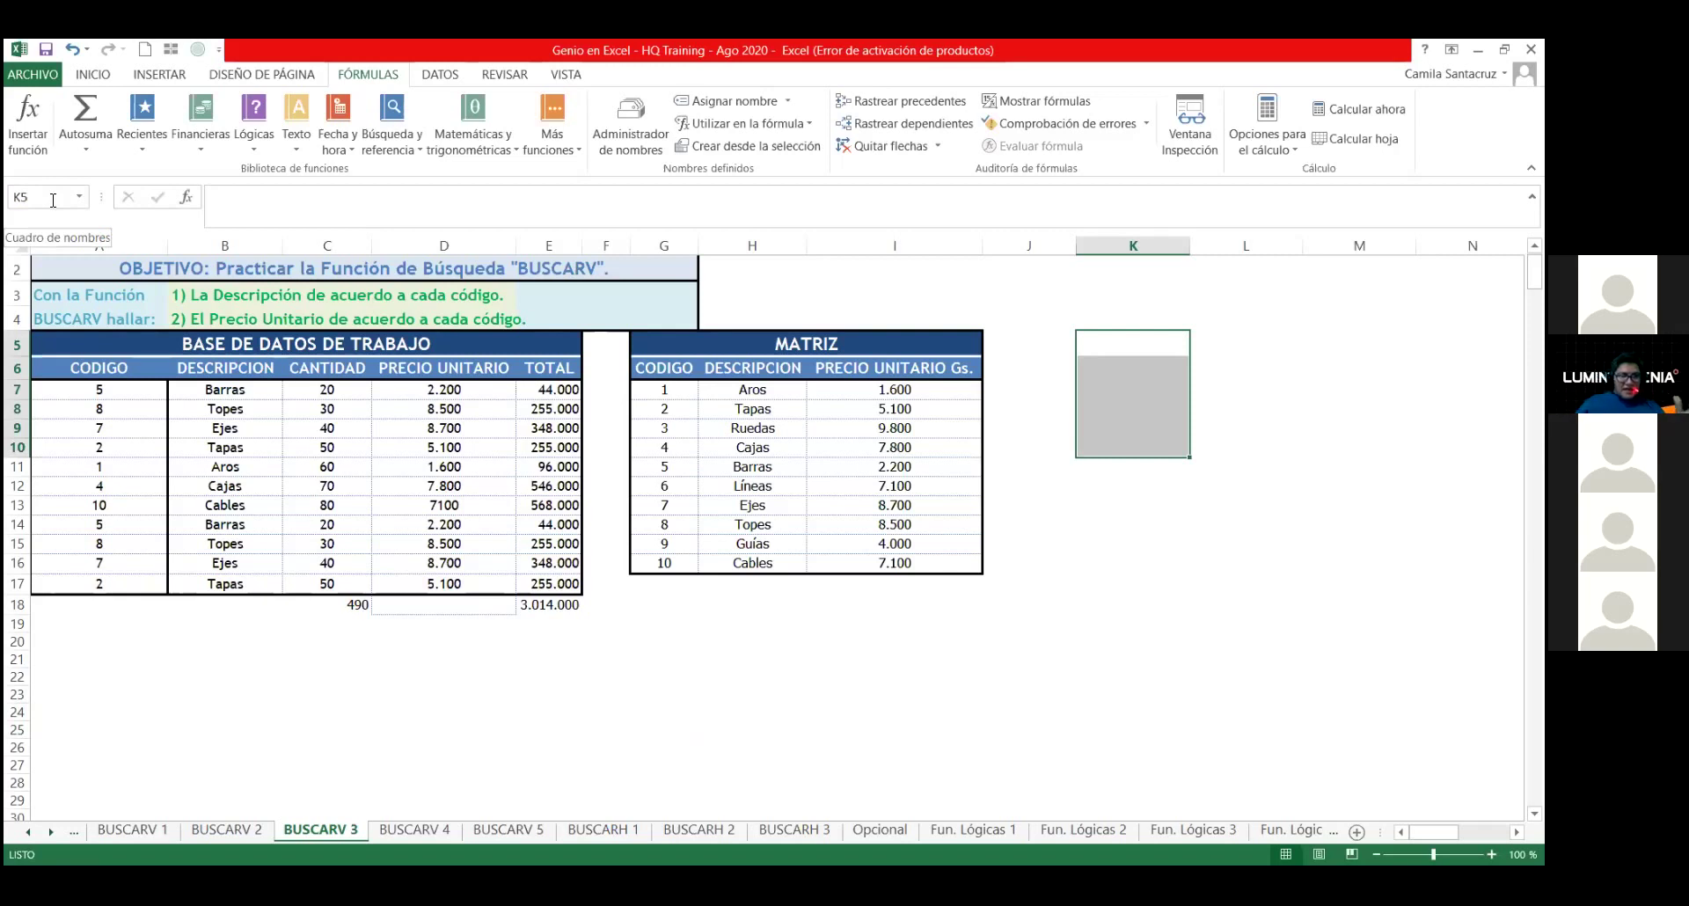
click(53, 200)
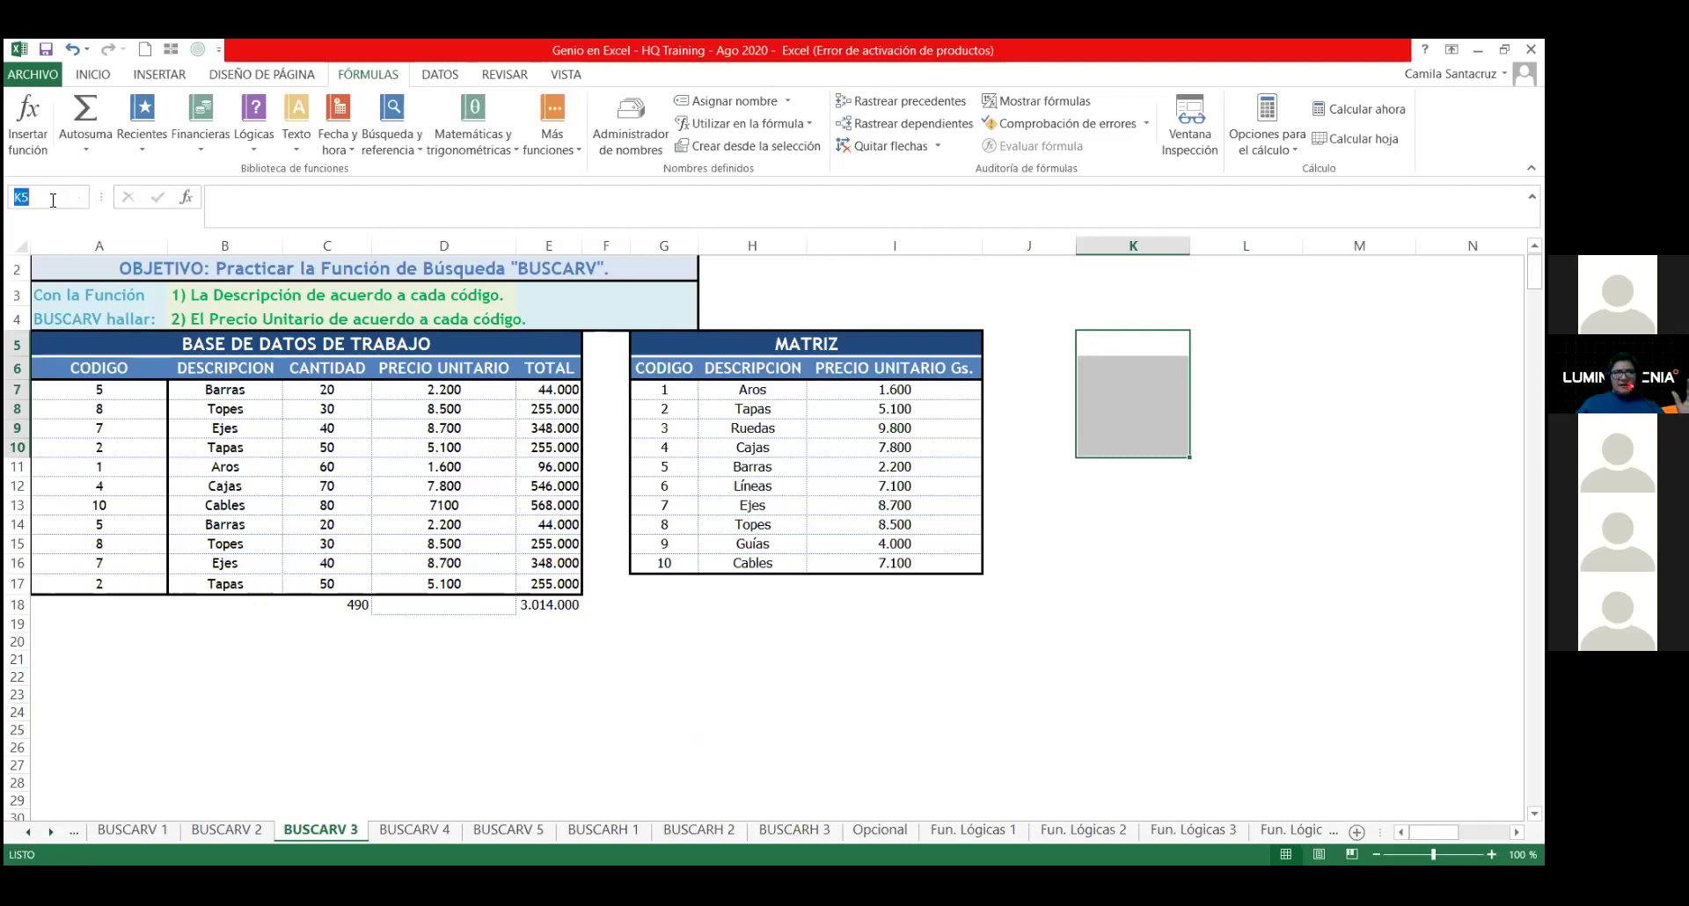
text(J10:)
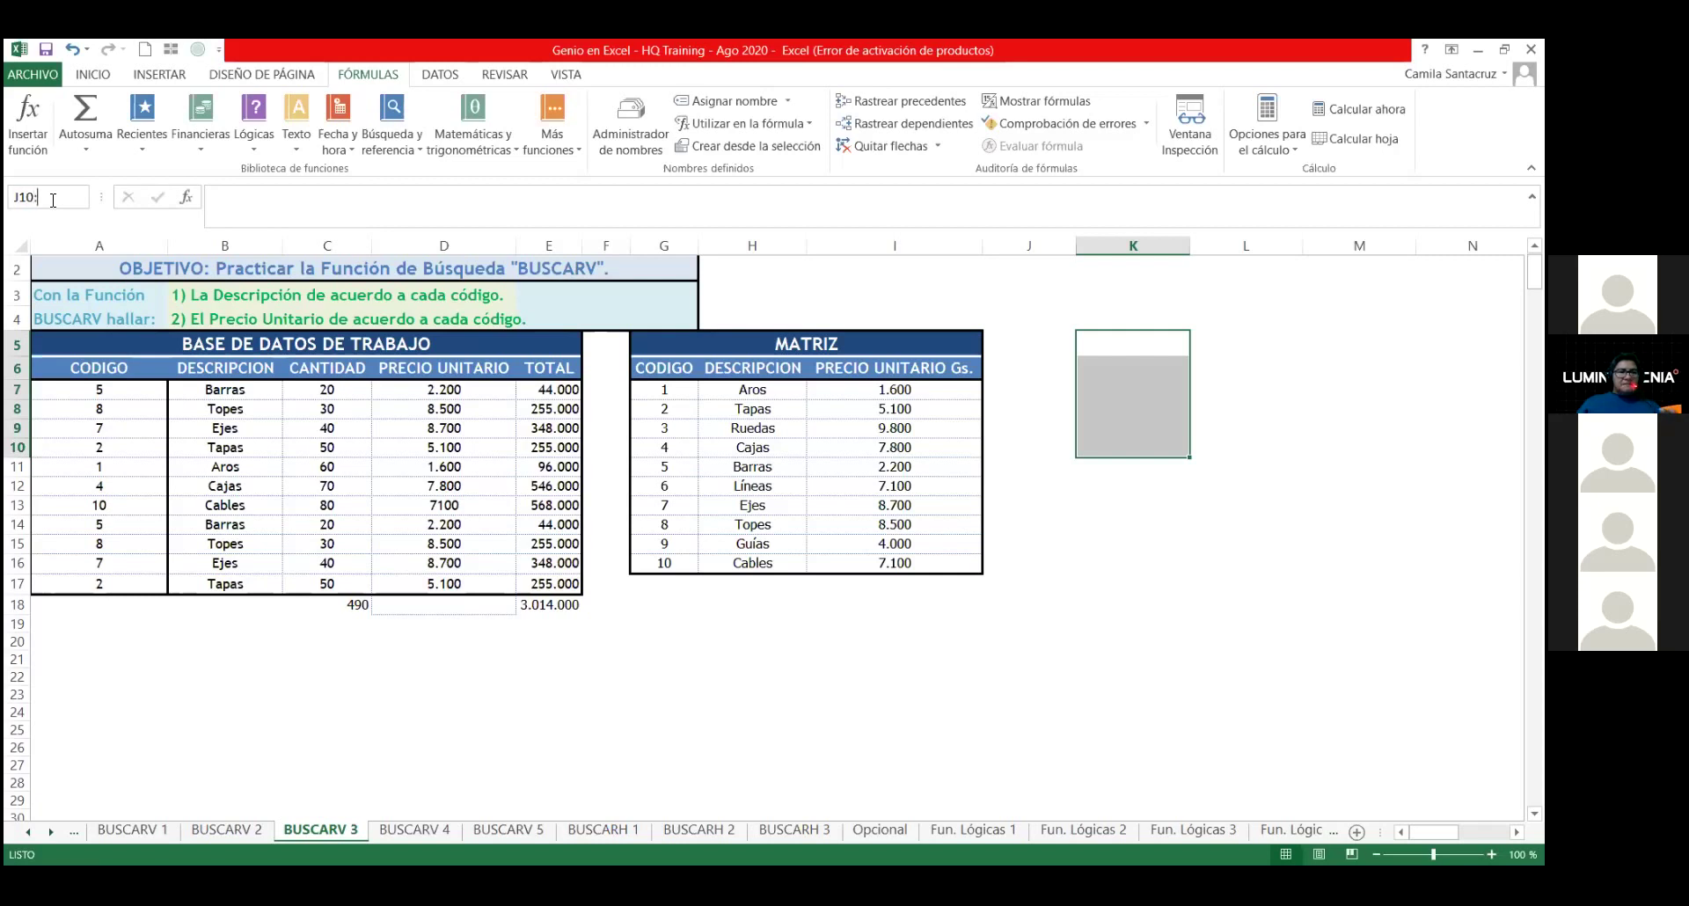
text(M10)
key(Return)
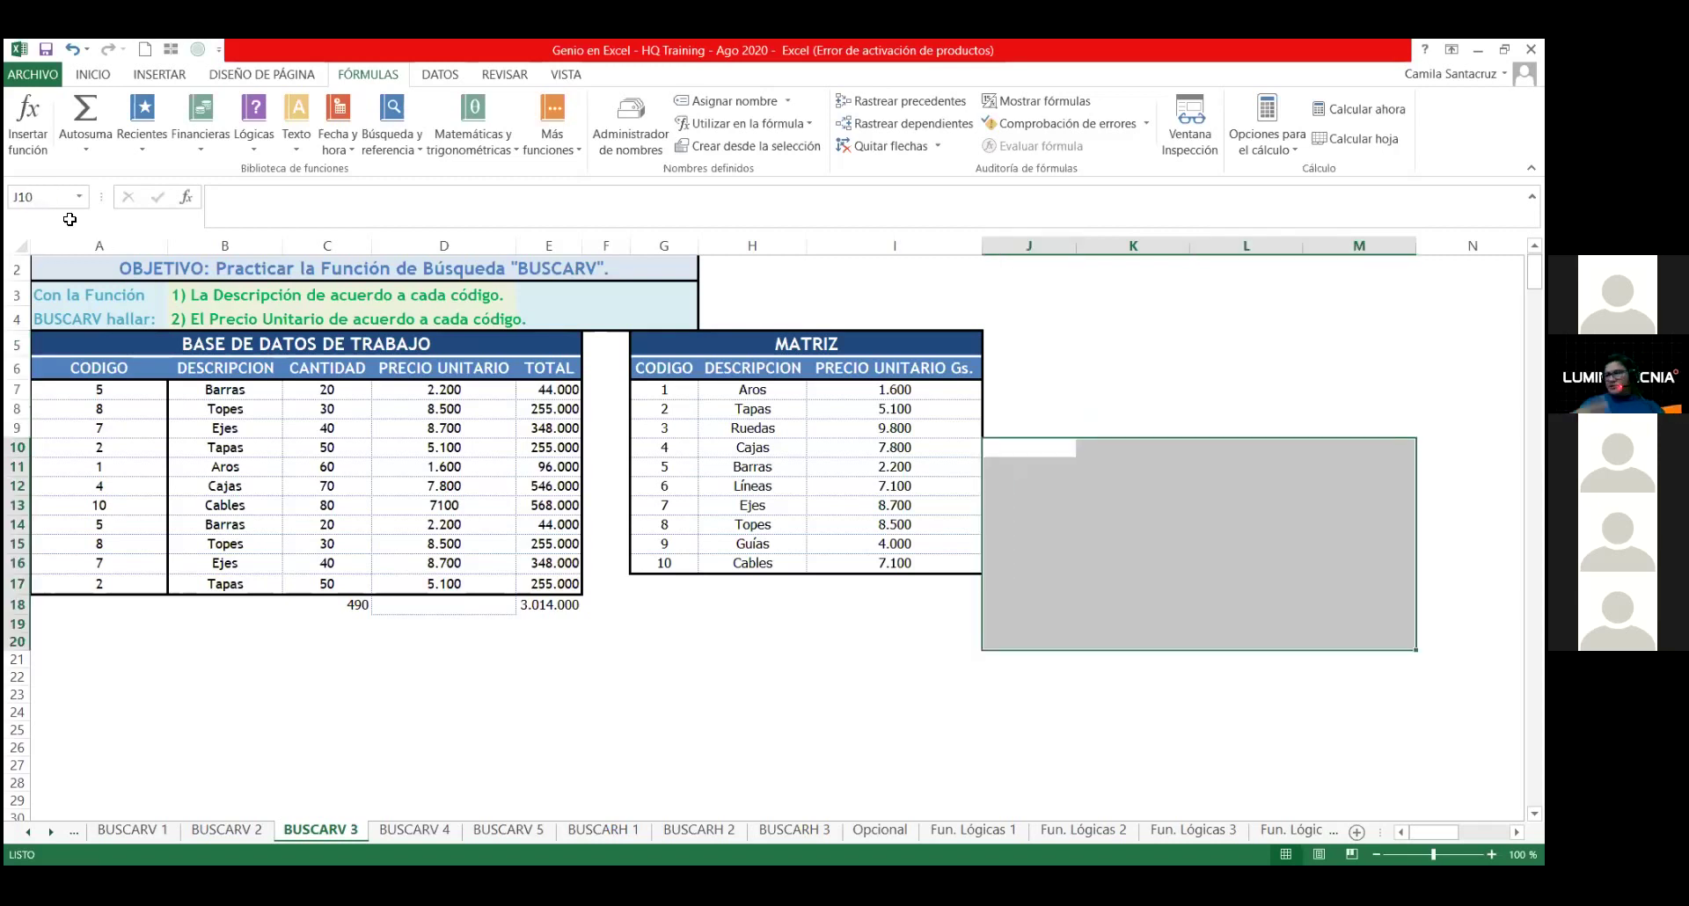
scroll(1280, 771, right, 3)
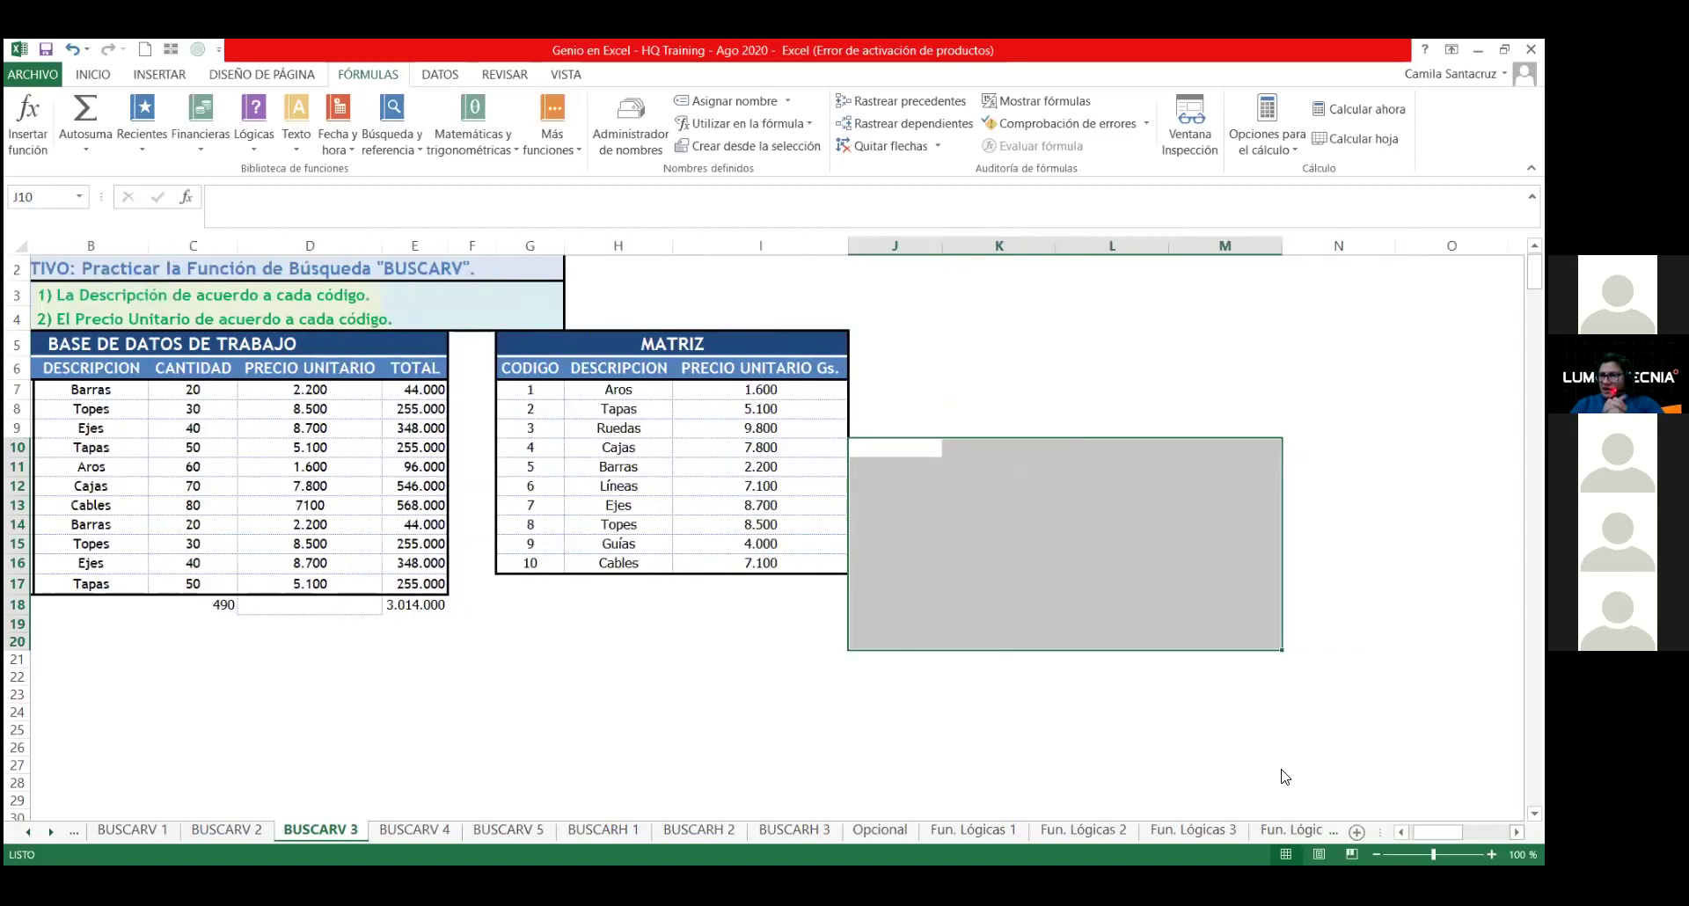
scroll(1280, 772, left, 1)
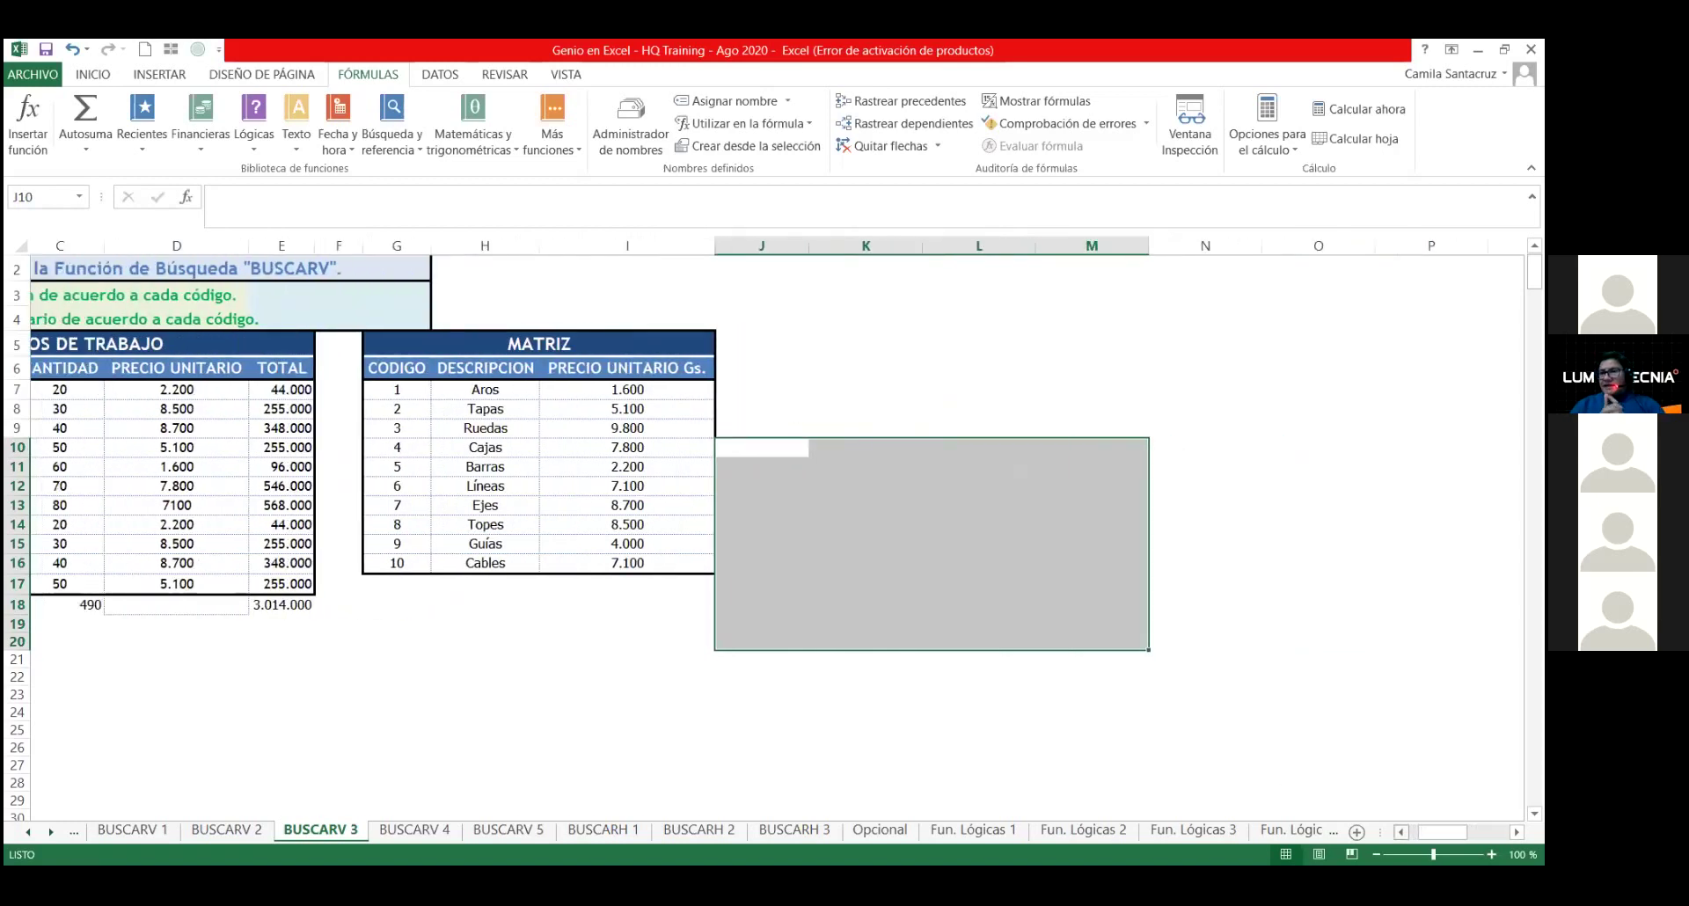
scroll(1280, 771, left, 2)
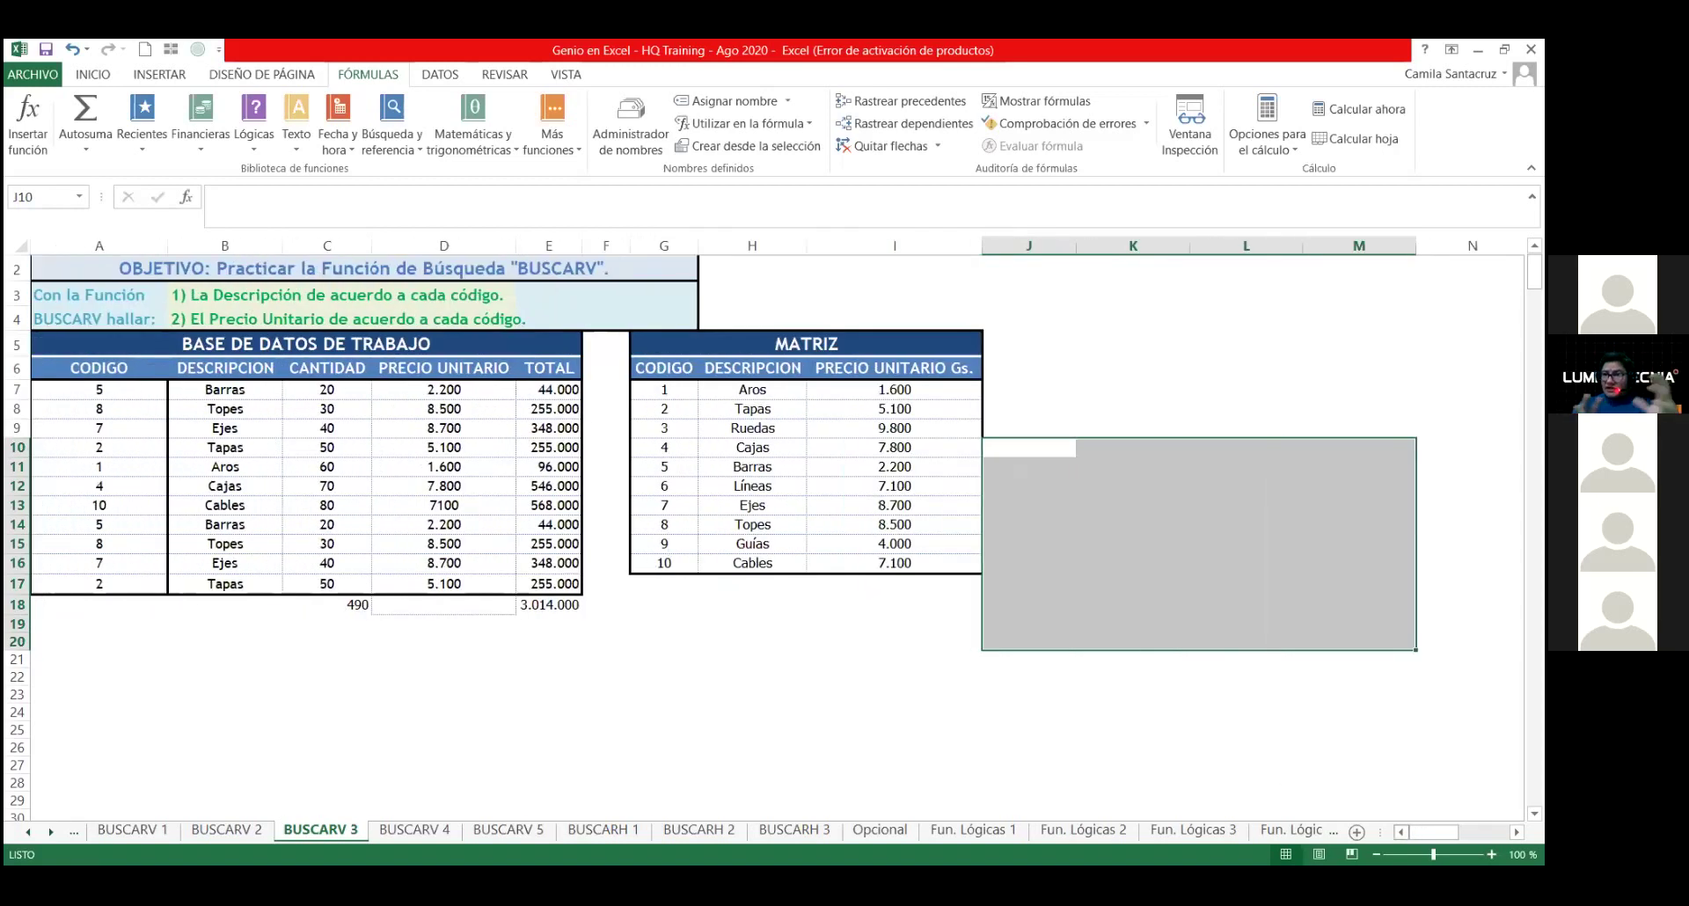
click(616, 659)
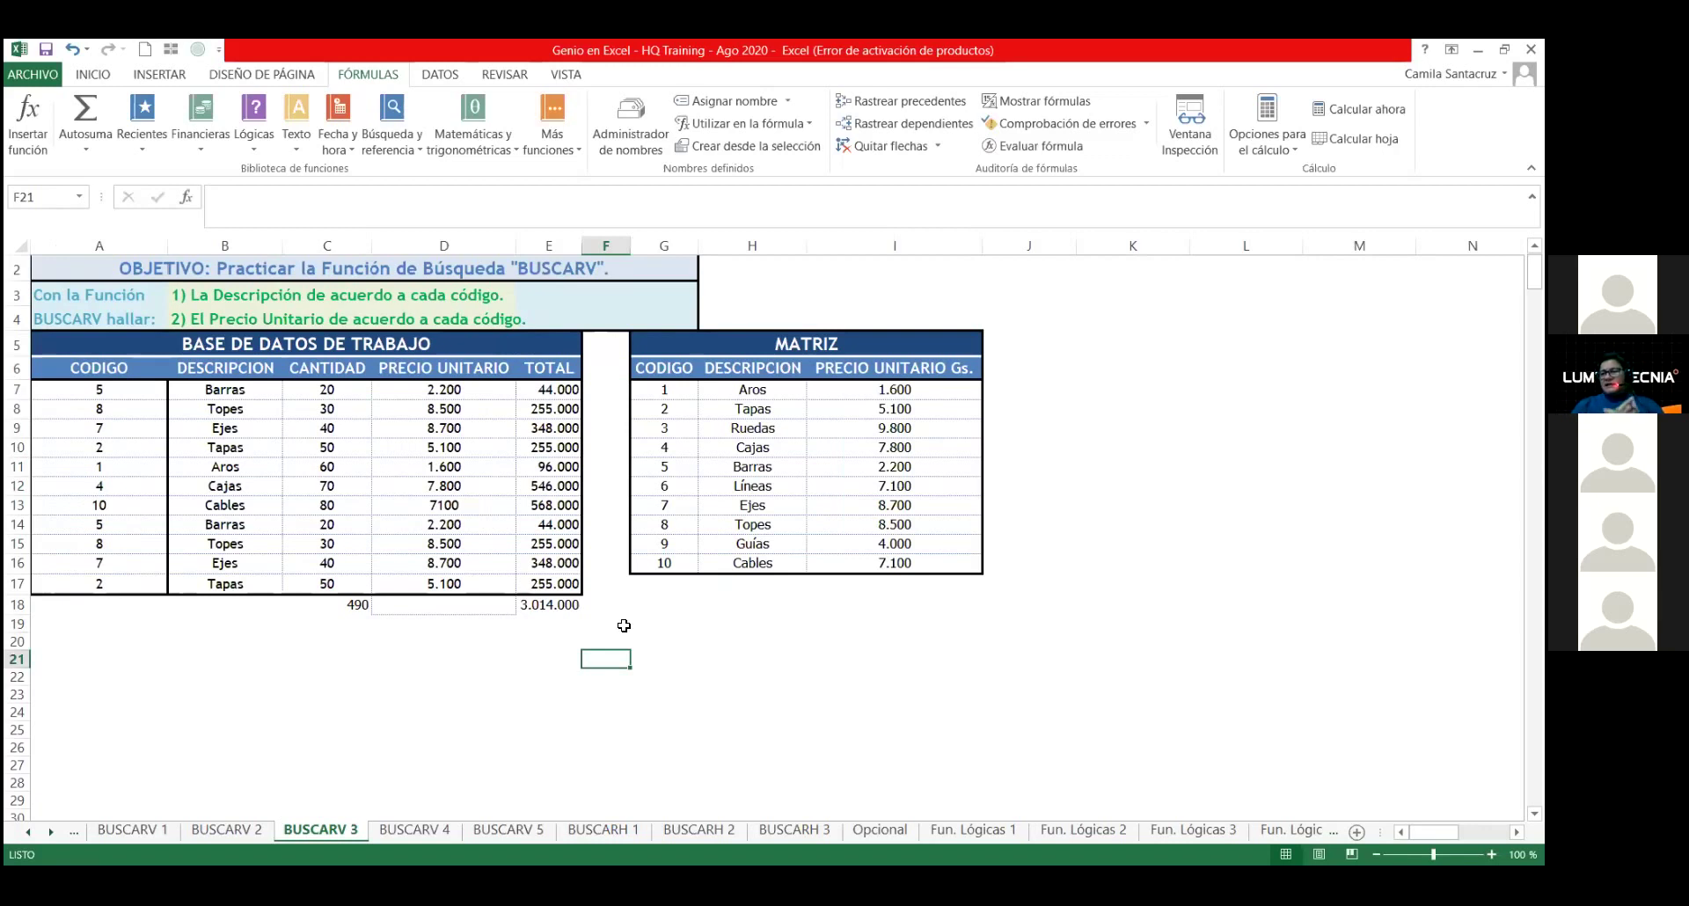
scroll(430, 647, up, 1)
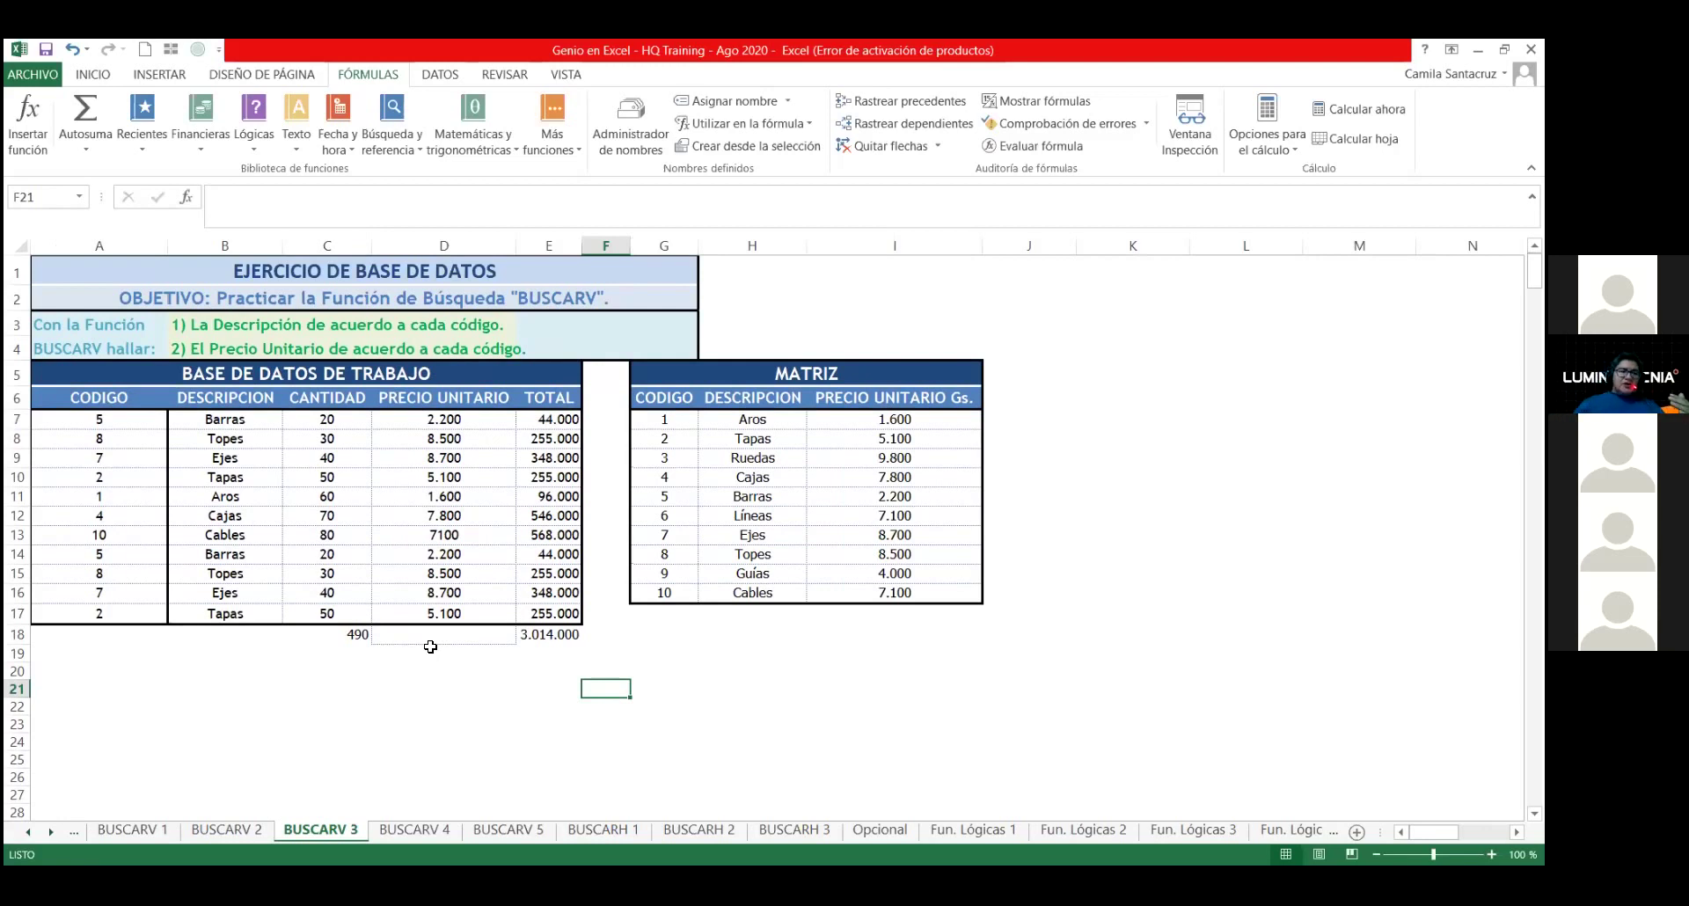
Step: Try the reference 21, dismiss the invalid-reference warning, and select column H
click(53, 199)
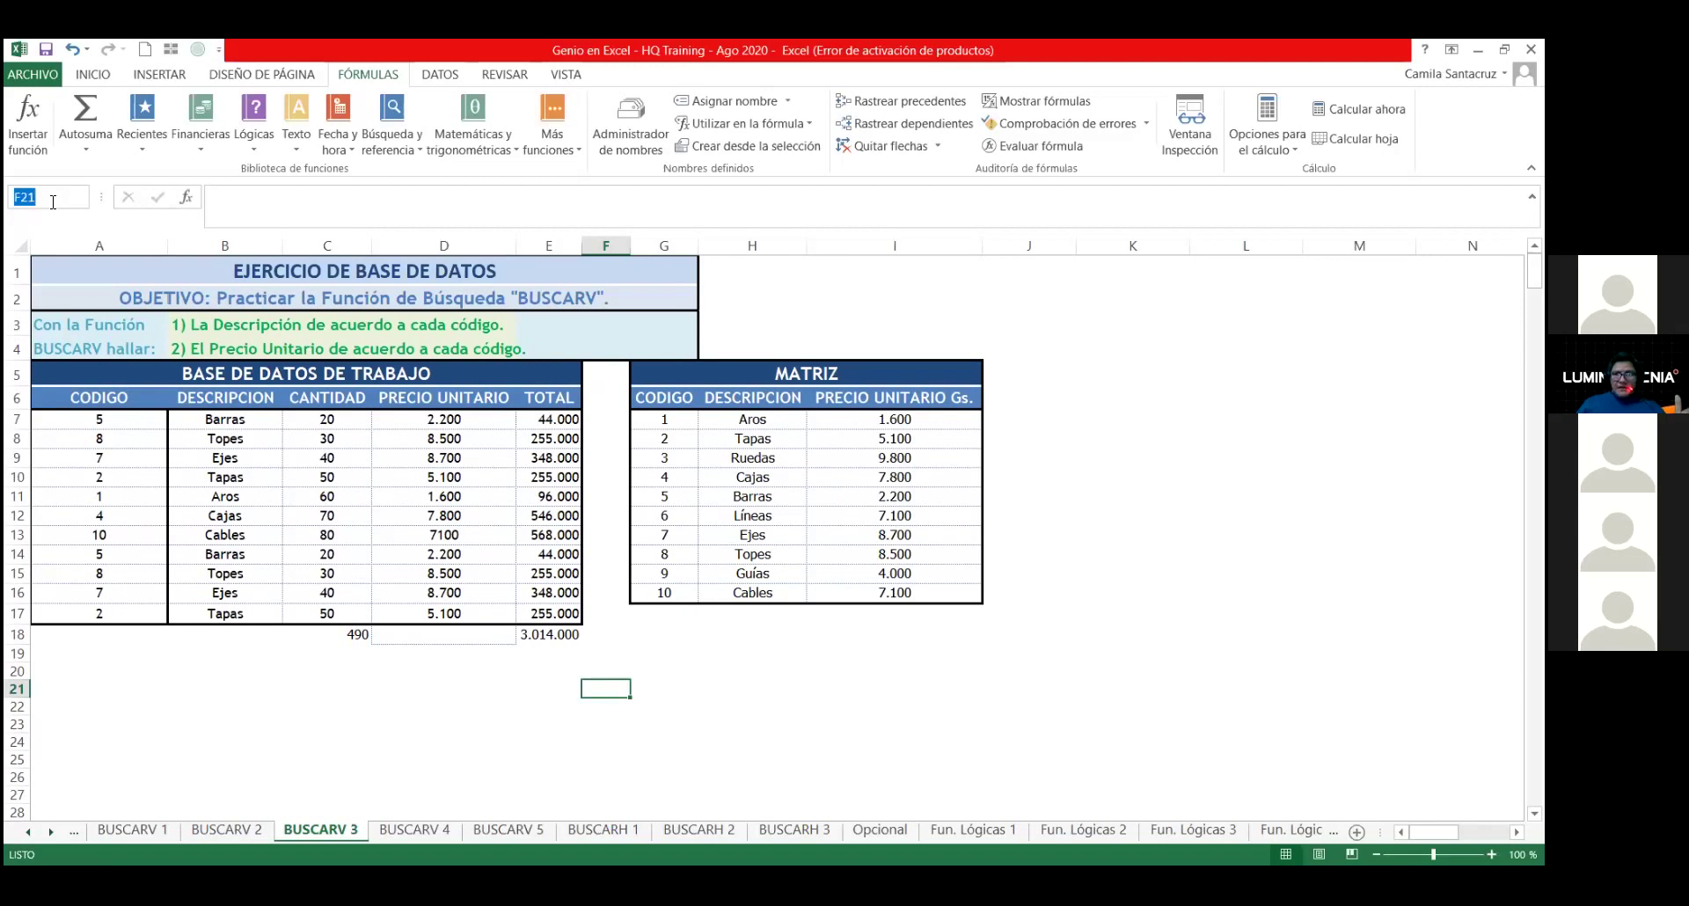
text(21)
key(Return)
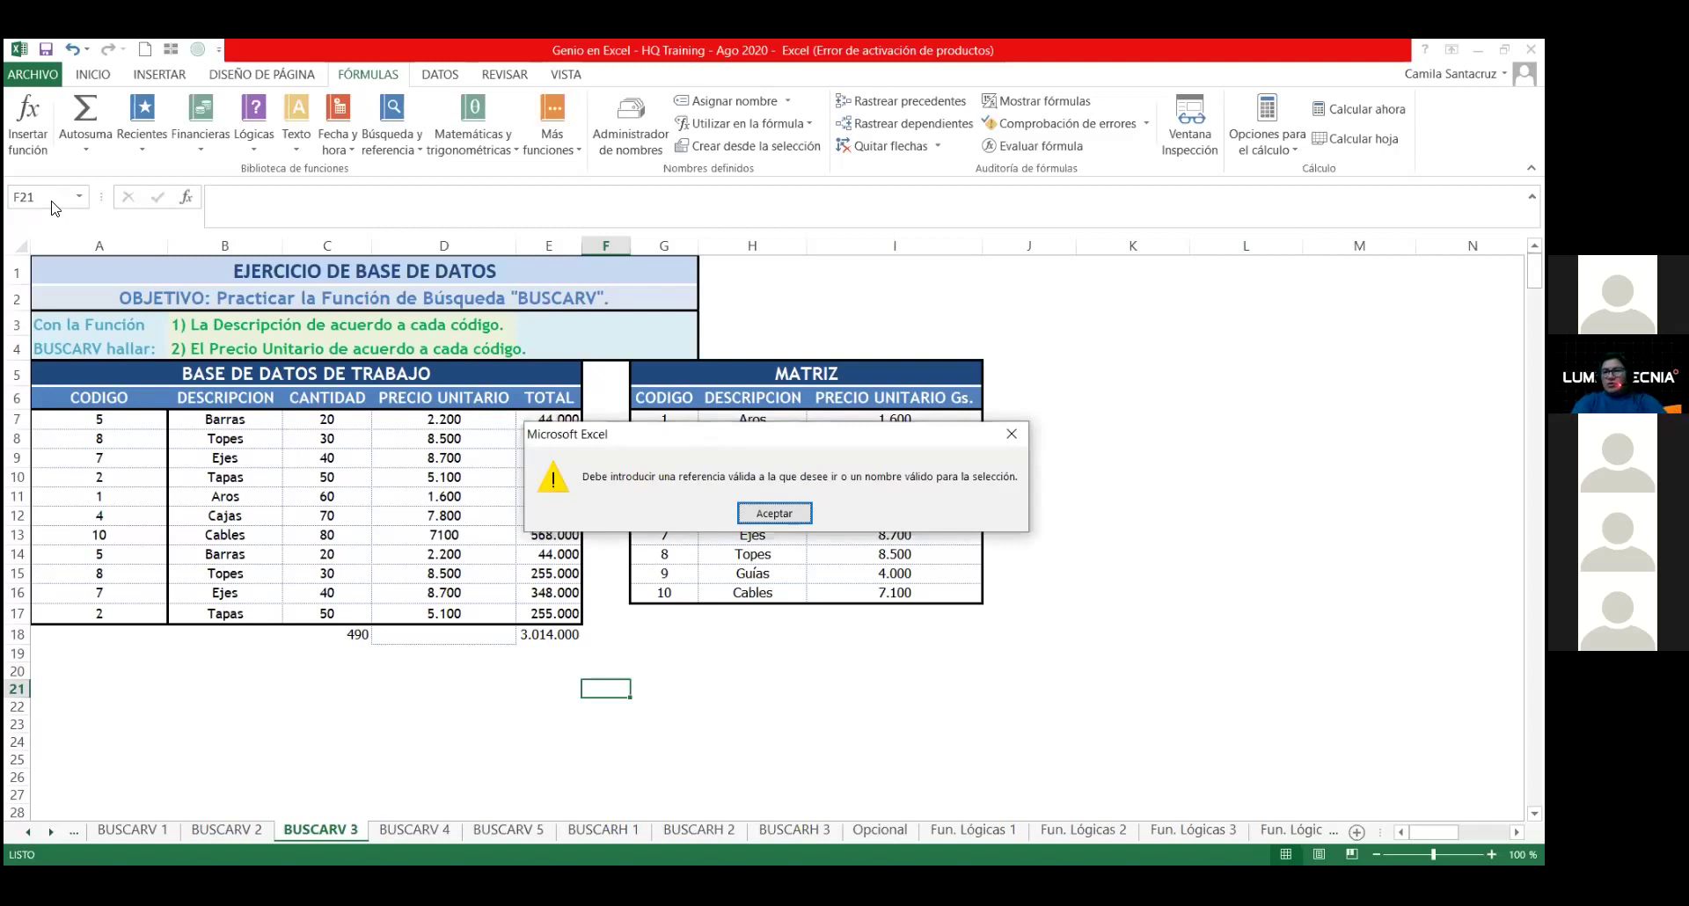
key(Return)
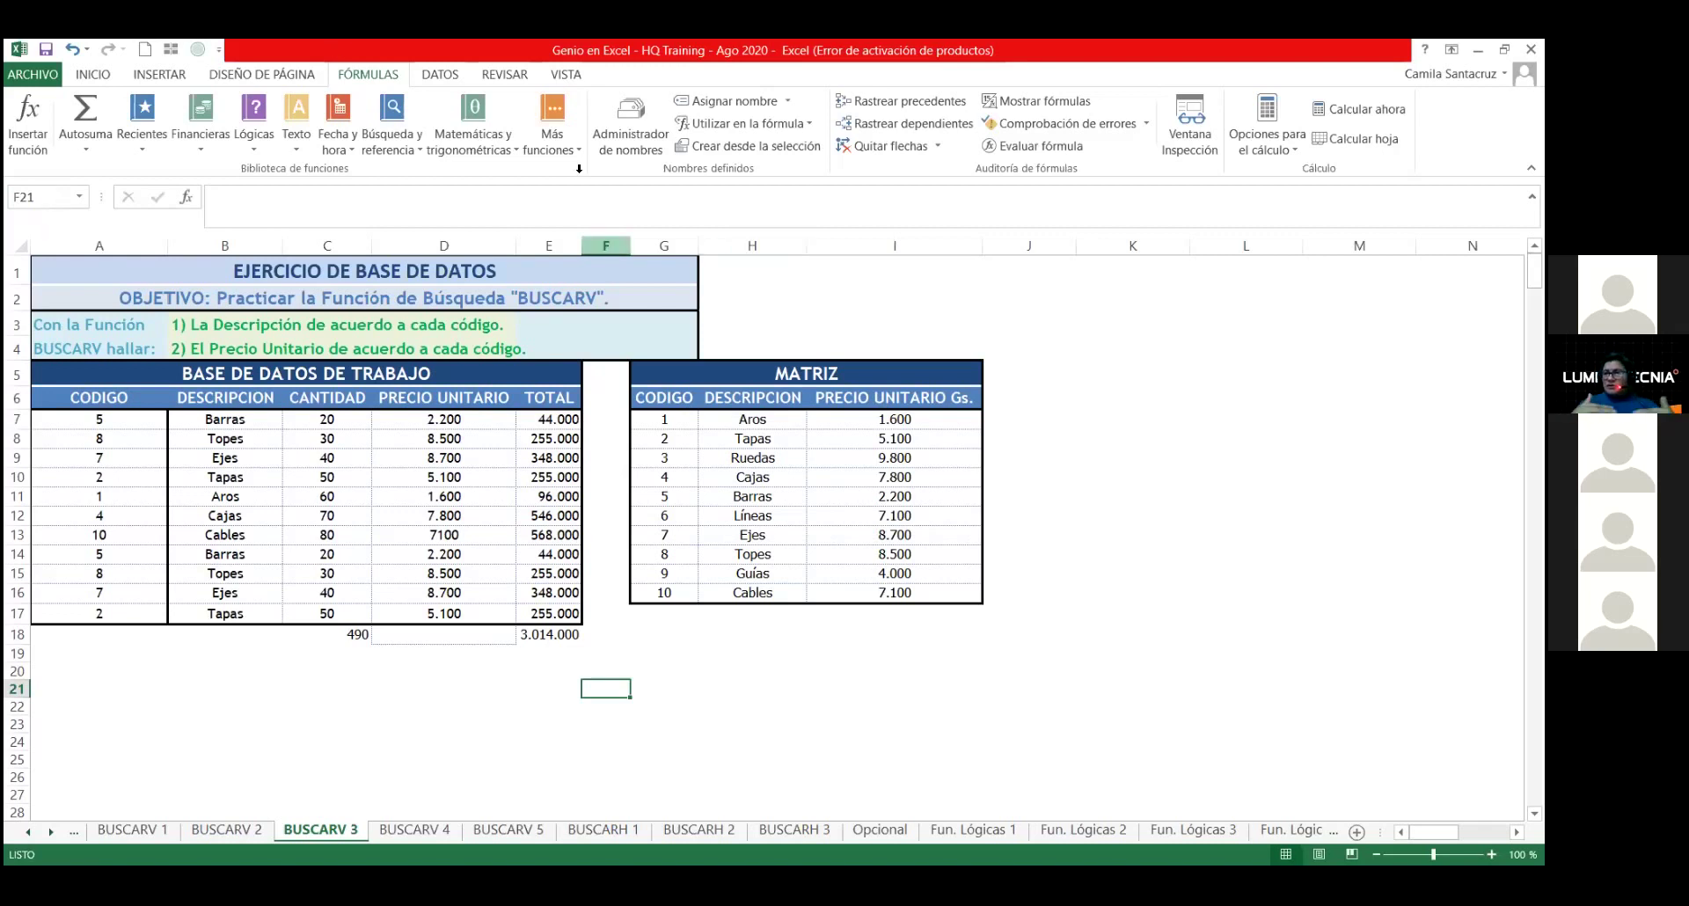
click(752, 246)
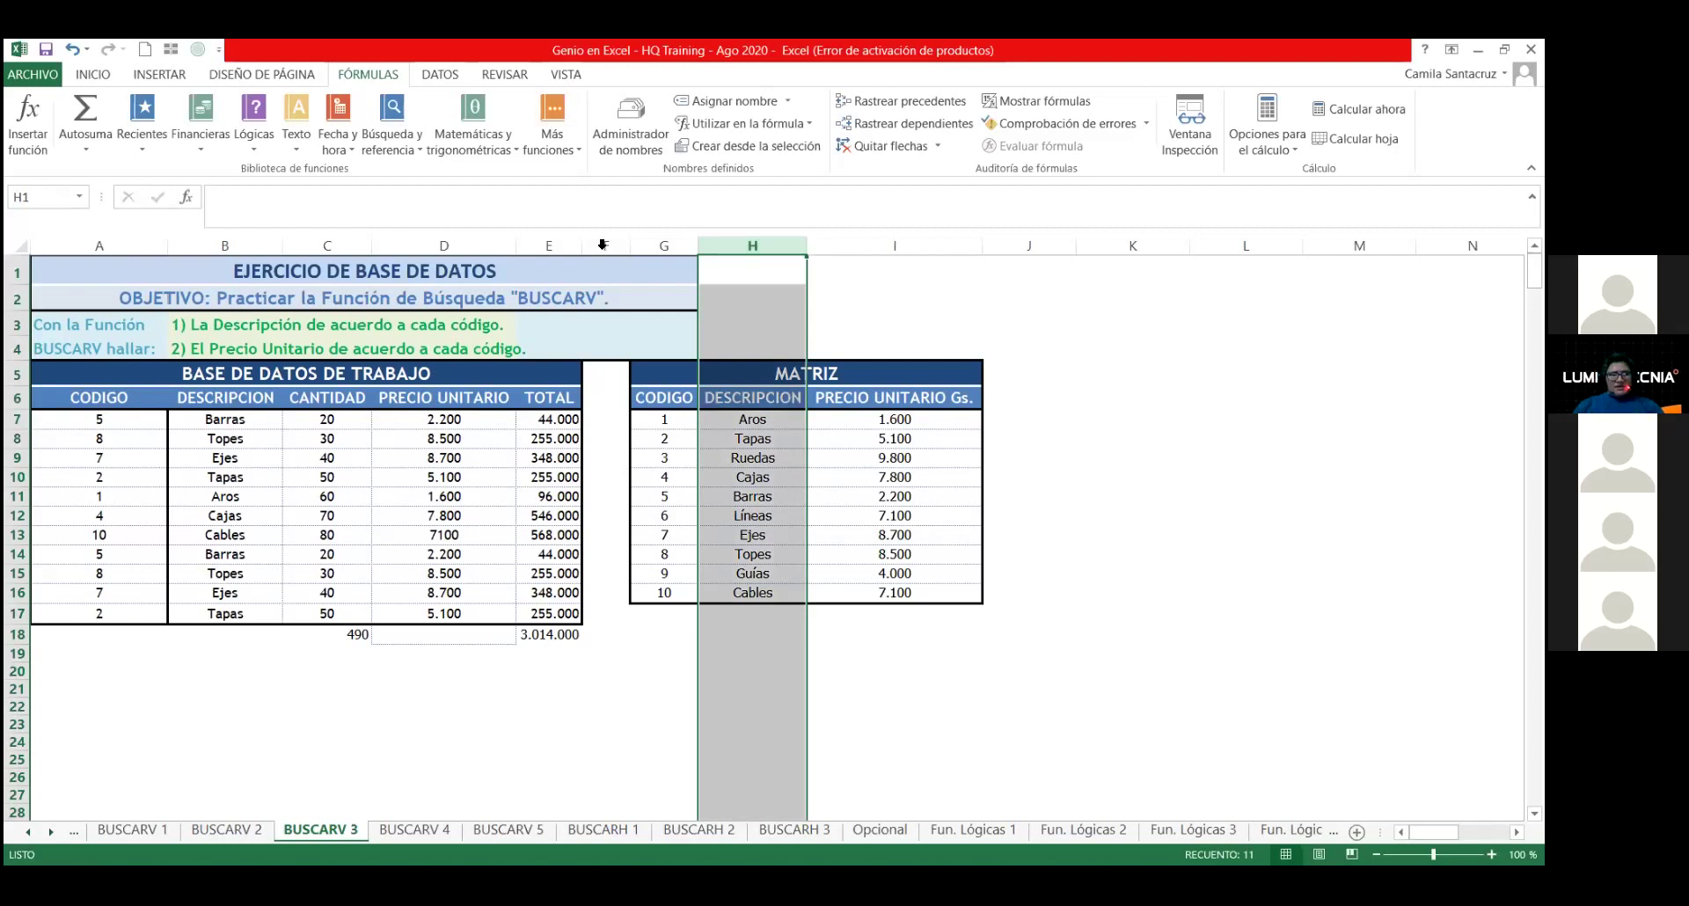
Step: Select row 21 with 21:21, then select rows 21 through 25 via the Name Box
click(753, 270)
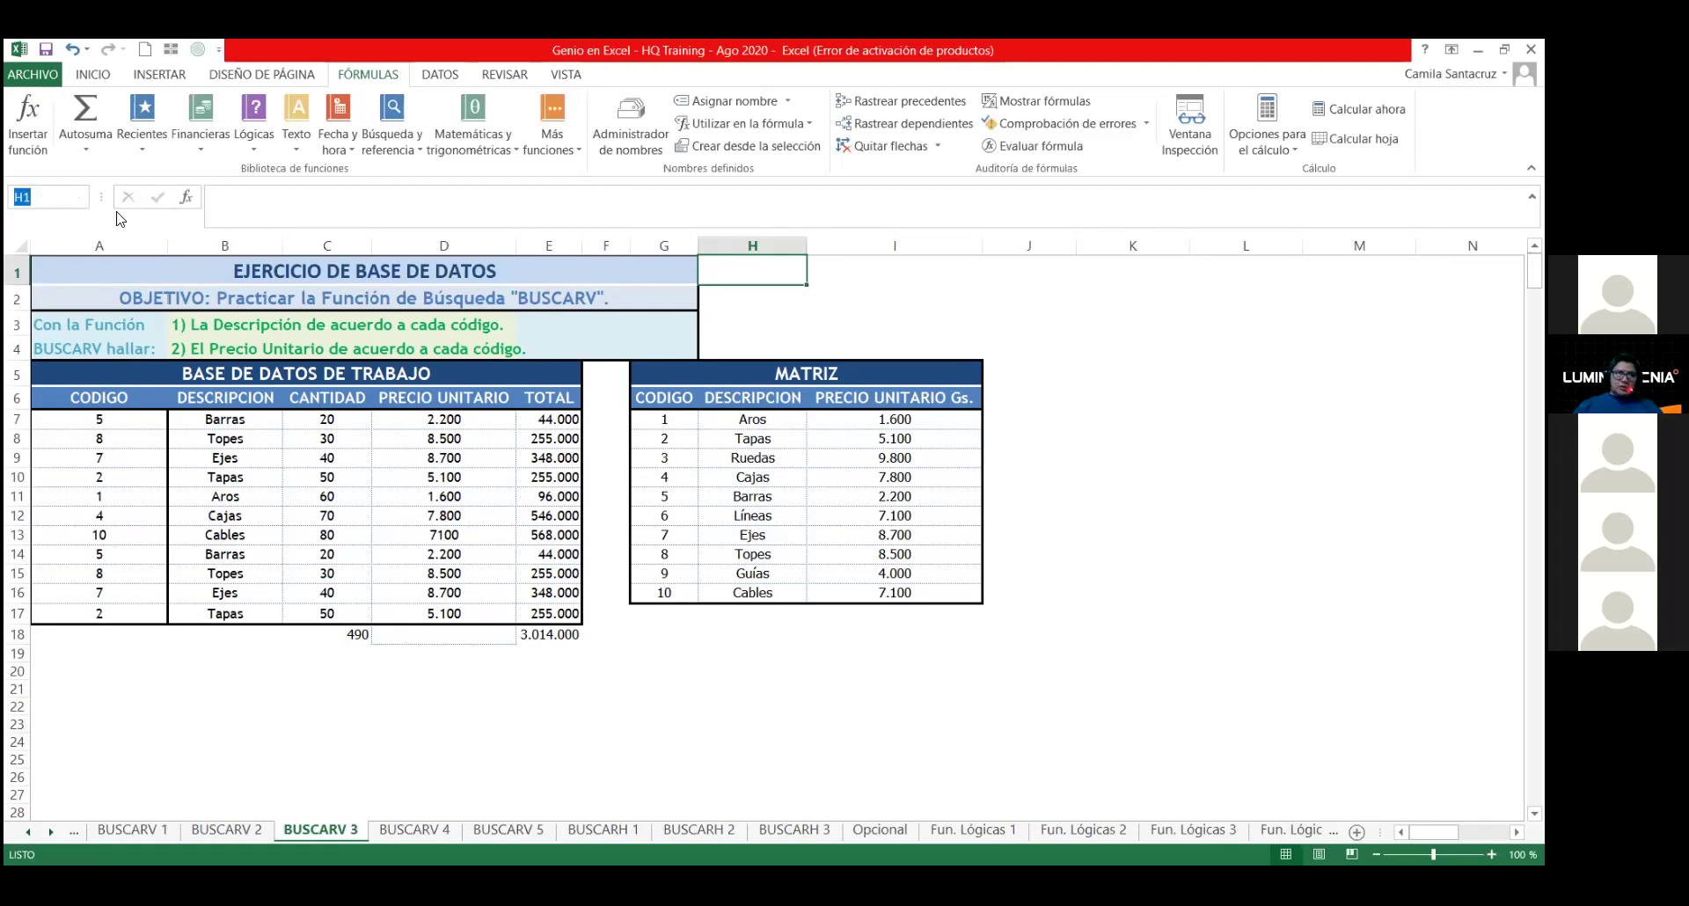
text(21:)
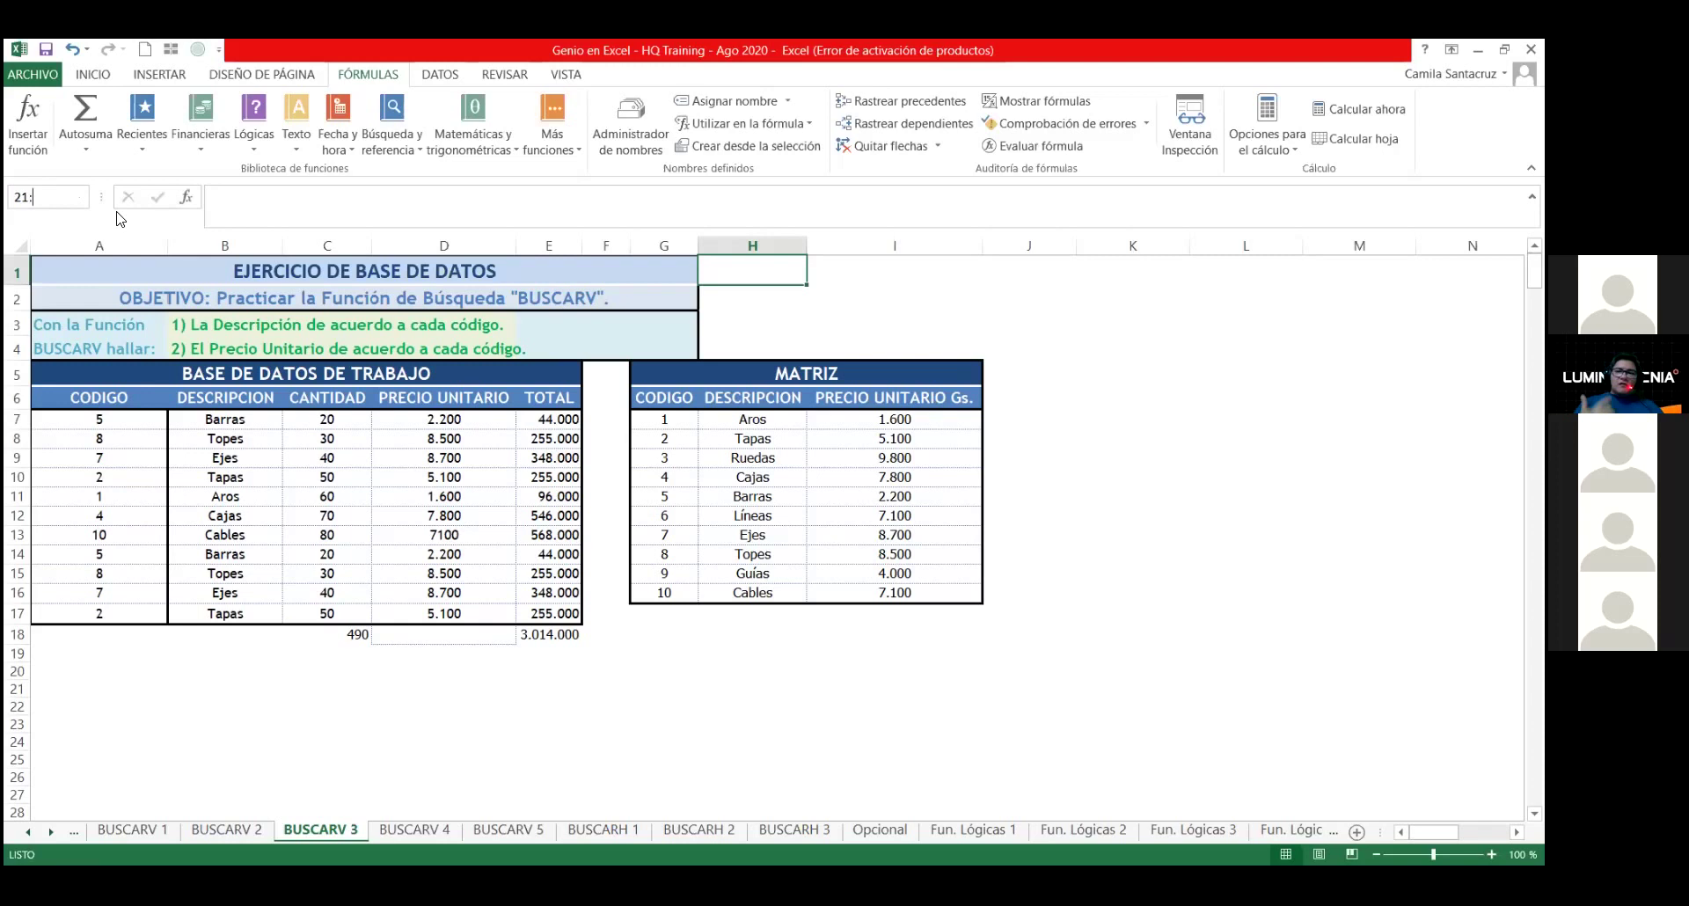
text(21)
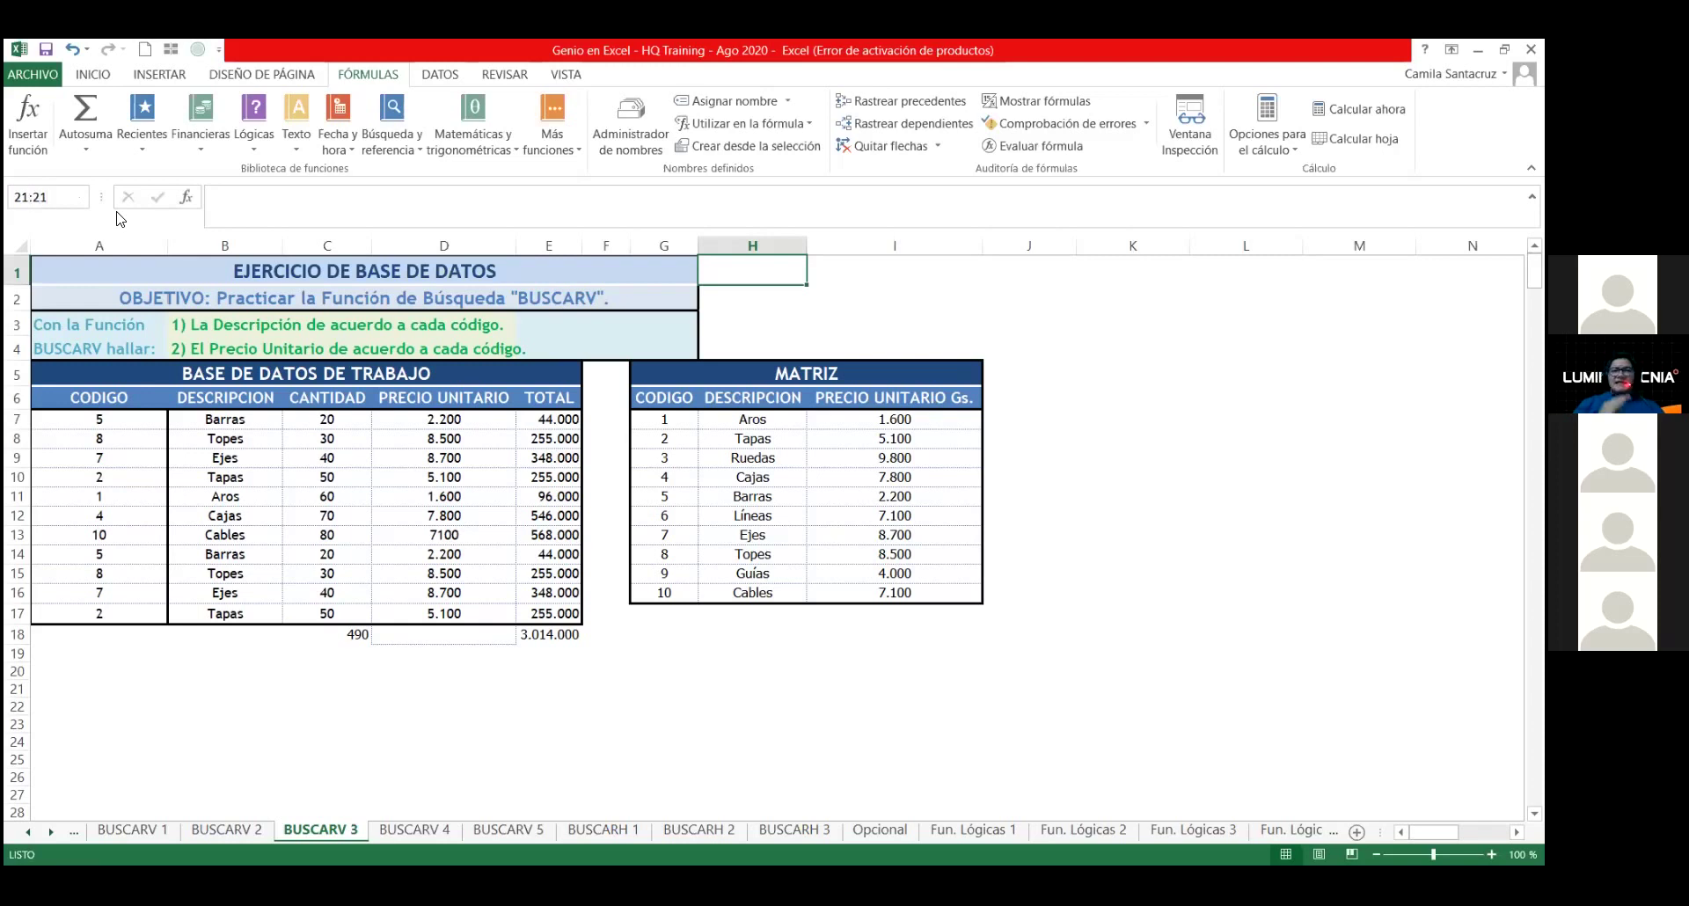
key(Return)
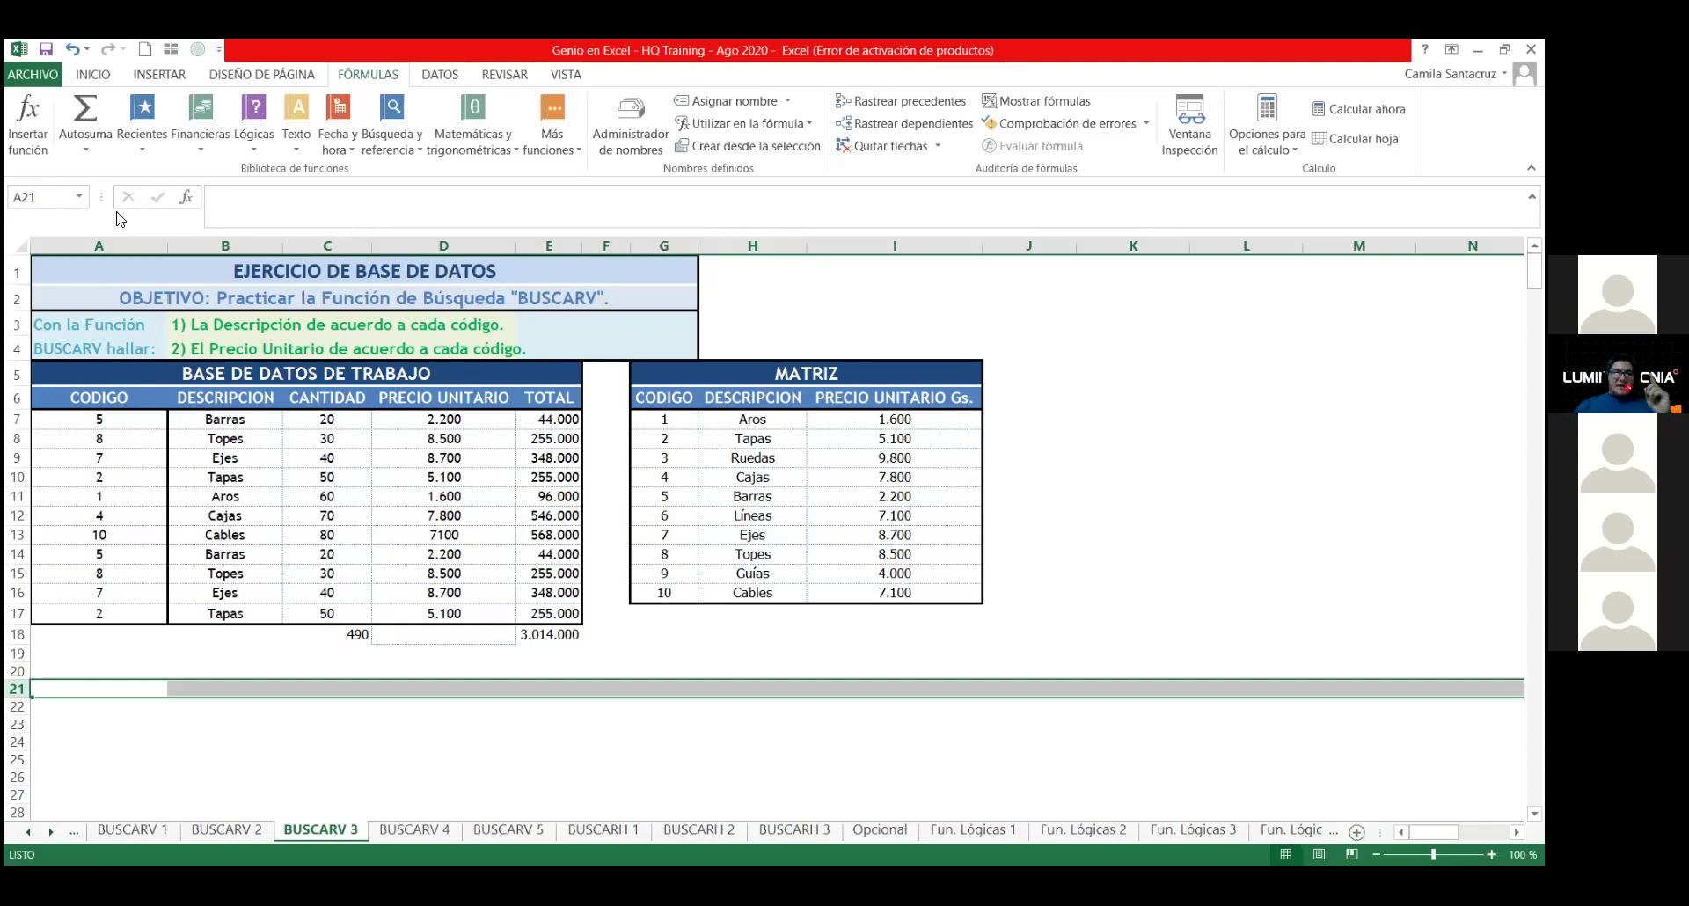
click(46, 197)
text(21)
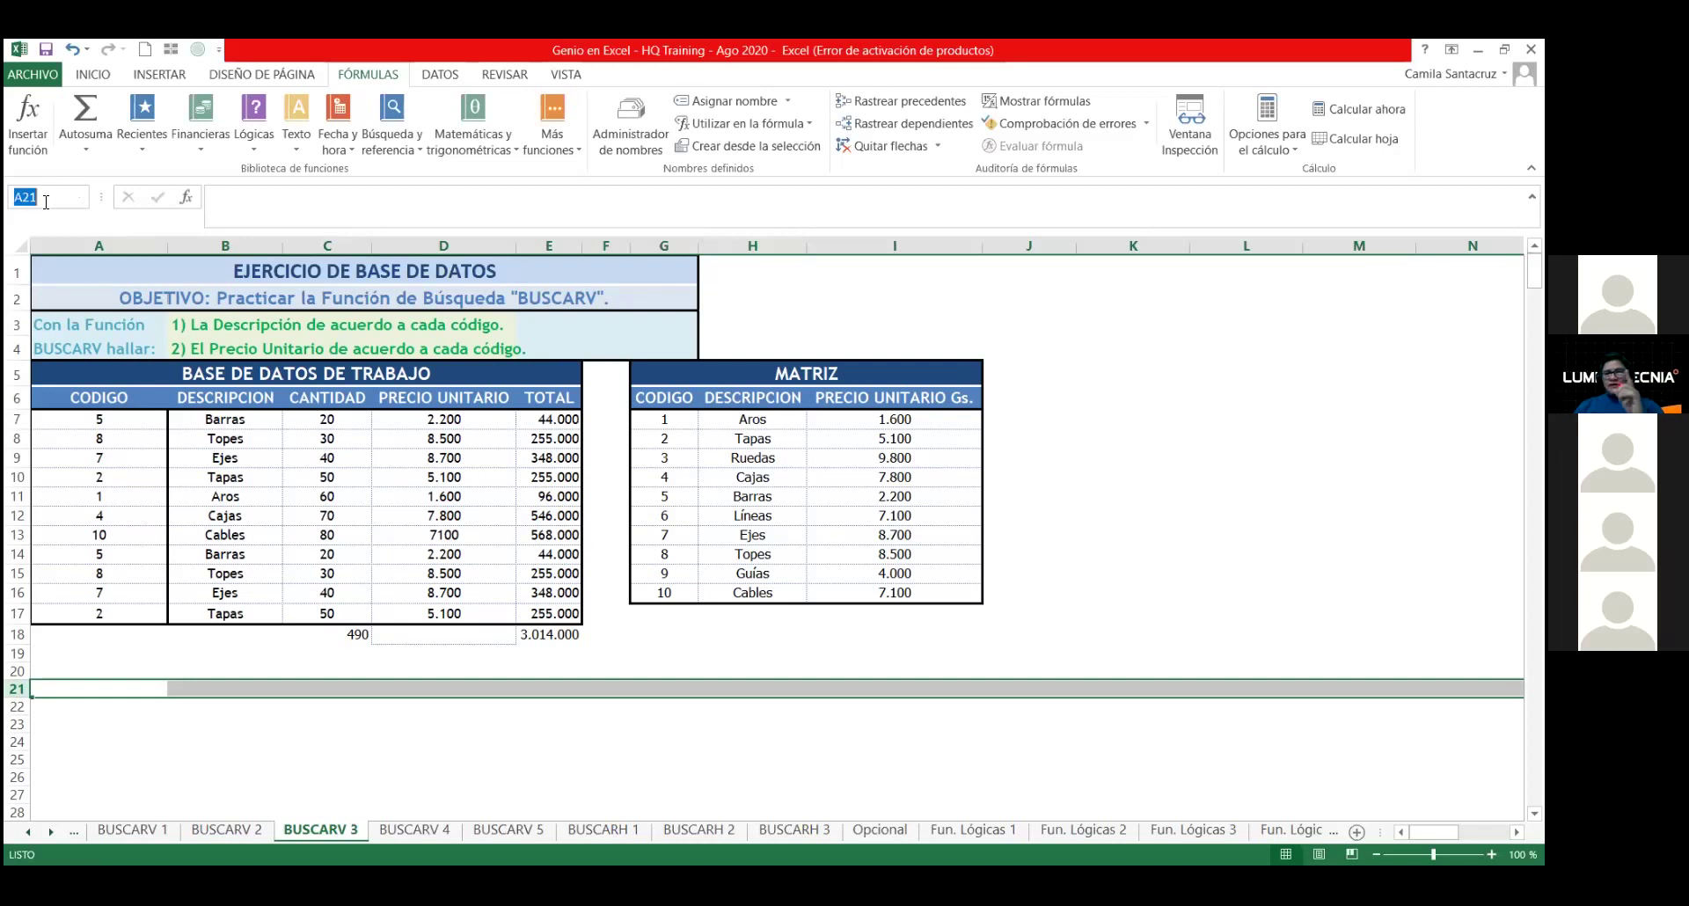
text(25)
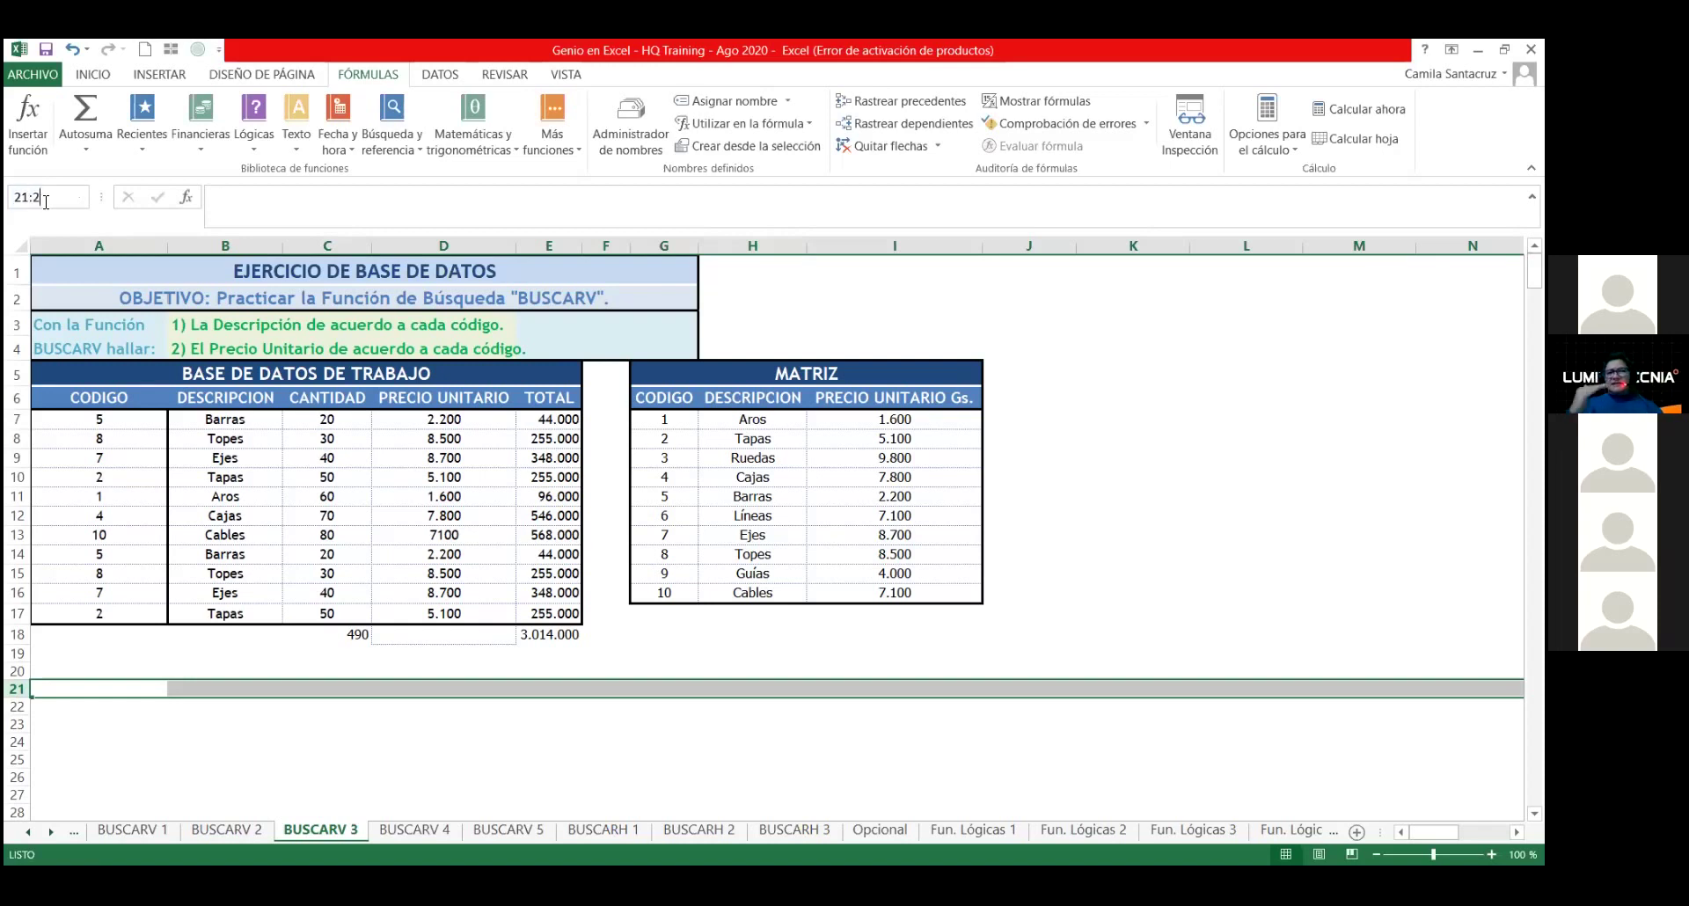
key(Return)
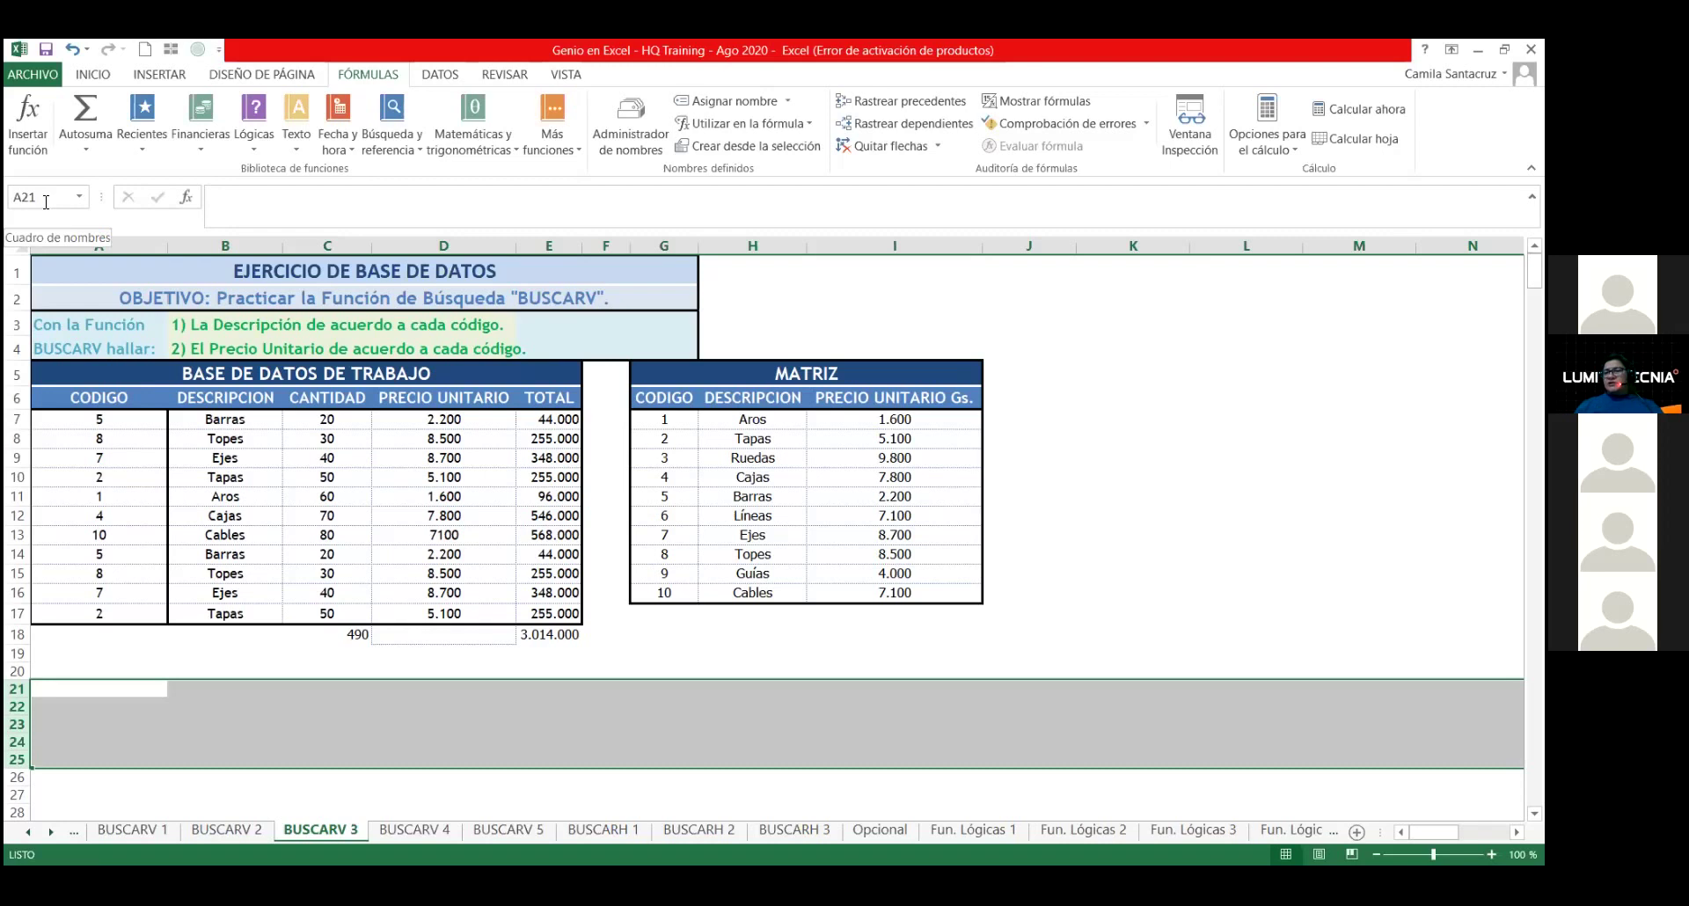
Step: Select column K, then columns J:N, using the Name Box
click(46, 197)
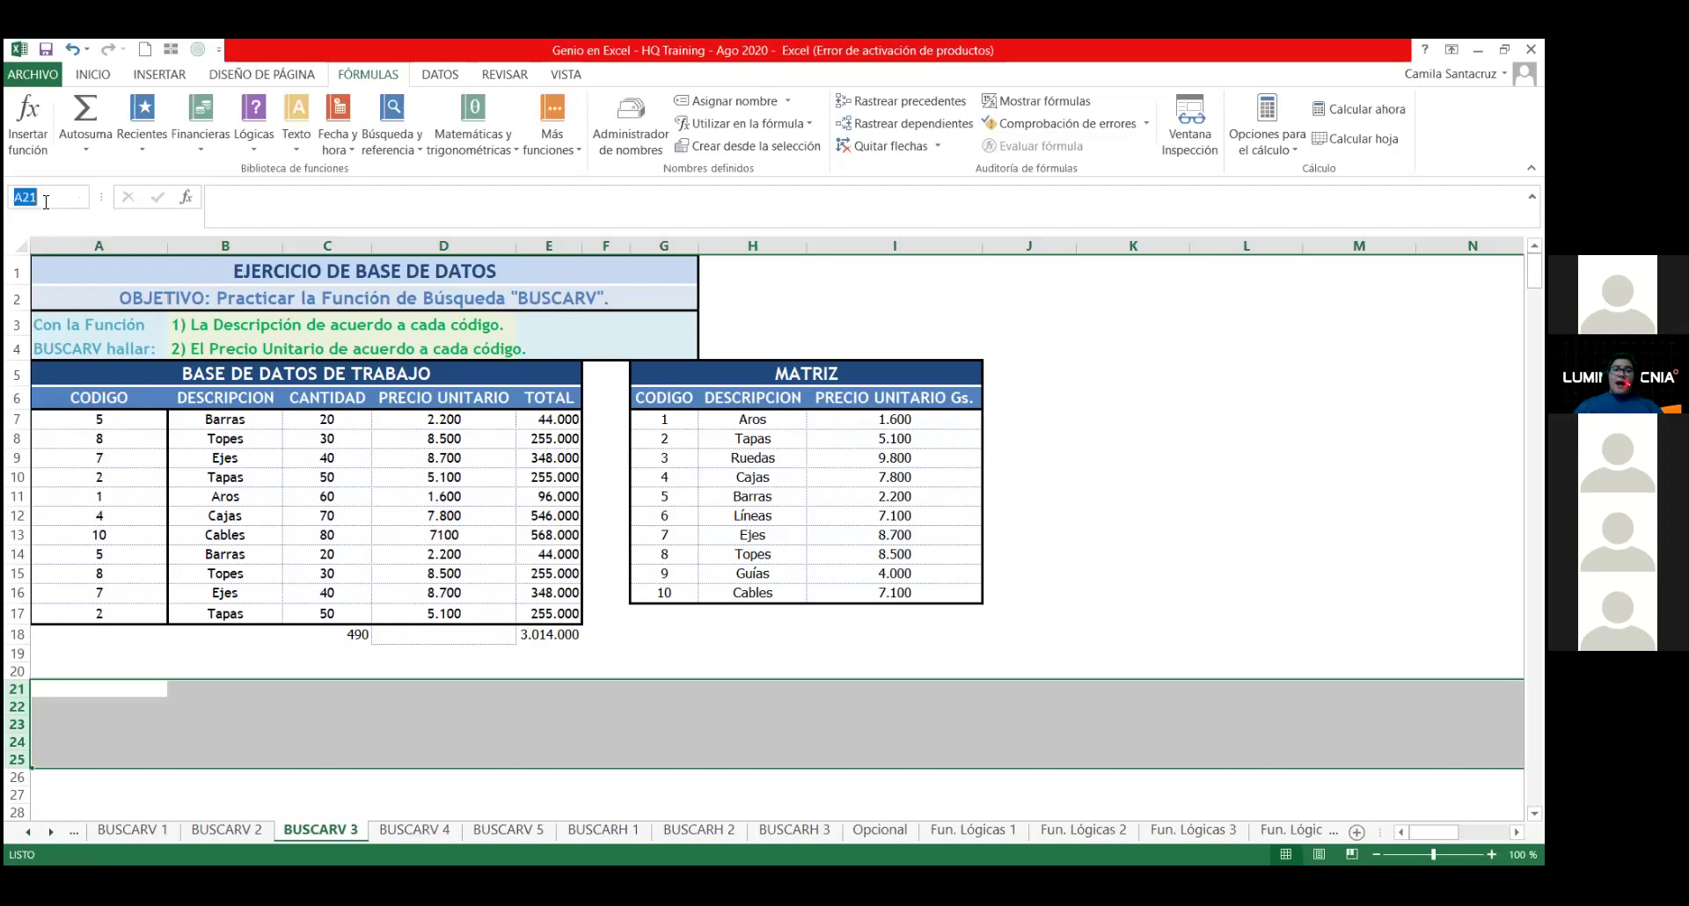
key(BackSpace)
text(K)
text(K)
key(Return)
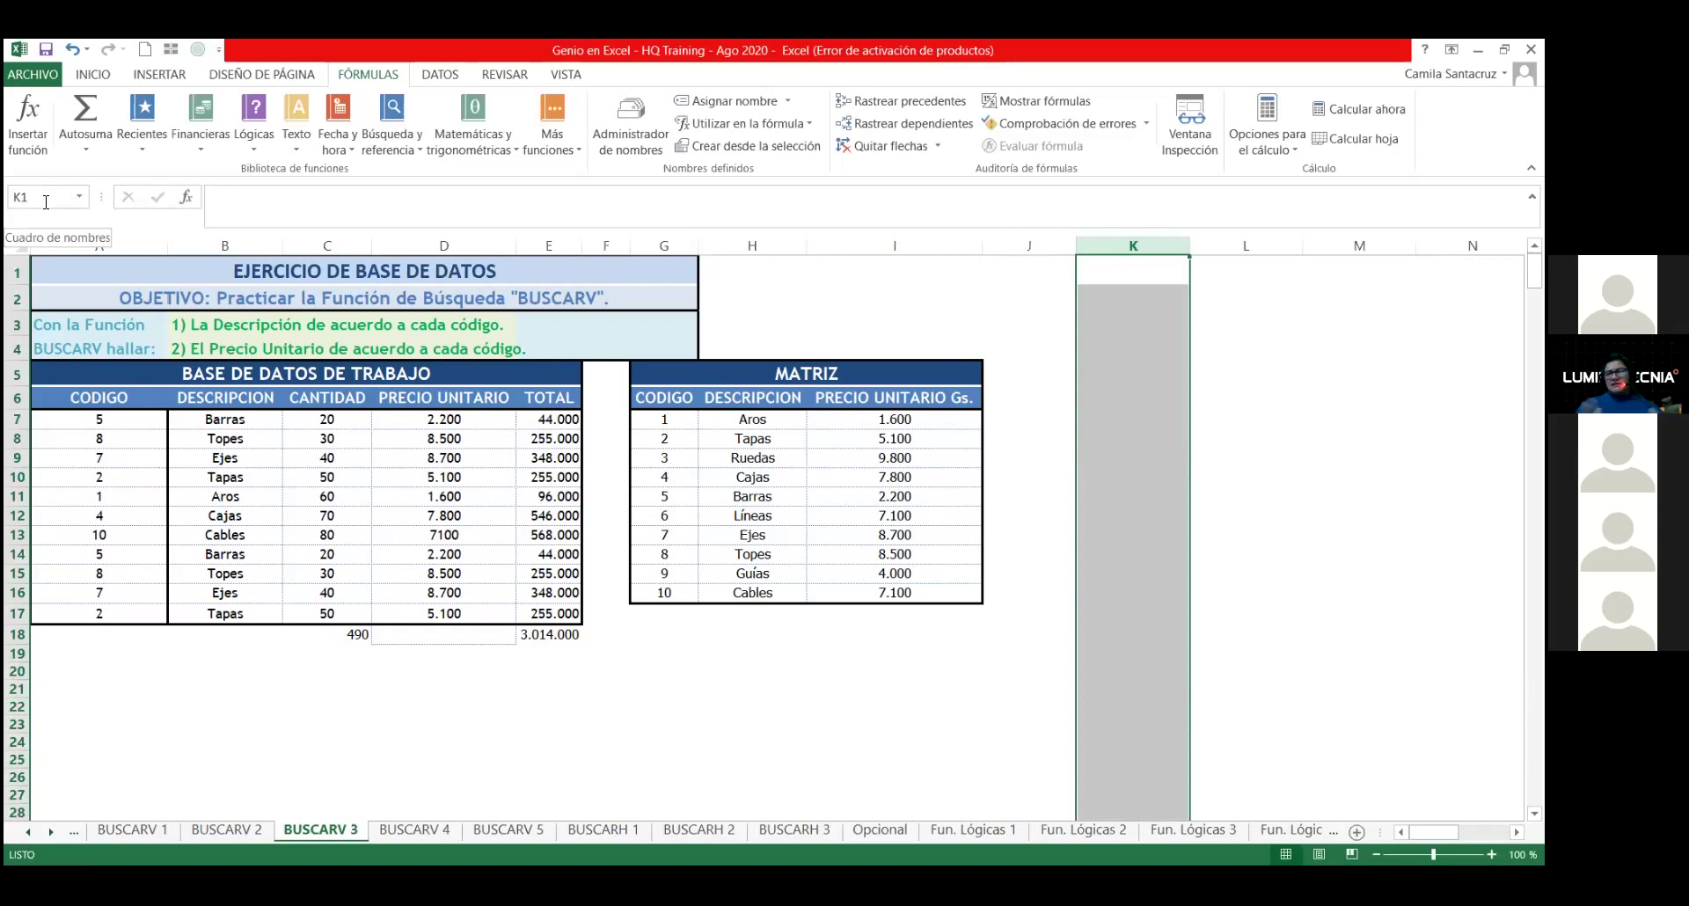
click(46, 202)
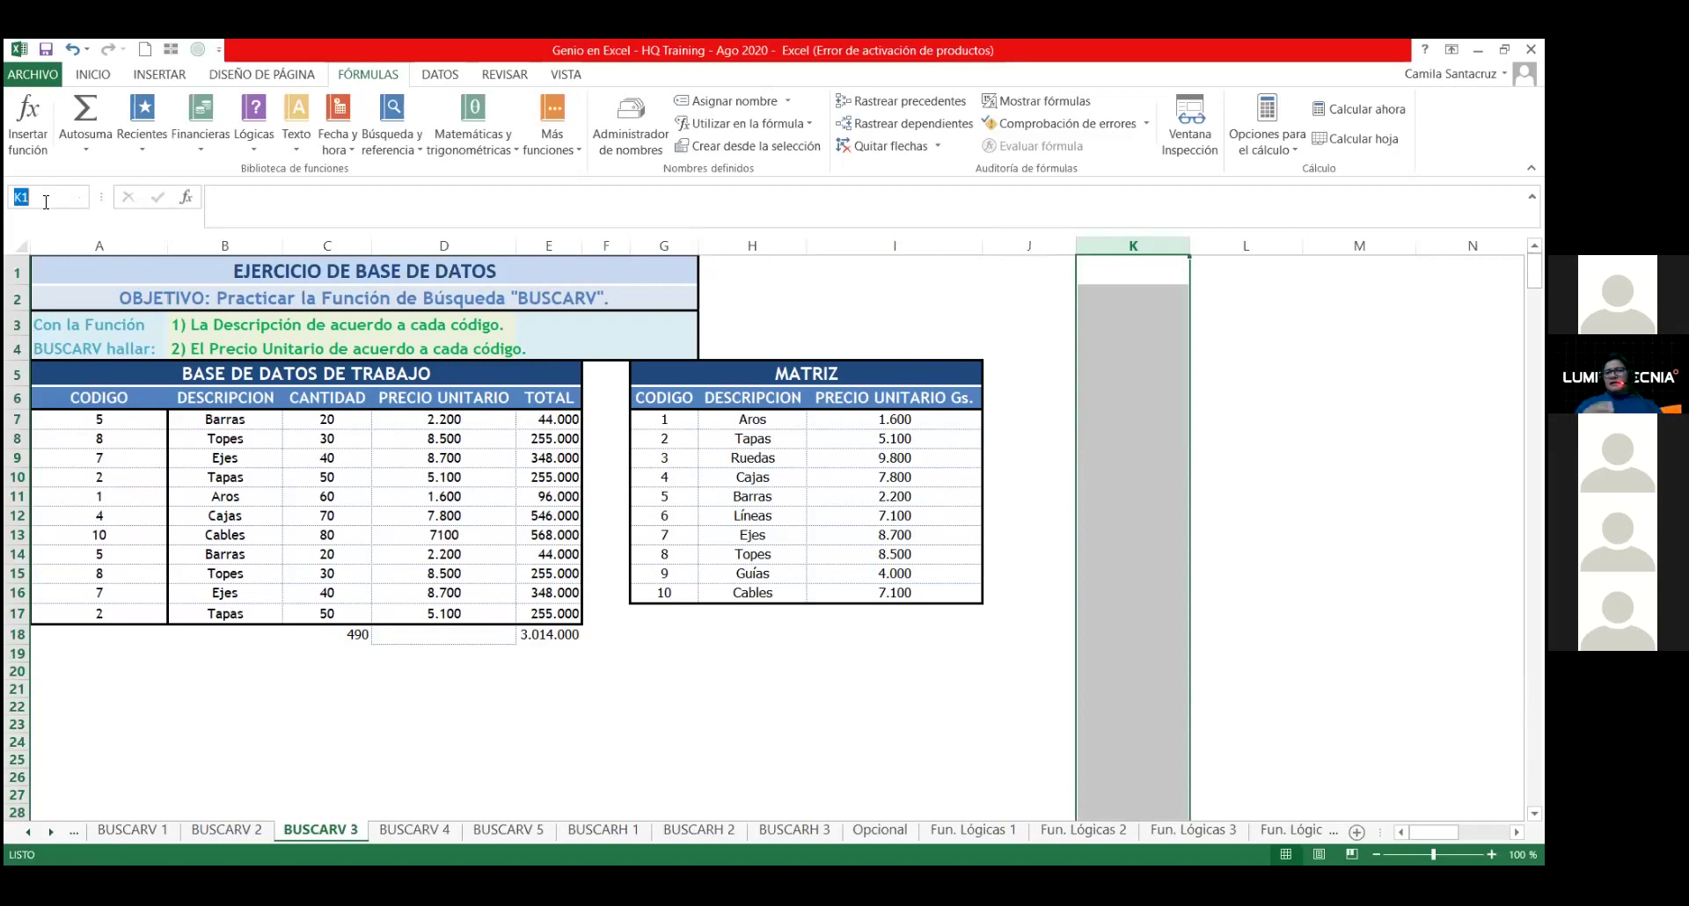
text(J:)
text(N)
key(Return)
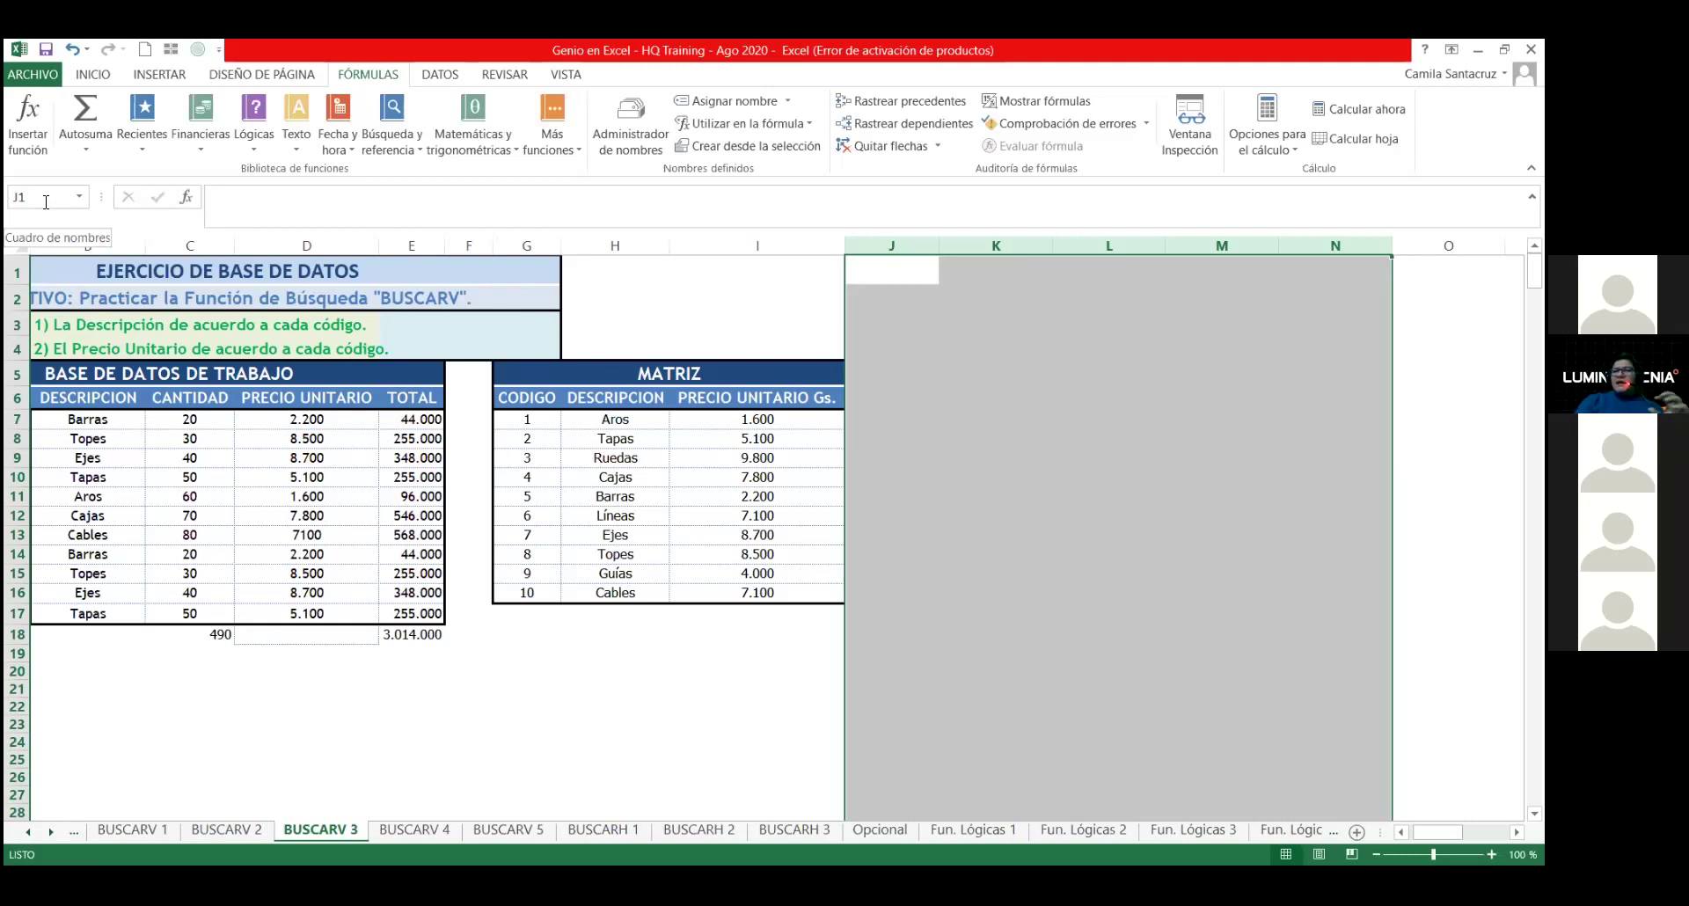
Step: Move through the MATRIZ table, from its title and last code up to code 1
key(Down)
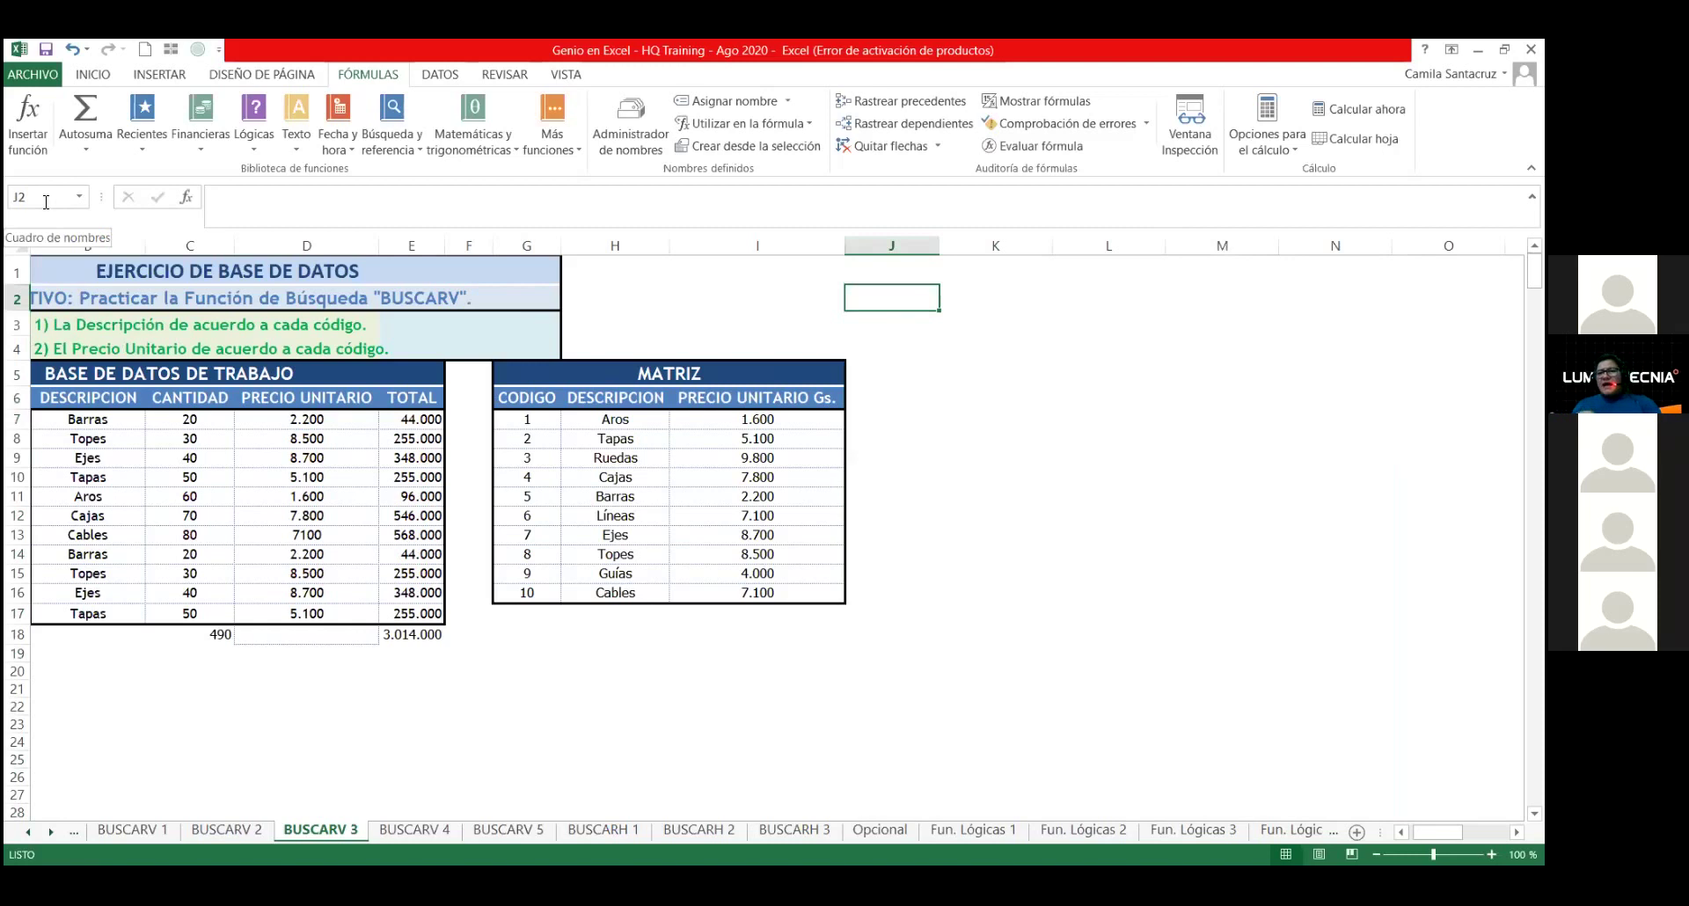
key(Down)
key(Down)
key(Down)
key(Left)
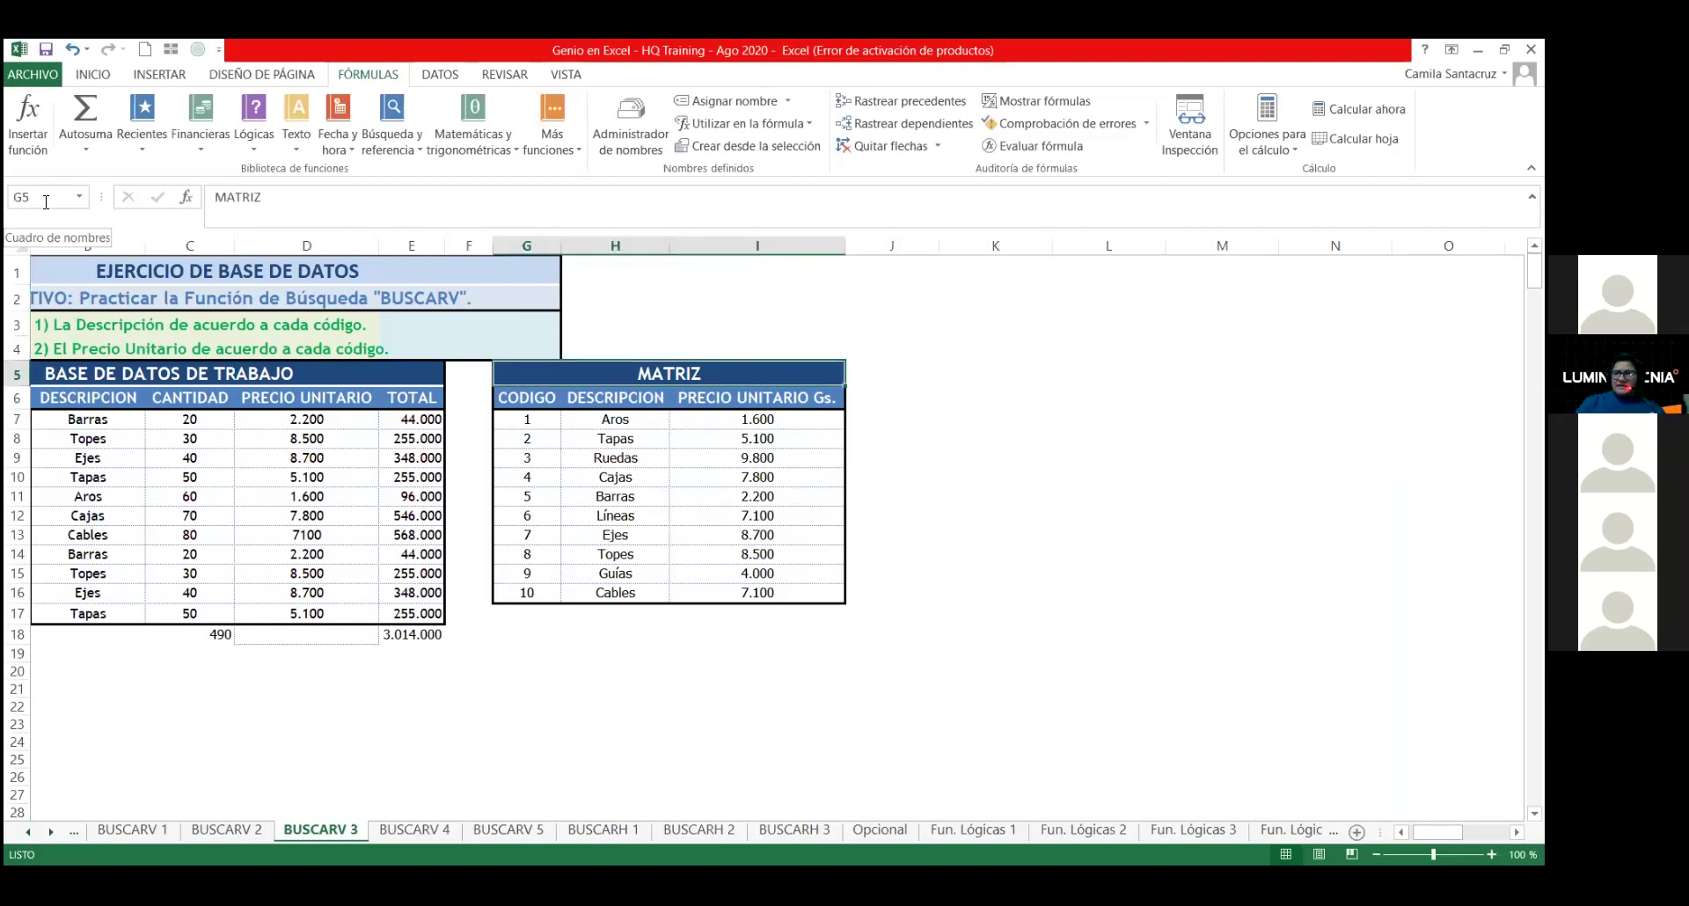
key(Down)
key(Down)
key(Down)
key(Down)
key(Down)
key(Down)
key(Down)
key(Down)
key(Down)
key(Down)
key(Down)
key(Left)
key(Left)
key(Left)
key(Left)
key(Left)
key(Left)
key(Left)
key(Left)
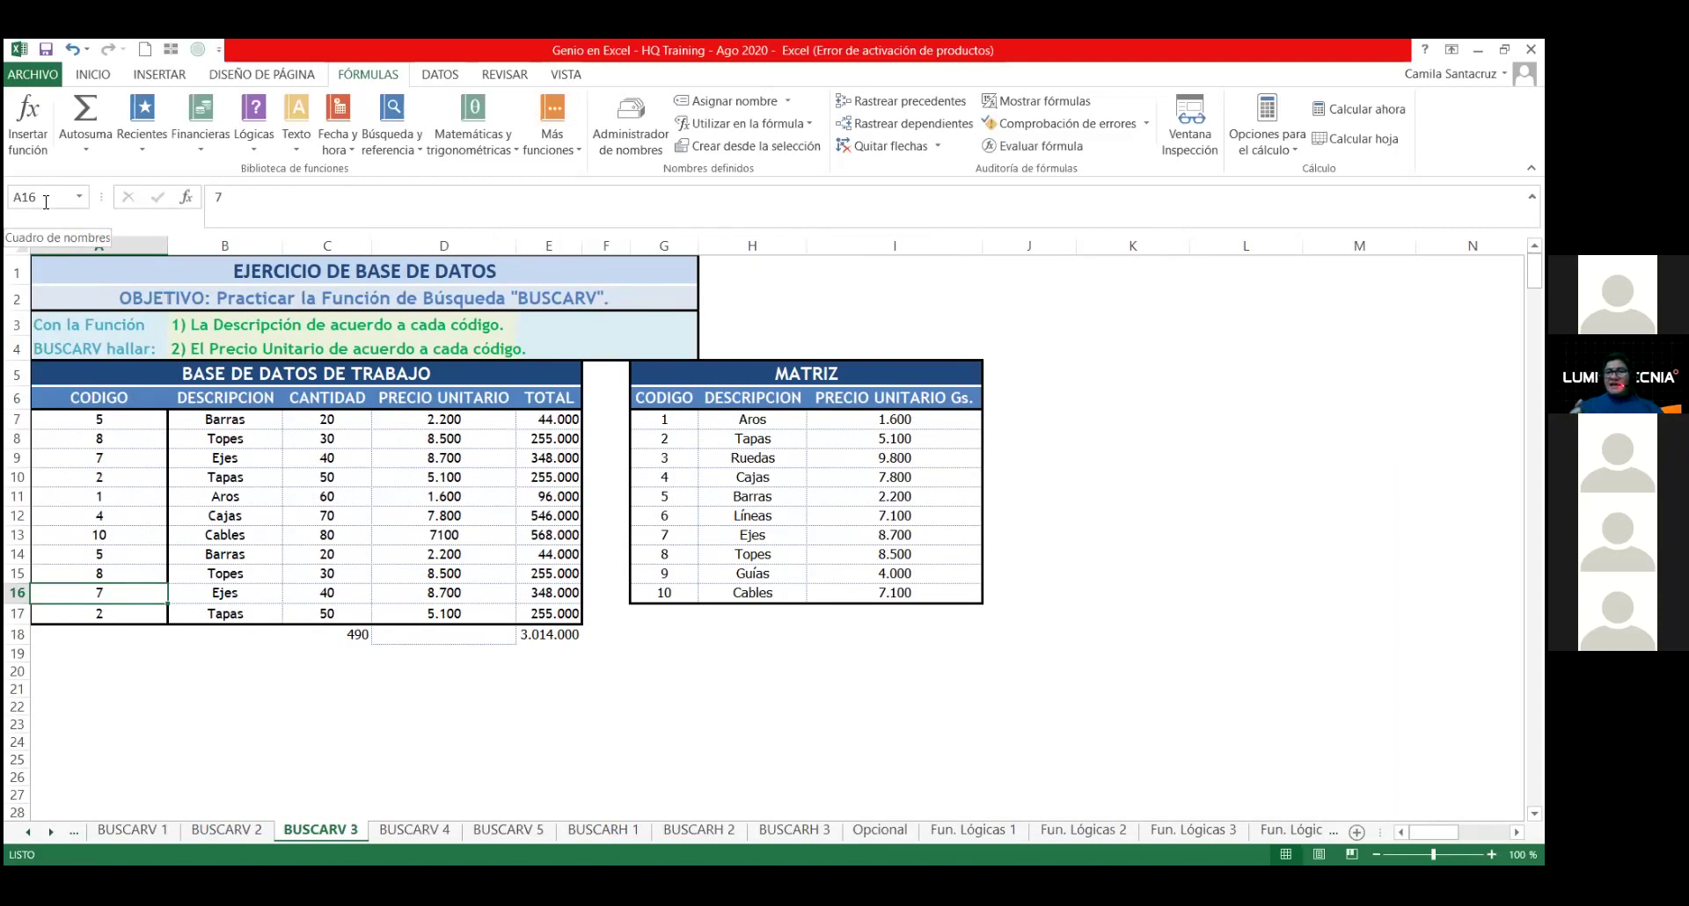
key(Right)
key(Right)
key(Right)
key(Right)
key(Right)
key(Right)
key(Up)
key(Up)
key(Up)
key(Left)
key(Left)
key(Up)
key(Up)
key(Up)
key(Up)
key(Up)
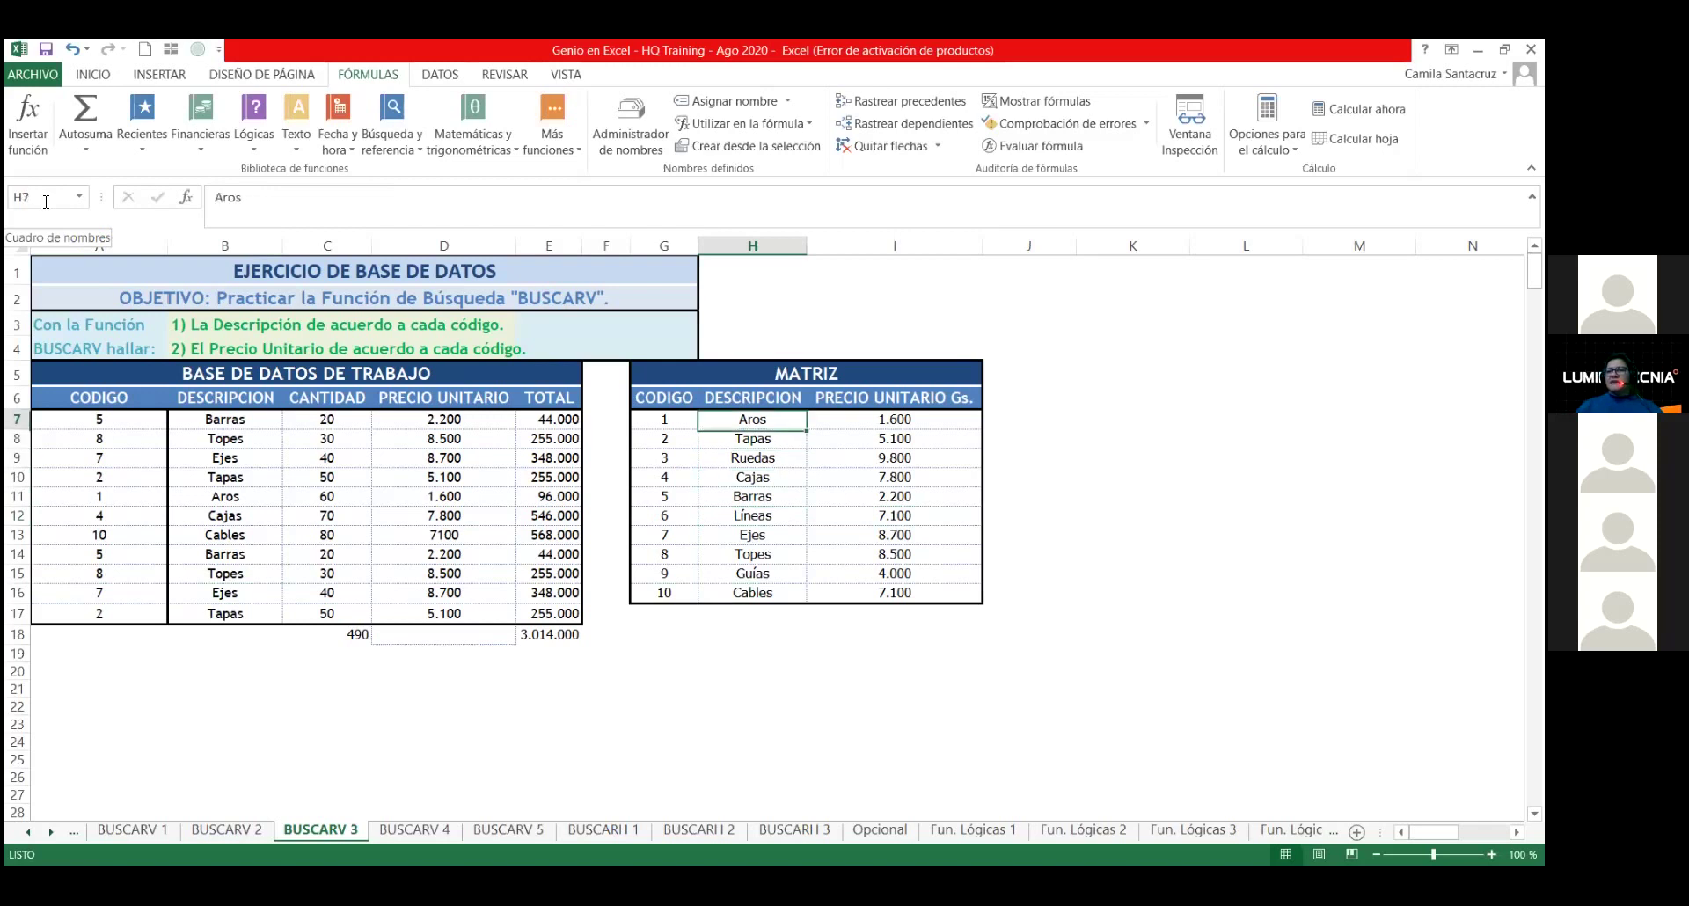
key(Left)
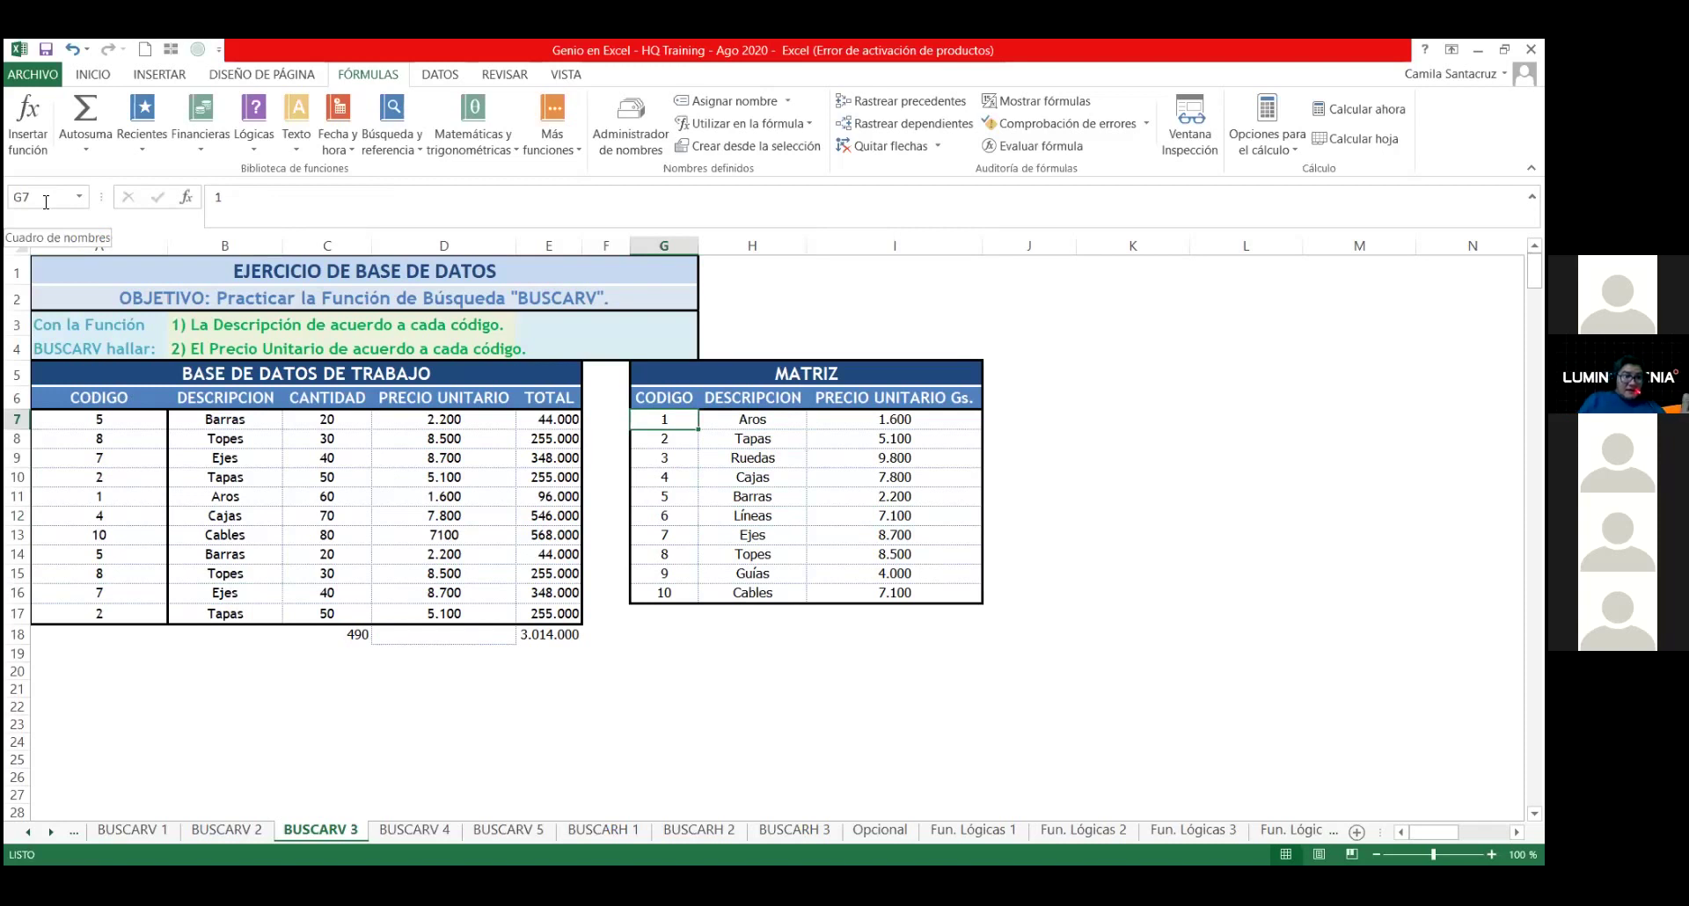
Step: Inspect B7's BUSCARV formula and select the DESCRIPCION cells B7:B17
key(Left)
key(Left)
key(Left)
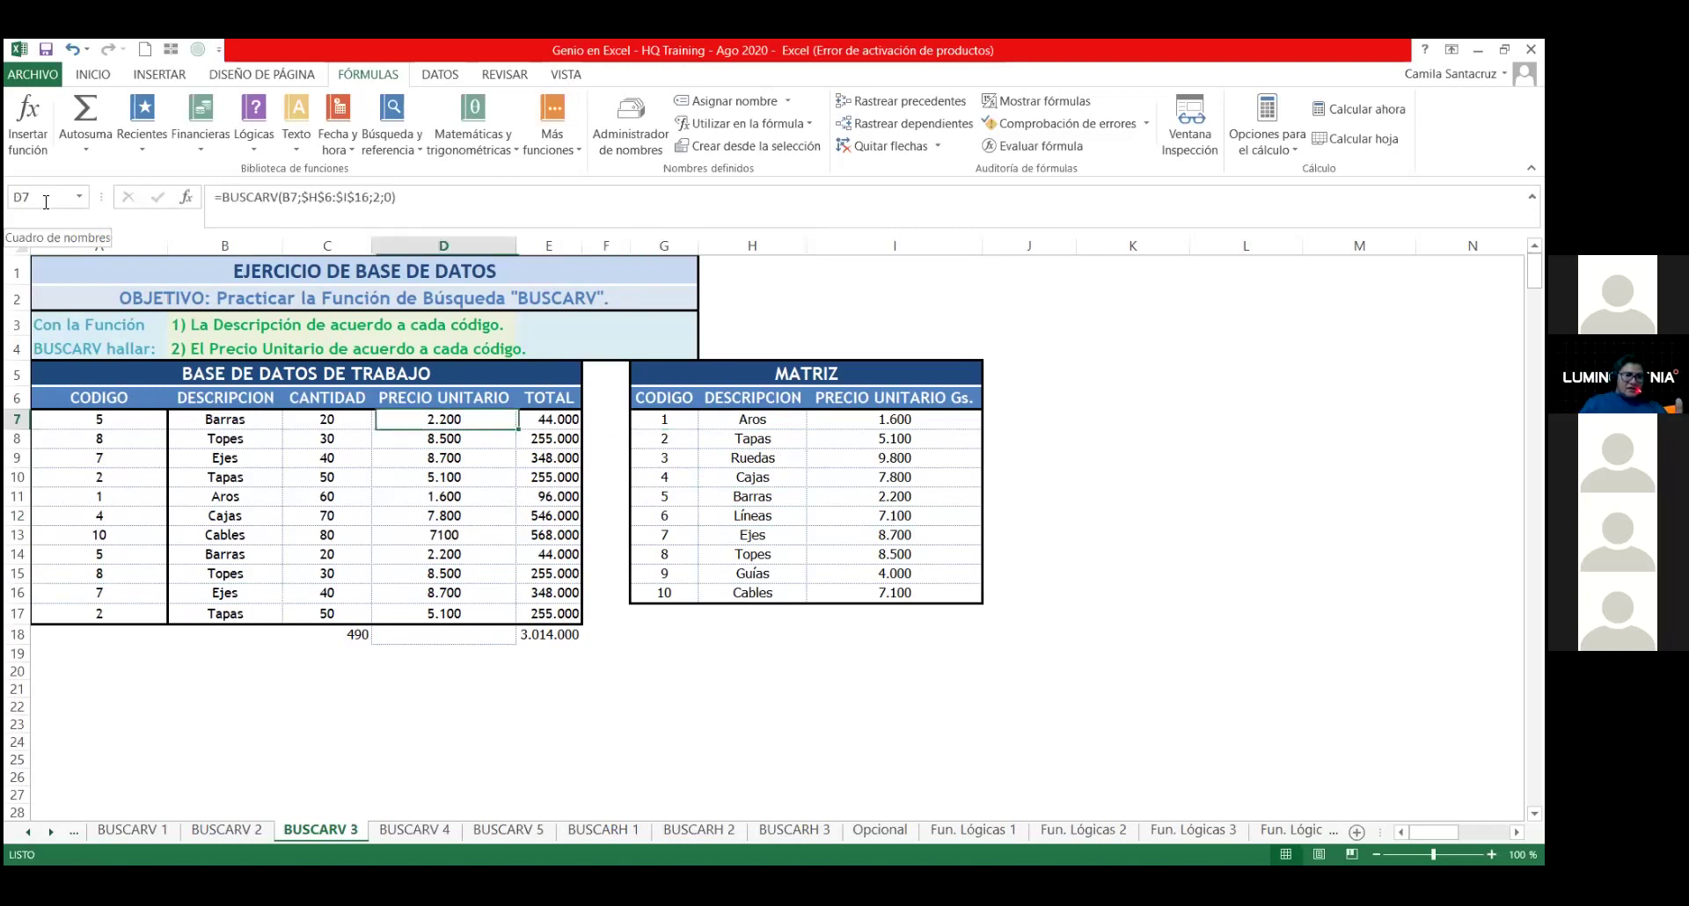
key(Left)
key(Left)
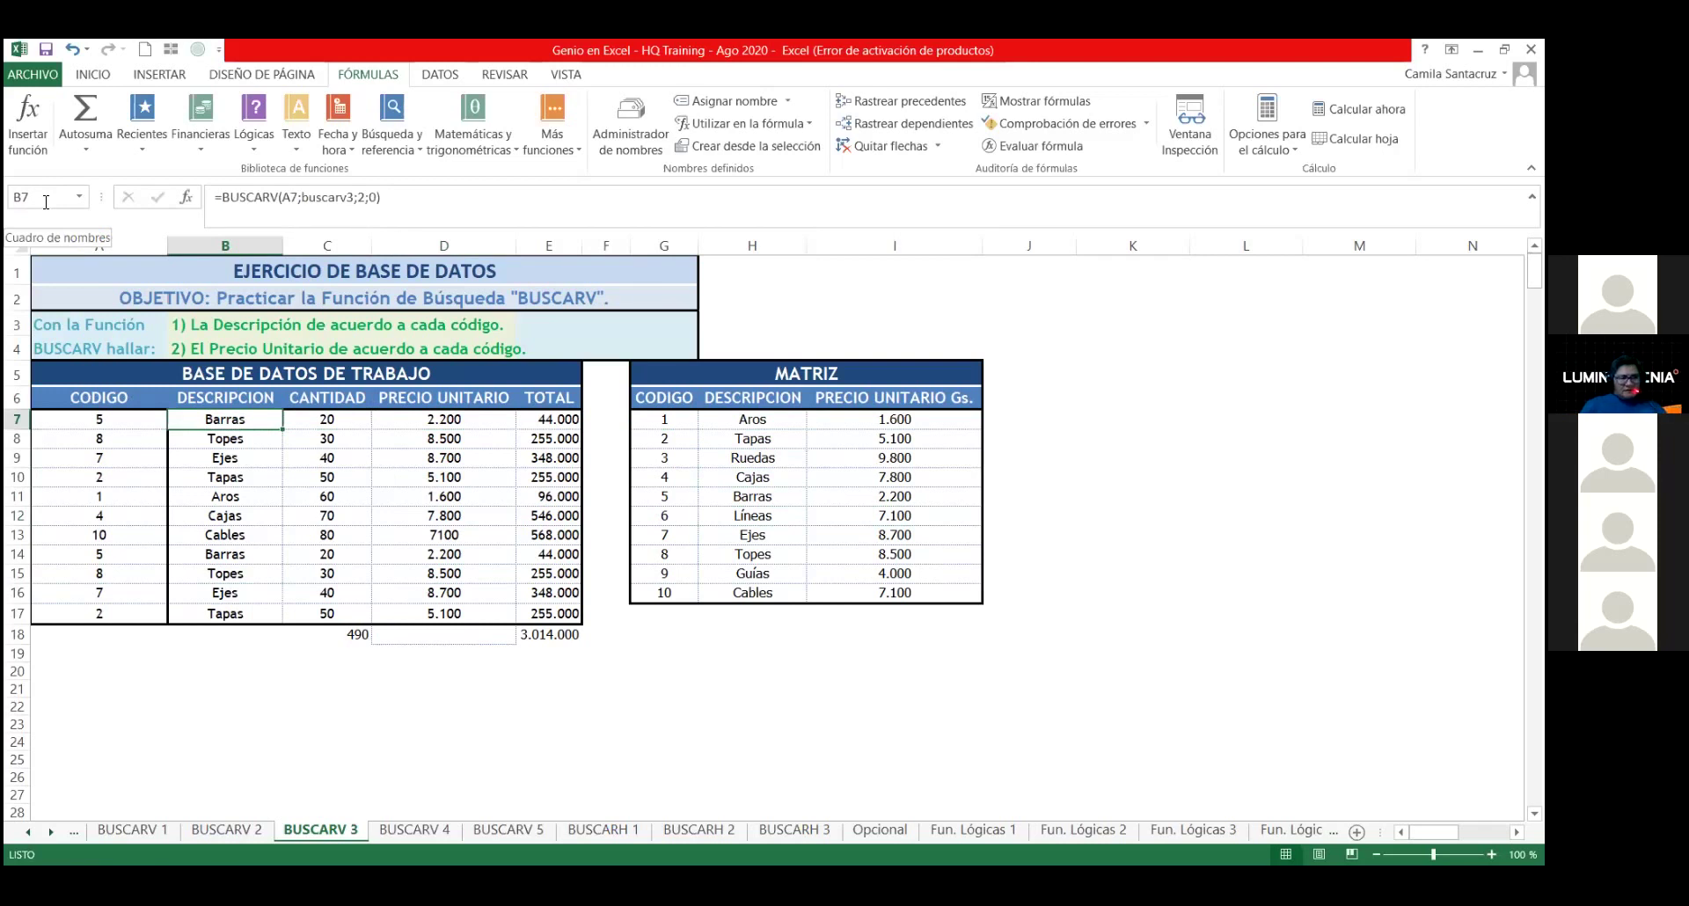
key(ctrl+shift+Down)
key(ctrl+v)
Step: Clear the DESCRIPCION formulas and the PRECIO UNITARIO and TOTAL cells D7:E17
key(Delete)
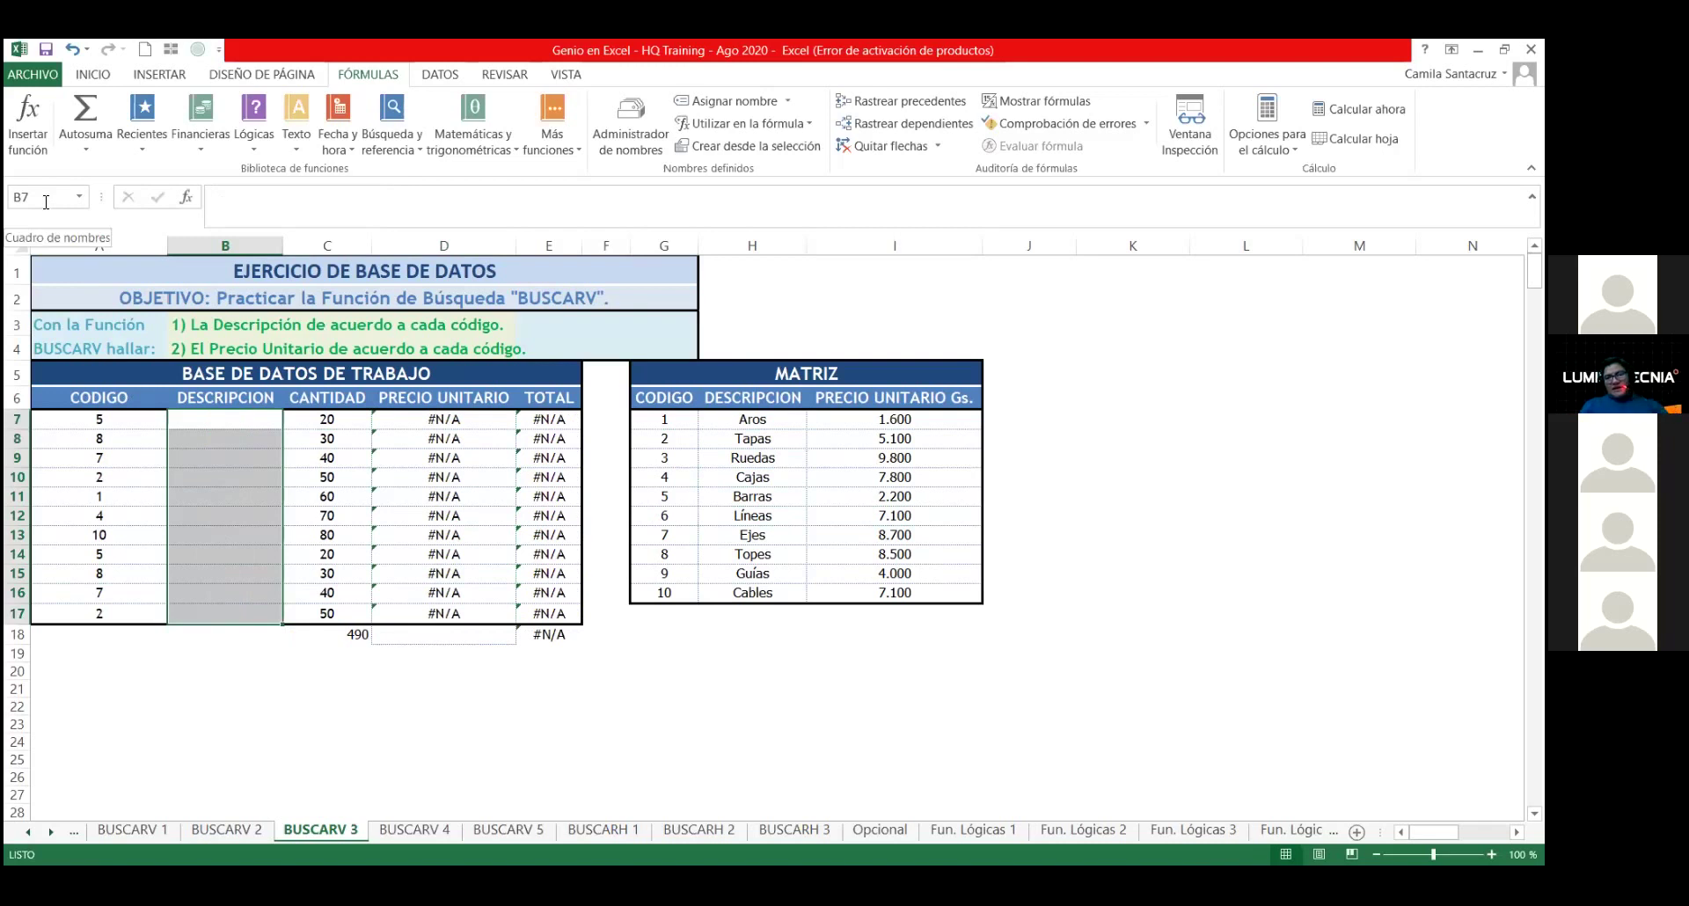
key(Right)
key(Right)
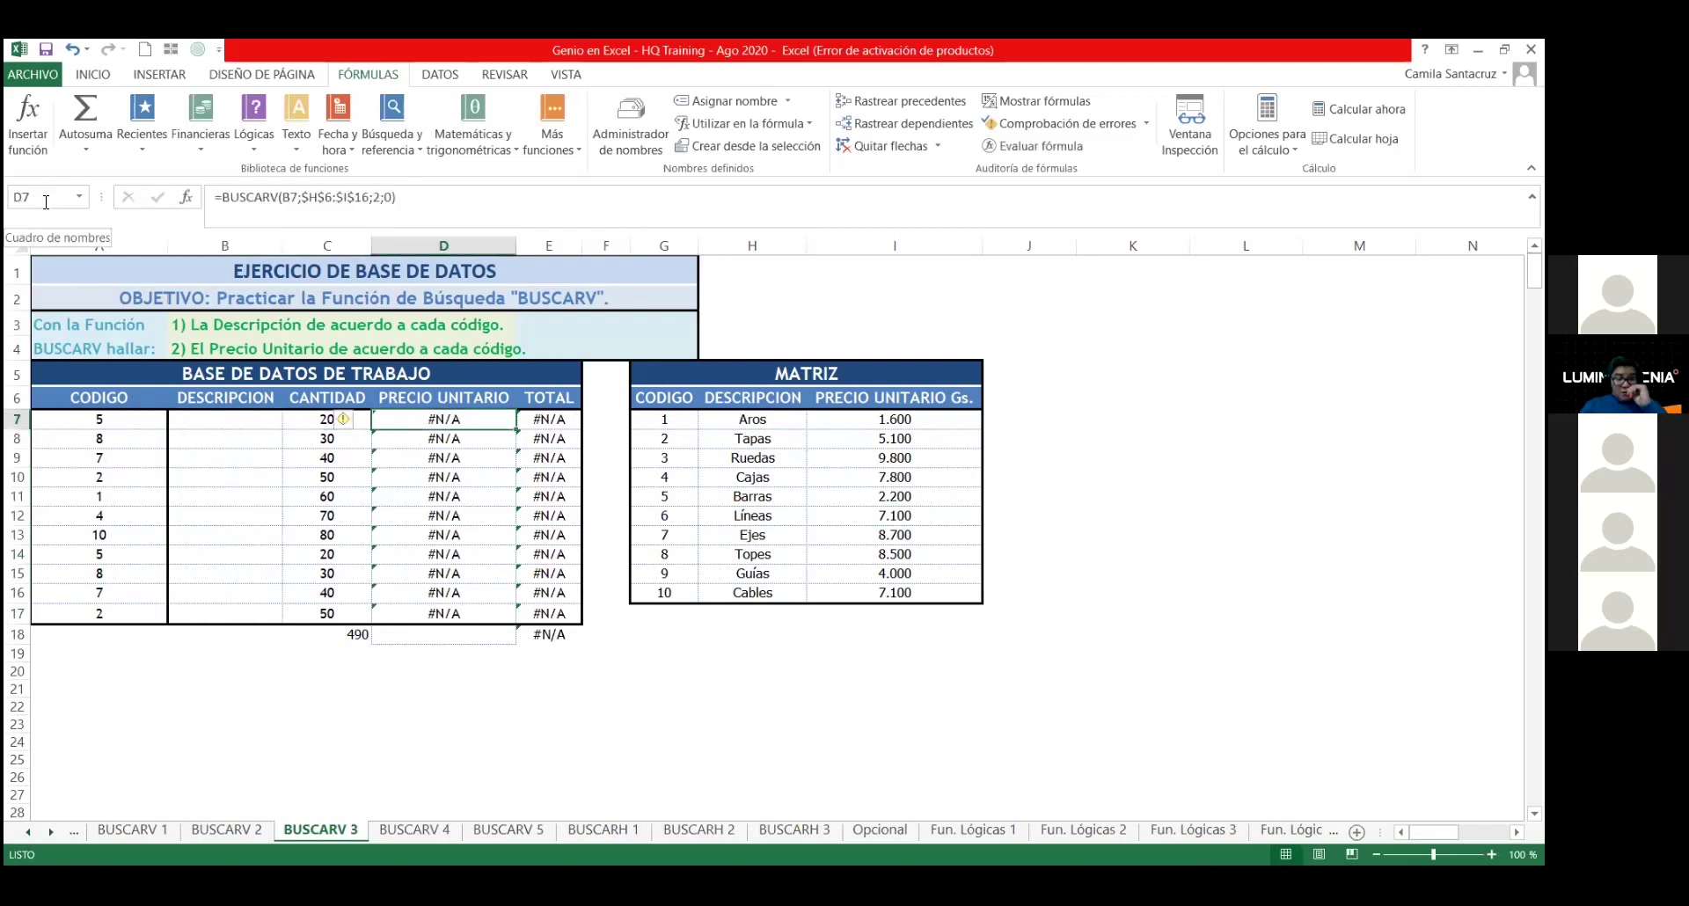
key(shift+Right)
key(ctrl+shift+Down)
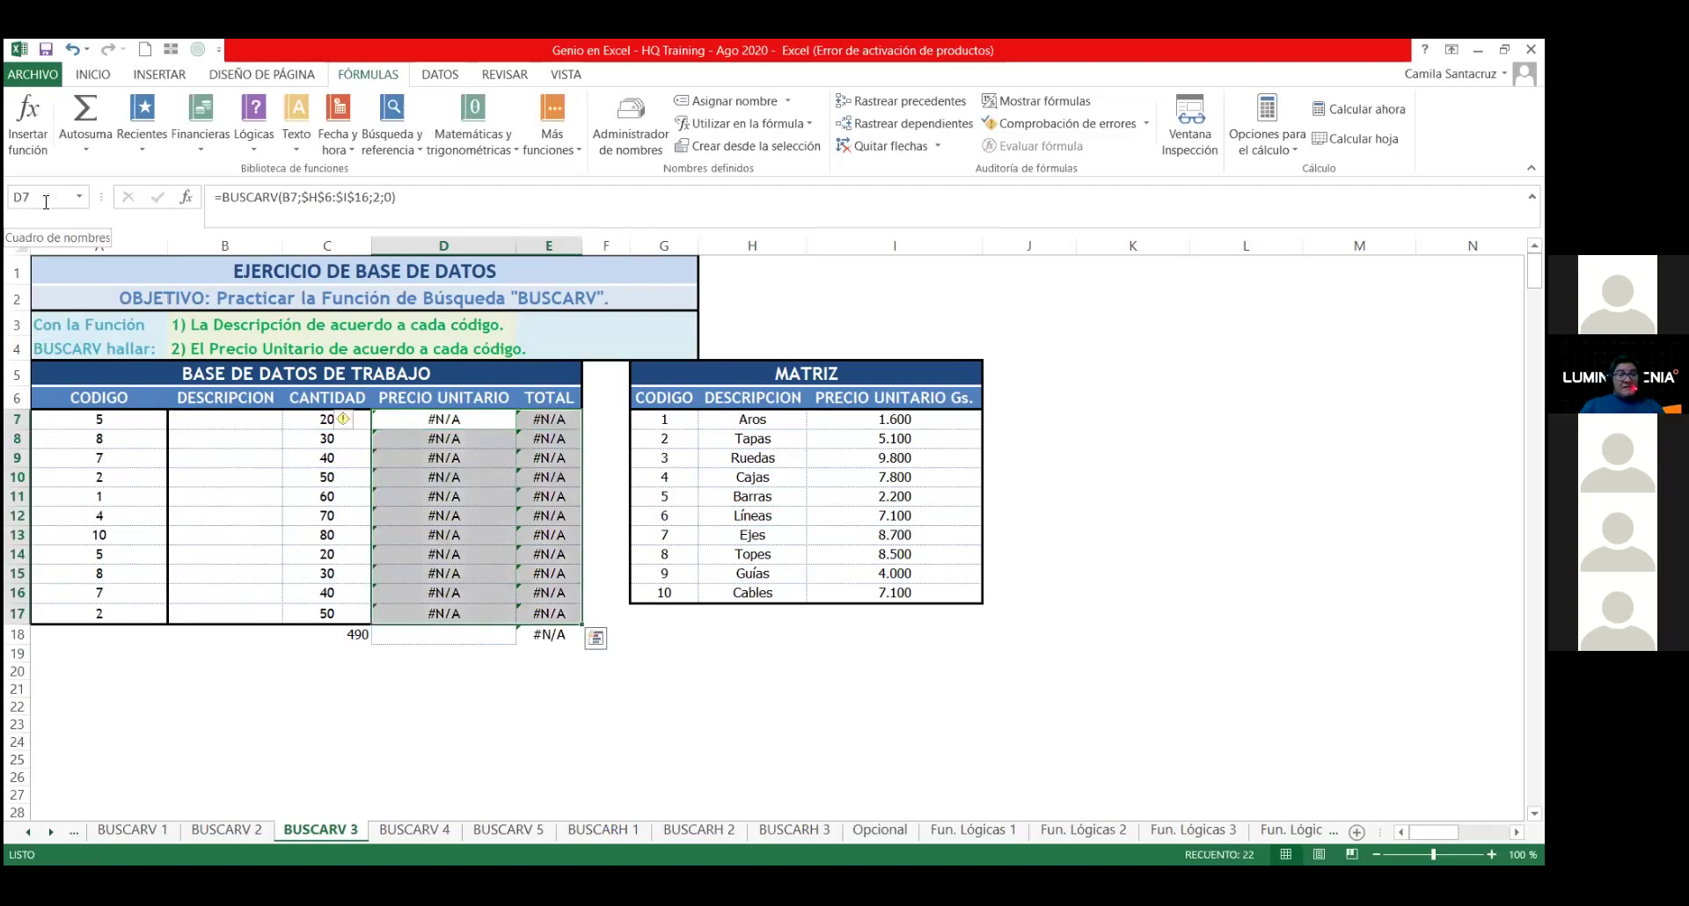
key(Delete)
Step: Clear the row 18 totals C18:E18 and return to cell B7
key(Left)
key(Left)
key(Right)
key(Left)
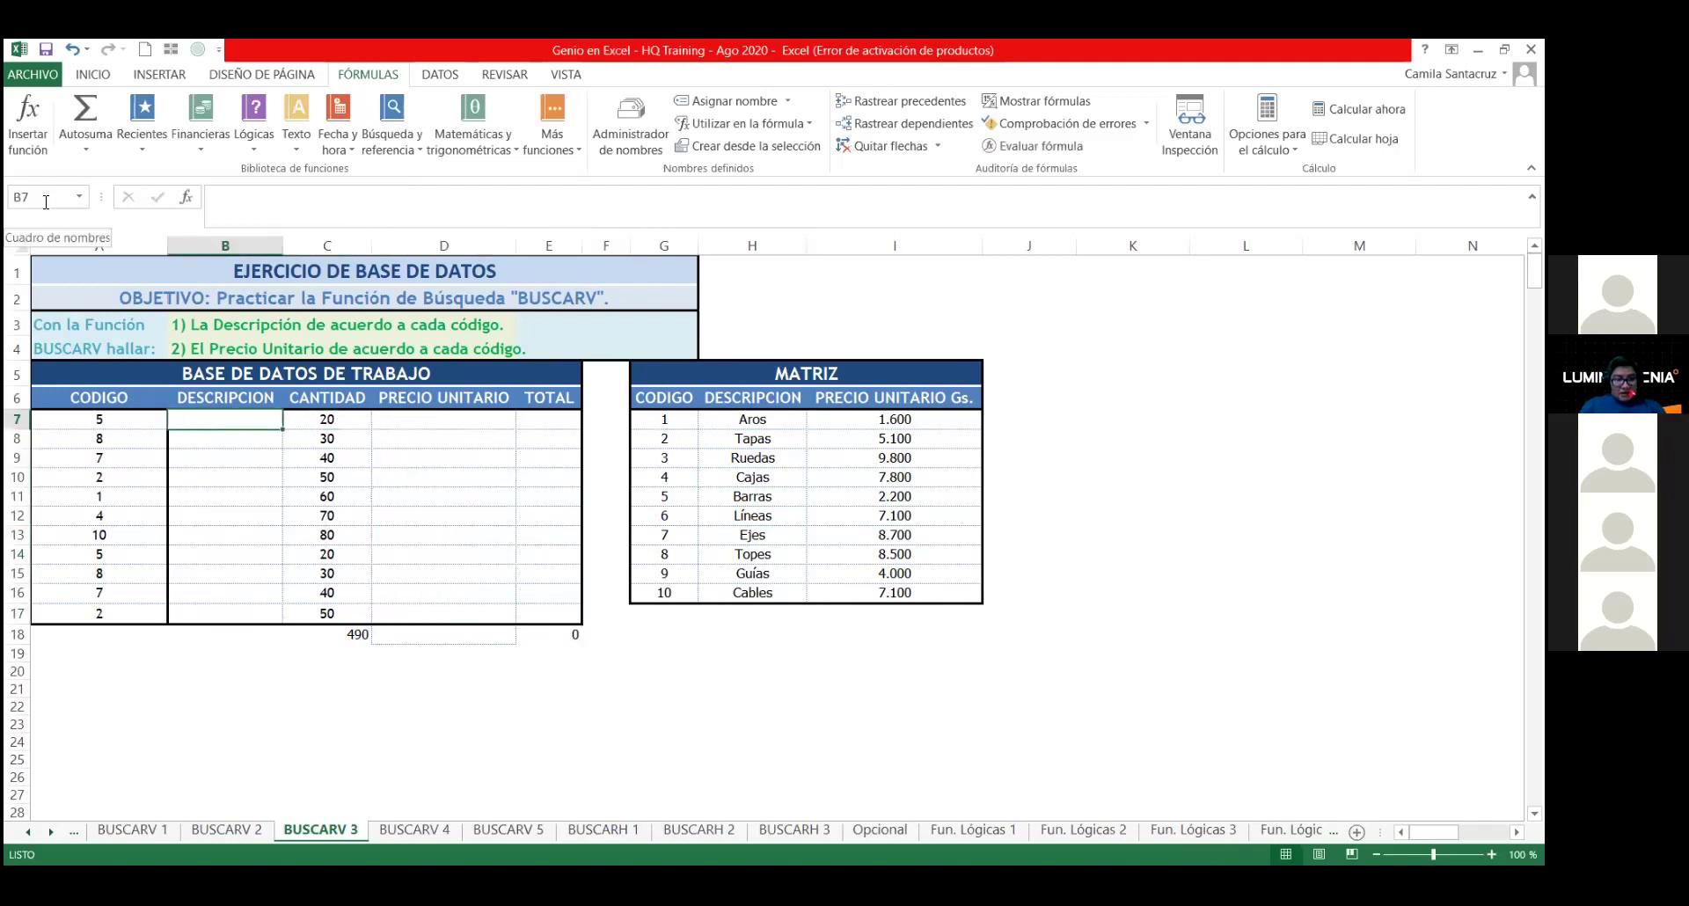
key(Right)
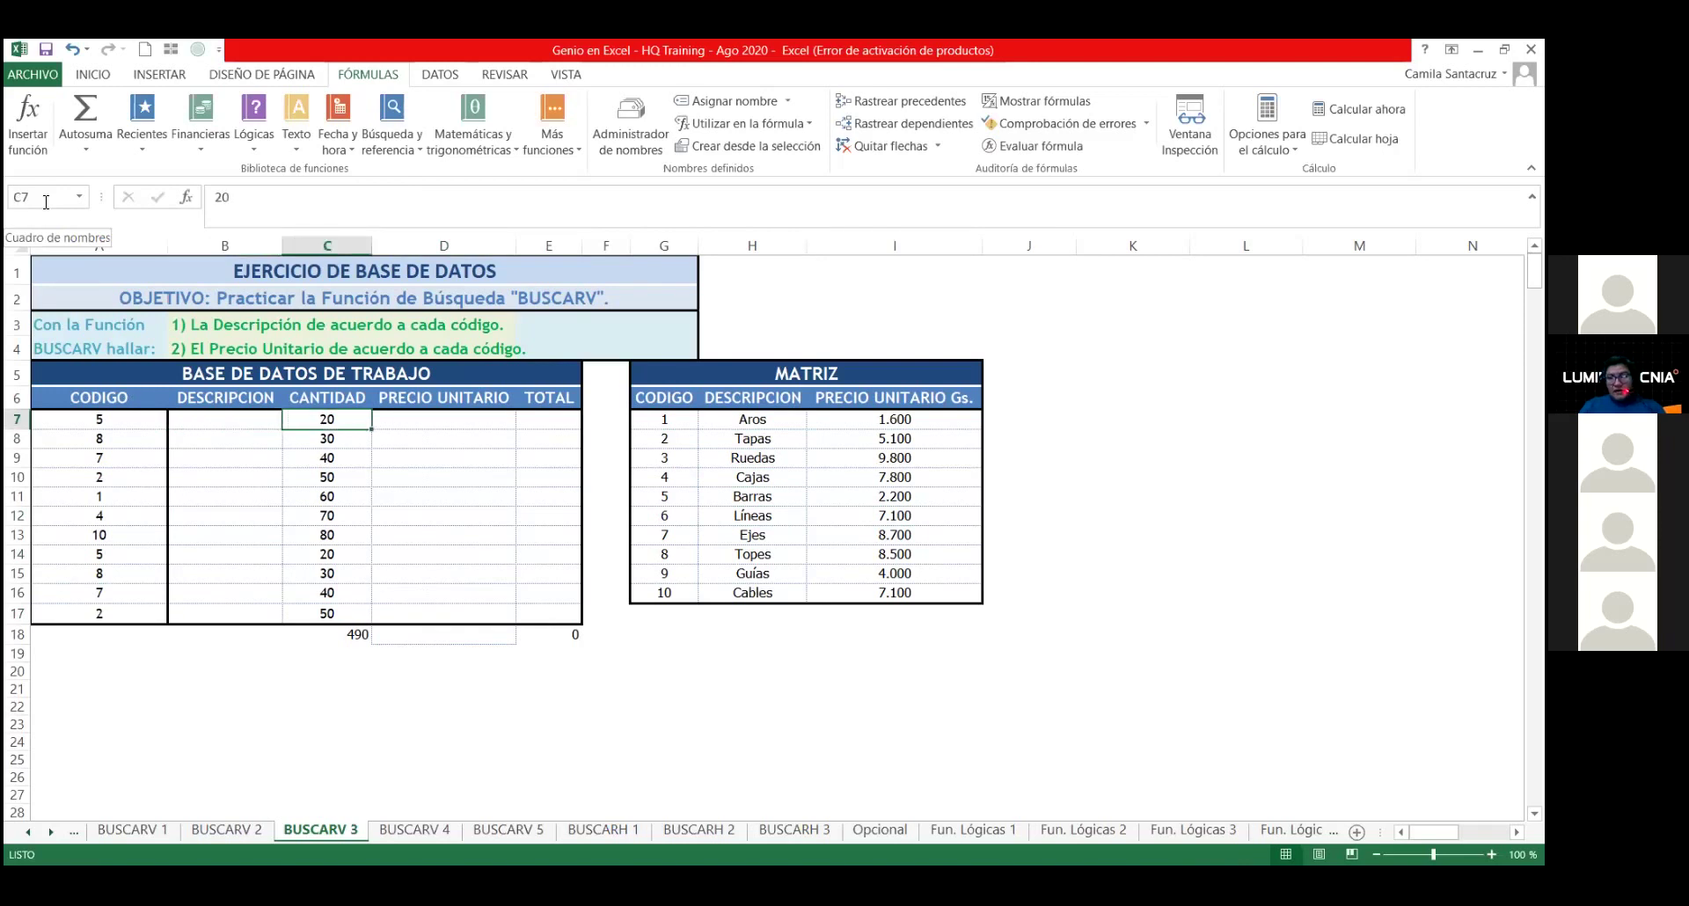
key(Down)
key(Down)
key(Down)
key(Down)
key(Down)
key(Down)
key(Down)
key(Down)
key(Down)
key(shift+Right)
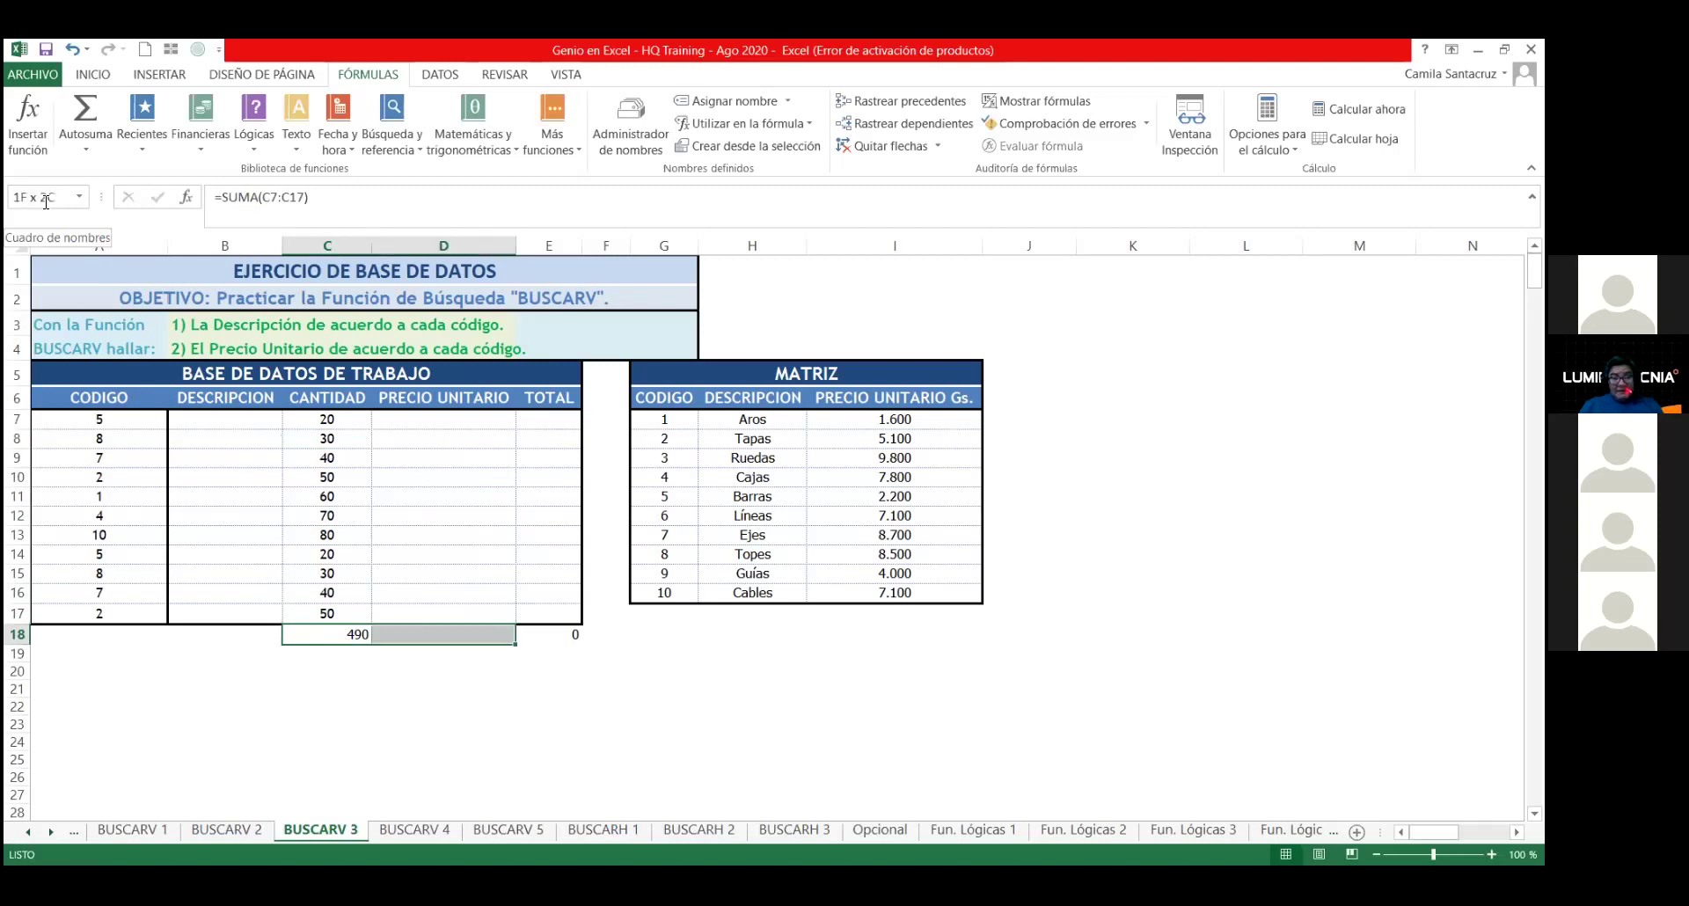
key(shift+Right)
key(Delete)
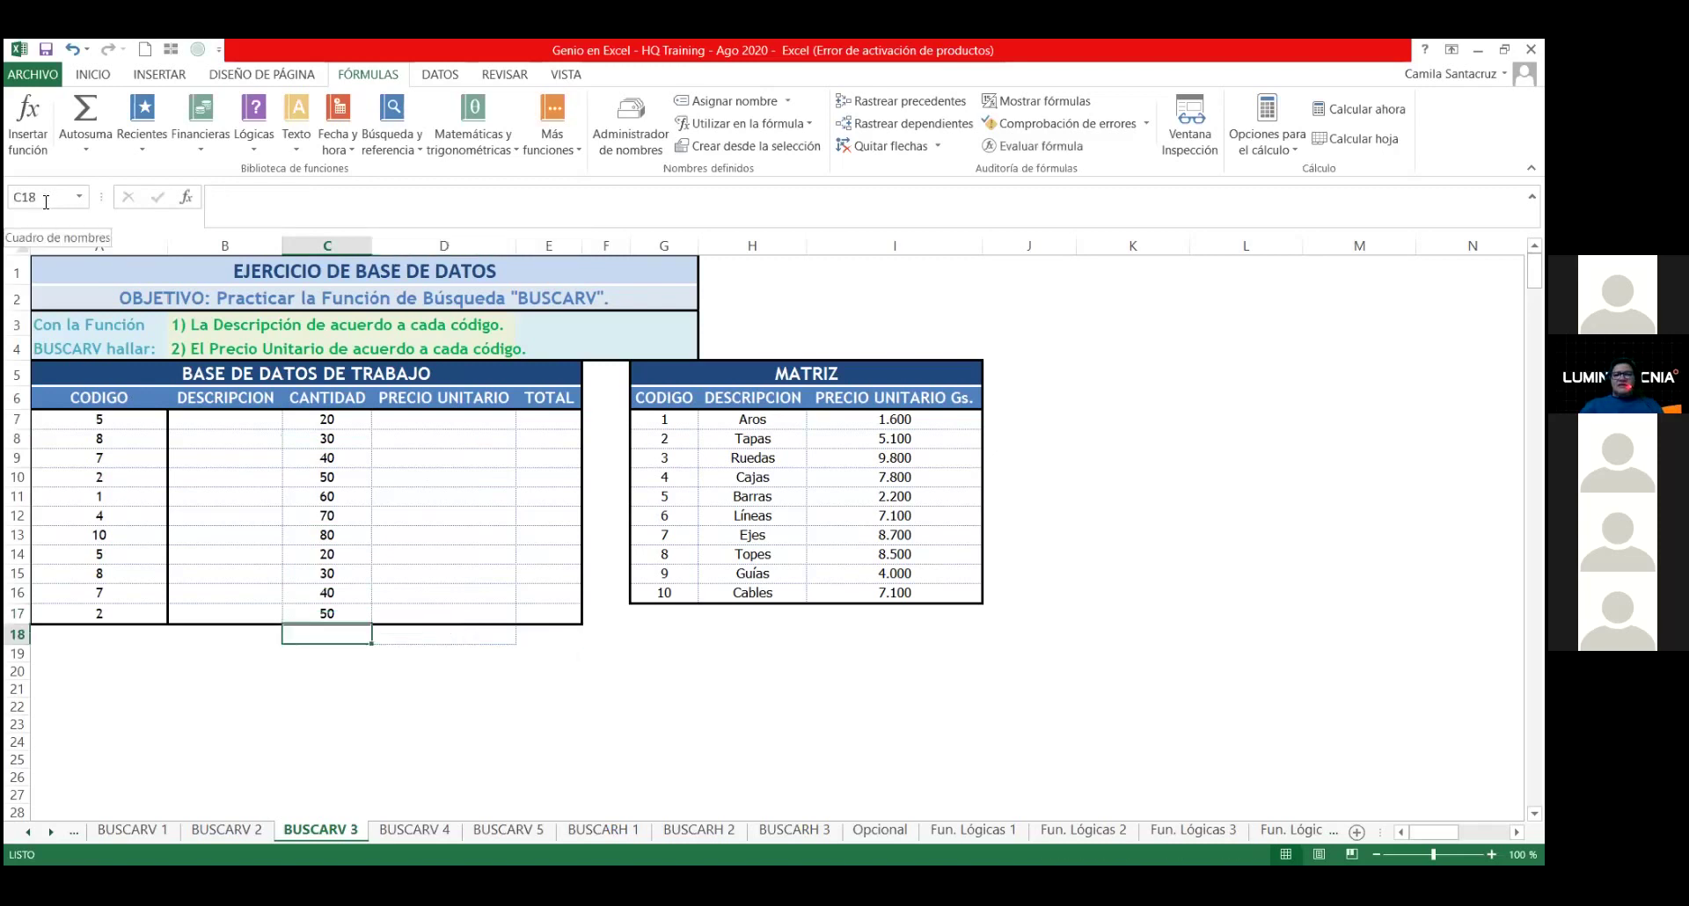
key(Left)
key(Up)
key(Up)
key(Up)
key(Up)
key(Up)
key(Up)
key(ctrl+Up)
key(Down)
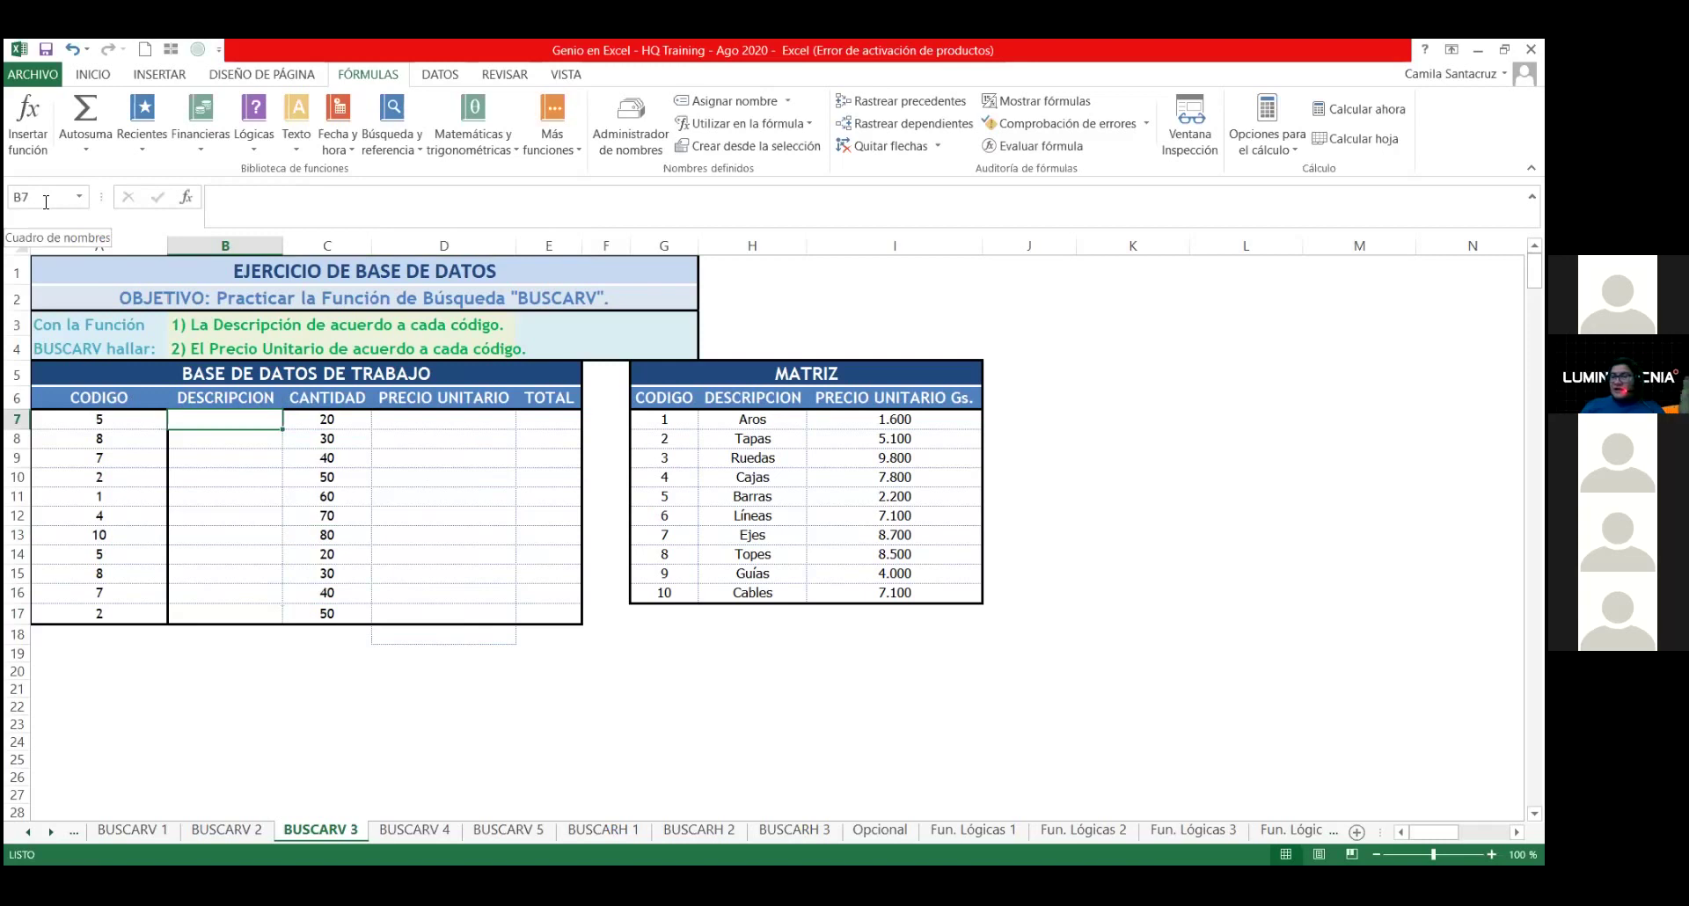
Step: Begin B7's formula as +BUSCARV(A7; using the code in A7 as lookup value
text(+)
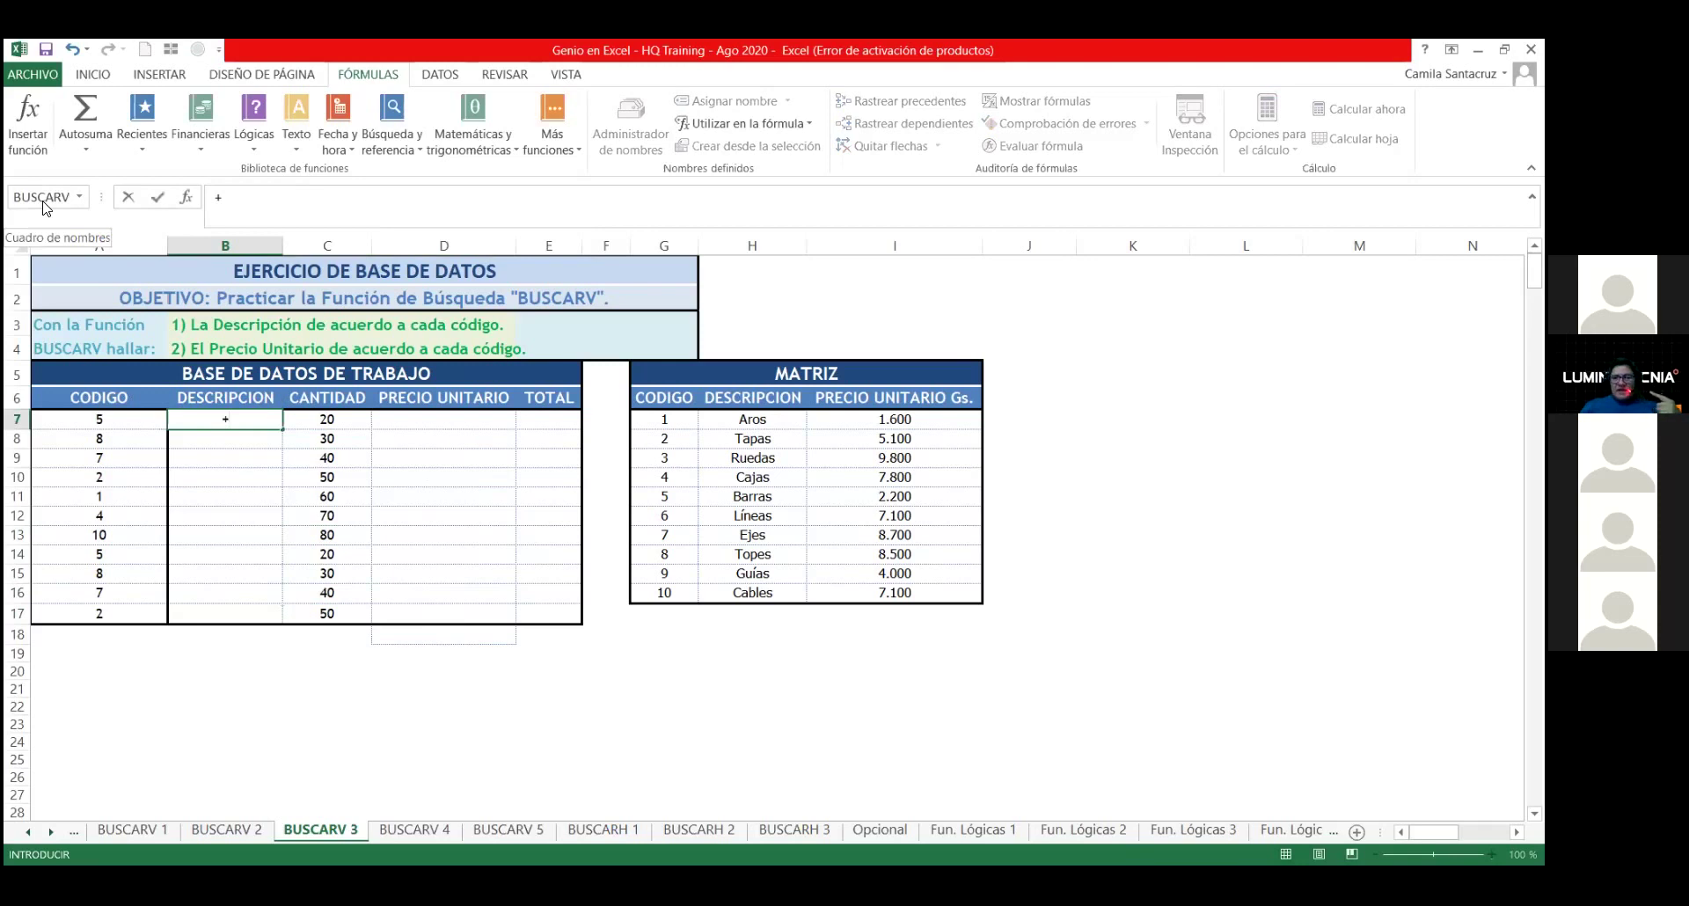
text(BUS)
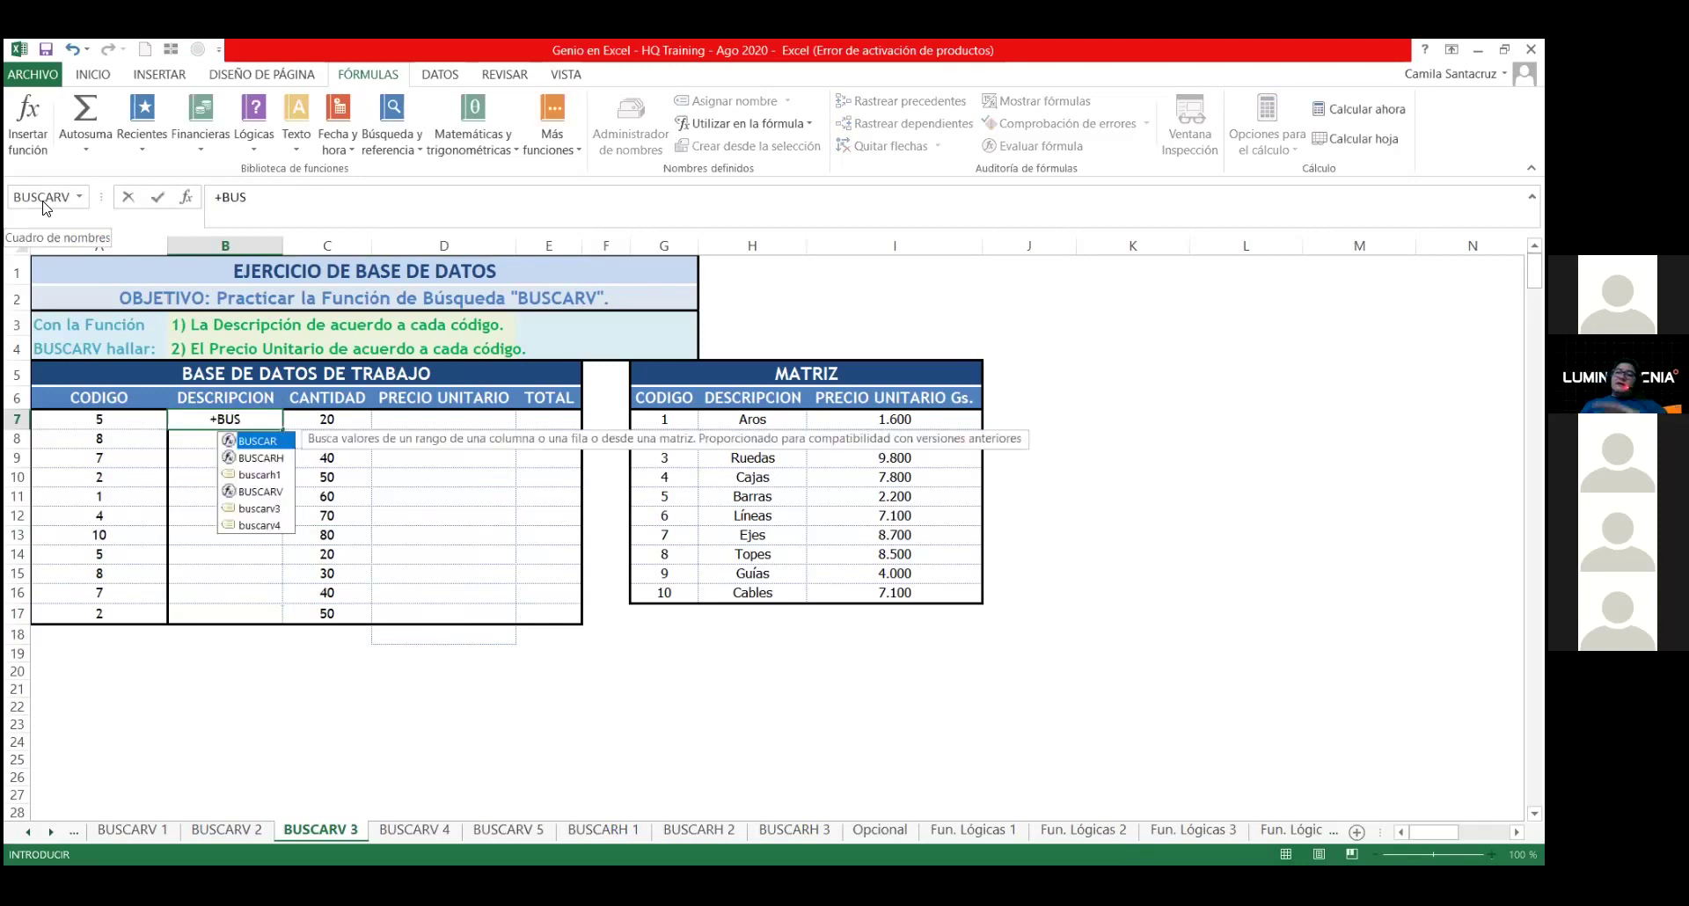
key(Down)
key(Down)
key(Down)
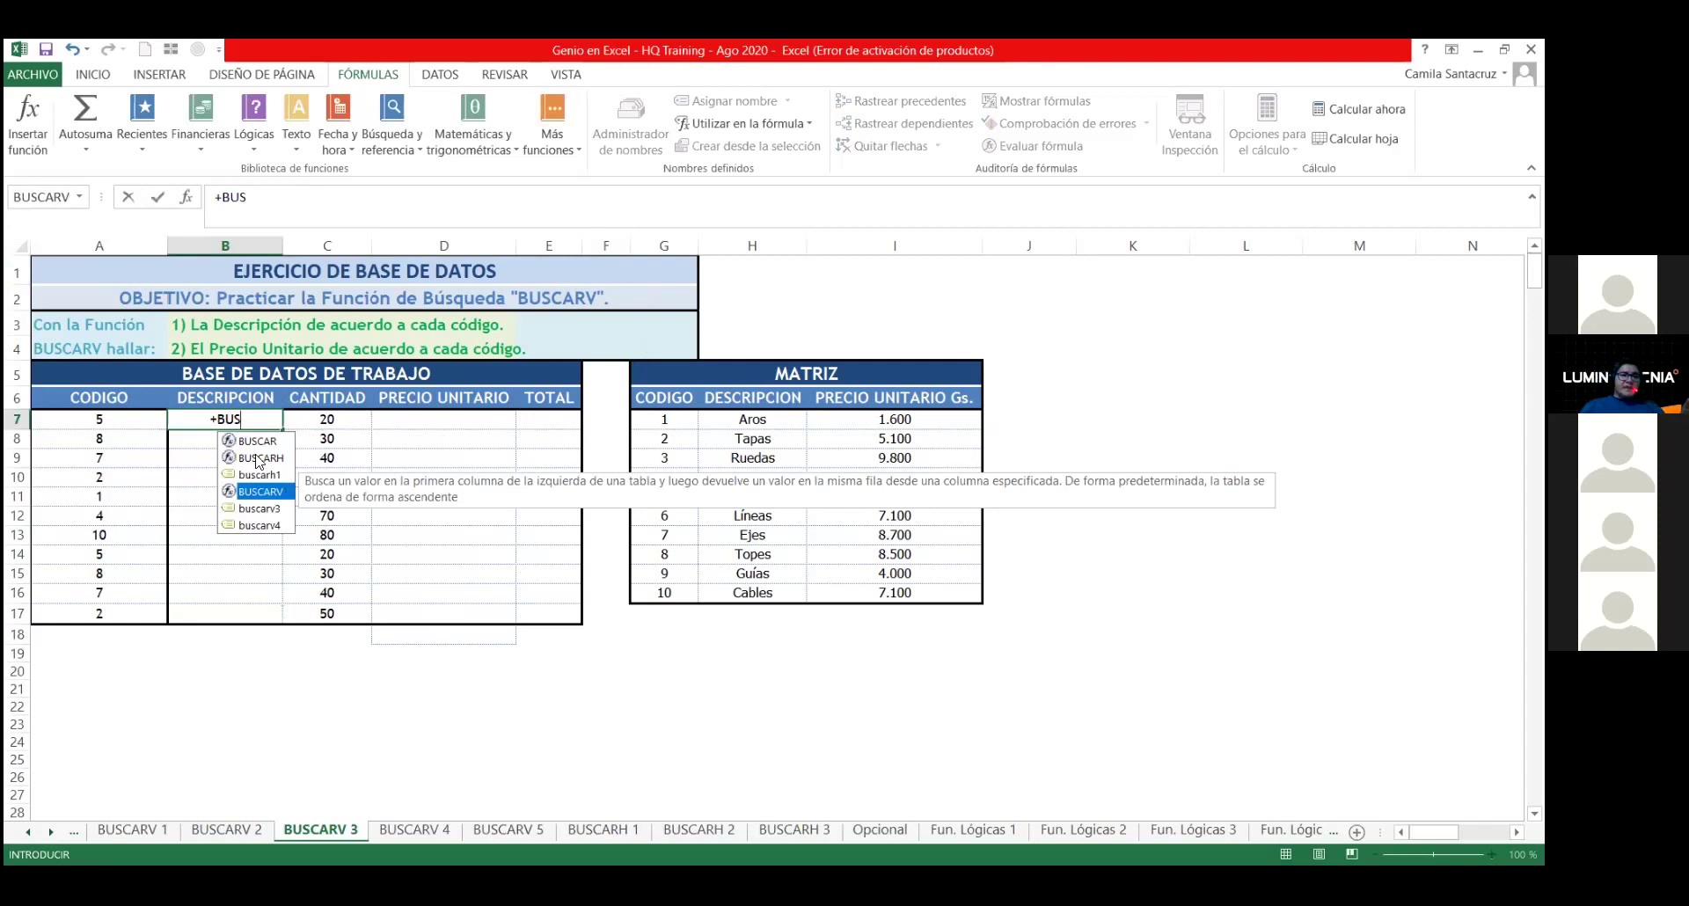
key(Tab)
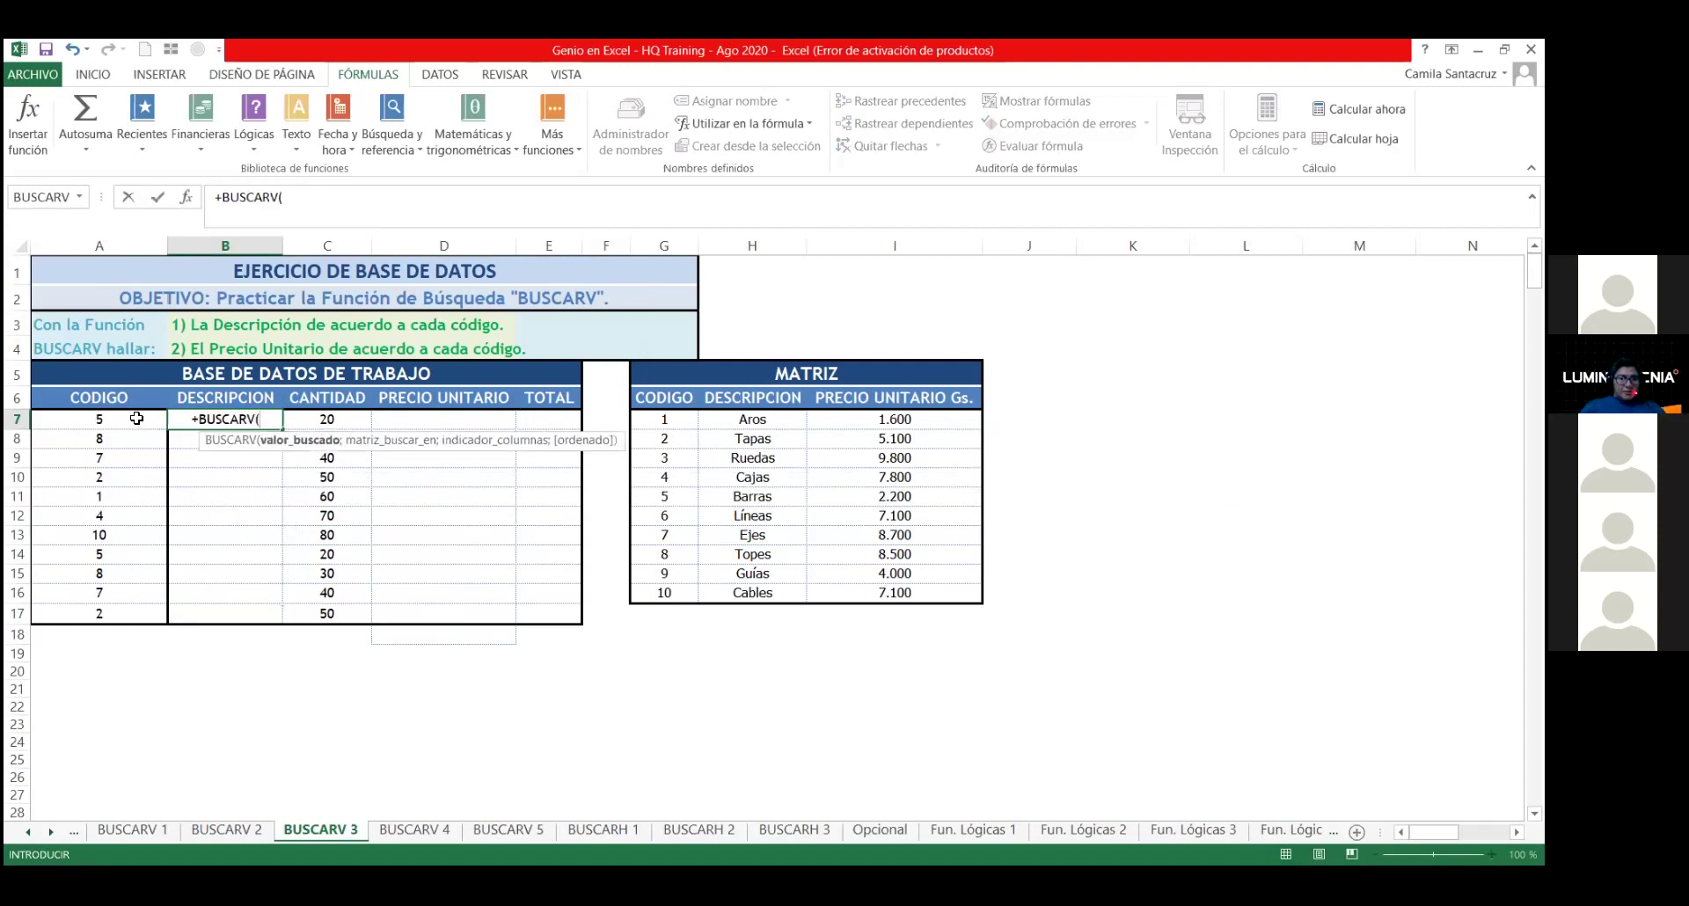
click(137, 418)
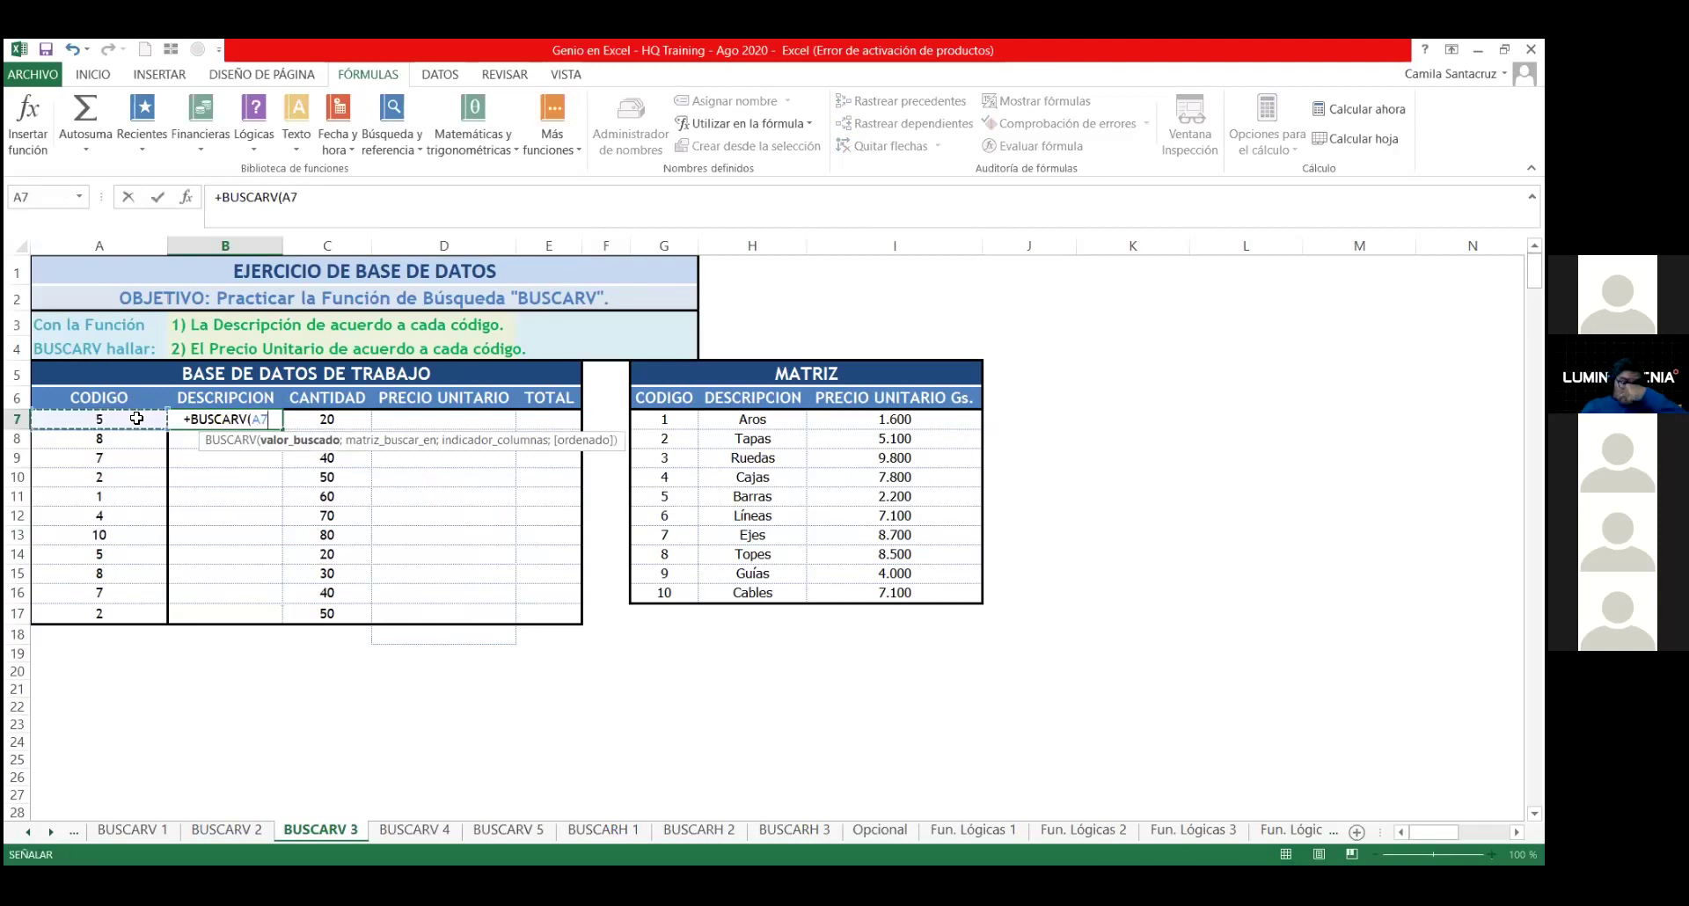
text(;)
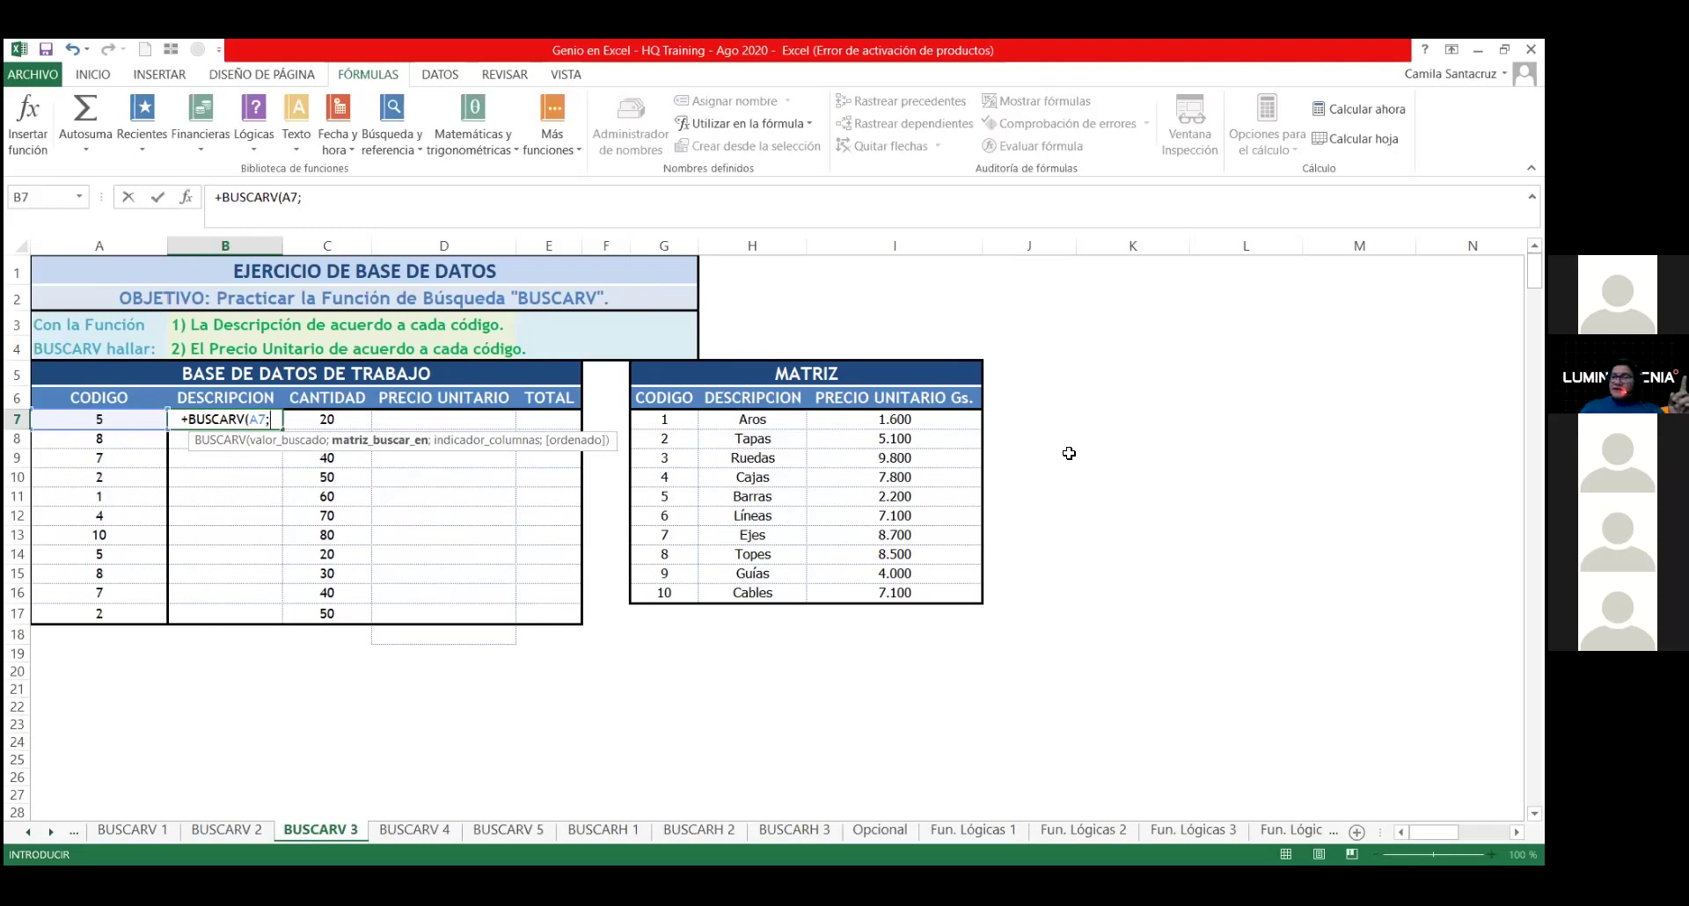
Step: Complete B7 as +BUSCARV(A7;G:H;2;0) so it returns Barras
text(G)
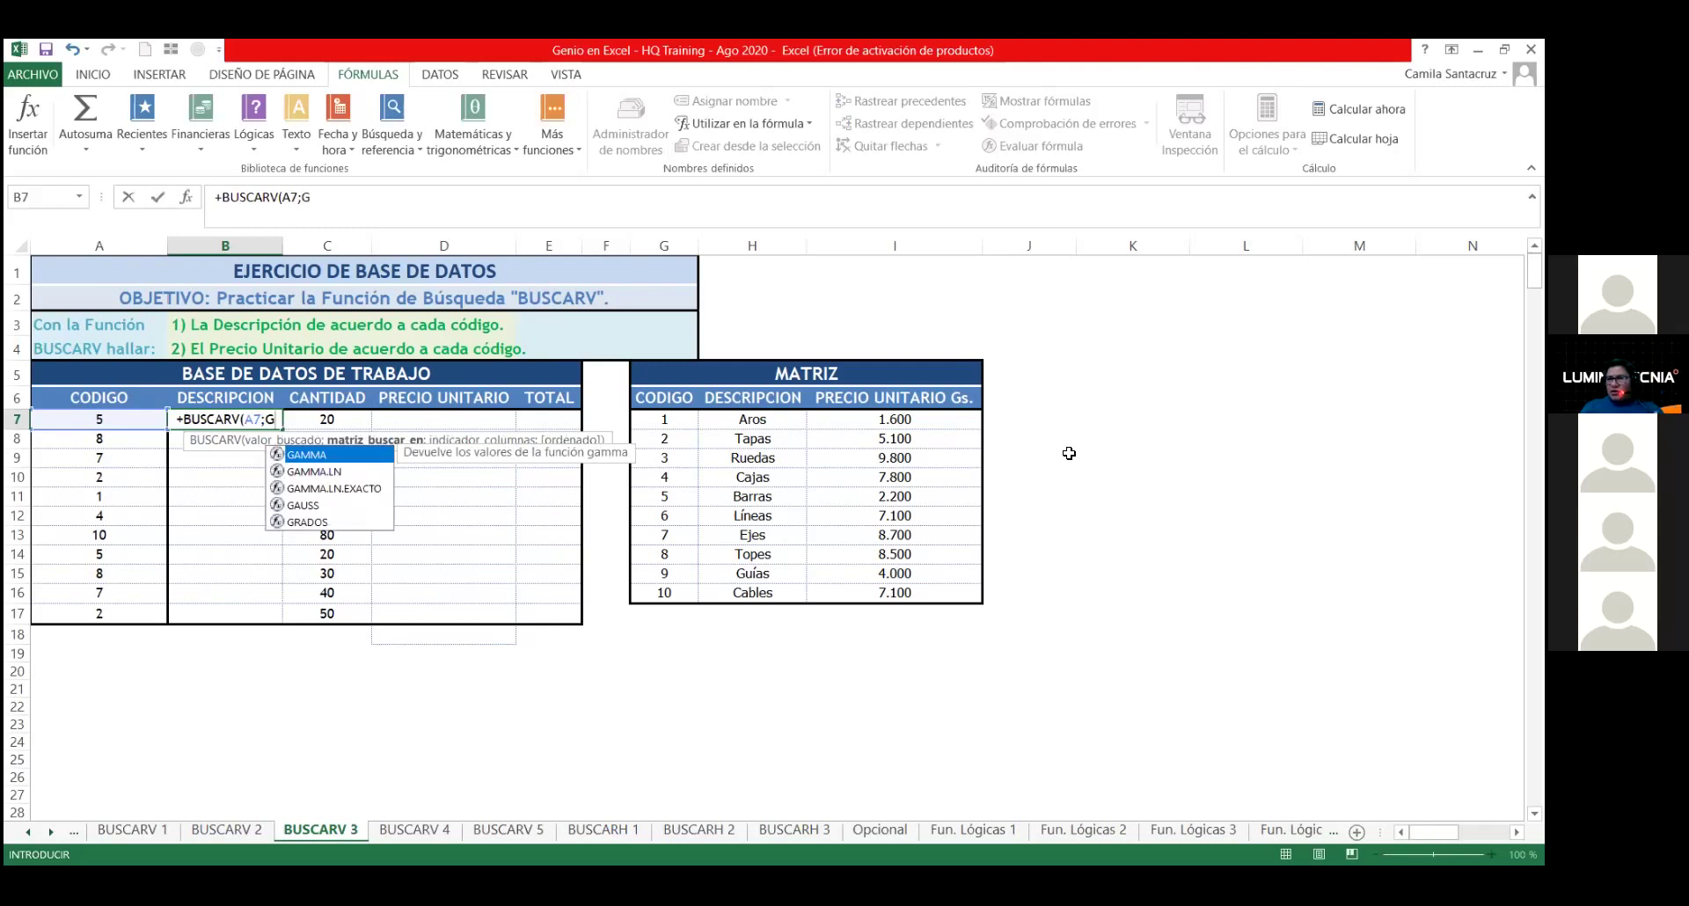
text(:)
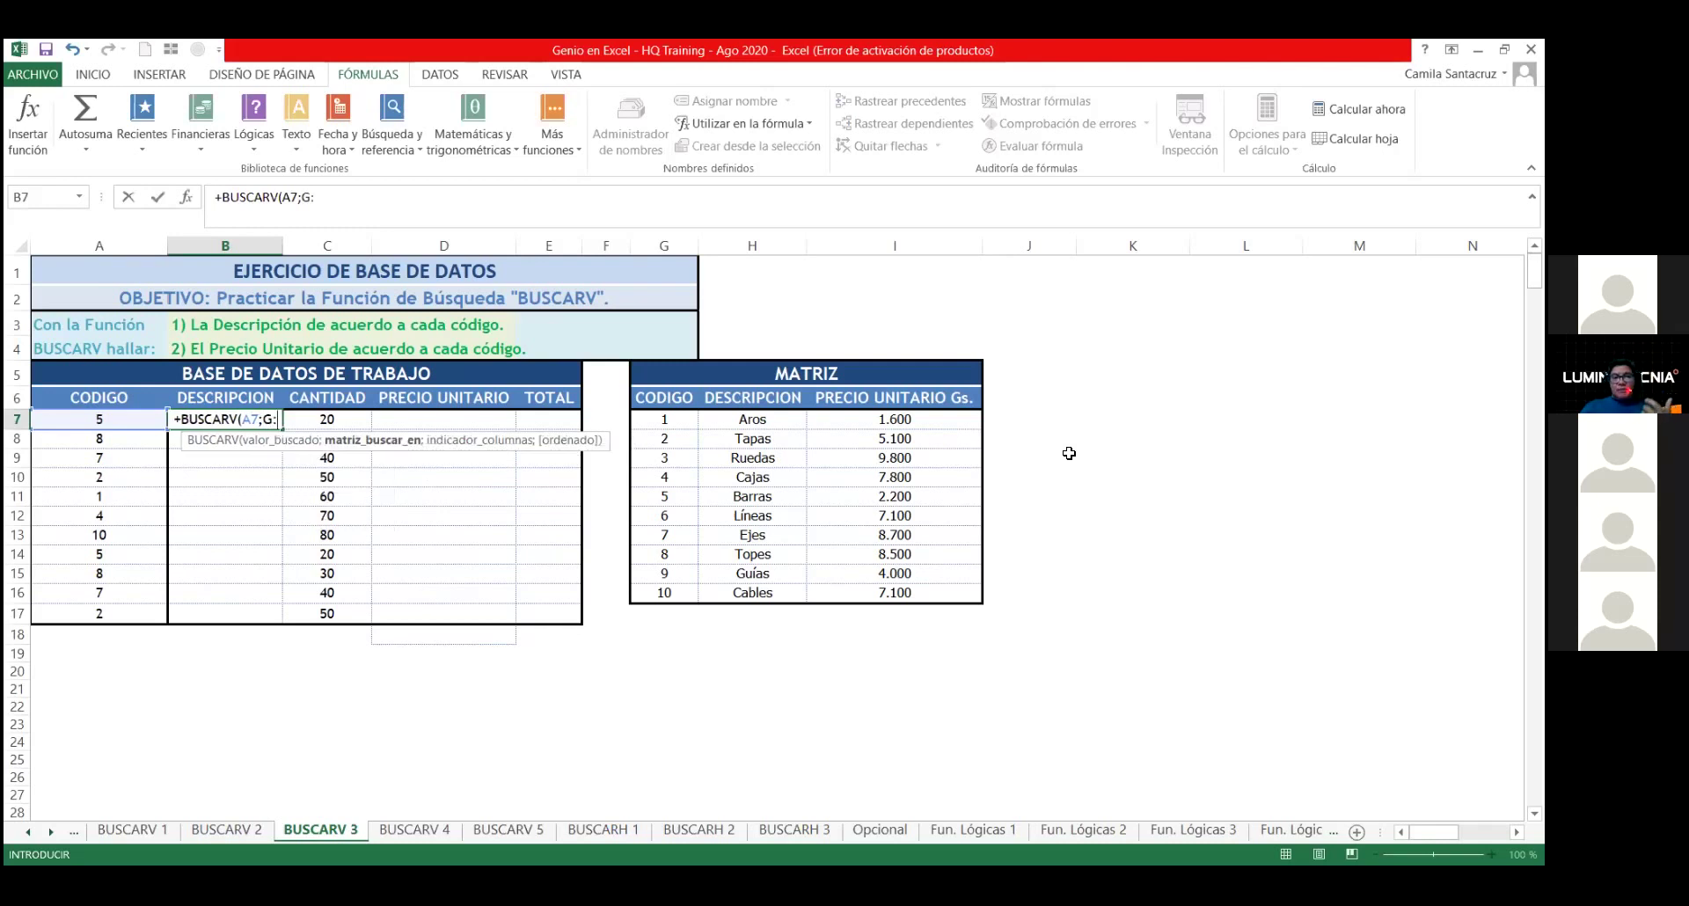
text(H)
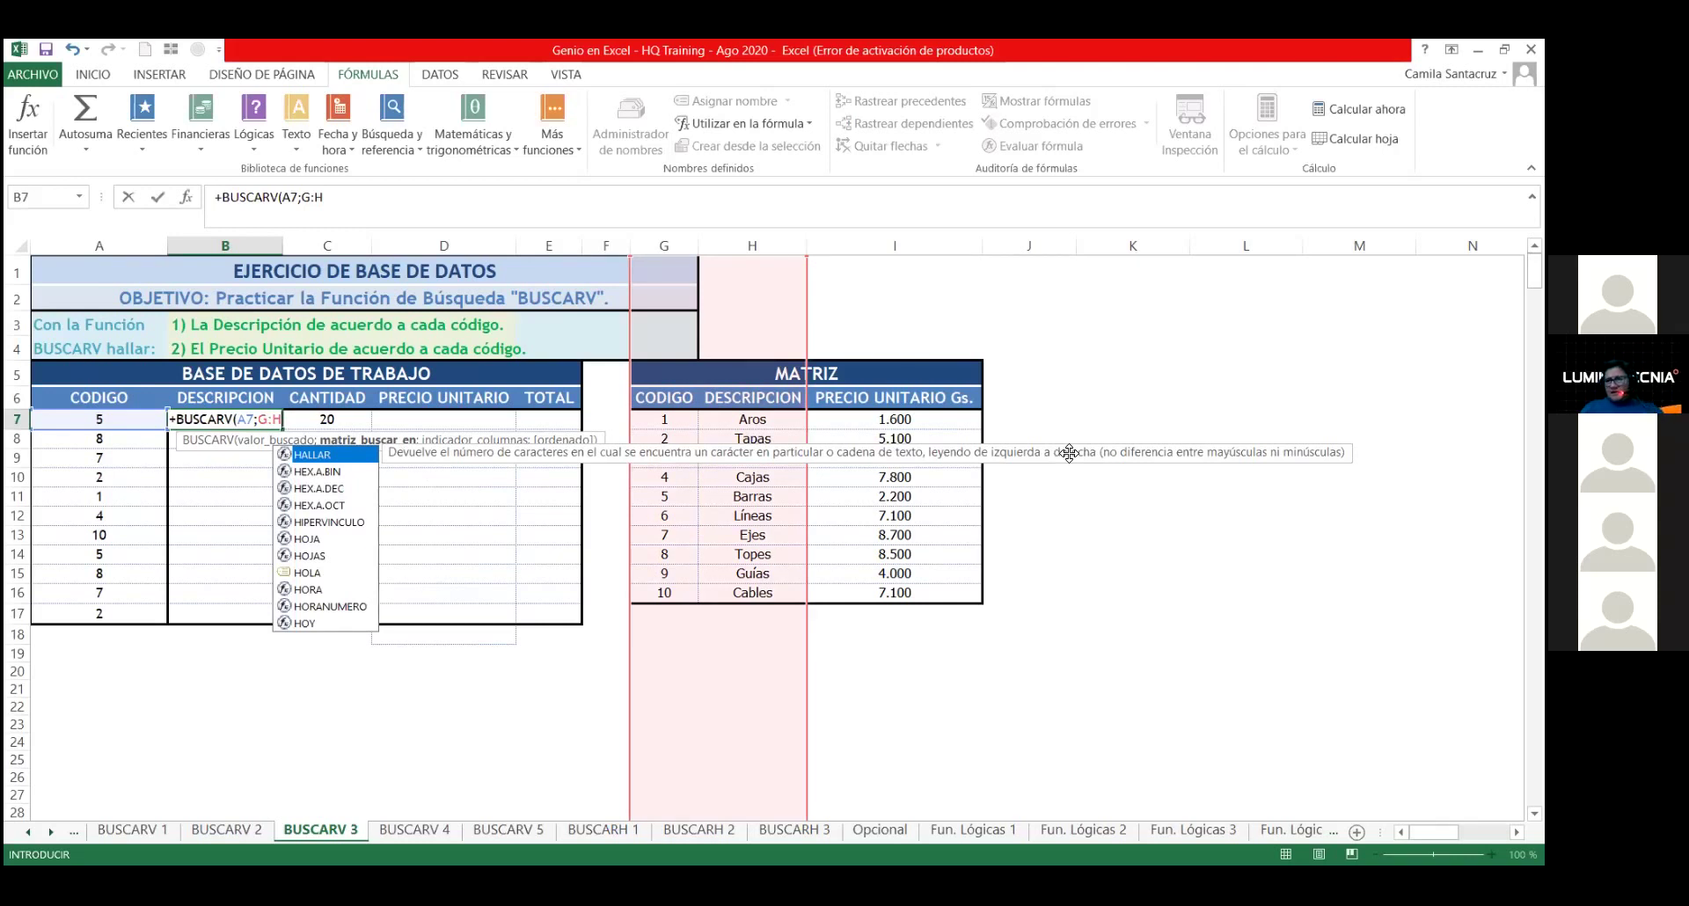
text(;)
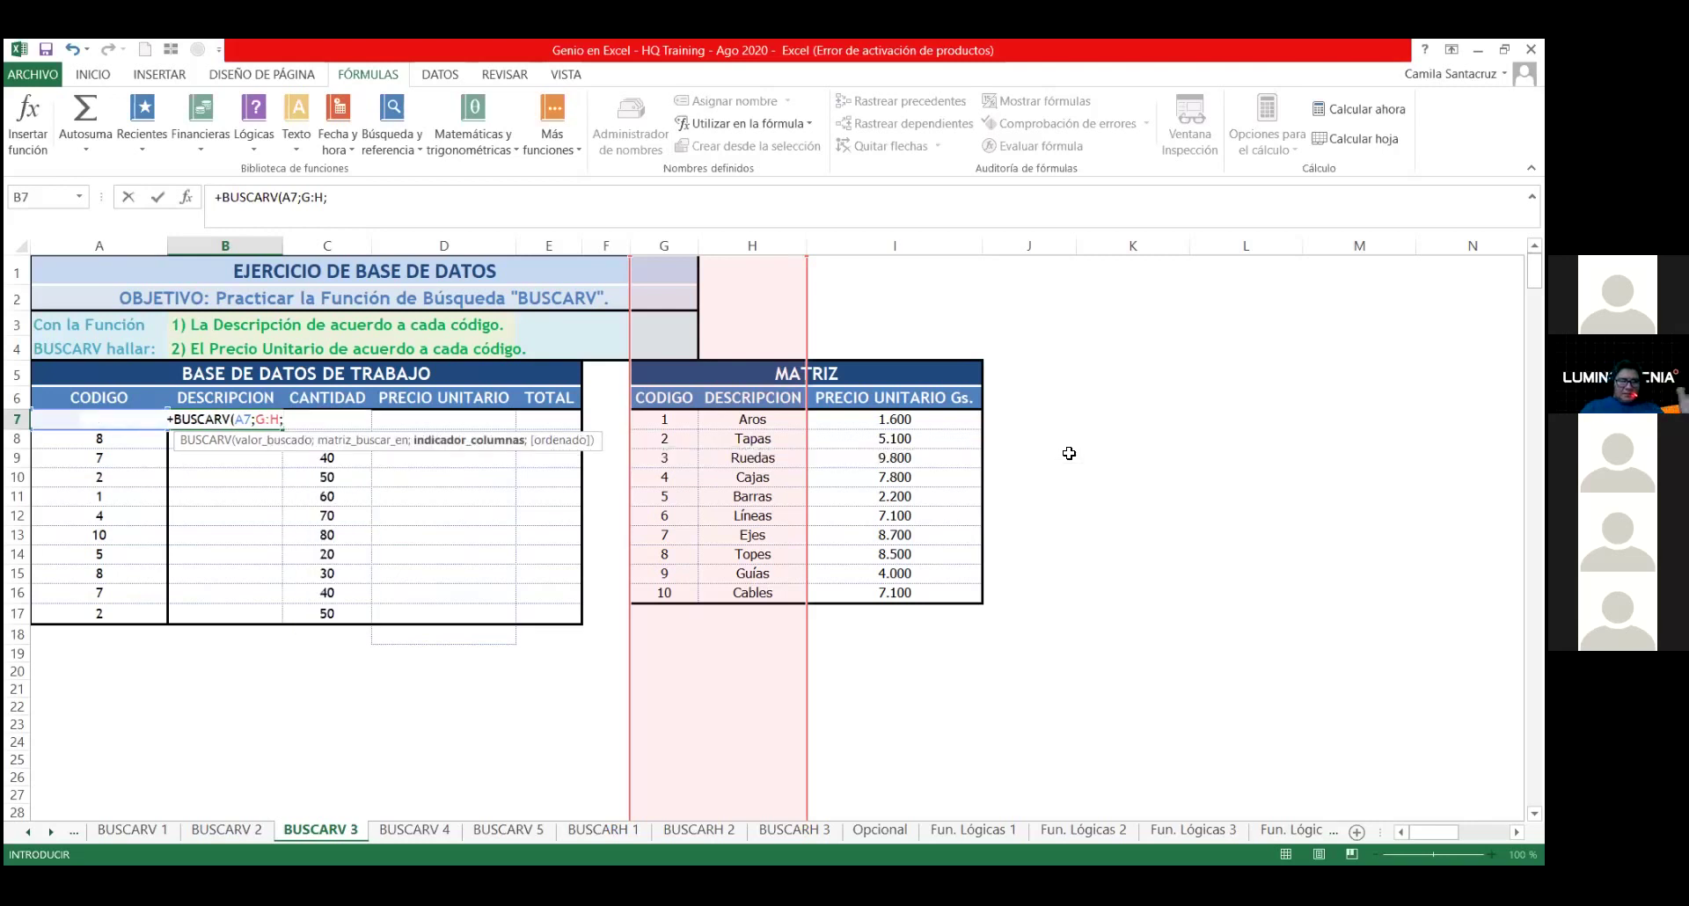
text(2)
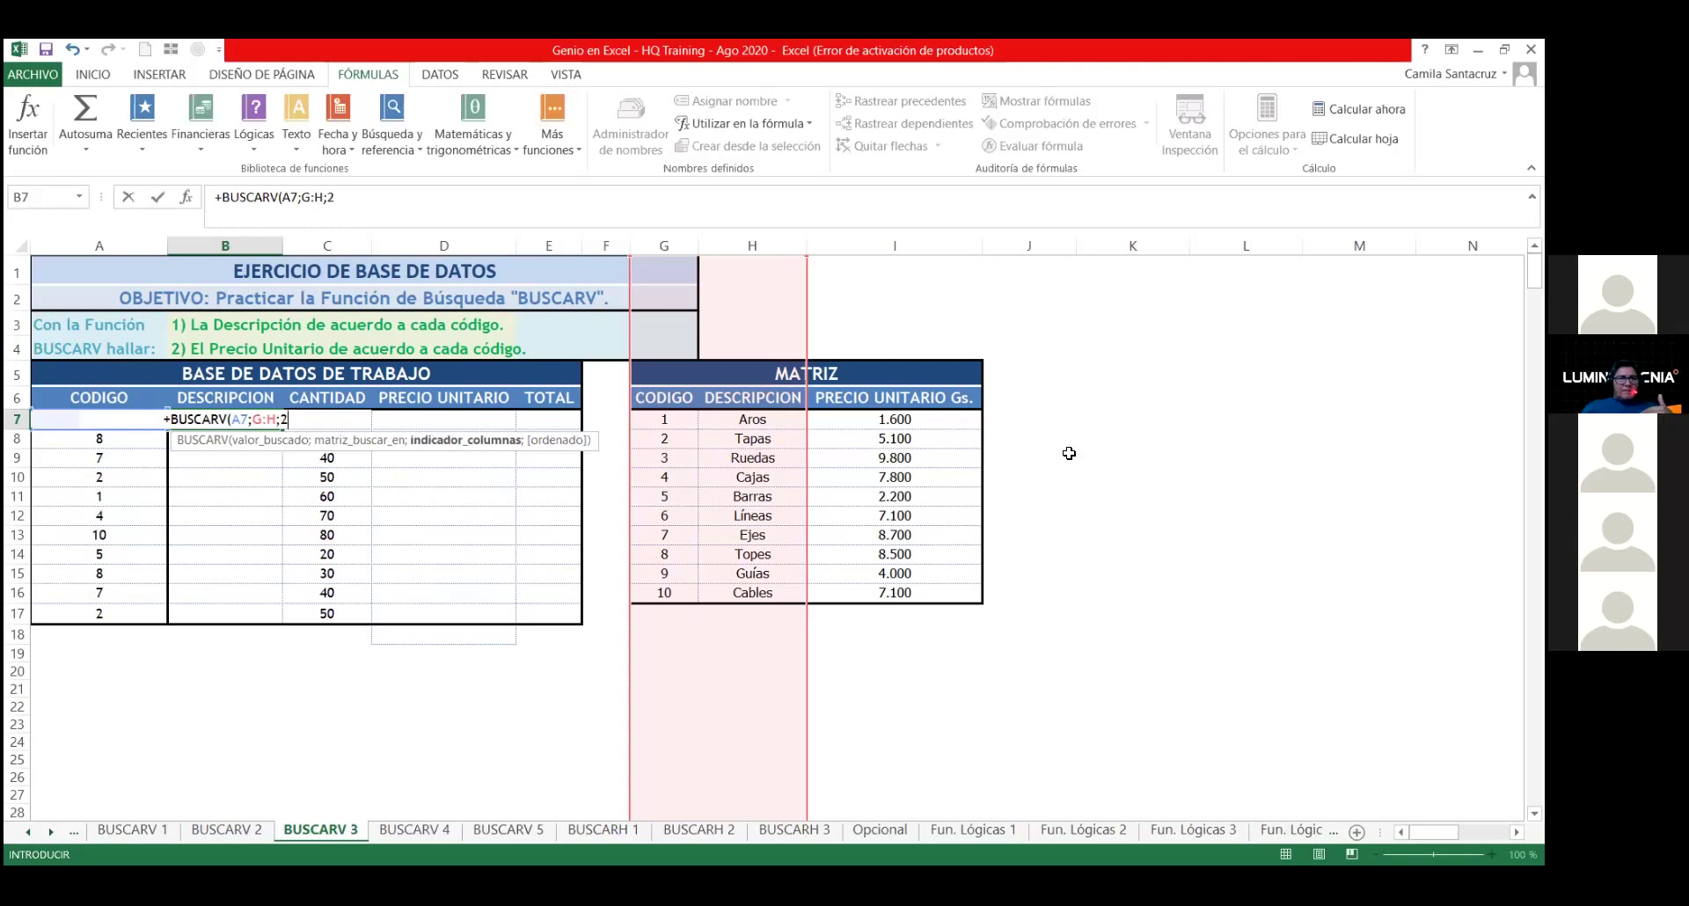
text(;)
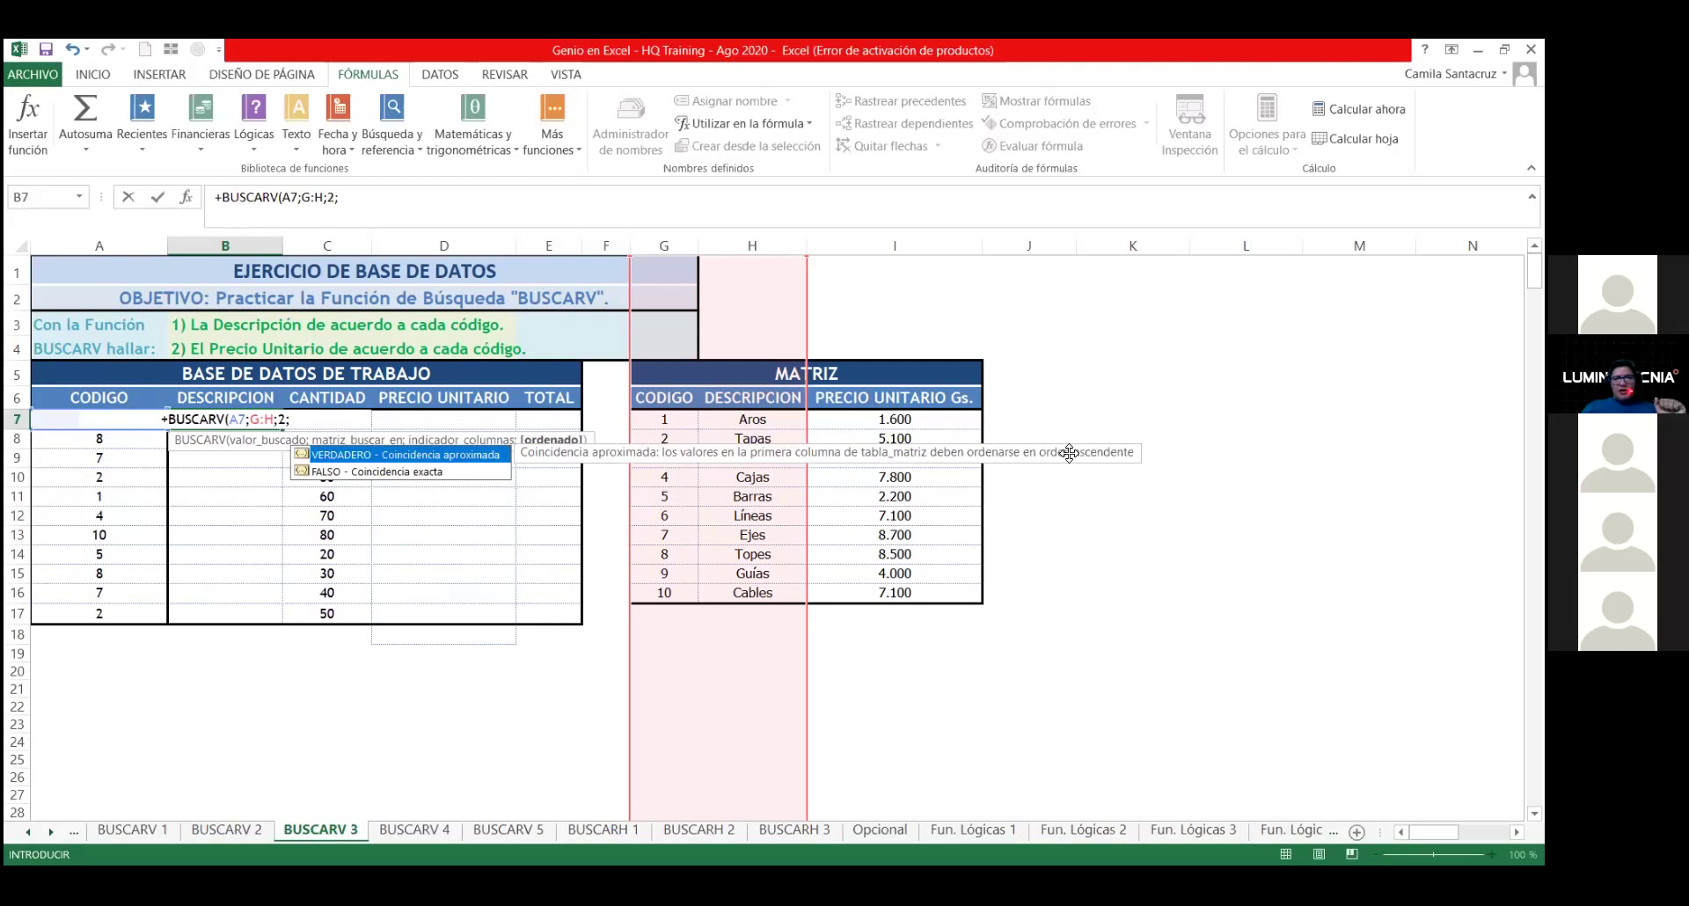
text(0)
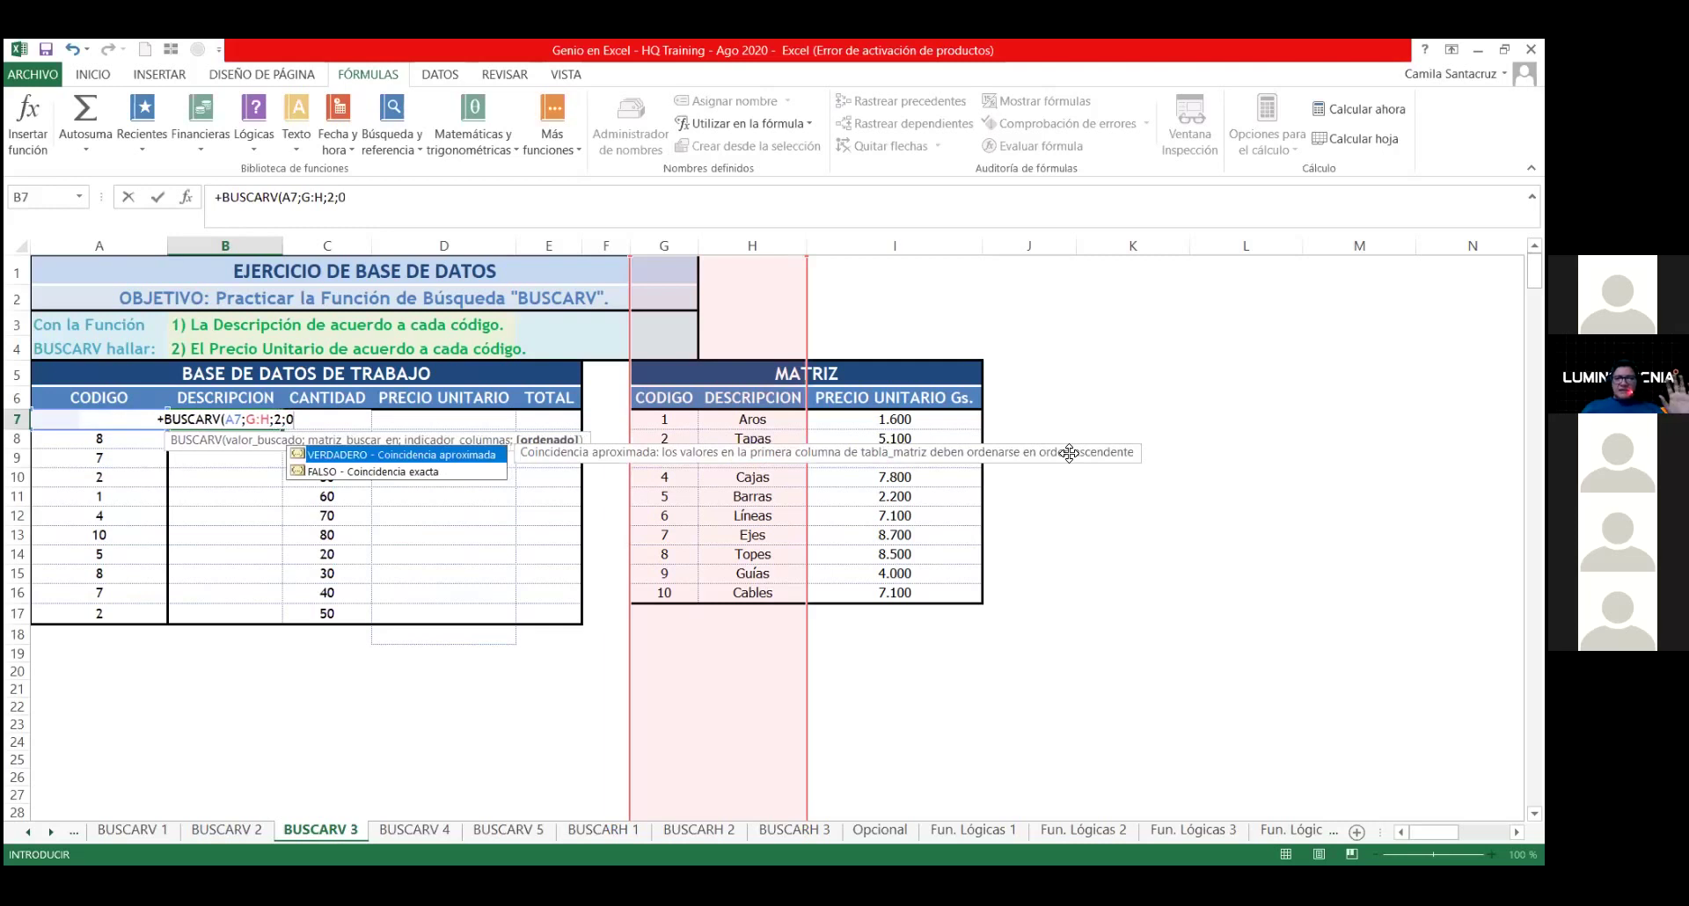
text())
key(ctrl+Return)
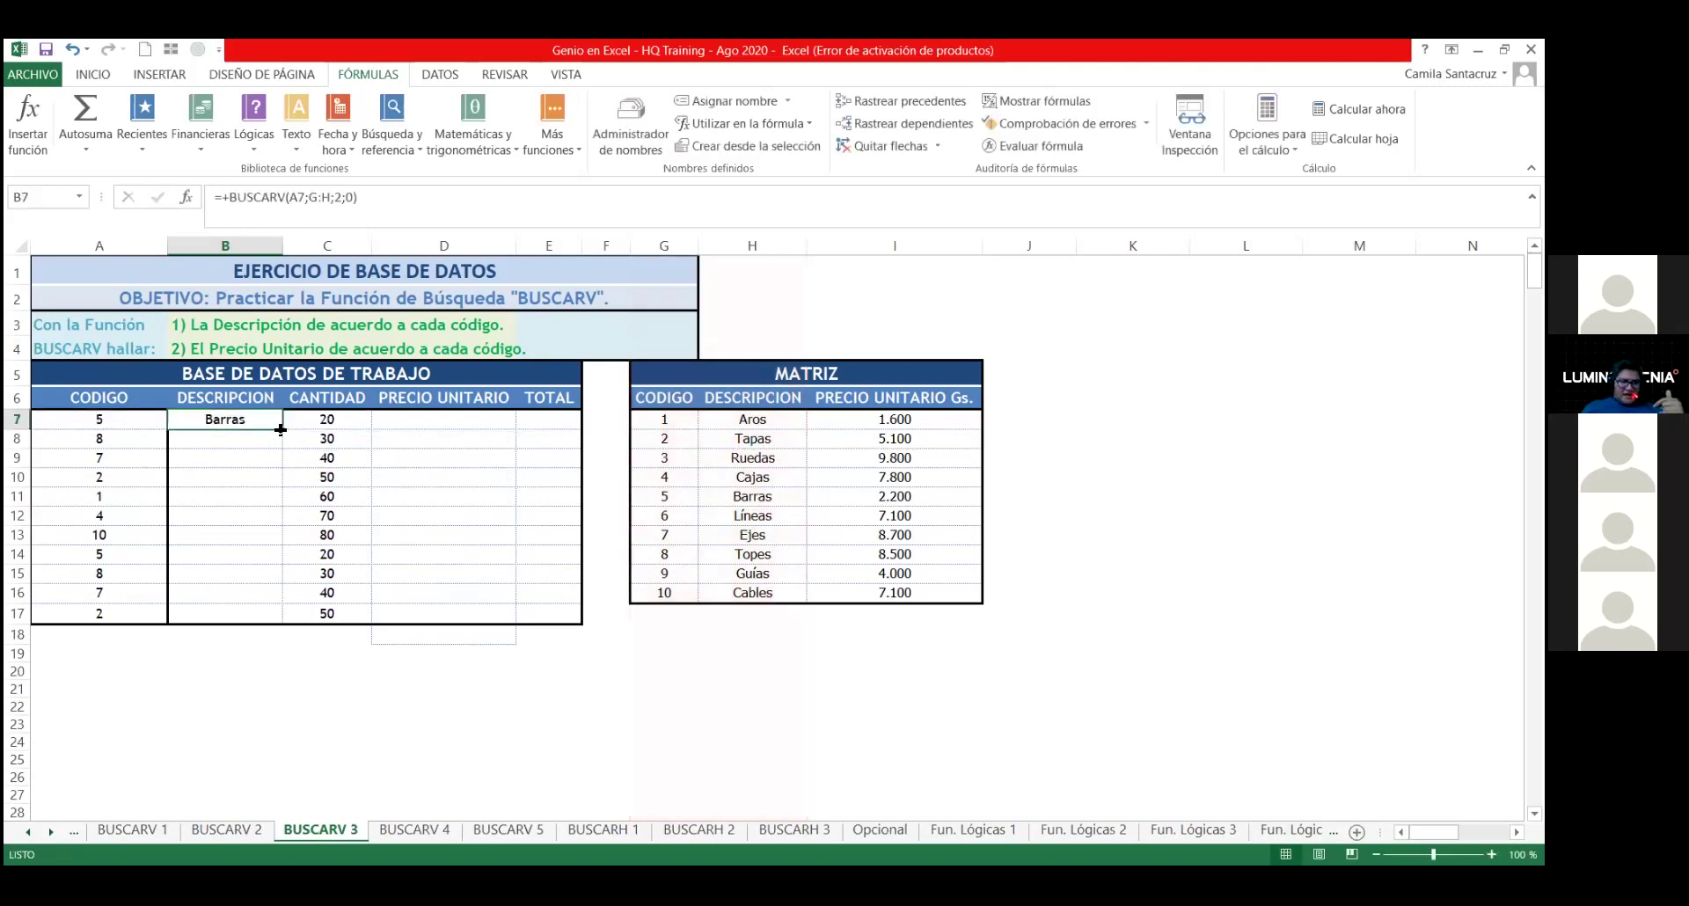
Step: Fill B7's lookup down to B17 using Rellenar sin formato
double_click(279, 430)
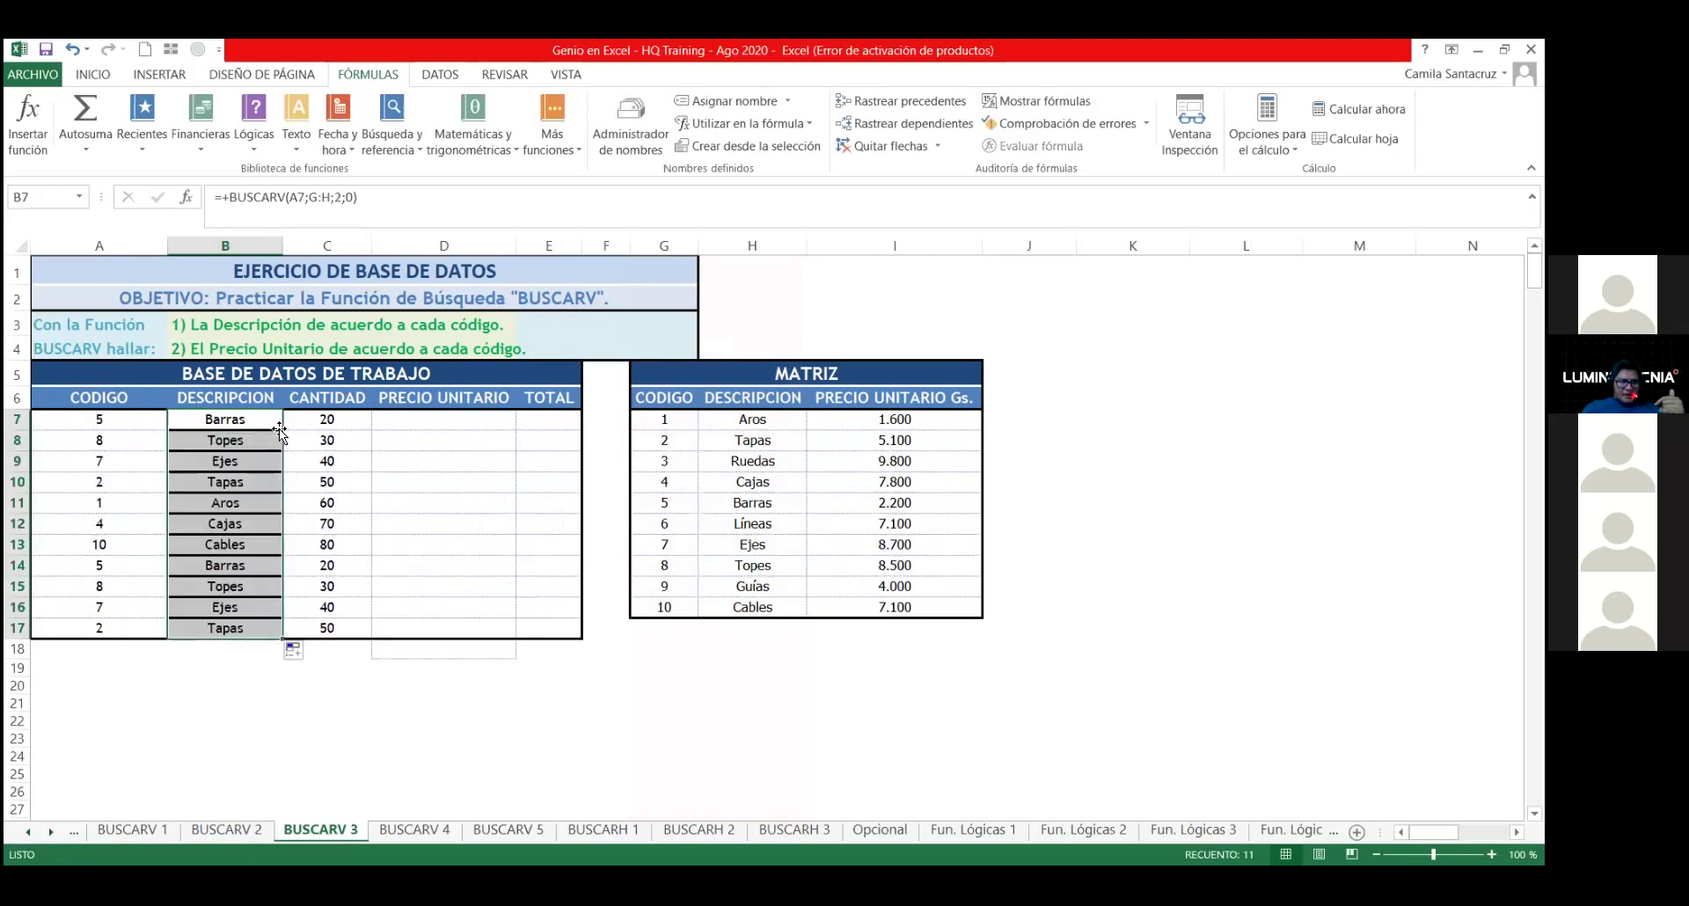
click(297, 656)
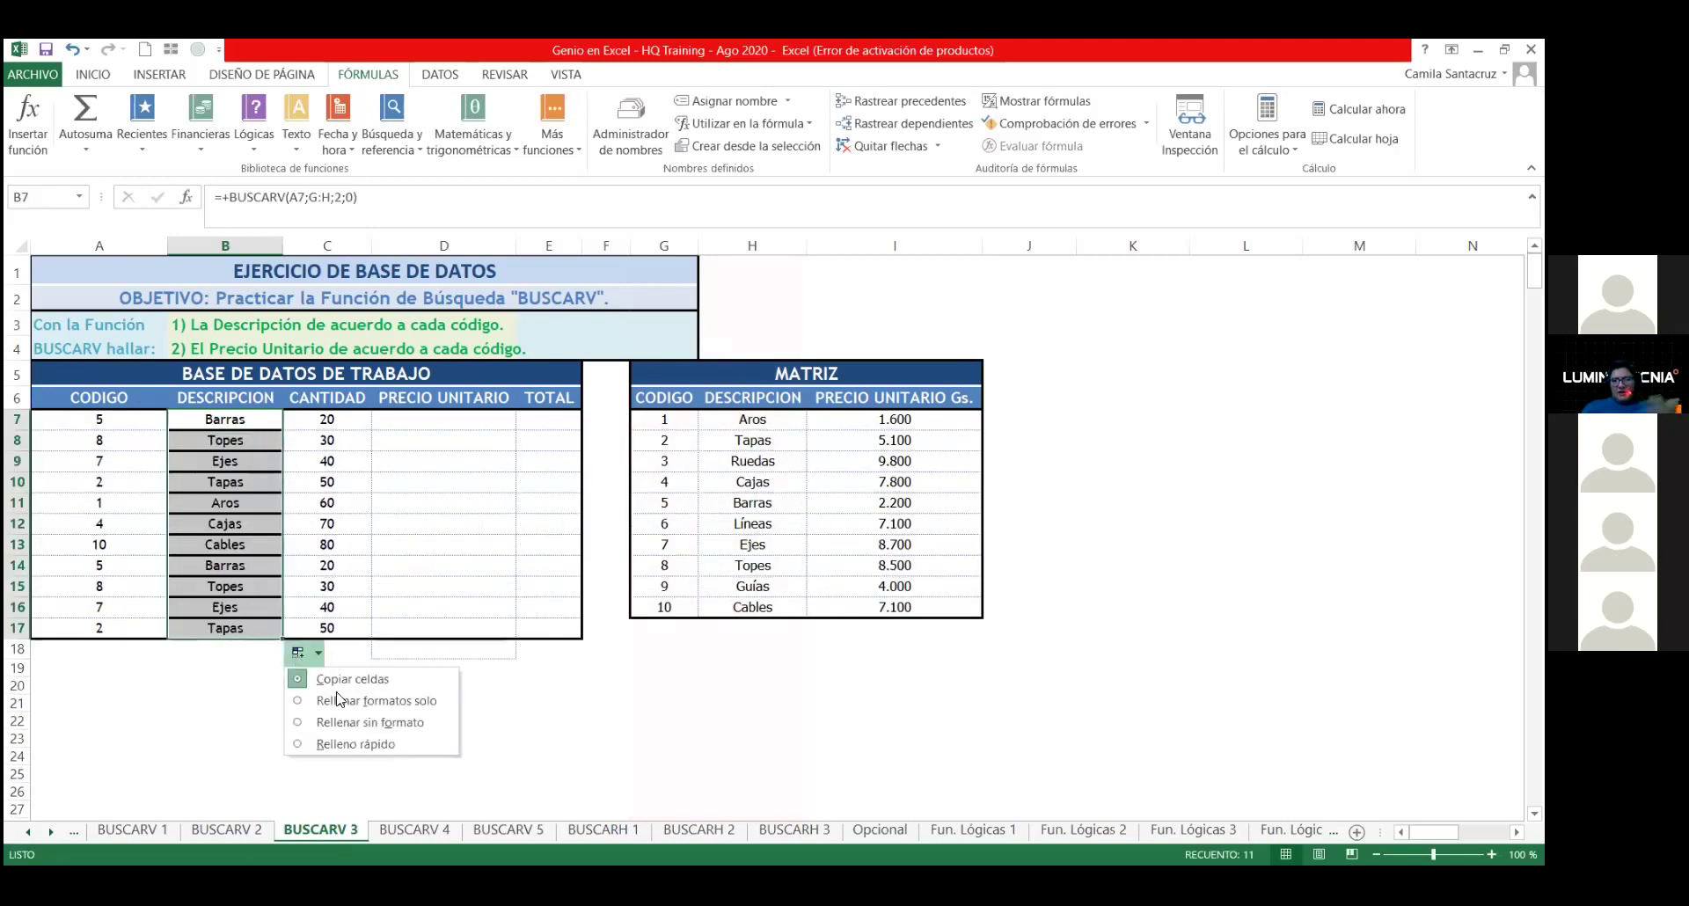
click(349, 719)
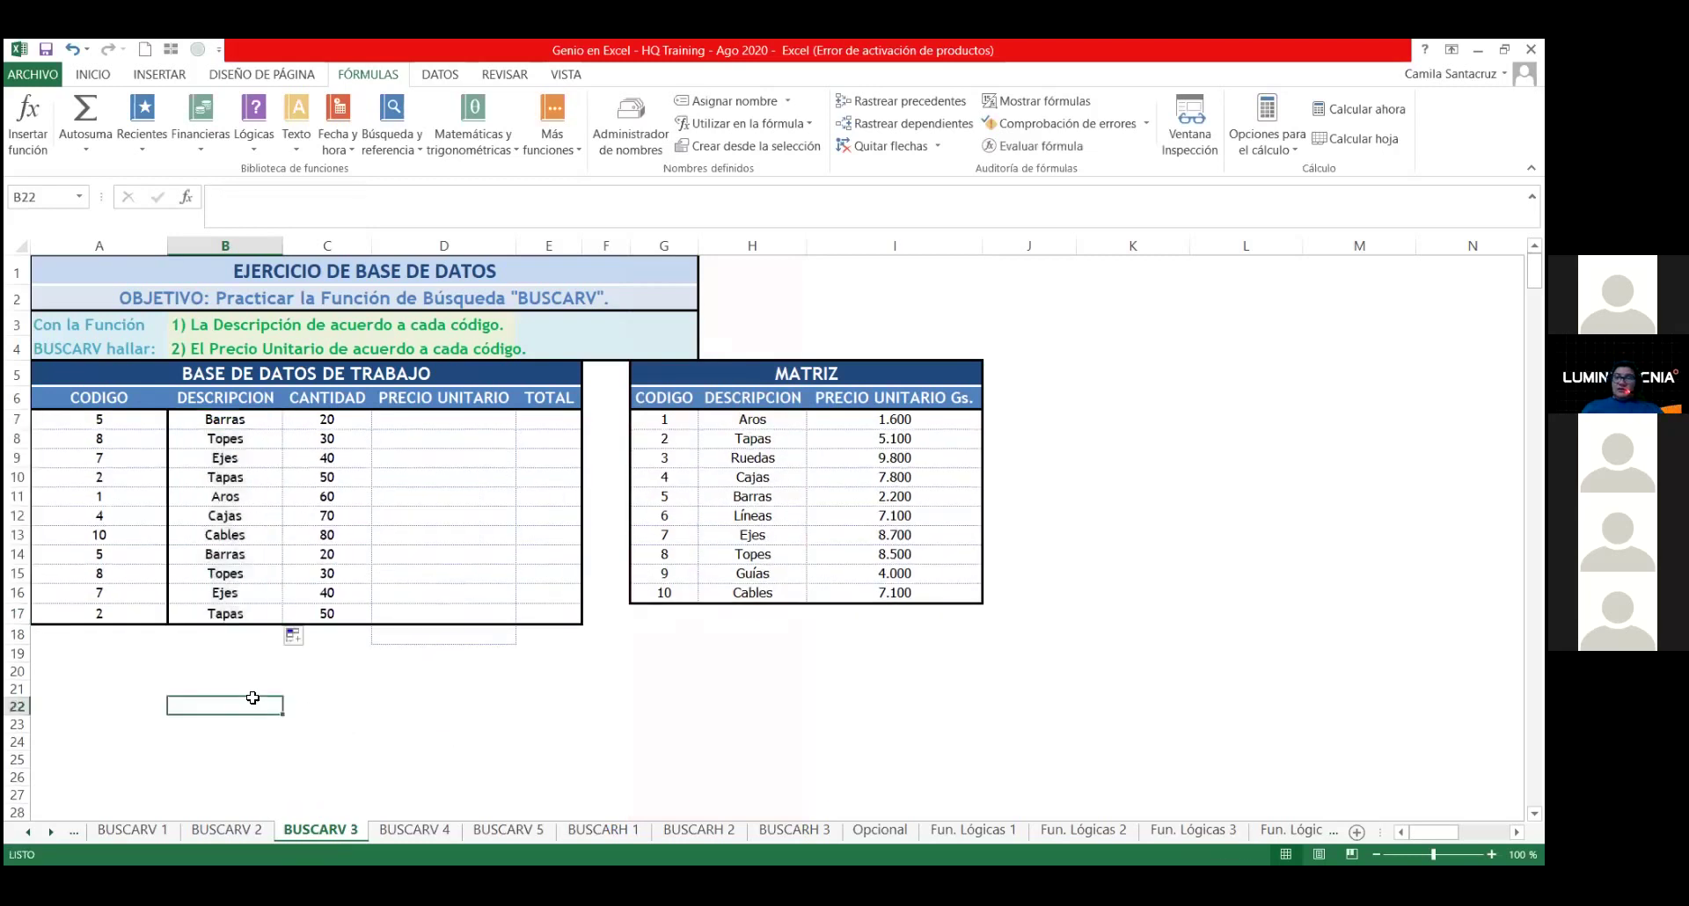
Step: Check the copied DESCRIPCION formulas from B8 down to B16
click(211, 438)
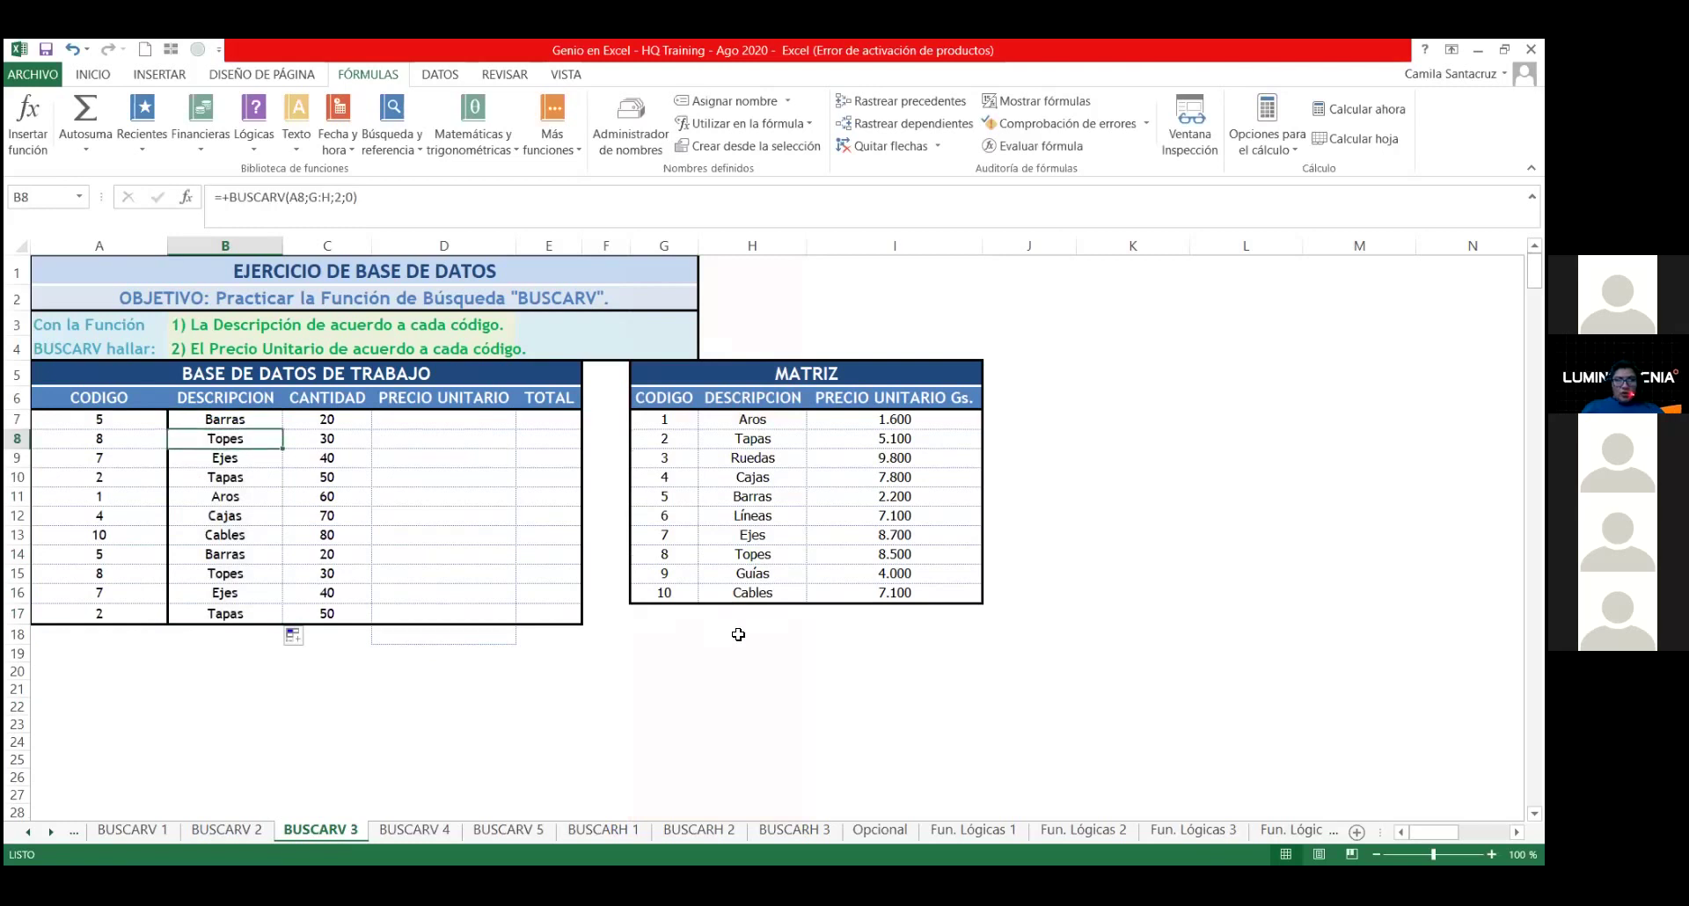
key(Down)
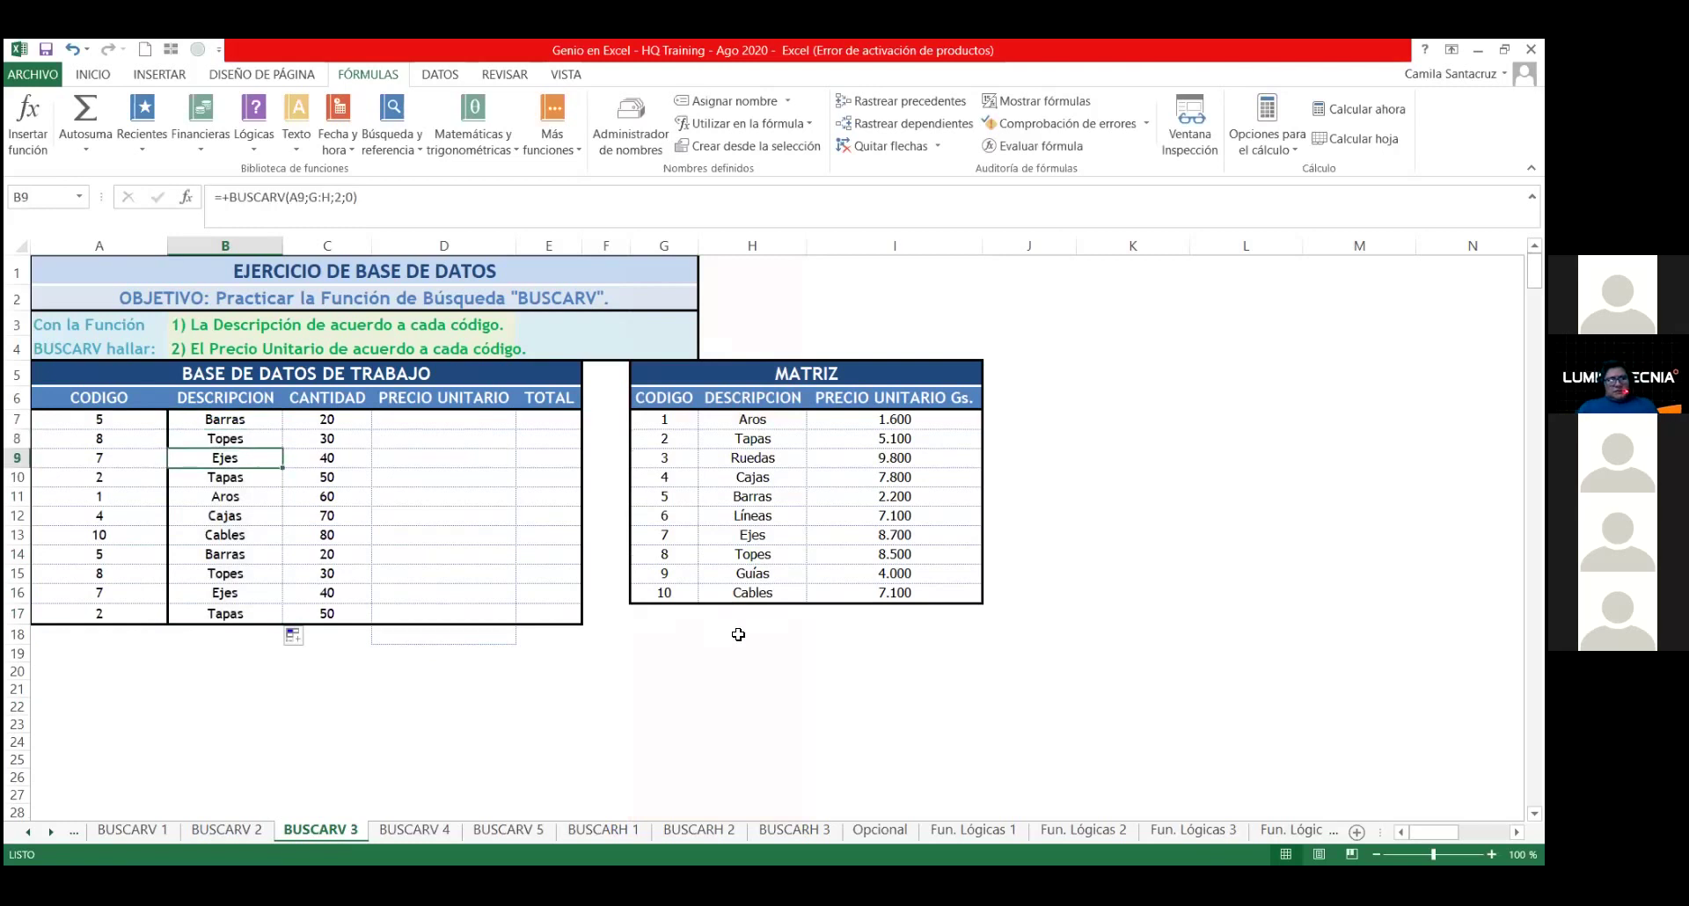
key(Down)
key(Down)
key(Down)
key(Down)
key(Down)
key(Down)
key(Down)
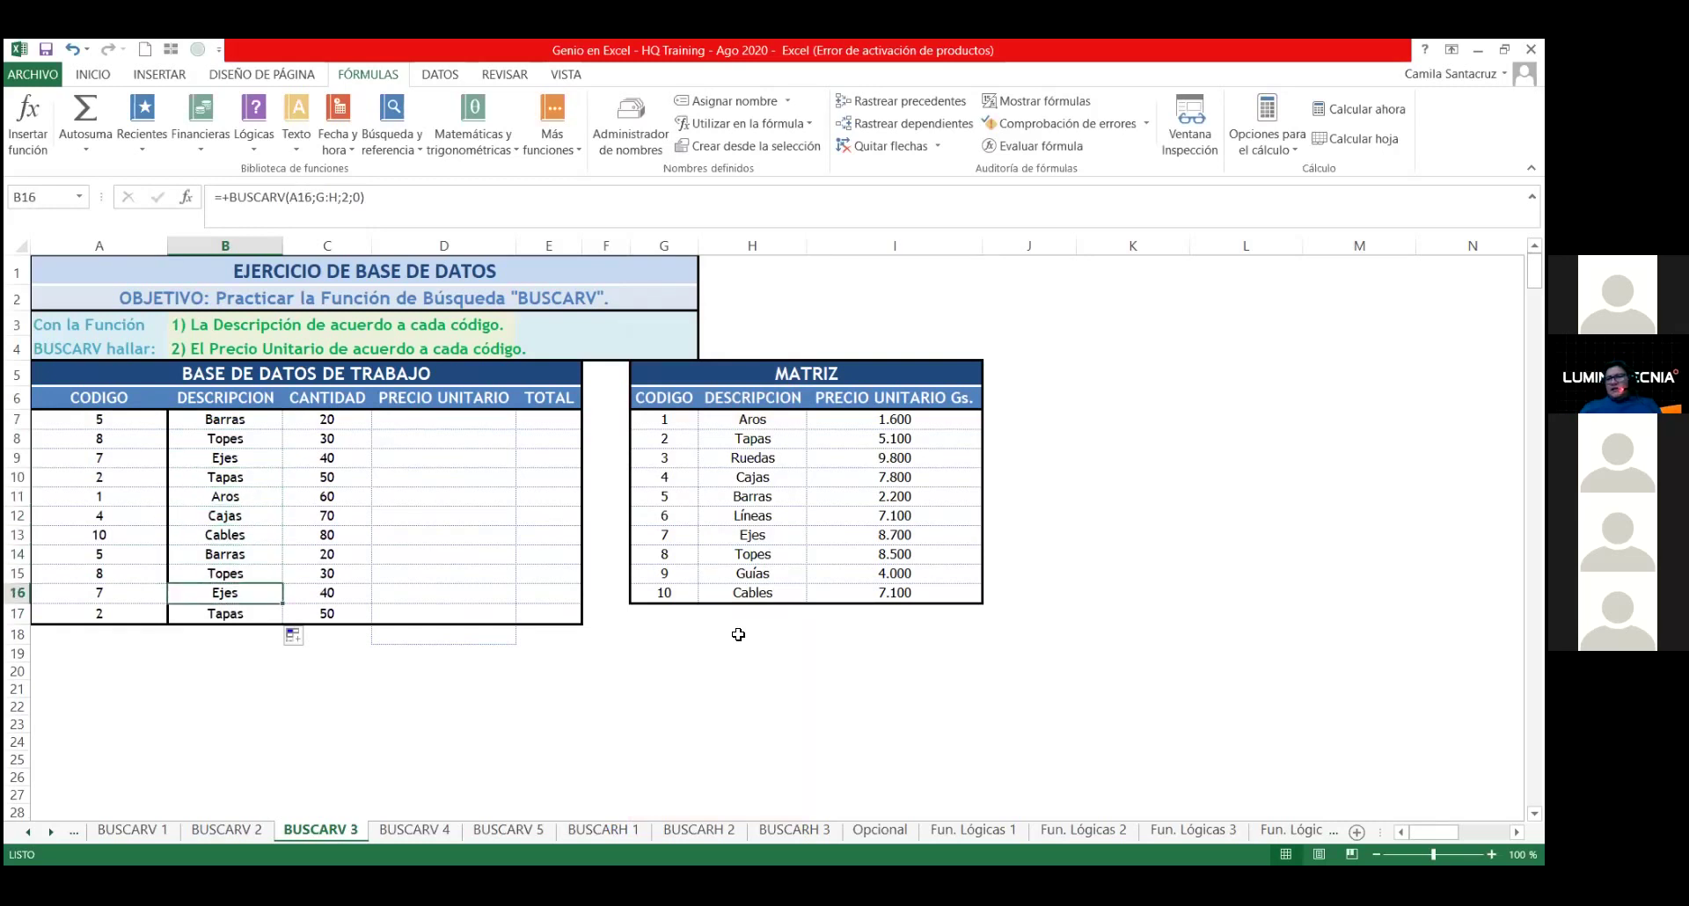
key(Down)
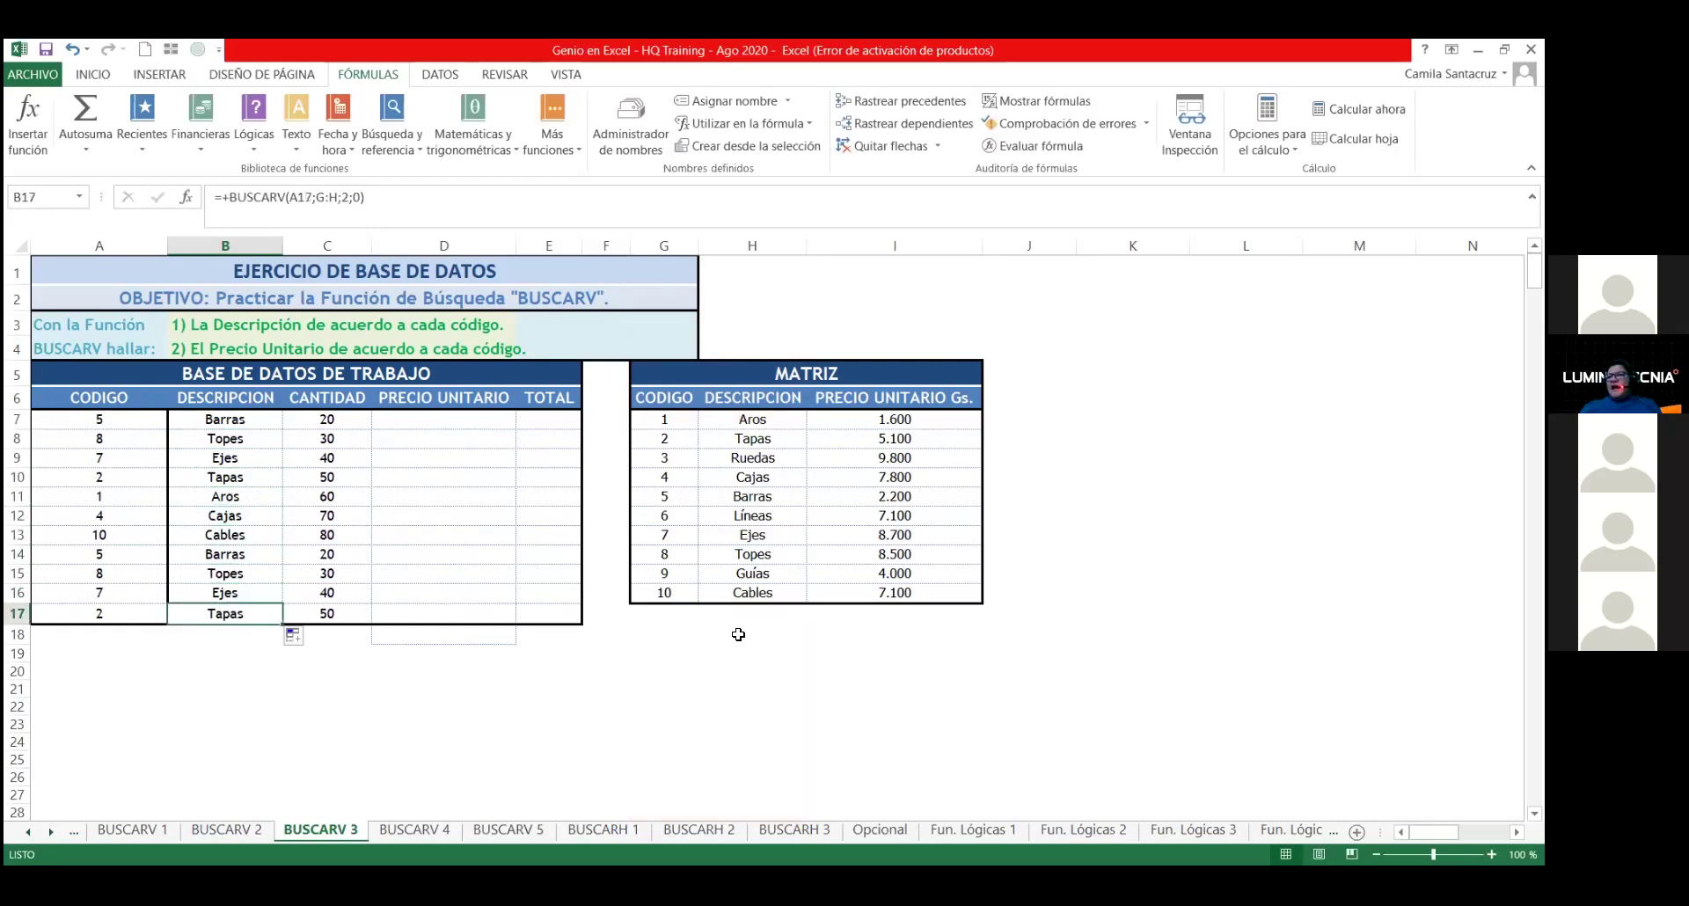
key(Right)
key(Right)
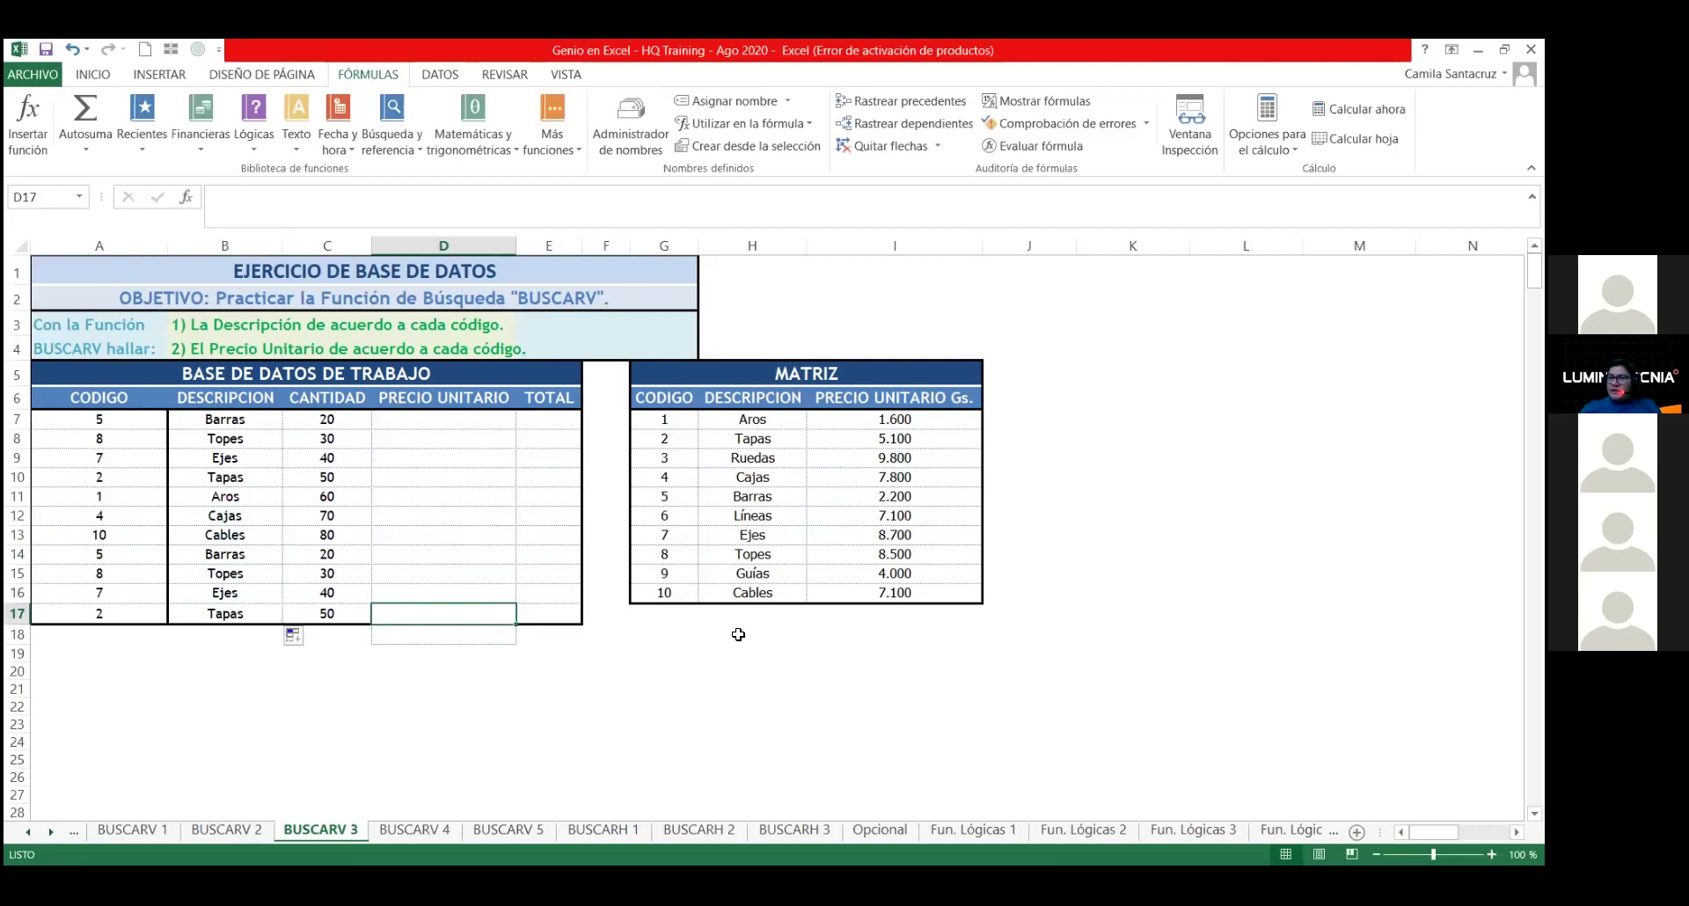
key(Left)
key(Right)
key(Left)
key(Up)
key(Up)
key(Up)
key(Up)
key(Right)
key(Right)
key(Right)
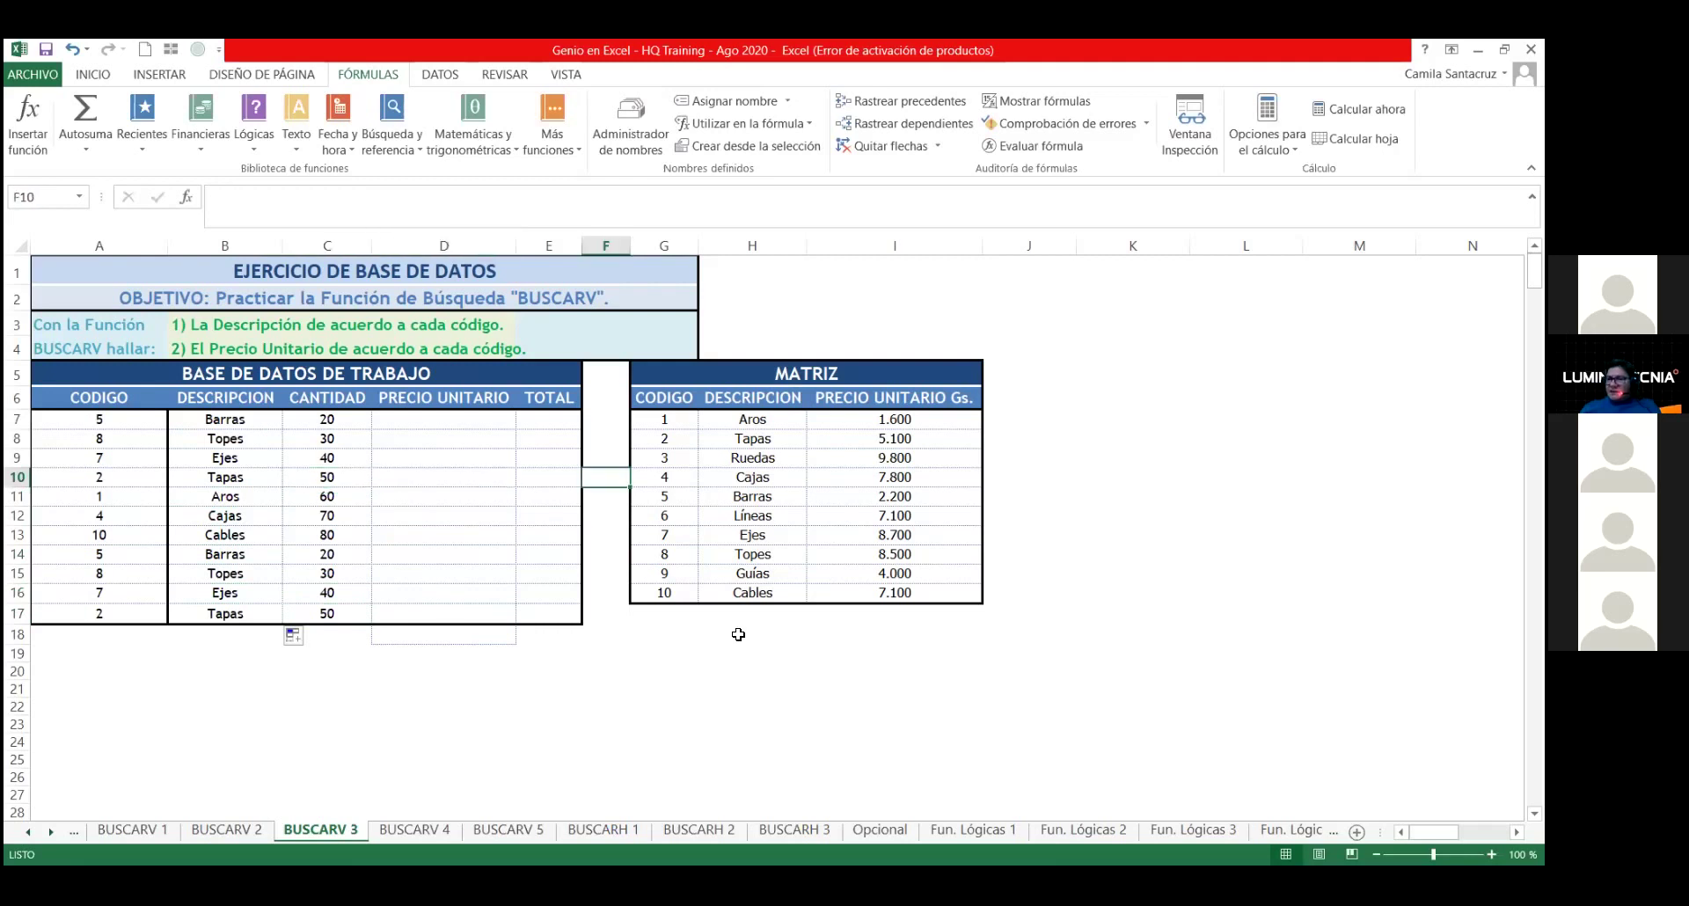
key(Right)
key(Up)
key(Up)
key(Up)
key(Up)
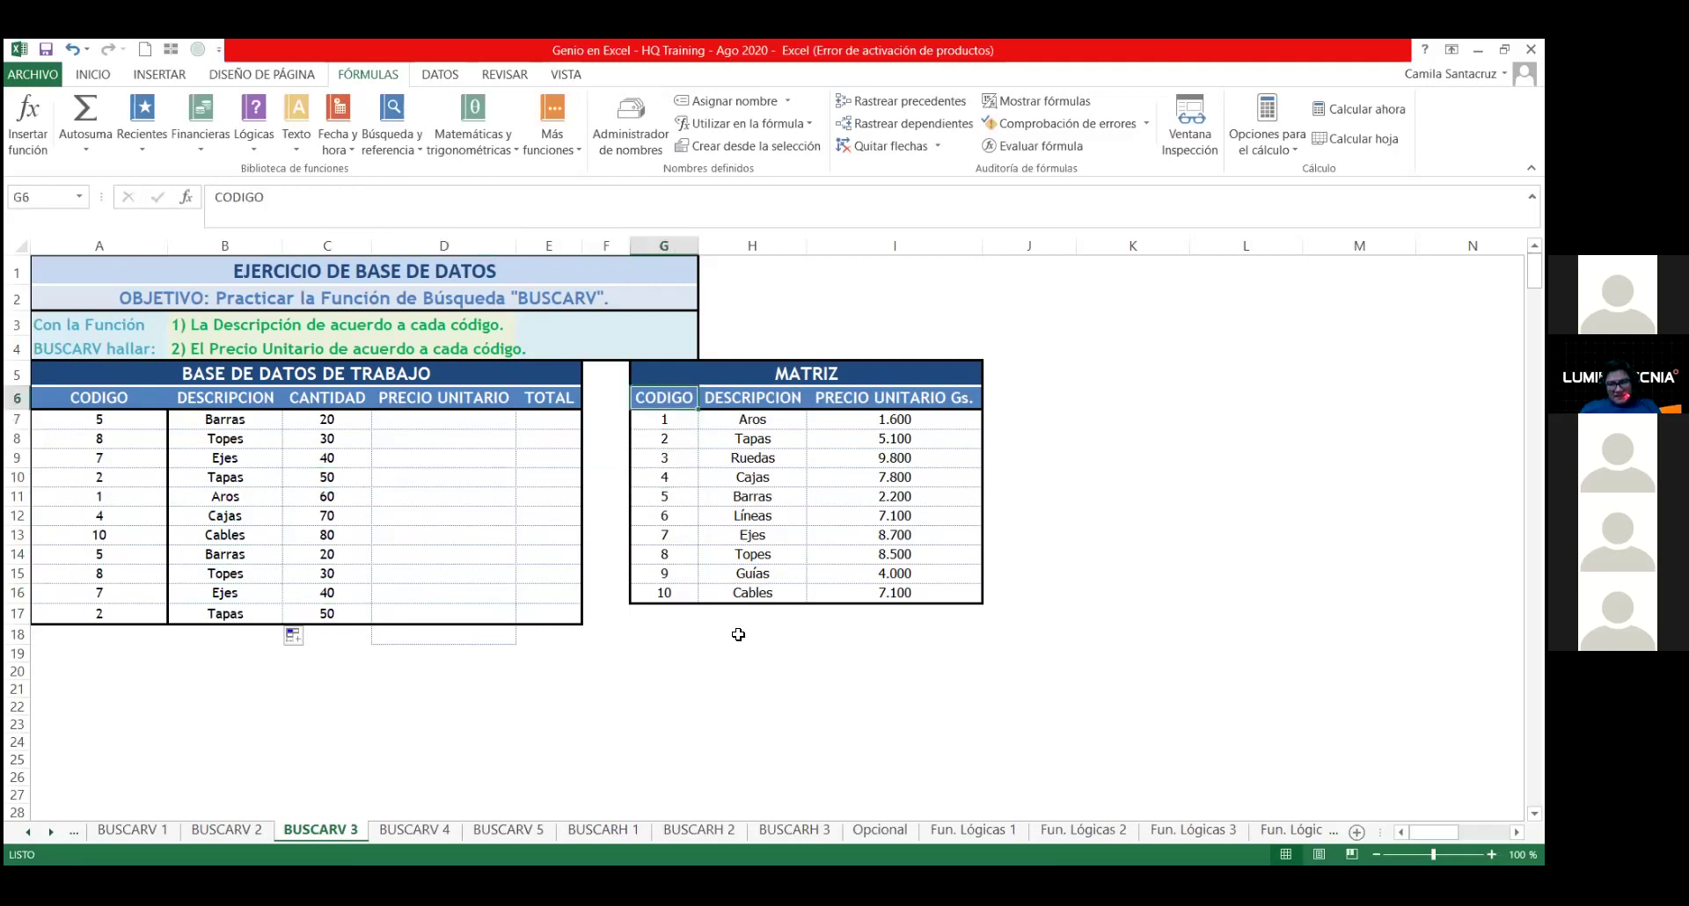
key(Down)
key(Right)
key(Down)
key(Left)
key(Up)
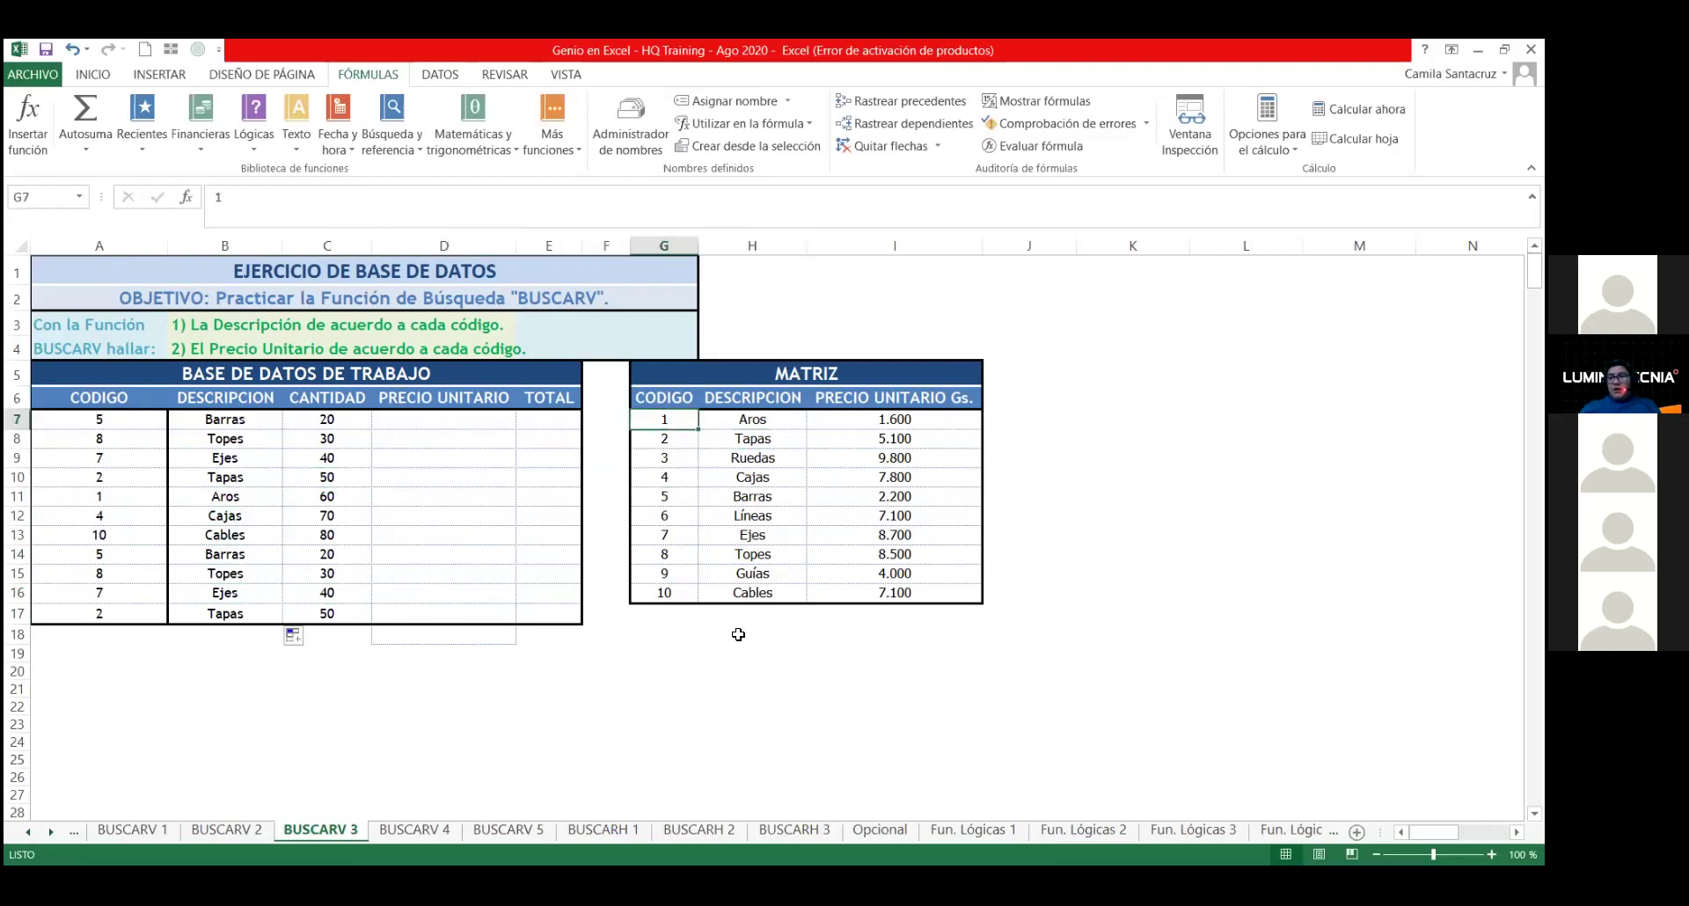
key(Down)
key(Down)
key(Down)
key(Right)
key(Left)
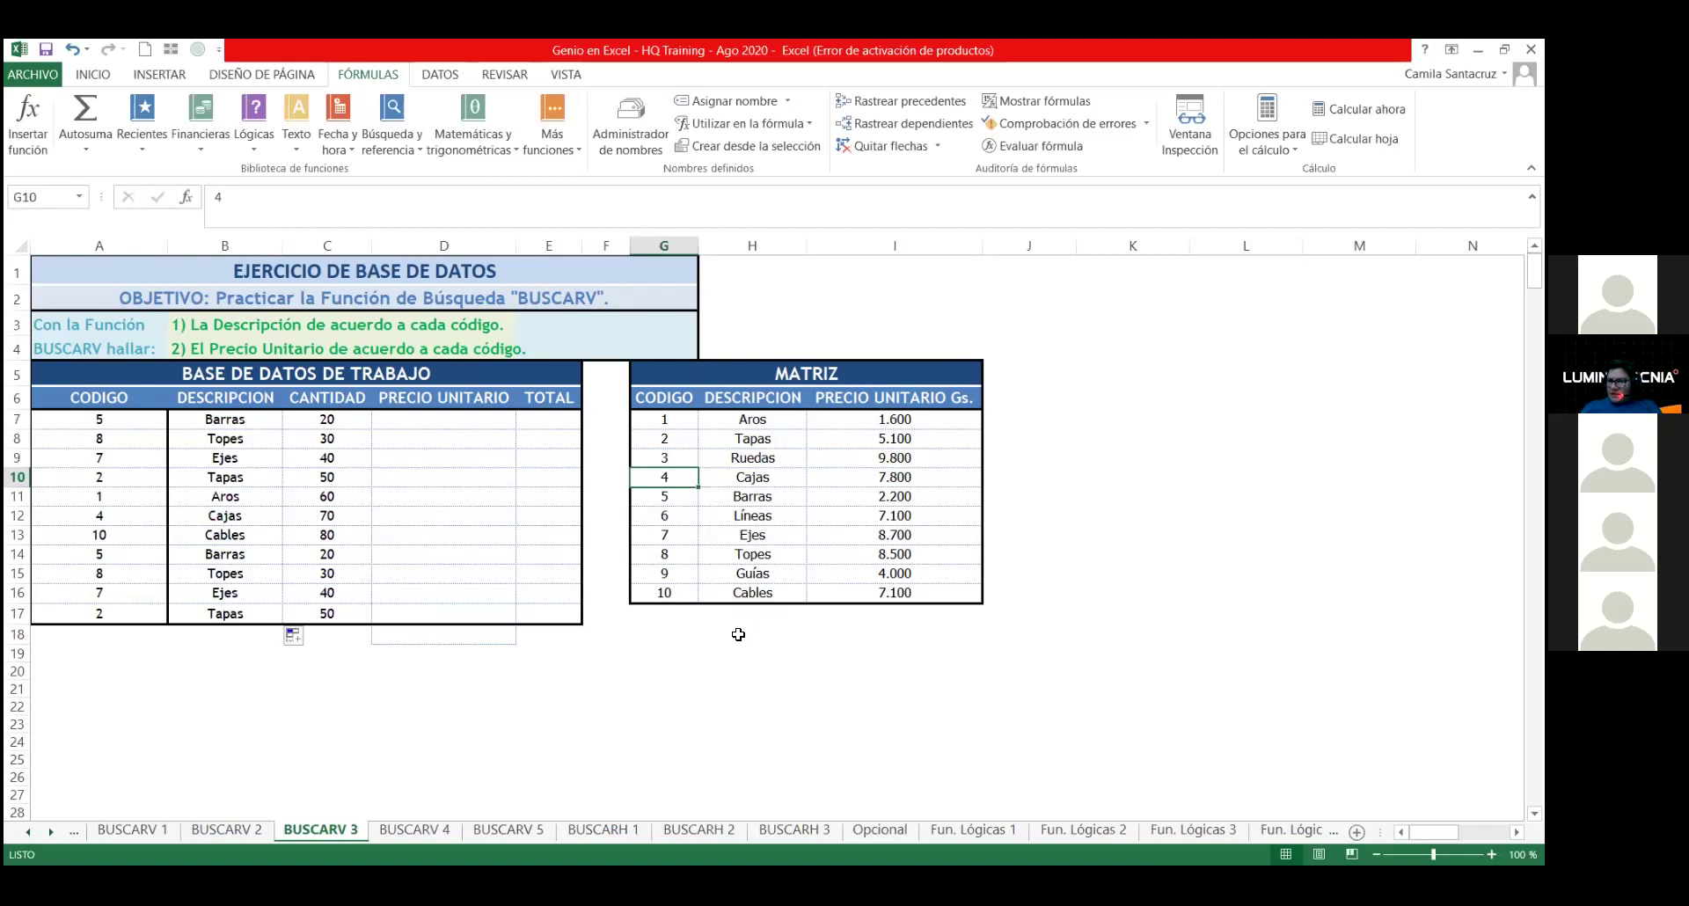
key(Left)
key(Left)
key(Left)
key(Left)
key(Right)
key(Up)
key(Up)
key(Up)
key(Up)
key(Down)
key(Left)
key(Right)
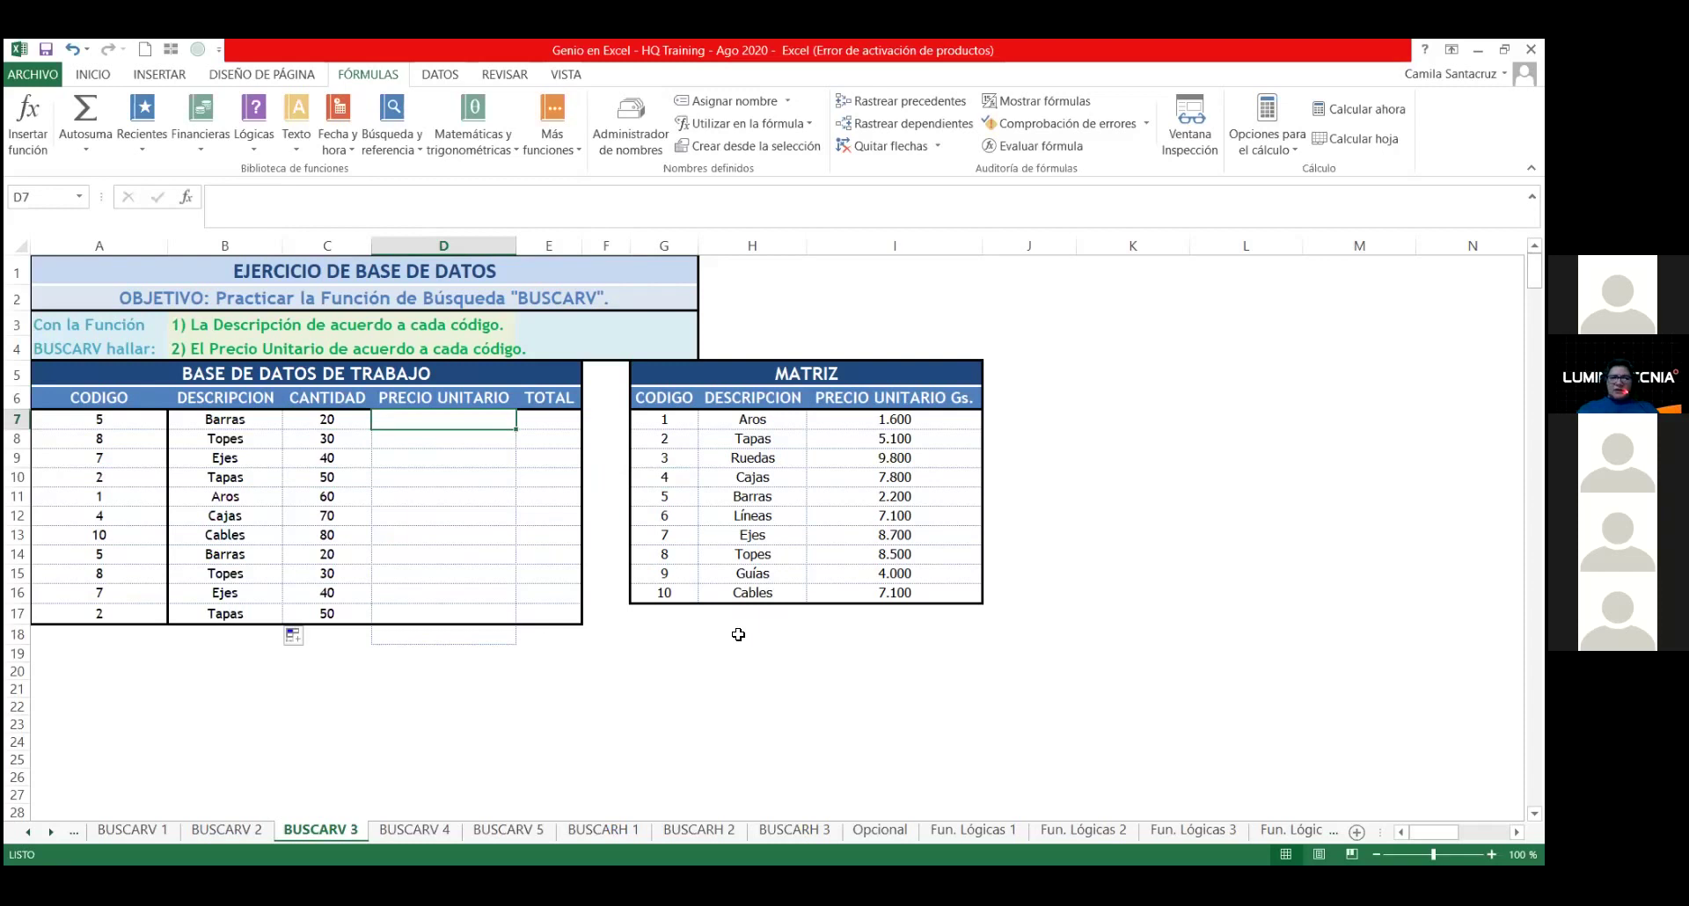
Step: Enter =+BUSCARV(A7;G:I;3;0) in D7 to look up the unit price from the MATRIZ
text(+)
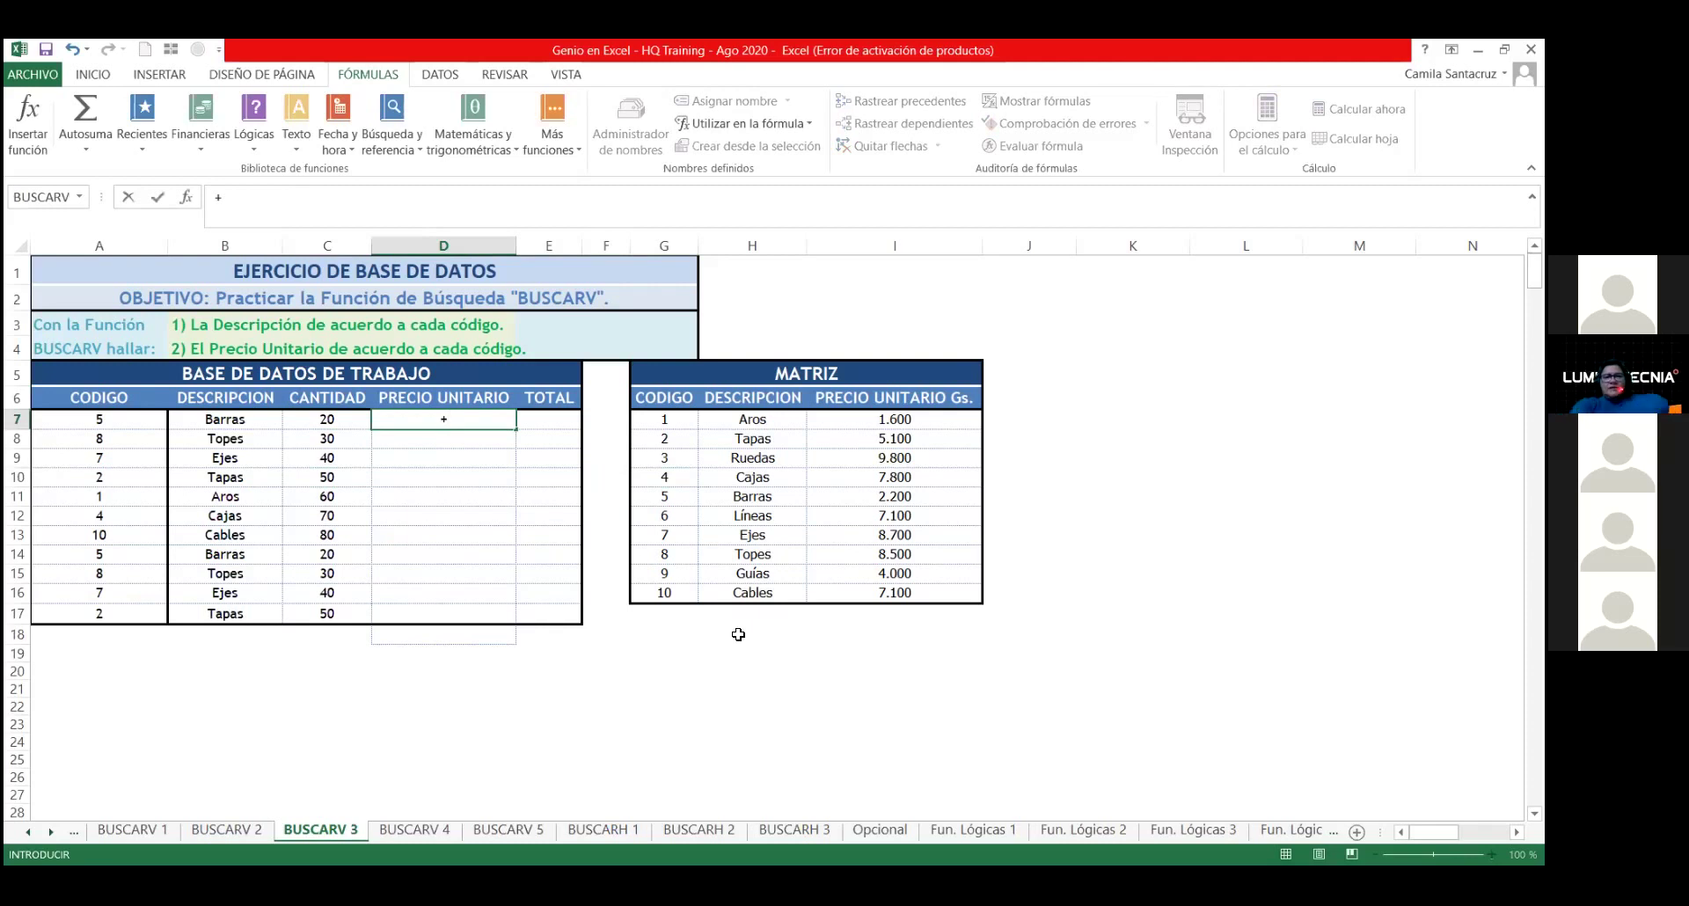
text(BUS)
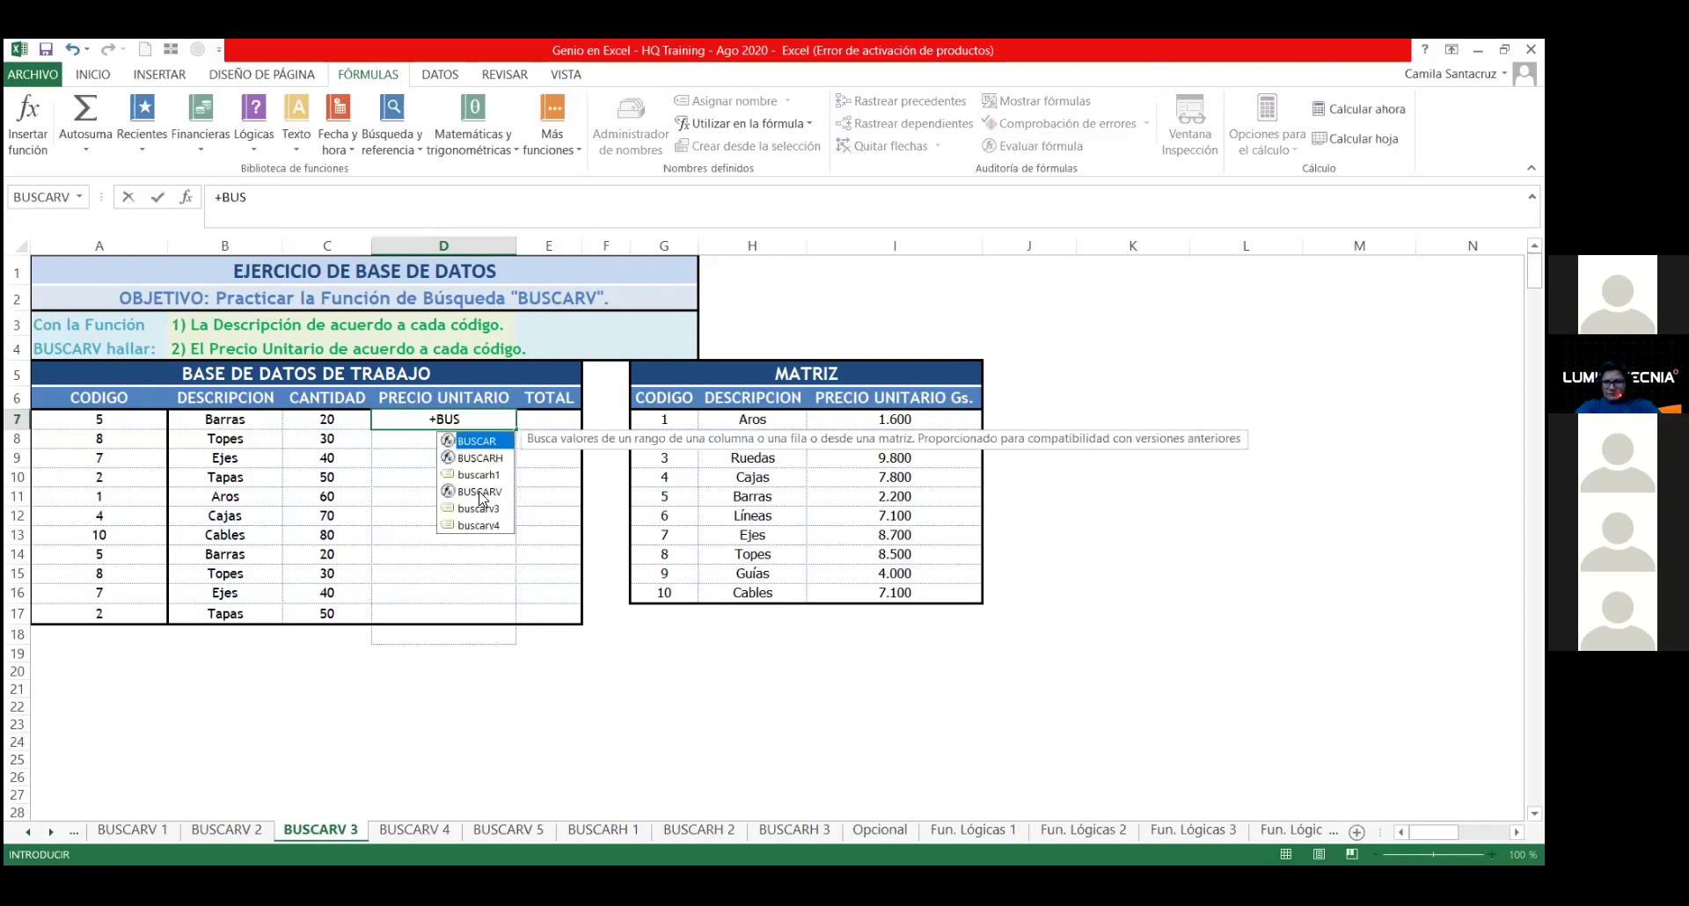
click(479, 495)
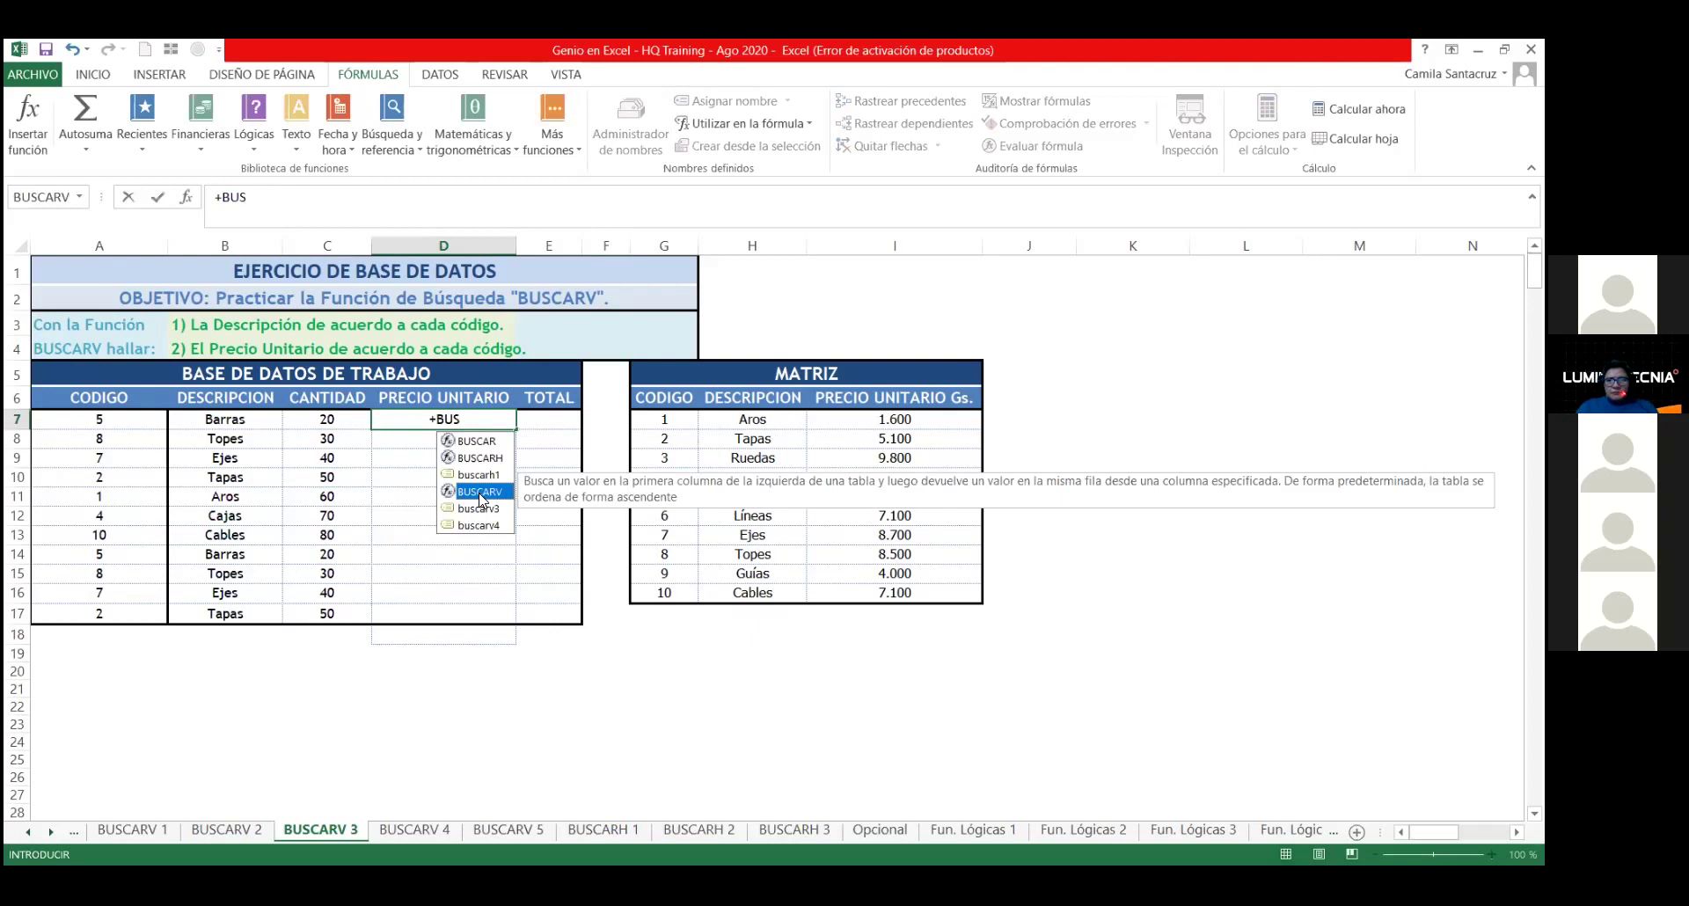
double_click(481, 498)
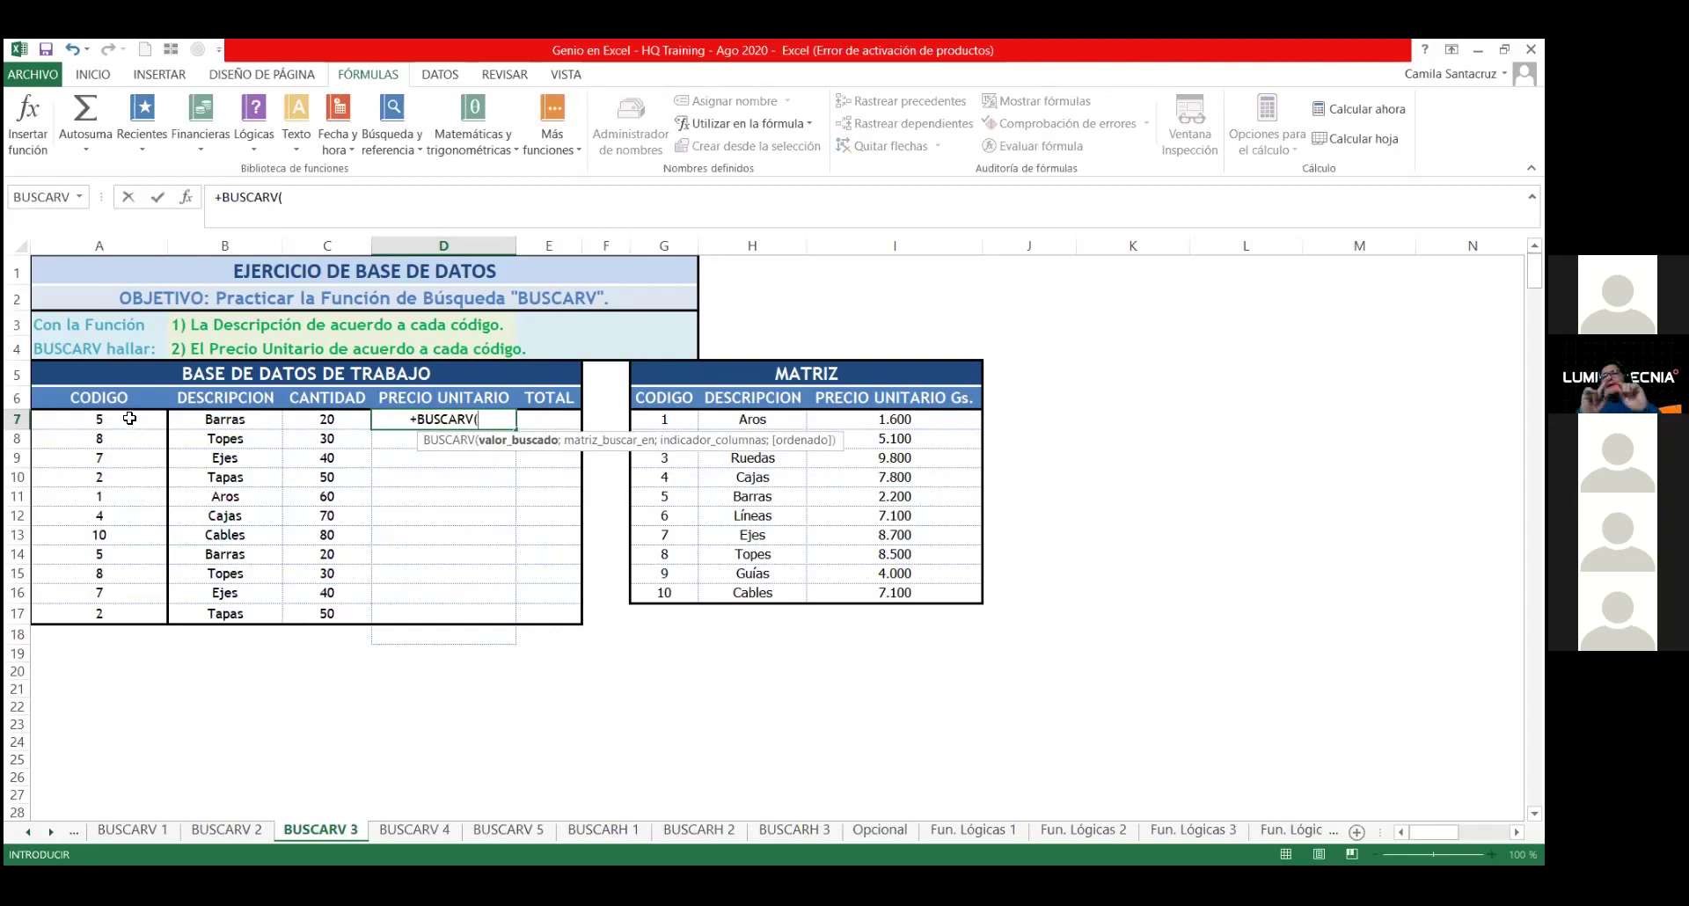
click(129, 418)
text(;)
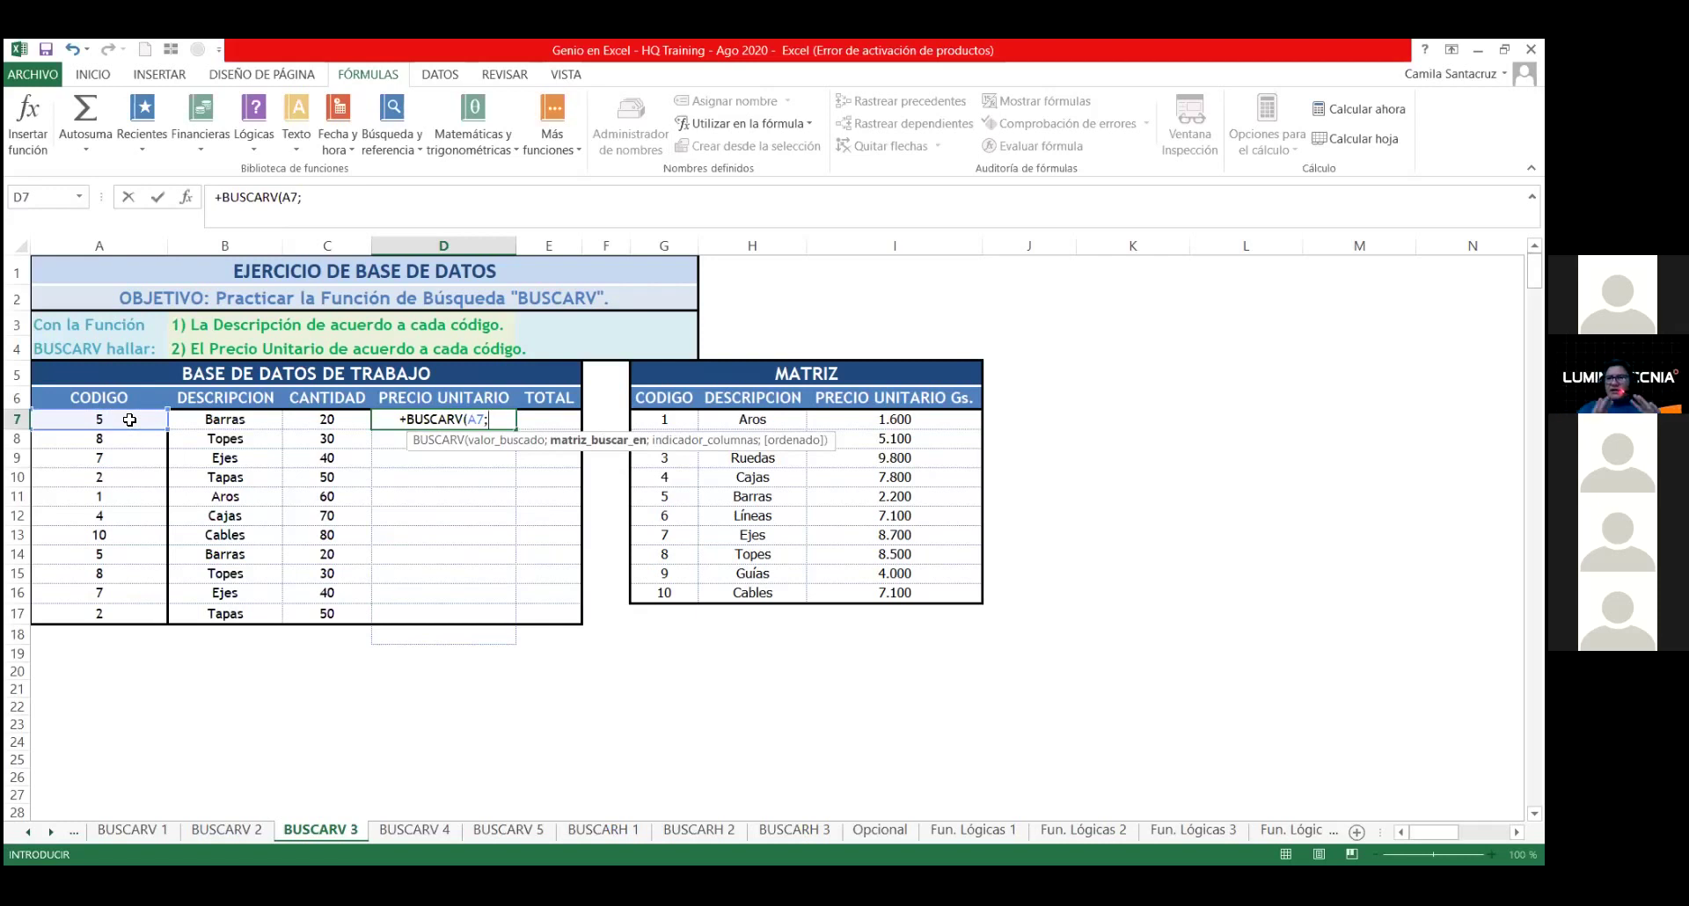
key(Right)
key(Right)
key(Right)
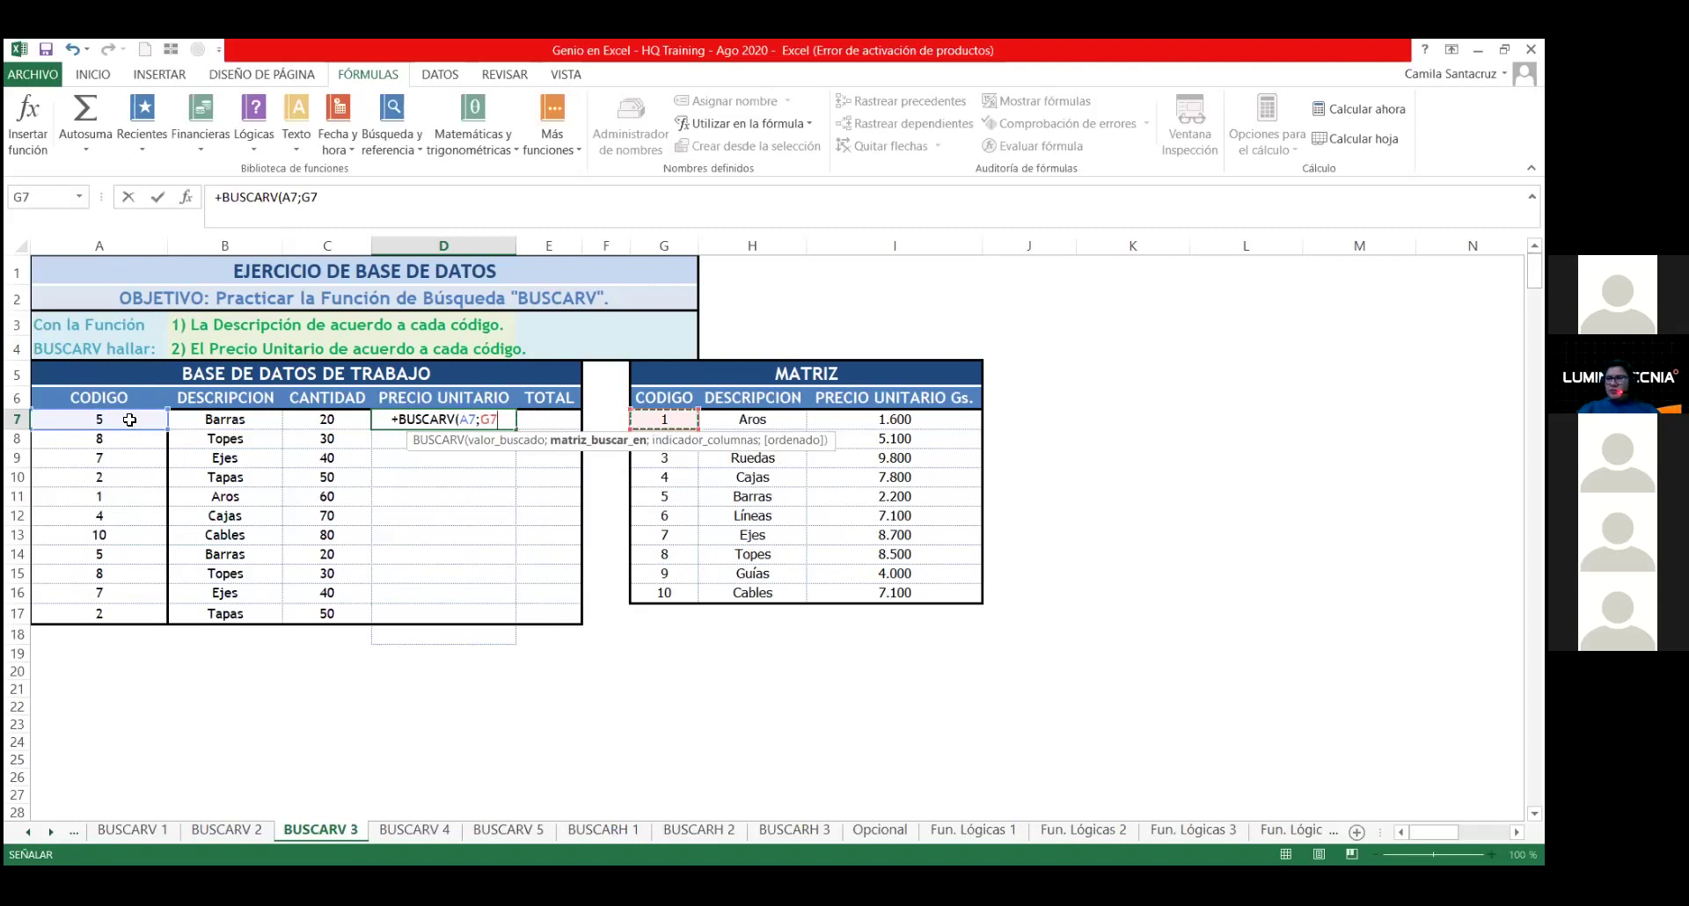
key(BackSpace)
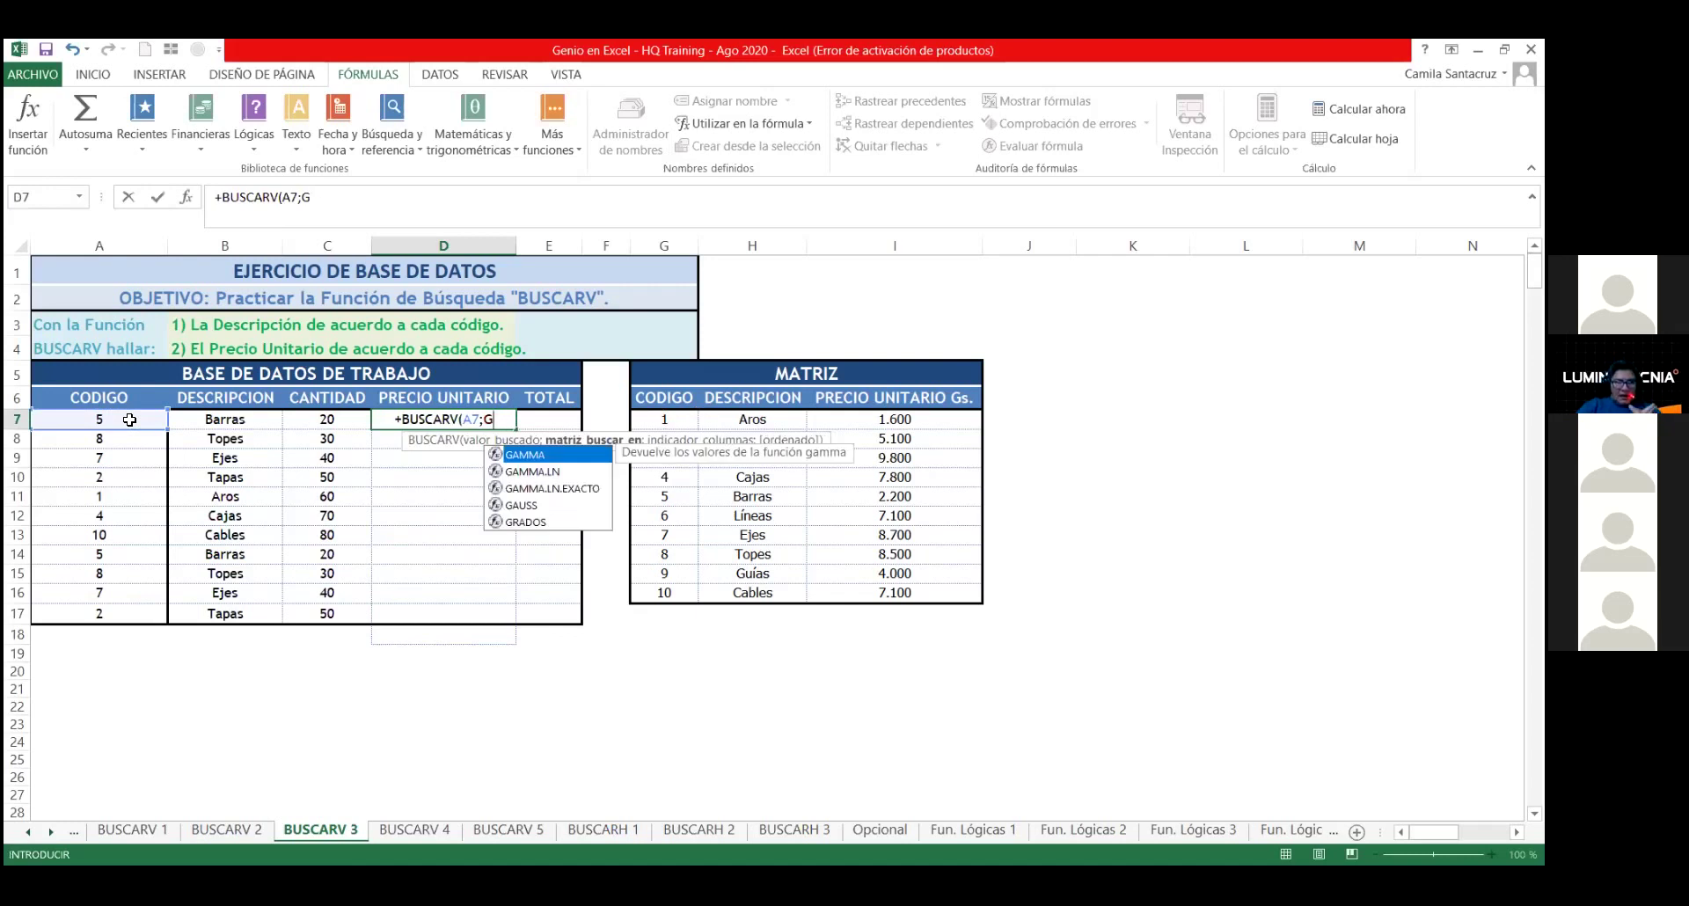
text(:)
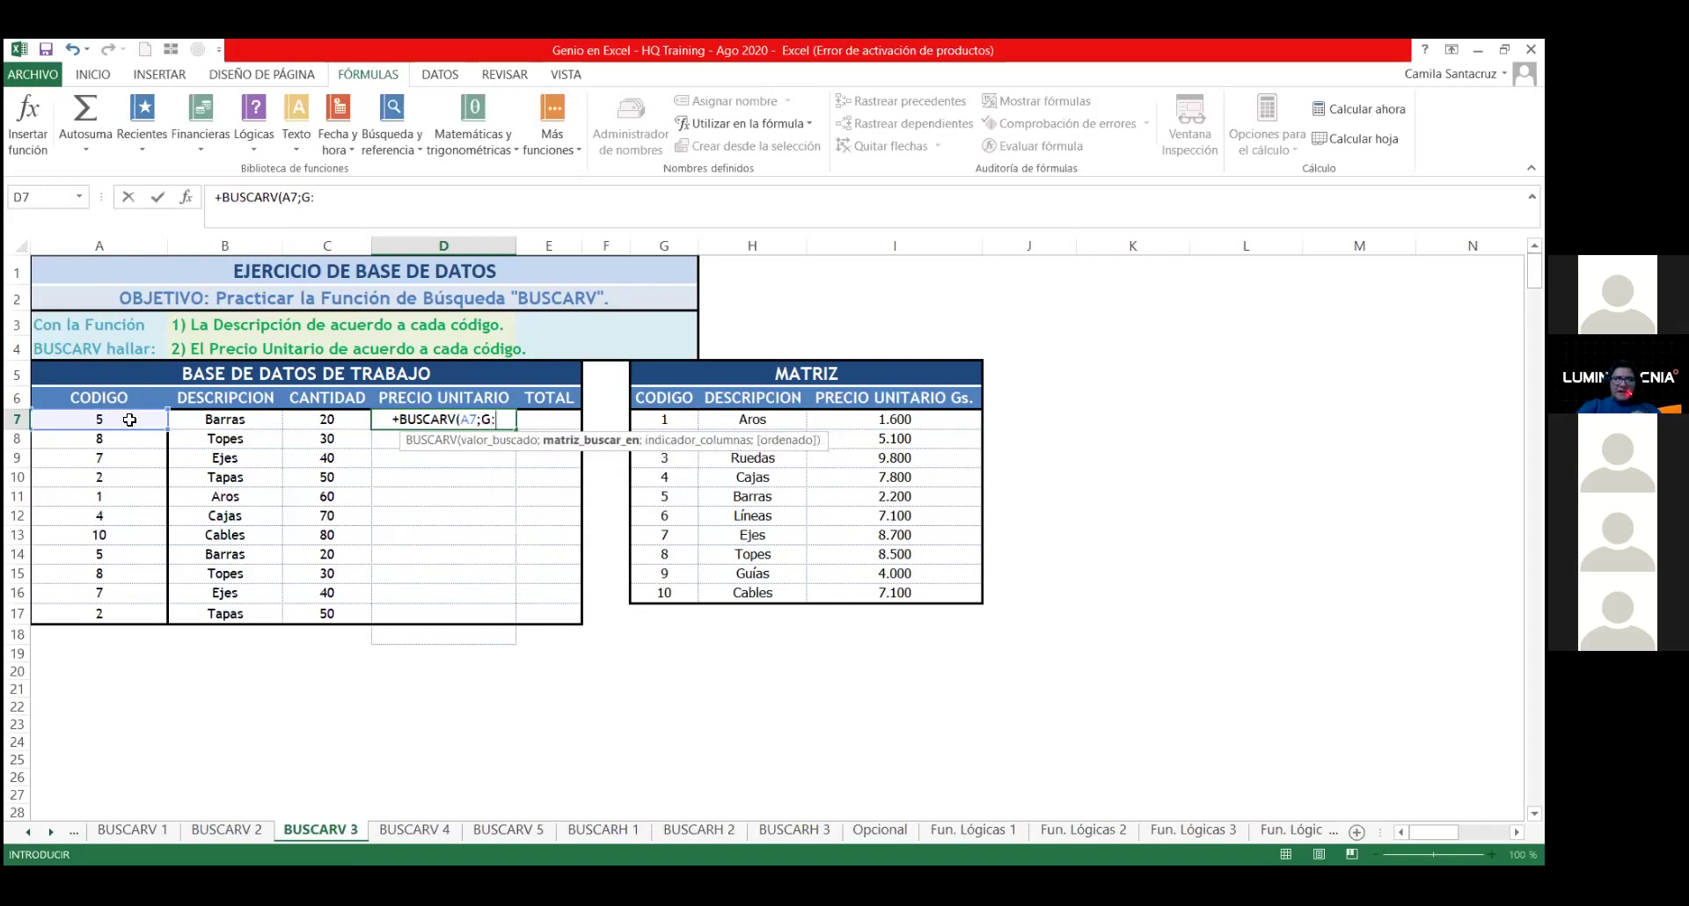
text(I)
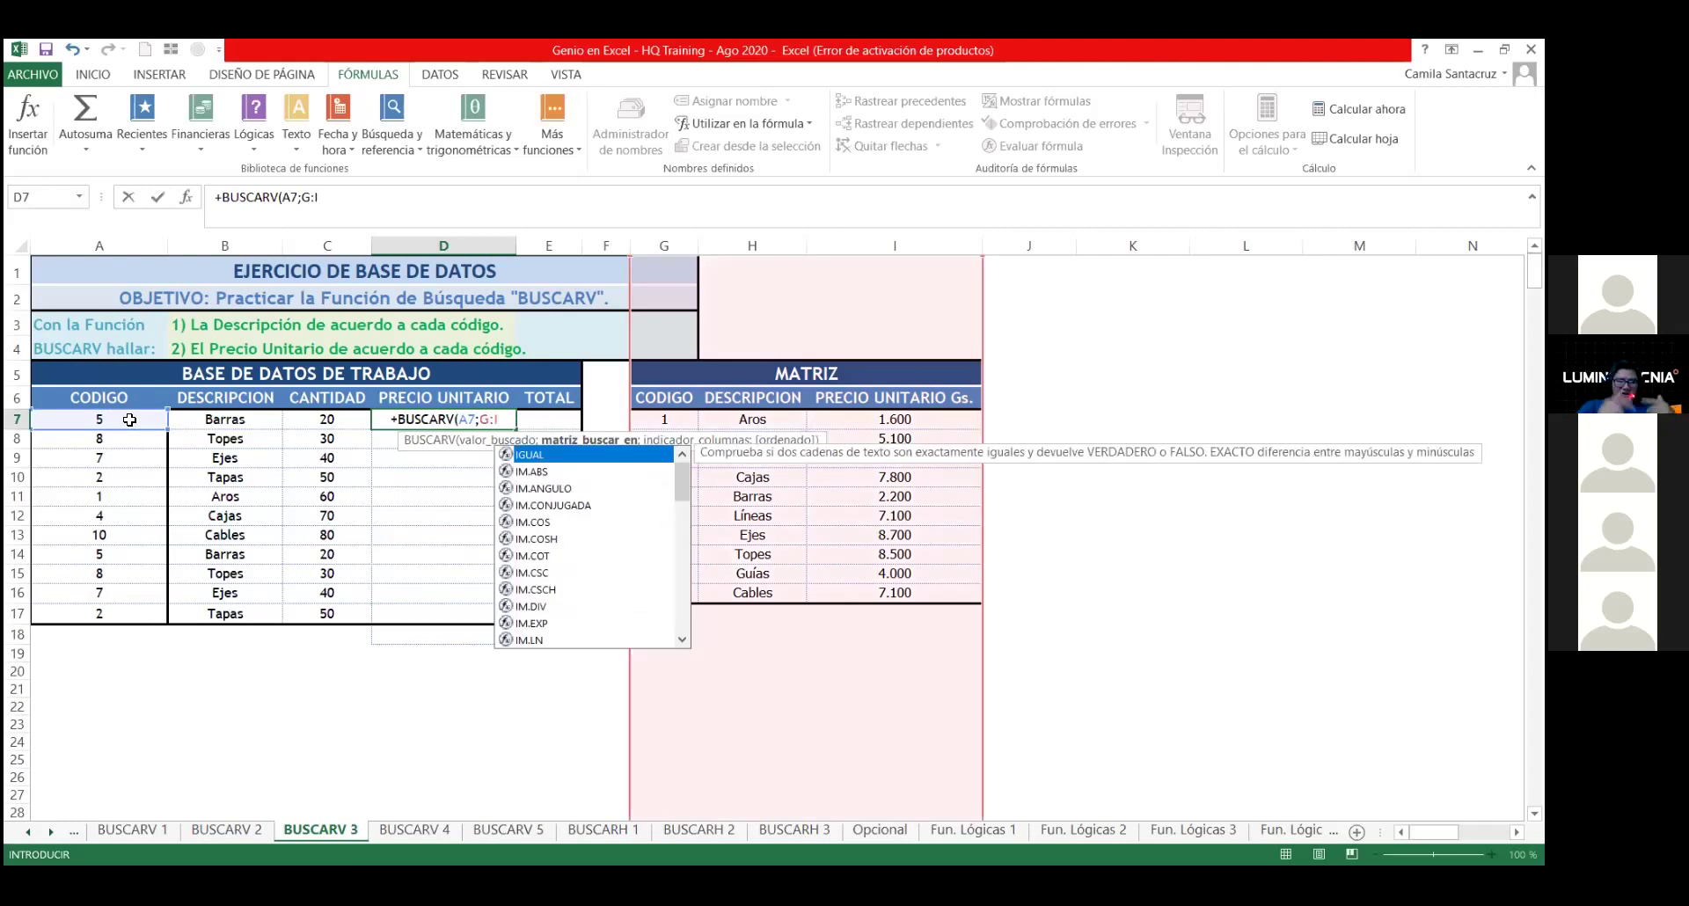
text(;)
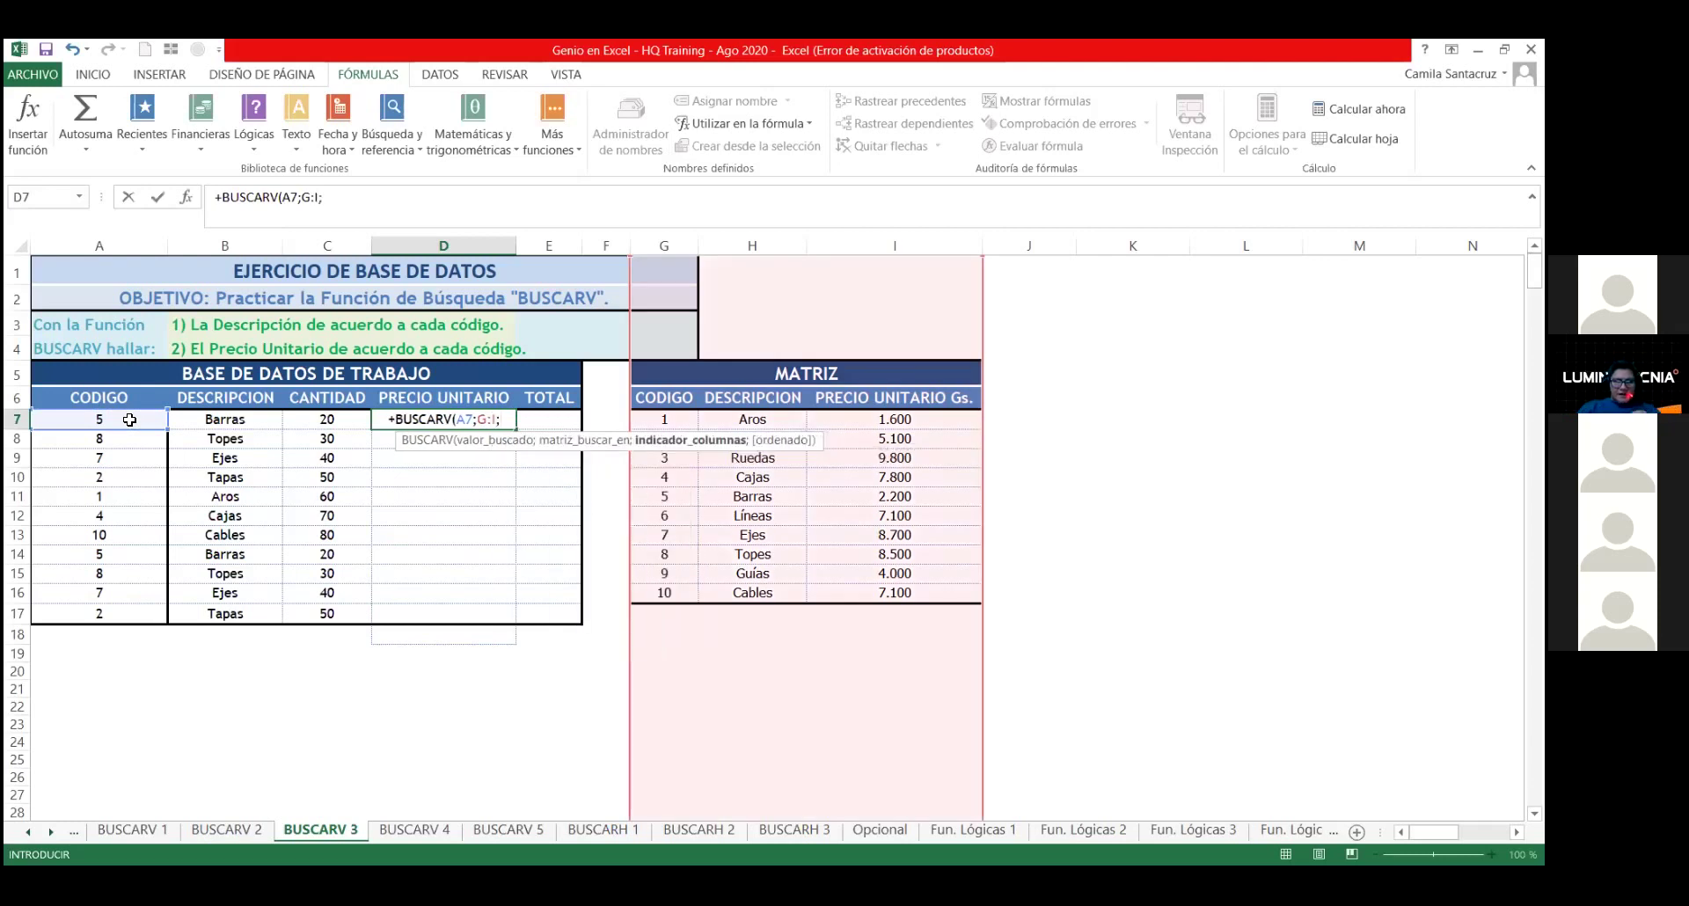
text(3)
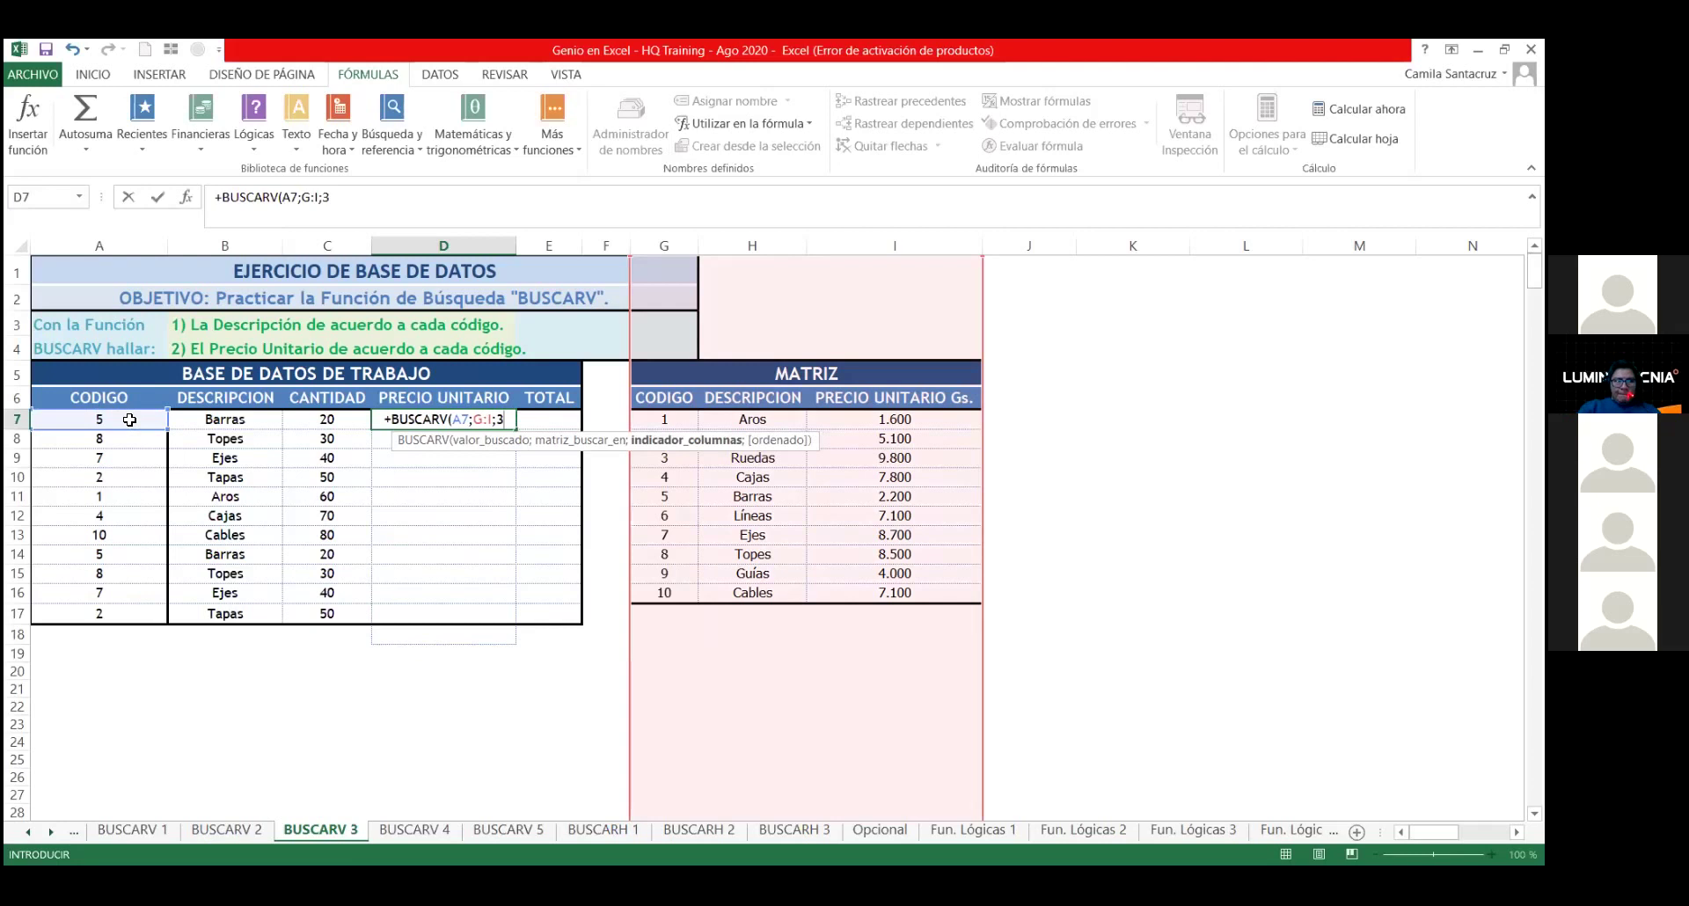
text(;0))
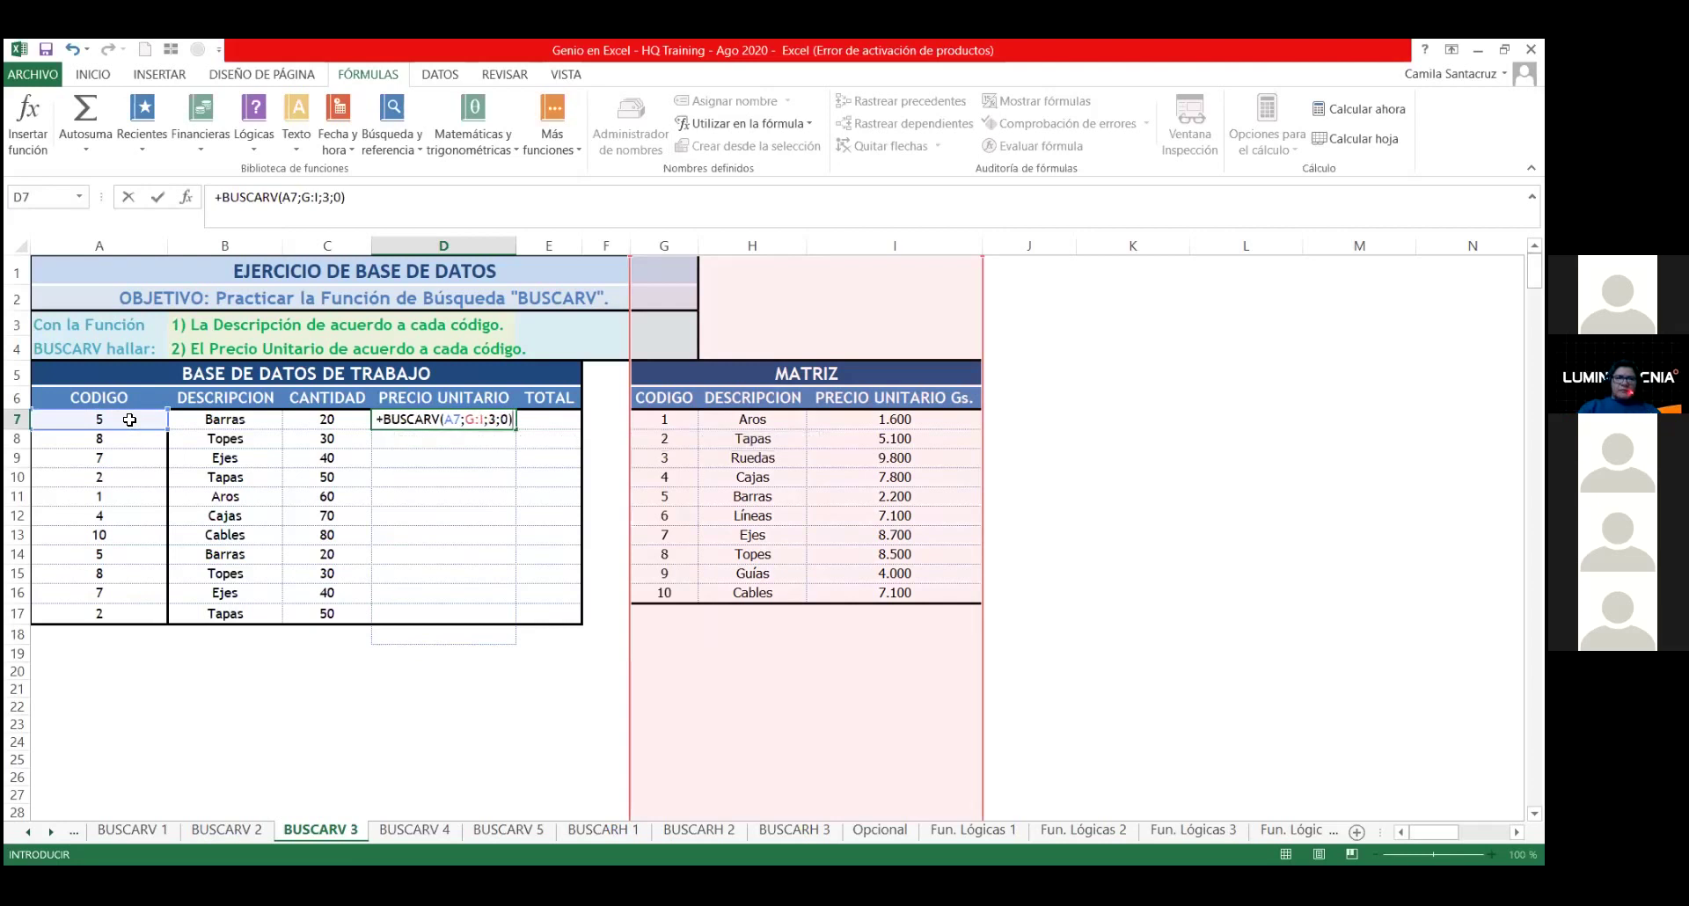
key(Return)
Step: Copy the price lookup down to D17 using Rellenar sin formato
key(Up)
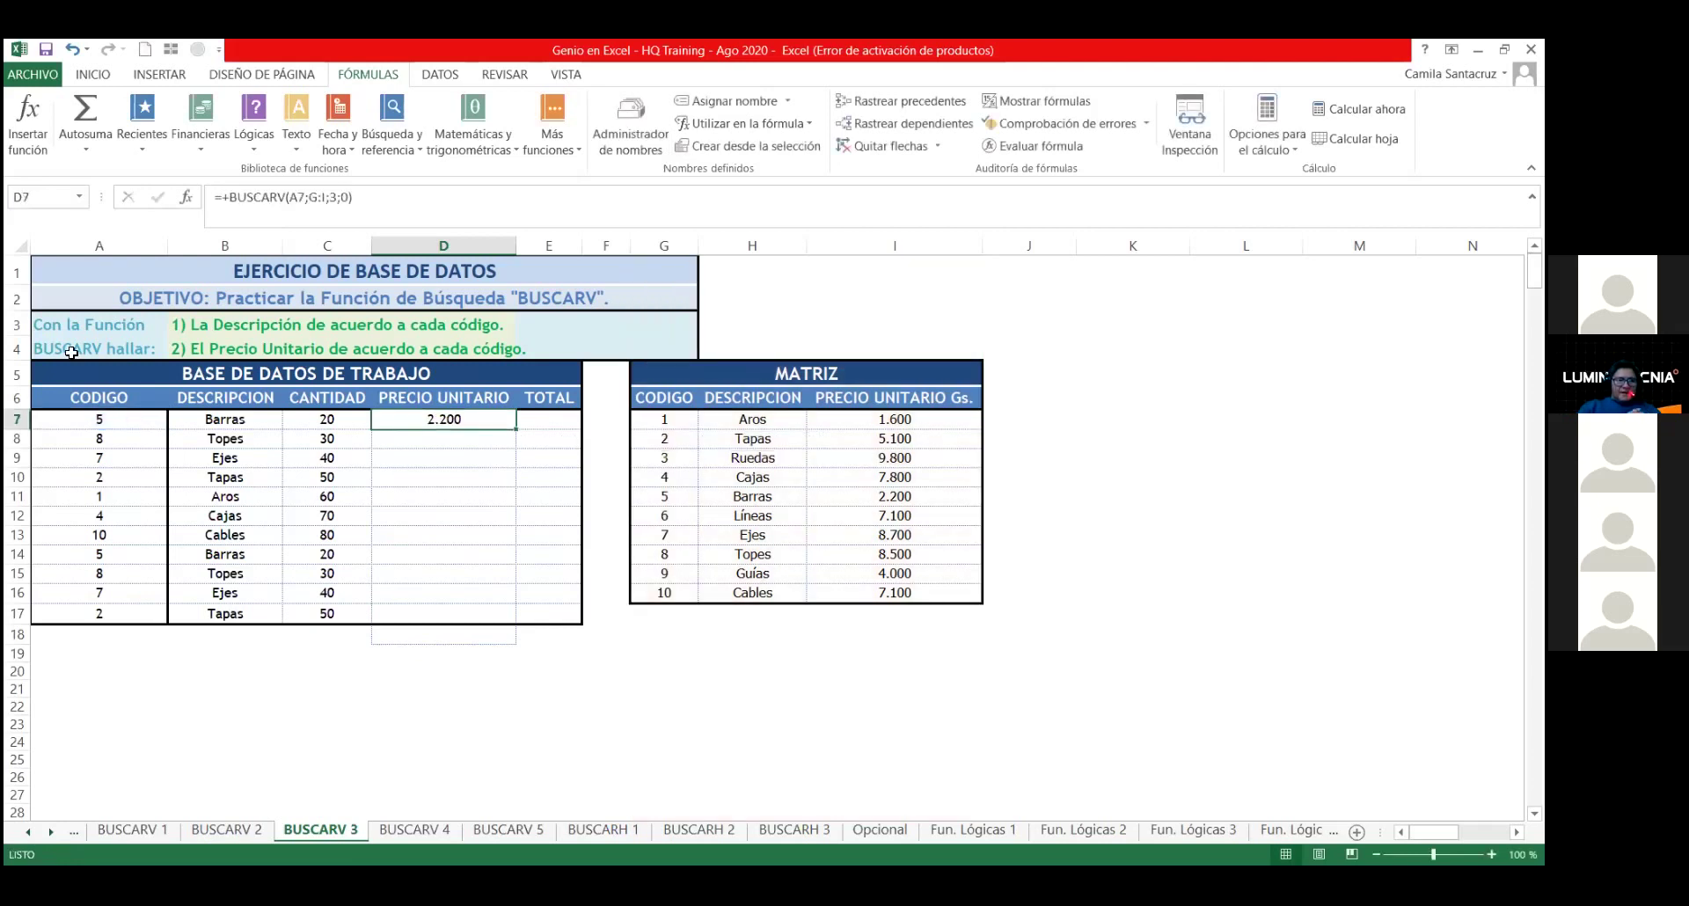
double_click(516, 428)
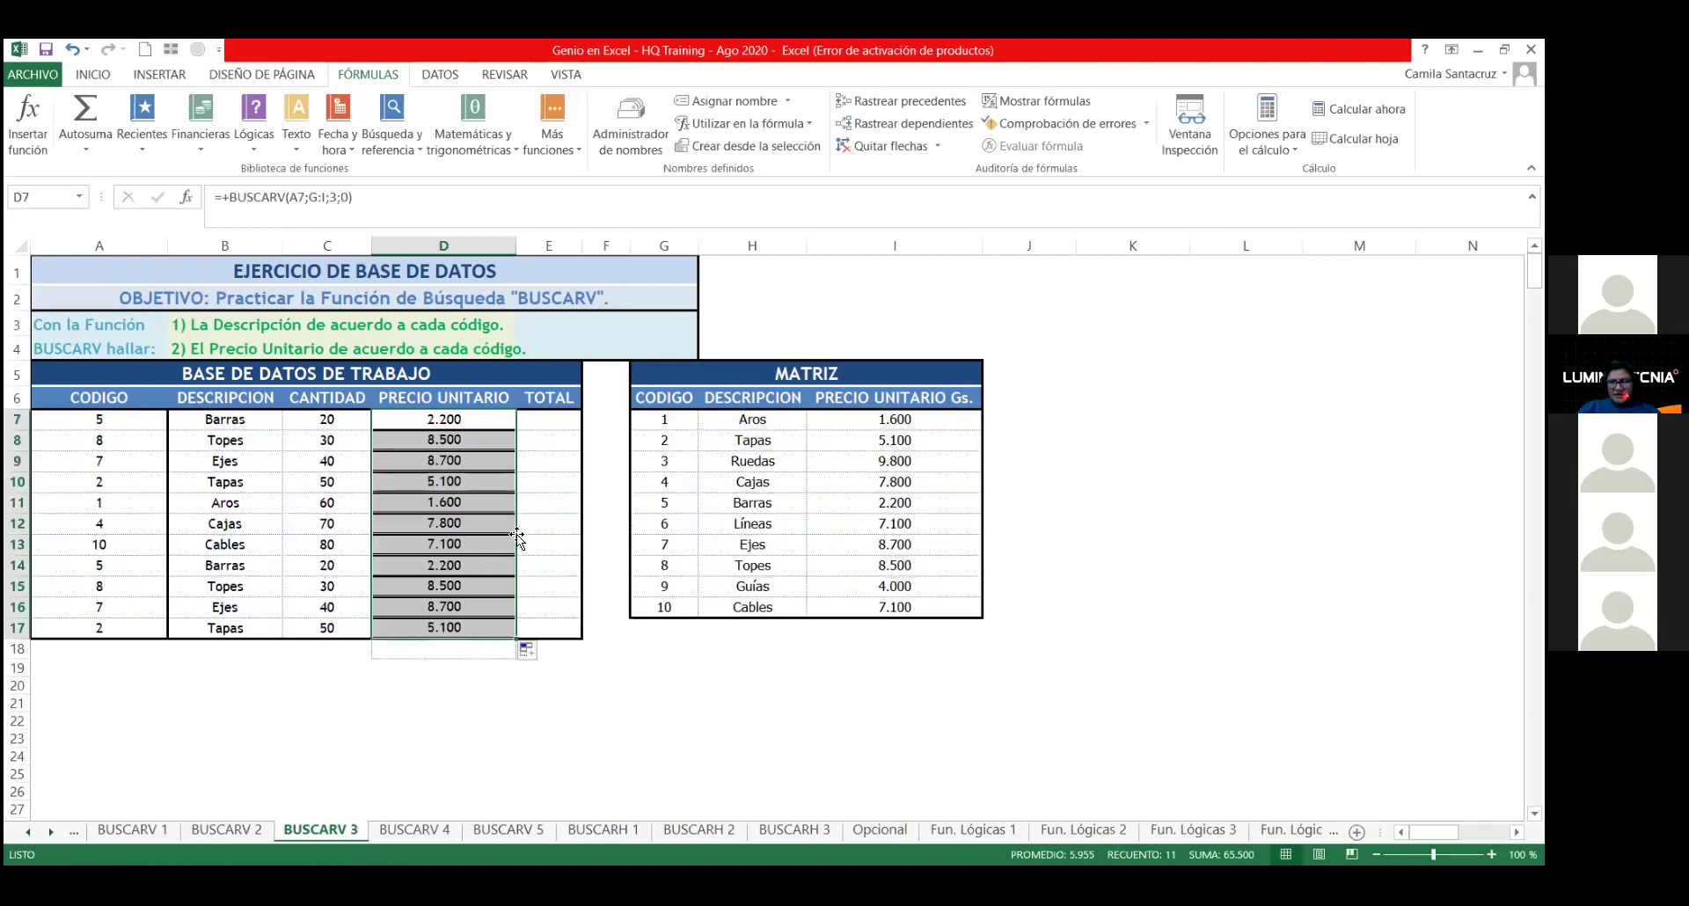
click(533, 657)
click(572, 699)
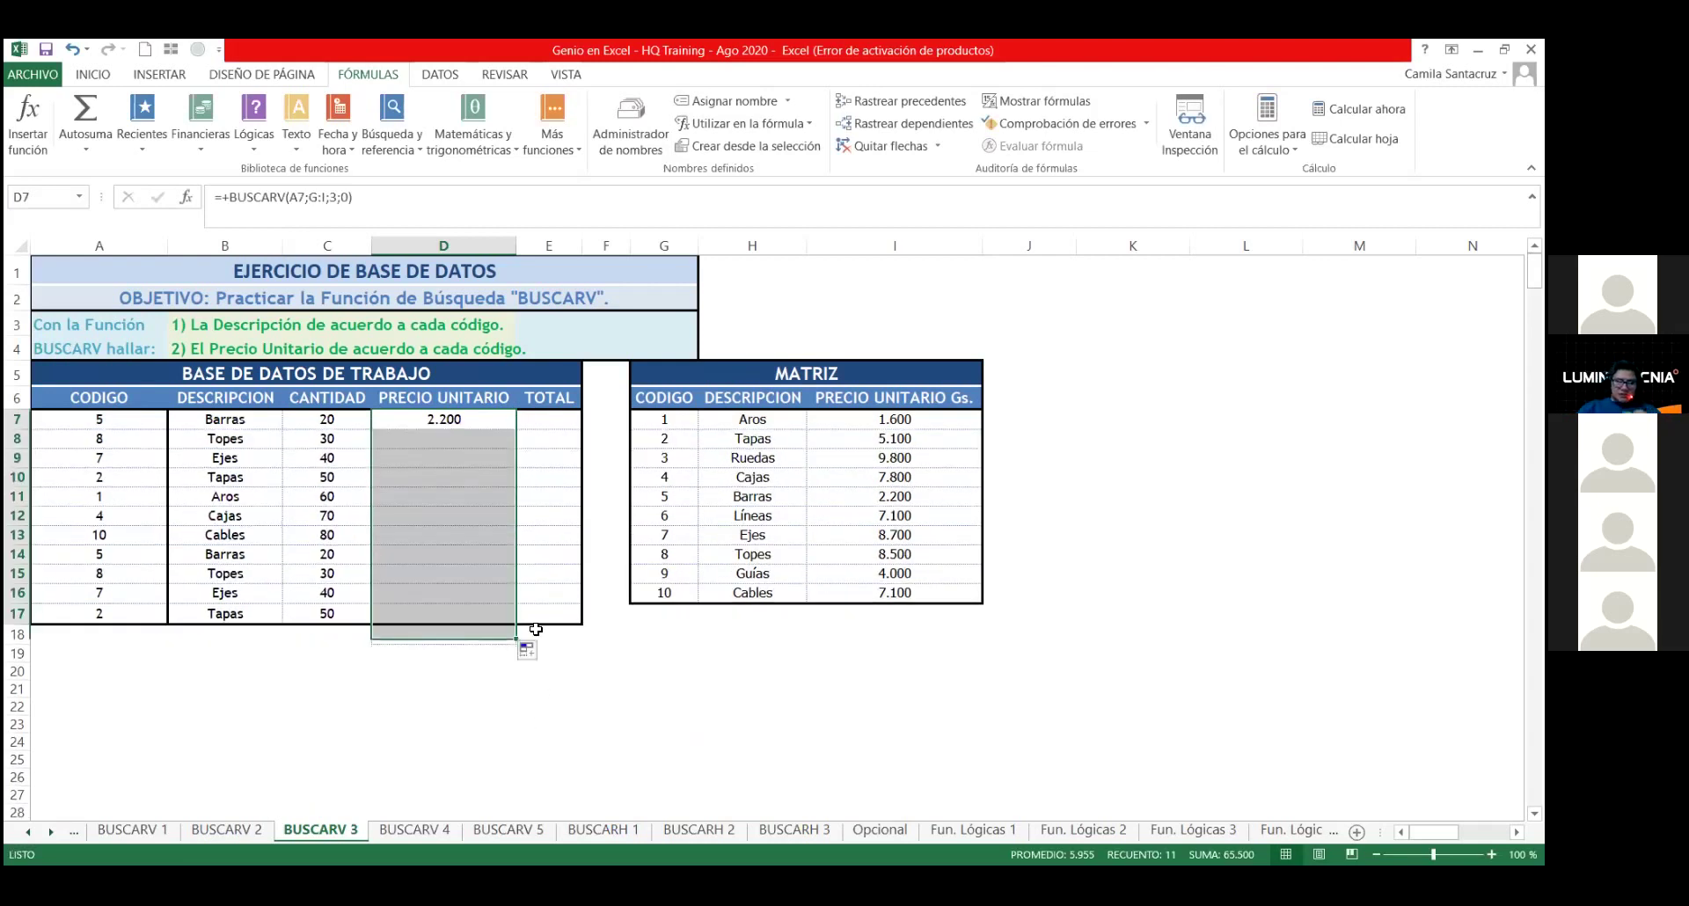
click(529, 654)
click(576, 721)
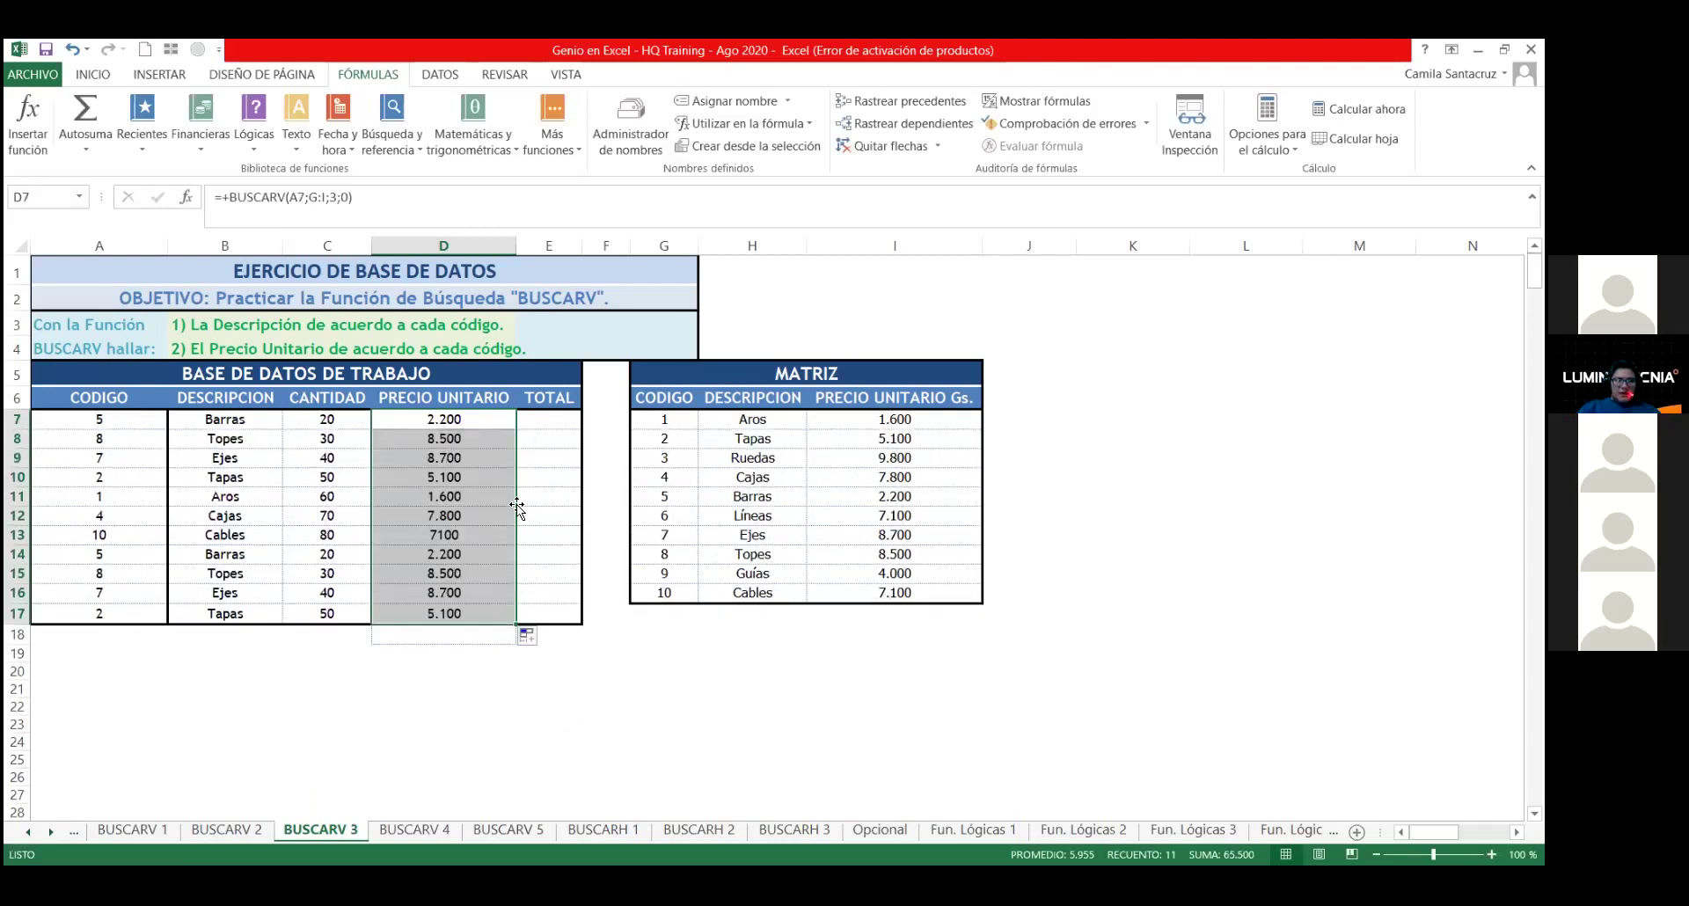
click(533, 482)
click(551, 422)
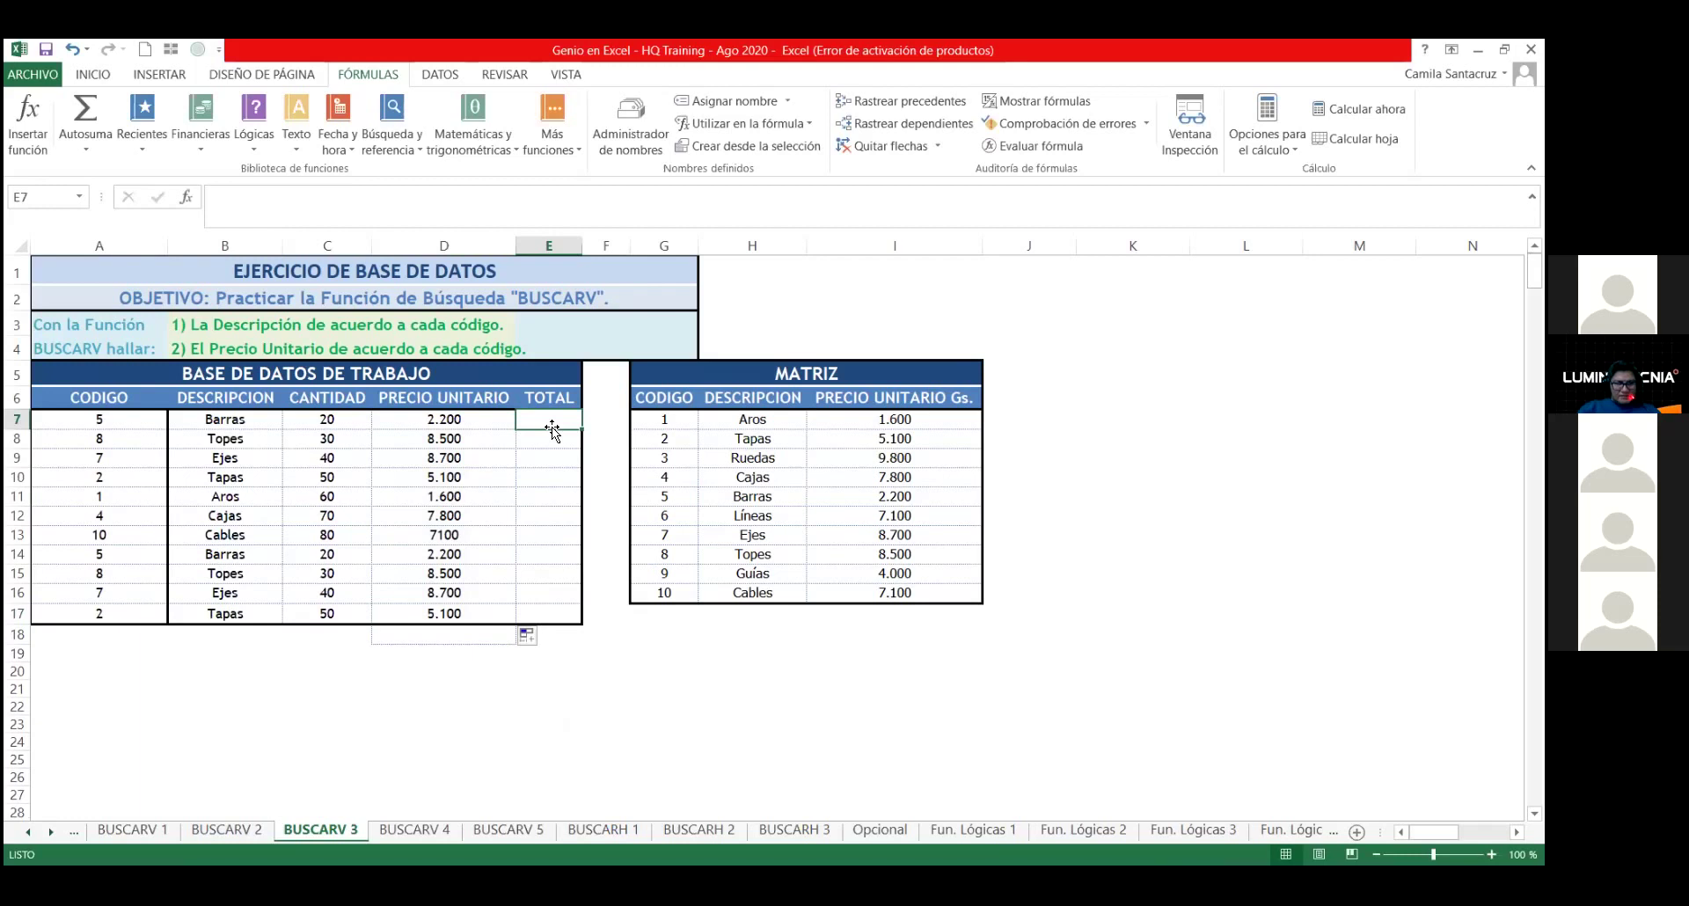
key(Left)
key(Down)
key(Down)
key(Down)
key(Down)
key(Down)
key(Down)
key(Down)
key(Down)
key(Down)
key(Down)
key(Up)
key(Up)
key(Up)
key(Up)
key(Up)
key(Up)
key(Up)
key(Up)
key(F2)
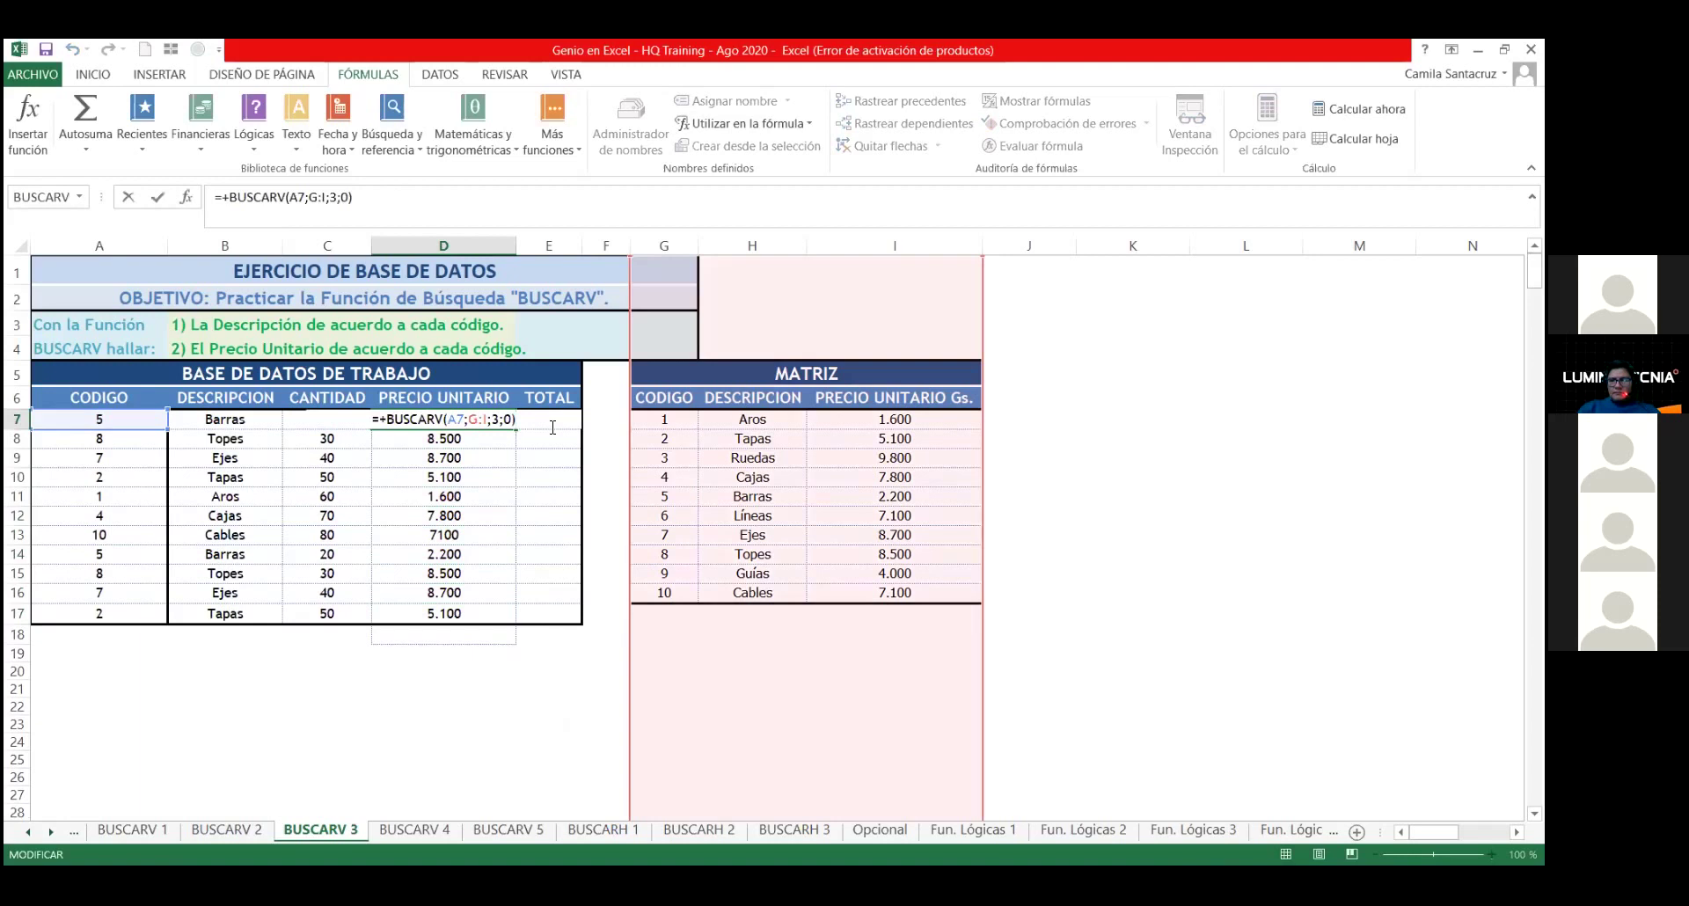
key(Left)
key(Left)
key(Left)
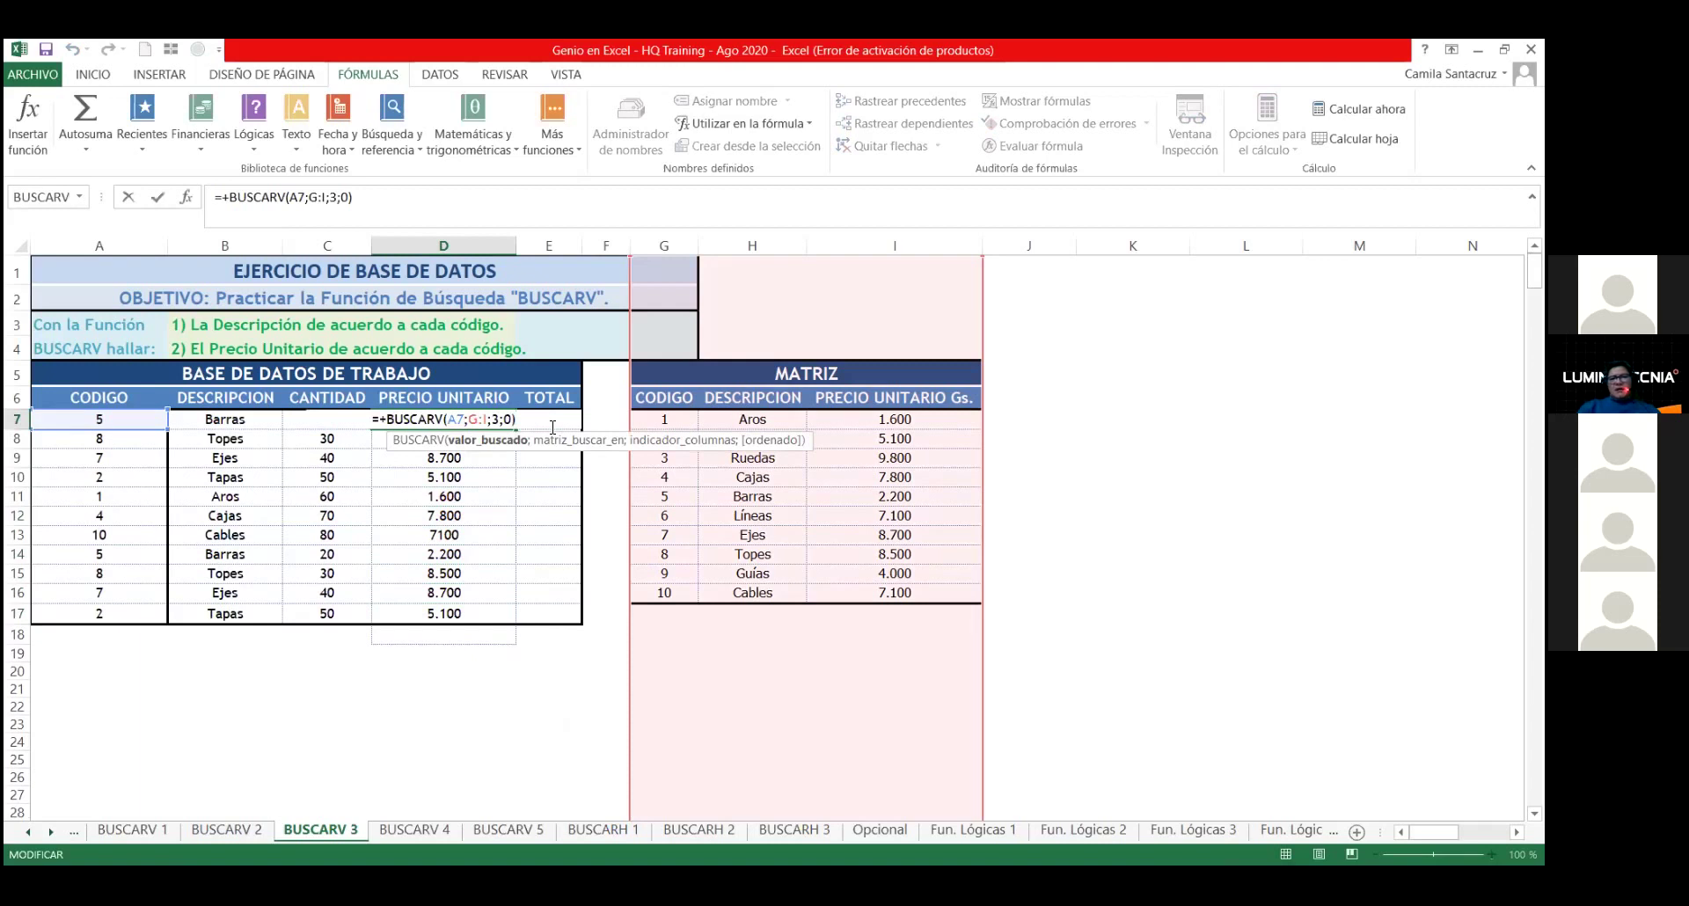
key(Right)
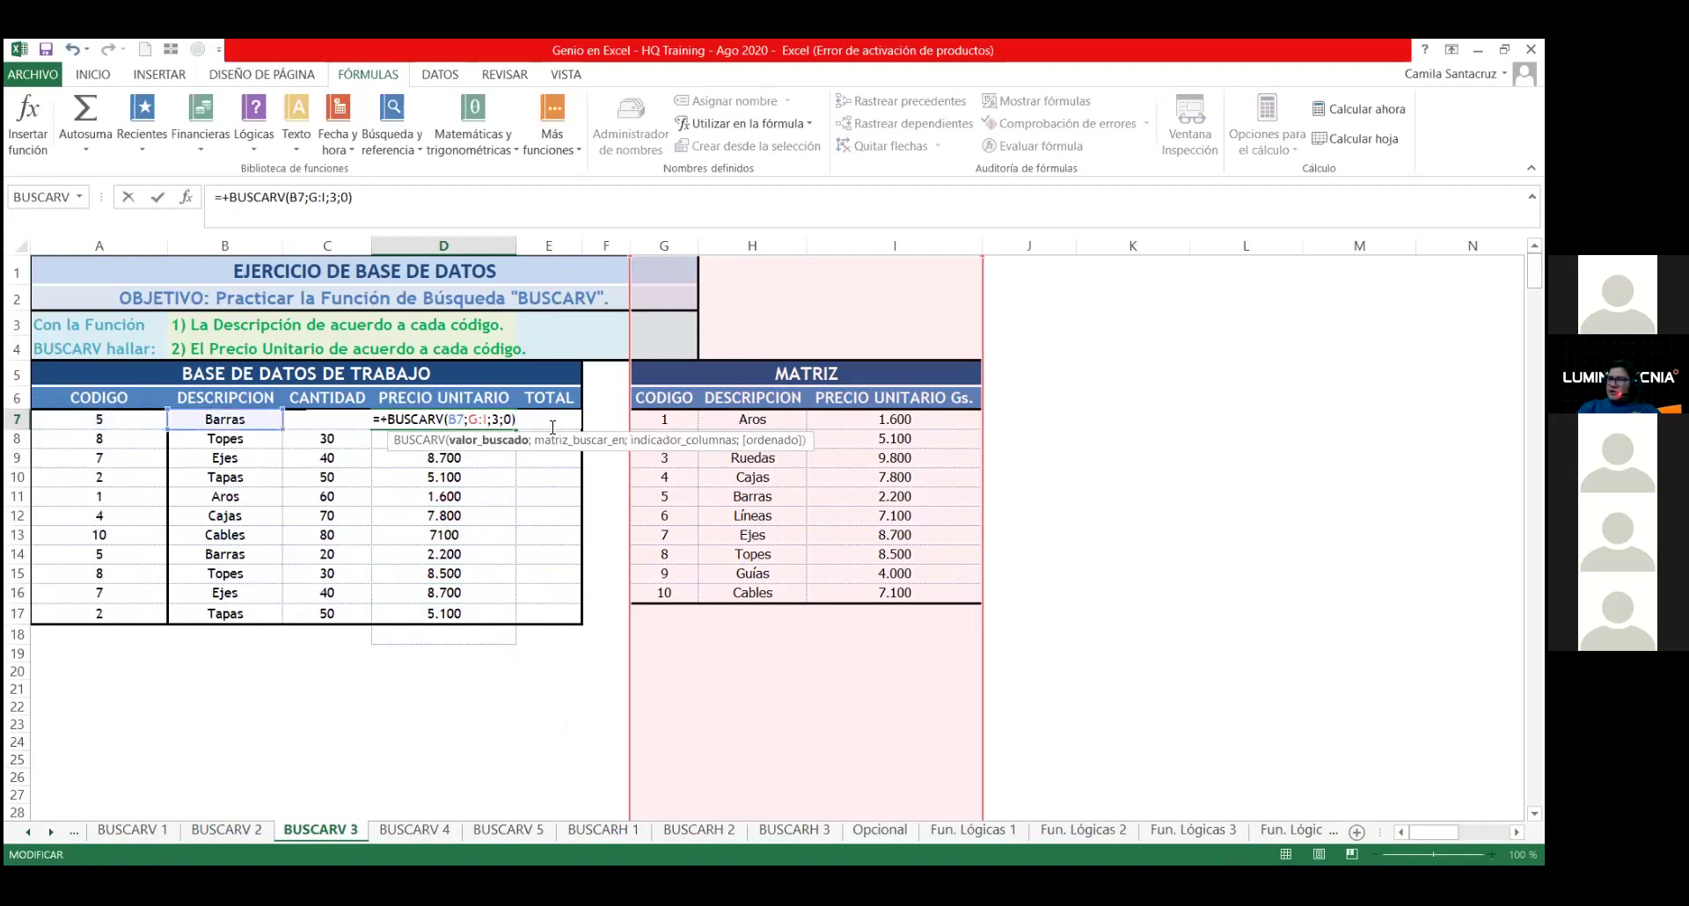
key(Right)
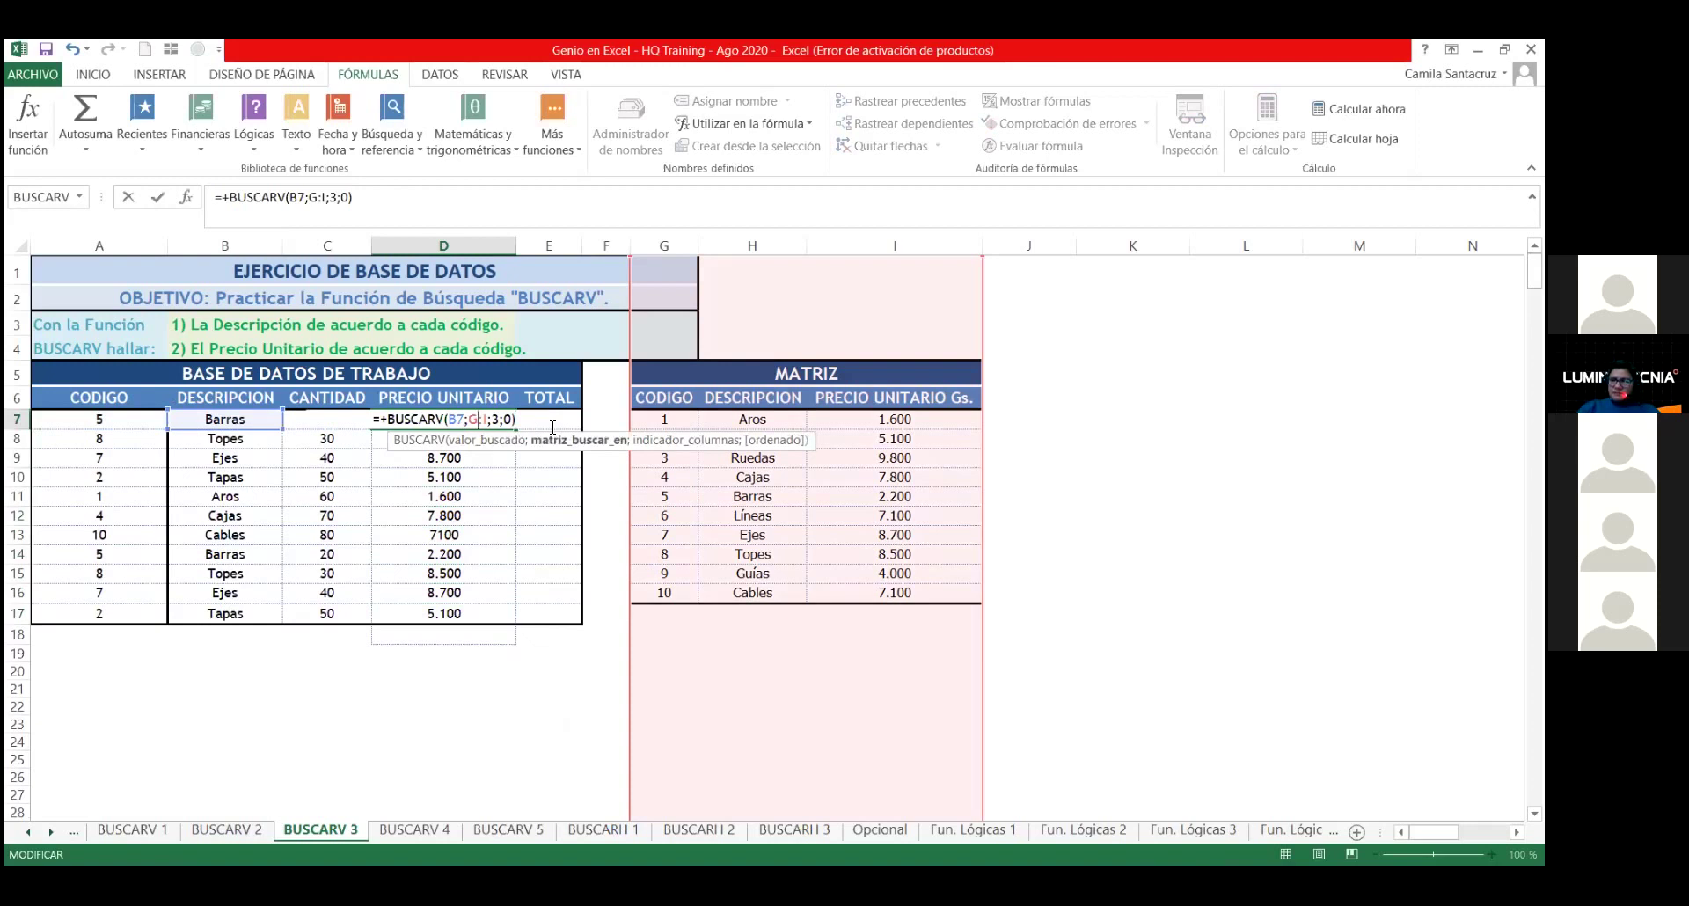
key(BackSpace)
text(H)
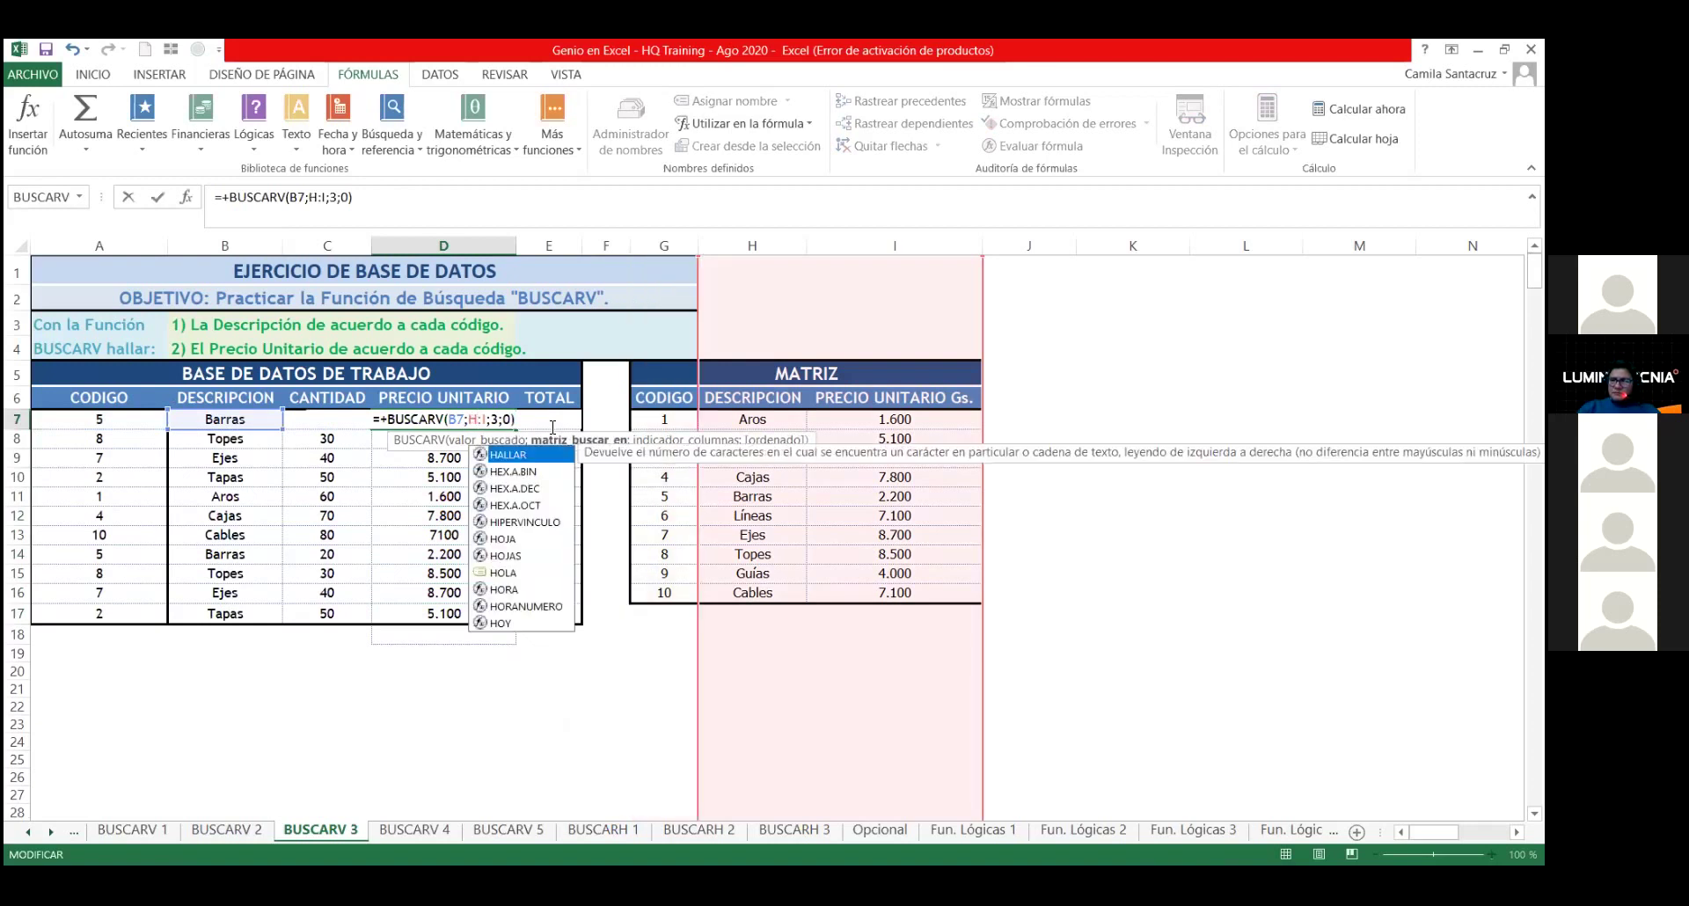
key(Right)
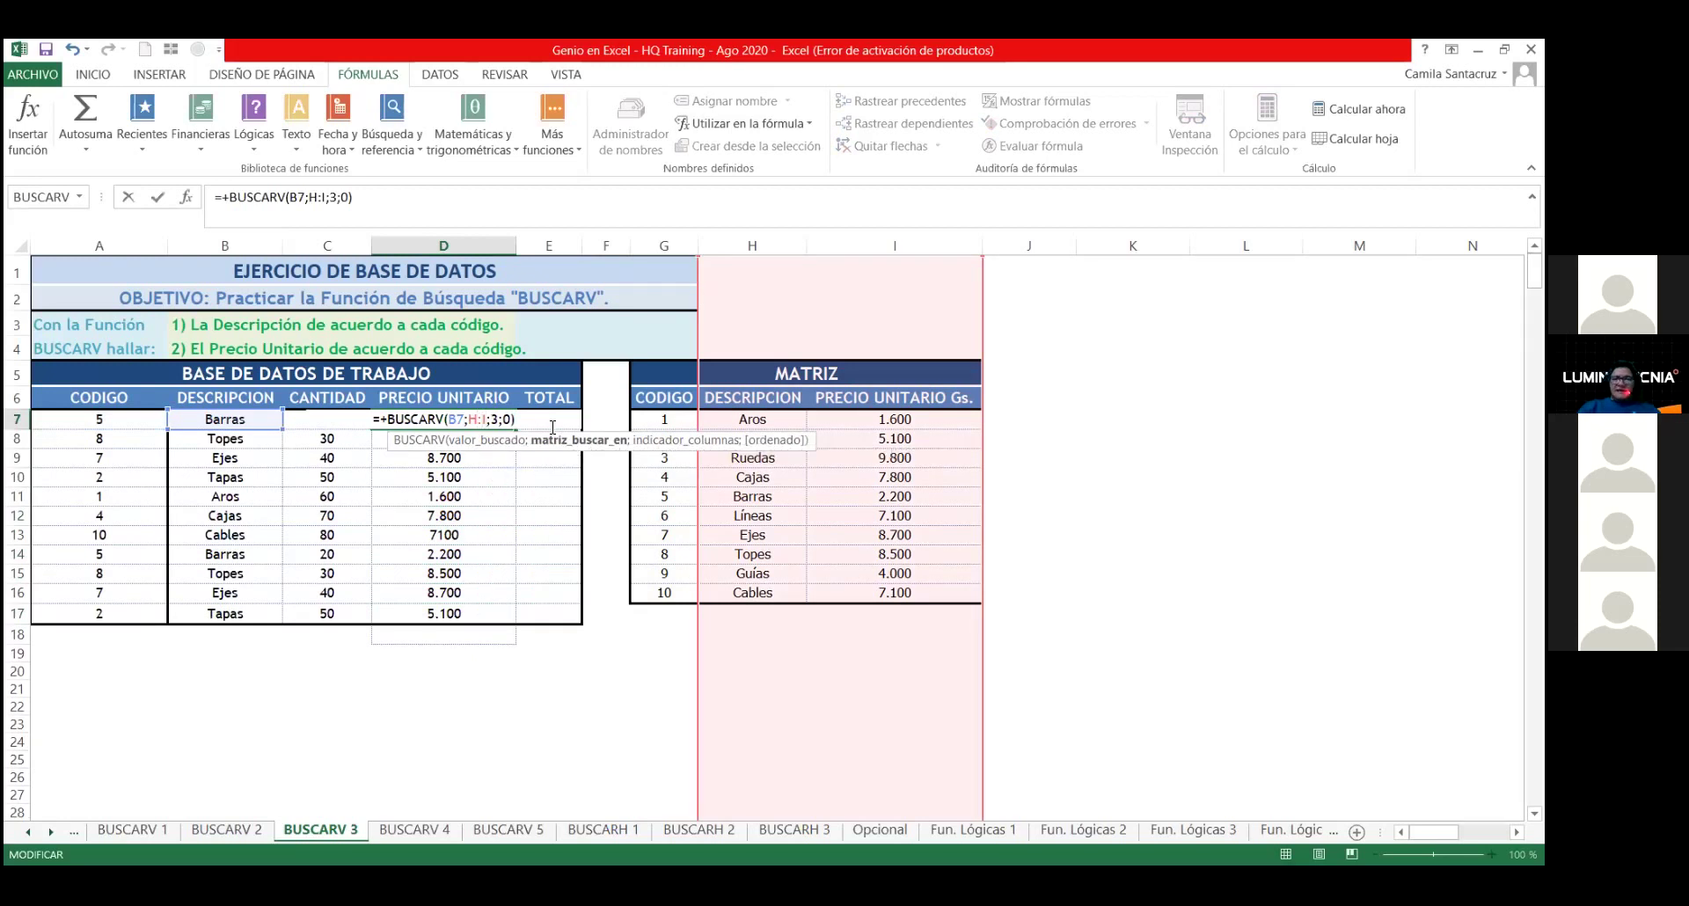
key(Right)
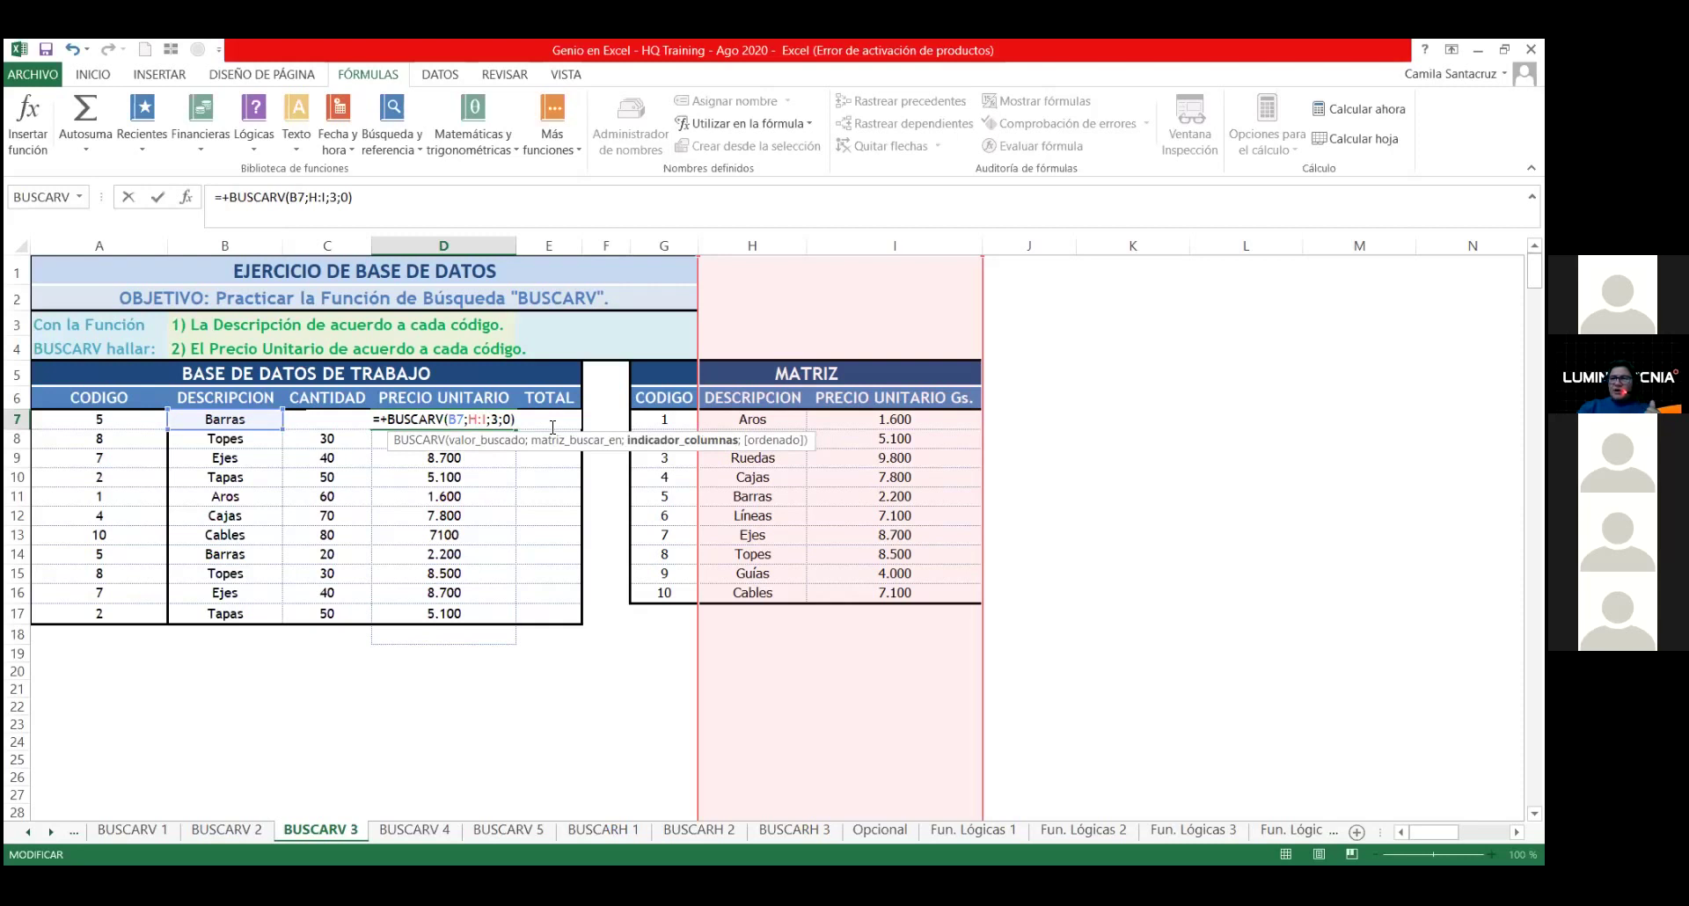
key(BackSpace)
text(2)
key(Escape)
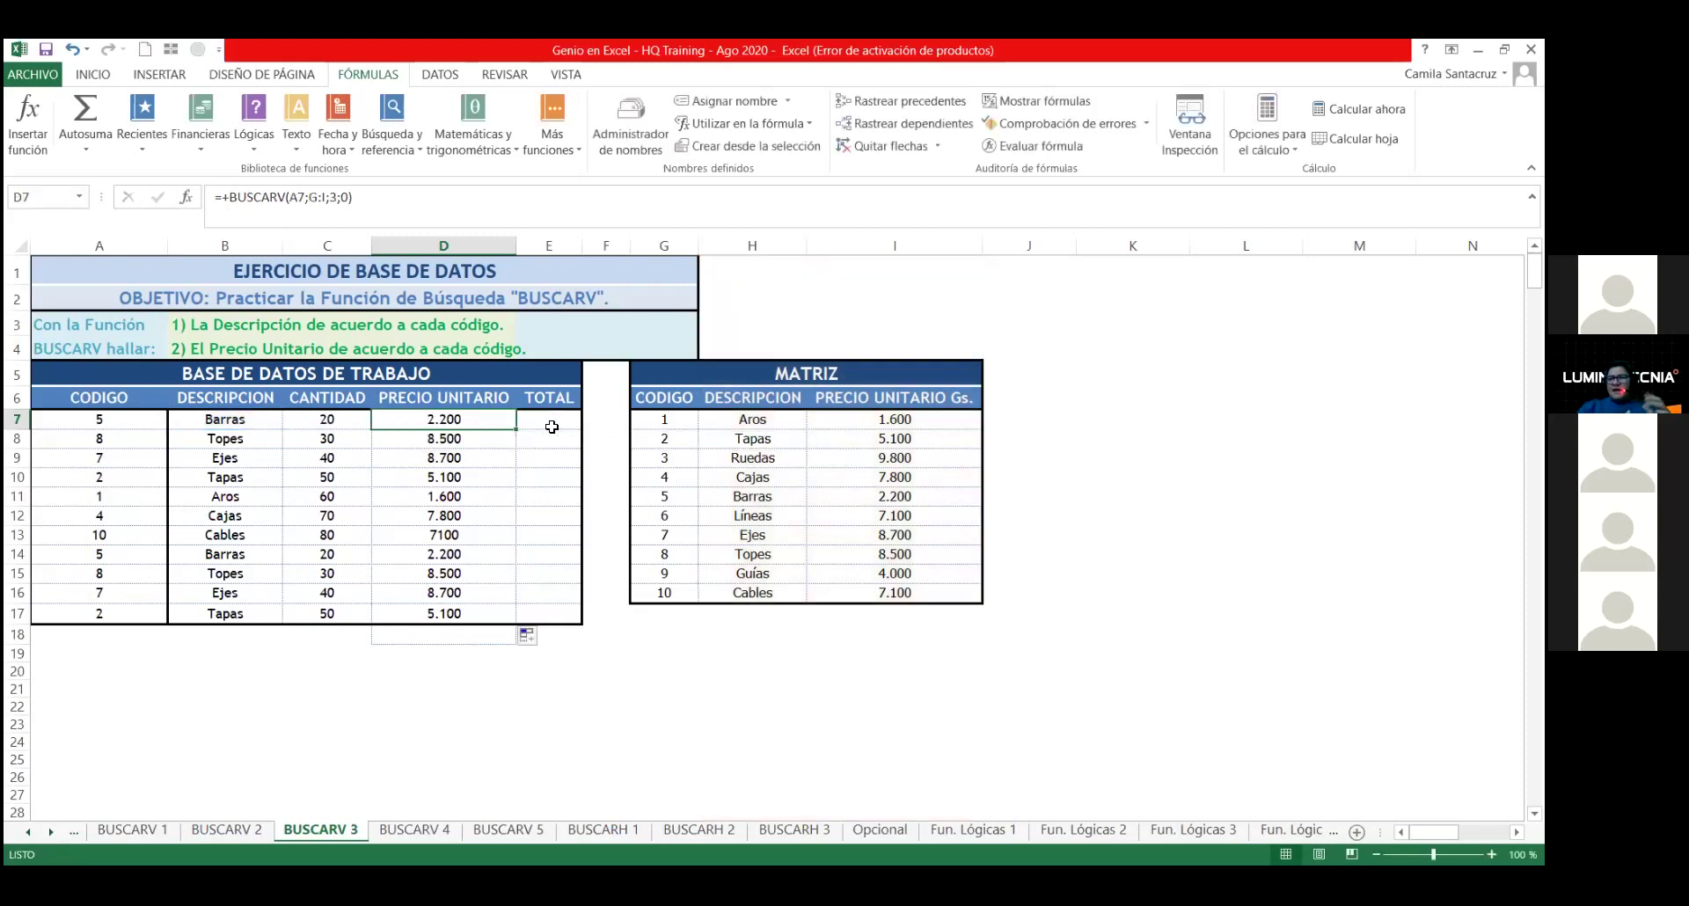
Step: Change B7's description lookup to approximate match: =+BUSCARV(A7;G:H;2;1)
key(F2)
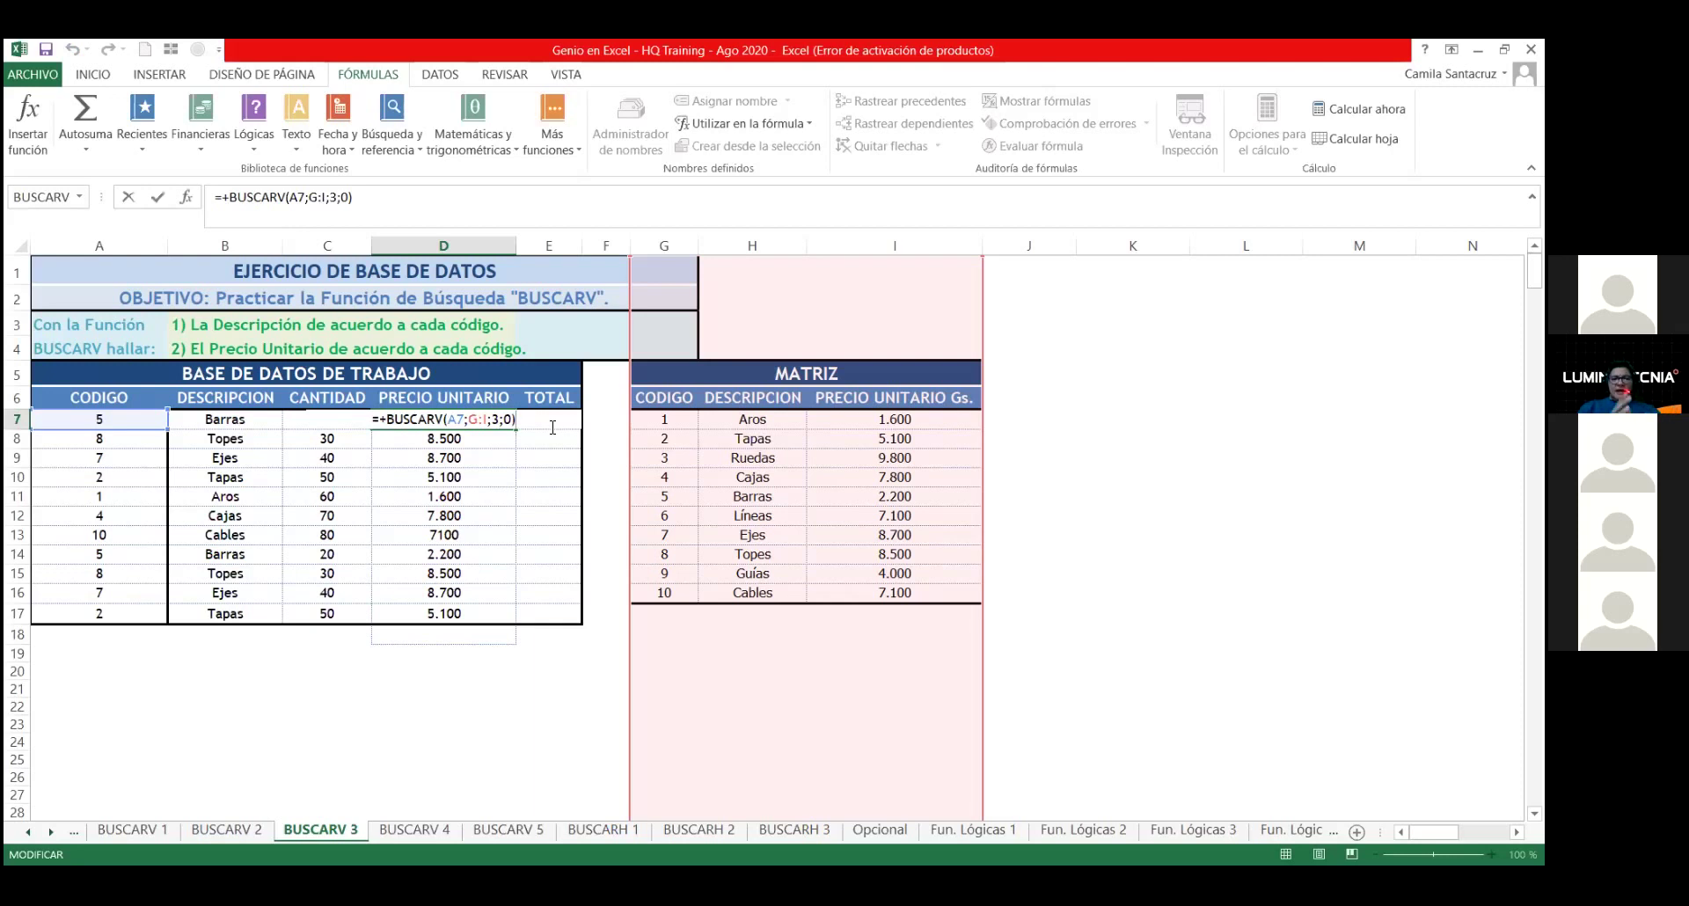
key(ctrl+Return)
key(Left)
key(Left)
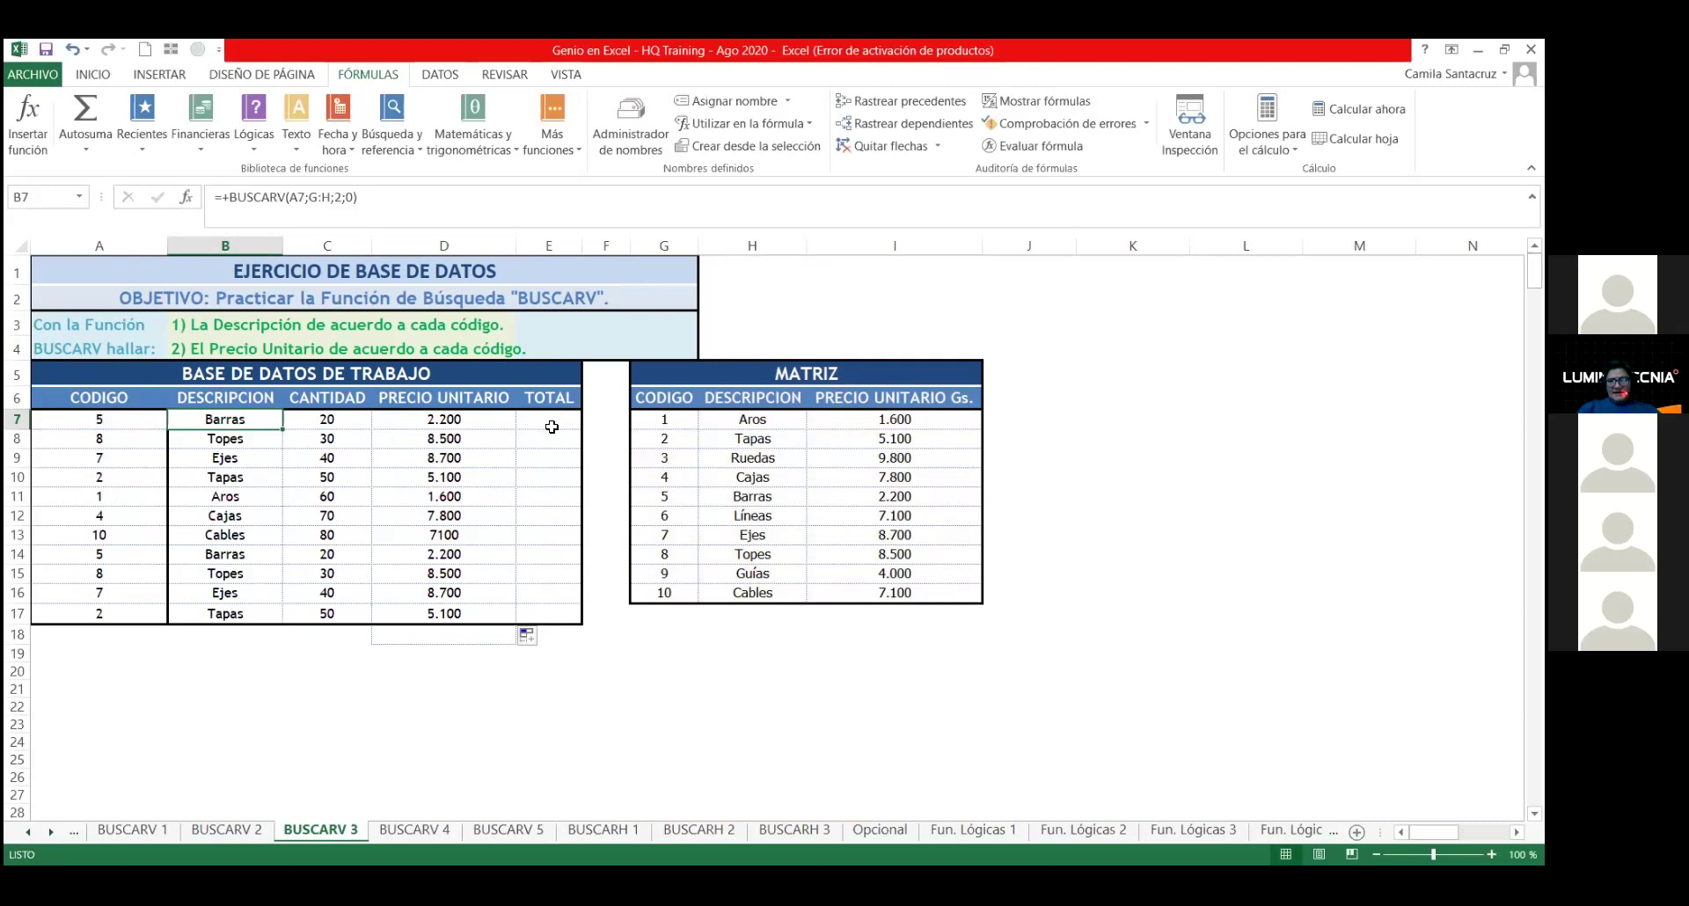
key(F2)
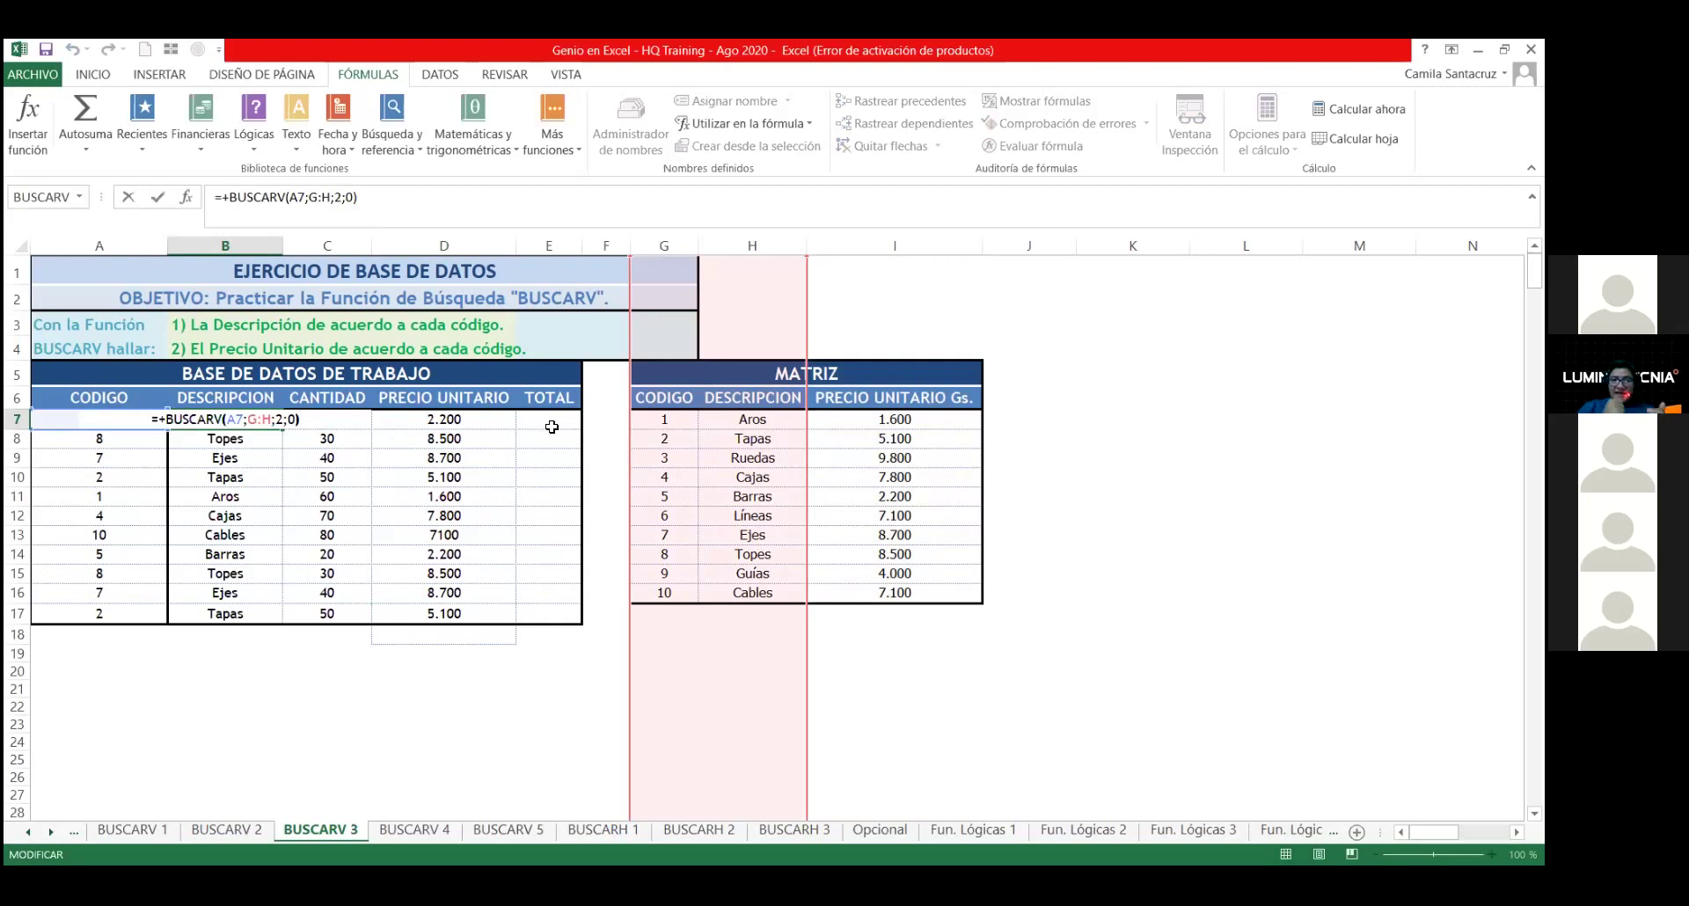
key(BackSpace)
text(1)
key(Return)
Step: Copy the description formula down to row 17 without formatting and check B12
key(Up)
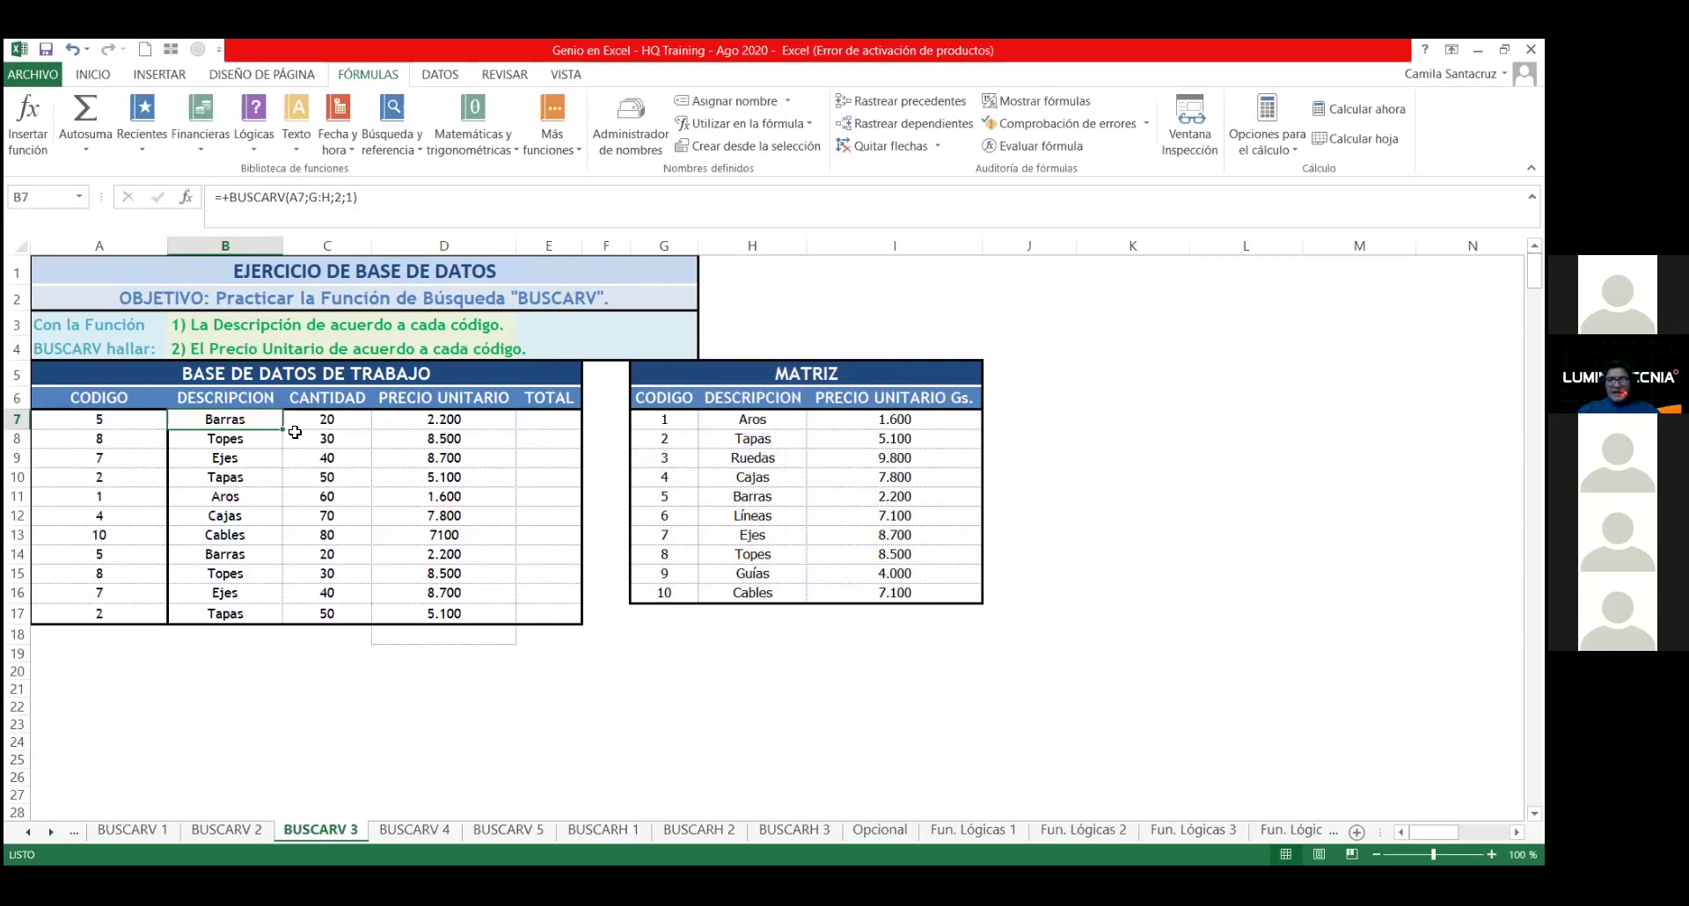
double_click(281, 431)
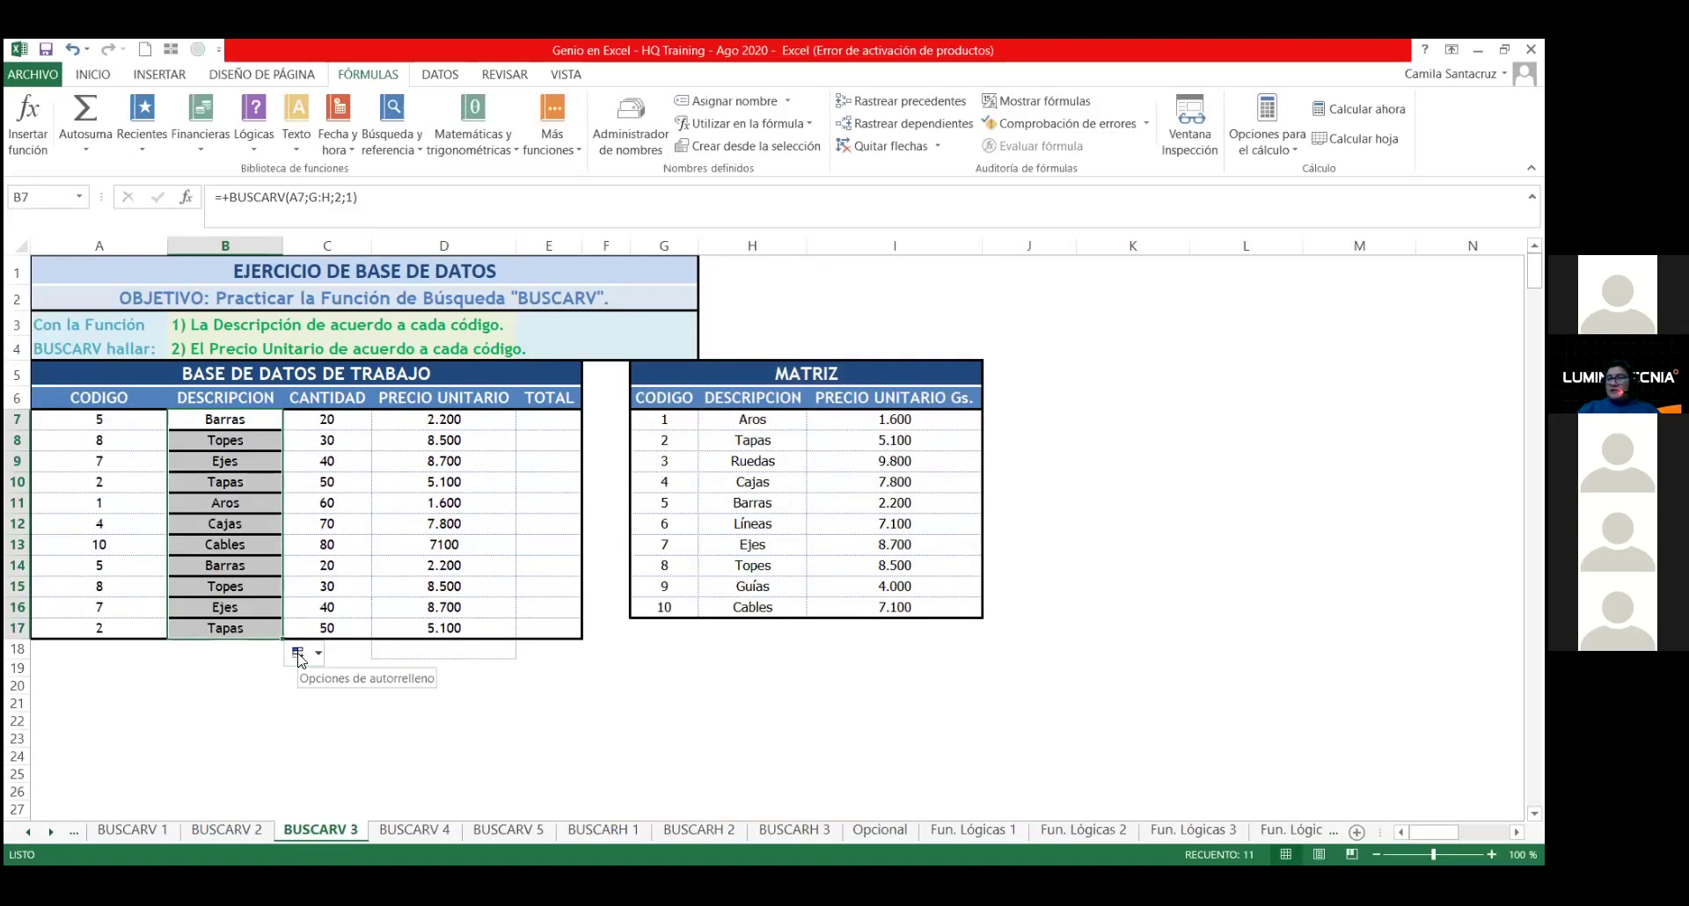
click(297, 652)
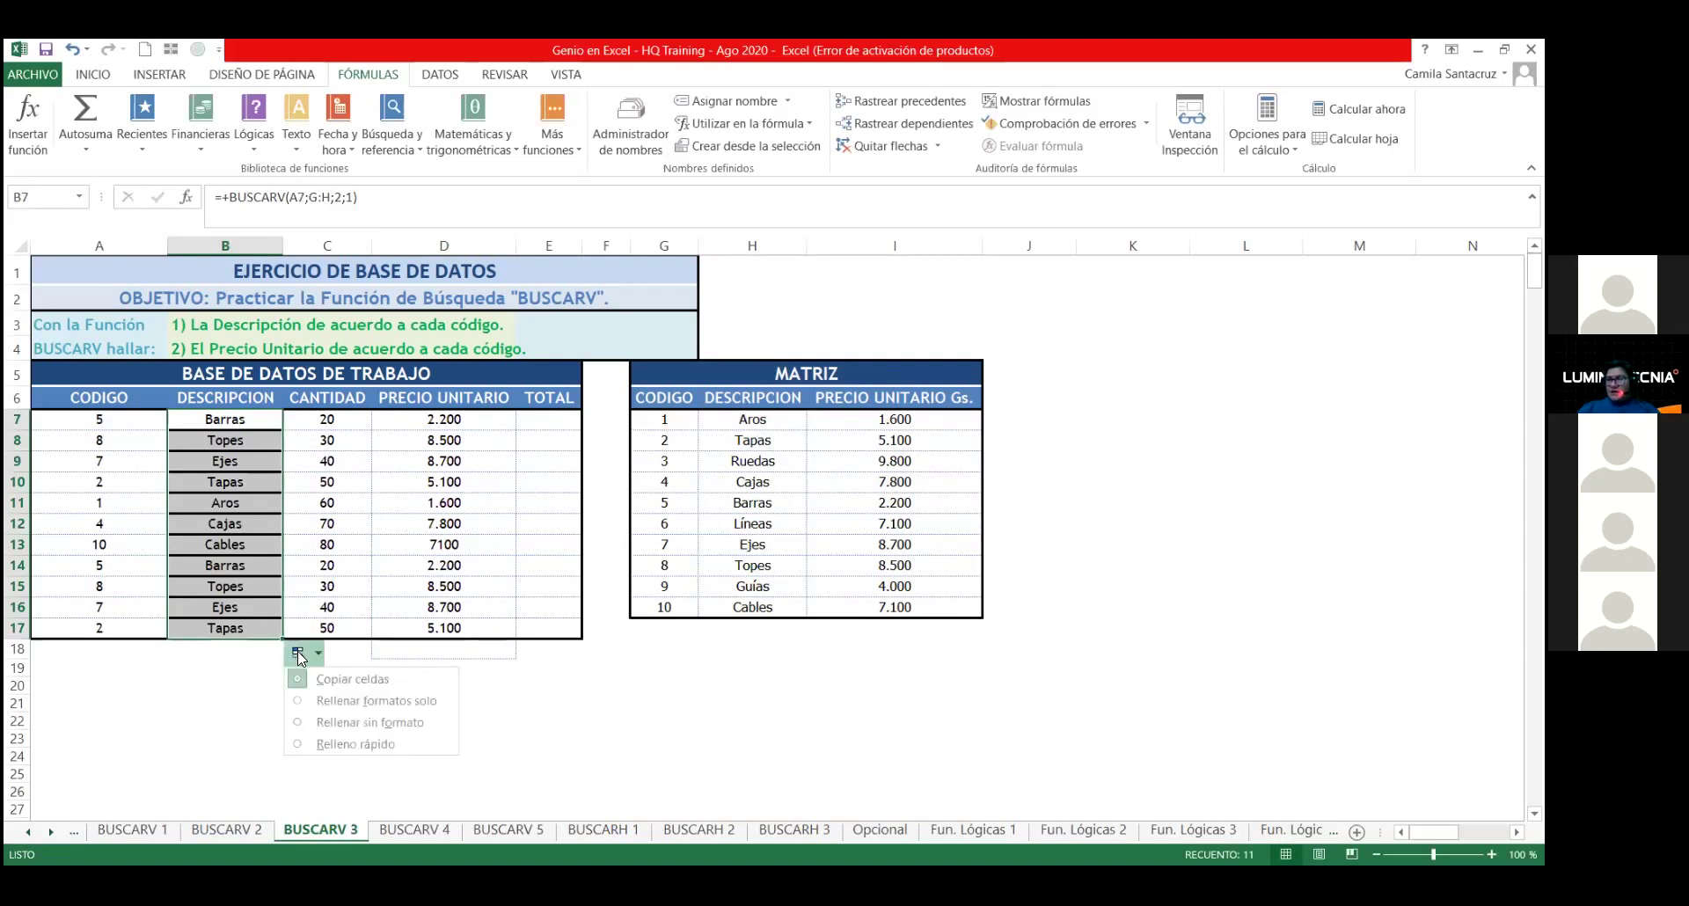
click(322, 722)
click(188, 518)
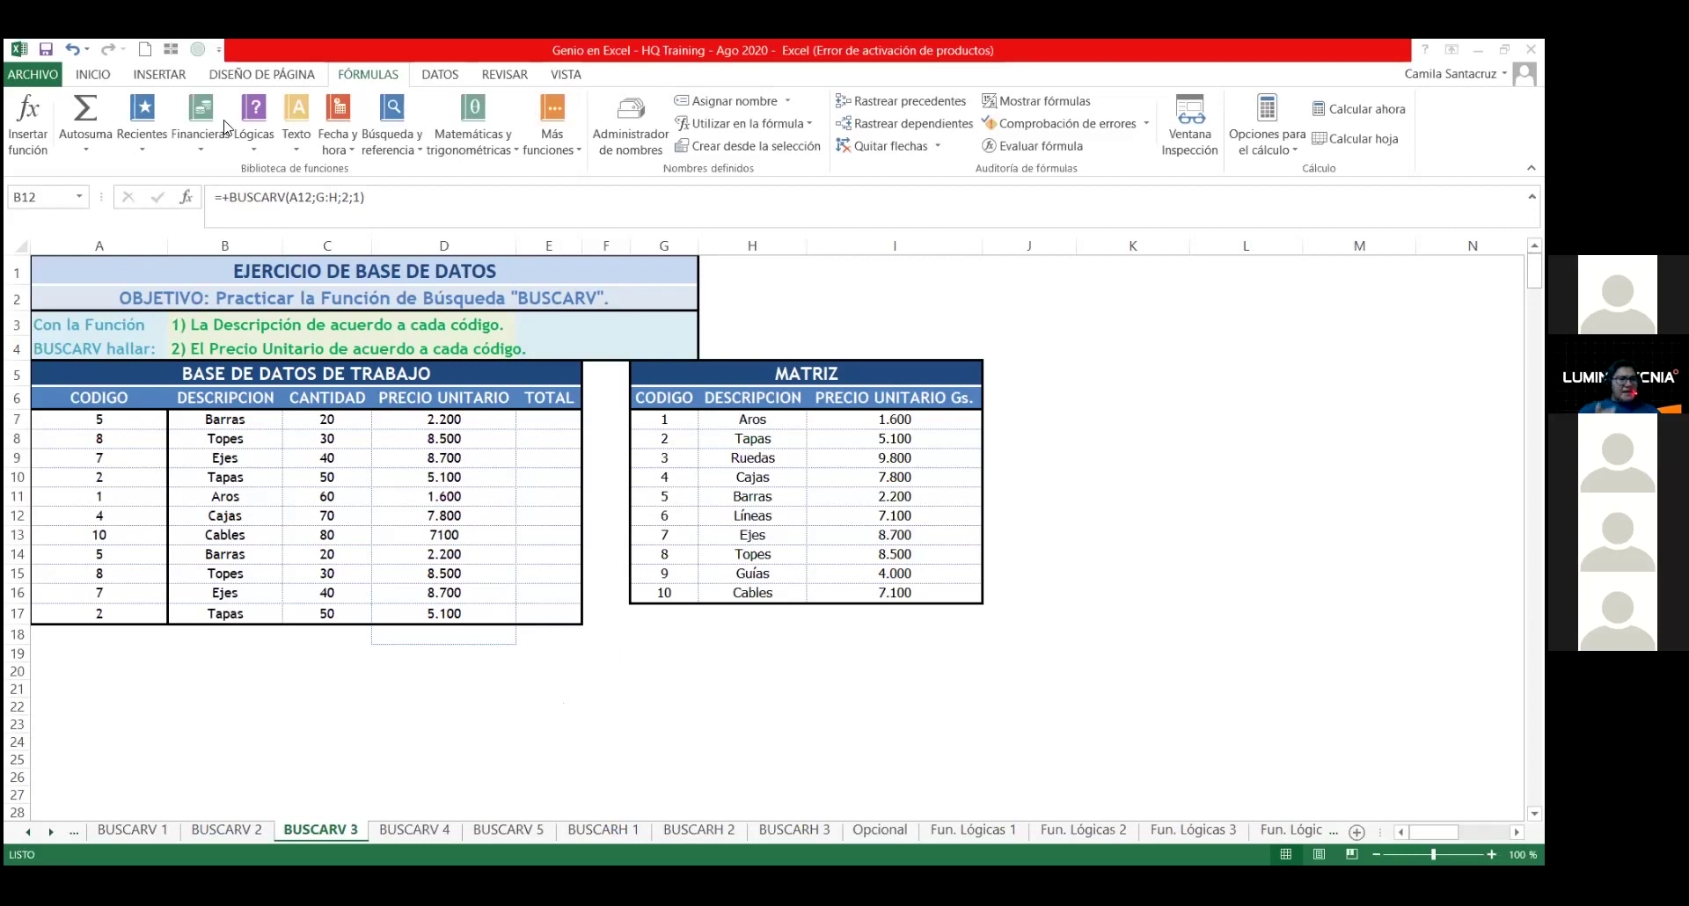
click(428, 421)
Step: Rewrite D7's lookup to use B7 against range H:I, returning column 2
double_click(427, 422)
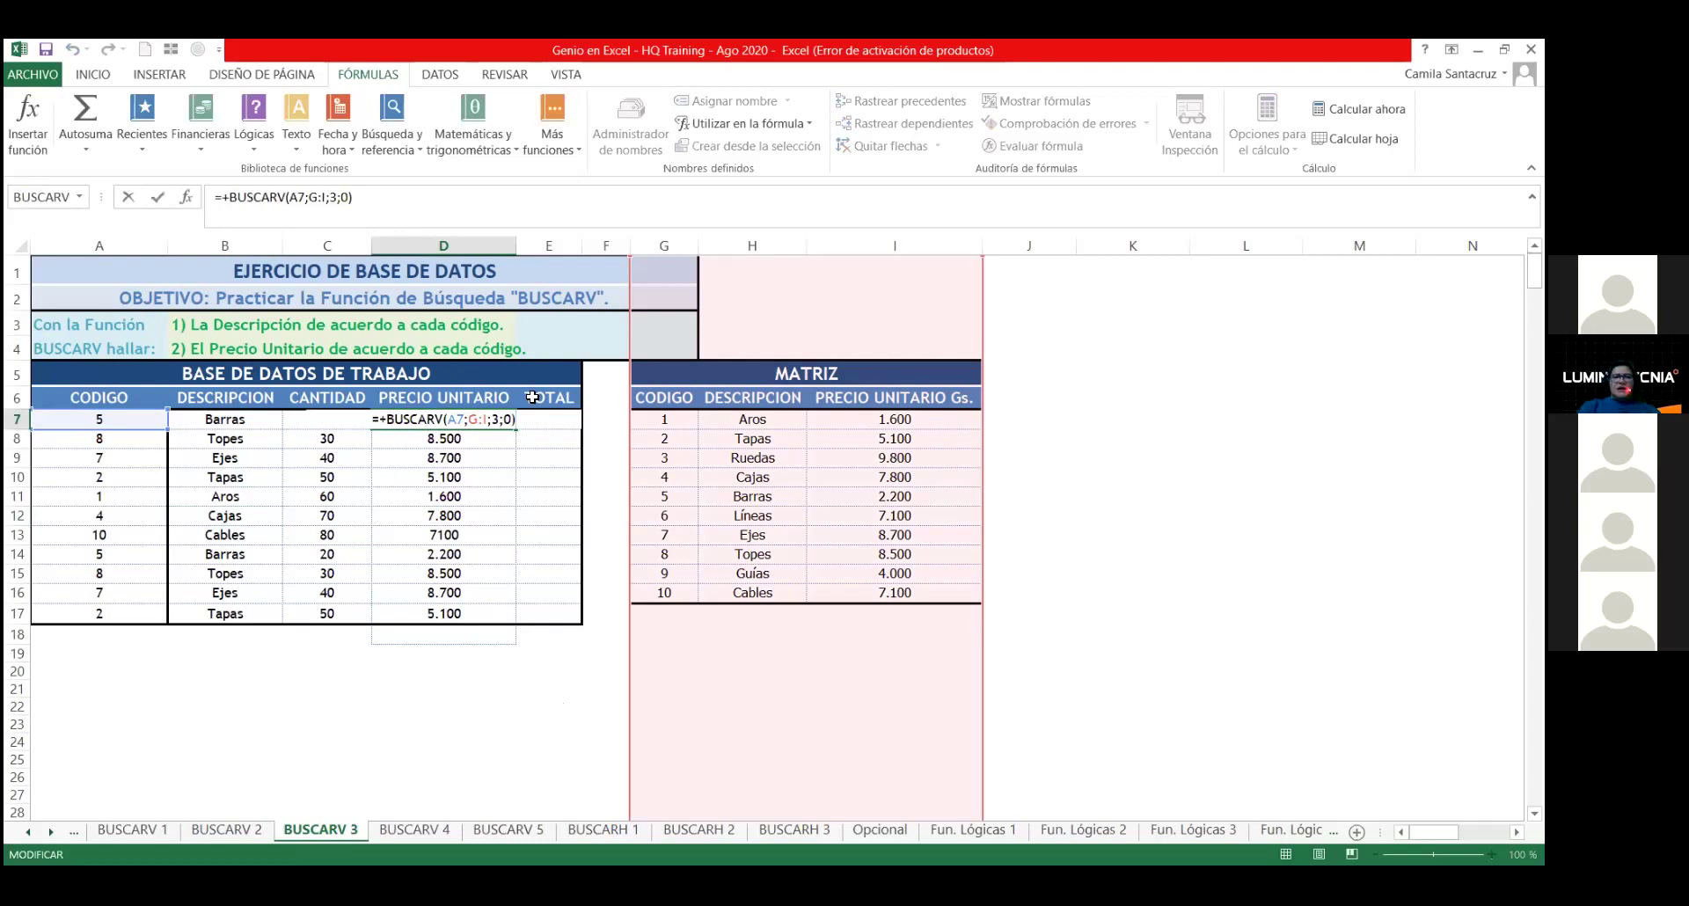
key(Right)
key(Right)
key(Right)
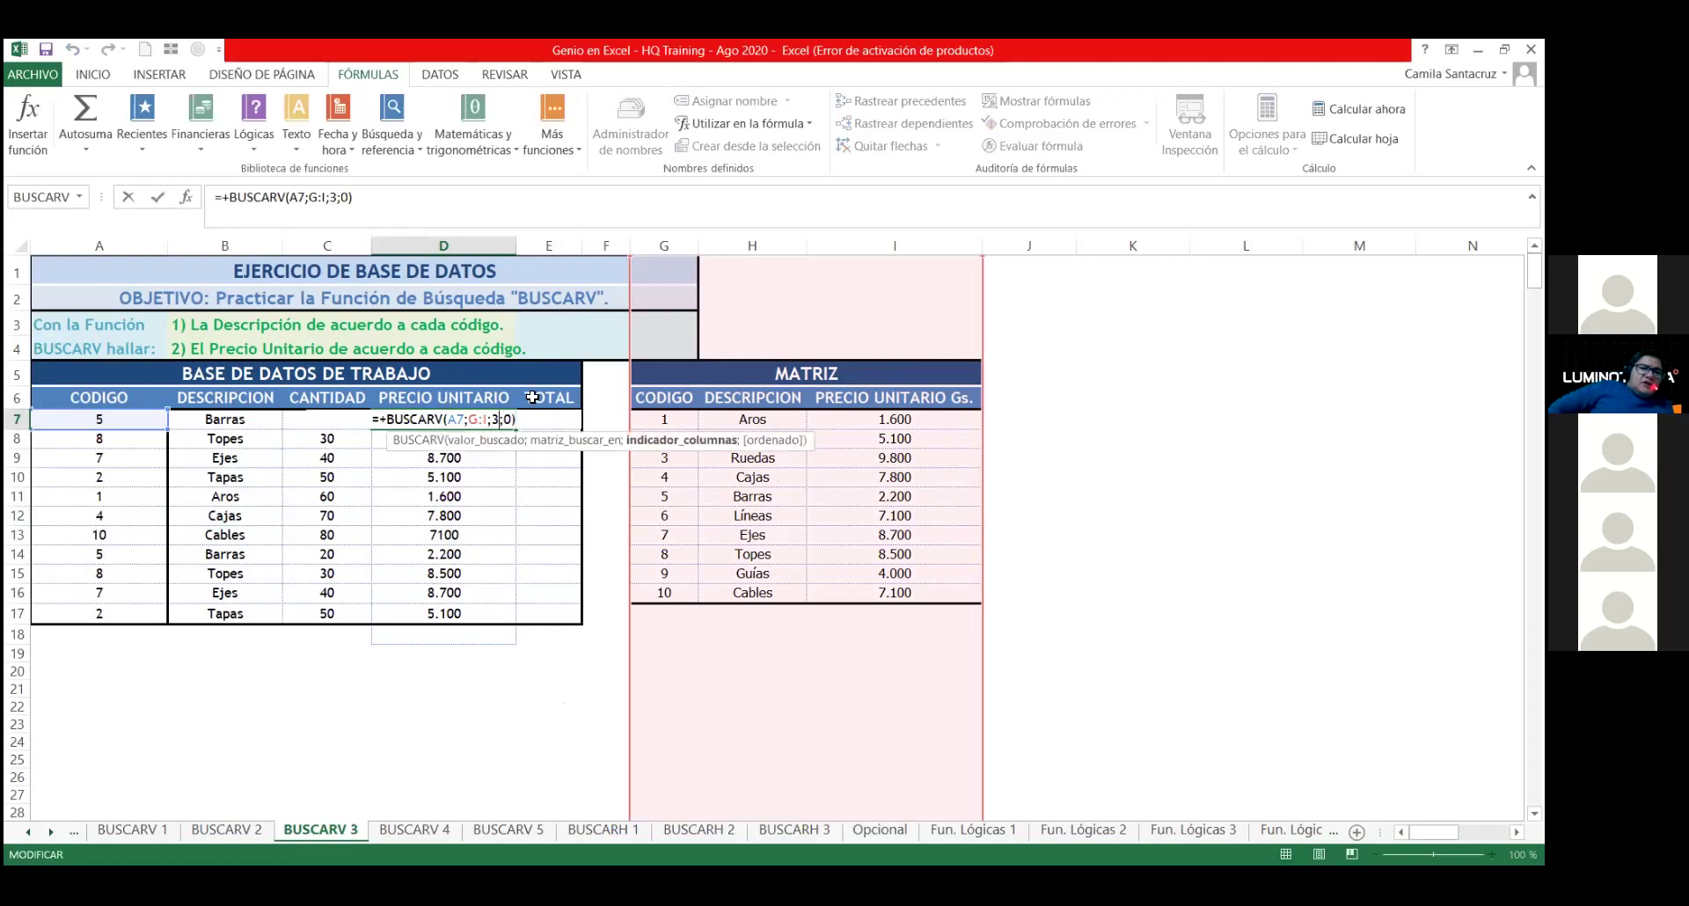
key(BackSpace)
text(2)
key(Left)
key(Left)
key(Left)
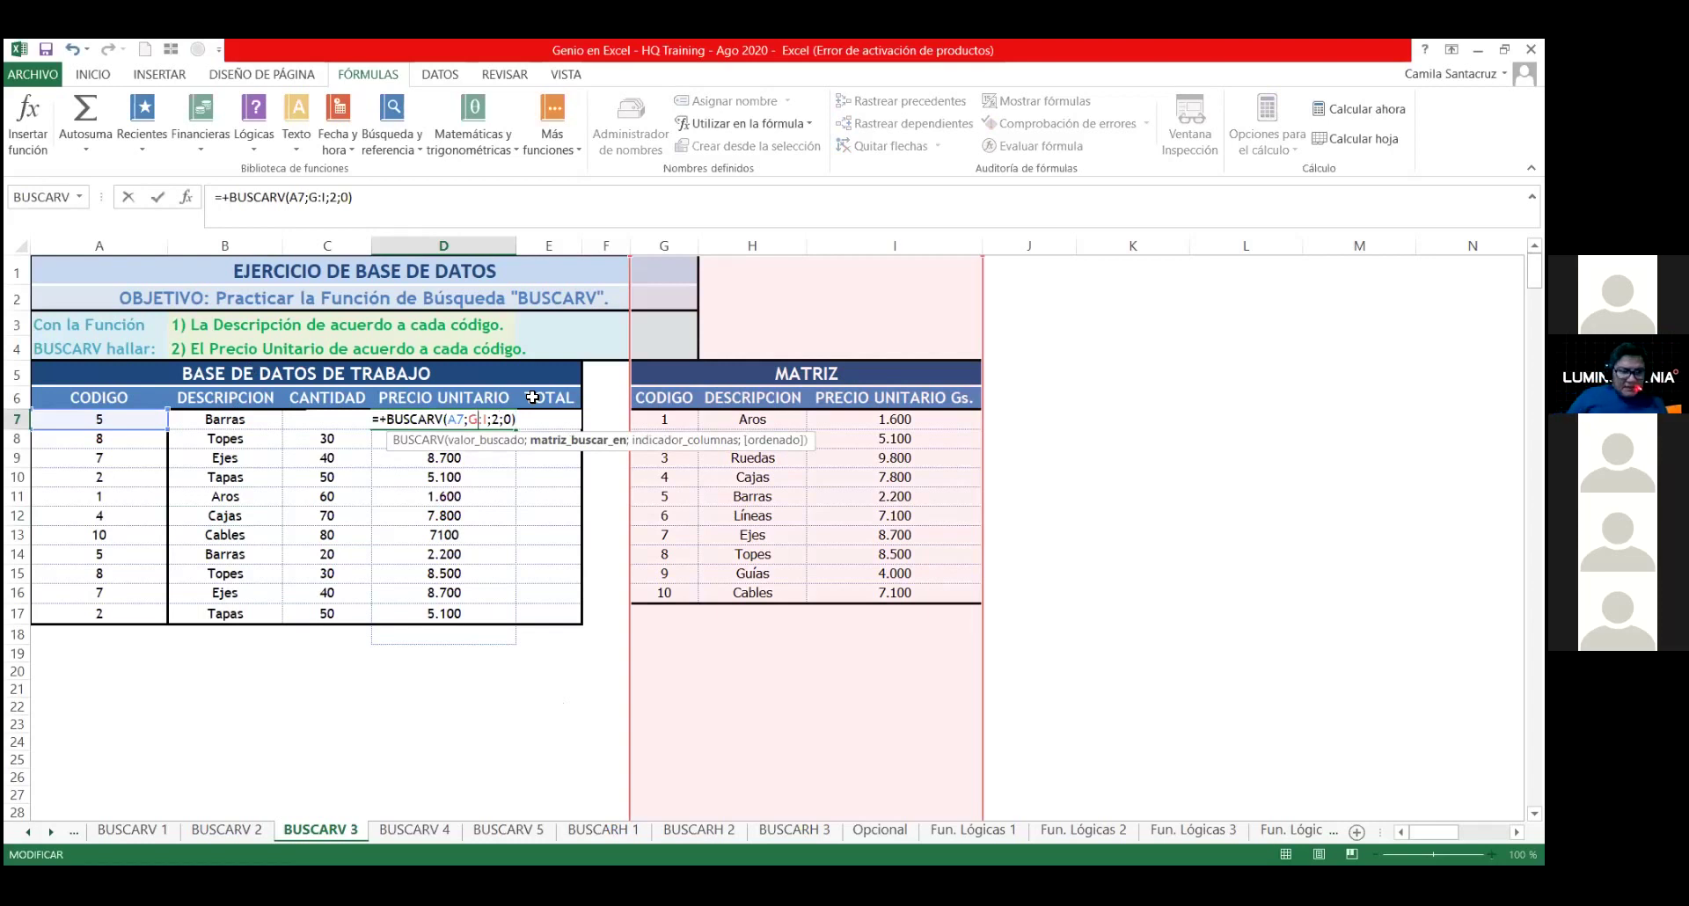
key(BackSpace)
key(BackSpace)
key(BackSpace)
text(B;H)
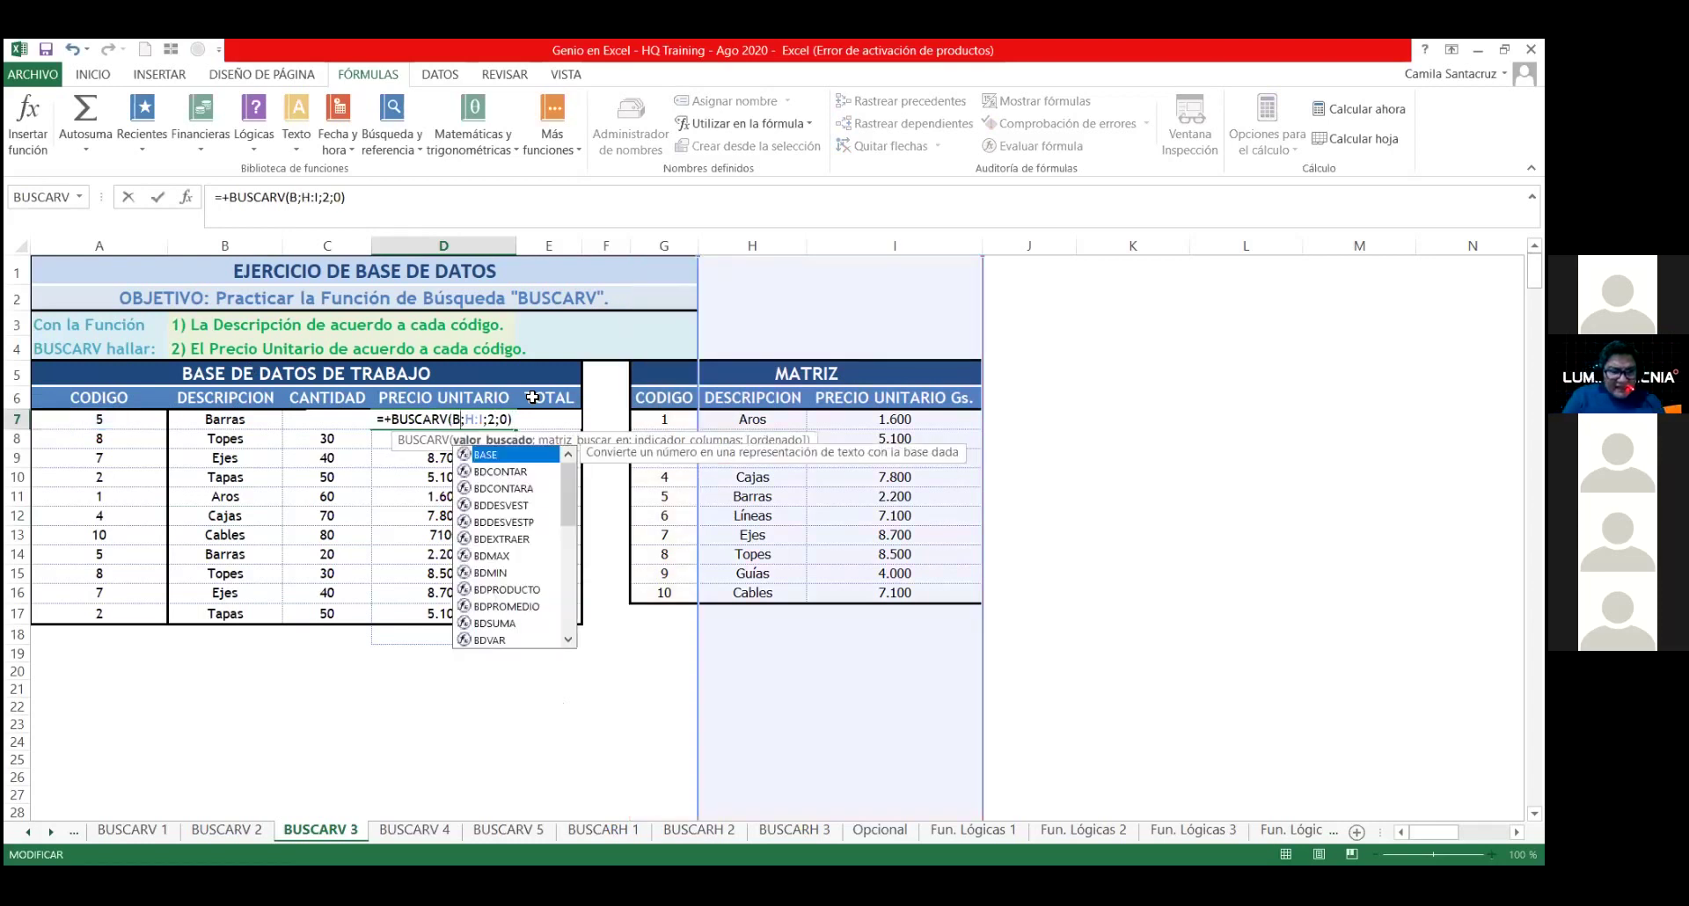
text(7)
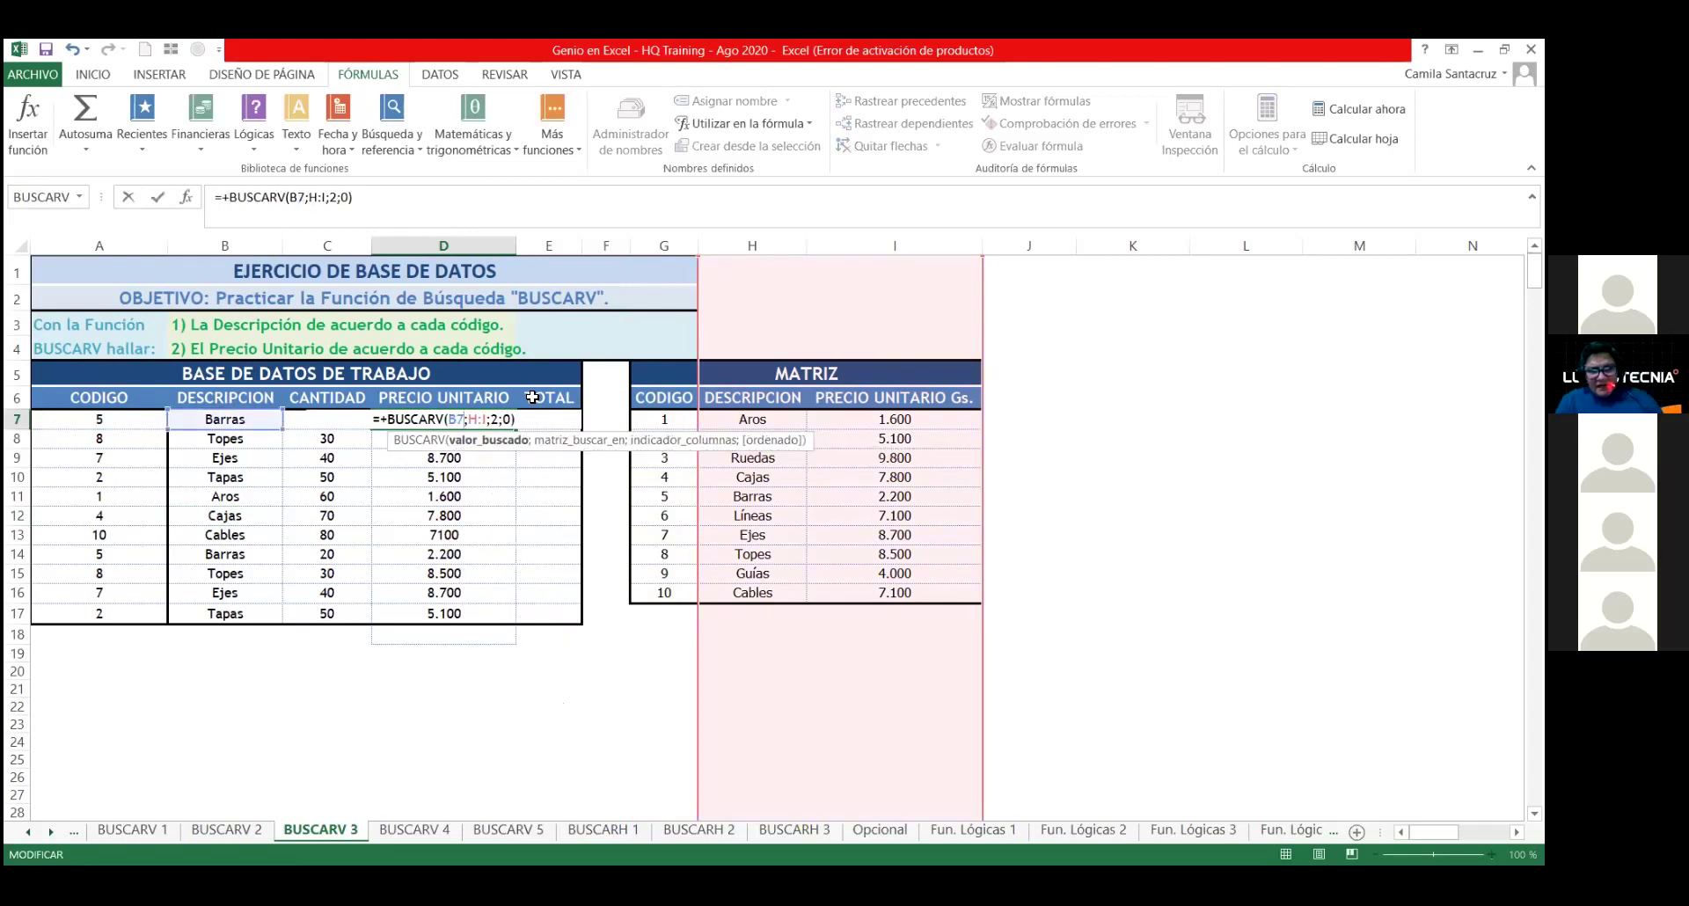
key(ctrl+Return)
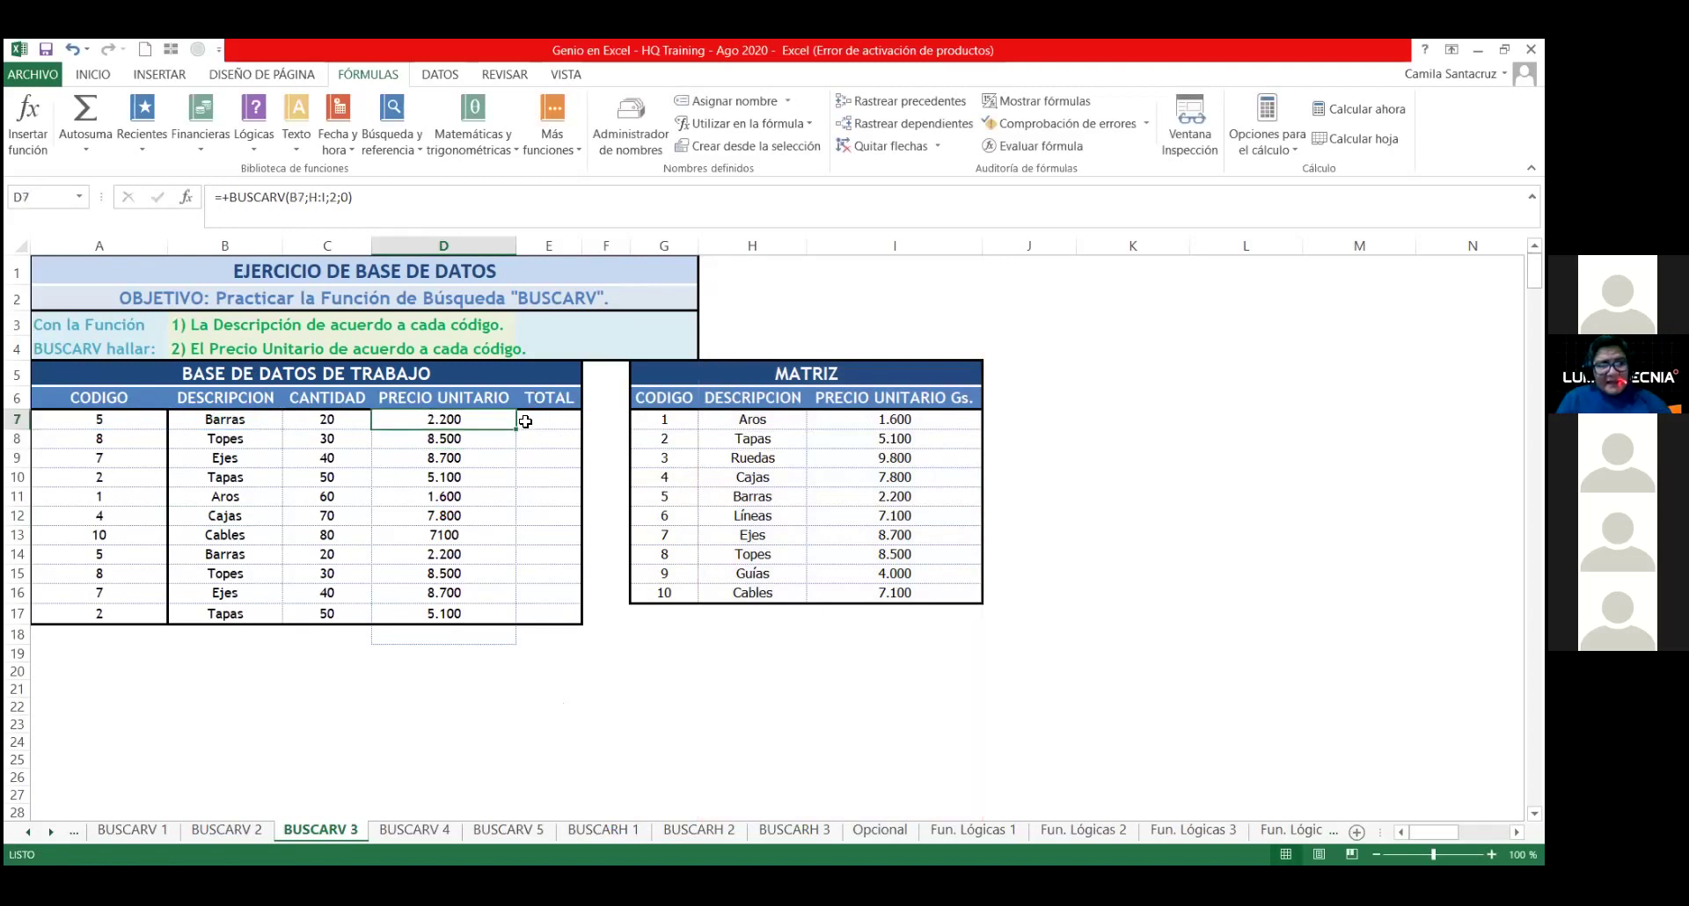
Step: Switch D7's last argument to 1 for approximate match and copy it down to D17
key(F2)
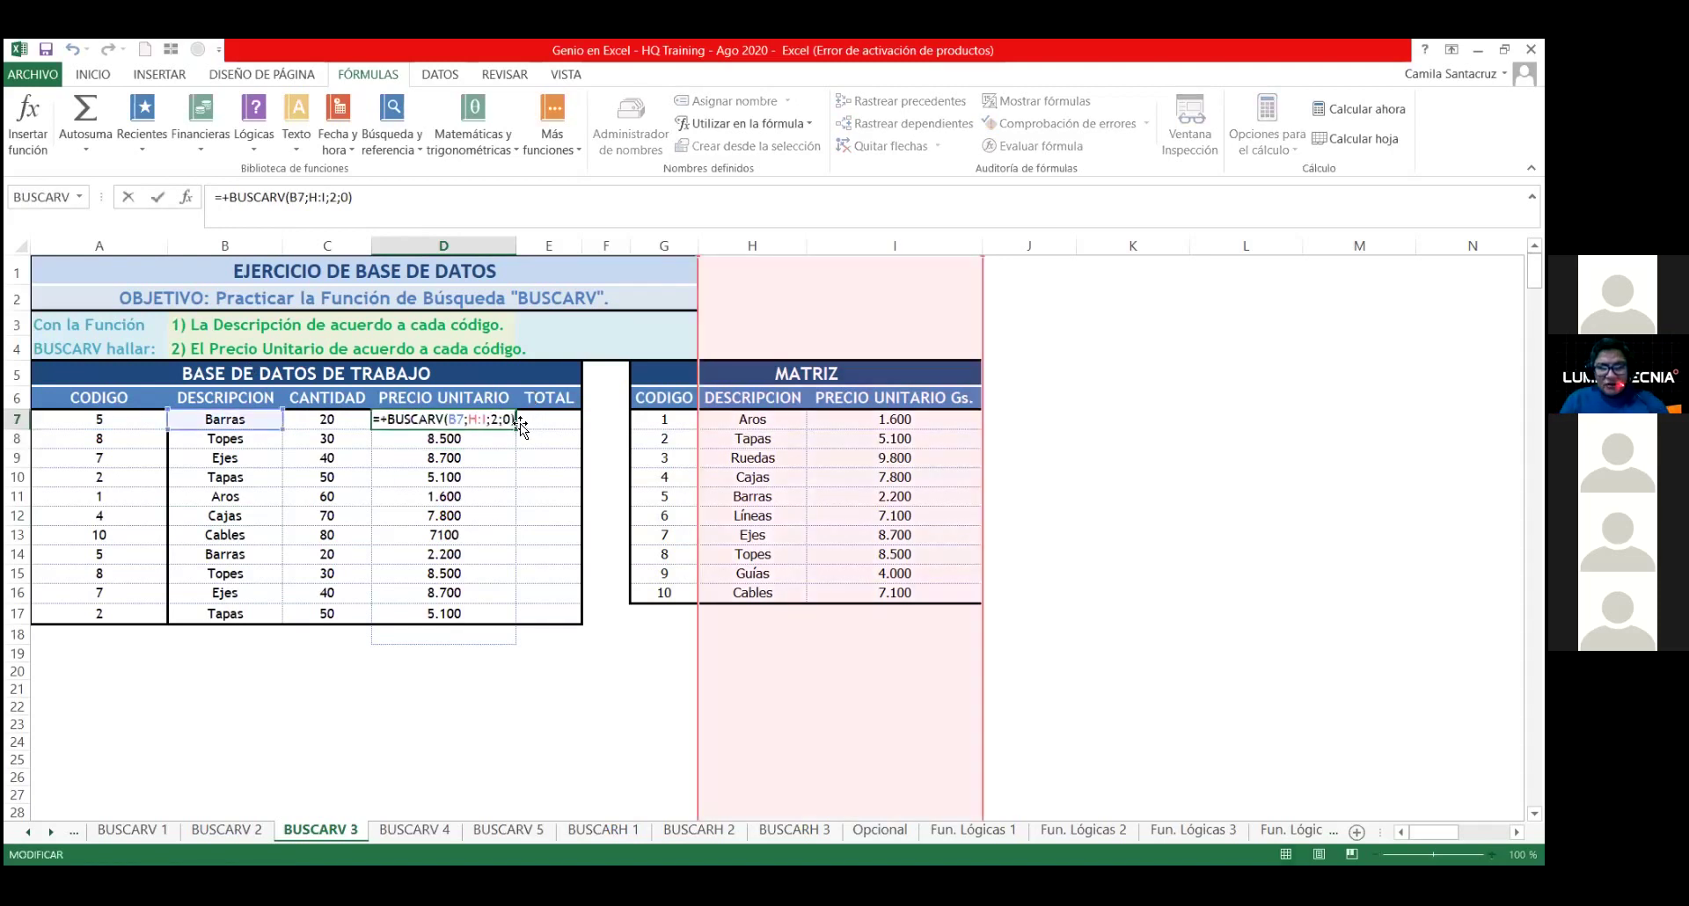
click(513, 421)
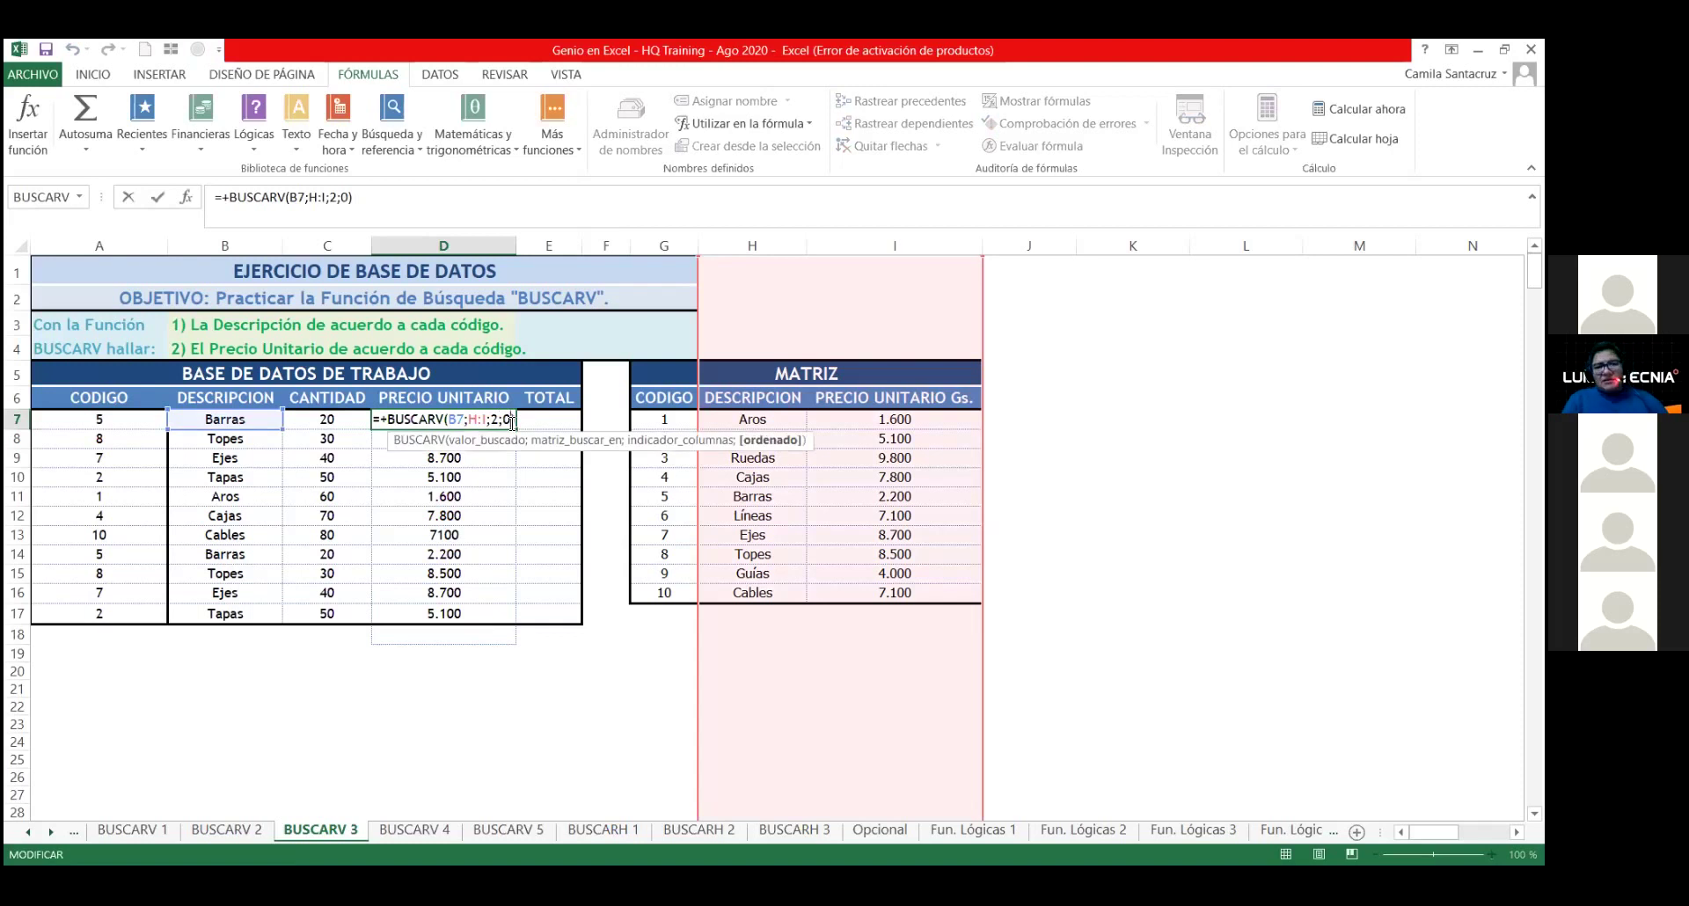
key(BackSpace)
text(1)
key(Return)
click(509, 423)
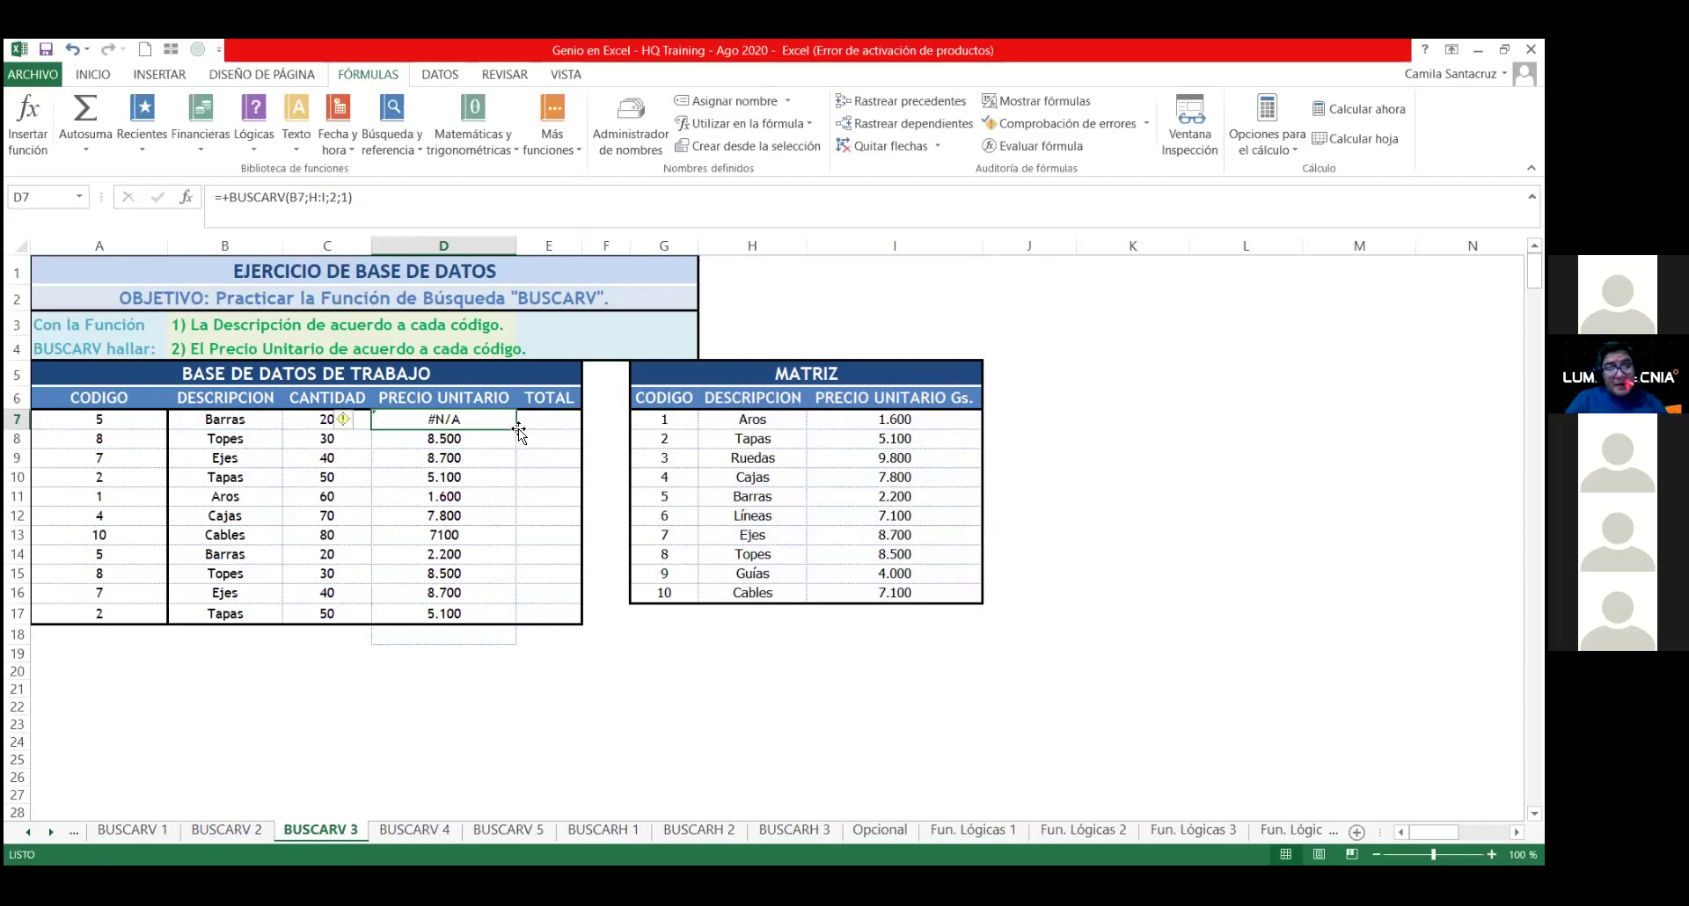
double_click(519, 429)
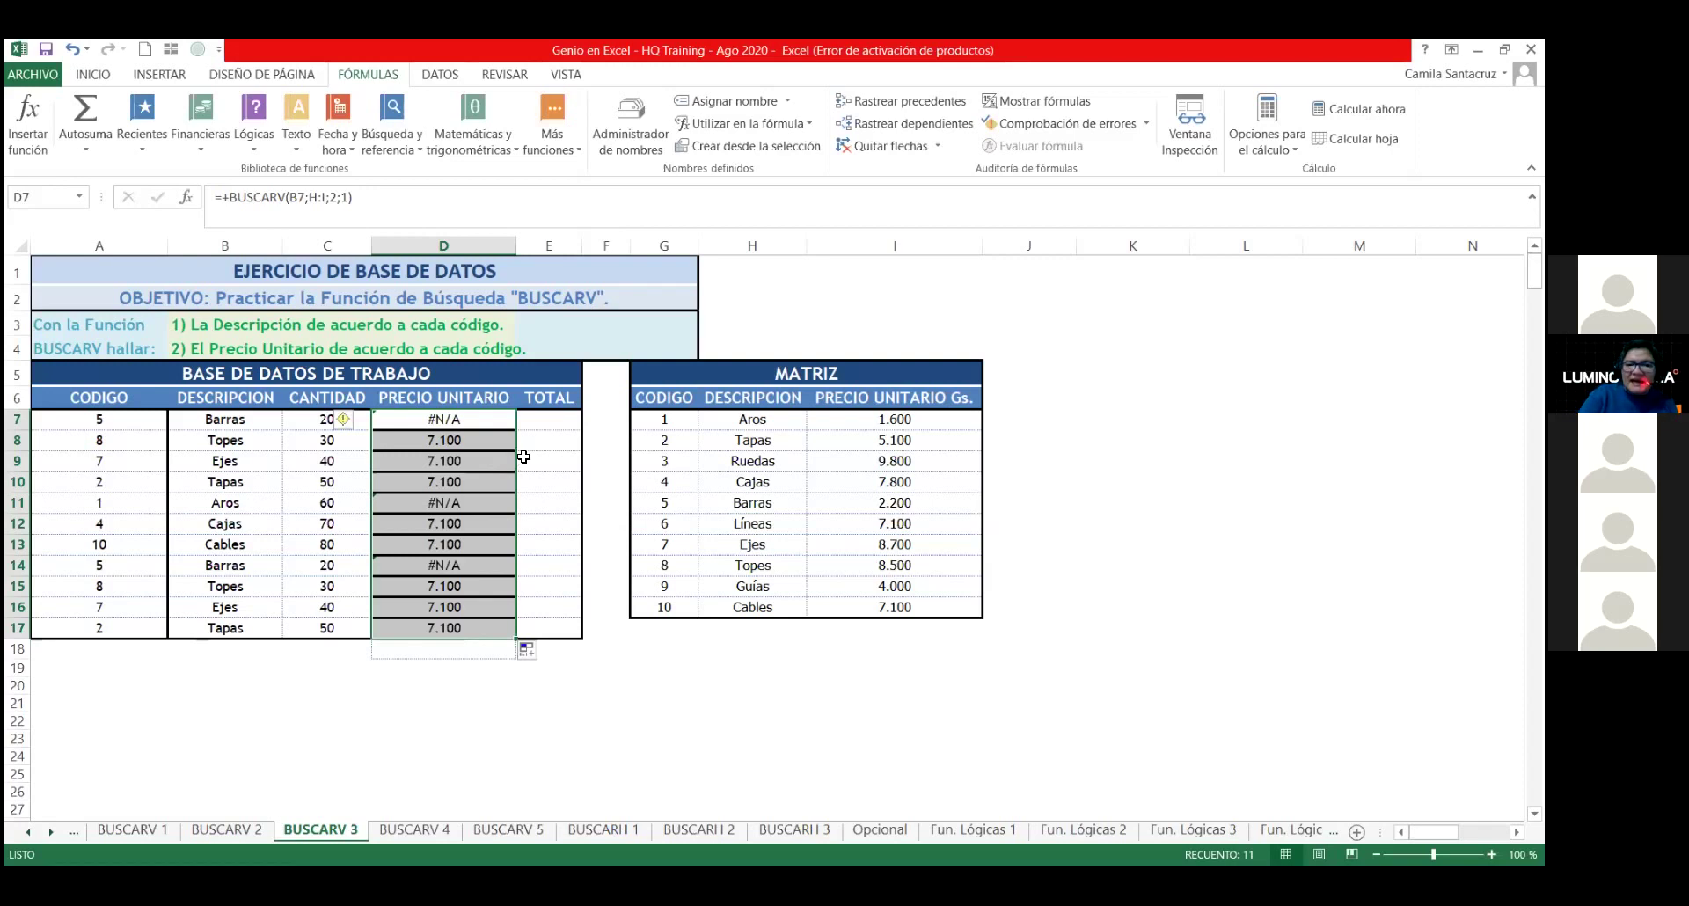
click(513, 443)
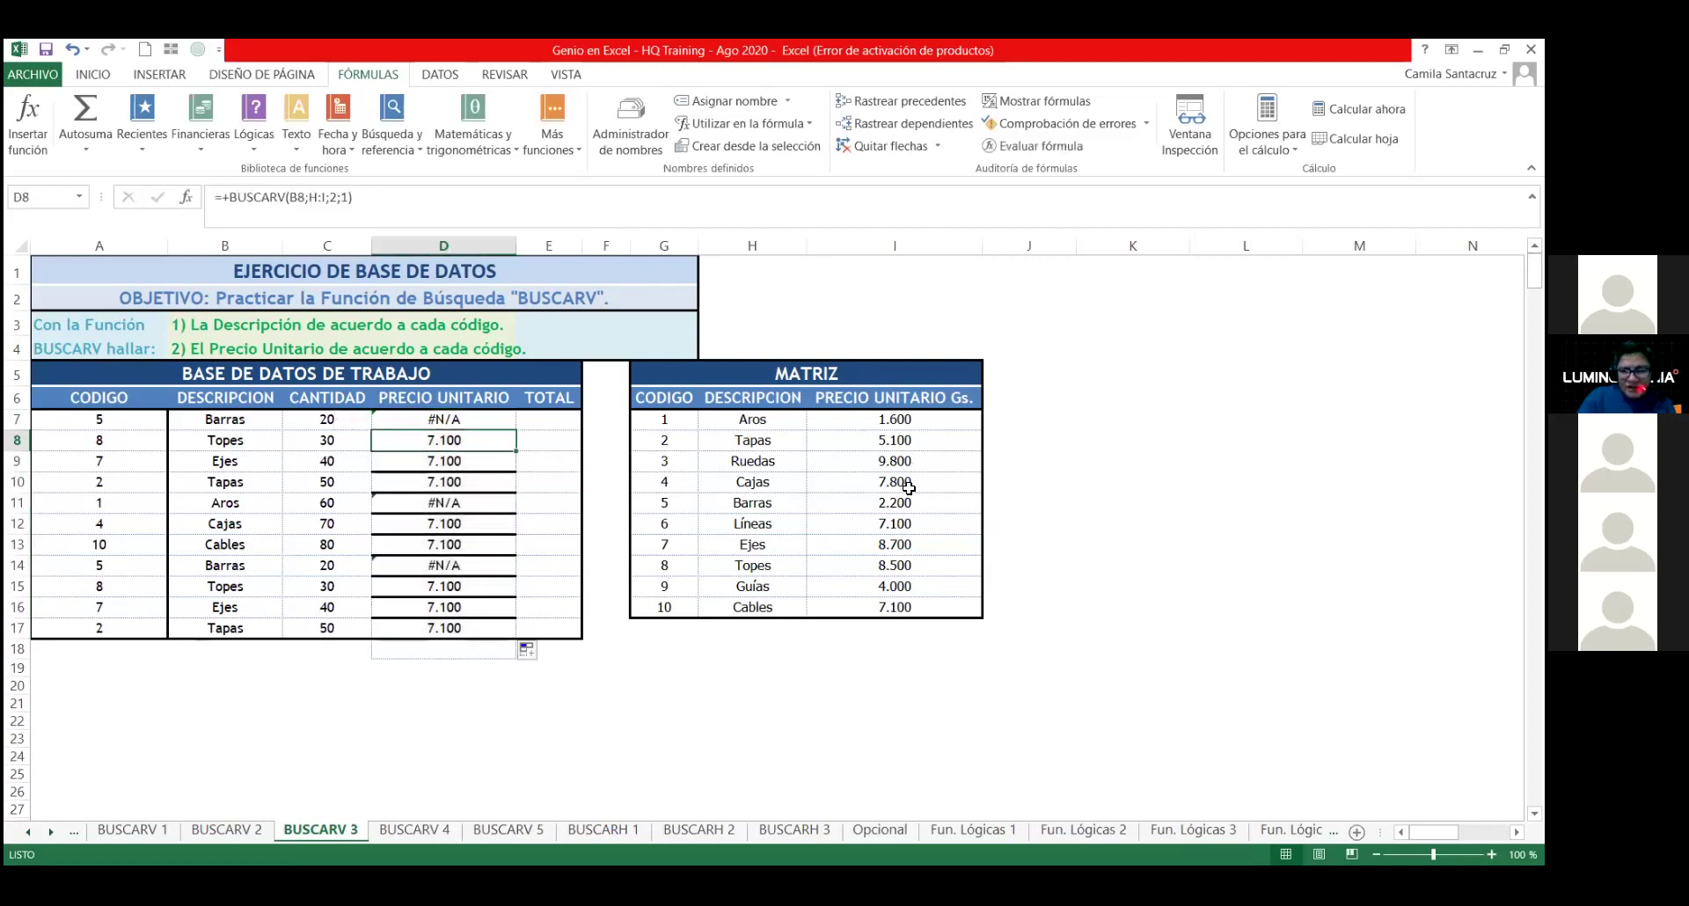
click(907, 523)
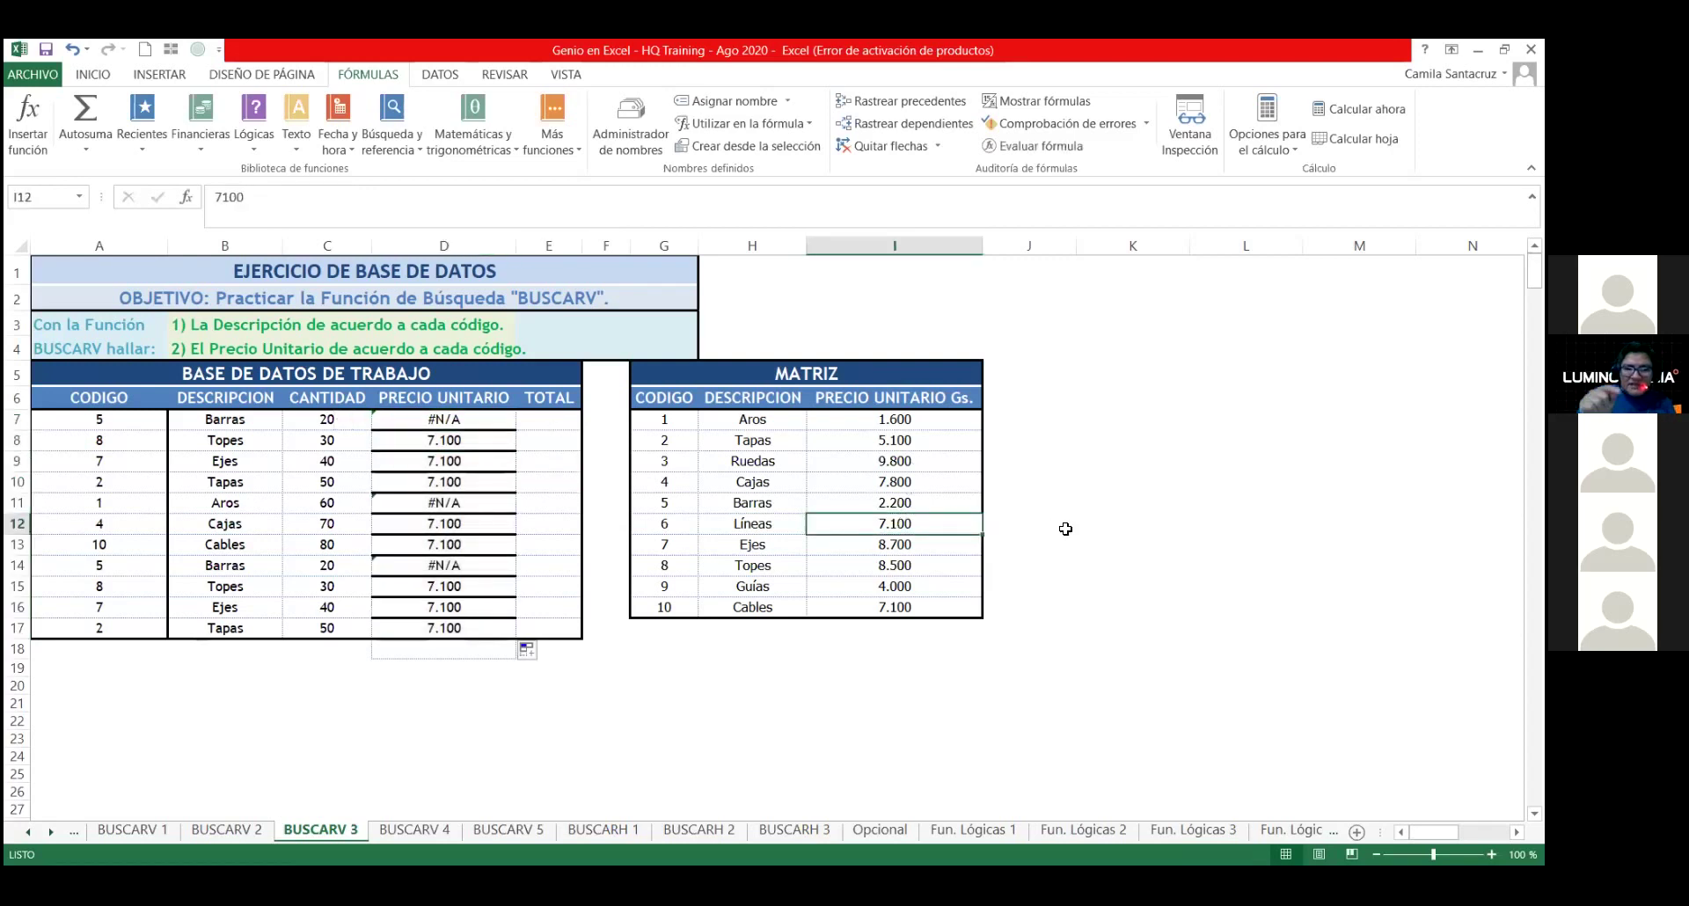
text(50000)
key(Return)
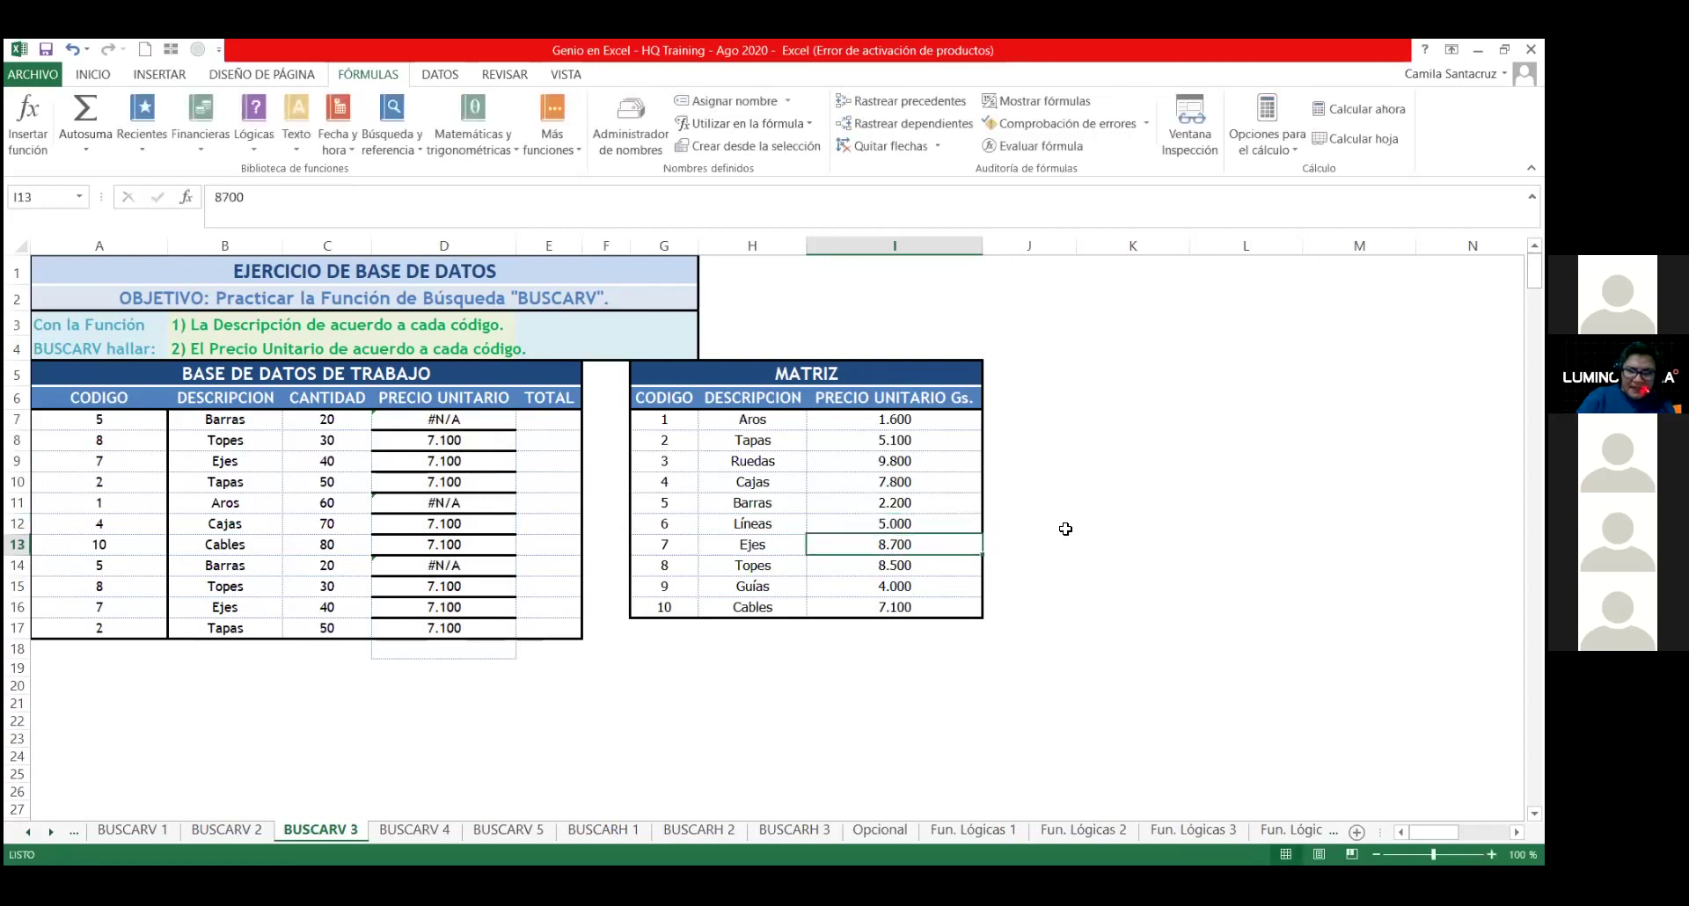
key(ctrl+z)
key(Down)
key(Down)
key(Down)
key(Down)
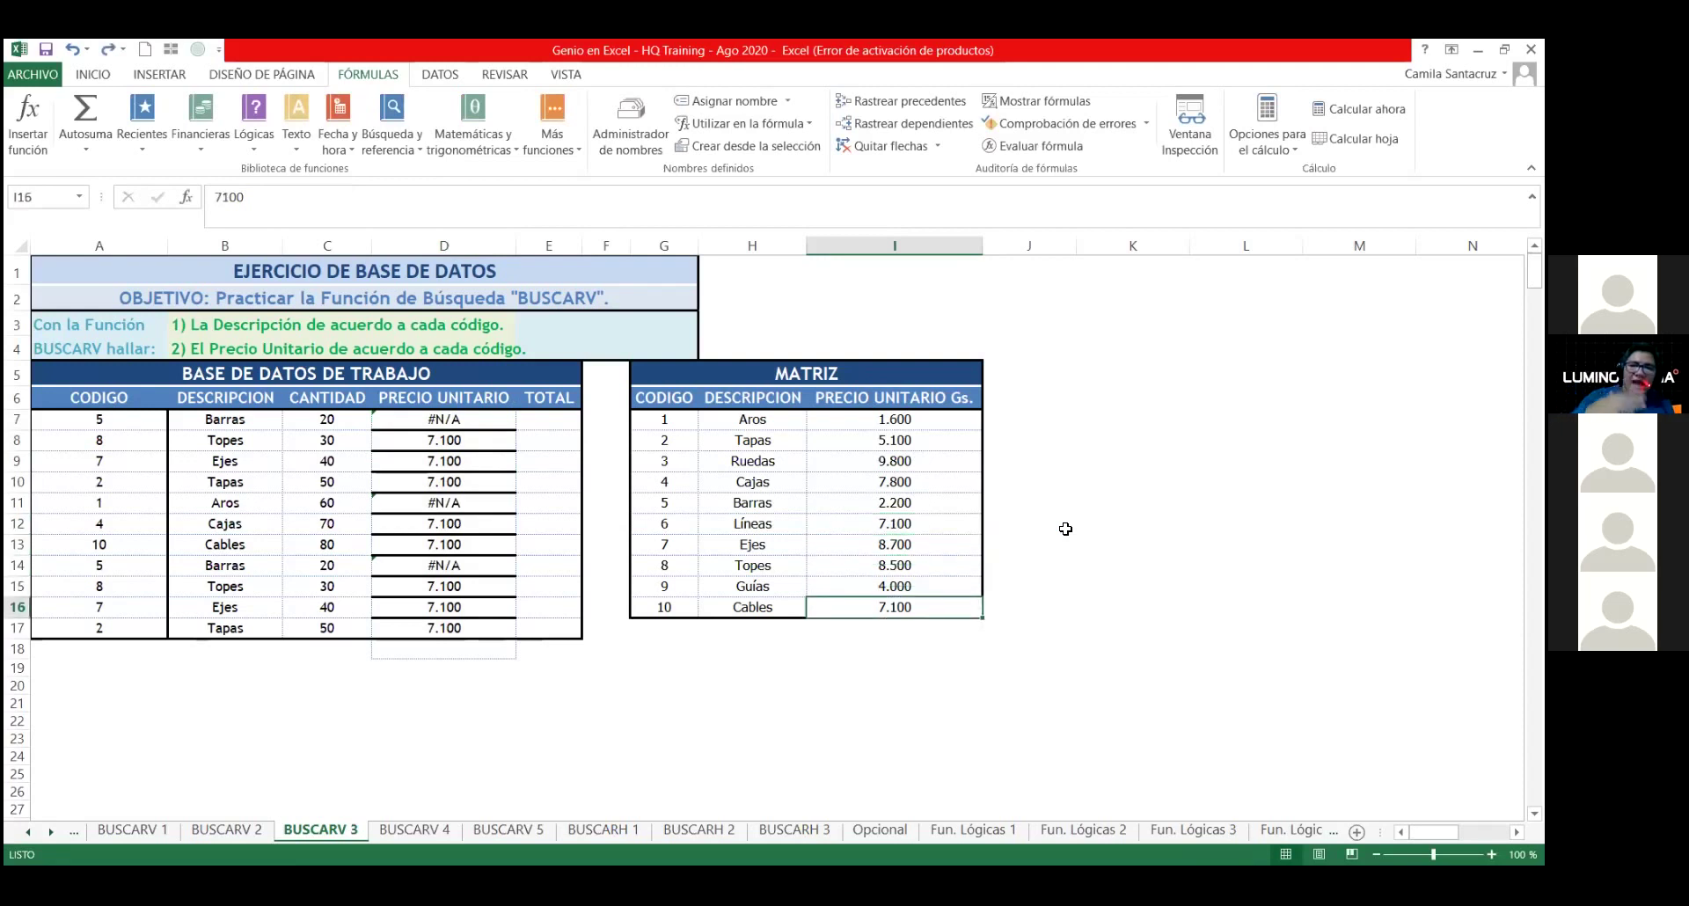
text(5000)
key(Return)
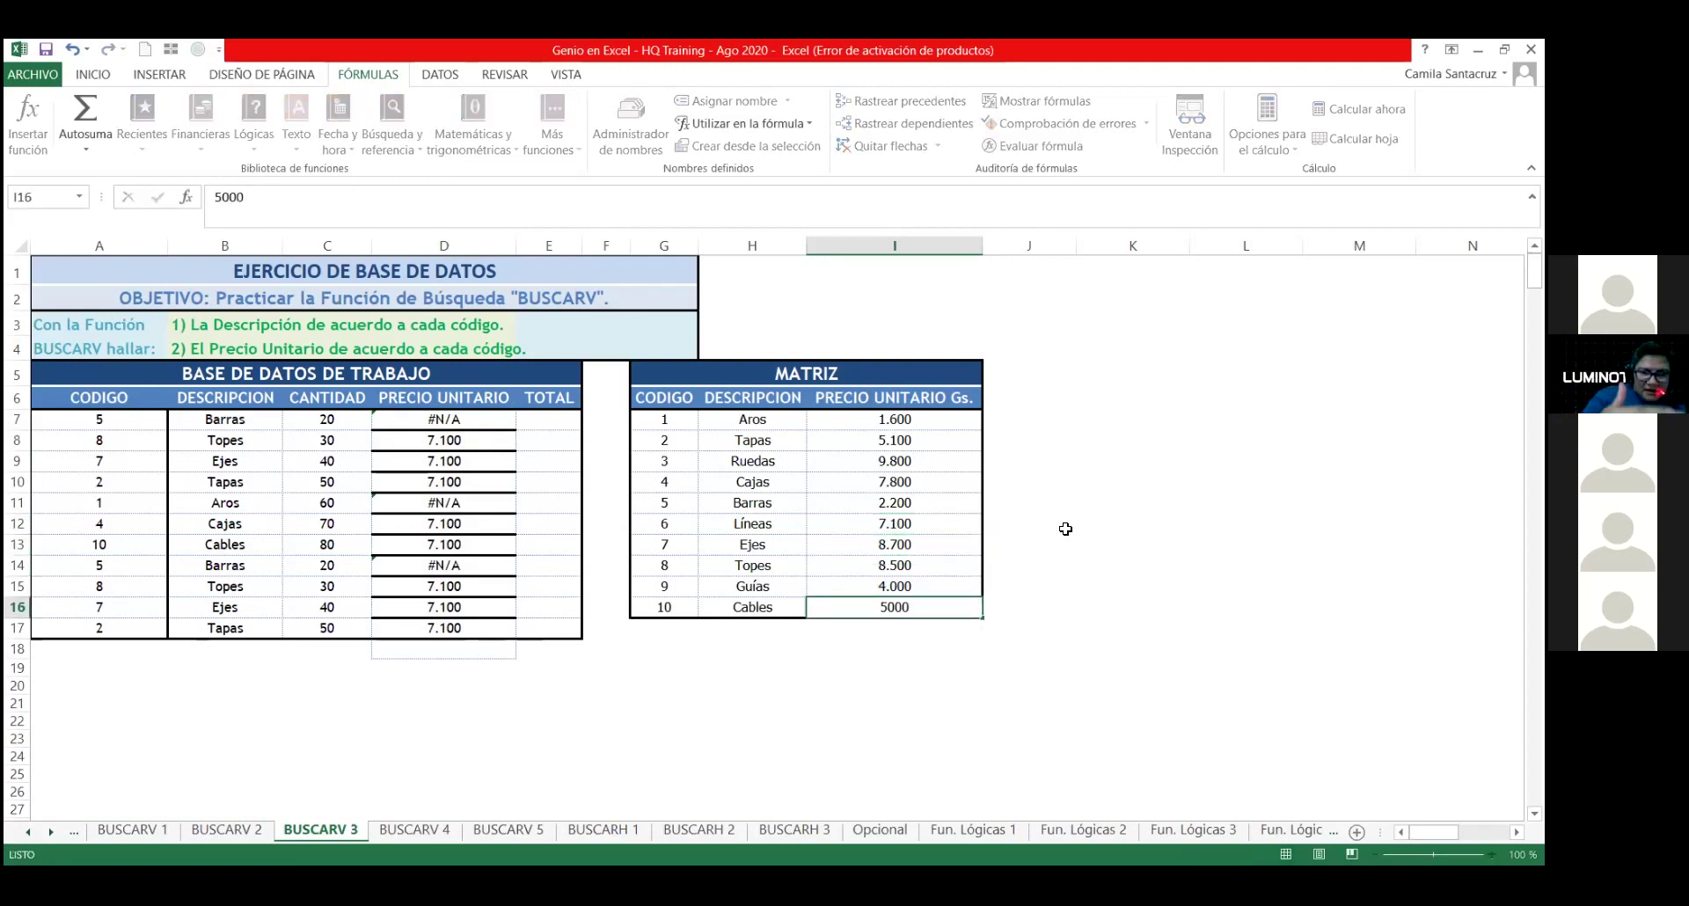
key(Up)
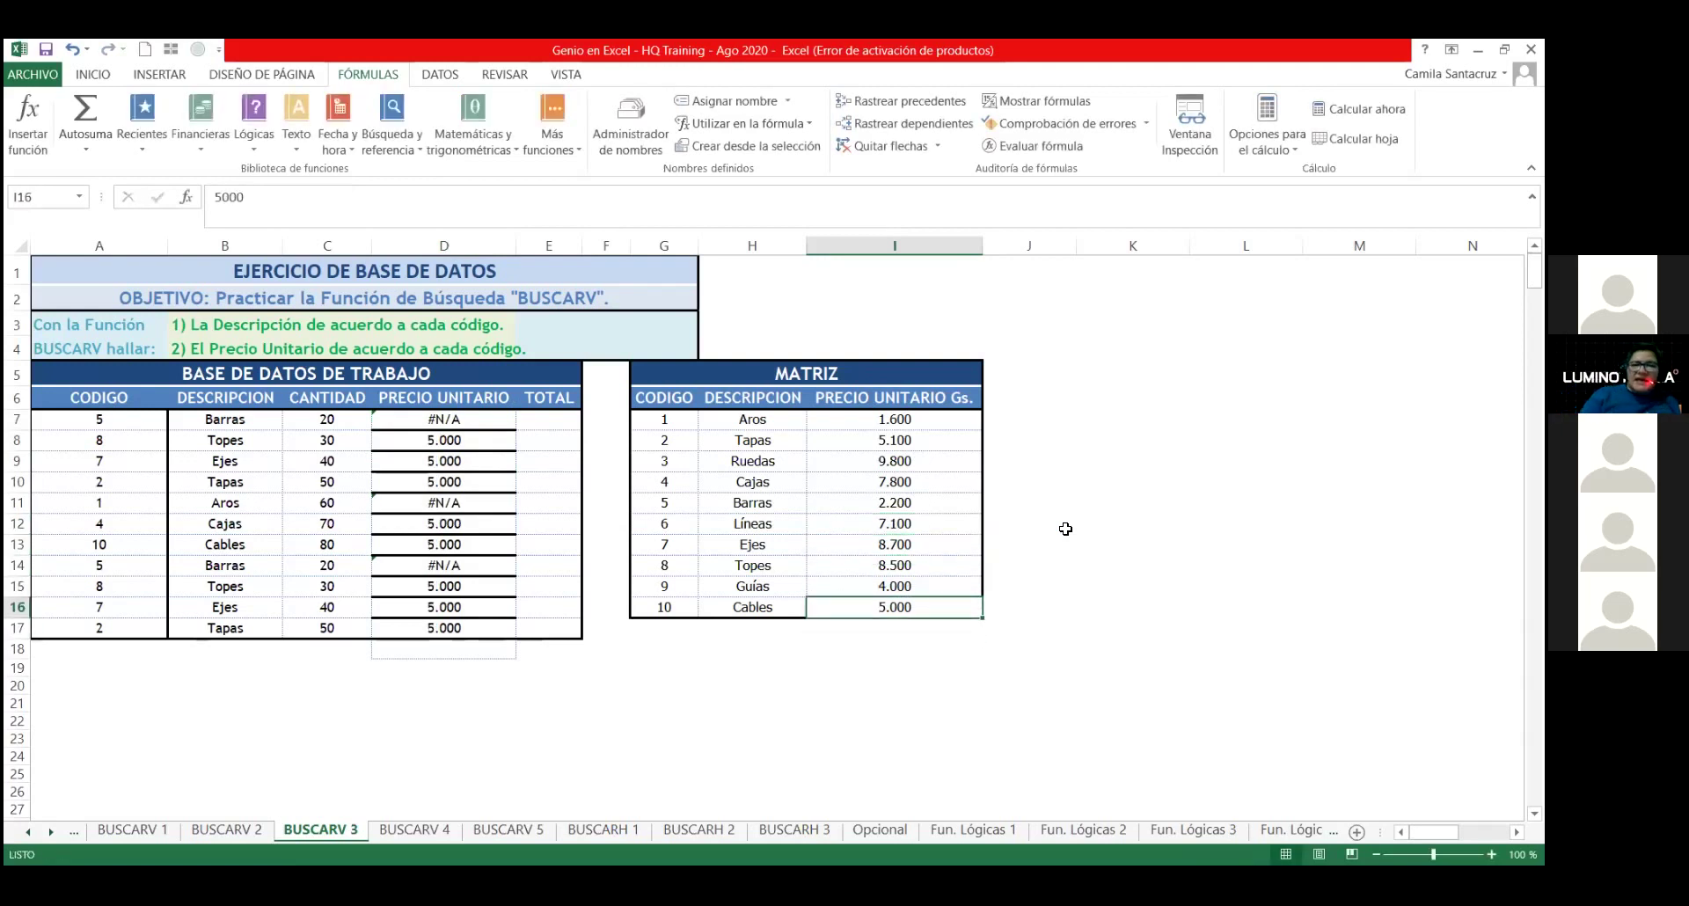
text(7.)
text(100)
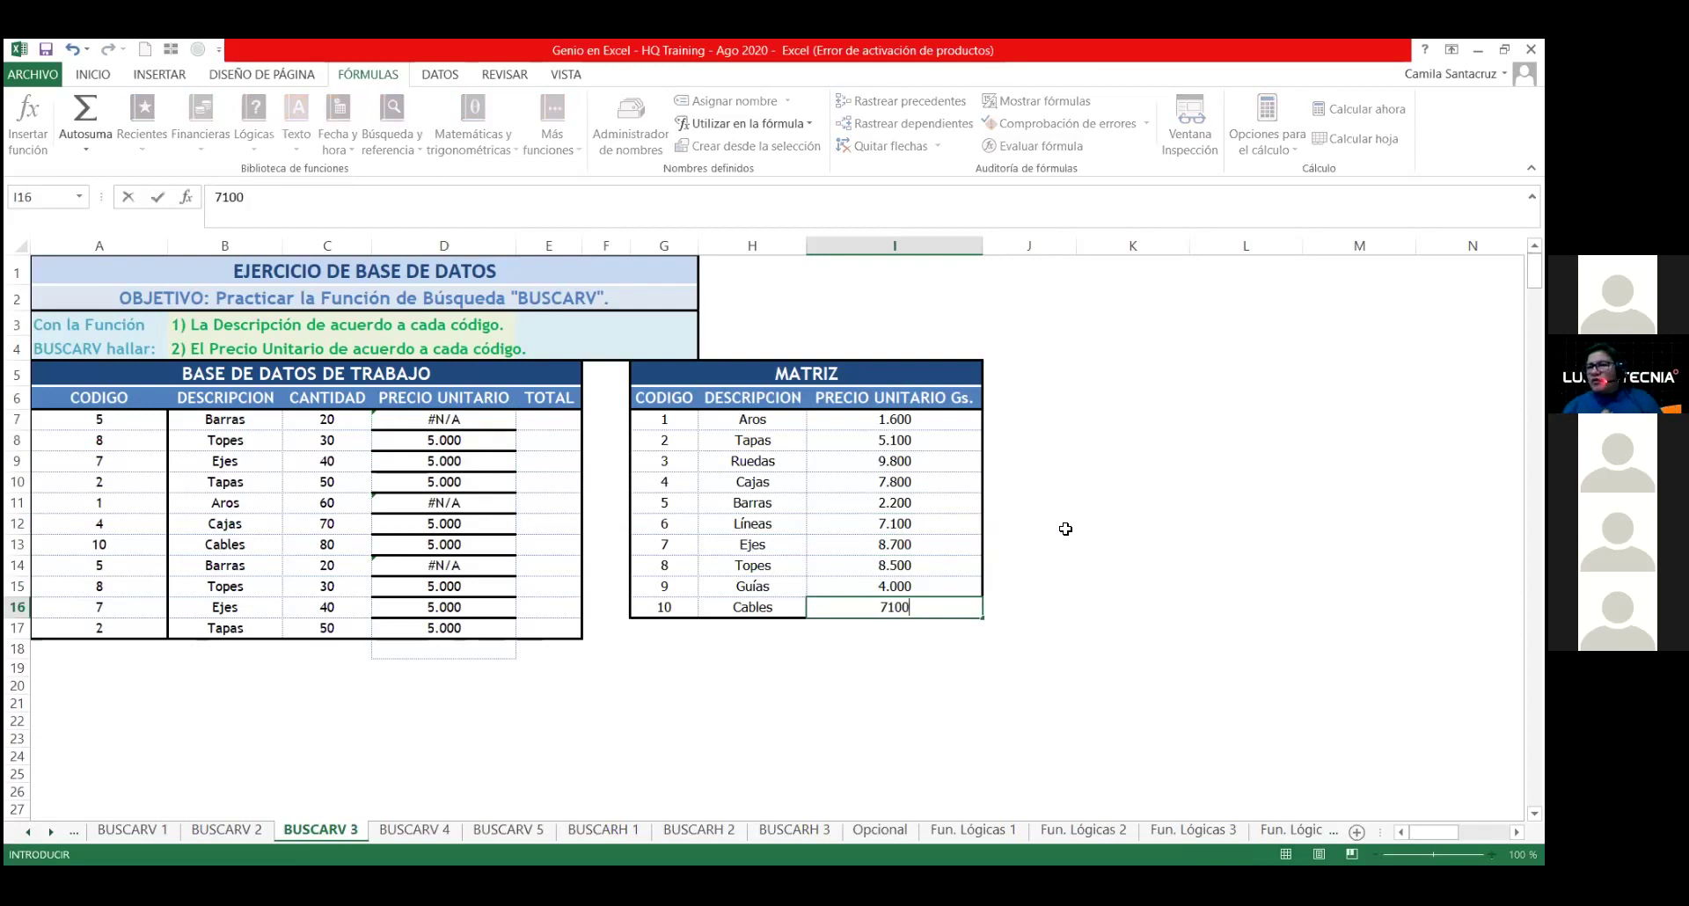
key(Return)
key(Up)
key(Up)
key(Up)
key(Up)
key(Up)
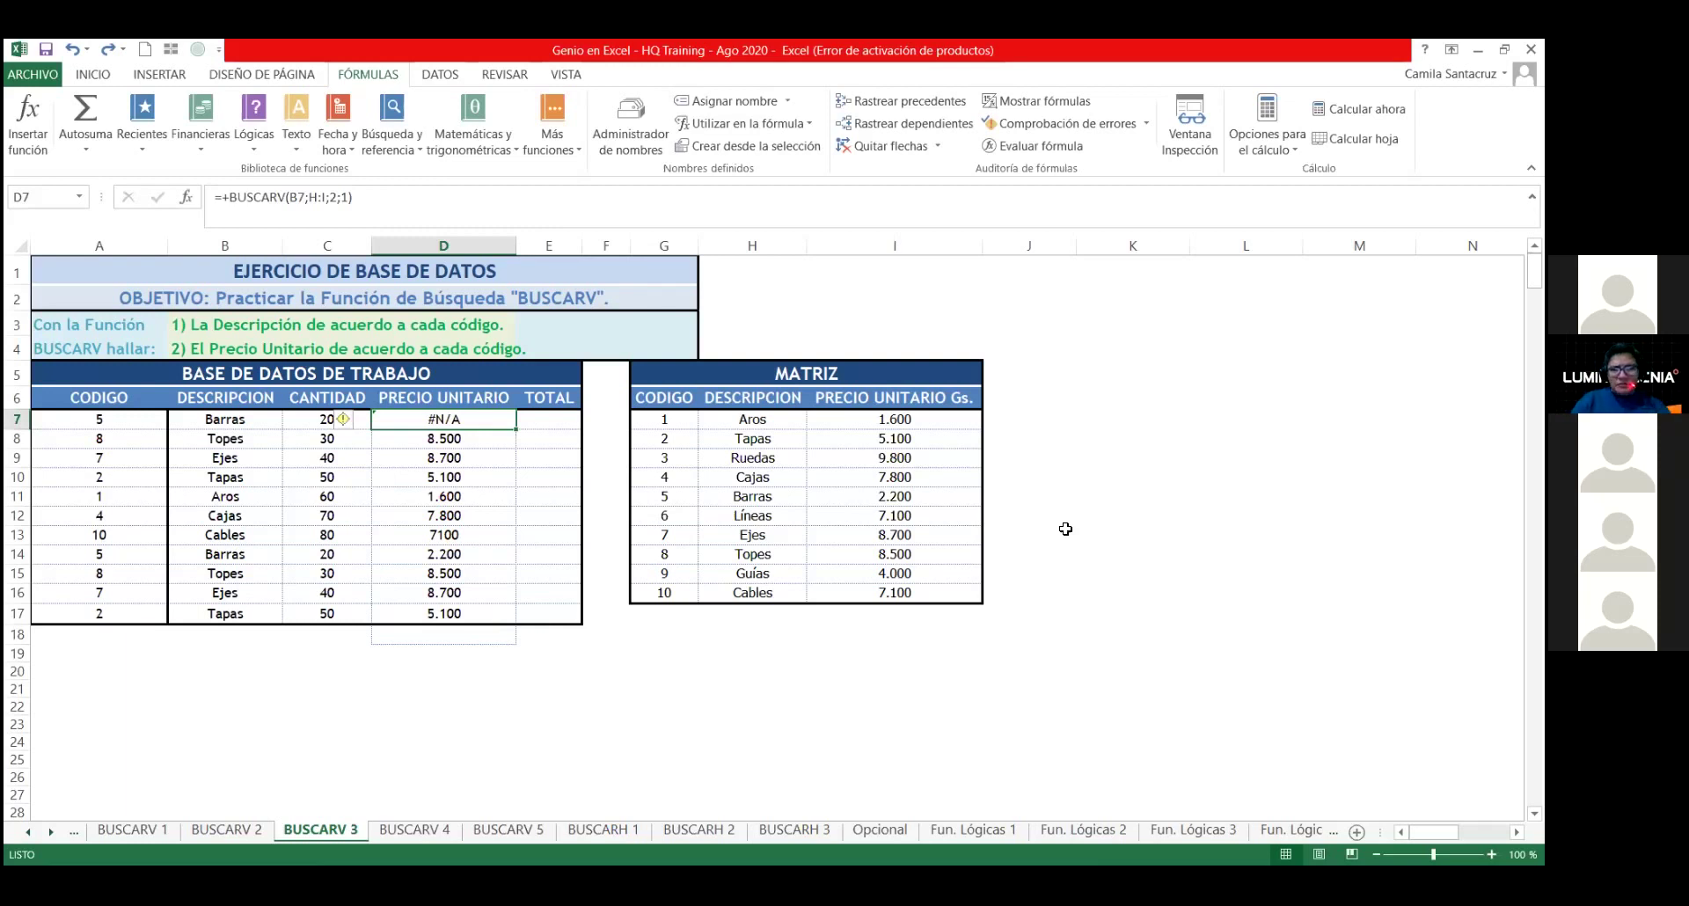
Step: Undo the approximate-match change so D7 returns 2.200 with exact match
key(ctrl+z)
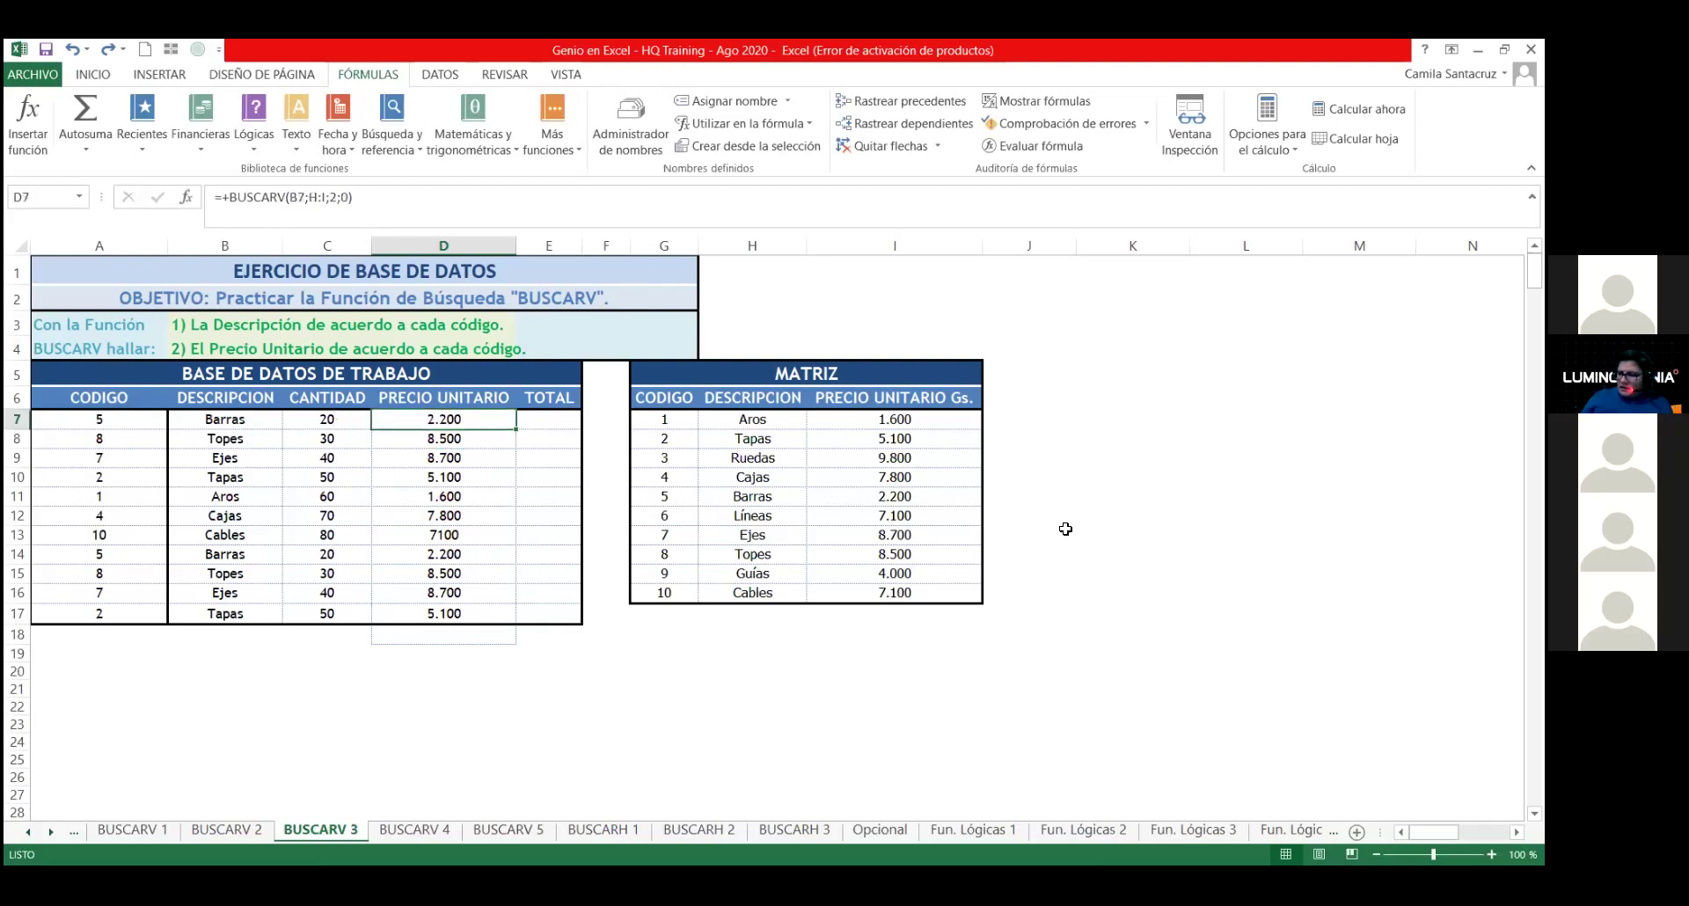
key(Right)
key(Left)
Step: Enter =+D7*C7 in E7 to multiply unit price by quantity
click(554, 421)
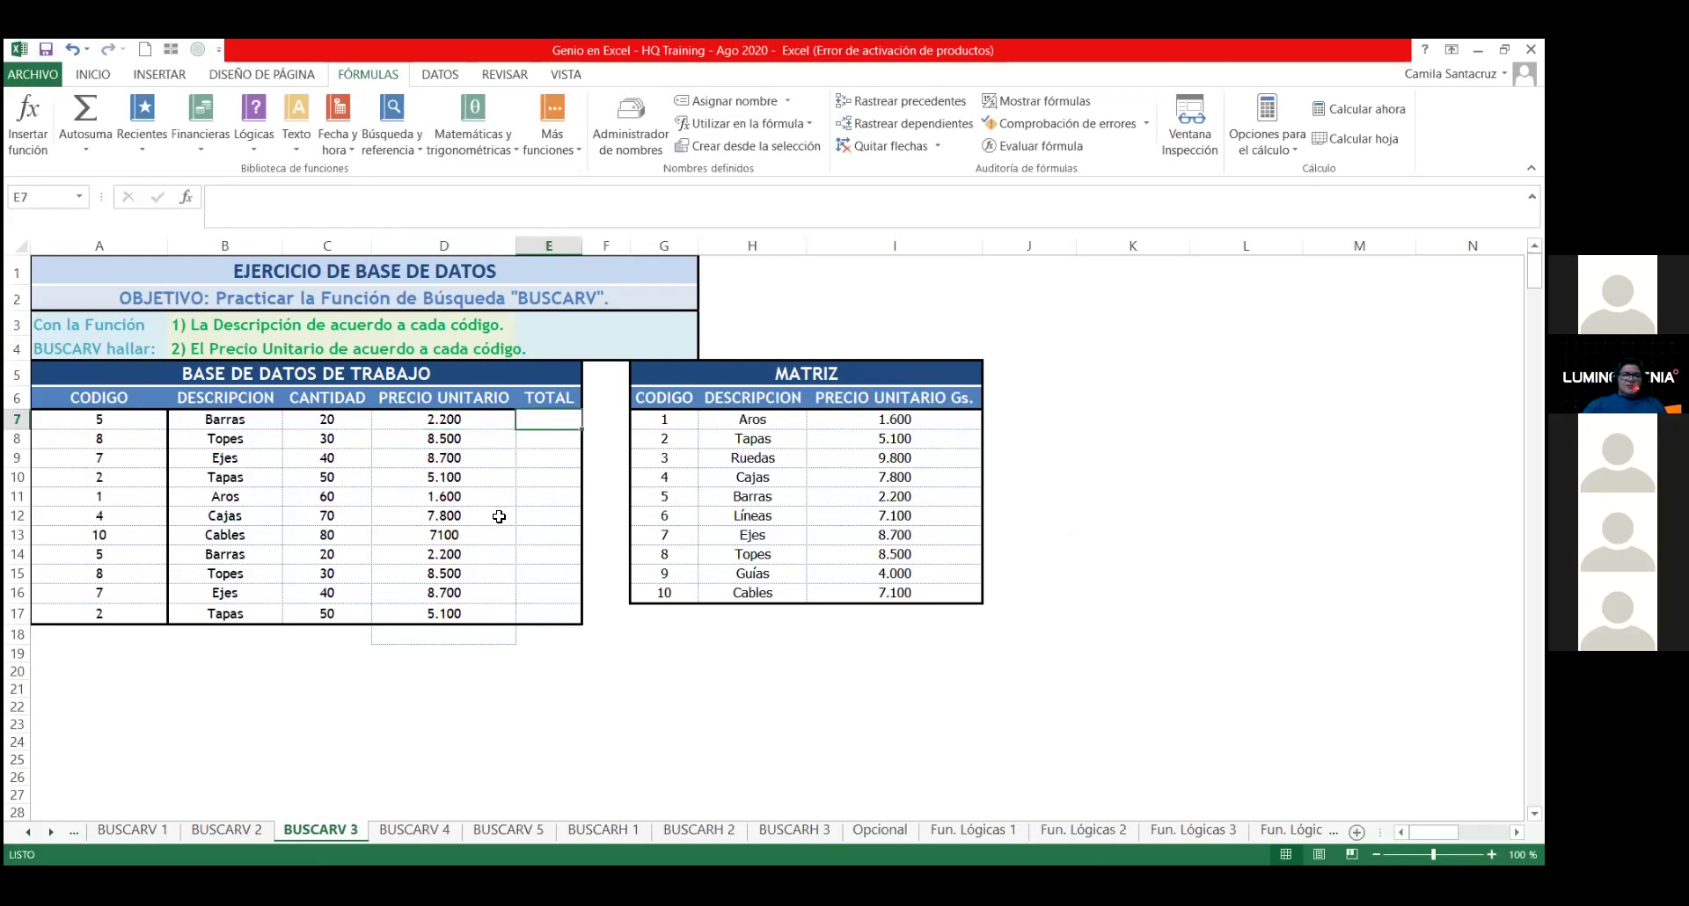
text(+)
key(Left)
text(*)
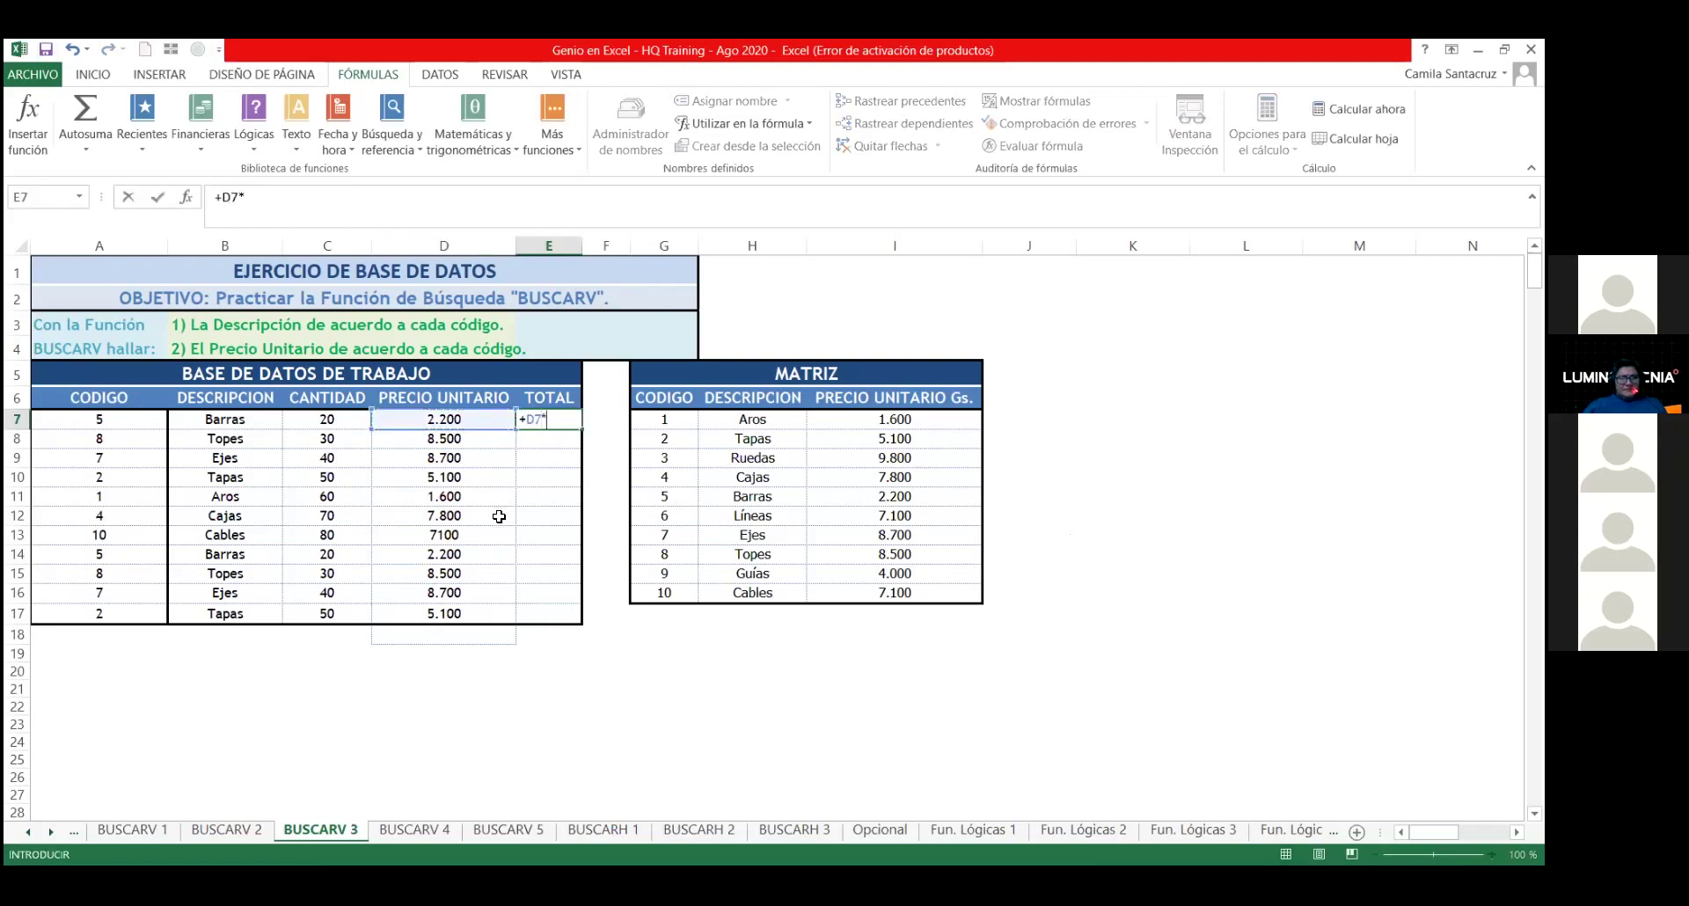
key(Left)
key(Return)
Step: Copy the TOTAL formula down to E17 with Rellenar sin formato
key(Up)
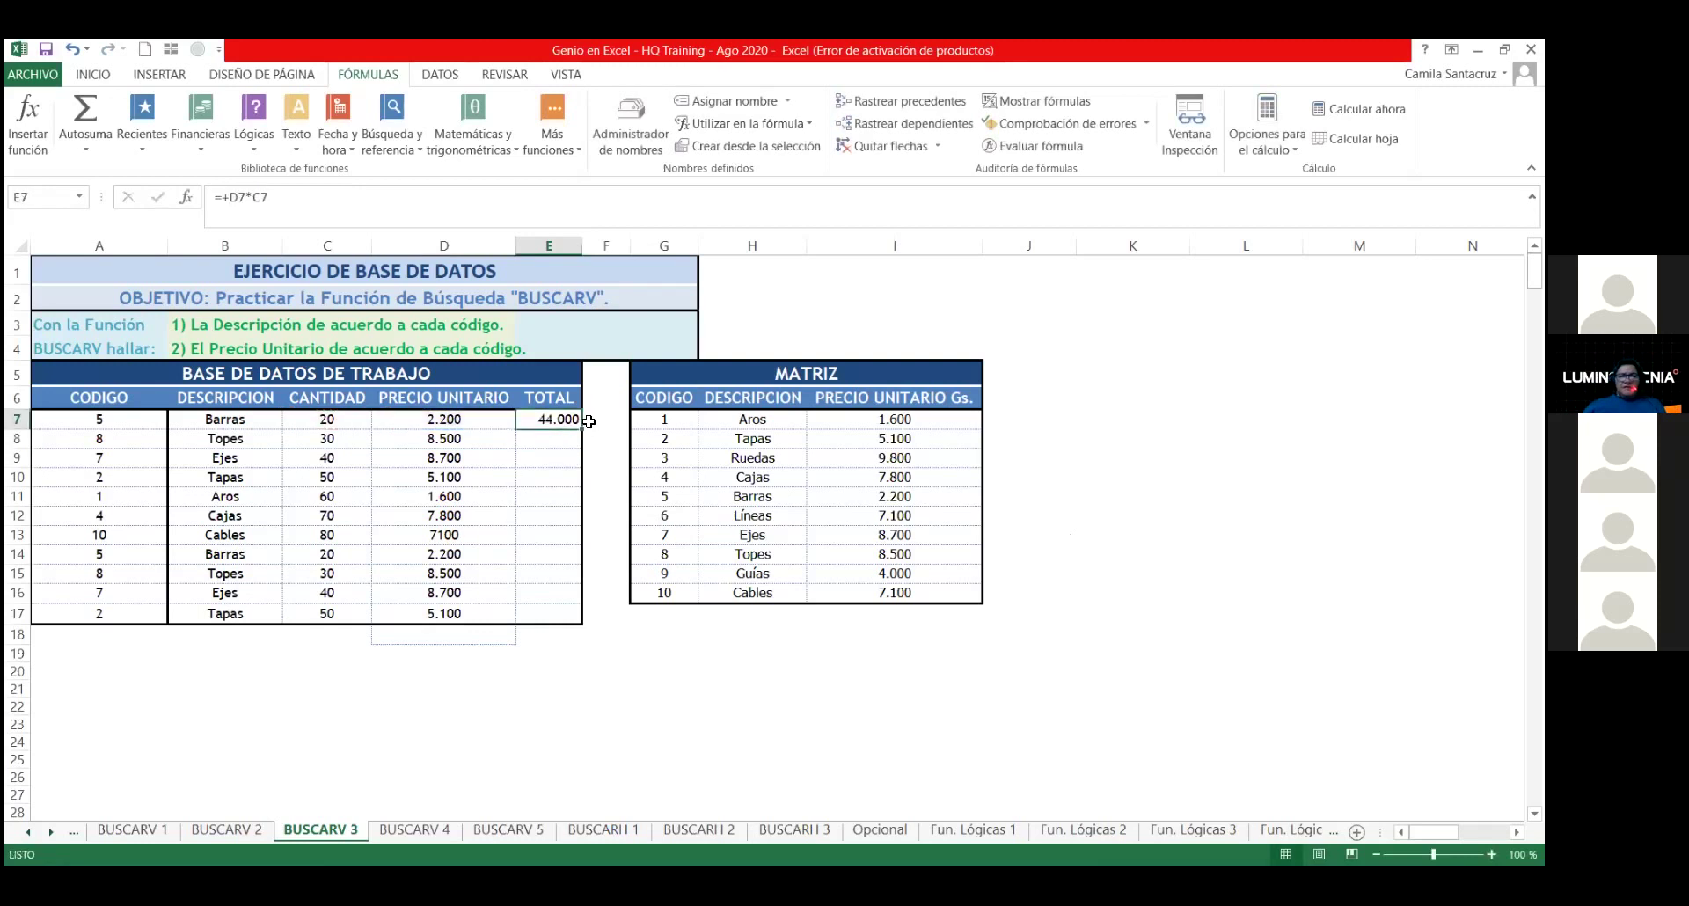
double_click(582, 428)
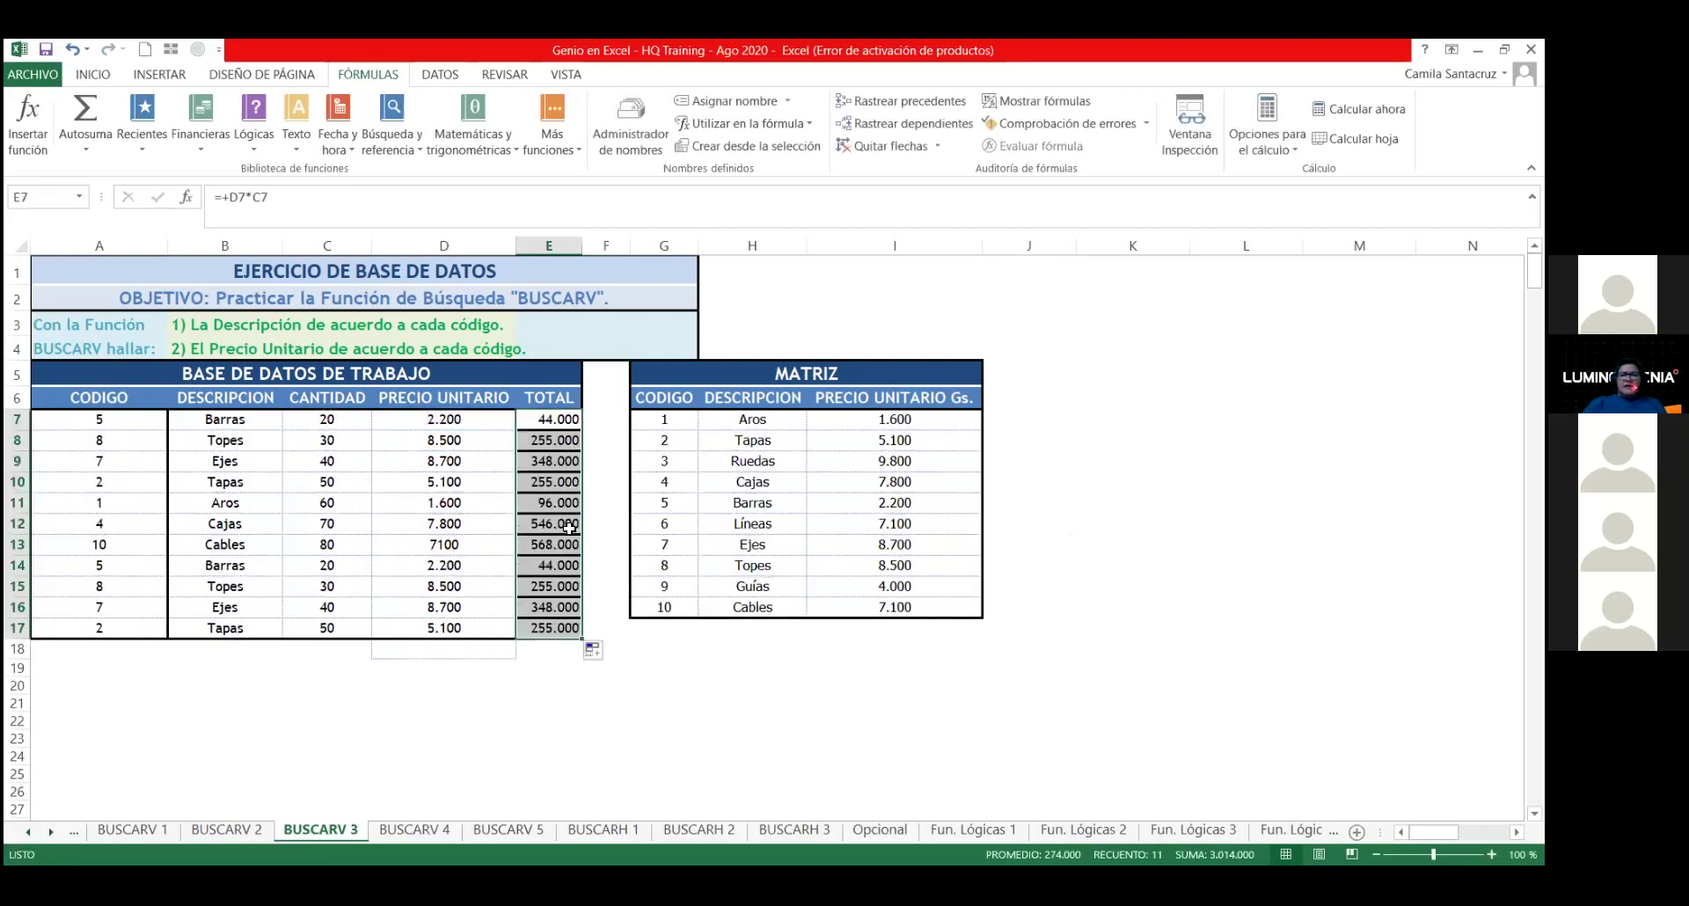
click(605, 652)
click(651, 723)
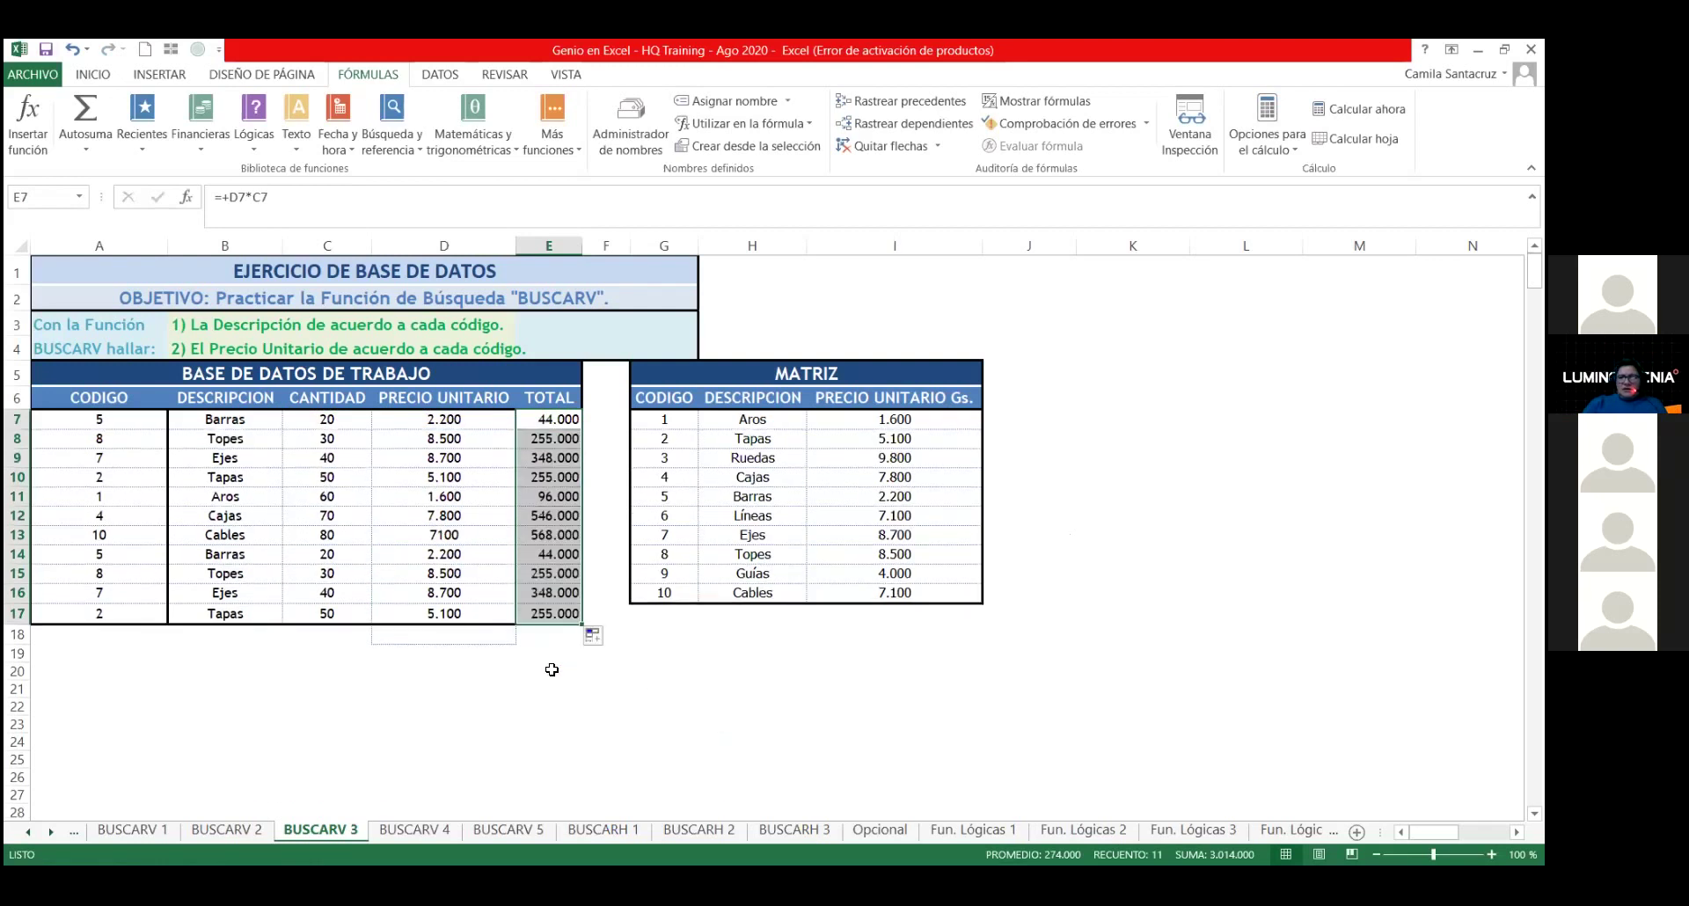
click(554, 592)
key(Left)
key(Down)
key(Down)
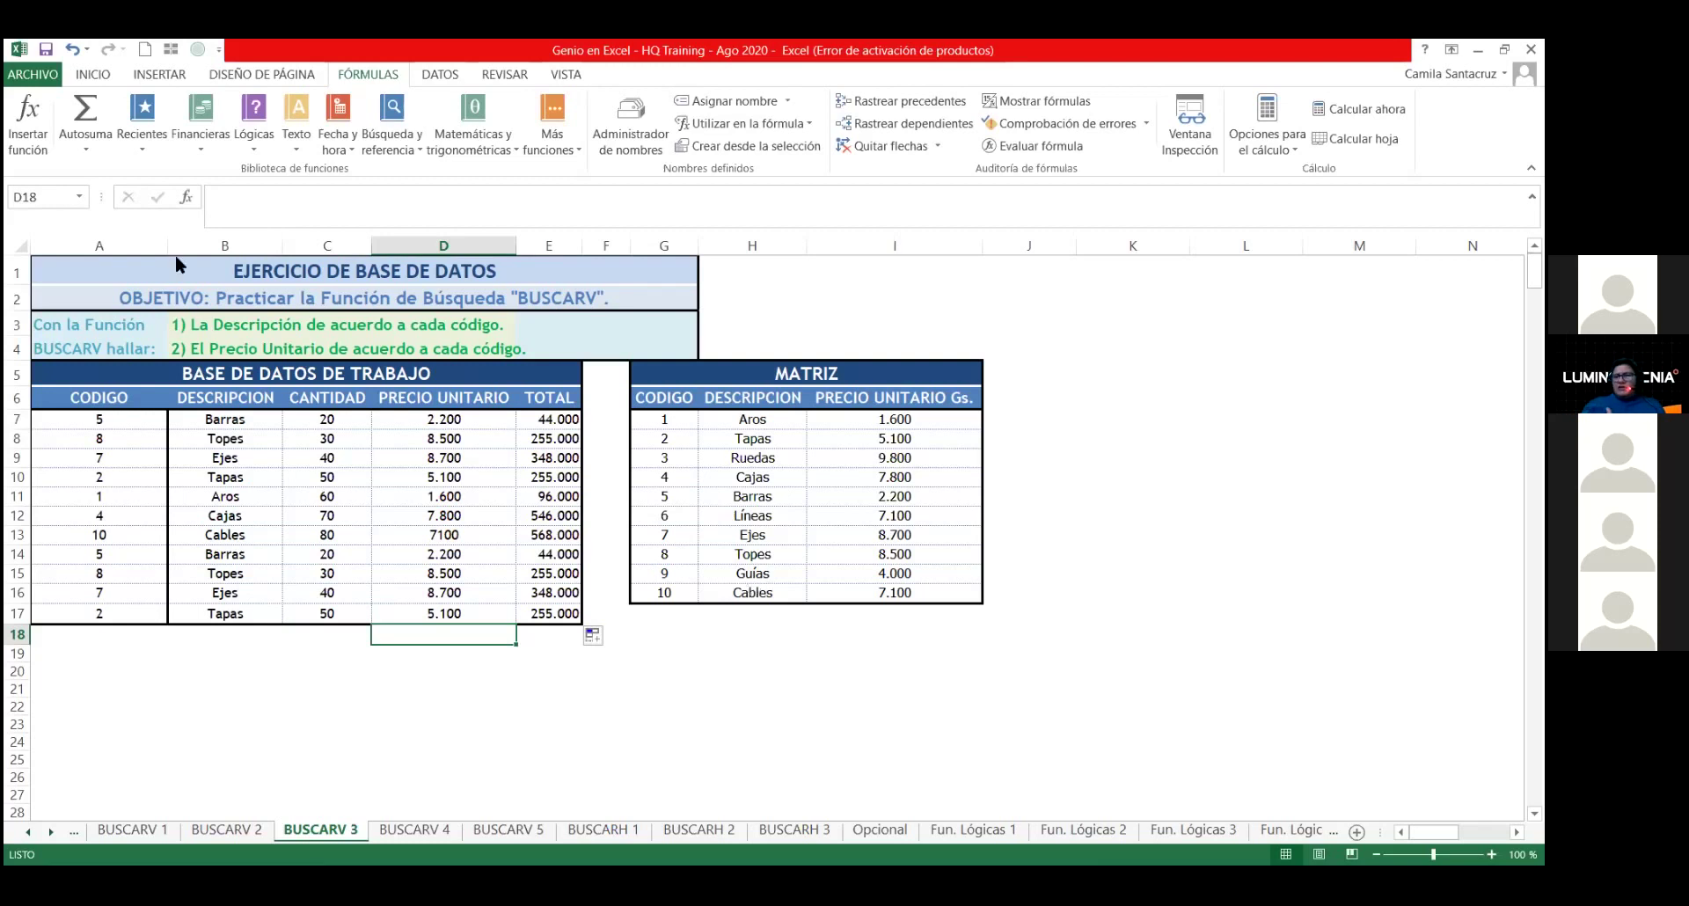
Step: Select I10, I15 and A20 together by entering I10;I15;A20 in the Name Box
click(56, 201)
key(BackSpace)
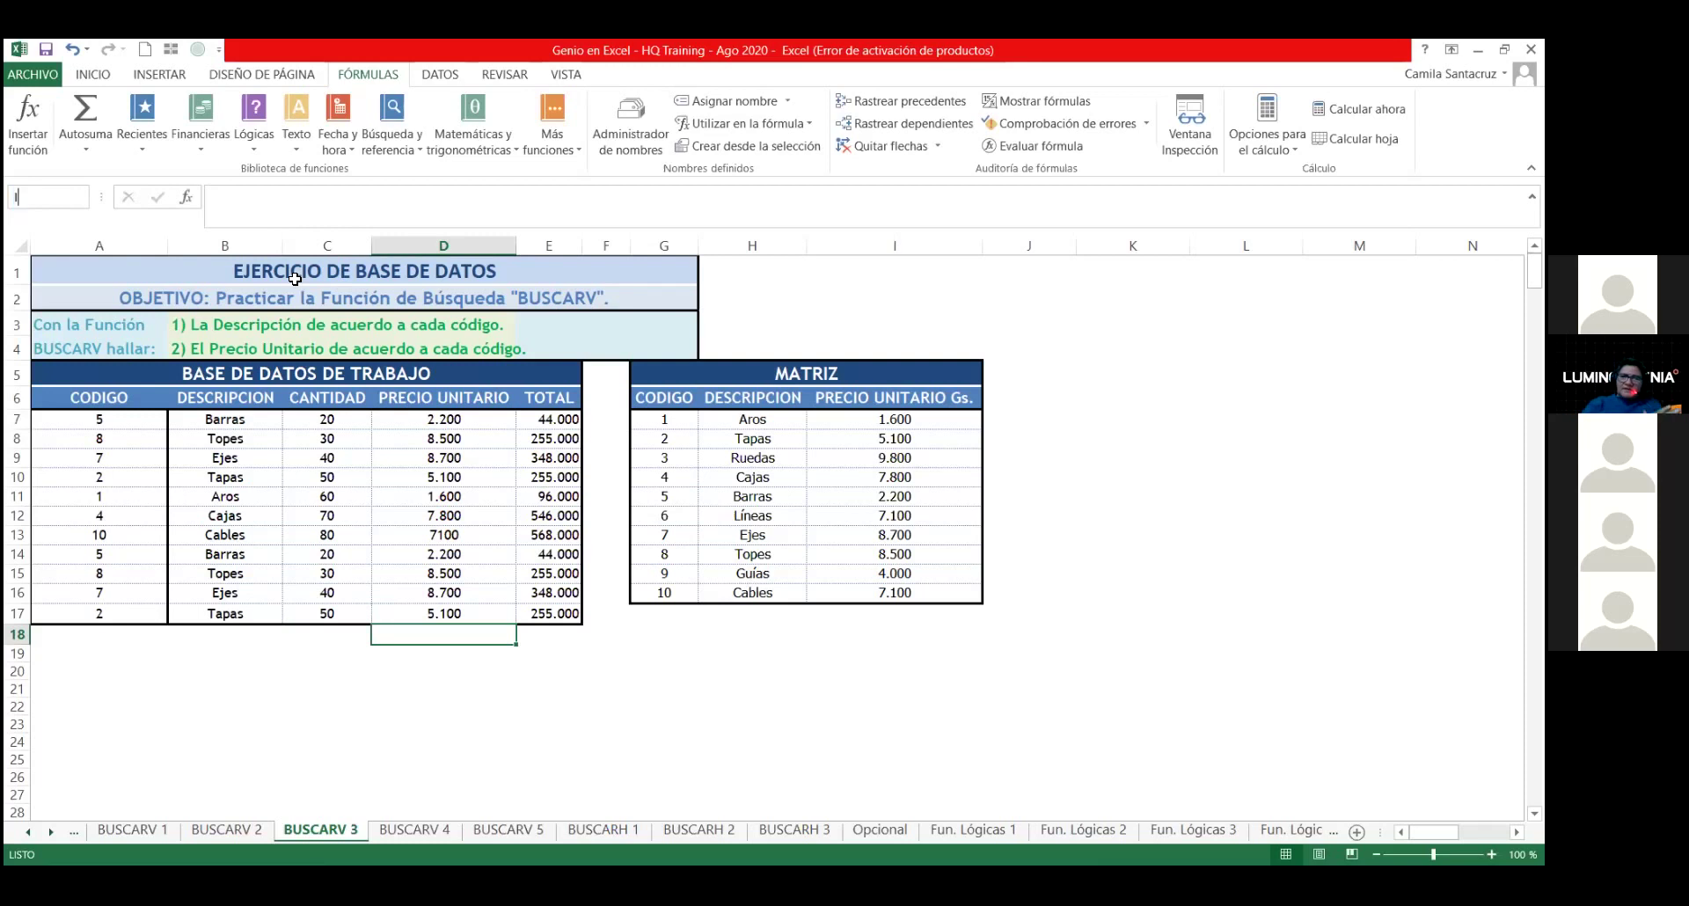
text(10)
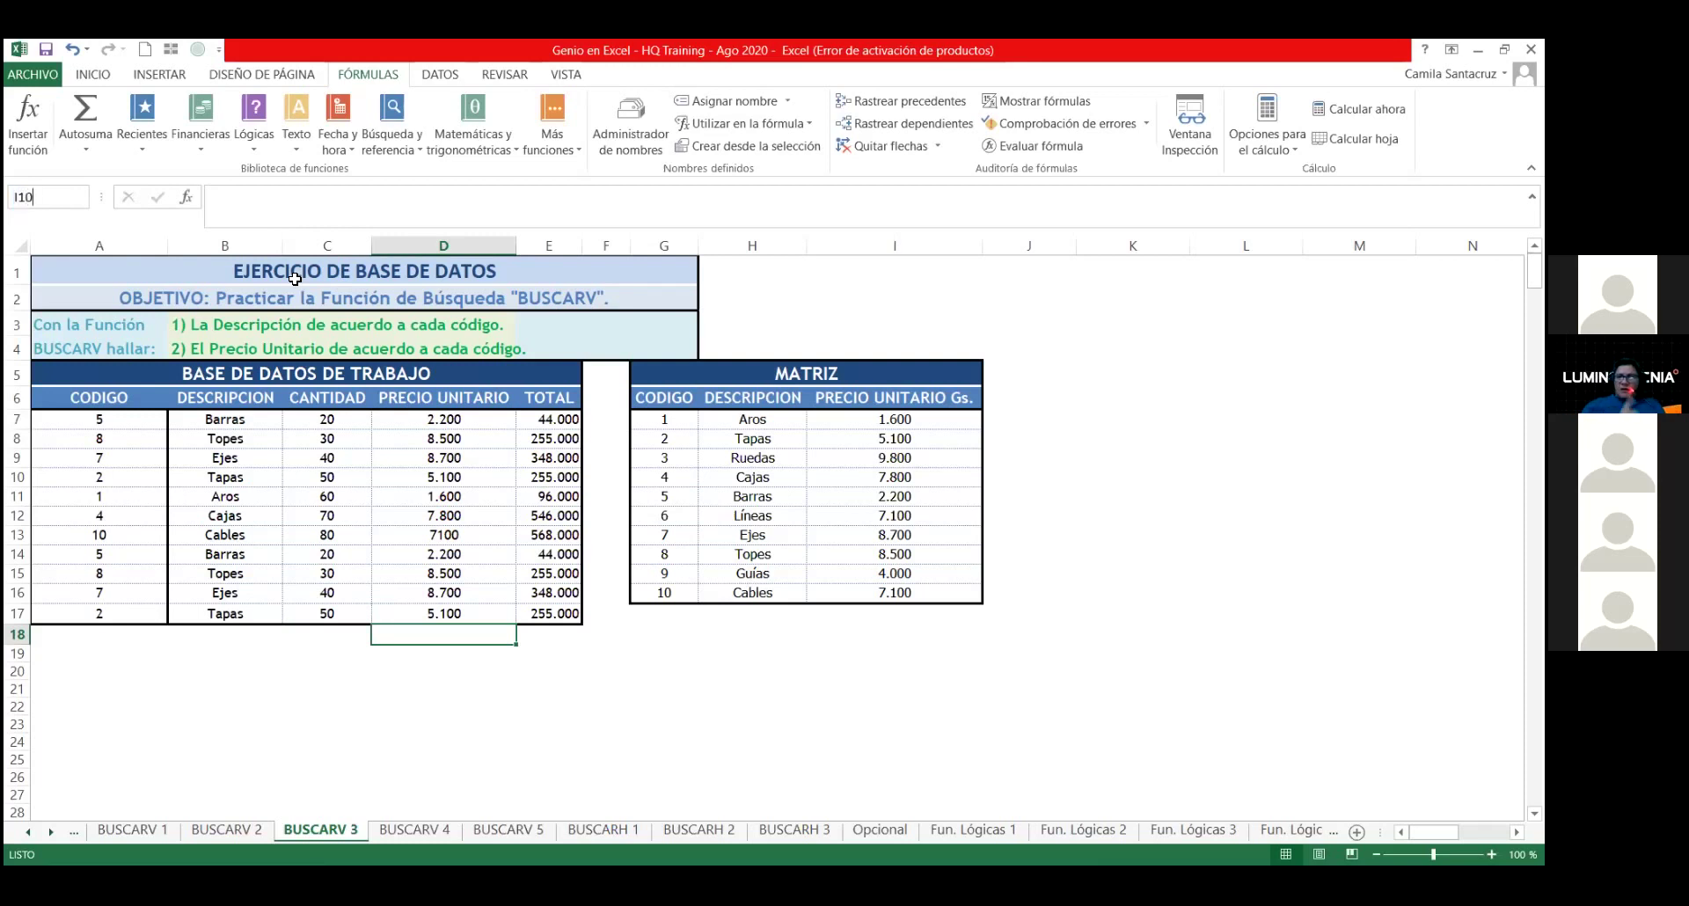
text(;)
text(1)
key(BackSpace)
text(I15;)
text(A20)
key(Return)
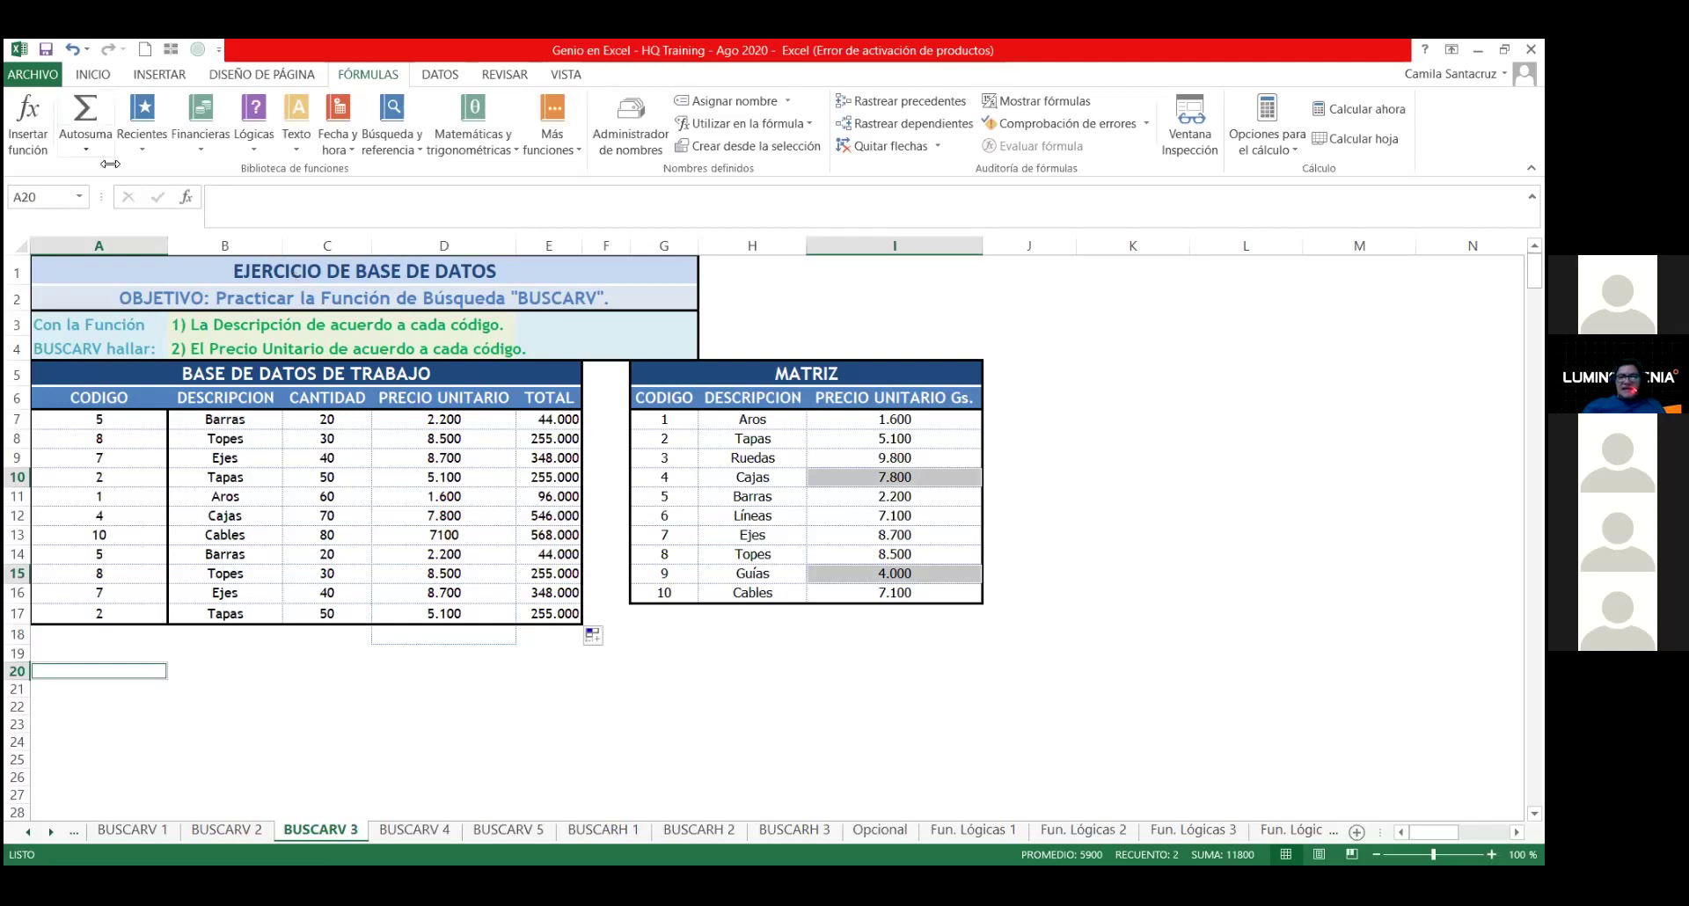
Step: Select rows 3, 10 and 15 at once with the Name Box reference 3:3;10:10;15:15
click(56, 198)
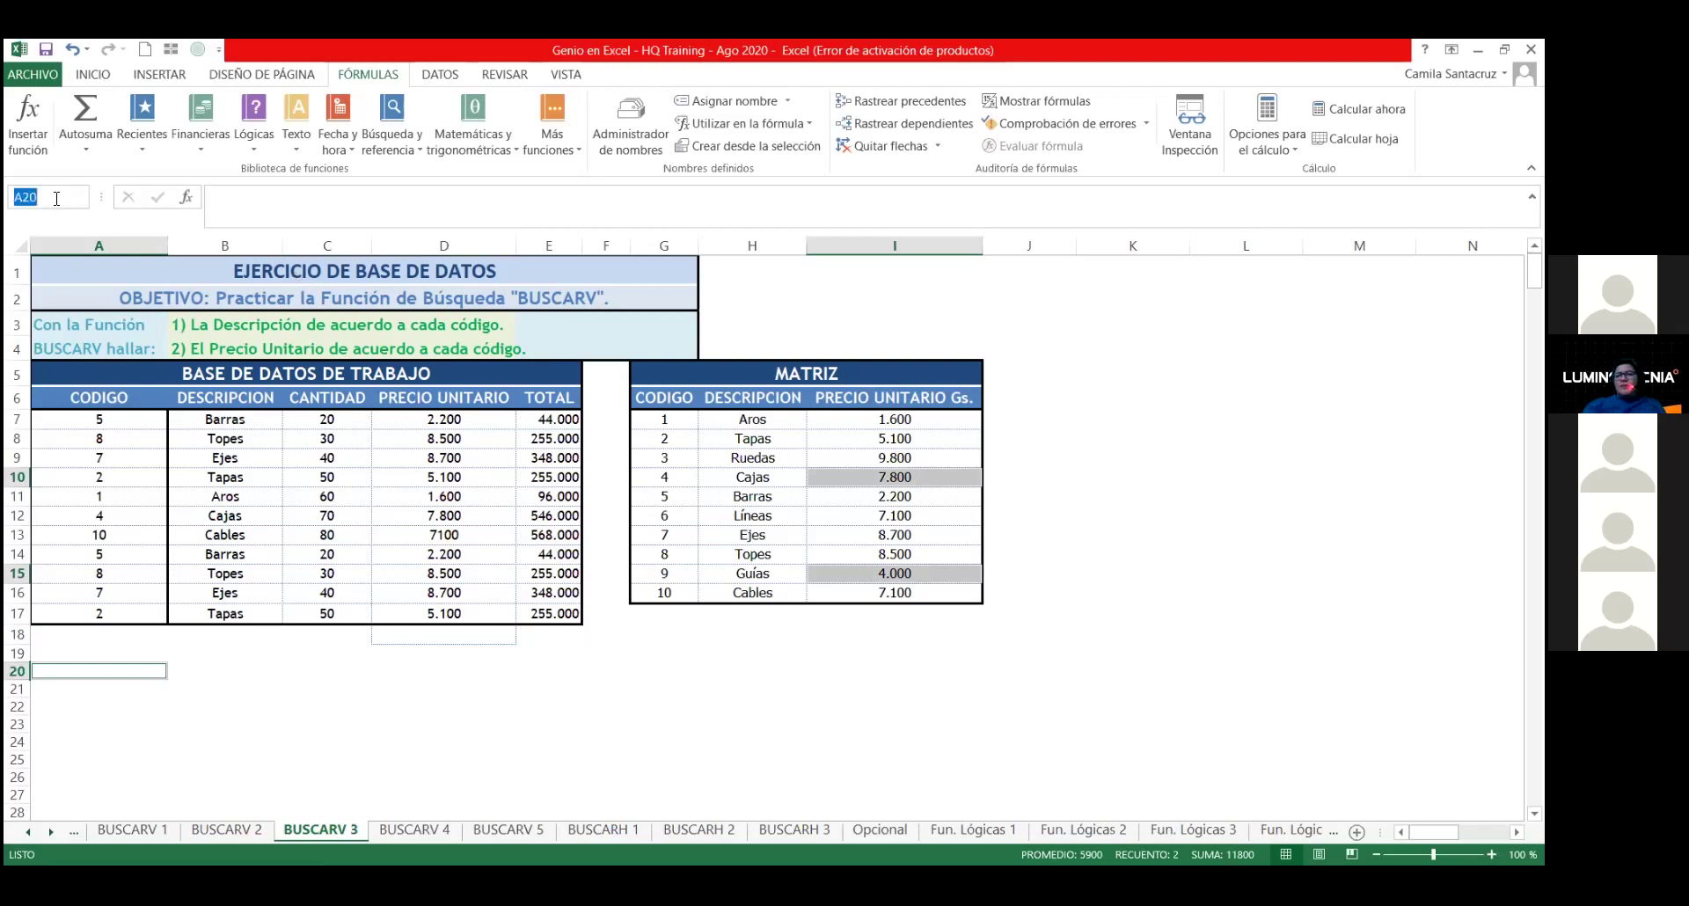
text(3)
key(BackSpace)
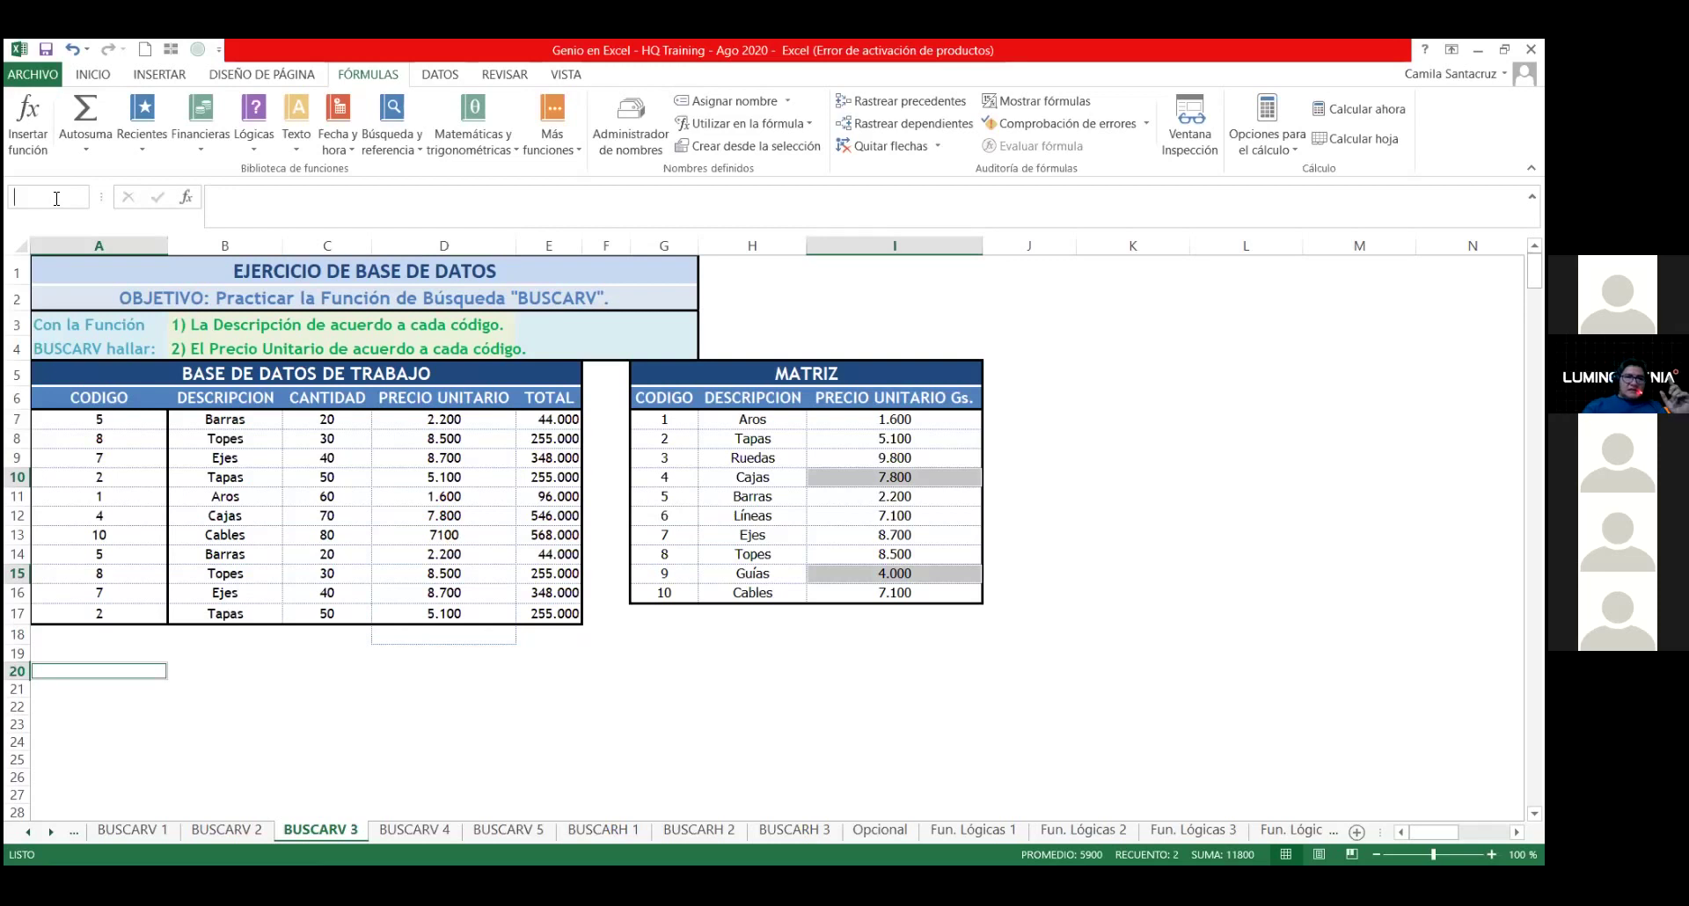
text(3)
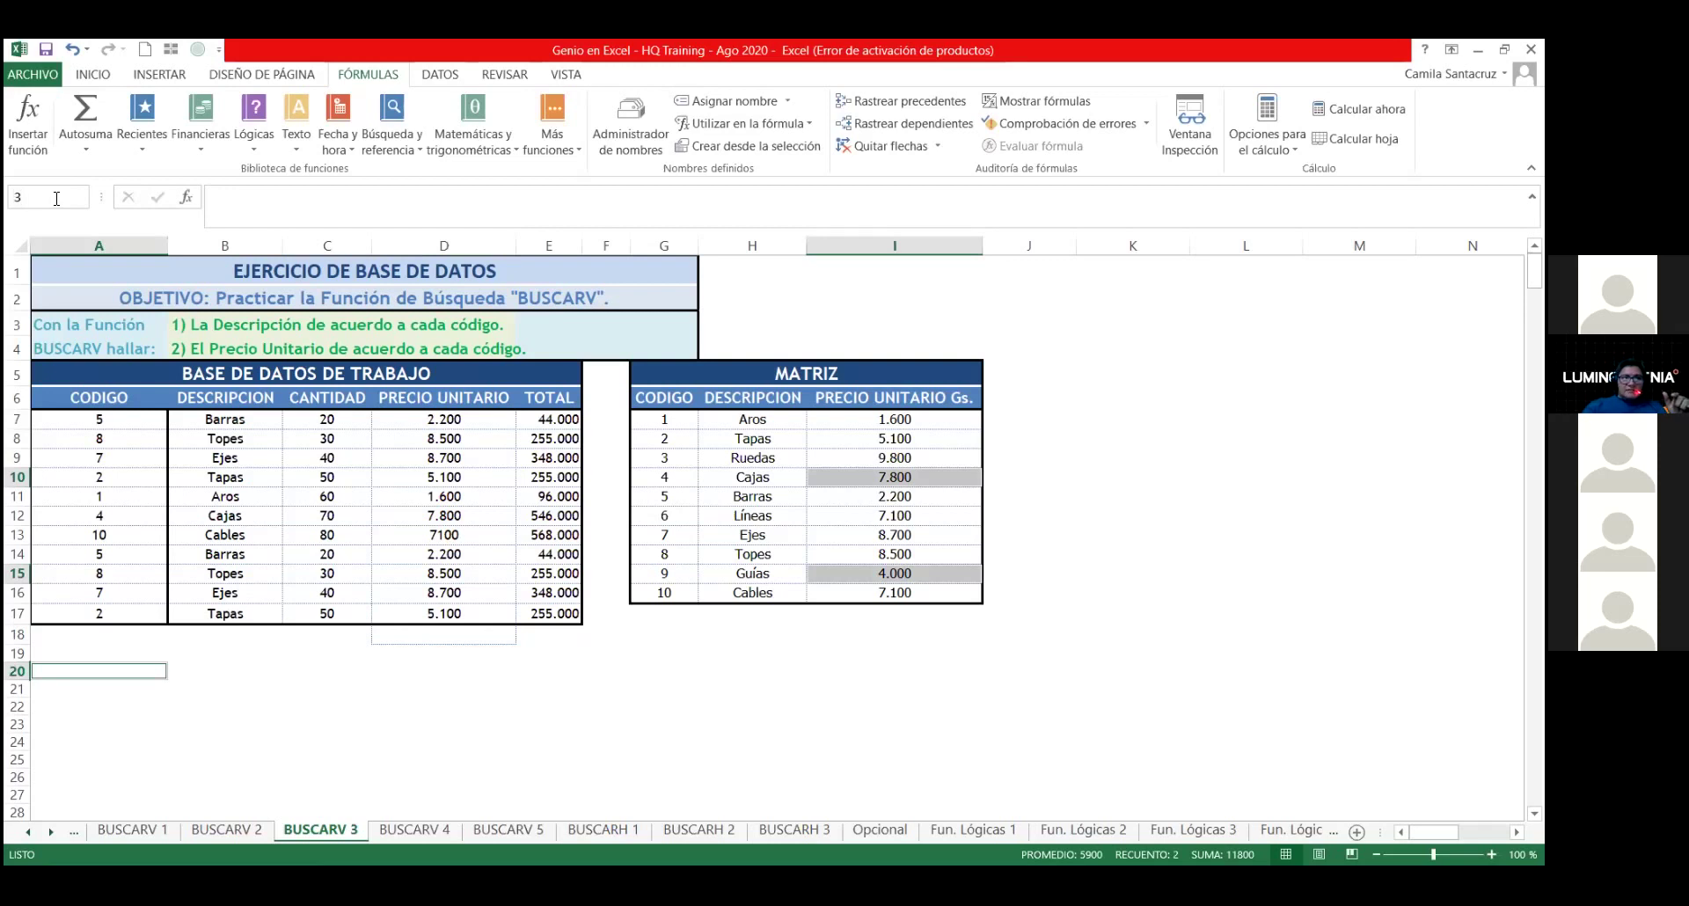
text(:3)
text(:)
text(10)
text(:10;)
text(0;1])
text(5:15)
key(Return)
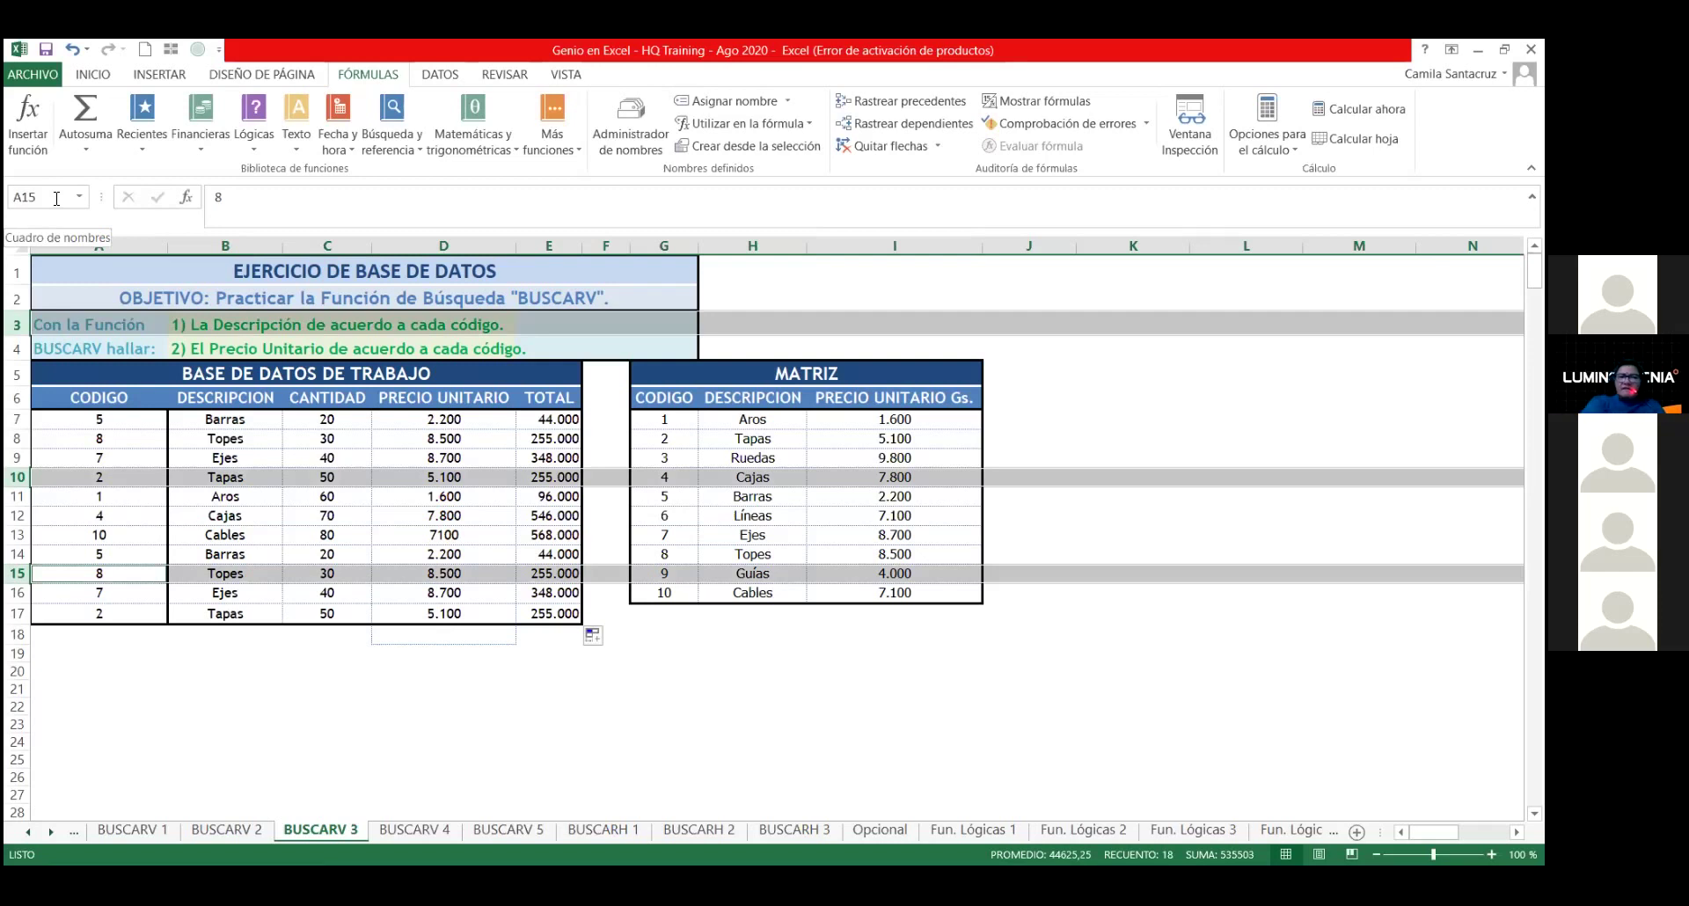
Step: Select the named range BASE (A1:I28) covering both tables
click(57, 198)
text(B)
text(A)
text(SE)
key(Return)
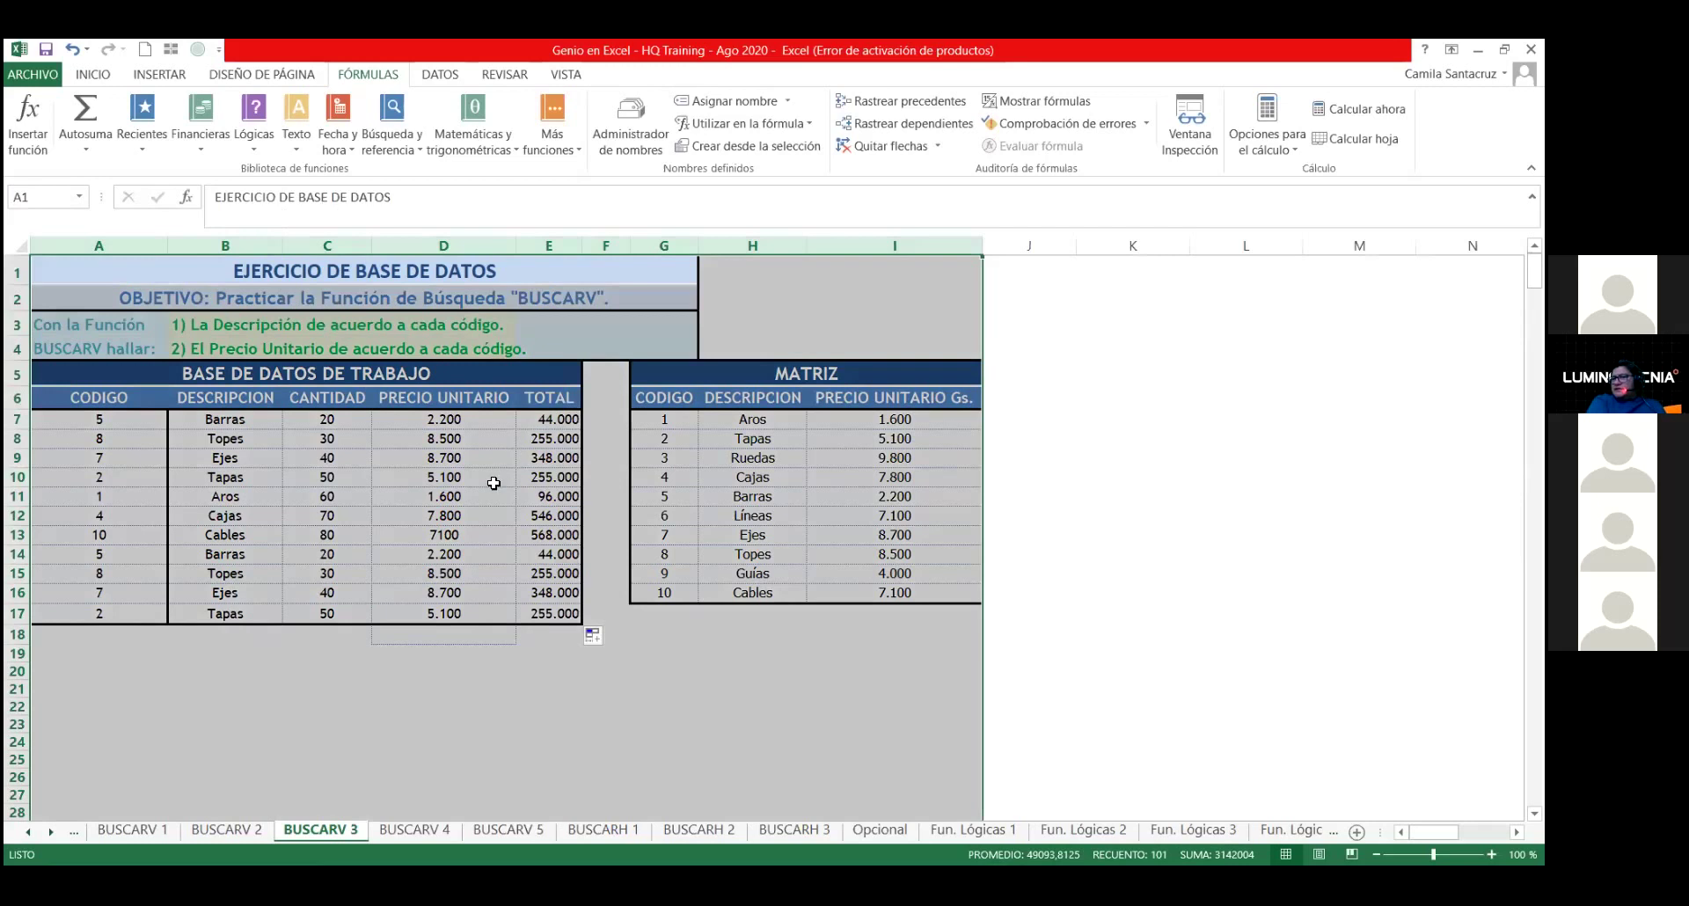
Step: Select the whole of column B by entering B:B in the Name Box
click(449, 494)
click(61, 201)
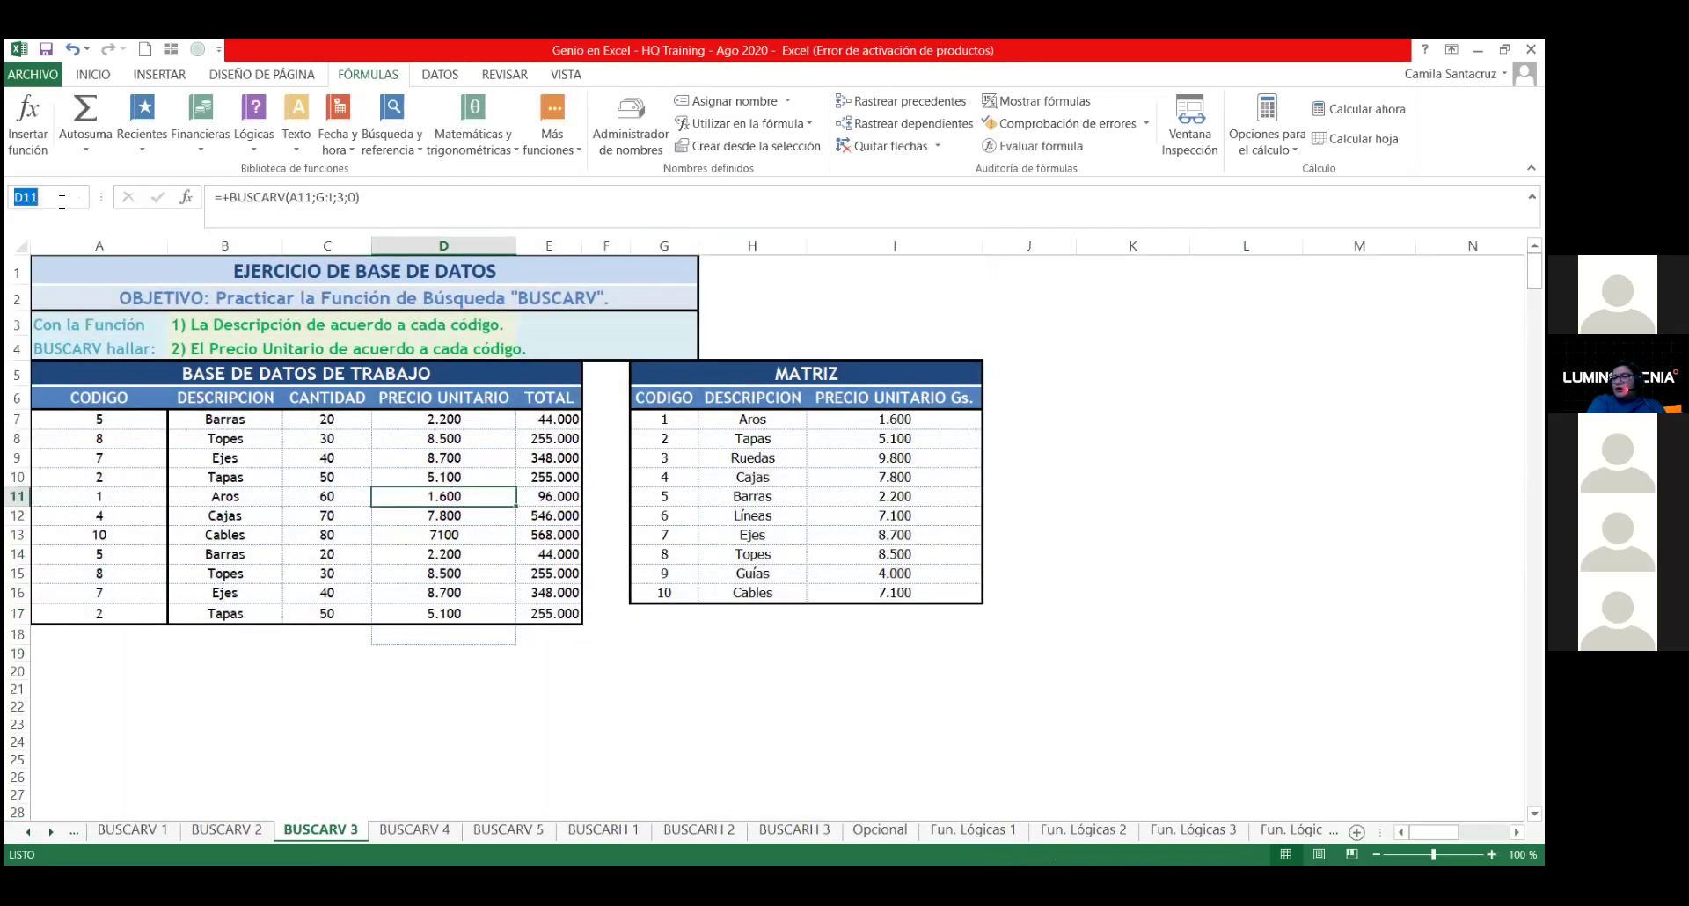
text(B:B)
key(Return)
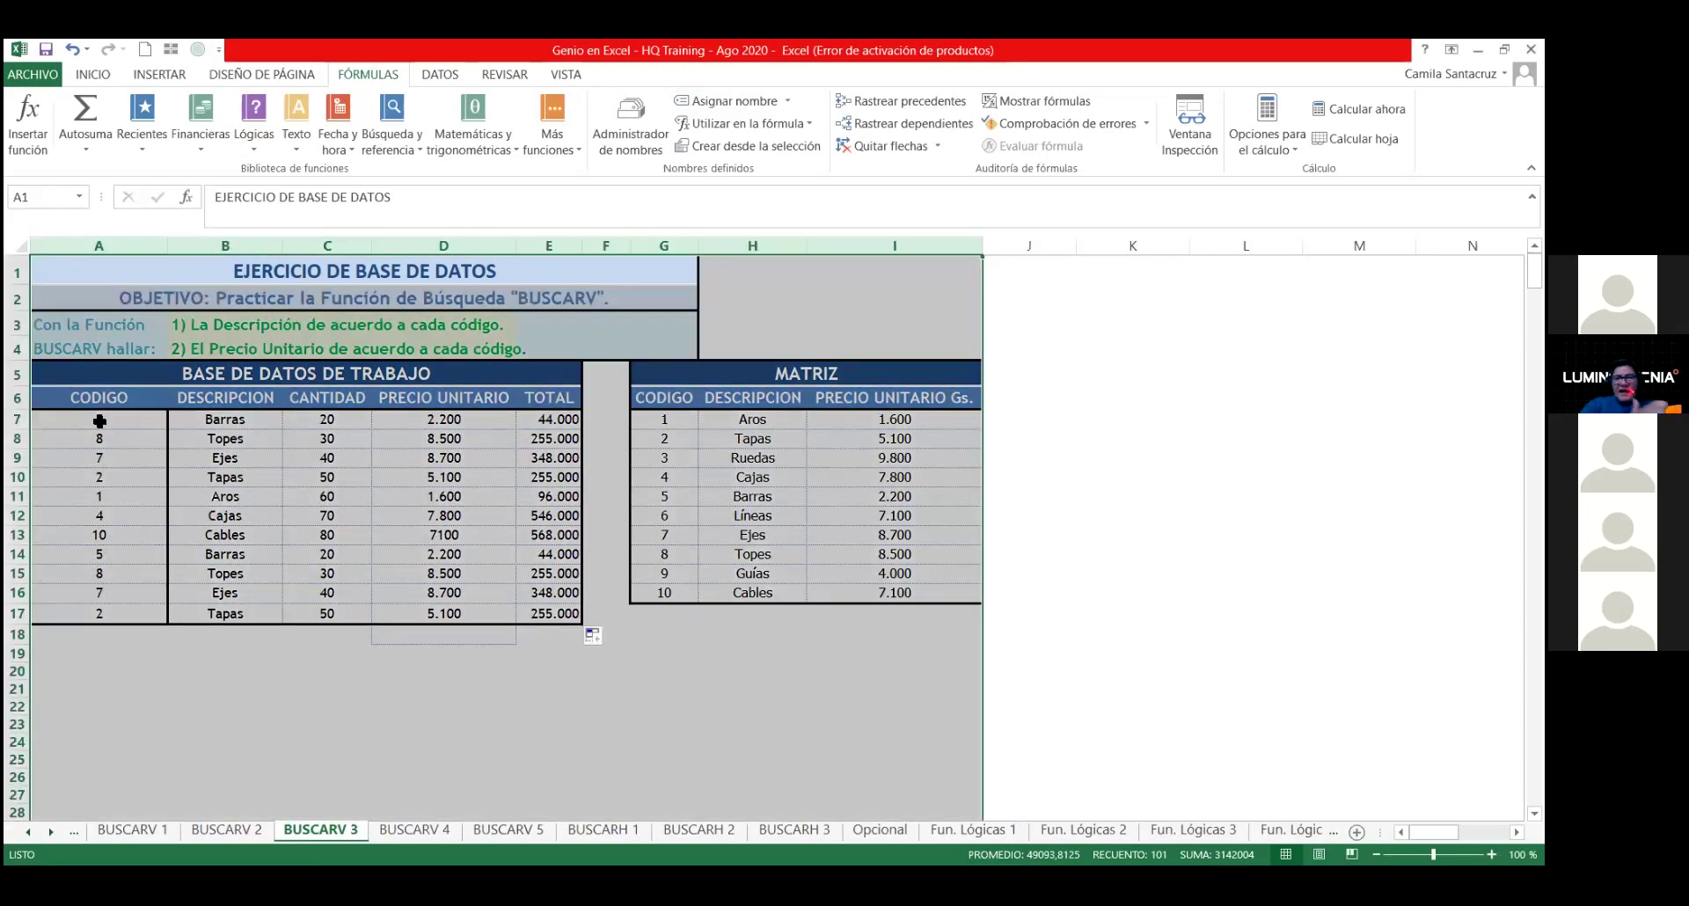
drag(100, 419, 100, 438)
click(45, 197)
key(BackSpace)
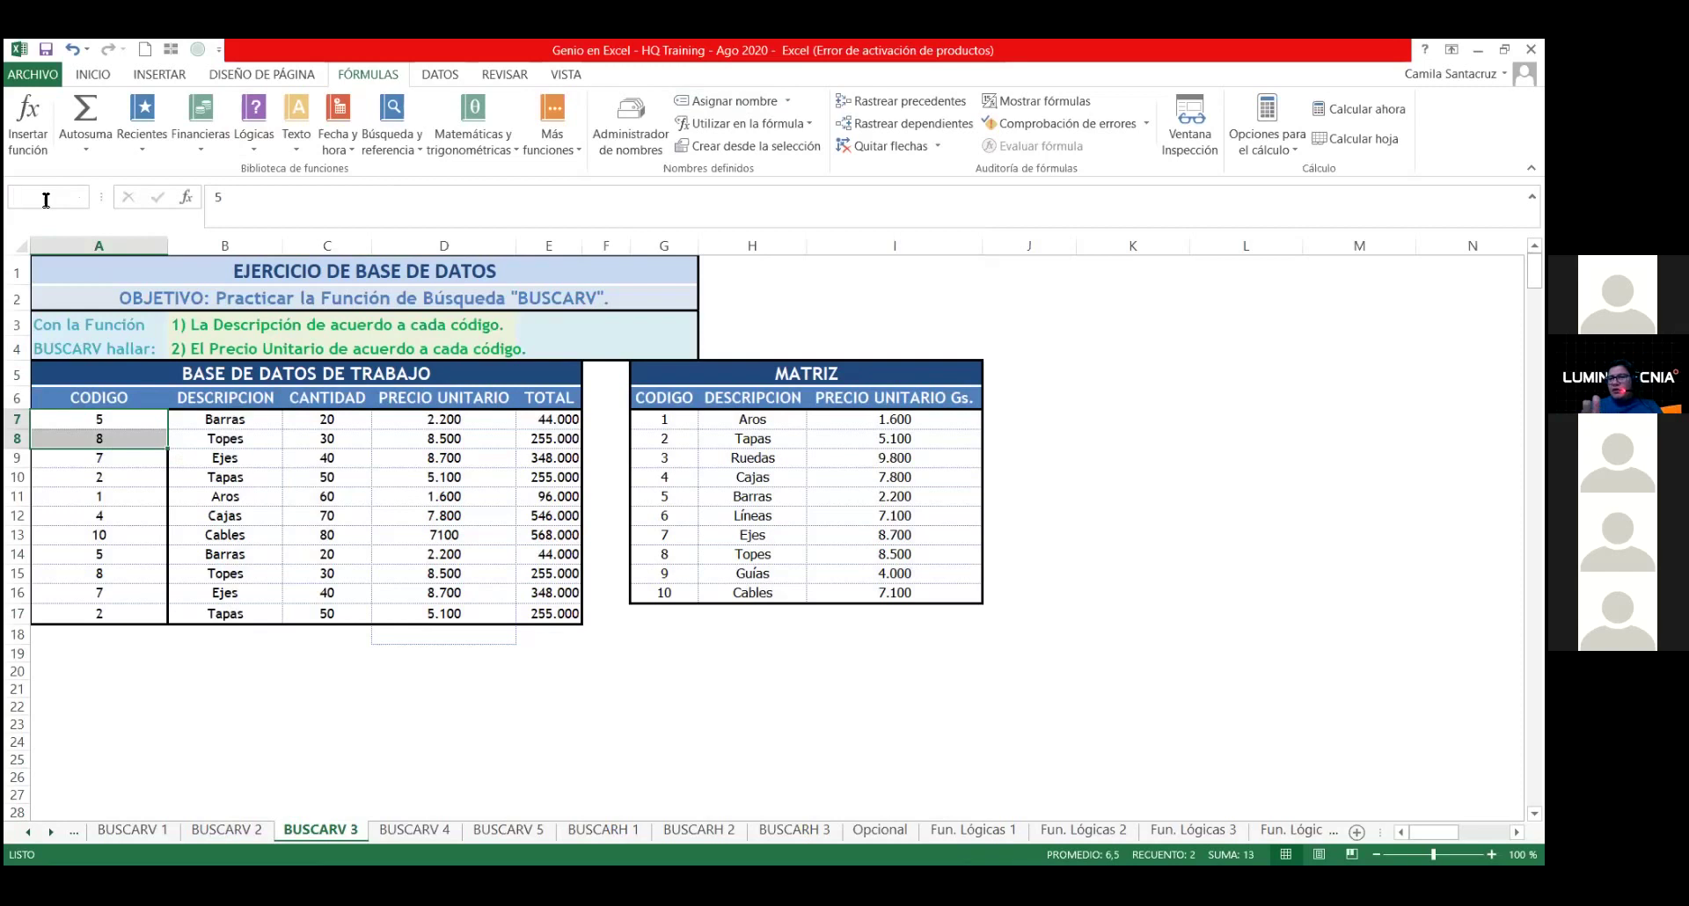
text(K)
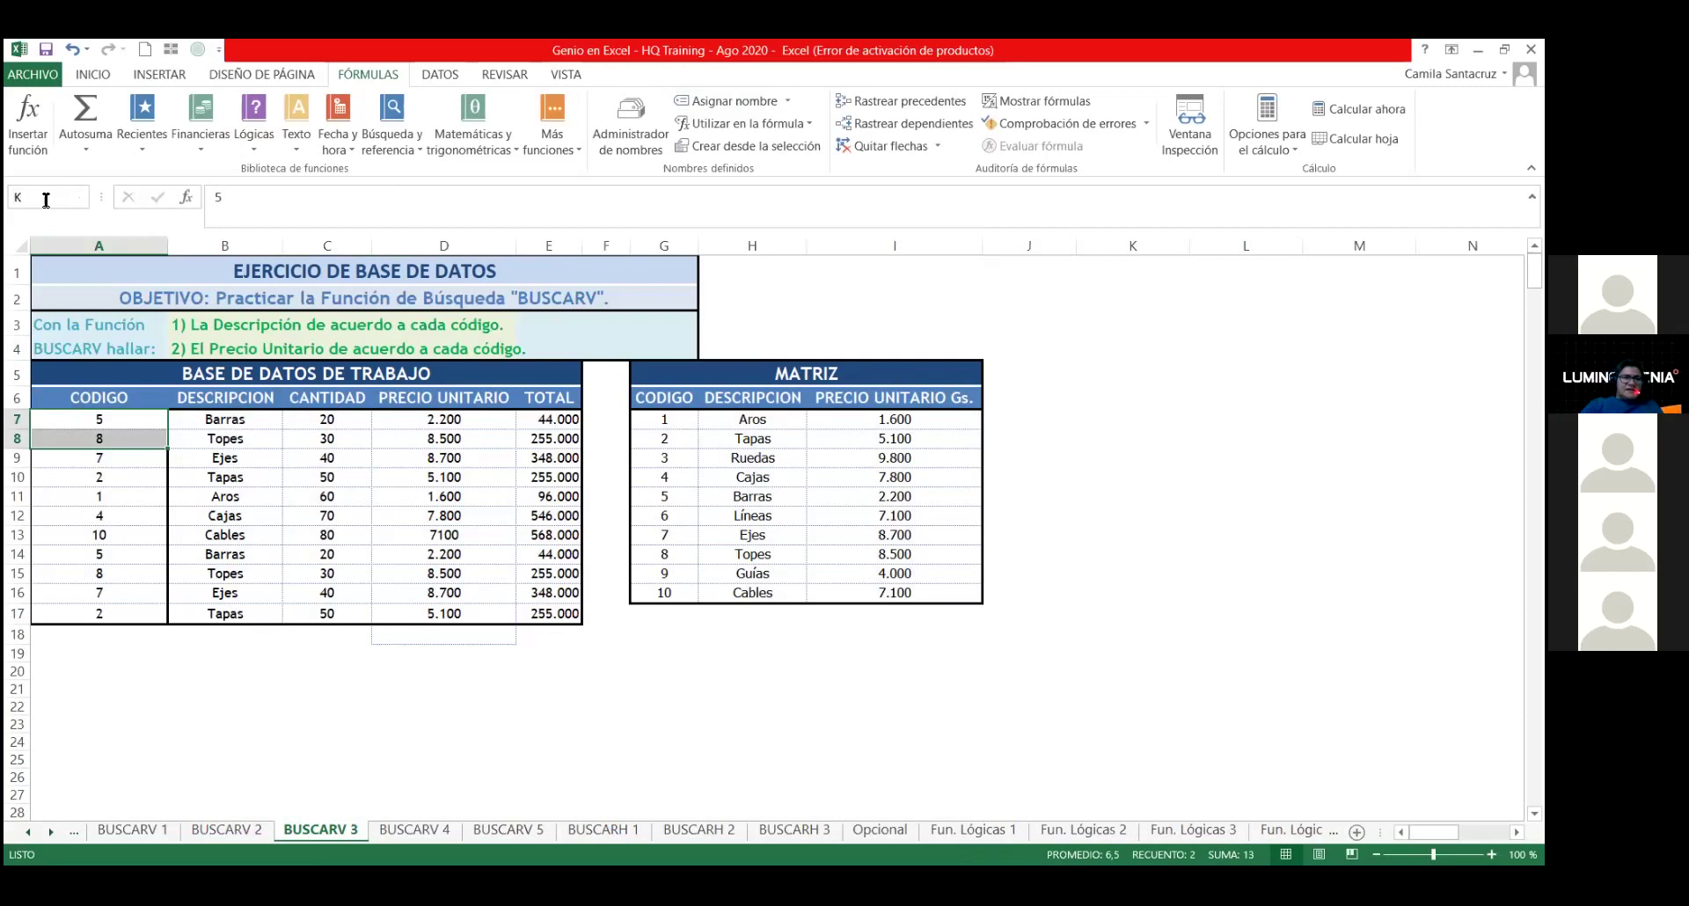
text(:)
text(K;M:M)
key(Return)
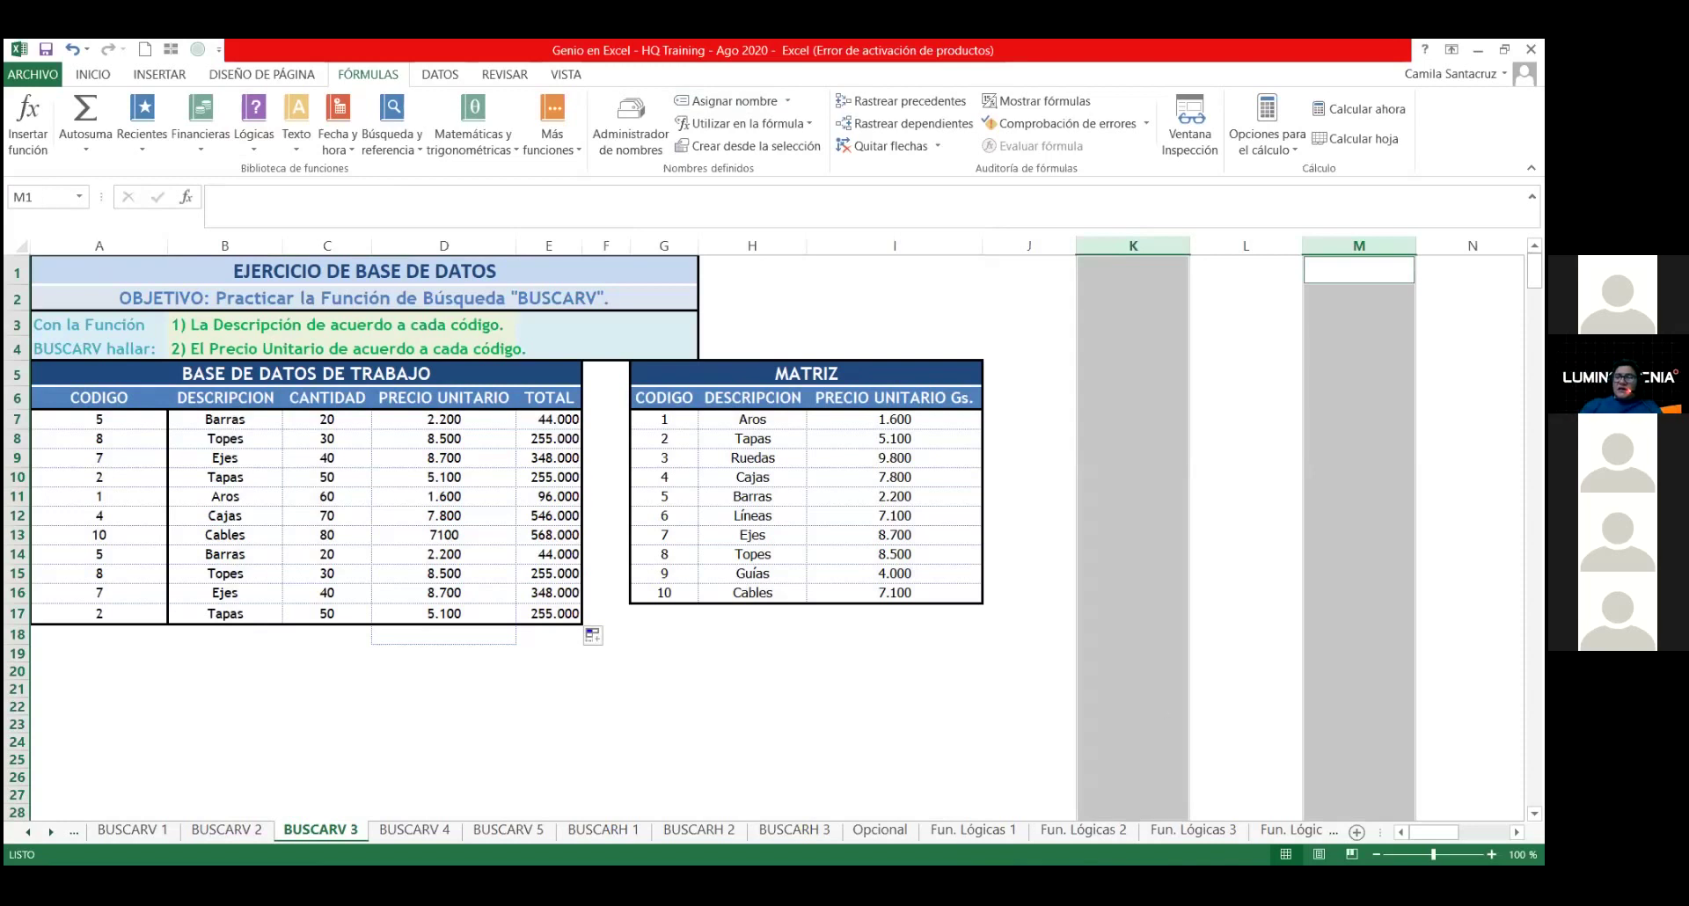
scroll(774, 528, right, 2)
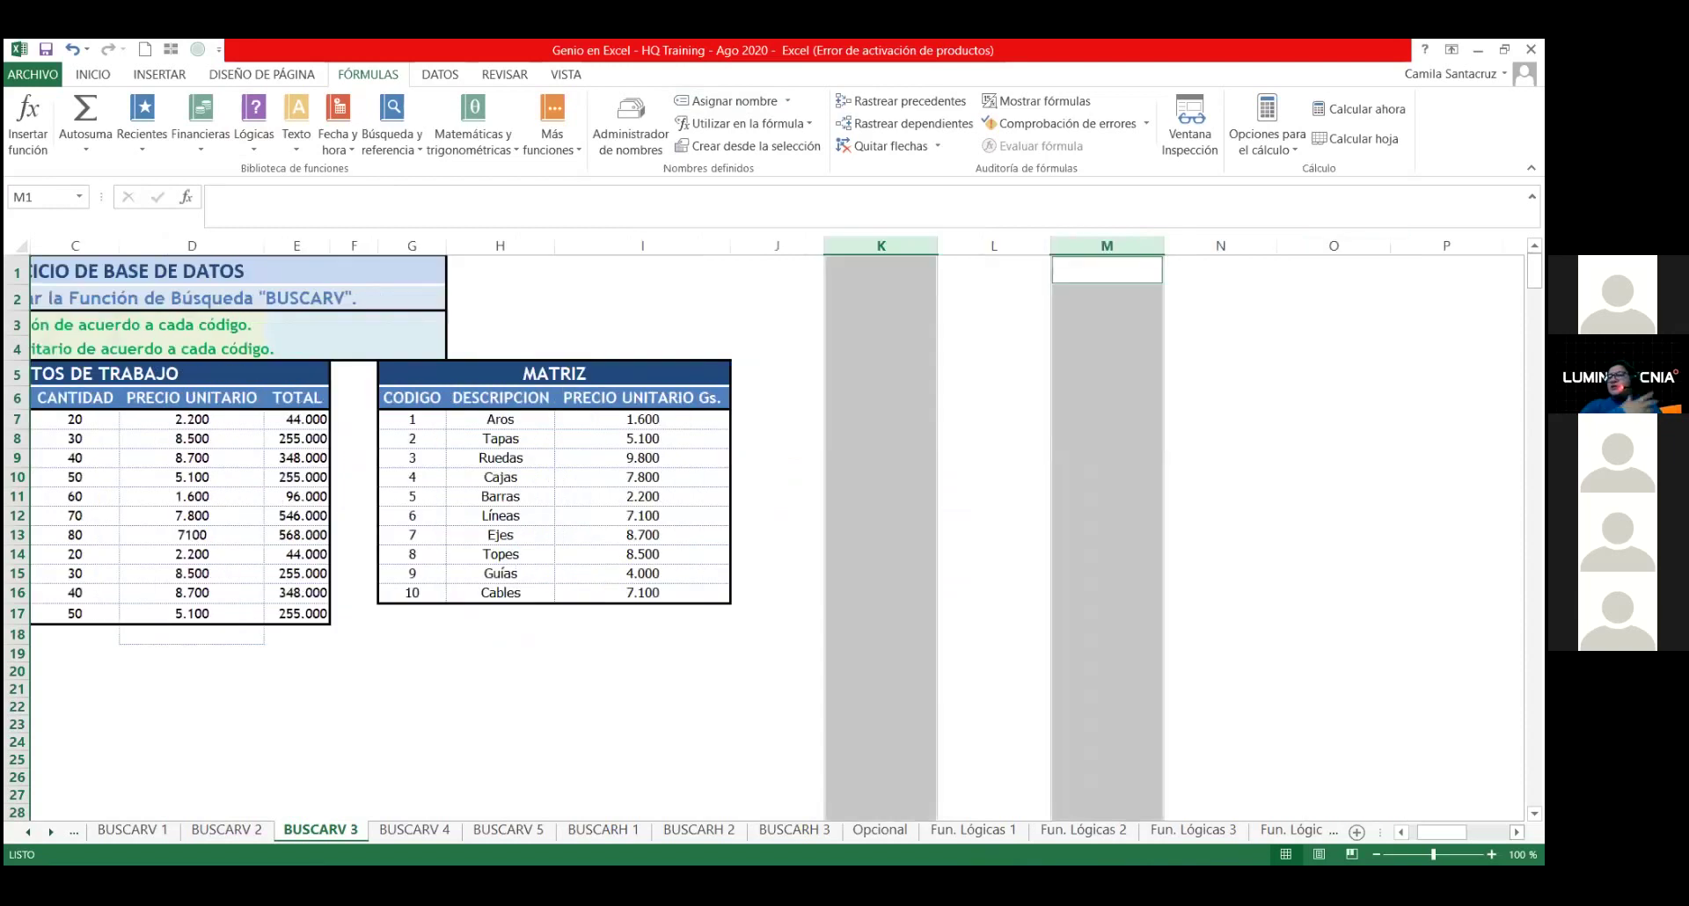
scroll(774, 527, left, 1)
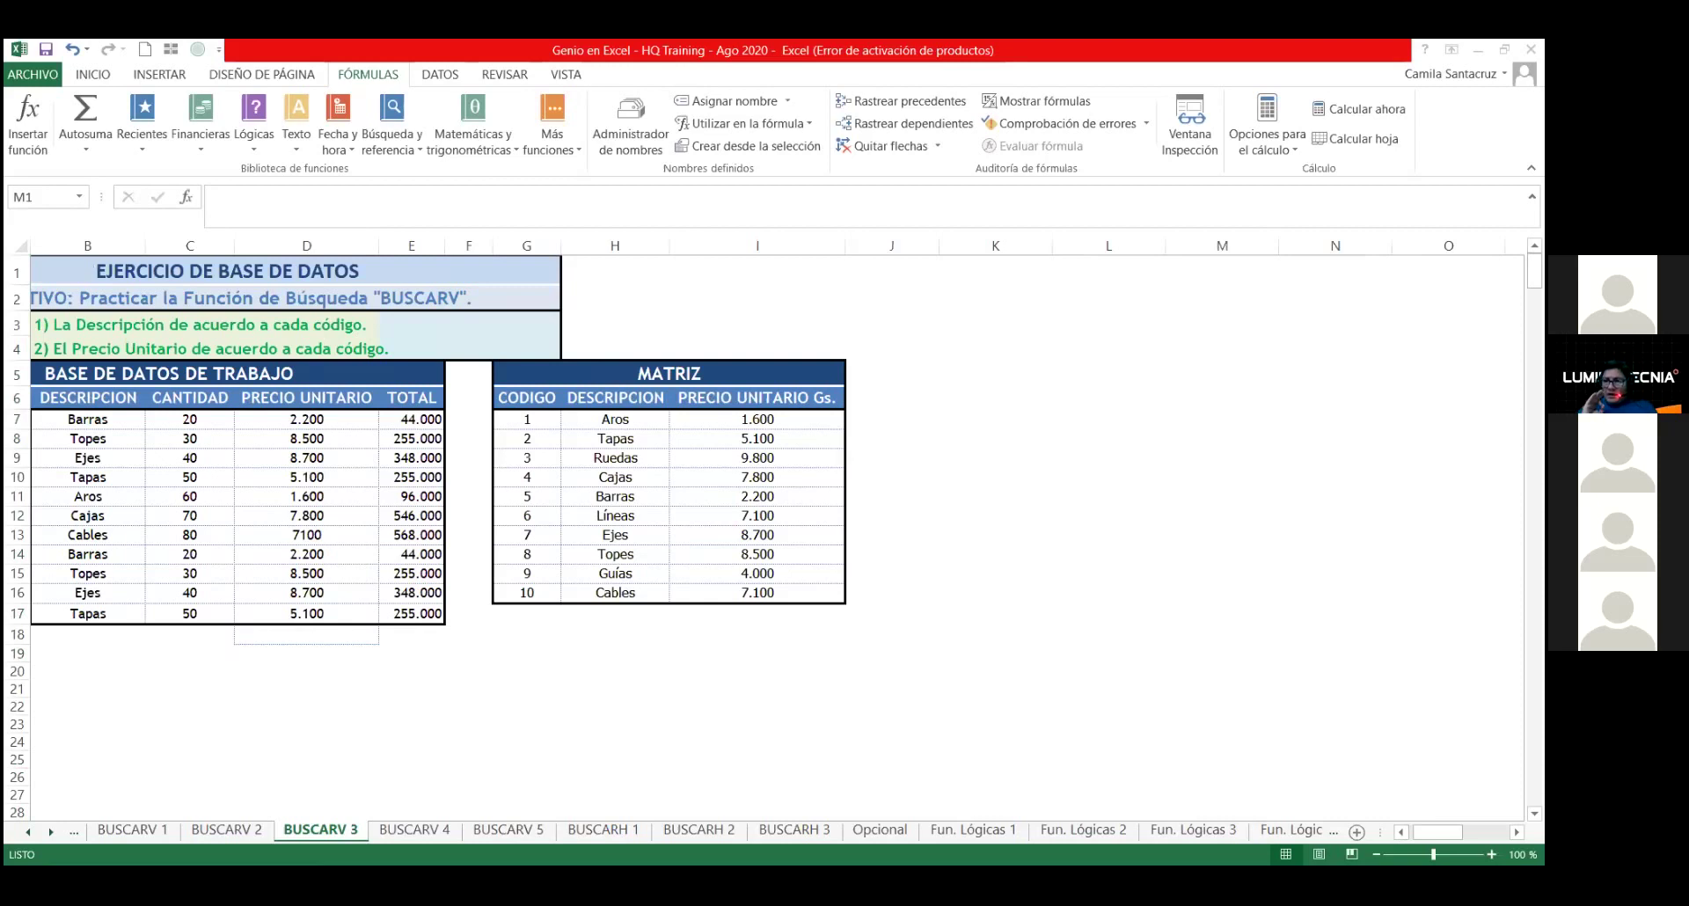
click(933, 366)
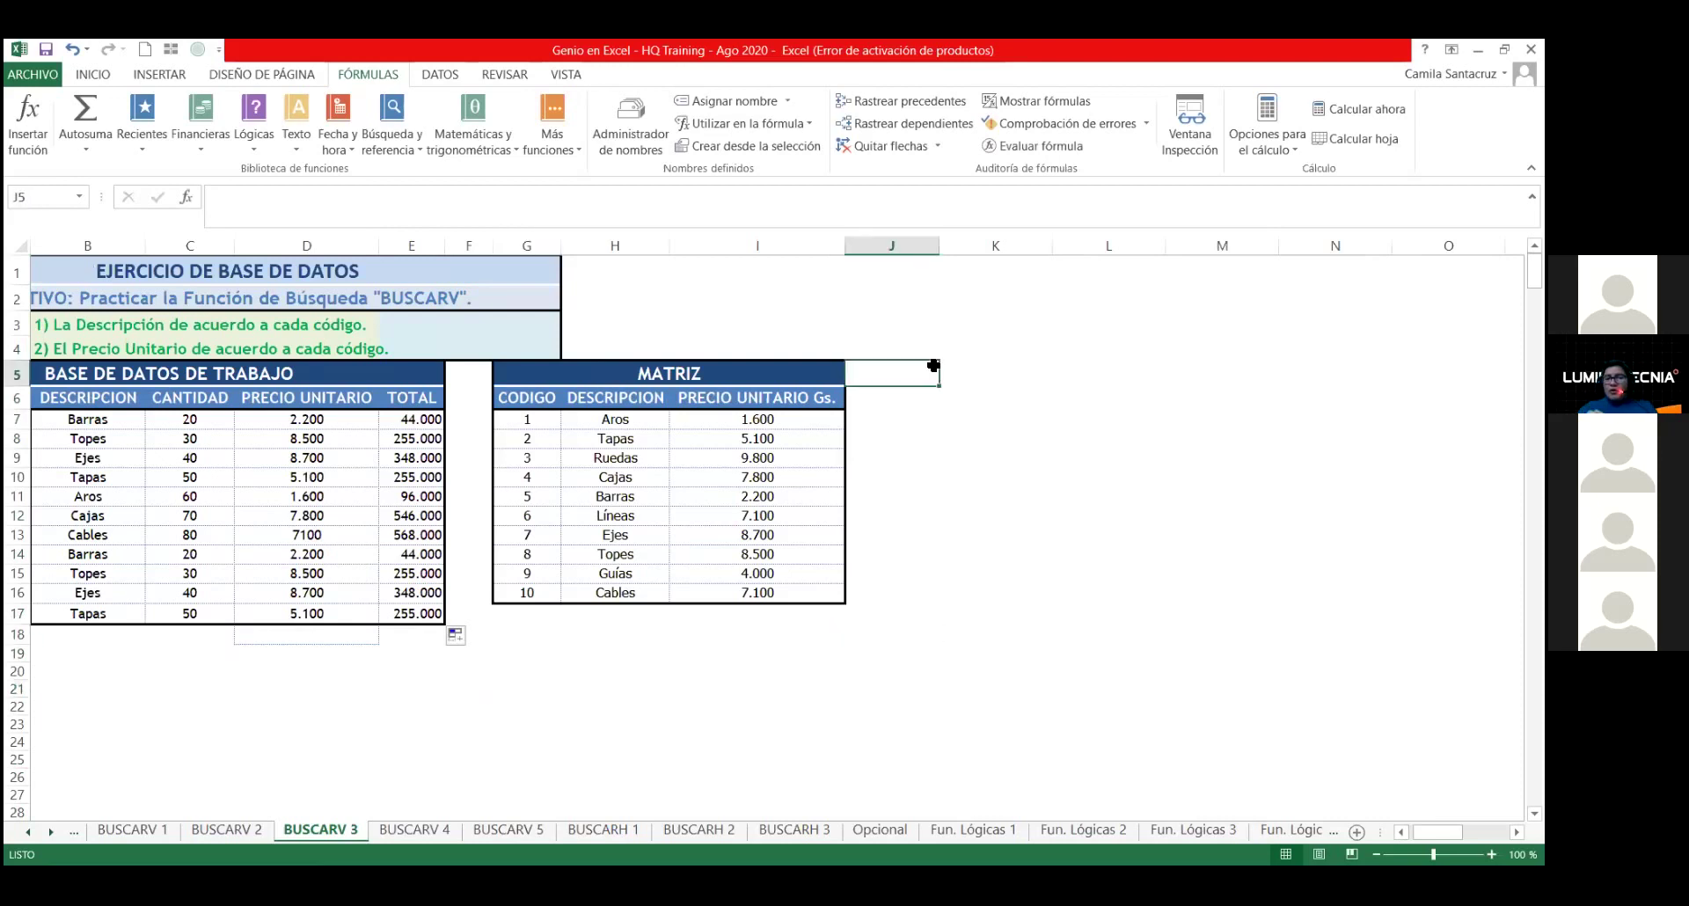
click(588, 330)
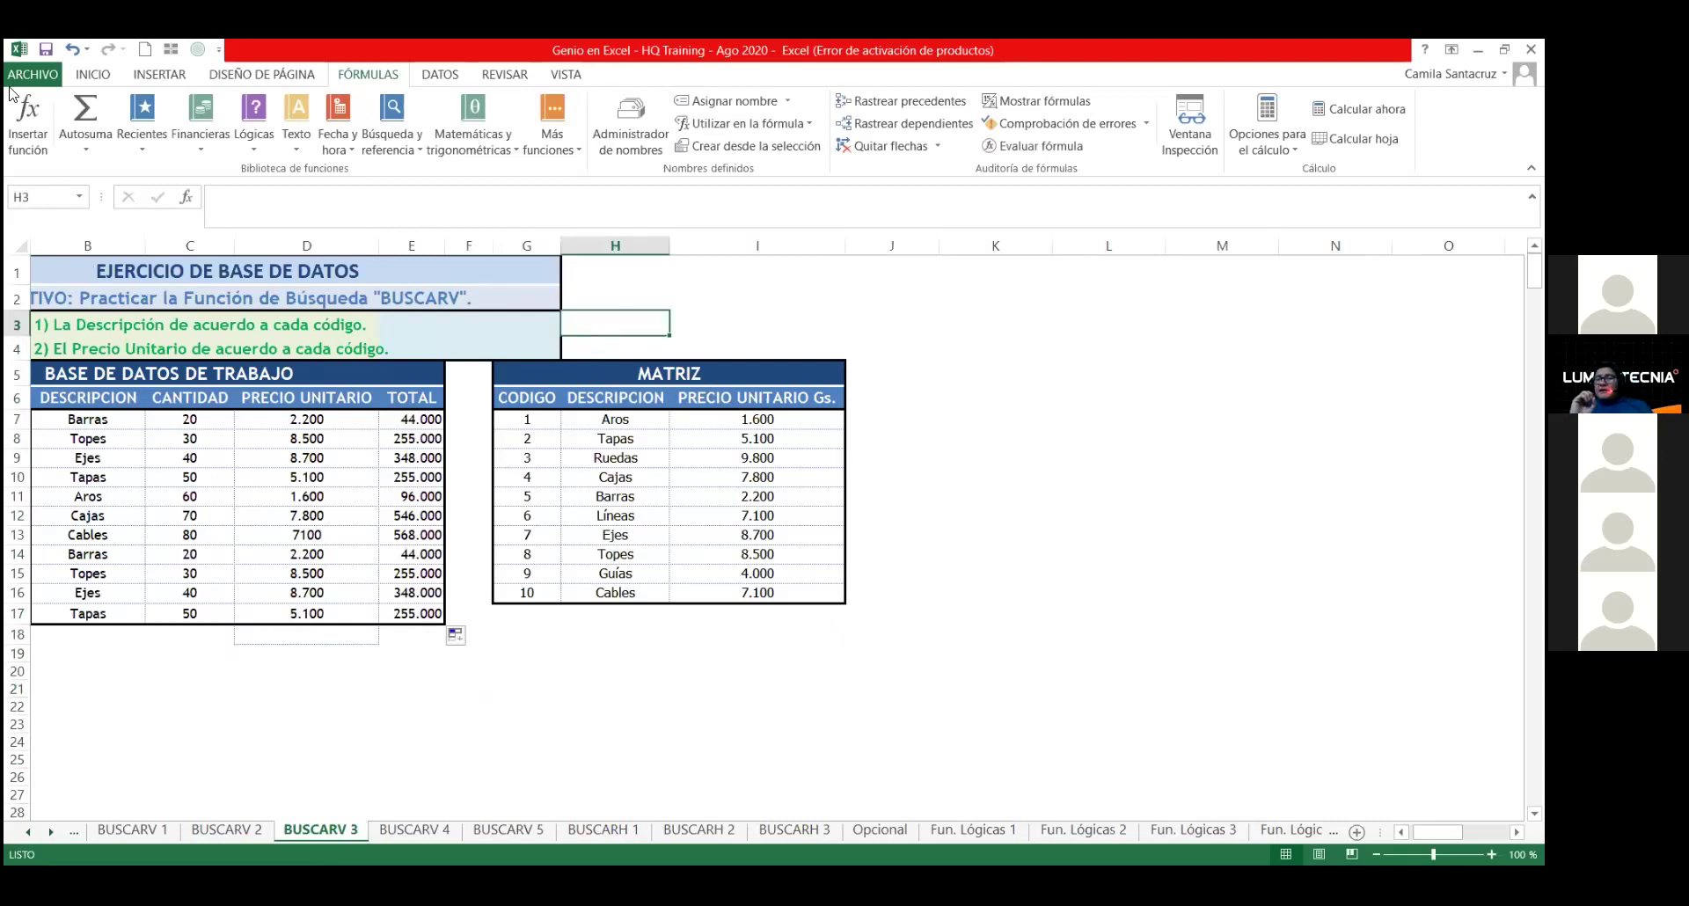
click(337, 641)
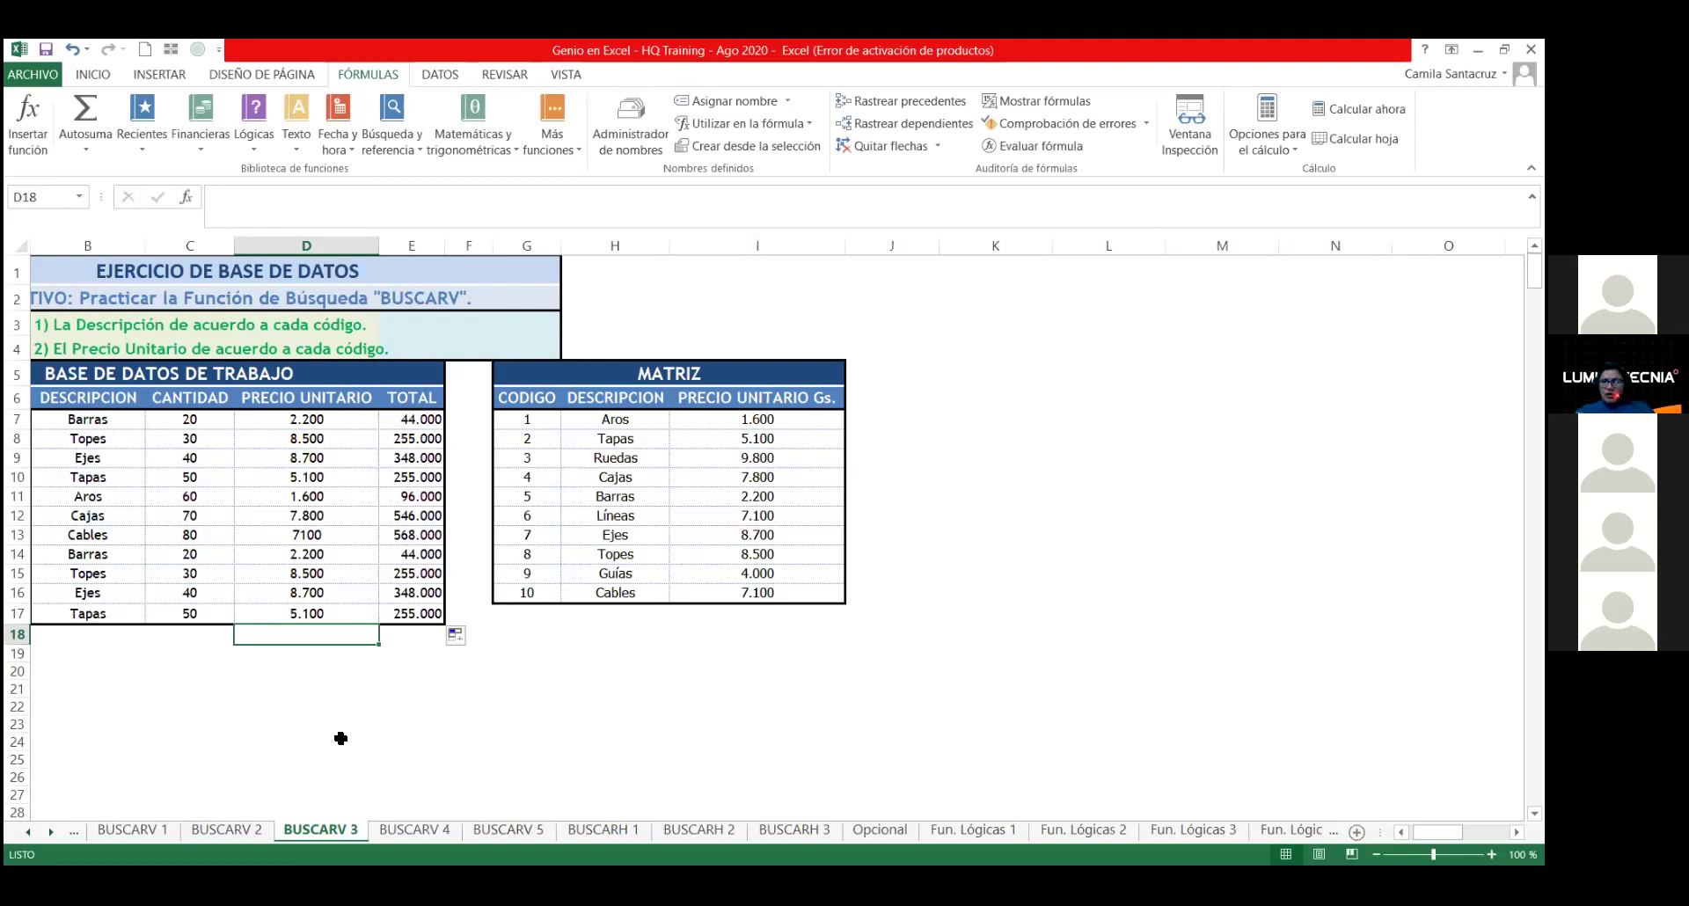
key(Right)
key(Left)
key(Left)
key(Left)
key(Left)
key(Right)
key(Right)
key(Right)
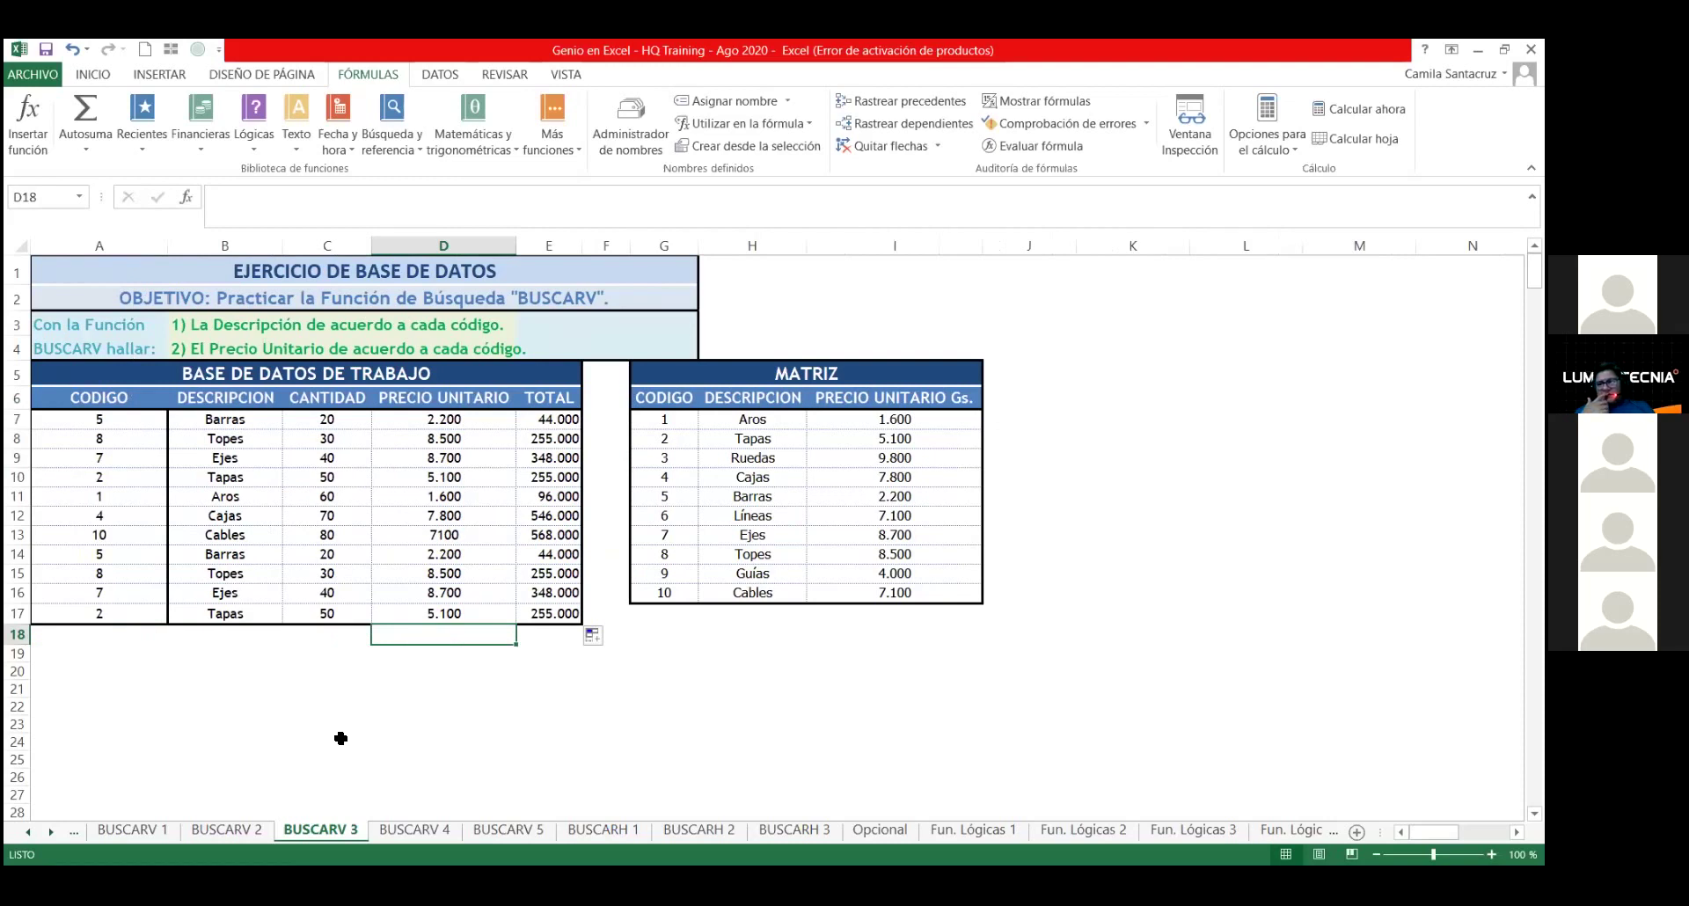
key(Left)
key(Right)
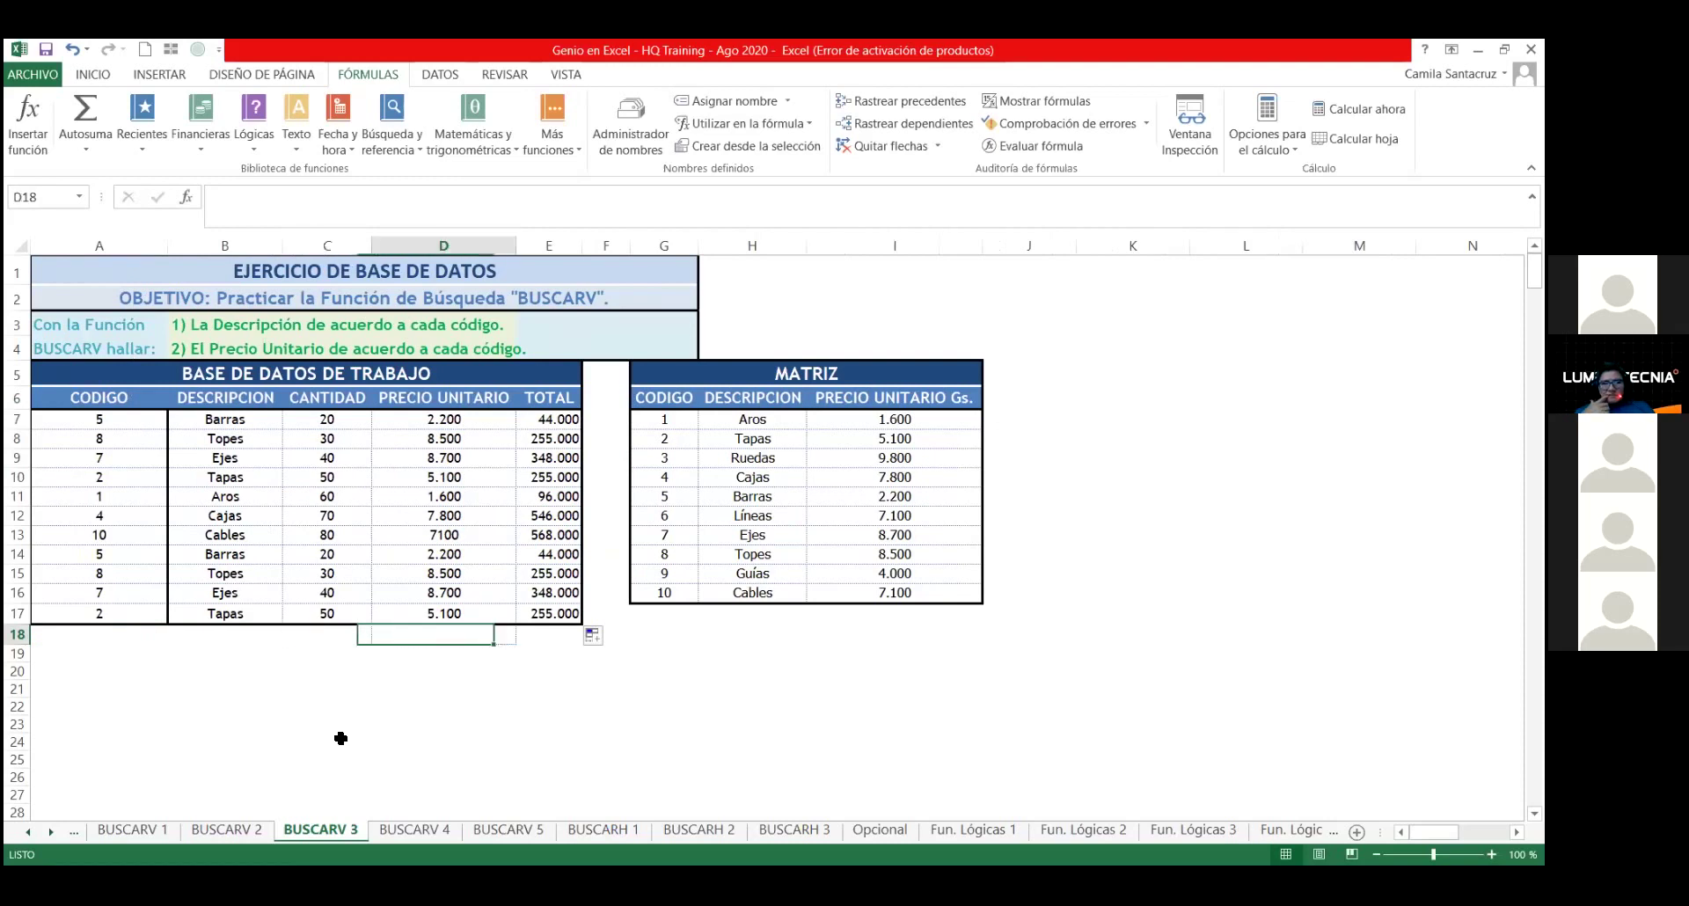
key(Right)
key(Left)
key(Left)
key(Right)
key(Right)
key(Right)
key(Left)
key(Left)
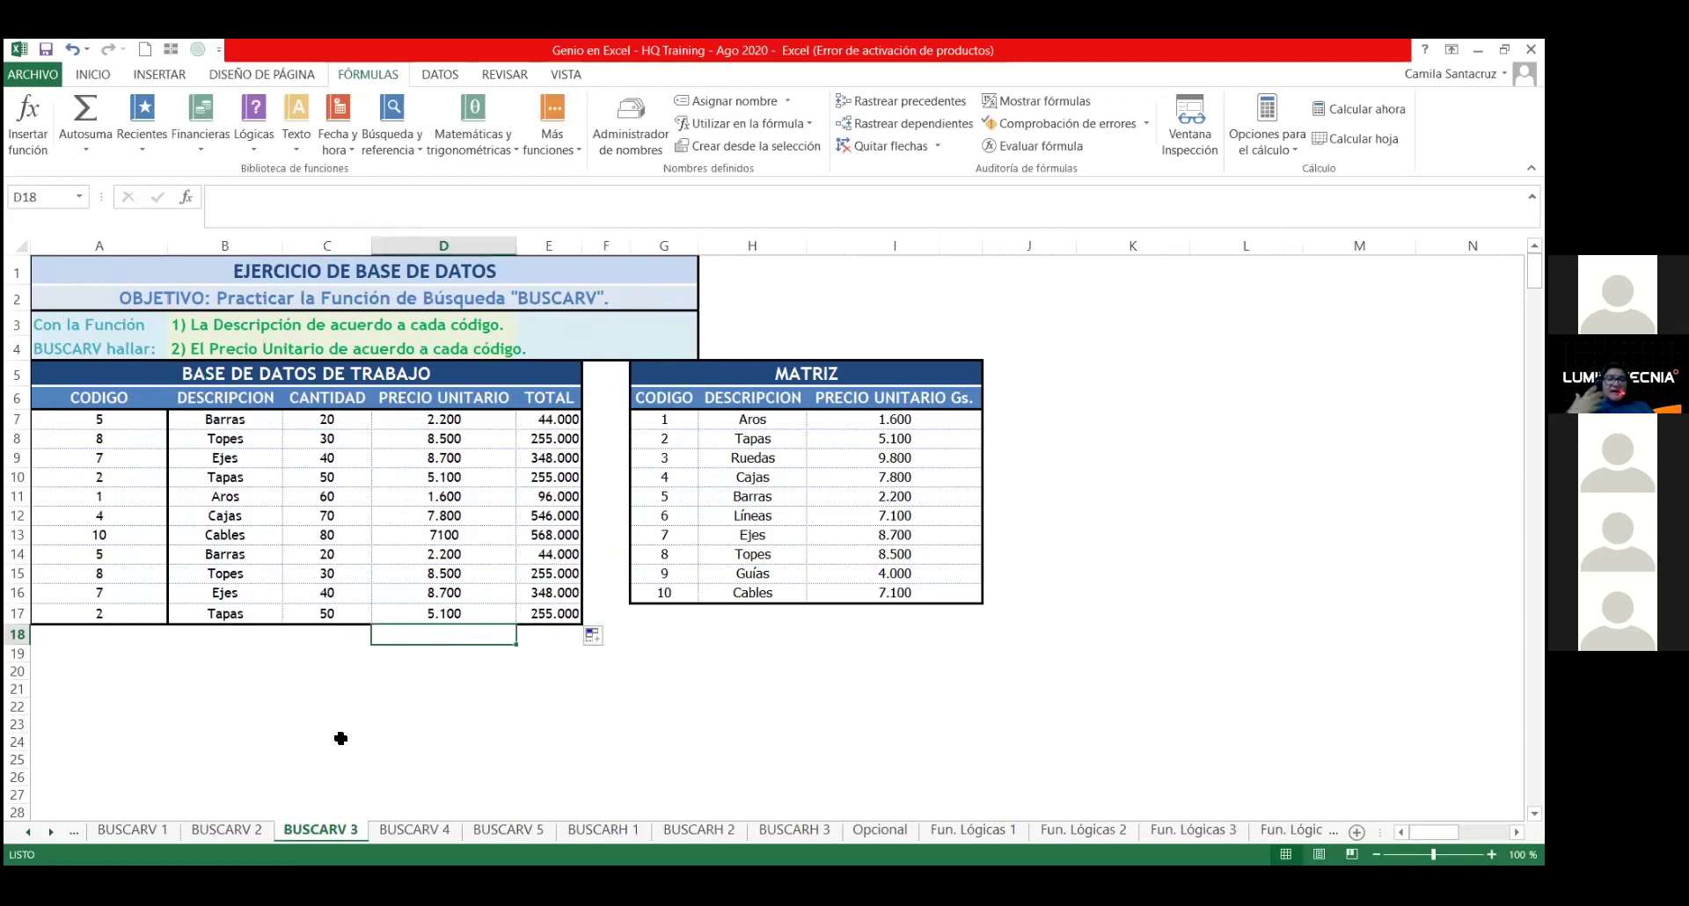
key(Left)
key(Right)
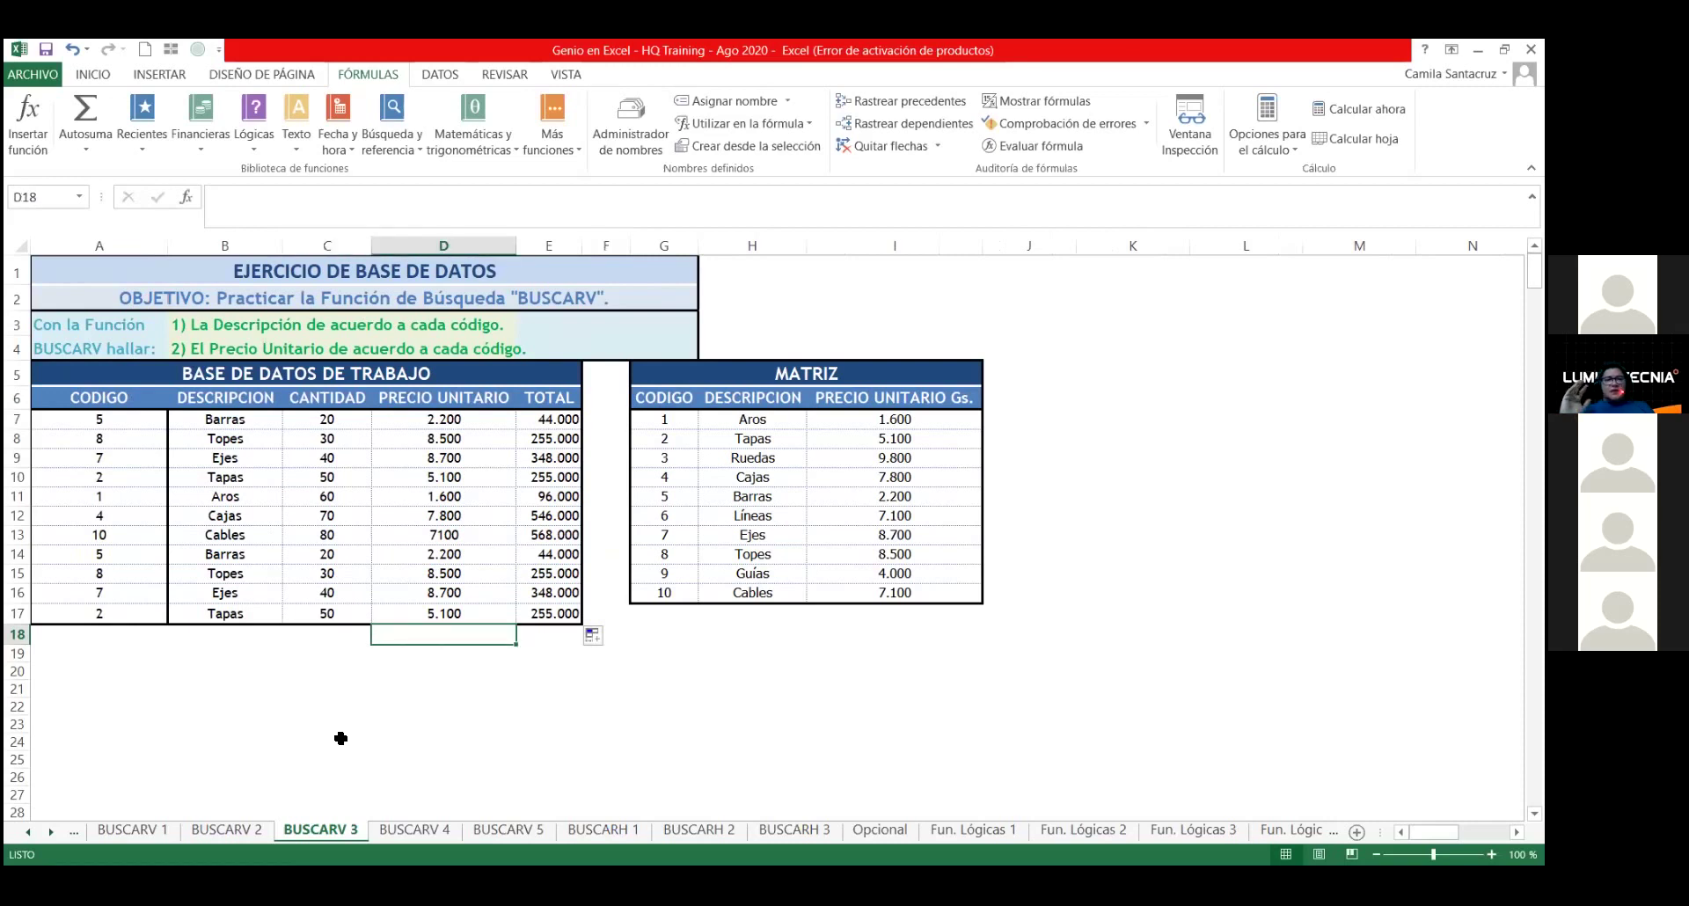
key(Left)
key(Left)
key(Left)
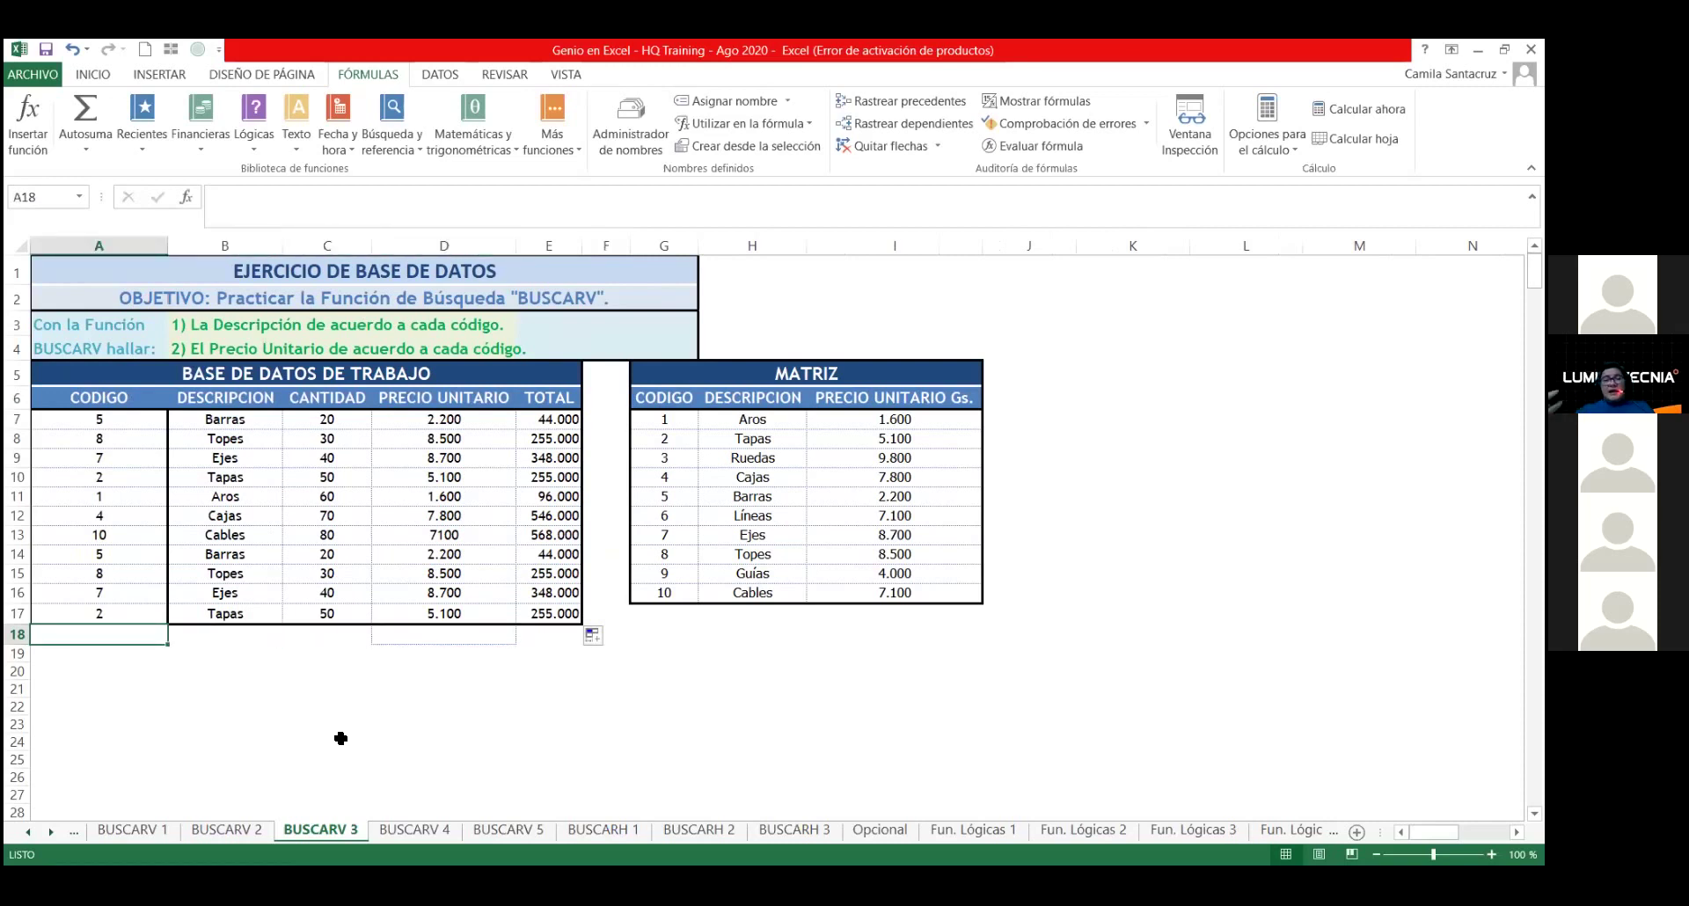
key(Right)
key(Right)
key(Right)
key(Right)
key(Left)
key(Right)
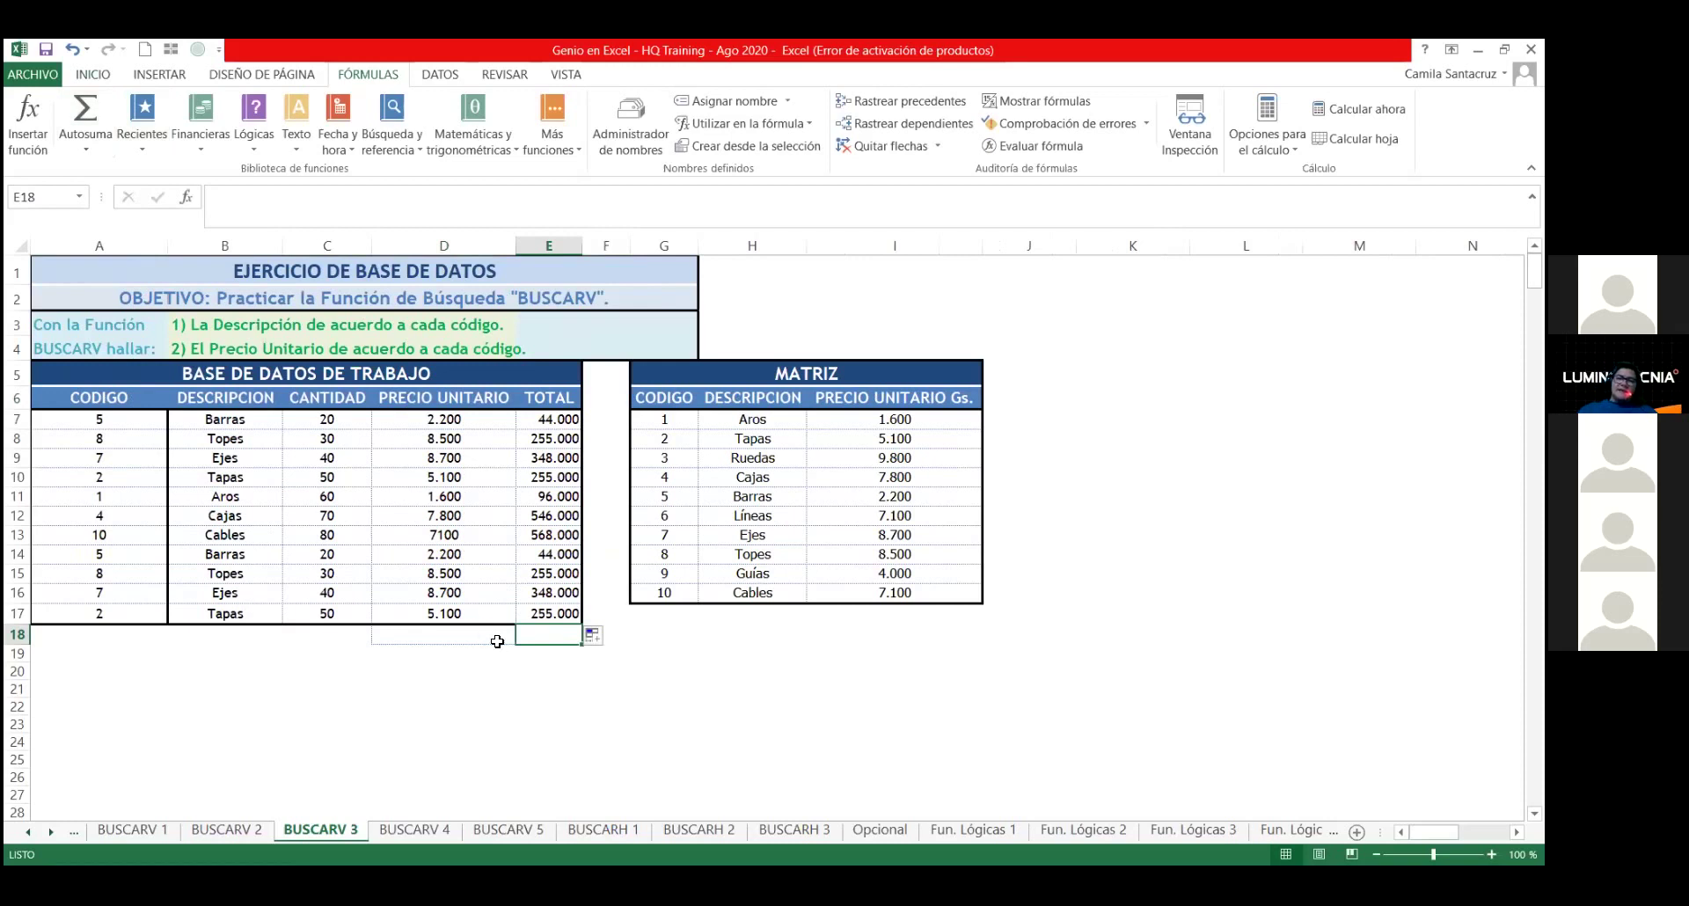
key(Left)
click(547, 648)
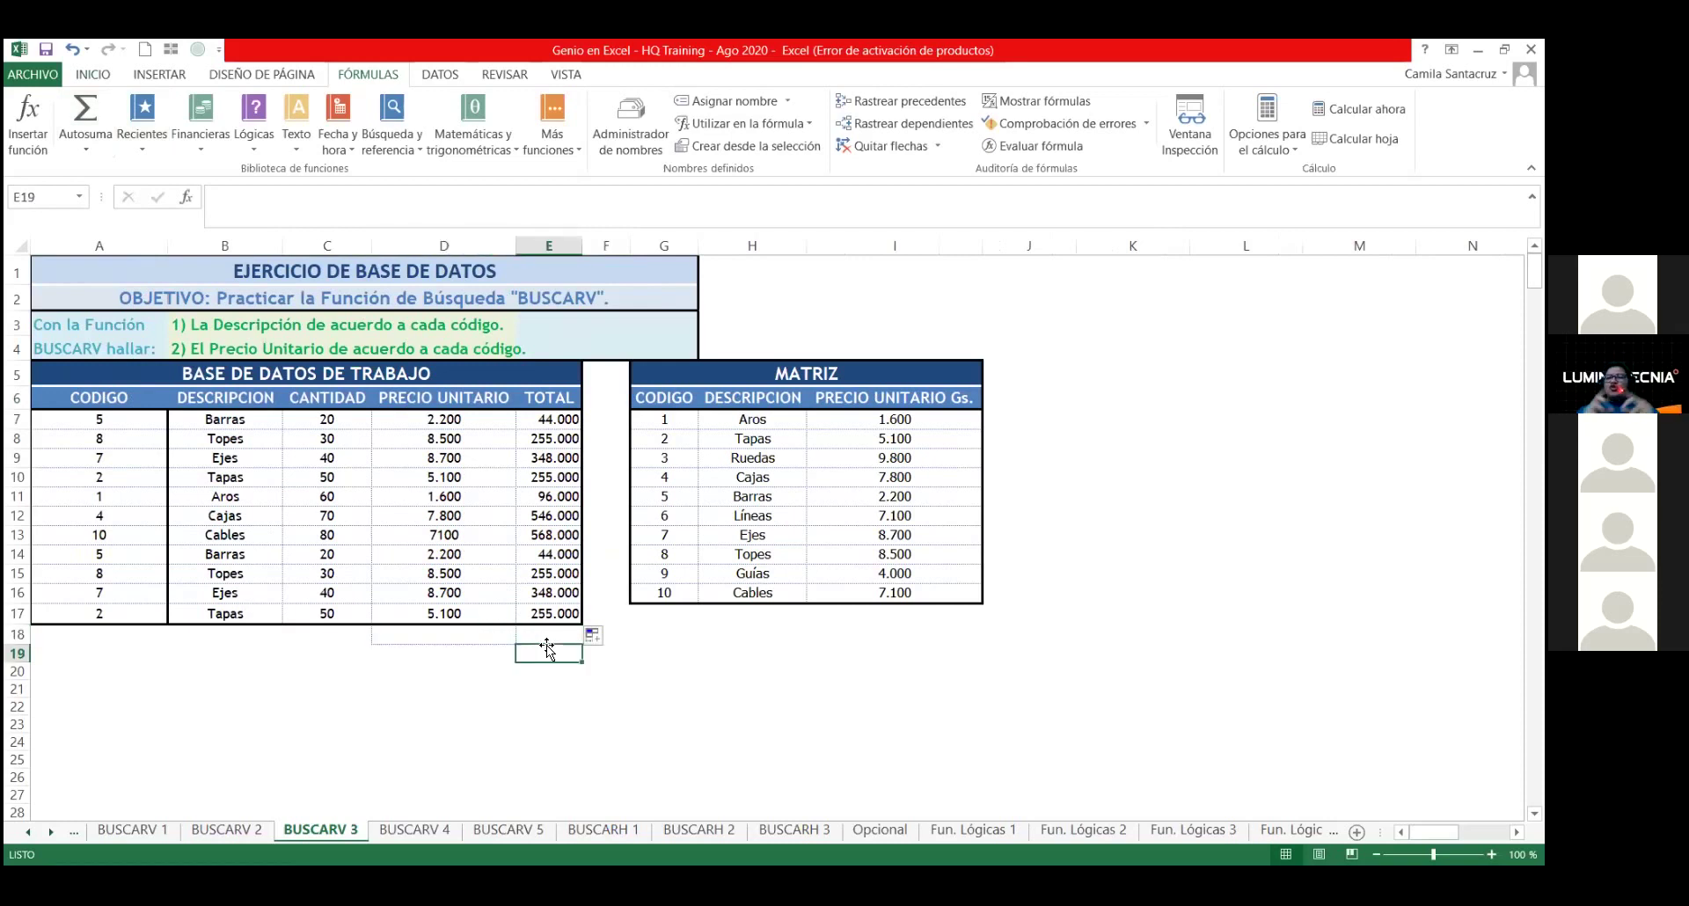
click(551, 634)
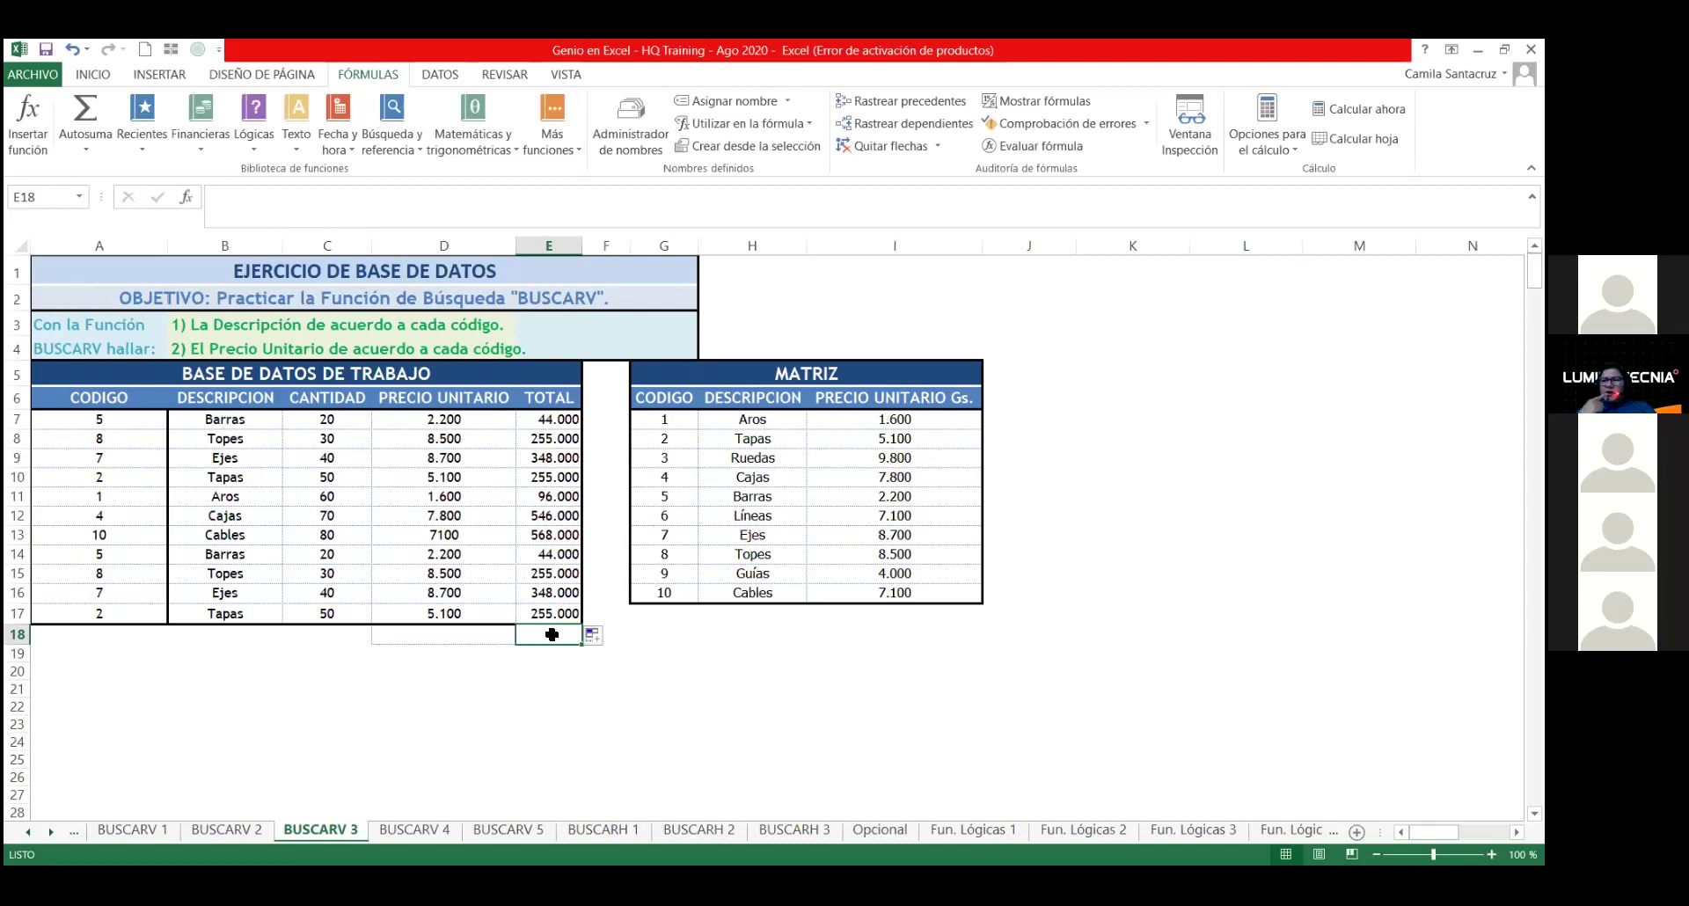
key(Left)
key(Left)
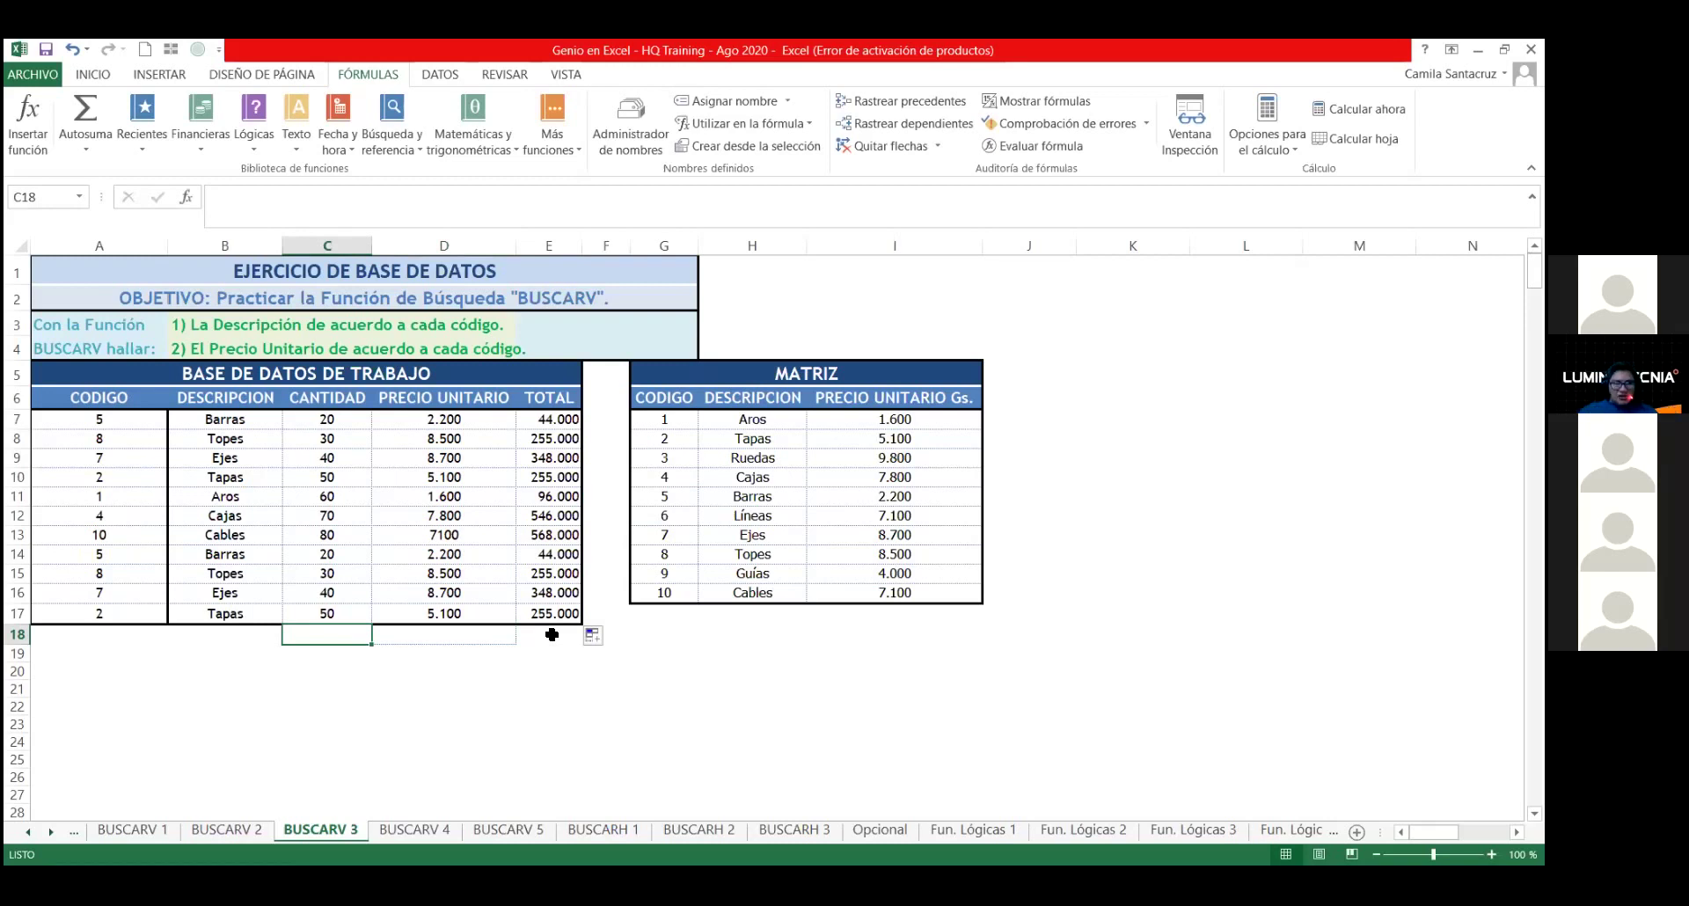
Step: Apply Autosuma to C18:E18, giving totals of 490 units and 3.014.000
click(88, 126)
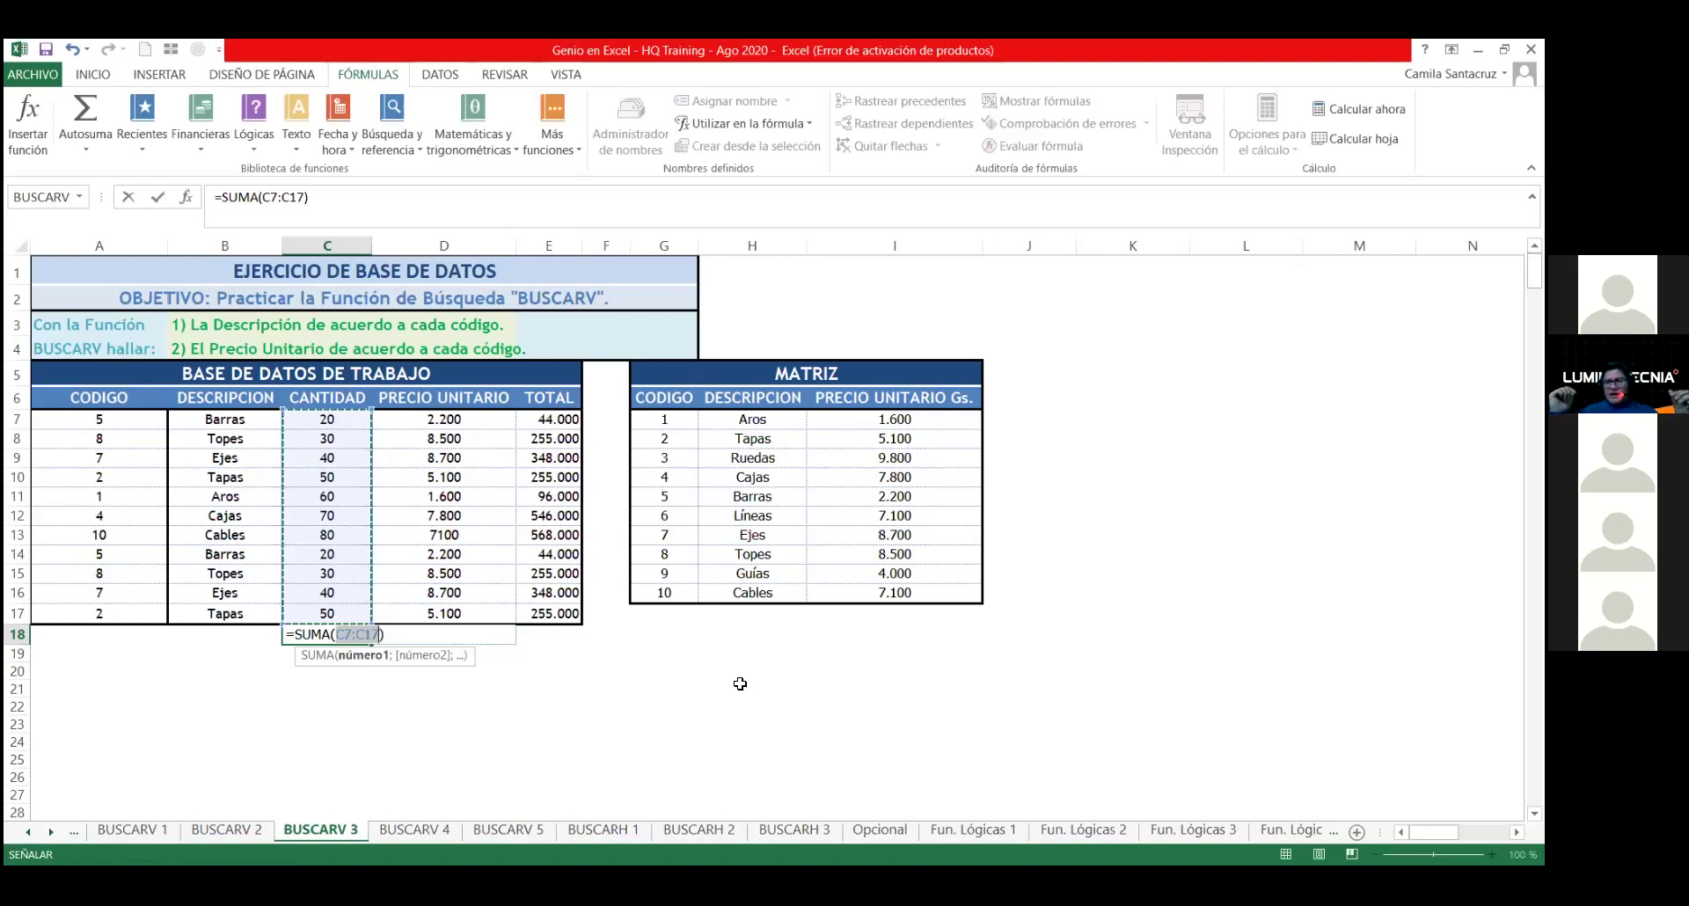
key(Escape)
drag(554, 635, 340, 637)
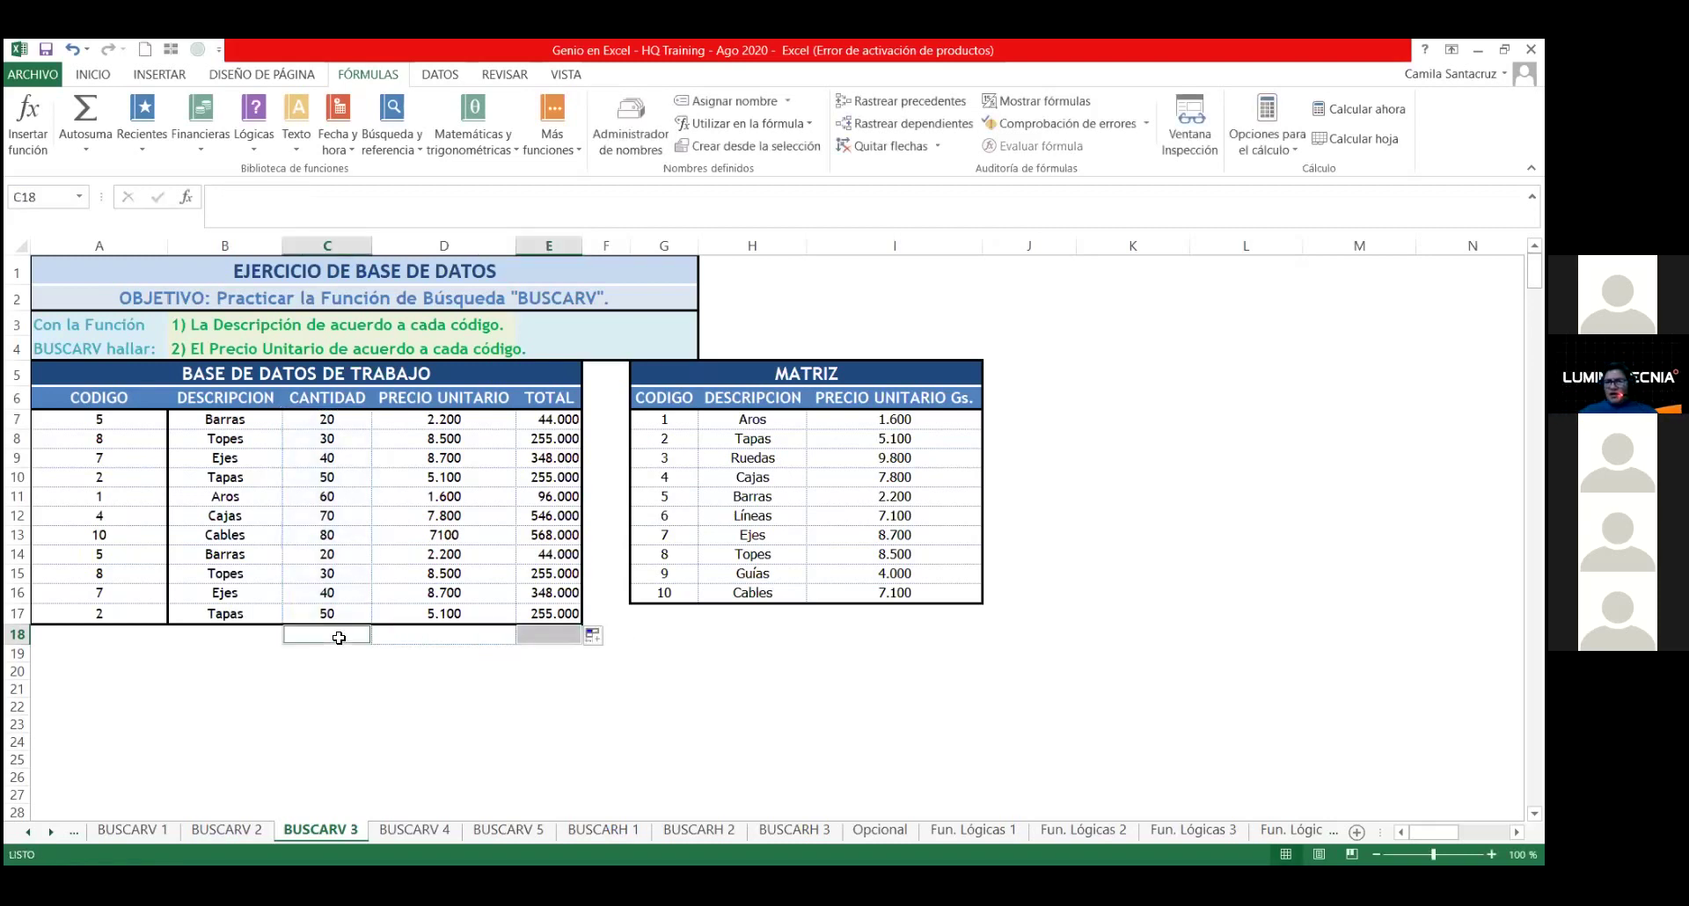
click(85, 110)
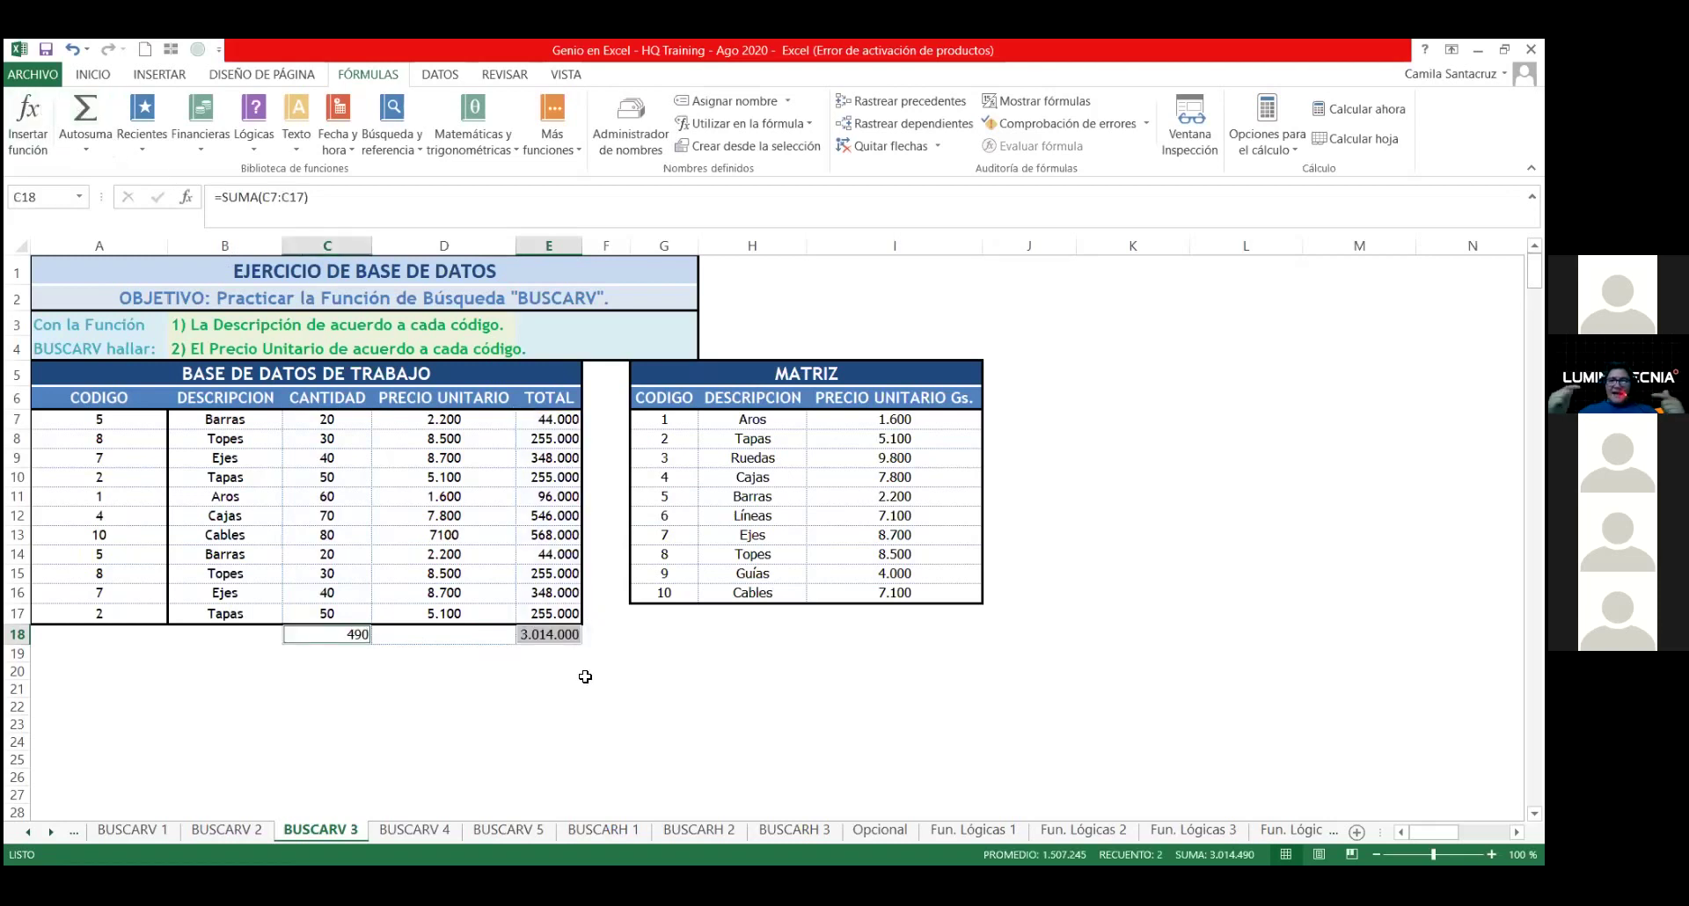
click(585, 676)
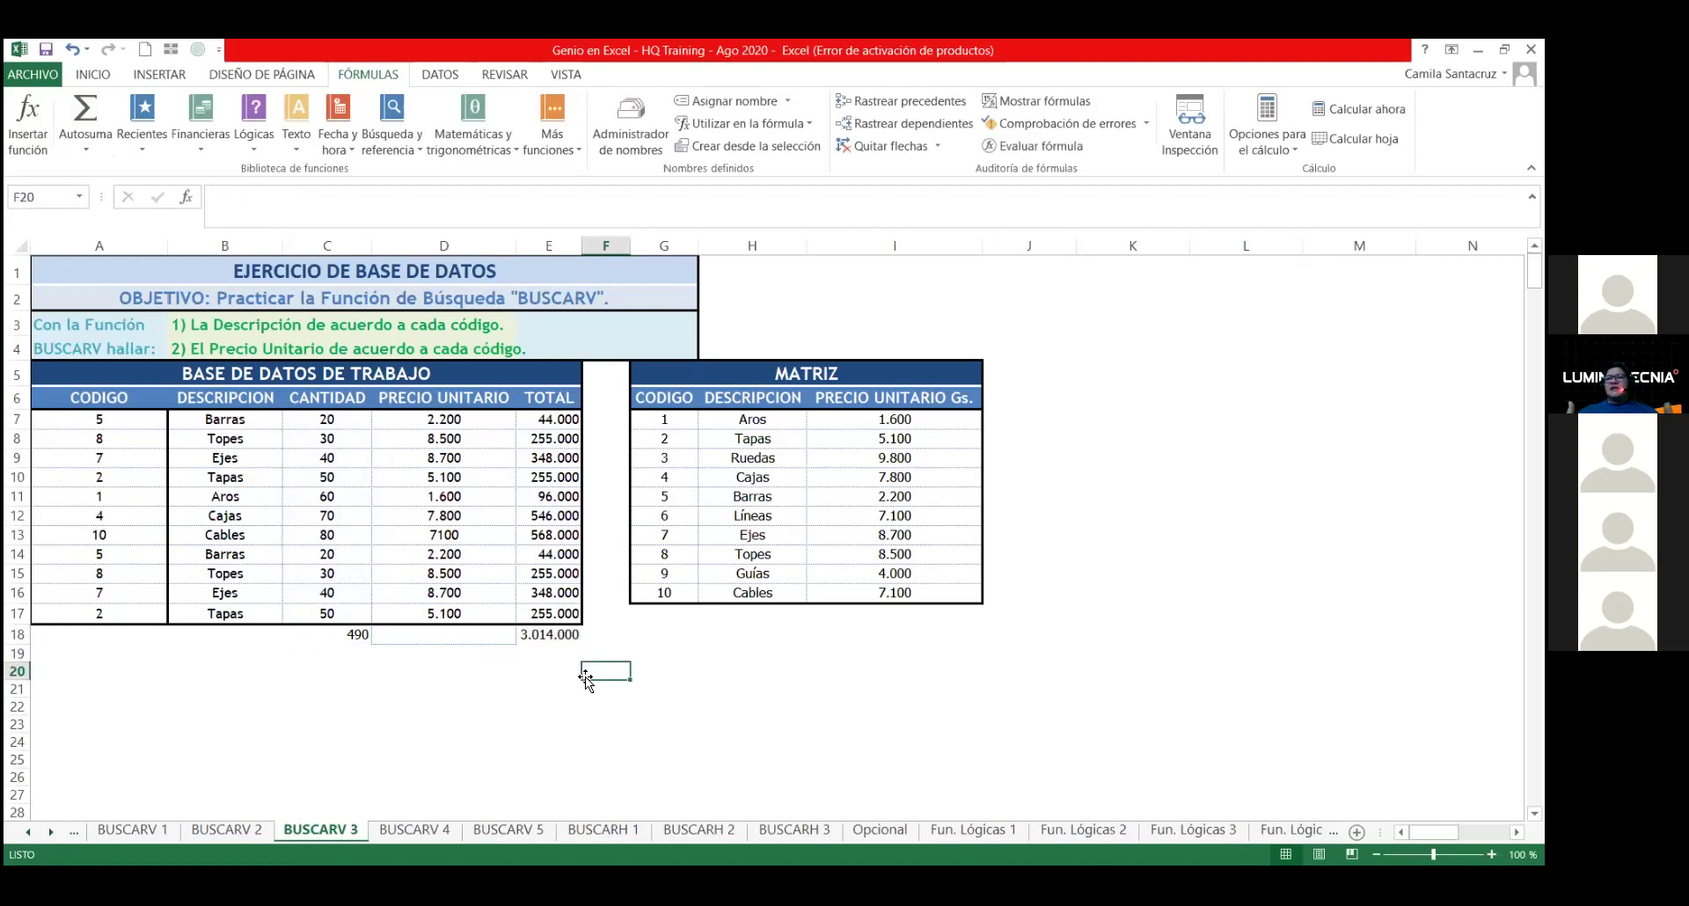
double_click(544, 634)
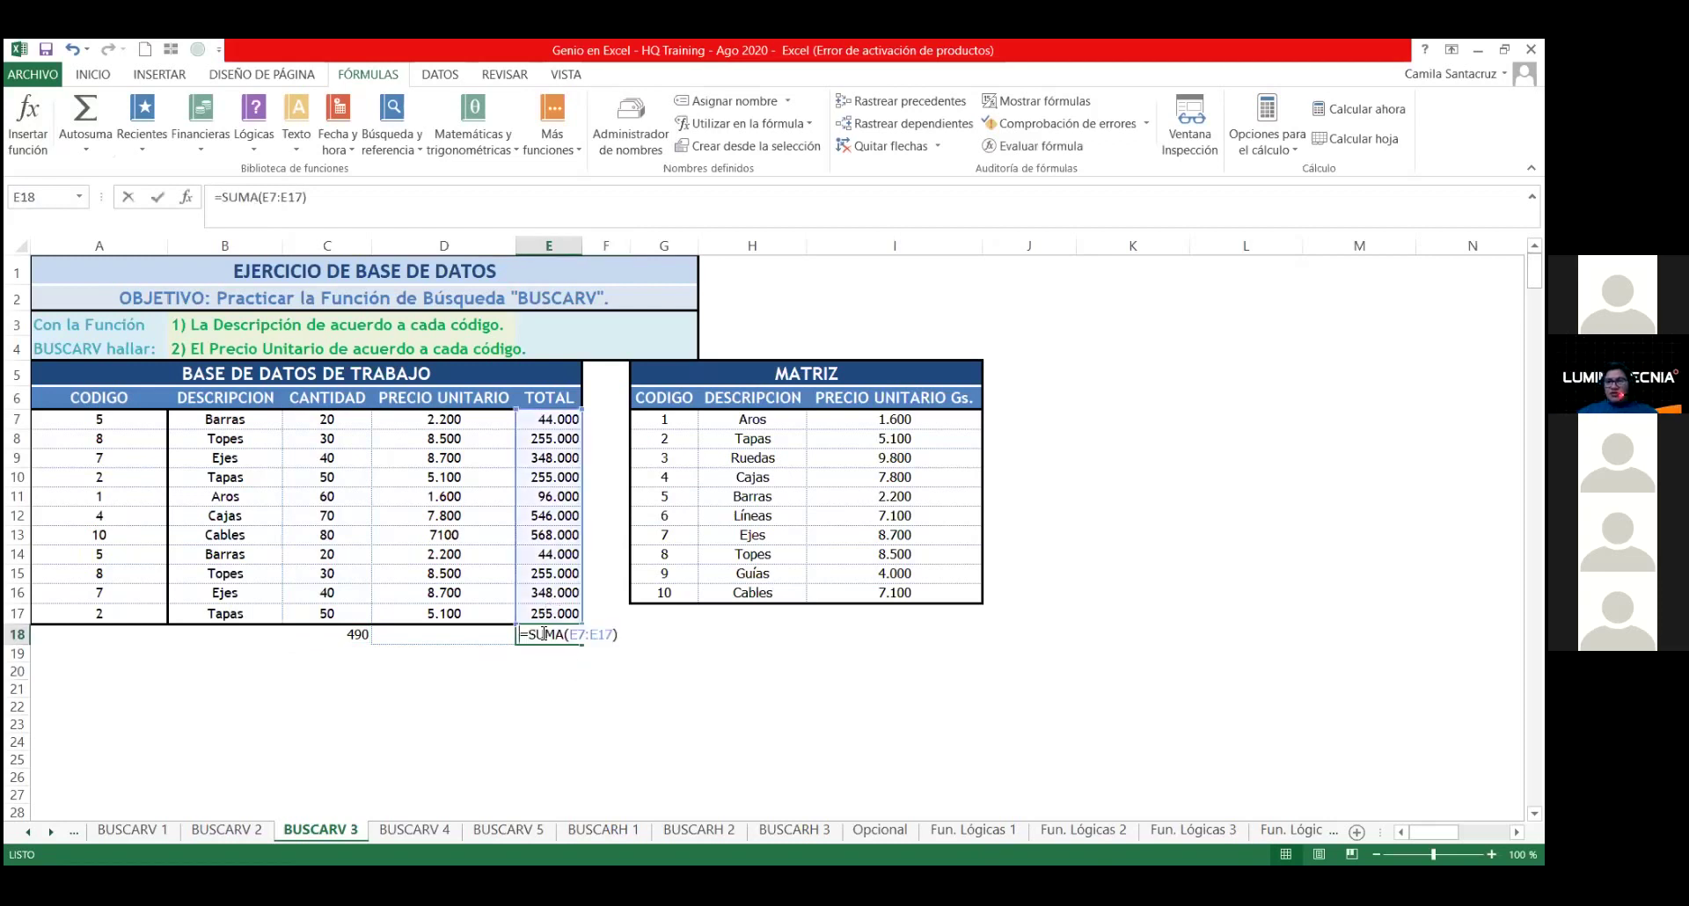
click(343, 638)
double_click(343, 638)
click(459, 684)
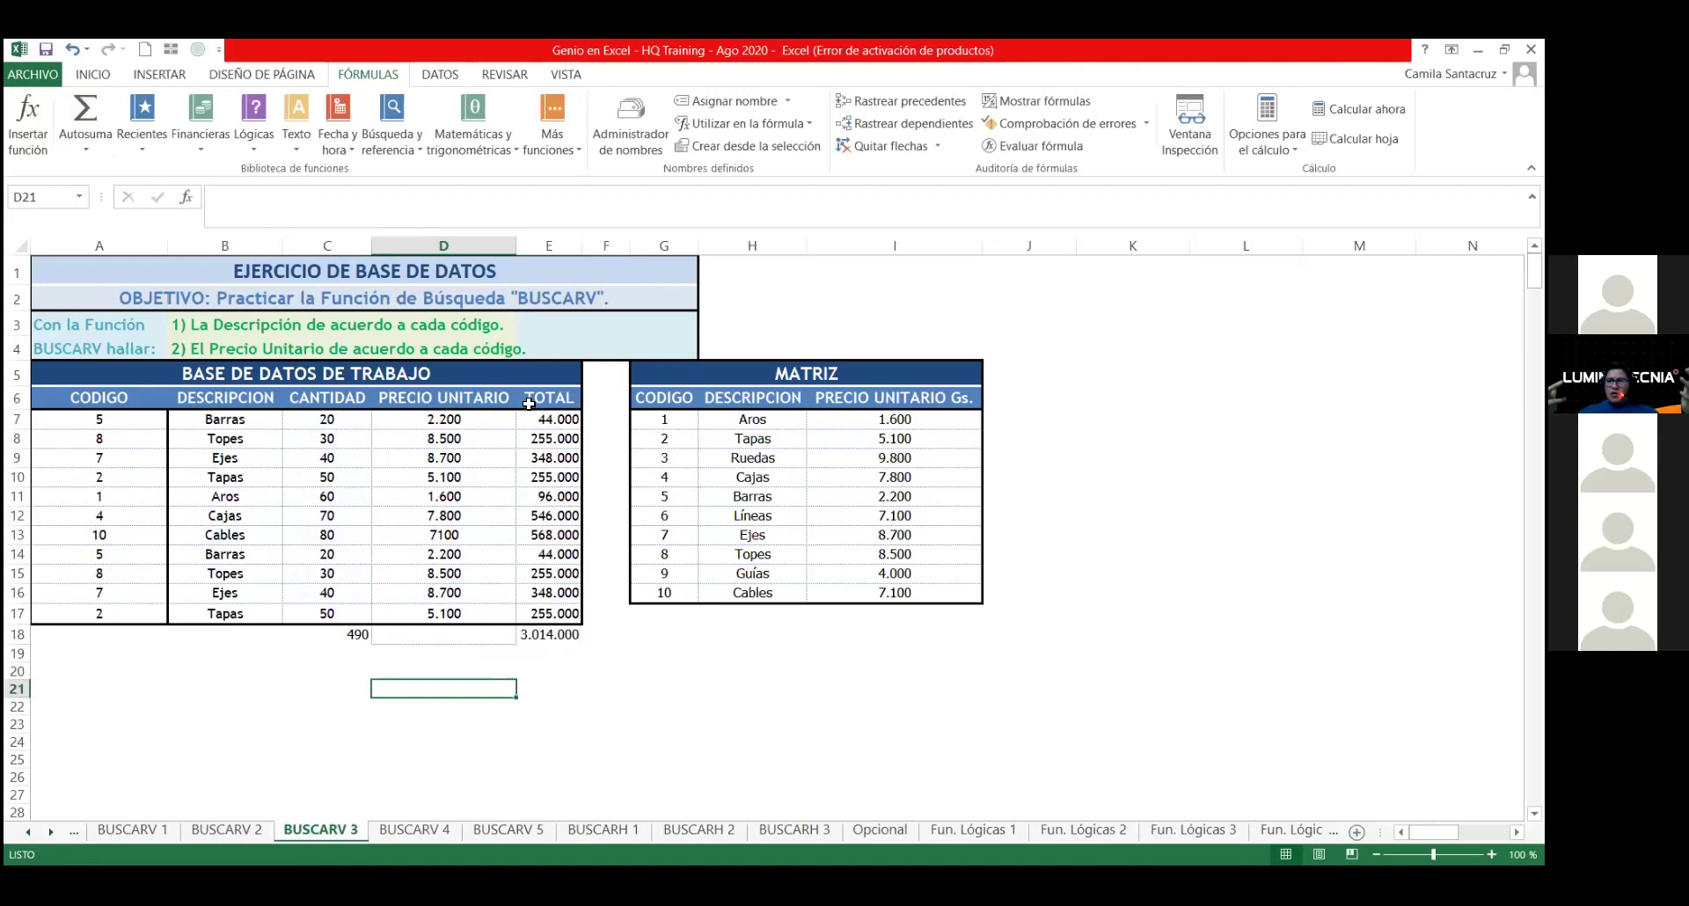
click(348, 397)
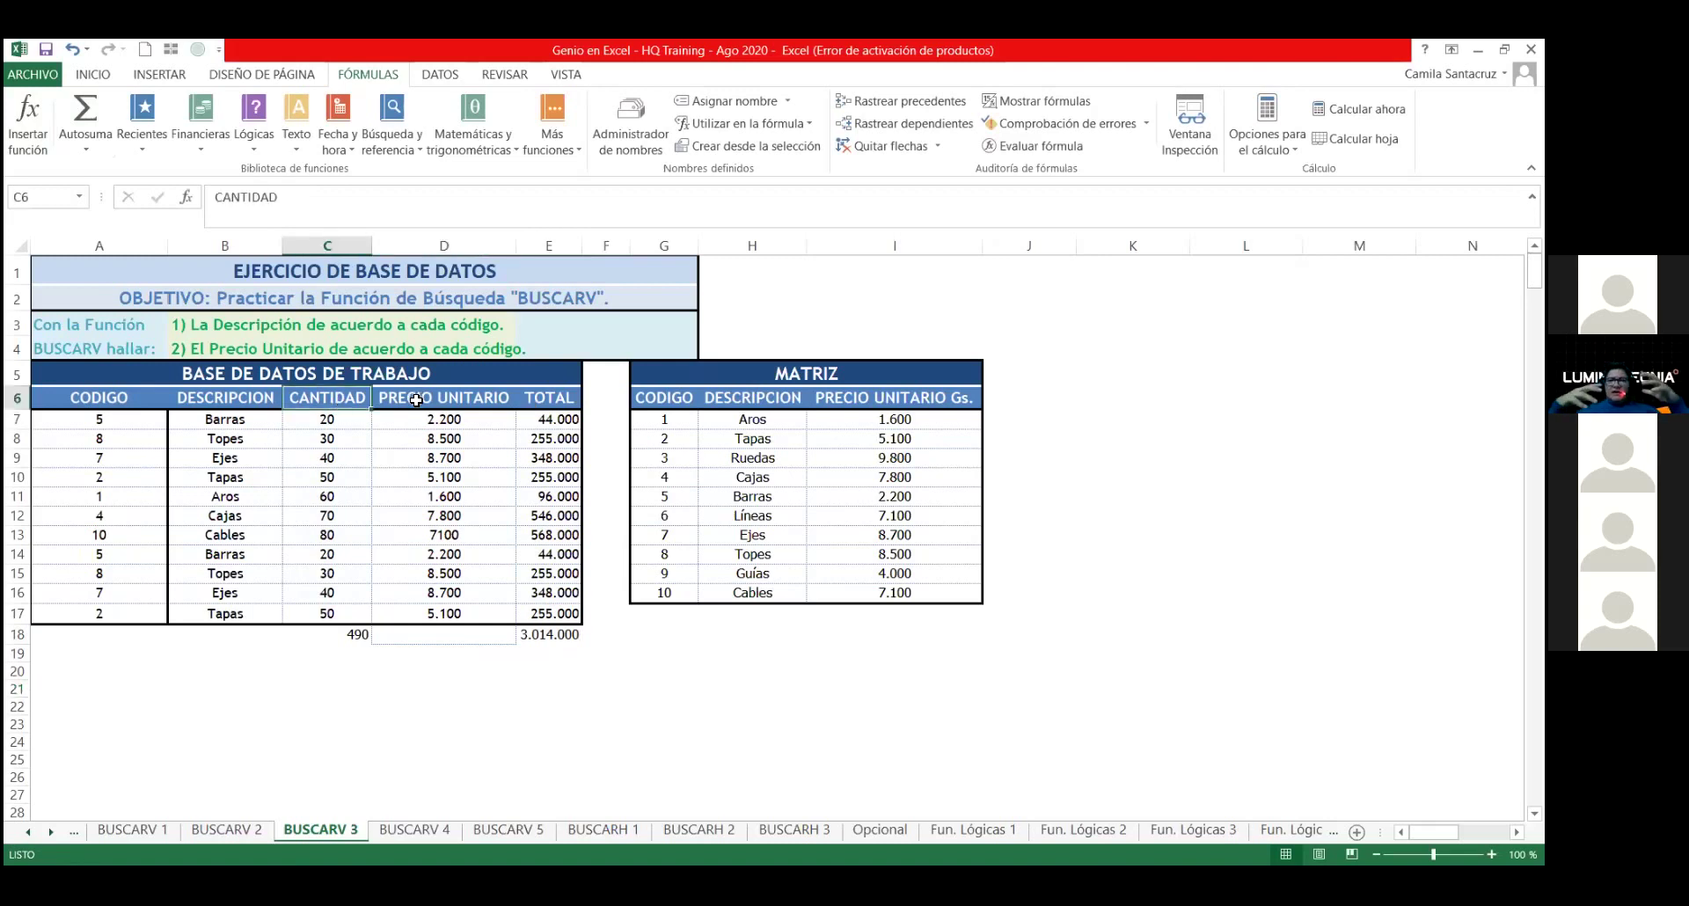
text(2019)
key(Return)
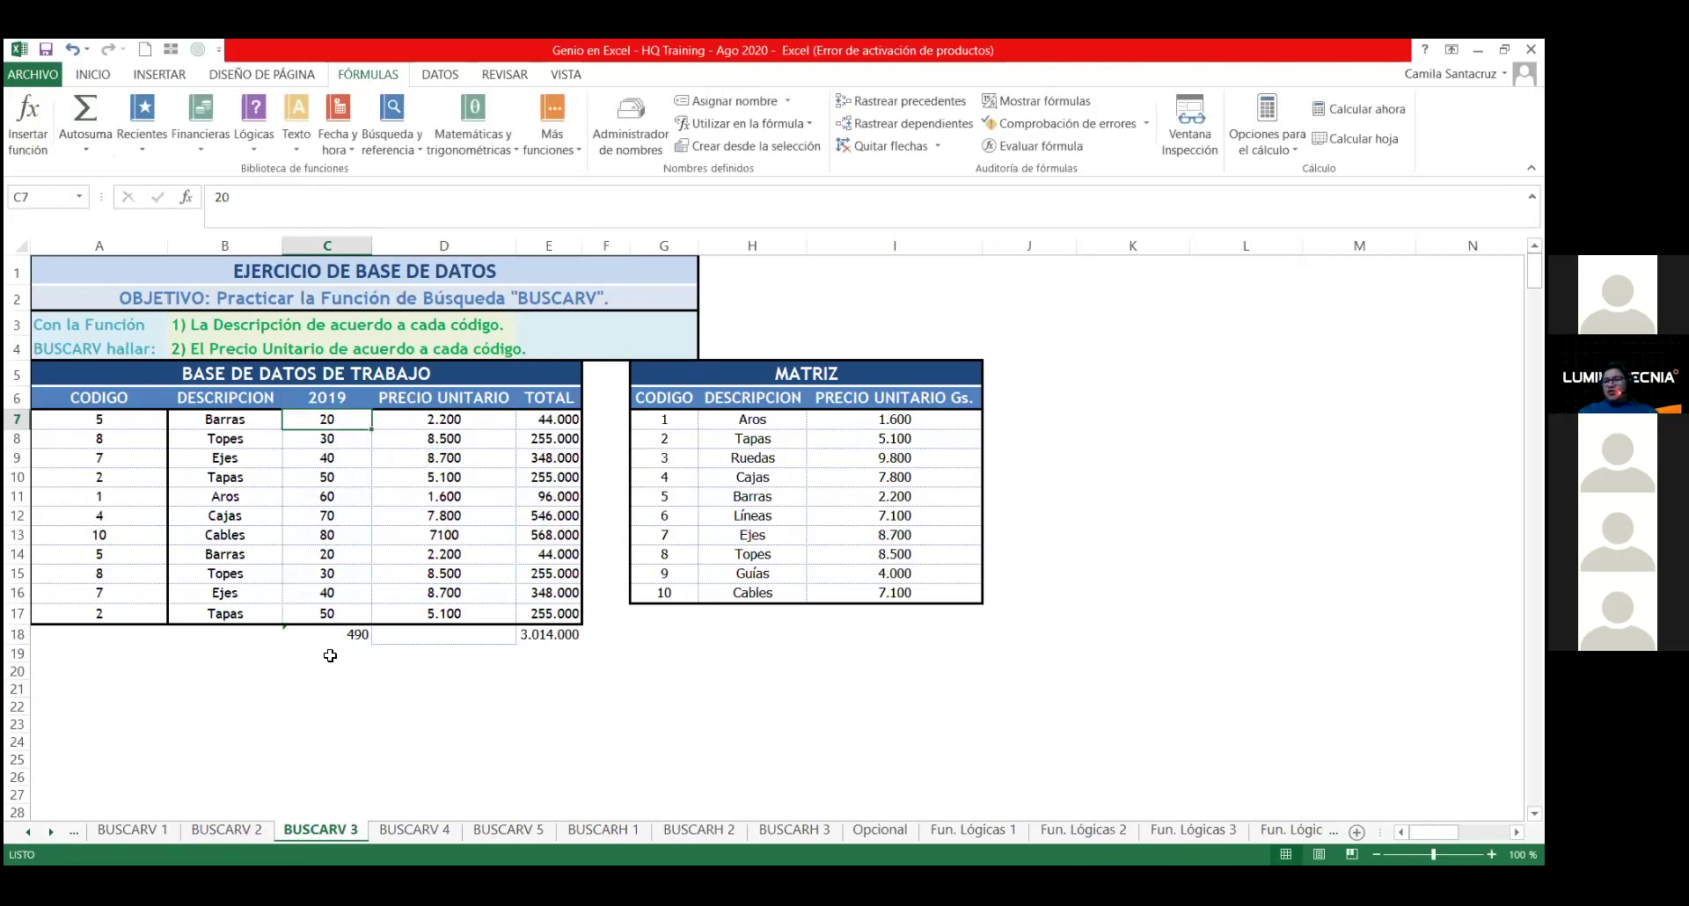
double_click(334, 633)
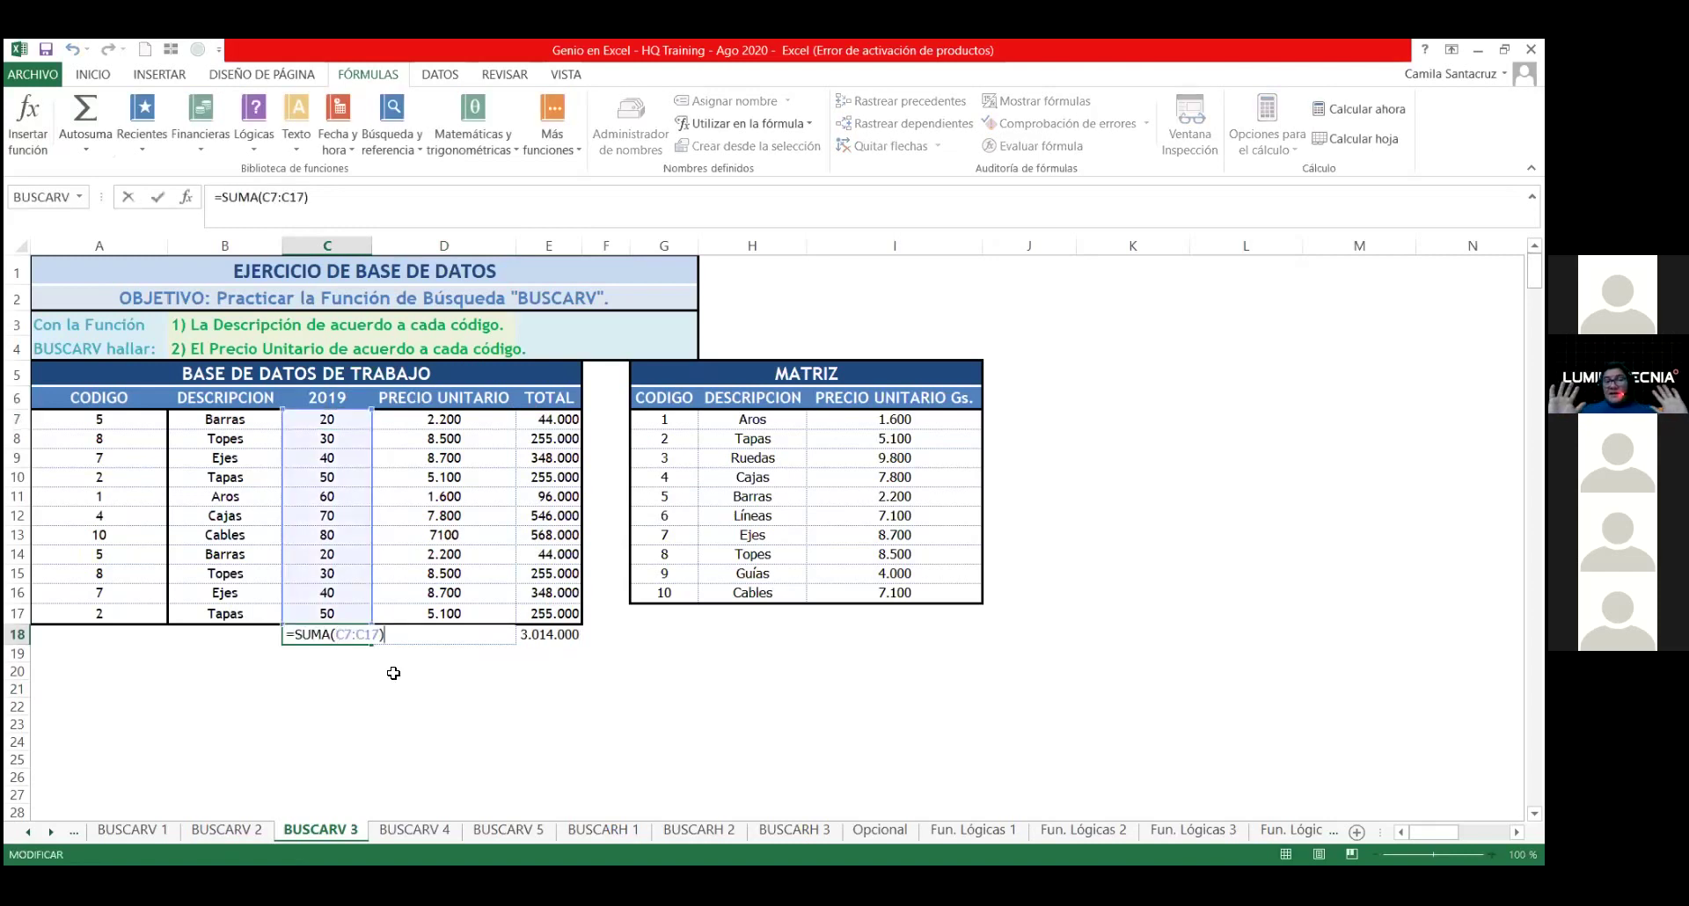
key(Escape)
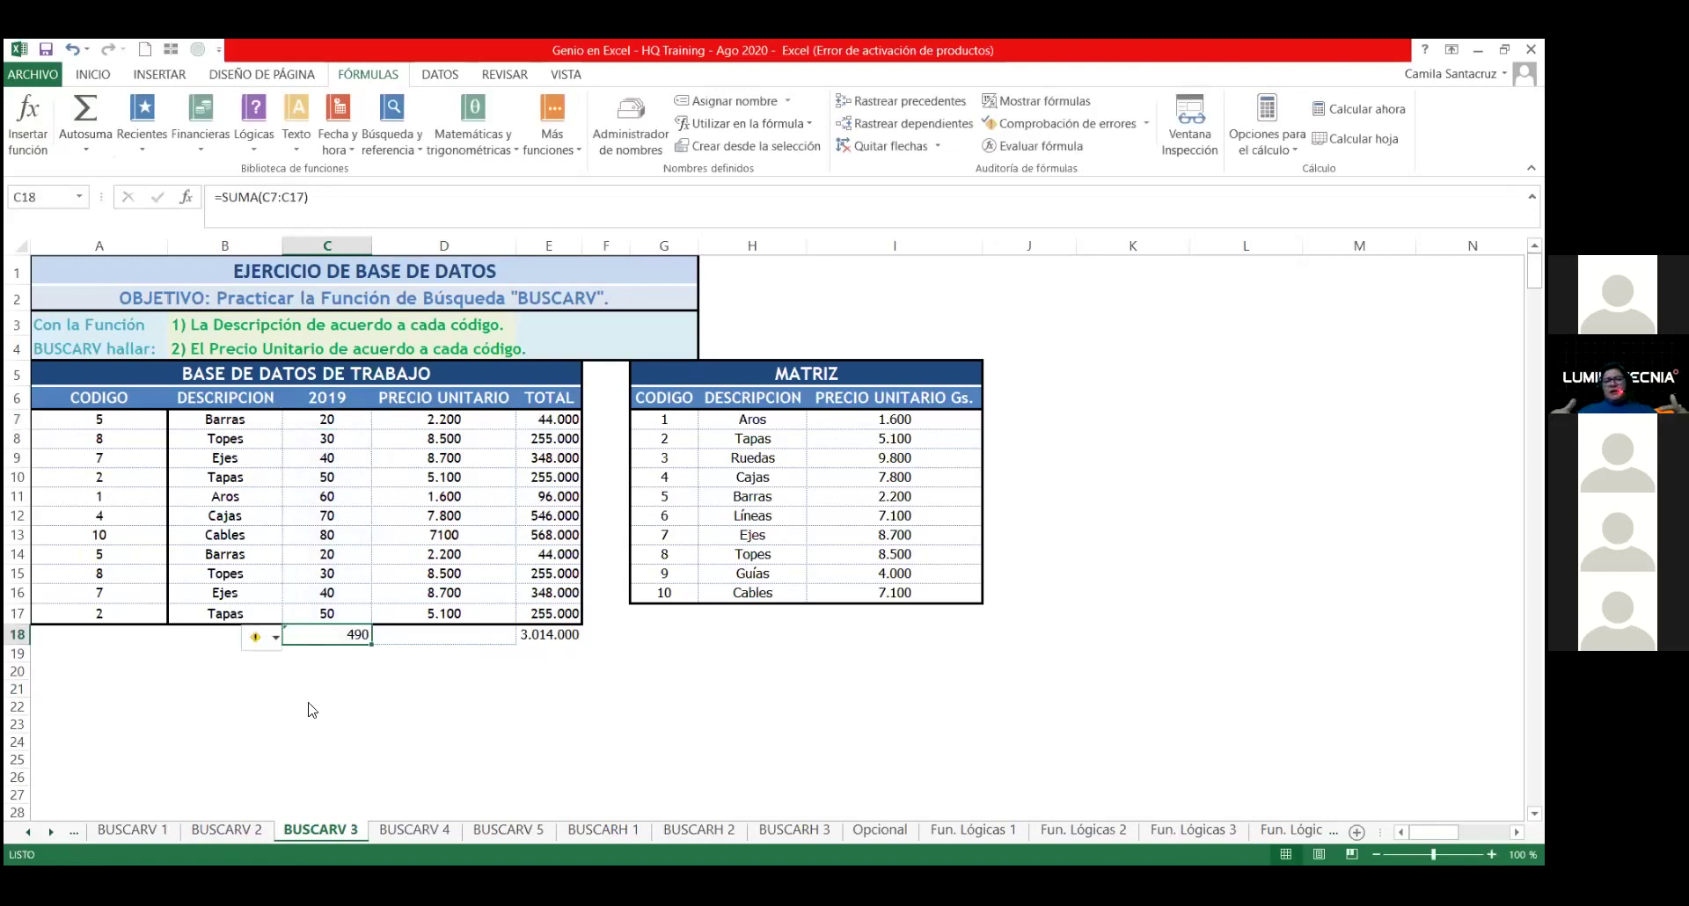
click(255, 636)
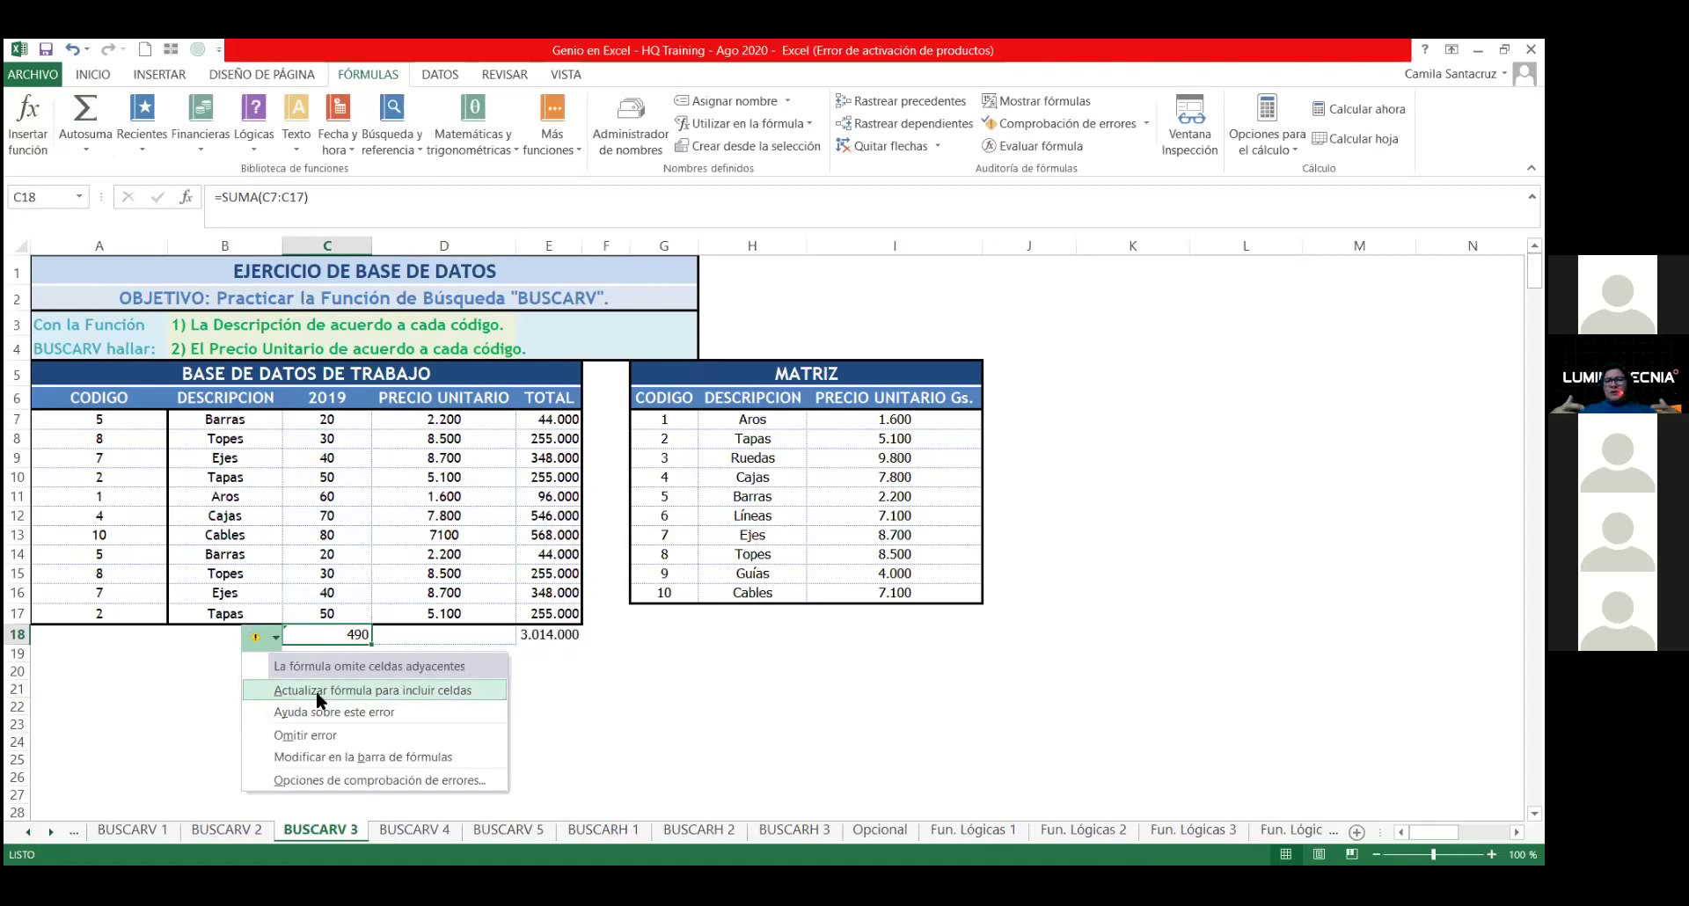
click(606, 707)
key(ctrl+z)
click(464, 671)
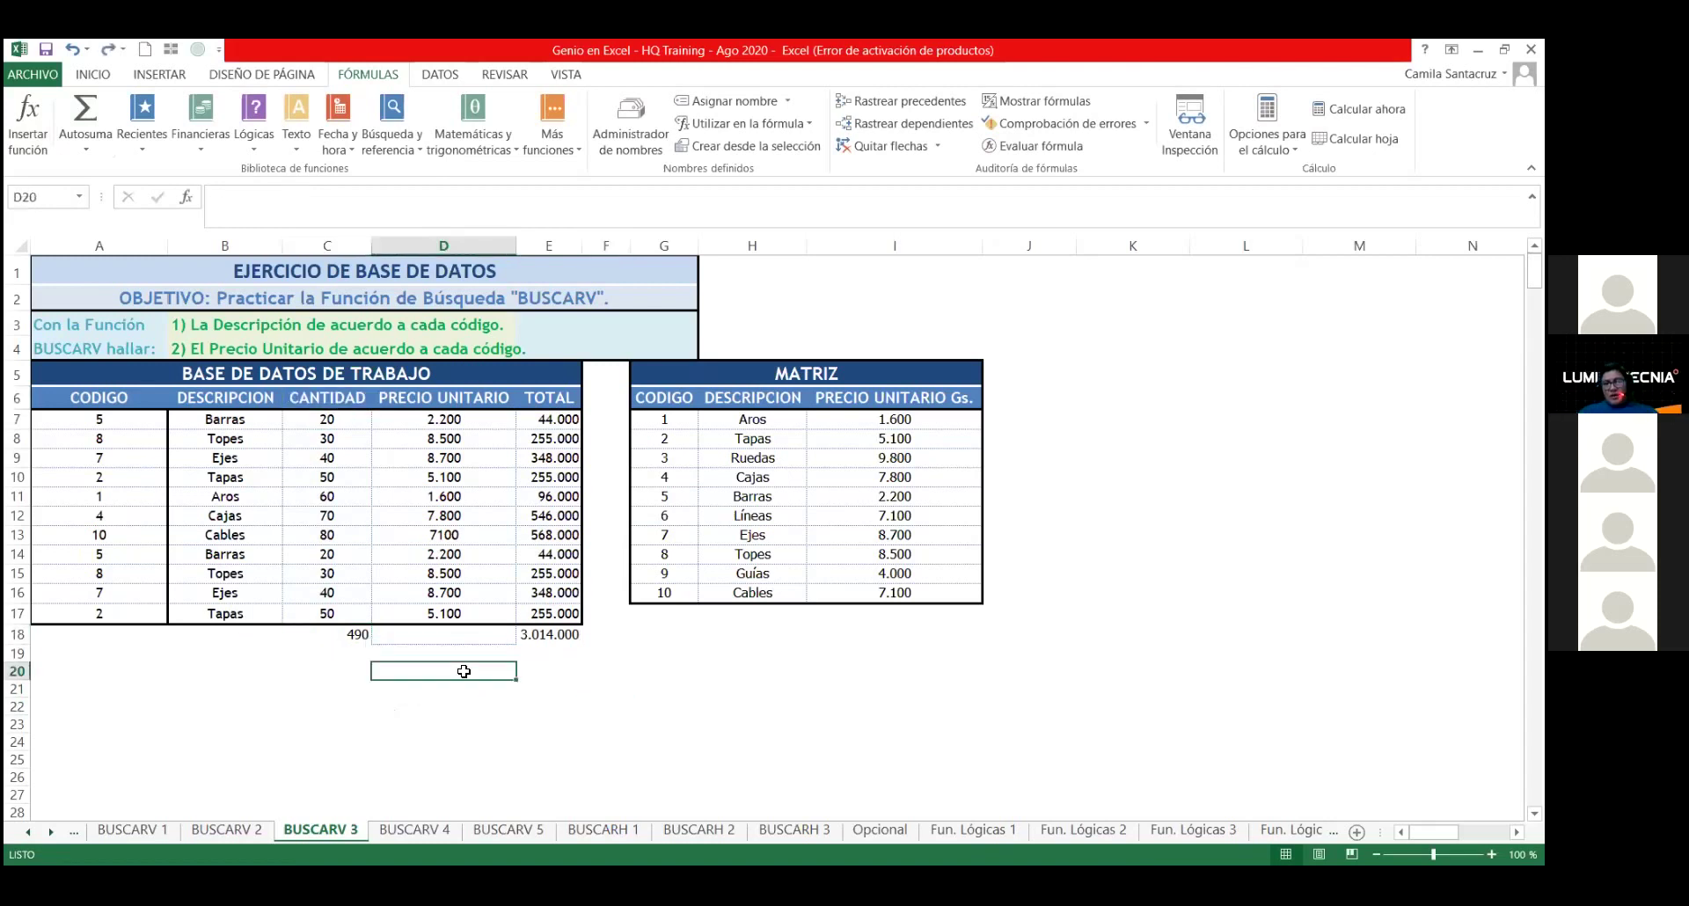